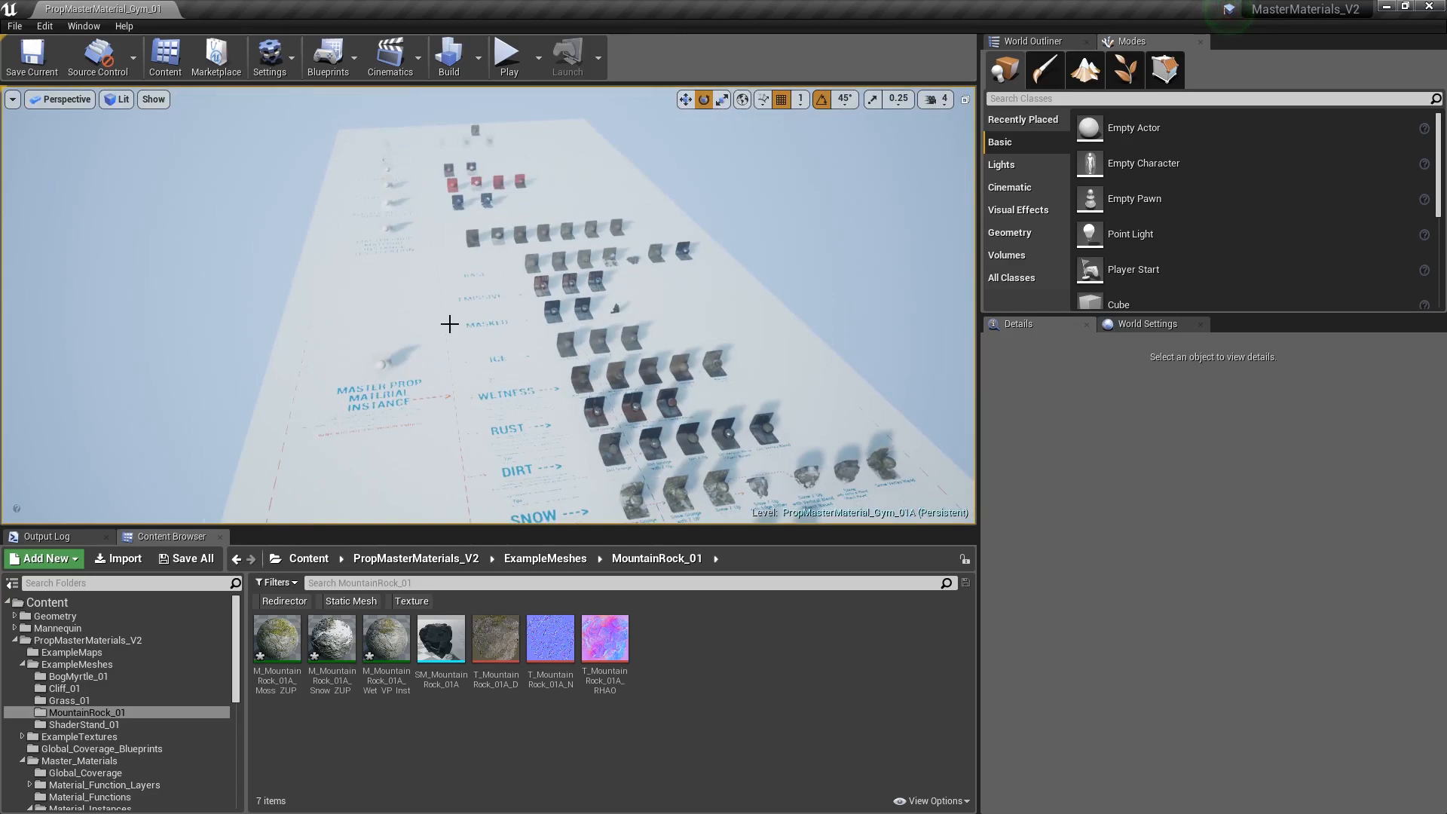
- View the Master Prop Material Instance area of the material gym up close
key(w)
right_drag(337, 178, 450, 352)
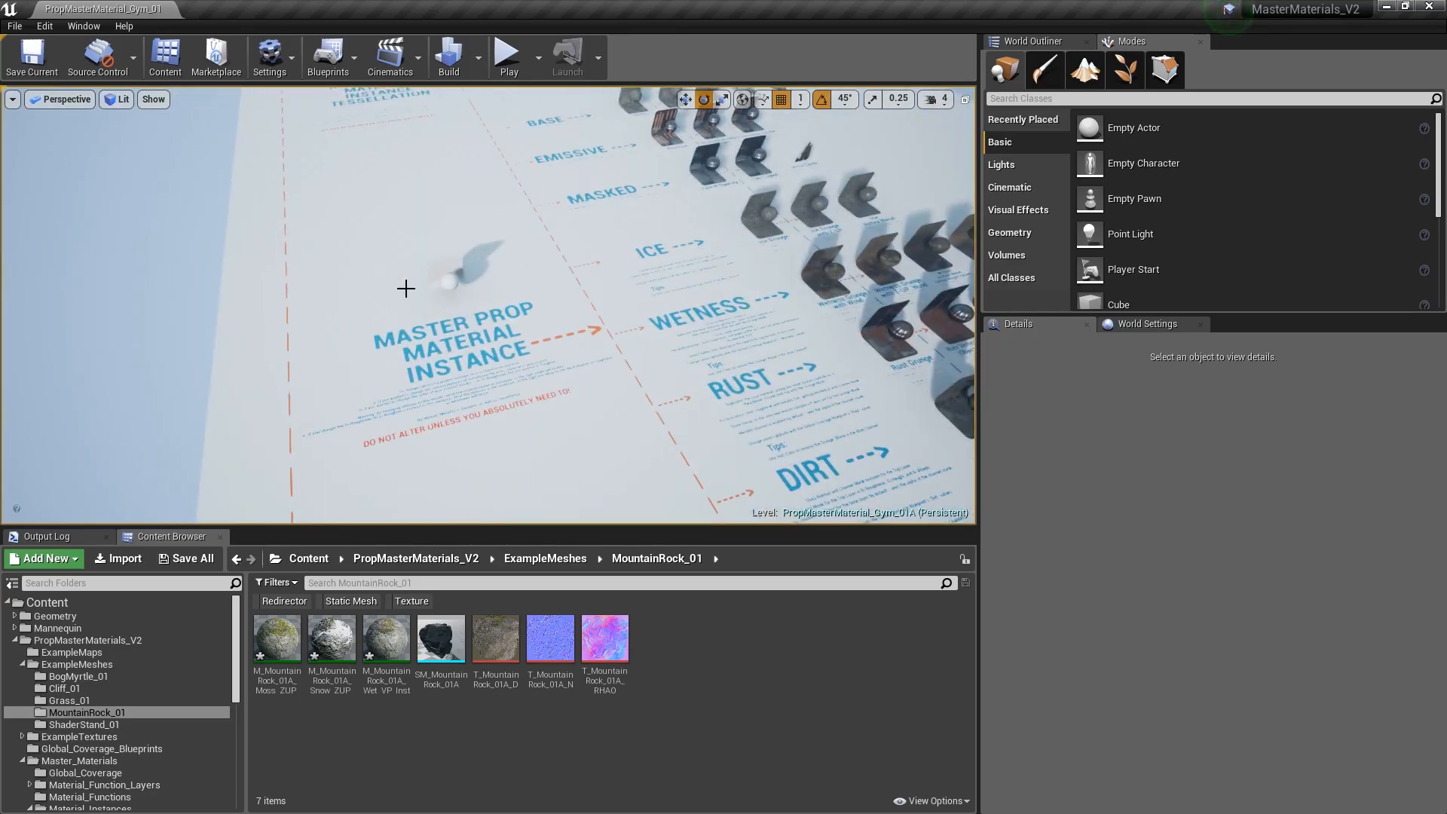
right_drag(501, 272, 467, 226)
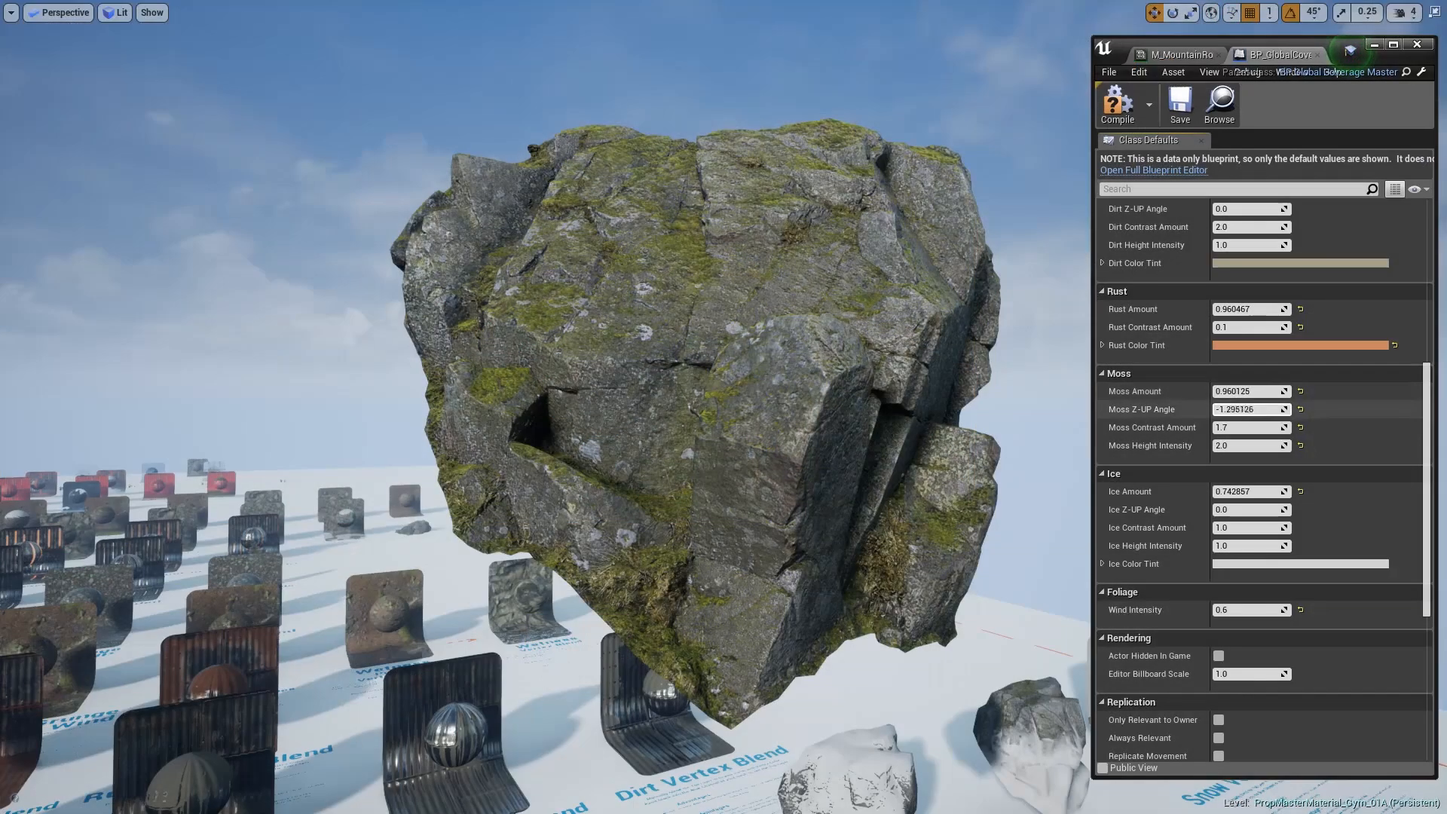
- Adjust the Moss Z-UP Angle and set the Moss Contrast Amount to 1.7 in the global coverage blueprint
drag(1247, 409, 1326, 427)
click(1247, 427)
text(1.7)
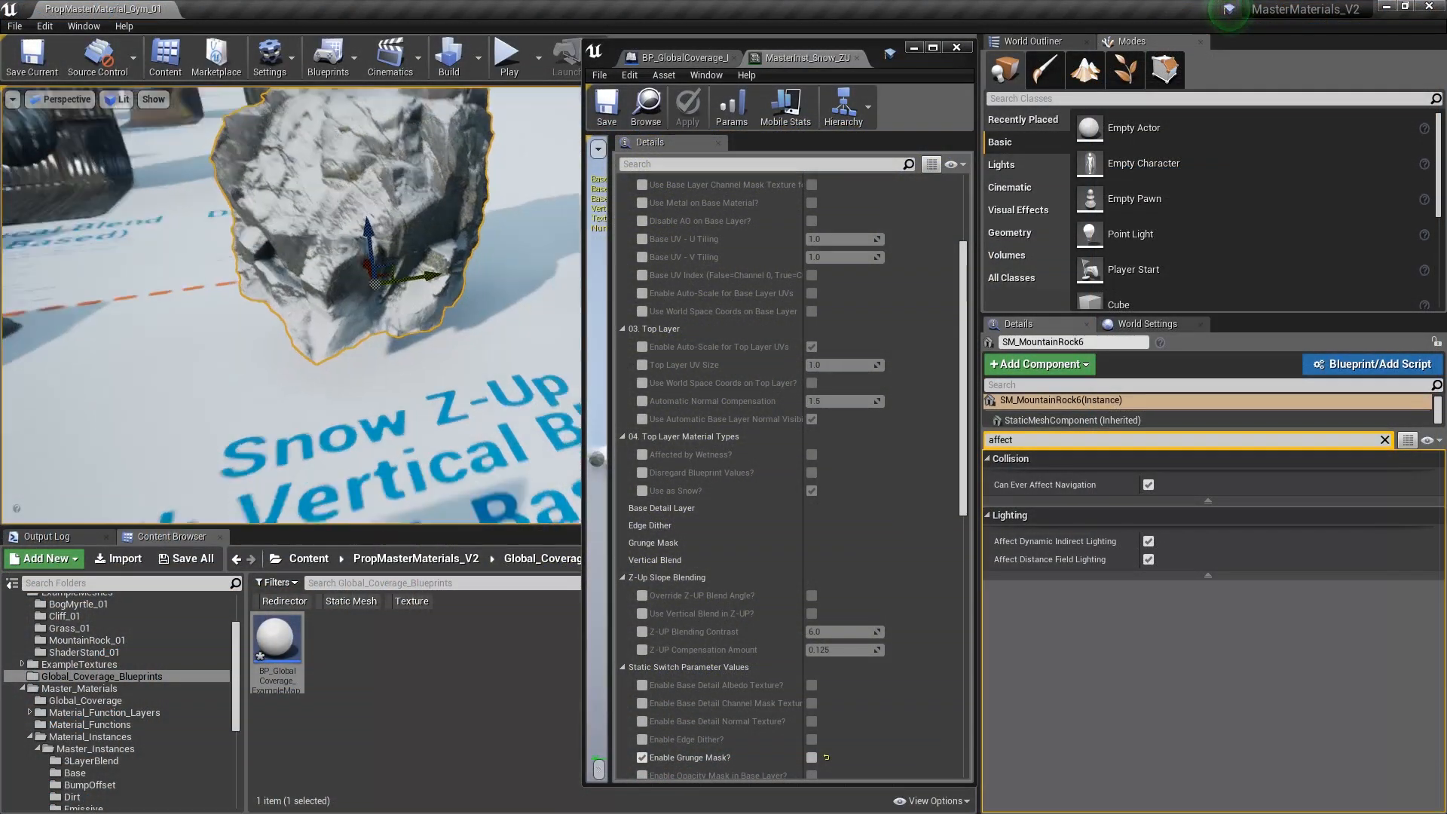
- Try moving the rock at the Snow Z-Up with Vertical Blend sample, and undo the move
scroll(412, 288, down, 5)
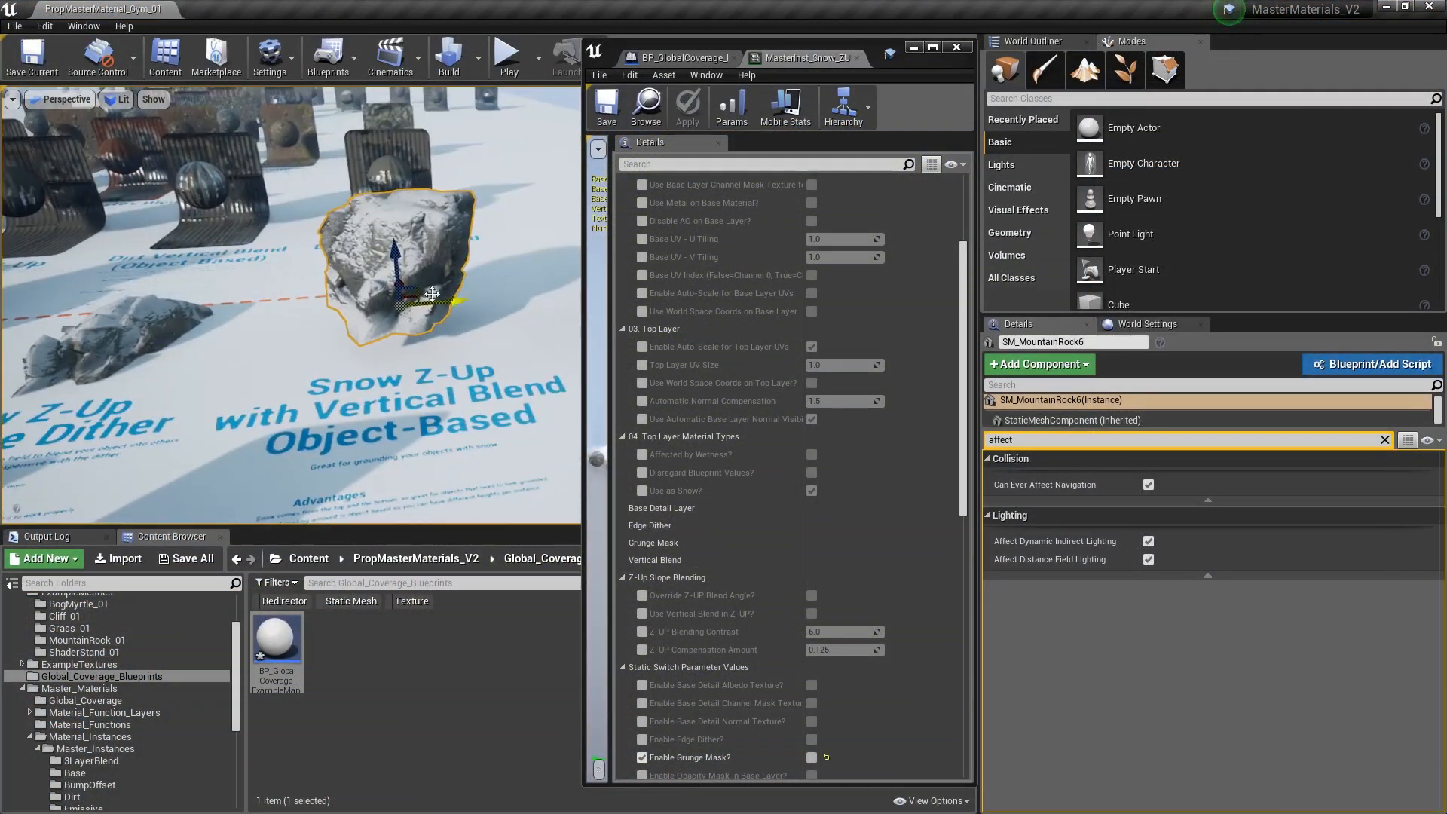
drag(412, 288, 494, 238)
key(ctrl+z)
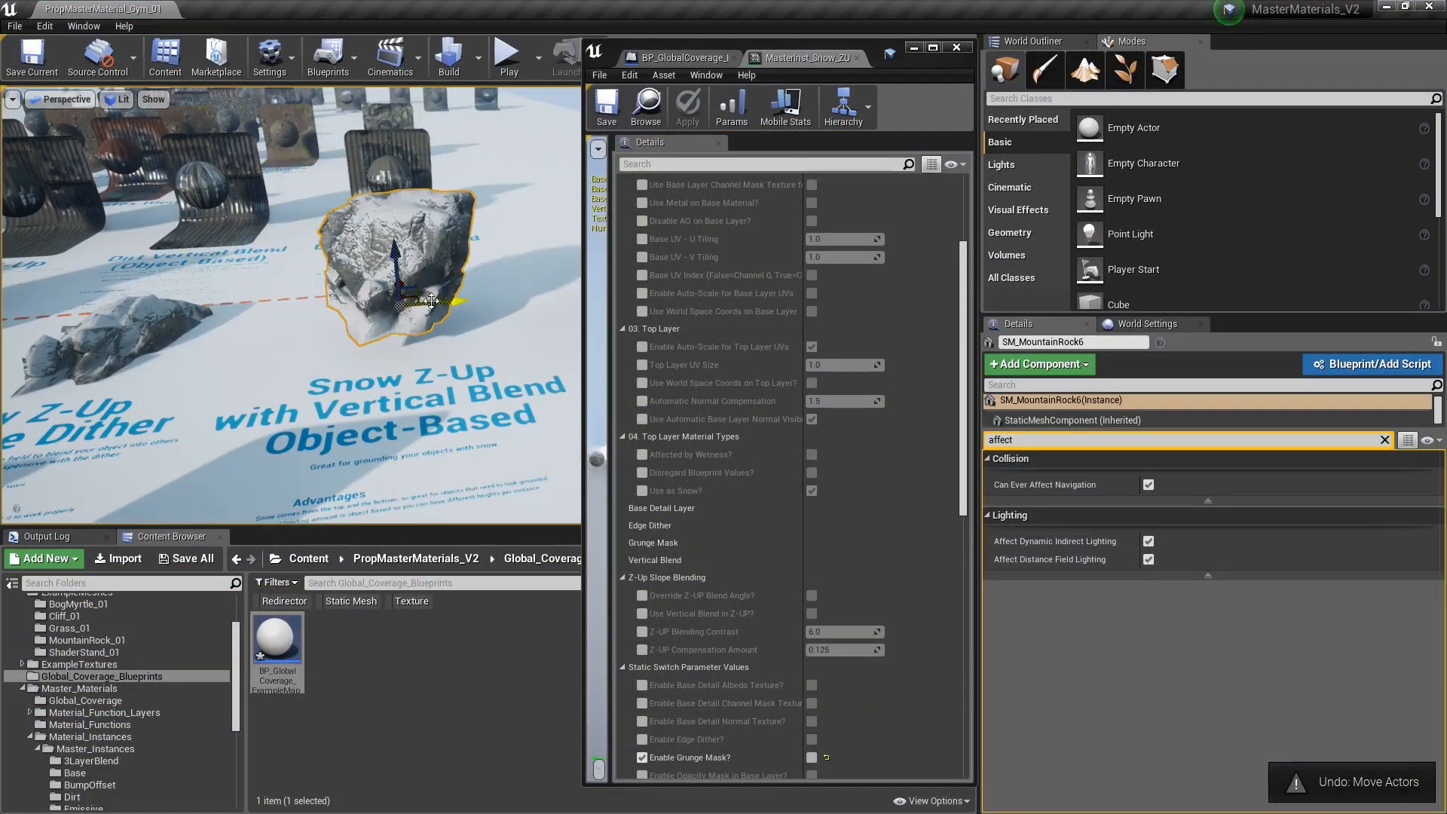
- Deselect the rock and survey the general layout of the shader gym from above
click(266, 402)
key(s)
right_drag(288, 397, 367, 322)
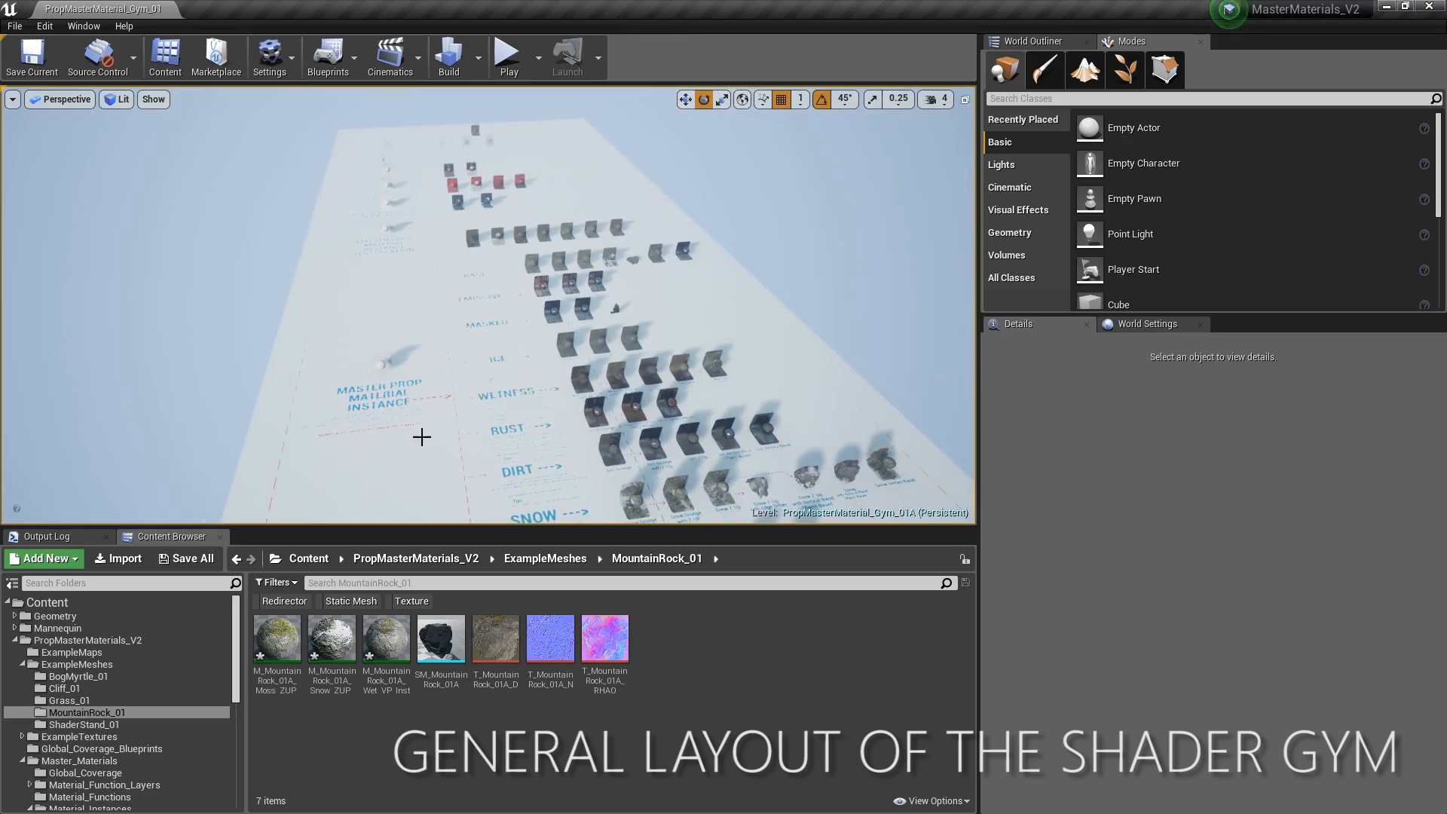
right_drag(365, 156, 418, 241)
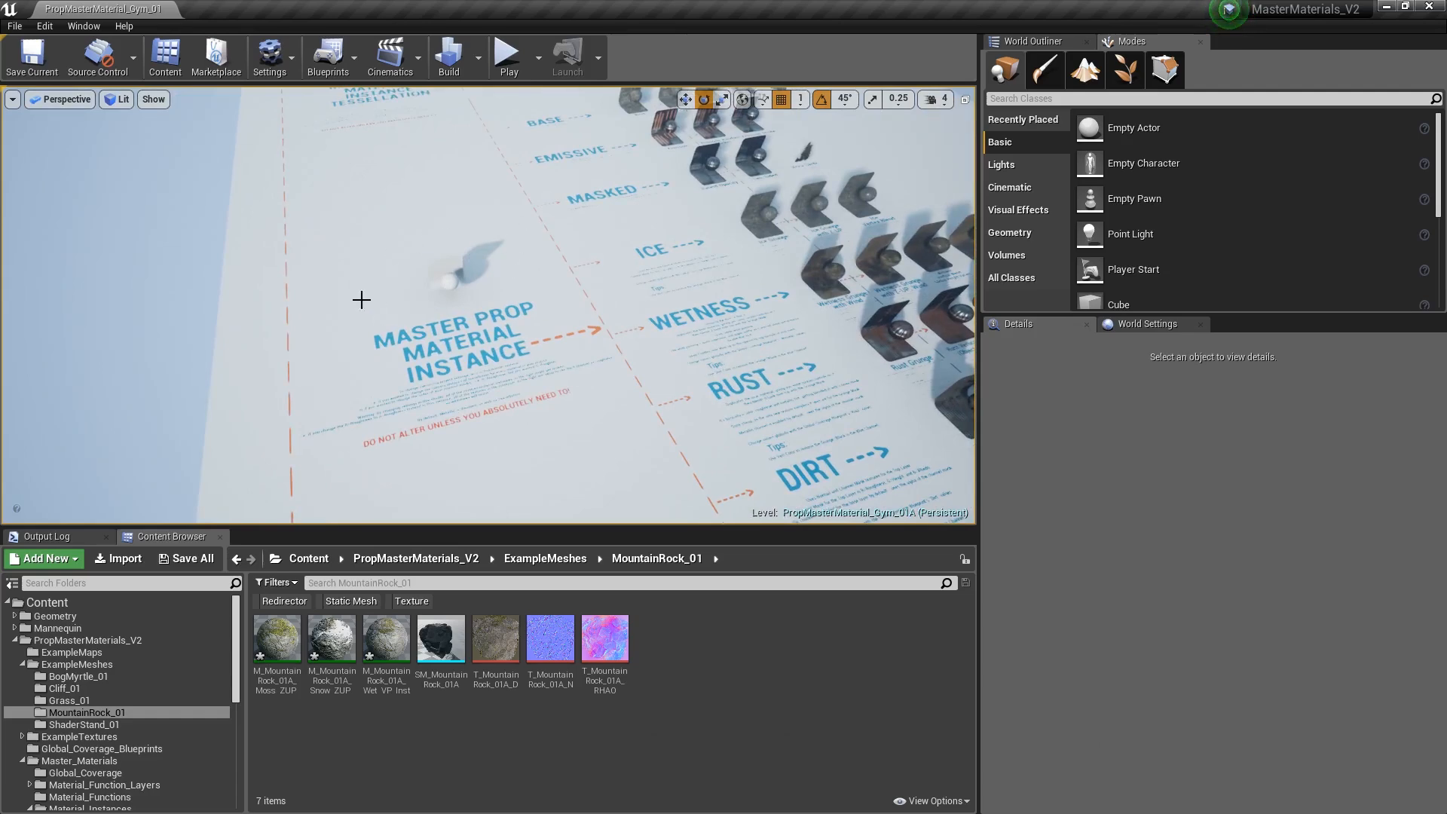
key(s)
right_drag(511, 275, 549, 242)
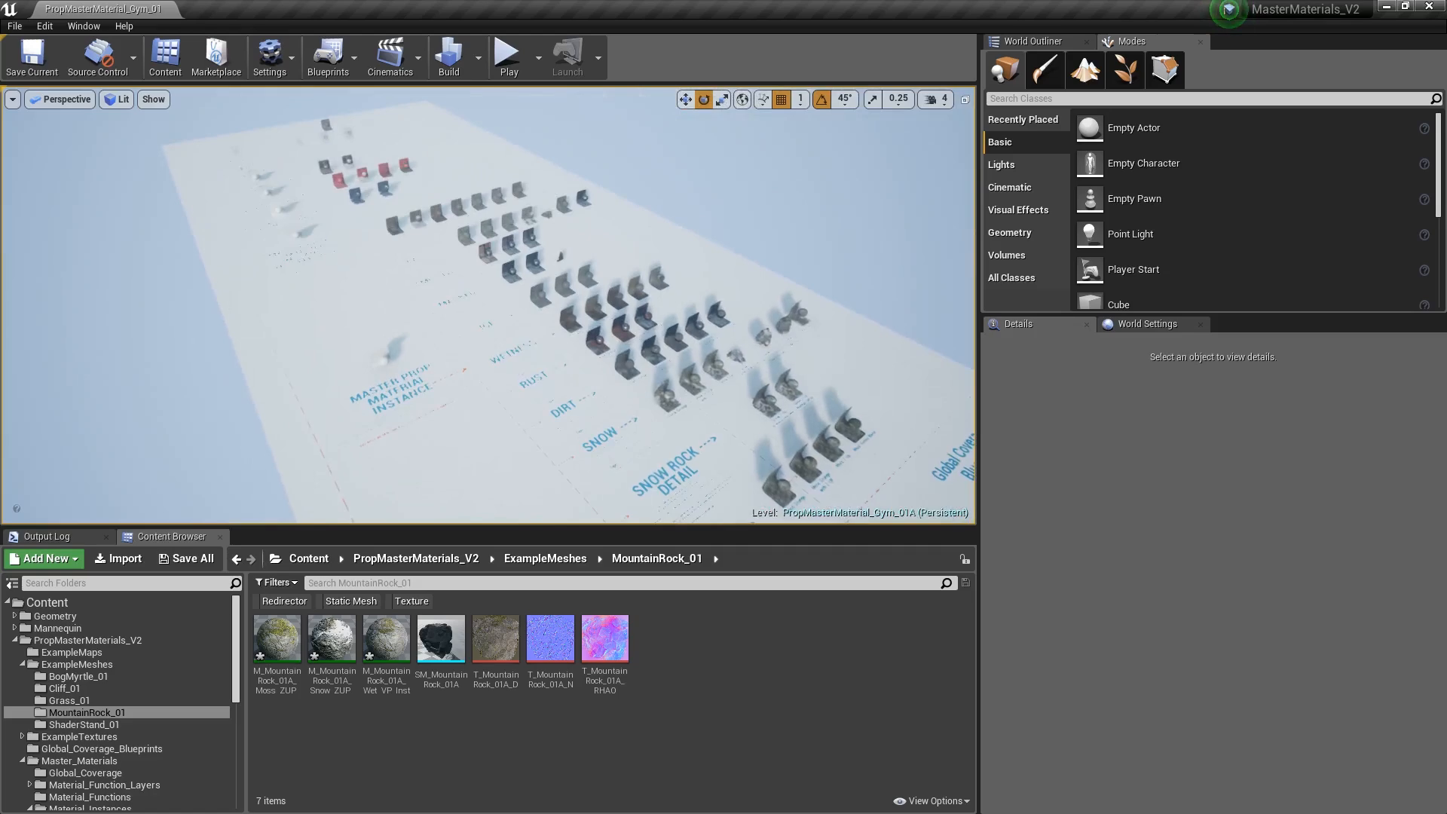
- Inspect the Master_Prop_Instance_01A material assigned to the stand at the Master Prop Material Instance label, and close its editor
key(w)
mouse_move(430, 307)
right_down()
mouse_move(402, 323)
mouse_move(452, 323)
right_up()
click(441, 320)
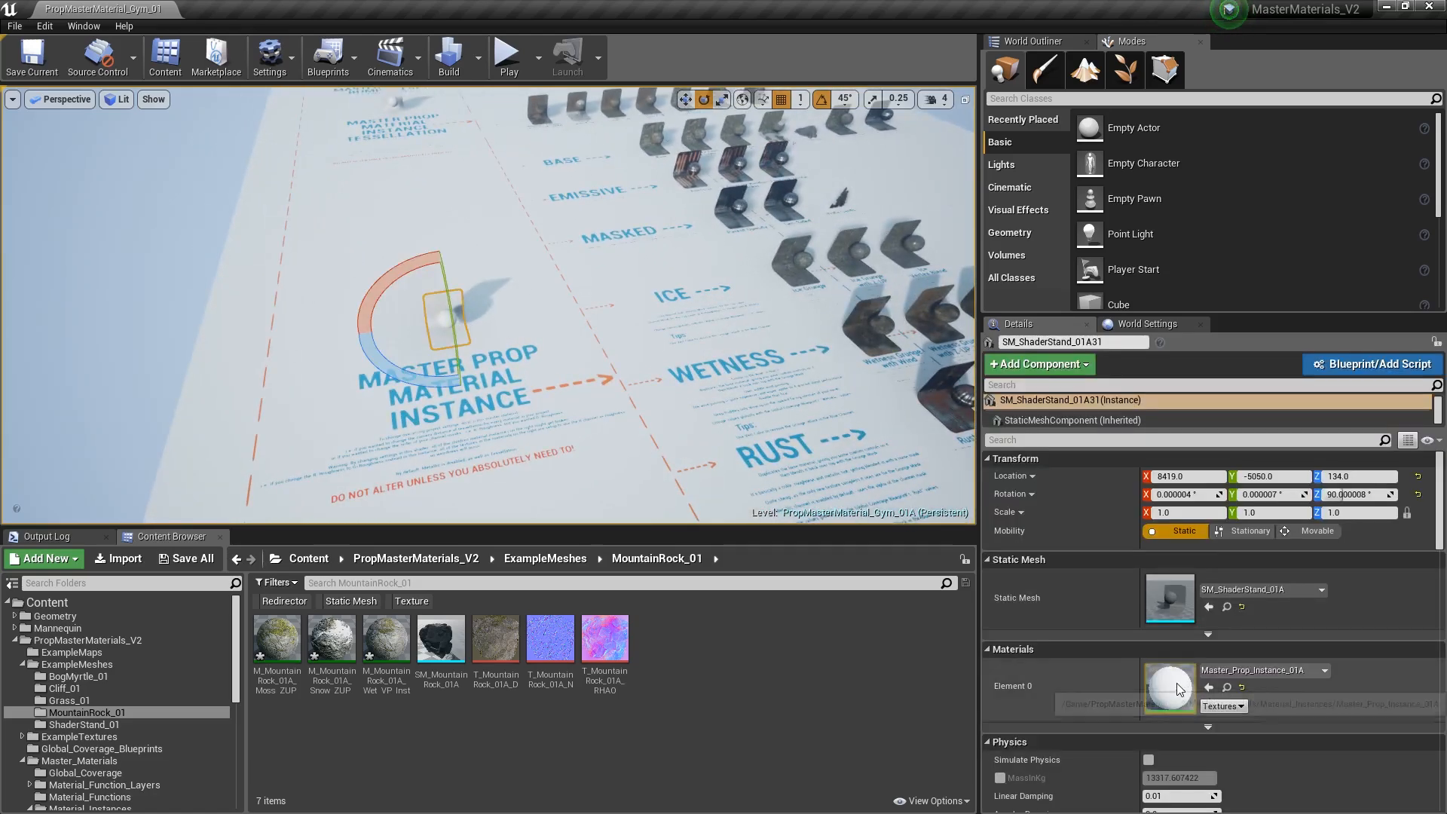
drag(1446, 51, 1008, 48)
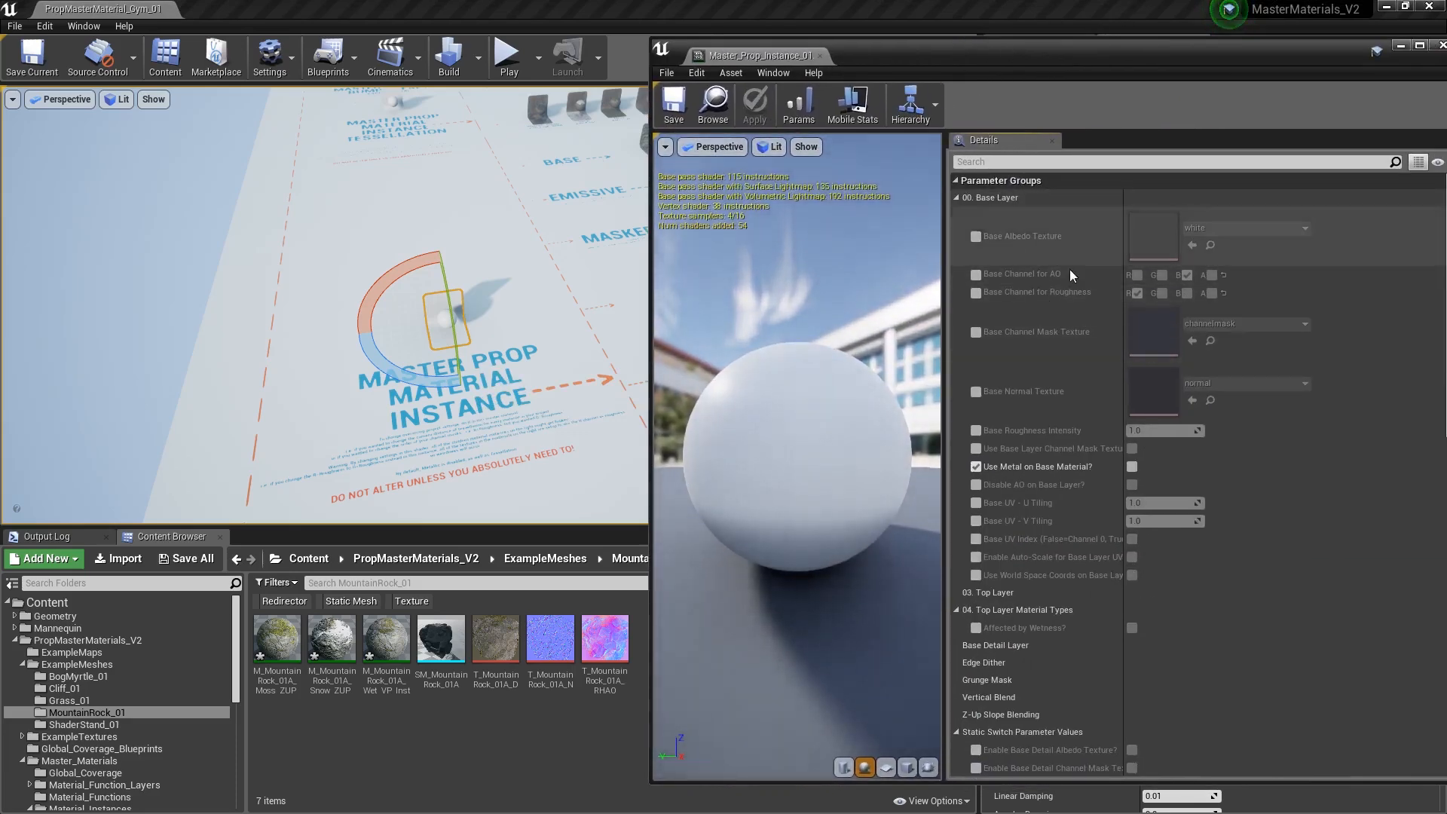
click(822, 57)
- Deselect the stand and survey how the master prop instance relates to the material rows beside it
key(s)
right_drag(369, 313, 415, 303)
click(369, 313)
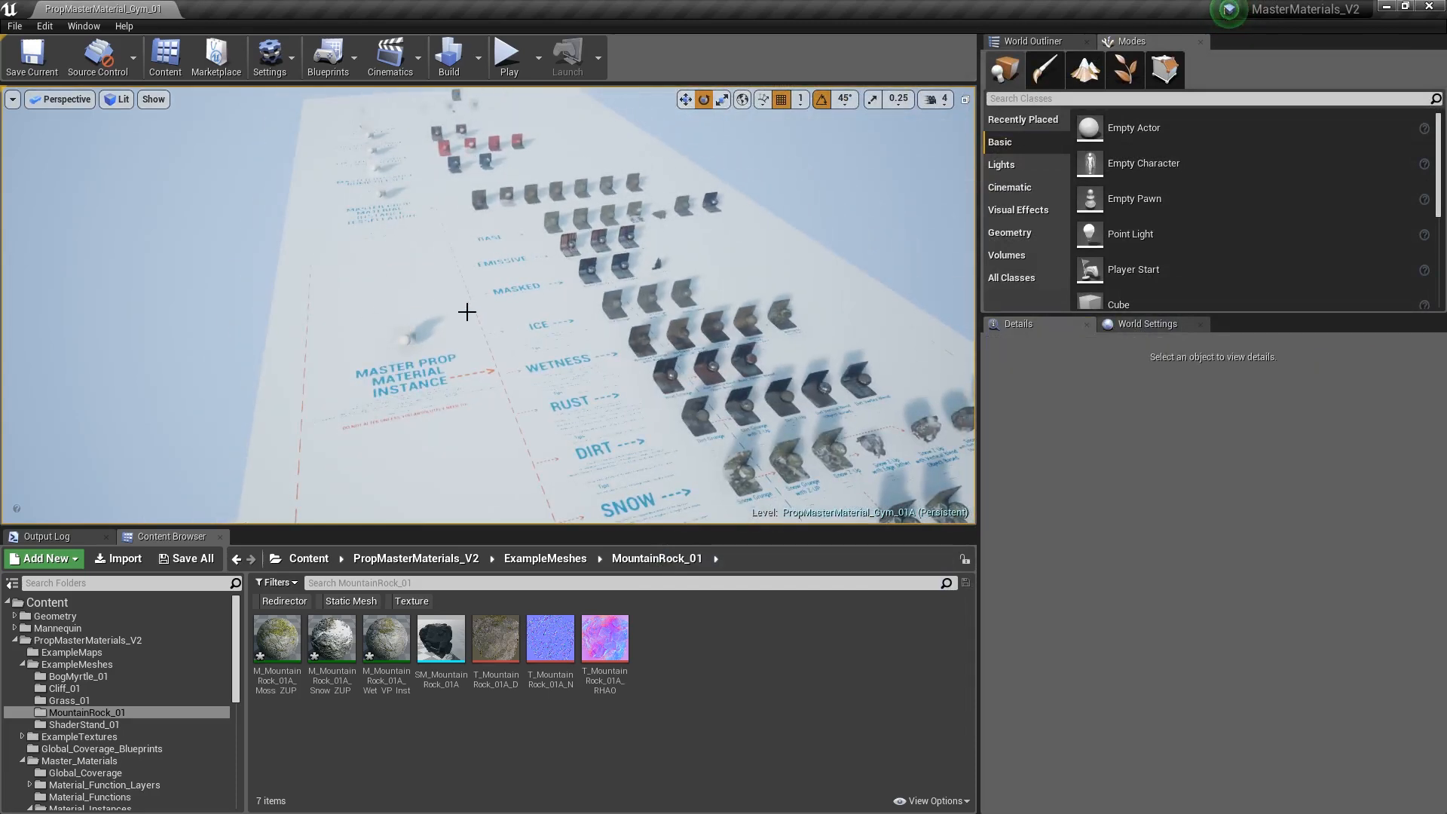
right_drag(450, 301, 490, 235)
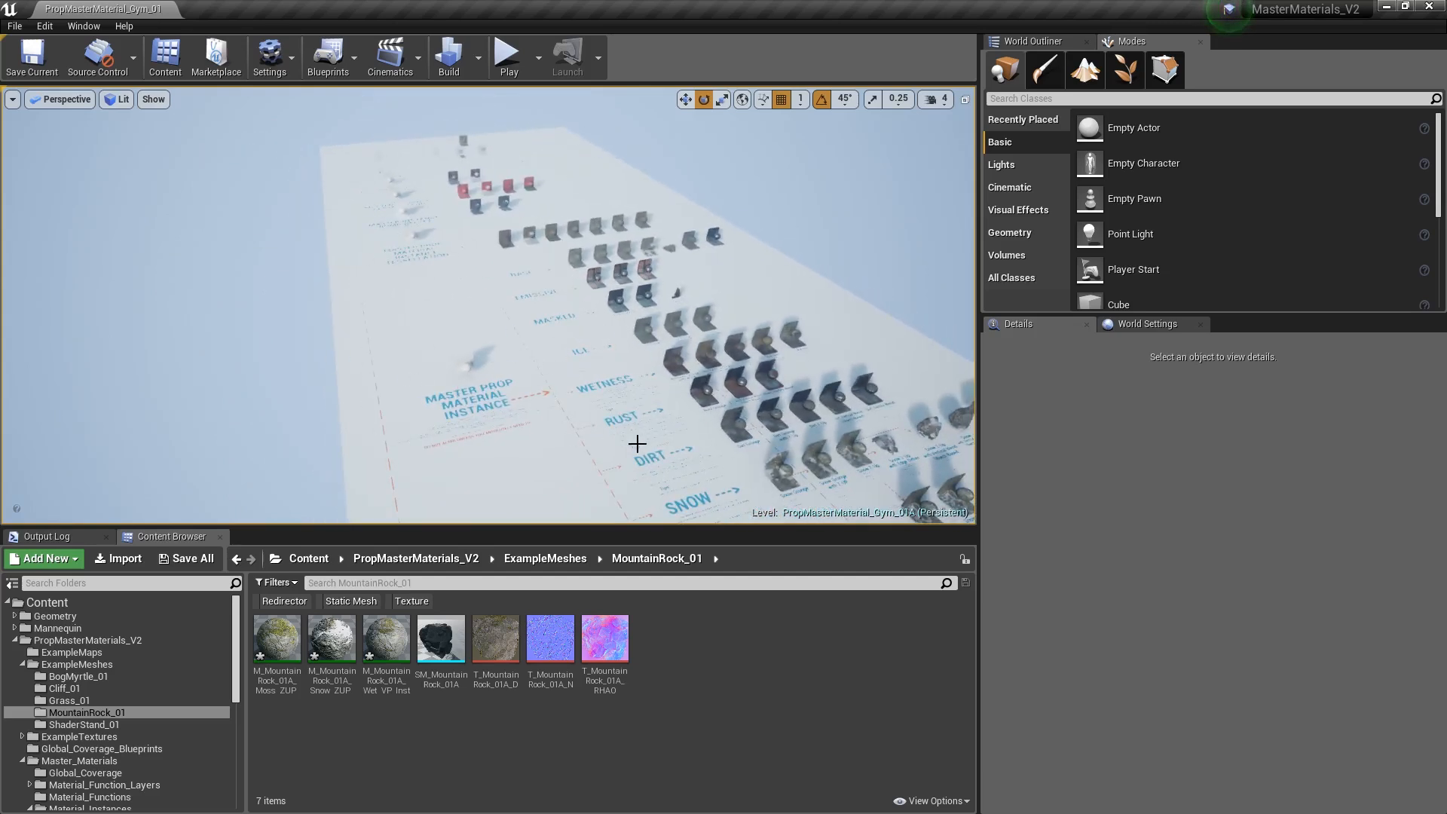
right_drag(501, 375, 530, 379)
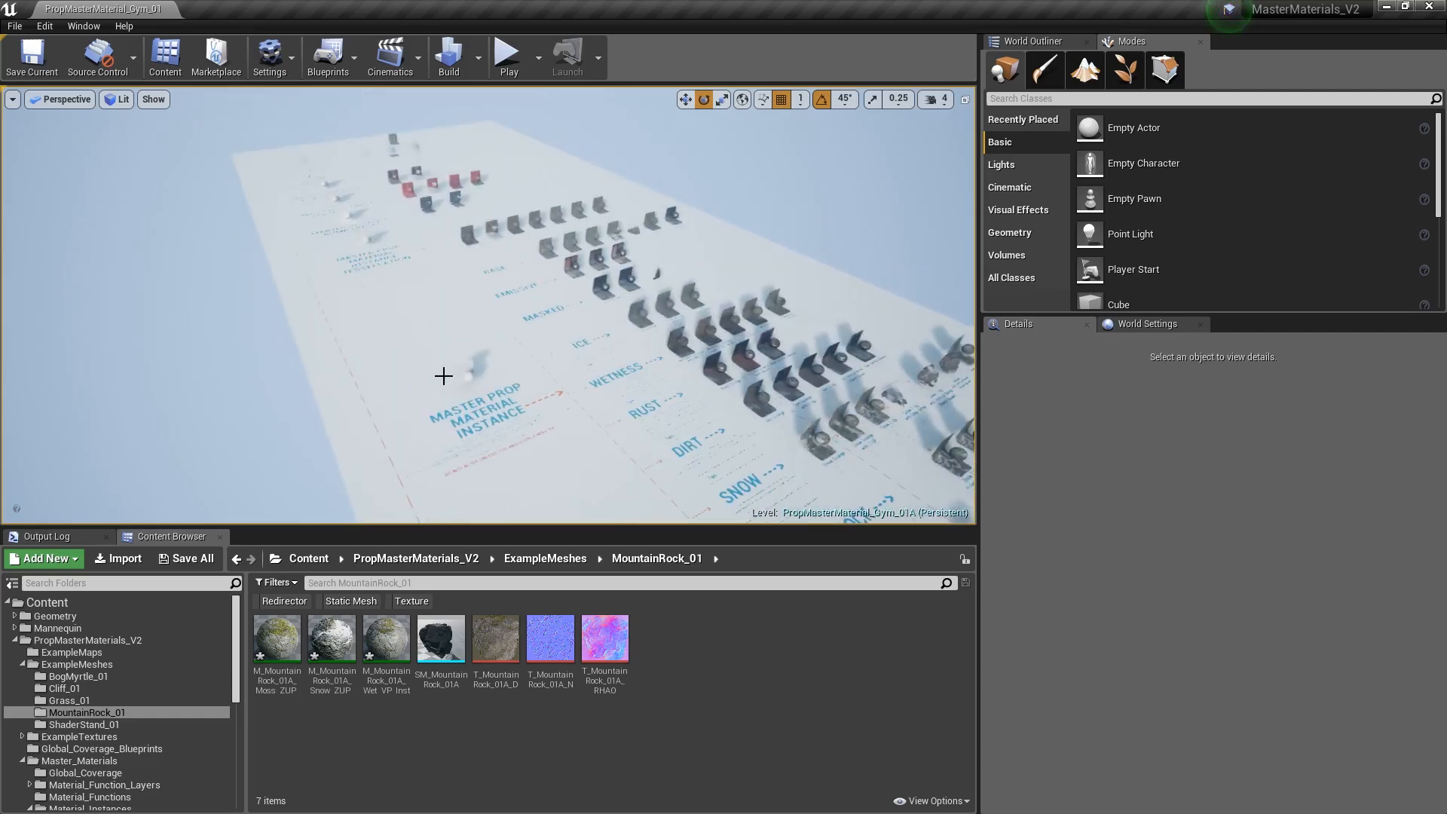
right_drag(530, 351, 345, 396)
right_drag(416, 340, 494, 361)
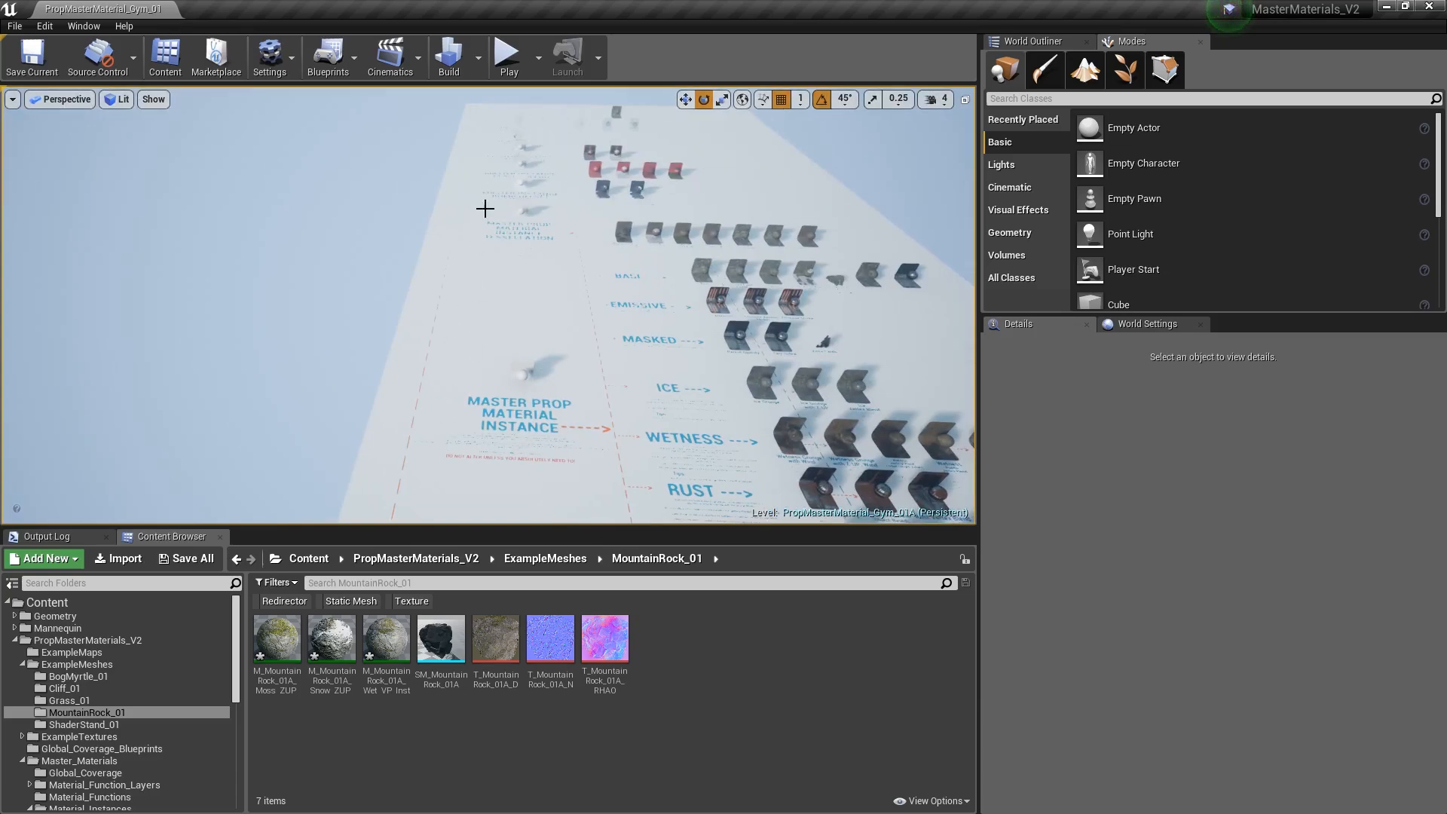
right_drag(548, 314, 496, 330)
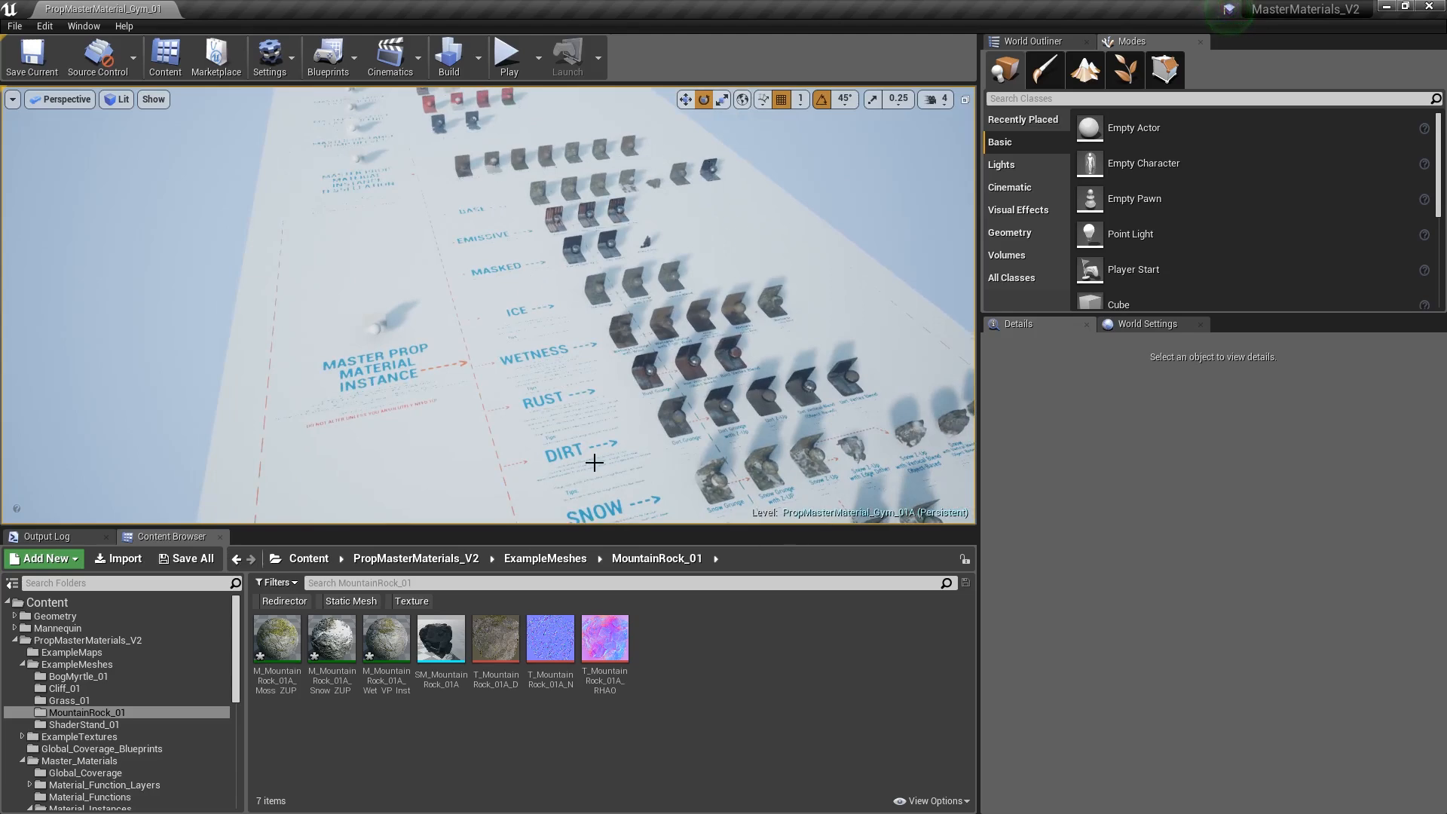
- Examine the Orange Arrows legend explaining the parental relationships between master instances
right_drag(674, 268, 403, 354)
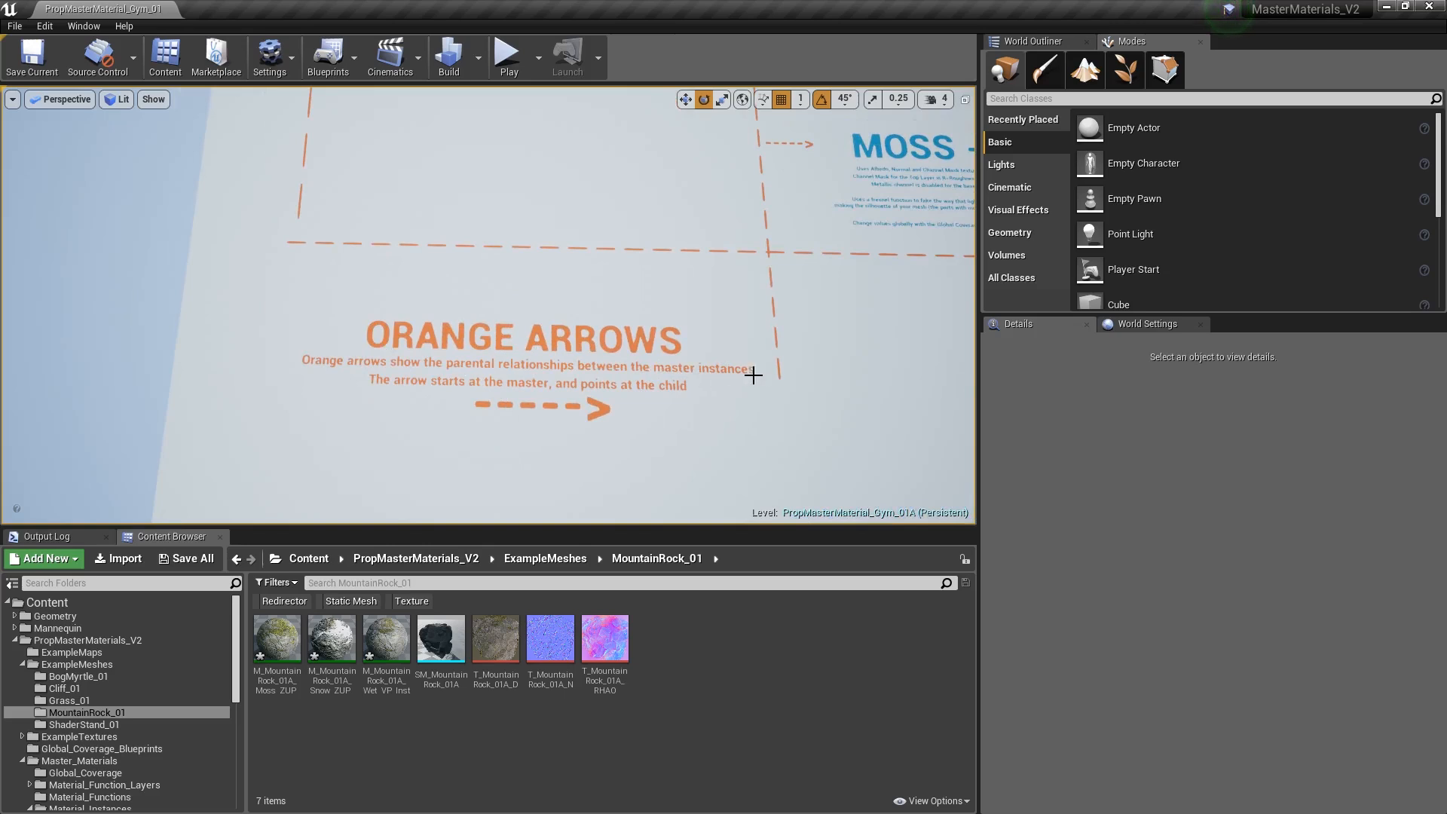
right_drag(618, 371, 625, 324)
key(s)
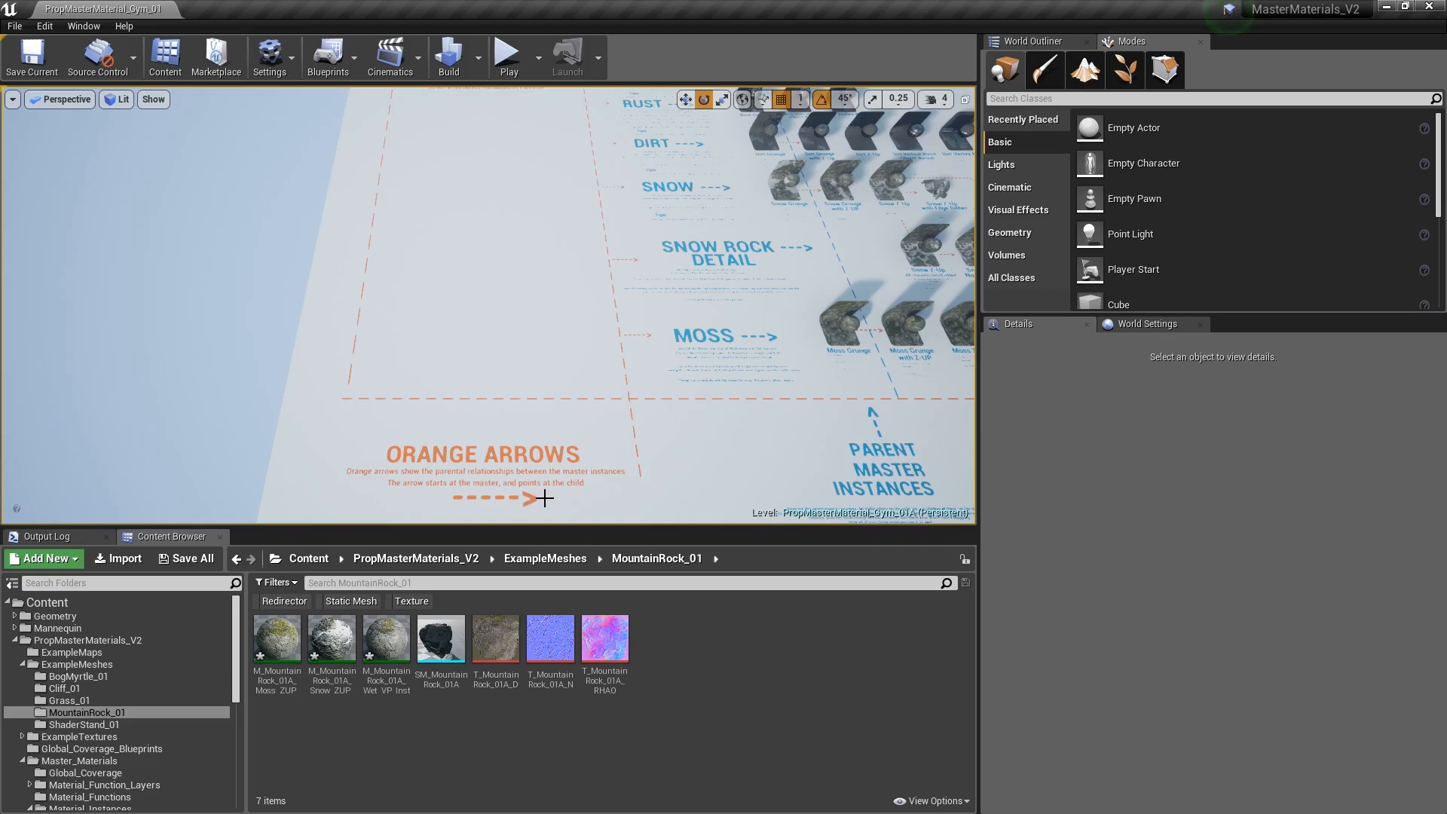
right_drag(692, 416, 753, 395)
key(a)
- Follow the arrows from the Master Prop Material Instance to the Ice and Wetness rows and examine their variants
right_drag(437, 293, 309, 300)
key(d)
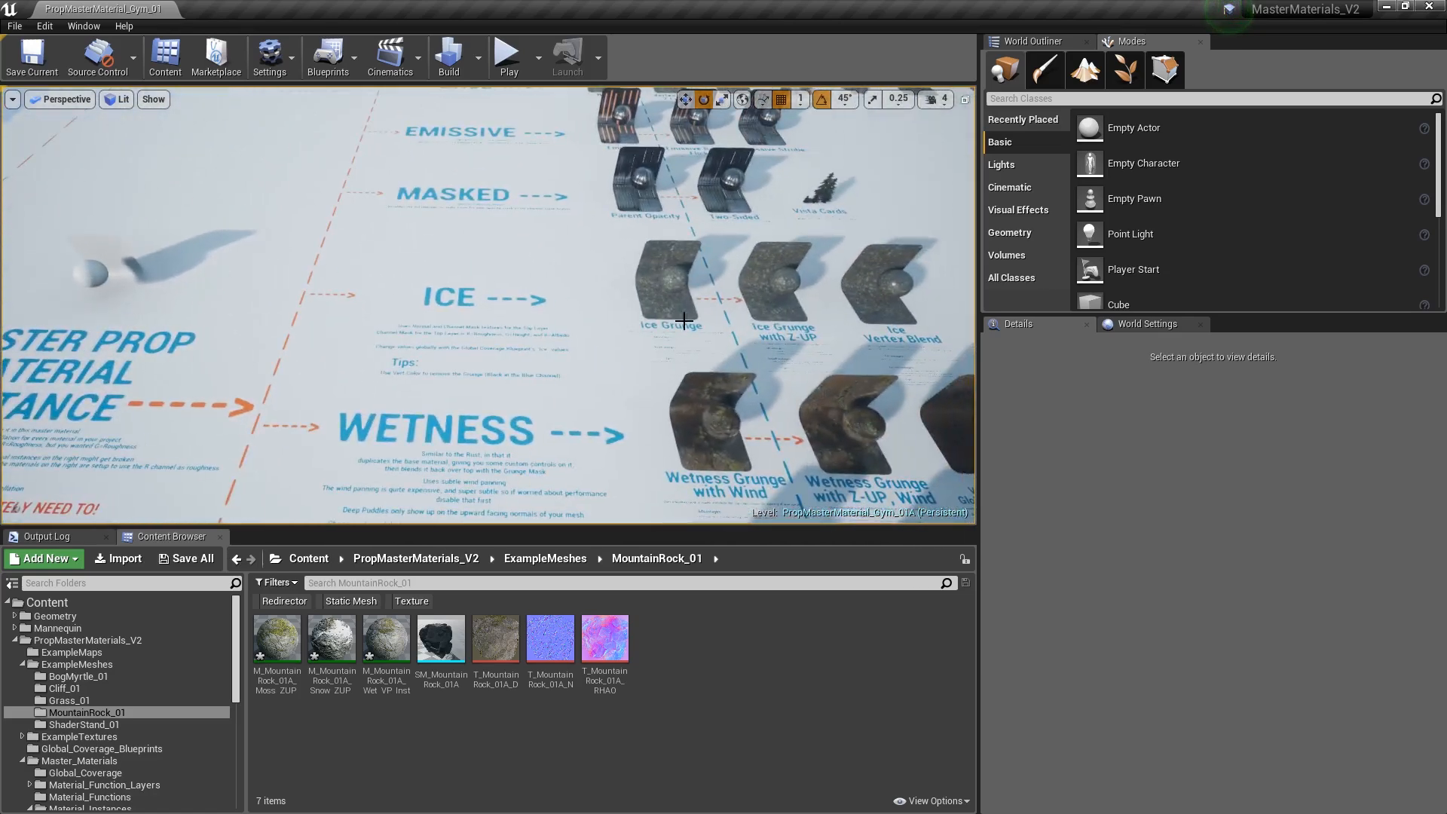
key(d)
right_drag(666, 315, 669, 312)
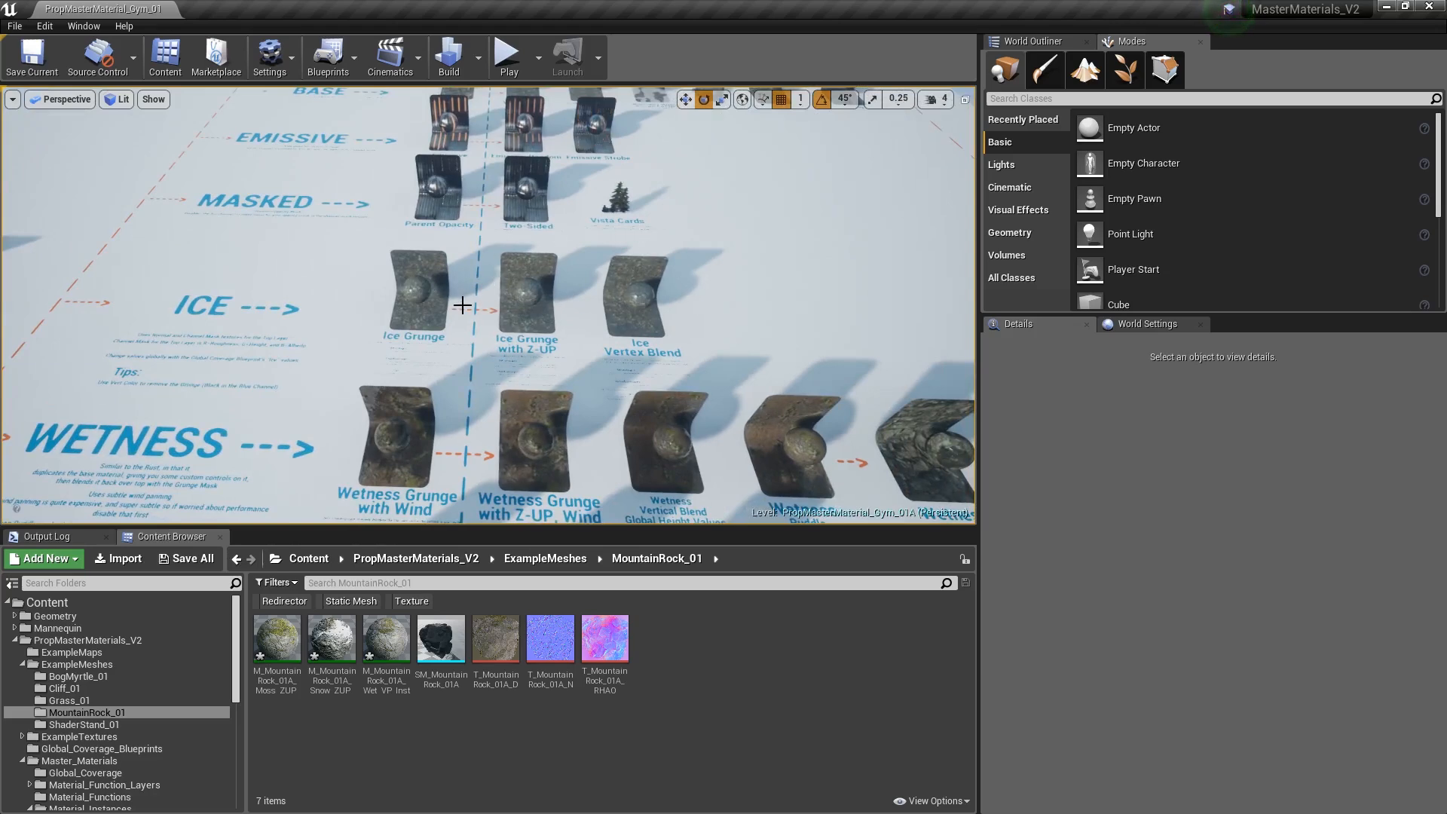
key(s)
mouse_move(724, 280)
right_down()
mouse_move(806, 302)
mouse_move(733, 275)
right_up()
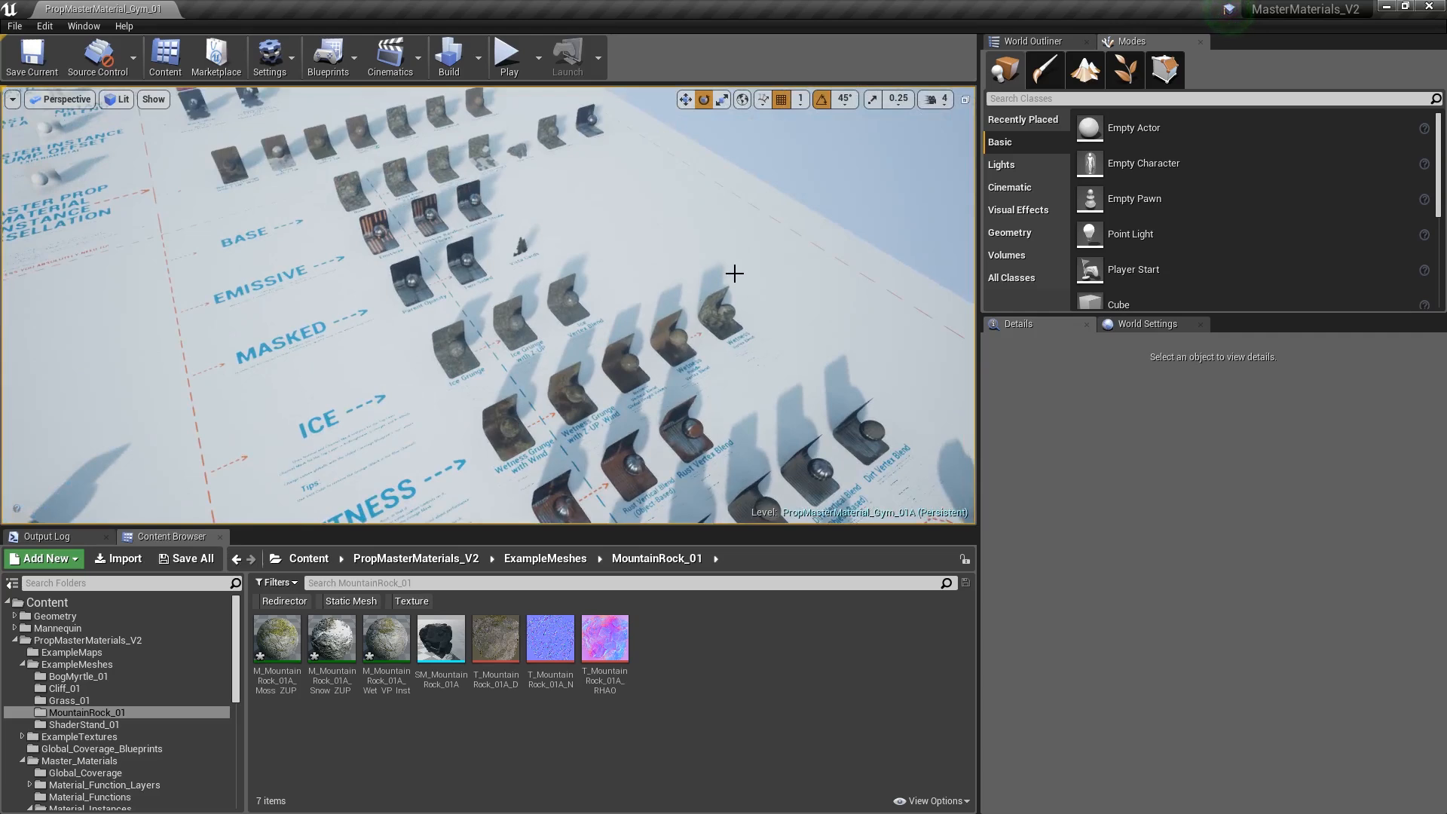
- Survey the material category rows from Base to Moss and their links to the master prop instances
key(s)
mouse_move(669, 312)
right_down()
mouse_move(565, 311)
mouse_move(663, 320)
mouse_move(657, 297)
right_up()
key(w)
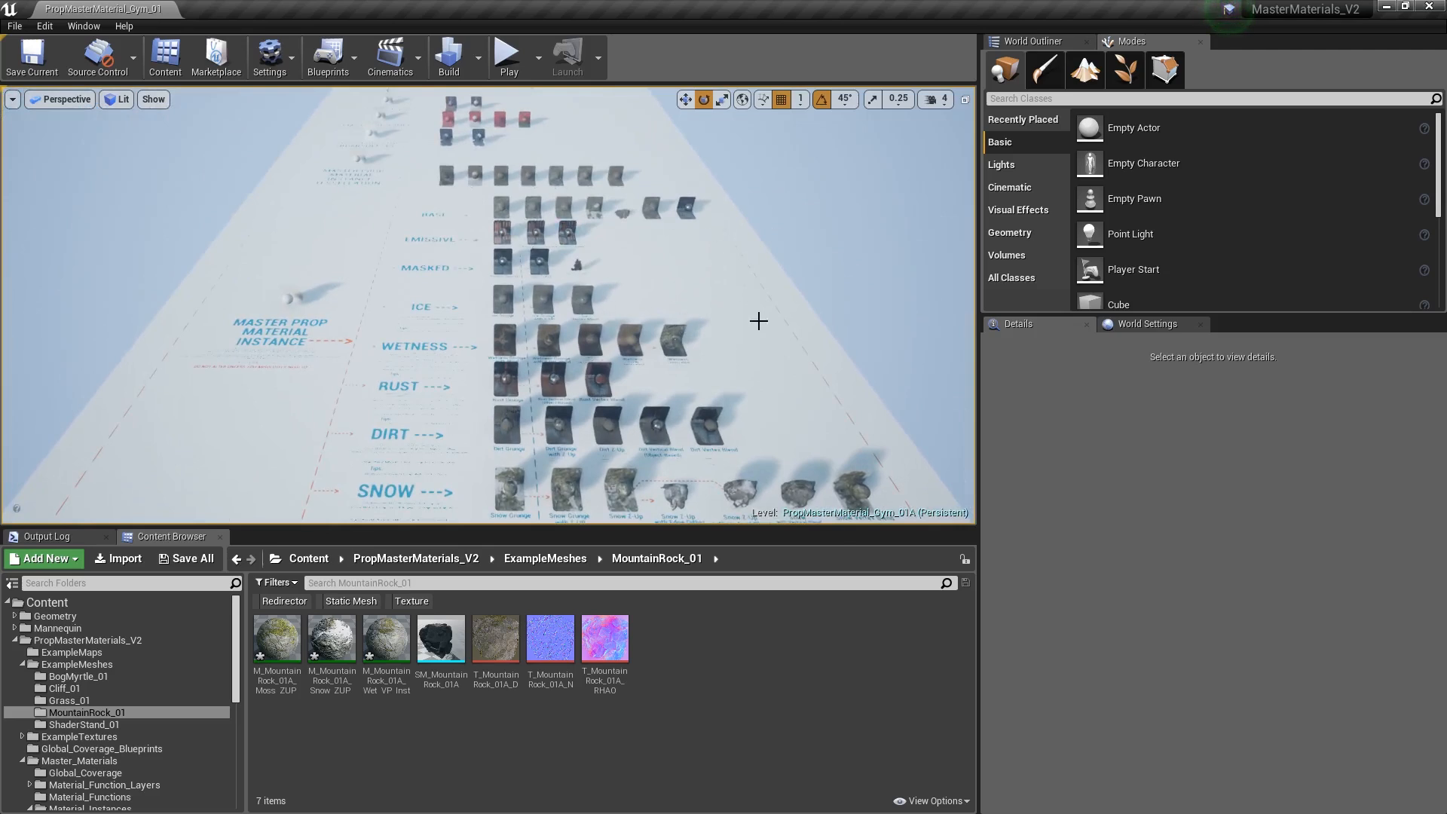
key(a)
right_drag(425, 215, 458, 224)
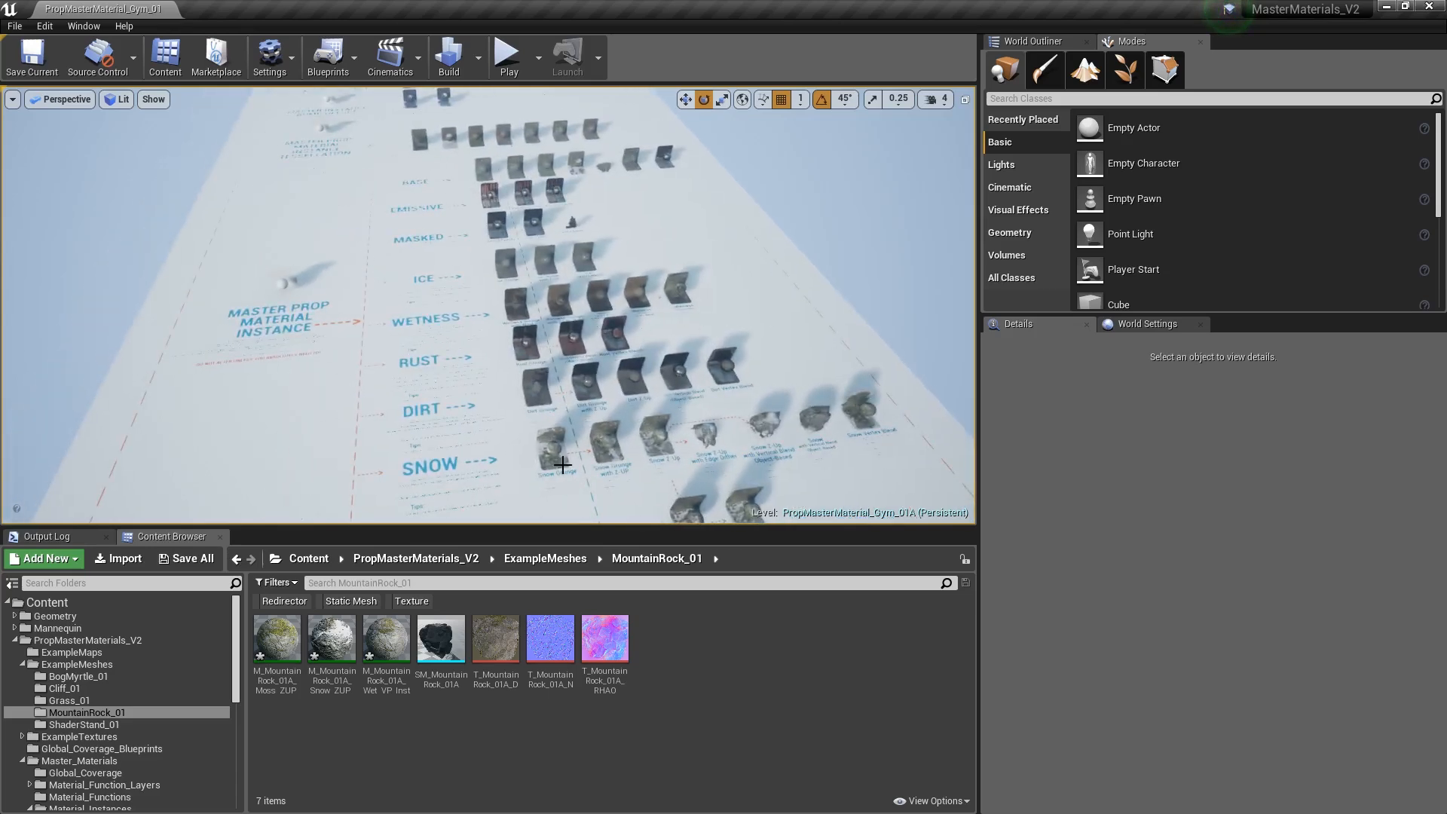
right_drag(627, 362, 619, 276)
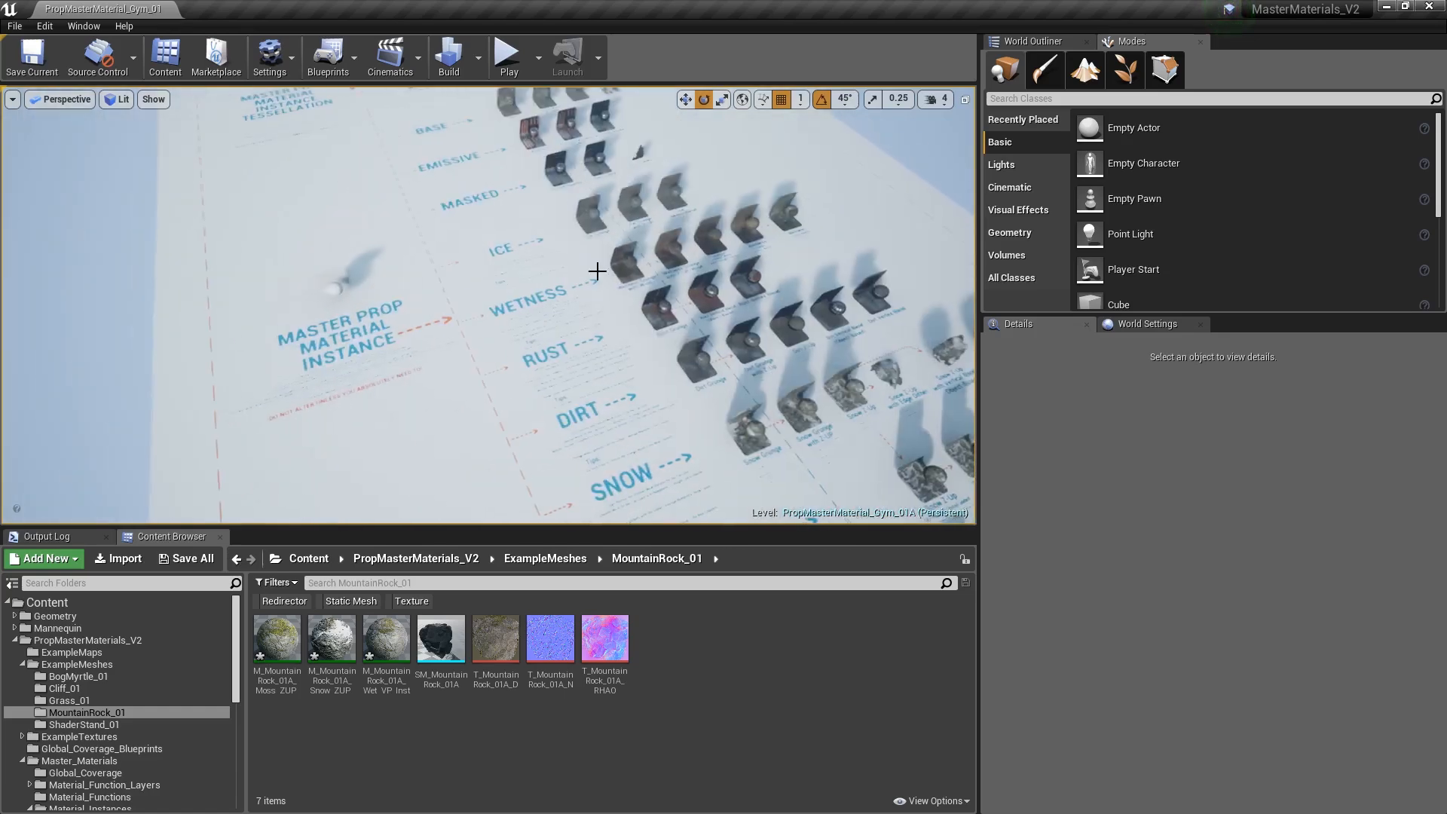
key(a)
right_drag(364, 268, 152, 371)
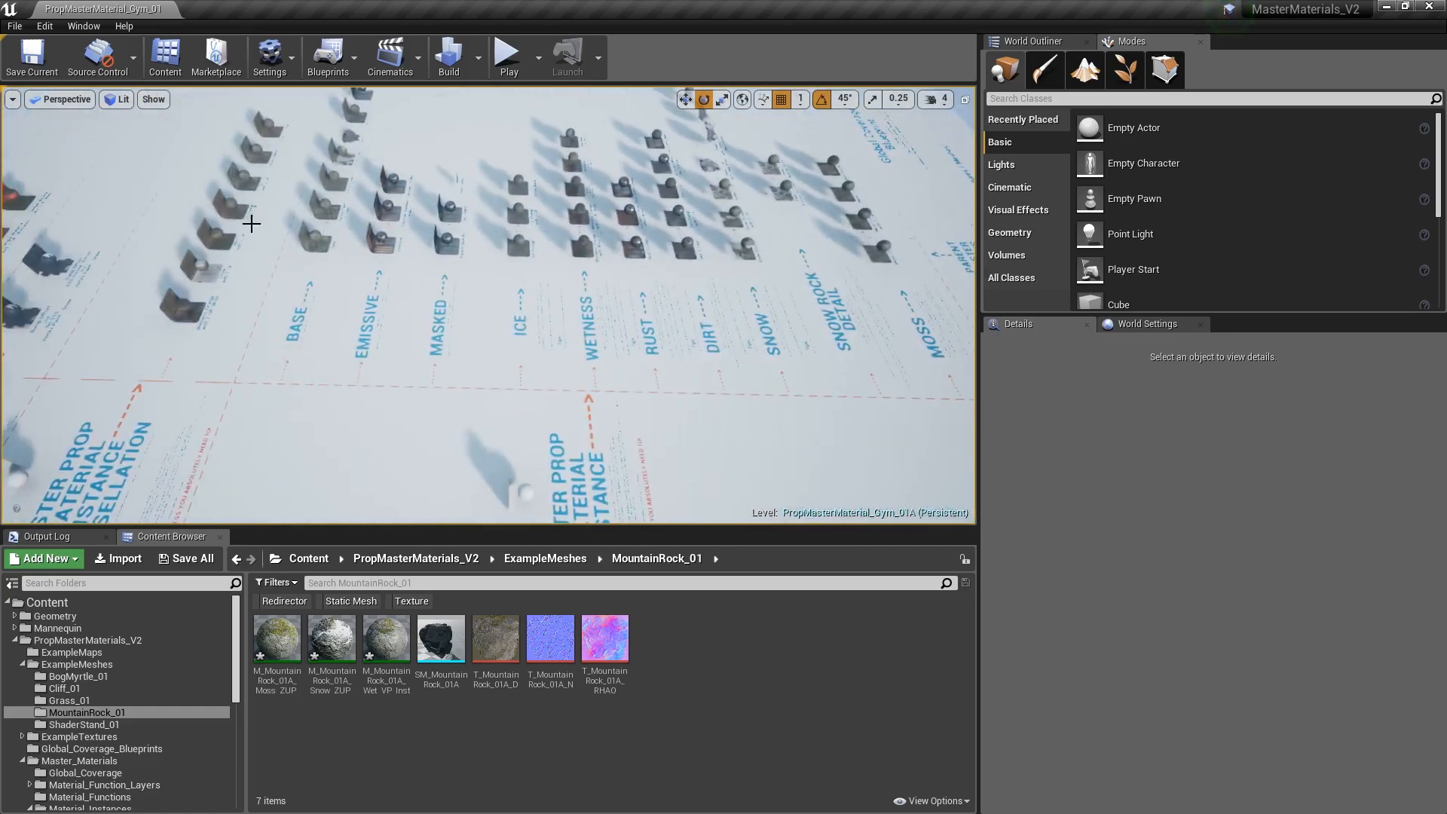
key(d)
right_drag(461, 374, 294, 369)
mouse_move(645, 223)
right_down()
mouse_move(630, 233)
mouse_move(697, 230)
mouse_move(692, 219)
mouse_move(657, 242)
right_up()
key(w)
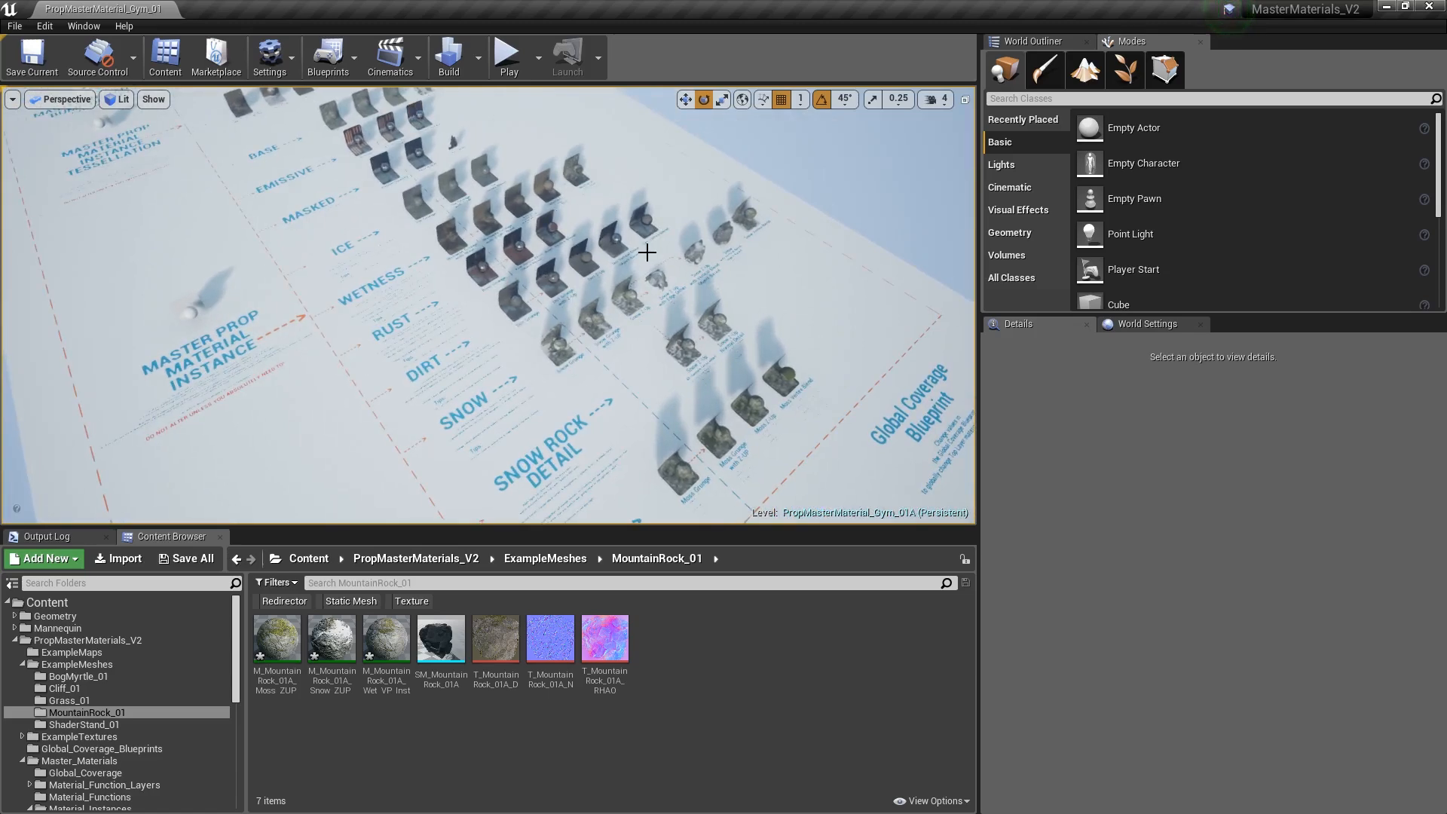
- Examine the child instance samples beyond the Parent Master Instances line, toward the Global Coverage Blueprint section
right_drag(670, 278, 692, 268)
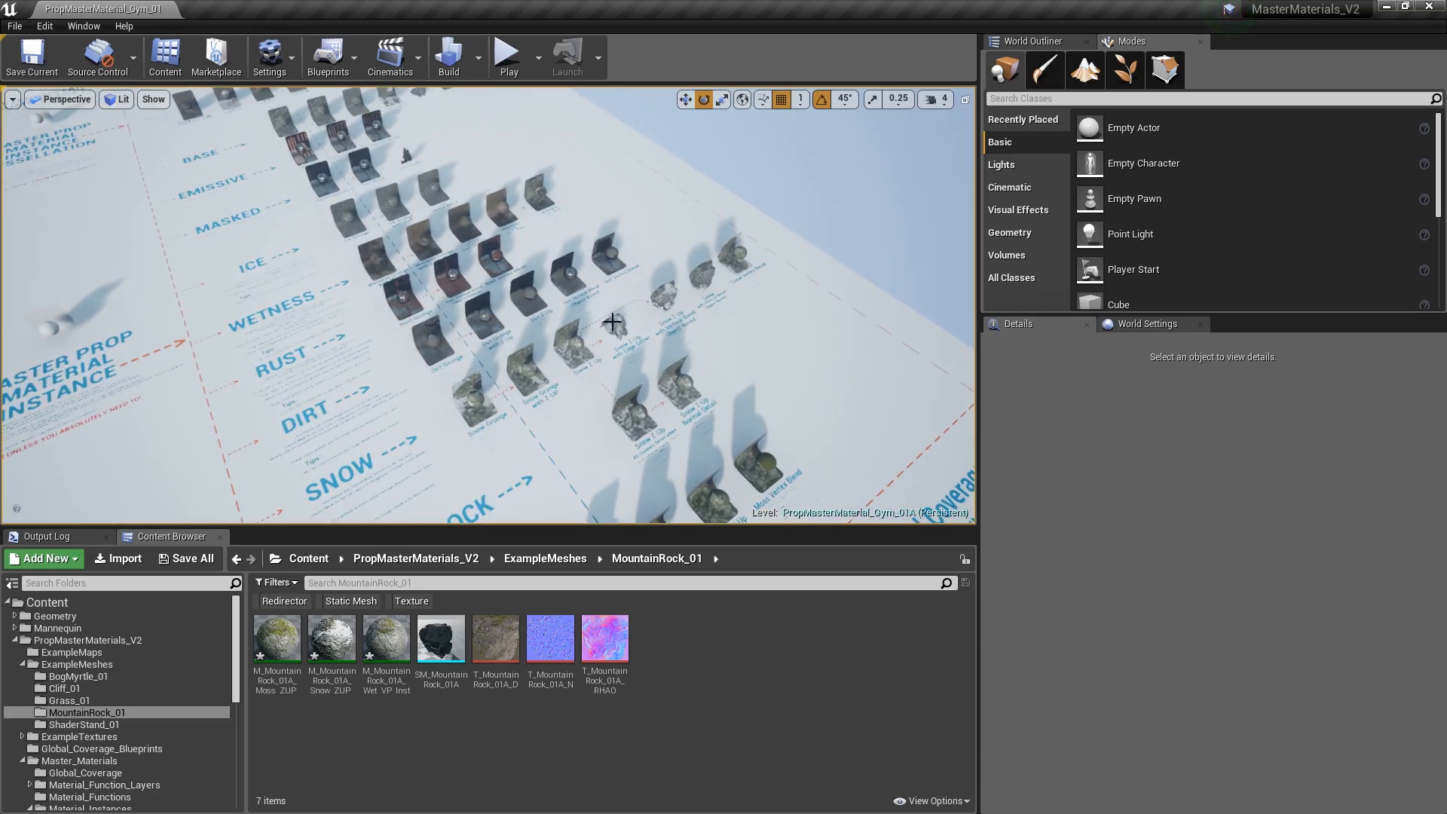
right_drag(637, 348, 766, 321)
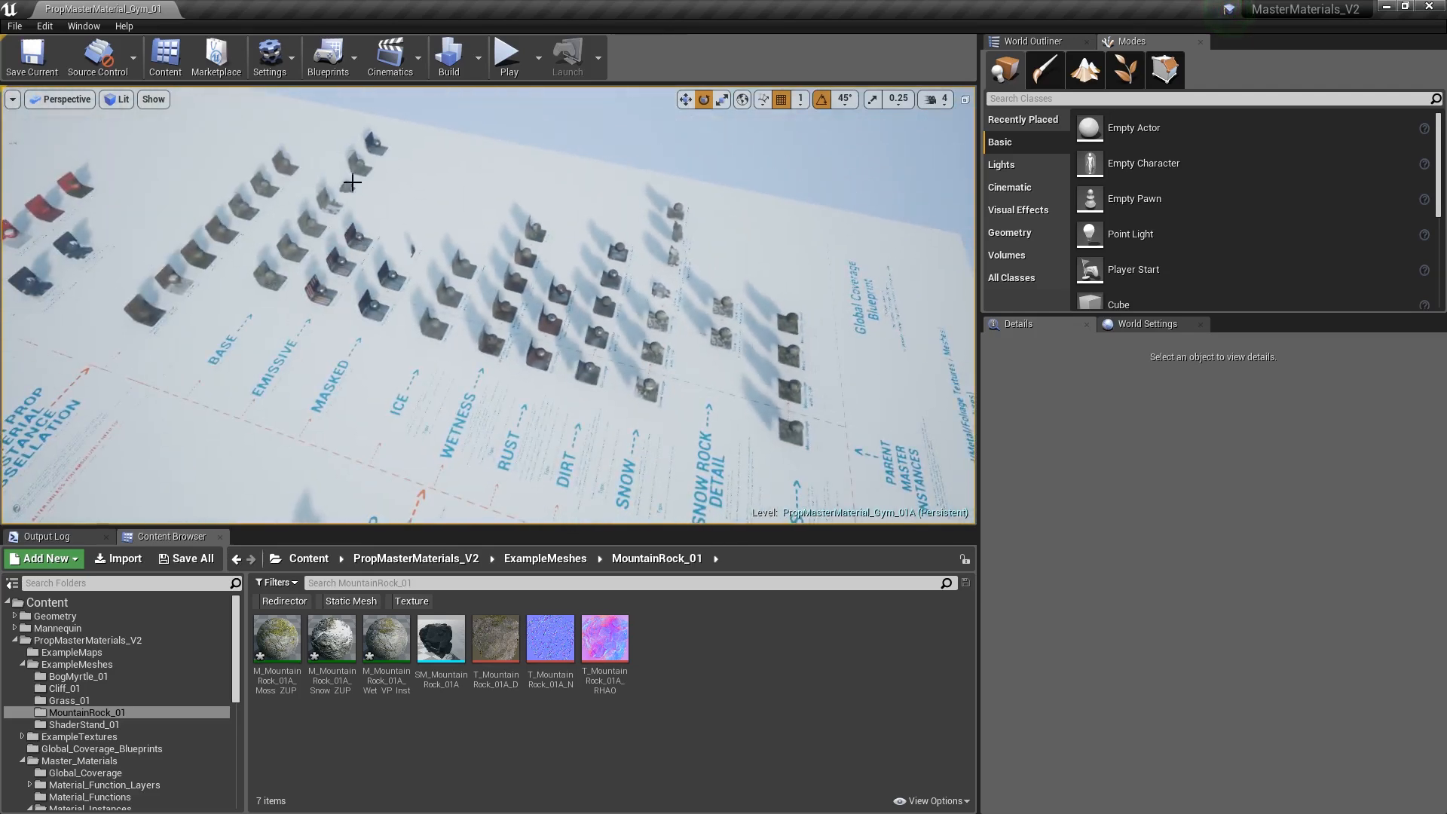
right_drag(614, 392, 827, 251)
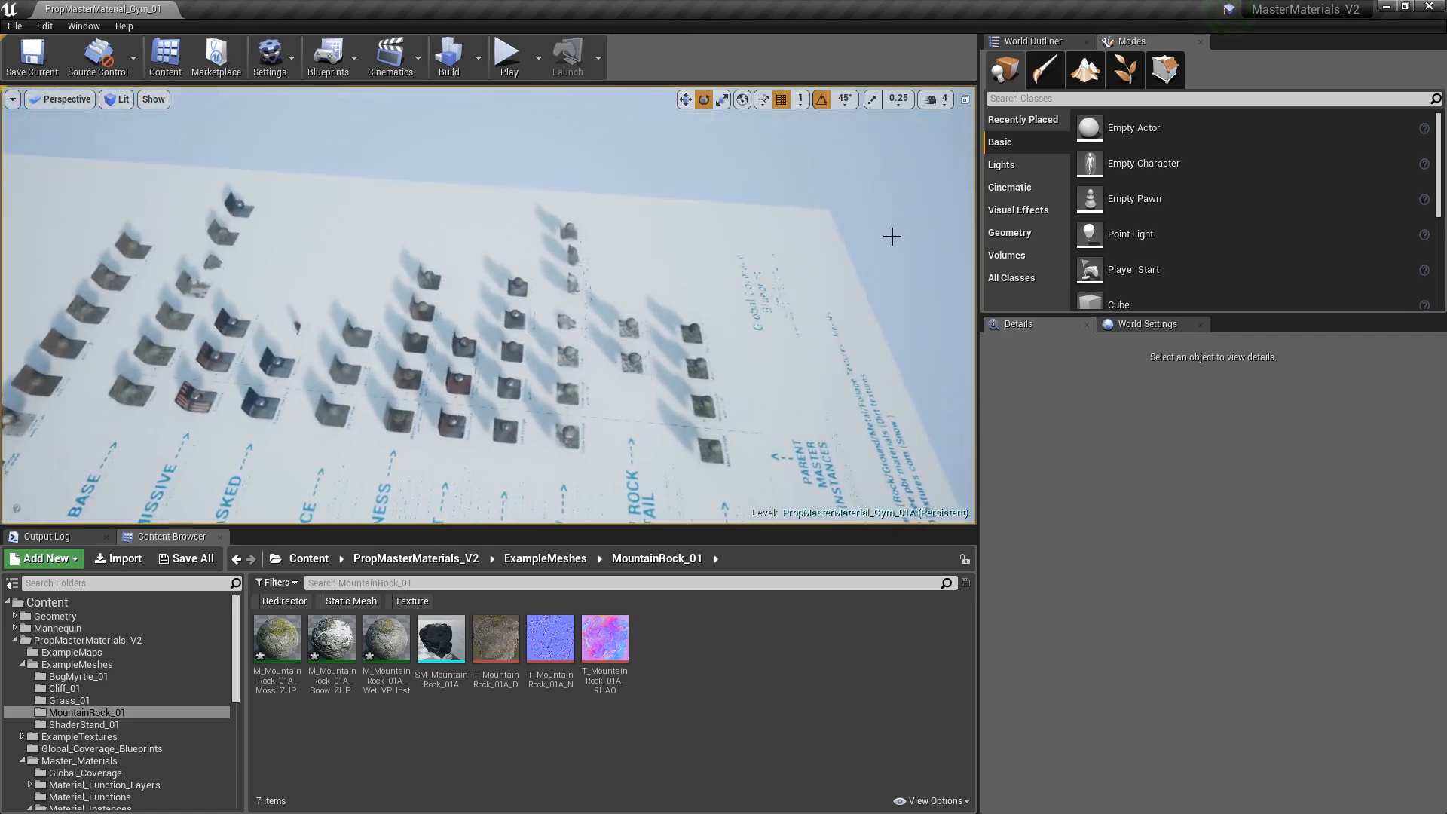
right_drag(621, 346, 621, 347)
- Locate the Master Instance 3 Layer Blend section and view its red corrugated Example Material
mouse_move(86, 317)
right_down()
mouse_move(19, 313)
mouse_move(76, 309)
right_up()
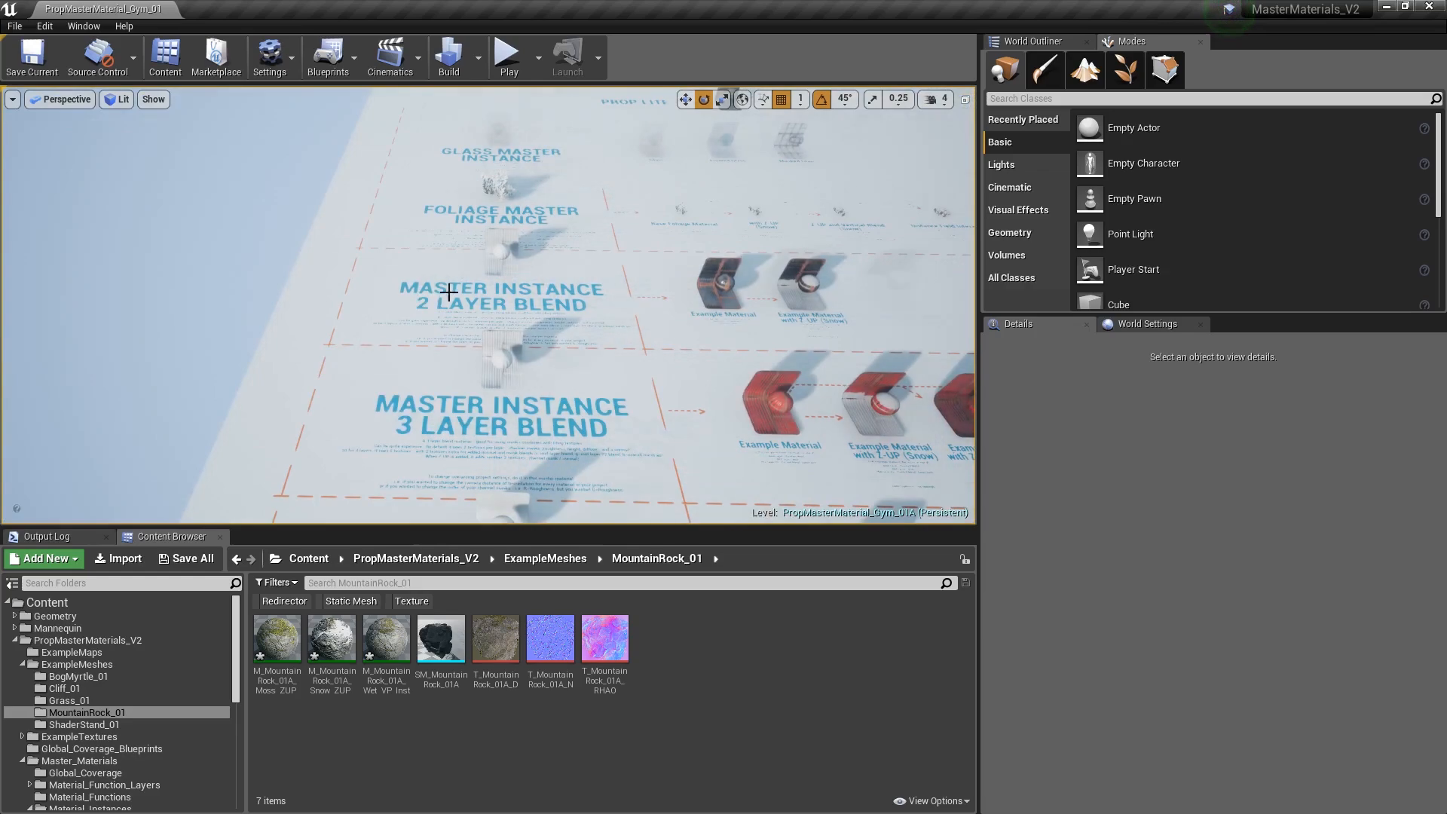
key(w)
right_drag(602, 391, 637, 400)
key(s)
right_drag(403, 388, 403, 364)
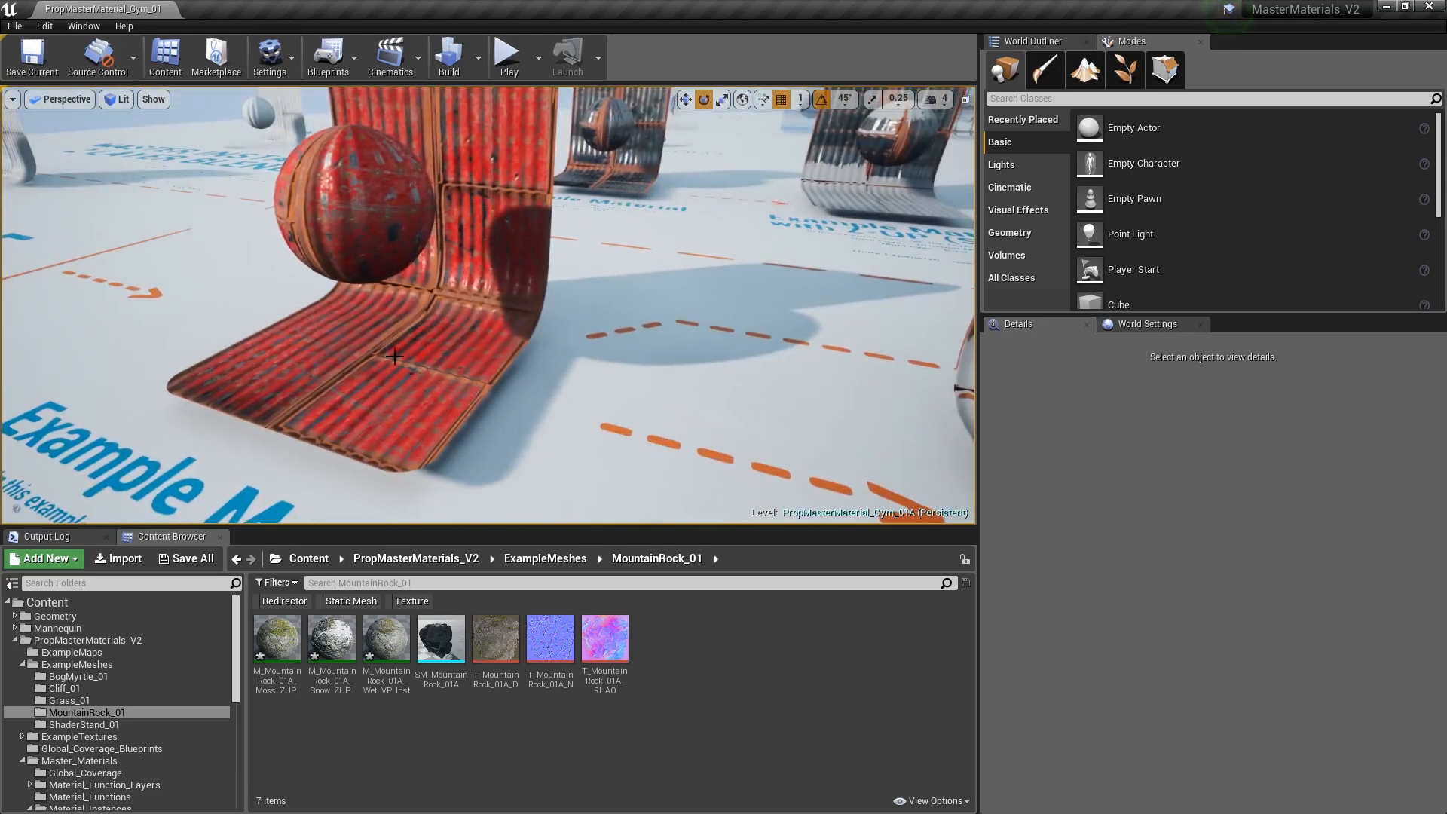
- Inspect the blended metal, rust and red paint layers on the 3 Layer Blend Example Material up close
right_drag(644, 366, 622, 399)
key(w)
key(s)
key(w)
right_drag(431, 451, 422, 452)
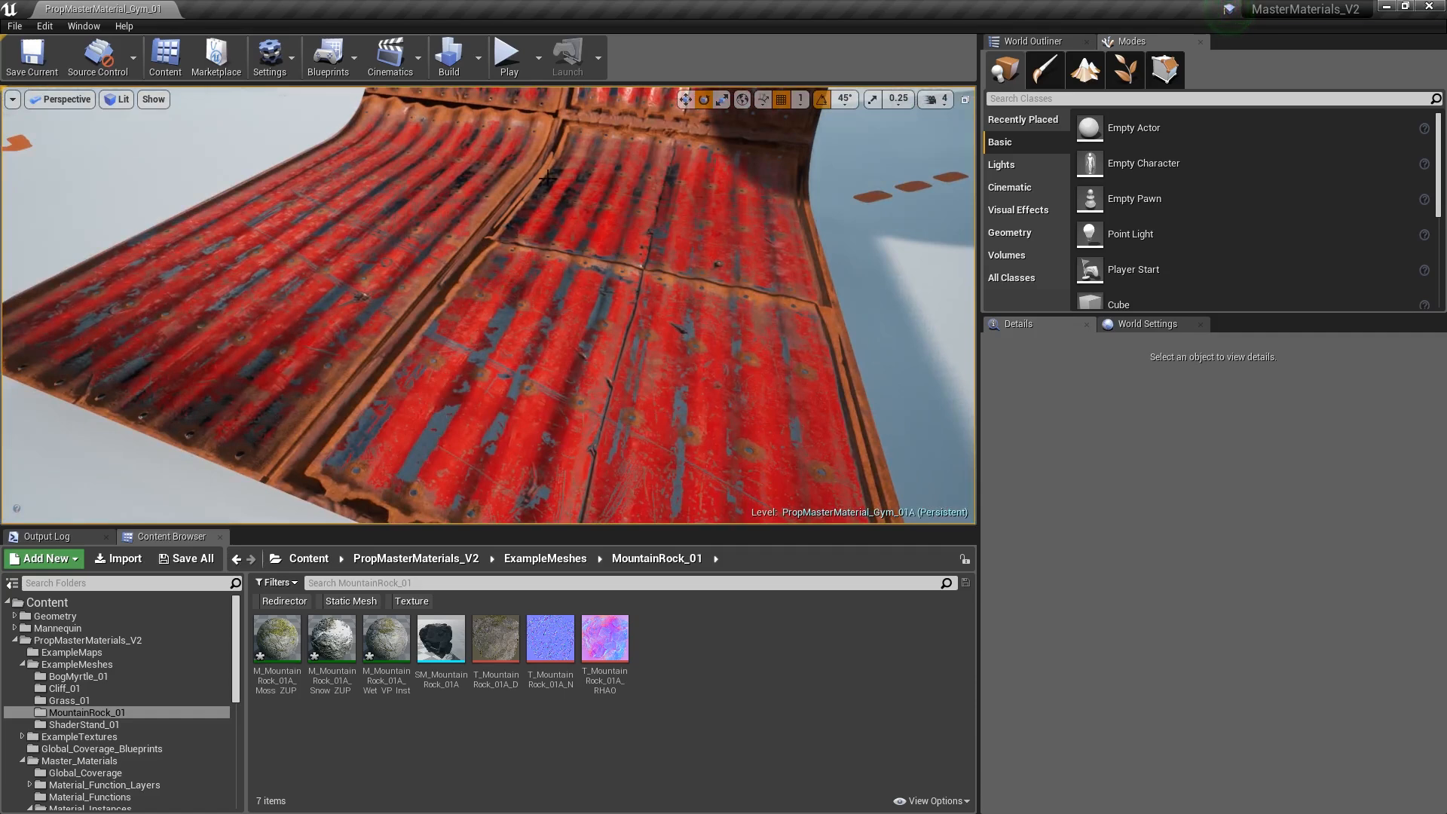
right_drag(538, 187, 520, 192)
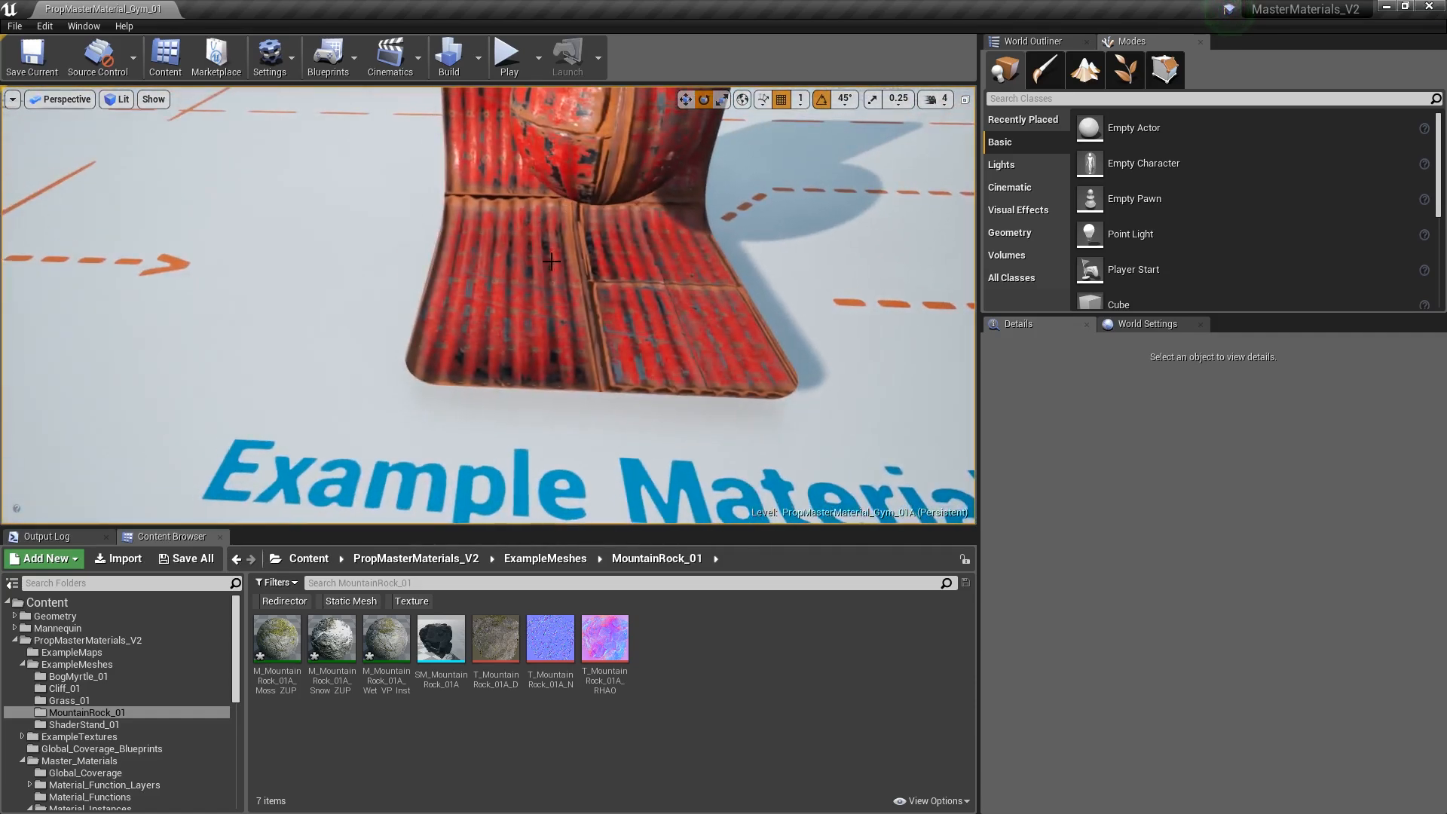
key(s)
right_drag(473, 231, 515, 204)
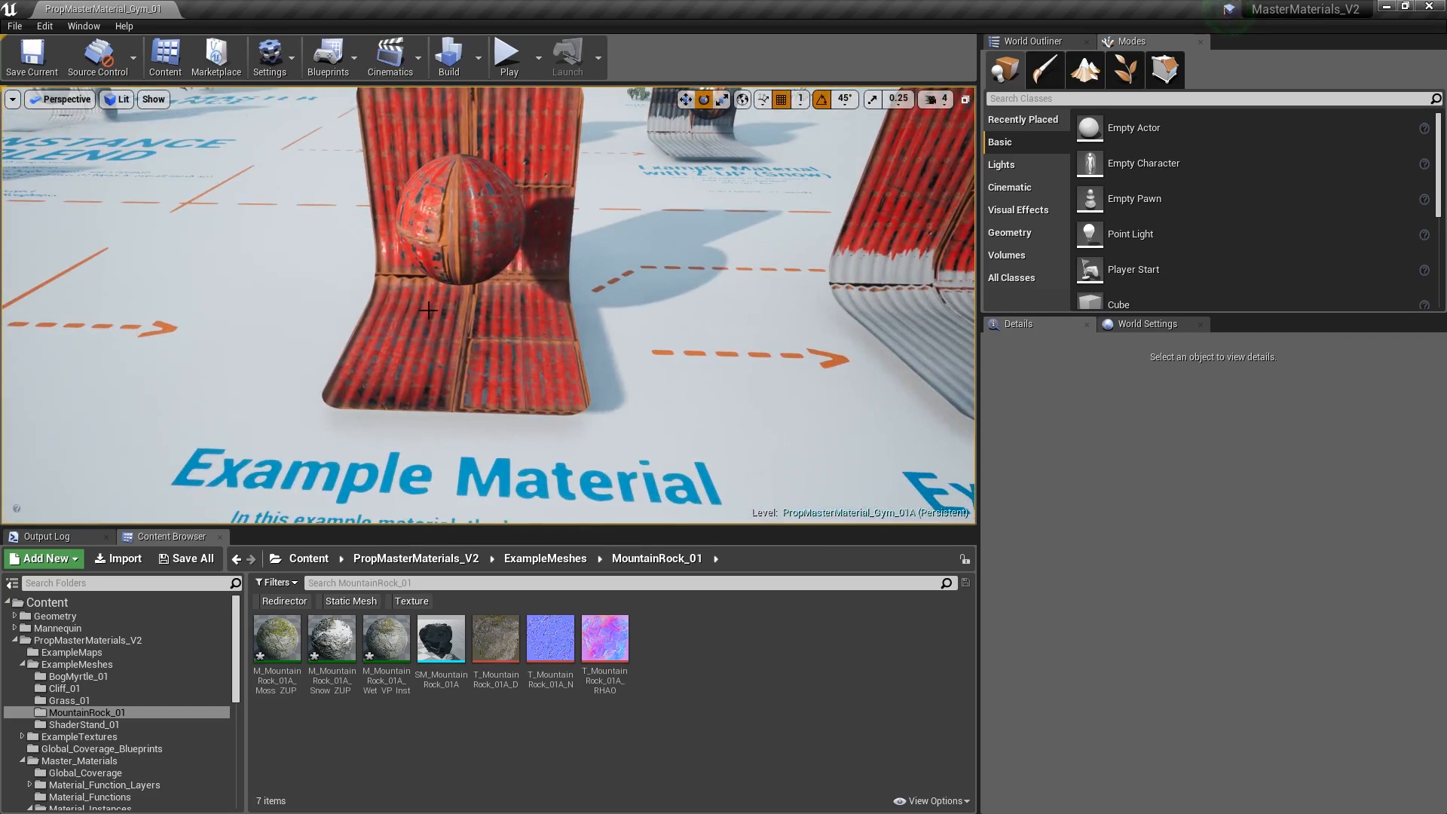
- Examine the 3 Layer Blend Example Material's layer description and compare the sample with its Z-UP (Snow) variant
right_drag(553, 210, 559, 292)
key(s)
right_drag(627, 346, 577, 342)
key(w)
key(d)
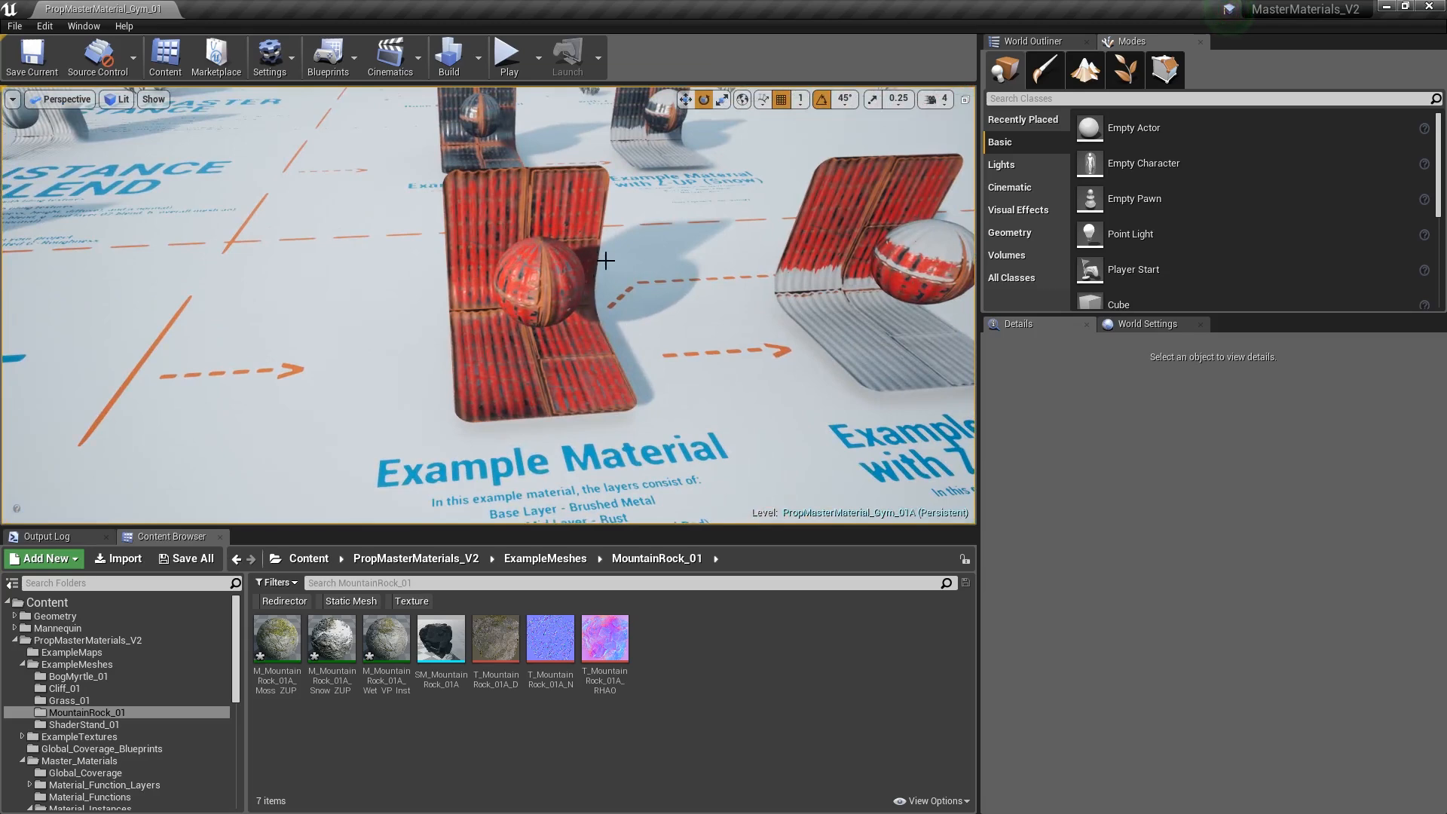
right_drag(620, 271, 663, 288)
key(s)
key(a)
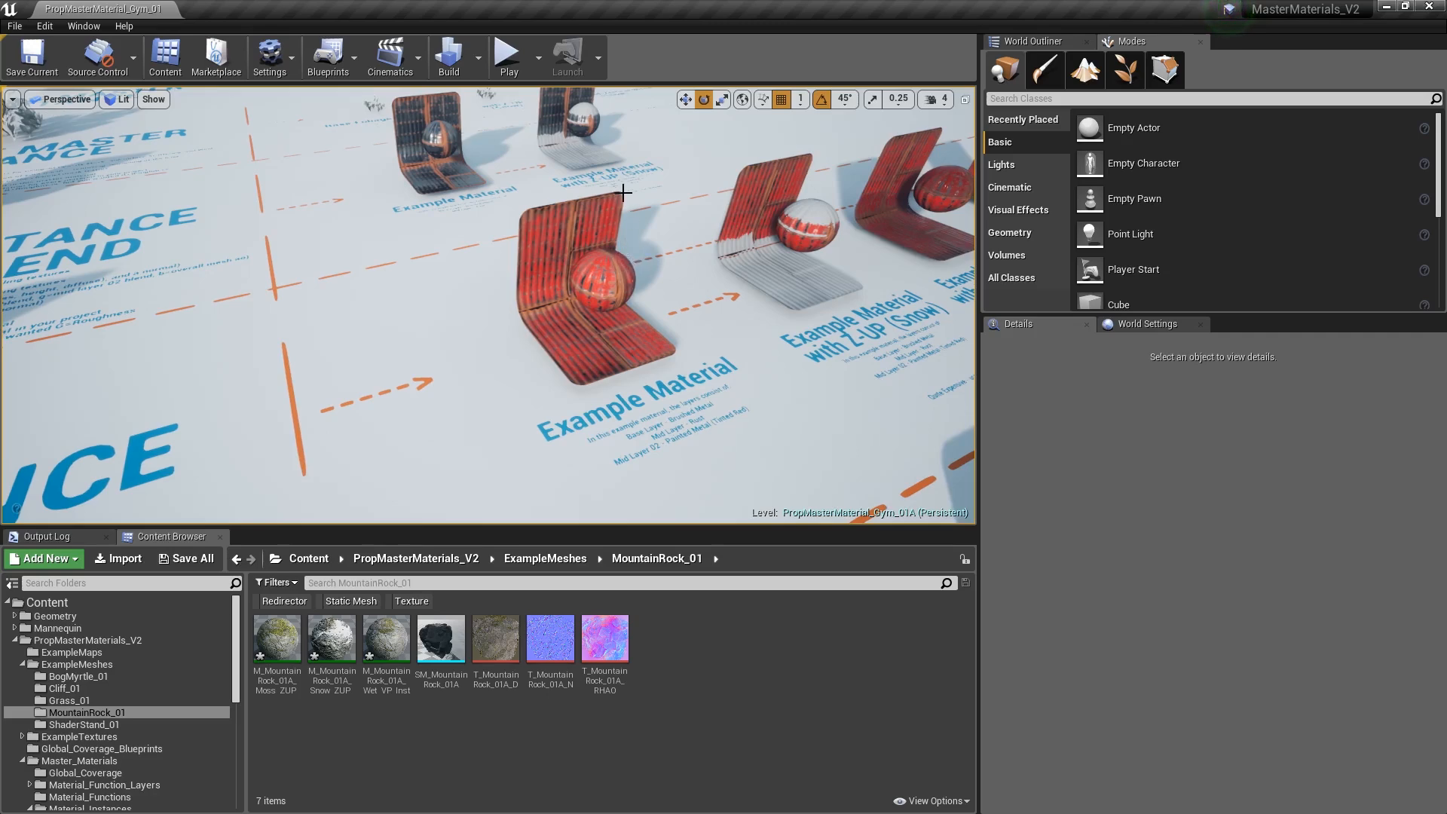
- Examine the Z-UP (Snow) samples beside the 3 Layer Blend Example Material and compare the Master Instance 2 and 3 Layer Blend sections
key(d)
right_drag(655, 384, 479, 310)
key(w)
key(d)
key(a)
key(s)
key(s)
key(s)
right_drag(572, 229, 593, 335)
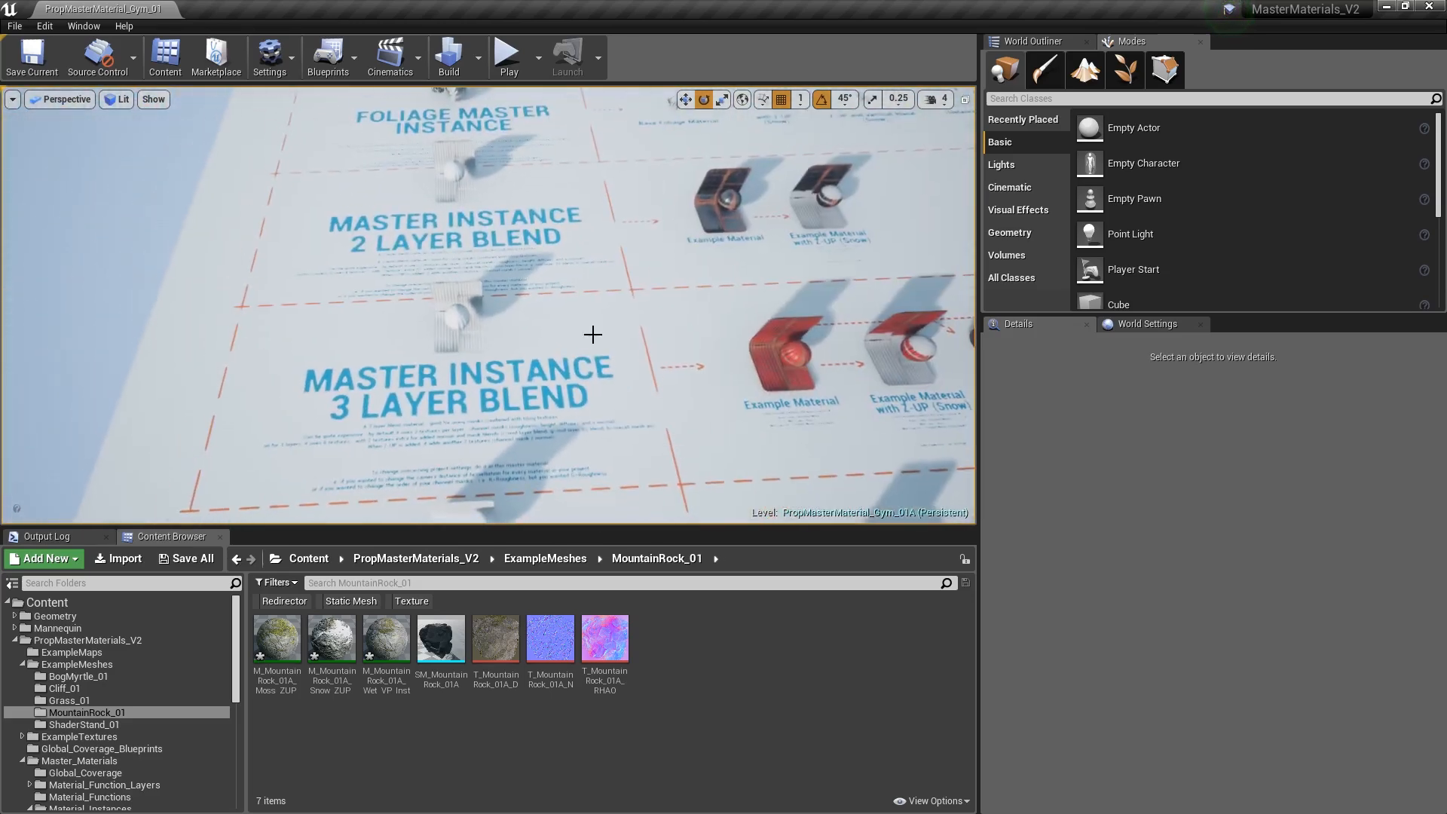
- Go to the Distance Field Interaction foliage sample and shift the cube beside its bush along Y to 4071
right_drag(611, 232, 356, 332)
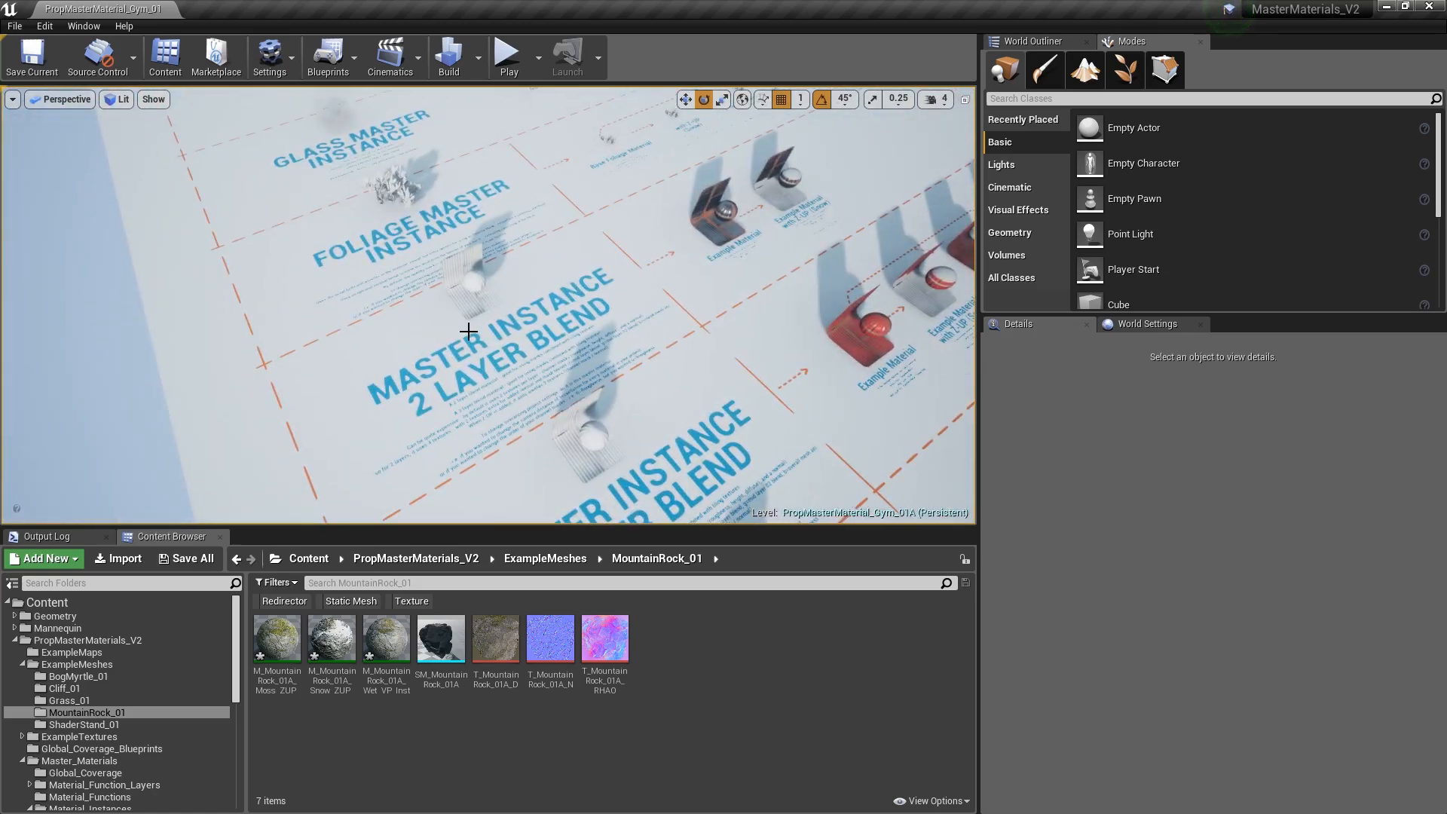
right_drag(357, 331, 411, 345)
key(d)
right_drag(592, 238, 596, 237)
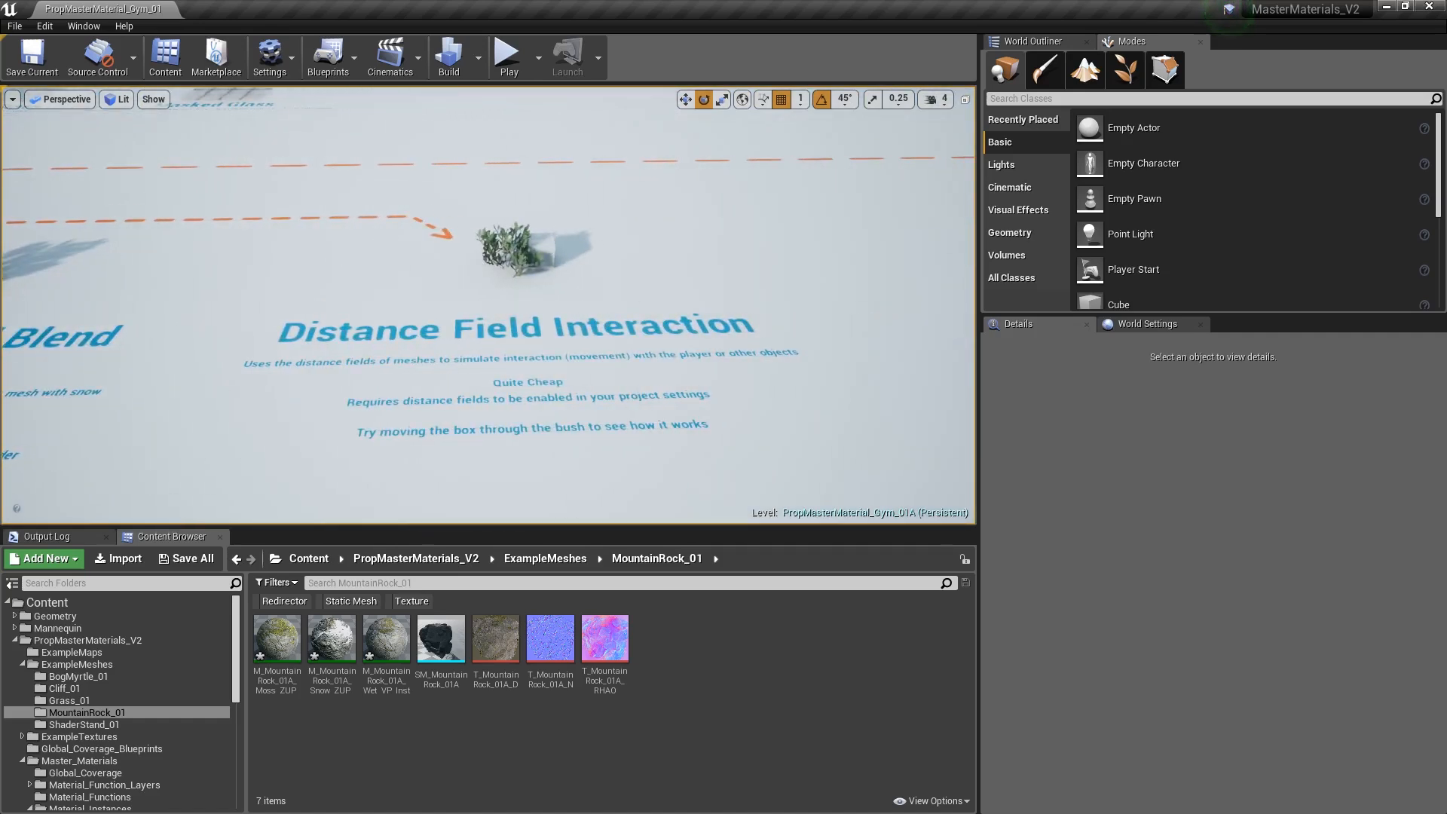
scroll(549, 241, up, 5)
click(554, 241)
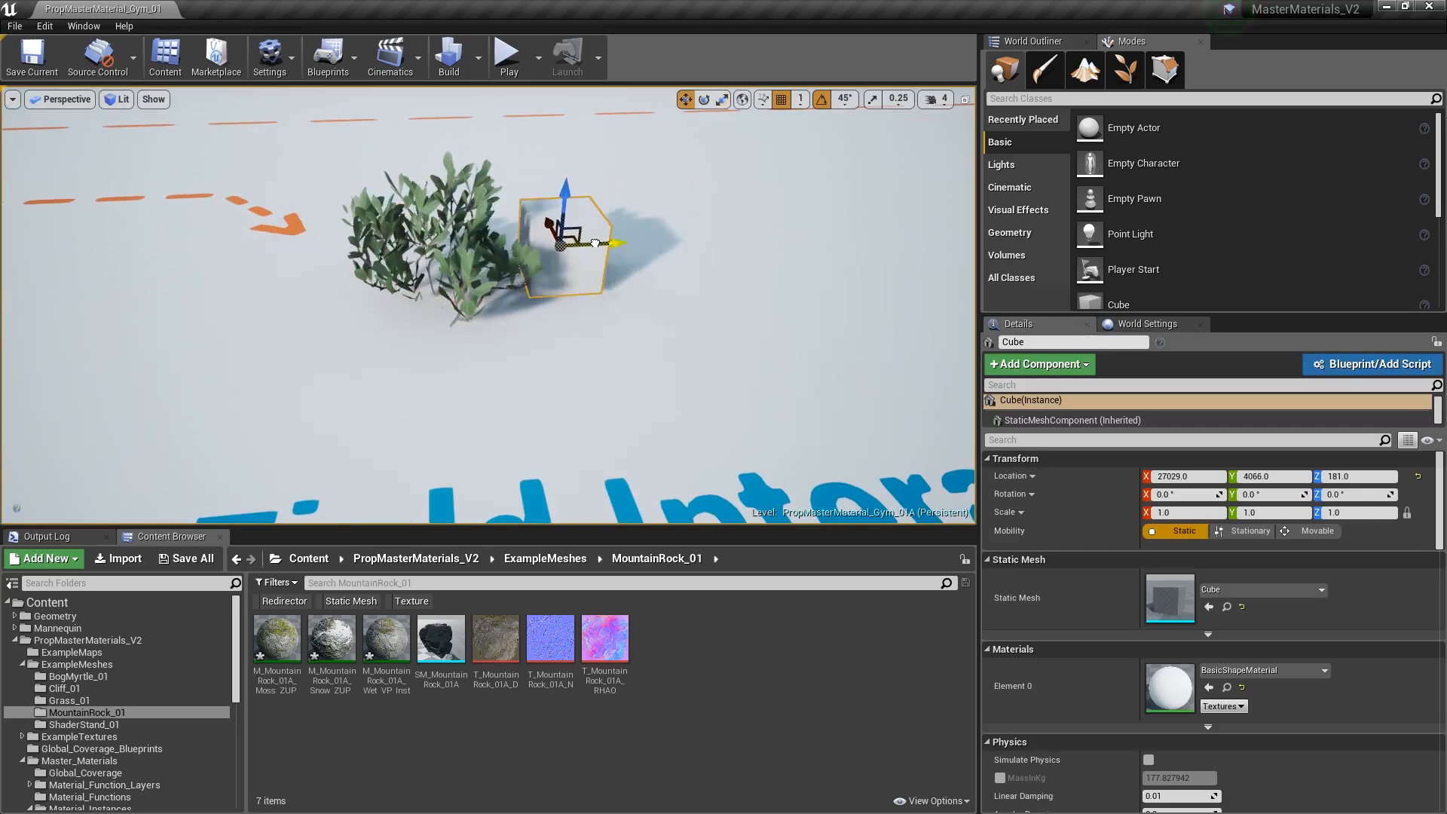
scroll(591, 247, down, 8)
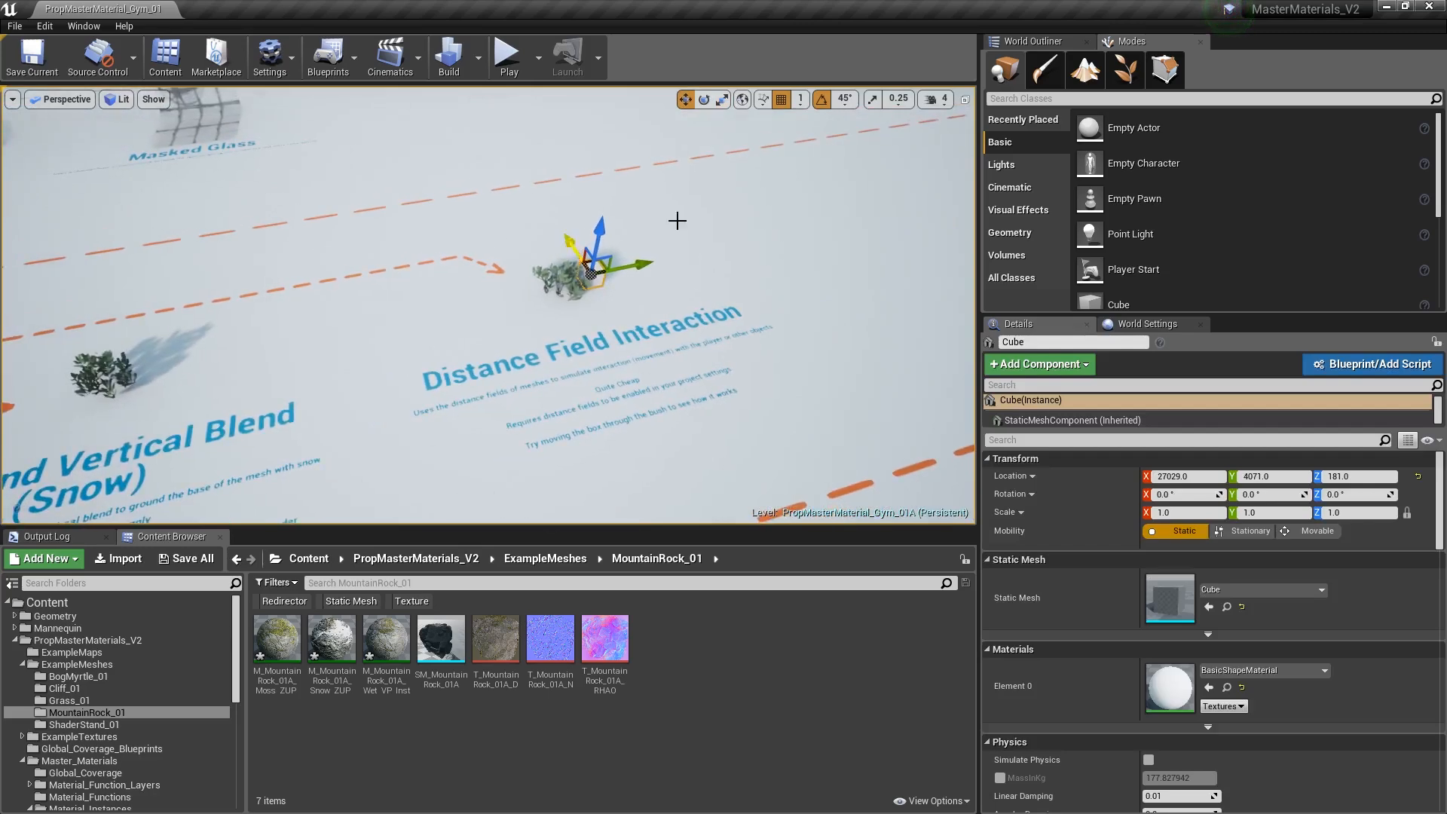
right_drag(630, 306, 528, 308)
key(Escape)
- Examine the Glass Master Instance section and check the material assigned to the Prop Lite sample
right_drag(392, 307, 346, 306)
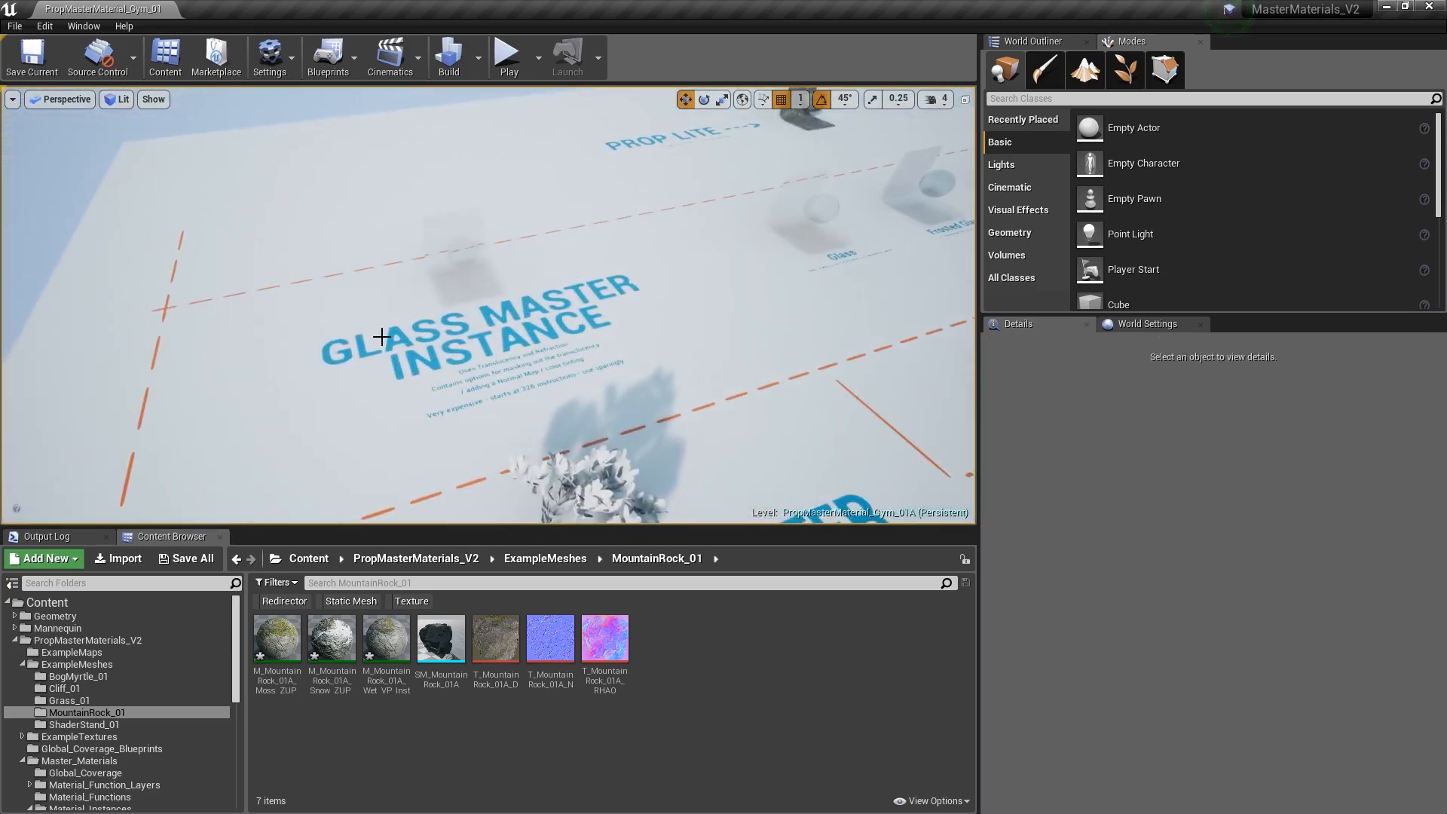
key(w)
right_drag(479, 300, 567, 303)
key(d)
key(a)
key(s)
key(w)
click(572, 326)
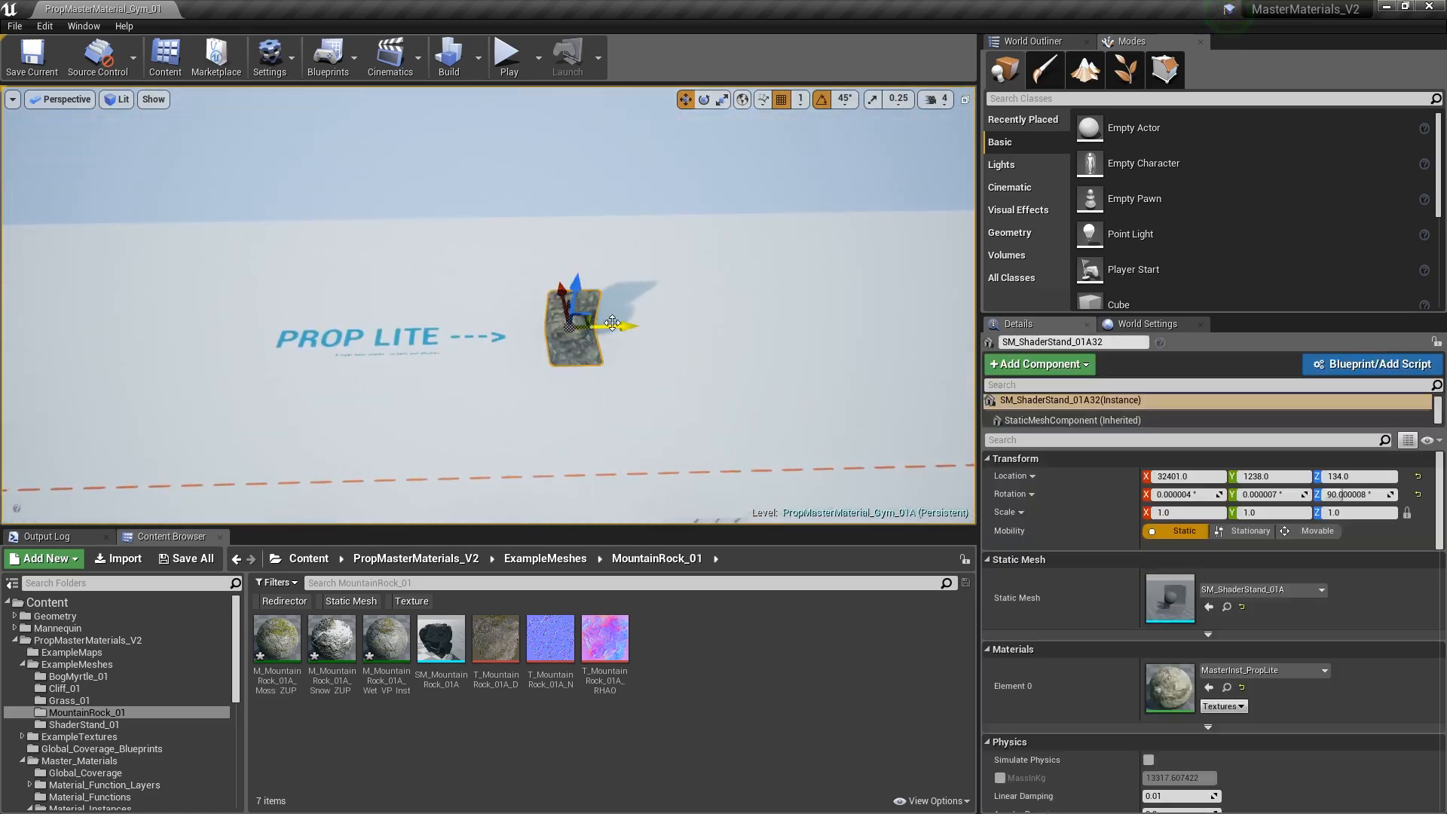
right_drag(612, 372, 597, 372)
key(Escape)
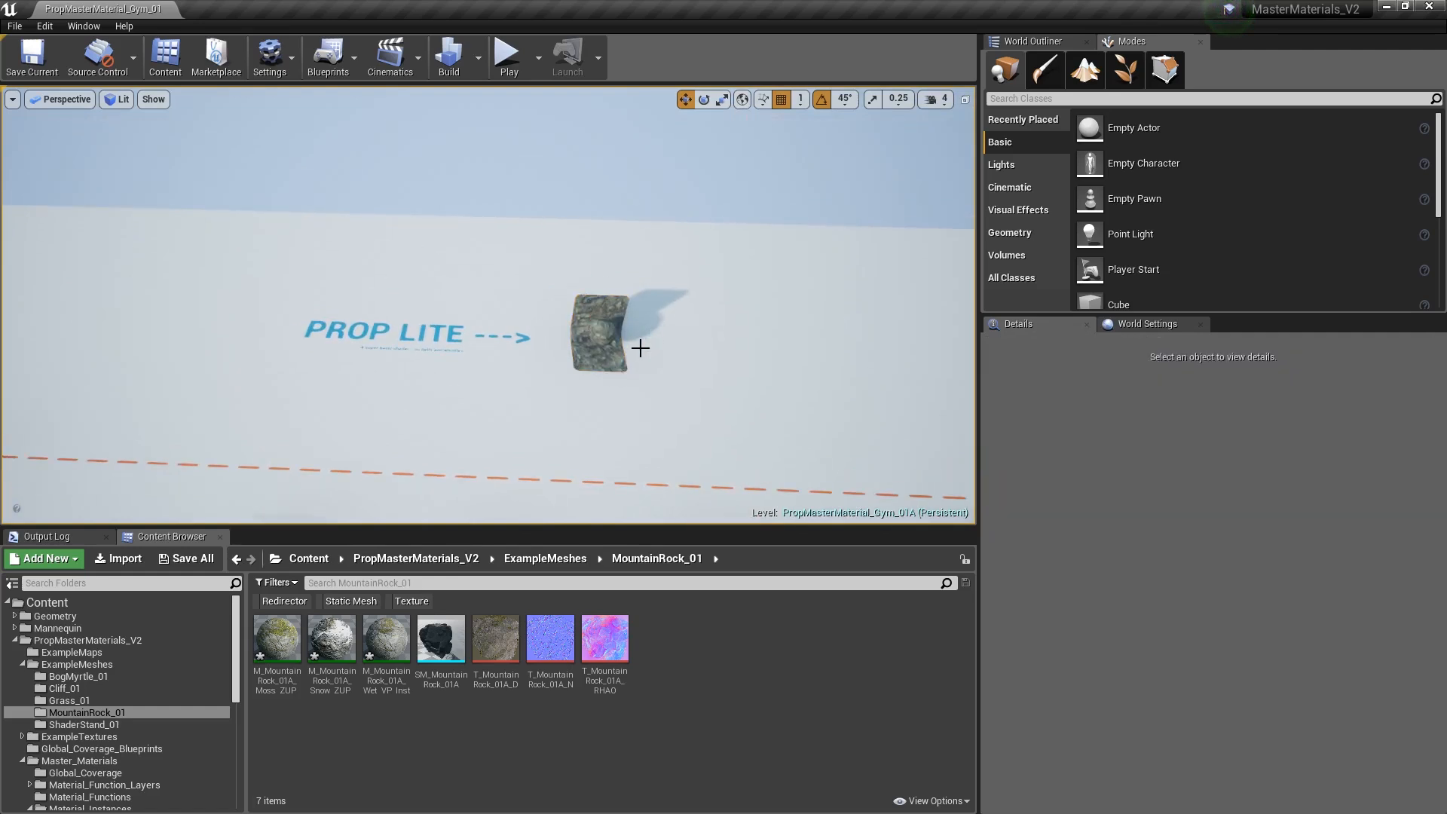
- Survey the Moss, Snow Rock Detail and Snow rows of the Master Prop Material Instance section
right_drag(589, 372, 829, 407)
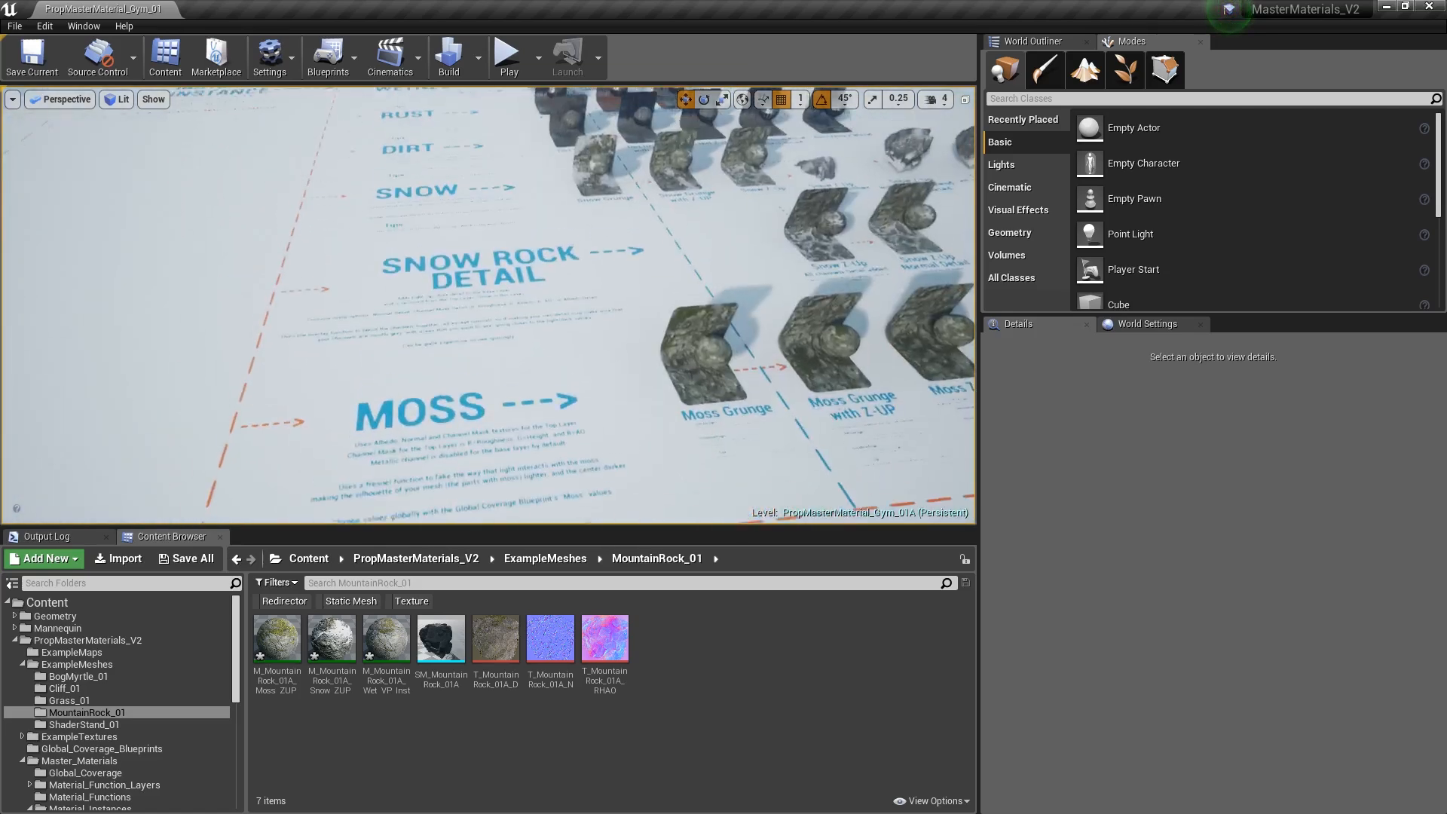
right_drag(546, 410, 561, 375)
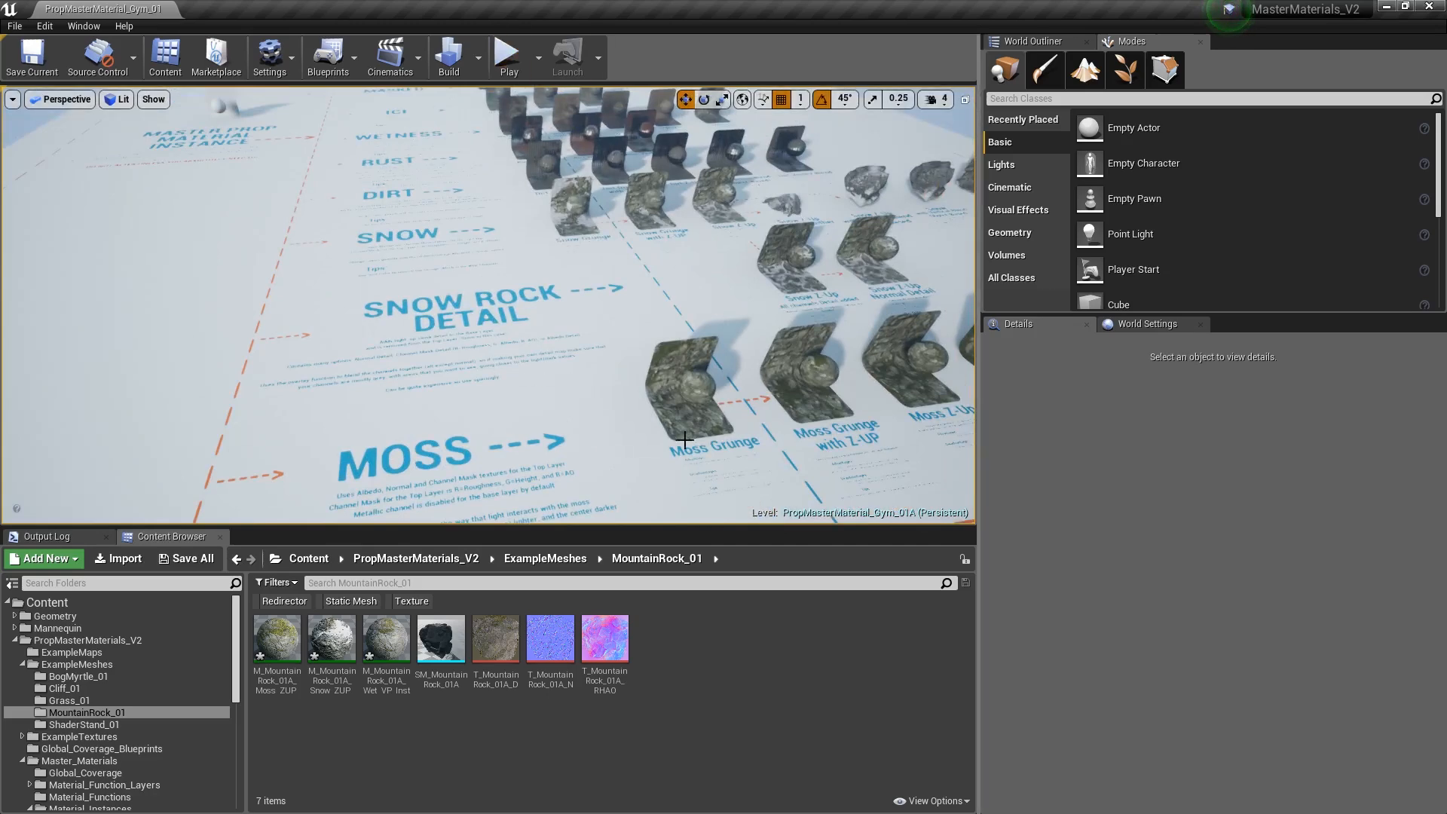
mouse_move(681, 408)
right_down()
mouse_move(639, 470)
mouse_move(703, 424)
right_up()
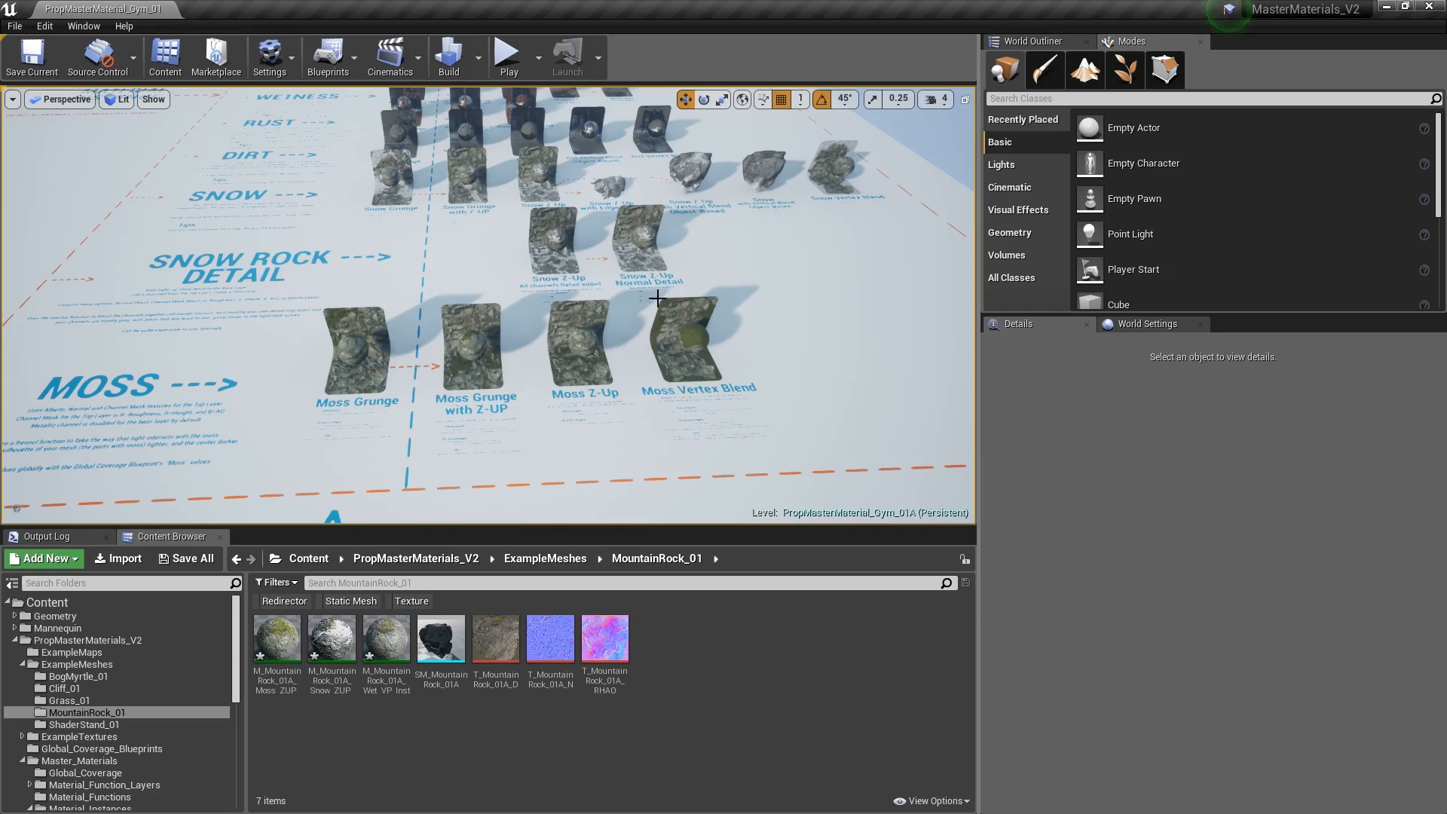
right_drag(596, 344, 594, 377)
key(w)
key(a)
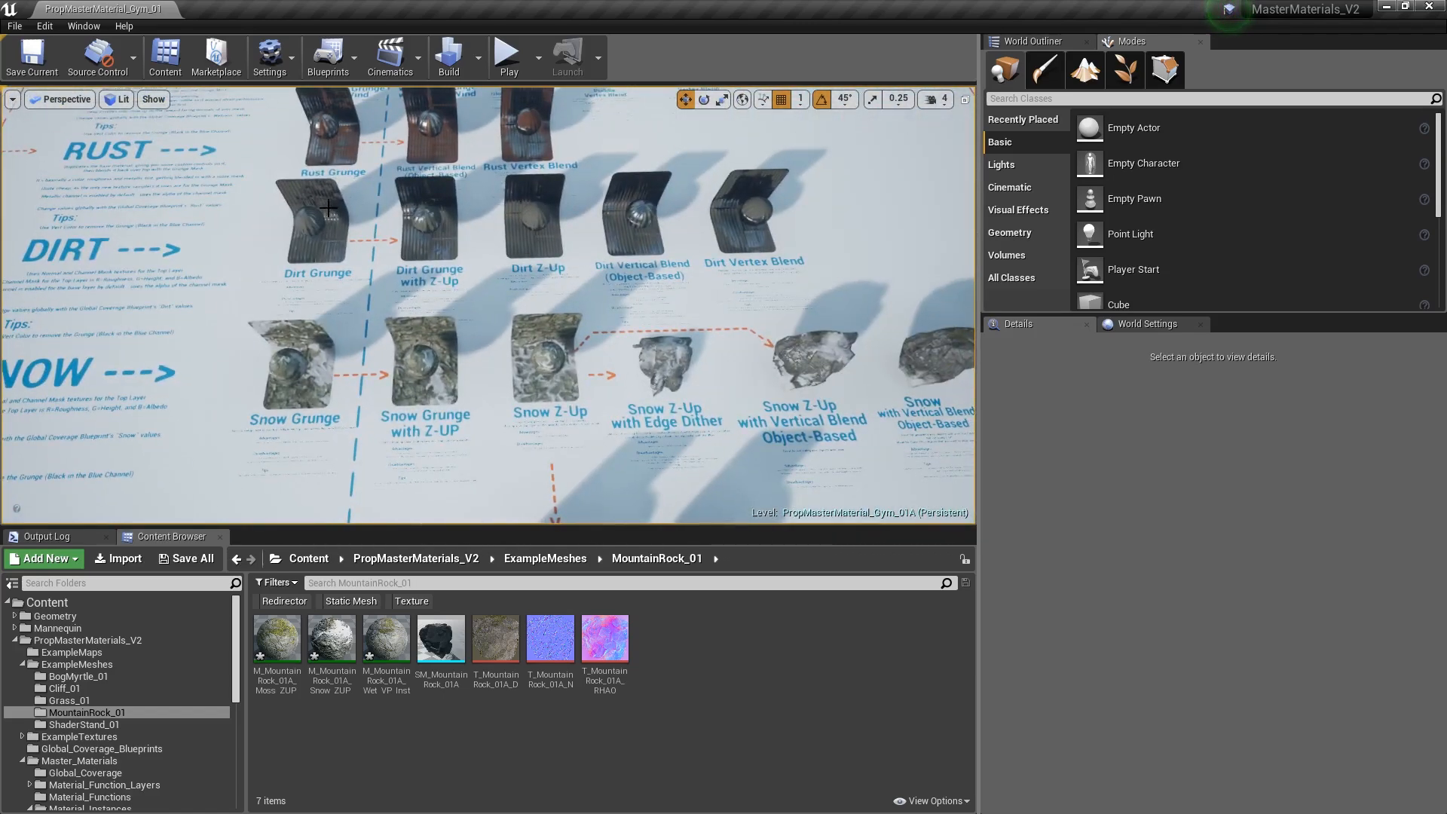
- Compare the Dirt sample variants with the Snow Z-Up detail samples in the row below
right_drag(483, 280, 362, 285)
key(s)
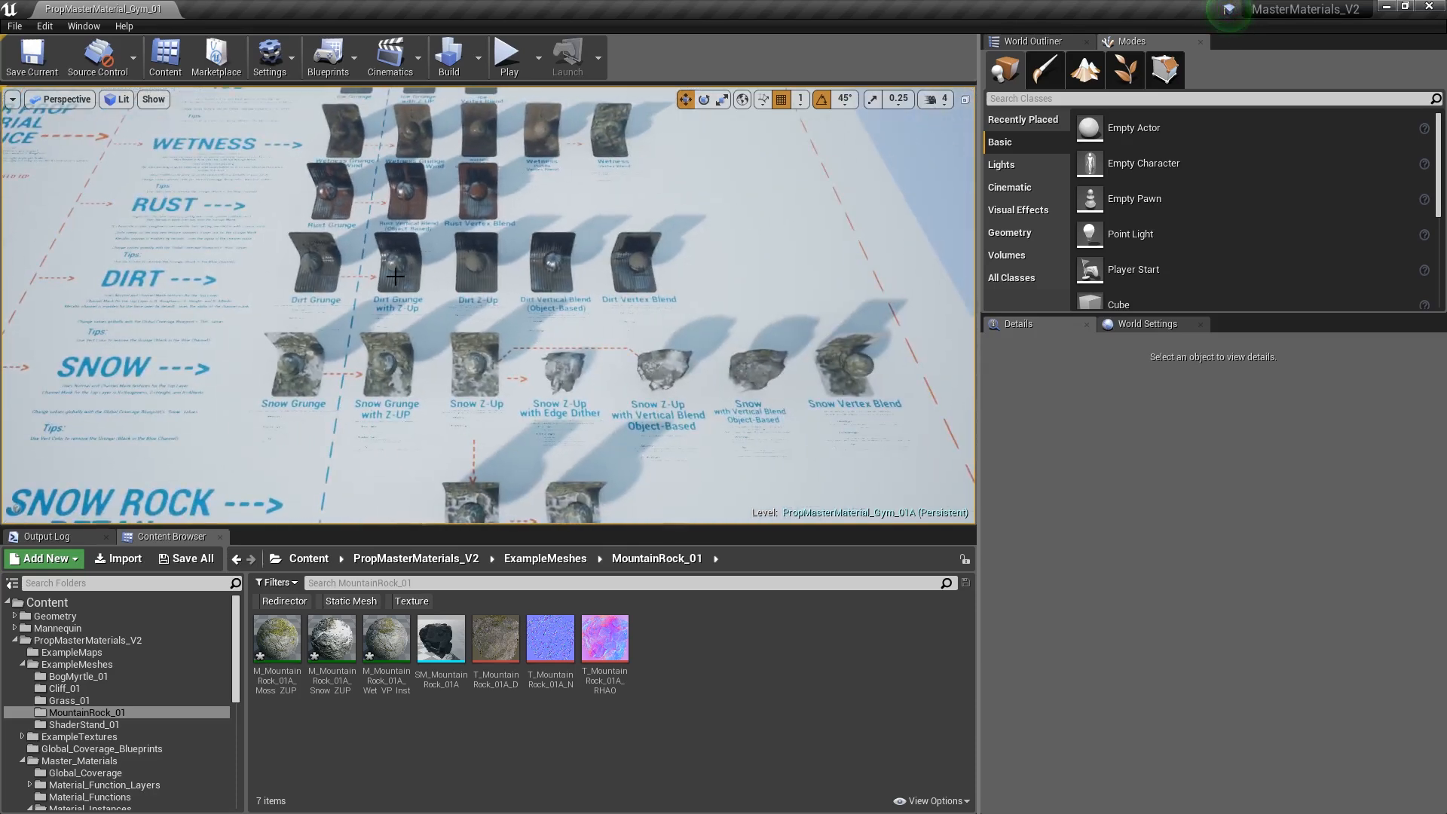
key(w)
right_drag(529, 297, 622, 295)
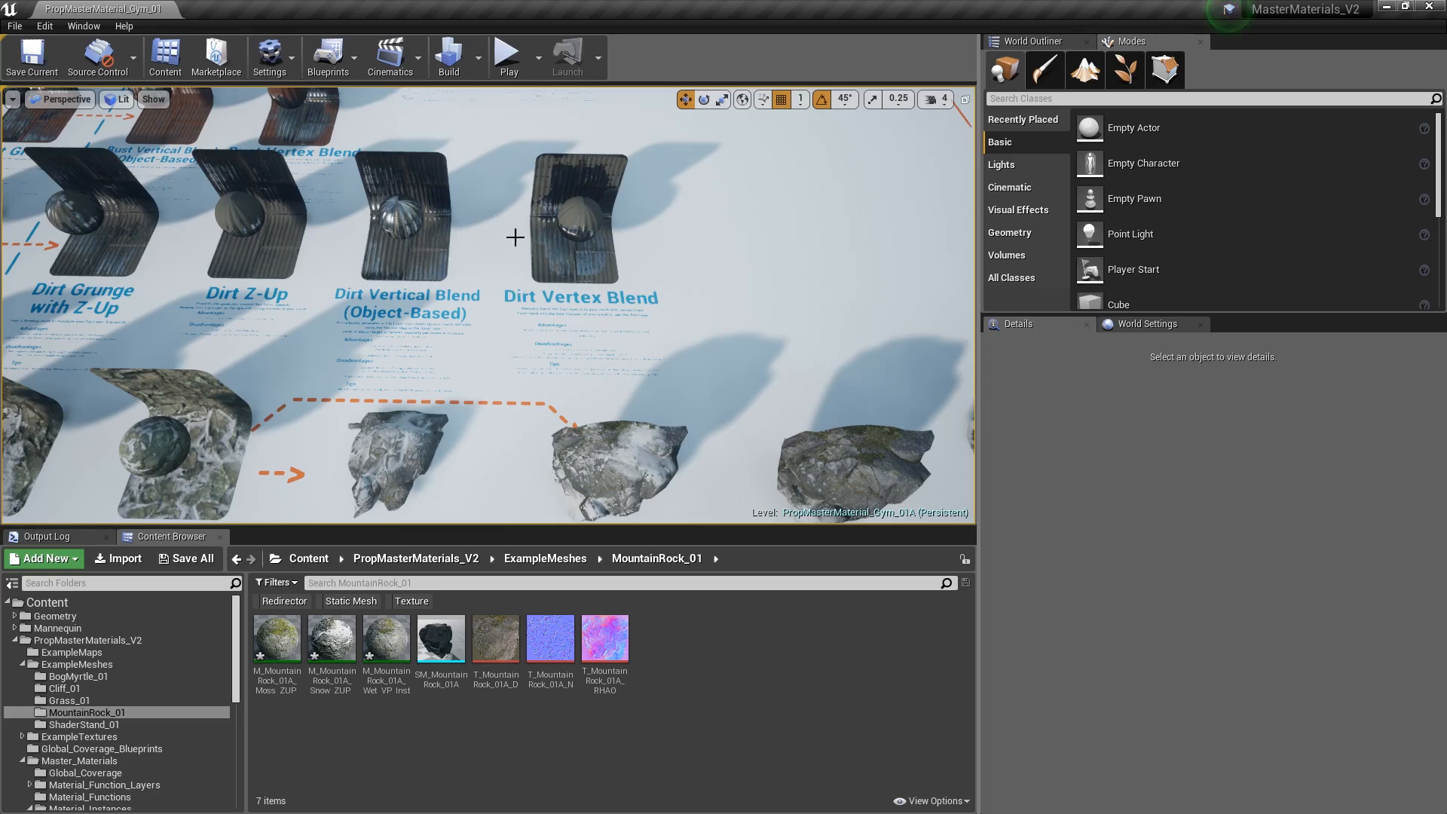
right_drag(545, 296, 472, 273)
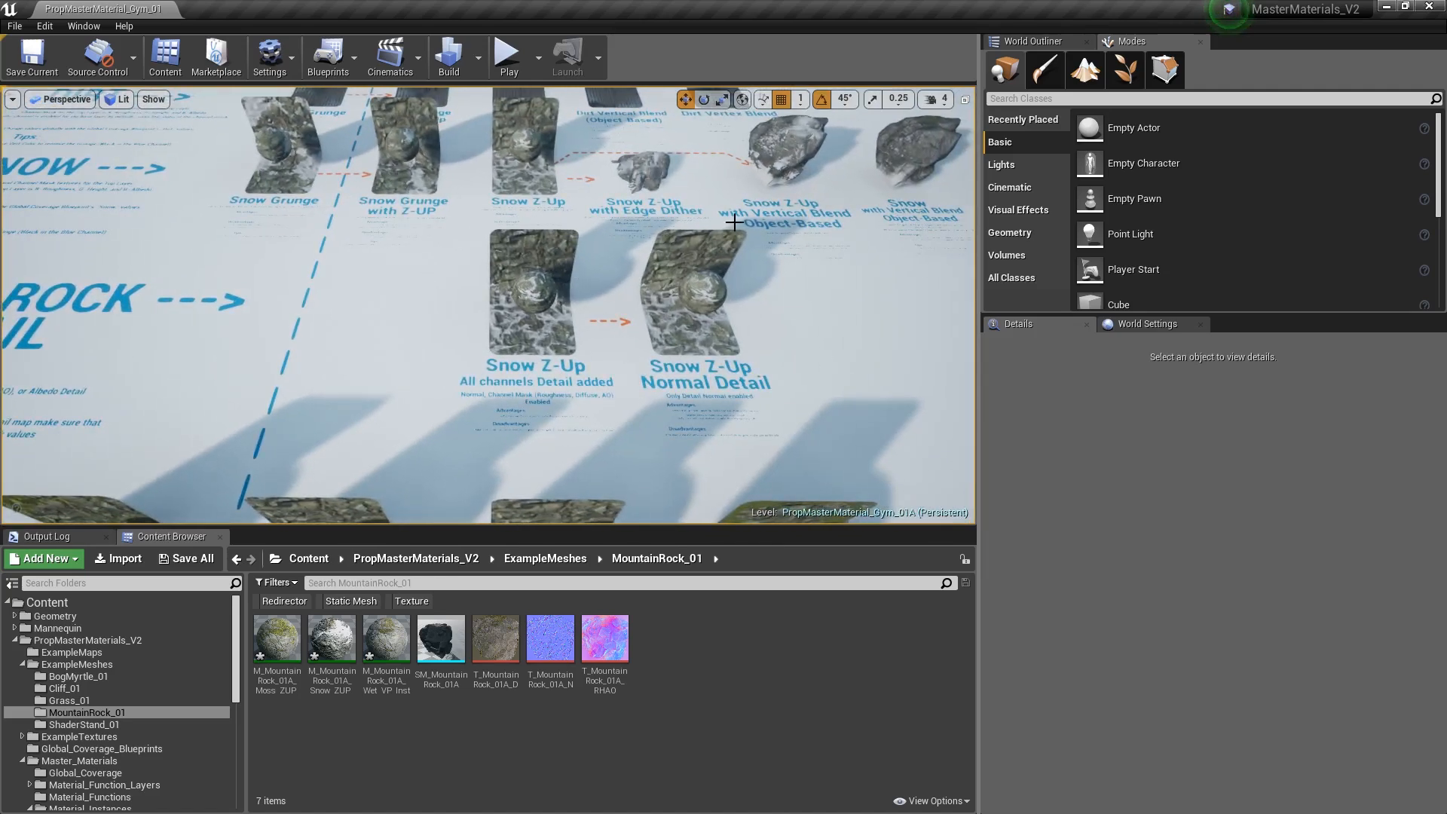
- Check the shader instruction counts of the Snow Z-Up All Channels Detail sample's material instance, then close its editor
click(543, 295)
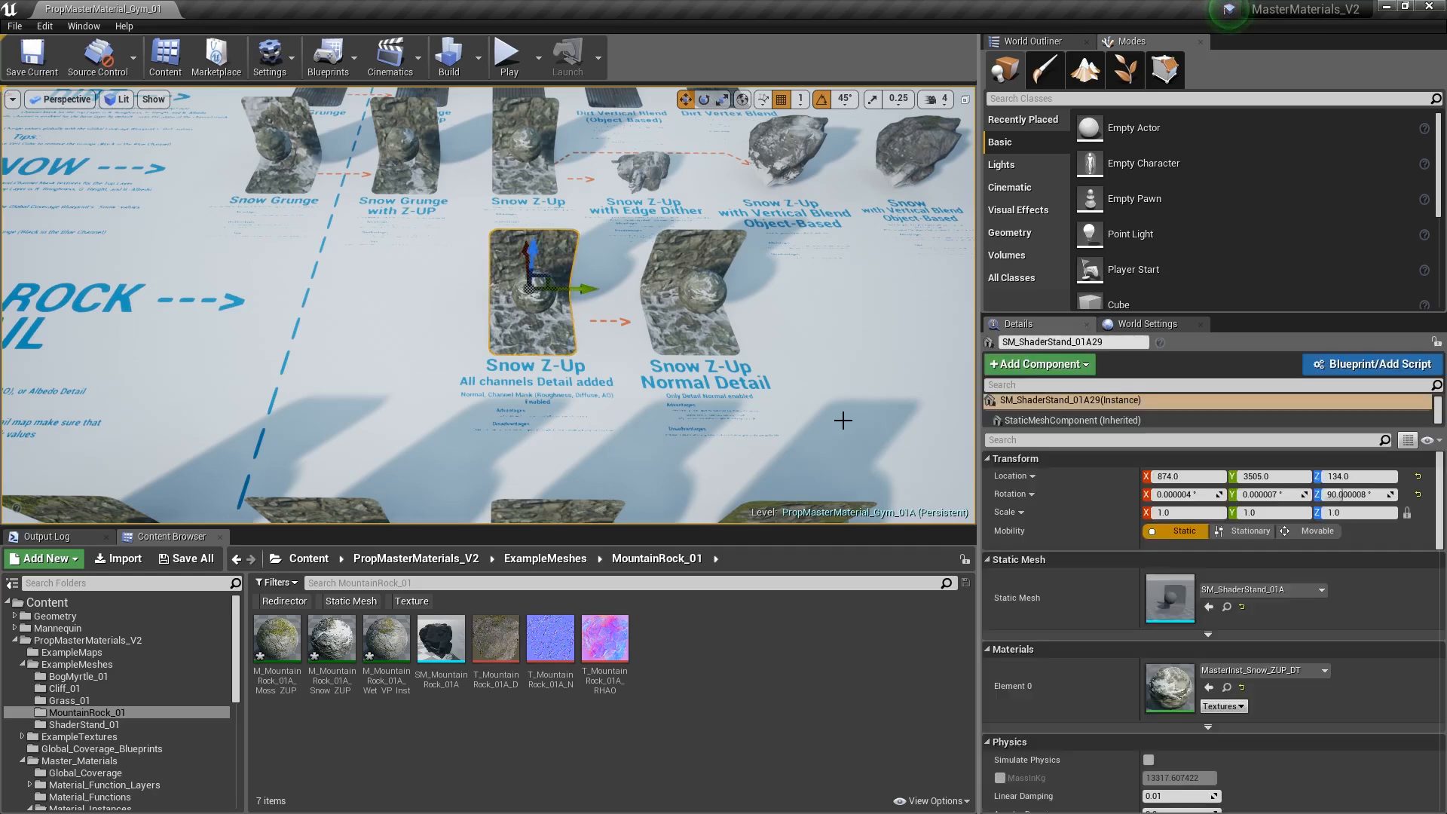
double_click(1166, 617)
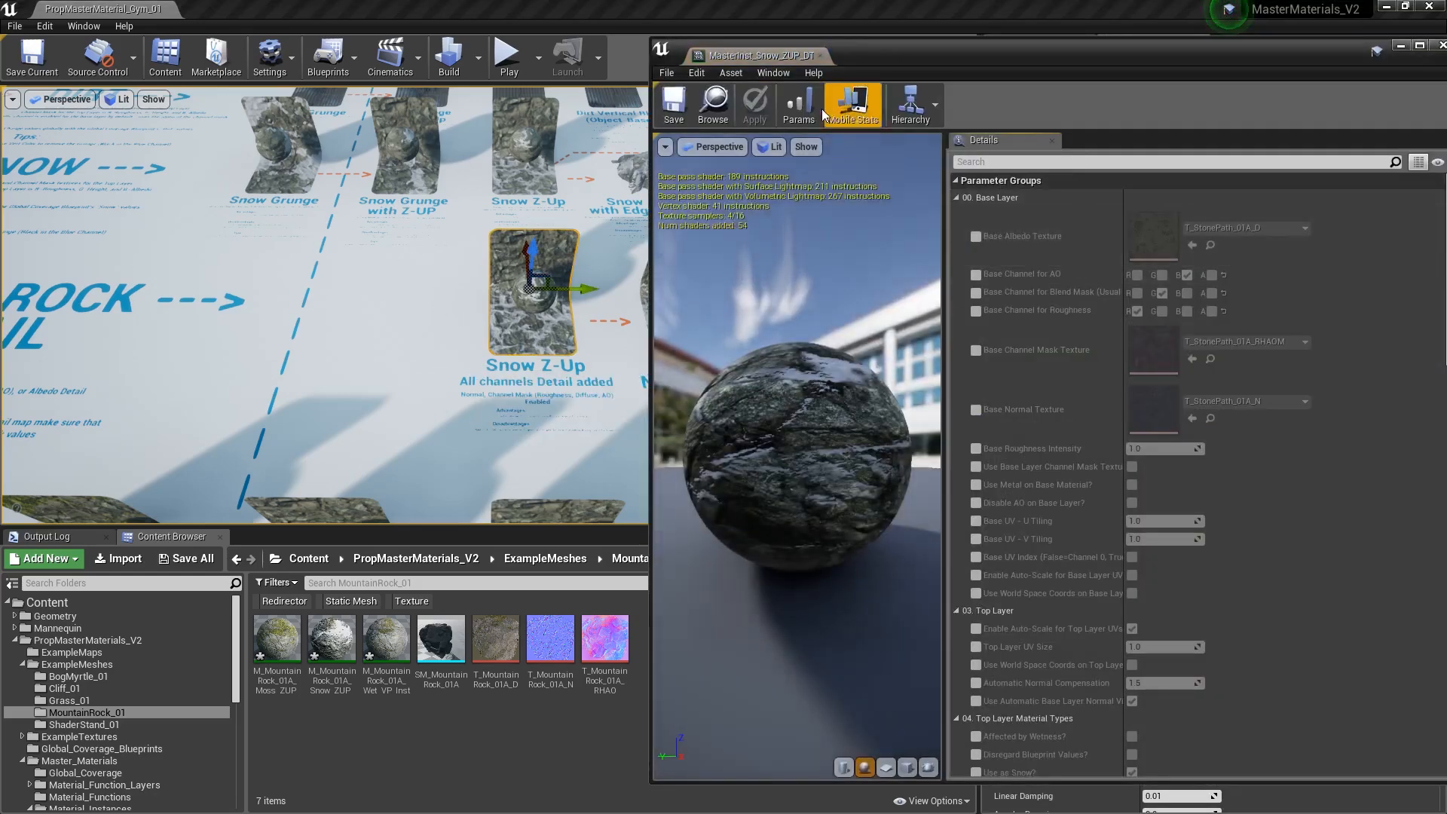
right_drag(576, 272, 633, 282)
right_drag(458, 312, 453, 312)
key(Escape)
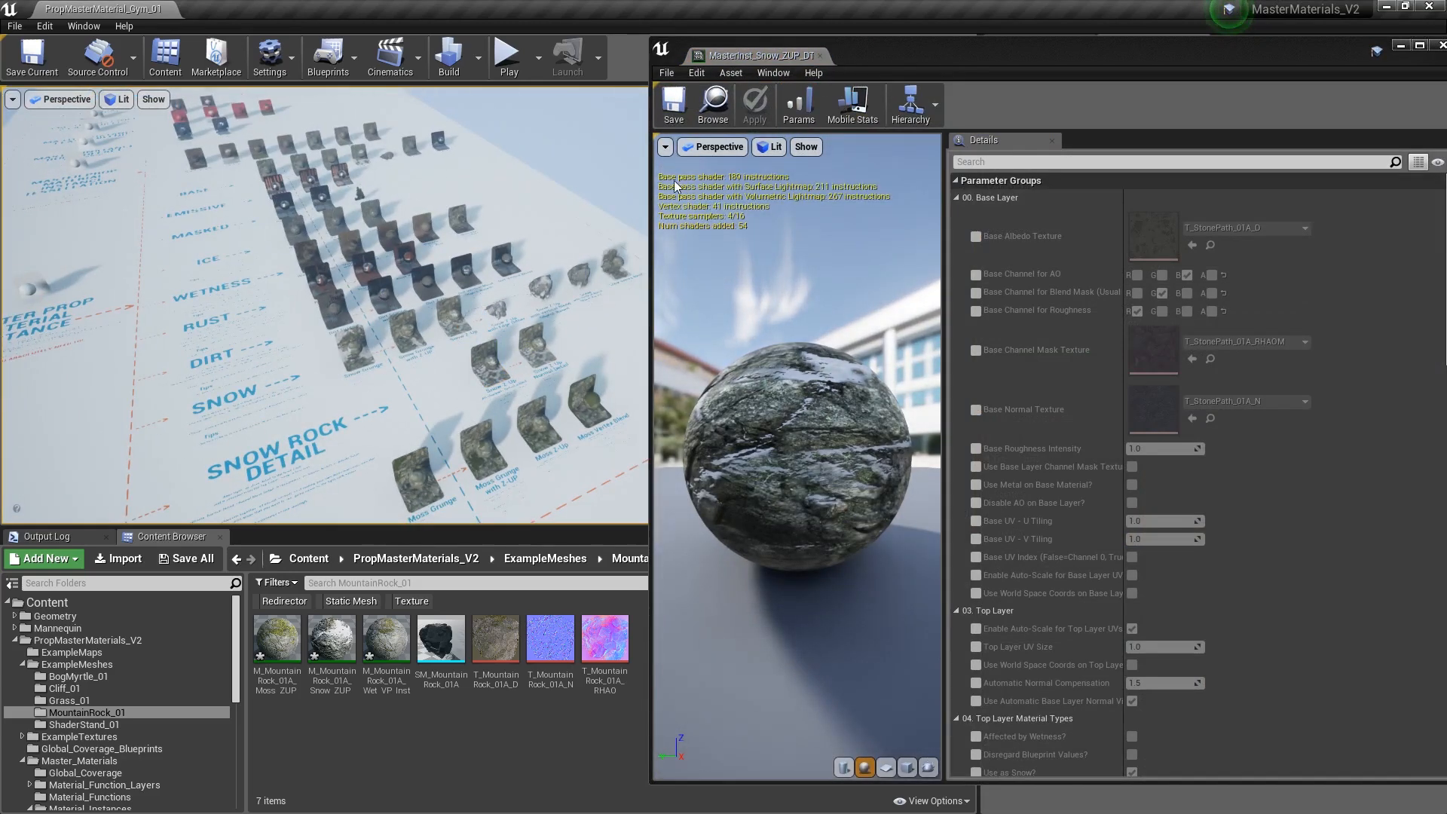
click(820, 56)
- Switch the viewport to Shader Complexity and compare the rendering cost of the prop material samples
right_drag(516, 281, 488, 261)
key(alt+7)
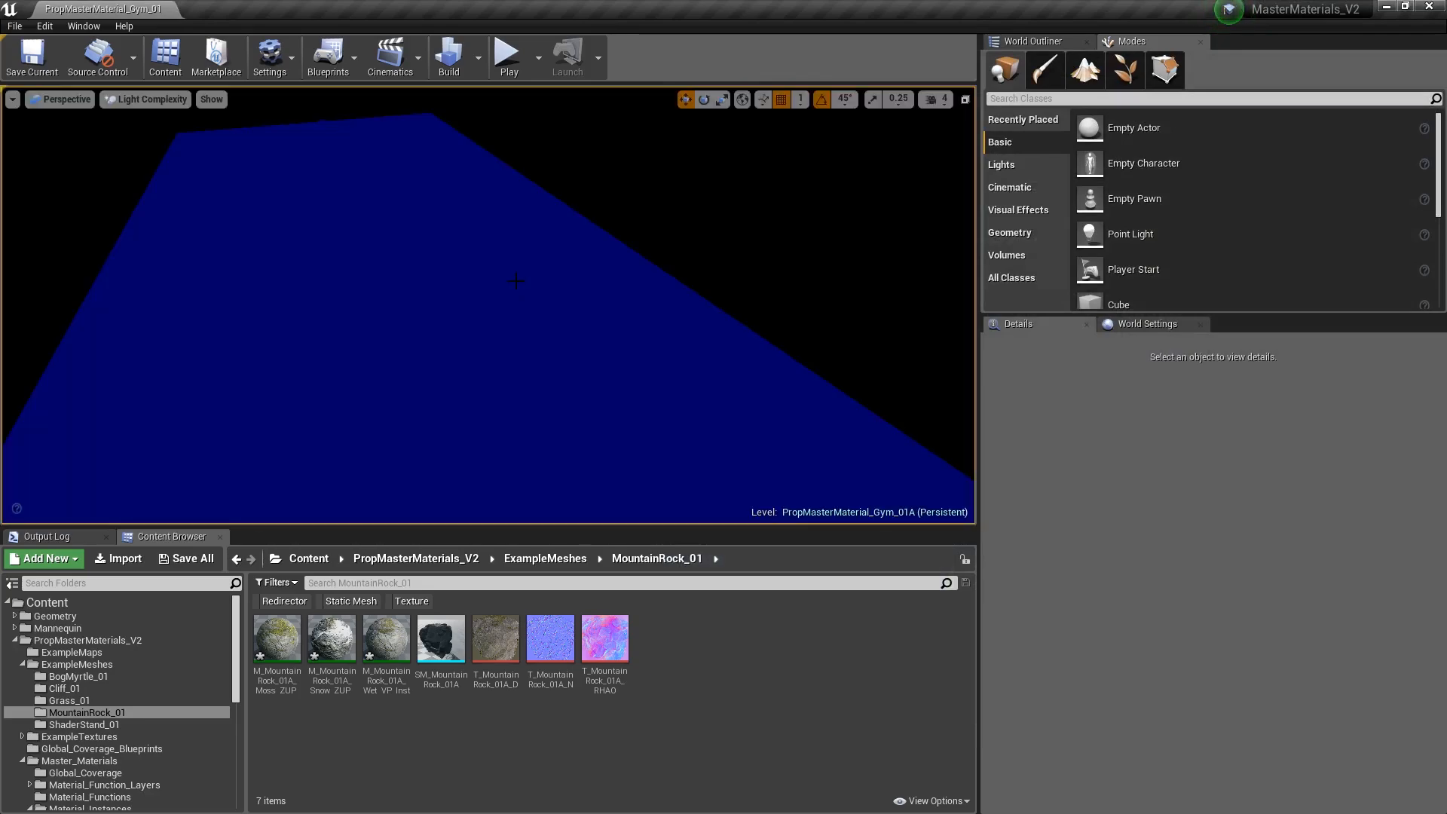
key(alt+8)
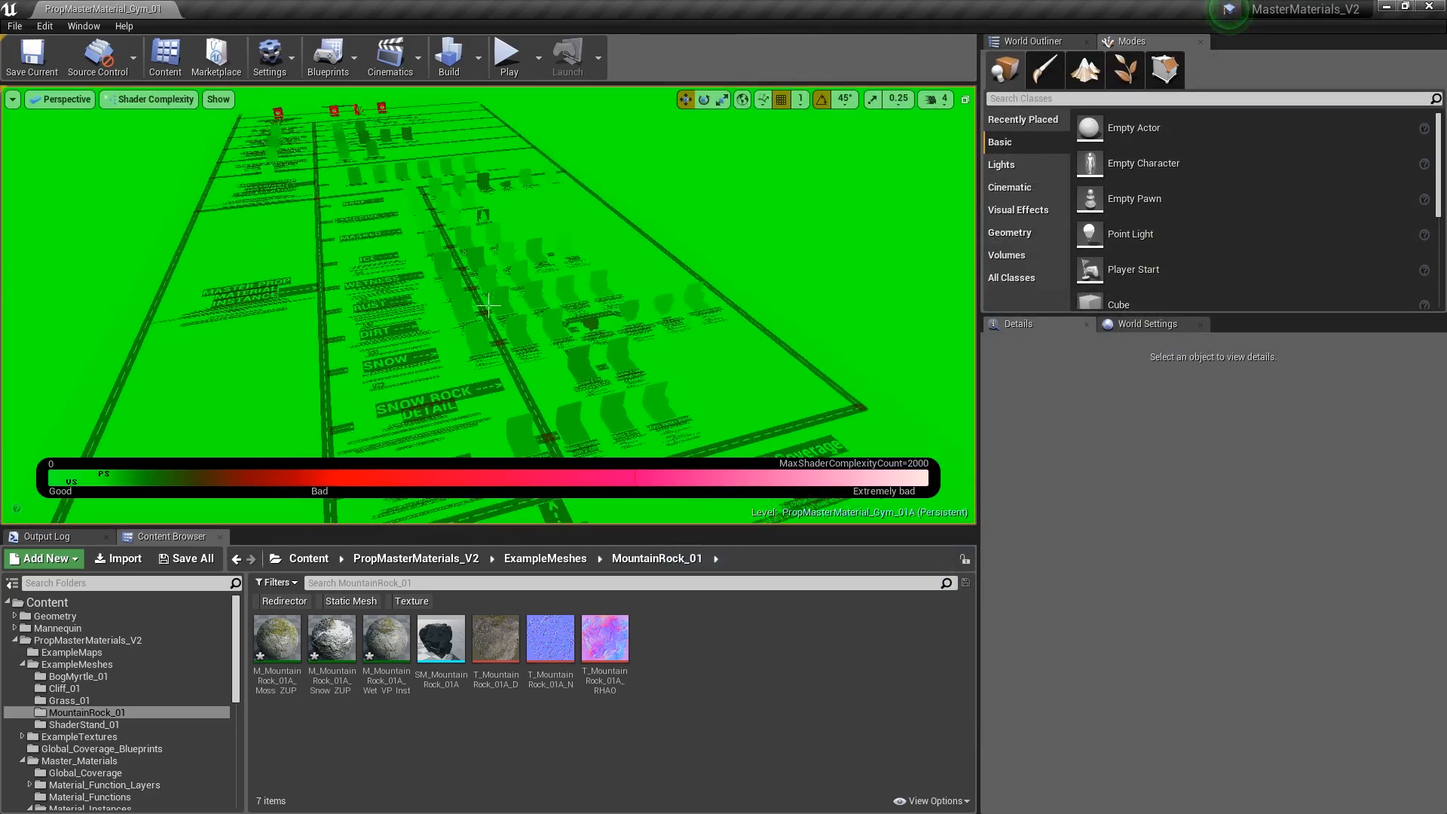
right_drag(488, 305, 489, 305)
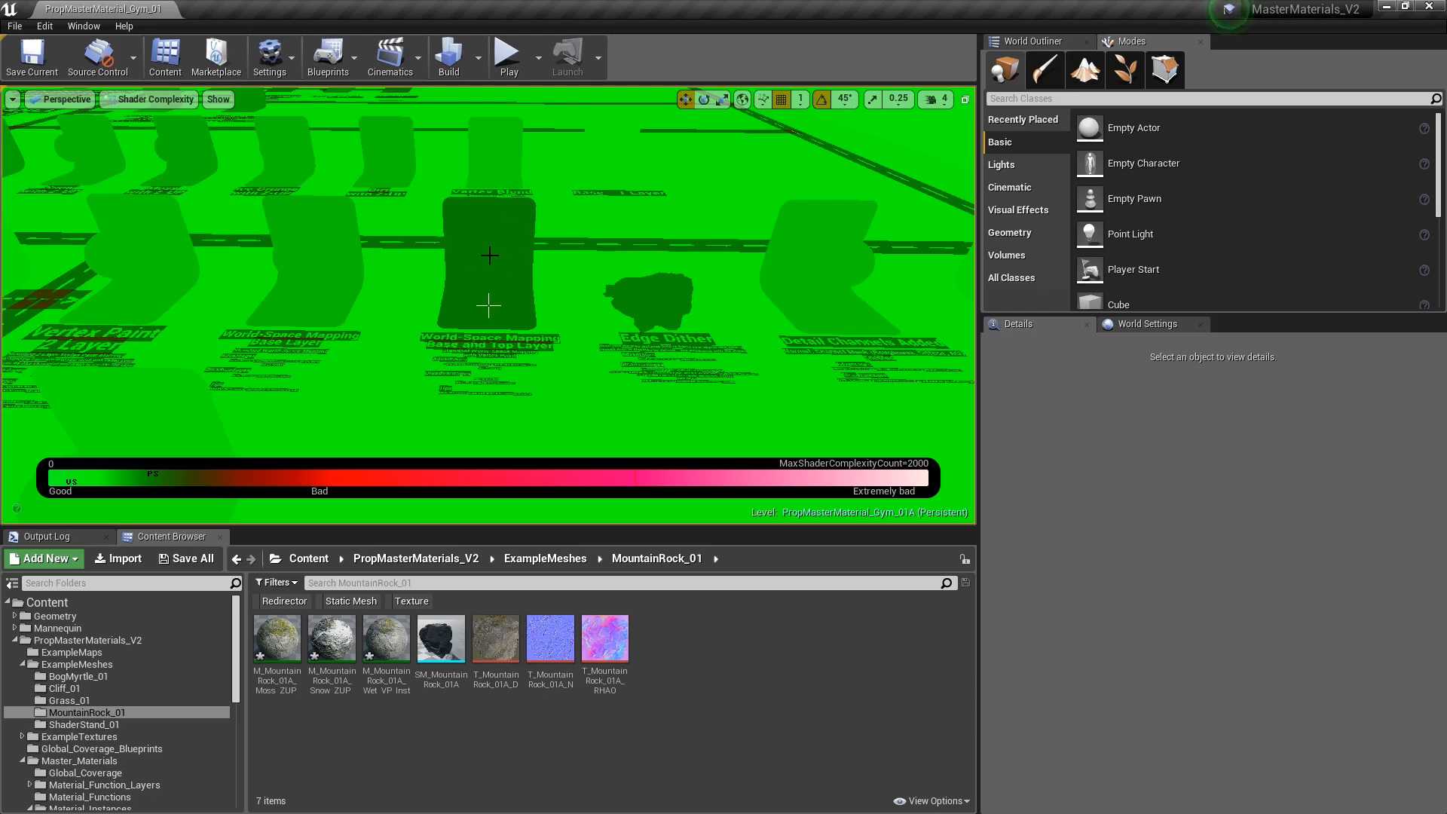
right_drag(489, 305, 553, 266)
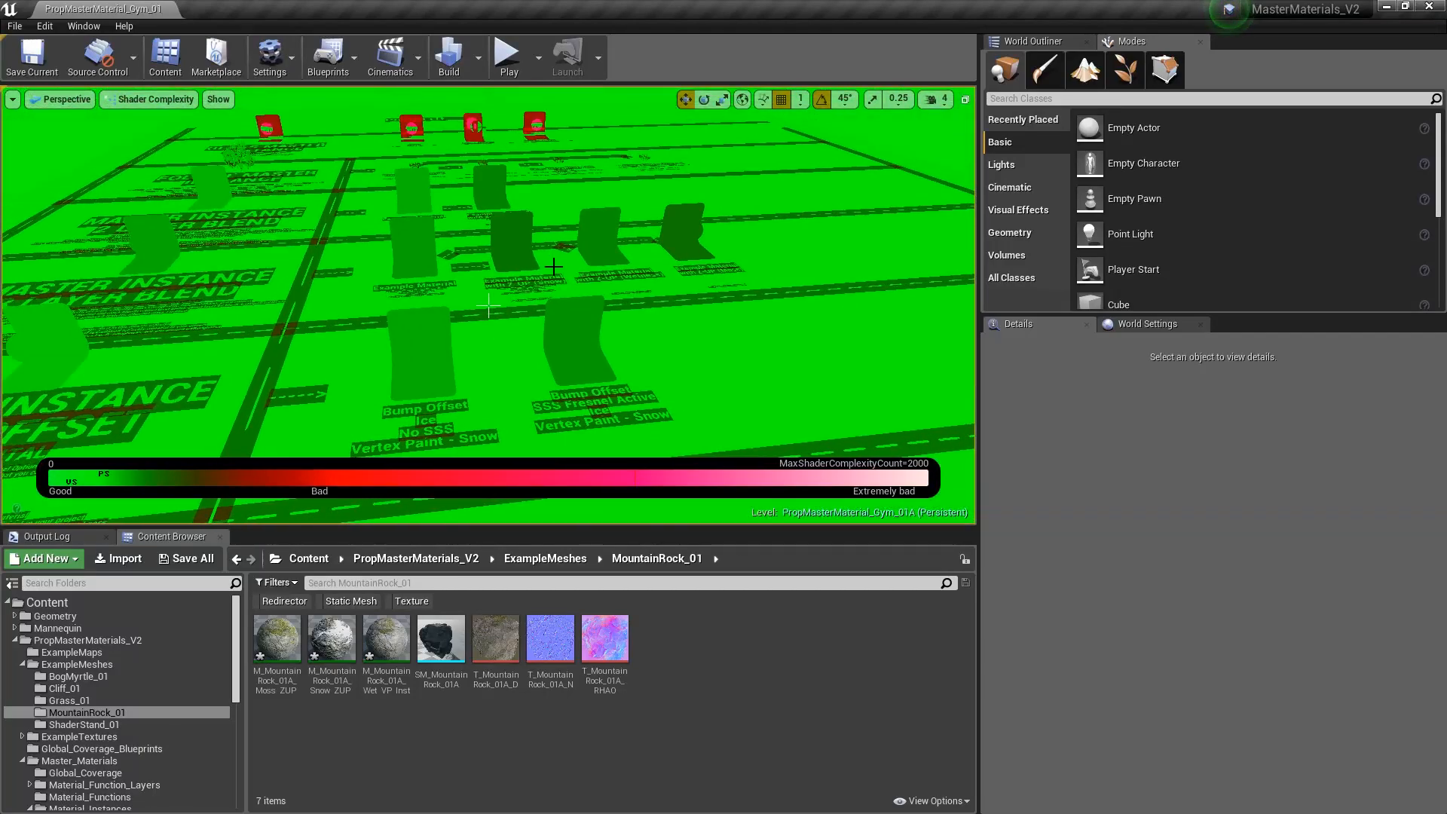
- Inspect the Glass Master Instance's shader complexity, then return the viewport to Lit mode
right_drag(676, 251, 676, 251)
right_drag(488, 303, 488, 305)
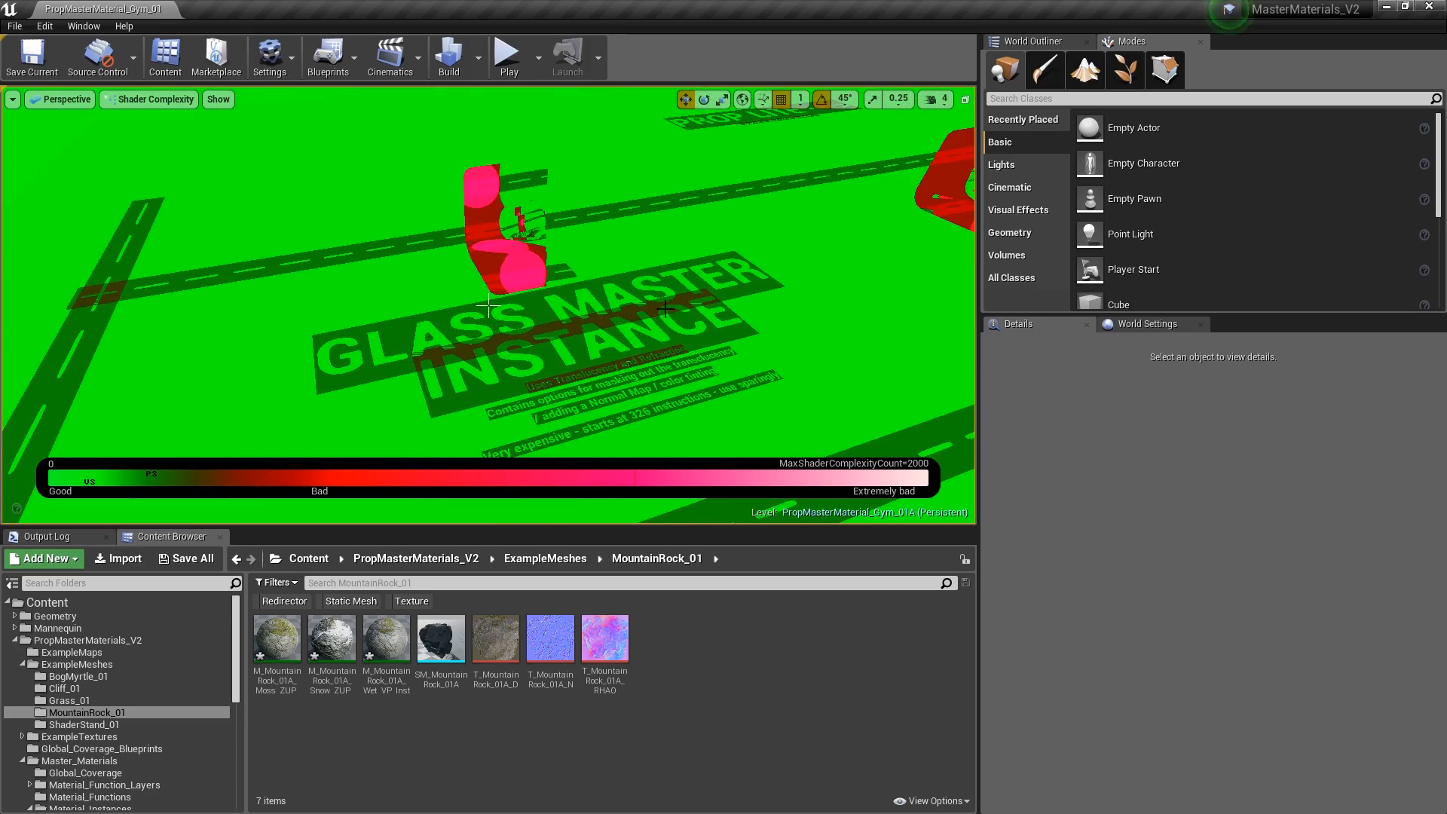
right_drag(679, 301, 678, 300)
key(alt+4)
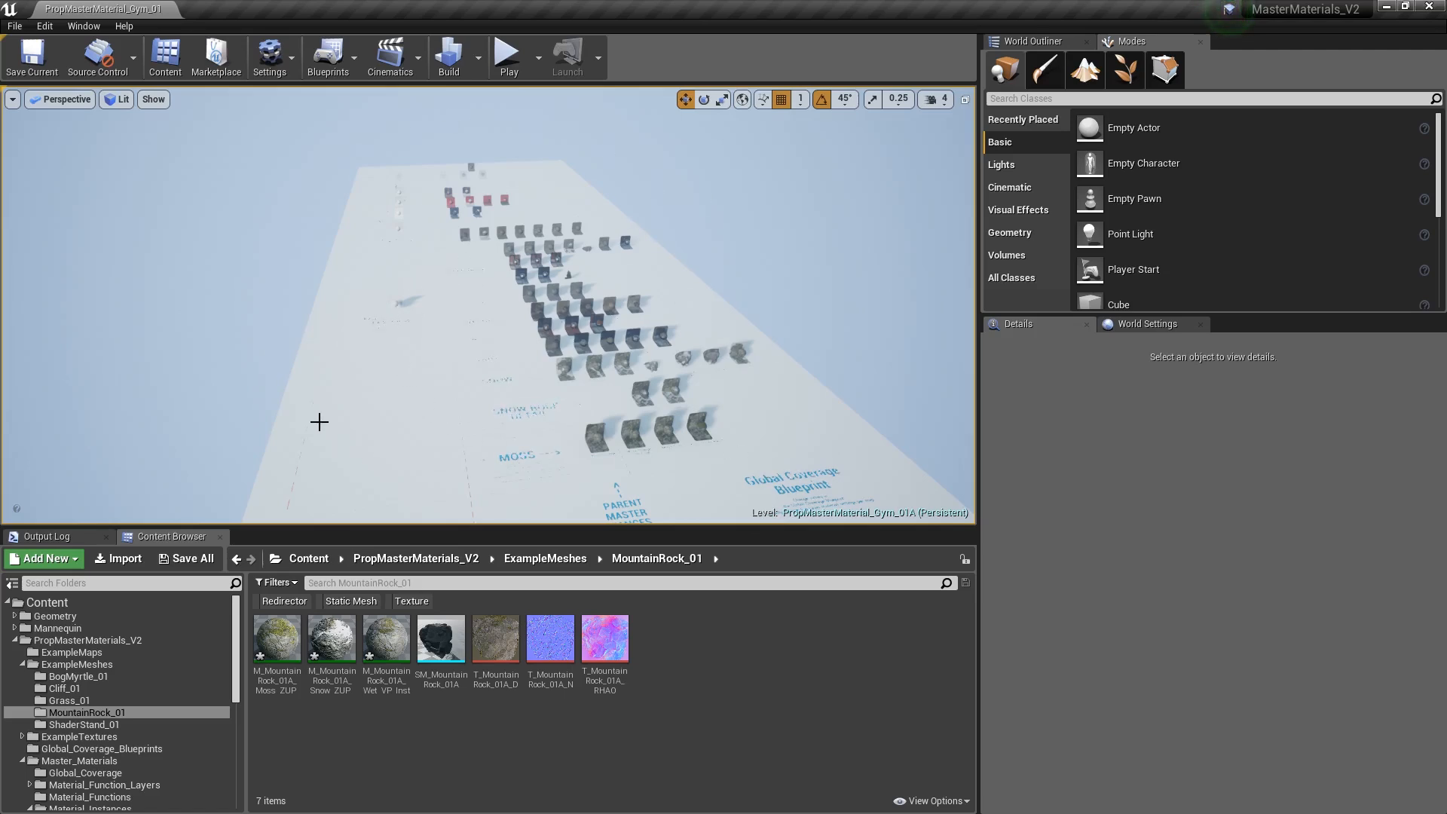
- Select the sphere above the Global Coverage Blueprint label and locate its blueprint asset in the project content
right_drag(400, 391, 384, 142)
key(w)
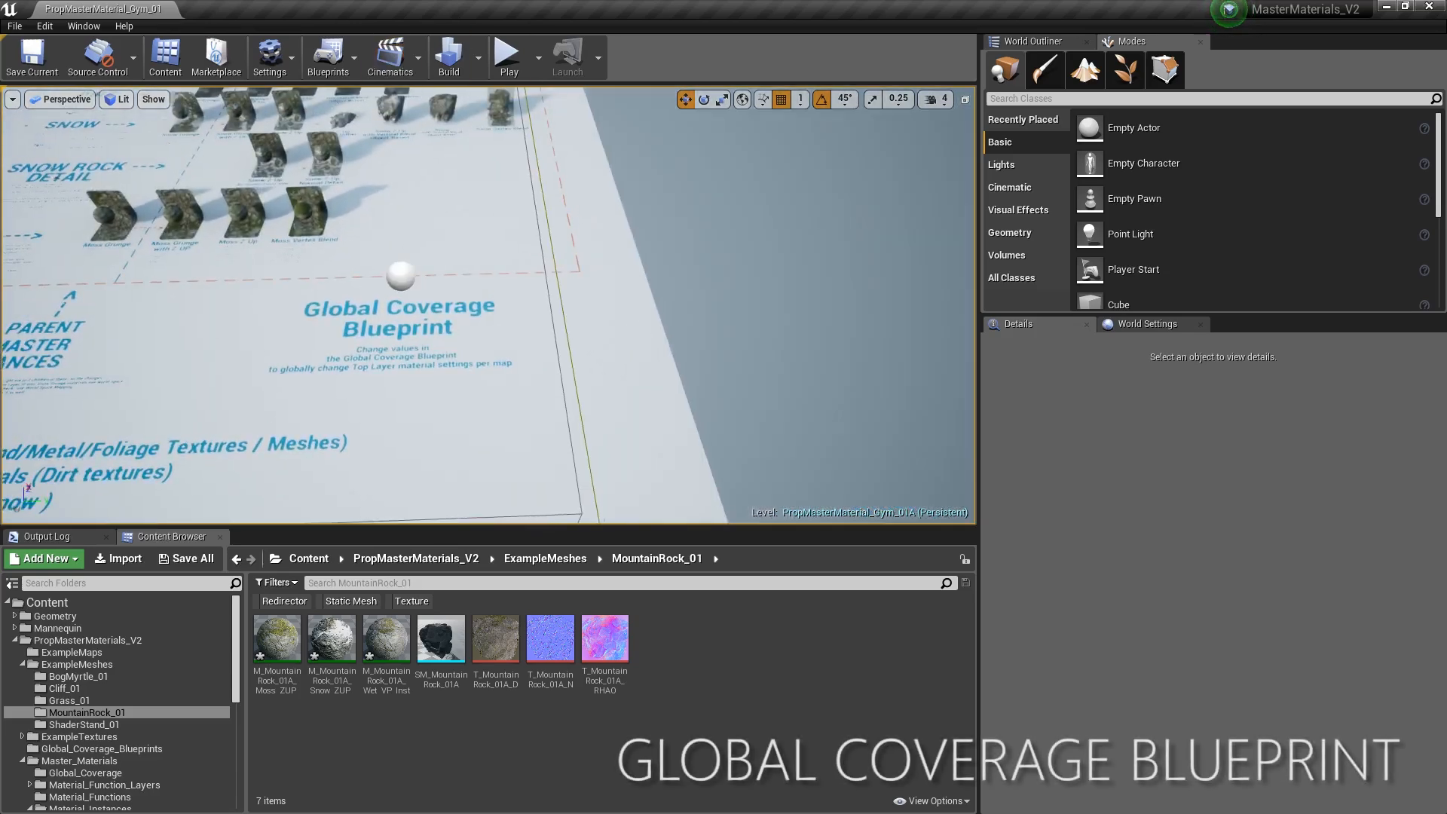
key(w)
right_drag(576, 328, 579, 312)
click(533, 270)
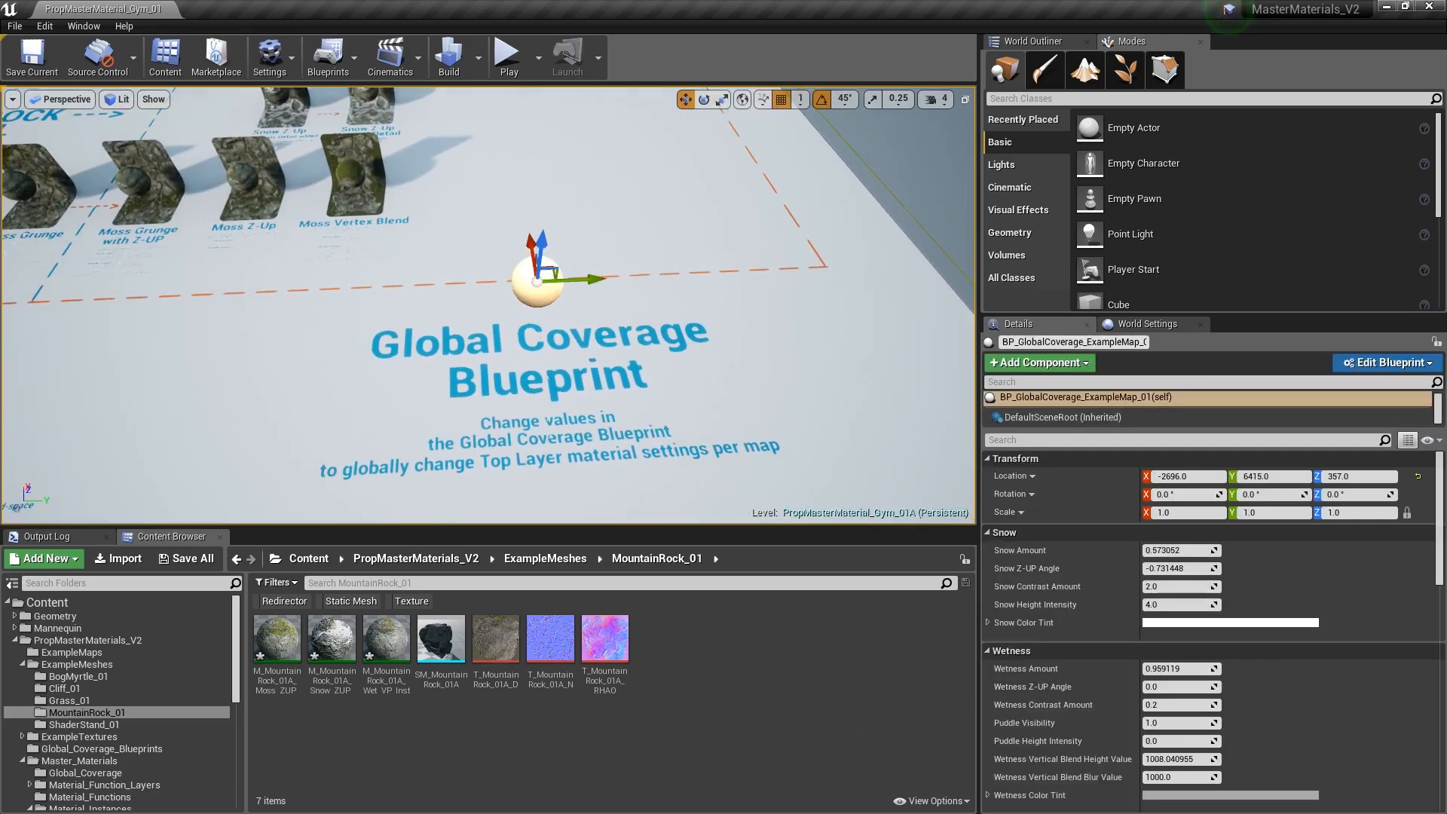
right_drag(664, 276, 669, 254)
key(ctrl+b)
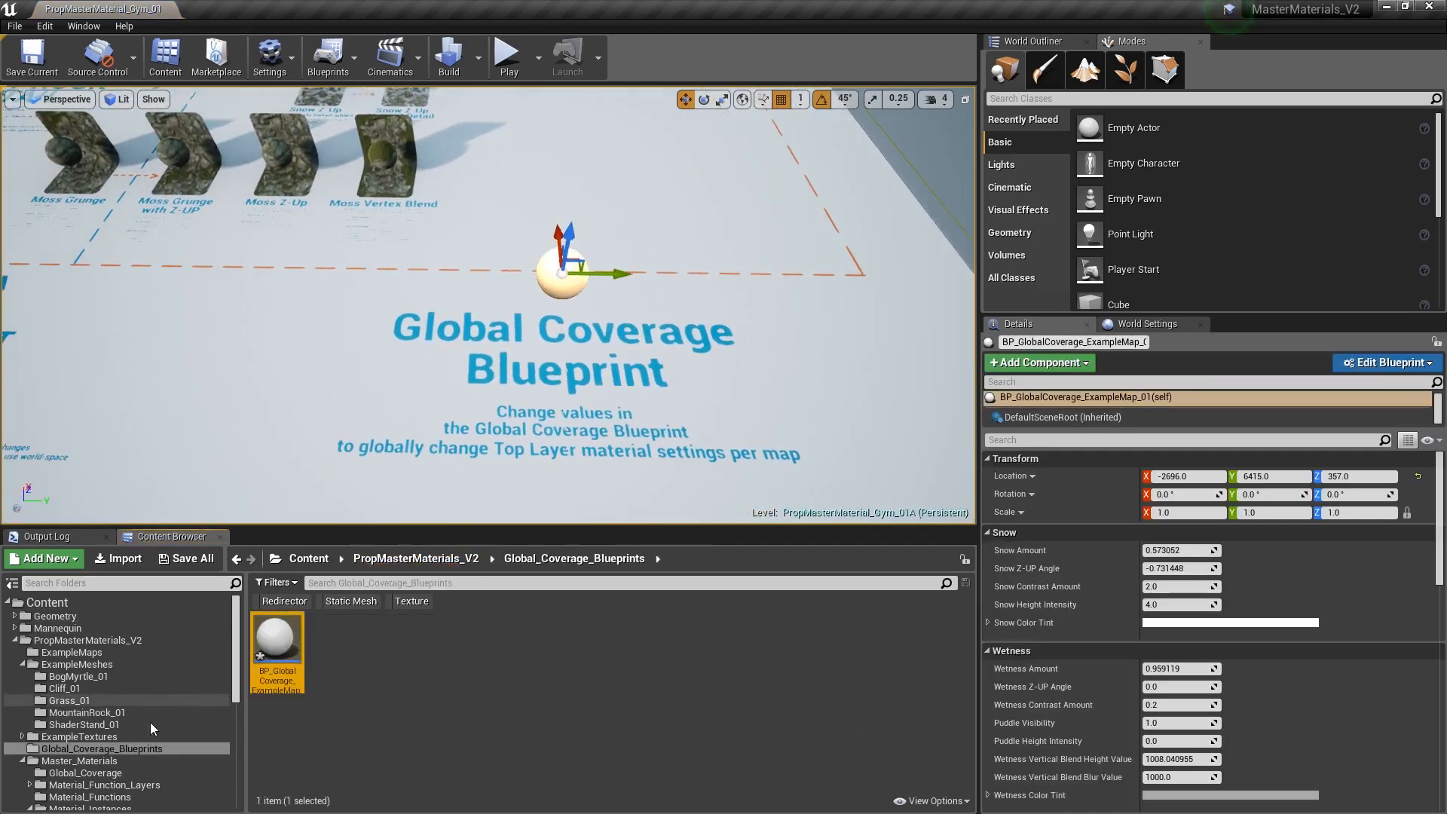
- Check the master Global_Coverage folder, then open the example map's blueprint from Global_Coverage_Blueprints in a window narrowed to reveal the level
scroll(164, 735, down, 3)
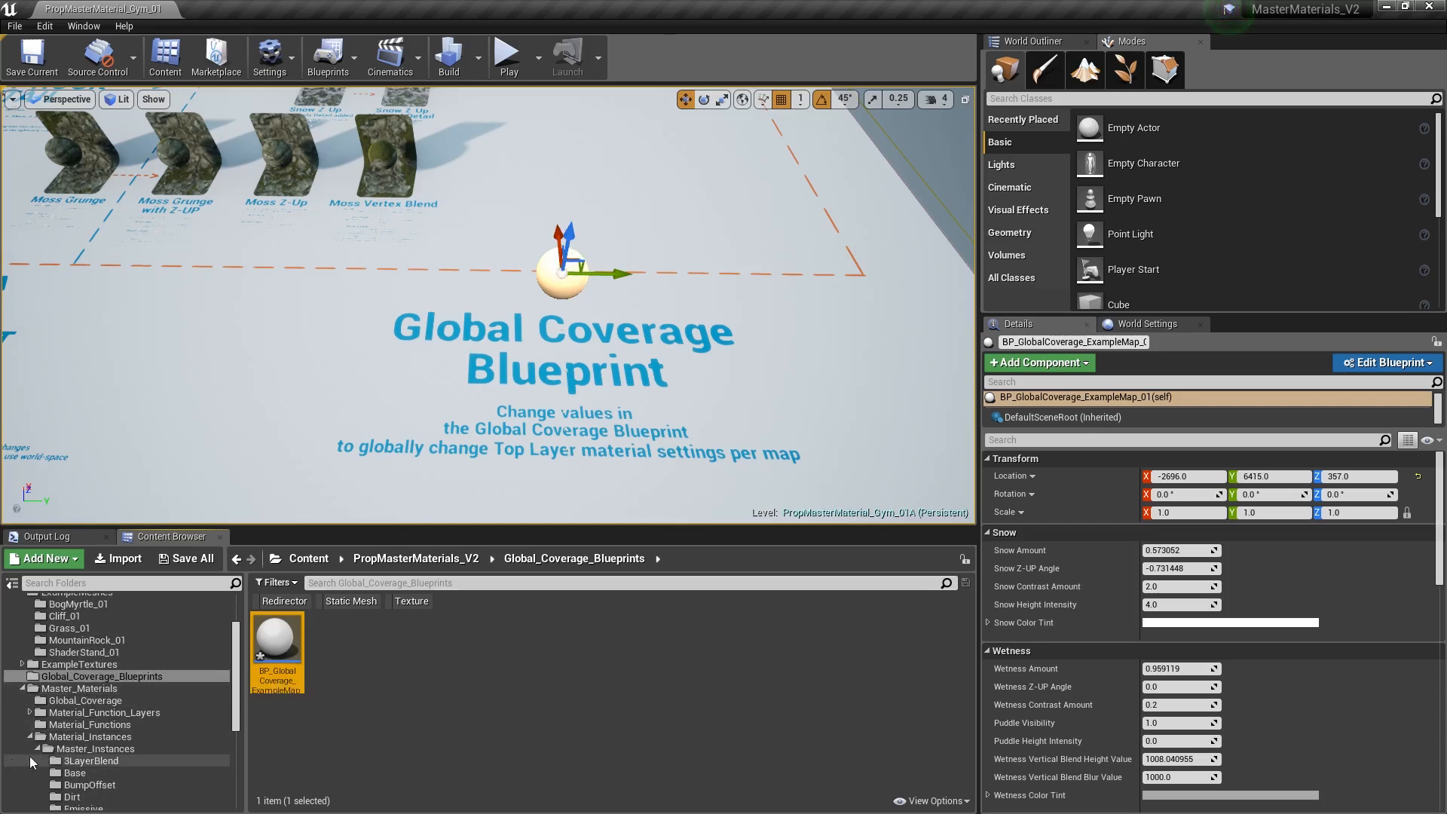
click(92, 701)
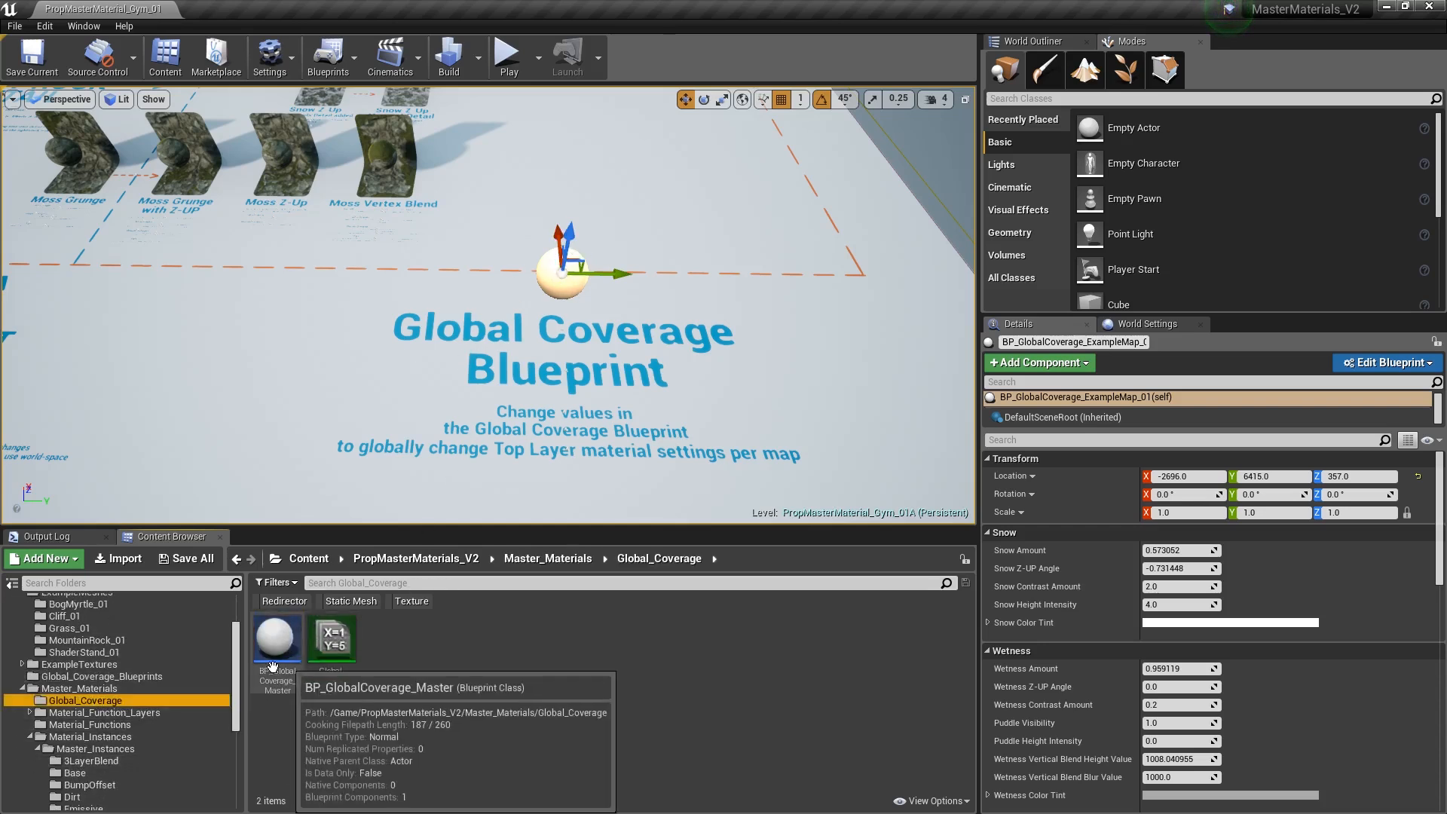
click(94, 675)
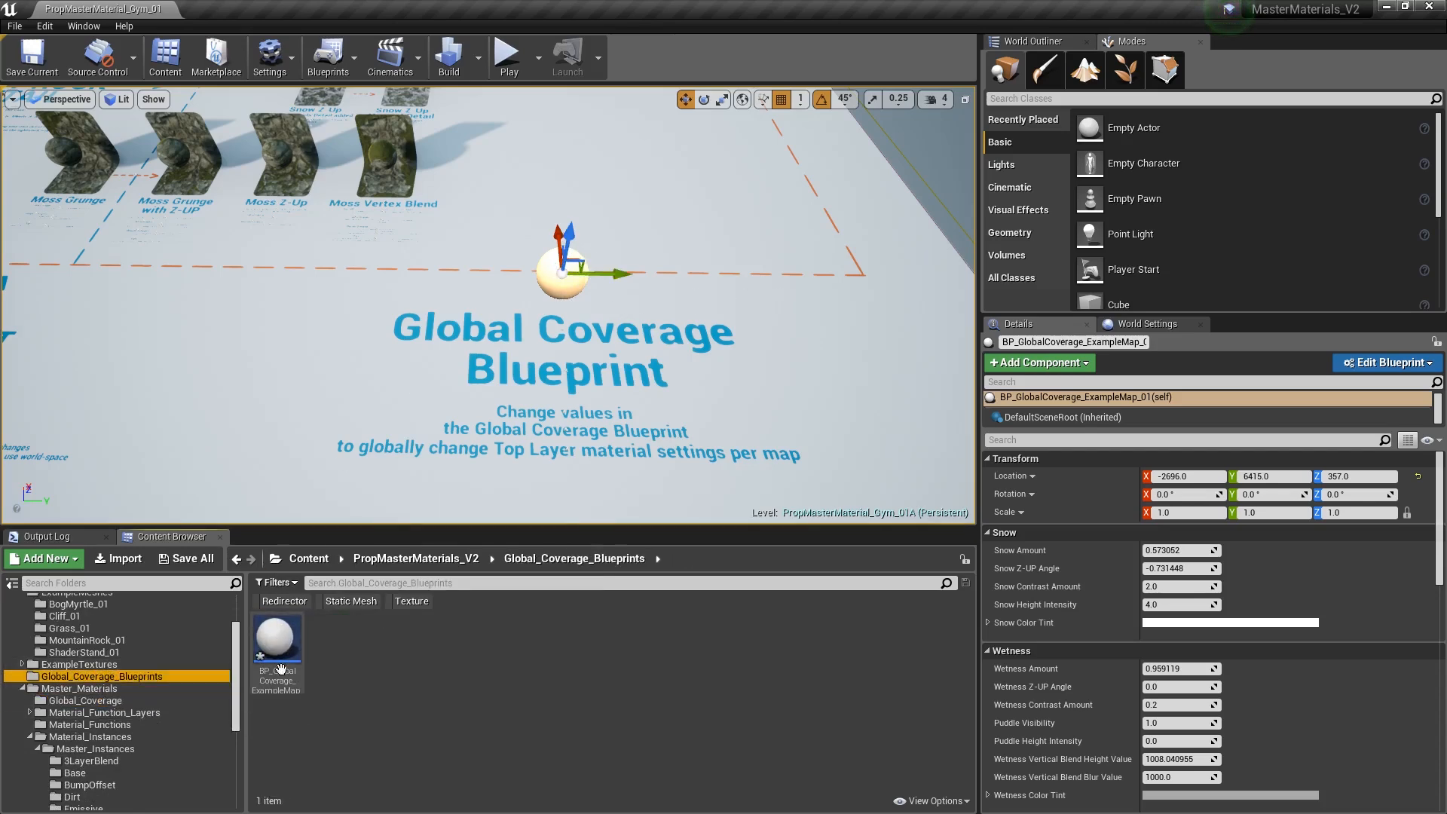
double_click(276, 637)
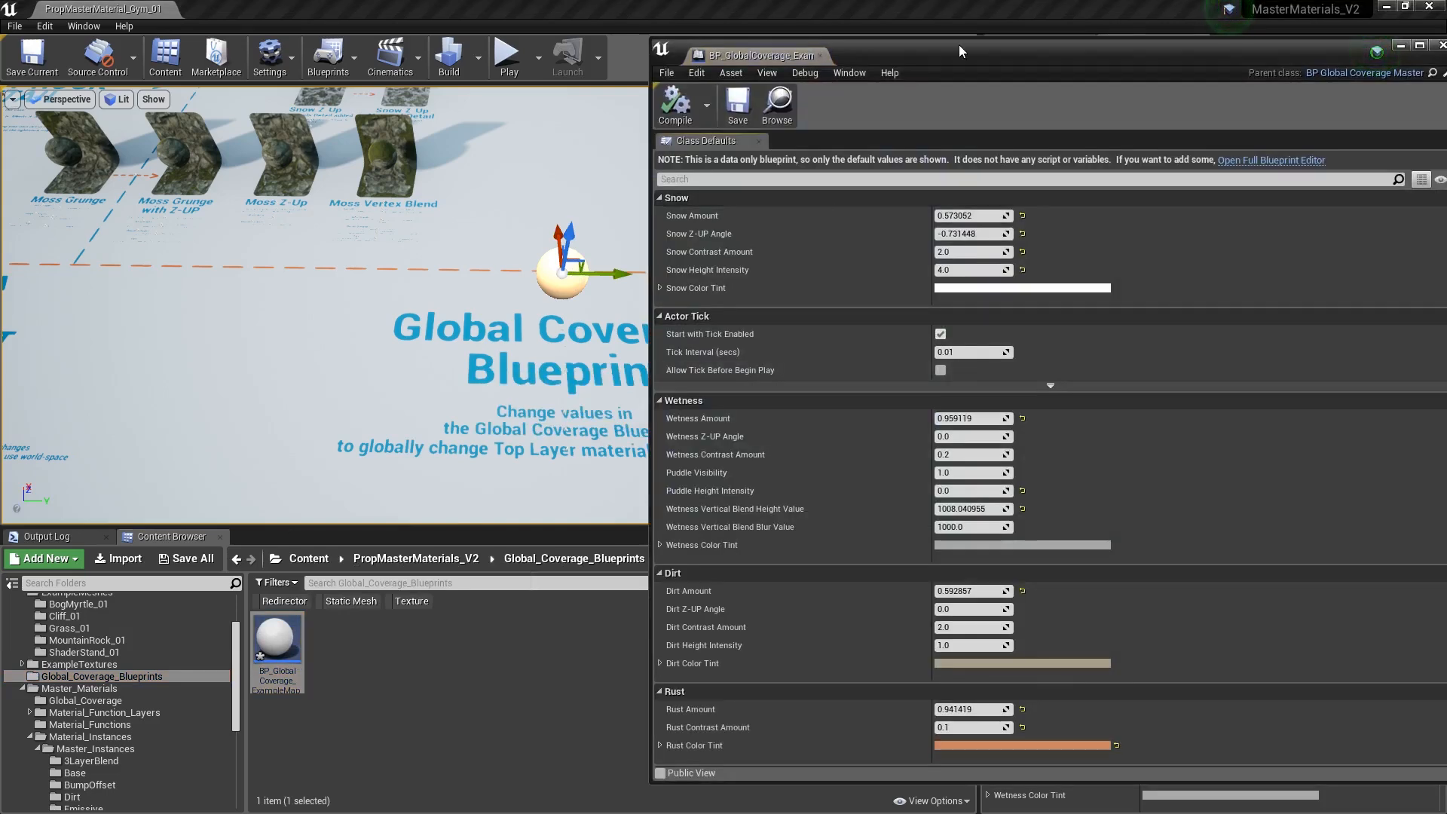
drag(649, 288, 907, 286)
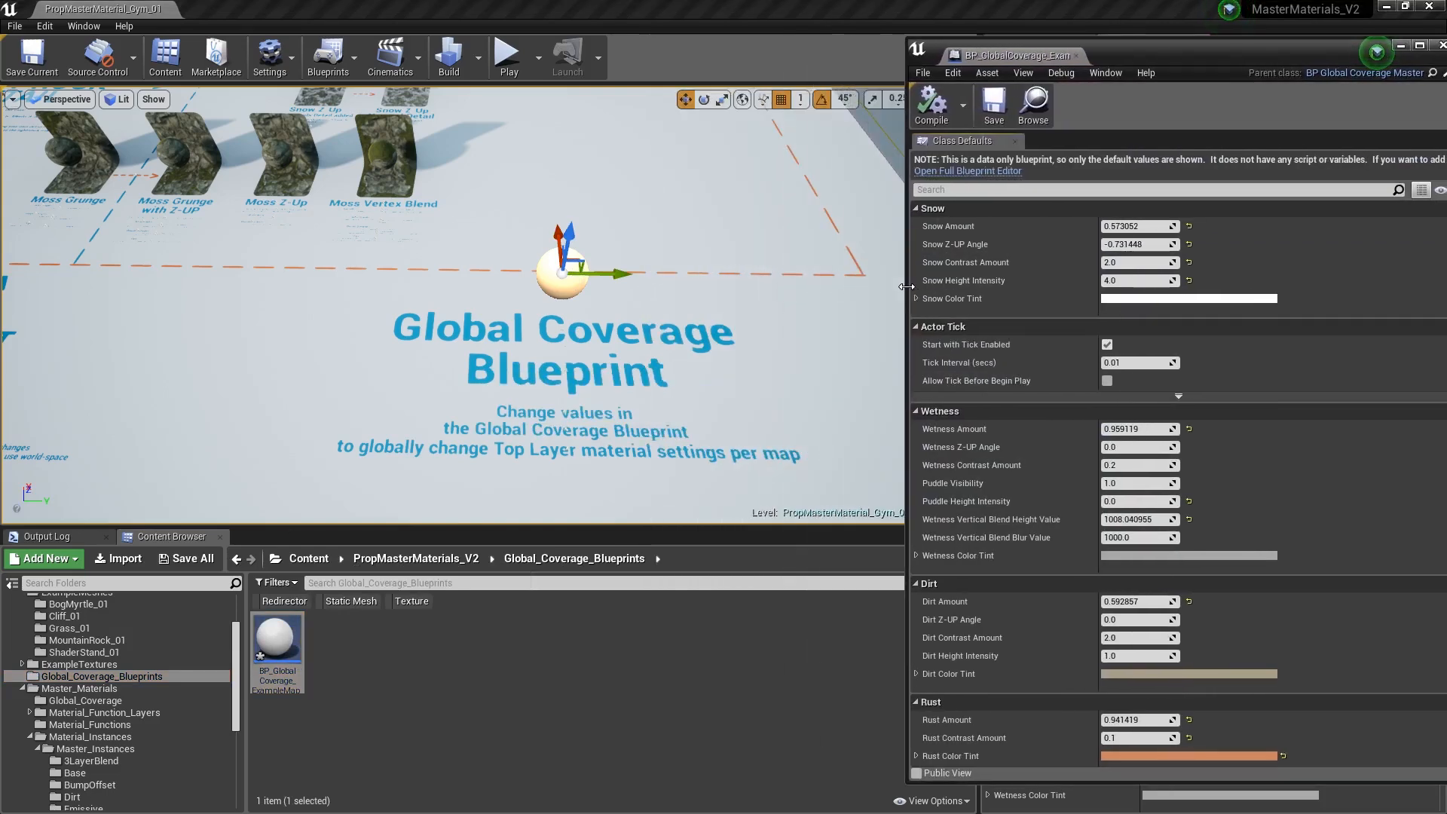
- View the Moss Grunge samples up close and frame the snow and moss rows together with the Global Coverage Blueprint
key(w)
right_drag(558, 316, 618, 320)
key(s)
mouse_move(363, 295)
right_down()
mouse_move(324, 292)
mouse_move(363, 295)
right_up()
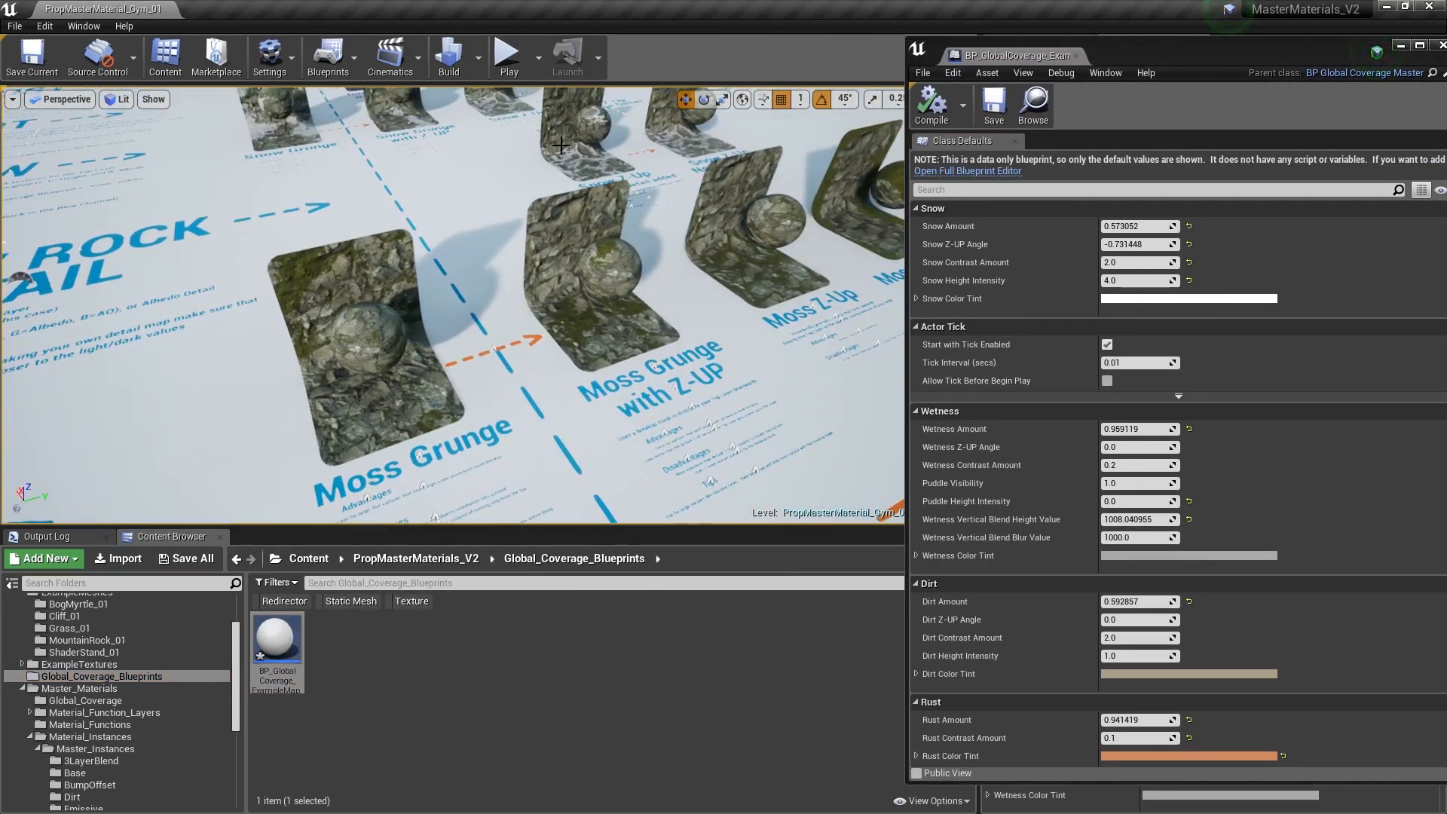
right_drag(578, 141, 712, 136)
key(a)
key(d)
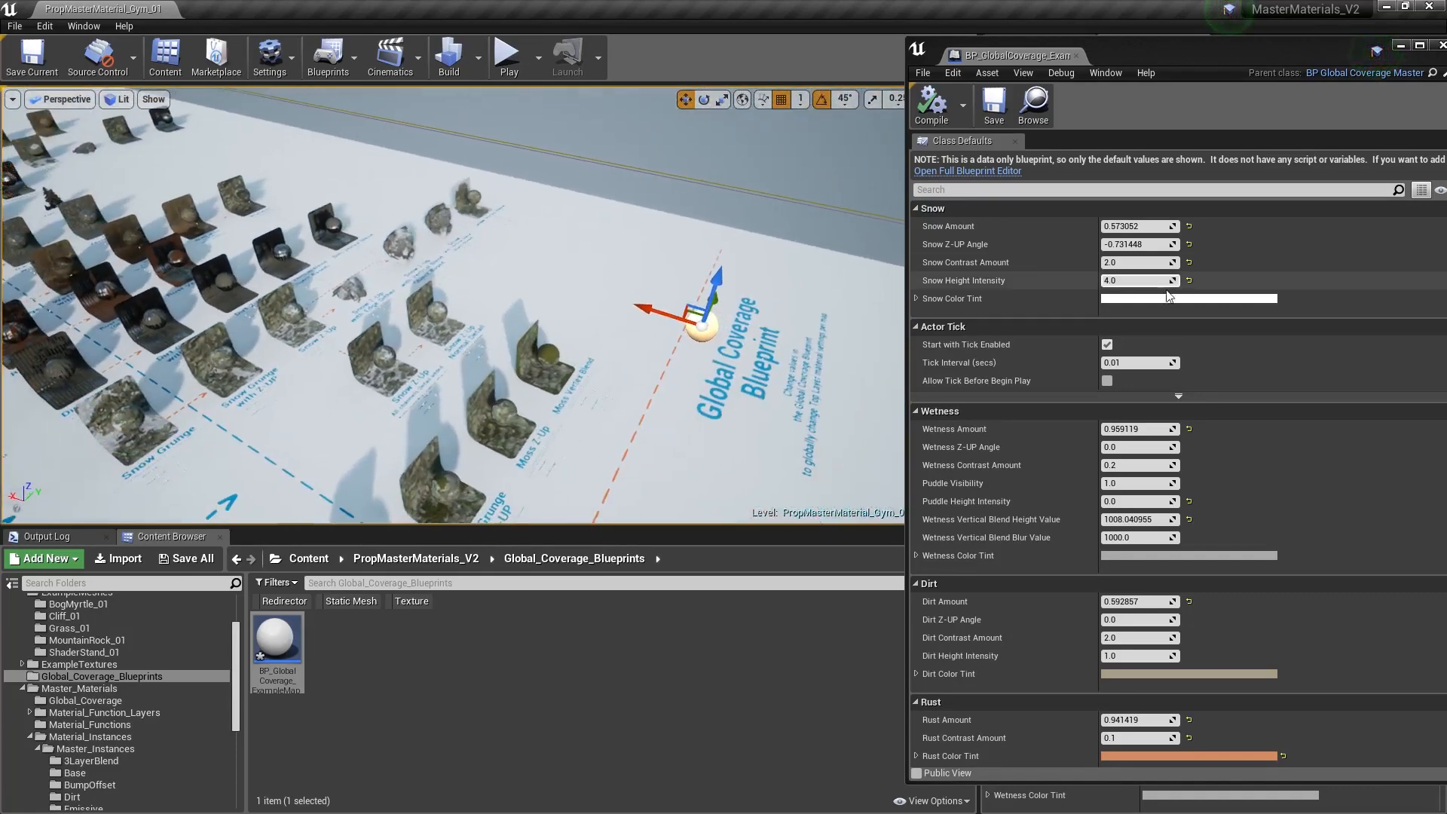
- Review the Wetness, Dirt, Rust and Moss coverage parameters in the blueprint's class defaults
scroll(1136, 312, down, 3)
scroll(1137, 312, down, 3)
scroll(1141, 294, up, 2)
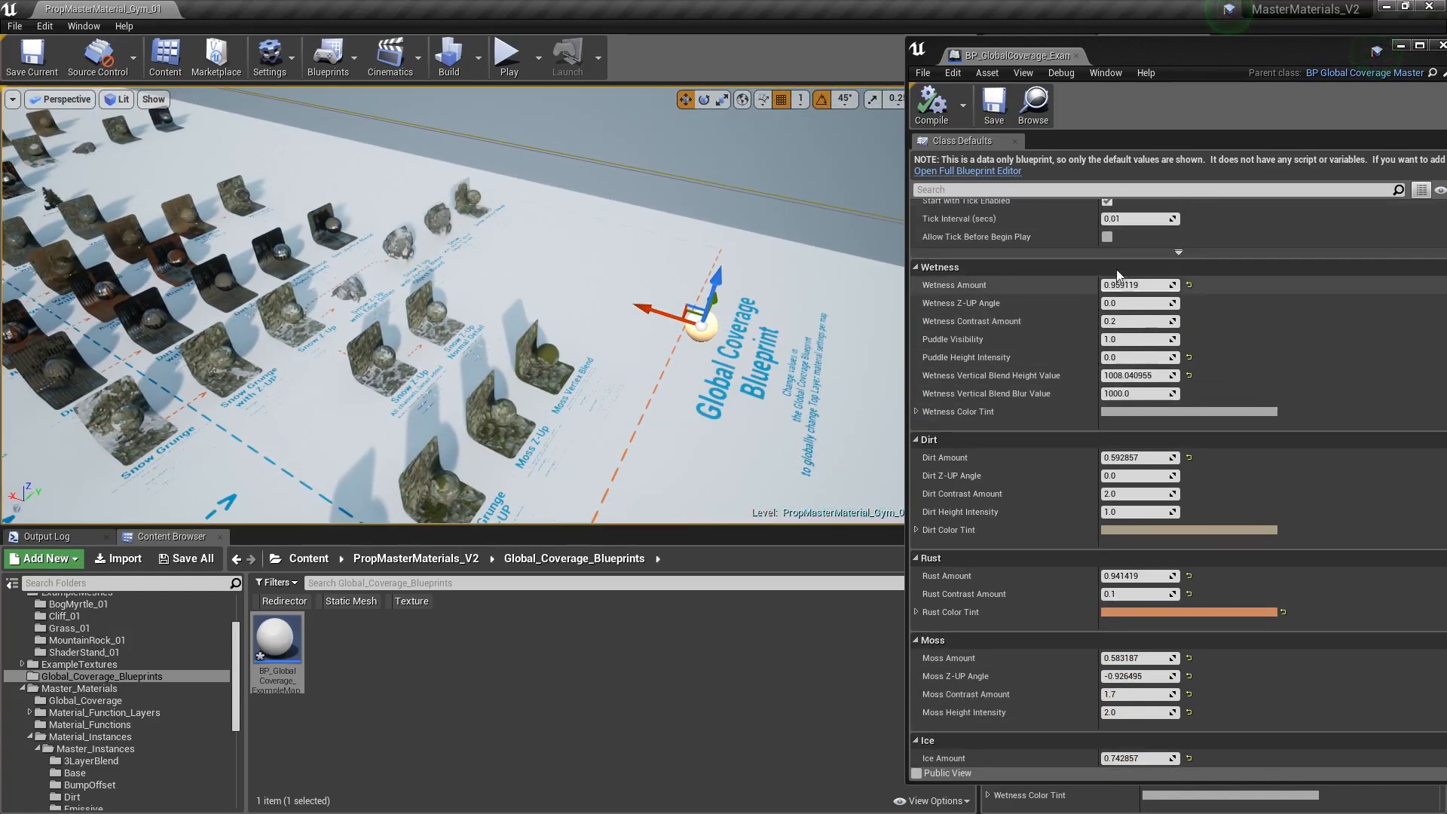
- Vary the Wetness Amount in the blueprint's class defaults to 0.918792 while viewing the Wetness Grunge sample up close
key(w)
right_drag(268, 358, 131, 384)
key(w)
right_drag(132, 385, 106, 362)
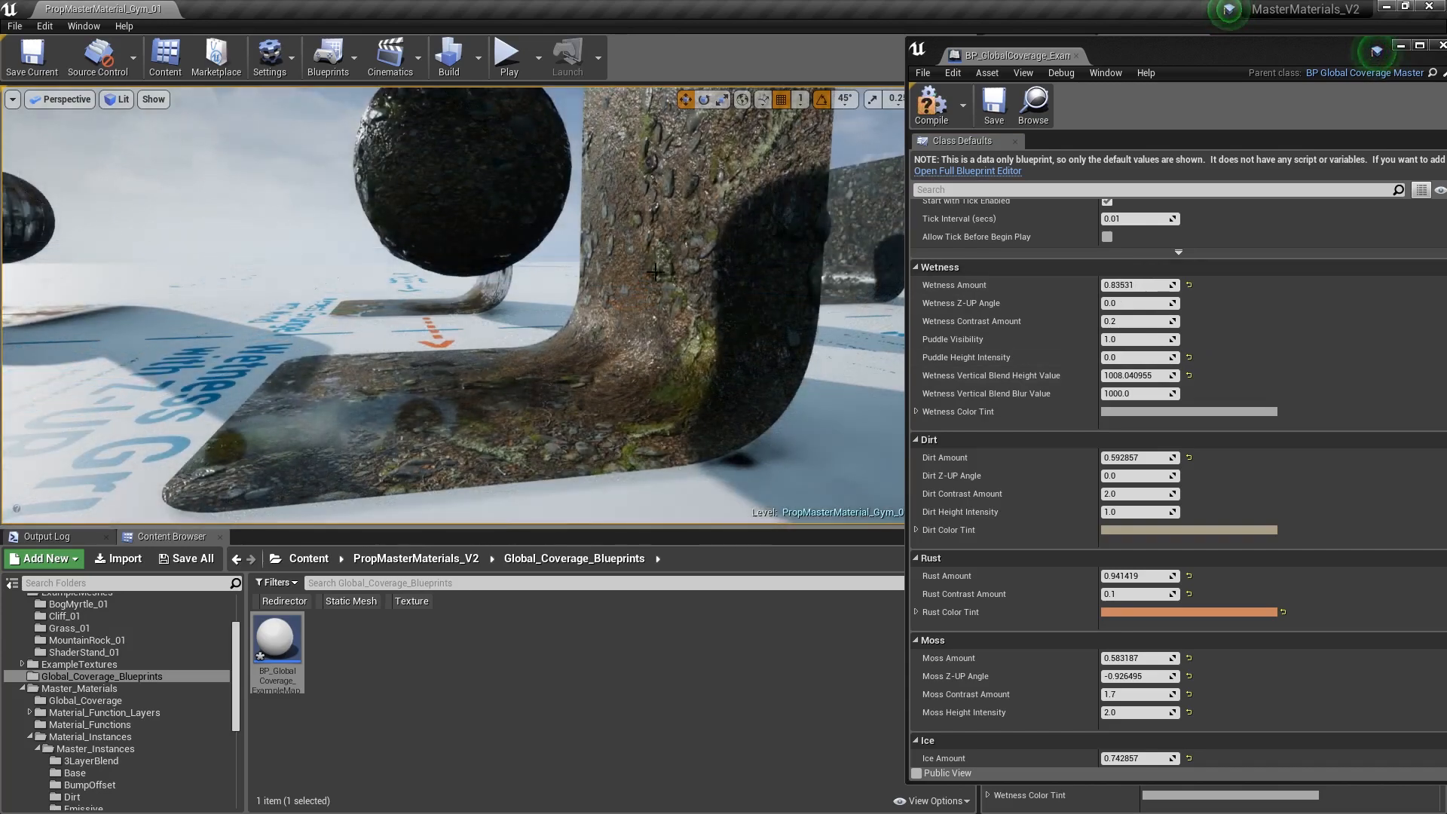
right_drag(770, 352, 719, 369)
key(w)
mouse_move(1144, 285)
mouse_down()
mouse_move(1157, 284)
mouse_move(1127, 285)
mouse_up()
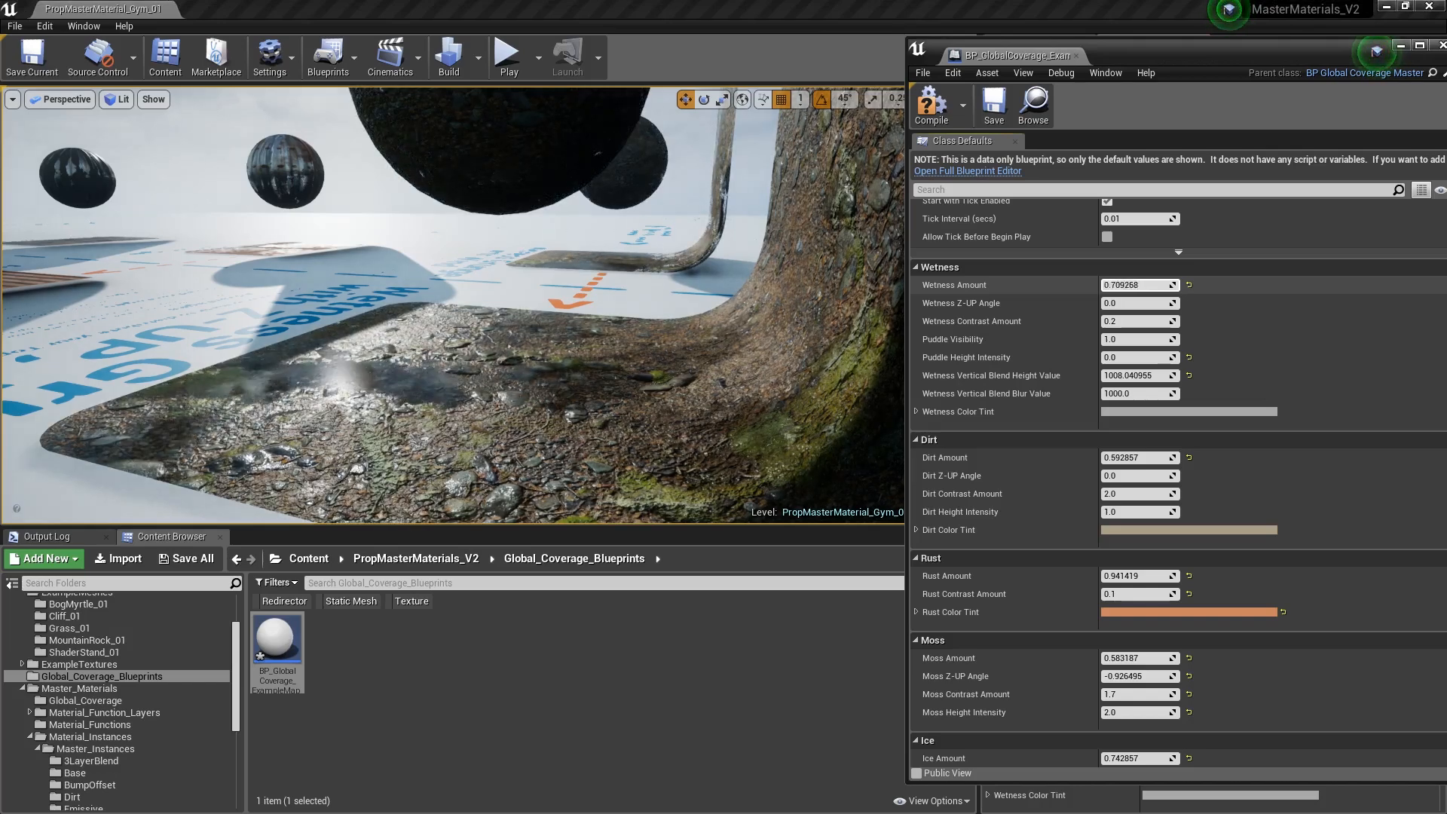
- Look back over the wetness, rust and dirt samples and frame the sphere above the Global Coverage Blueprint label
right_drag(708, 355, 799, 377)
key(s)
mouse_move(386, 317)
right_down()
mouse_move(376, 370)
mouse_move(385, 317)
right_up()
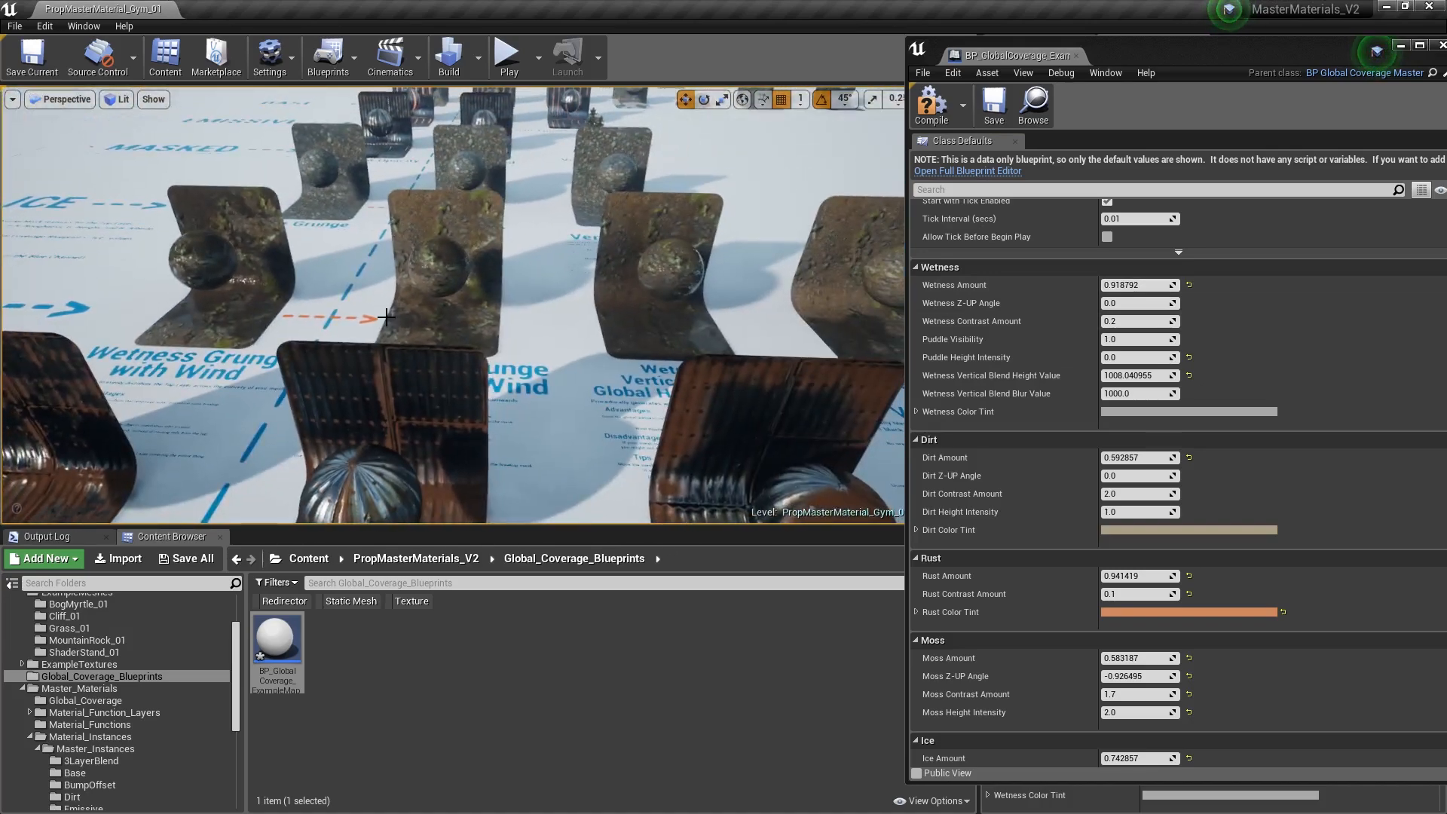
mouse_move(457, 275)
right_down()
mouse_move(528, 294)
mouse_move(457, 274)
right_up()
key(s)
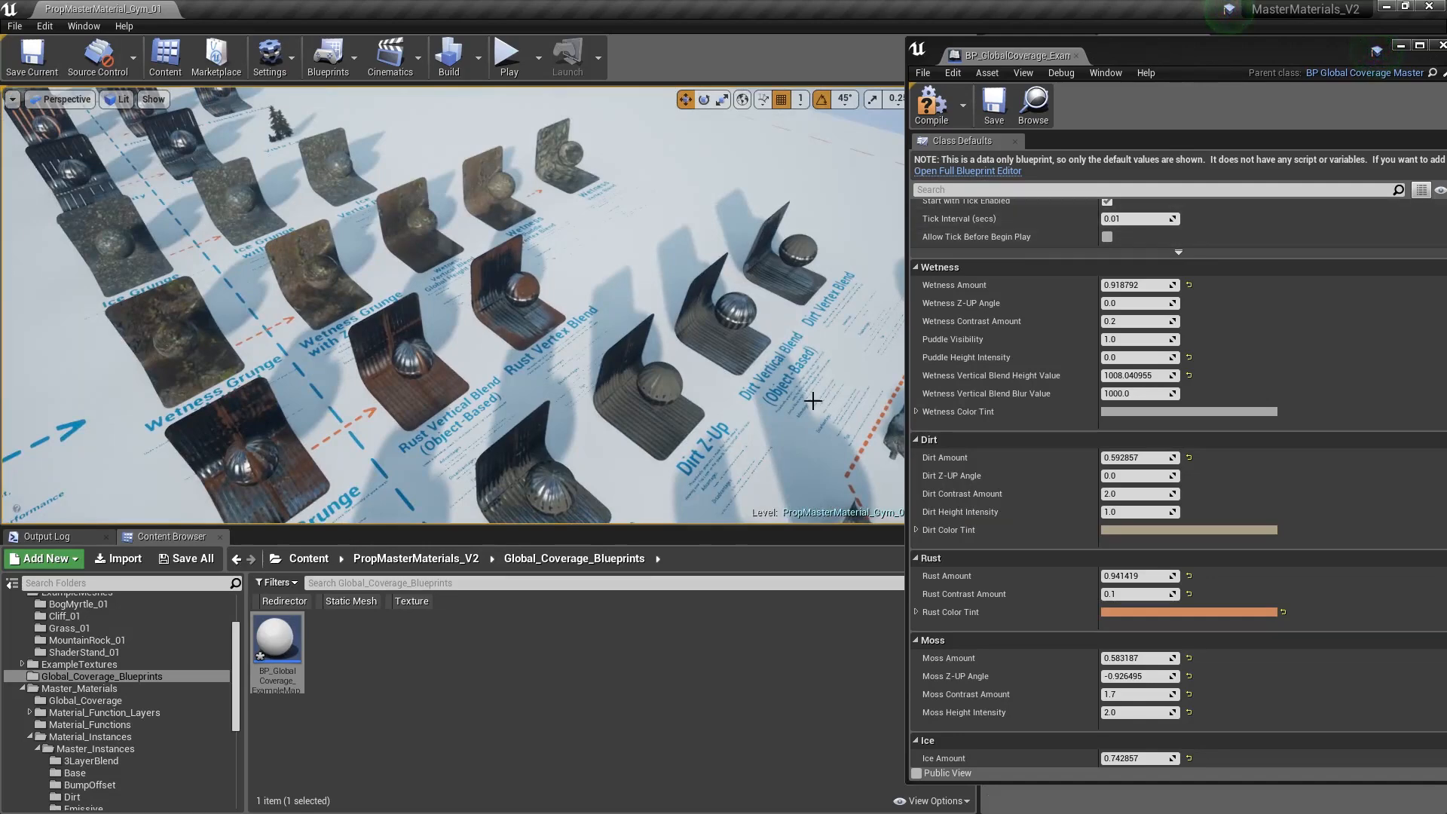
key(s)
right_drag(754, 324, 653, 339)
key(d)
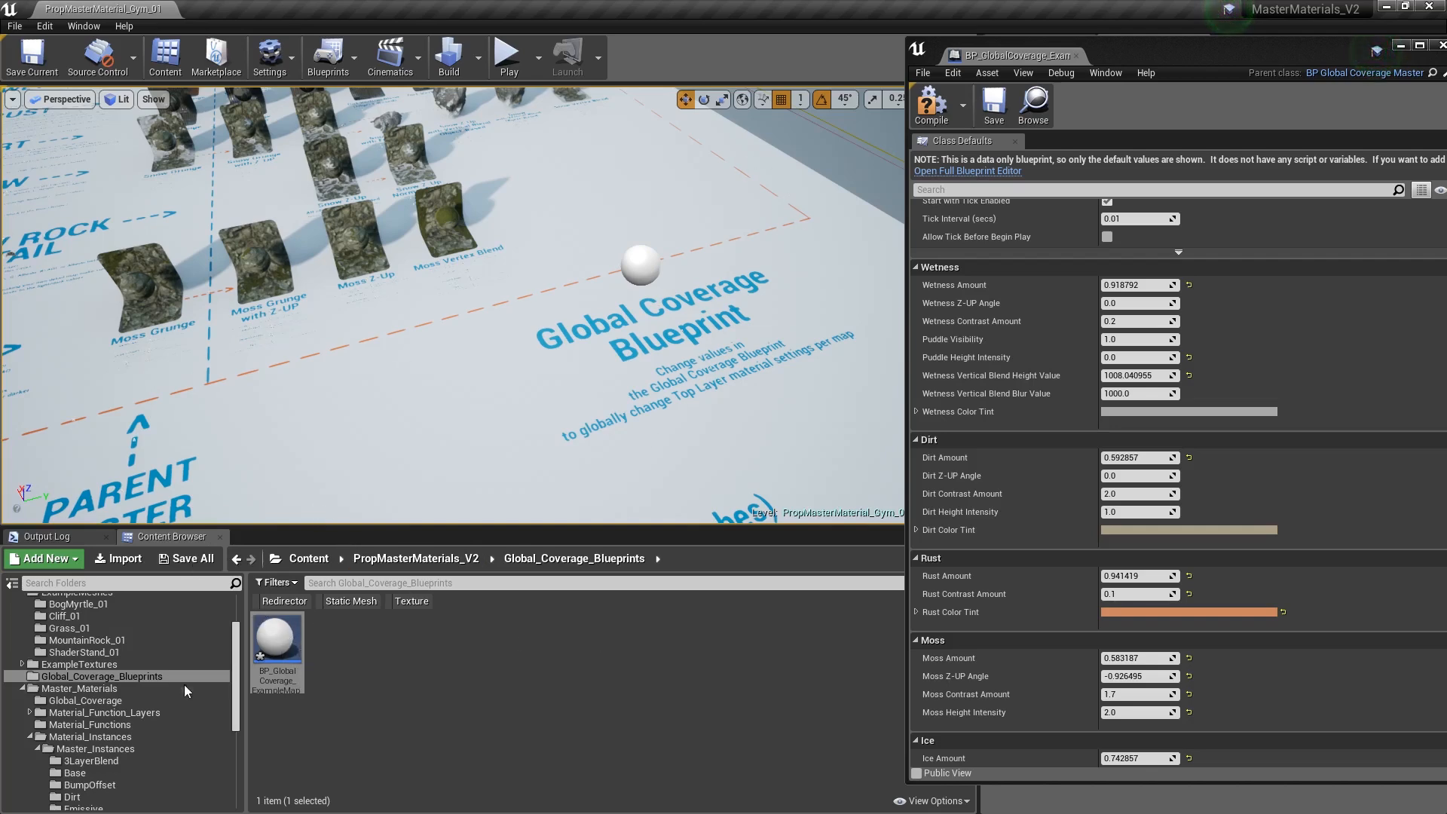
- Check the actions available for the example map's Global Coverage blueprint asset, including Duplicate, and view the sample rows beyond its sphere
right_click(277, 639)
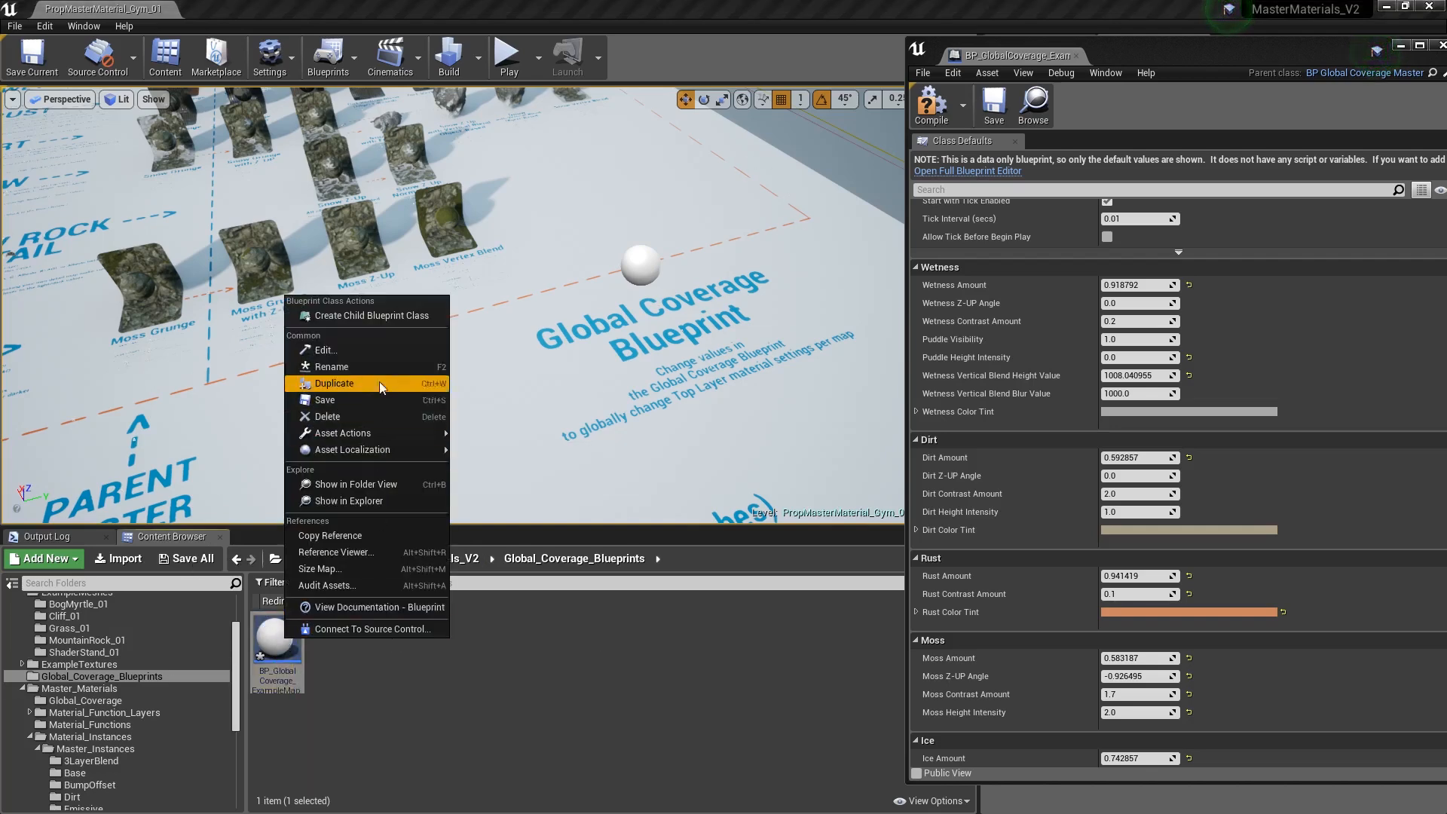
click(630, 626)
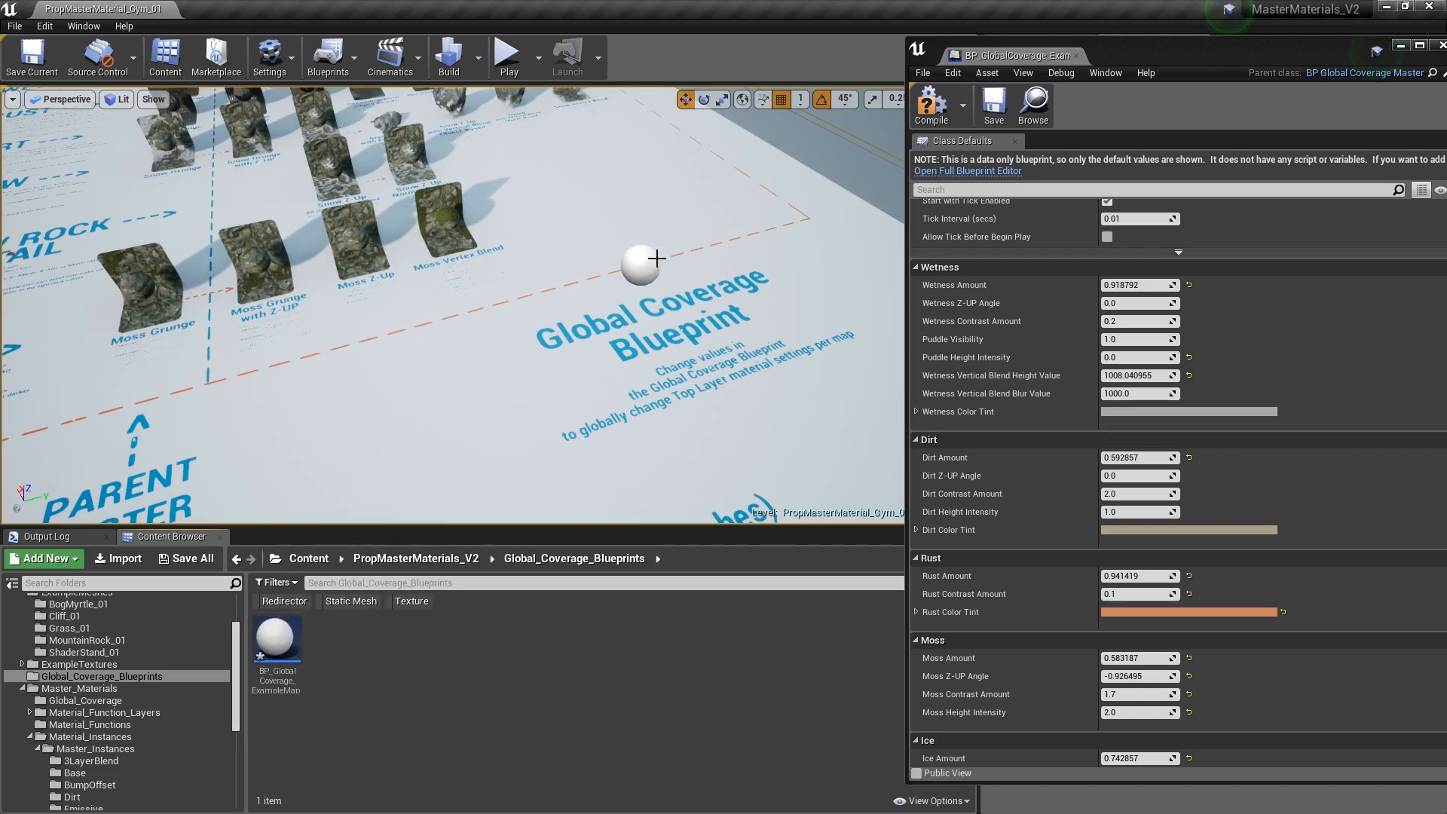
click(298, 623)
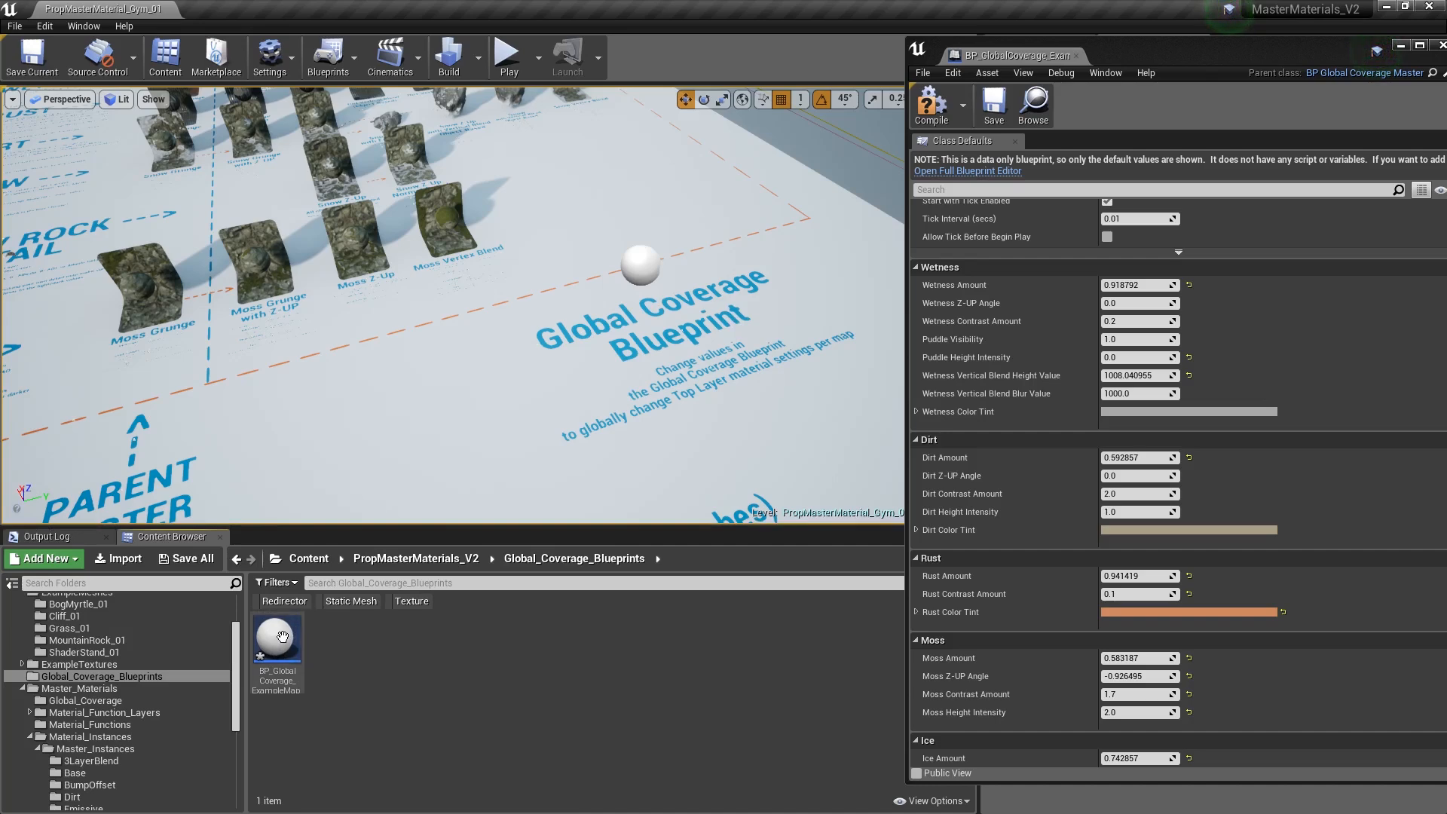
click(1182, 72)
right_drag(597, 250, 597, 214)
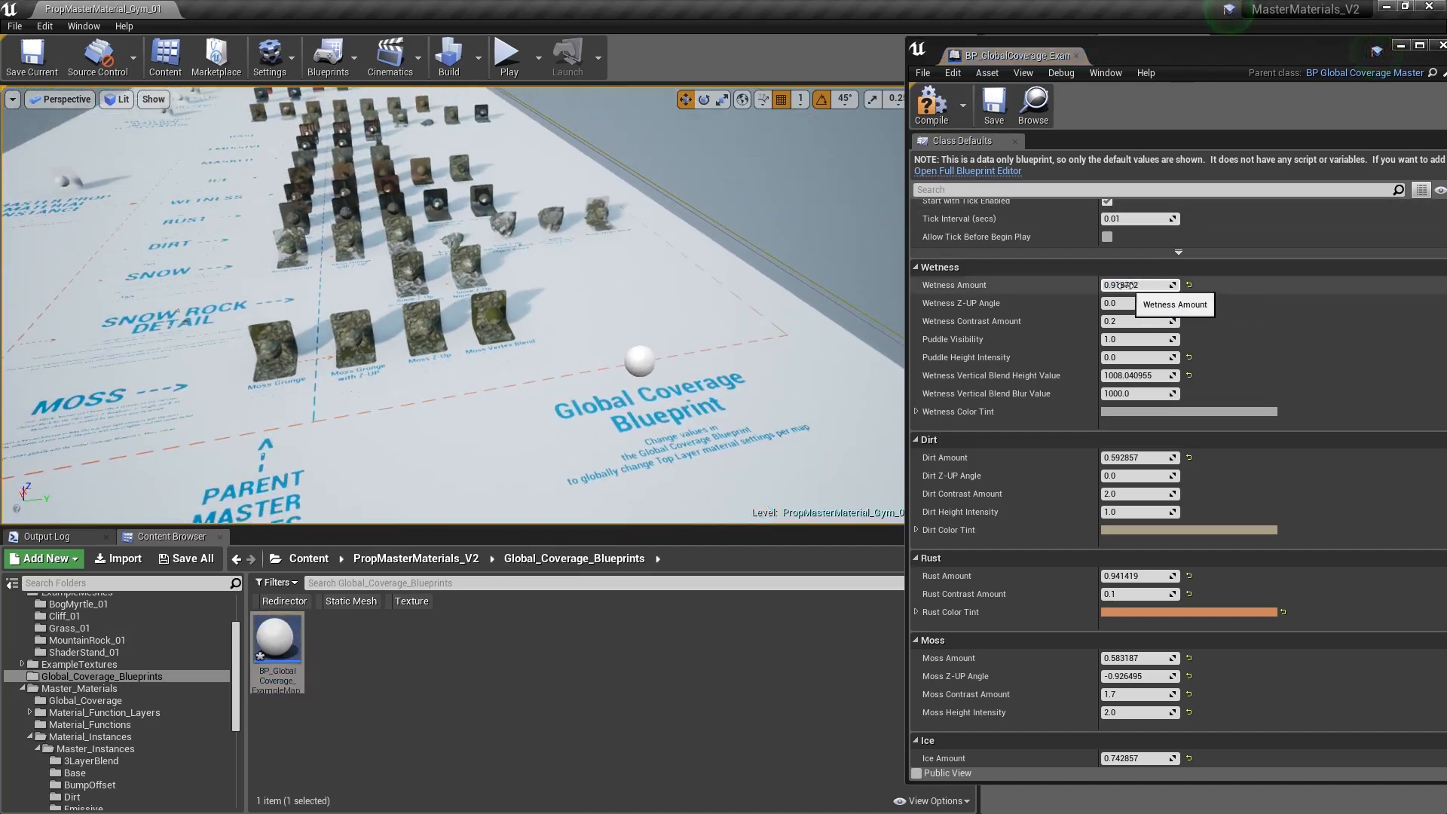
- Set the Wetness Amount to 0.852125 and the Snow Amount to 0.611147 in the blueprint's class defaults
drag(1126, 286, 1141, 286)
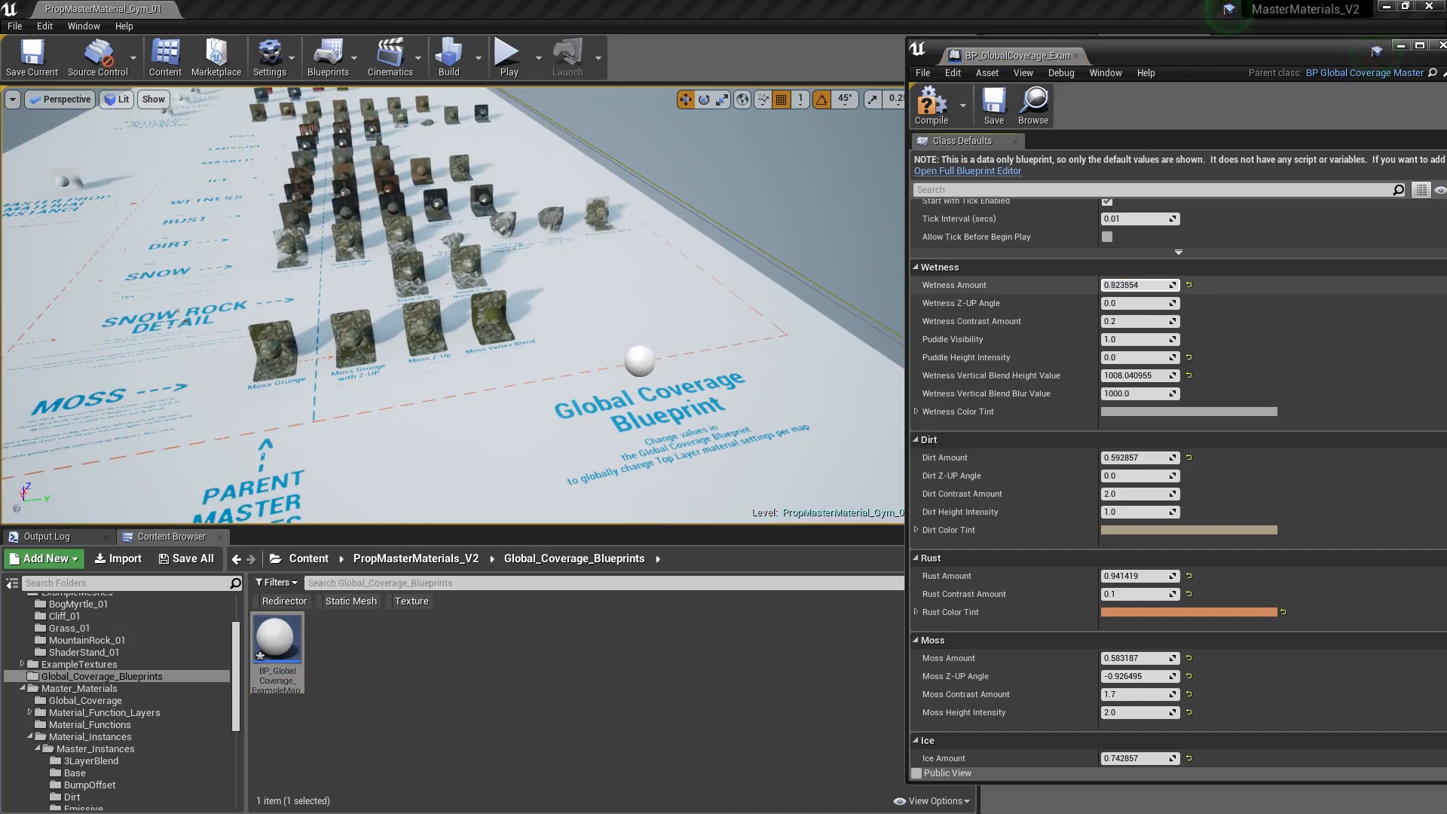
scroll(1152, 450, up, 4)
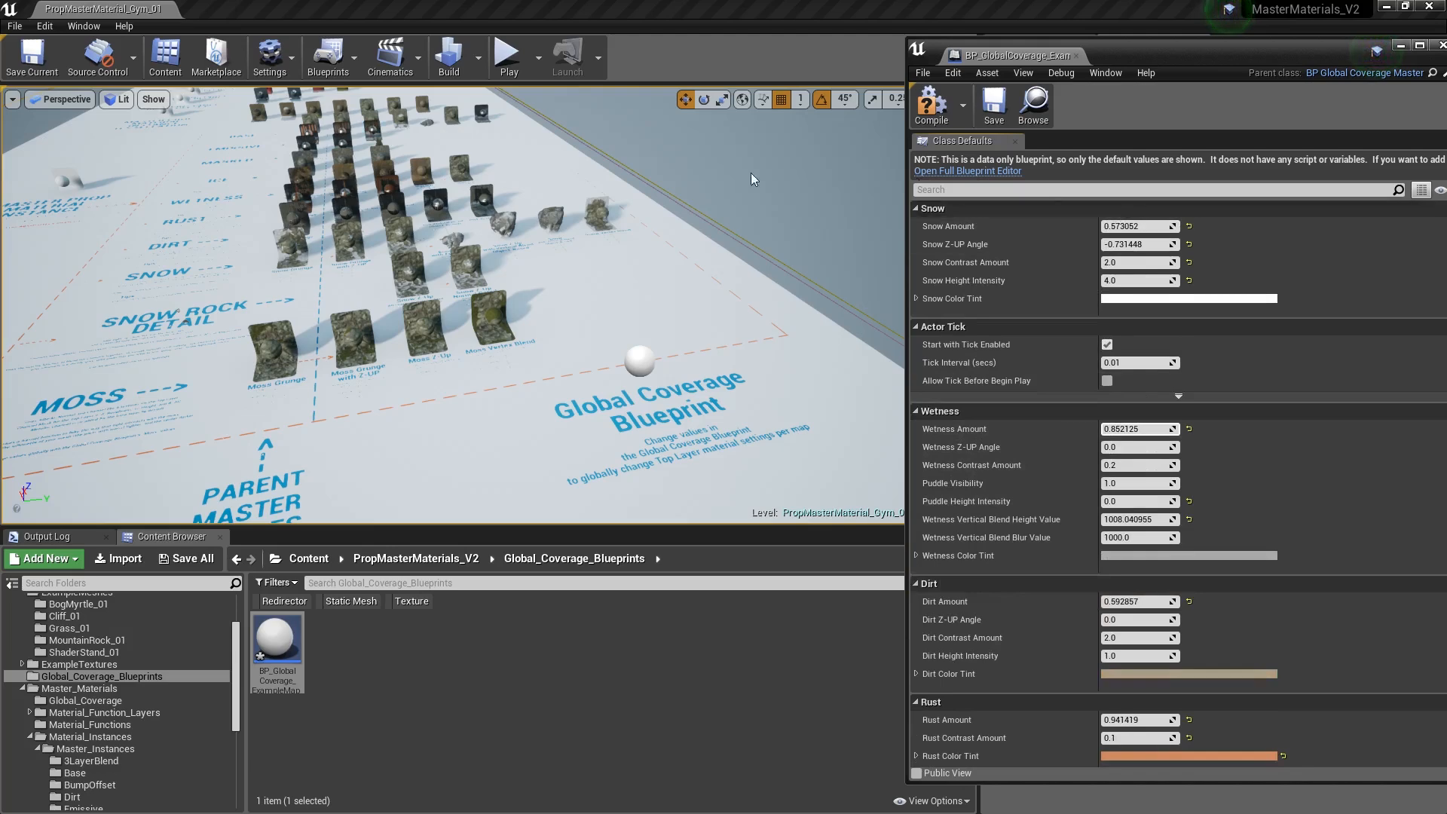
mouse_move(1136, 227)
mouse_down()
mouse_move(1108, 227)
mouse_move(1126, 227)
mouse_up()
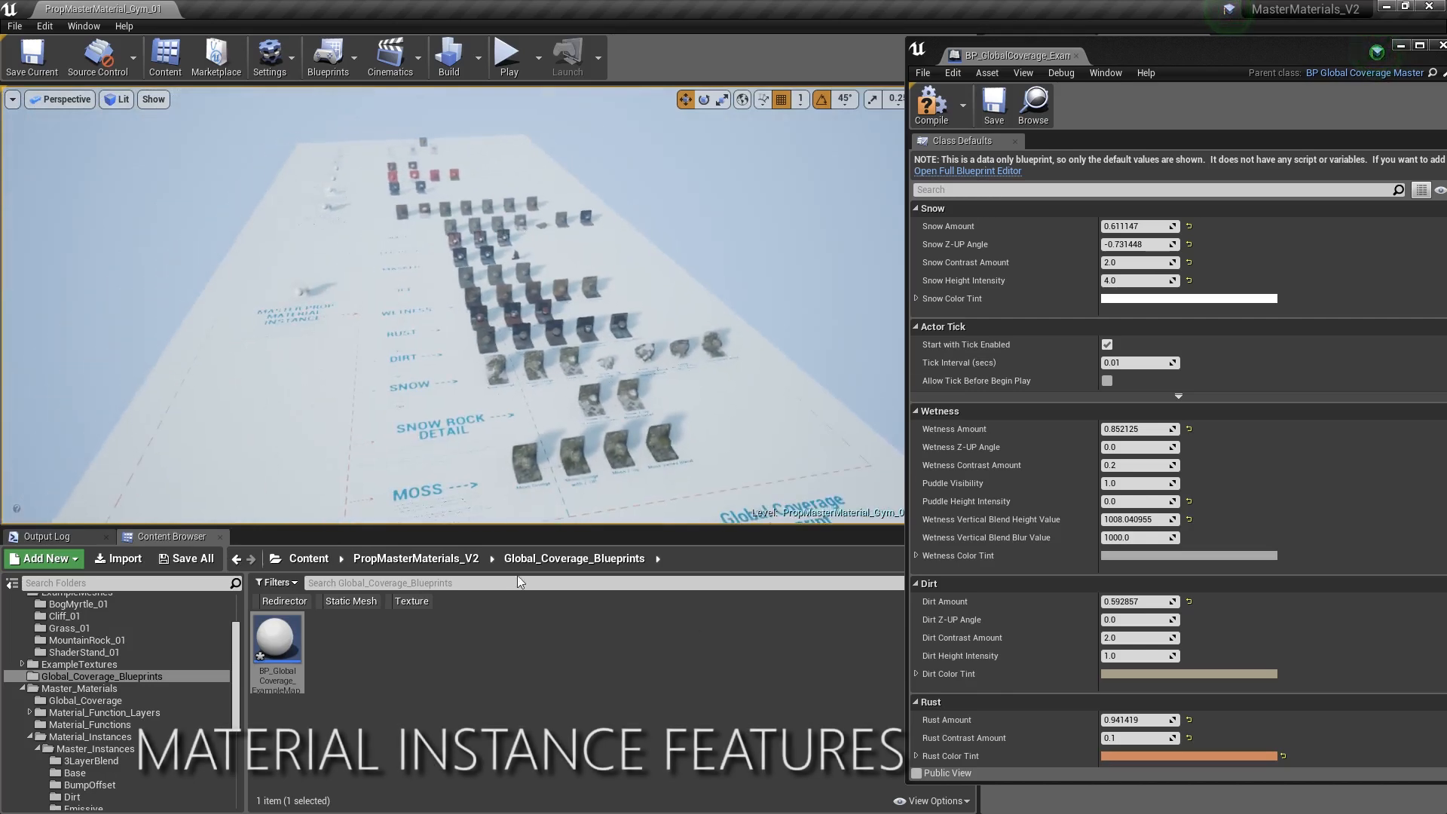
- Survey the snow, snow rock detail and moss rows, following the snow samples across to Snow Vertex Blend
right_drag(638, 241, 642, 282)
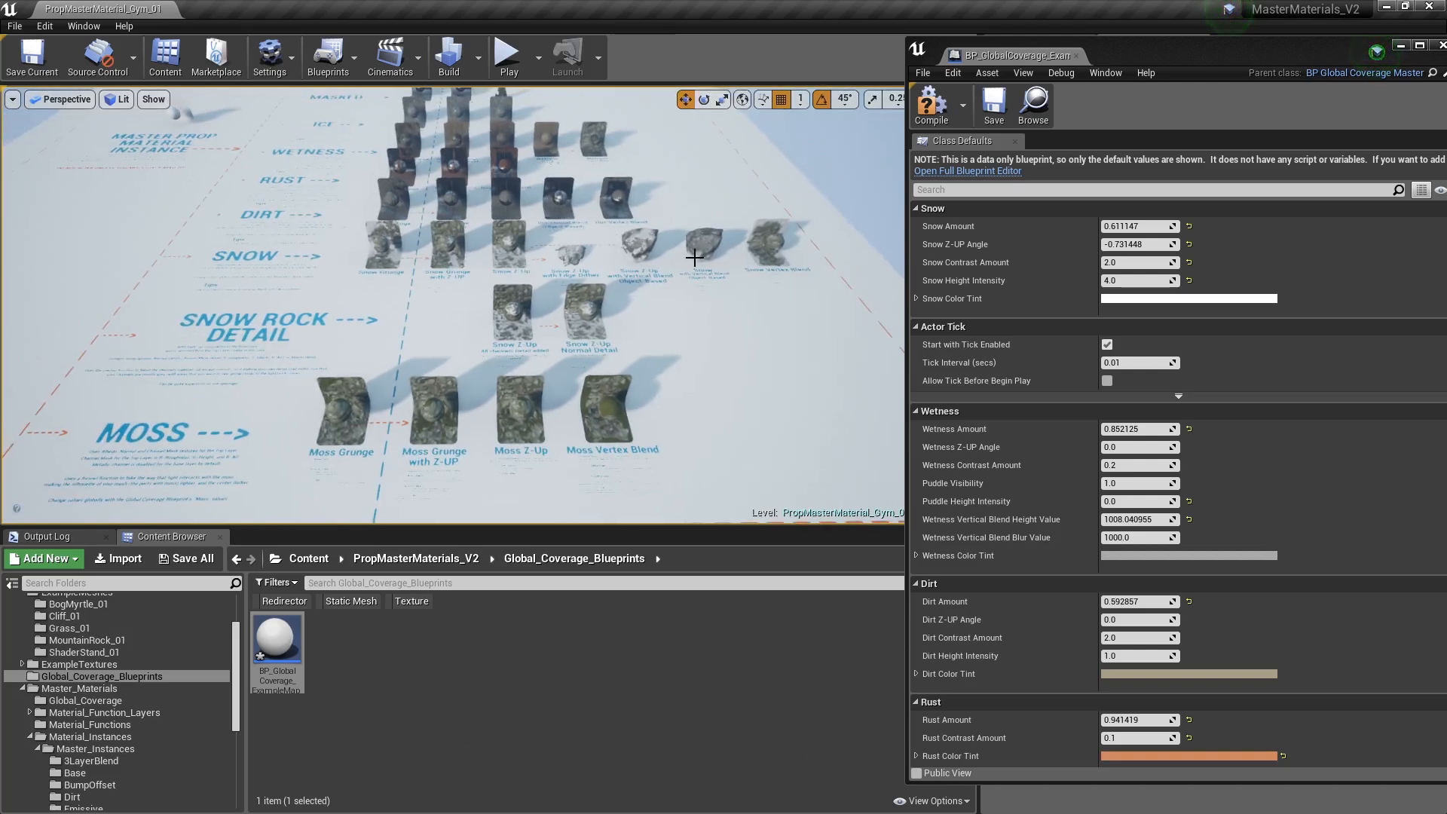
mouse_move(660, 280)
right_down()
mouse_move(649, 271)
mouse_move(653, 285)
right_up()
right_drag(471, 220, 468, 202)
right_drag(443, 409, 399, 442)
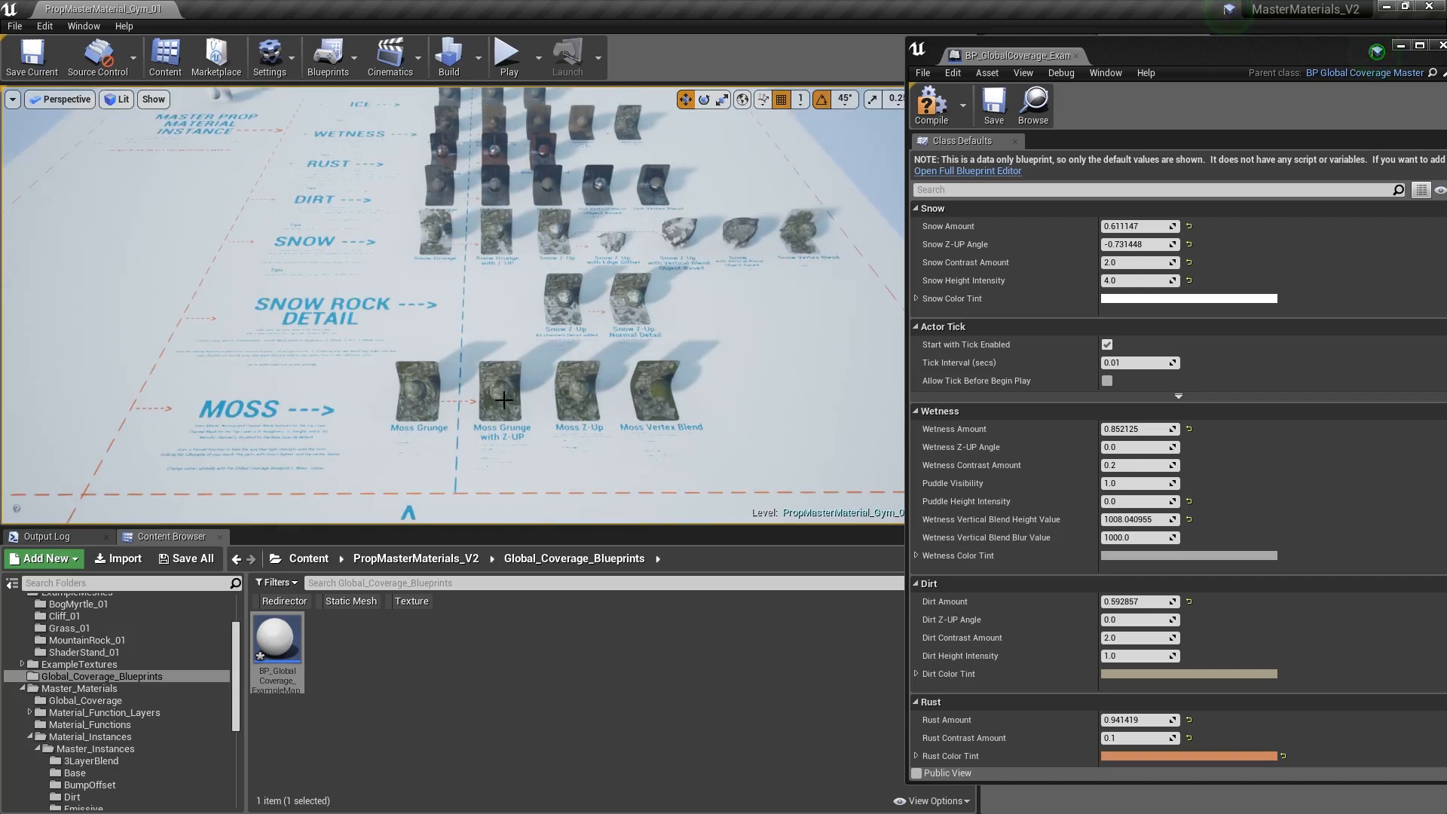
right_drag(618, 374, 520, 370)
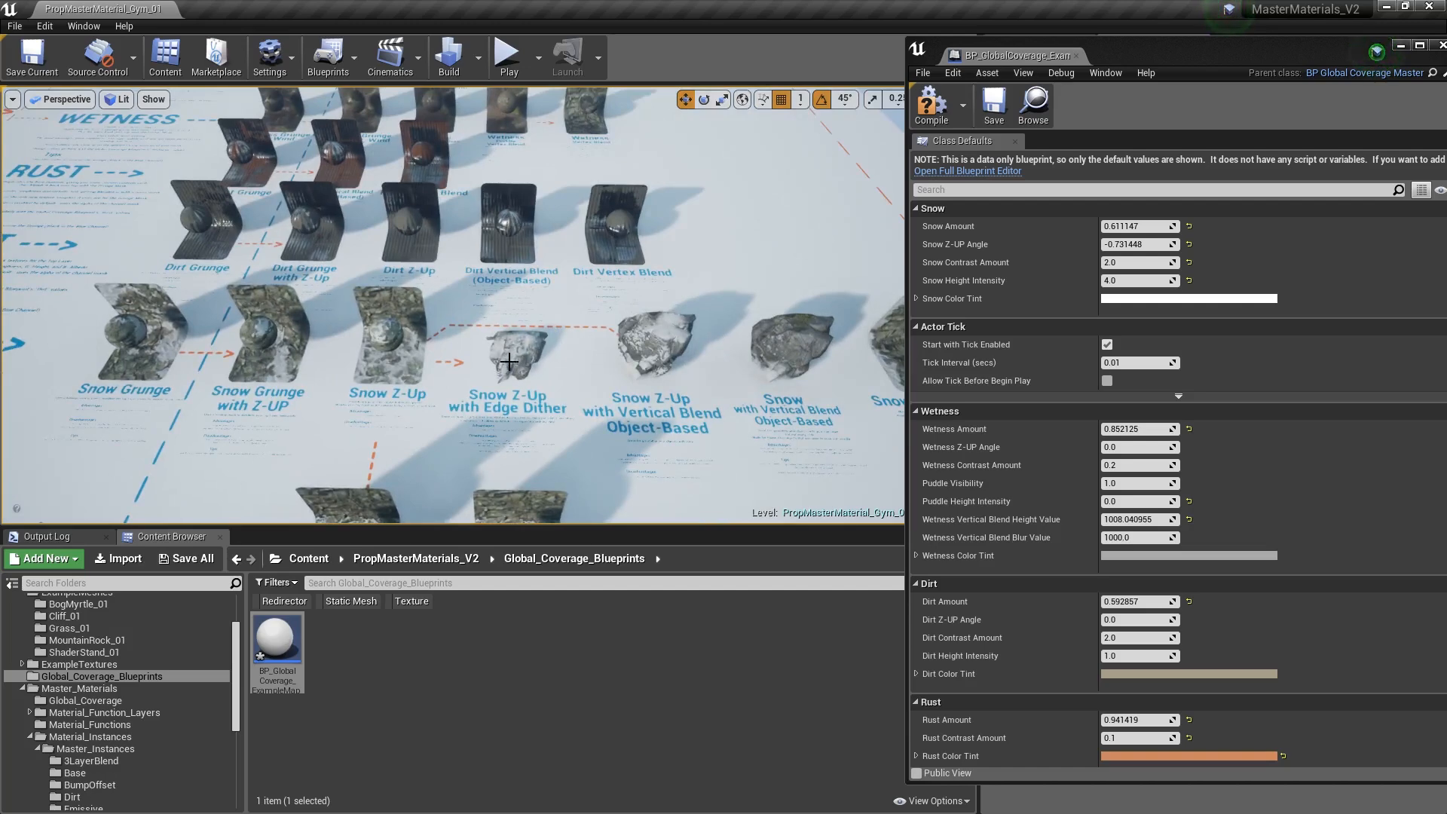
right_drag(773, 347, 618, 341)
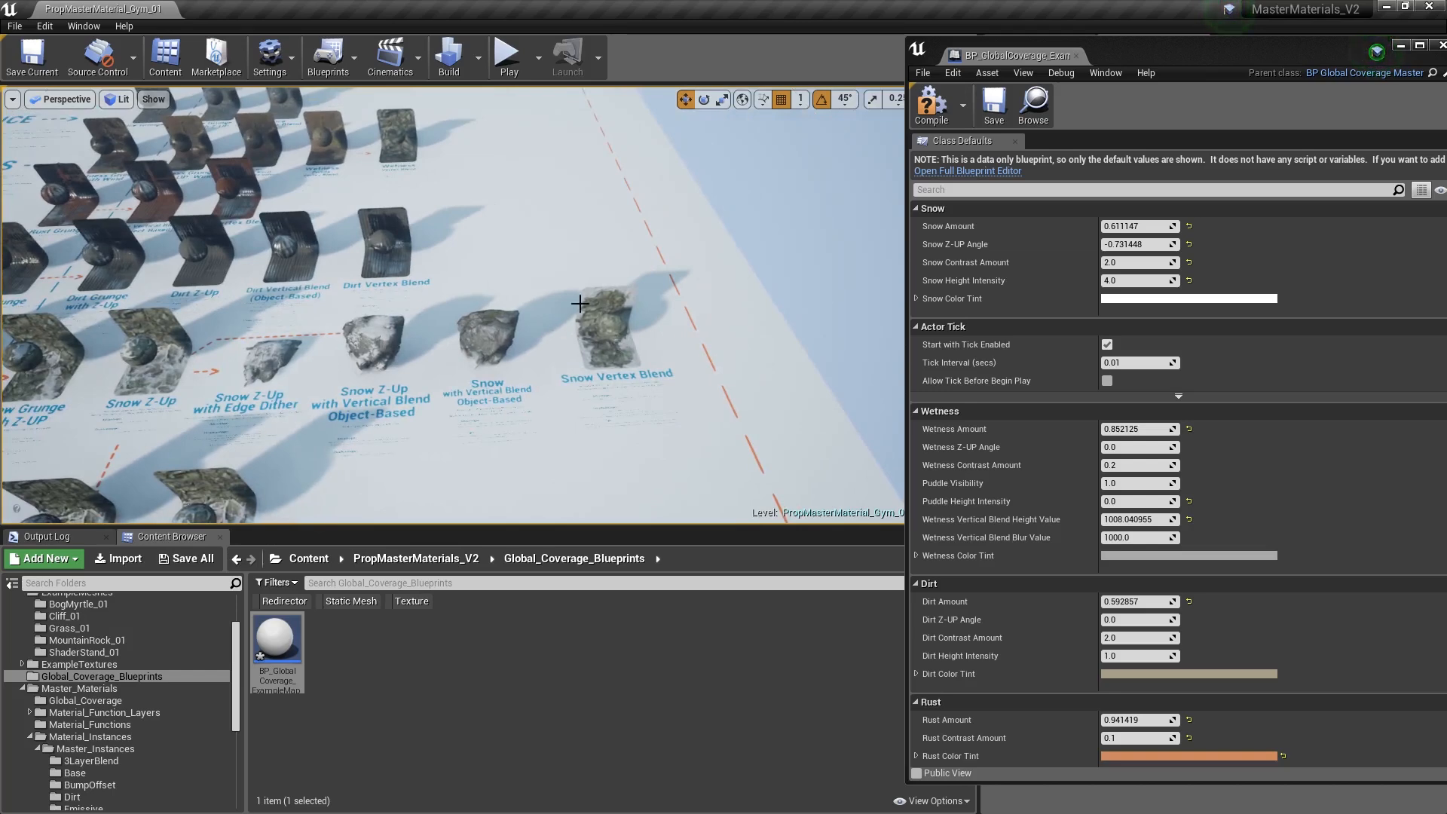
right_drag(625, 336, 557, 347)
click(646, 324)
key(Escape)
- Select the Snow Grunge stand, nudge it slightly along its row, and clear the selection
key(s)
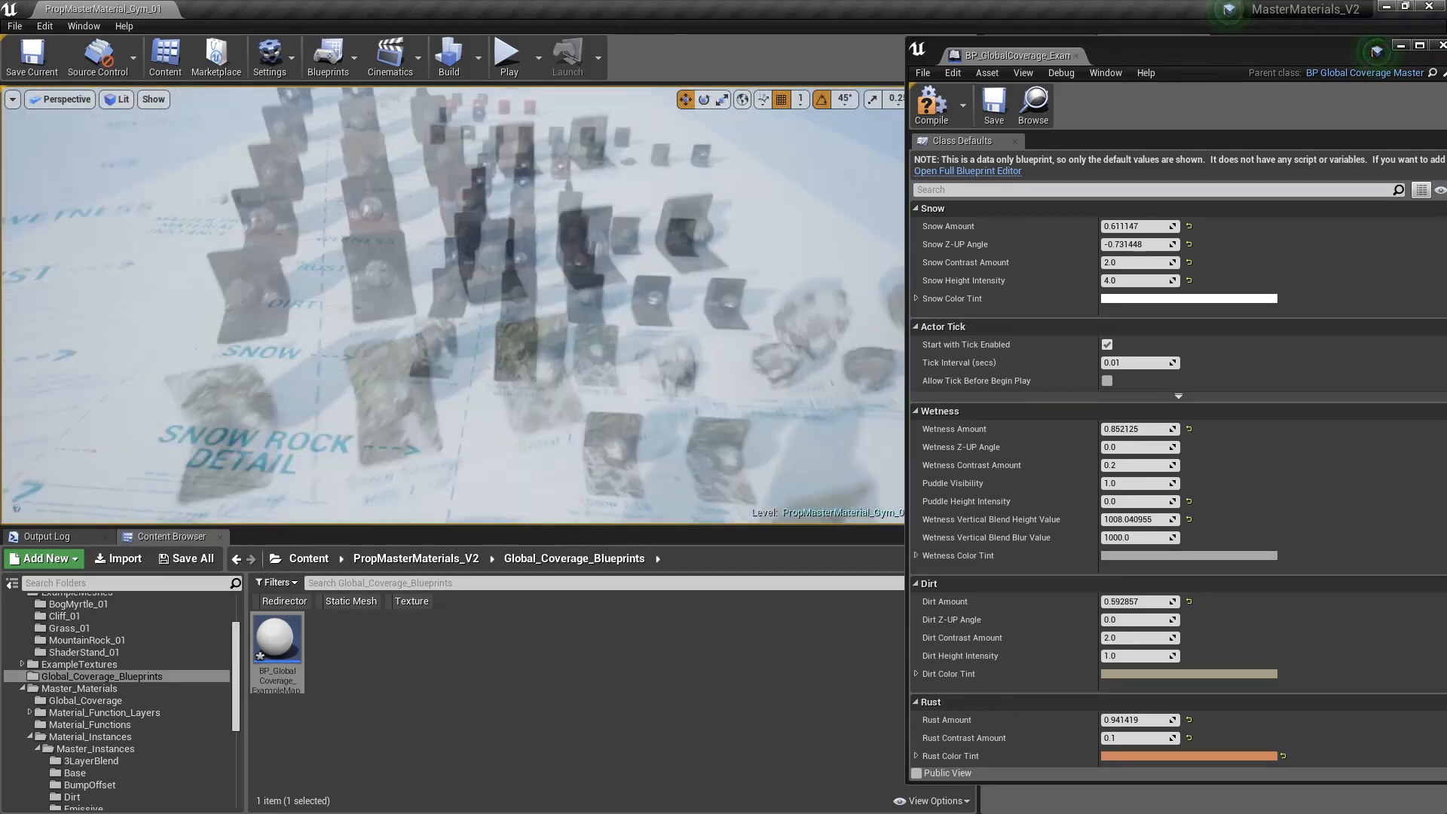
right_drag(557, 346, 505, 350)
key(w)
key(d)
key(a)
right_drag(603, 316, 610, 313)
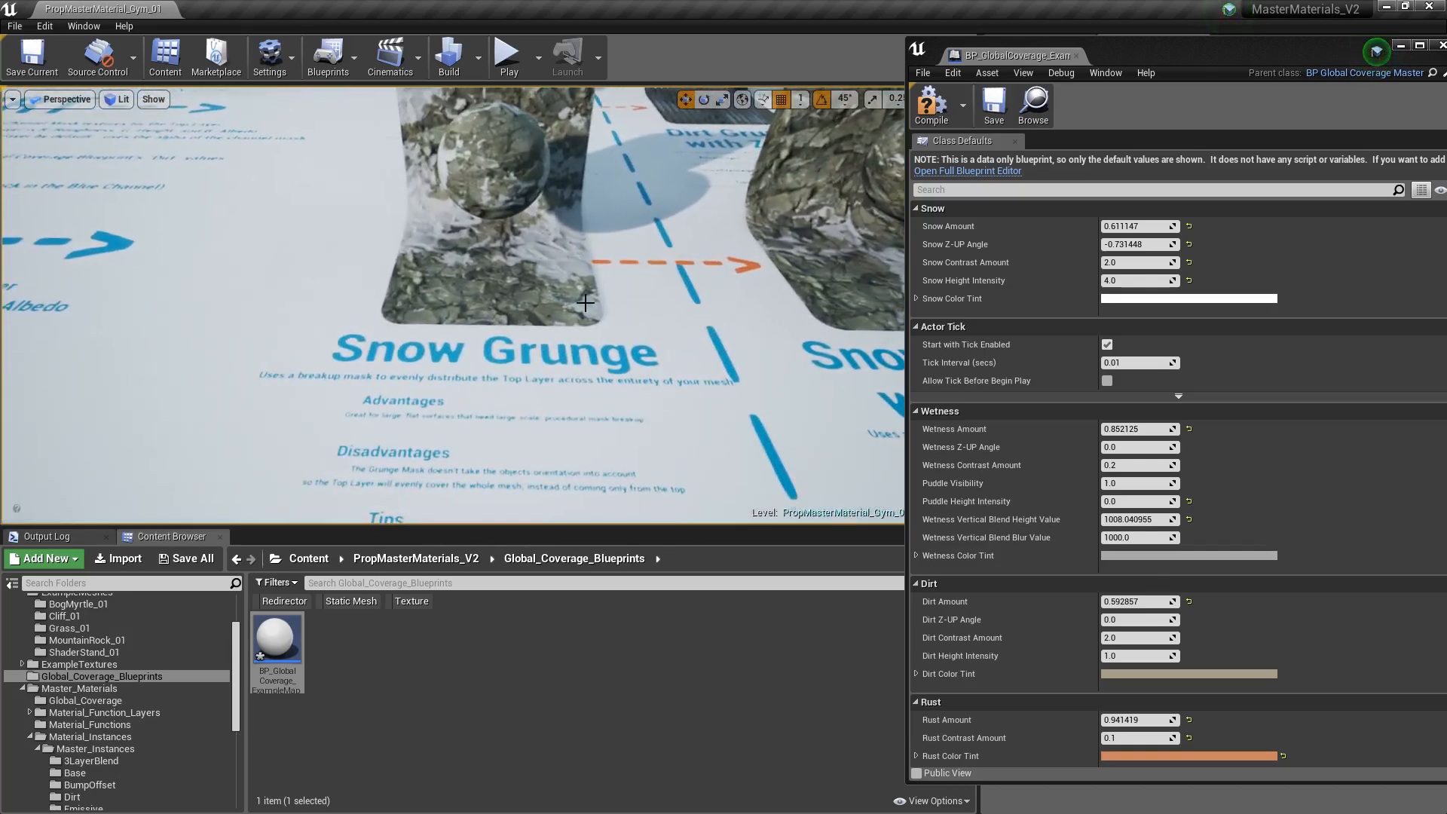
click(554, 271)
key(w)
right_drag(553, 272, 559, 262)
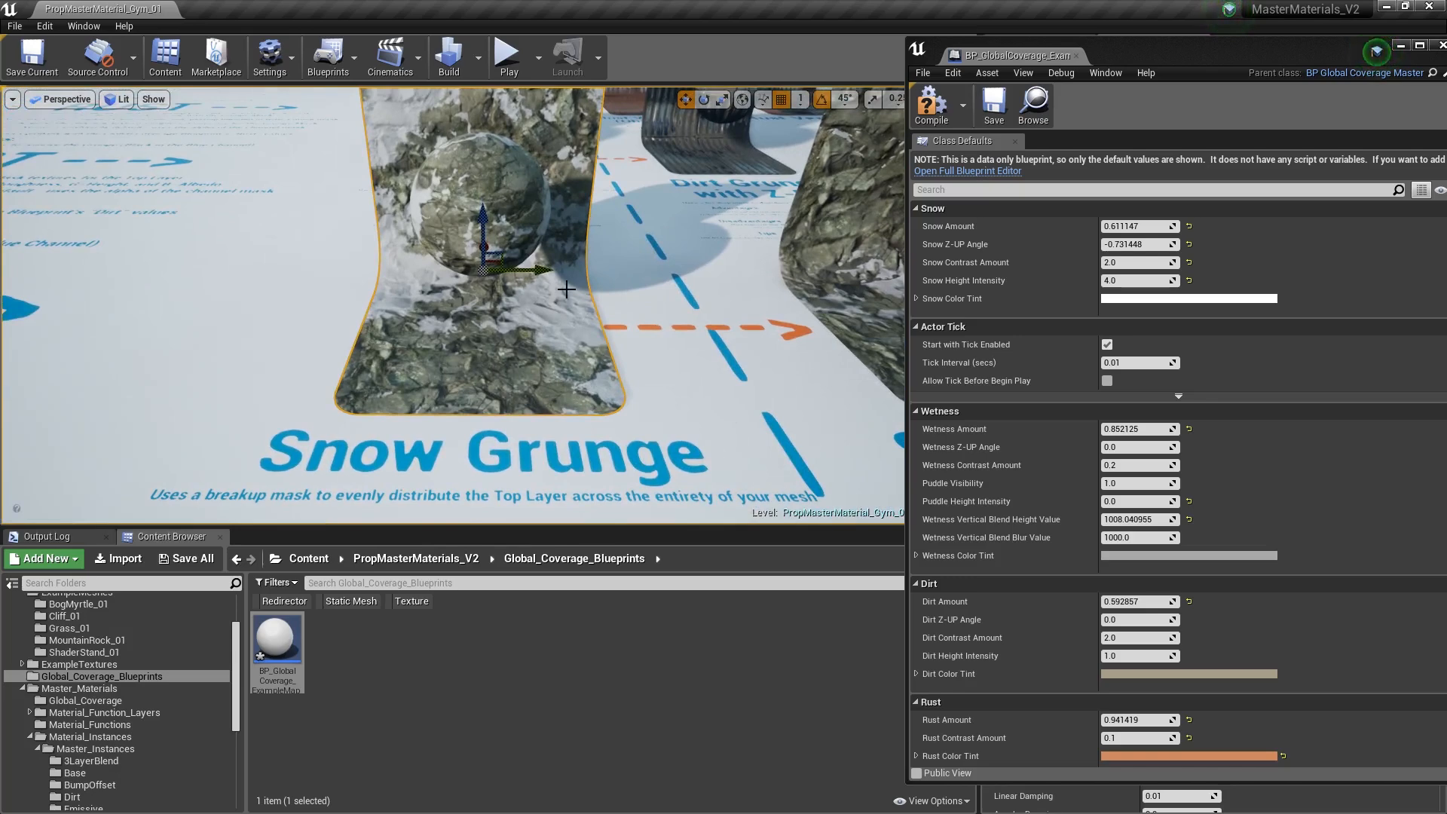
mouse_move(531, 269)
mouse_down()
mouse_move(379, 269)
mouse_move(604, 269)
mouse_move(525, 269)
mouse_up()
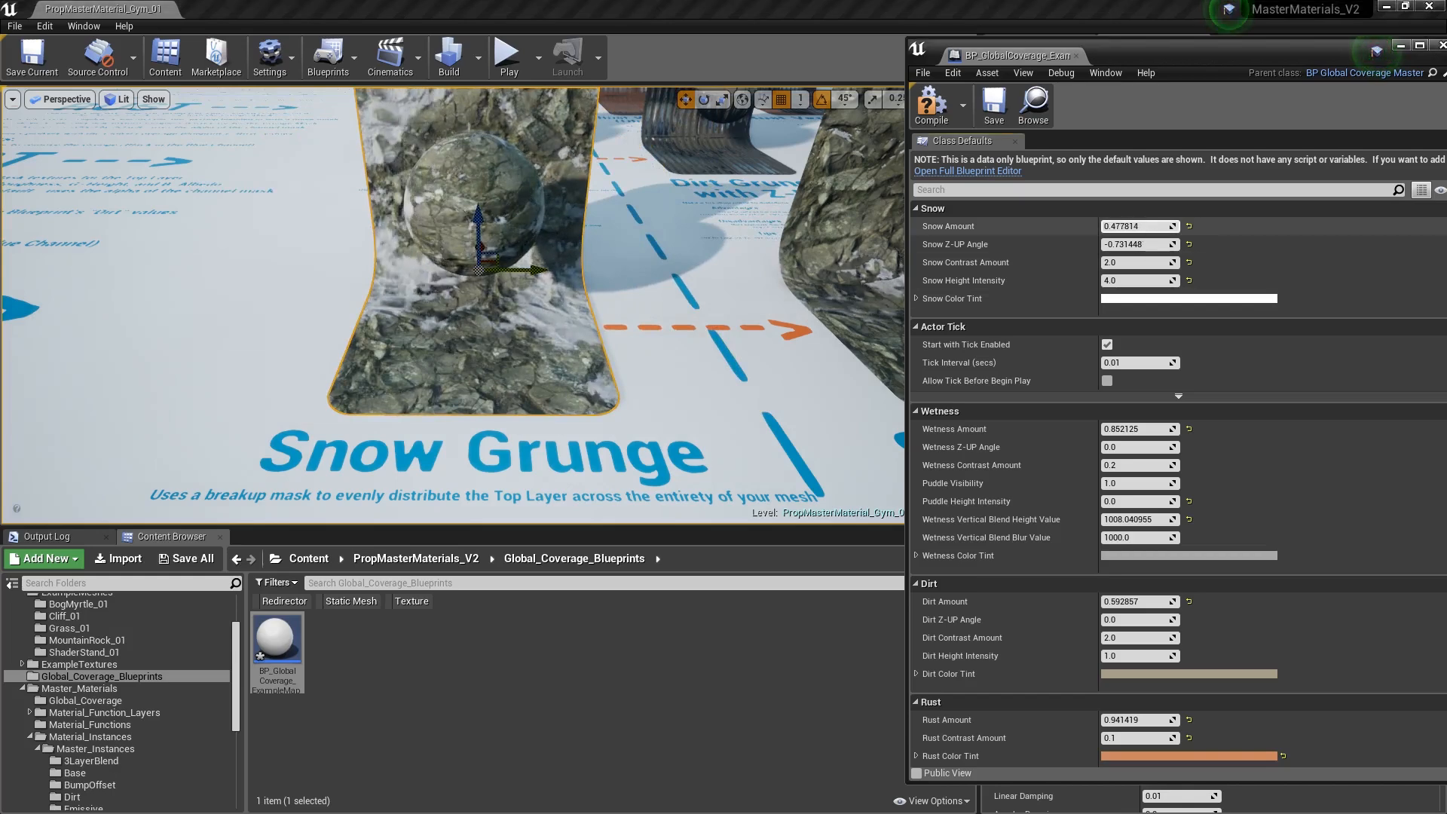
right_drag(723, 278, 718, 324)
key(Escape)
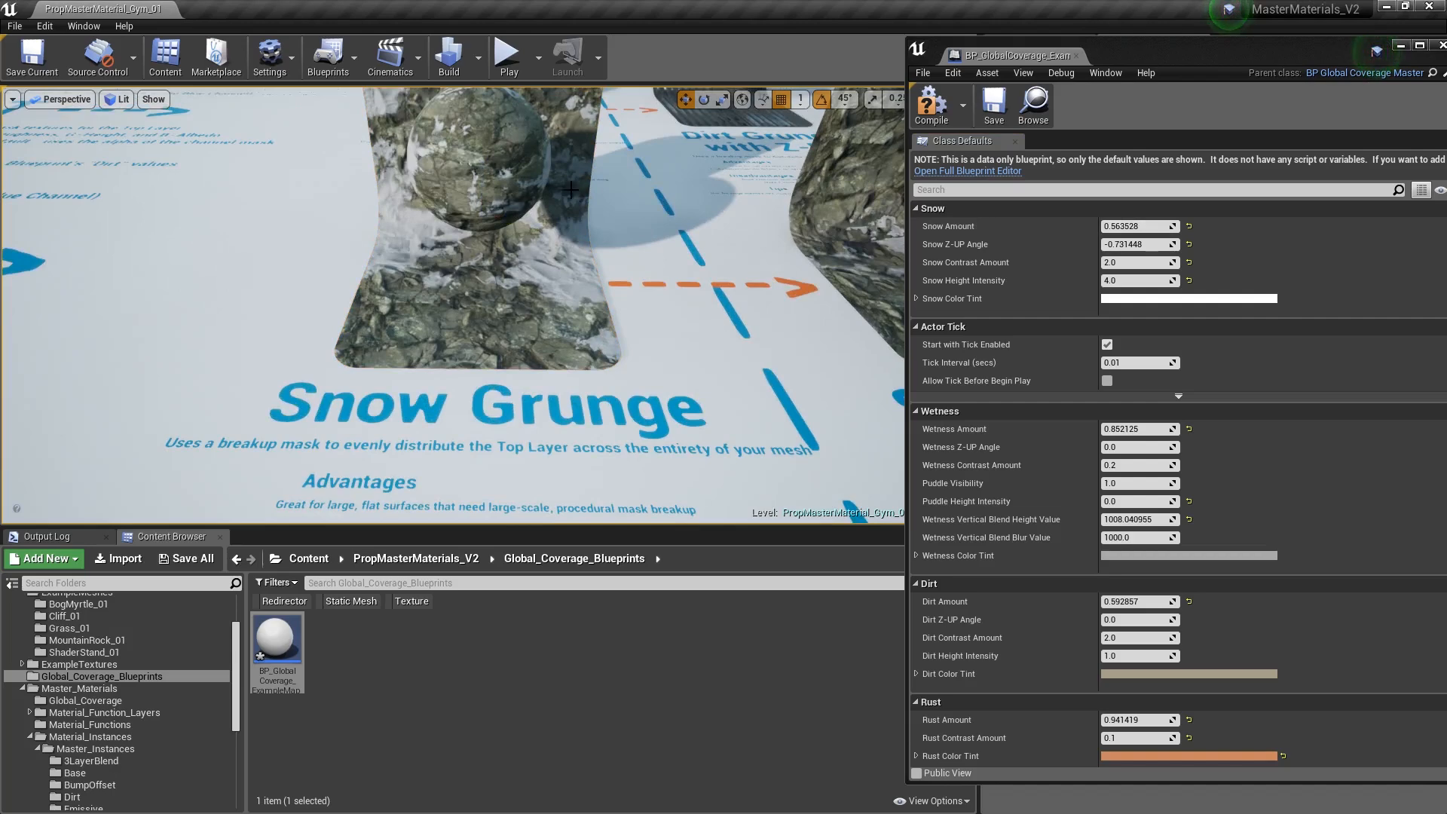
- Set the Snow Amount to 0.70519 and examine the coverage on the Snow Grunge stand
right_drag(531, 246, 561, 217)
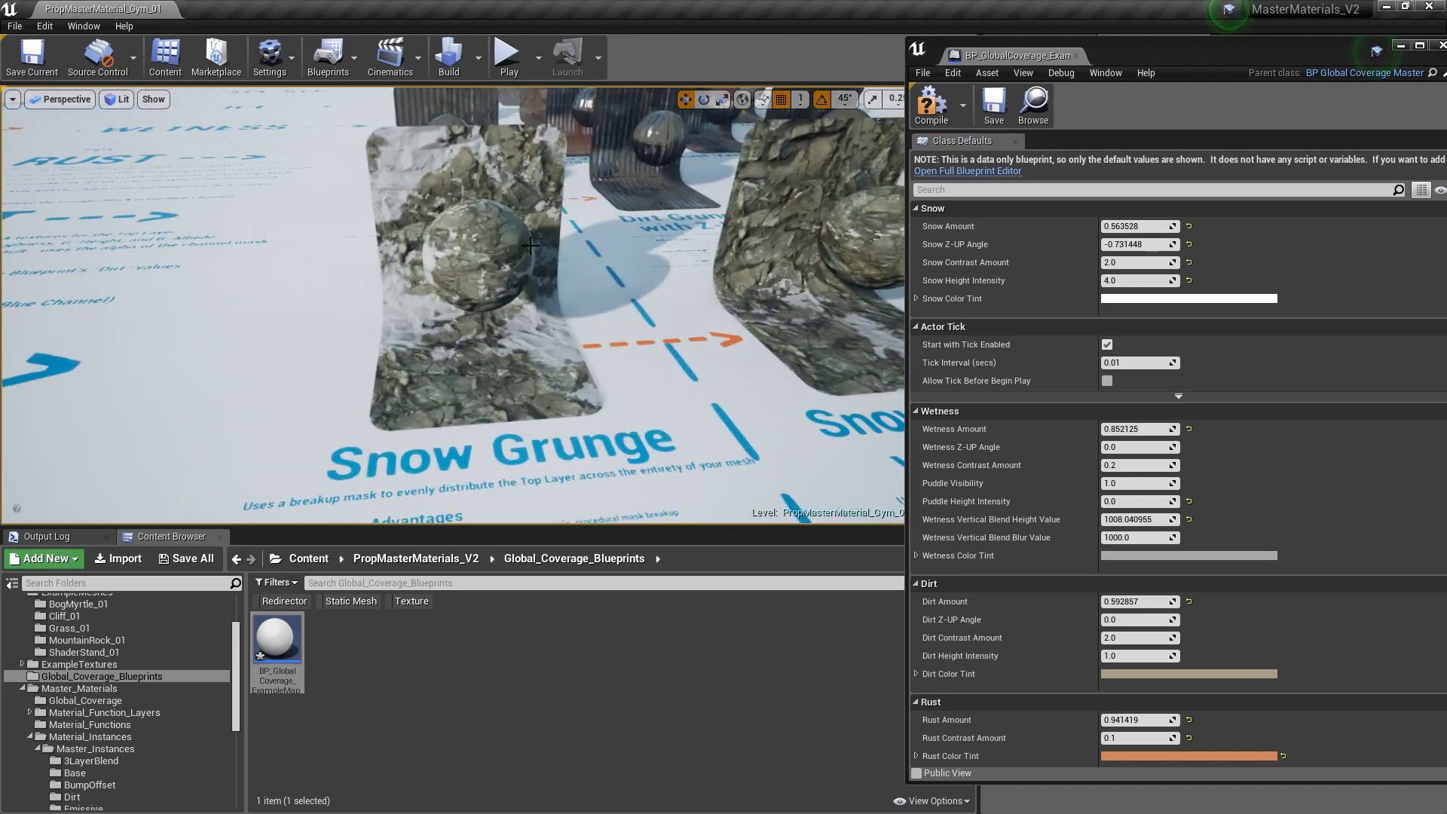
mouse_move(520, 276)
right_down()
mouse_move(566, 282)
mouse_move(529, 279)
right_up()
drag(1124, 227, 1146, 227)
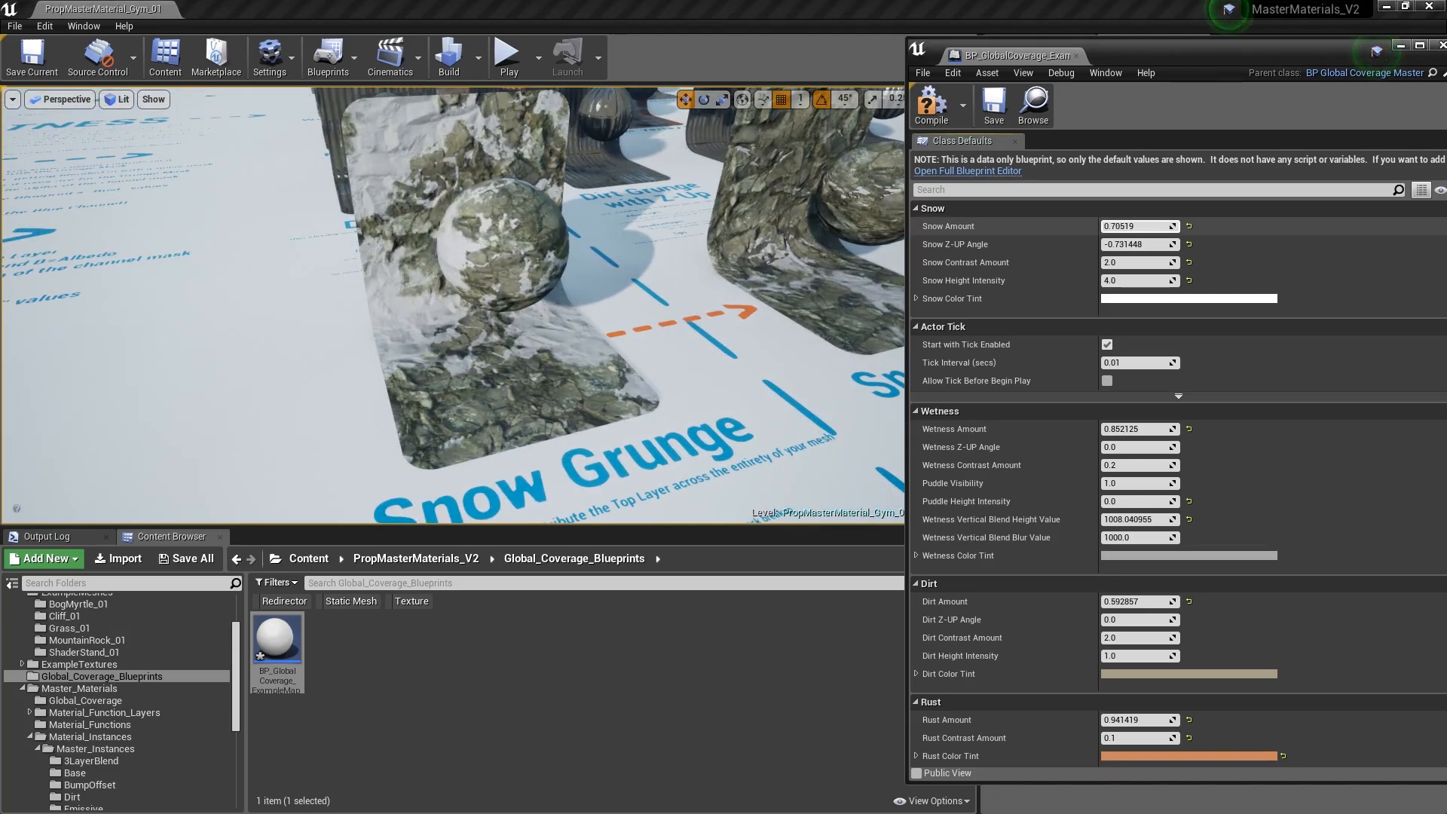
right_drag(519, 396, 495, 383)
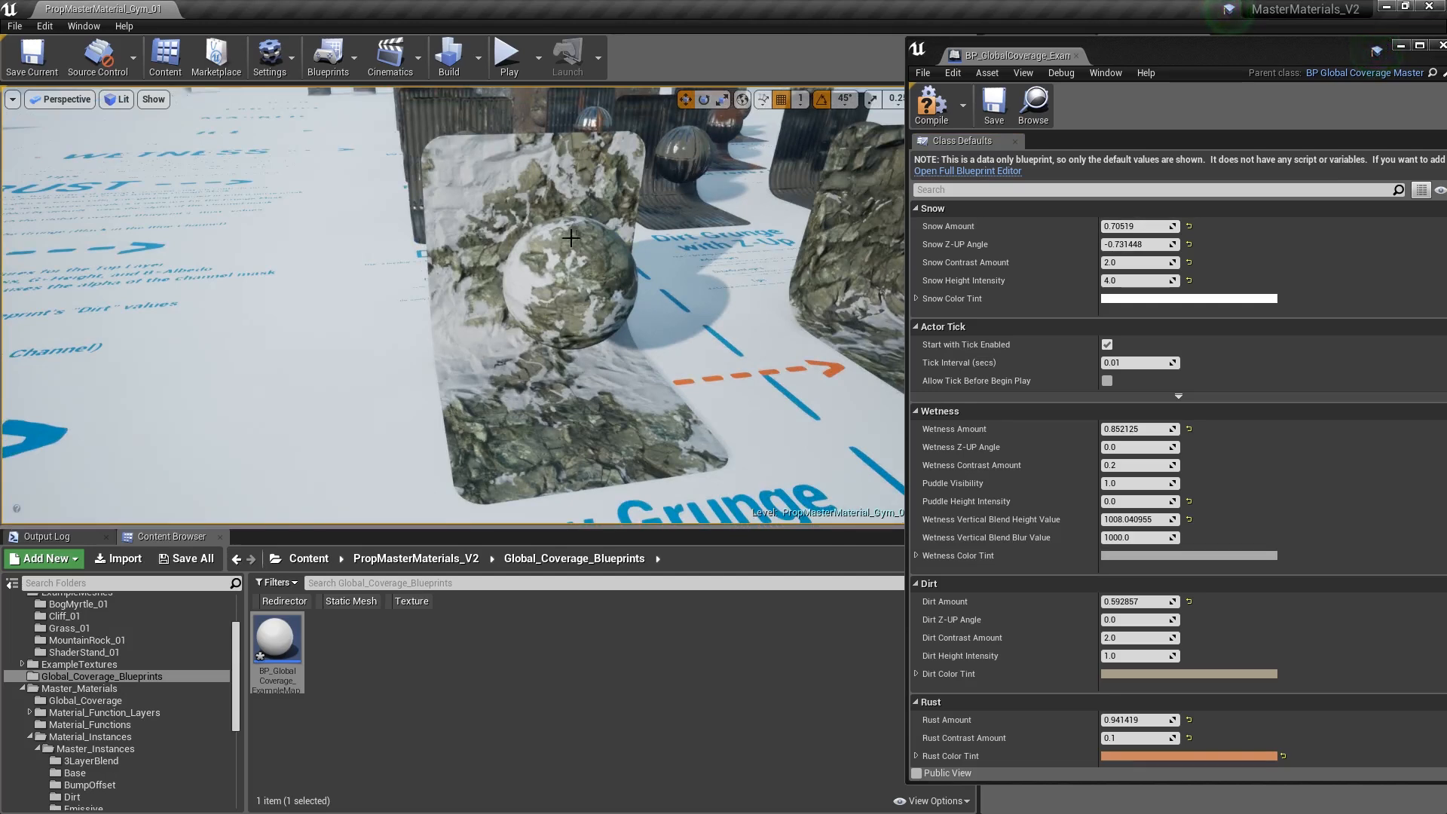
right_drag(654, 364, 645, 396)
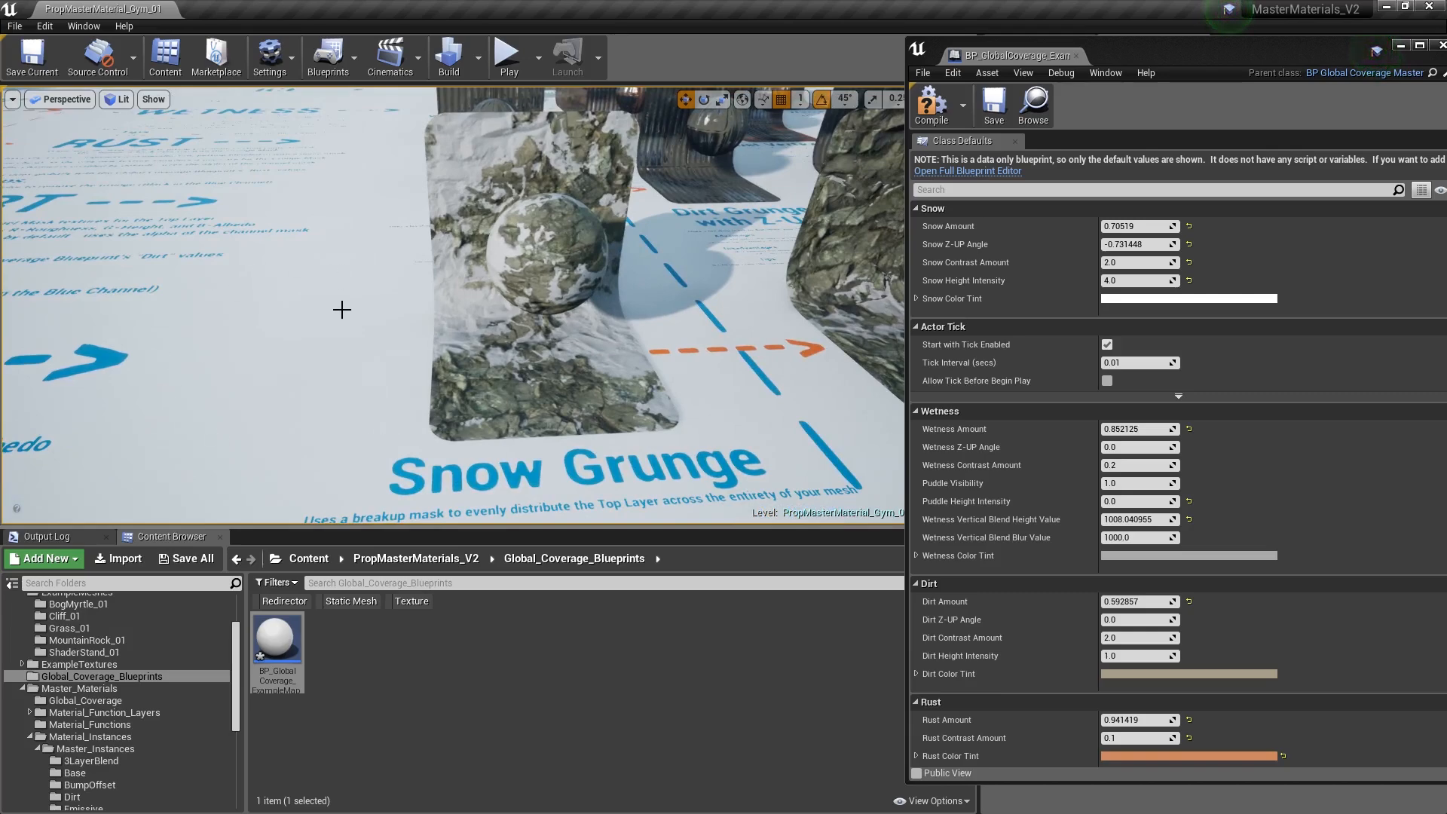
- Select and focus the Snow Grunge stand, and minimize the blueprint window to reveal the stand's details
right_drag(465, 239, 511, 258)
click(511, 258)
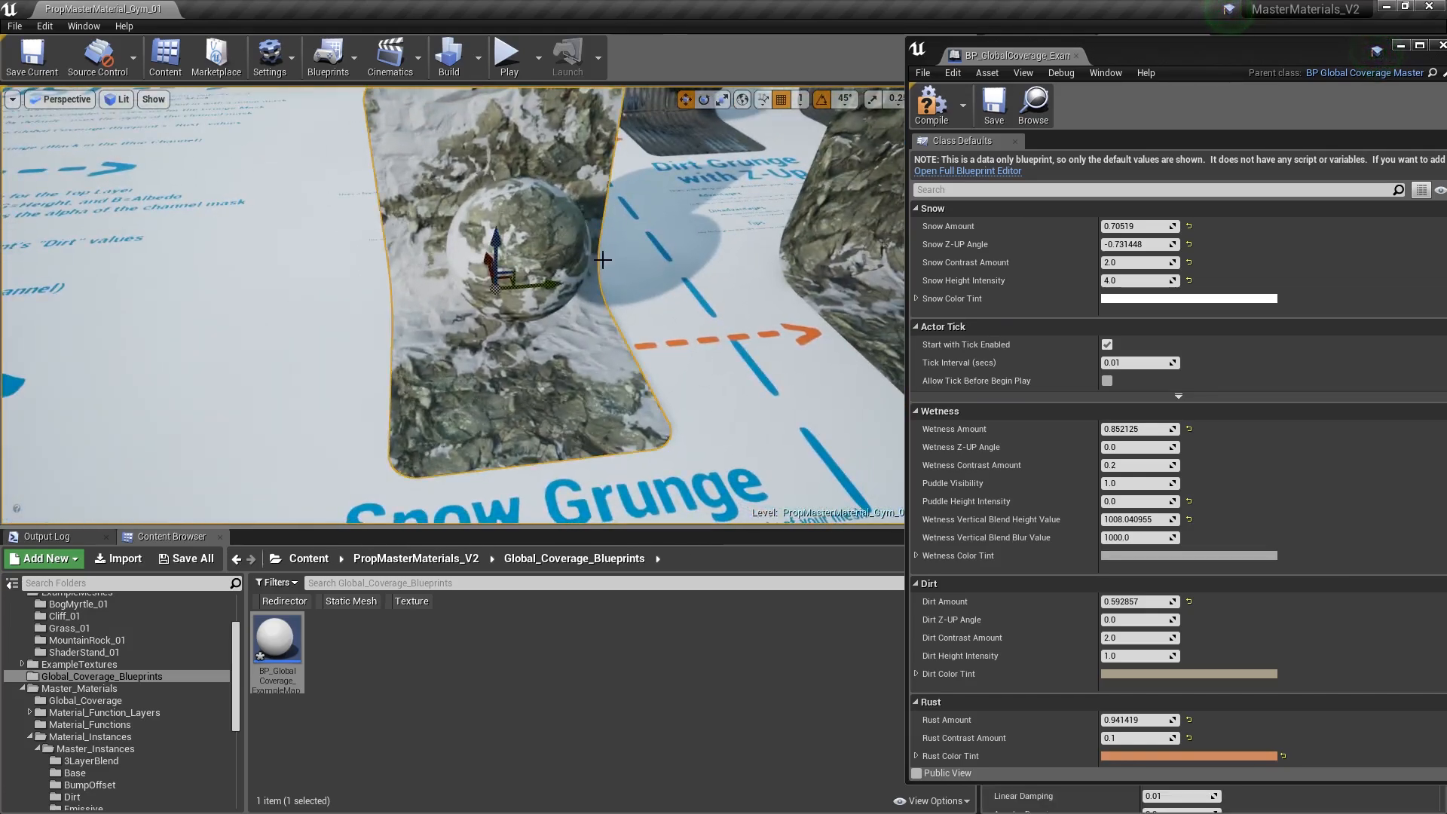
key(f)
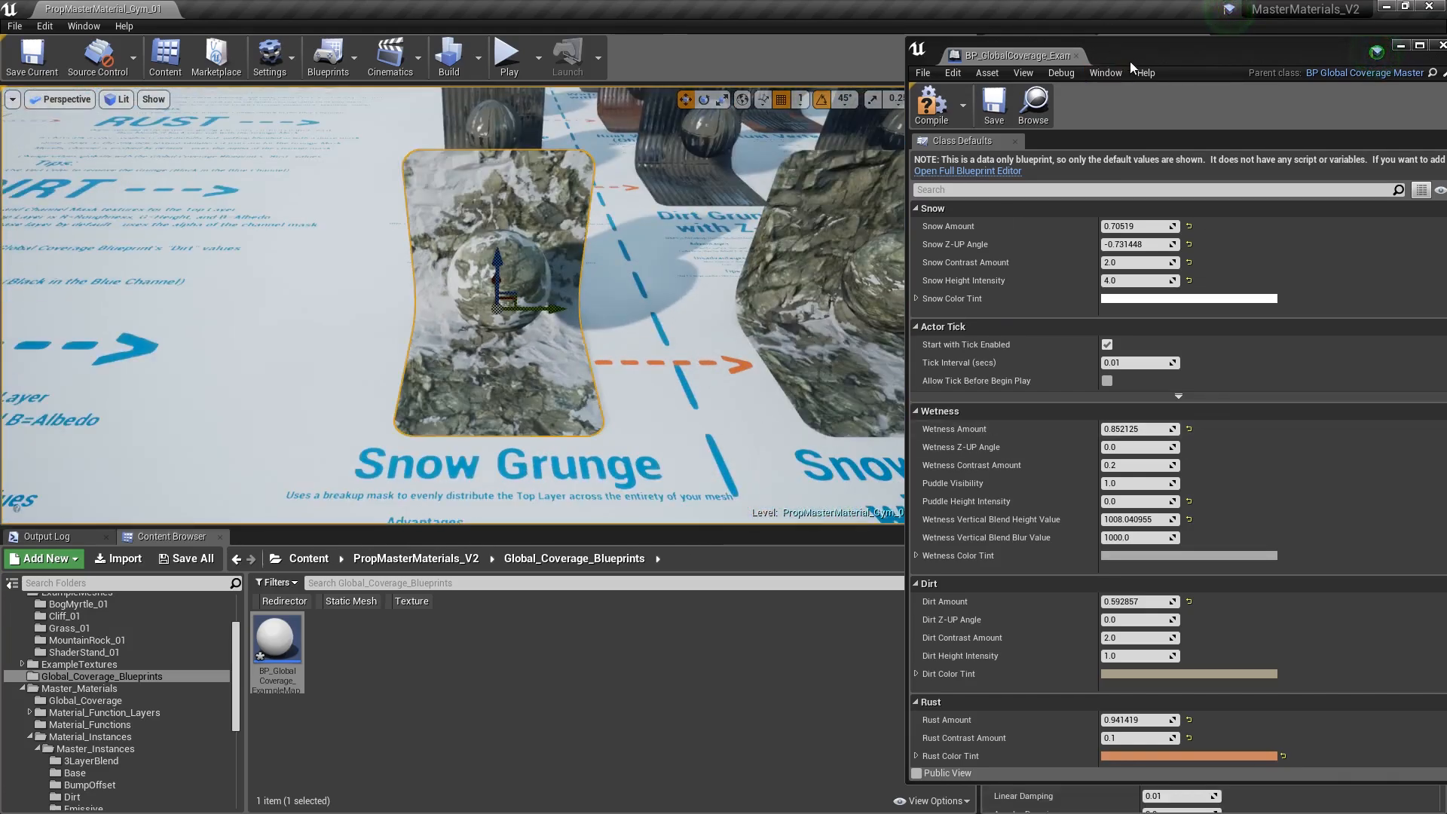
click(1401, 46)
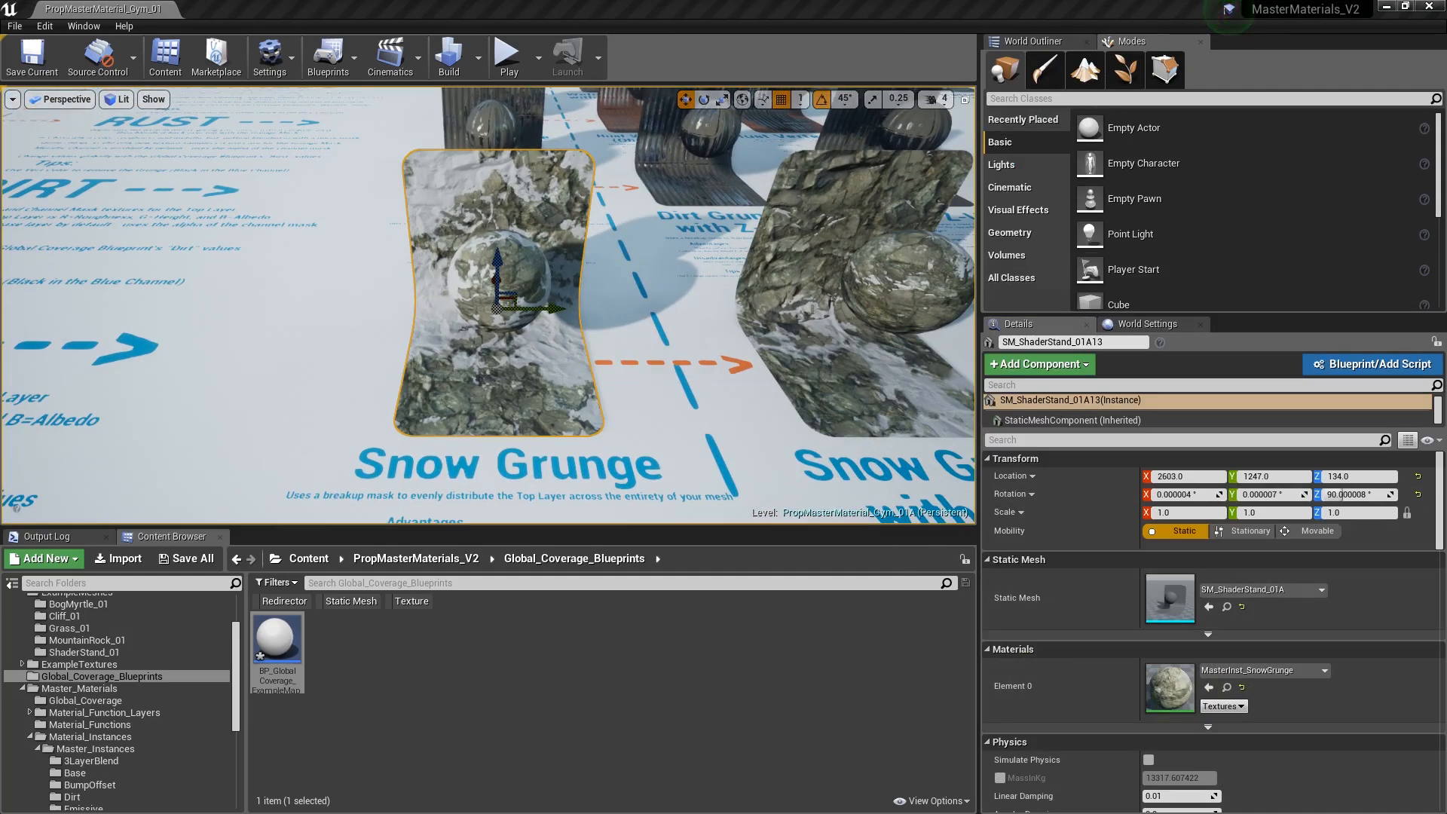
- Open the stand's MasterInst_SnowGrunge material instance and review its Grunge Mask and static switch parameters
drag(1445, 102, 1049, 39)
scroll(1136, 429, down, 2)
drag(1205, 272, 1206, 414)
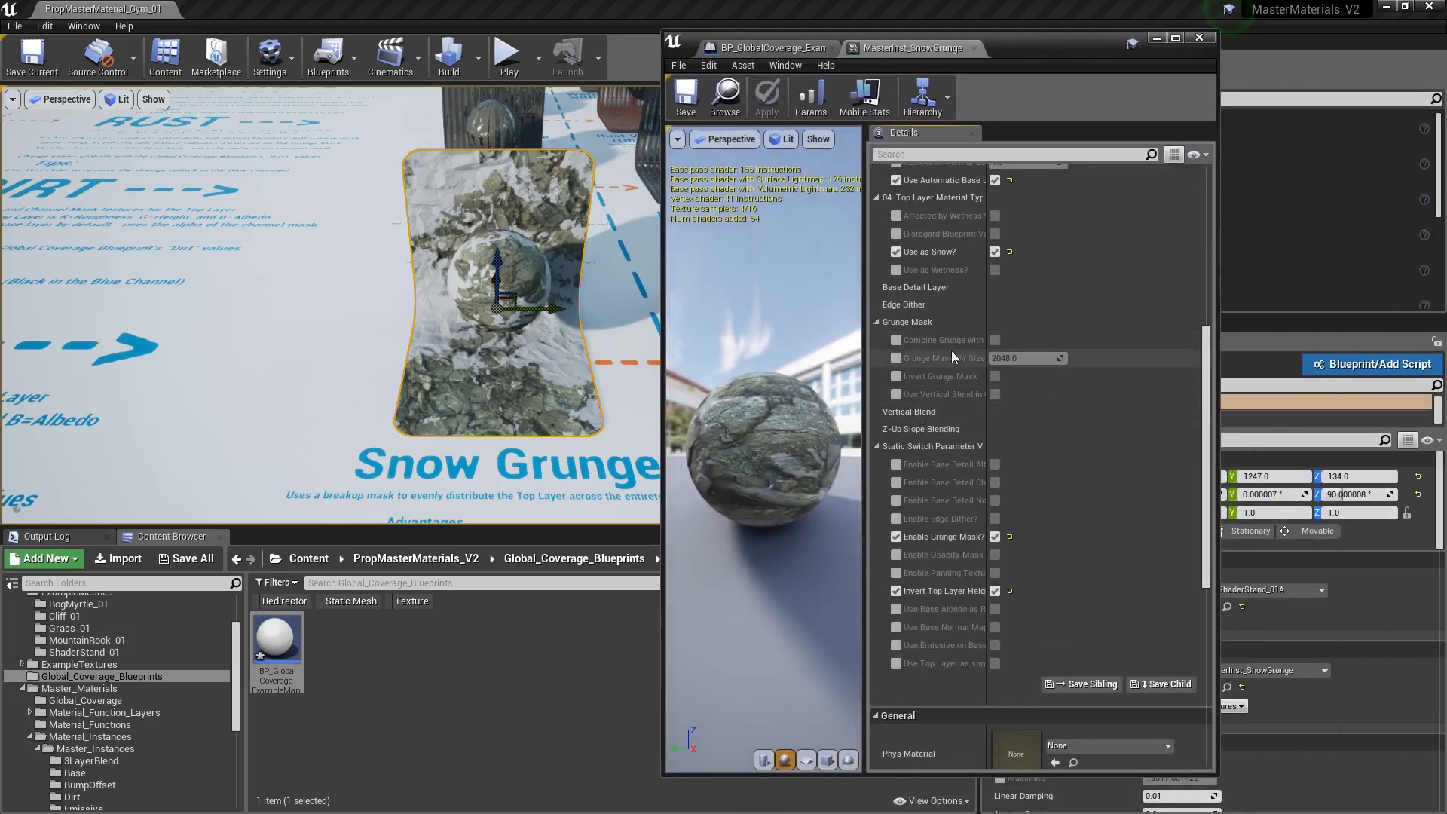
drag(986, 365, 1063, 367)
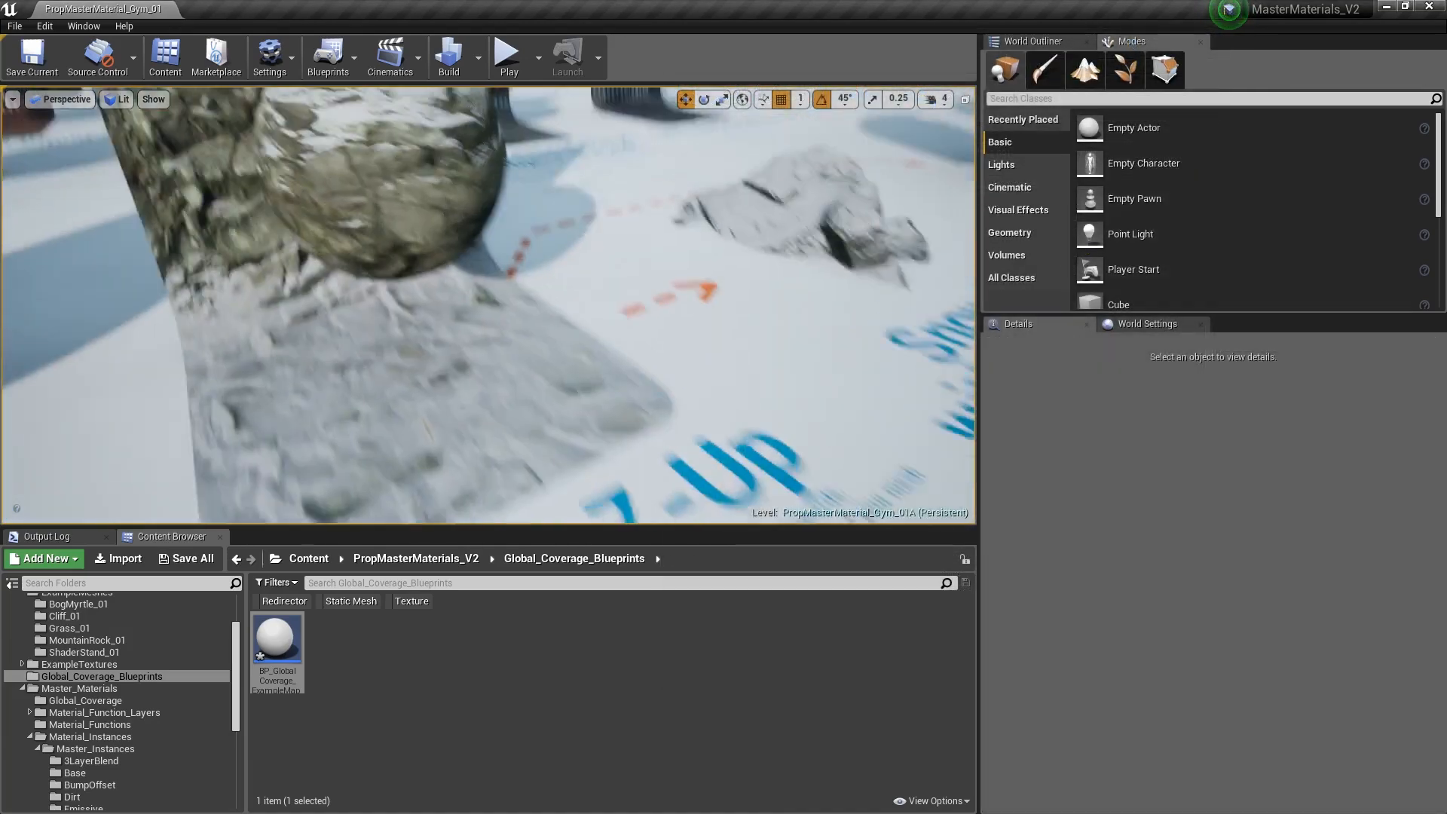
- View the Snow Z-Up sample from several sides, then select and focus its stand
key(s)
mouse_move(475, 272)
right_down()
mouse_move(462, 267)
mouse_move(474, 273)
right_up()
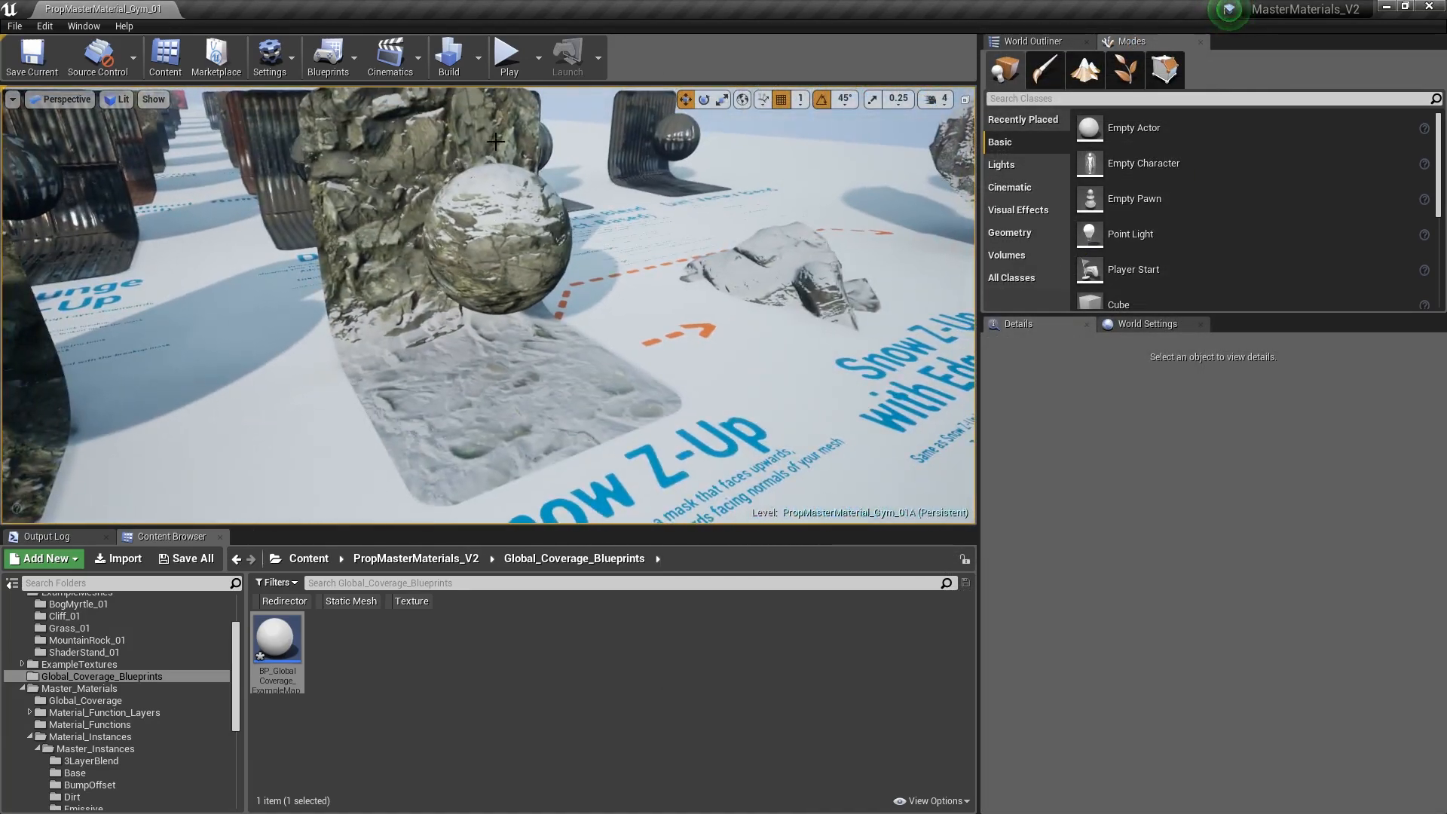
key(s)
right_drag(550, 255, 492, 276)
key(w)
click(492, 276)
key(f)
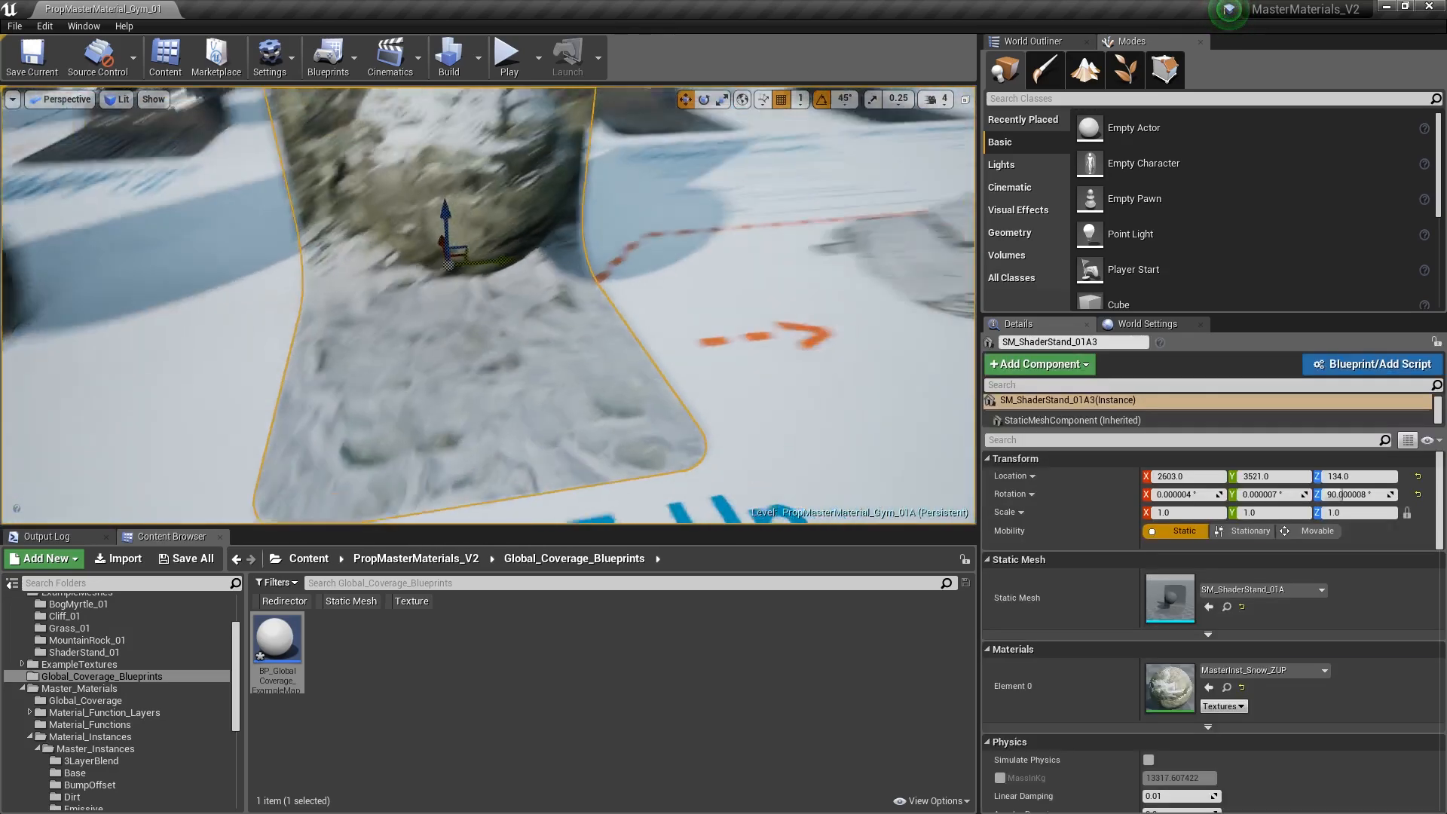
- Bring the Global Coverage blueprint back beside the level and set the Snow Amount to 0.66867, viewing the Snow Z-Up sphere up close
drag(1446, 50, 1090, 51)
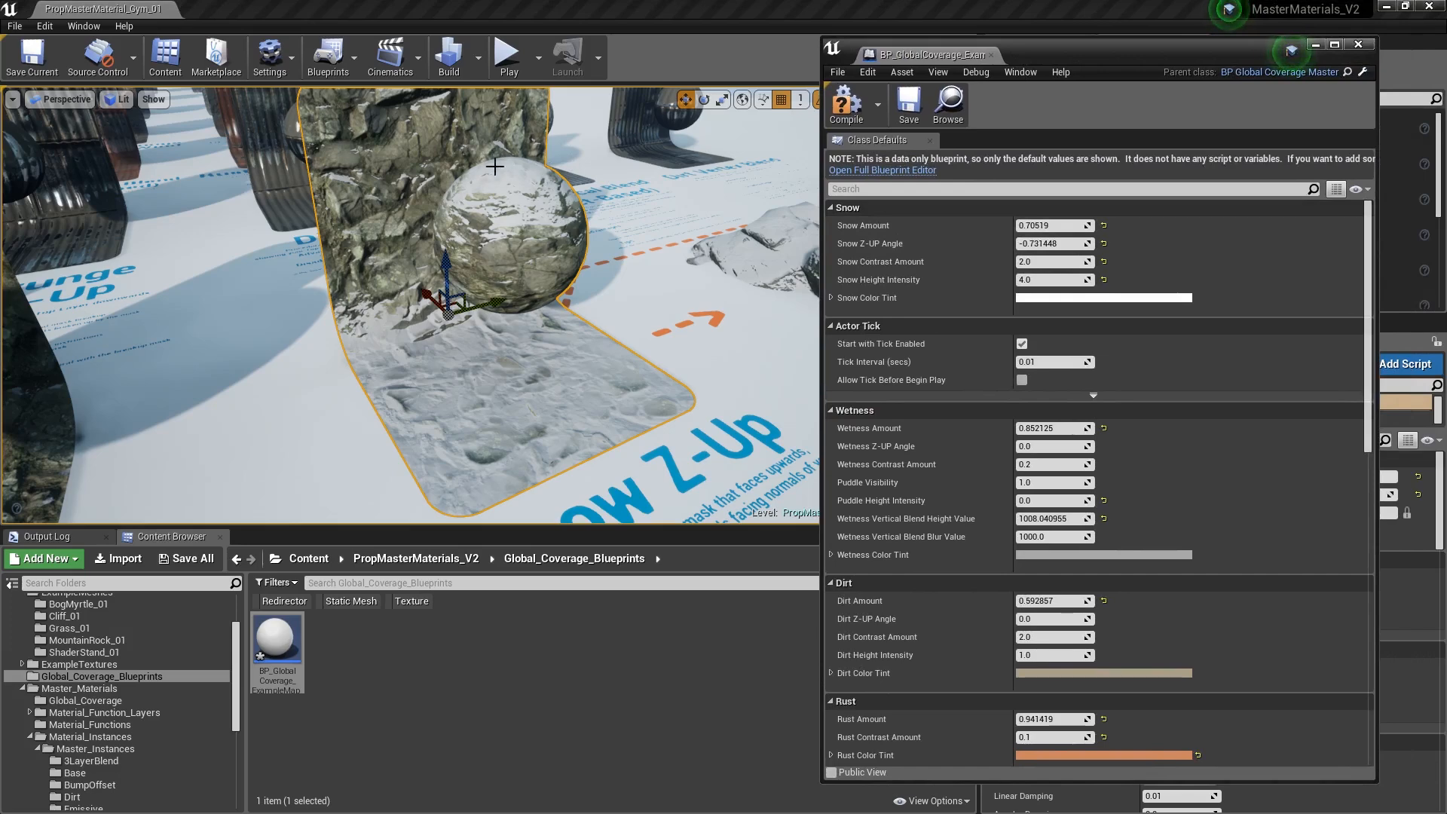
key(w)
mouse_move(460, 207)
right_down()
mouse_move(457, 175)
mouse_move(460, 207)
right_up()
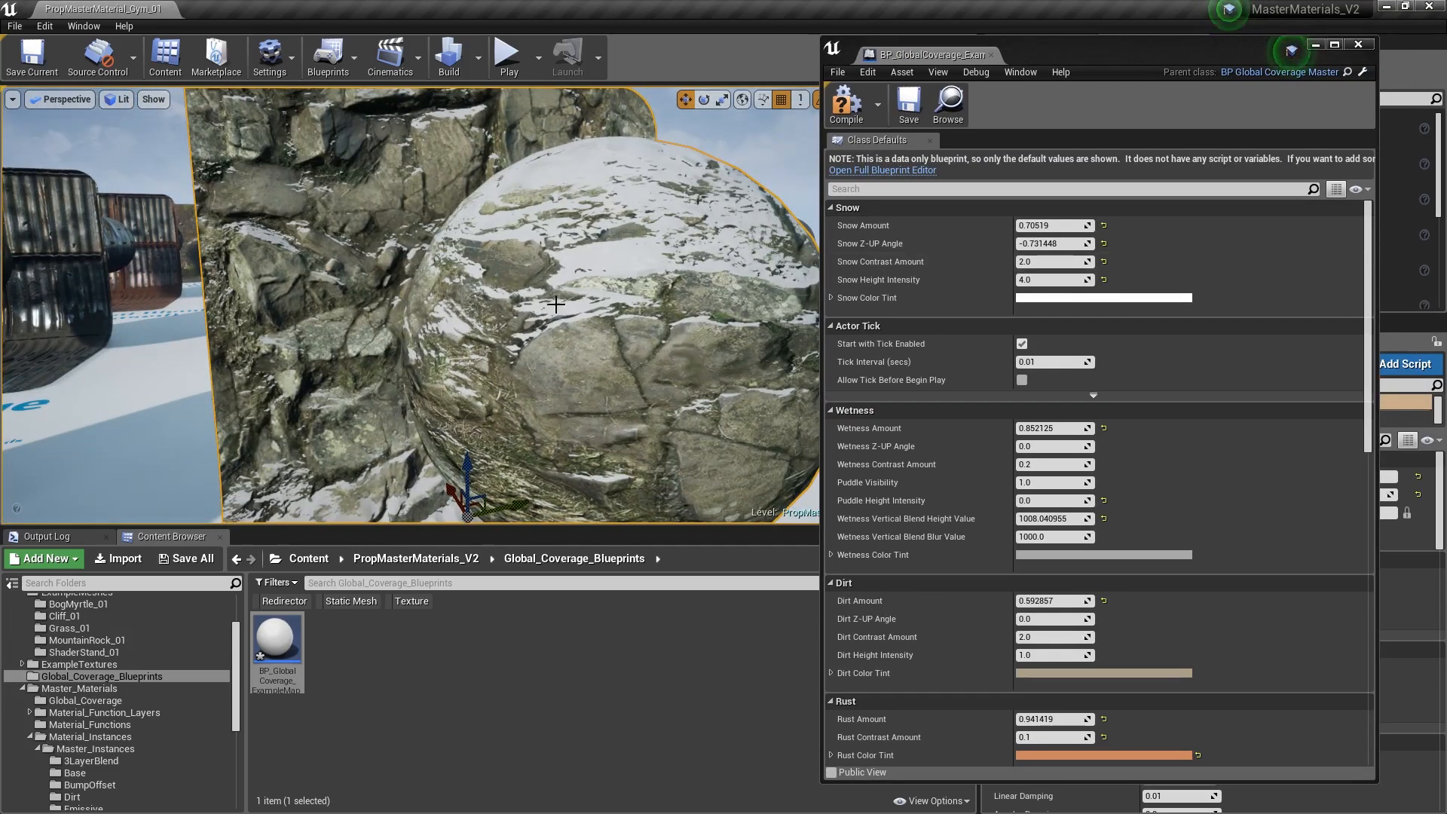
drag(1053, 225, 1111, 225)
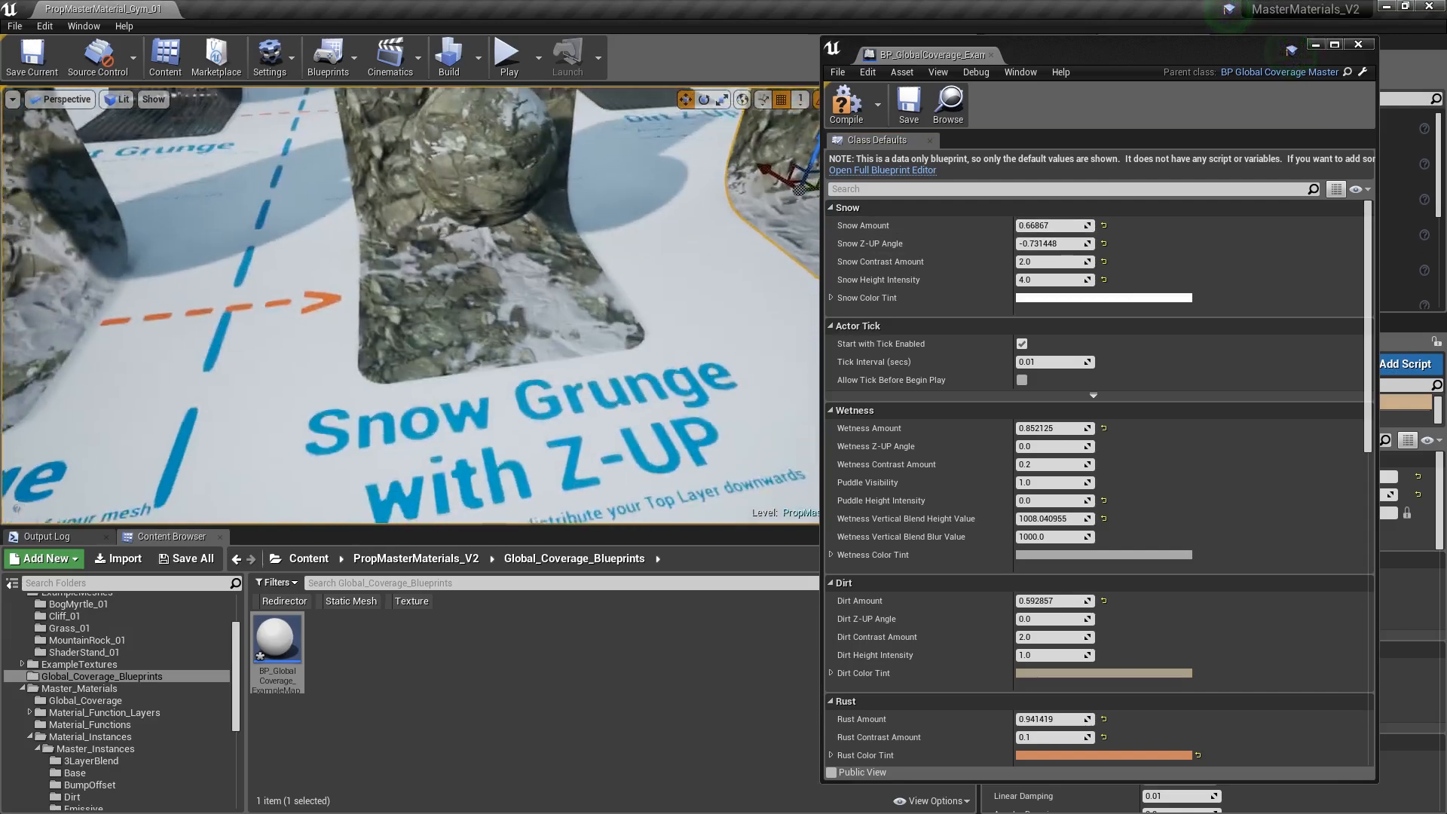
- Examine the snow breakup on the Snow Grunge with Z-UP sample and compare it with the neighbouring Snow Grunge and Snow Z-Up stands
right_drag(467, 365, 475, 342)
key(Escape)
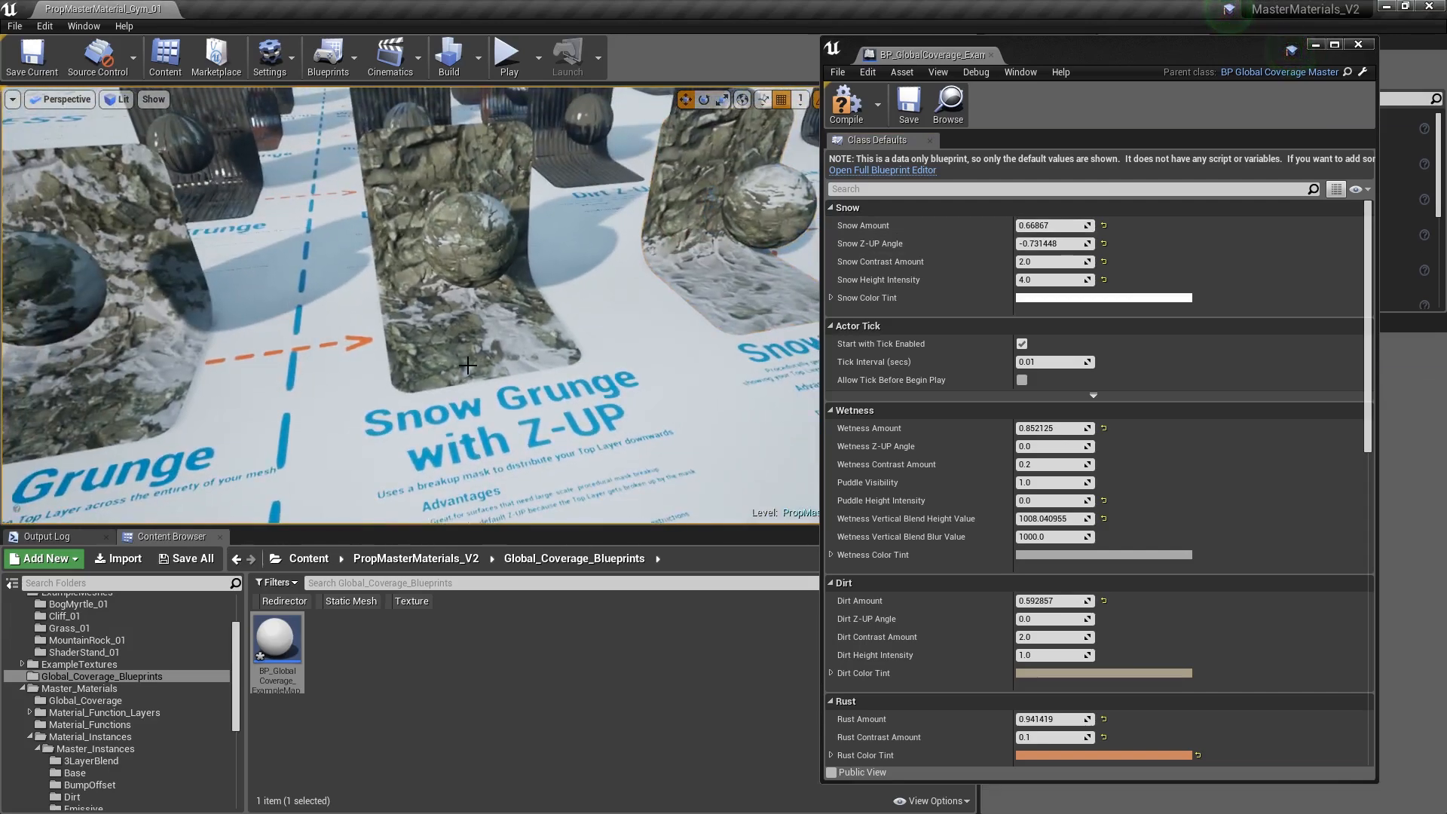
right_drag(592, 380, 536, 379)
click(480, 338)
right_drag(481, 338, 579, 187)
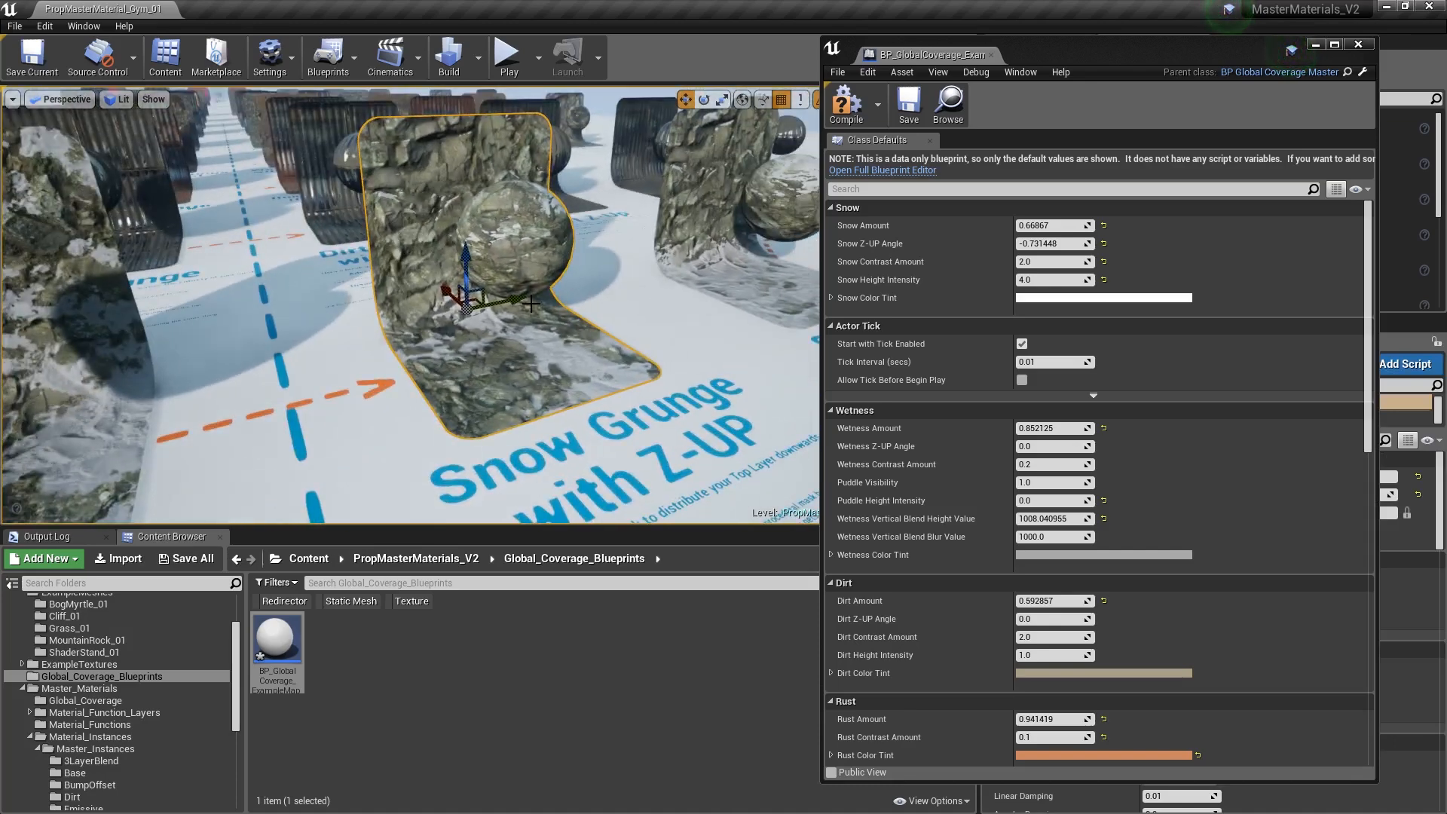
right_drag(549, 296, 517, 309)
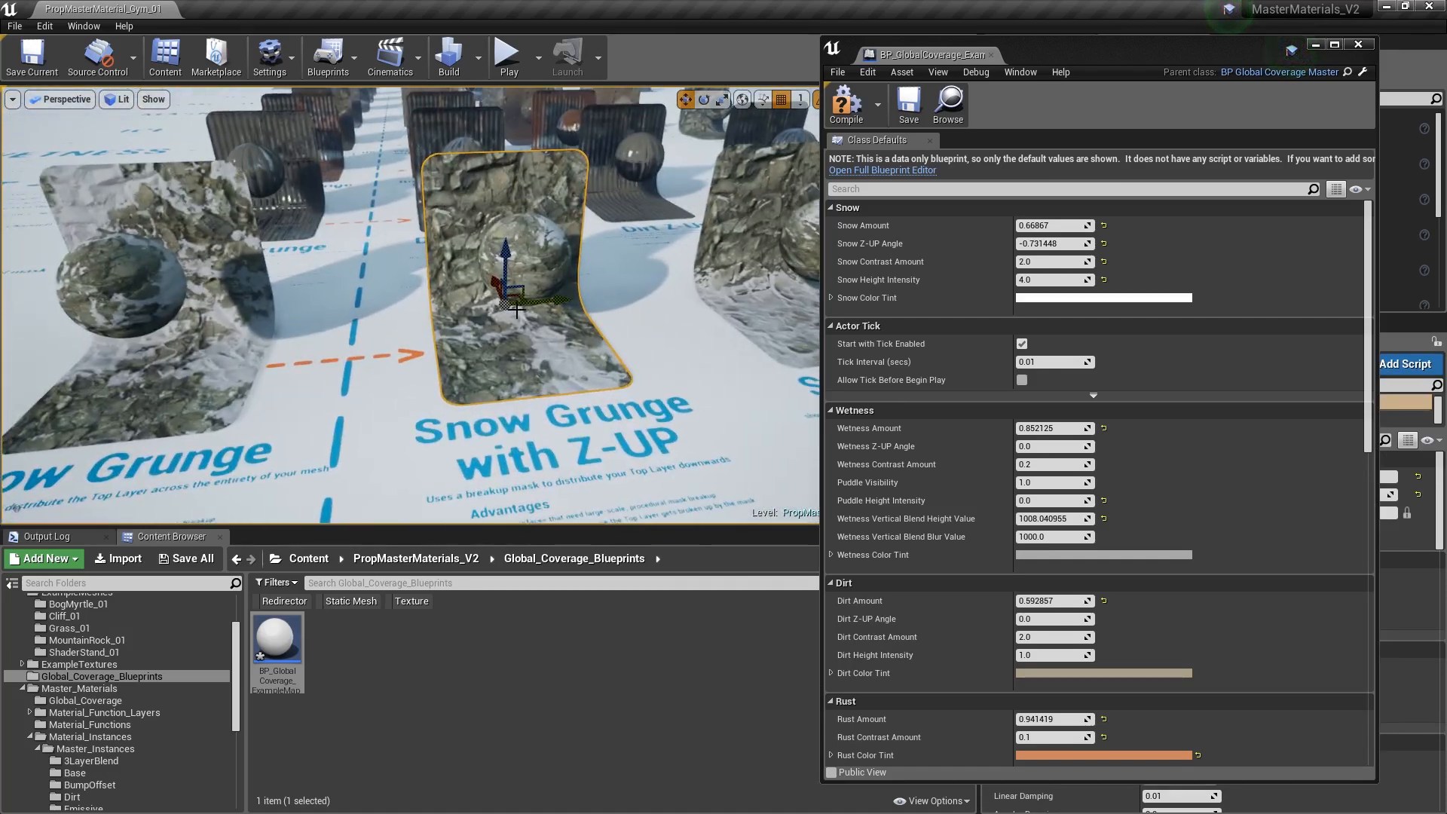
key(Escape)
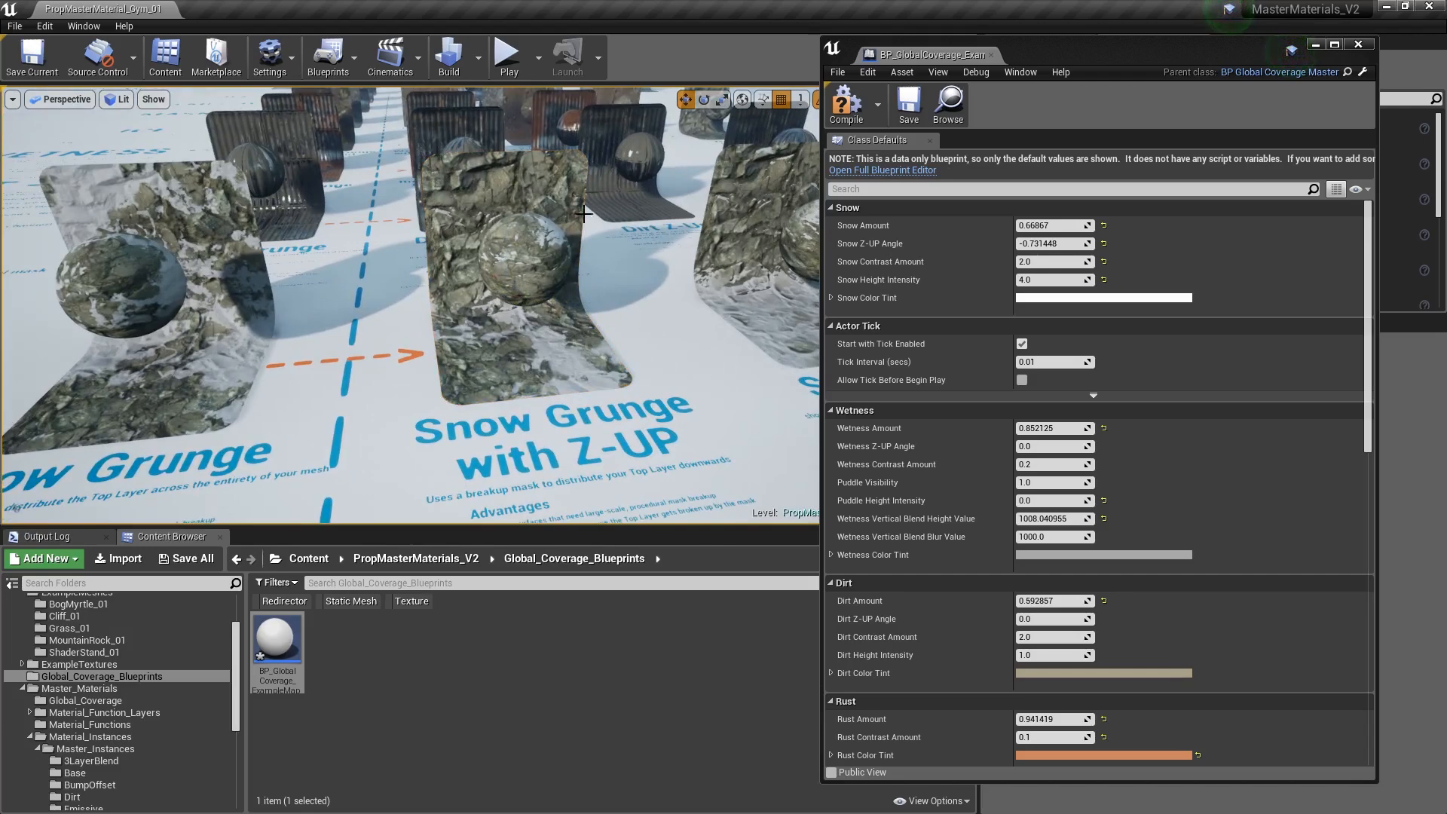
right_drag(670, 326, 559, 326)
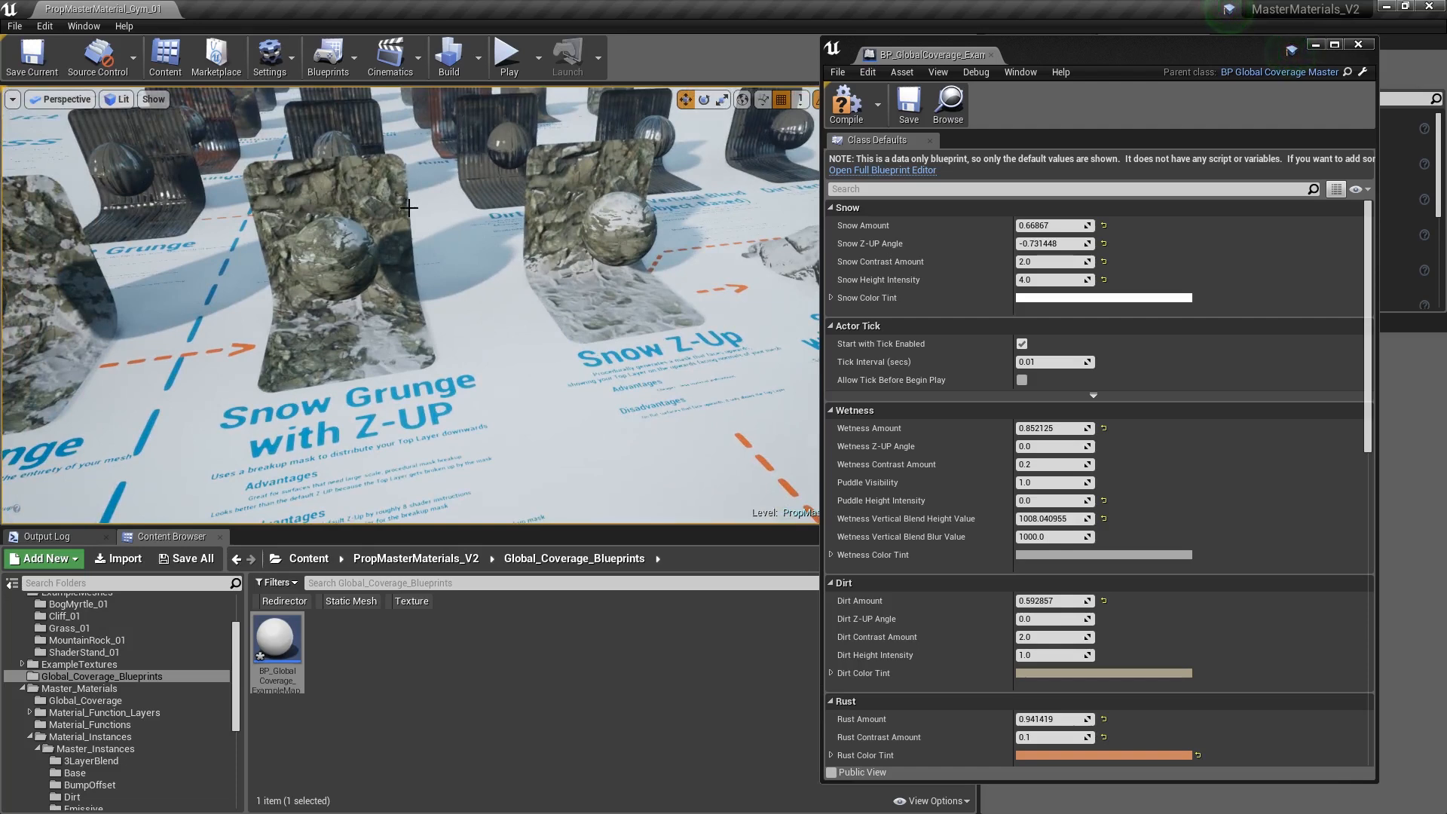
right_drag(355, 365, 324, 365)
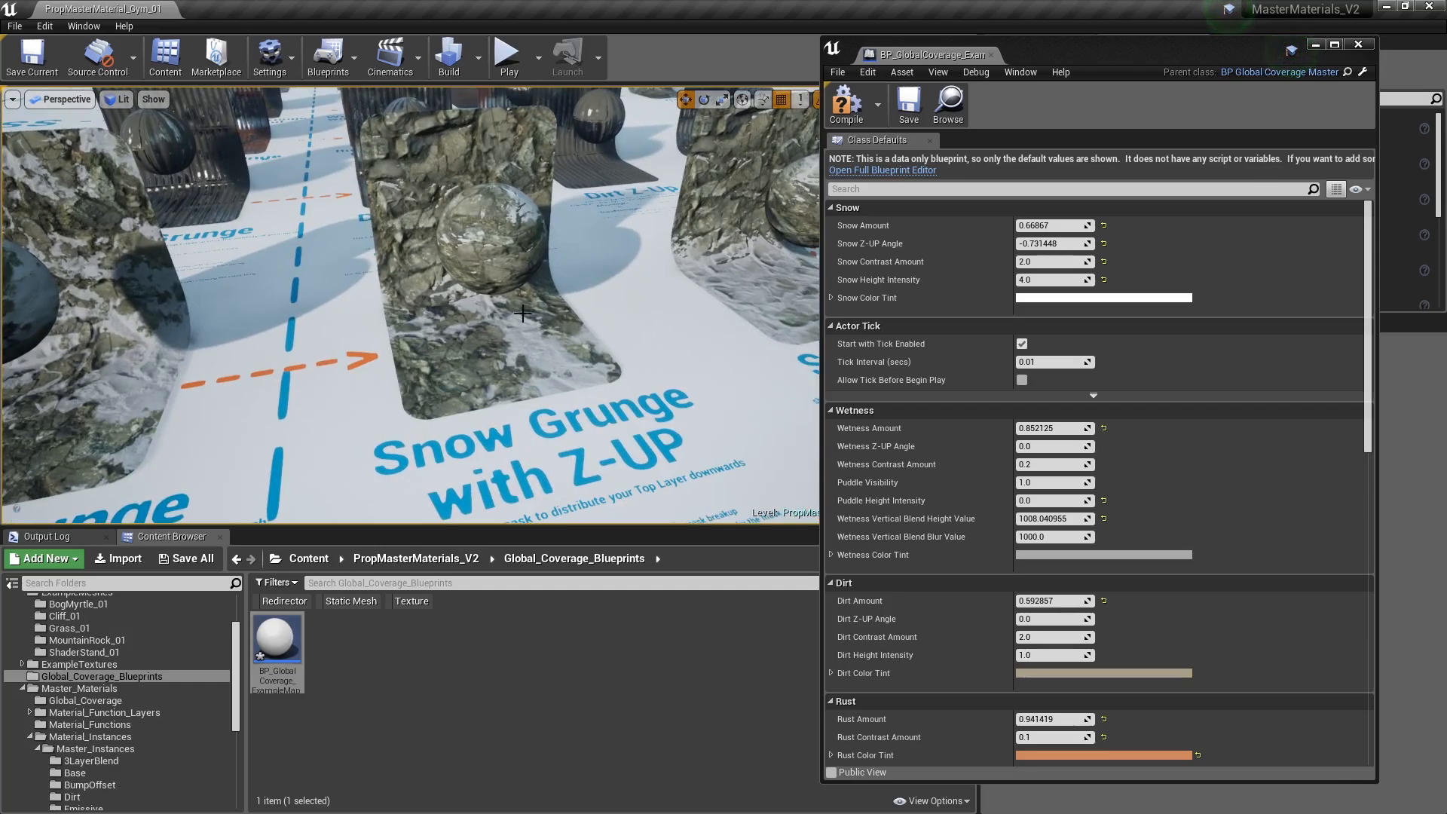
- Try scaling the Snow Grunge with Z-UP stand in the level, then undo the scaling
click(482, 301)
drag(464, 285, 550, 258)
right_drag(482, 301, 527, 321)
right_drag(416, 345, 403, 332)
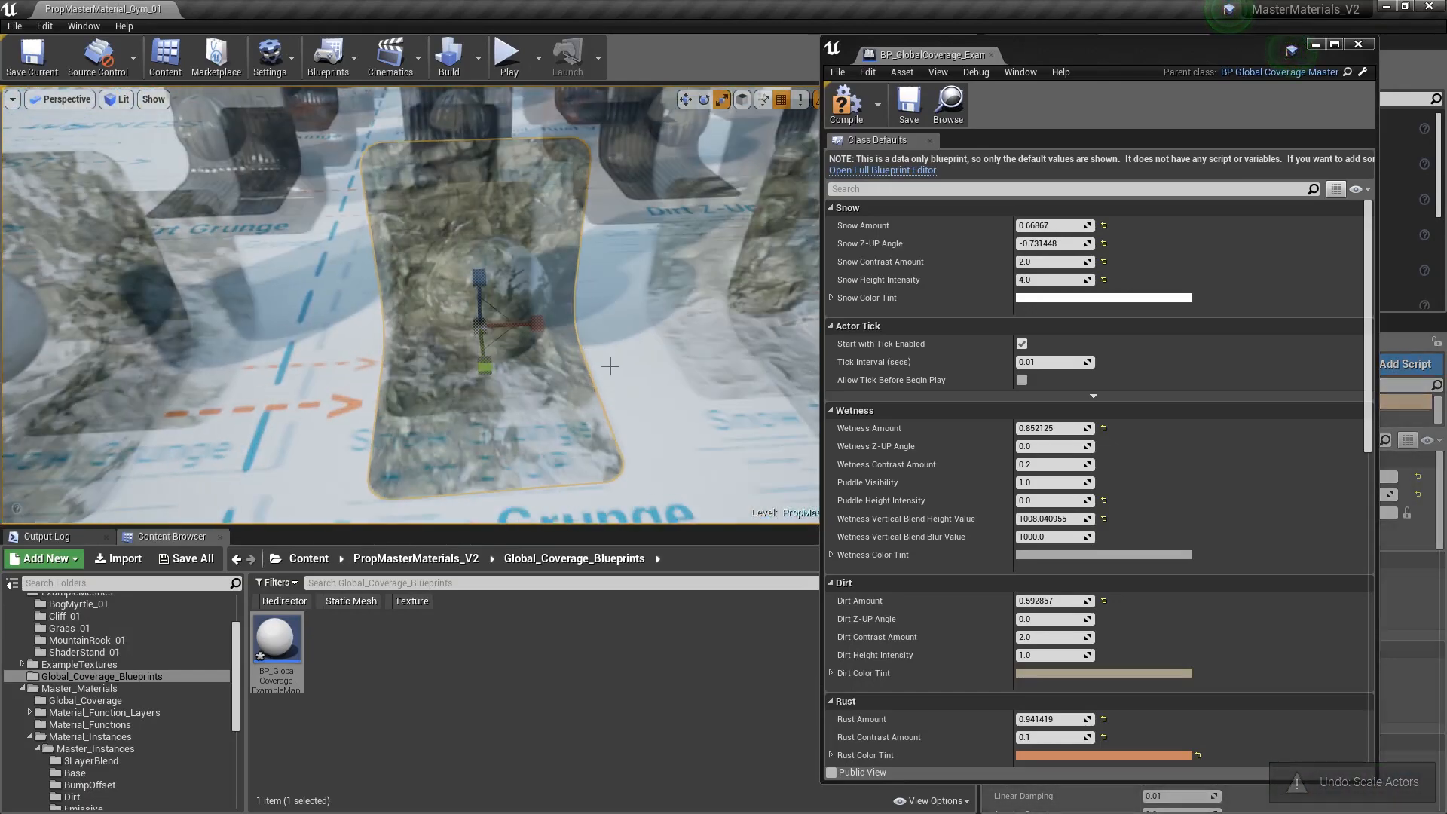
- Select the Snow Z-Up stand, open its MasterInst_Snow_ZUP material instance and review the Z-Up Slope Blending and static switch parameters
click(656, 358)
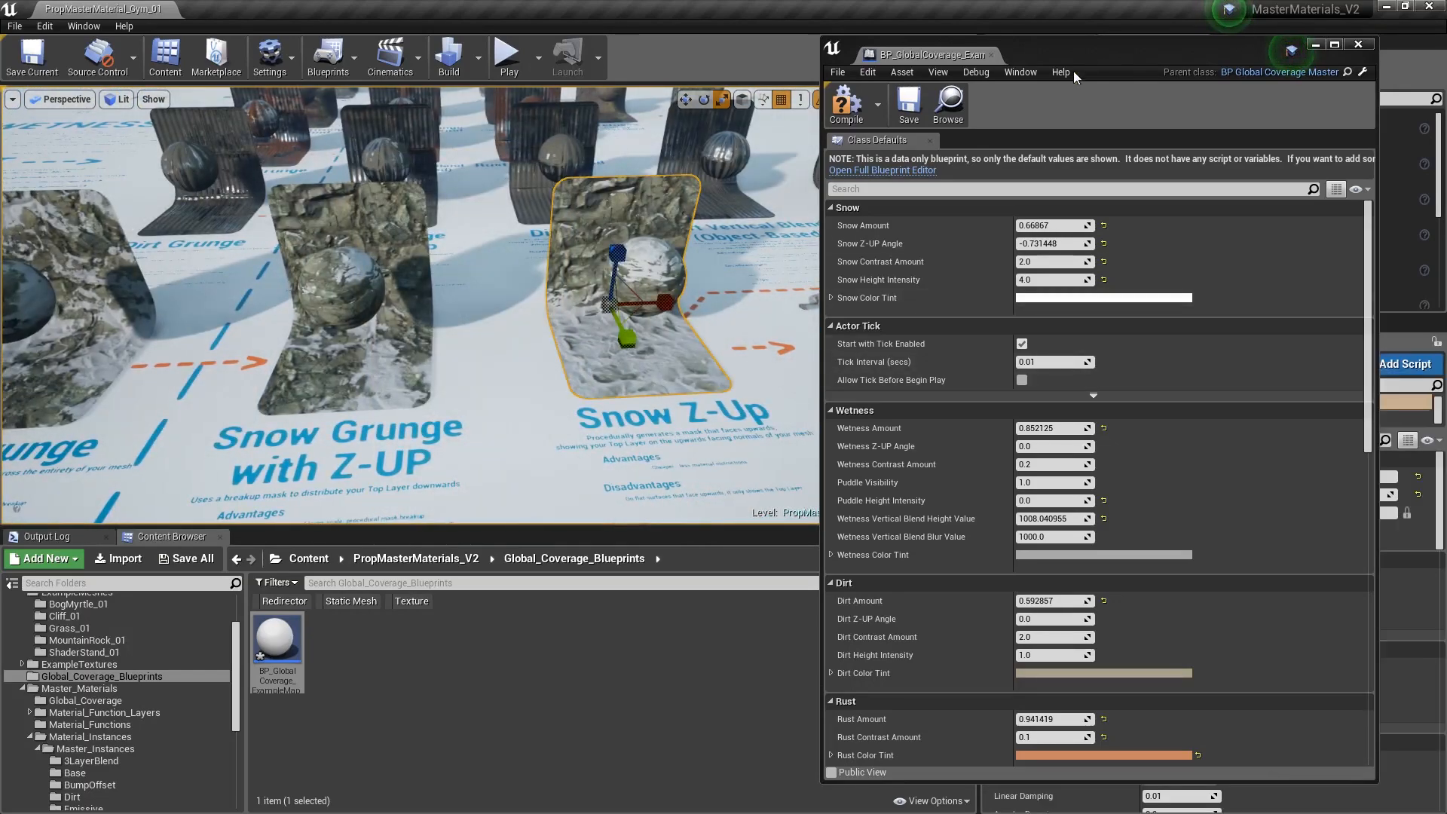
drag(1078, 56, 933, 54)
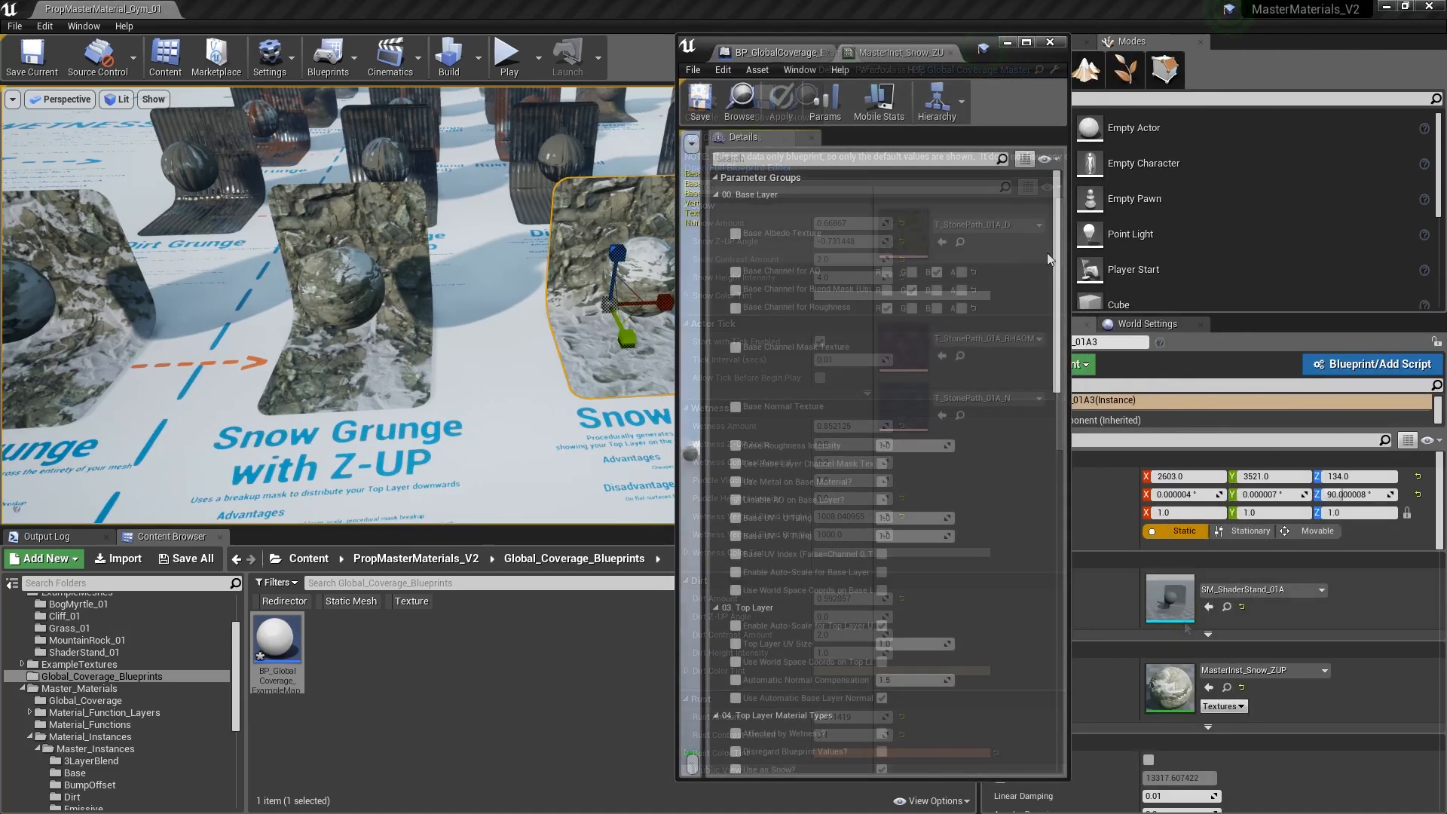
drag(1054, 252, 1056, 382)
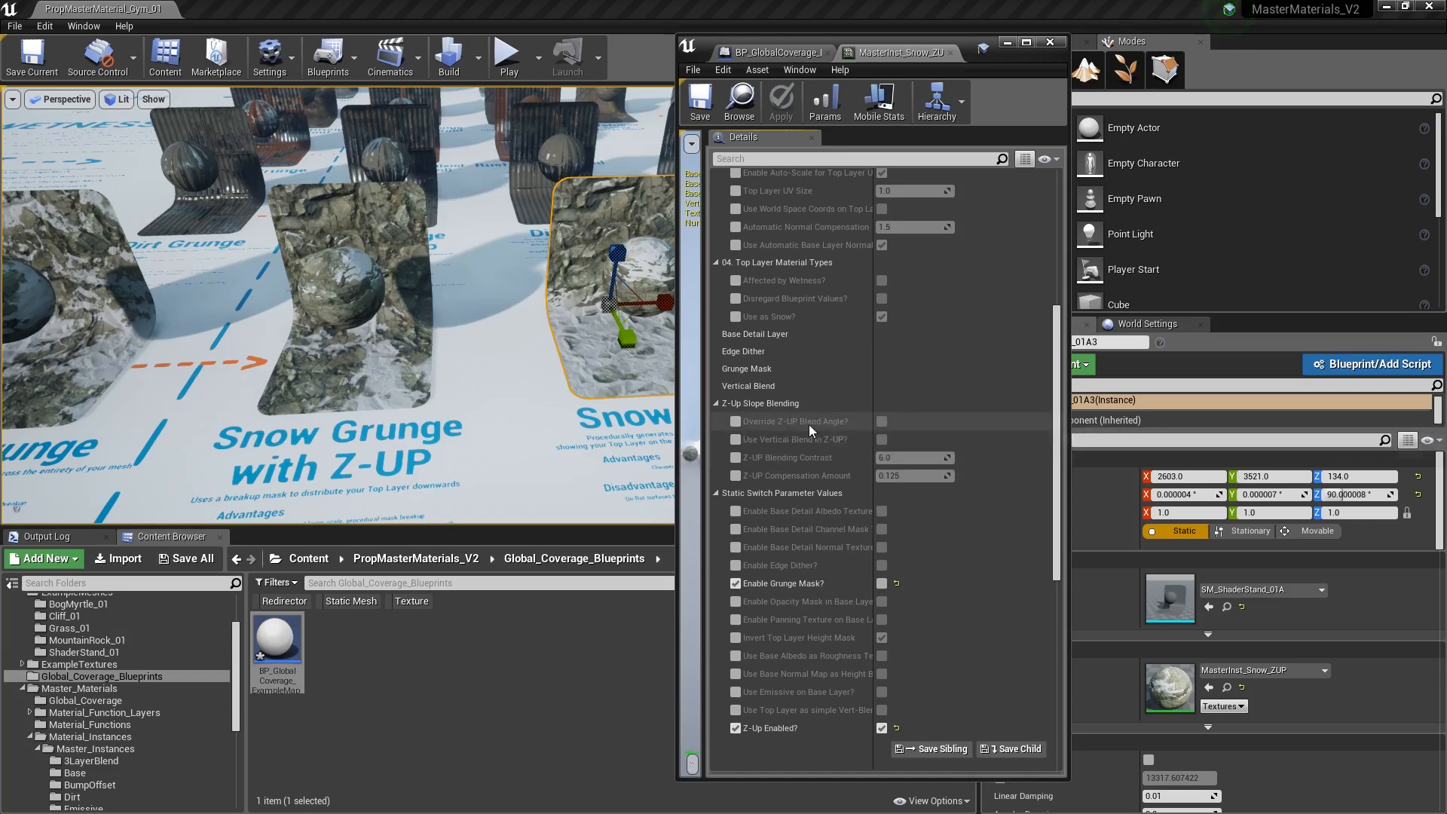
scroll(927, 444, up, 2)
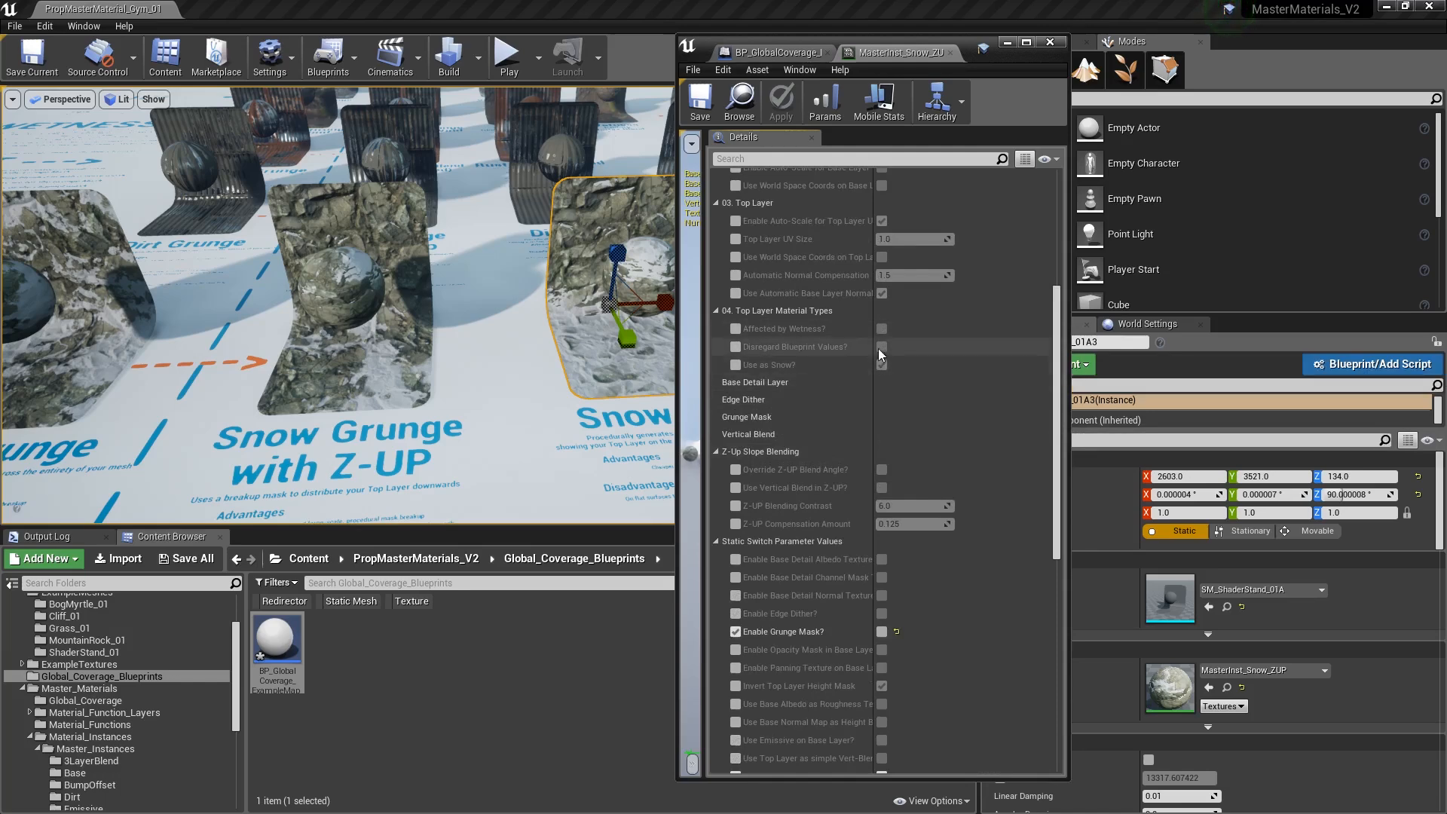
- Check the snow settings in the Global Coverage blueprint, then return to the MasterInst_Snow_ZUP instance's Top Layer Material Types group
click(776, 51)
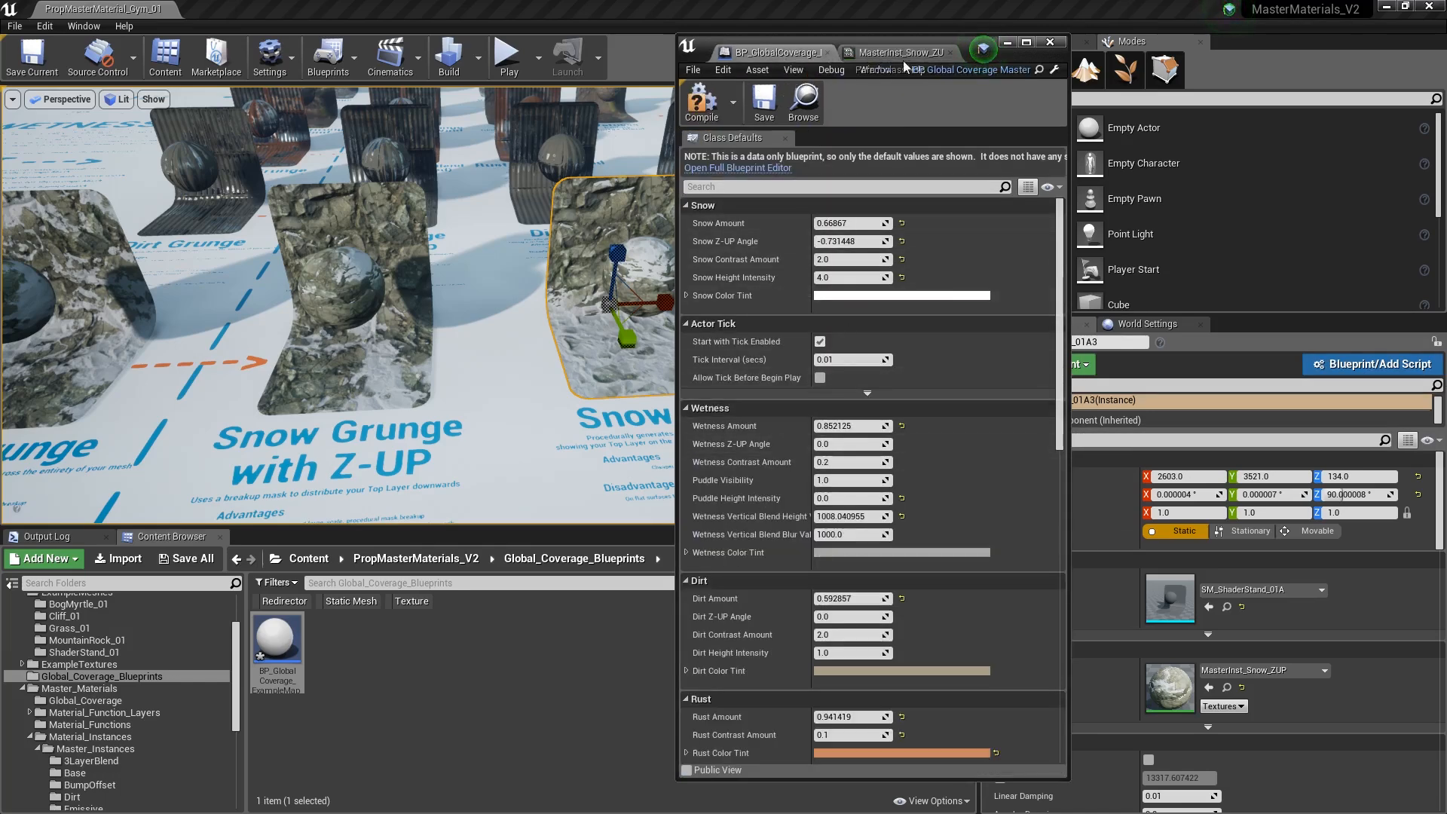
click(898, 55)
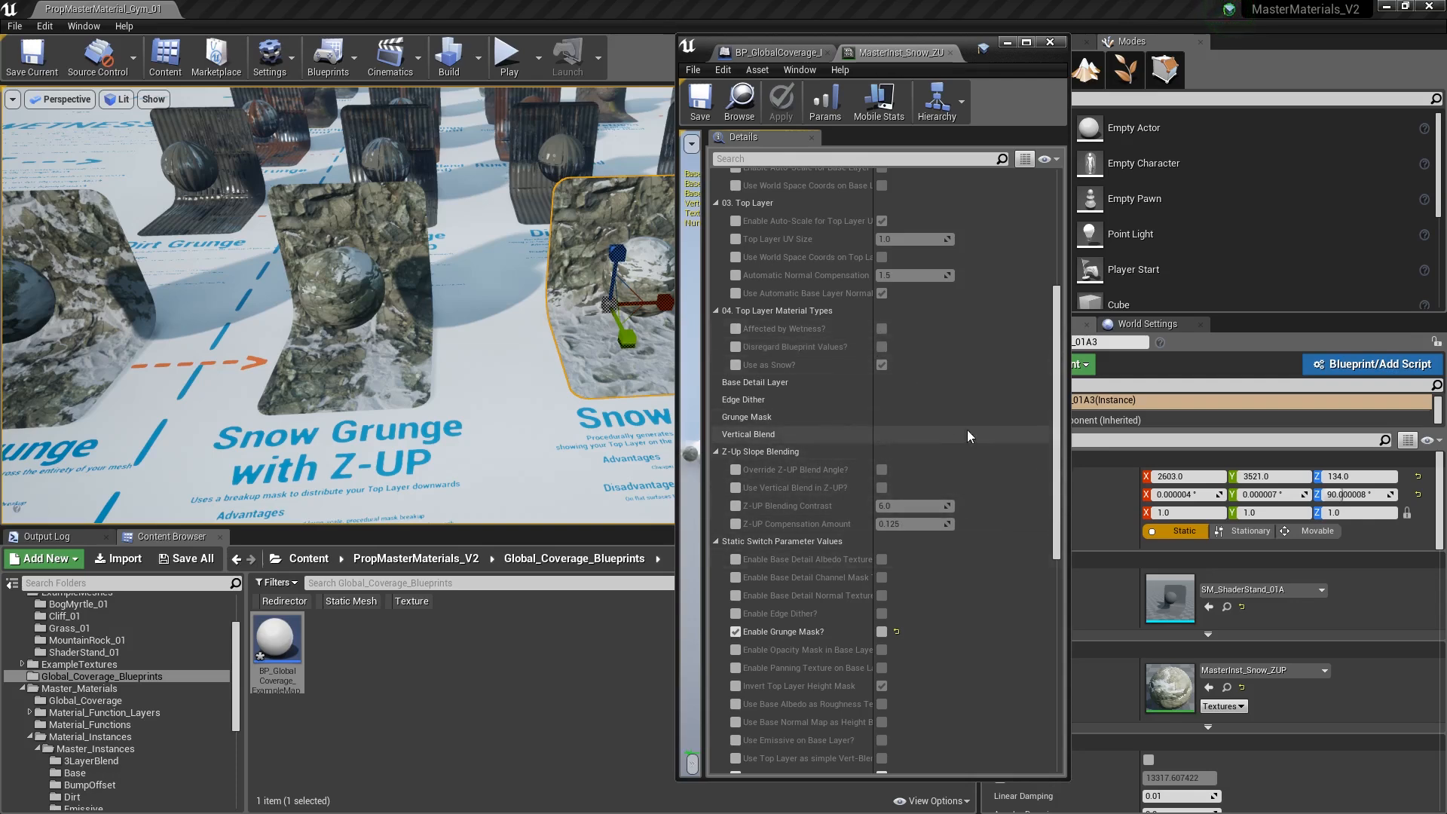
scroll(948, 456, up, 6)
scroll(947, 454, down, 1)
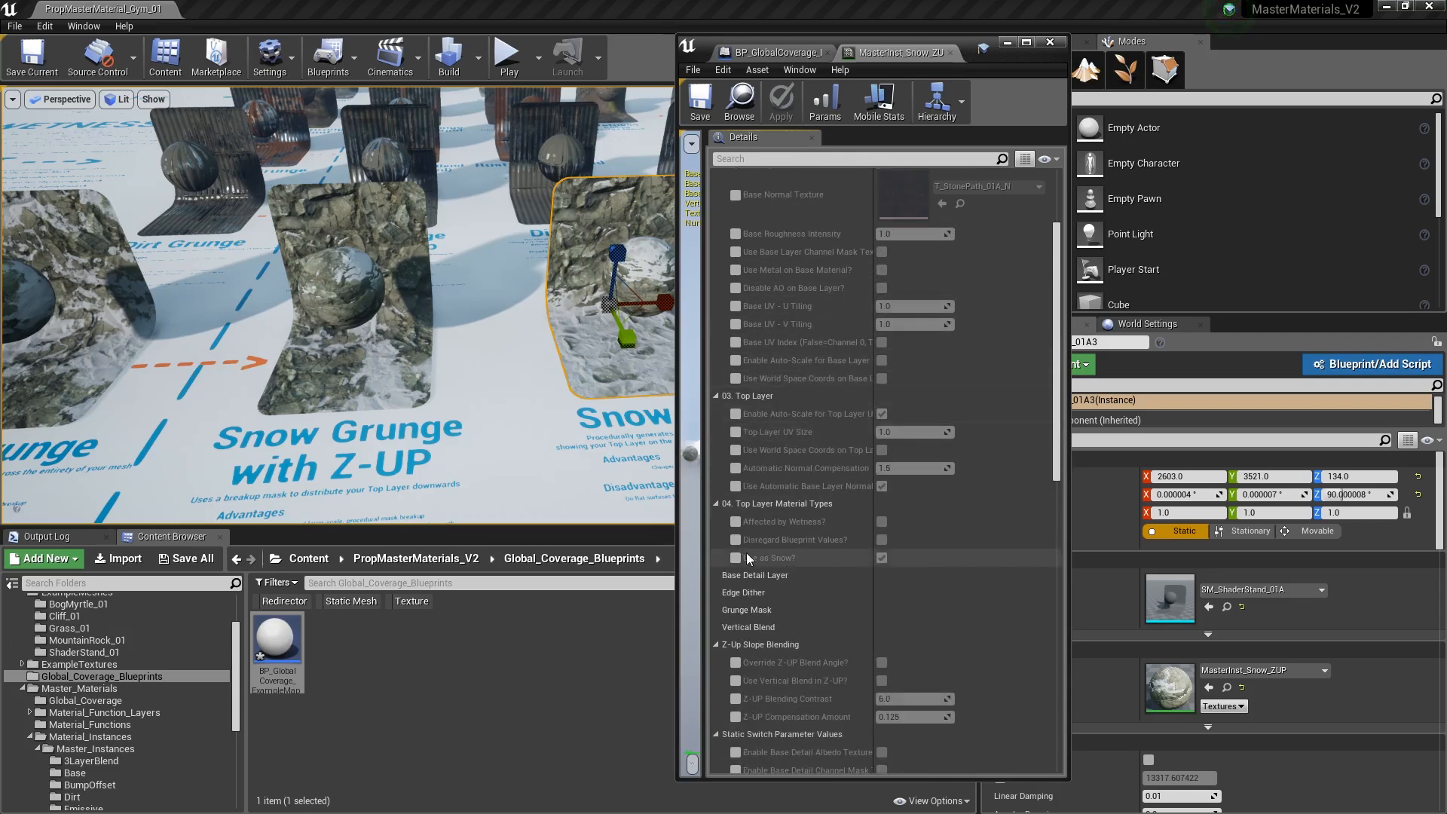
- Override and enable Disregard Blueprint Values for the Snow Z-Up material instance
click(734, 539)
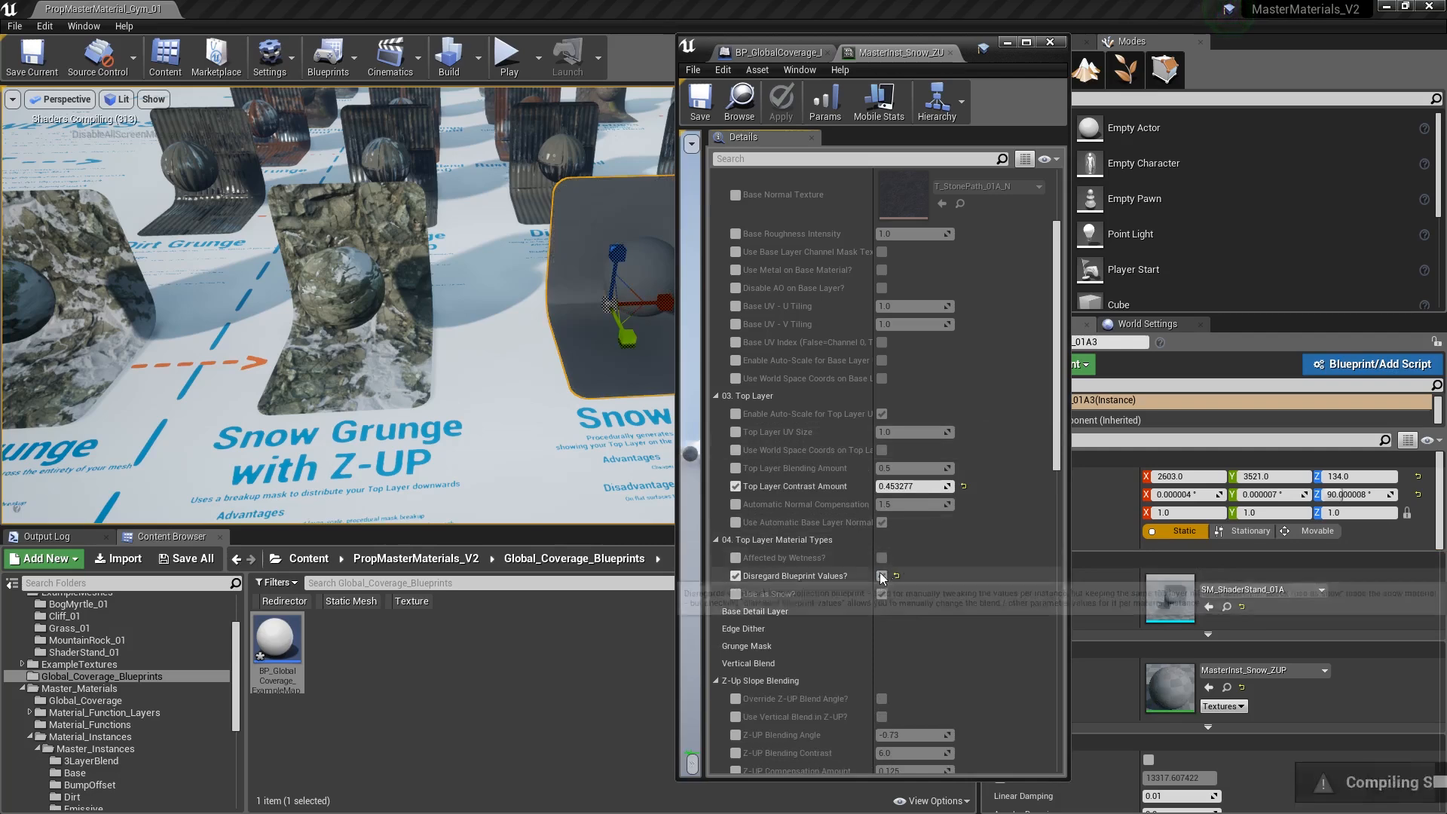
click(881, 575)
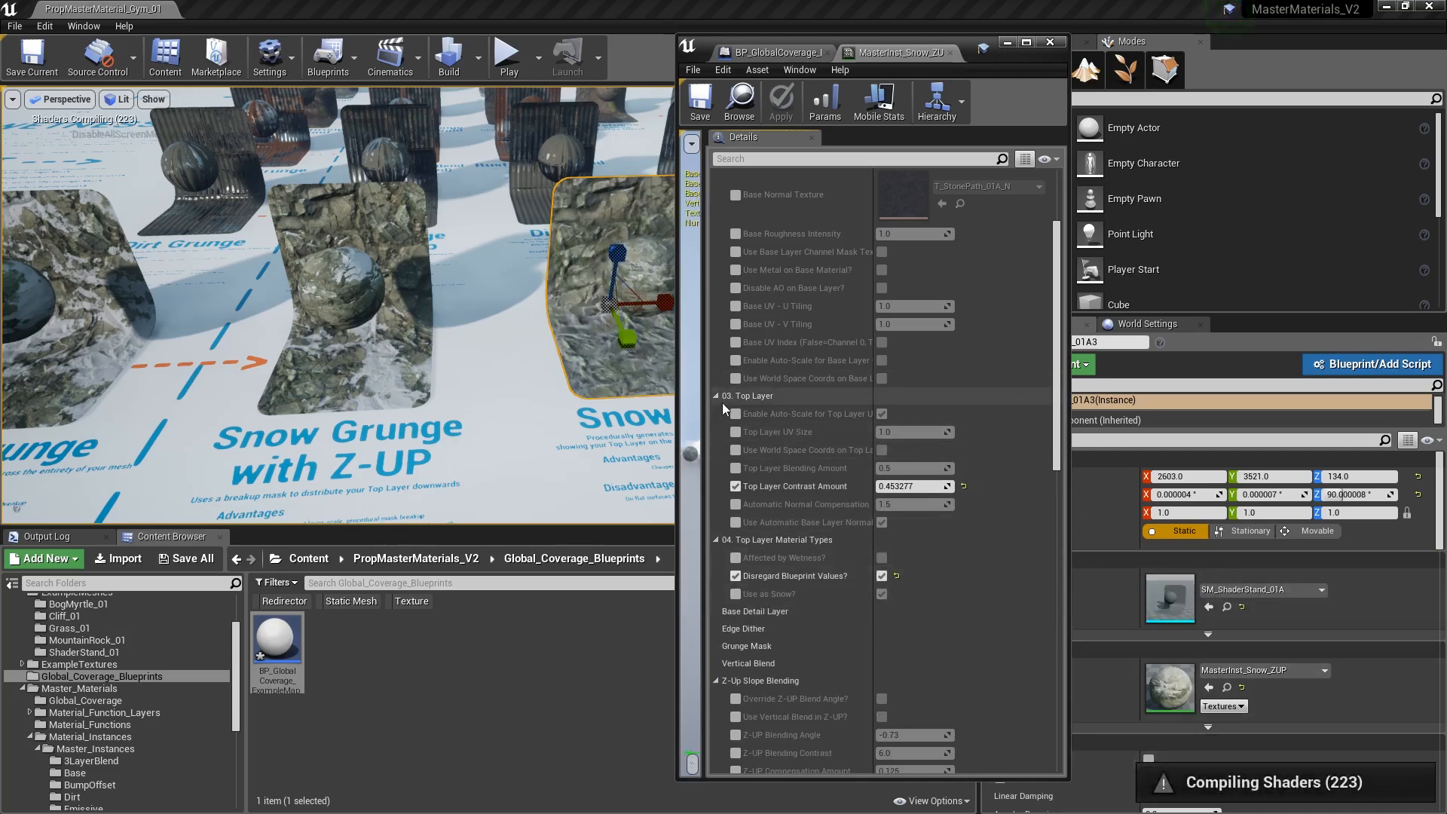
scroll(821, 480, down, 2)
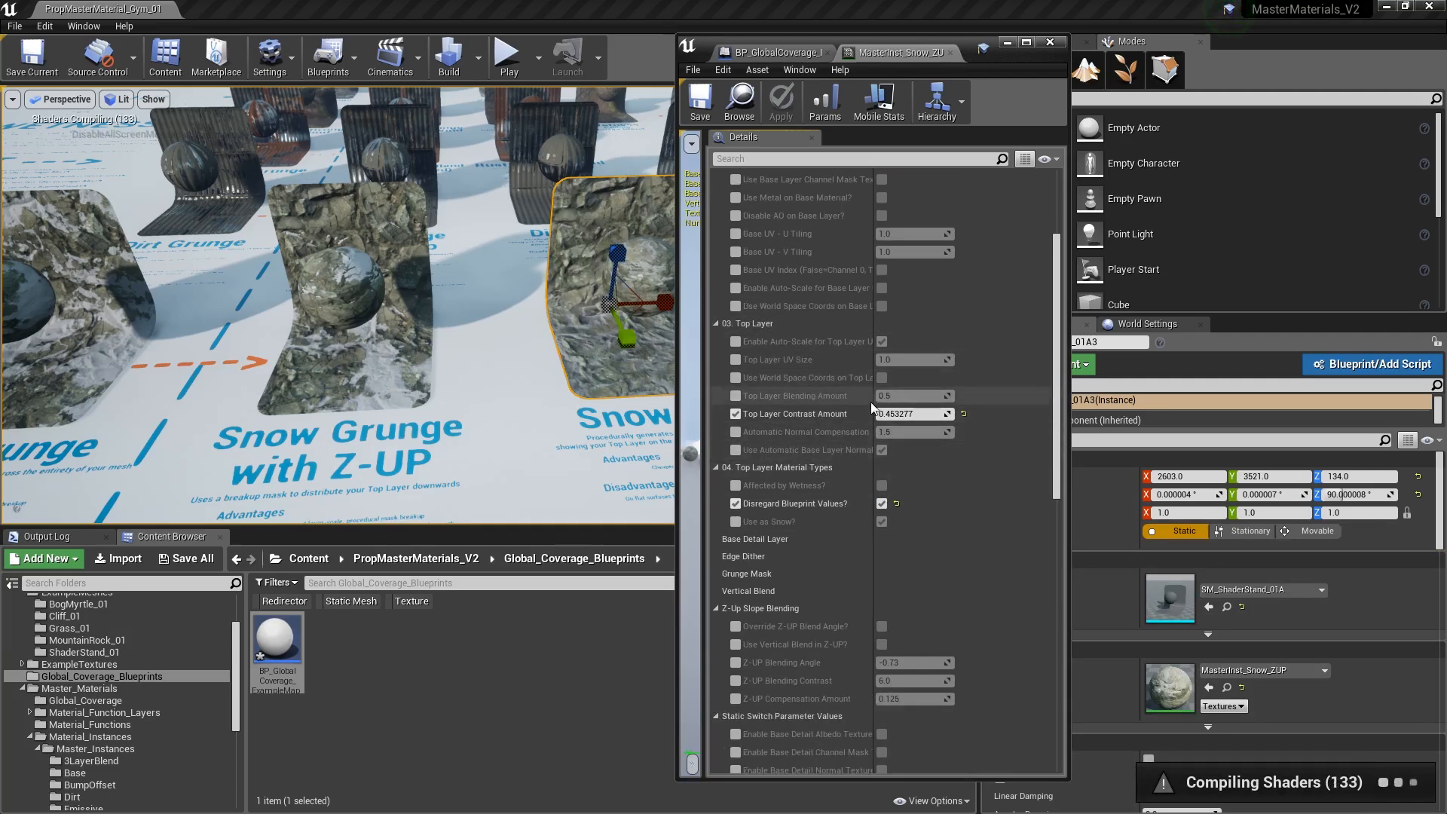
- Override the Top Layer Blending Amount, try 1.704743 and 0.525558, and set the Top Layer Contrast Amount to 2.434185
mouse_move(872, 400)
mouse_down()
mouse_move(938, 402)
mouse_move(896, 403)
mouse_up()
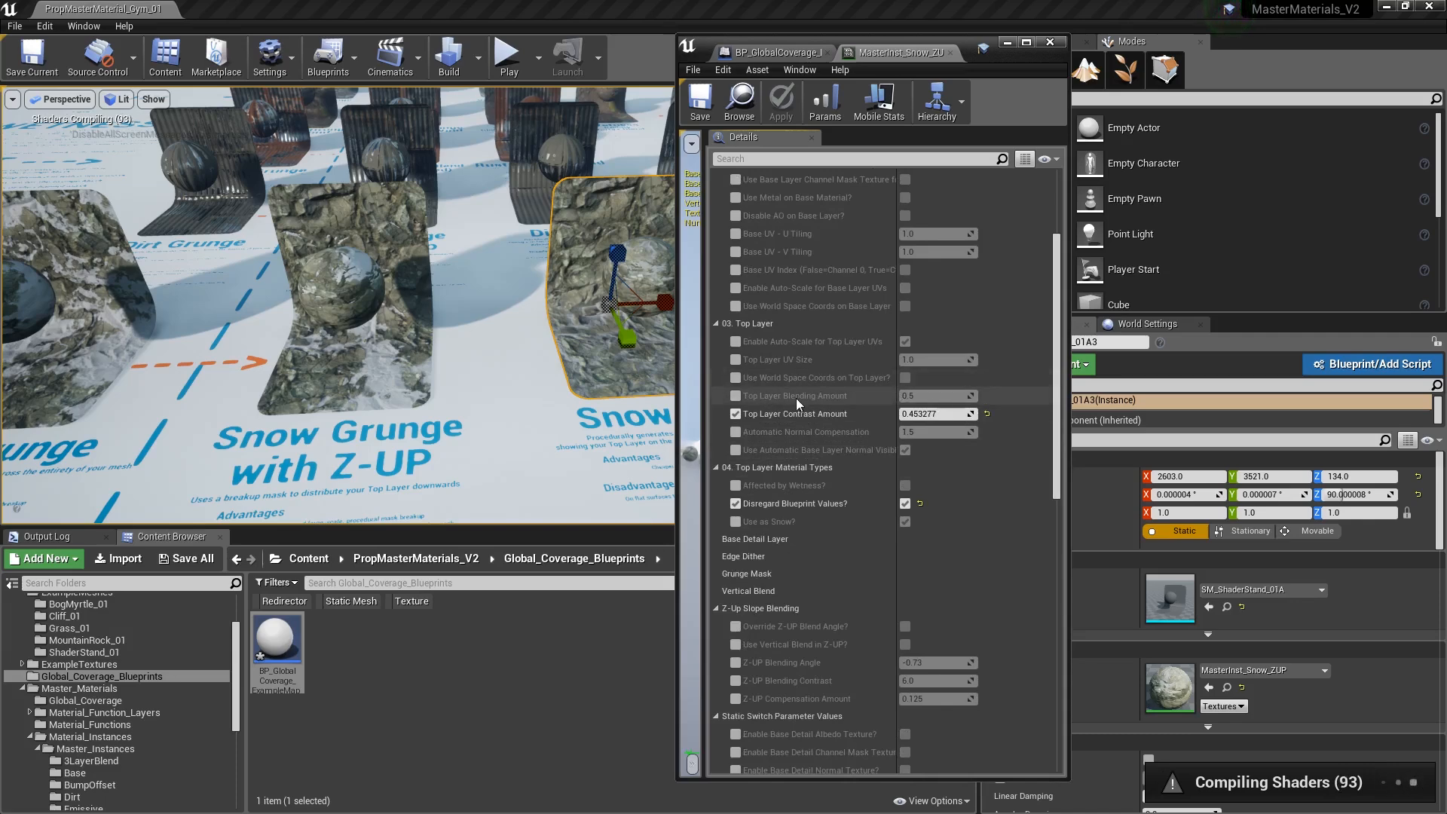
click(735, 396)
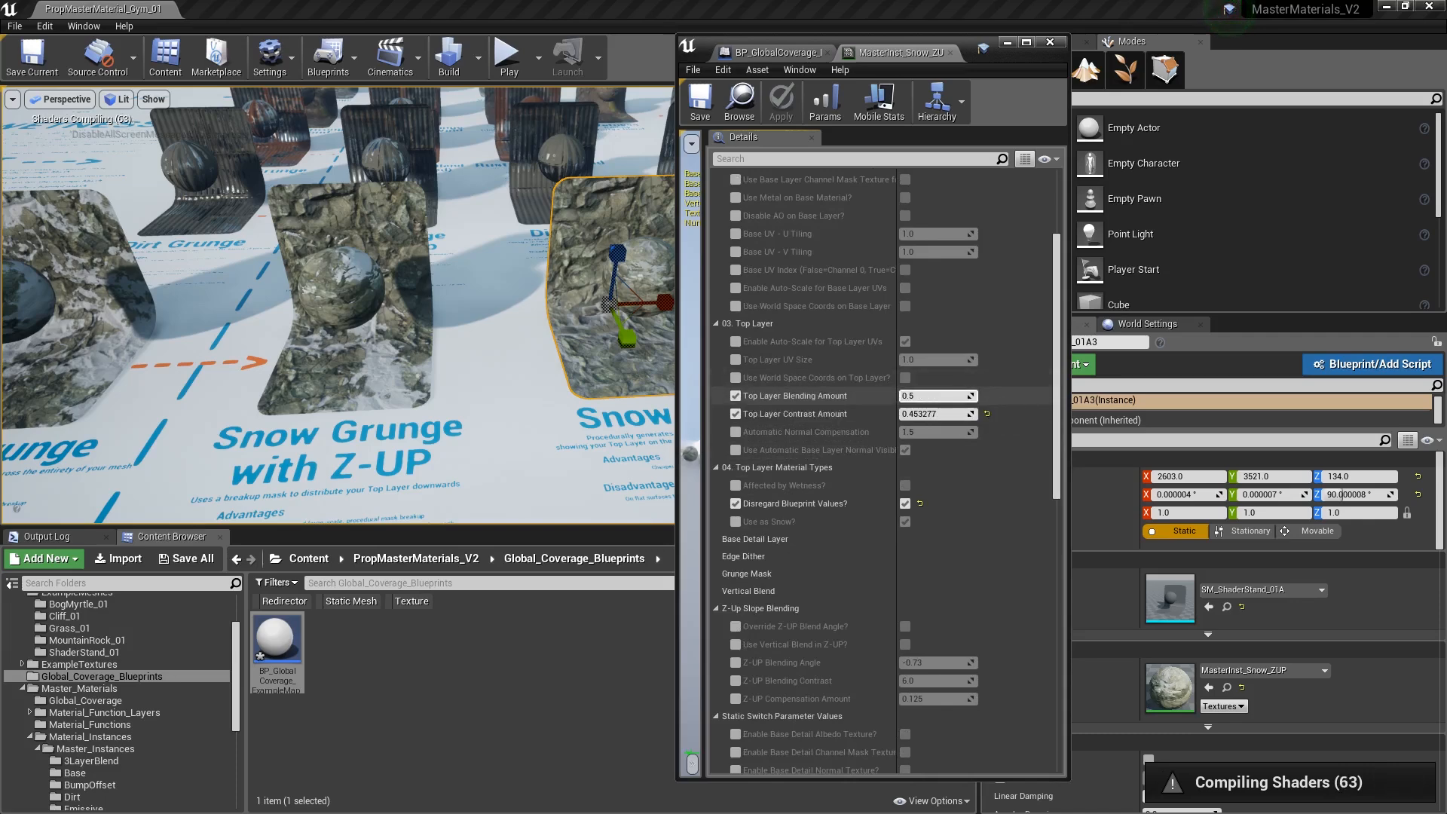
drag(901, 396, 886, 395)
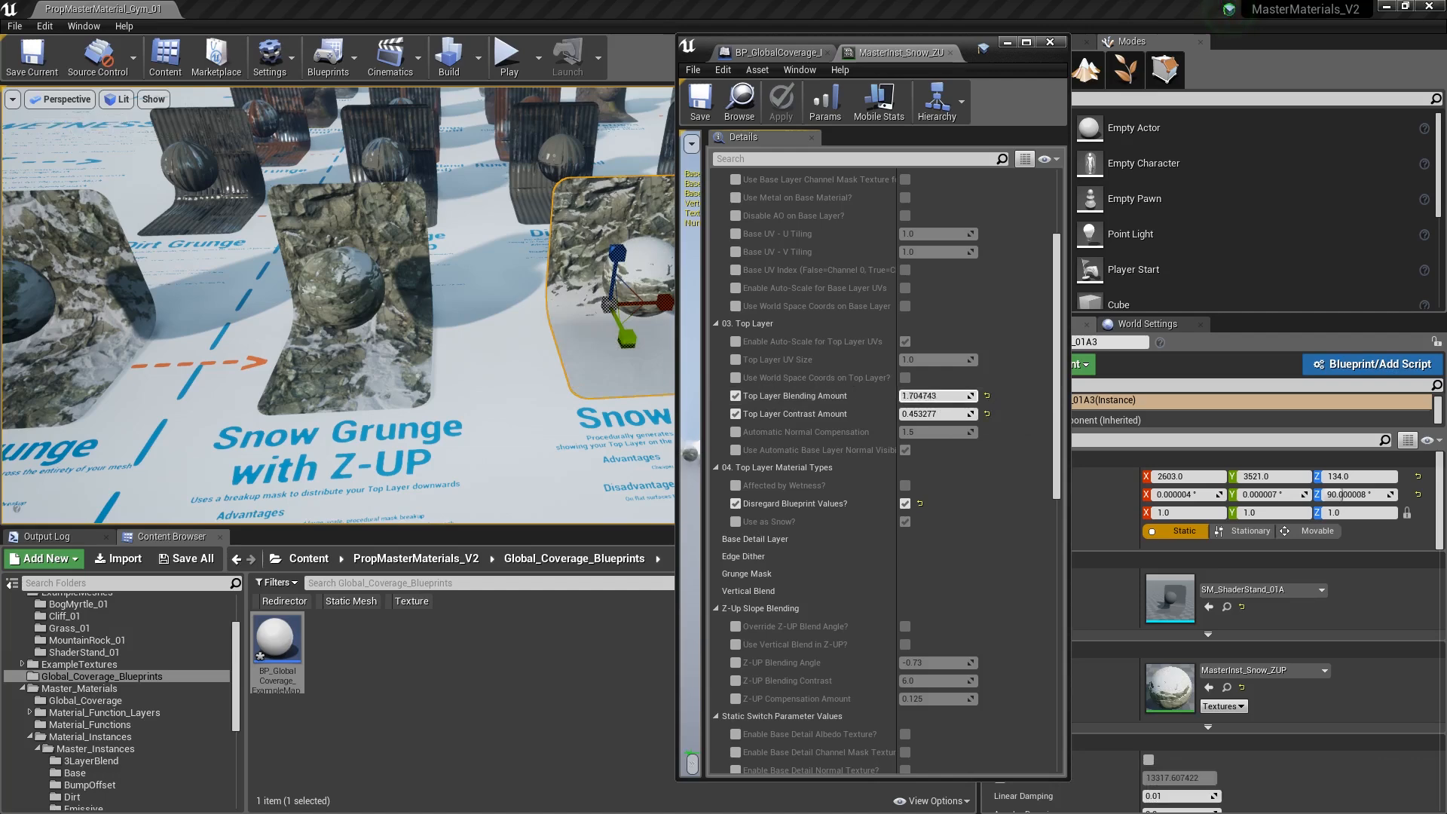
drag(897, 395, 870, 427)
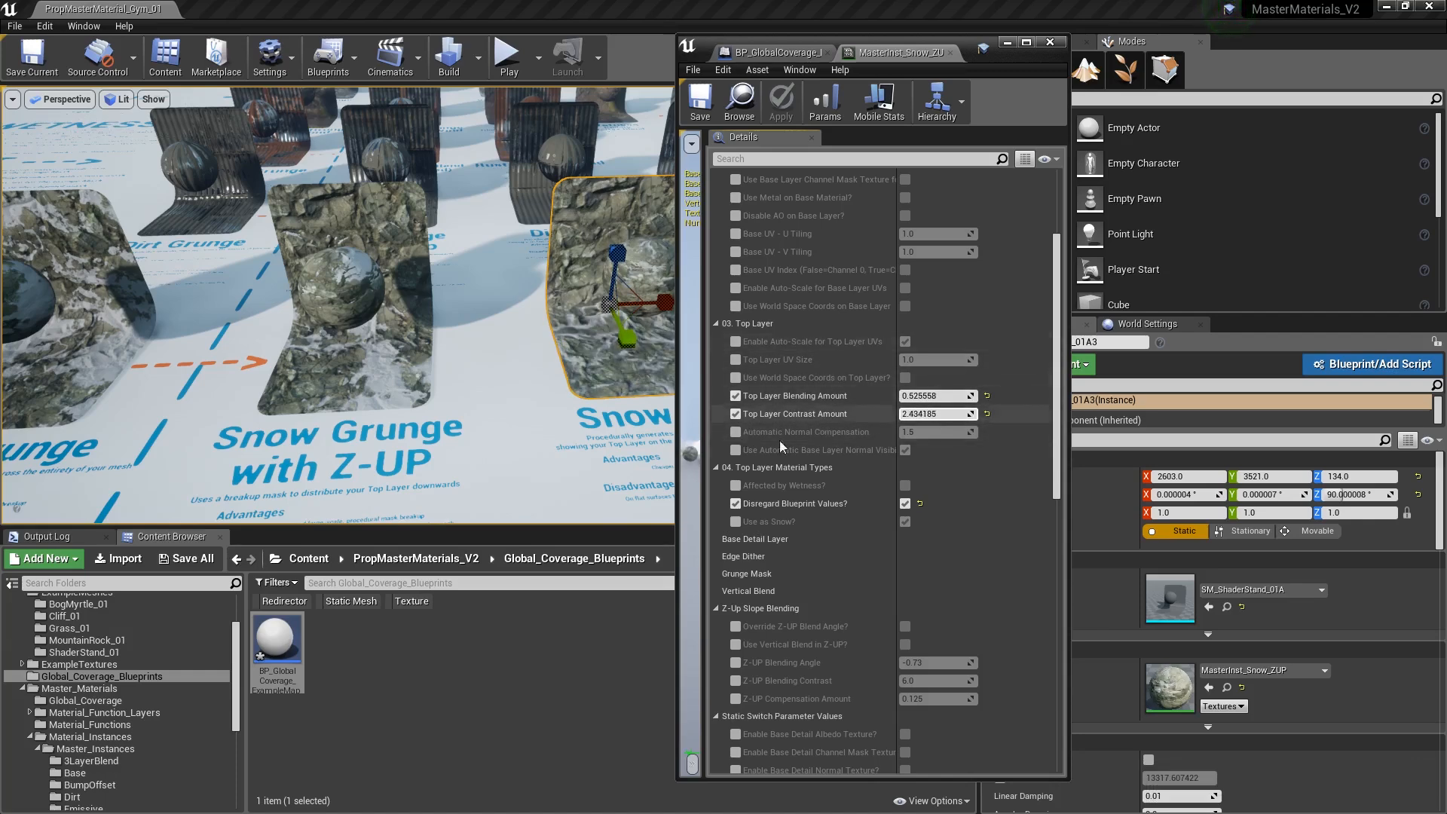
- Reset the Top Layer Blending and Contrast Amounts to 0.5, and disable both overrides and Disregard Blueprint Values
click(987, 396)
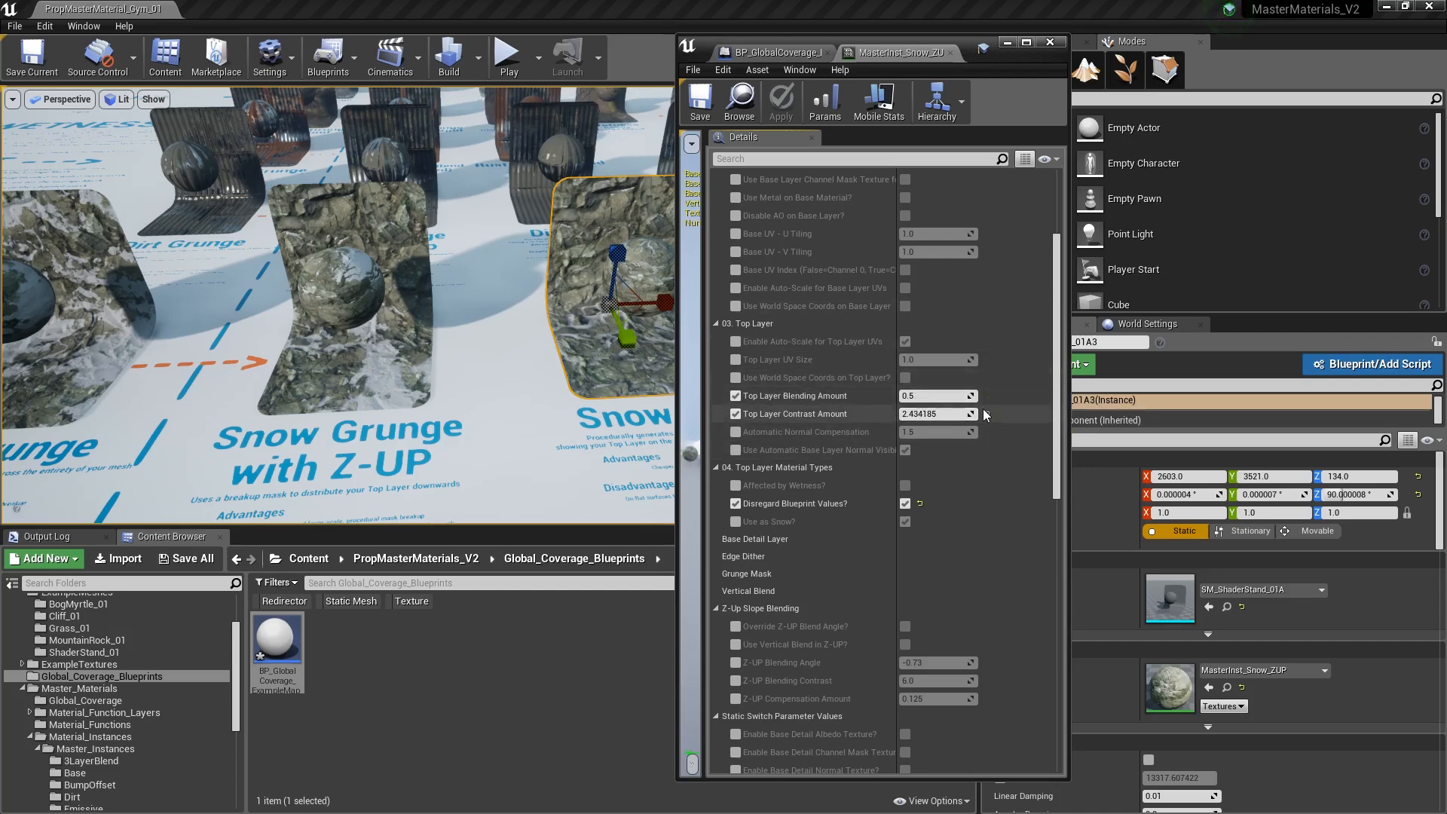
click(986, 414)
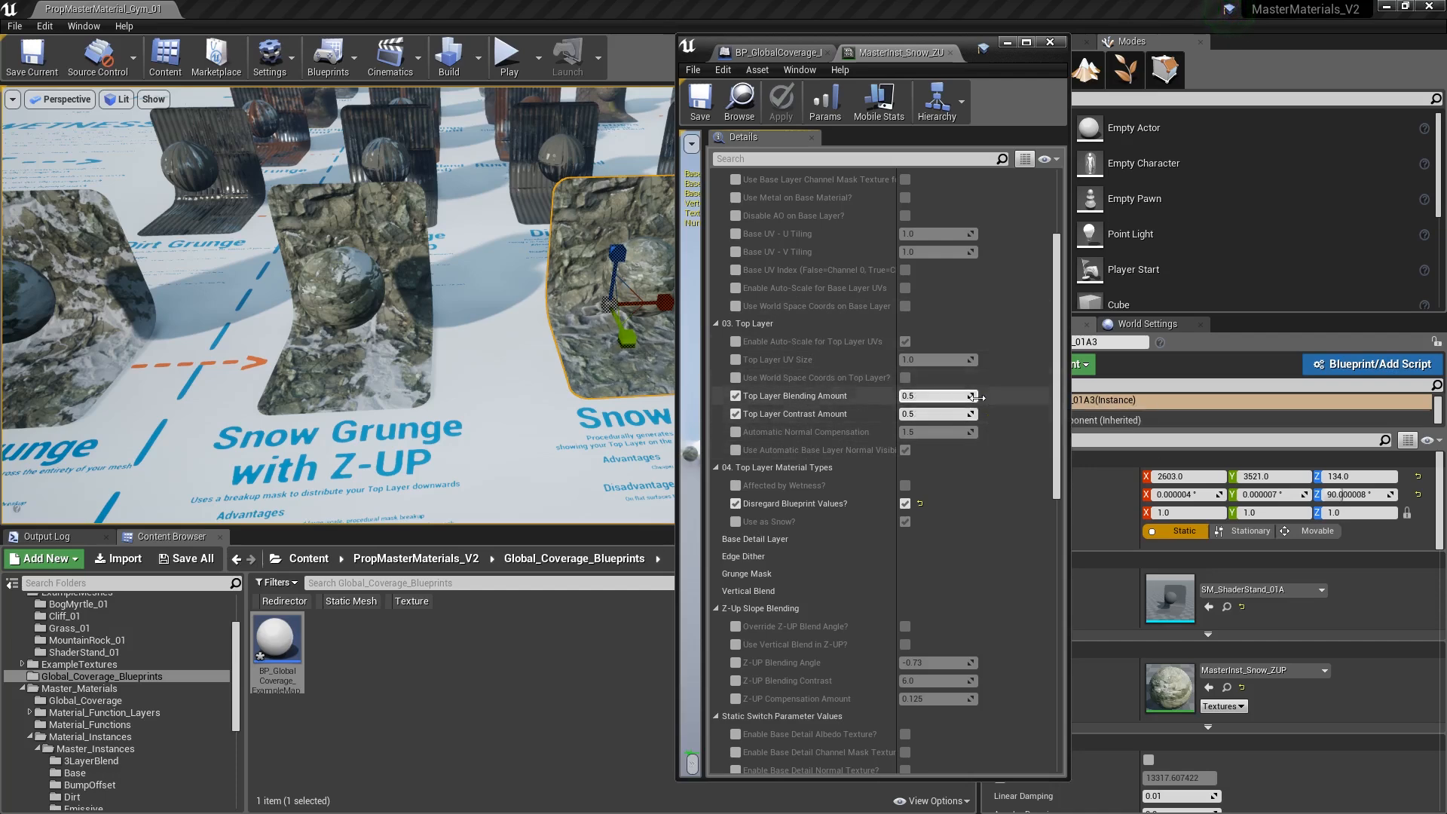
click(734, 414)
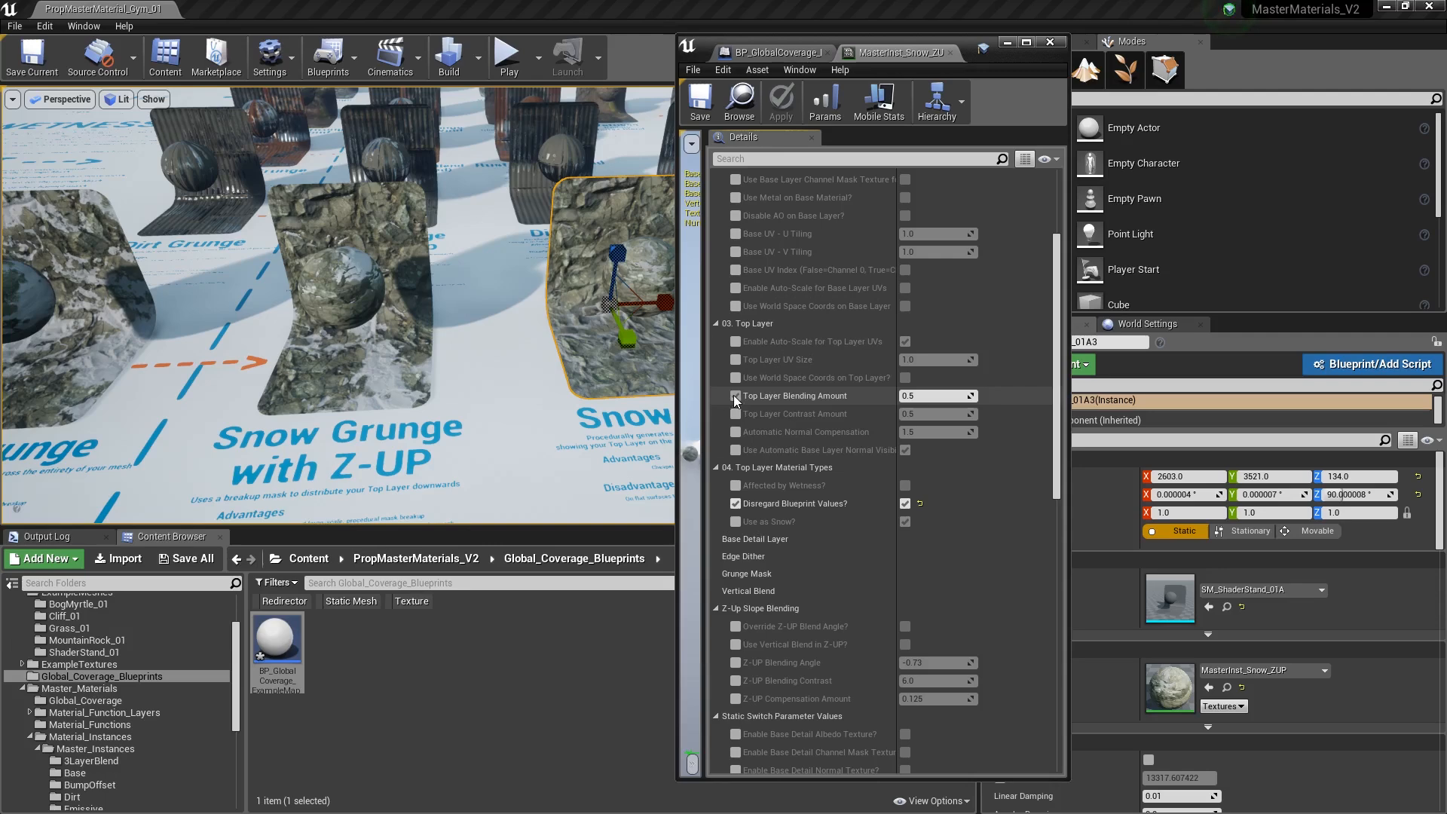
click(734, 395)
click(905, 503)
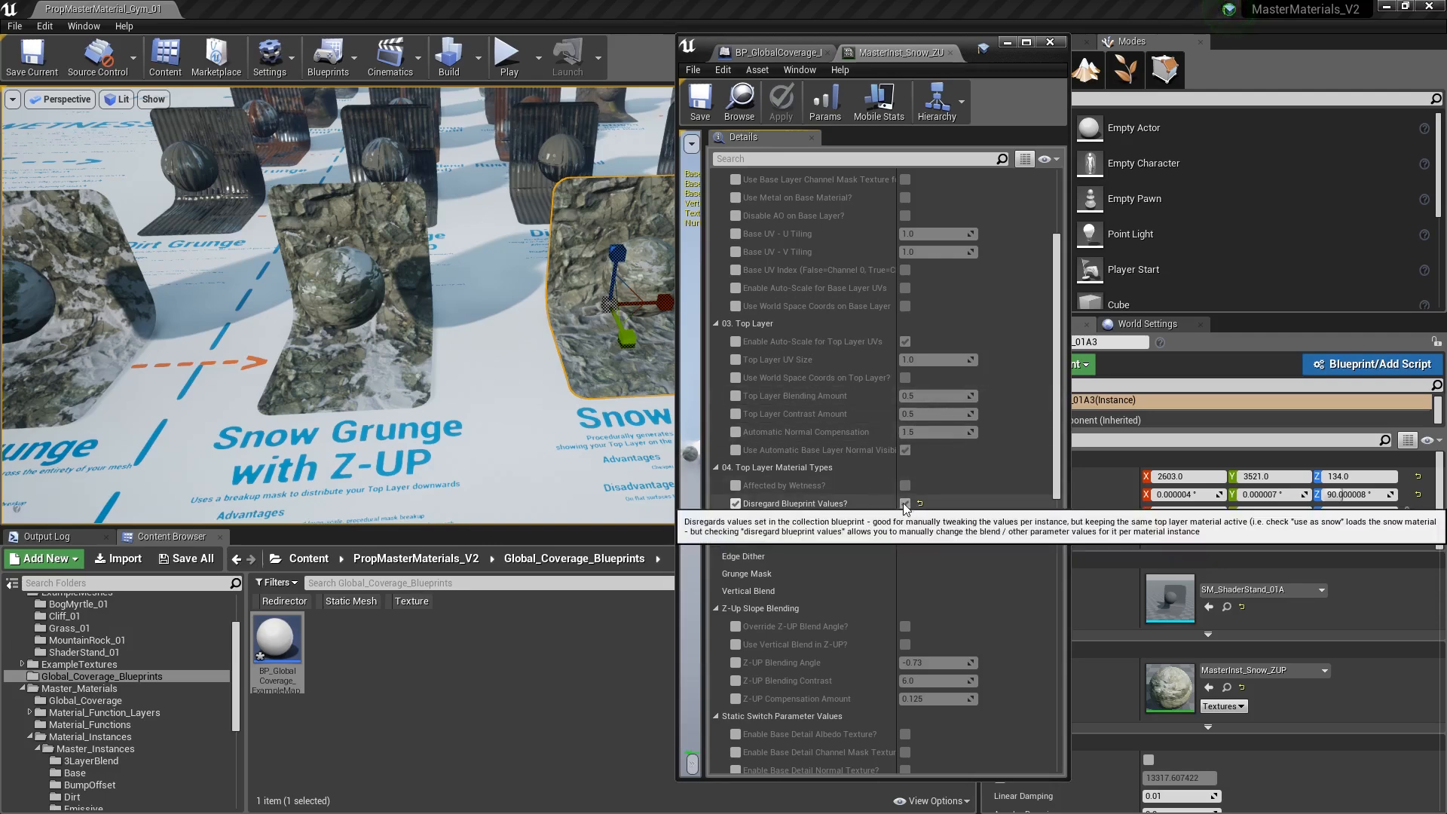
click(734, 467)
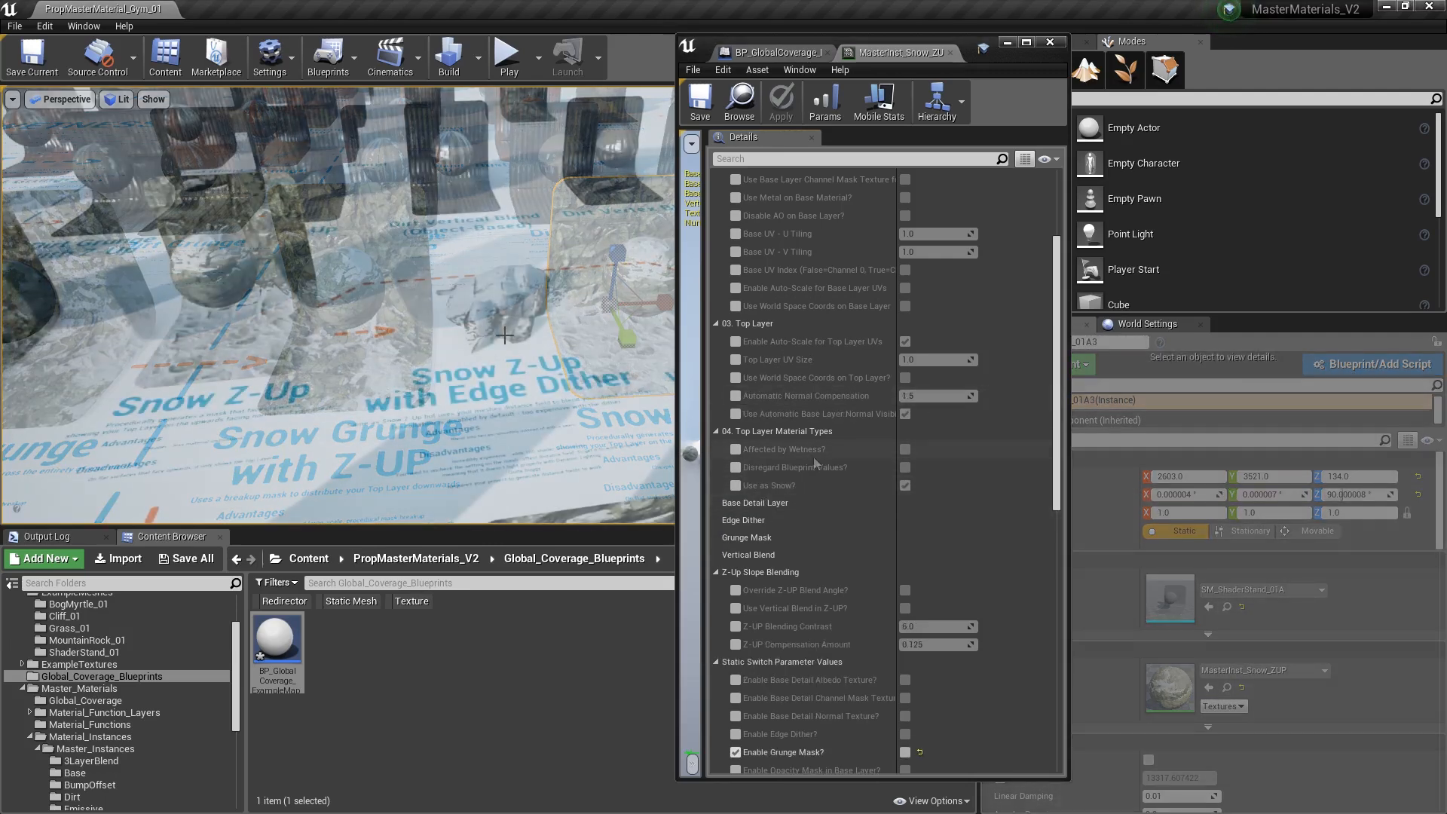
- Select the rock at the Snow Z-Up with Edge Dither sample and open its MasterInst_Snow_ZUP_Dither material instance
drag(973, 45, 909, 51)
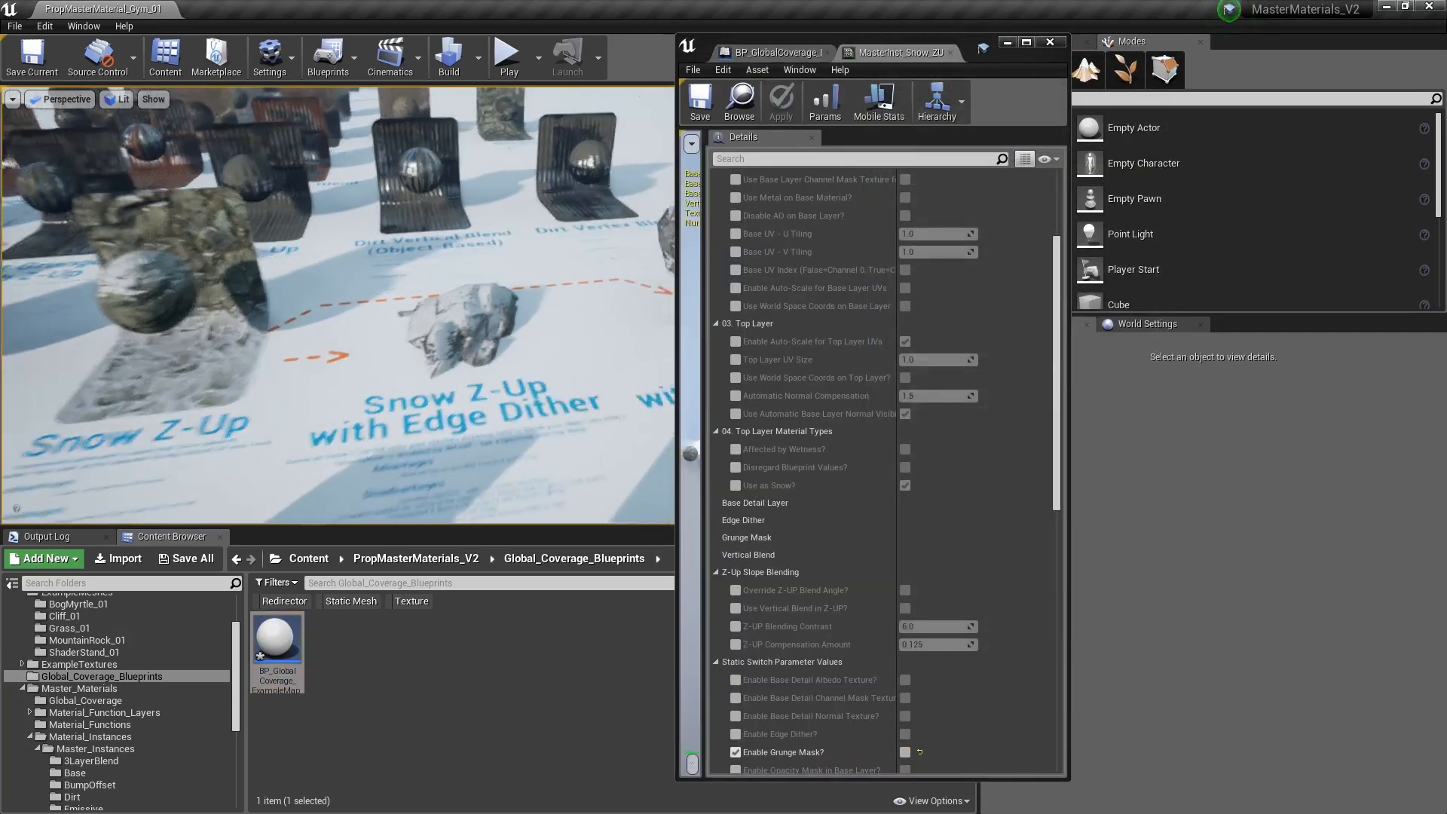
right_drag(400, 274, 423, 273)
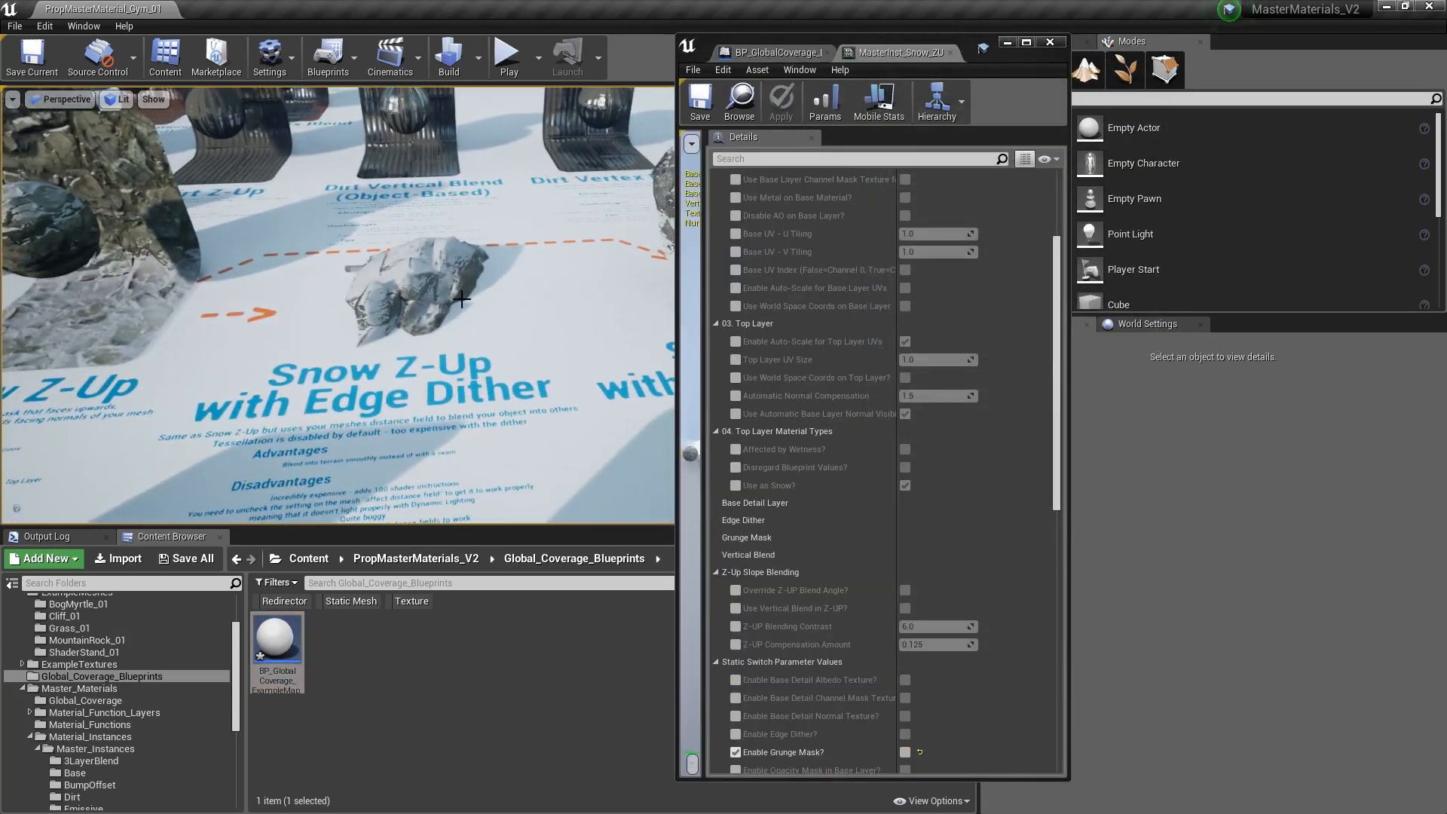
click(410, 265)
double_click(1150, 669)
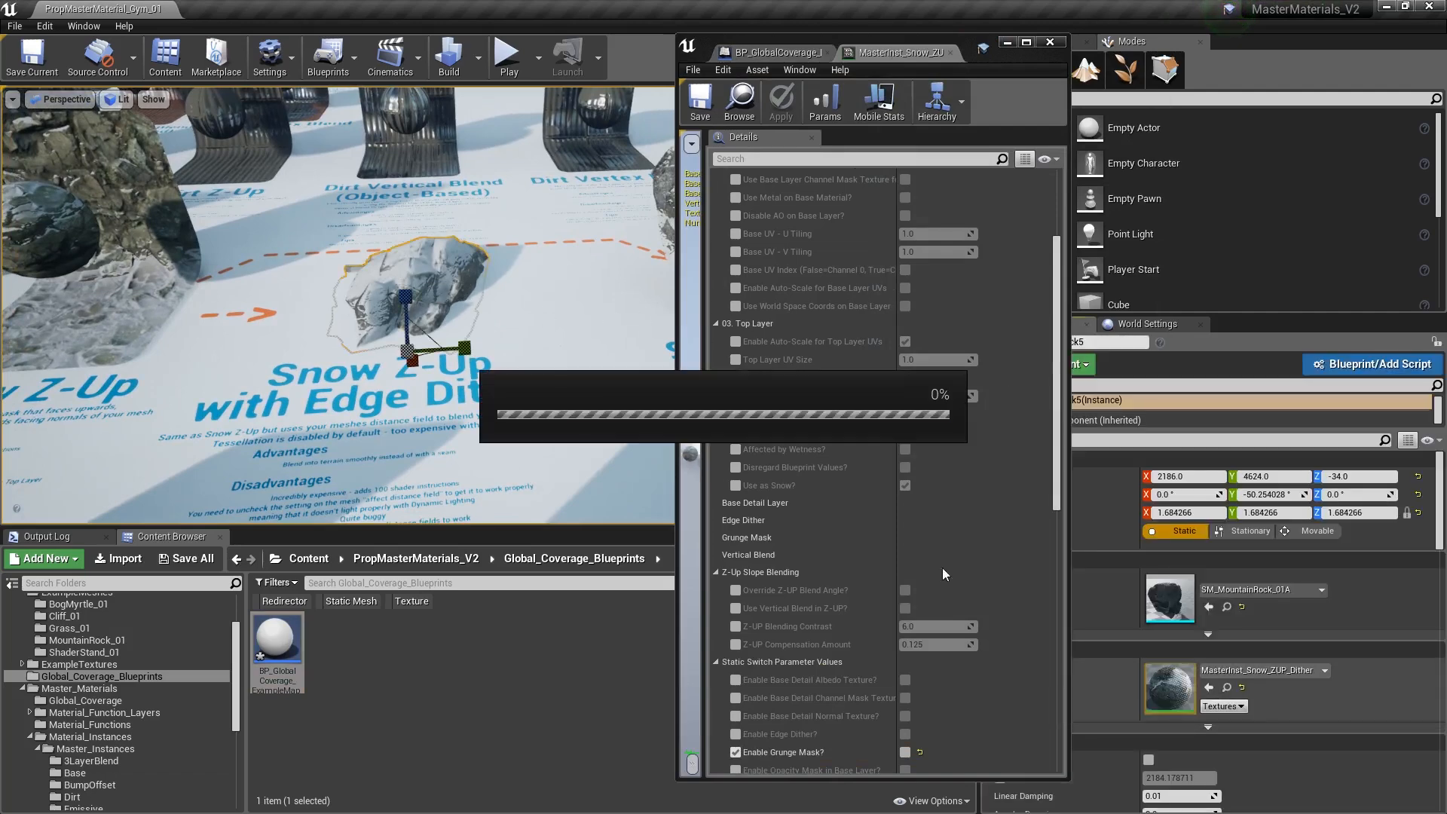
- Examine where the Edge Dither rock blends into the ground, up close and from several sides
right_drag(528, 349, 490, 349)
key(Escape)
right_drag(424, 306, 441, 348)
click(423, 305)
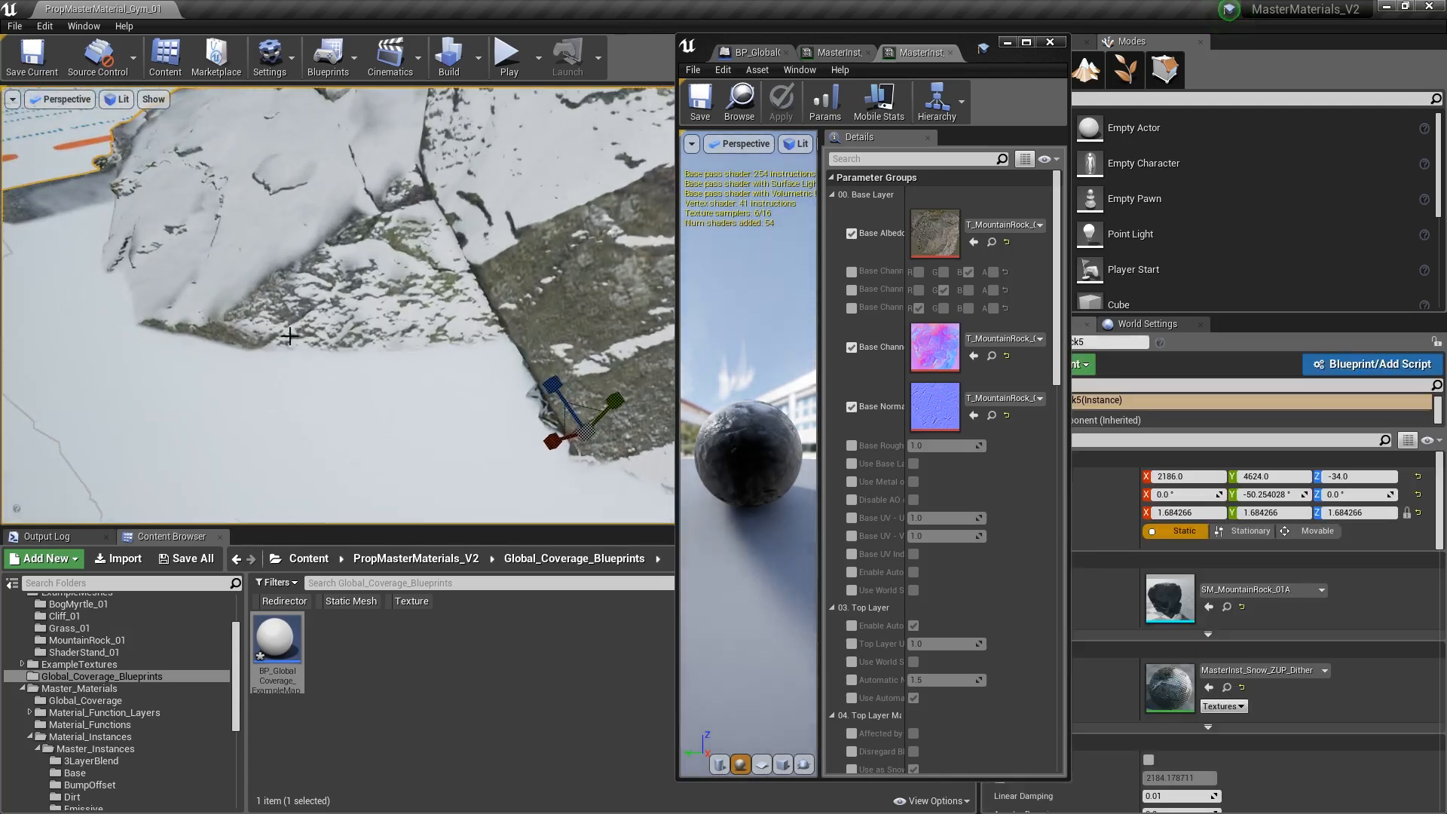
right_drag(324, 337, 395, 352)
key(Escape)
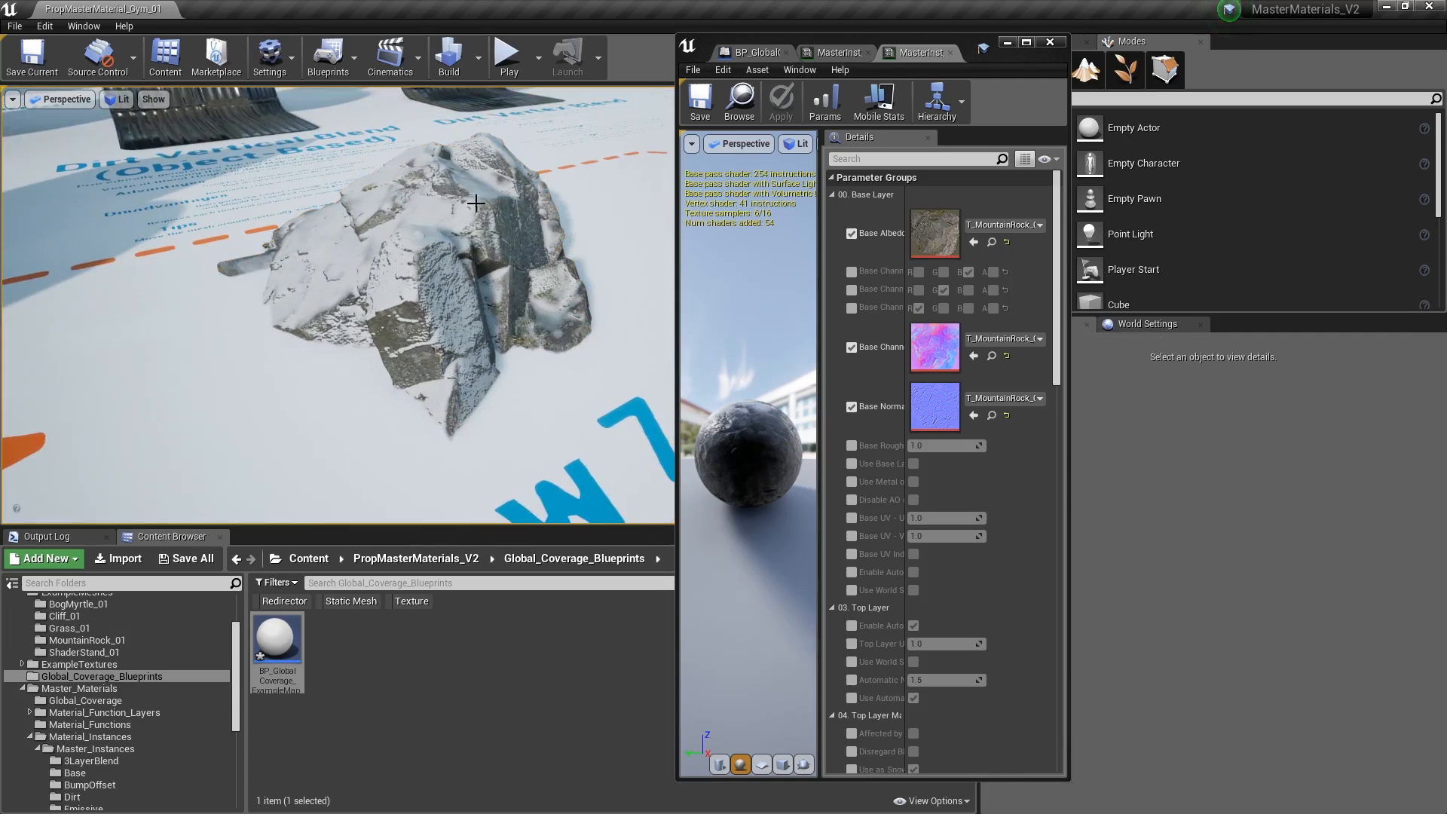
right_drag(504, 159, 560, 290)
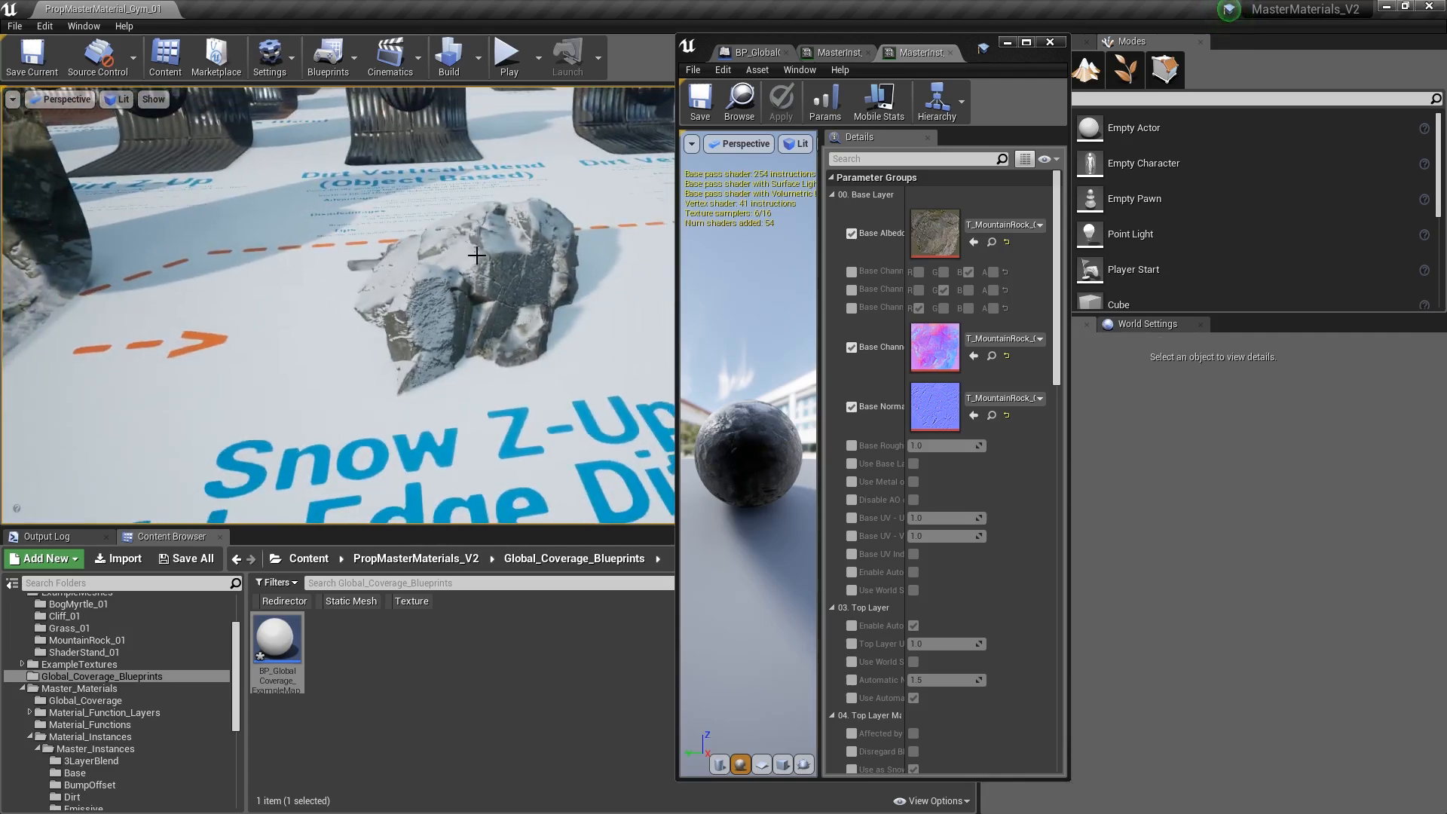
- Select the Edge Dither rock again and move the material instance window aside to uncover the rock's details
click(476, 256)
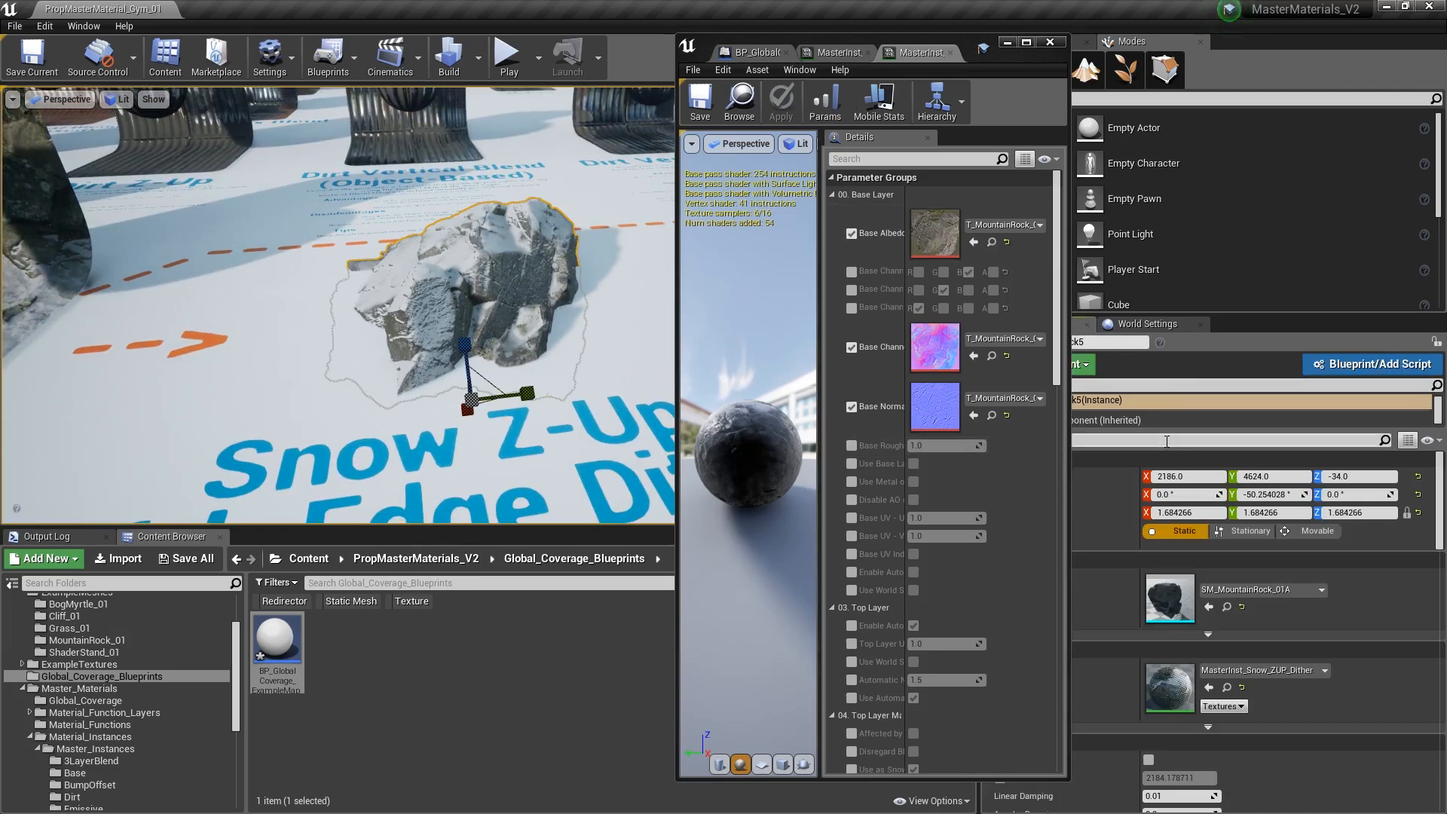
drag(974, 58, 872, 55)
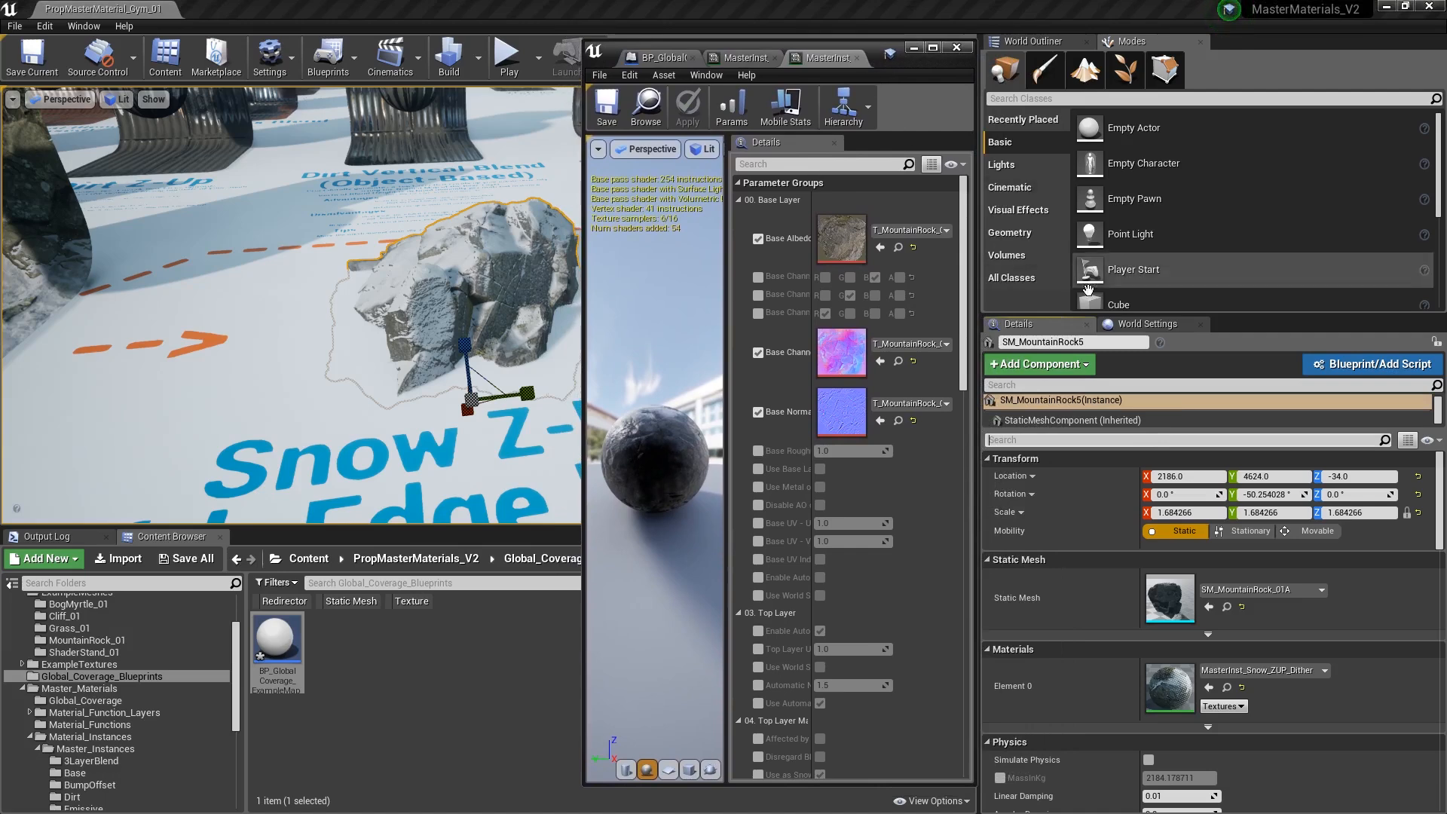
right_drag(327, 306, 339, 306)
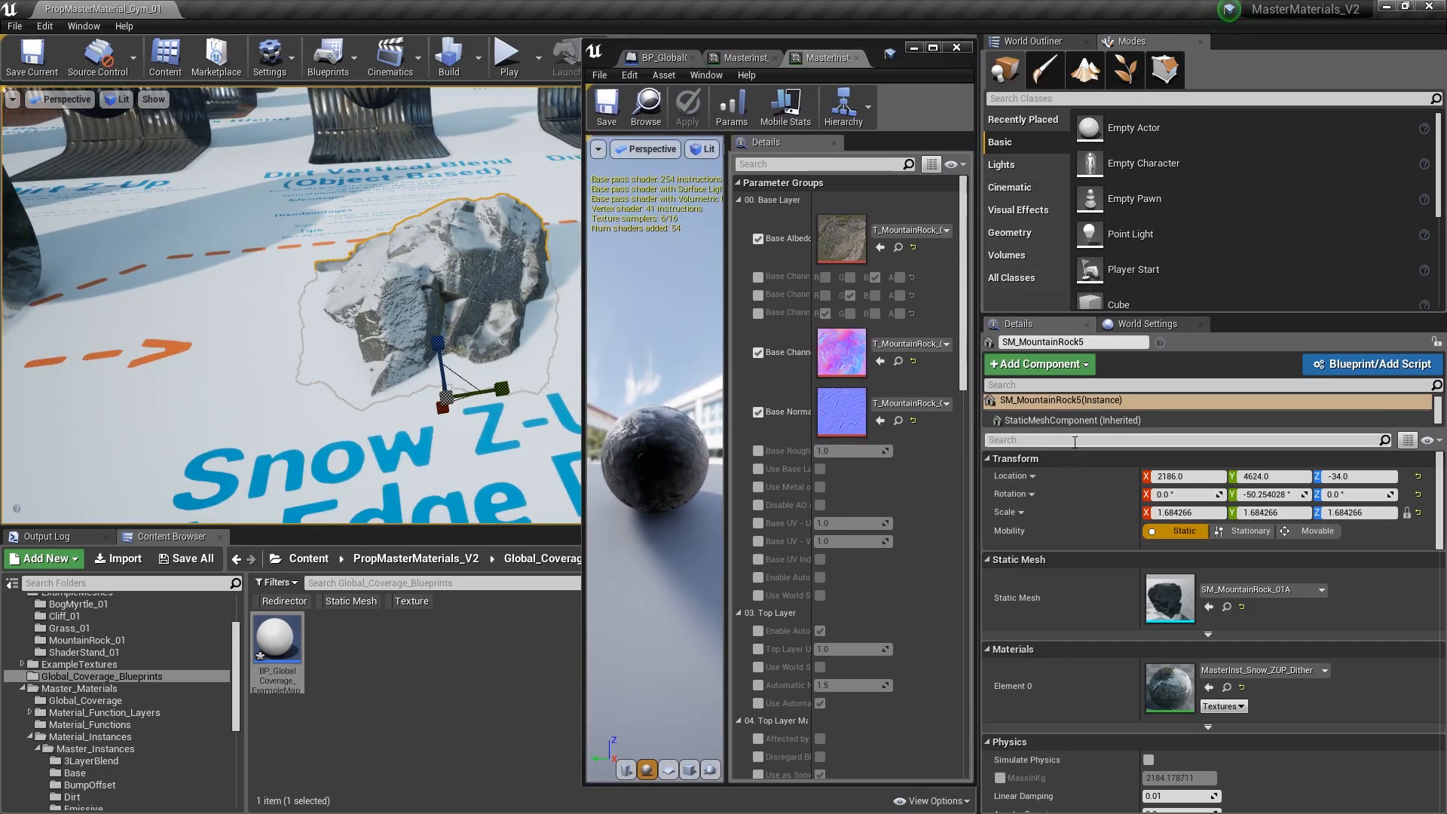
- Filter the Edge Dither rock's details by "affect", enable Affect Distance Field Lighting, and inspect the rock up close
click(1156, 440)
text(affect)
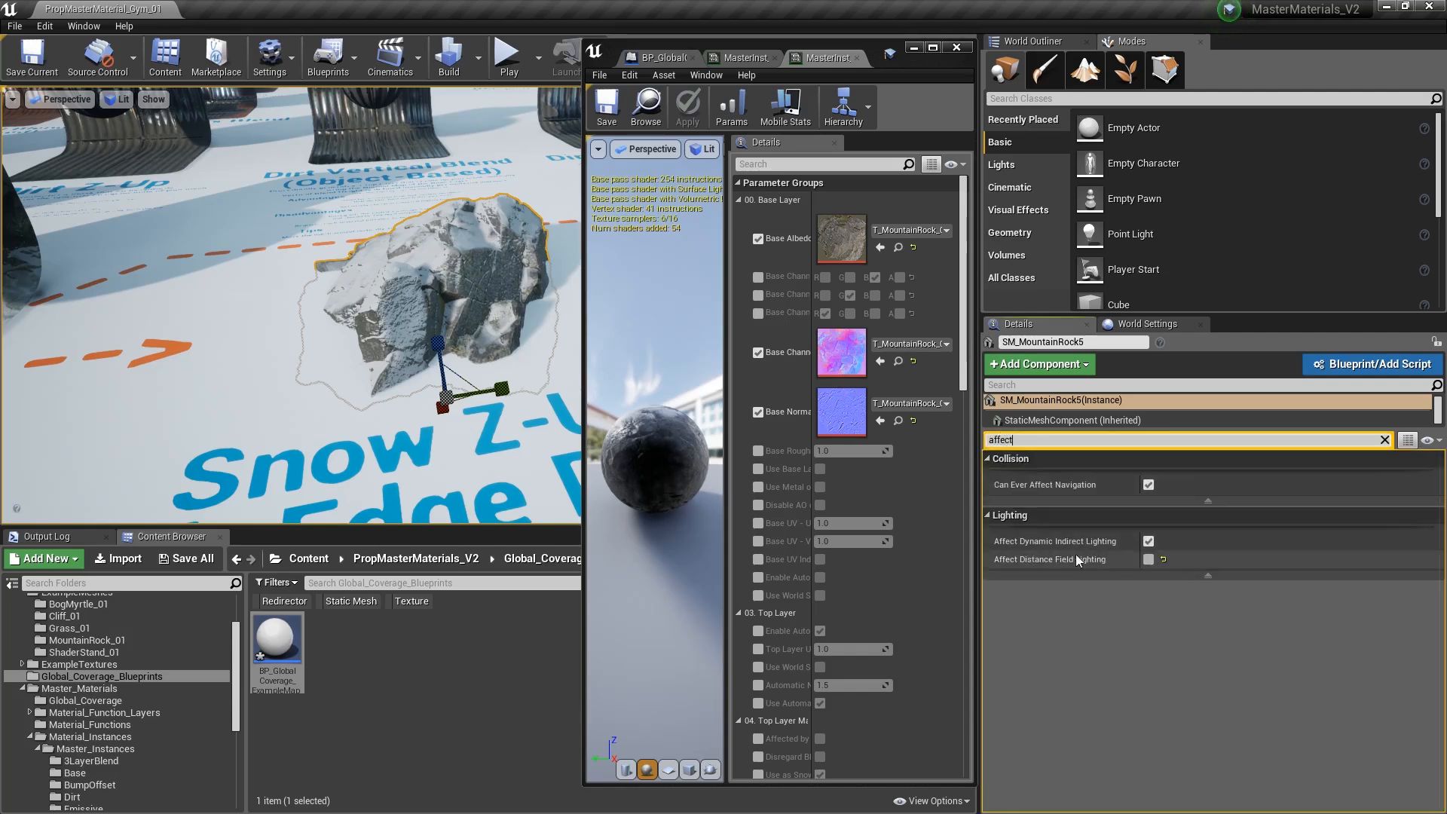
click(1148, 559)
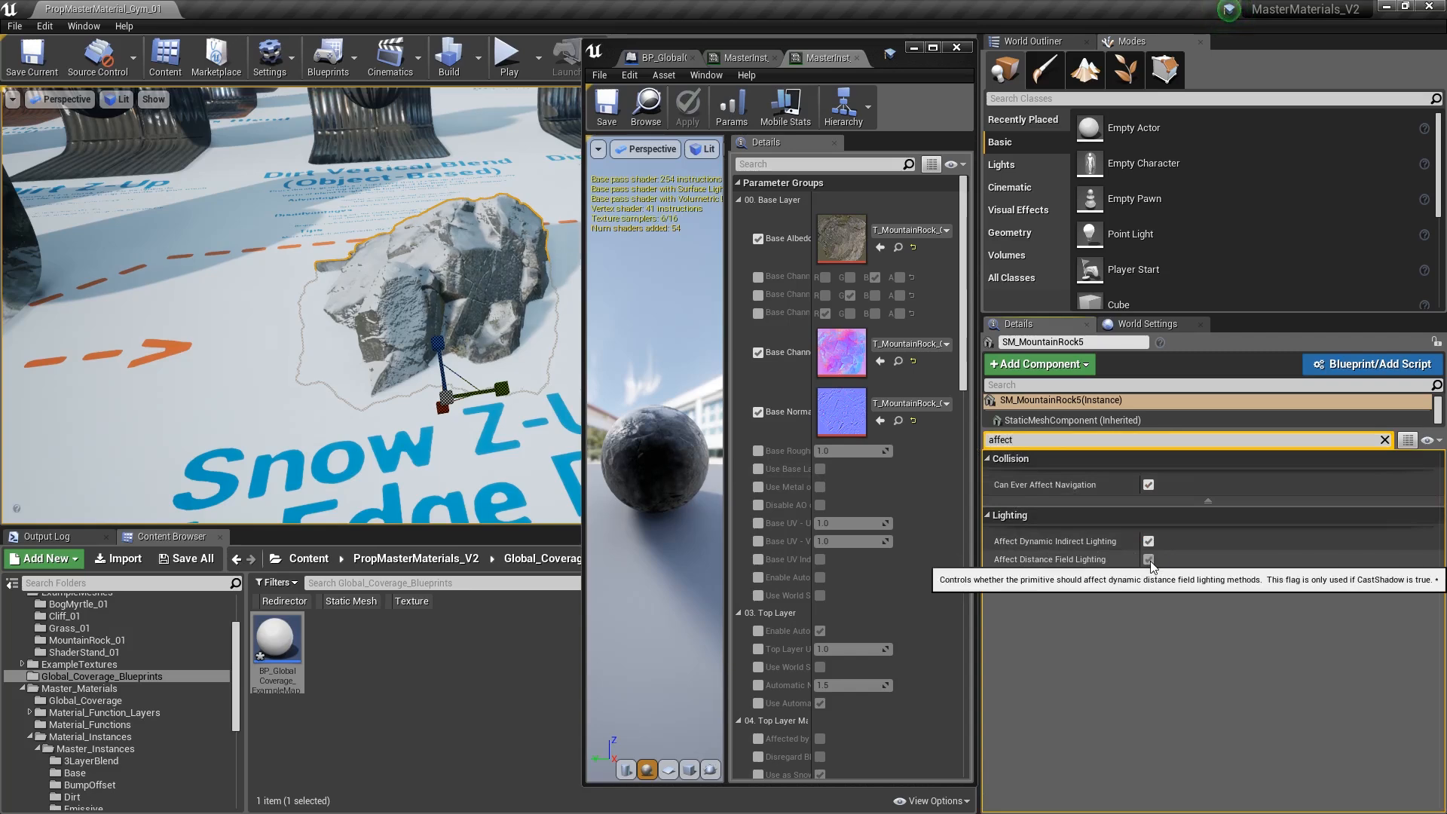
click(1149, 560)
click(1149, 560)
key(w)
right_drag(452, 302, 520, 264)
key(w)
right_drag(301, 302, 575, 324)
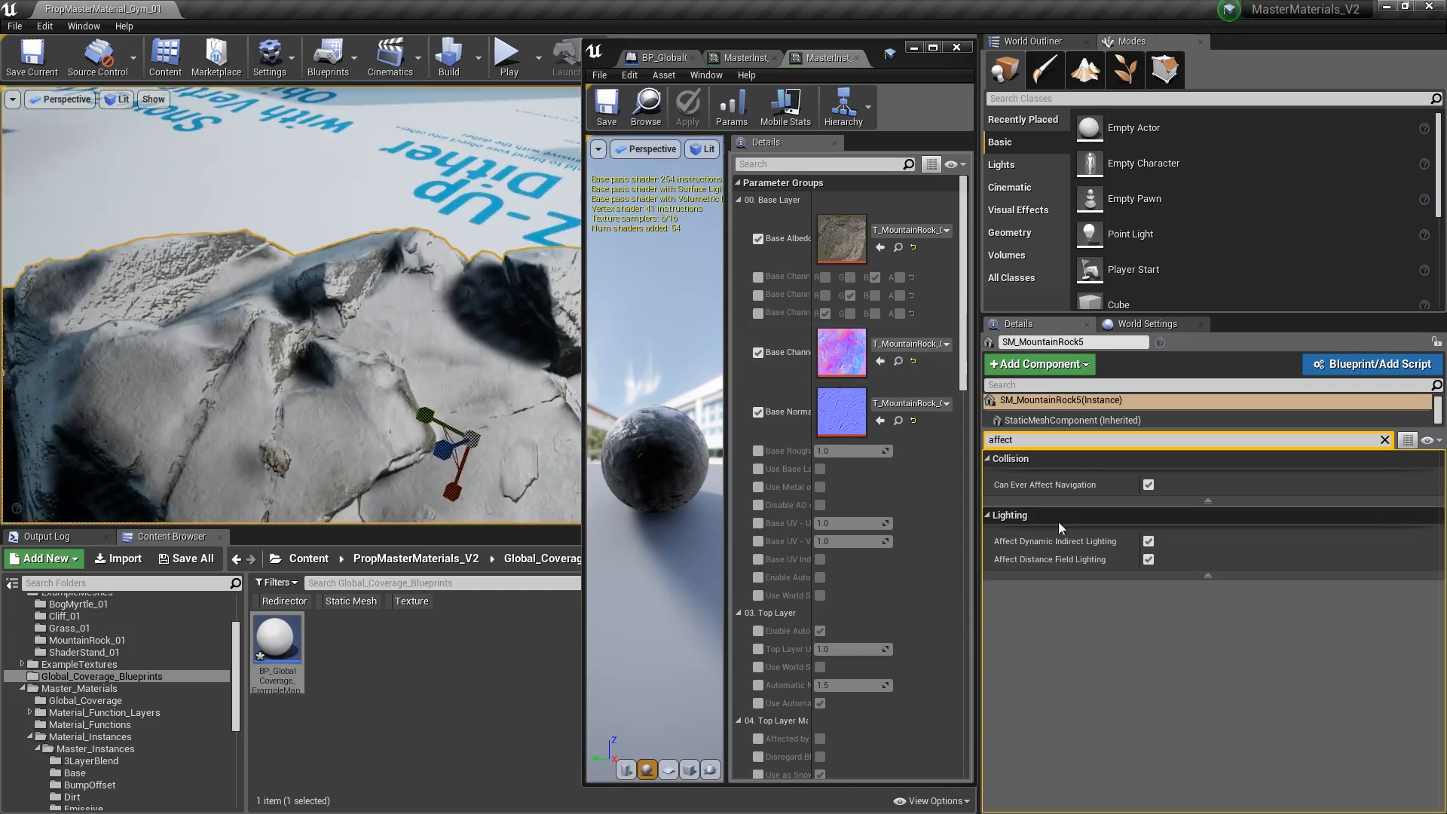
- Disable Affect Distance Field Lighting on the Edge Dither rock, inspect its blend with the ground, and deselect it
click(1148, 559)
key(w)
right_drag(332, 317, 527, 324)
right_drag(248, 286, 265, 284)
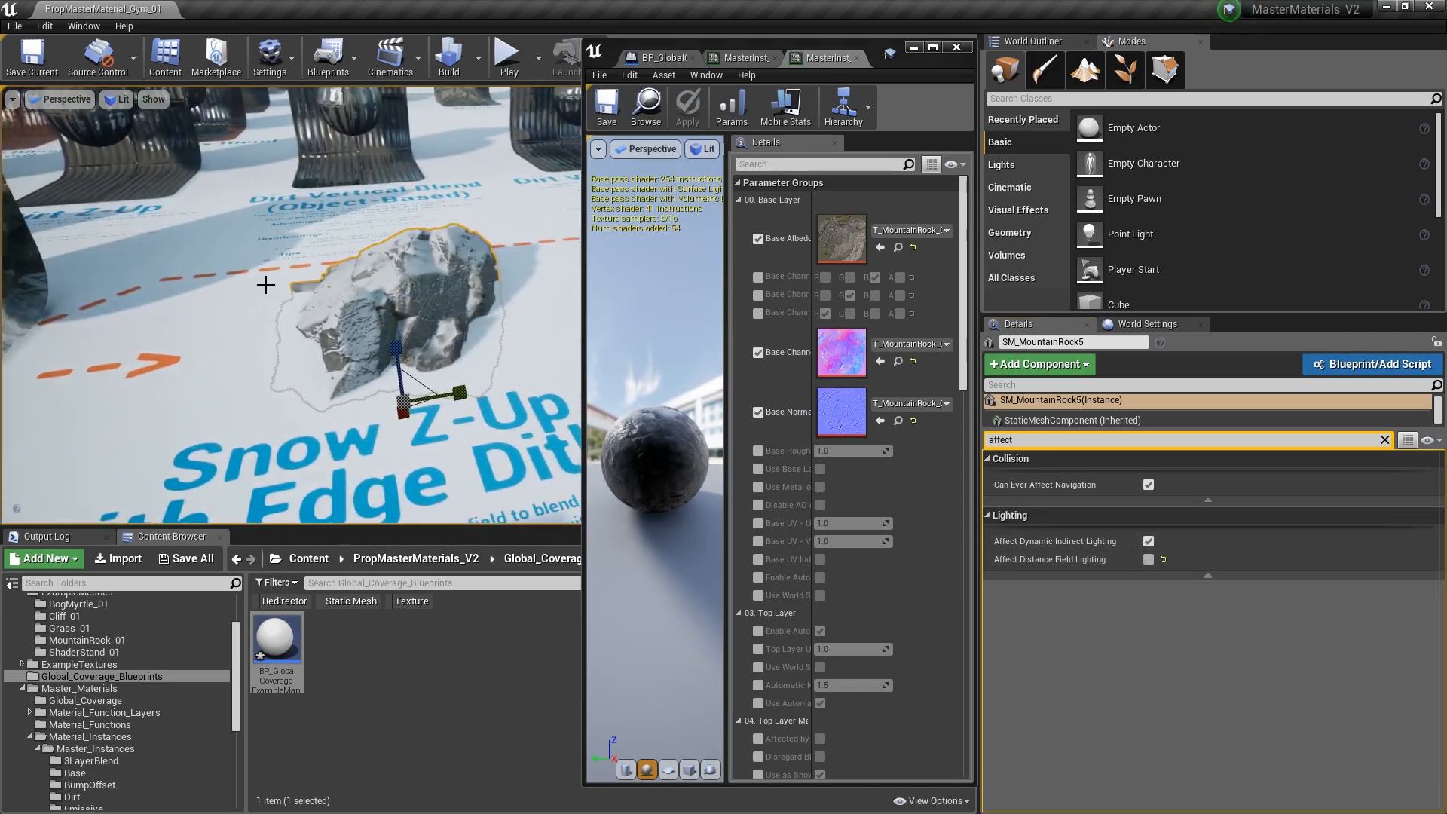
key(Escape)
right_drag(432, 263, 502, 287)
click(502, 288)
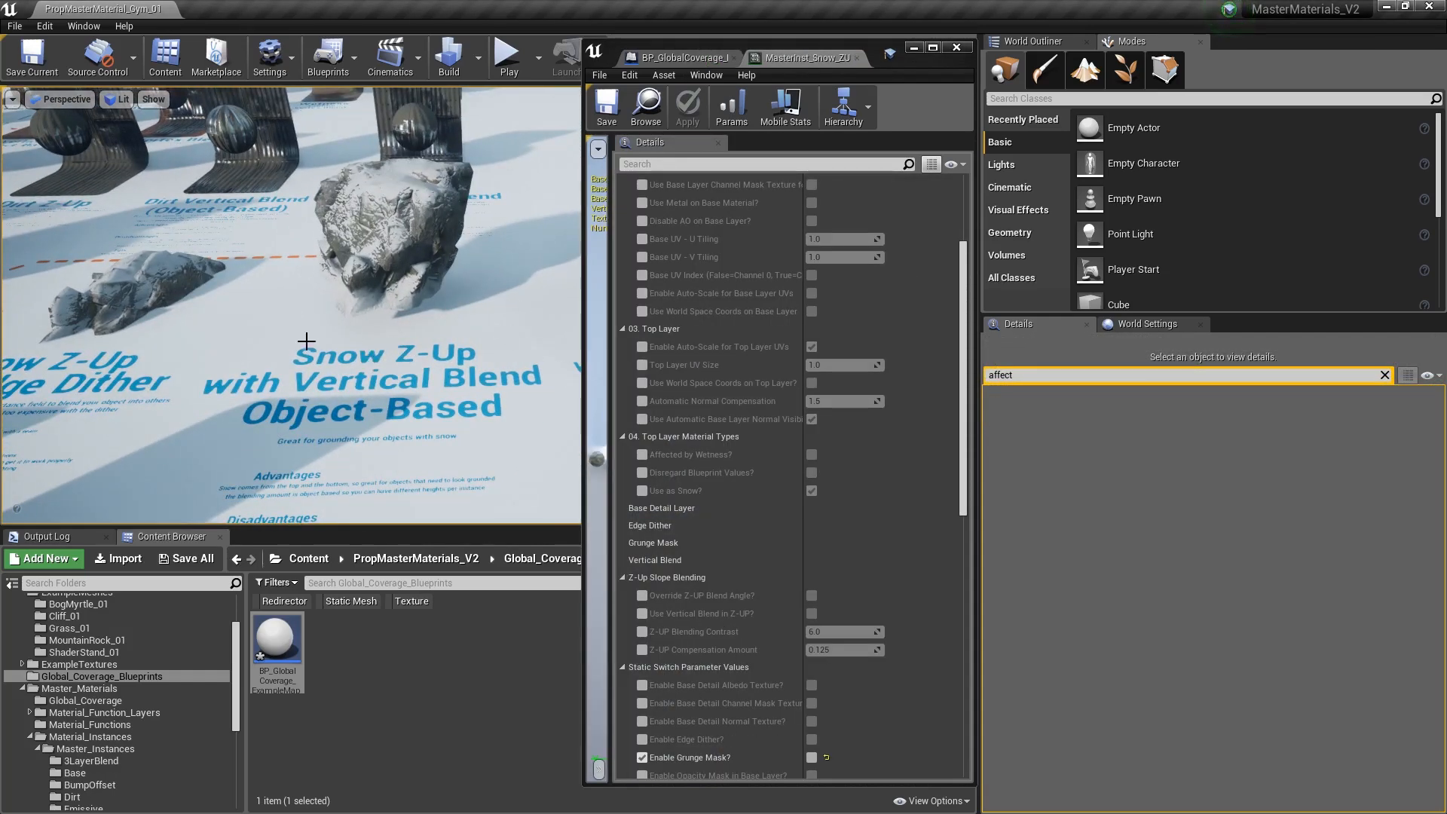
- Select the rock at the Snow Z-Up with Vertical Blend sample, try moving it to test the blend, and undo the move
click(363, 218)
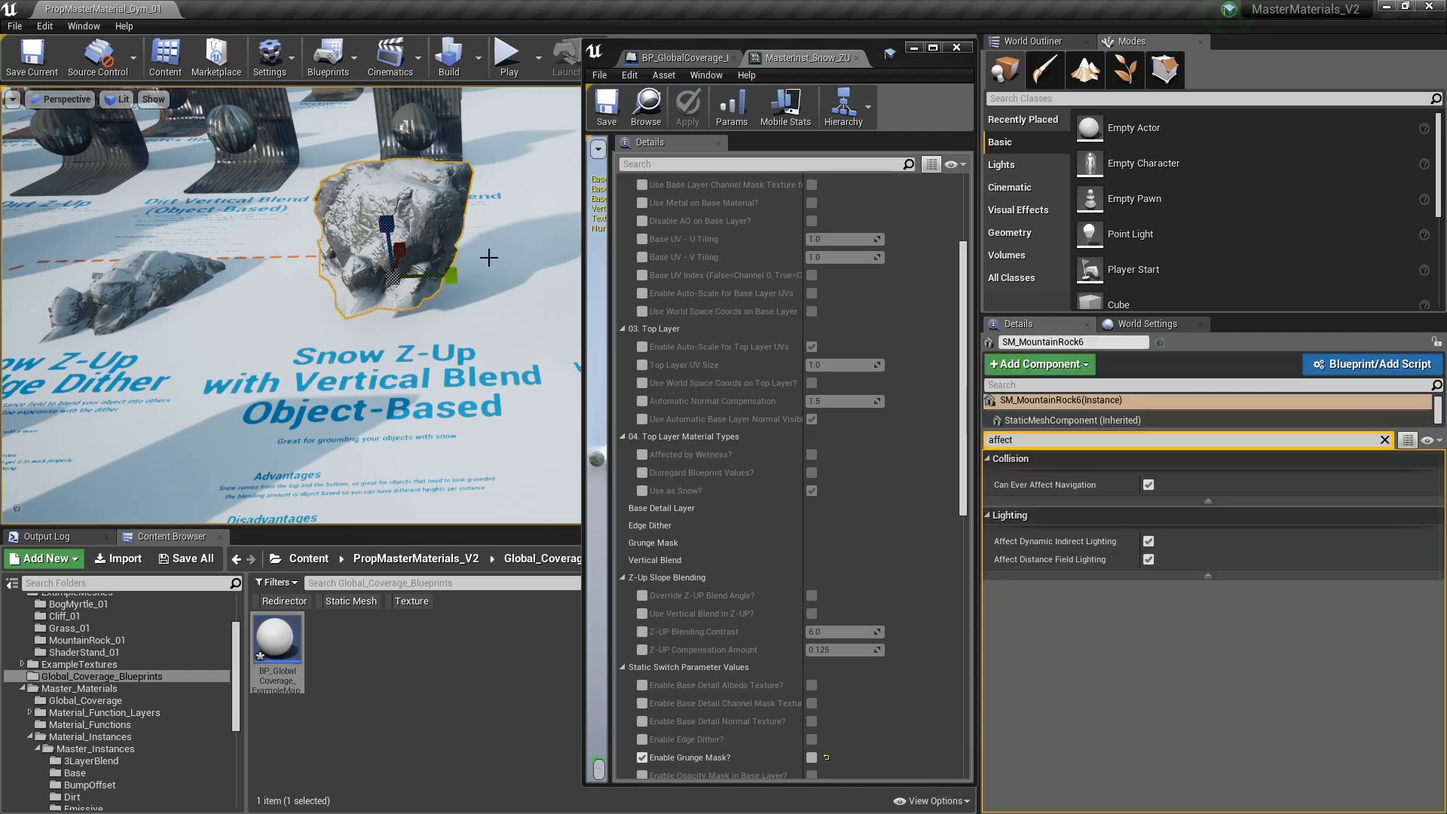
key(f)
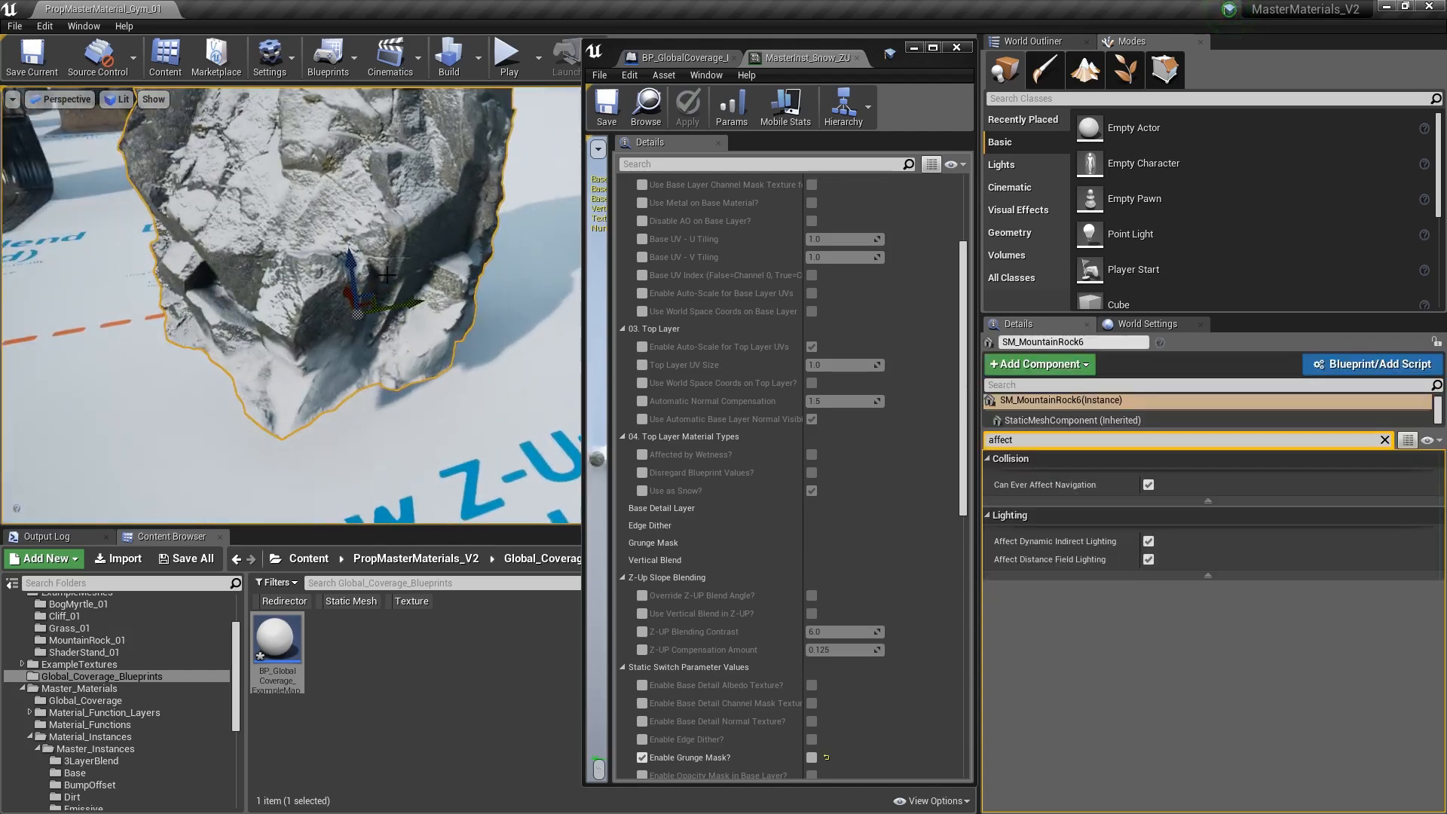
drag(376, 294, 399, 237)
drag(360, 164, 397, 229)
key(f)
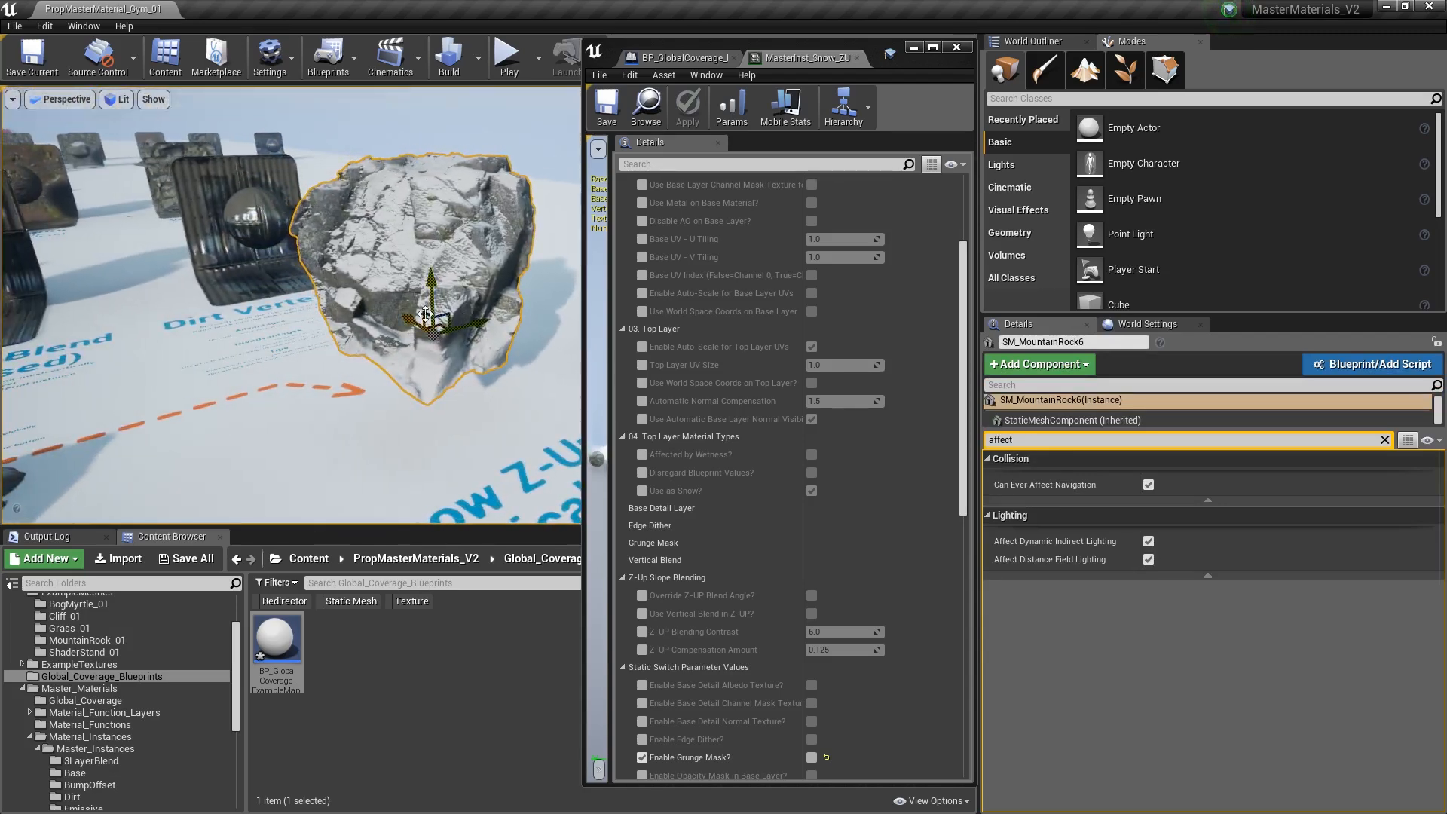
key(ctrl+z)
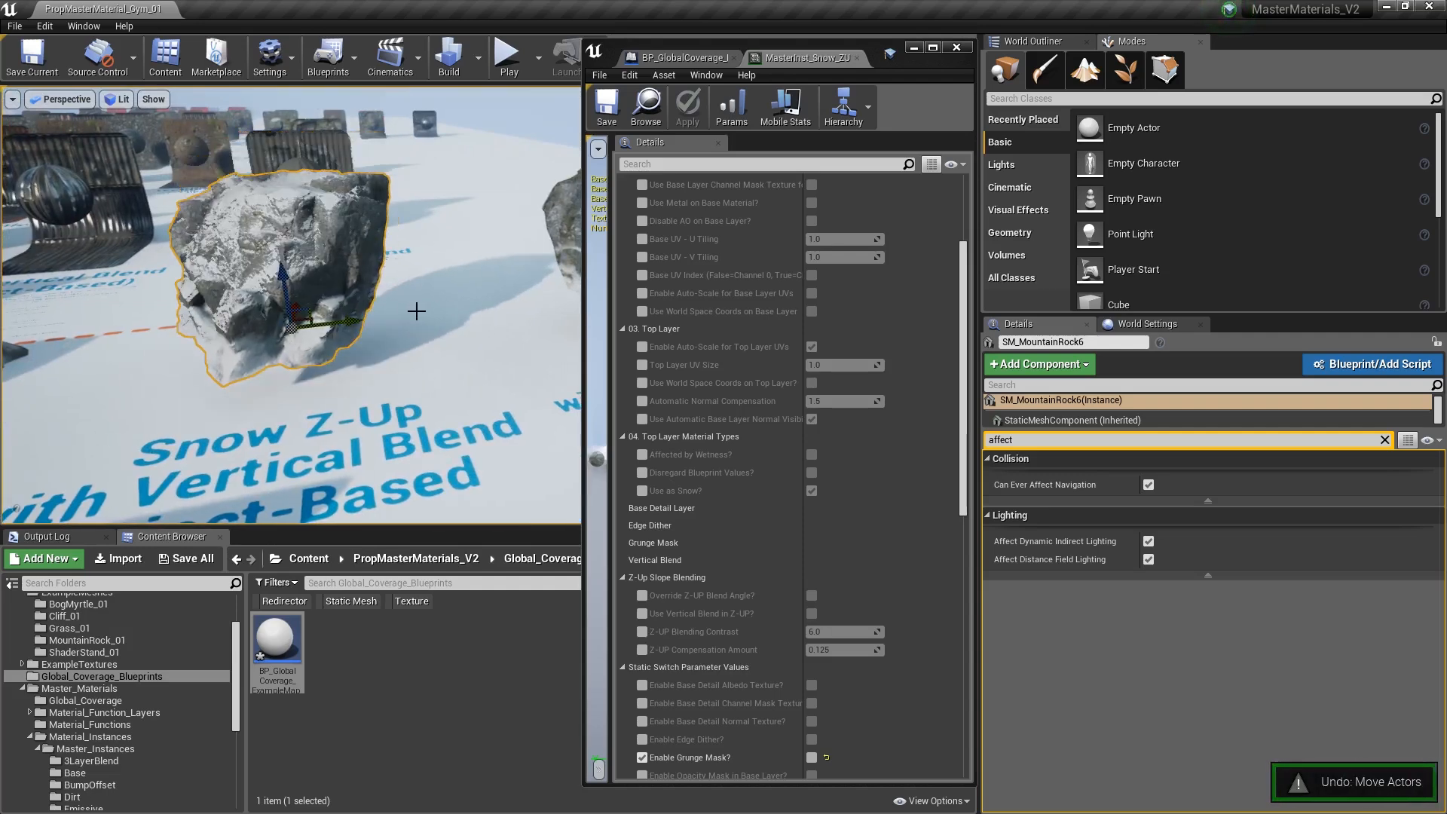
- Try two more moves of the Snow Z-Up Vertical Blend rock, undo each one, and deselect the rock
key(f)
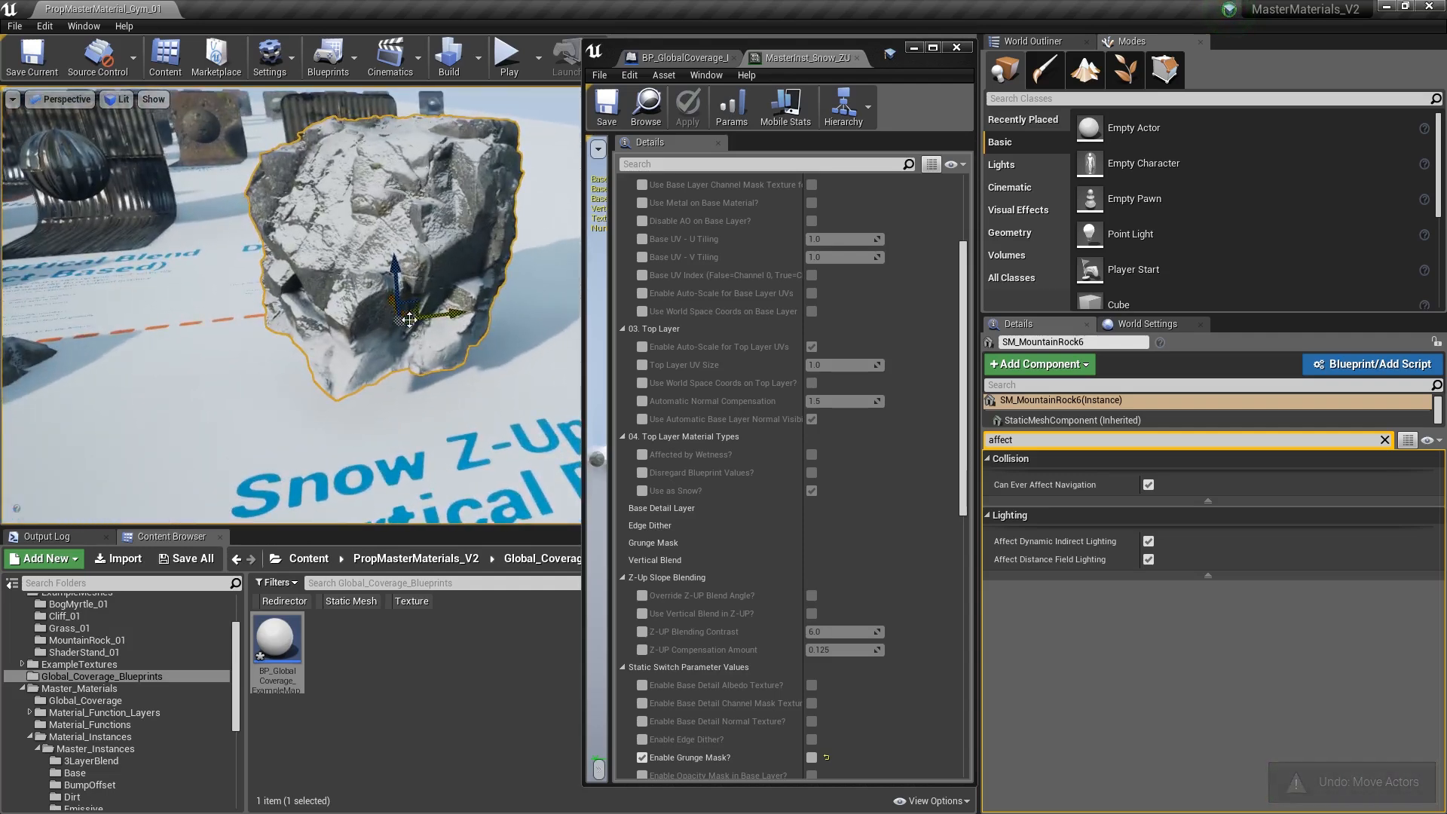
drag(412, 301, 417, 347)
key(ctrl+z)
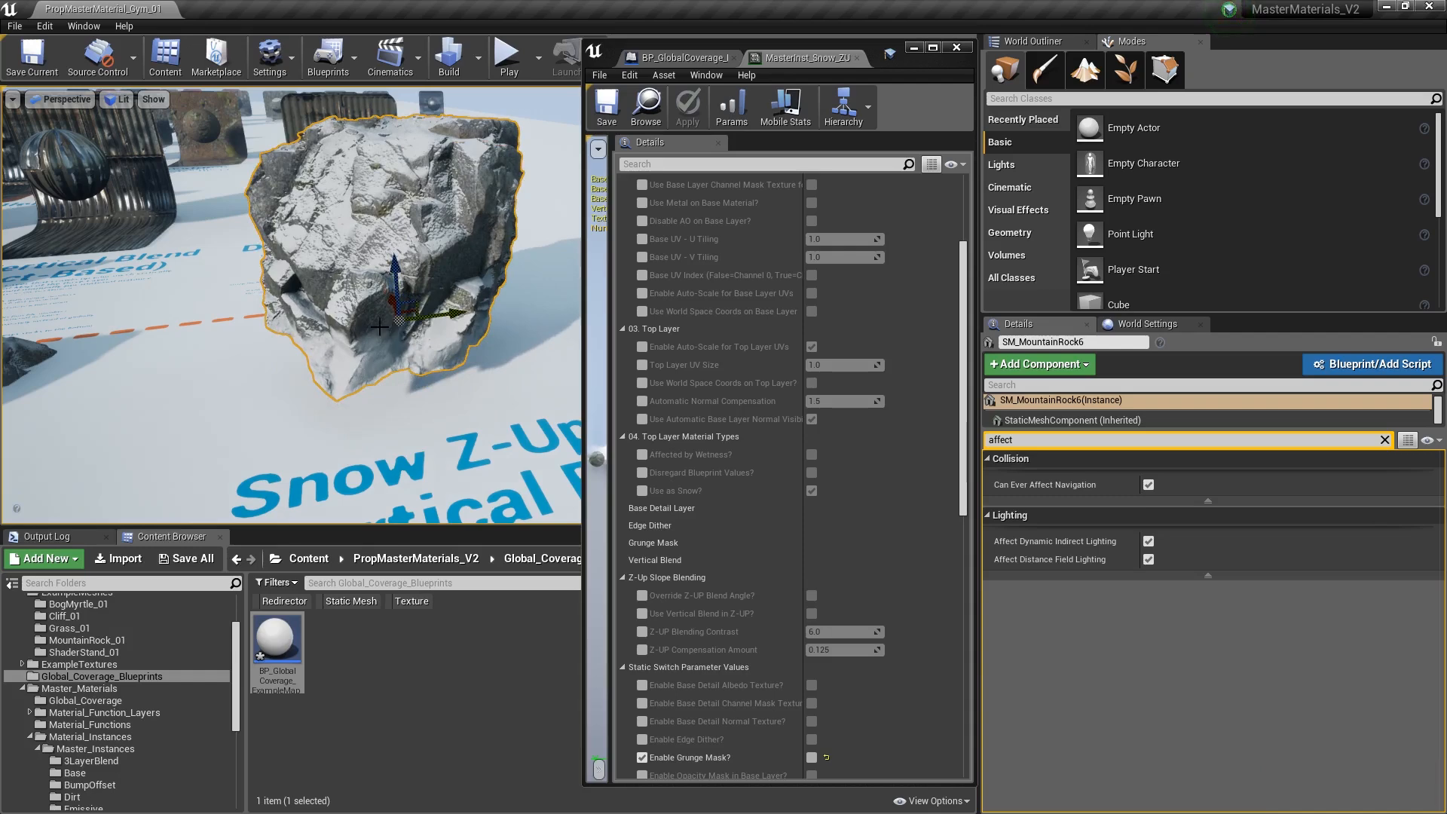
scroll(420, 289, down, 6)
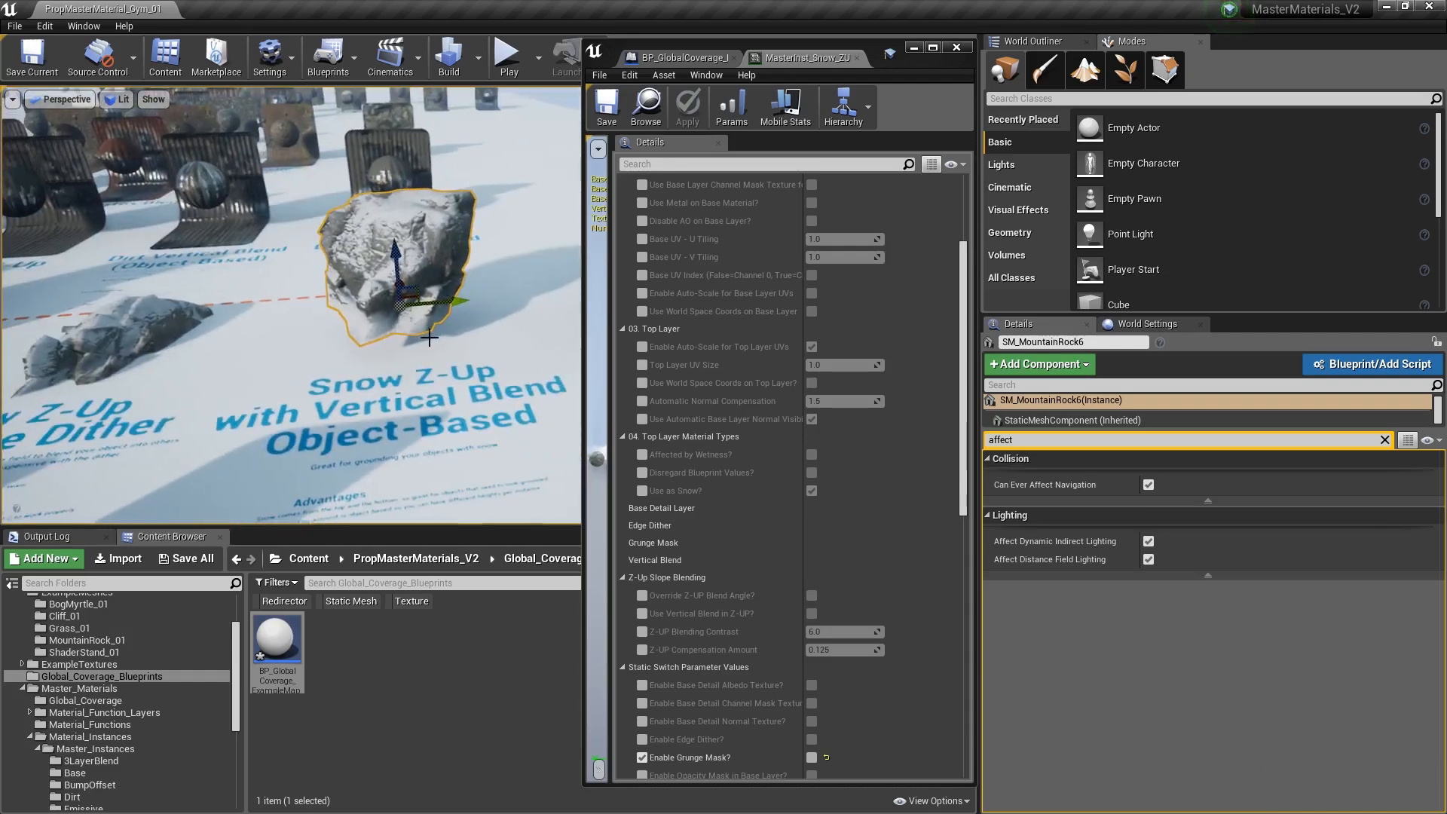
drag(413, 291, 385, 244)
key(ctrl+z)
right_drag(347, 396, 361, 404)
key(Escape)
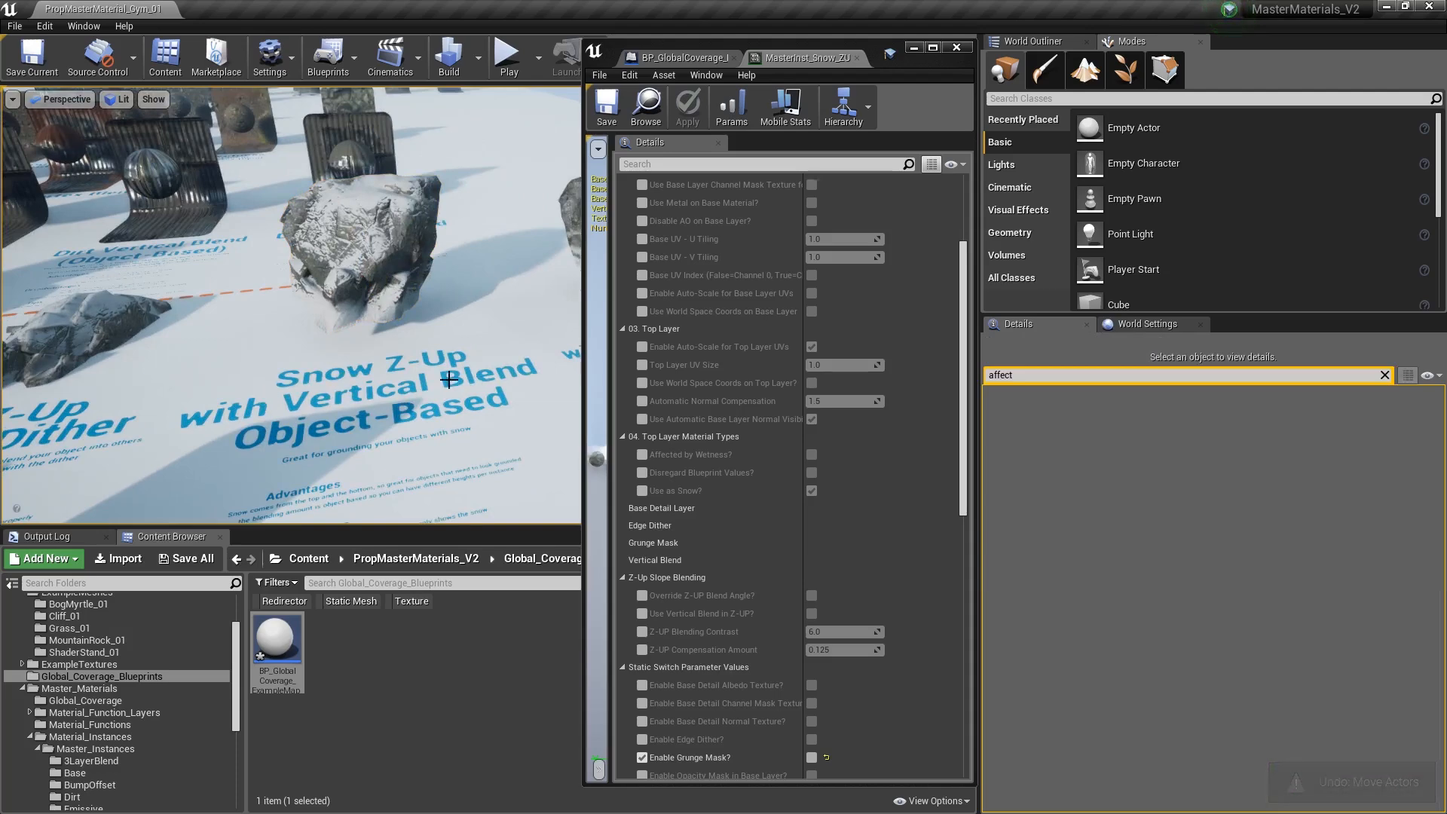
- Reselect the Snow Z-Up Vertical Blend rock, clear its details filter, and open its MasterInst_Snow_ZUP_VBOB material instance
mouse_move(396, 346)
right_down()
mouse_move(417, 339)
mouse_move(419, 323)
mouse_move(400, 318)
right_up()
key(s)
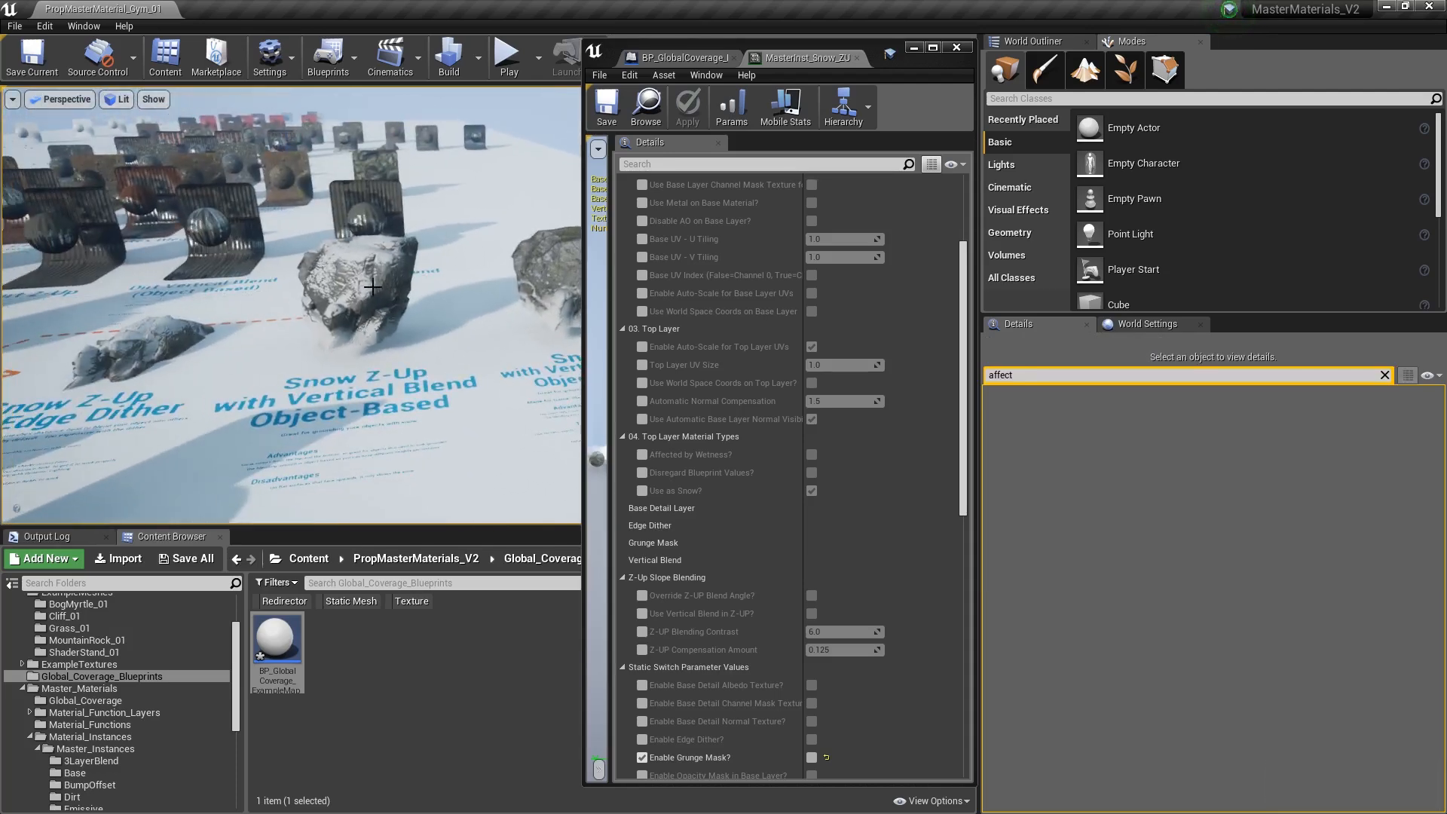
key(w)
mouse_move(397, 286)
right_down()
mouse_move(378, 288)
mouse_move(398, 290)
right_up()
click(400, 289)
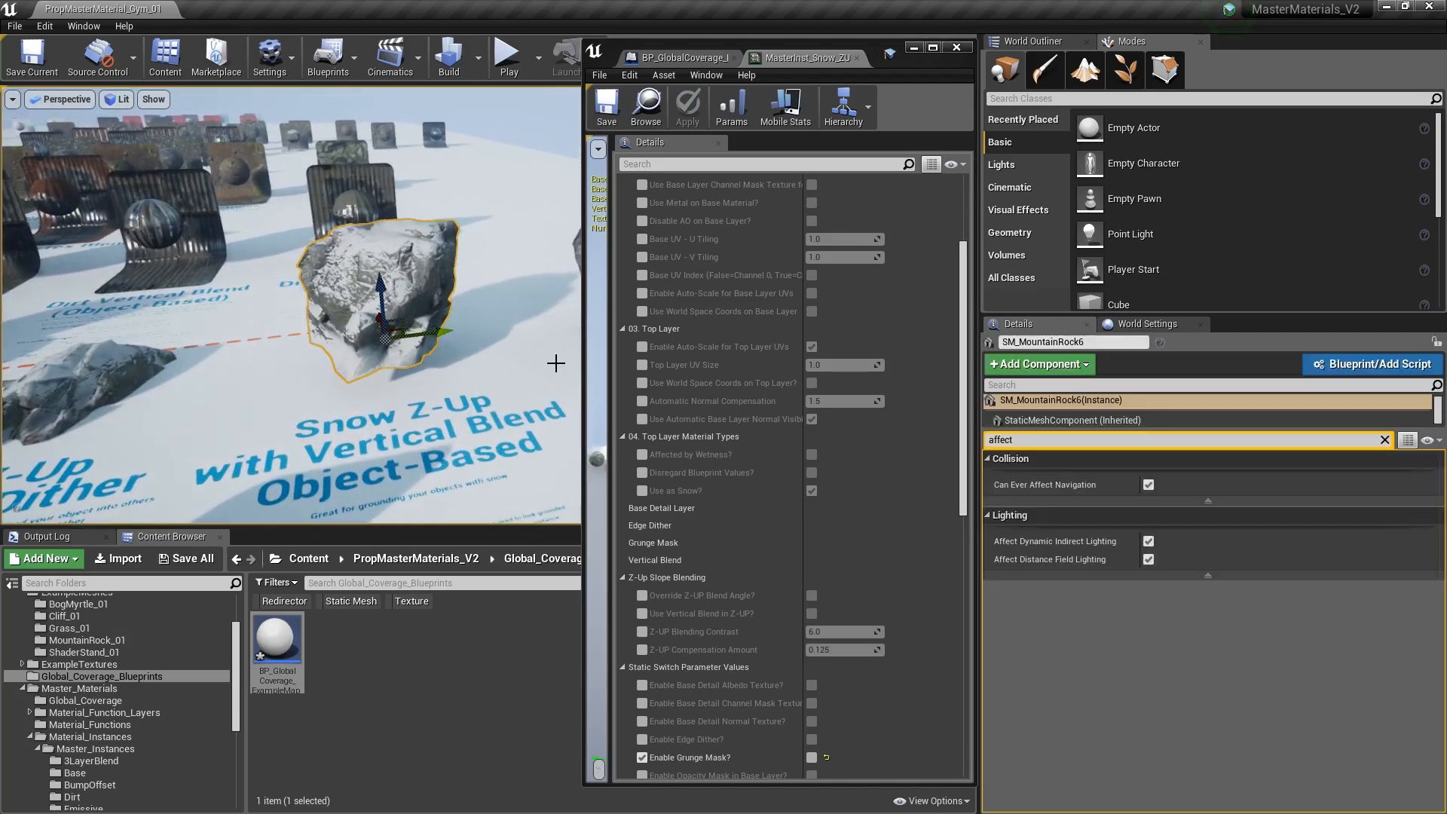
click(1385, 439)
double_click(1165, 688)
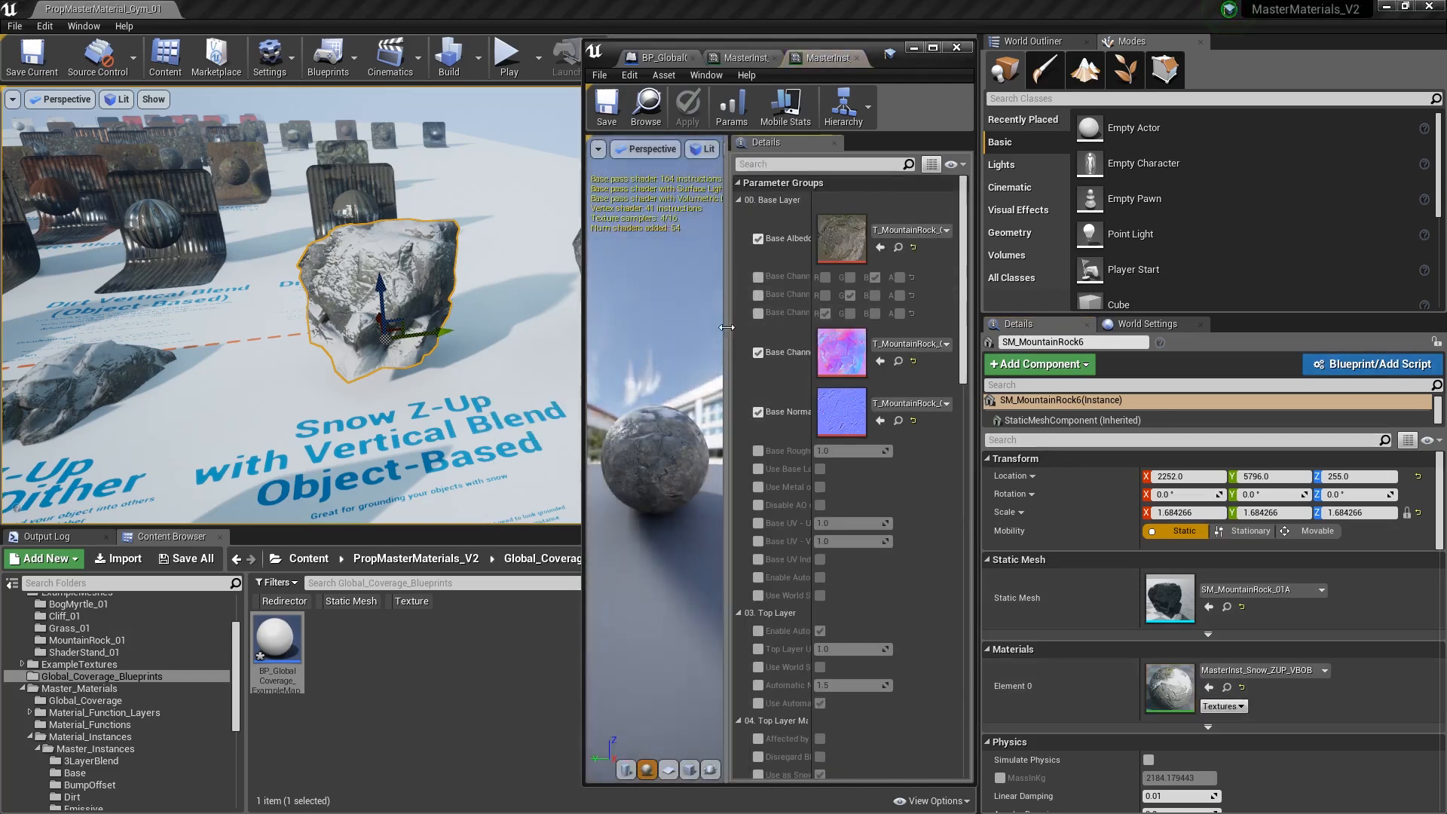
- Try a Vertical Blend Blur Amount of about 288.6 and a different Vertical Blend Height, and undo both changes
drag(730, 324, 786, 319)
drag(962, 267, 962, 402)
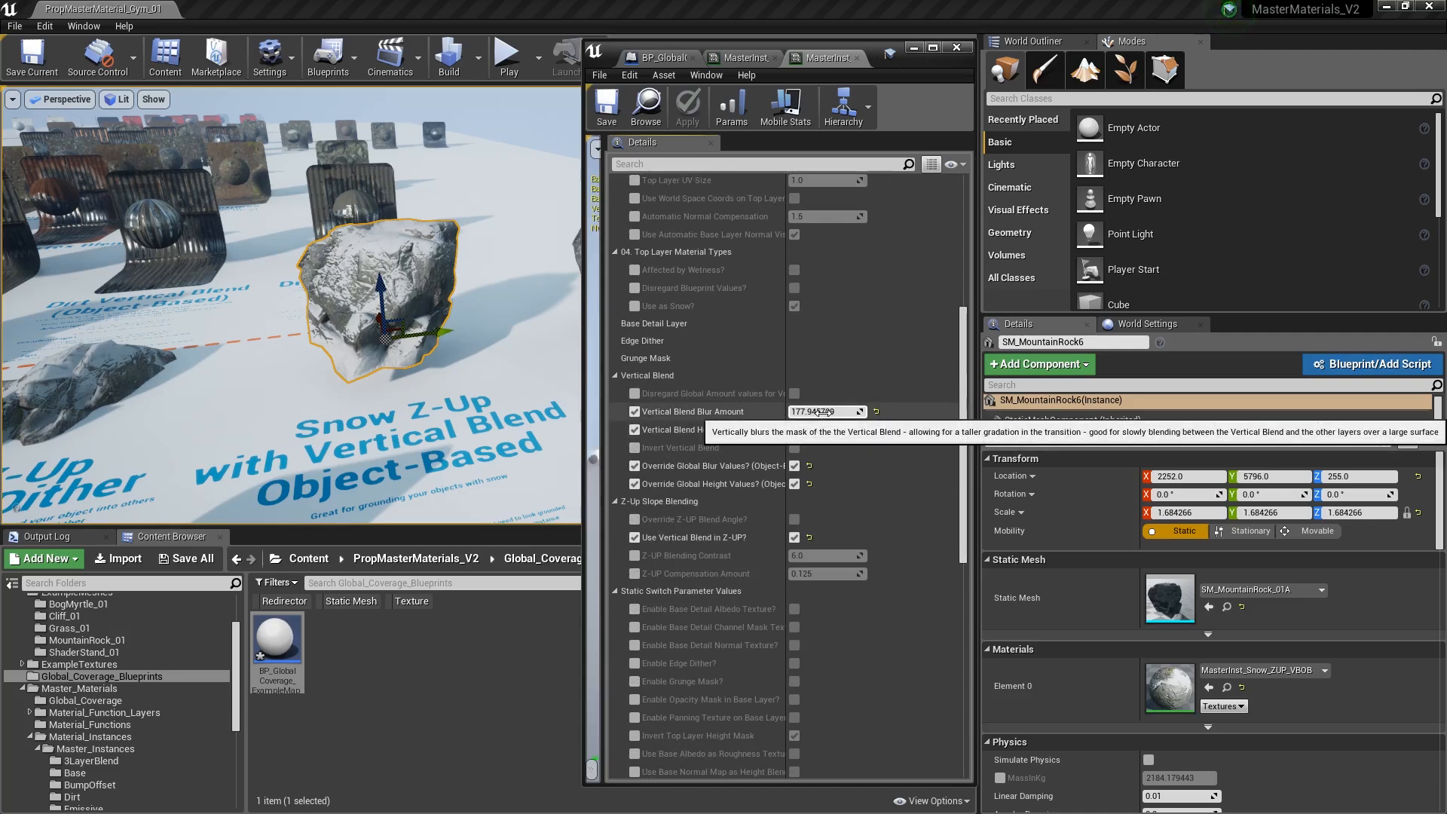
mouse_move(818, 411)
mouse_down()
mouse_move(847, 412)
mouse_move(822, 411)
mouse_move(829, 430)
mouse_move(859, 430)
mouse_move(814, 430)
mouse_up()
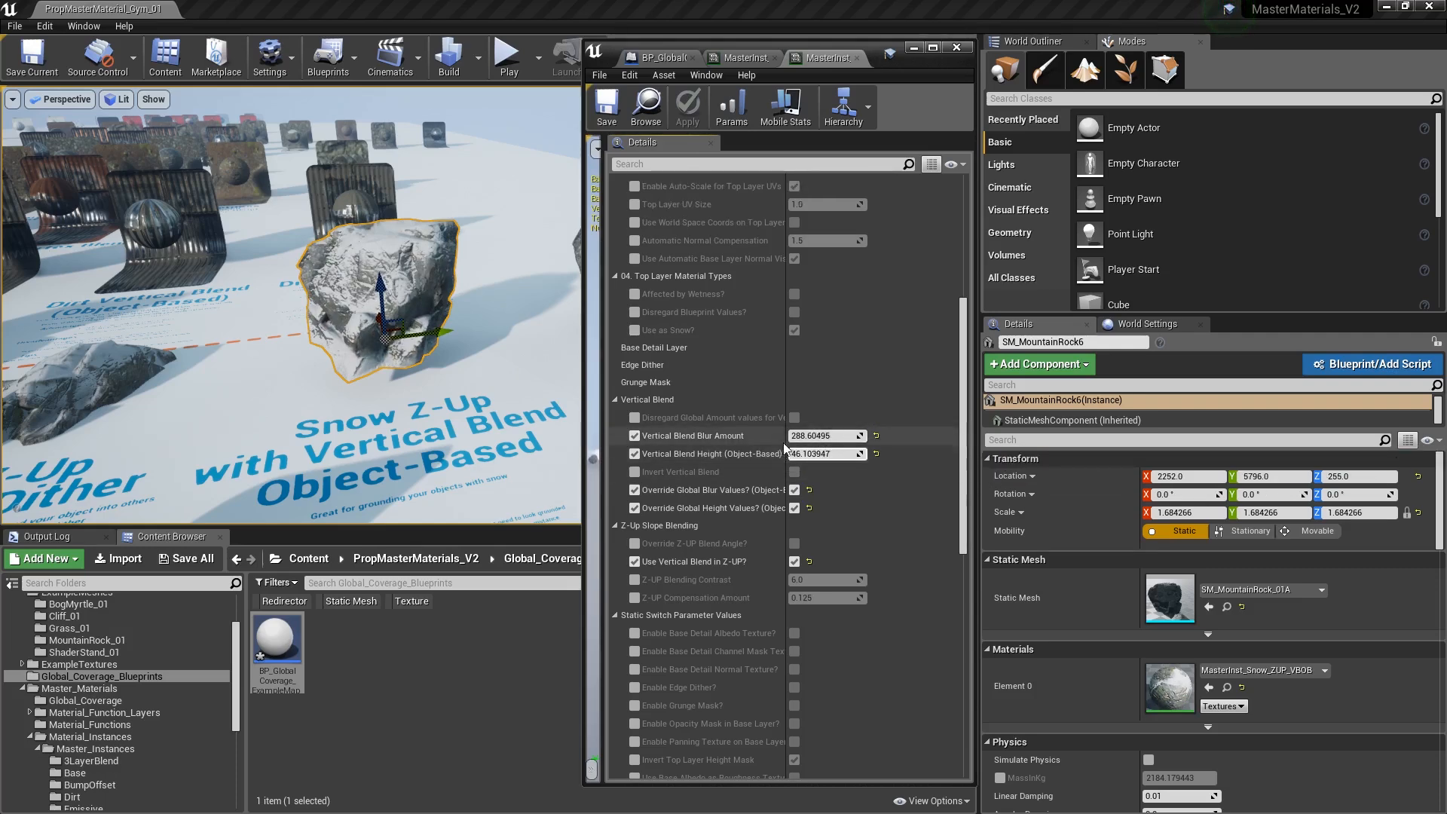
key(ctrl+z)
key(ctrl+z)
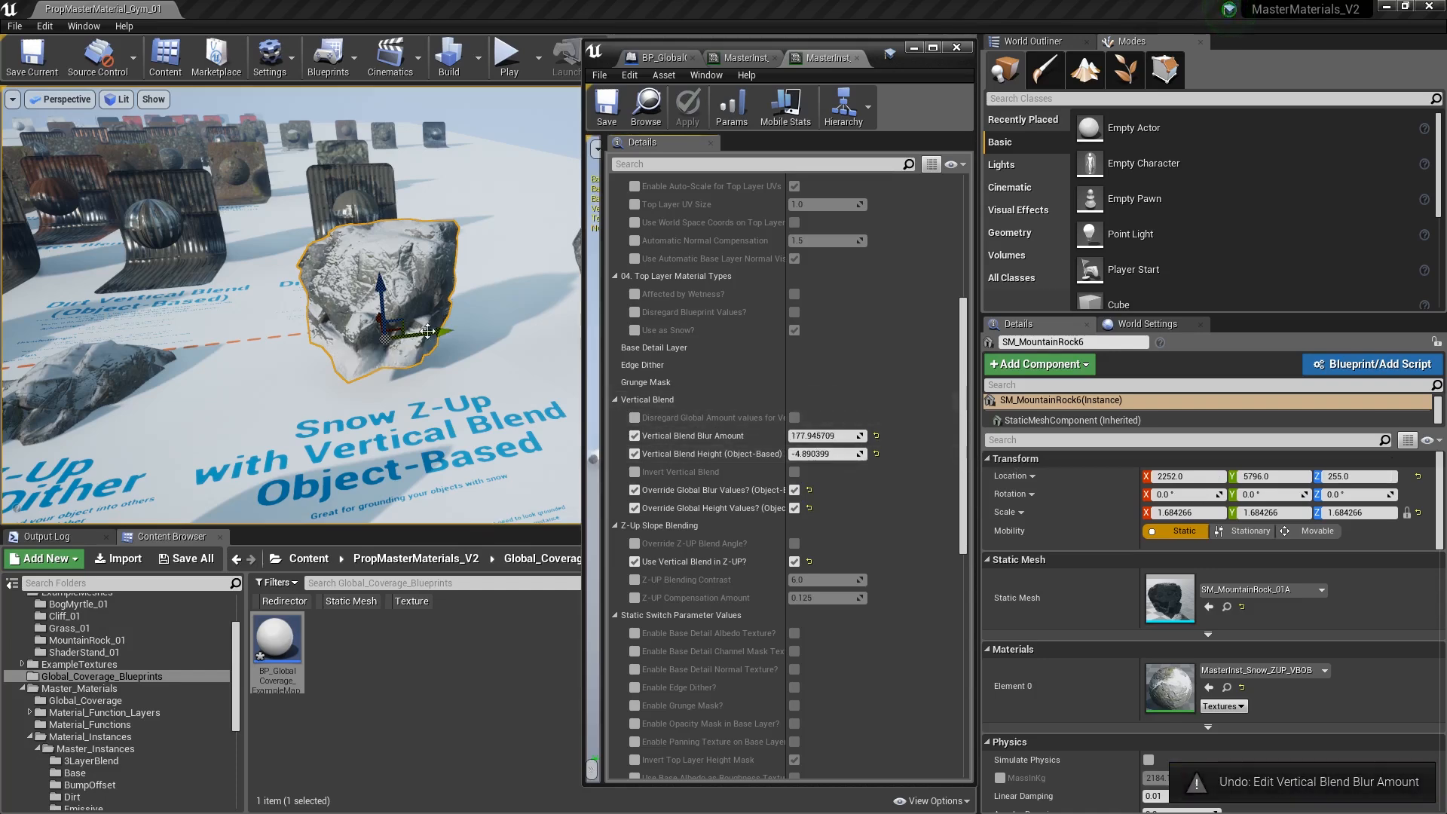
- Deselect the rock and close both open material instances, leaving only the Global Coverage Blueprint open
right_drag(482, 368, 458, 355)
key(Escape)
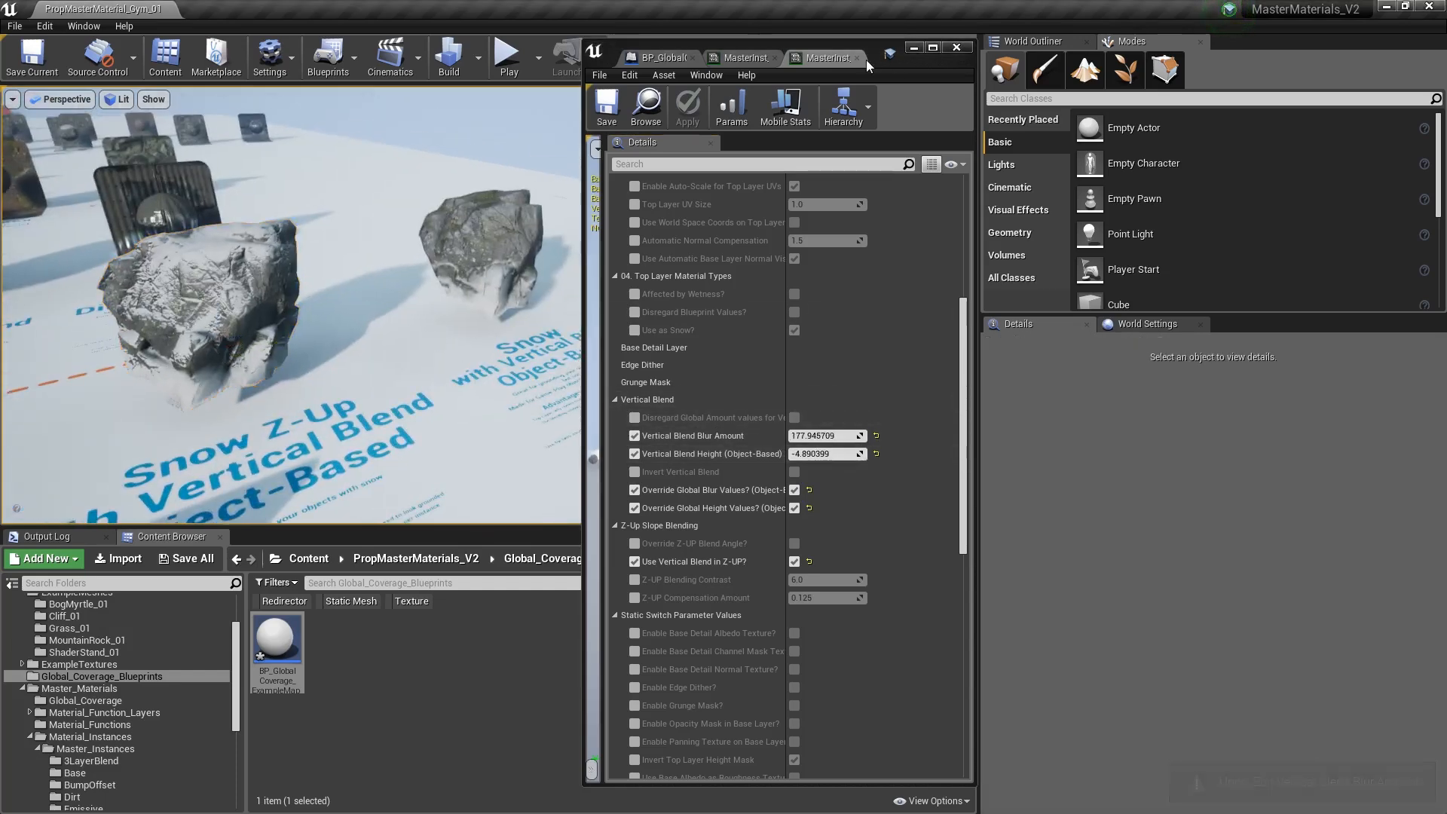
click(857, 58)
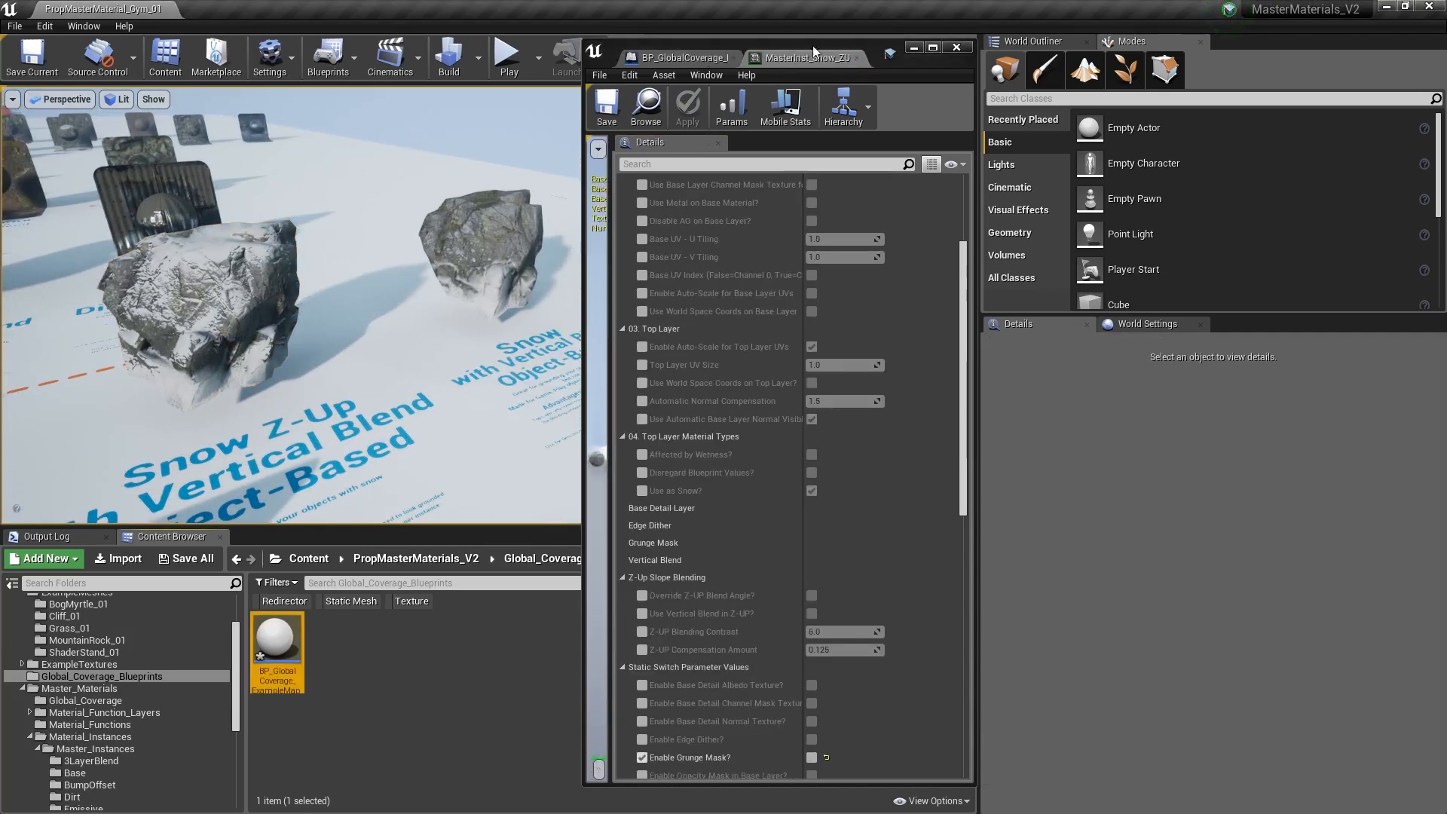
click(856, 59)
mouse_move(379, 309)
right_down()
mouse_move(337, 304)
mouse_move(378, 309)
mouse_move(378, 290)
mouse_move(375, 315)
right_up()
click(379, 309)
key(Escape)
- Examine the rock at the Snow with Vertical Blend Object-Based sample and compare it with the neighbouring Z-Up version
right_drag(506, 309, 470, 286)
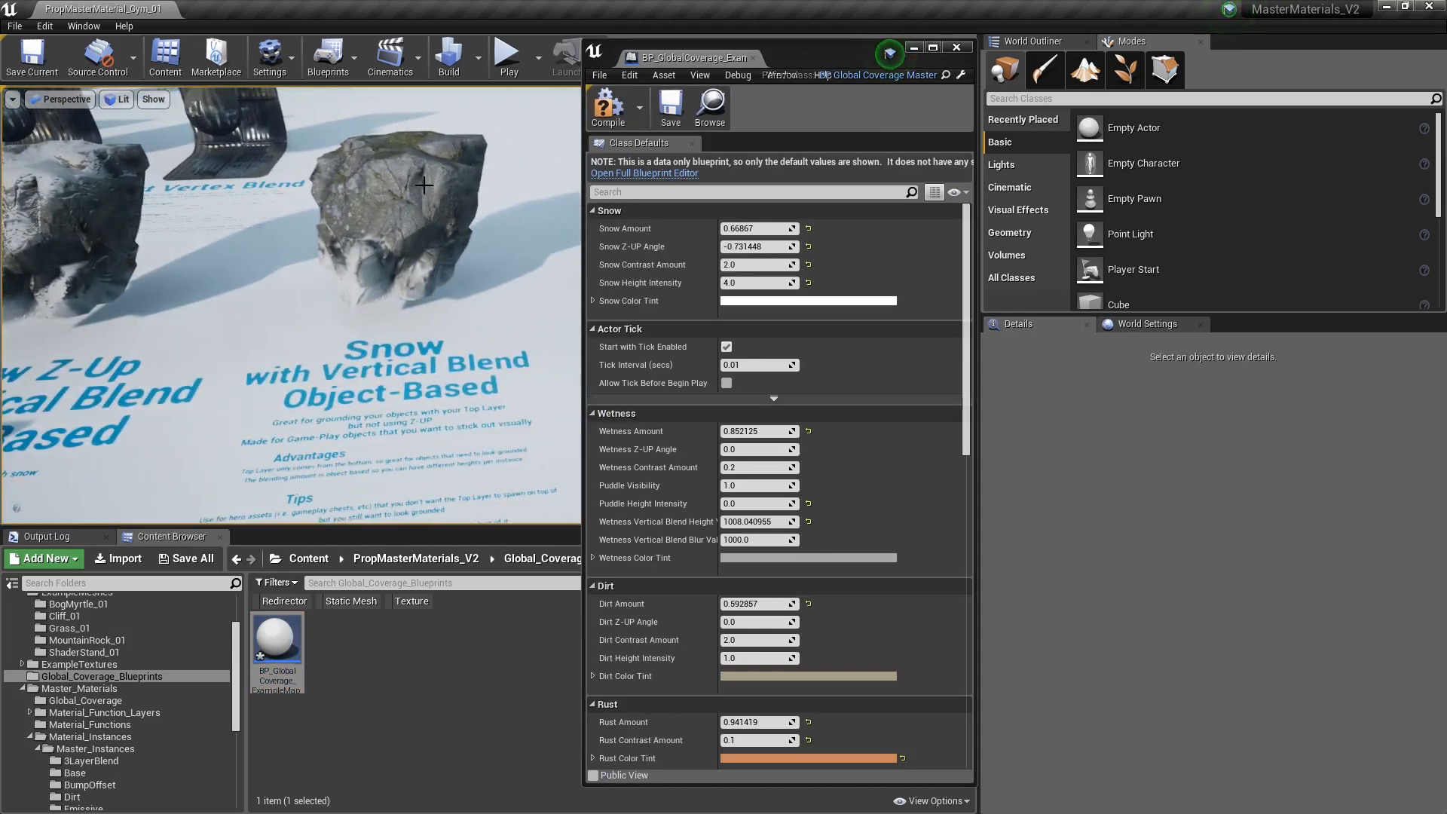
click(426, 171)
key(f)
key(Escape)
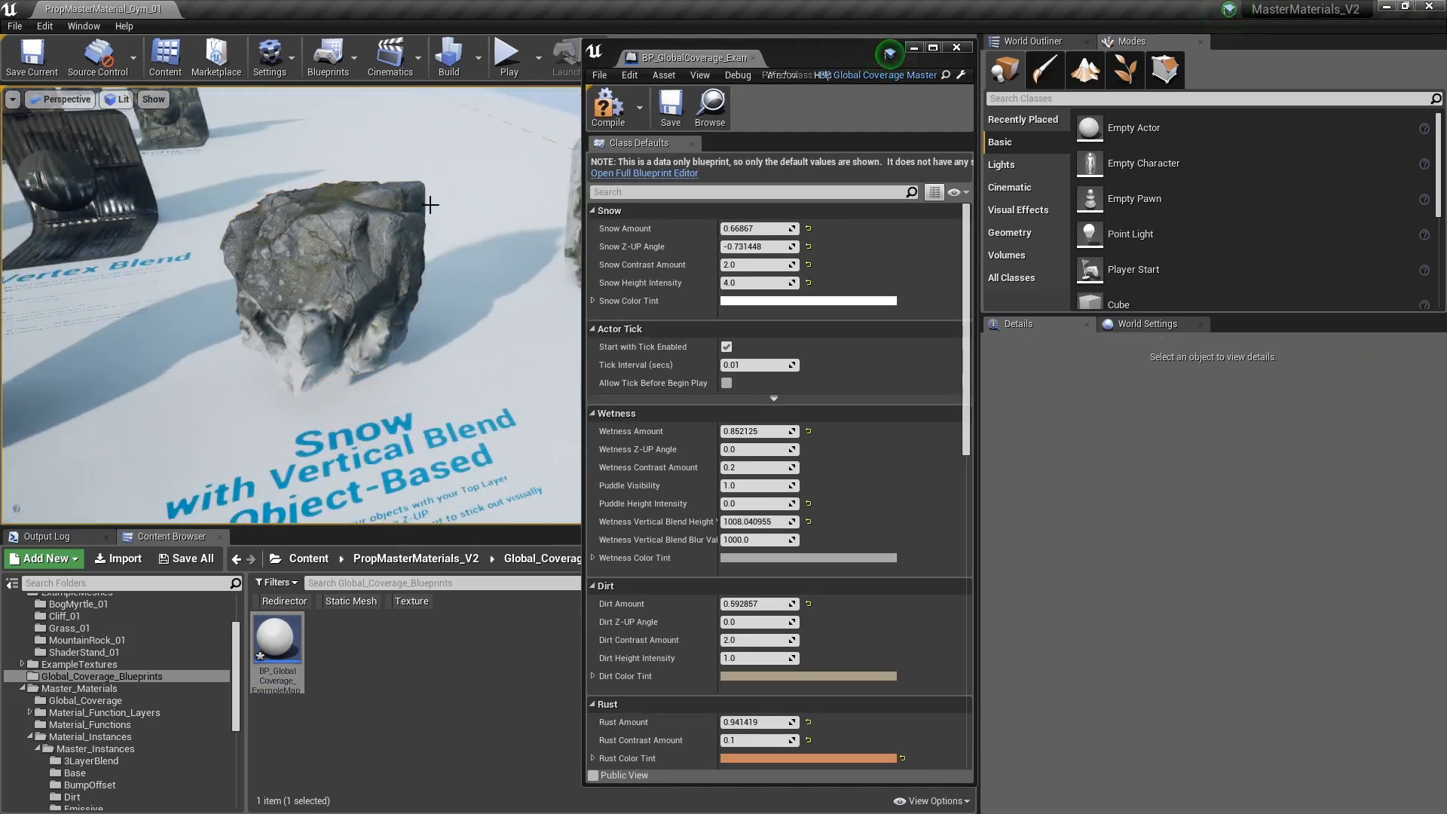
right_drag(362, 286, 395, 287)
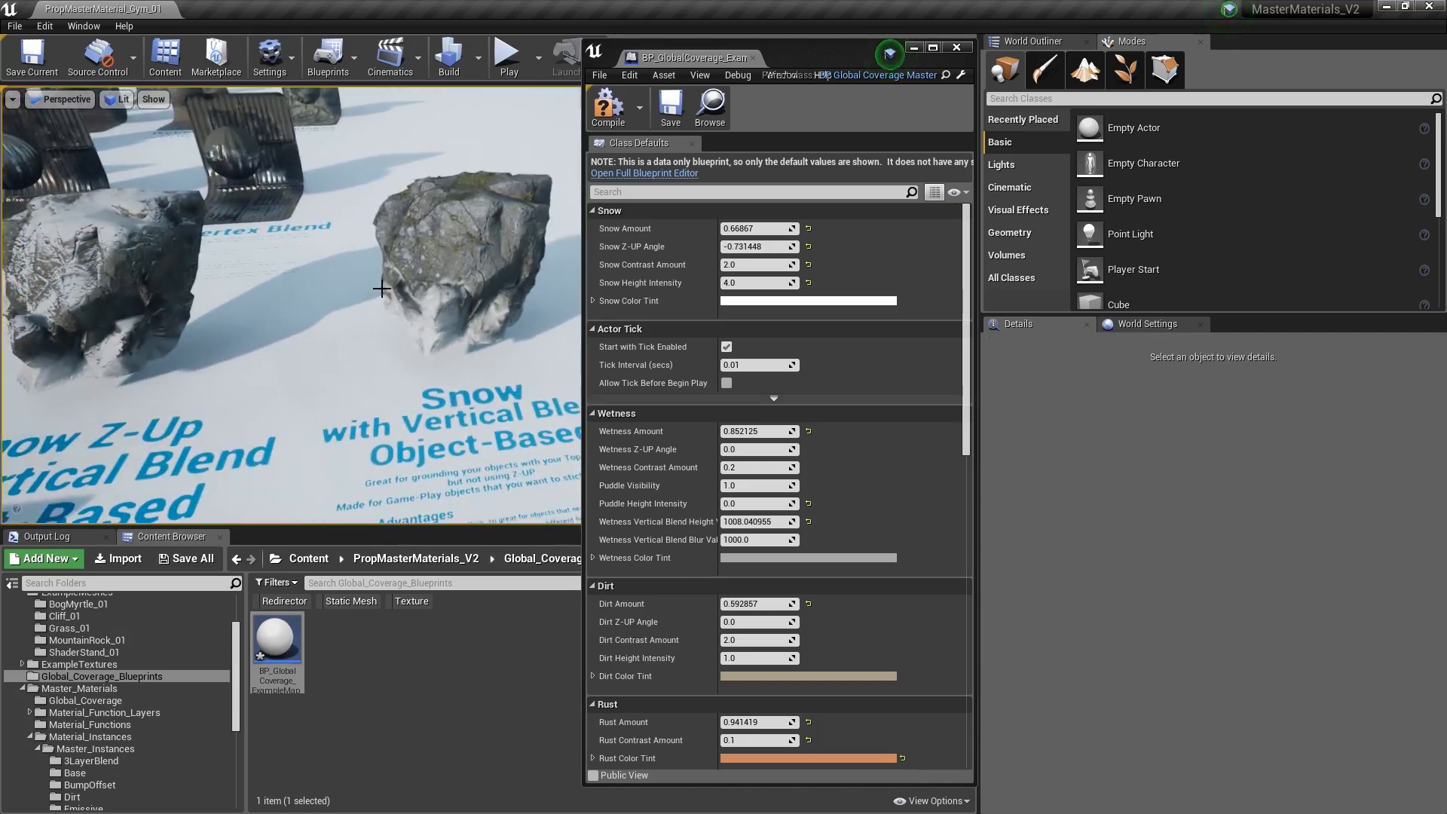
right_drag(448, 241, 167, 272)
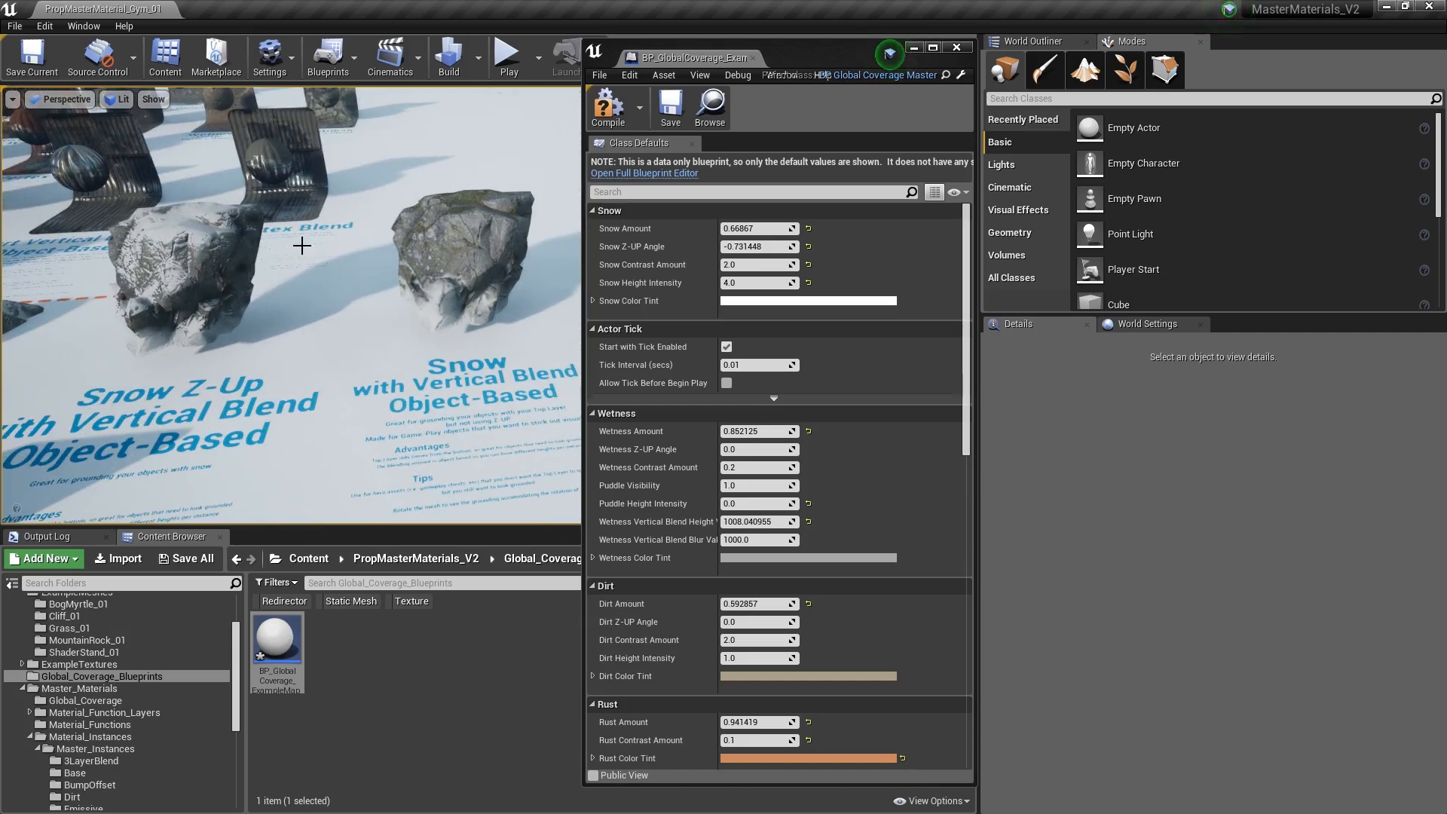
- Select the Snow Vertex Blend shader stand, minimize the Global Coverage Blueprint window, and view the stand up close
right_drag(368, 331, 413, 313)
click(413, 313)
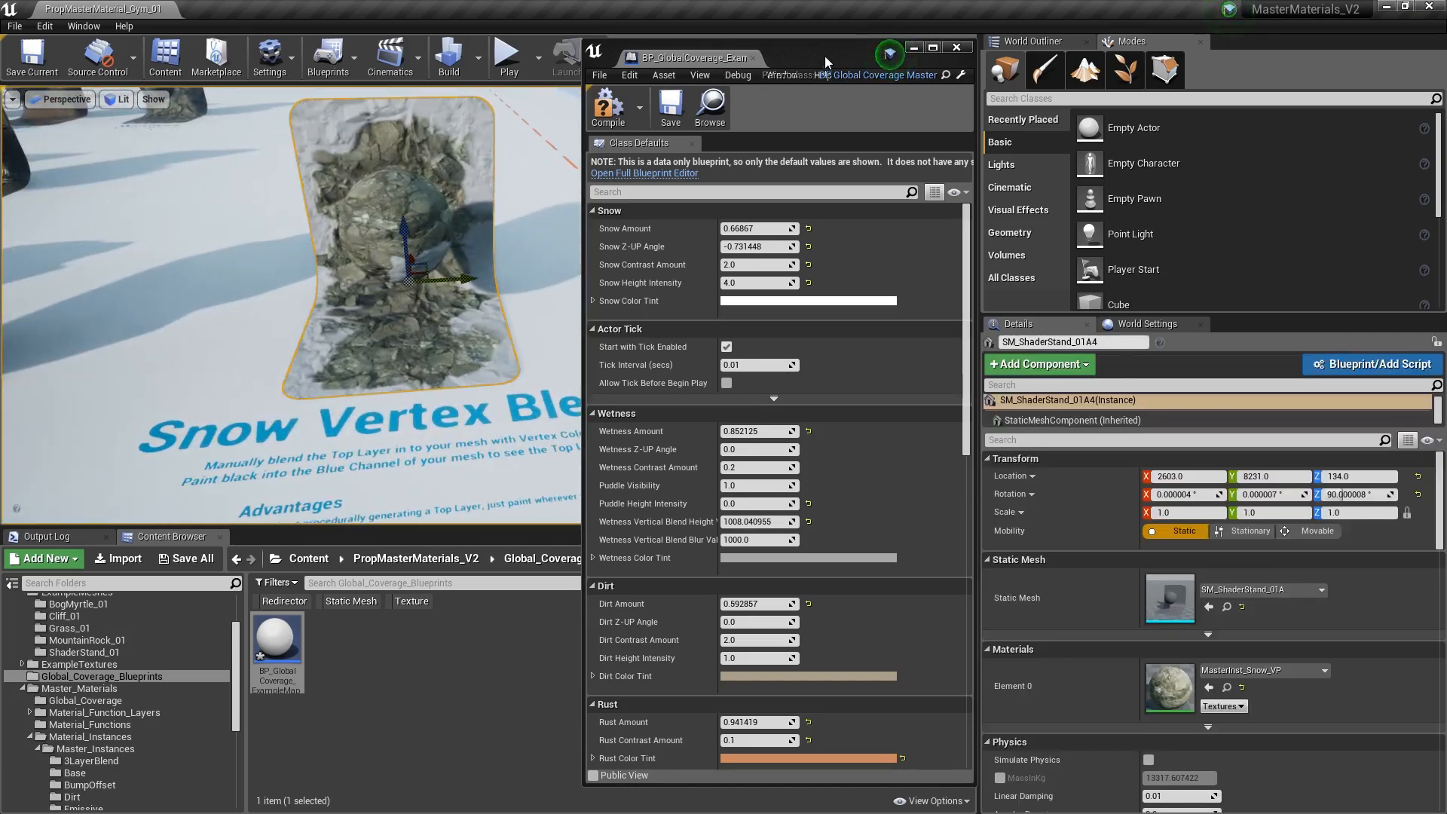
click(914, 46)
right_drag(569, 260, 648, 301)
right_drag(497, 301, 470, 288)
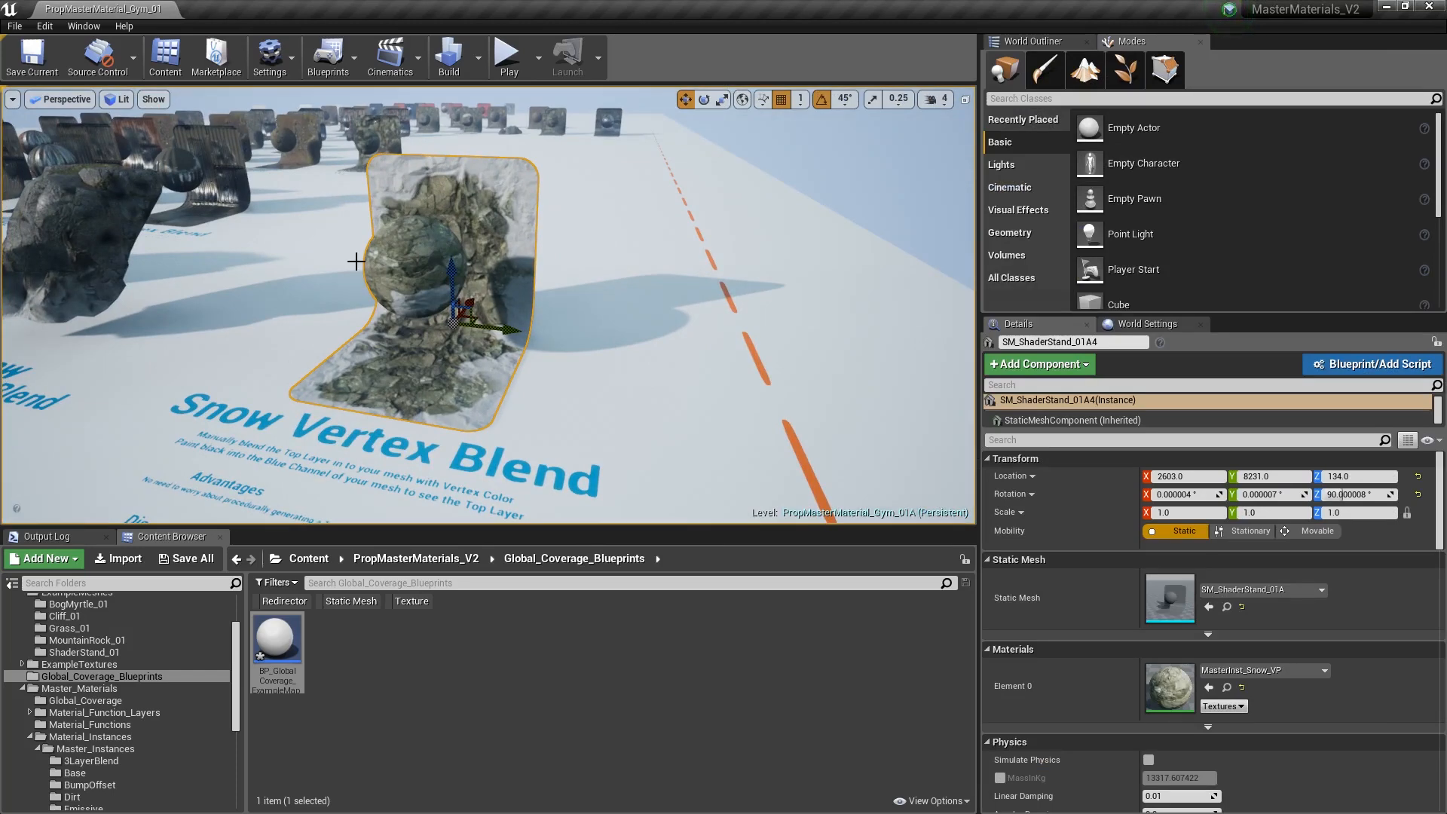
right_drag(602, 321, 542, 291)
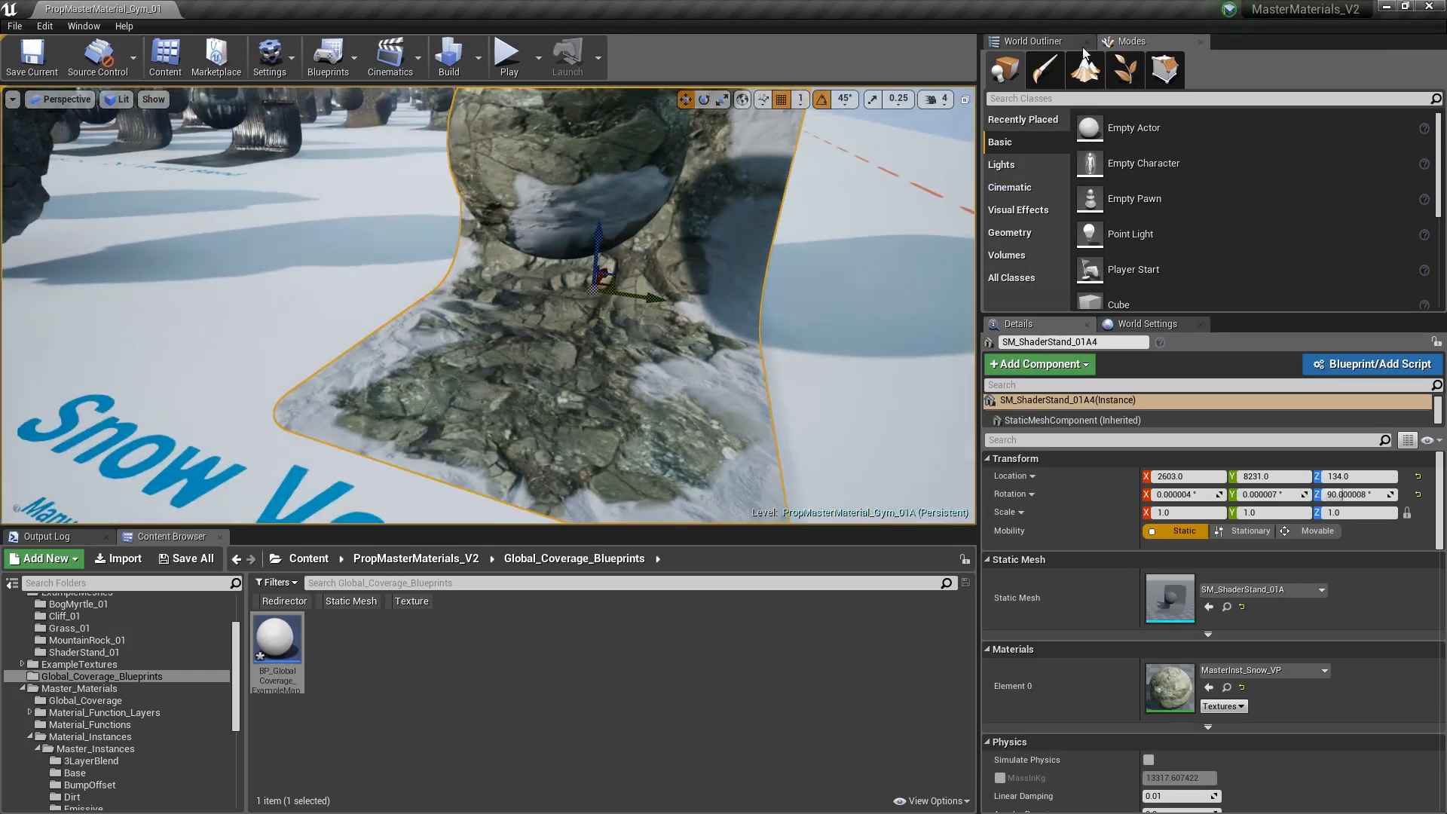
- Switch to vertex color Mesh Paint mode for the shader stand and enlarge its settings to show the paint channels
click(1046, 72)
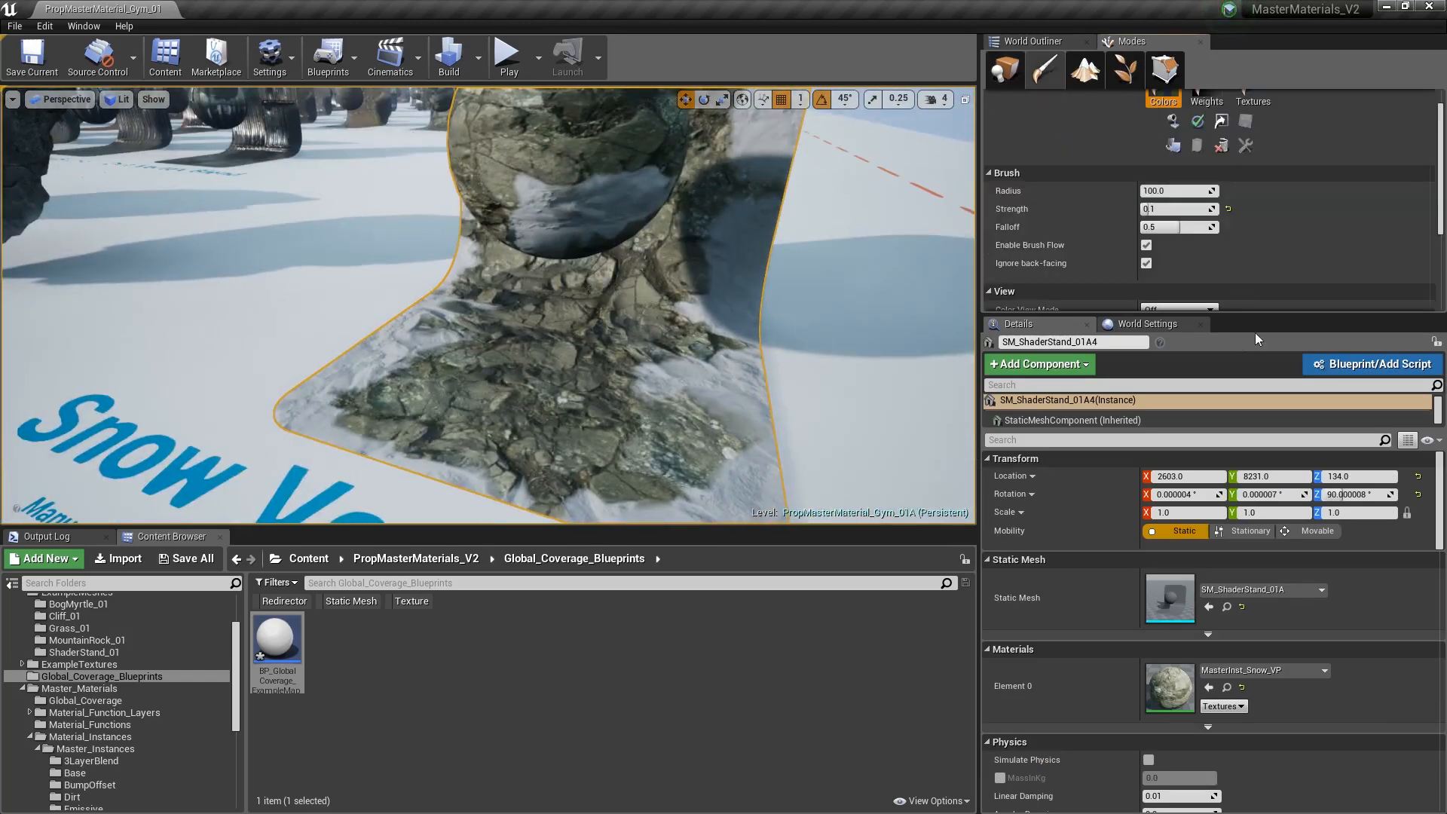
drag(1252, 313, 1257, 545)
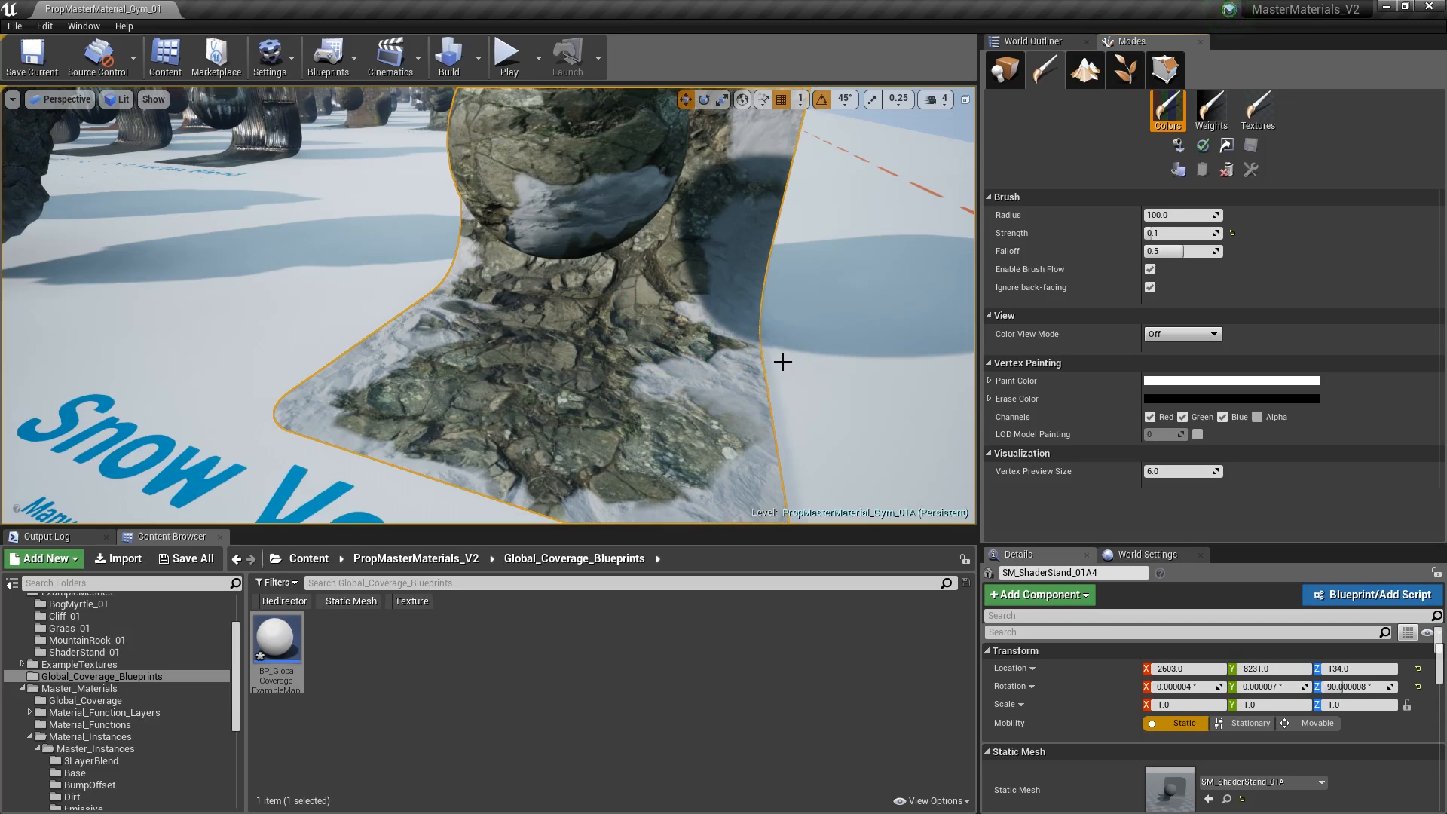
key(s)
right_drag(569, 382, 568, 339)
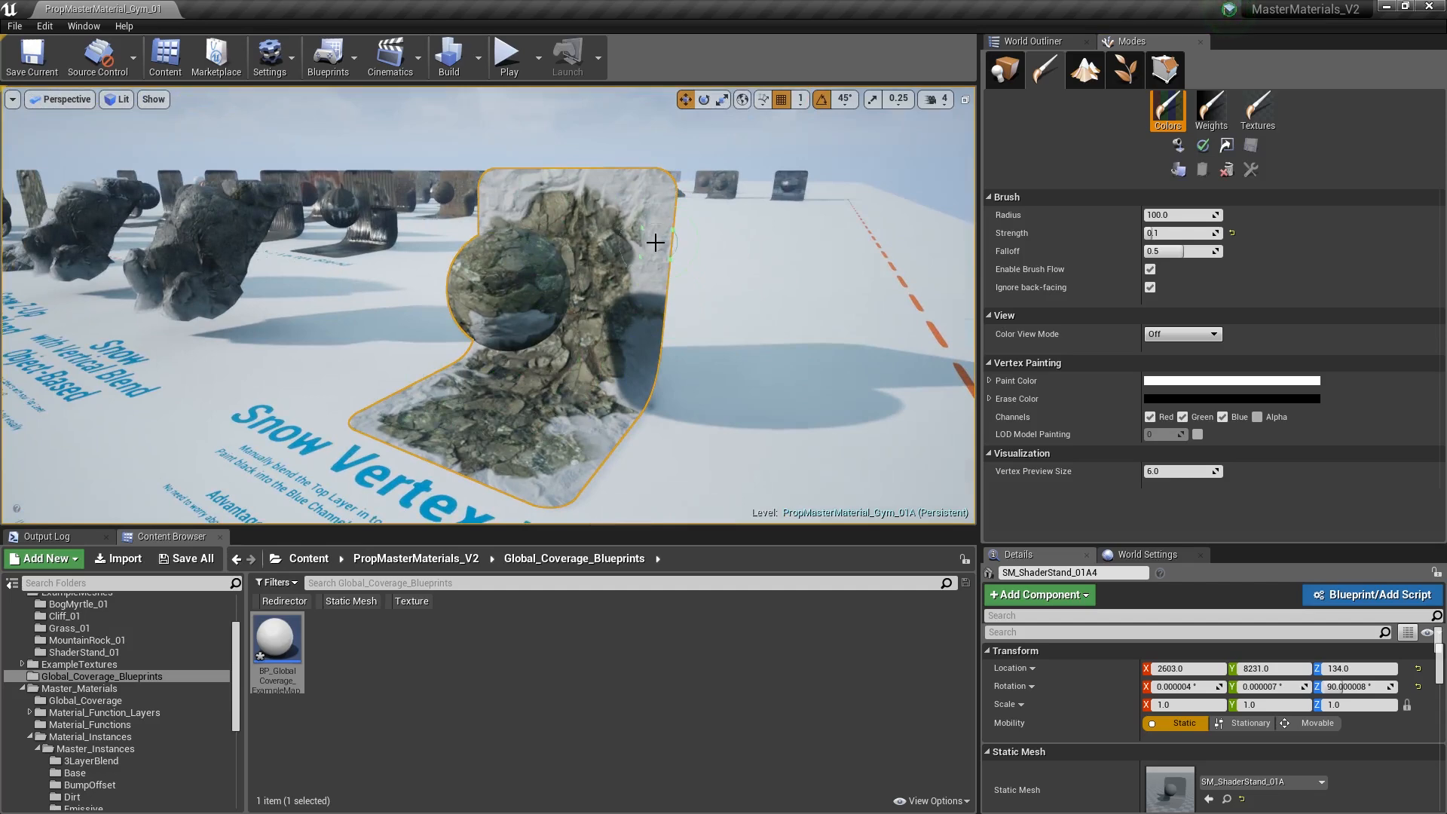
key(w)
right_drag(584, 276, 577, 328)
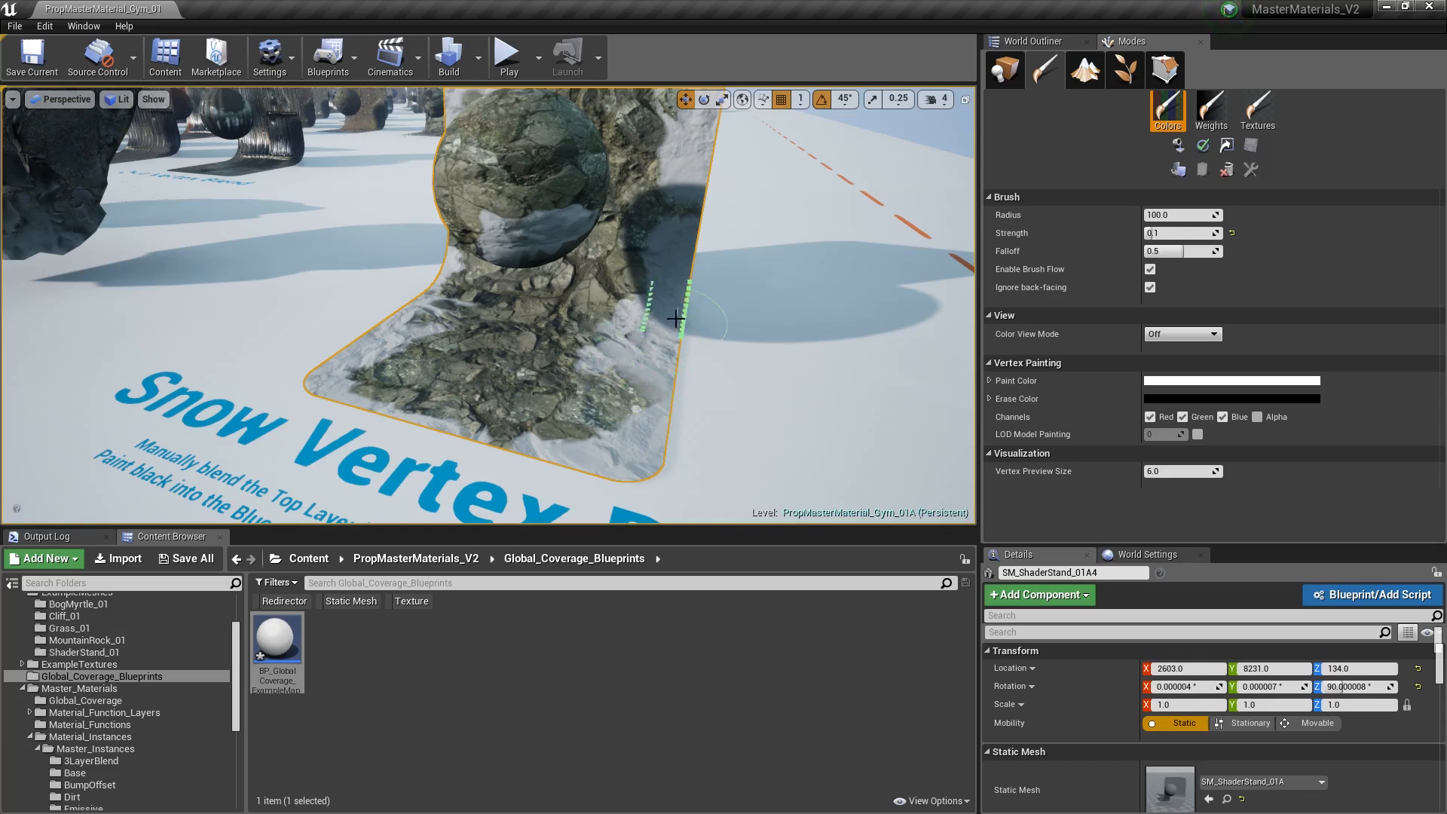
- Paint and partly erase a snow stroke across the stand's lower bend, and restrict vertex painting to the Blue channel
mouse_move(566, 288)
mouse_down()
mouse_move(467, 301)
mouse_move(558, 316)
mouse_move(451, 287)
mouse_up()
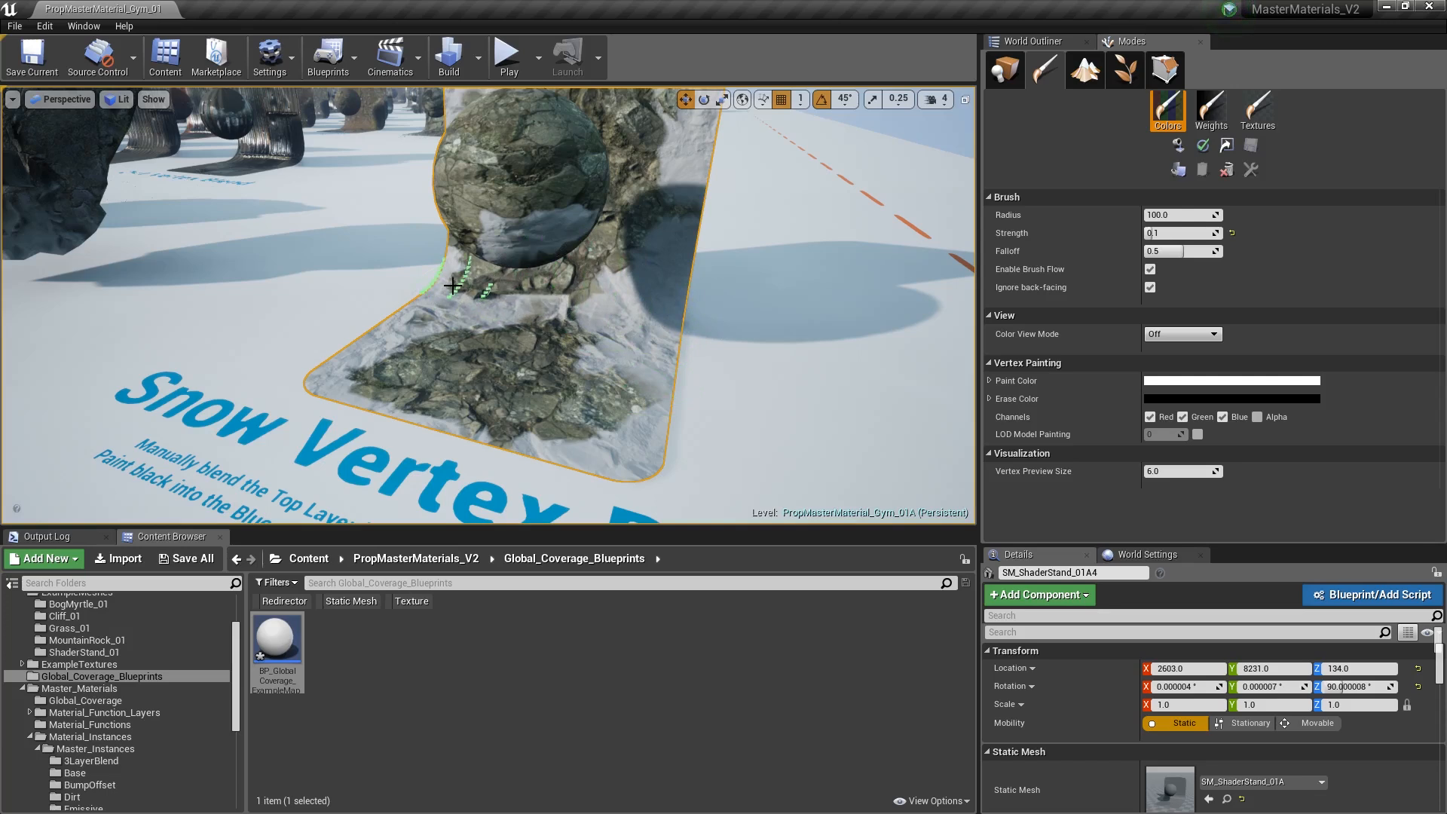
mouse_move(533, 303)
shift+mouse_down()
mouse_move(479, 305)
mouse_move(556, 312)
shift+mouse_up()
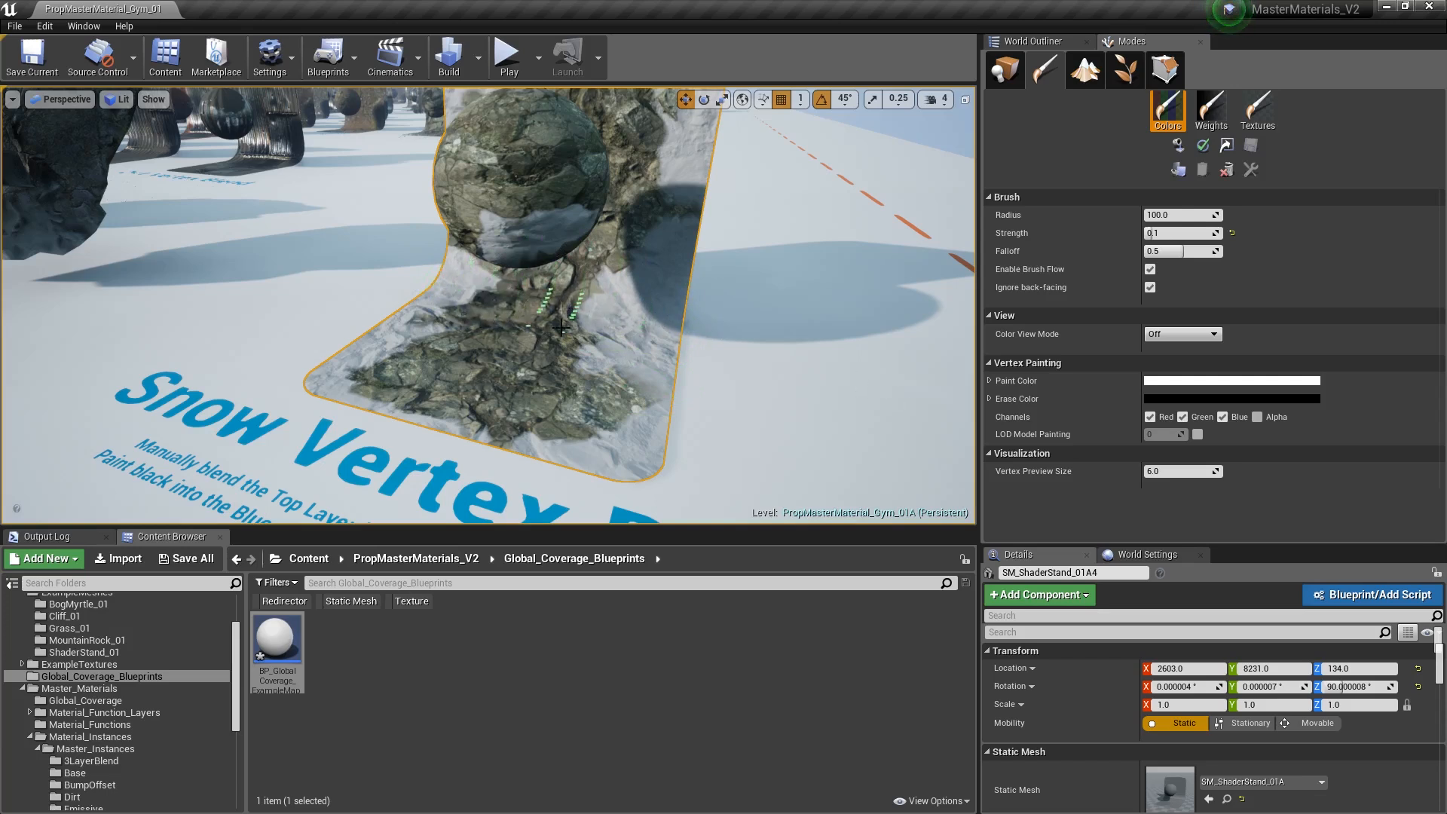
click(1183, 417)
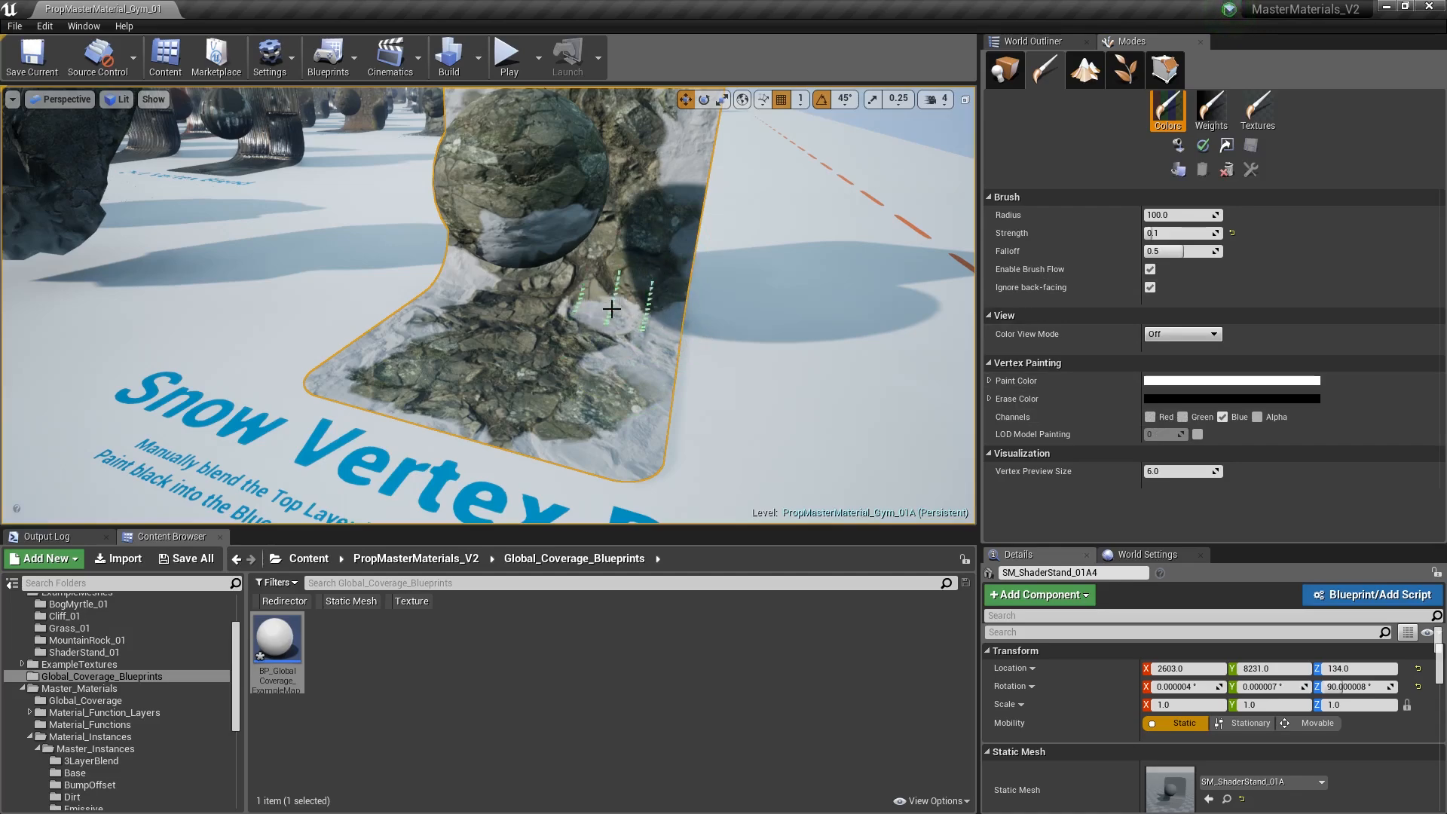
- Leave Mesh Paint mode, select the Wetness Vertical Blend Global Height Values shader stand, and view it up close
scroll(656, 239, down, 5)
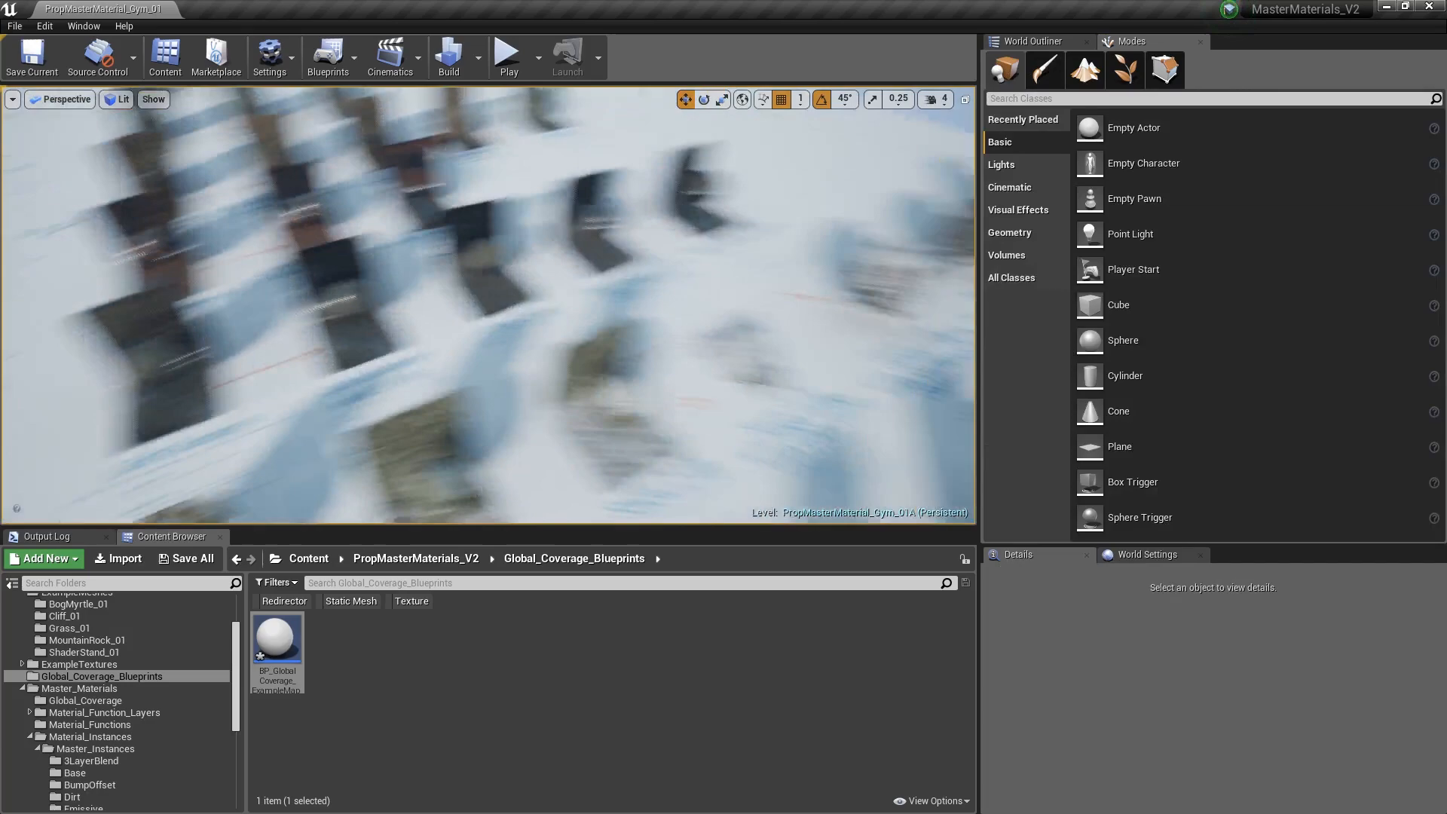
key(w)
right_drag(672, 341, 672, 341)
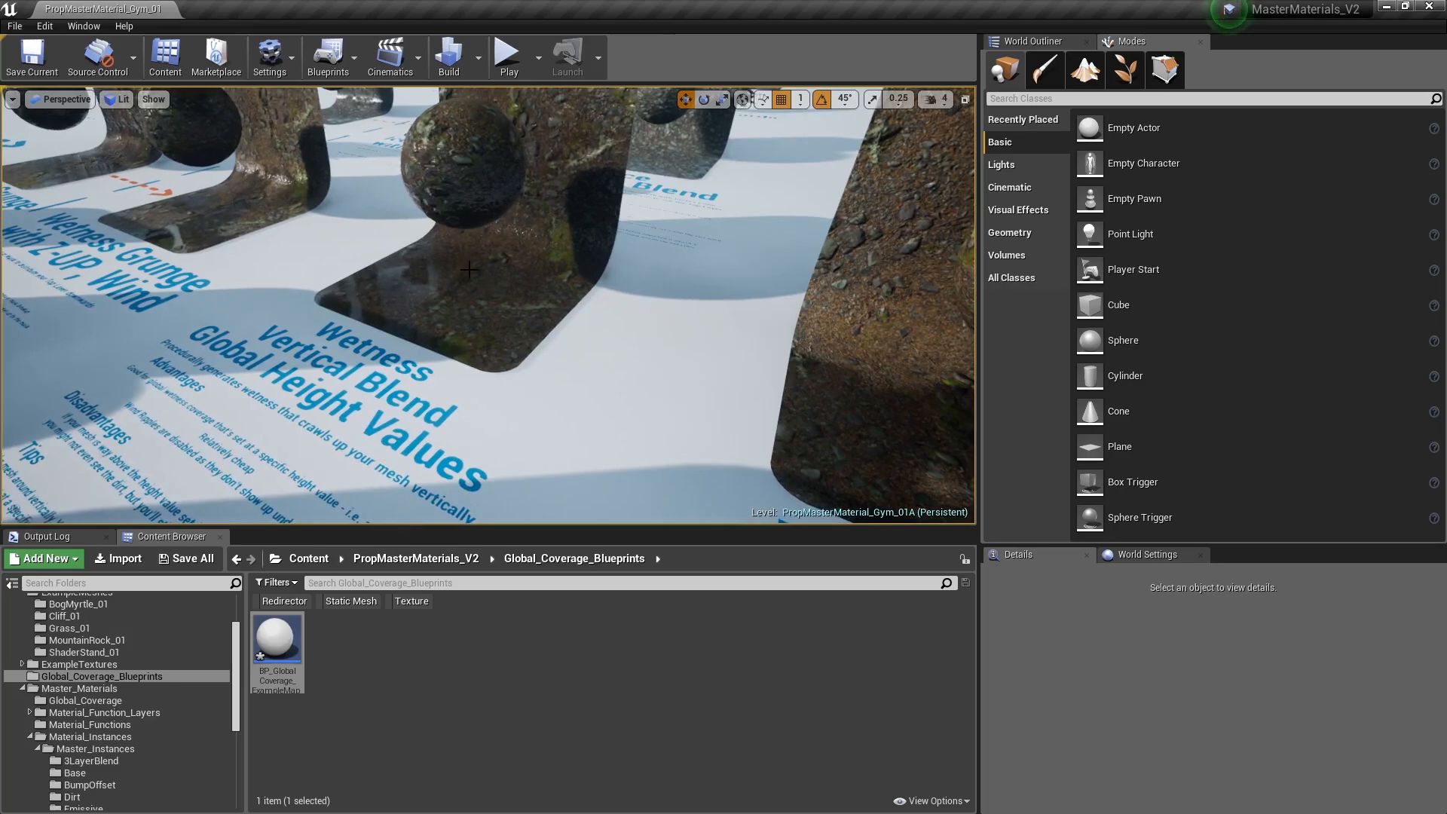
click(655, 278)
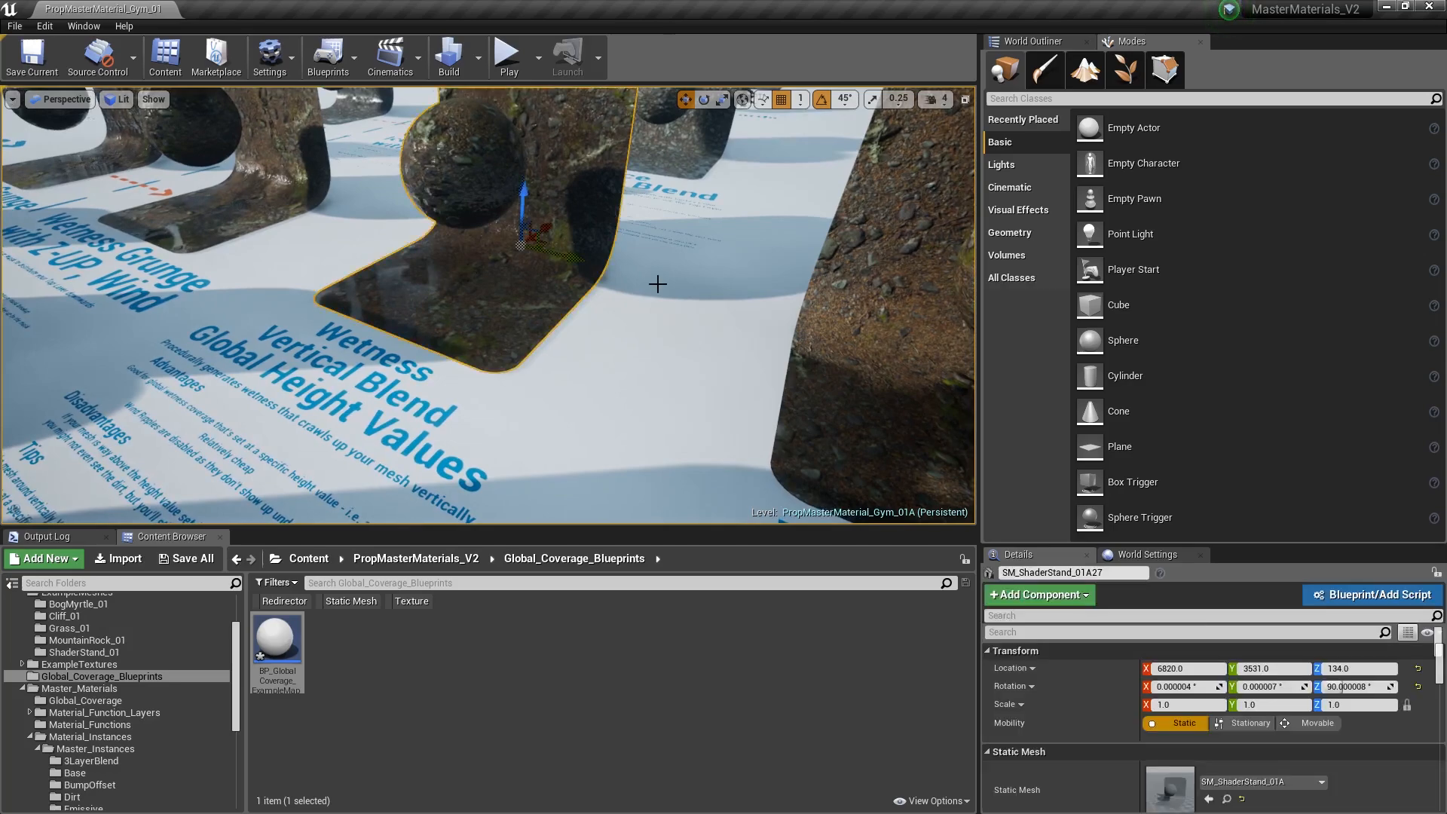
key(f)
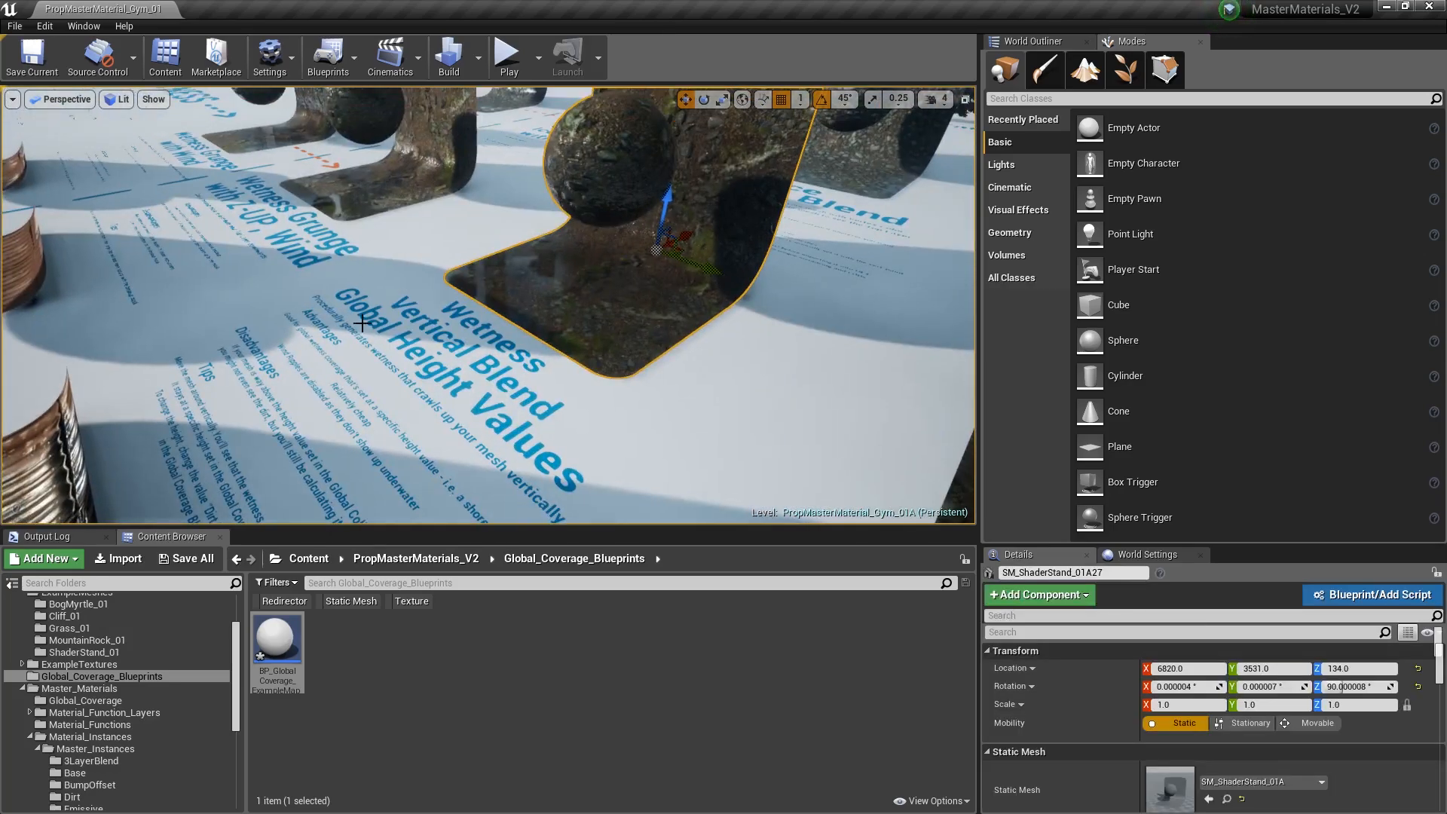
right_drag(498, 367, 358, 371)
mouse_move(698, 281)
right_down()
mouse_move(678, 272)
mouse_move(696, 282)
right_up()
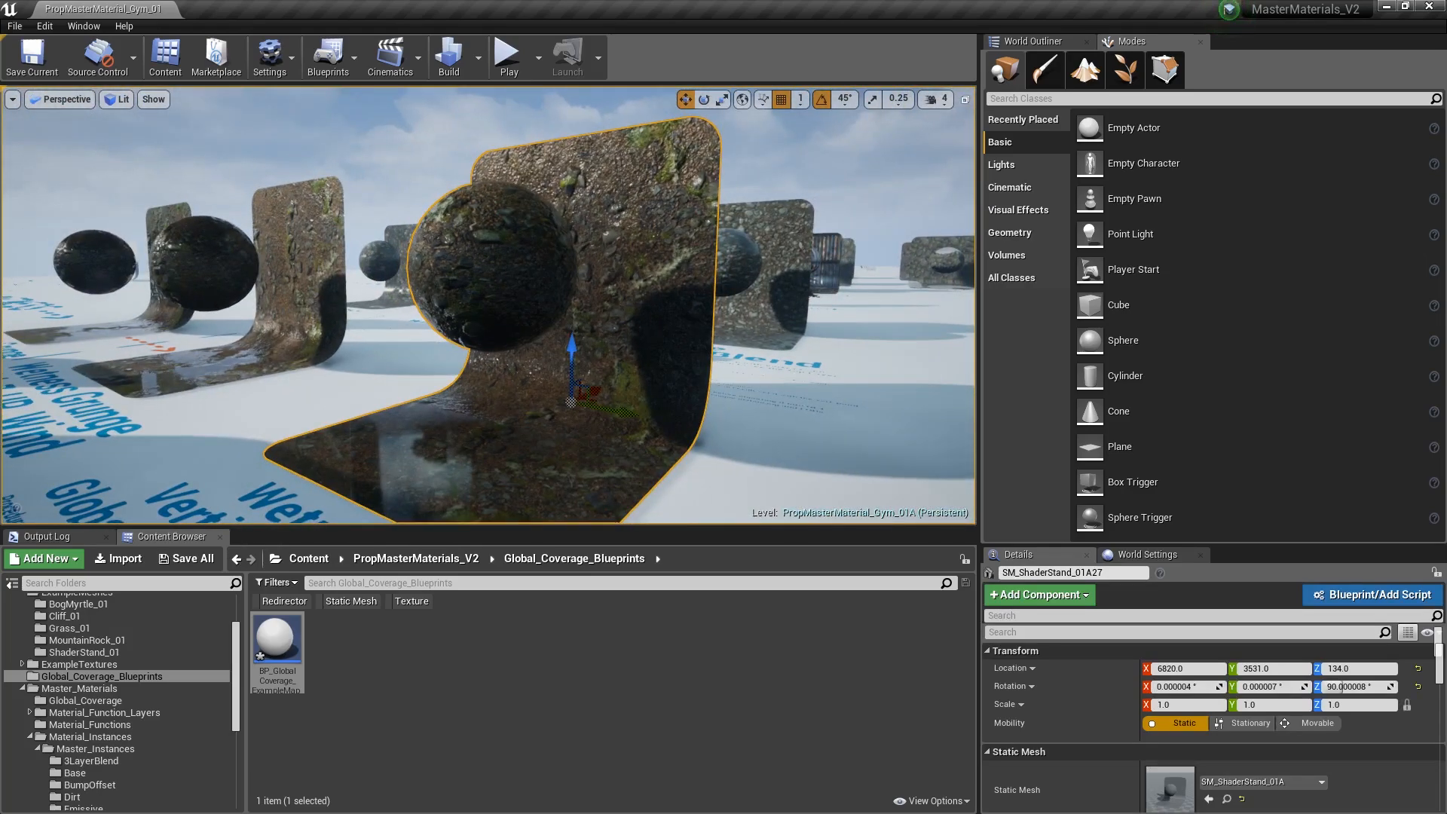
- Bring back the Global Coverage Blueprint window beside the stand and show its Wetness parameters
drag(1178, 47, 1096, 43)
drag(1247, 292, 1404, 294)
scroll(1195, 340, down, 3)
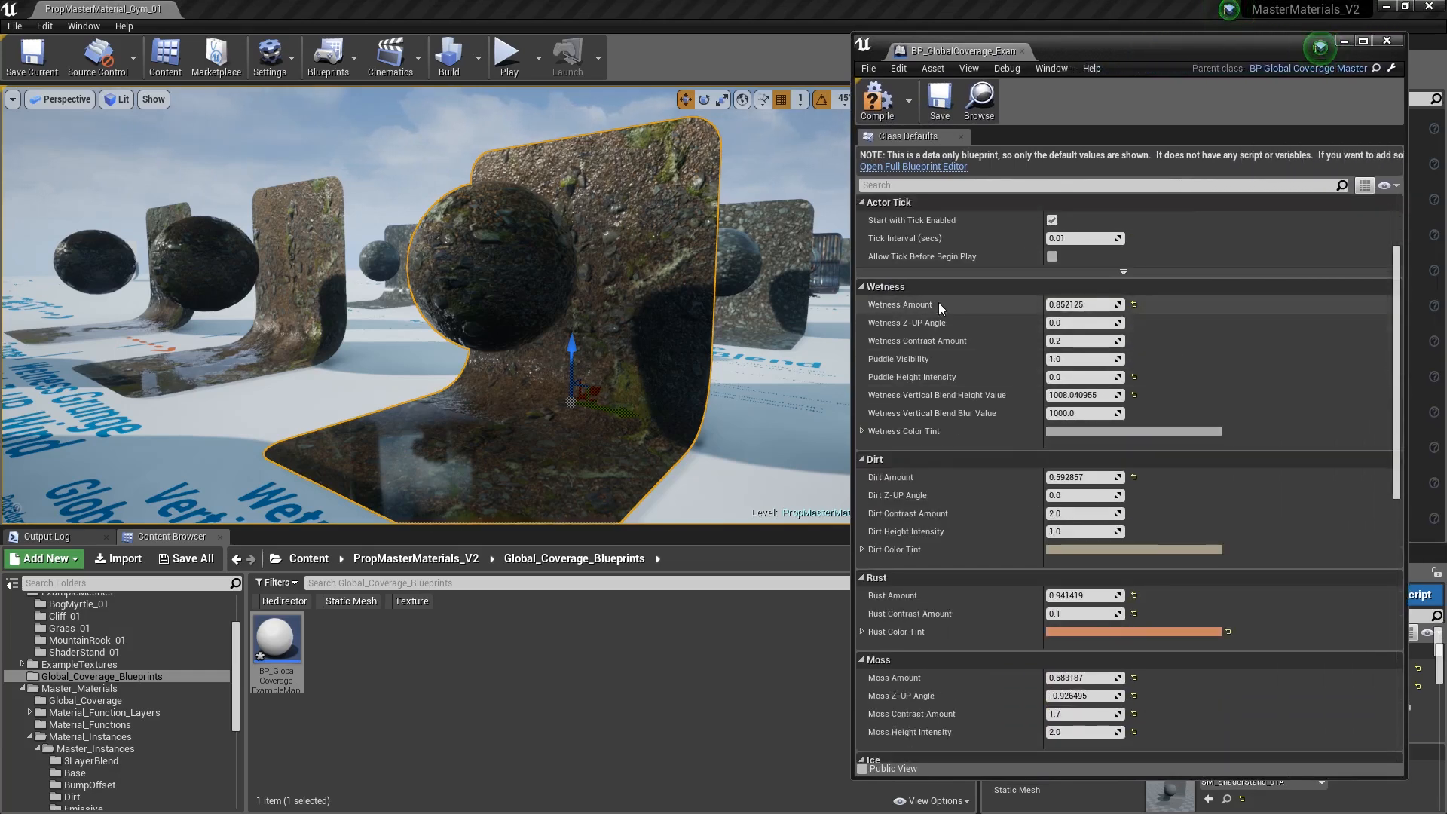
mouse_move(970, 421)
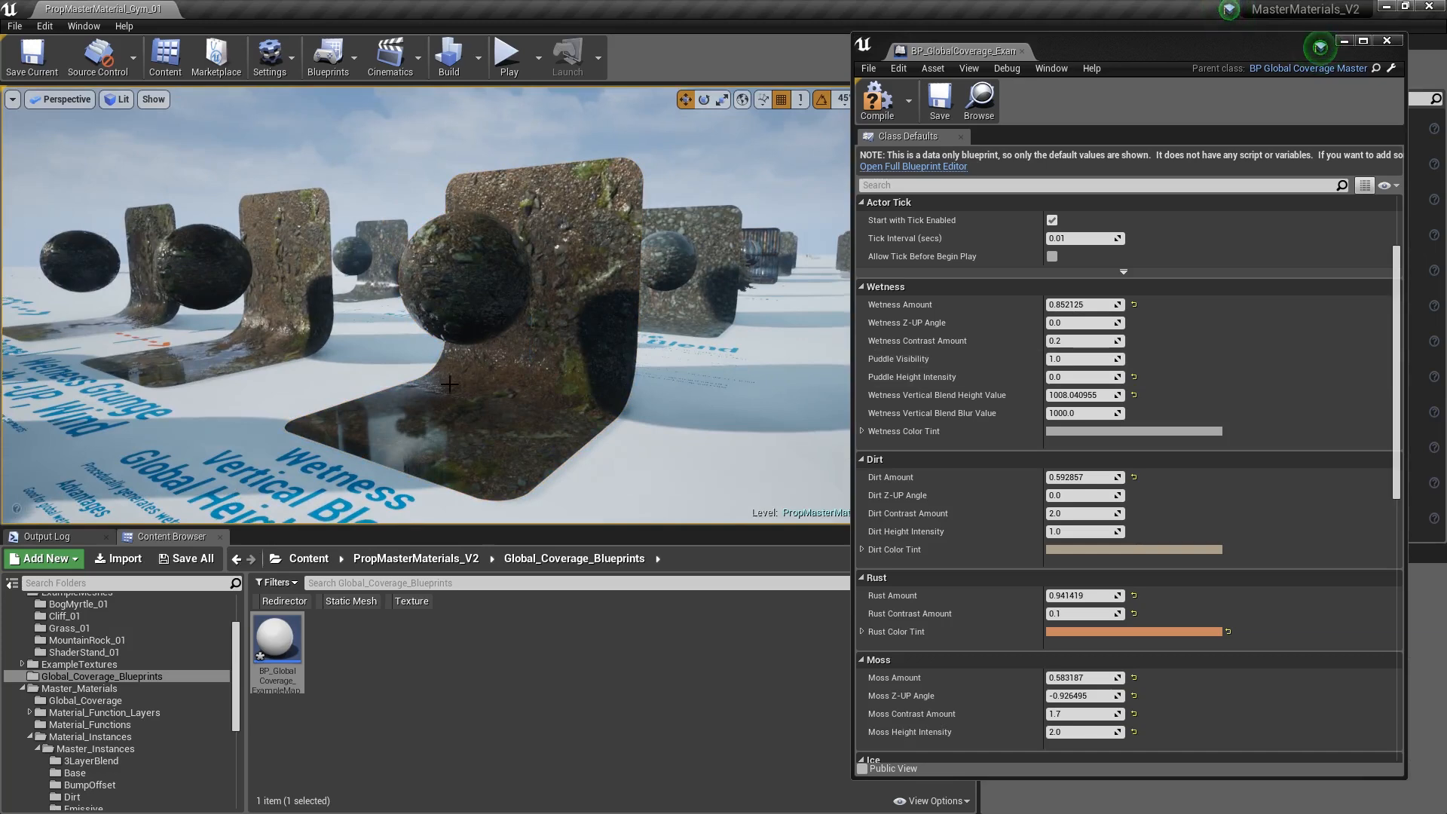
- Raise and lower the Wetness Vertical Blend stand to test the global height blending, undo the moves and deselect it
right_drag(669, 310, 638, 350)
click(636, 319)
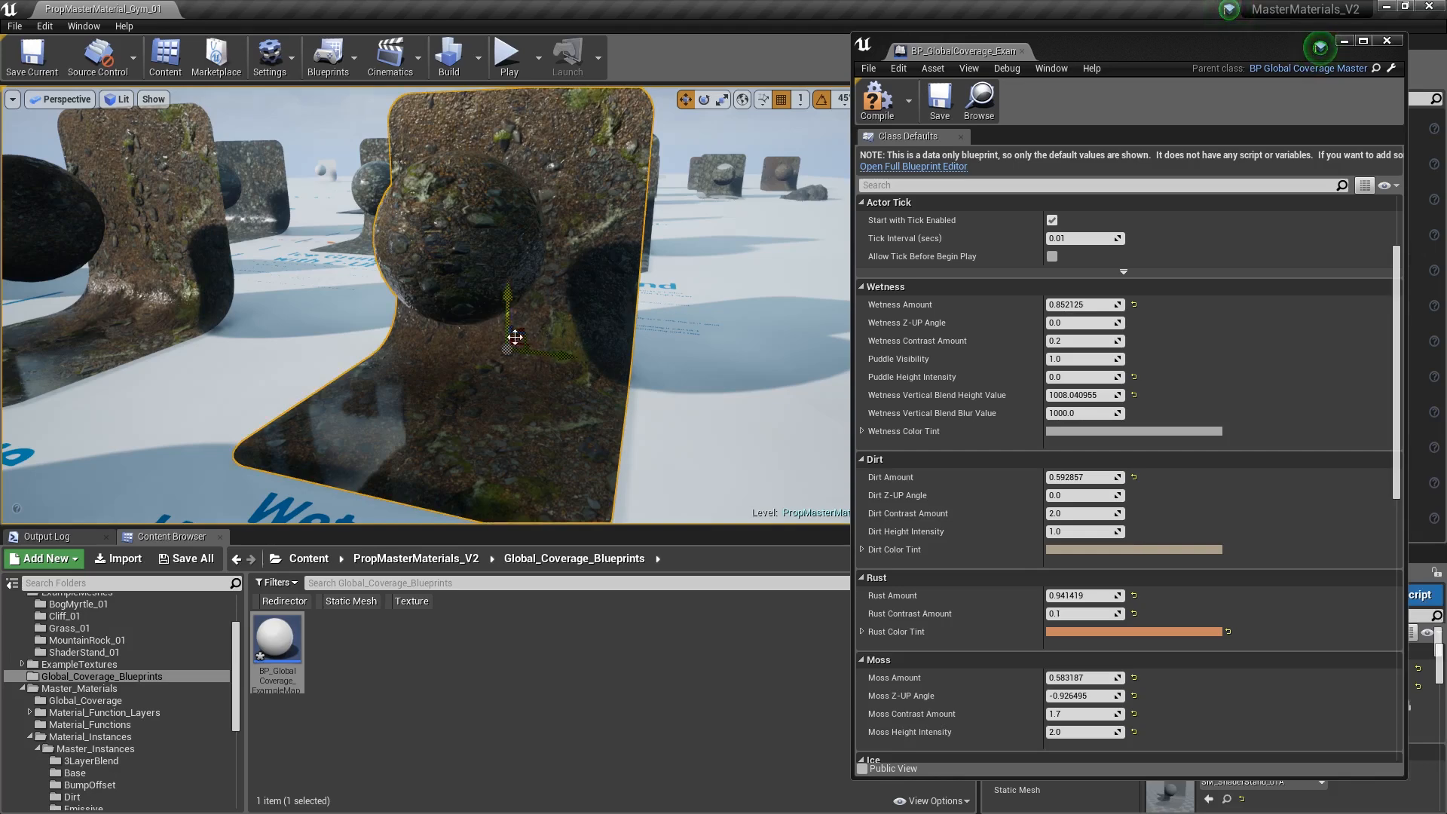
right_drag(566, 342, 530, 320)
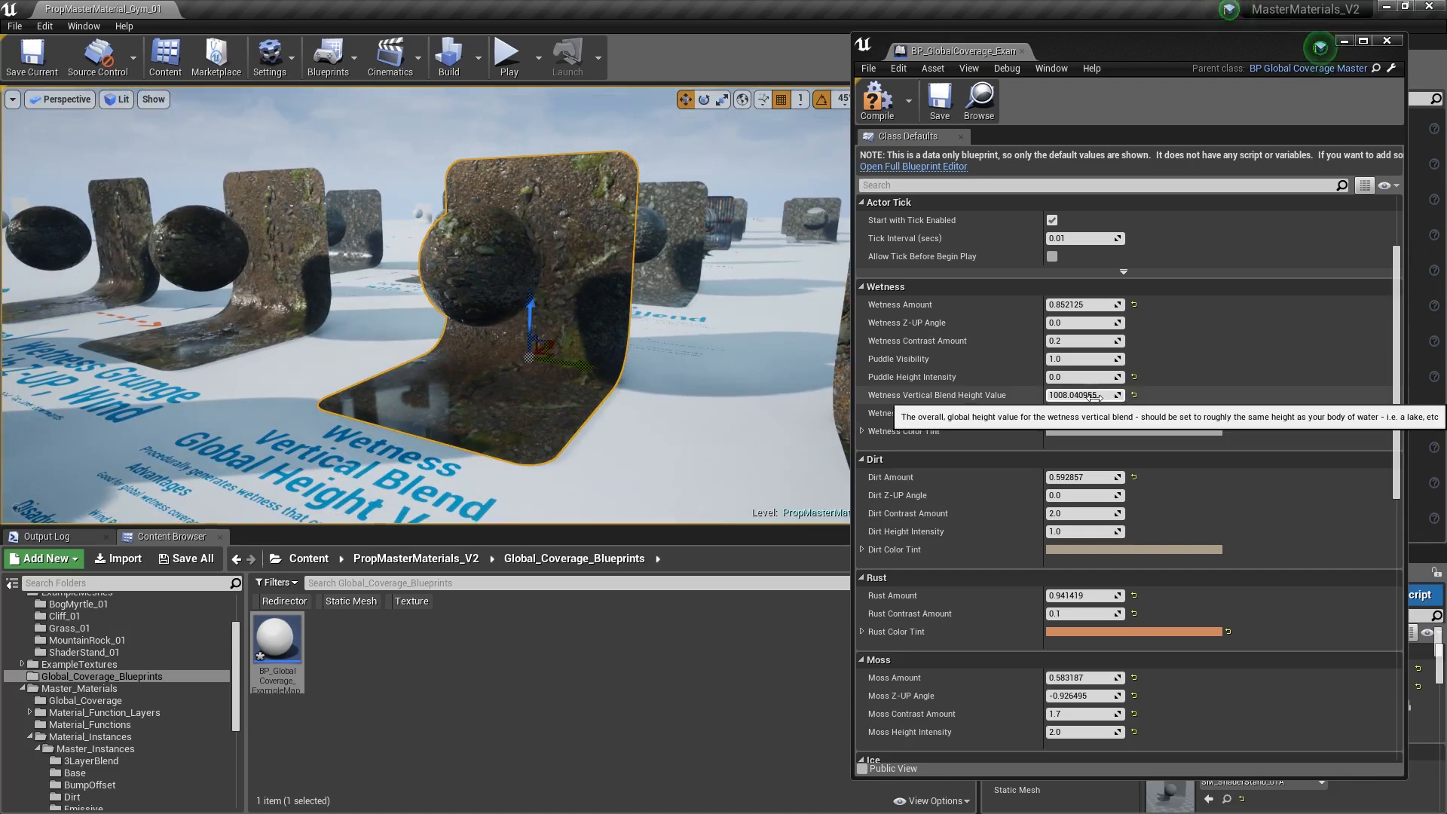
drag(528, 318, 477, 161)
mouse_move(477, 161)
right_down()
mouse_move(476, 95)
mouse_move(452, 152)
right_up()
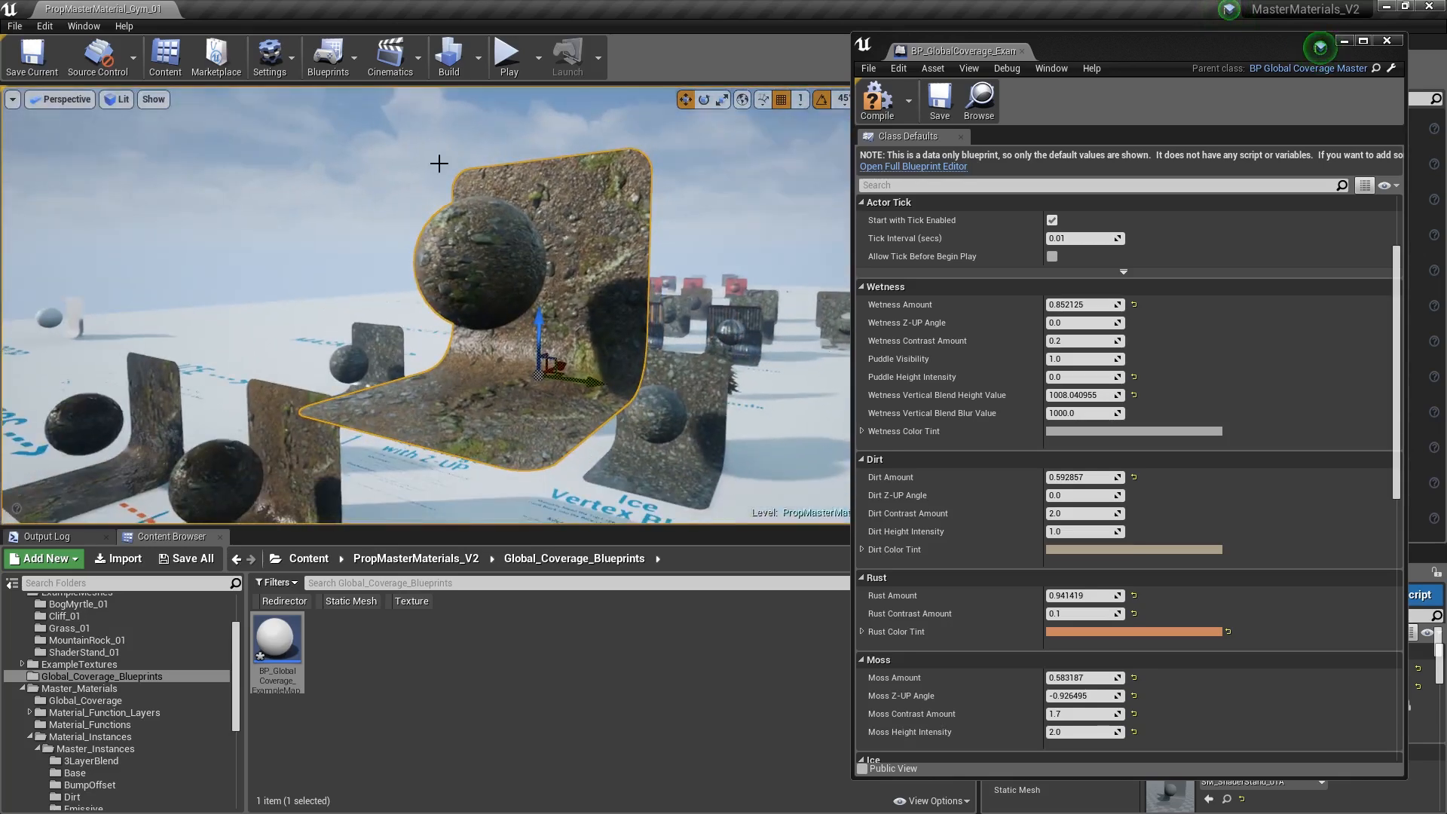
drag(542, 326, 546, 483)
right_drag(545, 482, 541, 513)
drag(518, 292, 518, 418)
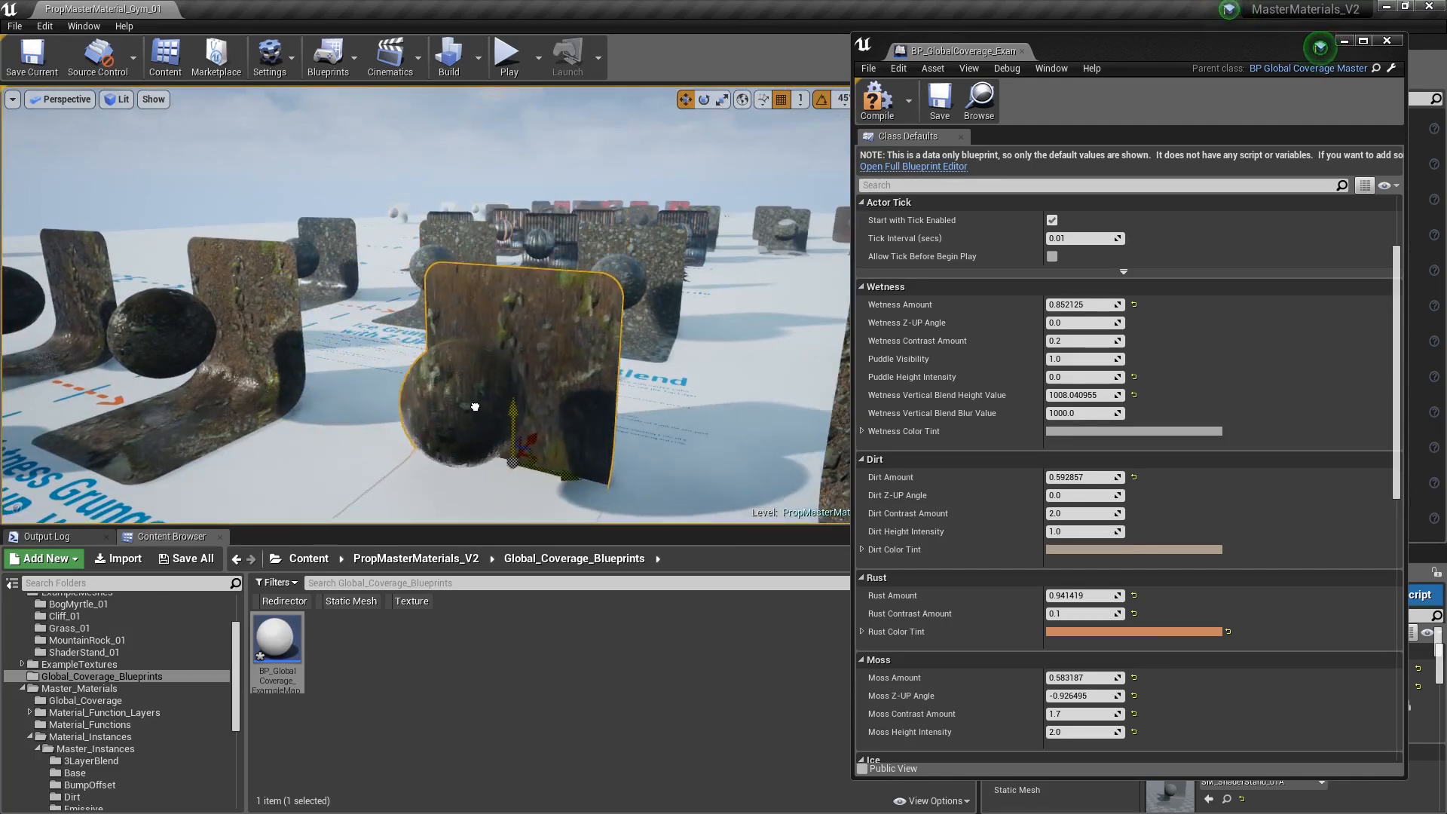
key(ctrl+z)
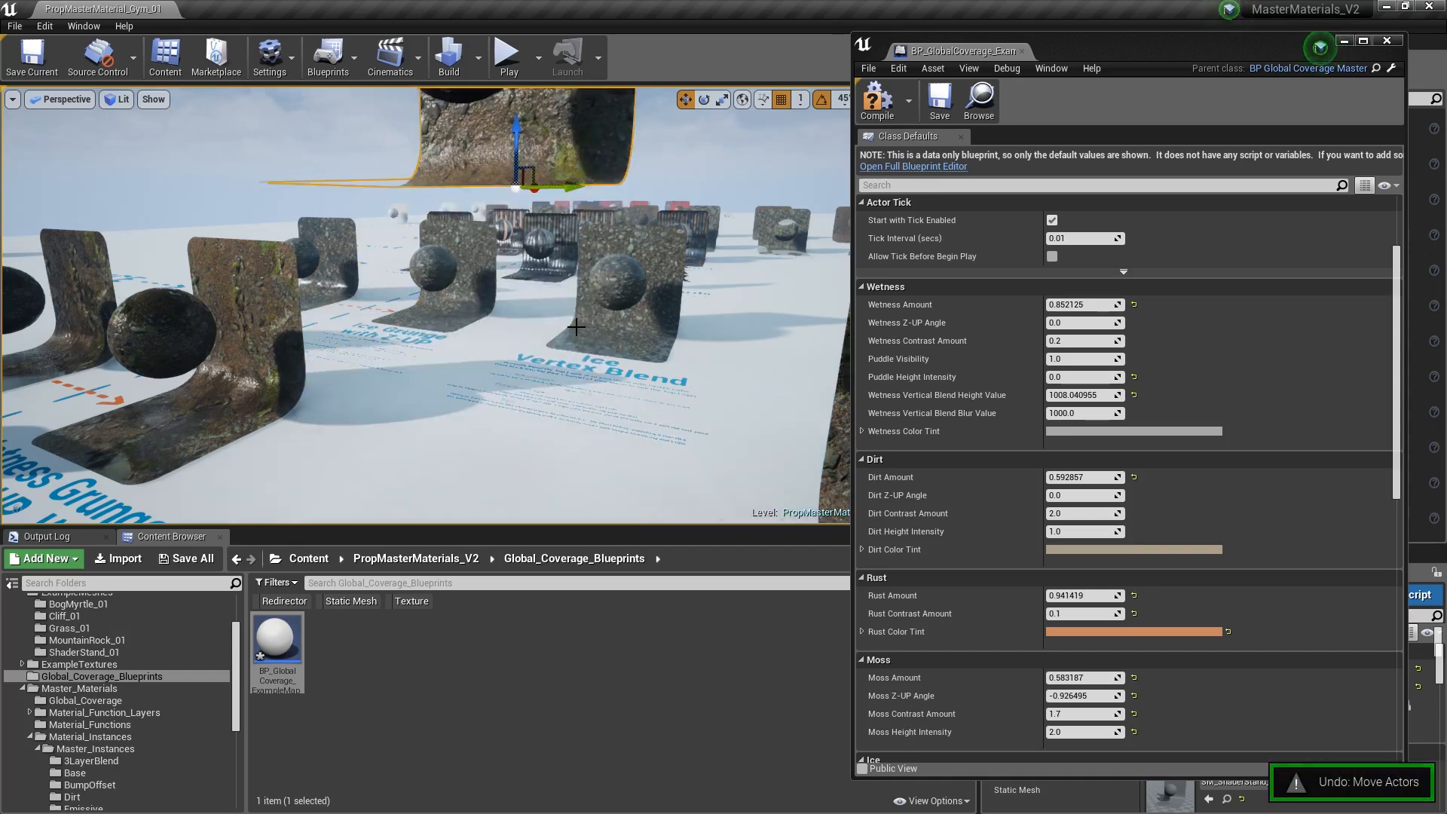
right_drag(487, 346, 482, 339)
key(Escape)
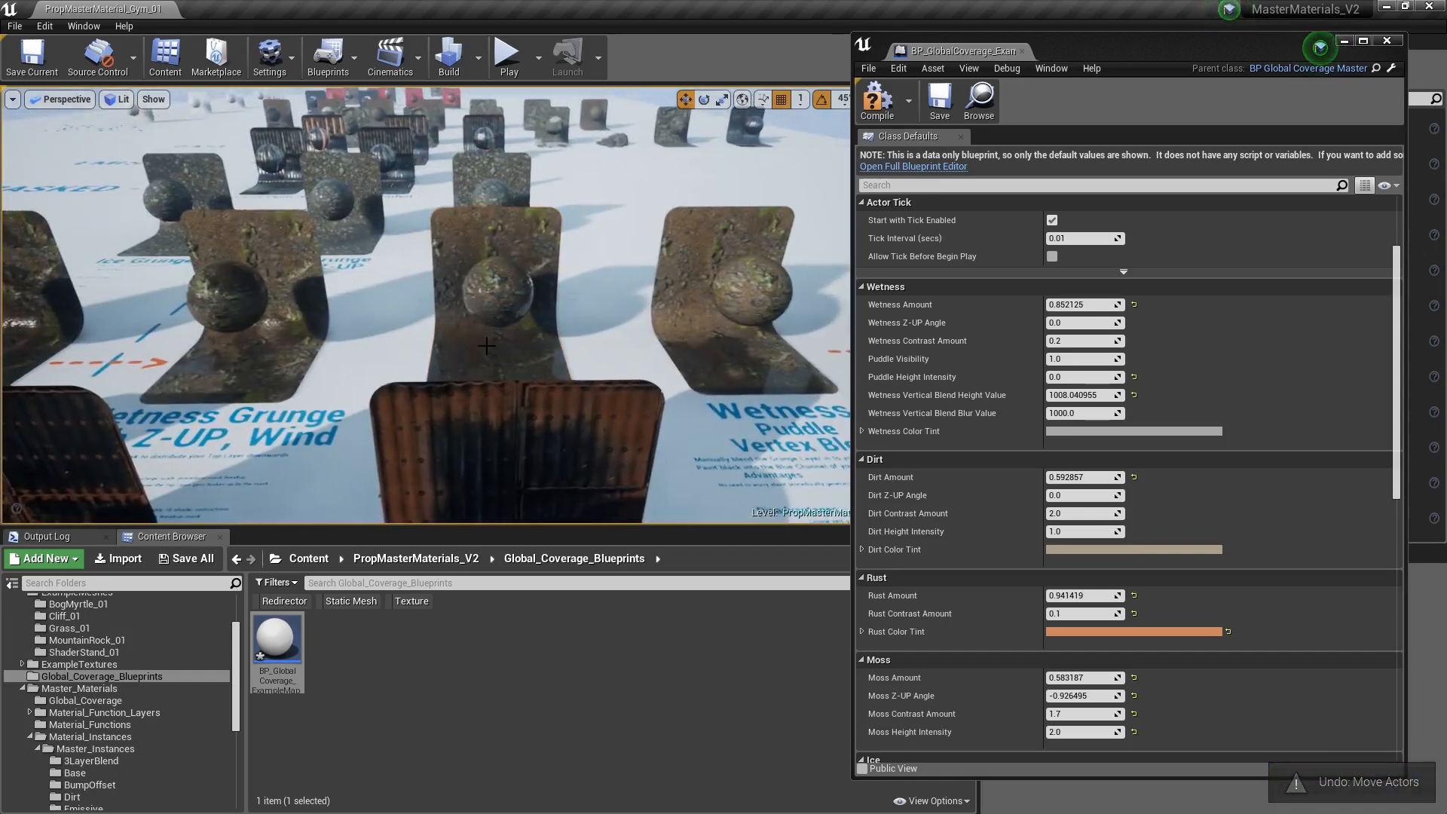
- Examine the puddles and wet surface on the neighbouring Wetness Grunge stand up close, along with the Puddle Visibility parameter
right_drag(457, 265, 492, 288)
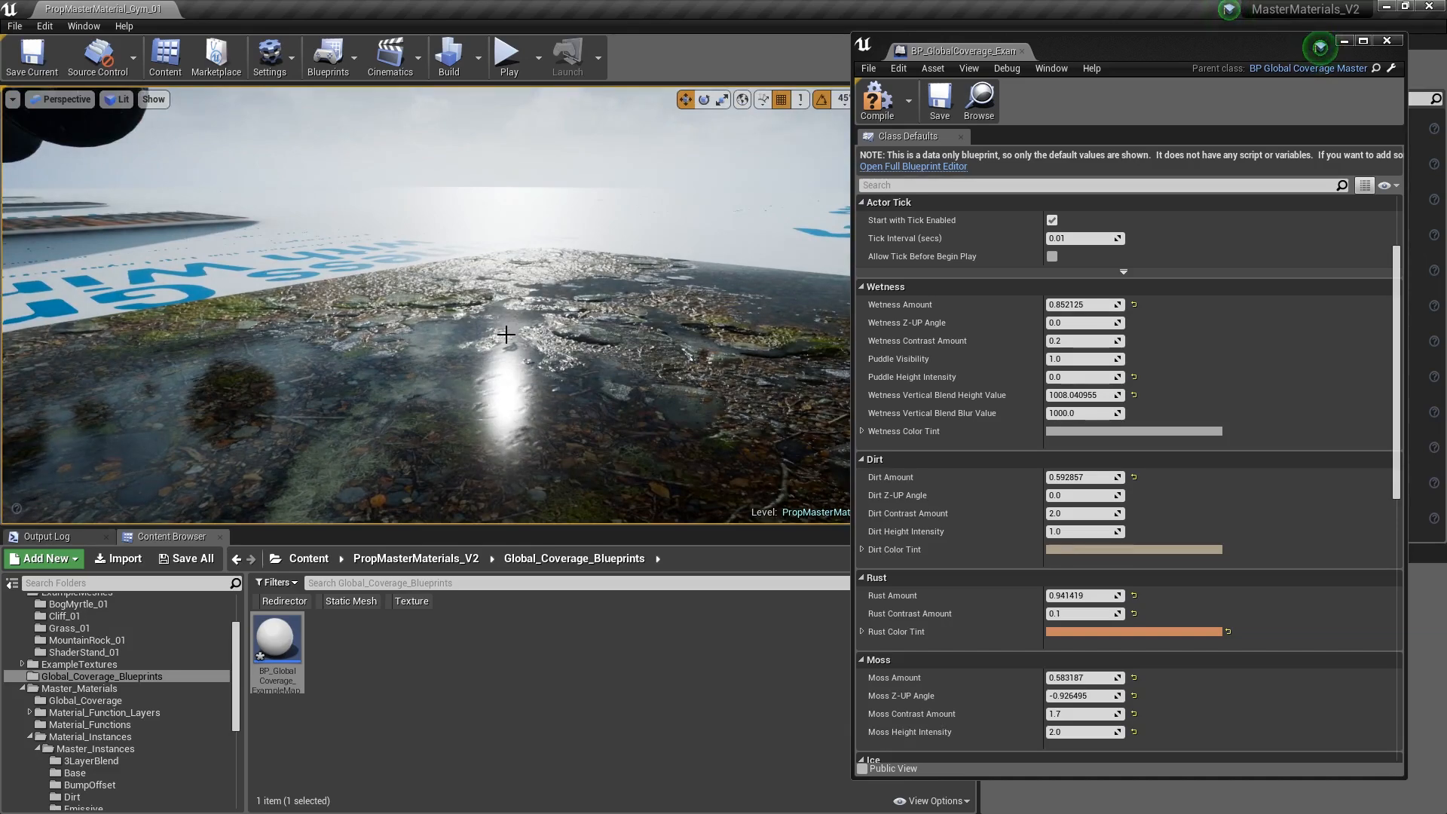
right_drag(523, 318, 526, 330)
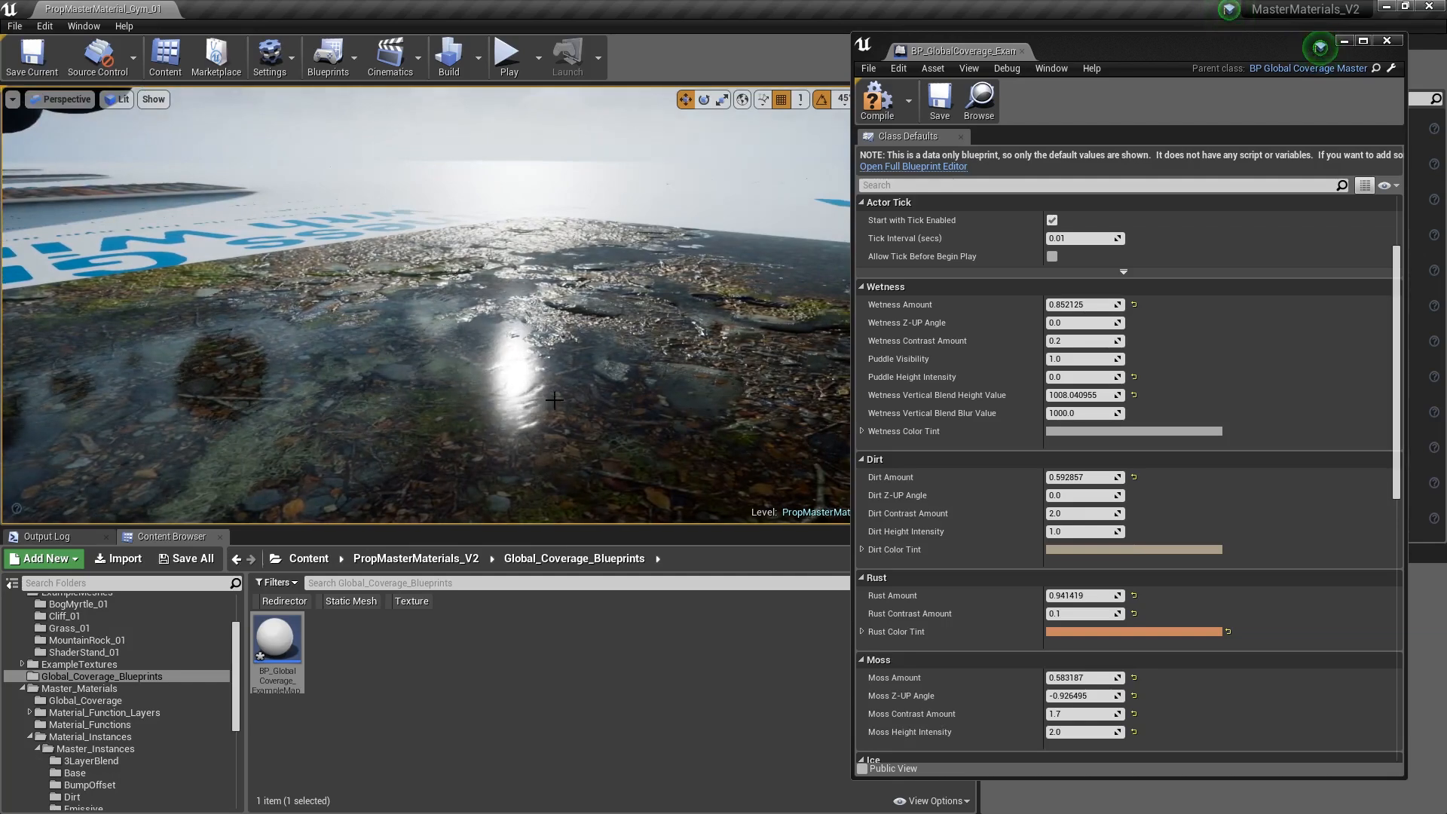
right_drag(535, 325, 452, 303)
right_drag(539, 255, 608, 223)
mouse_move(590, 290)
right_down()
mouse_move(565, 305)
mouse_move(603, 302)
mouse_move(595, 324)
mouse_move(590, 290)
right_up()
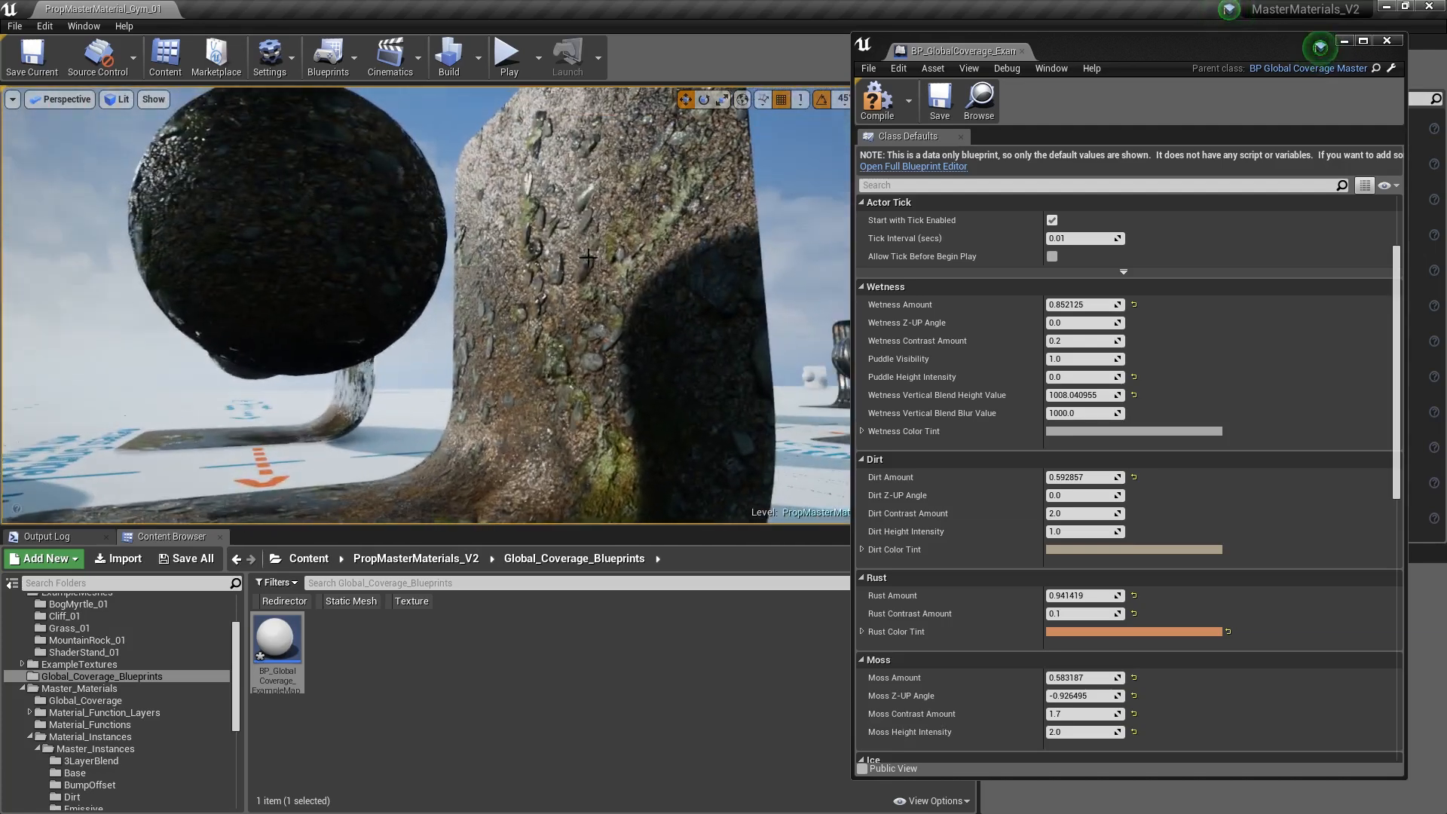
right_drag(515, 437, 426, 434)
mouse_move(590, 392)
right_down()
mouse_move(633, 360)
mouse_move(594, 403)
mouse_move(565, 352)
mouse_move(595, 365)
mouse_move(561, 389)
right_up()
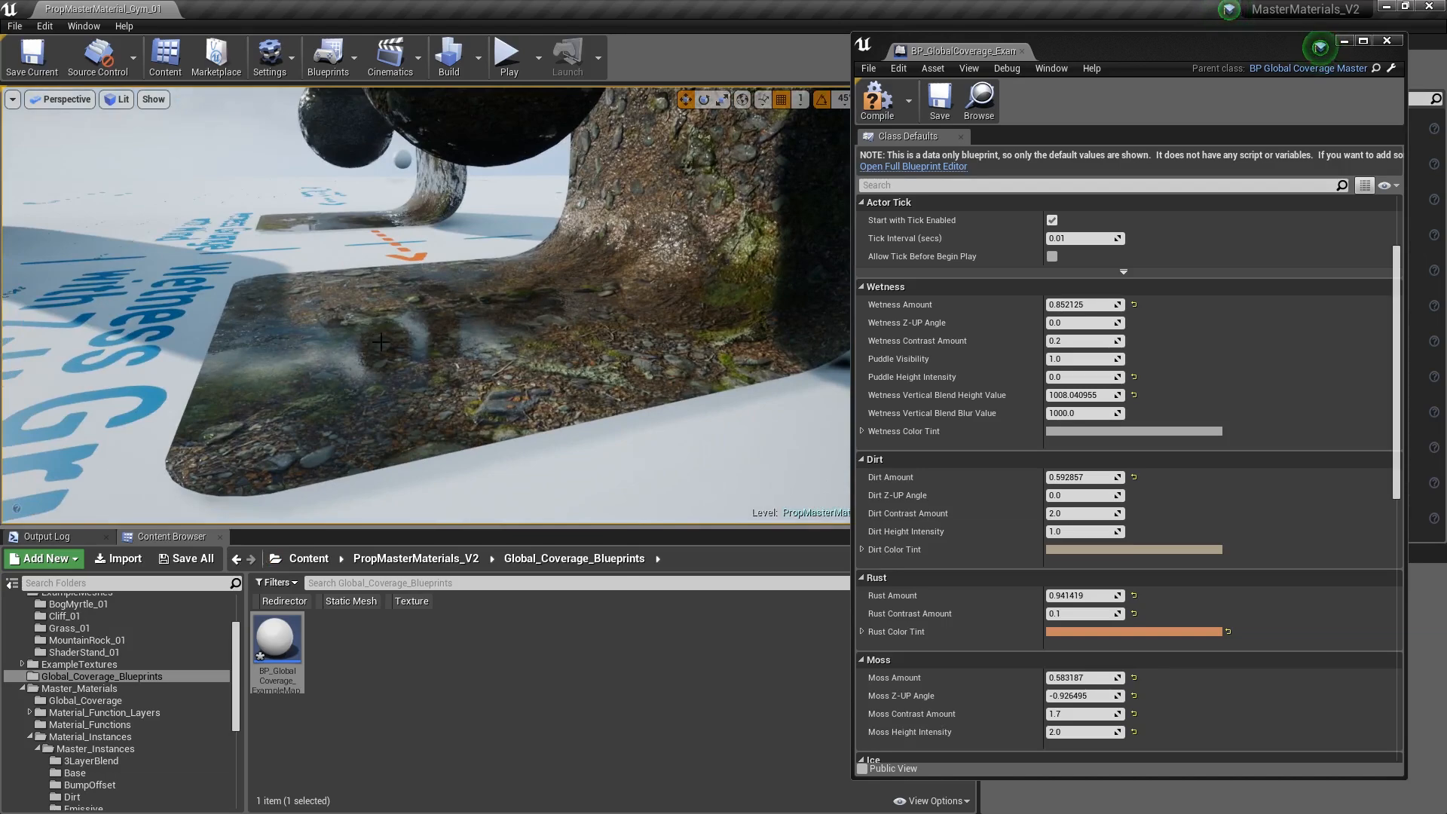
right_drag(367, 366, 394, 354)
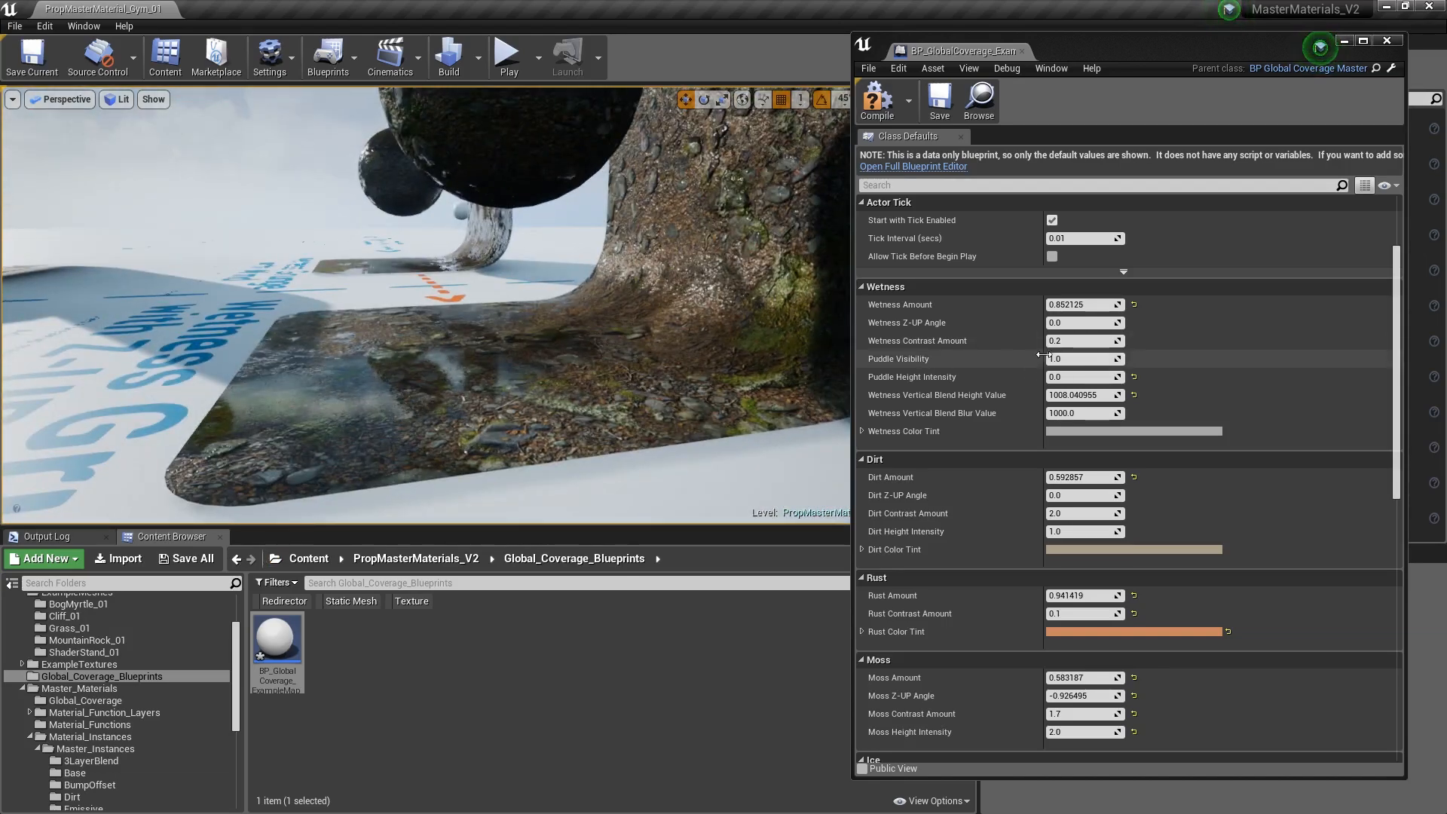
mouse_move(1091, 360)
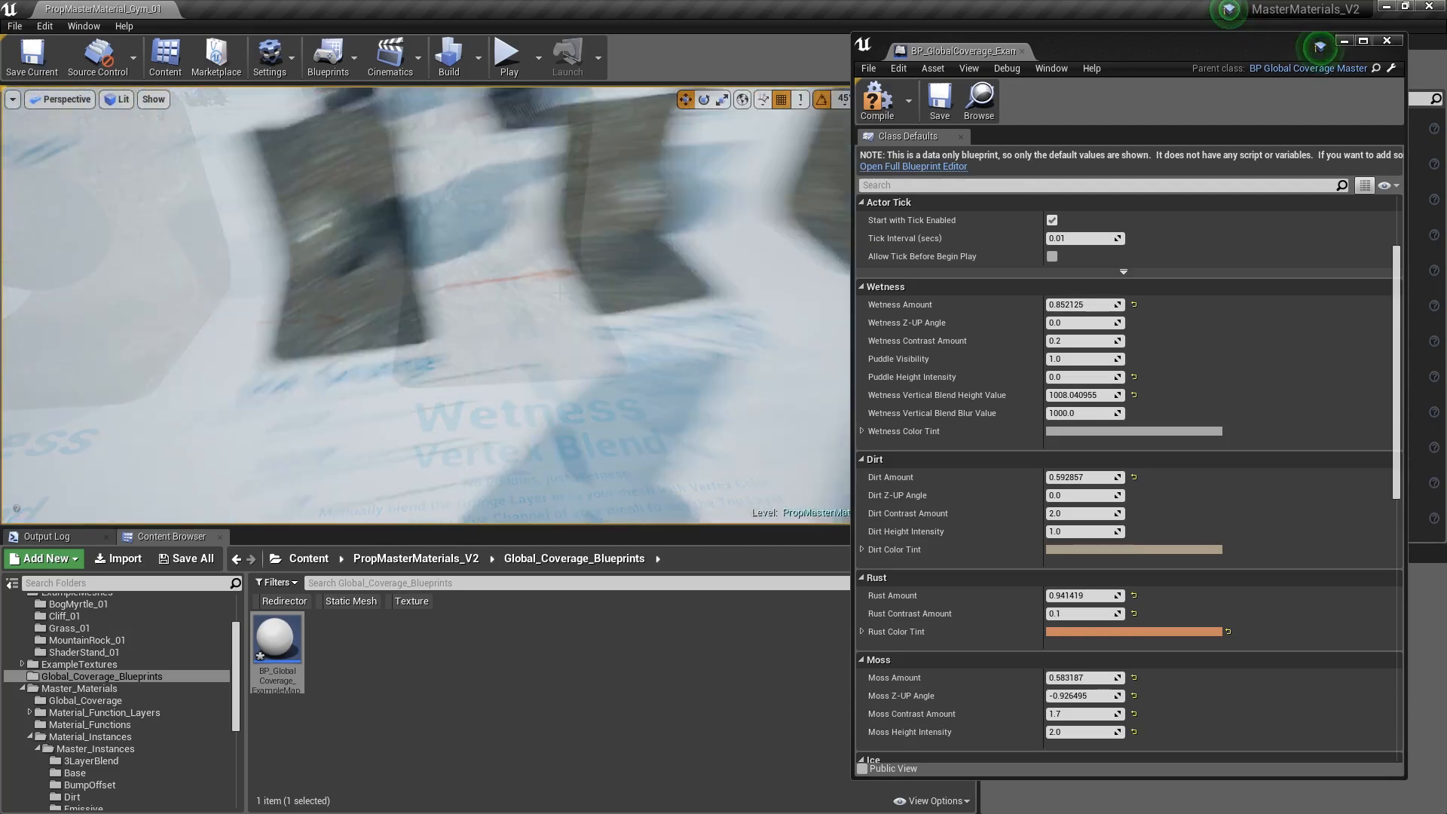
- Go to the Snow Z-Up All channels Detail added stand and examine its rock and snow detail up close
right_drag(425, 304, 377, 332)
right_drag(232, 281, 339, 302)
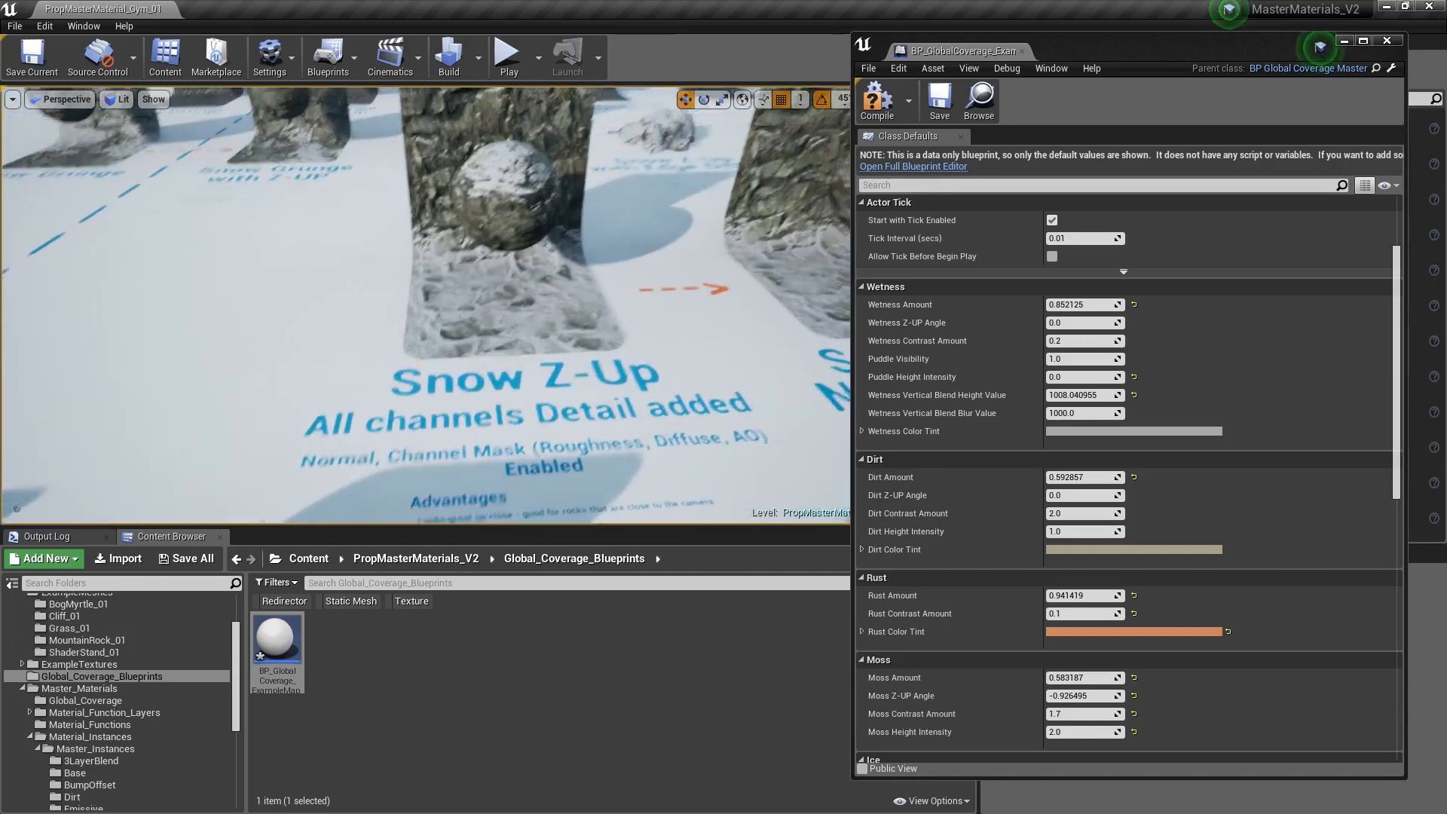
click(544, 278)
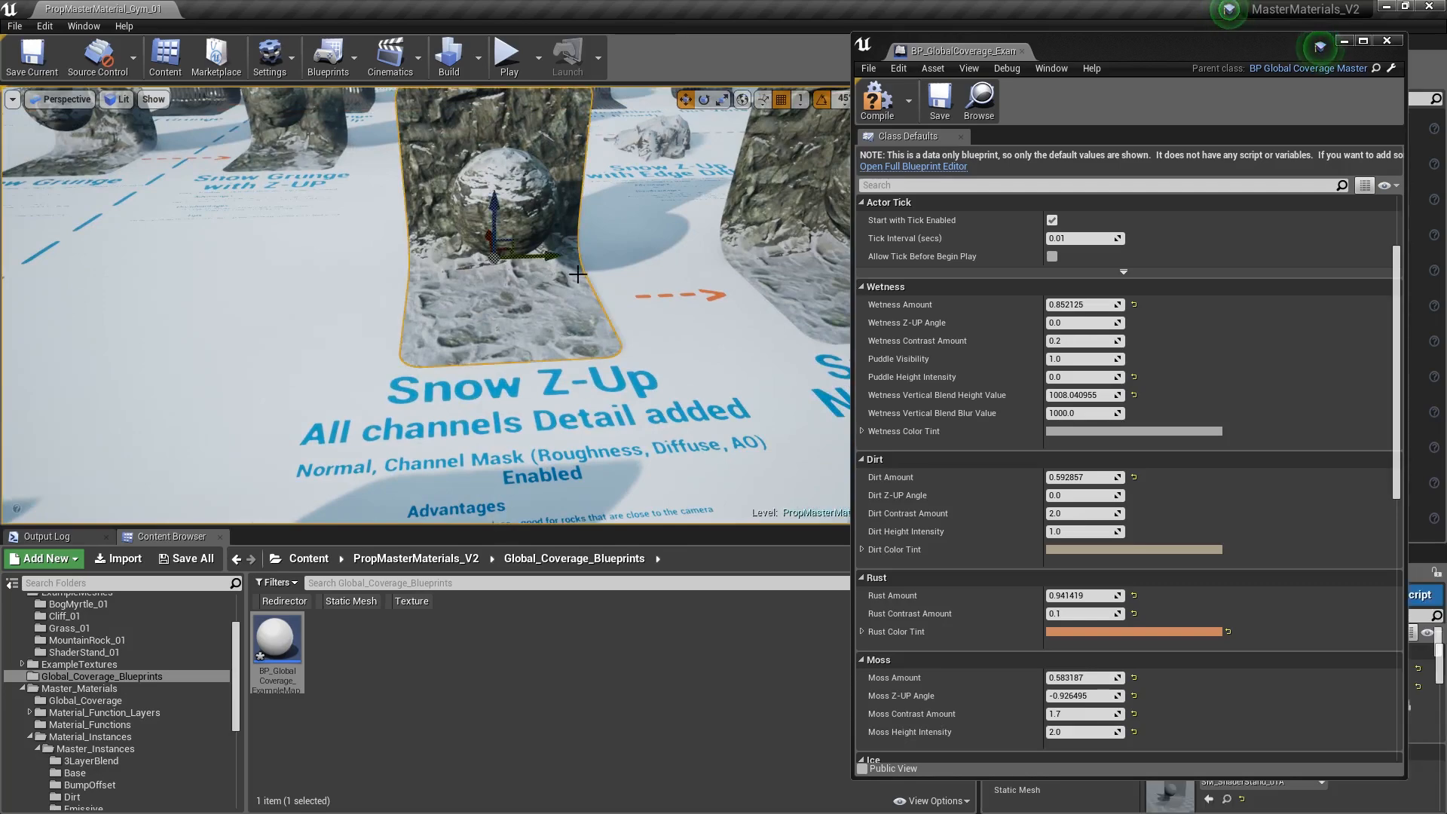
mouse_move(552, 249)
right_down()
mouse_move(581, 243)
mouse_move(588, 197)
mouse_move(634, 255)
mouse_move(596, 262)
right_up()
key(w)
key(w)
key(d)
right_drag(511, 312, 581, 265)
key(s)
mouse_move(668, 295)
right_down()
mouse_move(667, 339)
mouse_move(666, 292)
right_up()
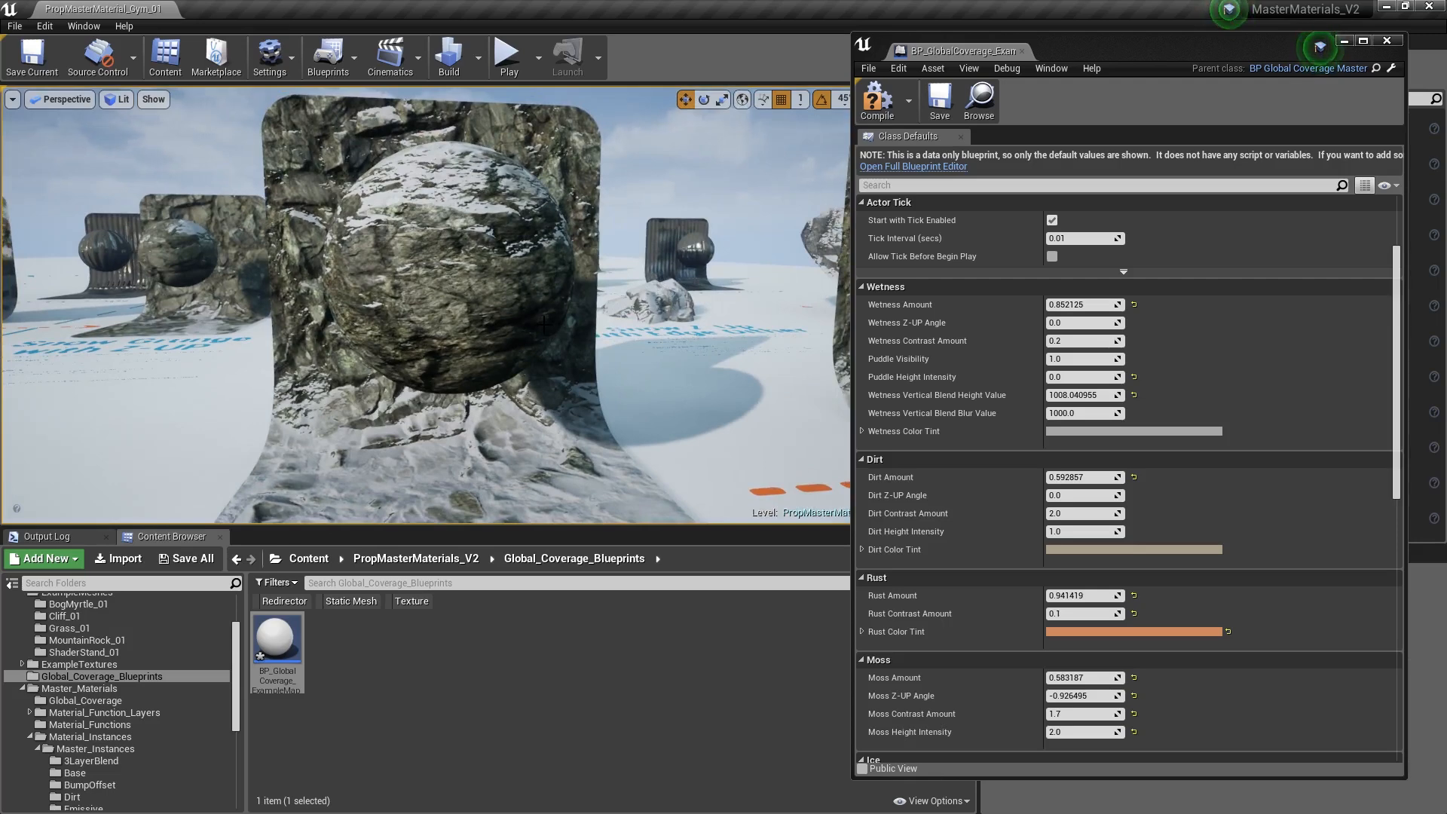
- Select the Snow Z-Up detail stand, open its MasterInst_Snow_ZUP_DT material instance, and widen the parameter name column
right_drag(586, 279, 445, 354)
key(w)
right_drag(483, 281, 565, 279)
key(s)
click(566, 269)
key(f)
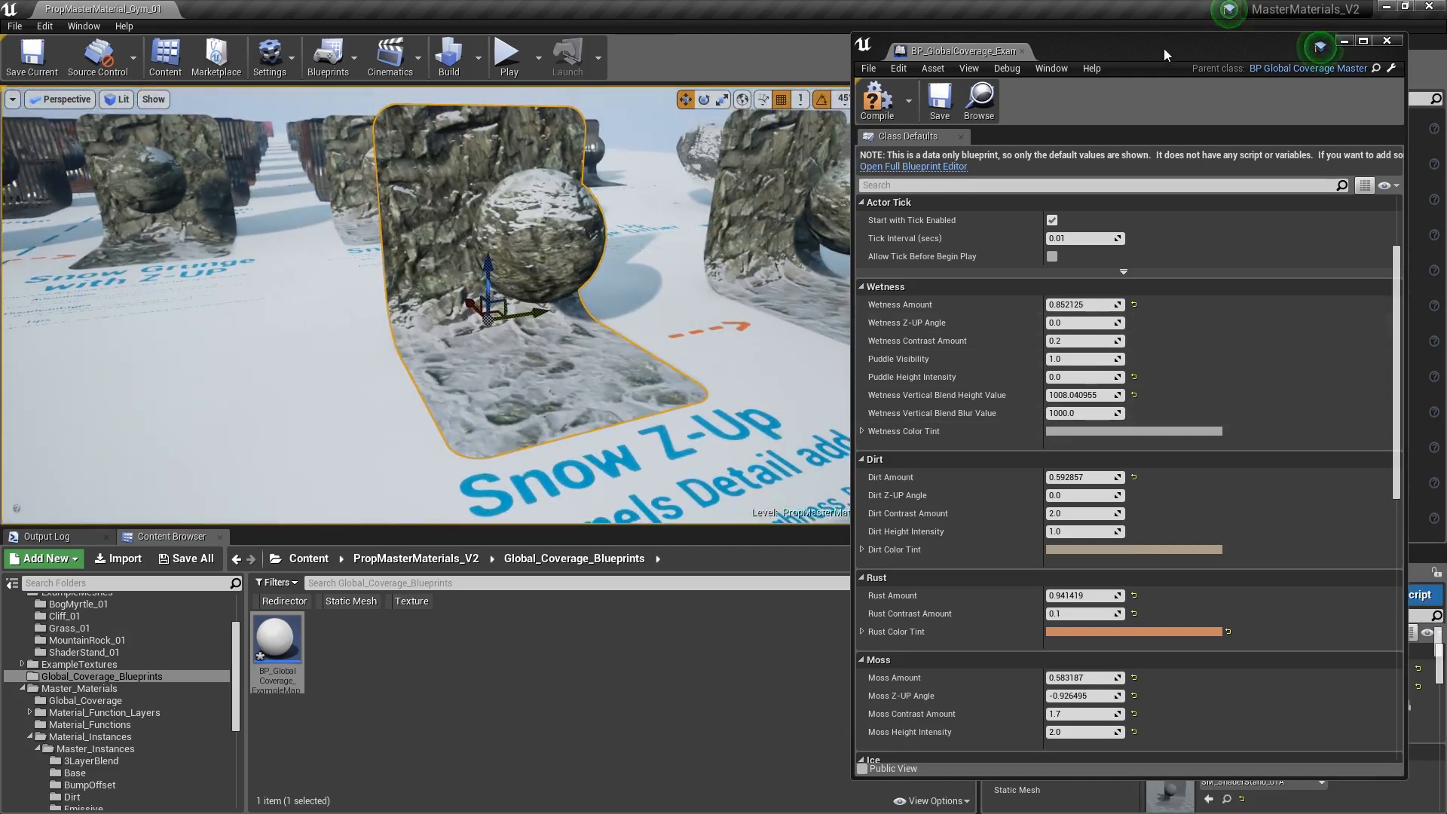
drag(1165, 56, 1446, 68)
scroll(1291, 735, down, 3)
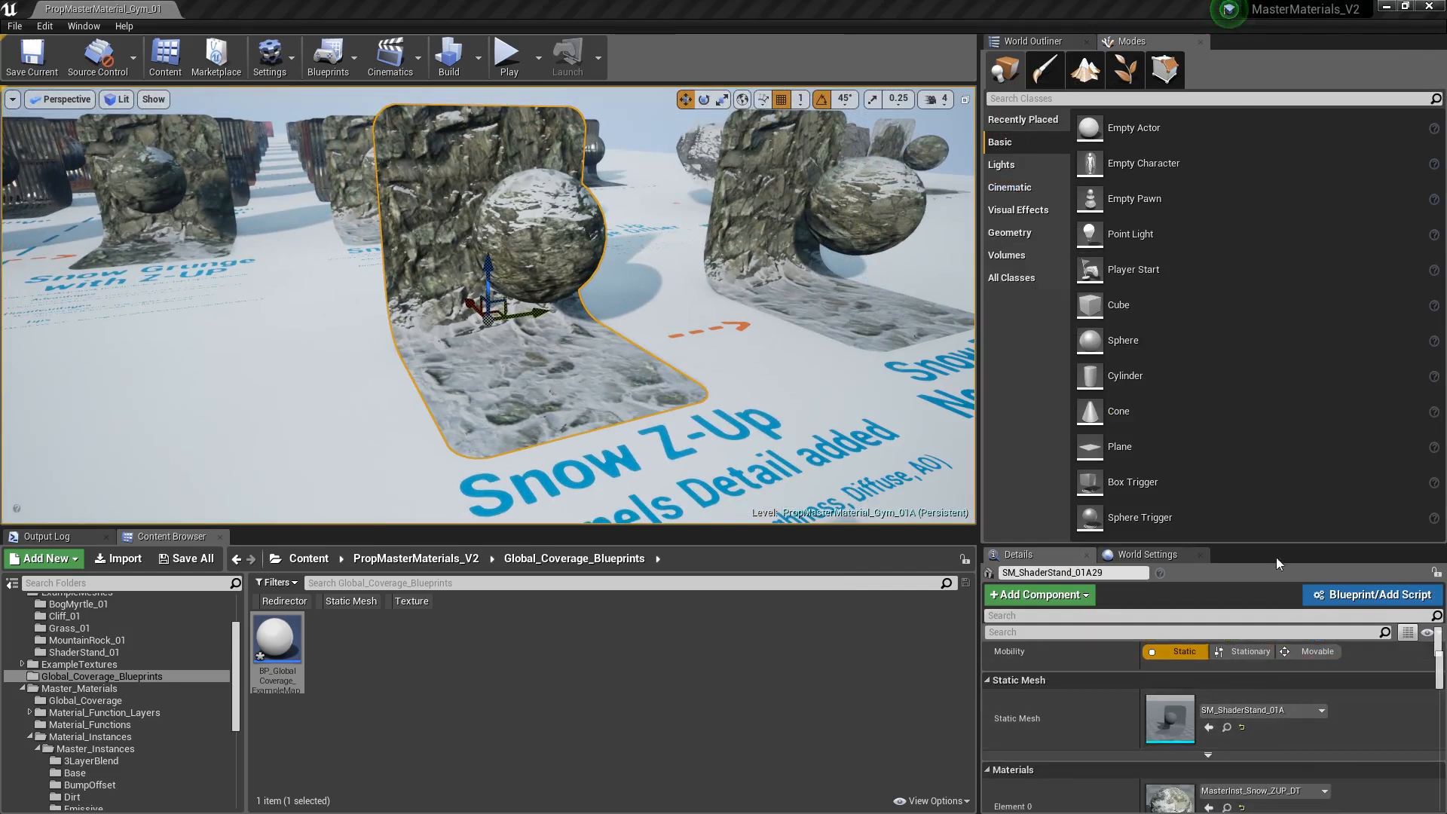
drag(1263, 536, 1263, 362)
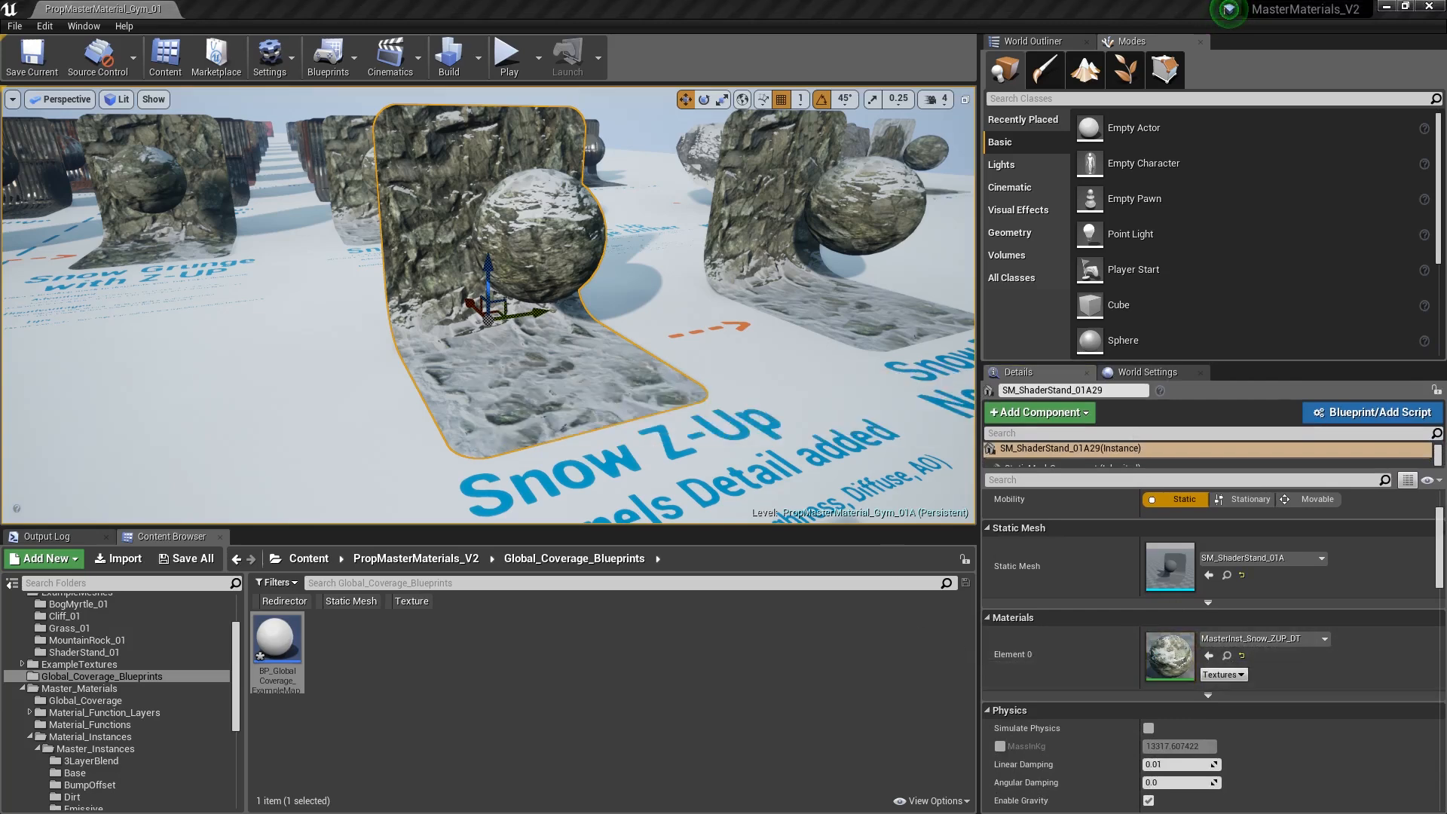
drag(1272, 241, 1272, 305)
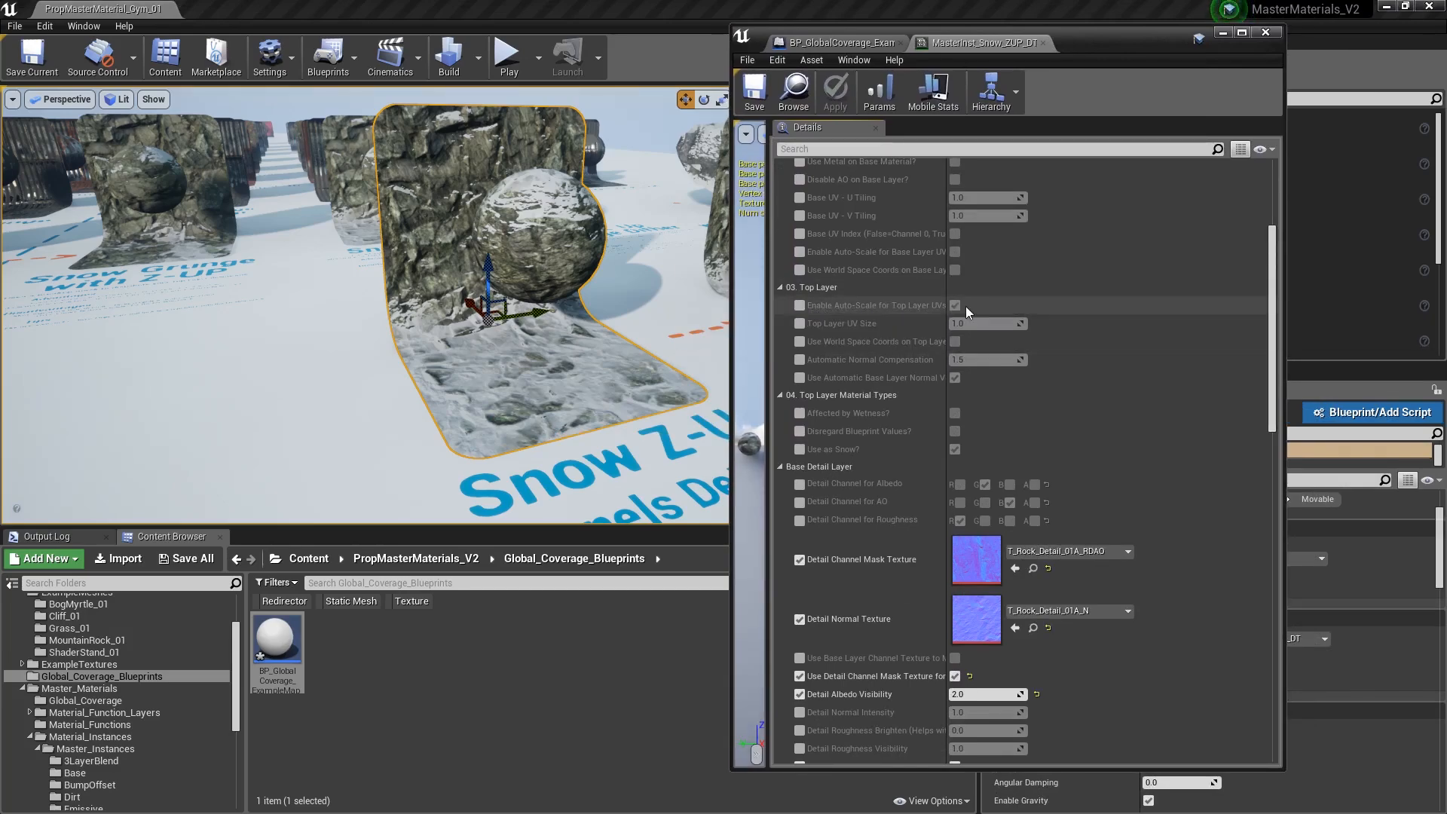
drag(947, 309, 1030, 309)
- Scale the Snow Z-Up stand uniformly to check its surface detail, undo the scaling and deselect the stand
mouse_move(362, 301)
right_down()
mouse_move(381, 336)
mouse_move(358, 328)
right_up()
key(w)
key(s)
mouse_move(556, 281)
right_down()
mouse_move(531, 270)
mouse_move(555, 280)
right_up()
key(r)
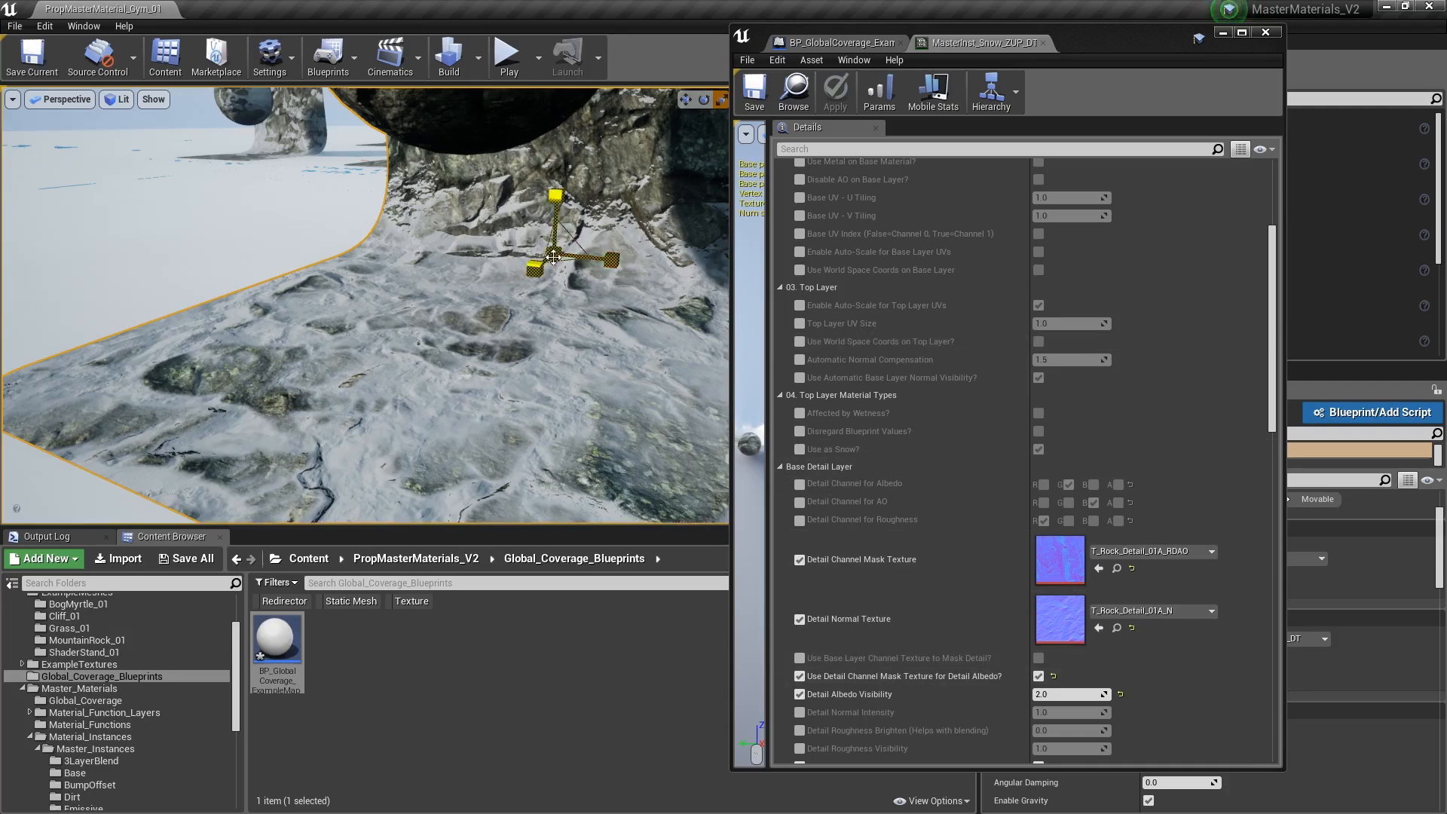
mouse_move(555, 257)
mouse_down()
mouse_move(590, 218)
mouse_move(568, 241)
mouse_up()
mouse_move(568, 241)
right_down()
mouse_move(537, 211)
mouse_move(551, 222)
right_up()
mouse_move(468, 292)
right_down()
mouse_move(505, 304)
mouse_move(467, 292)
right_up()
key(s)
key(ctrl+z)
right_drag(497, 117, 453, 294)
key(s)
key(Escape)
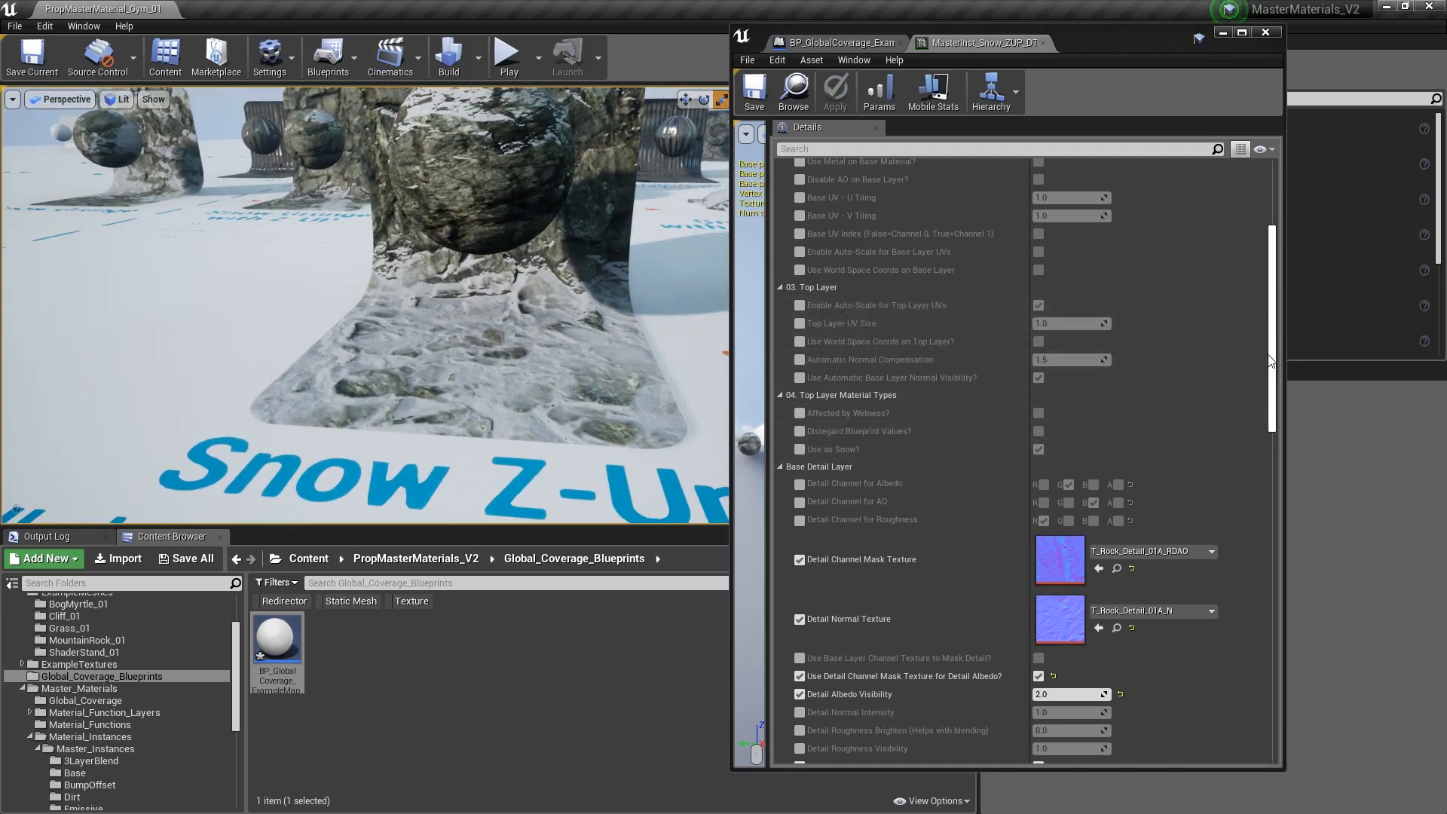
- Examine the Base Detail Layer parameters of the snow material instance and compare them with the reselected Snow Z-Up stand
scroll(989, 239, up, 8)
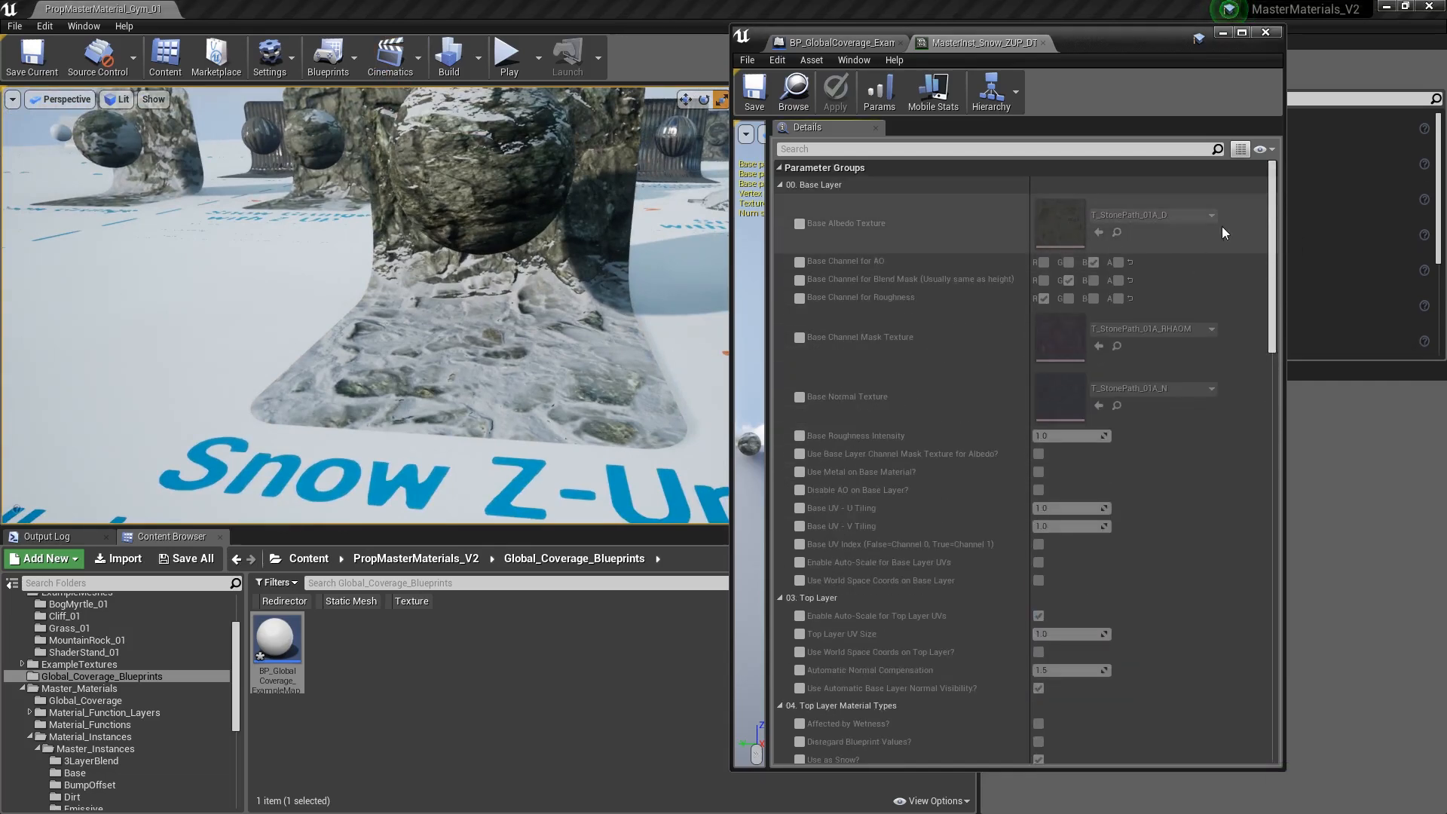
scroll(1046, 319, down, 11)
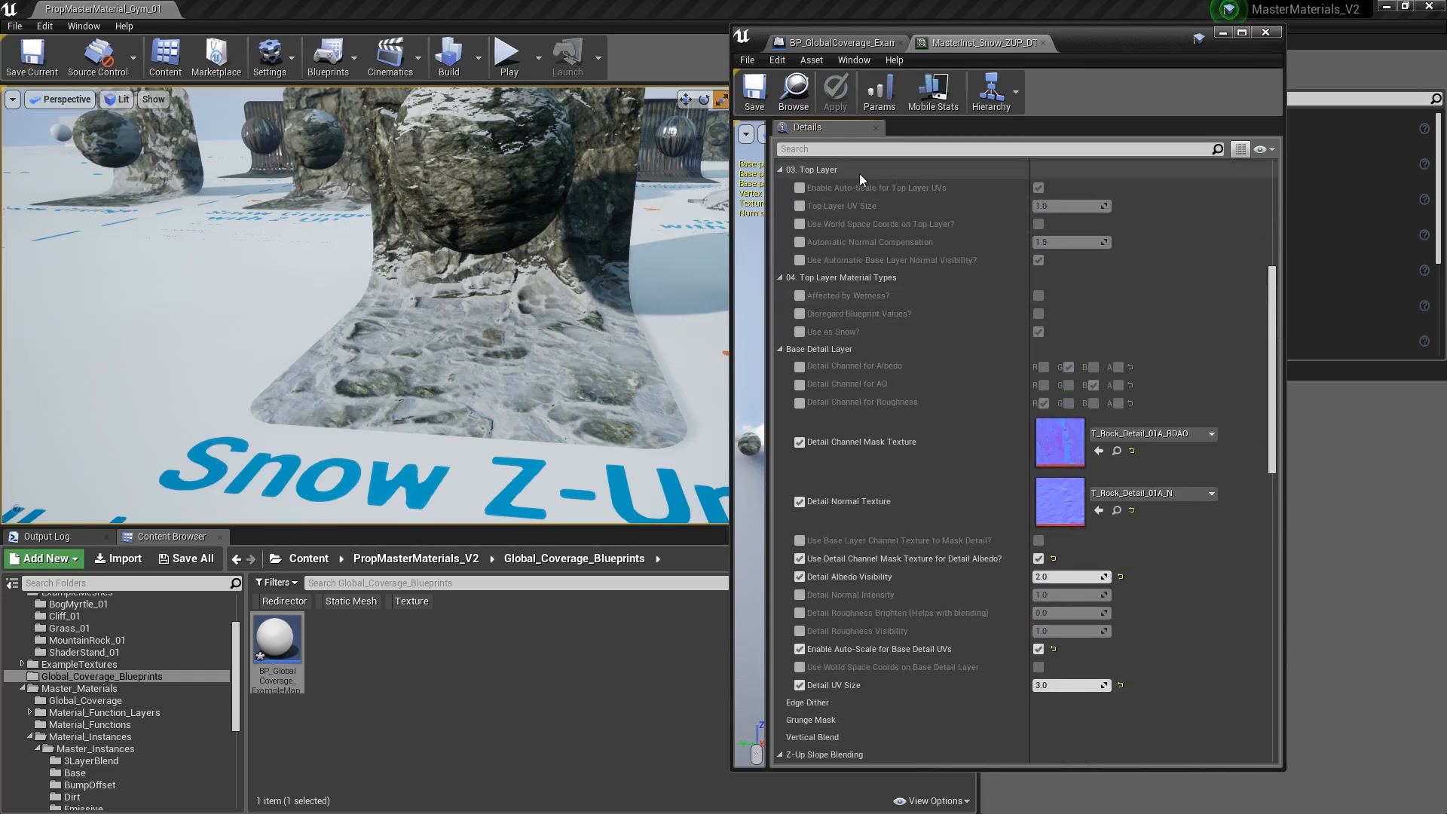
mouse_move(557, 347)
right_down()
mouse_move(663, 358)
mouse_move(578, 324)
mouse_move(584, 357)
mouse_move(561, 343)
right_up()
click(558, 345)
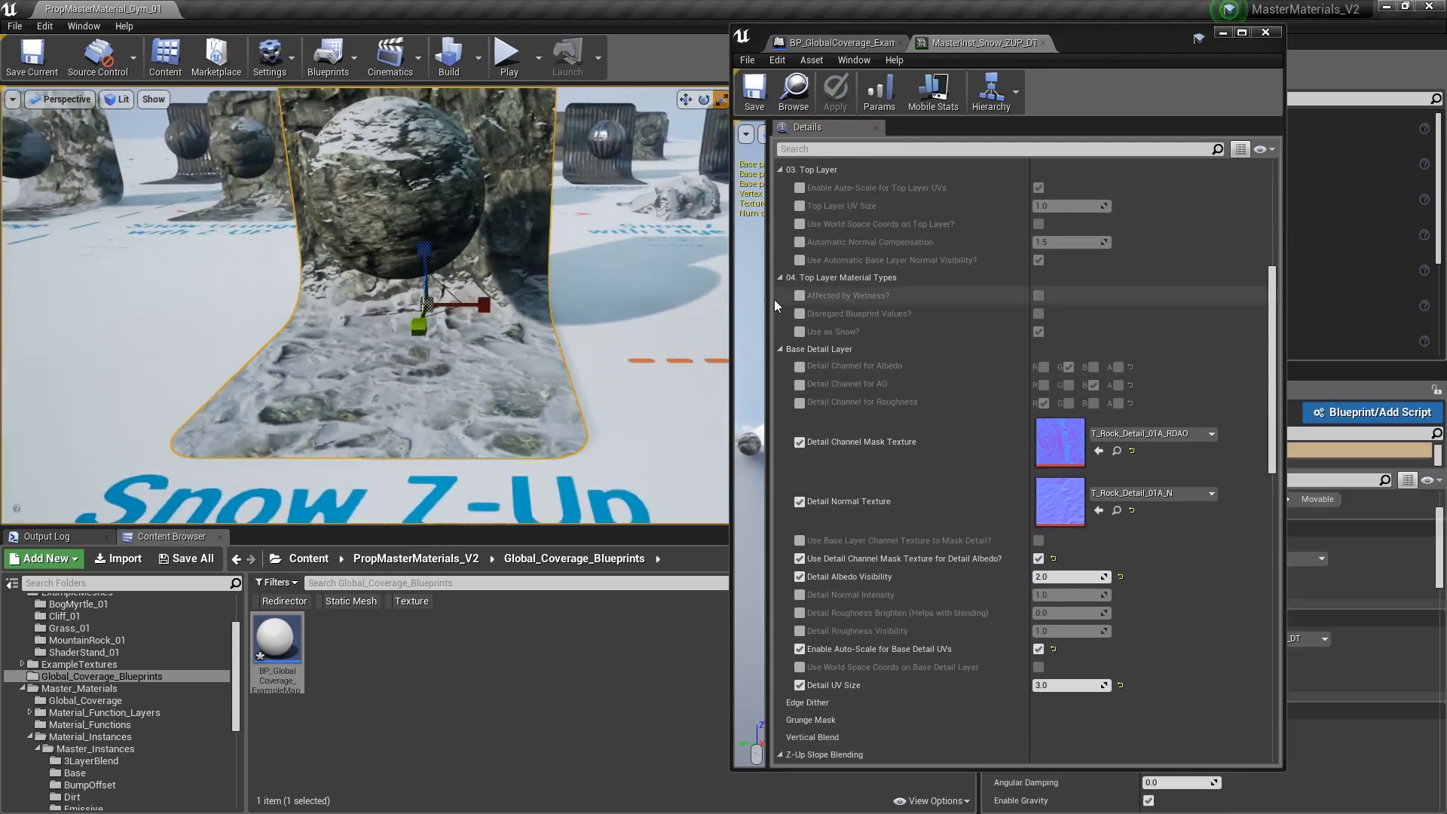
scroll(1002, 317, down, 3)
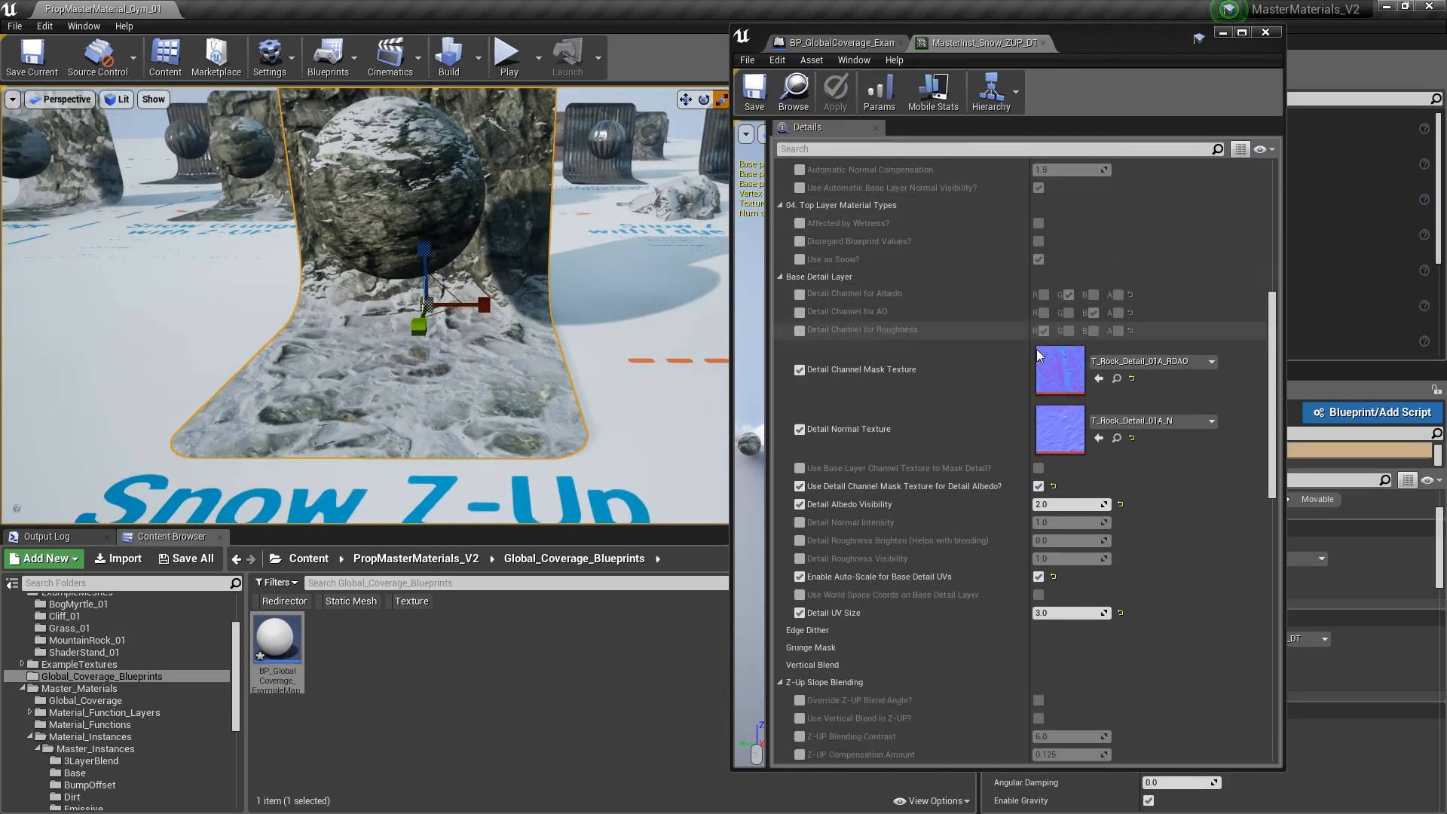
scroll(1009, 334, up, 2)
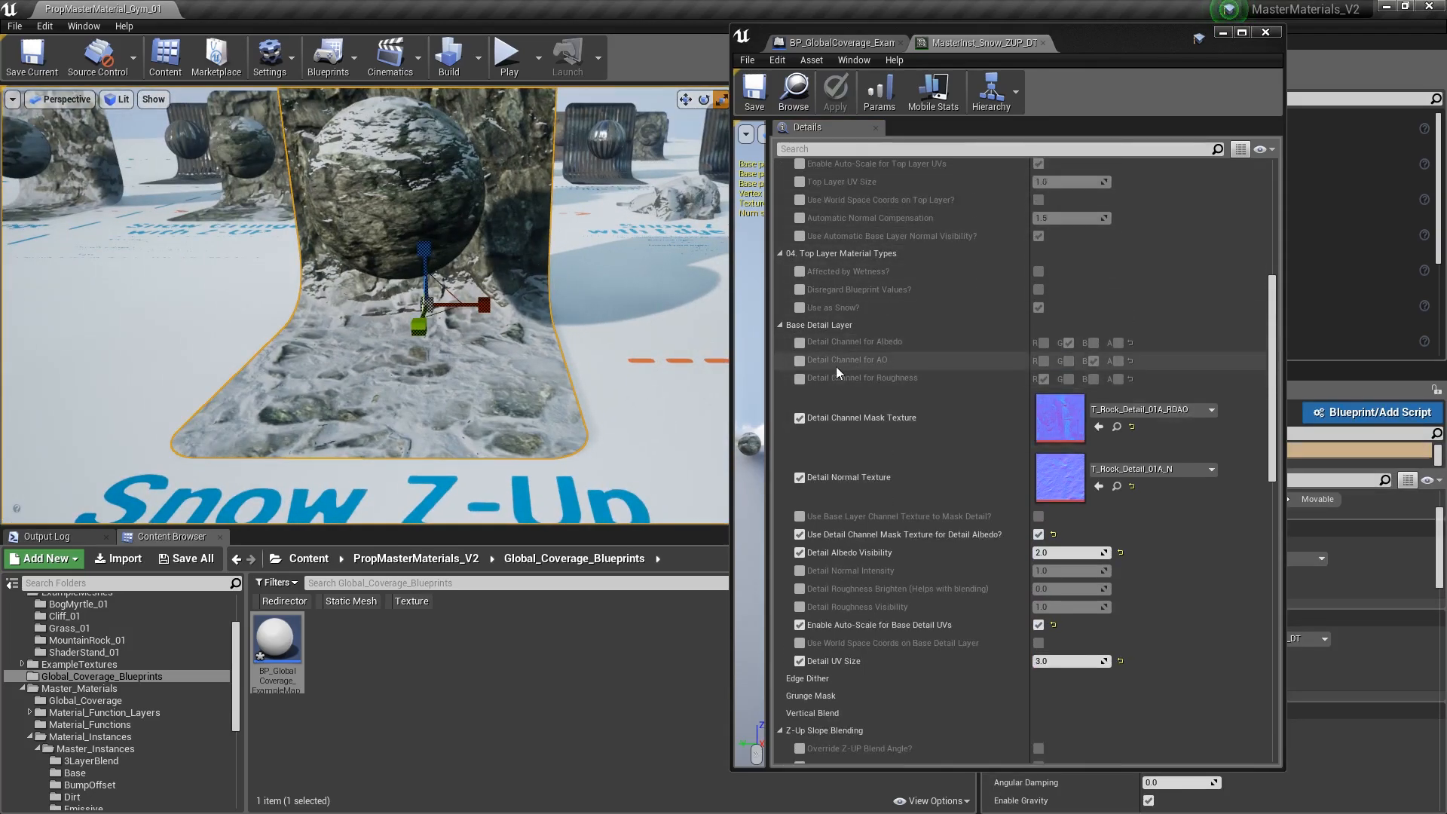
key(s)
right_drag(513, 325, 334, 369)
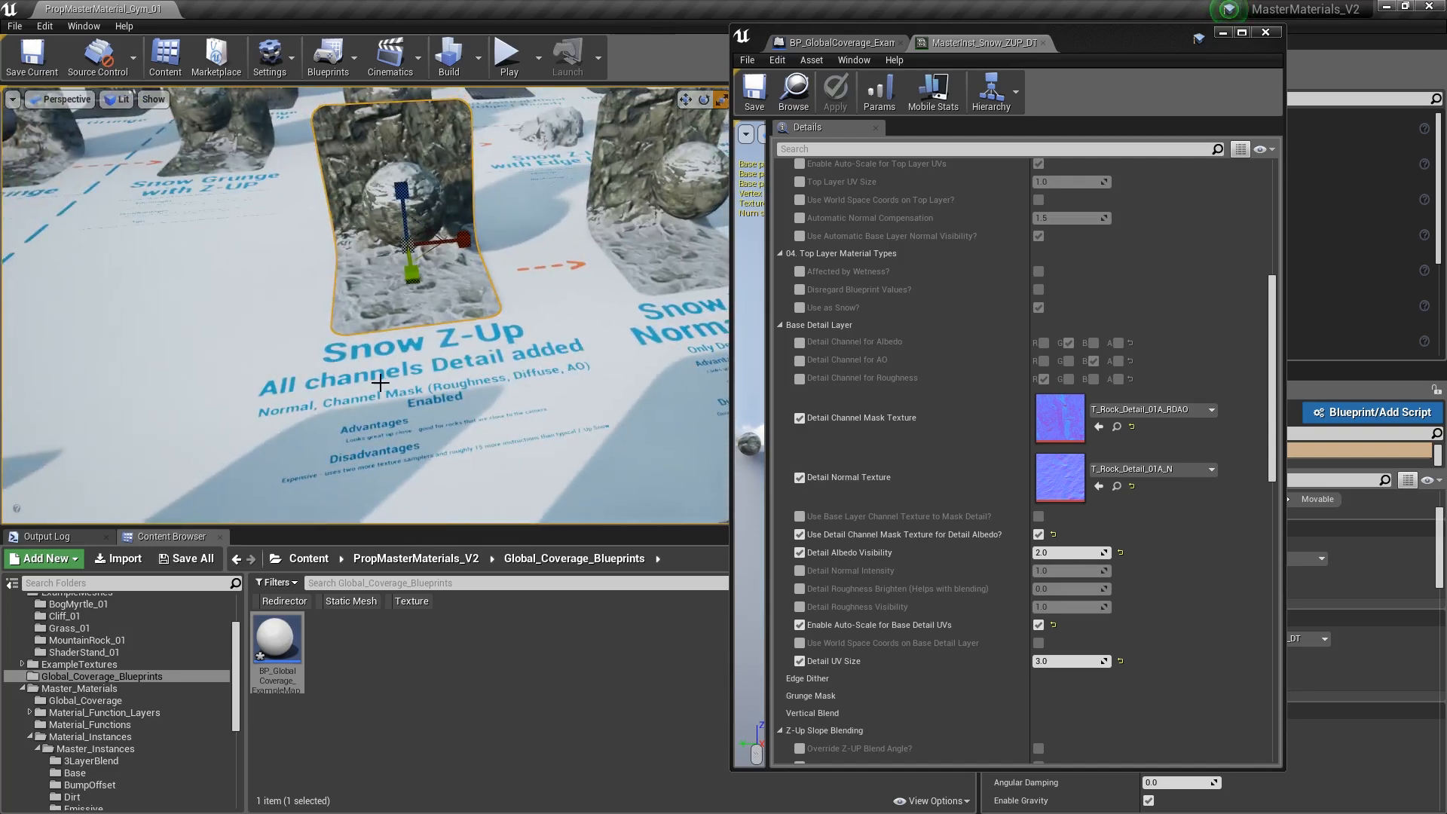
scroll(468, 375, up, 5)
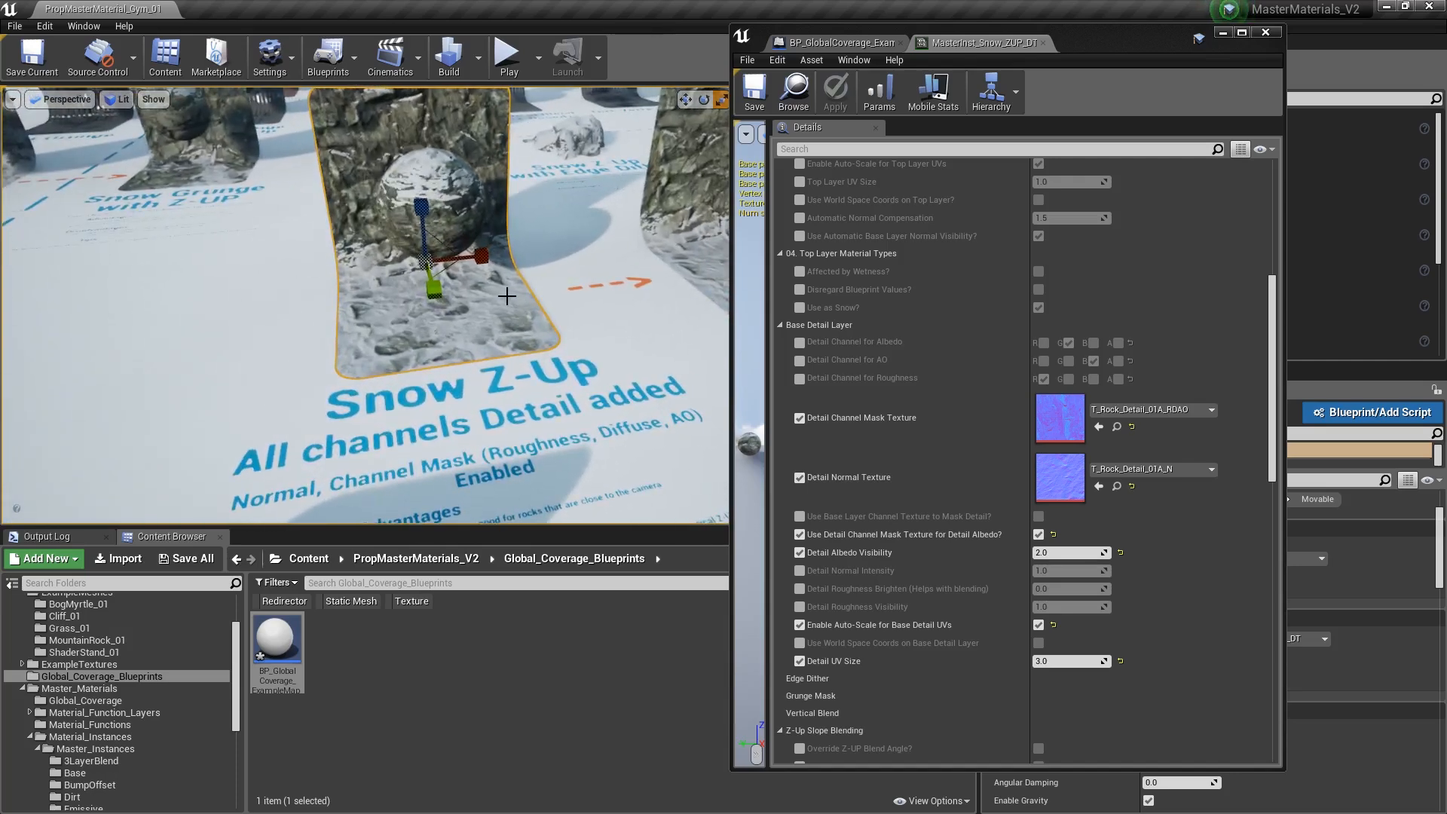
- Review the snow material instance's parameters and open its T_Rock_Detail_01A_RDAO detail channel mask texture
drag(1275, 378, 1068, 226)
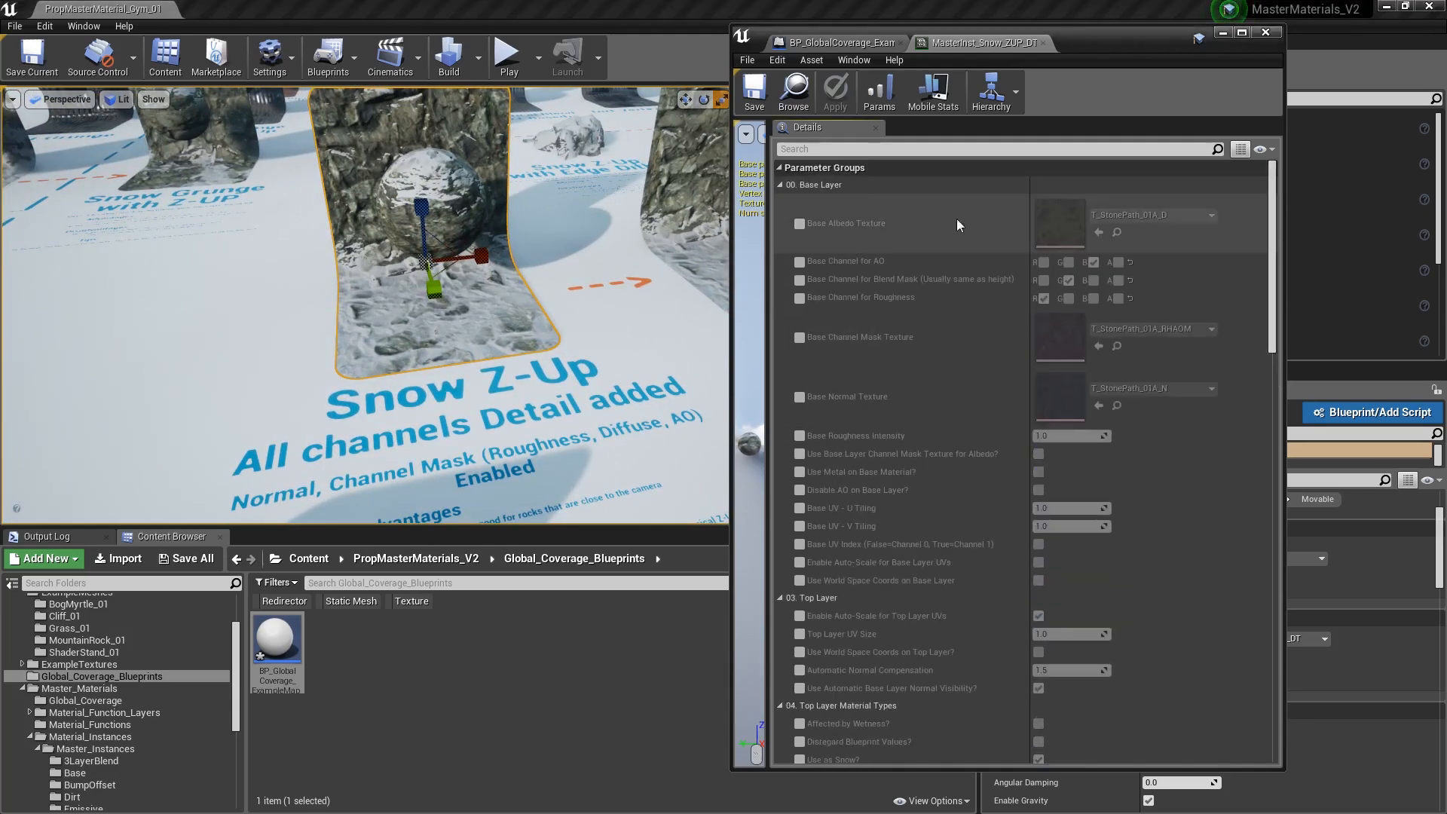
right_drag(489, 331, 483, 263)
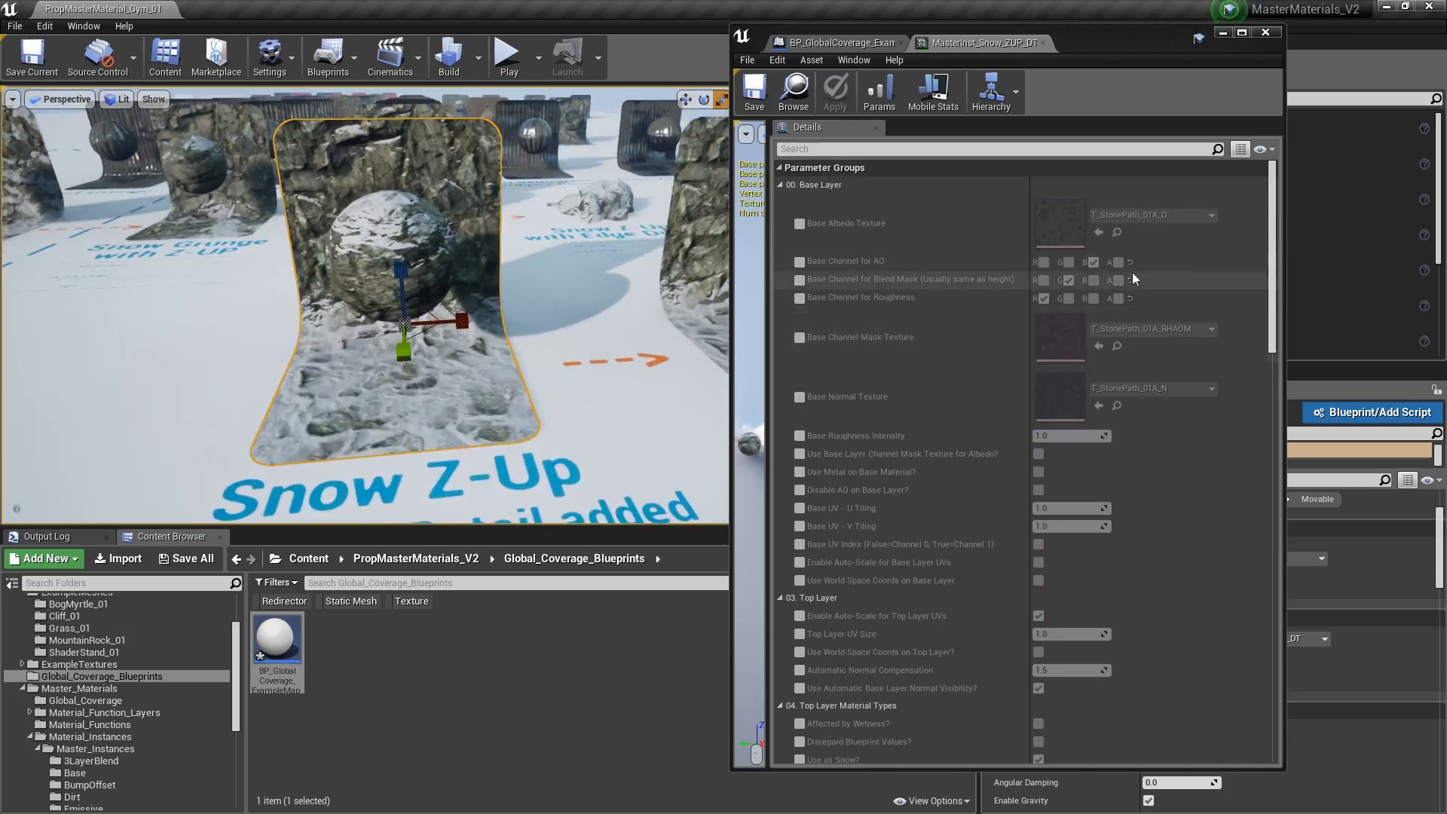
scroll(1155, 360, down, 10)
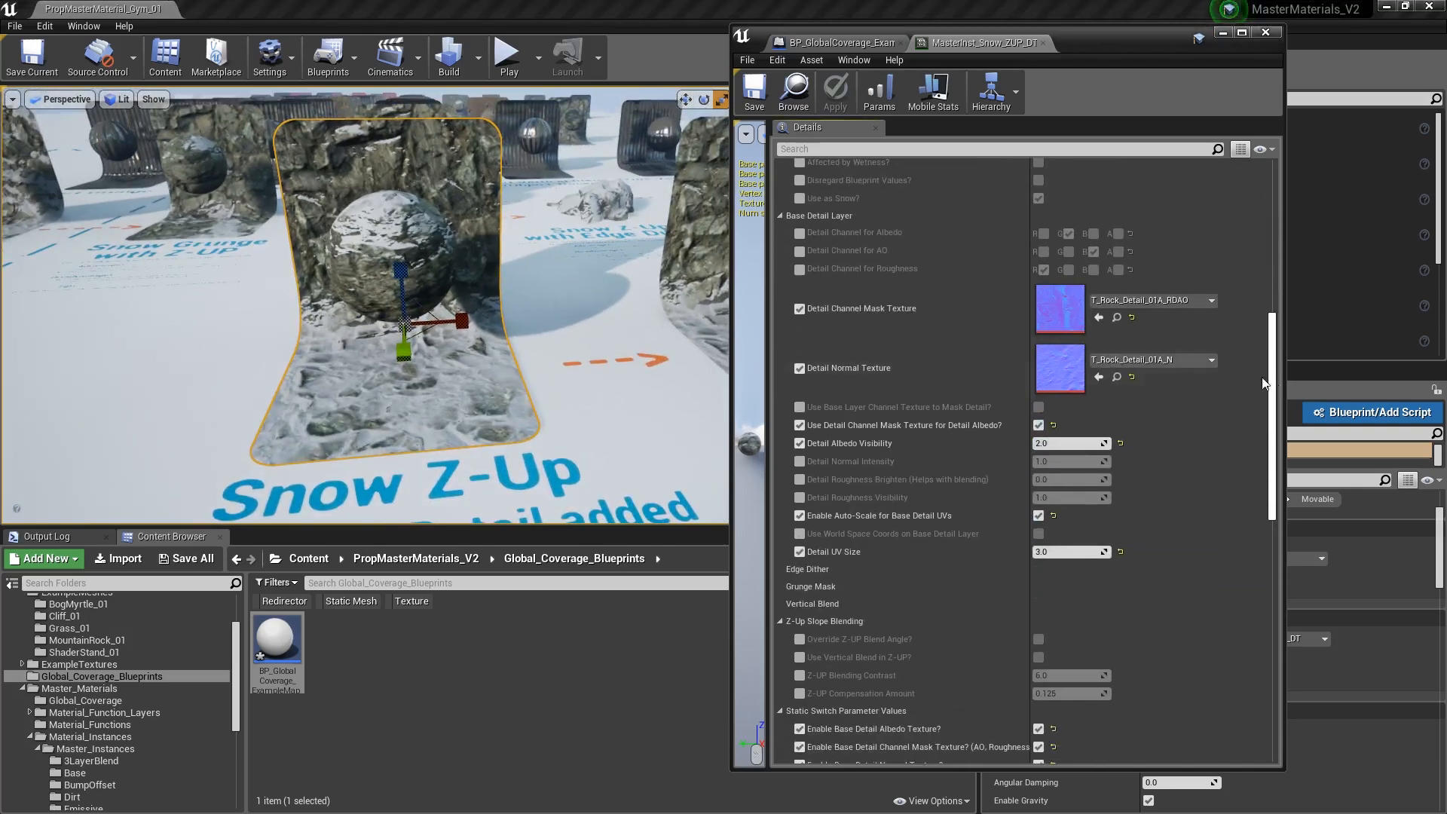
double_click(1040, 323)
- Isolate the red, blue and green channels in the mask texture preview, ending with only green displayed
click(756, 148)
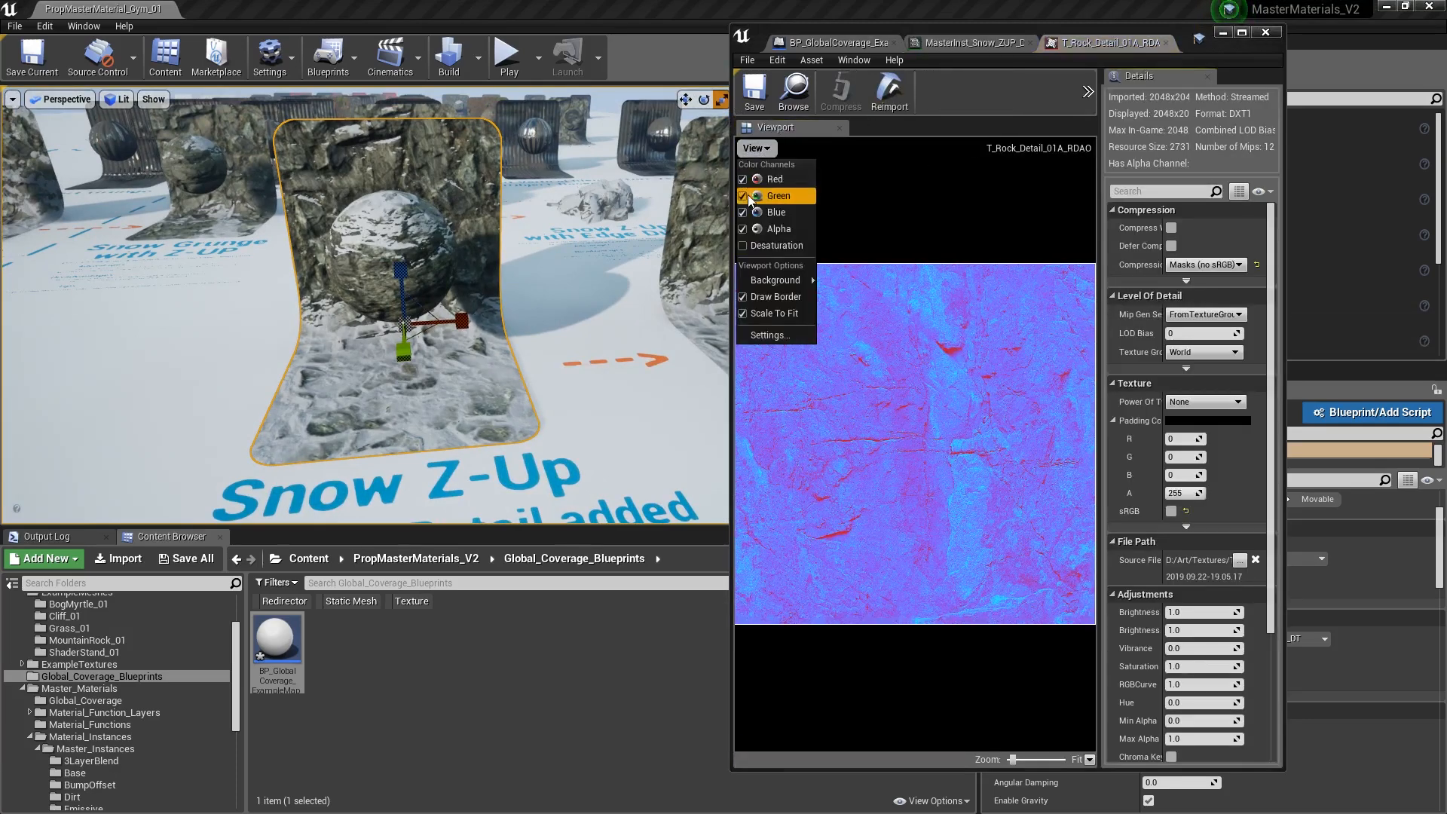
click(743, 196)
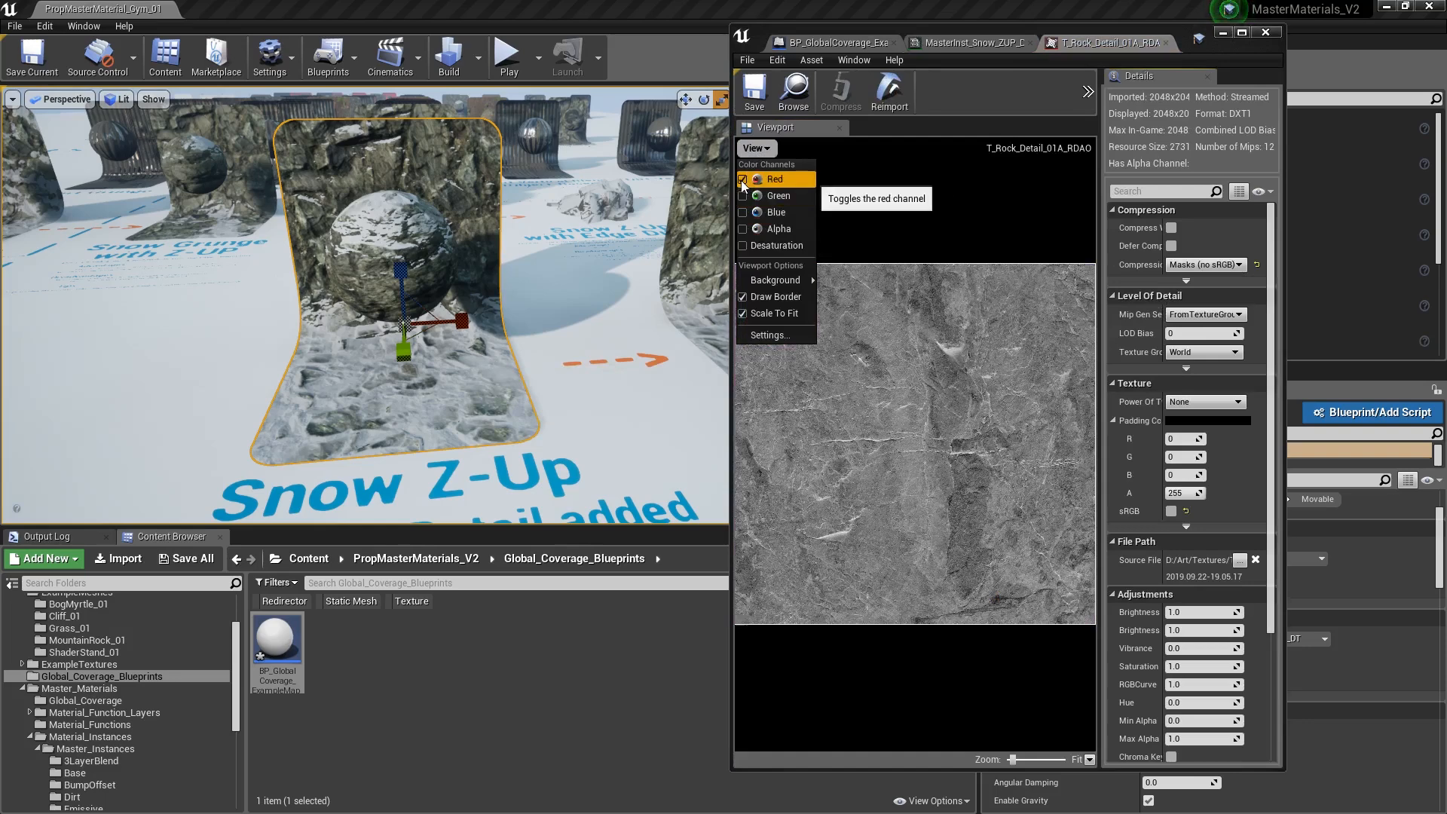
click(743, 196)
click(744, 195)
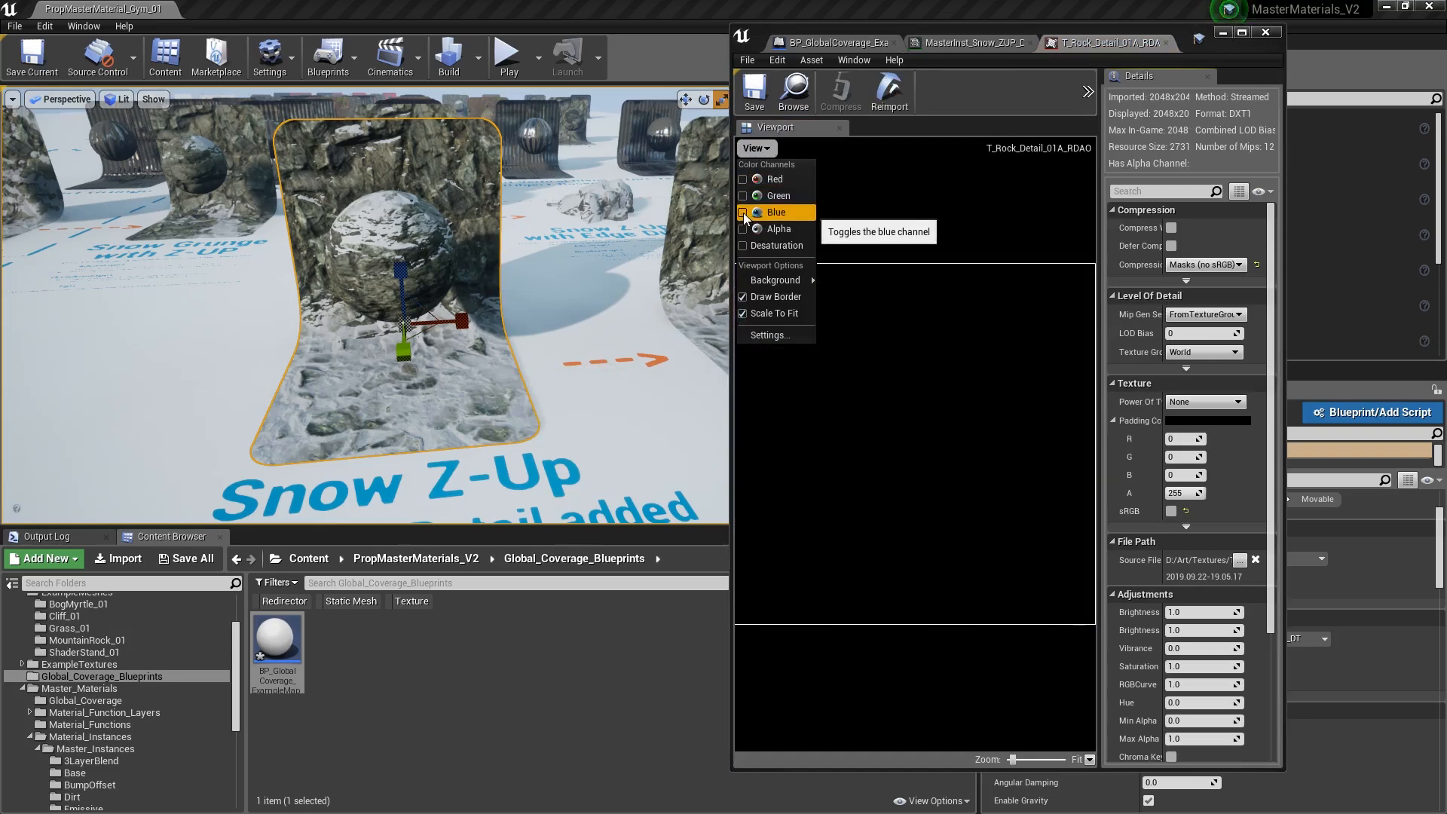
click(743, 213)
click(743, 196)
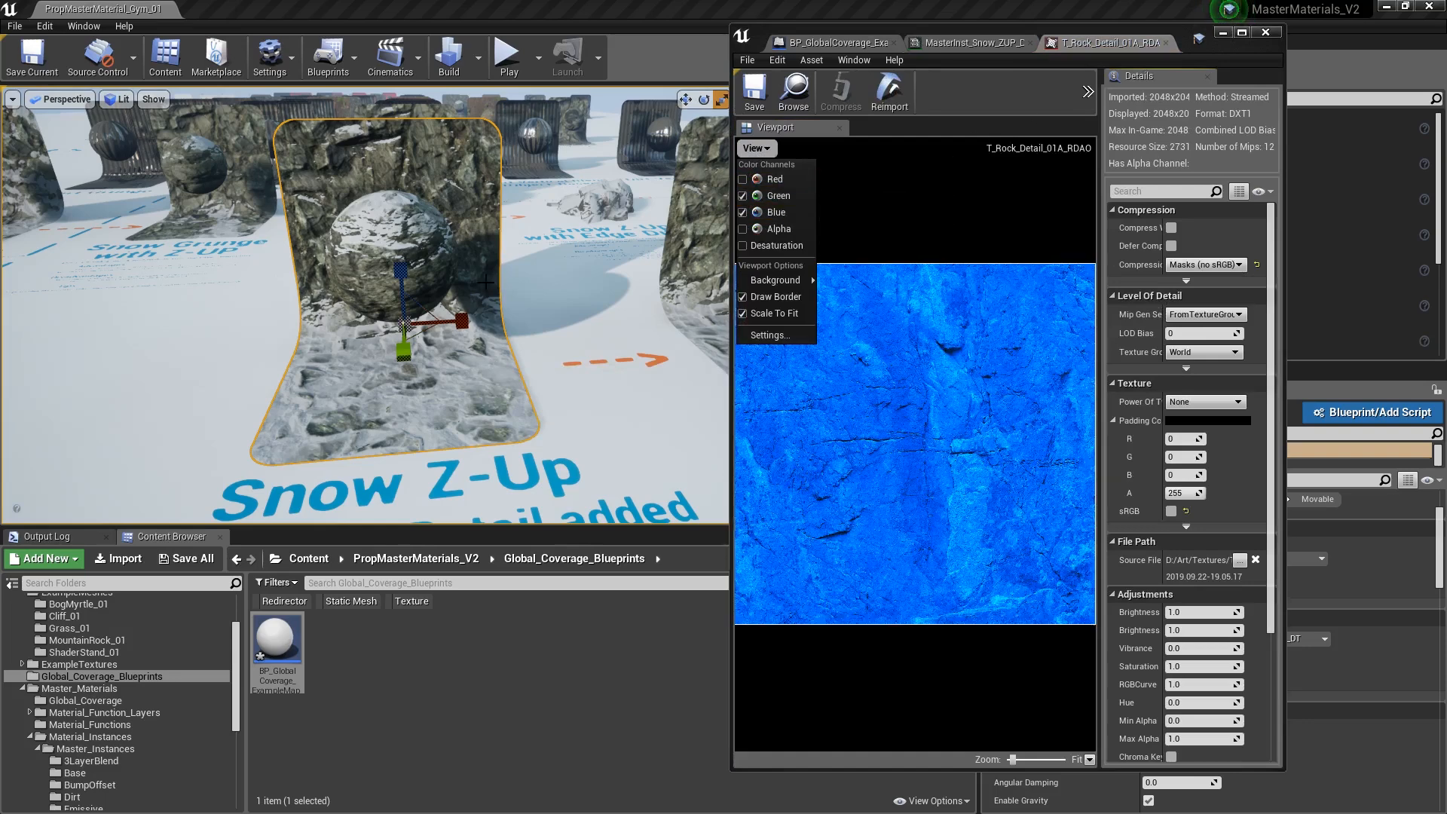
click(742, 214)
click(742, 197)
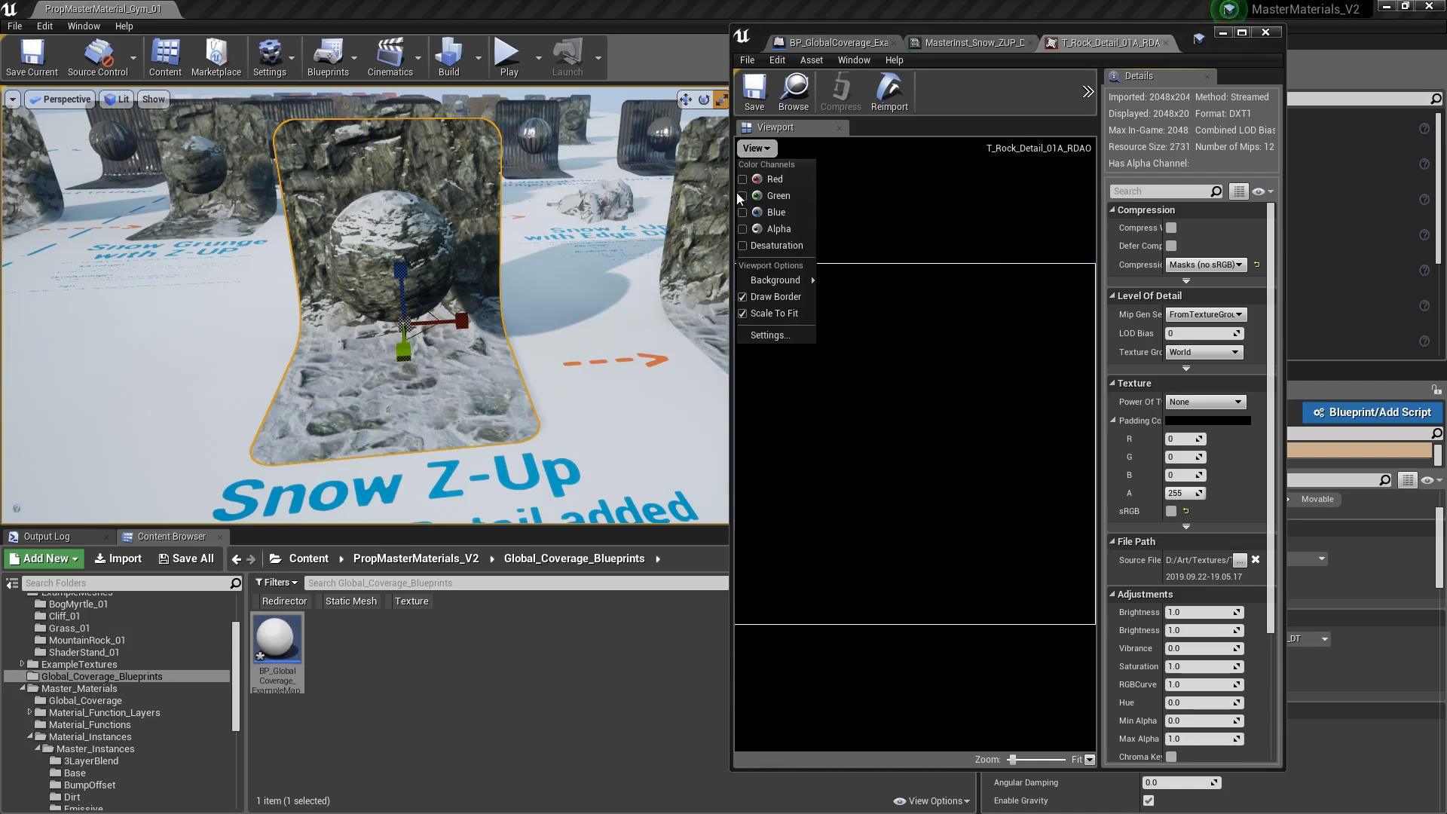
click(742, 197)
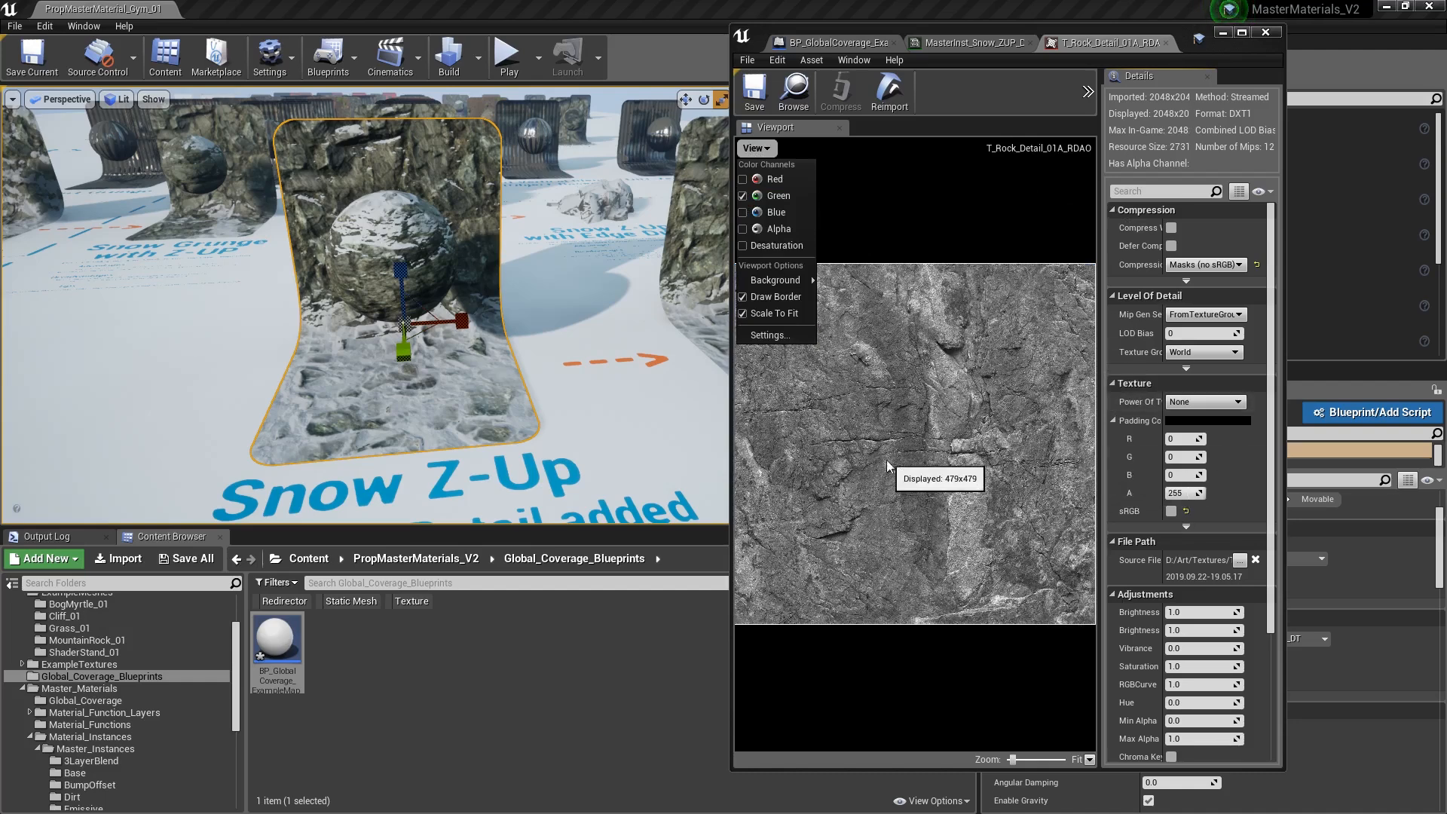
click(967, 440)
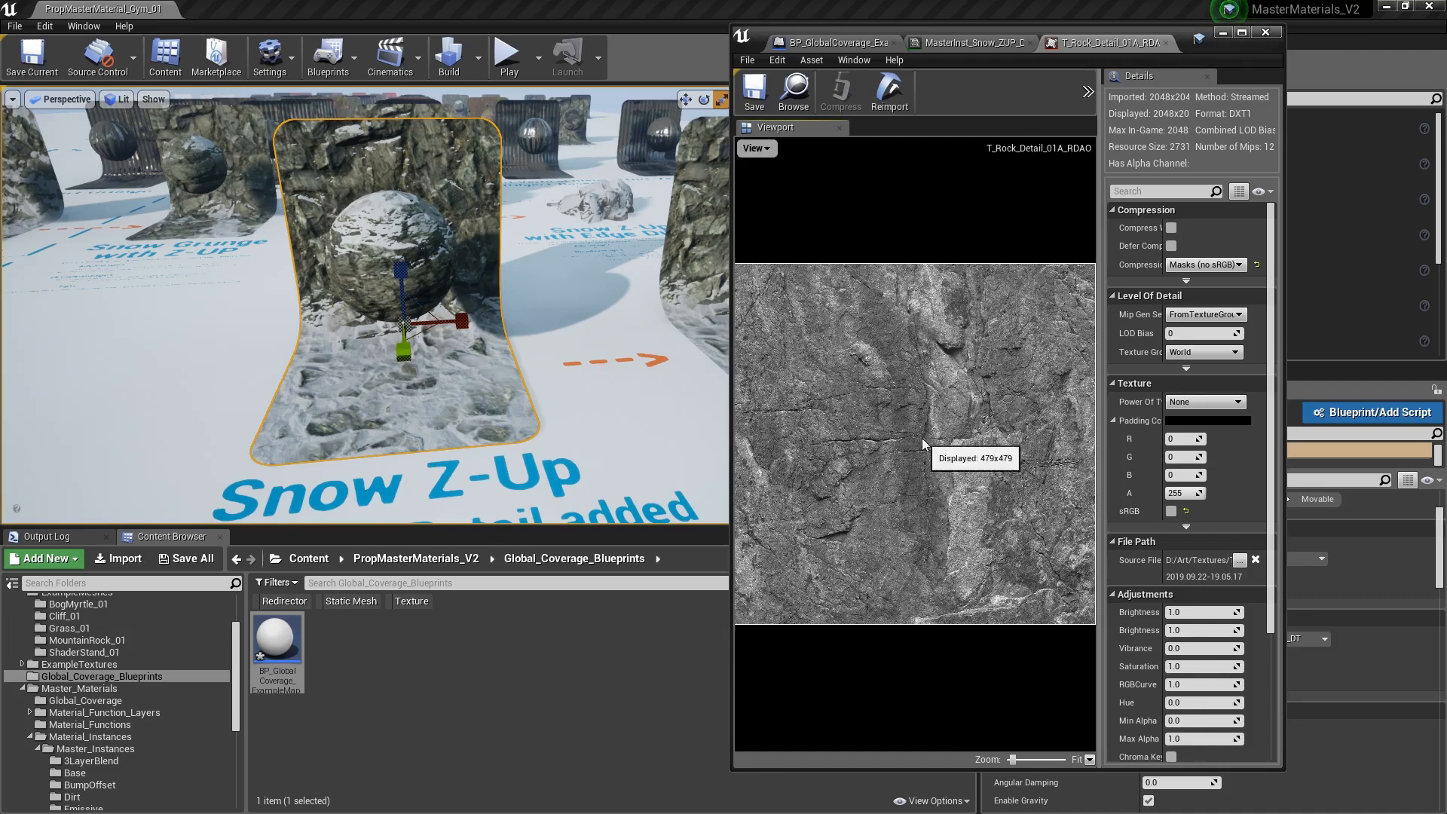
- Examine the Snow Z-Up stand's rock wall up close and return to the snow material instance
key(w)
right_drag(603, 362, 659, 320)
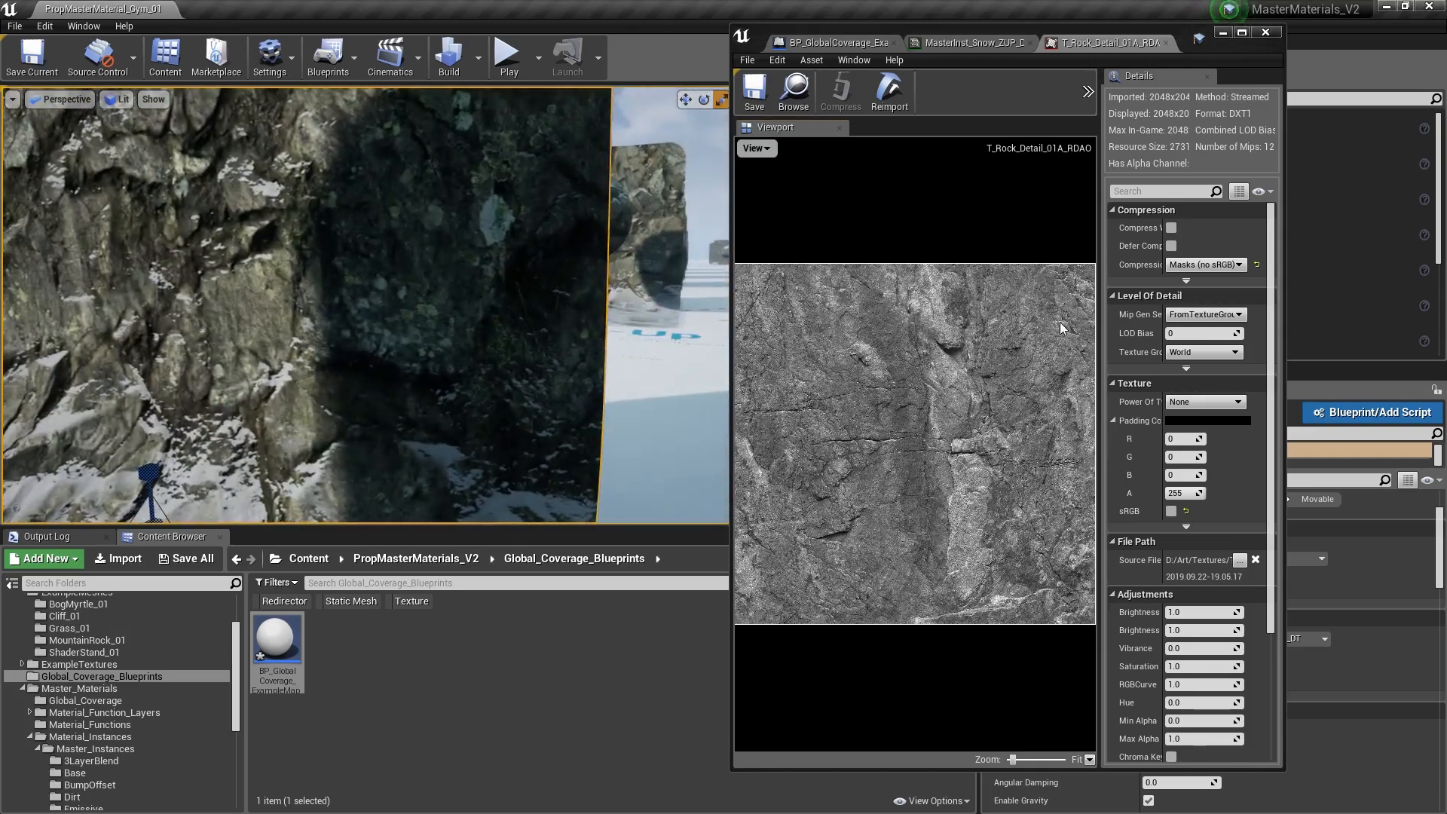
right_drag(582, 379, 512, 358)
key(s)
click(995, 43)
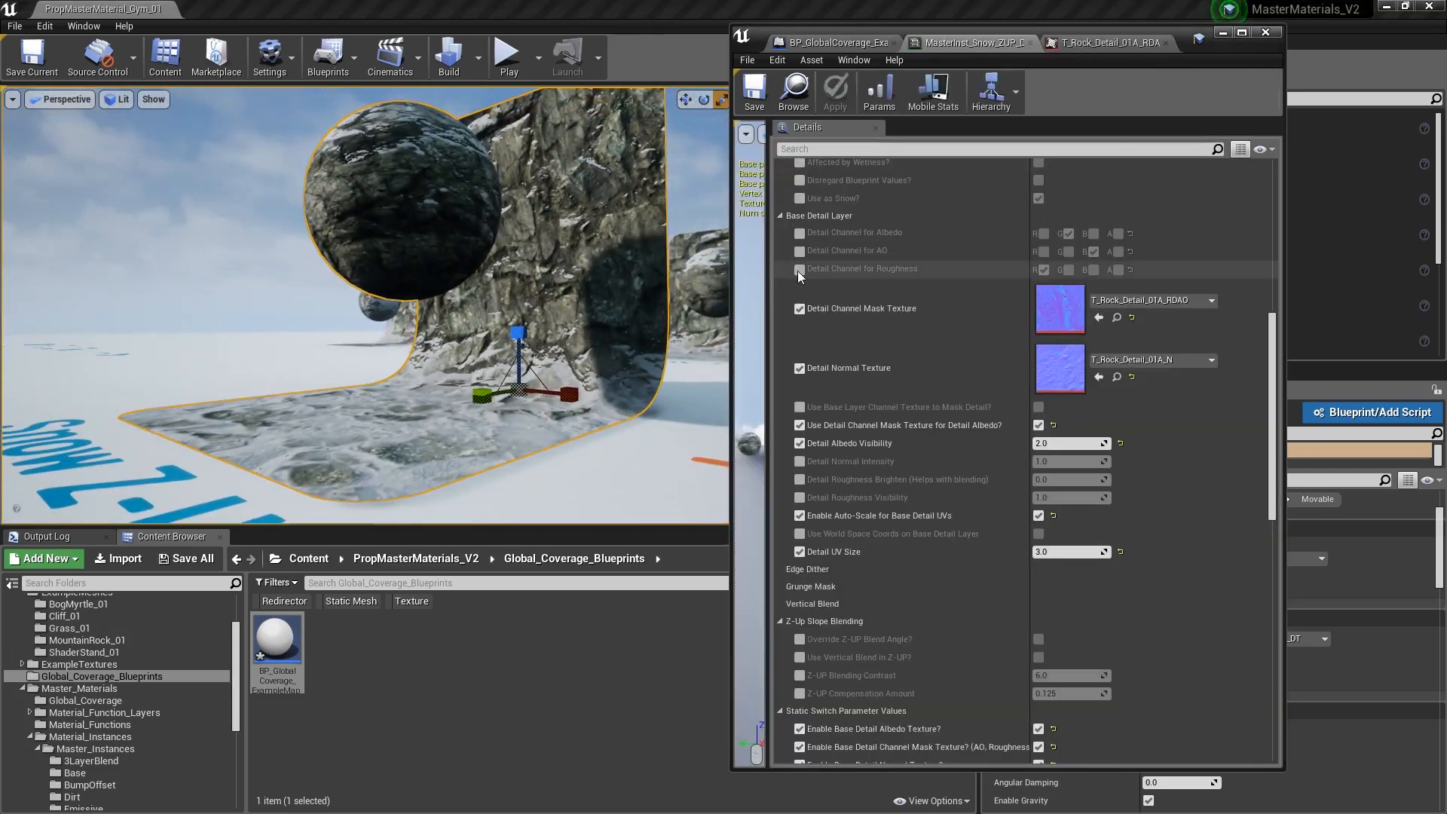
- Set Detail Albedo Visibility to 0 and check the rock wall up close without the albedo detail
scroll(1047, 437, down, 2)
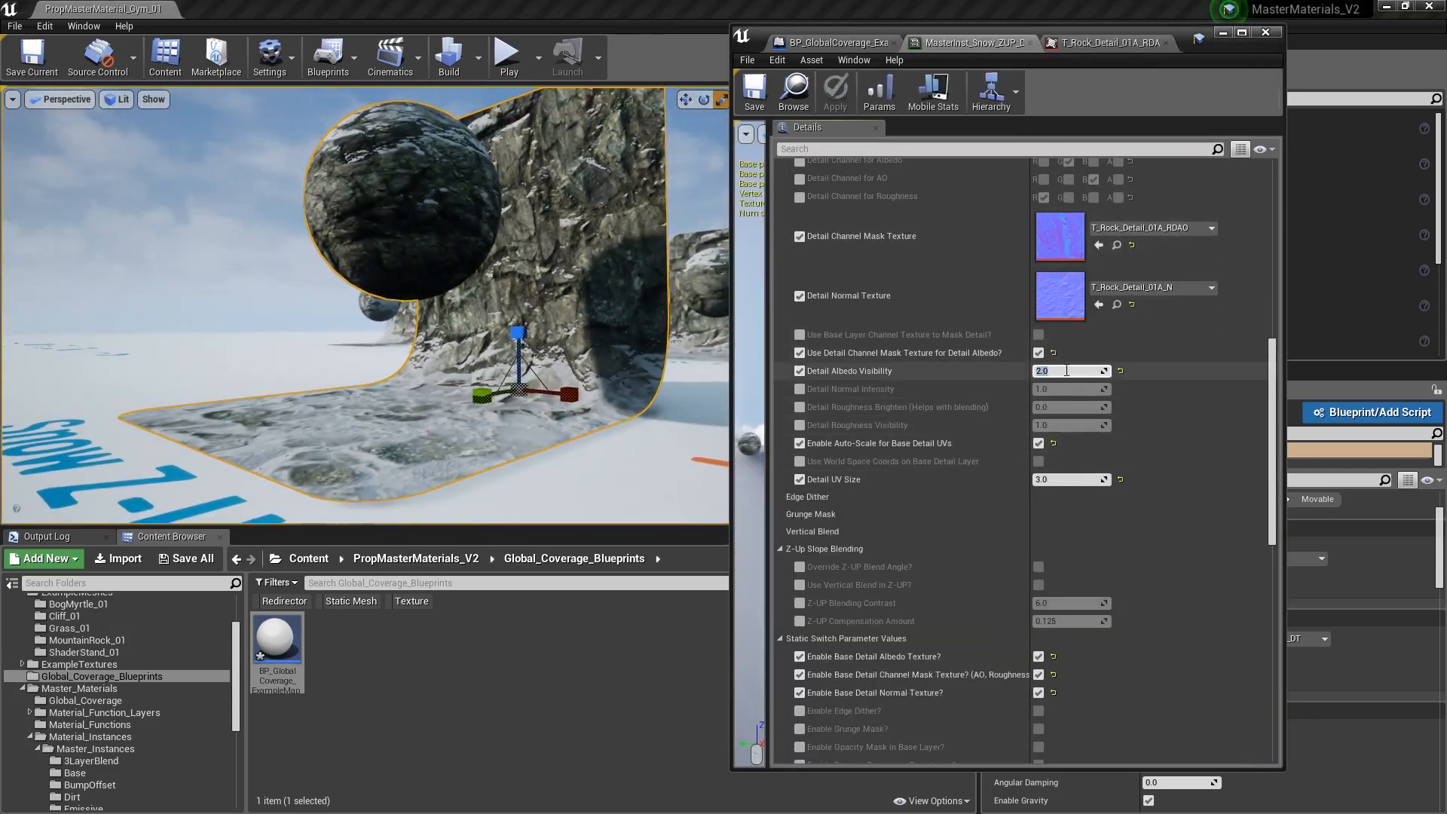
text(0)
key(Return)
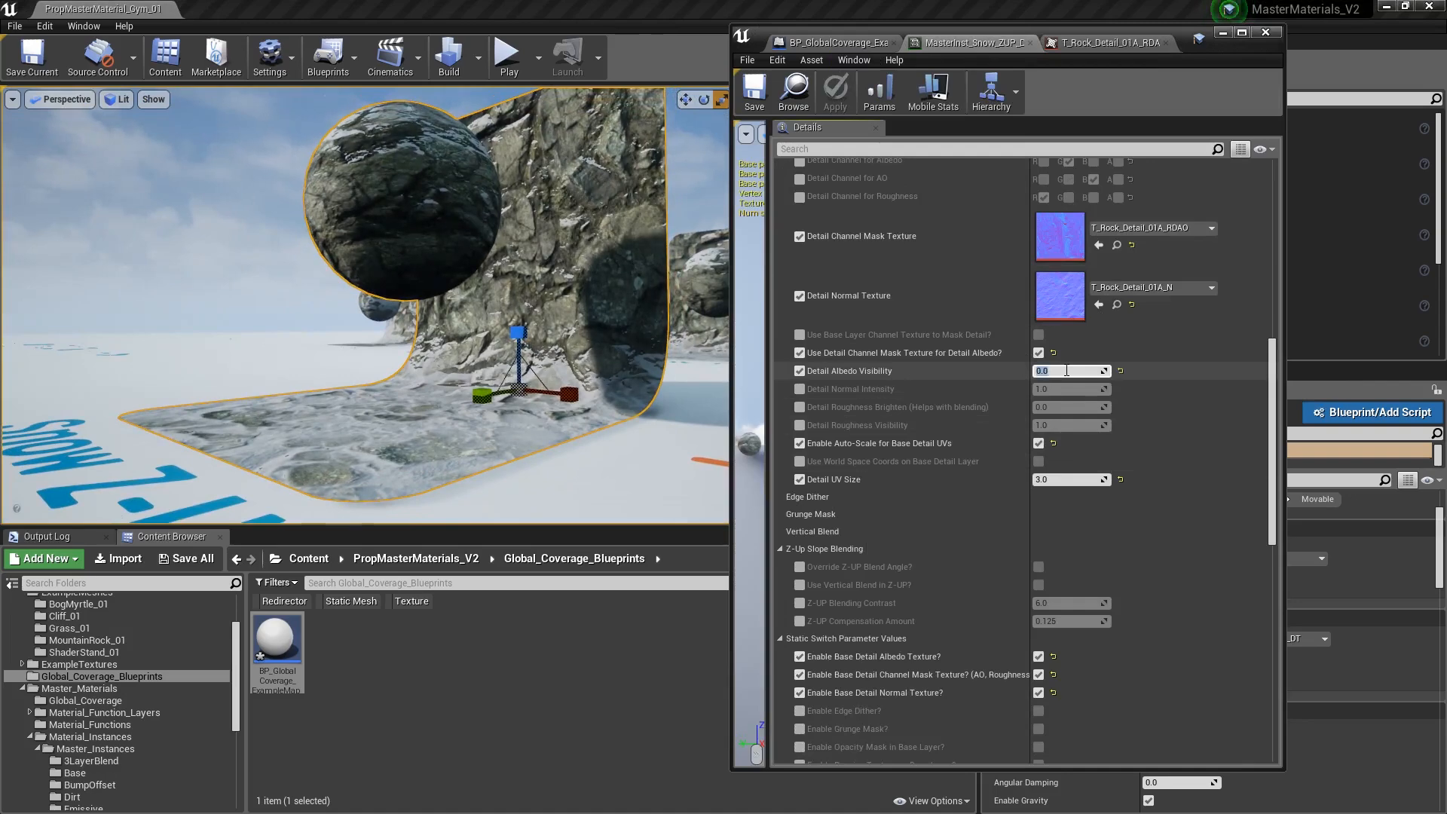
key(w)
right_drag(618, 316, 617, 316)
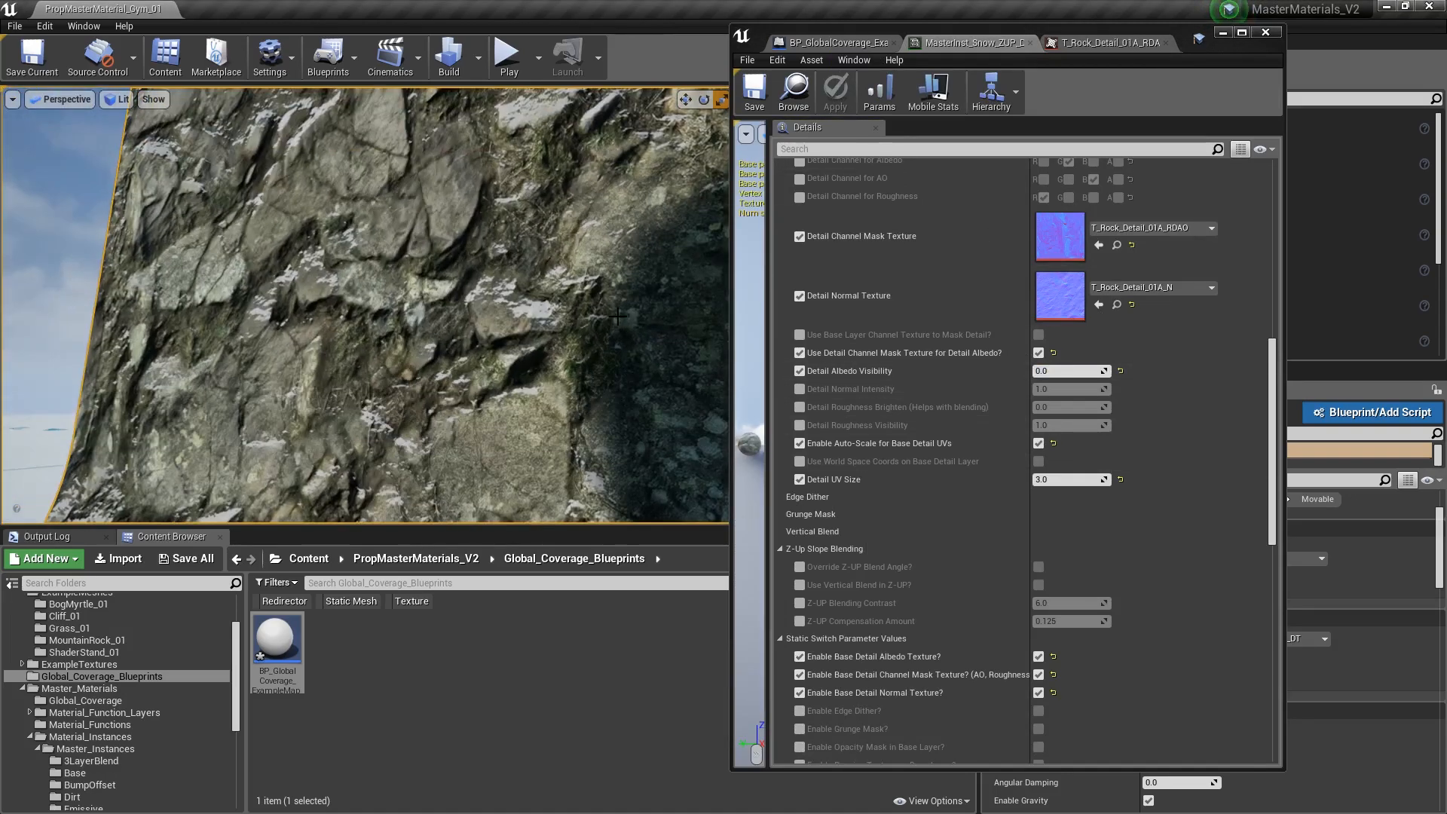
- Set Detail Albedo Visibility to 1.5 and inspect the stand's rock and snow surfaces
click(1061, 372)
text(1.5)
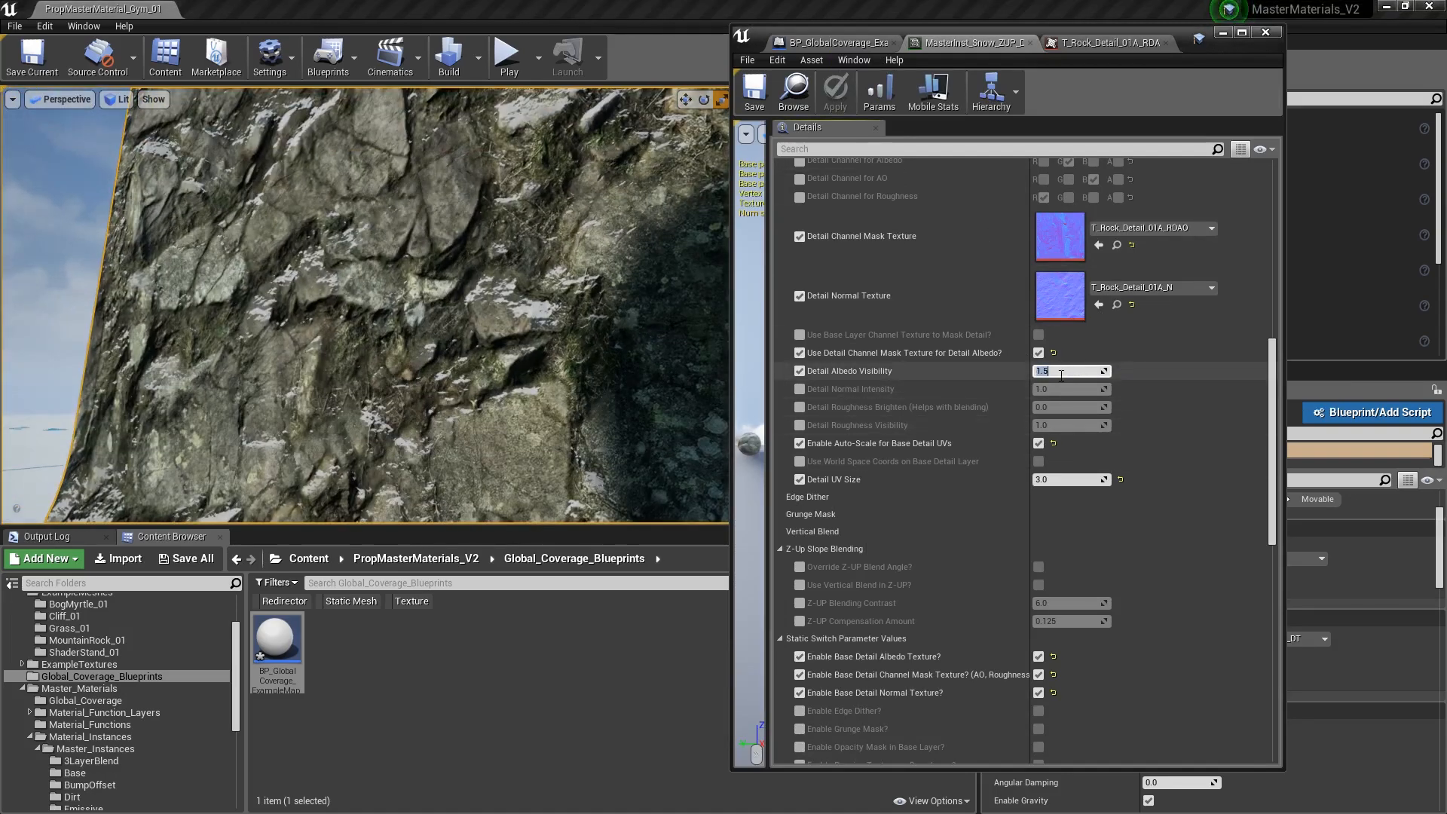
key(s)
right_drag(404, 294, 400, 297)
key(w)
mouse_move(709, 339)
right_down()
mouse_move(708, 353)
mouse_move(707, 341)
right_up()
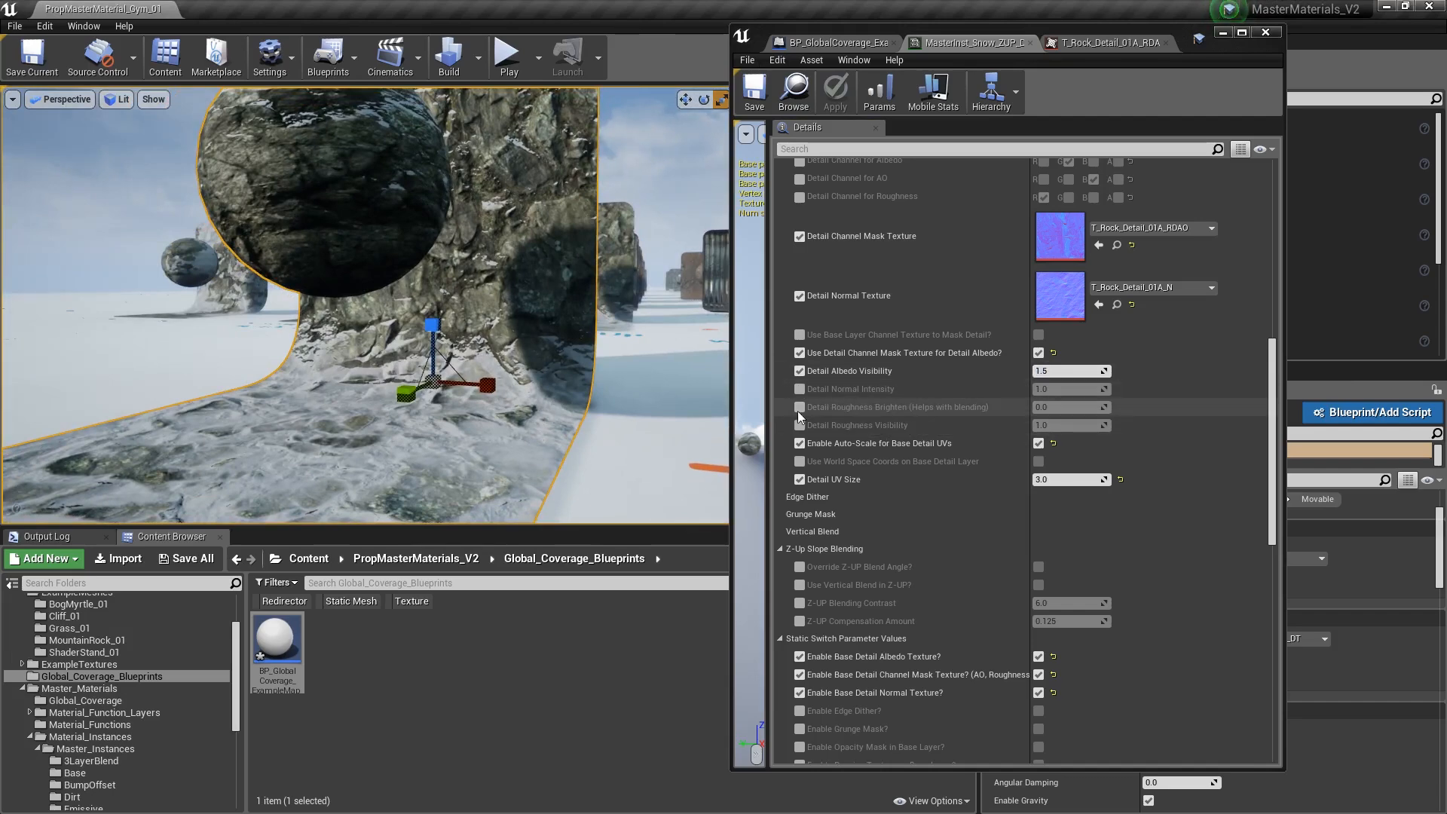
- Display the level in Roughness buffer visualization and view the Snow Z-Up stand's roughness up close
right_drag(594, 362, 640, 362)
key(a)
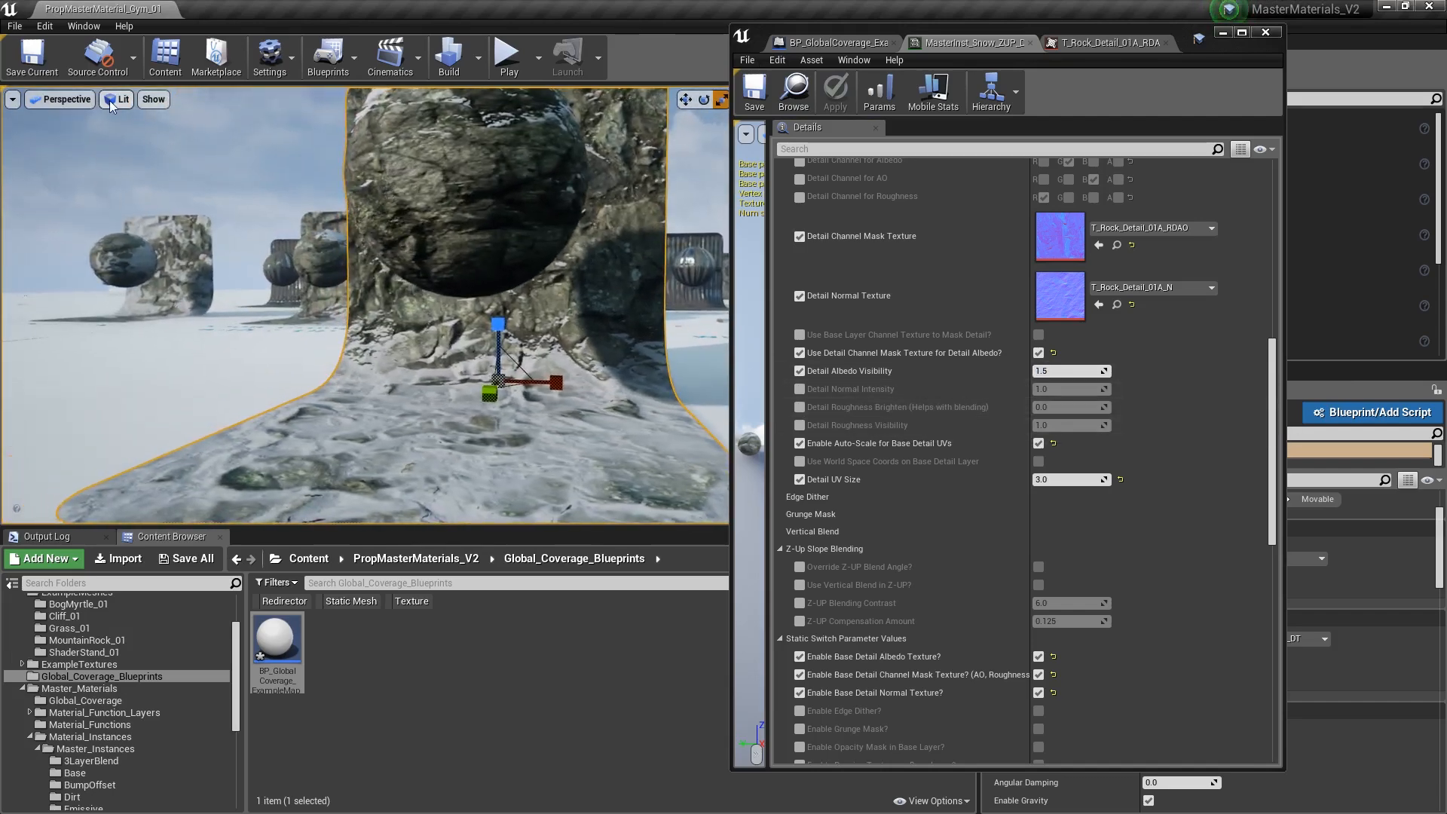
click(113, 99)
mouse_move(170, 296)
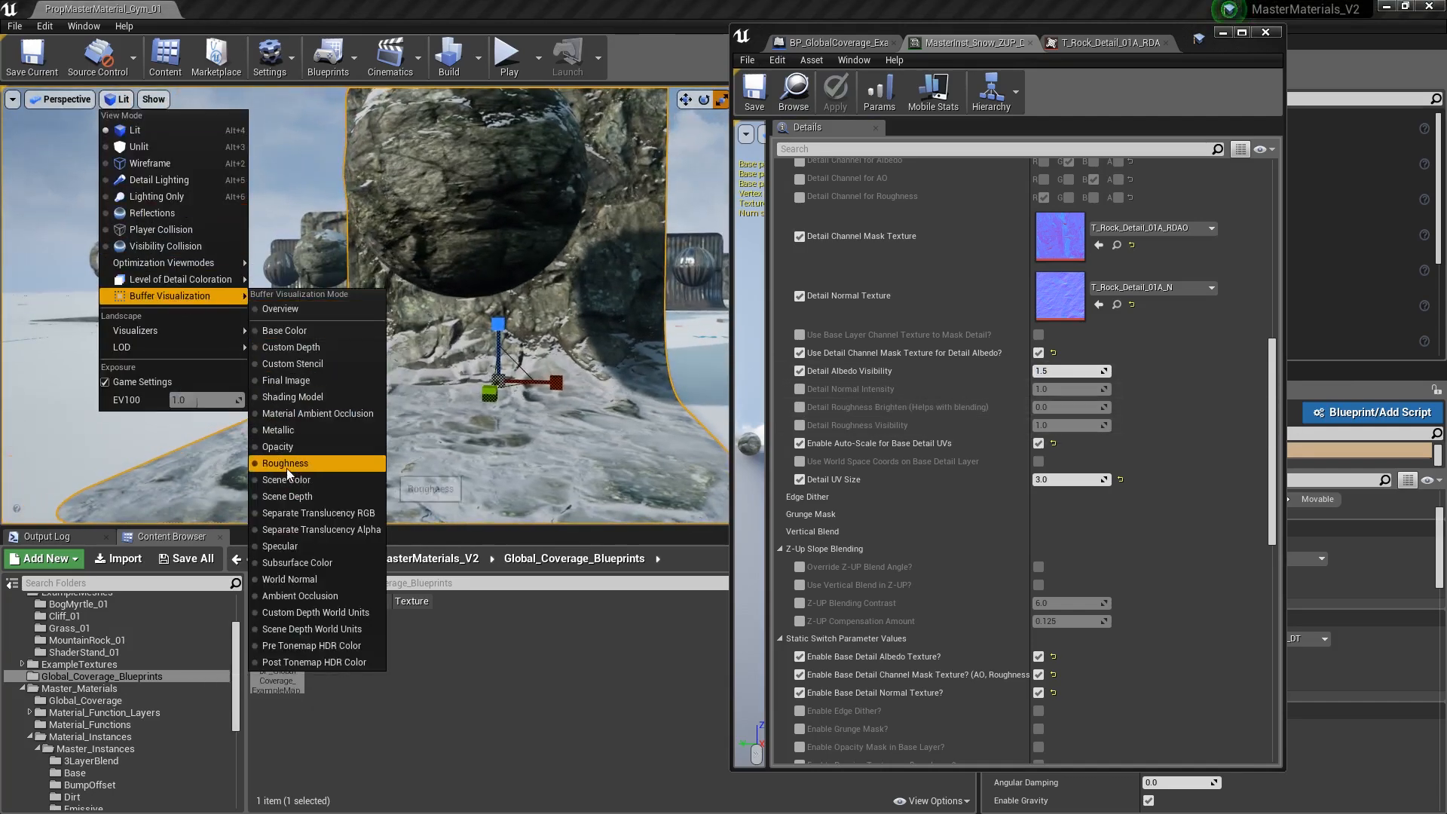
click(286, 468)
key(w)
key(d)
right_drag(452, 362, 380, 354)
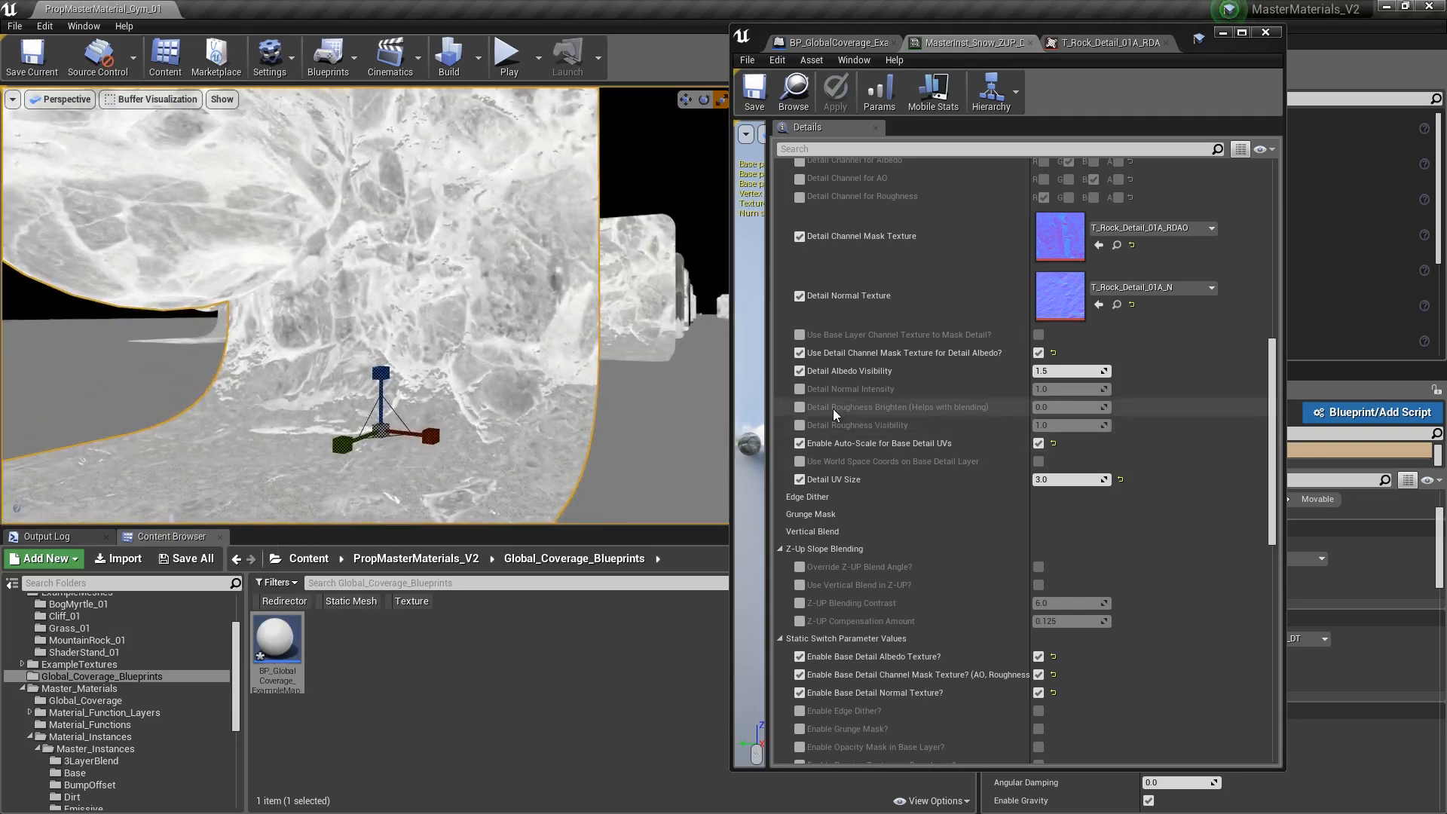
- Try a Detail Roughness Brighten value of 0.1, reset it to default and disable the parameter override
click(799, 407)
click(1094, 407)
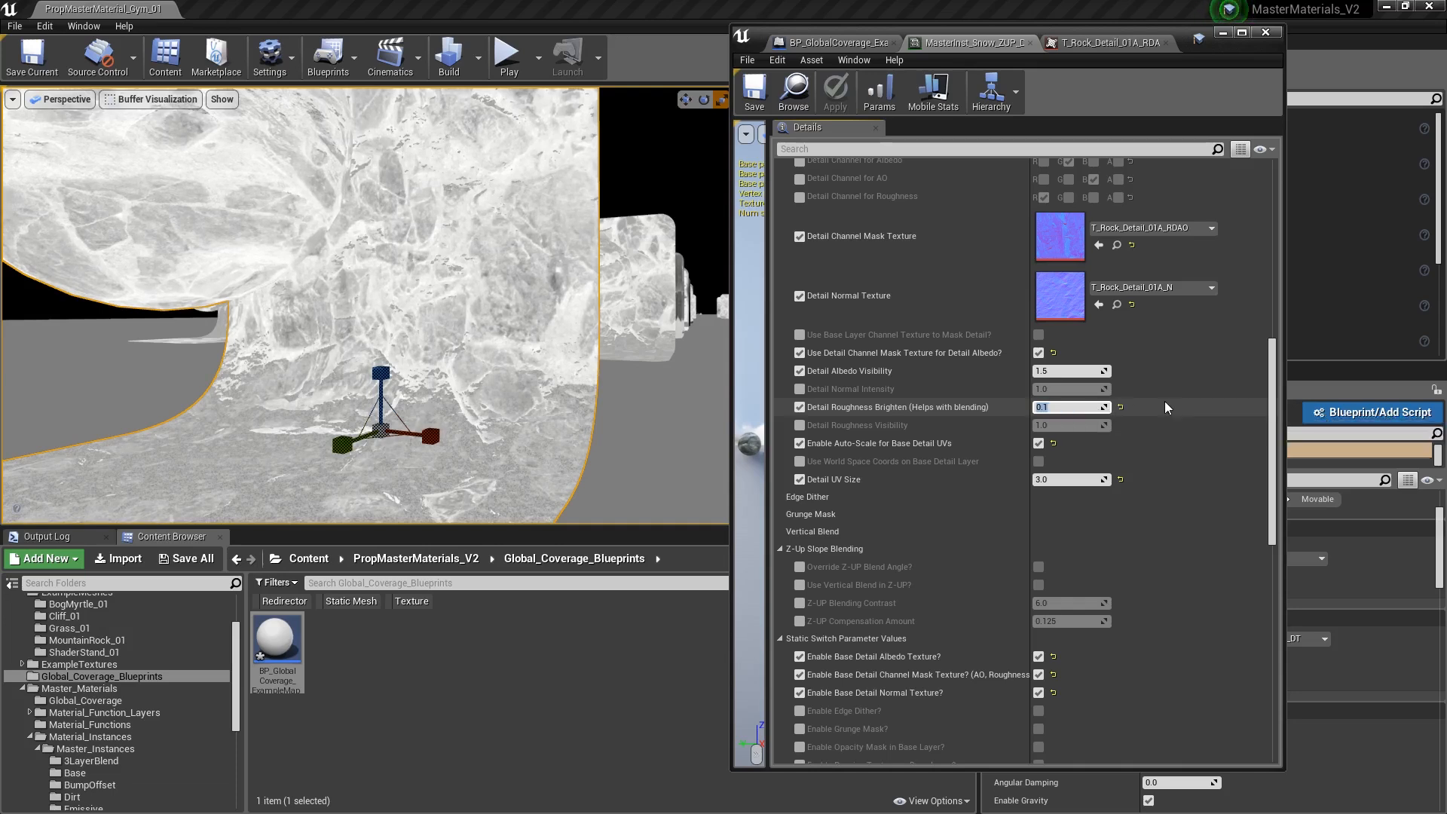
click(1121, 407)
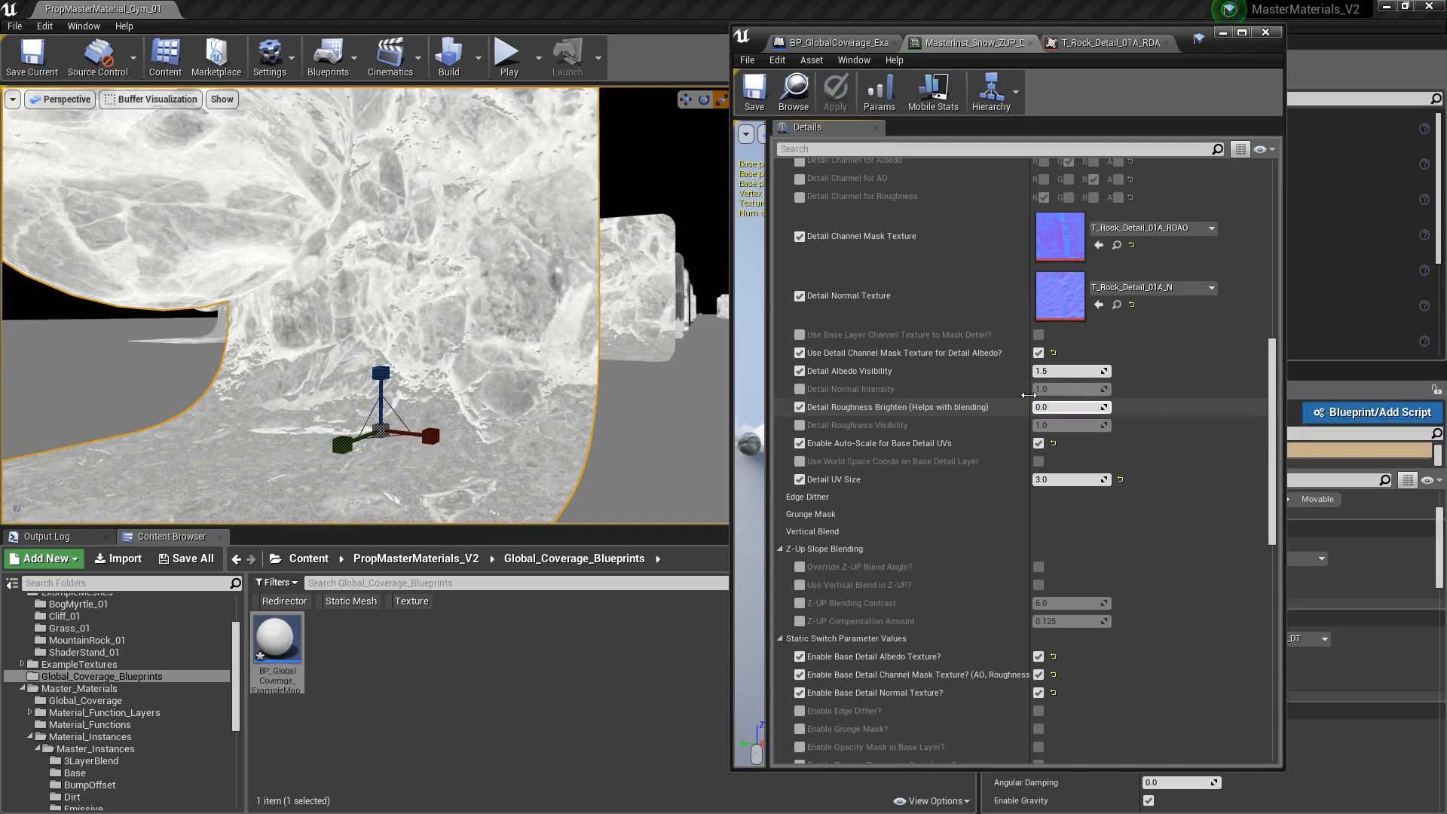
click(798, 407)
- Restore the Lit view mode, view the whole Snow Z-Up stand and deselect it
drag(554, 325, 551, 330)
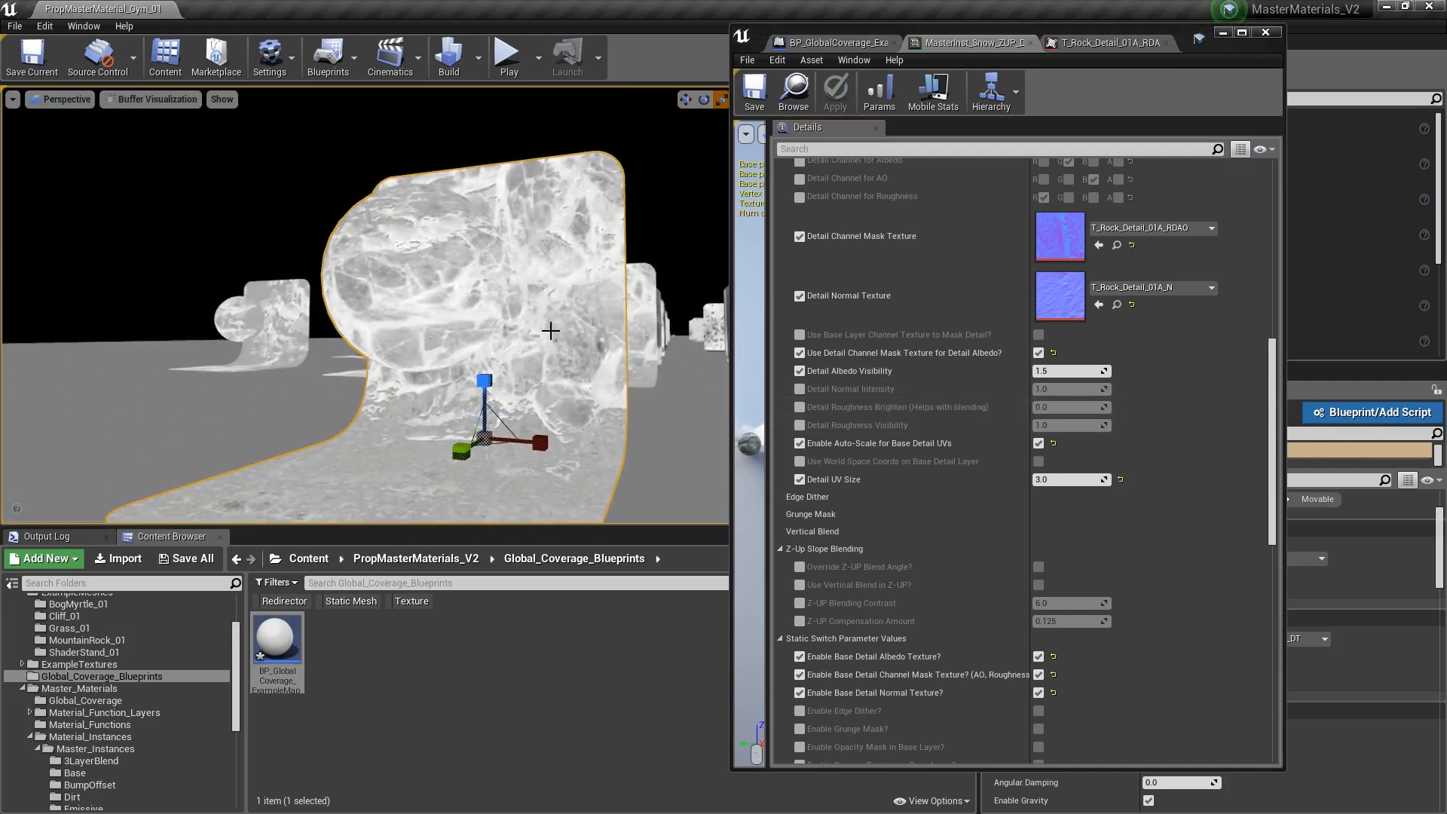
key(alt+4)
right_drag(574, 336, 576, 366)
right_drag(495, 340, 481, 320)
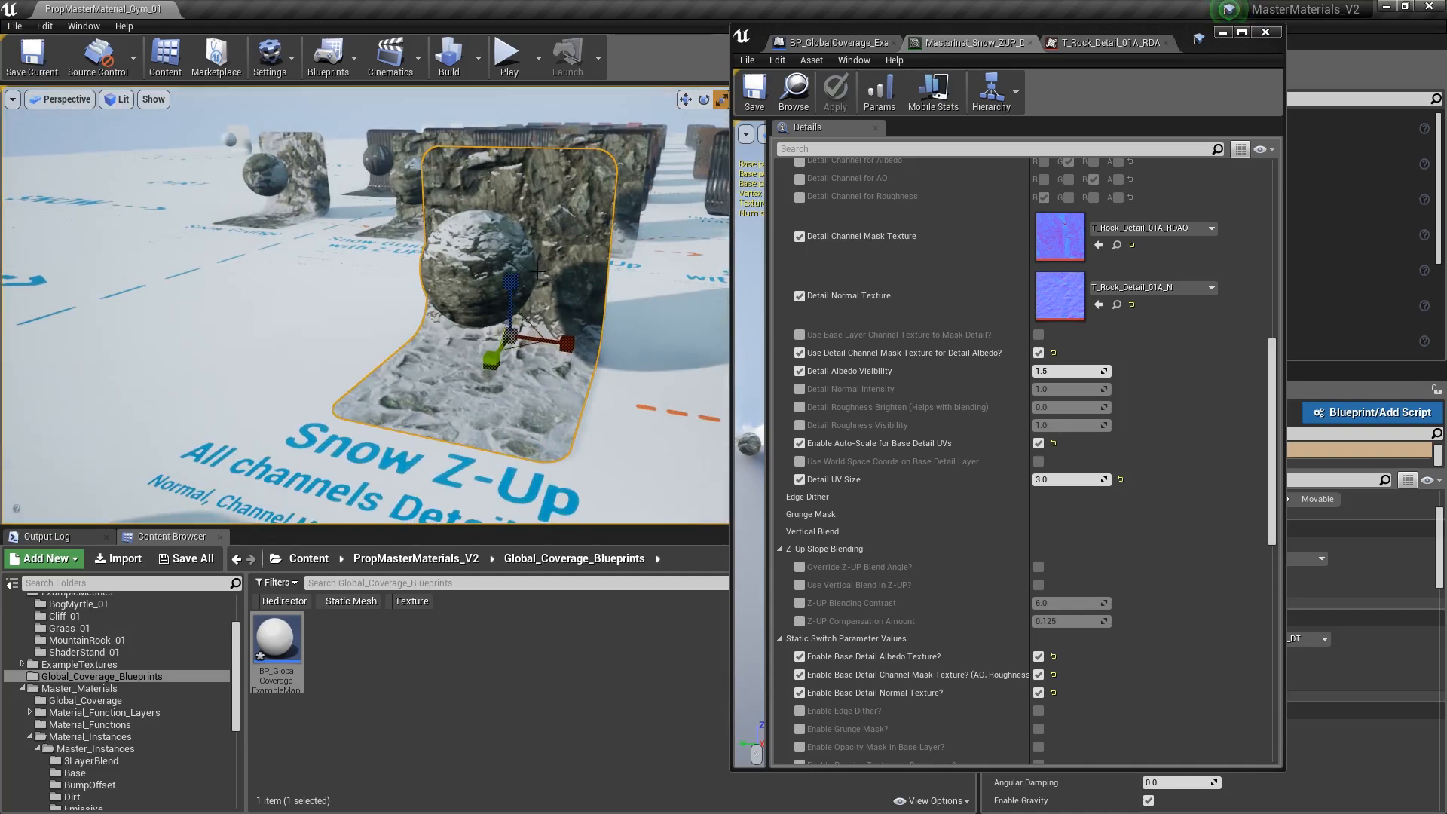
key(Escape)
- Go to the Snow Z-Up Normal Detail stand and examine its rock sphere up close
right_drag(574, 231, 575, 291)
click(575, 291)
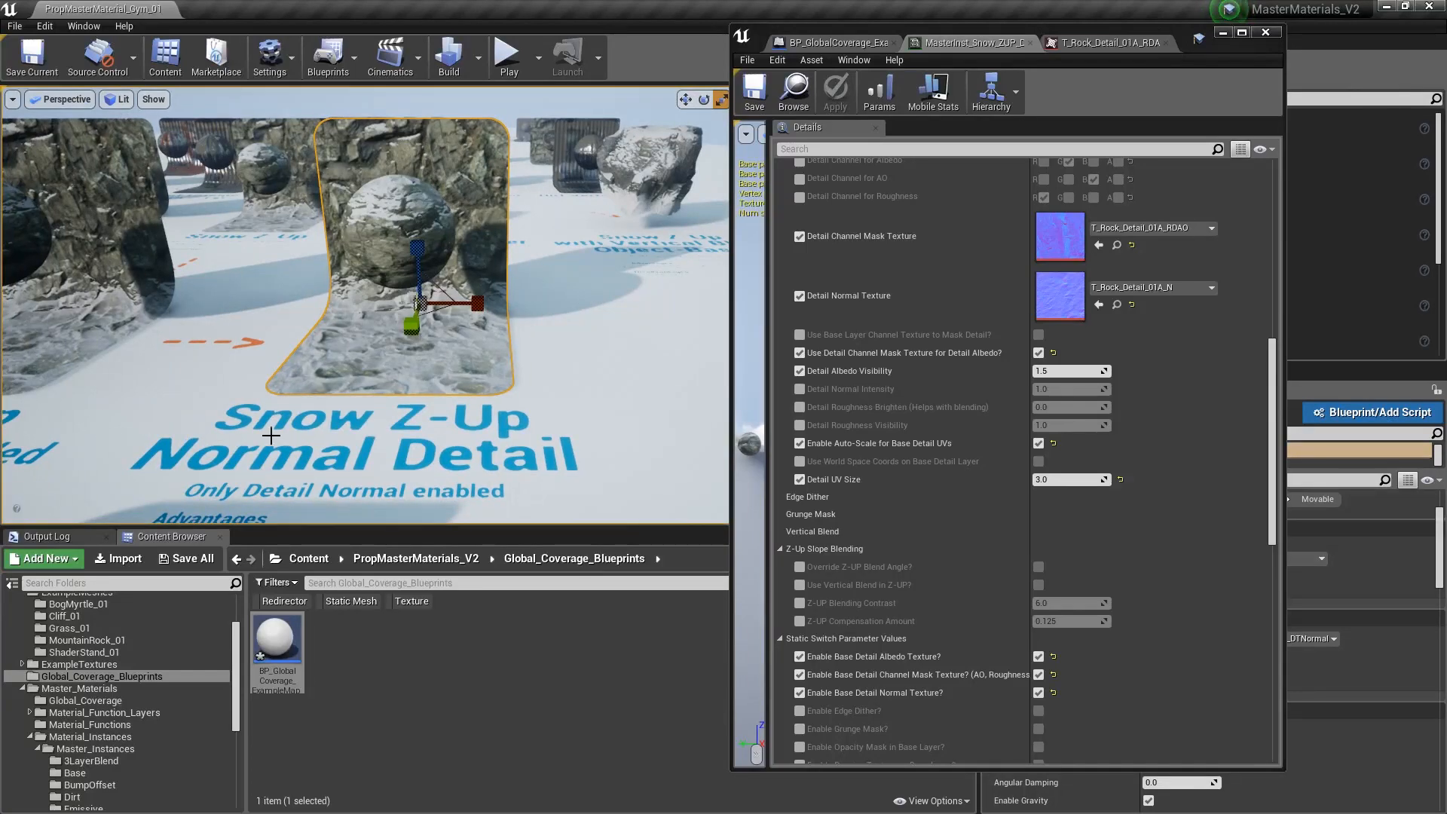
mouse_move(503, 404)
right_down()
mouse_move(471, 396)
mouse_move(490, 407)
mouse_move(467, 413)
mouse_move(478, 406)
right_up()
key(Escape)
mouse_move(368, 319)
right_down()
mouse_move(321, 321)
mouse_move(368, 319)
right_up()
right_drag(543, 201, 490, 167)
- Open the Normal Detail stand's MasterInst_Snow_ZUP_DTNormal material instance, widen the parameter name column and review its Base Detail Layer settings
click(543, 200)
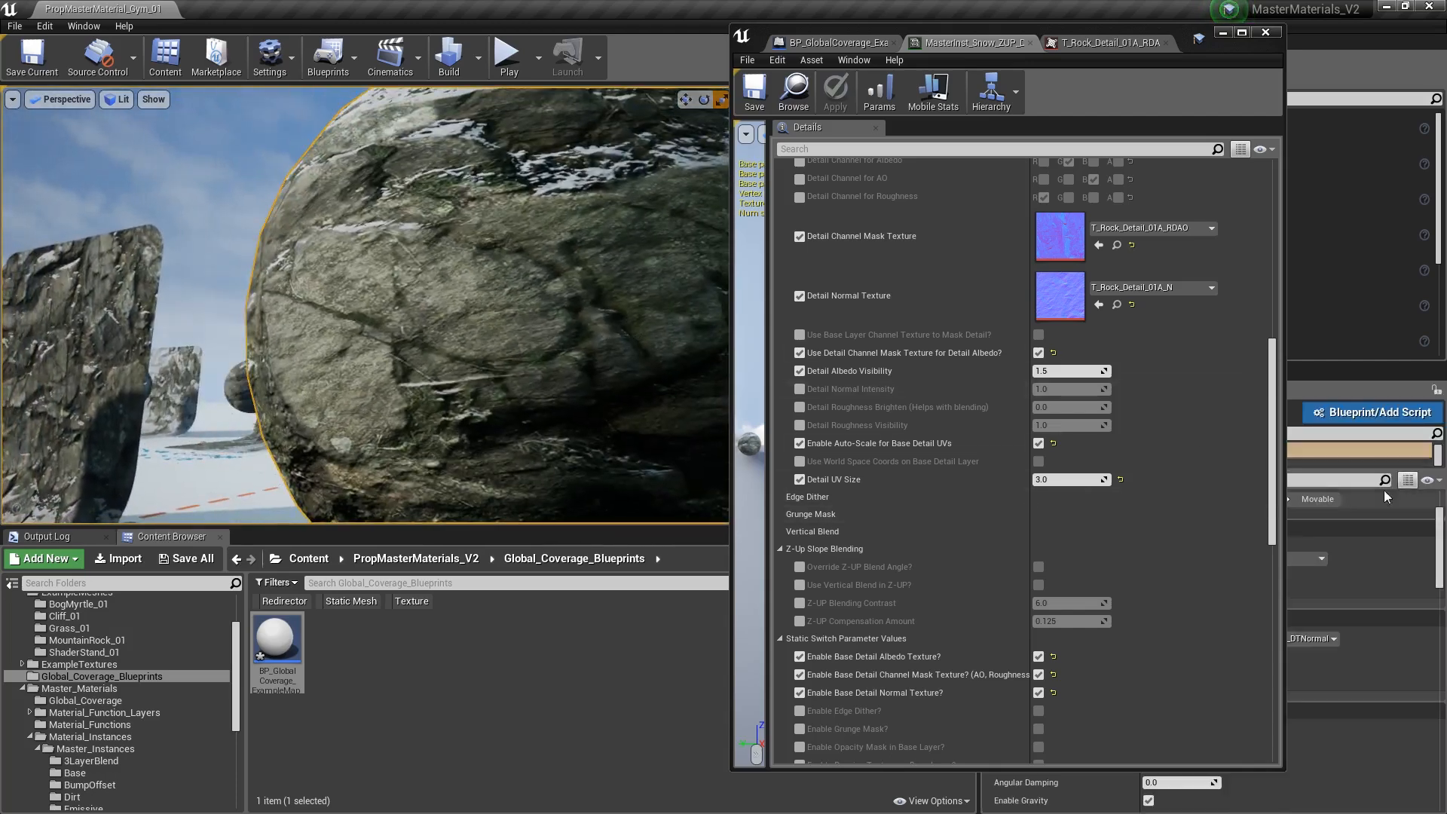
click(1266, 32)
double_click(1159, 655)
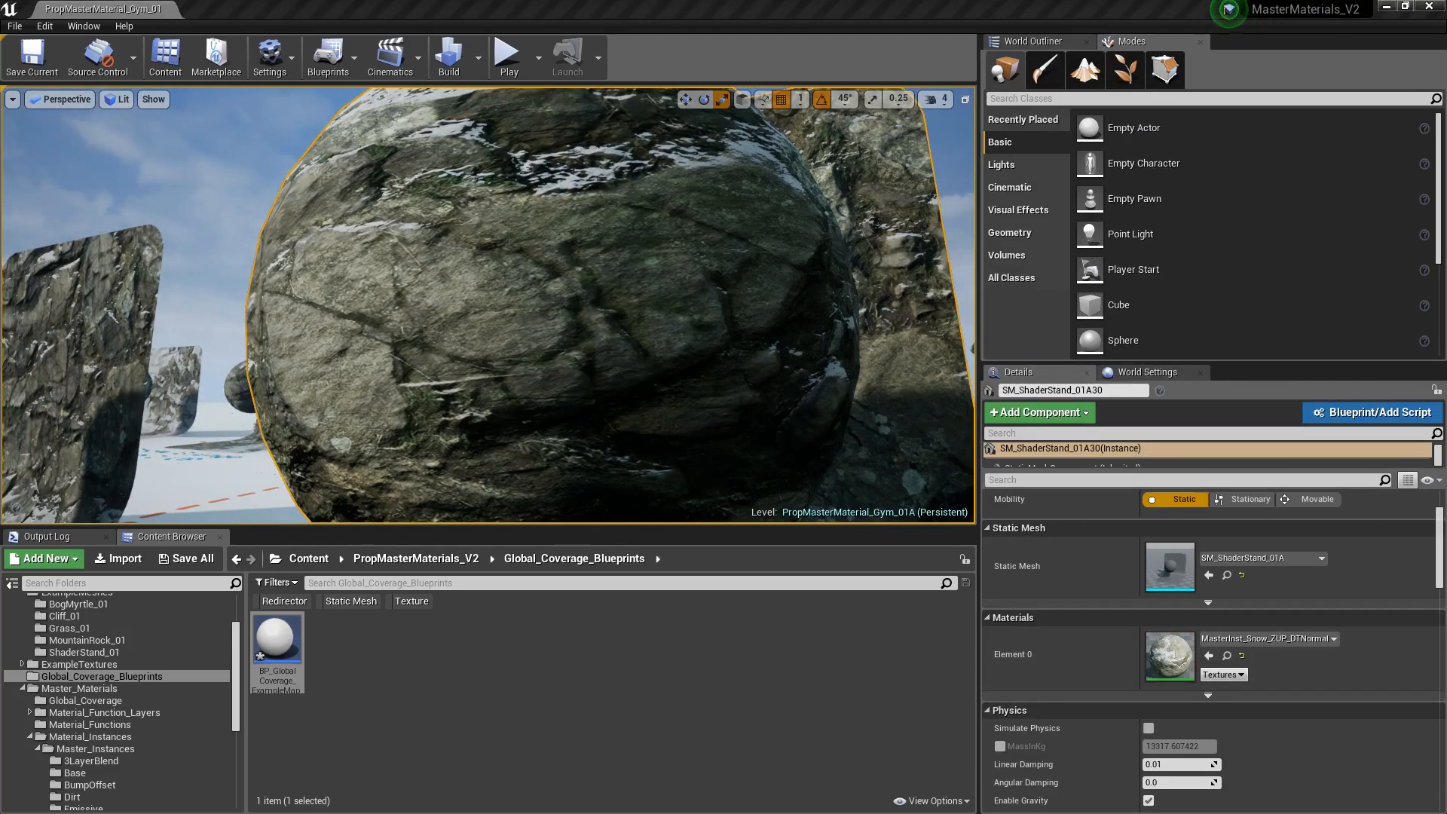
scroll(1187, 348, down, 5)
scroll(1186, 348, down, 2)
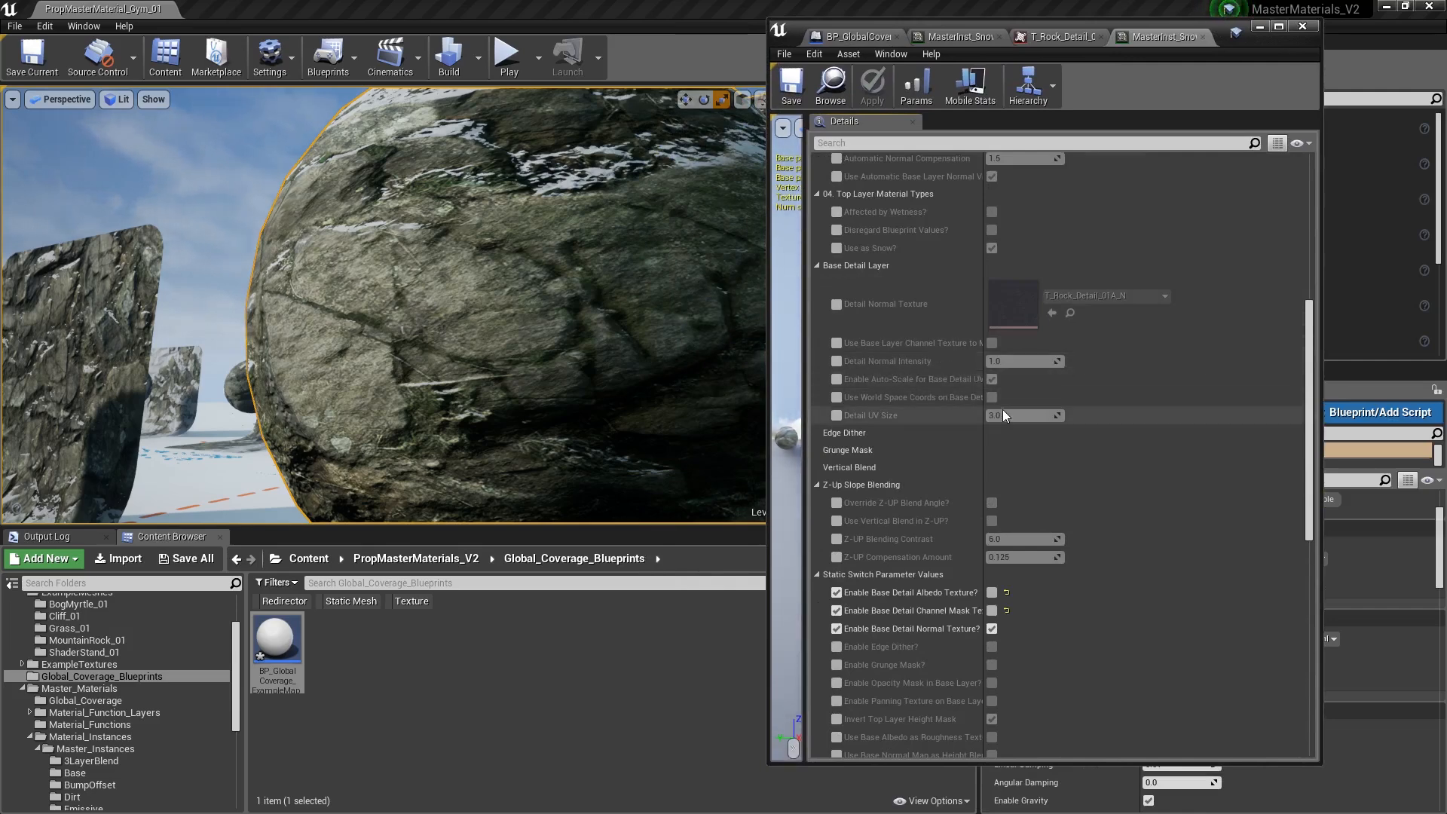
drag(984, 416, 1033, 416)
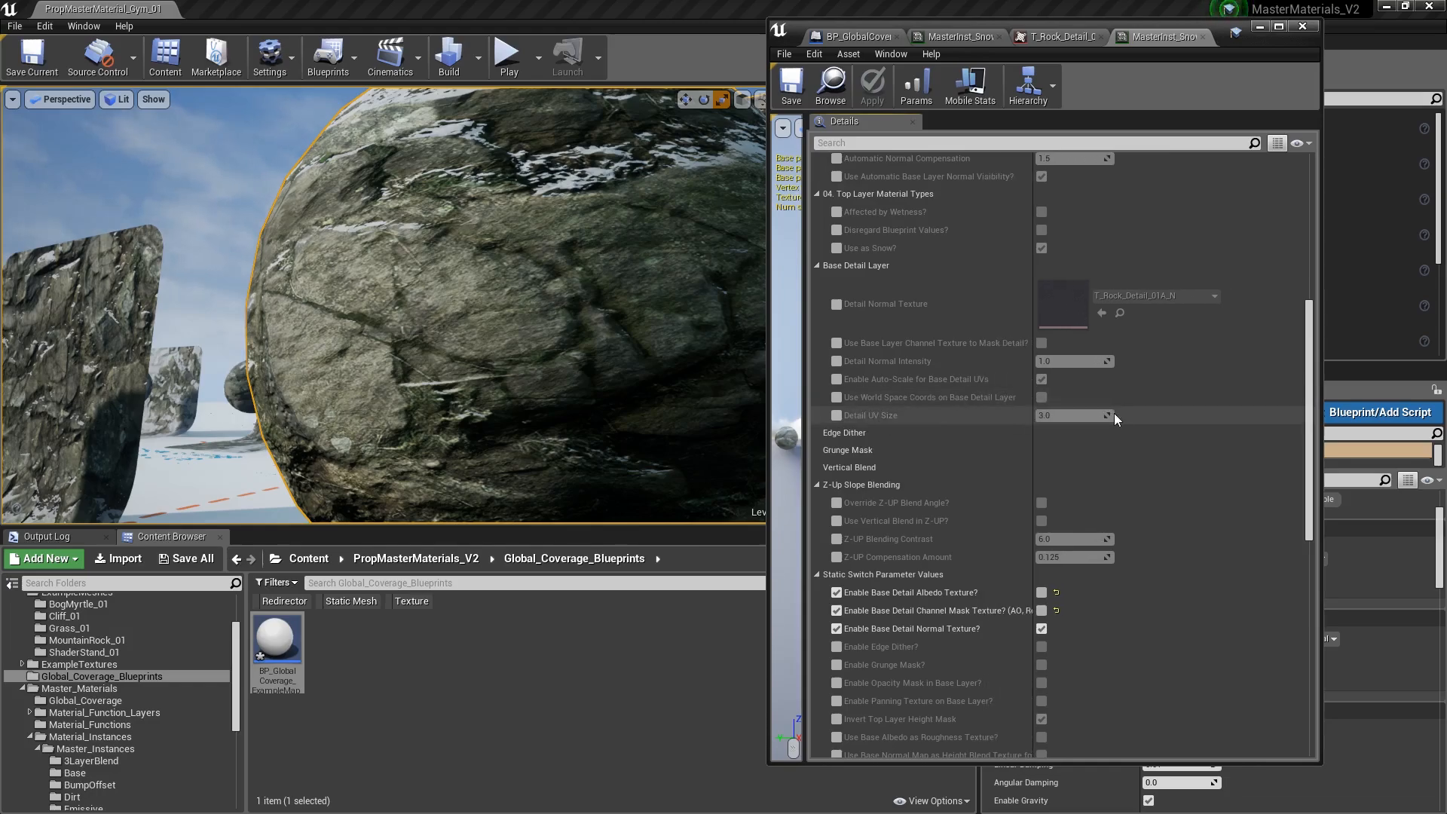
scroll(1115, 418, up, 7)
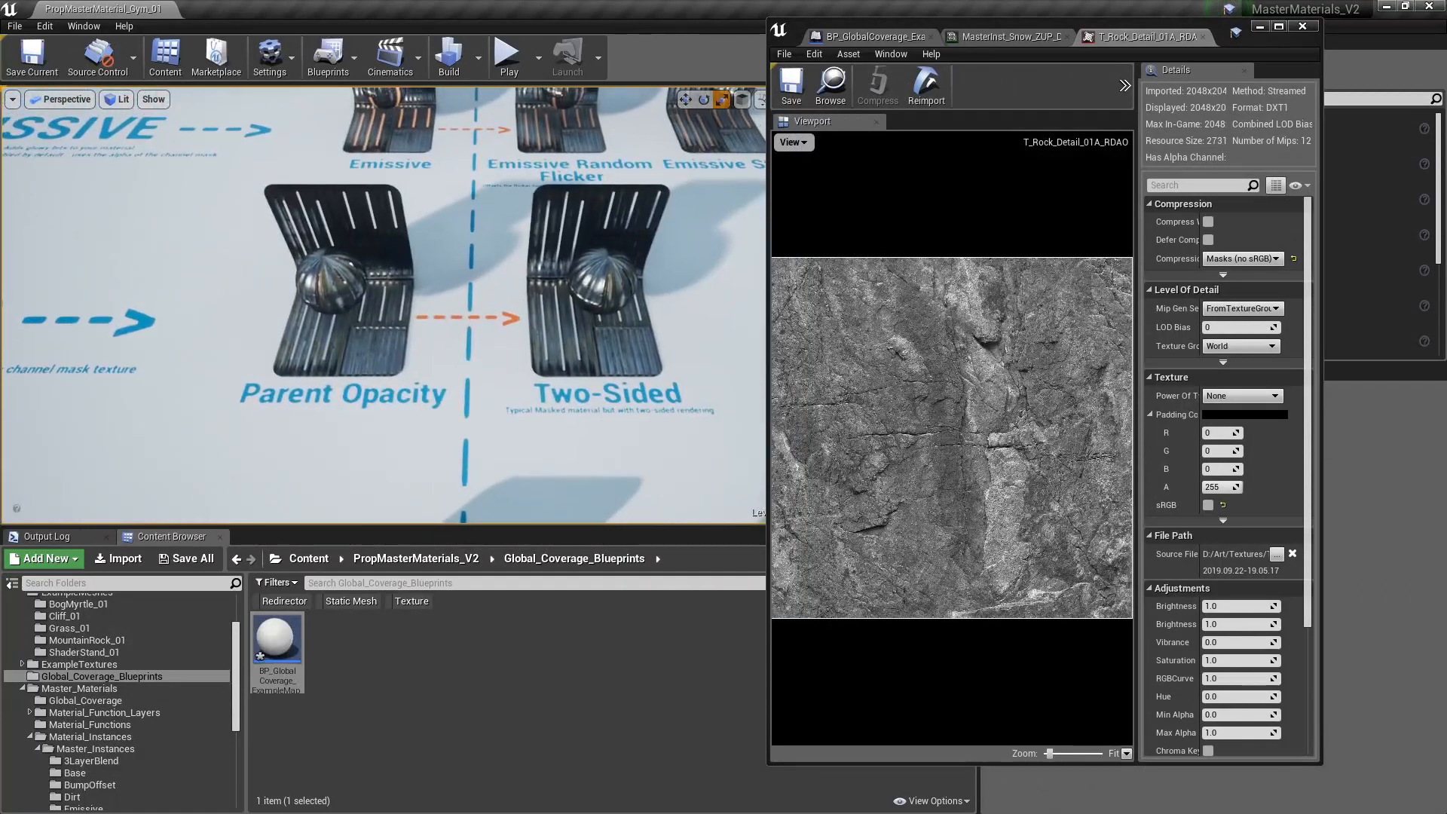
- Close the rock detail texture and snow material instance, and inspect the Two-Sided stand in the Masked section
mouse_move(385, 305)
right_down()
mouse_move(324, 301)
mouse_move(384, 305)
right_up()
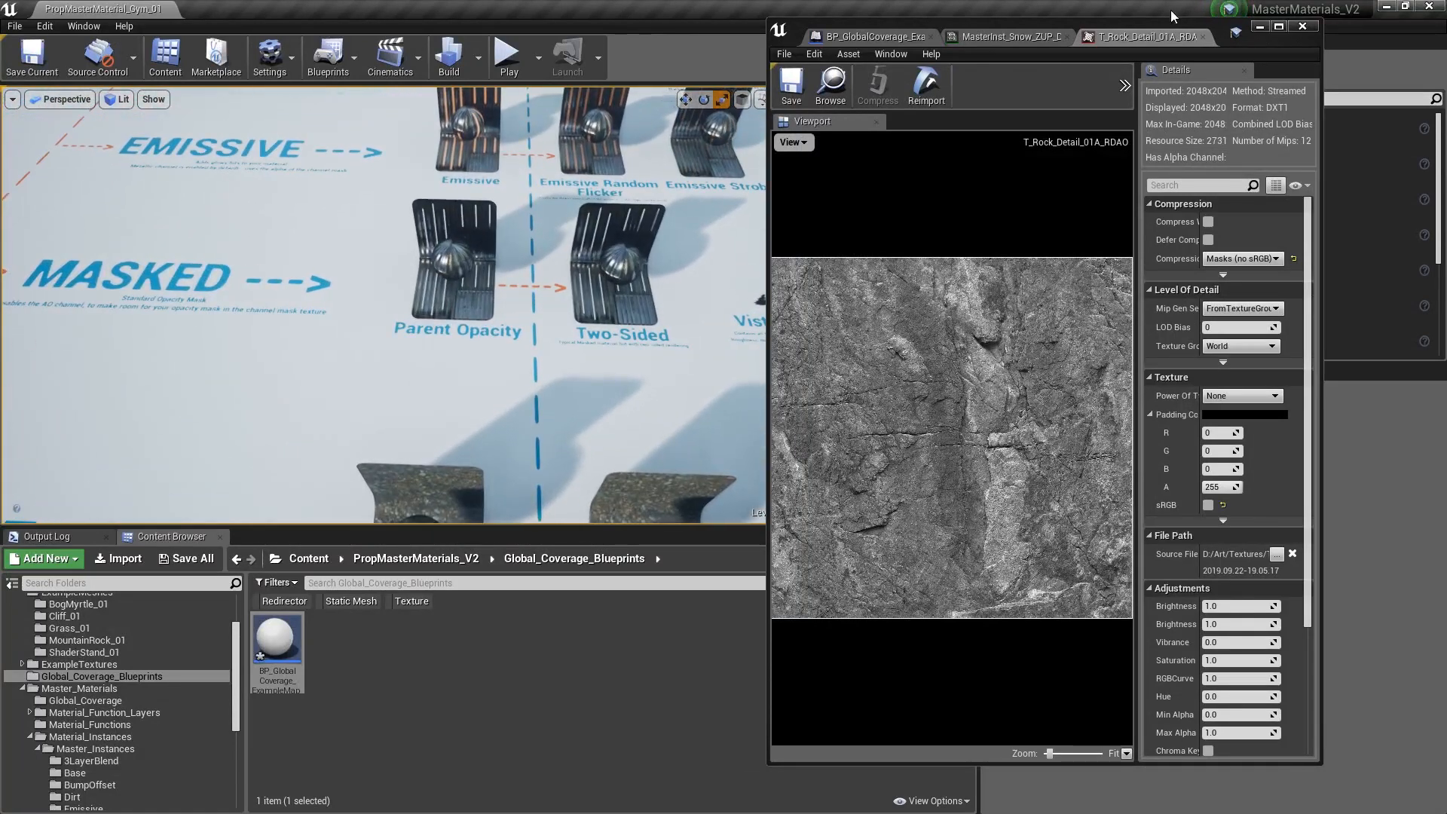
click(1203, 37)
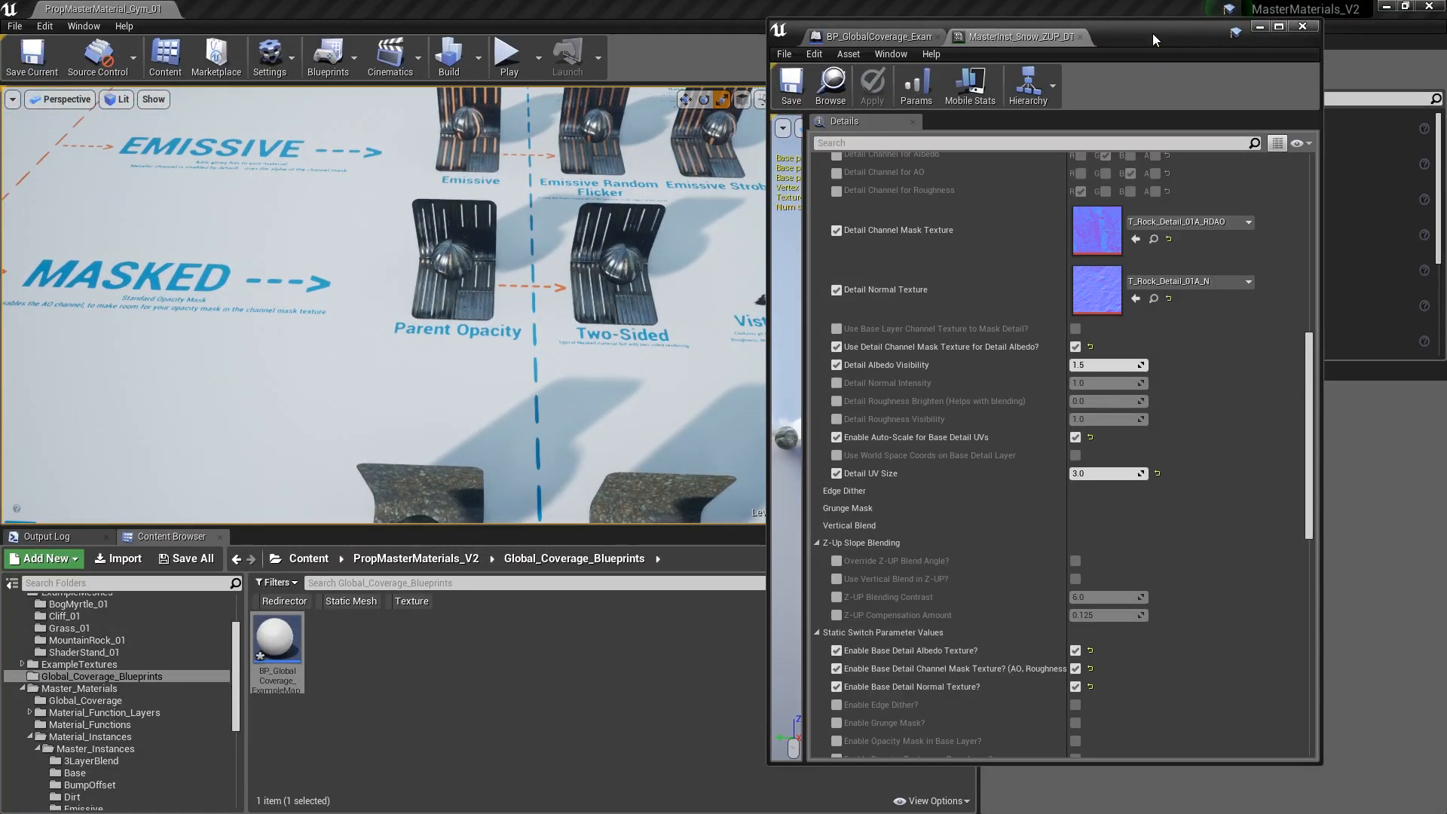
click(1079, 37)
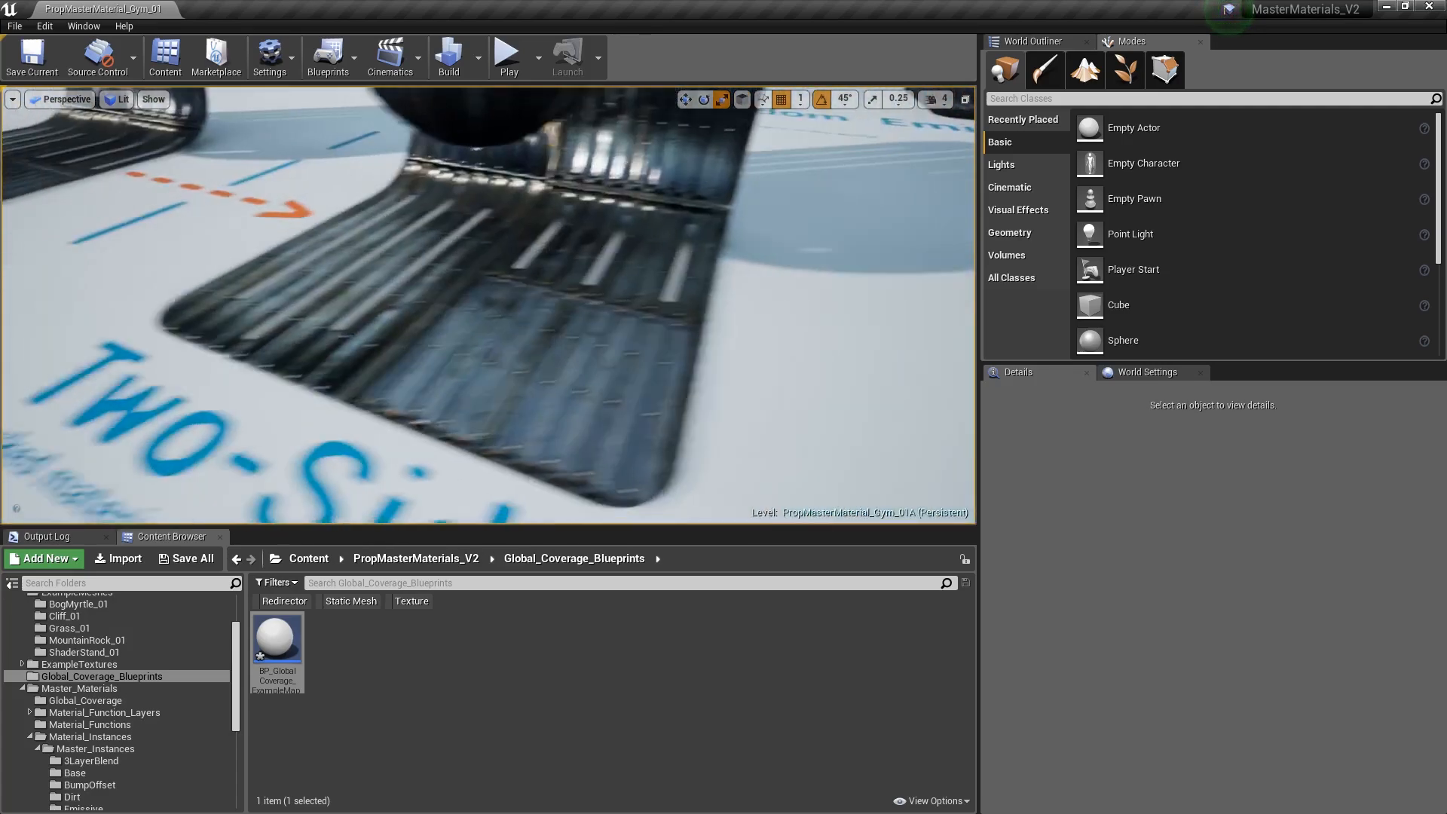
click(527, 275)
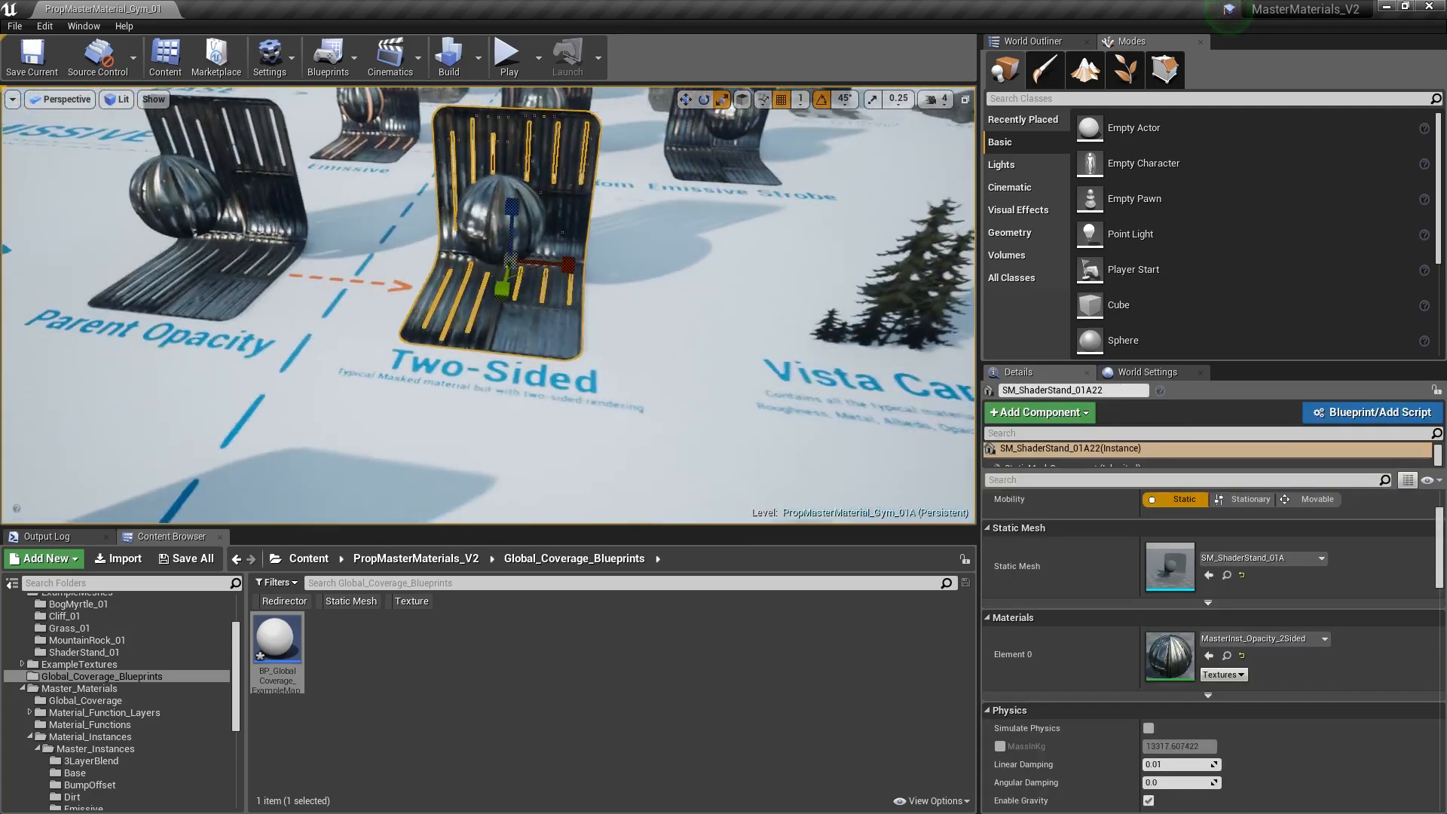
key(Escape)
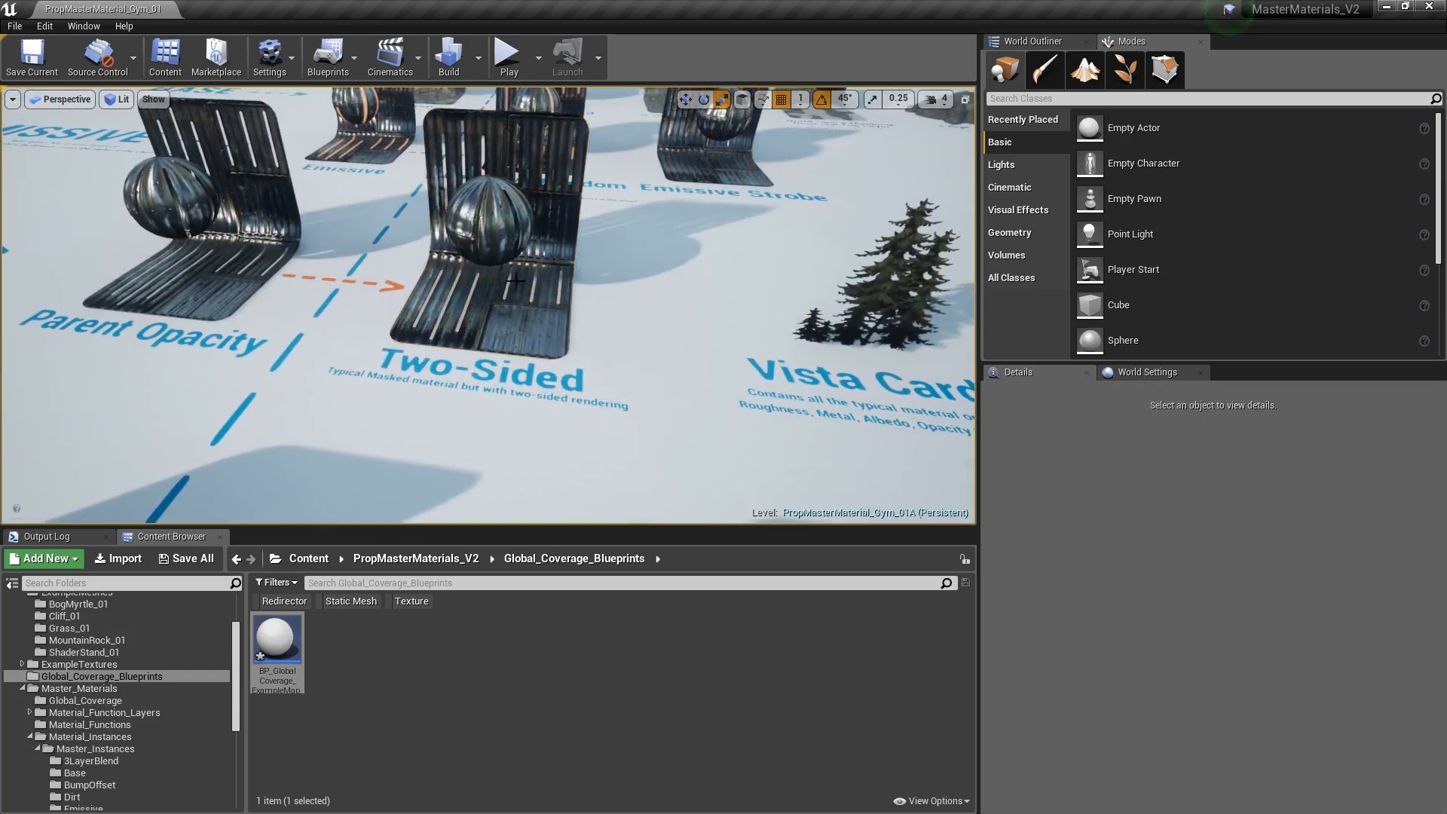
- Leave the Masked section and go to the Emissive section, examining the Emissive stand up close
right_drag(628, 276, 388, 281)
click(524, 236)
key(Escape)
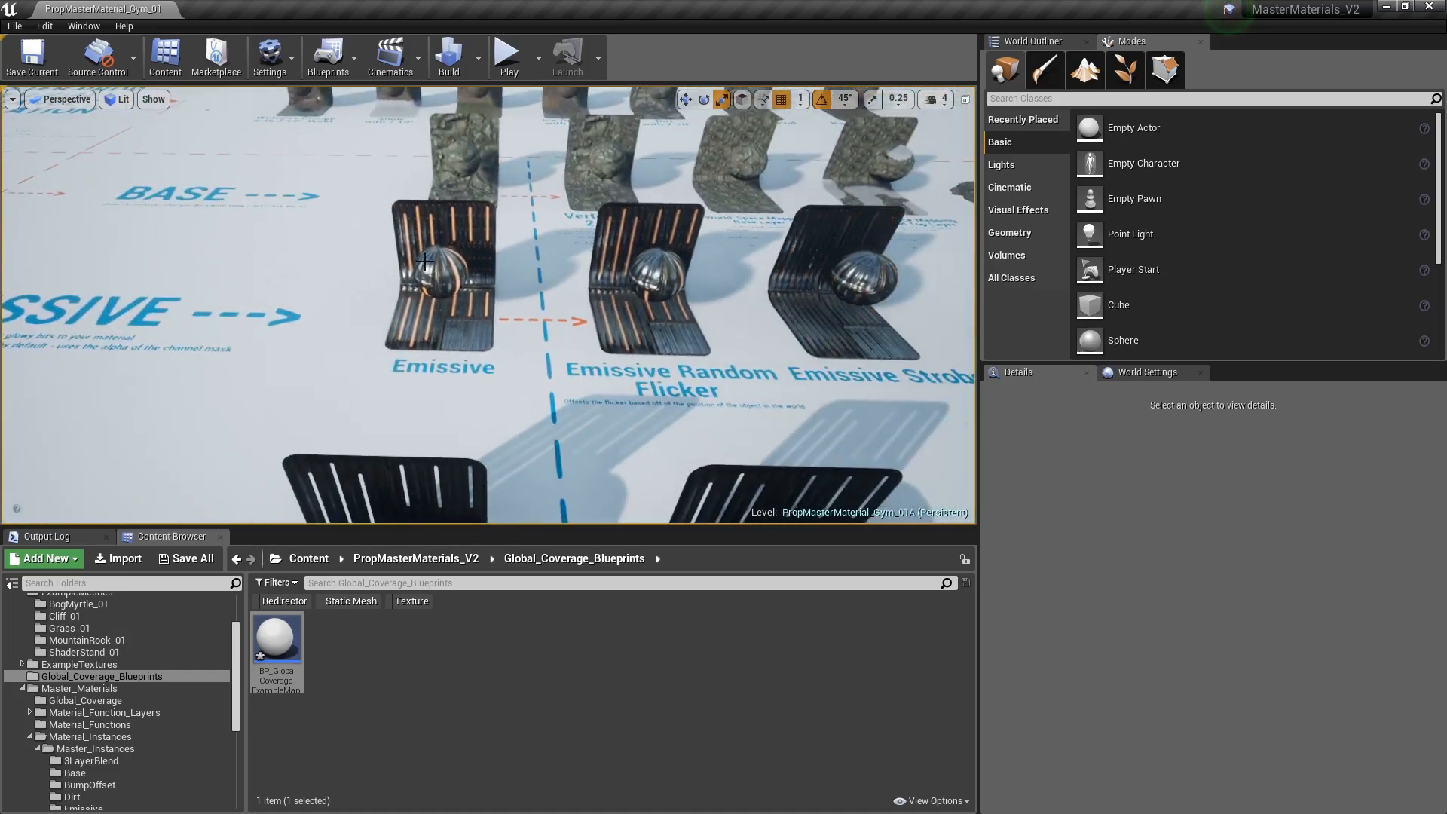
key(w)
mouse_move(587, 255)
right_down()
mouse_move(575, 256)
mouse_move(594, 253)
right_up()
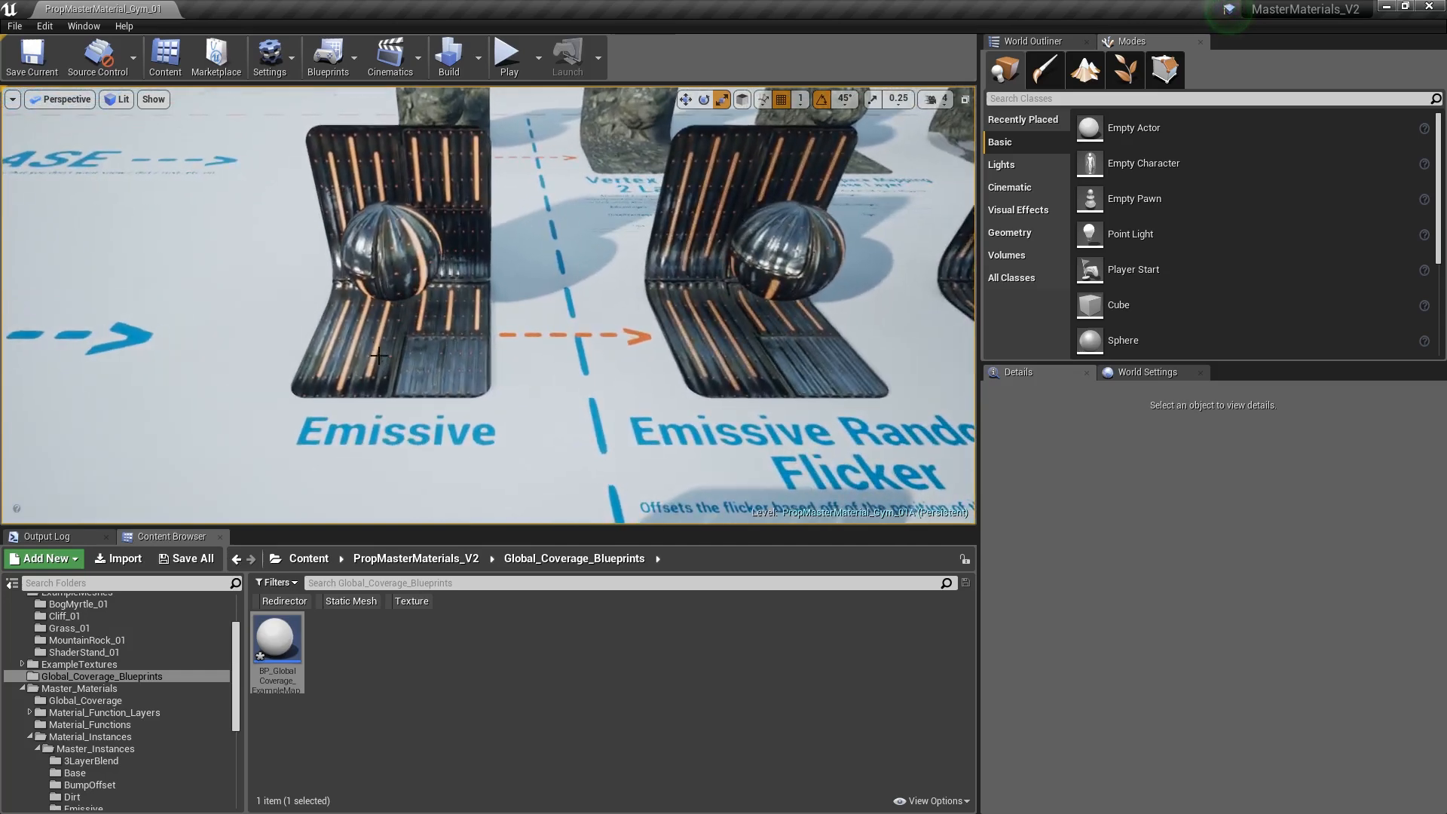
- Open the Emissive stand's MasterInst_Emis material instance, widen the parameter name column and review its Base Layer emissive settings
click(443, 304)
double_click(1217, 654)
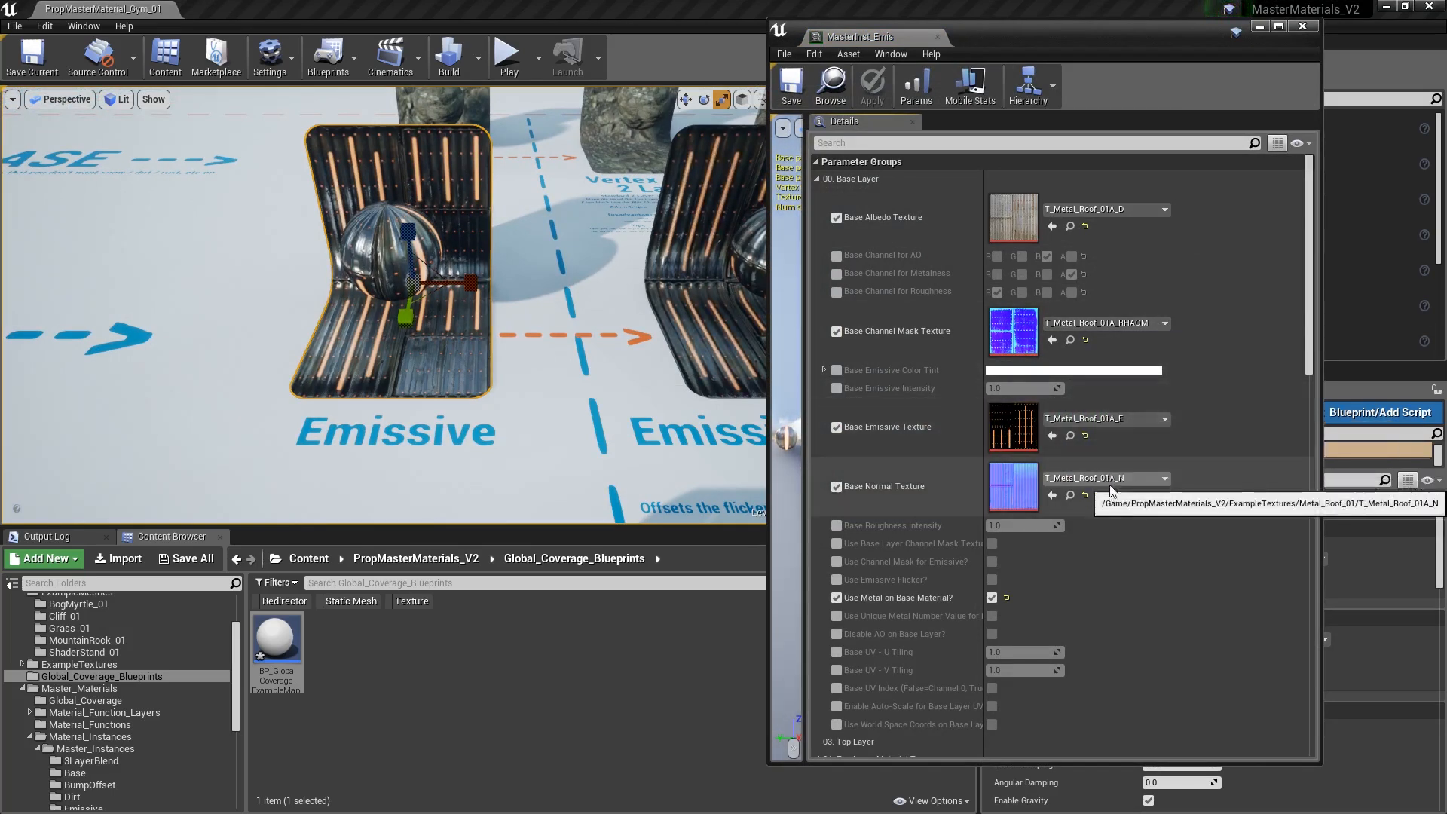
drag(983, 551, 1086, 553)
scroll(985, 570, down, 2)
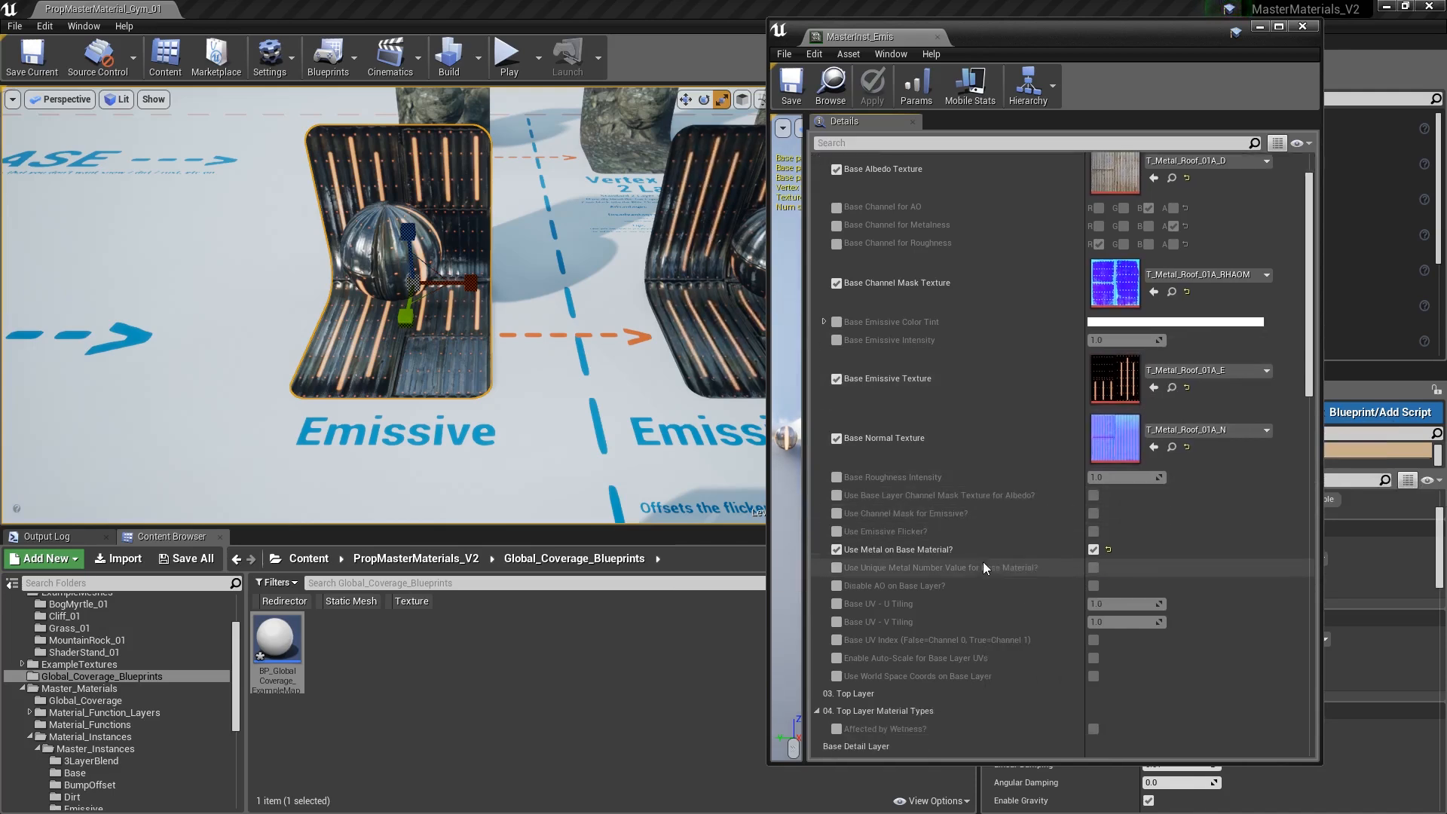
scroll(985, 570, down, 1)
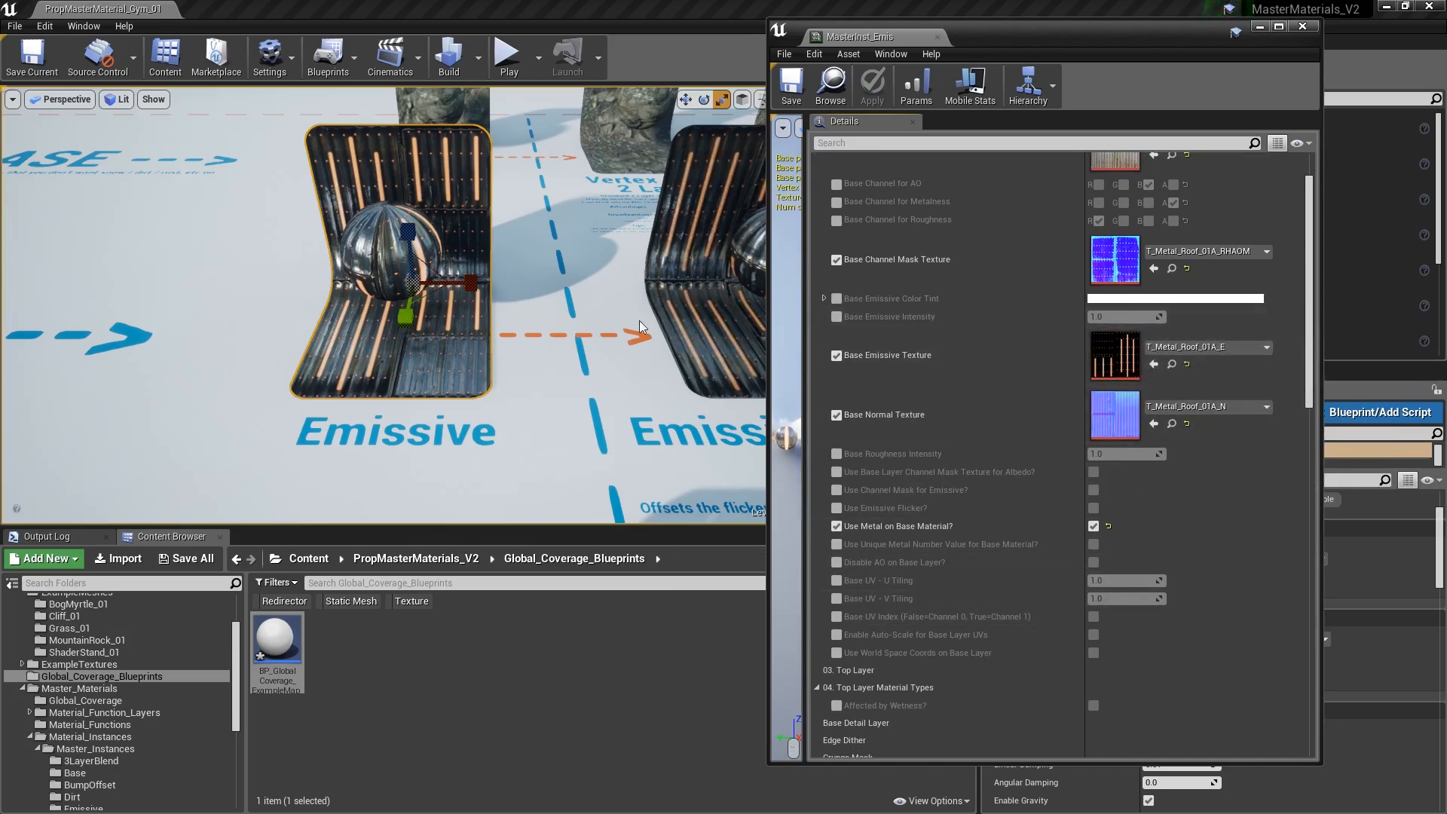
right_drag(642, 321, 627, 320)
key(s)
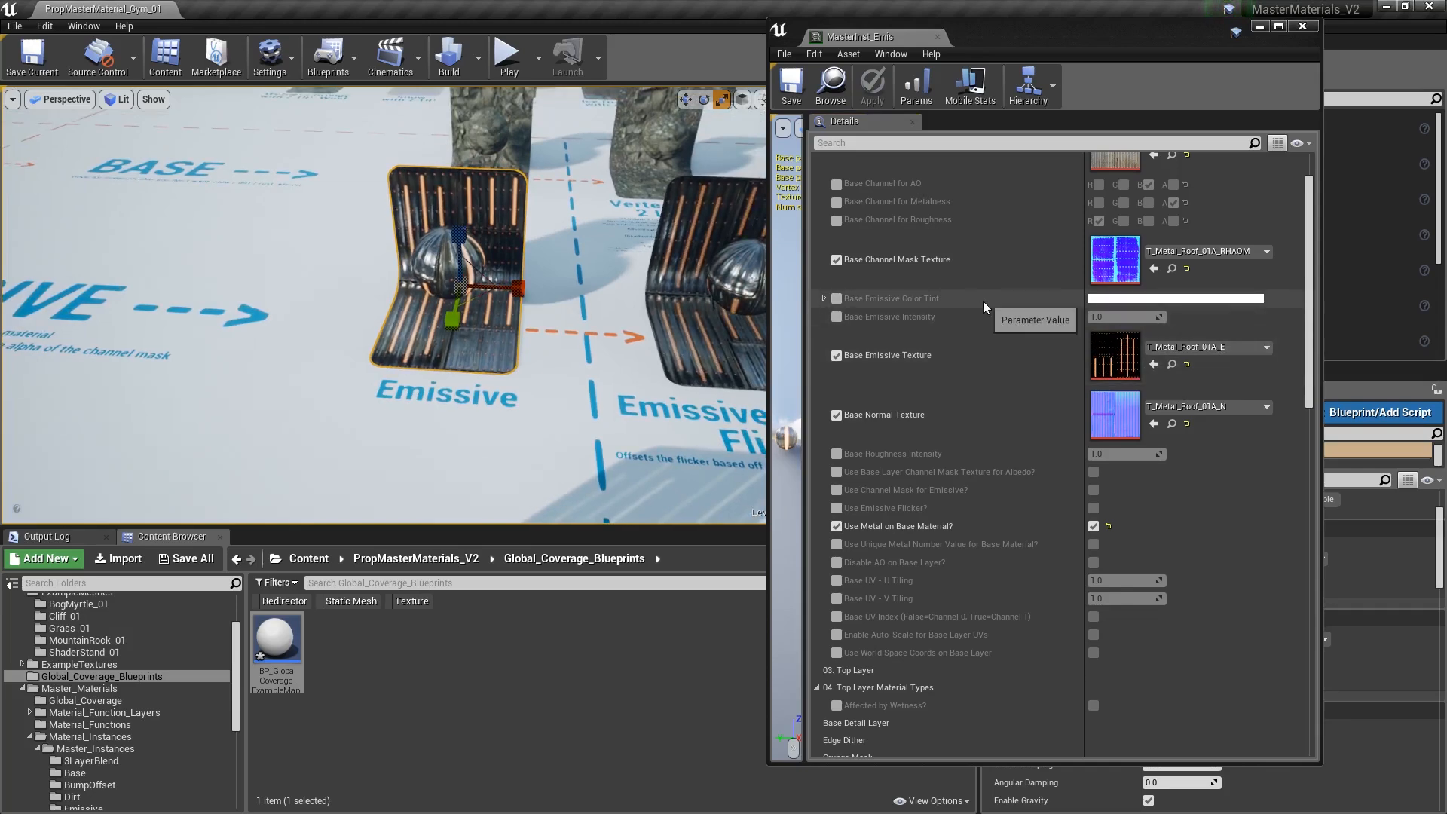
- Close the MasterInst_Emis material instance and select the Emissive Random Flicker stand to inspect it
click(936, 38)
click(590, 279)
mouse_move(601, 268)
right_down()
mouse_move(656, 302)
mouse_move(600, 268)
right_up()
key(e)
key(w)
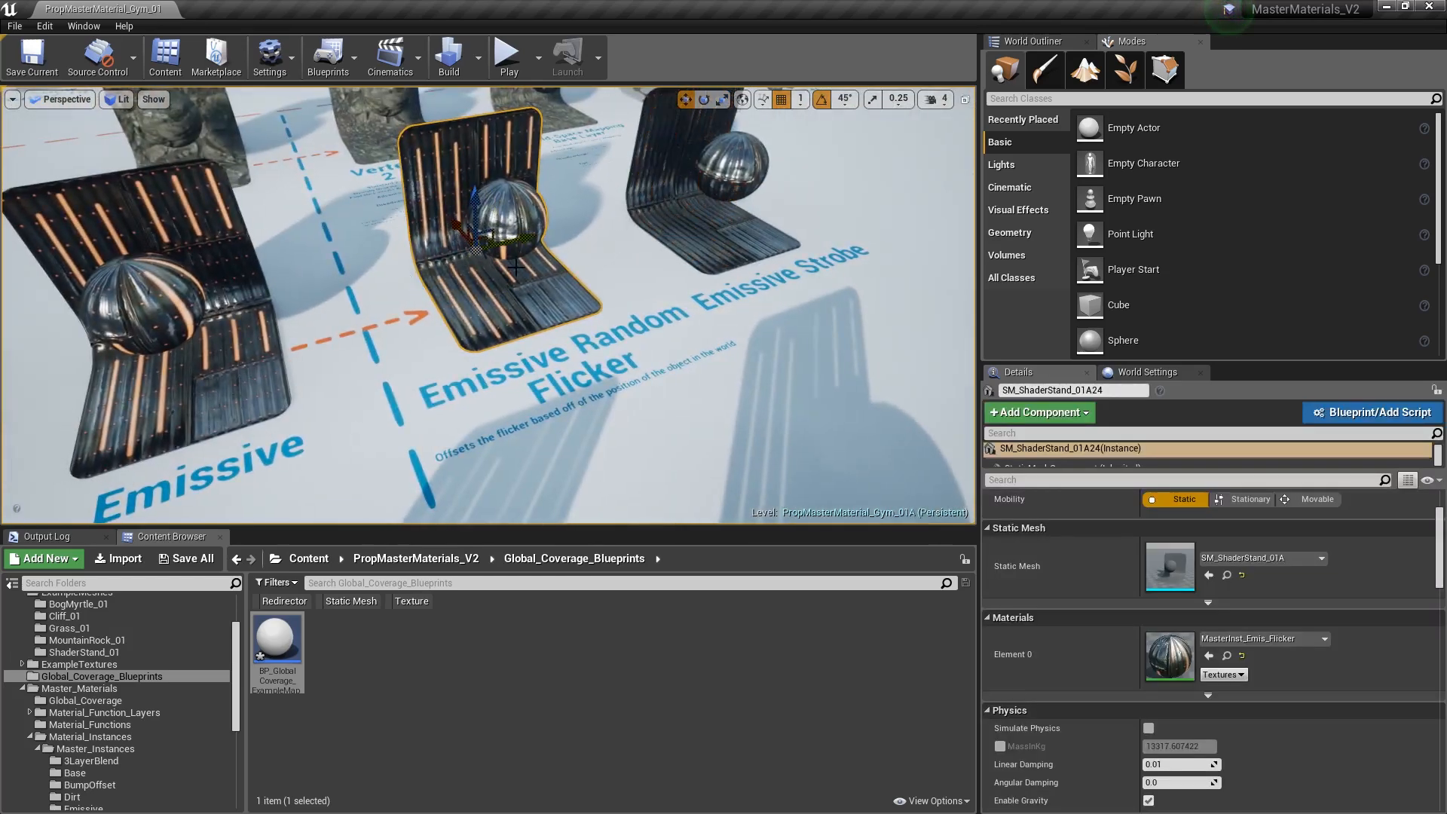
- Place a temporary copy of the Emissive Random Flicker stand, move it around to compare the flicker, and delete it
right_click(625, 304)
click(443, 245)
alt+drag(465, 228, 589, 376)
right_drag(590, 375, 739, 399)
mouse_move(557, 318)
right_down()
mouse_move(528, 321)
mouse_move(558, 317)
right_up()
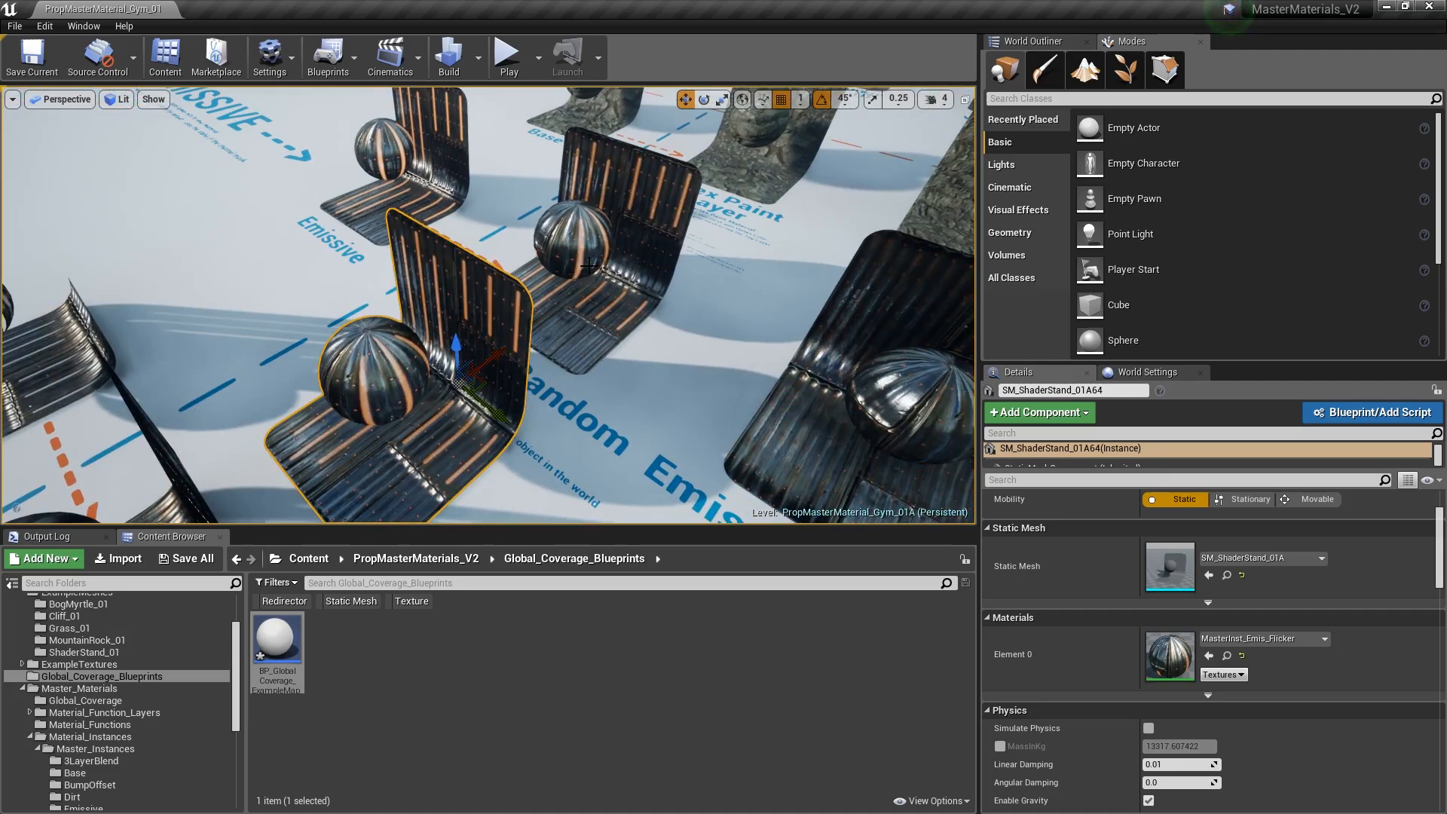
middle_drag(544, 296, 509, 319)
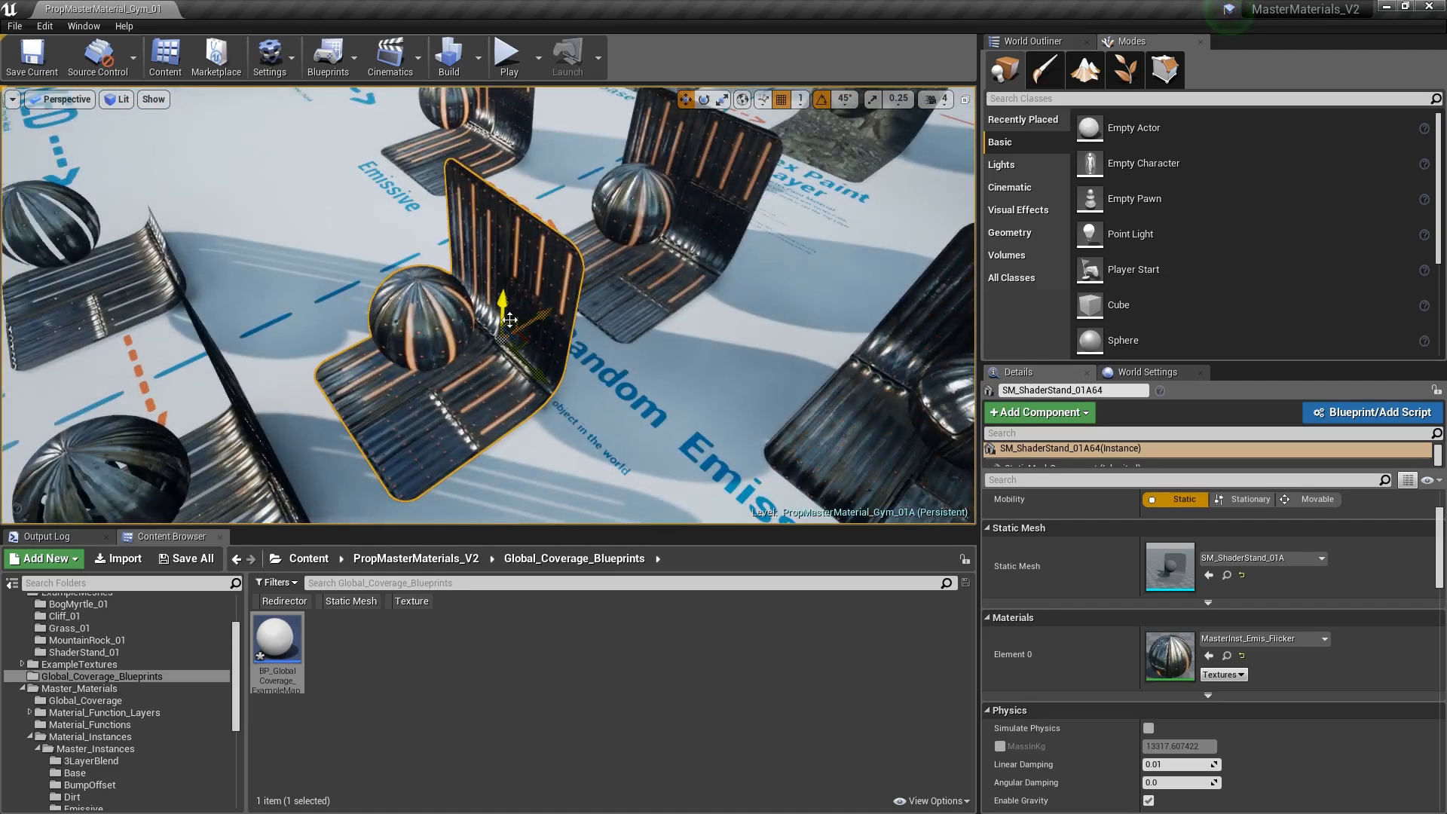
drag(505, 324, 566, 296)
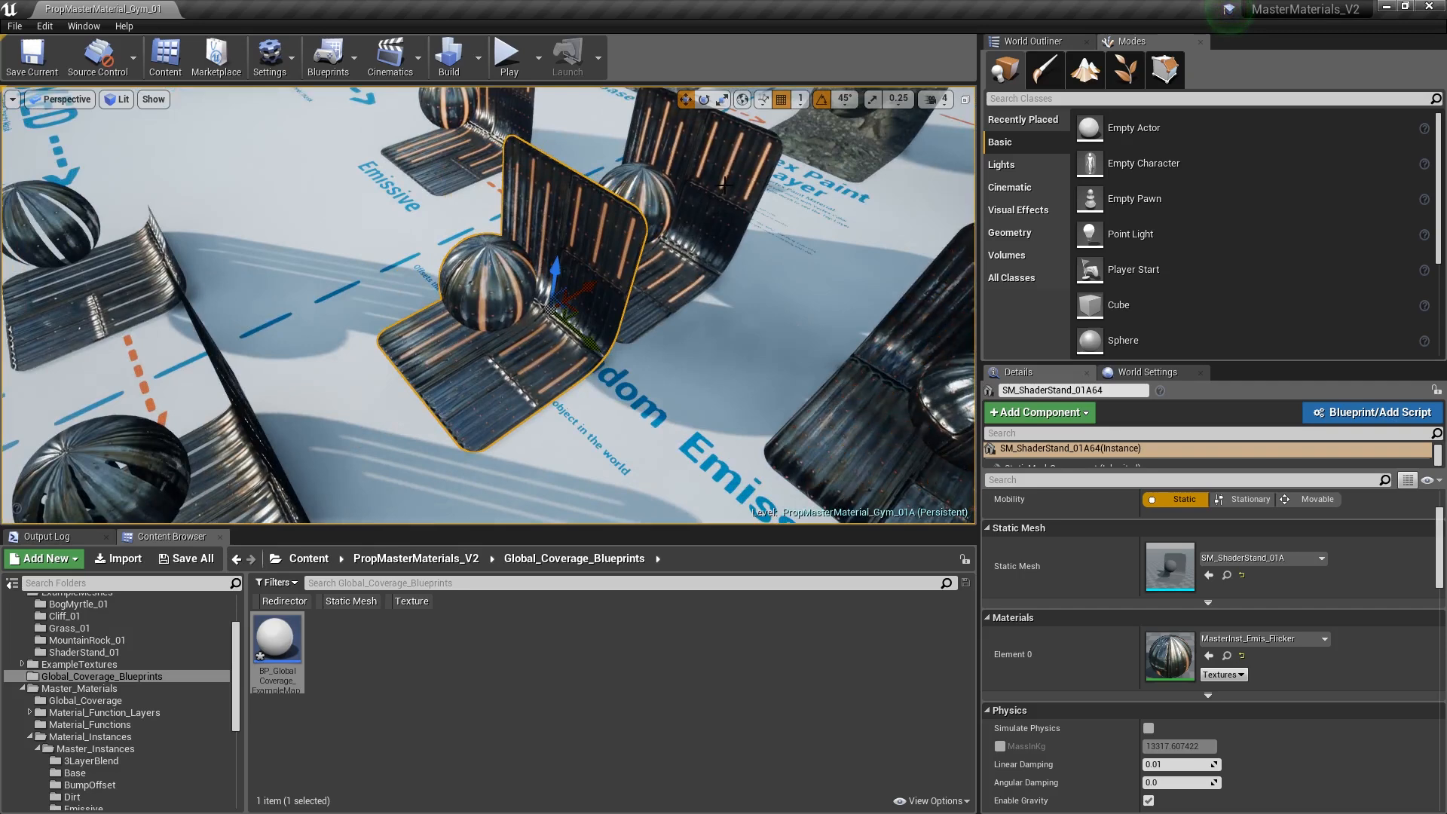
key(Delete)
- Inspect the Emissive Strobe stand, then view the Emissive and Base sections from farther away
right_drag(545, 268, 678, 260)
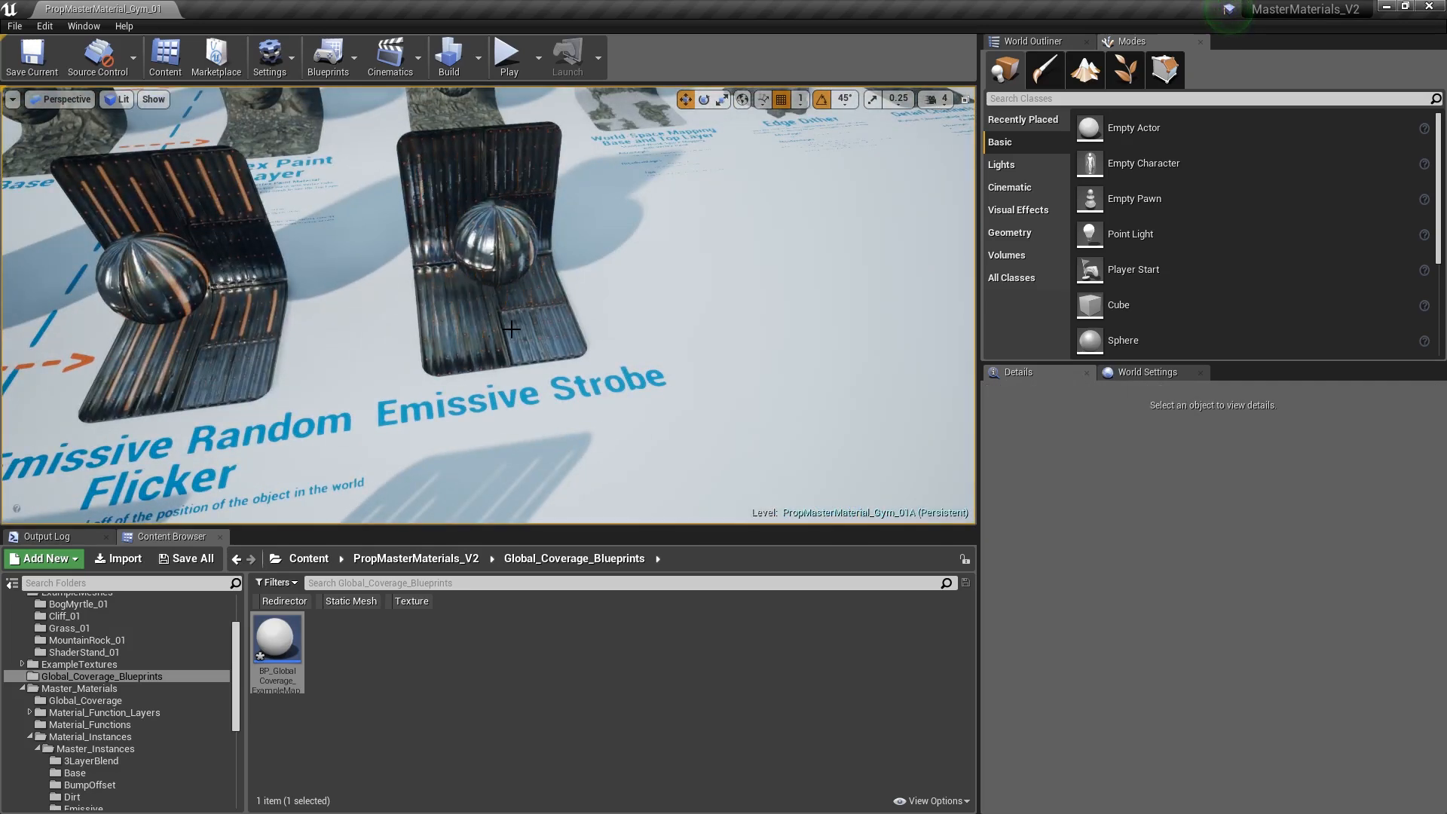
key(s)
mouse_move(585, 324)
right_down()
mouse_move(558, 305)
mouse_move(603, 264)
mouse_move(587, 247)
mouse_move(625, 253)
mouse_move(471, 252)
mouse_move(476, 291)
right_up()
key(s)
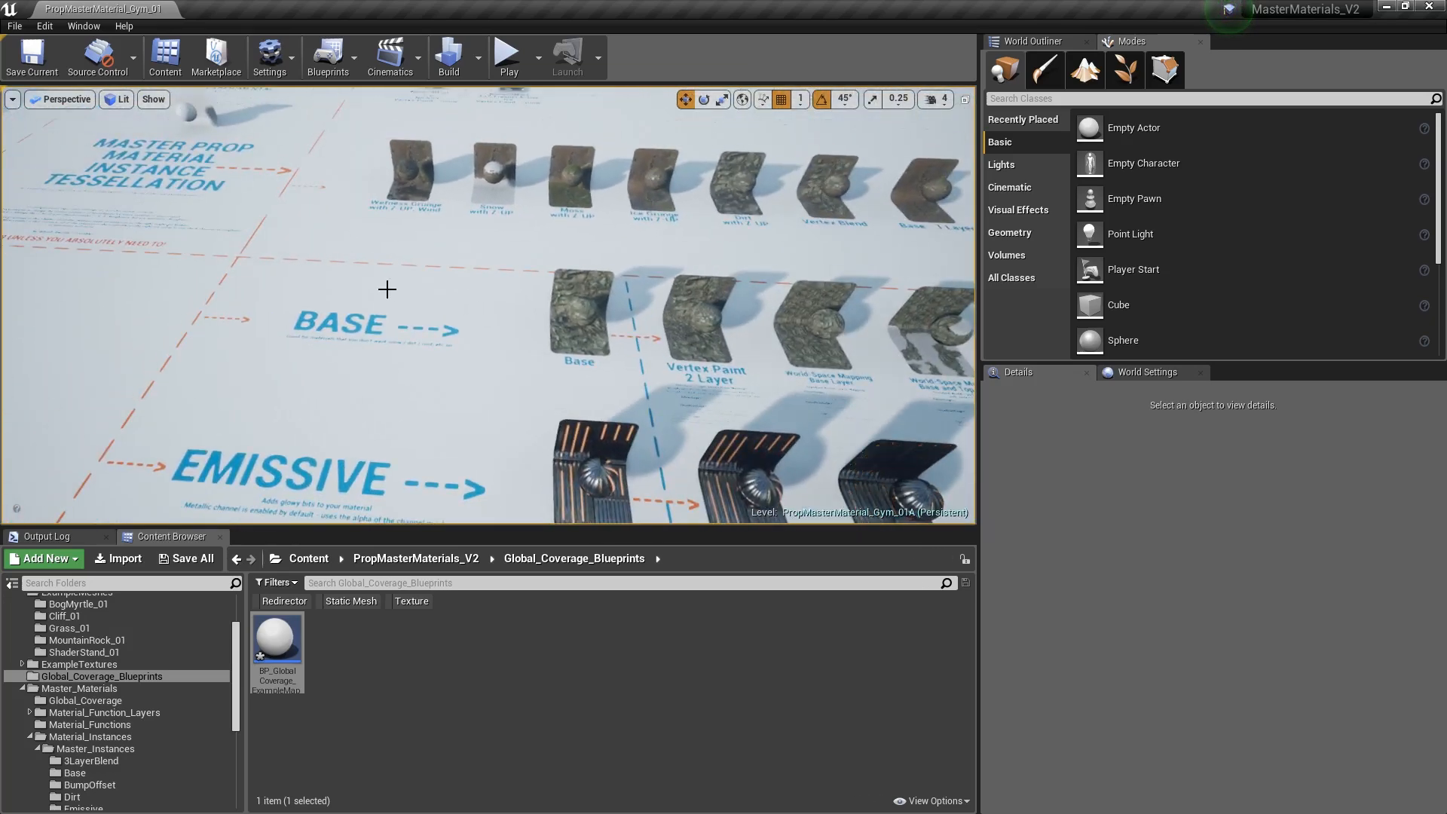
- Go to the Base section and examine its Base stand up close
right_drag(362, 362, 558, 373)
key(w)
key(s)
right_drag(514, 317, 619, 291)
key(s)
click(514, 317)
key(s)
key(w)
key(d)
key(Escape)
key(w)
key(a)
- Open the Base stand's MasterInst_Base material instance and review its Base Layer parameters
click(539, 301)
double_click(1165, 655)
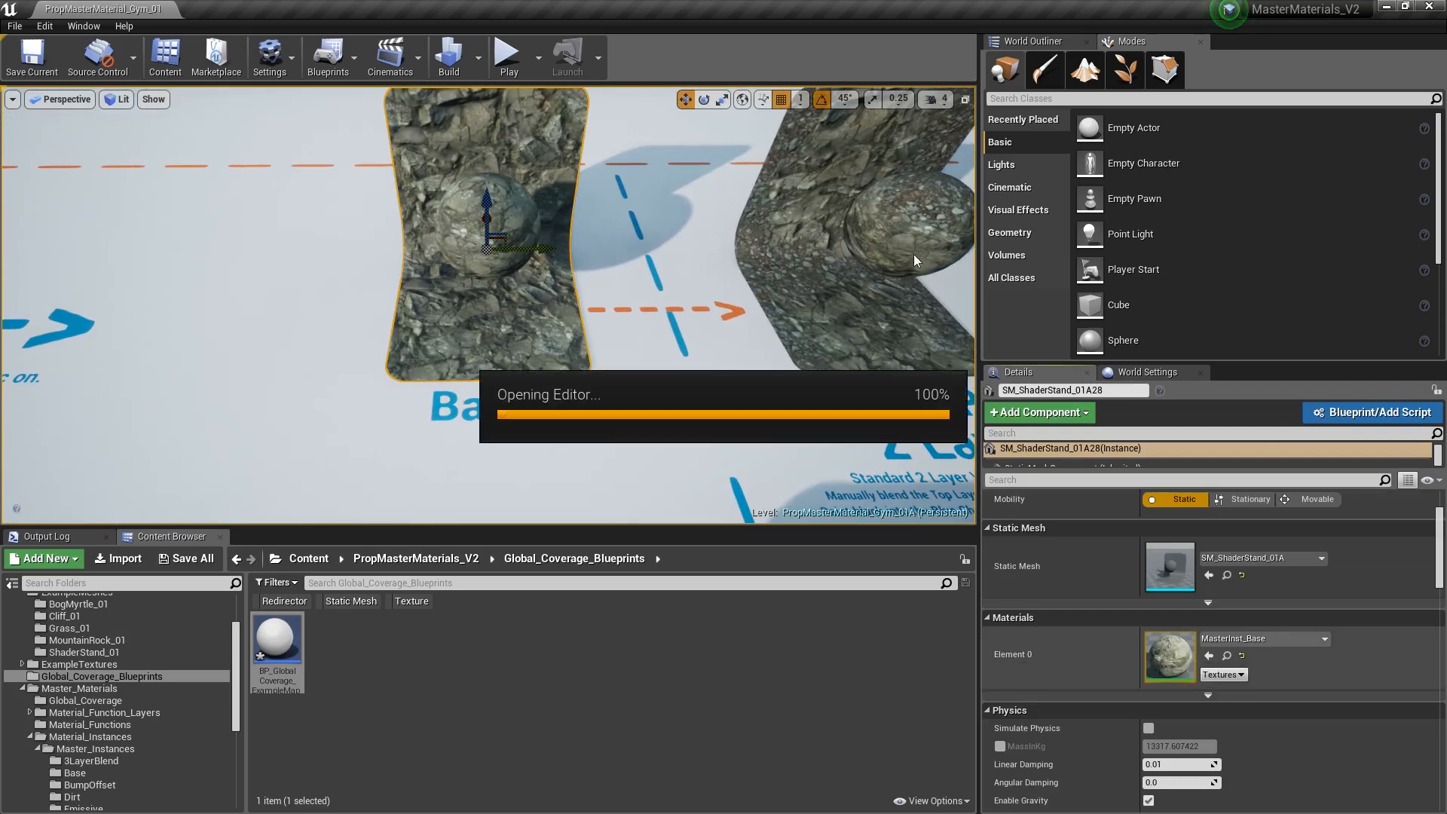
mouse_move(1308, 205)
mouse_down()
mouse_move(1308, 230)
mouse_move(1307, 202)
mouse_up()
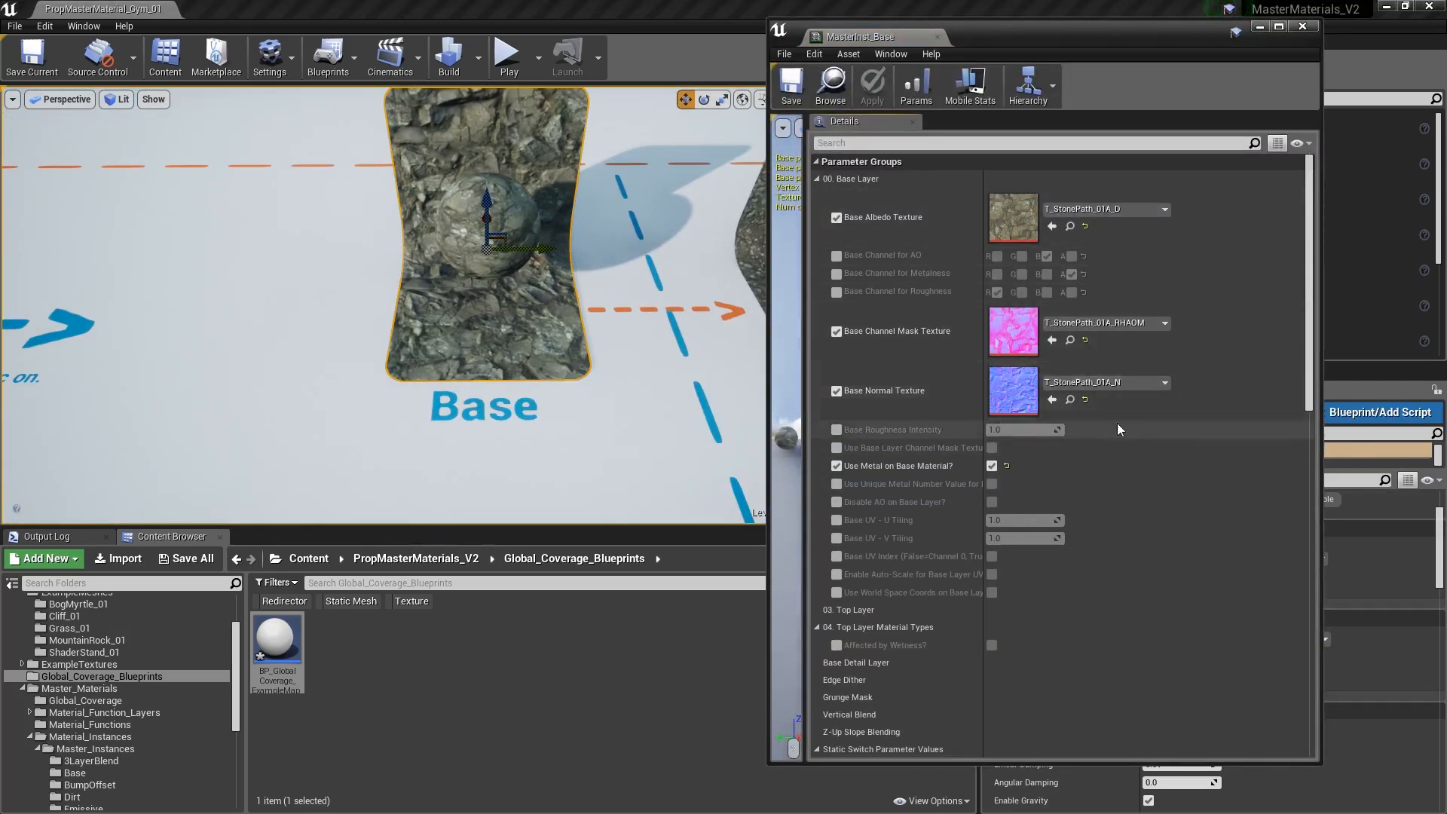
scroll(1061, 443, down, 3)
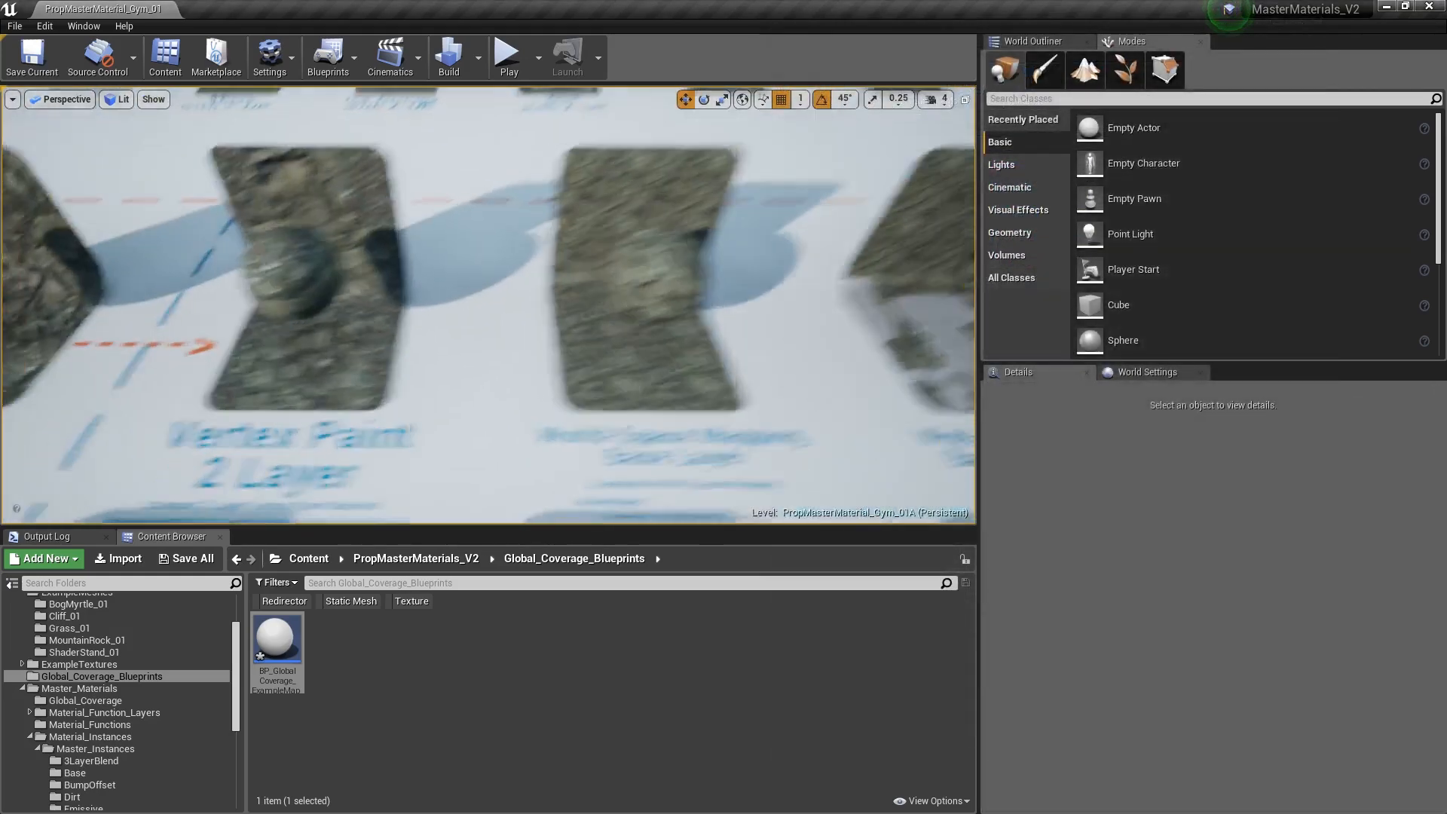
- Open the Vertex Paint 2 Layer stand's MasterInst_Base_VP material instance, review its Top Layer settings and close it
right_drag(480, 324, 481, 324)
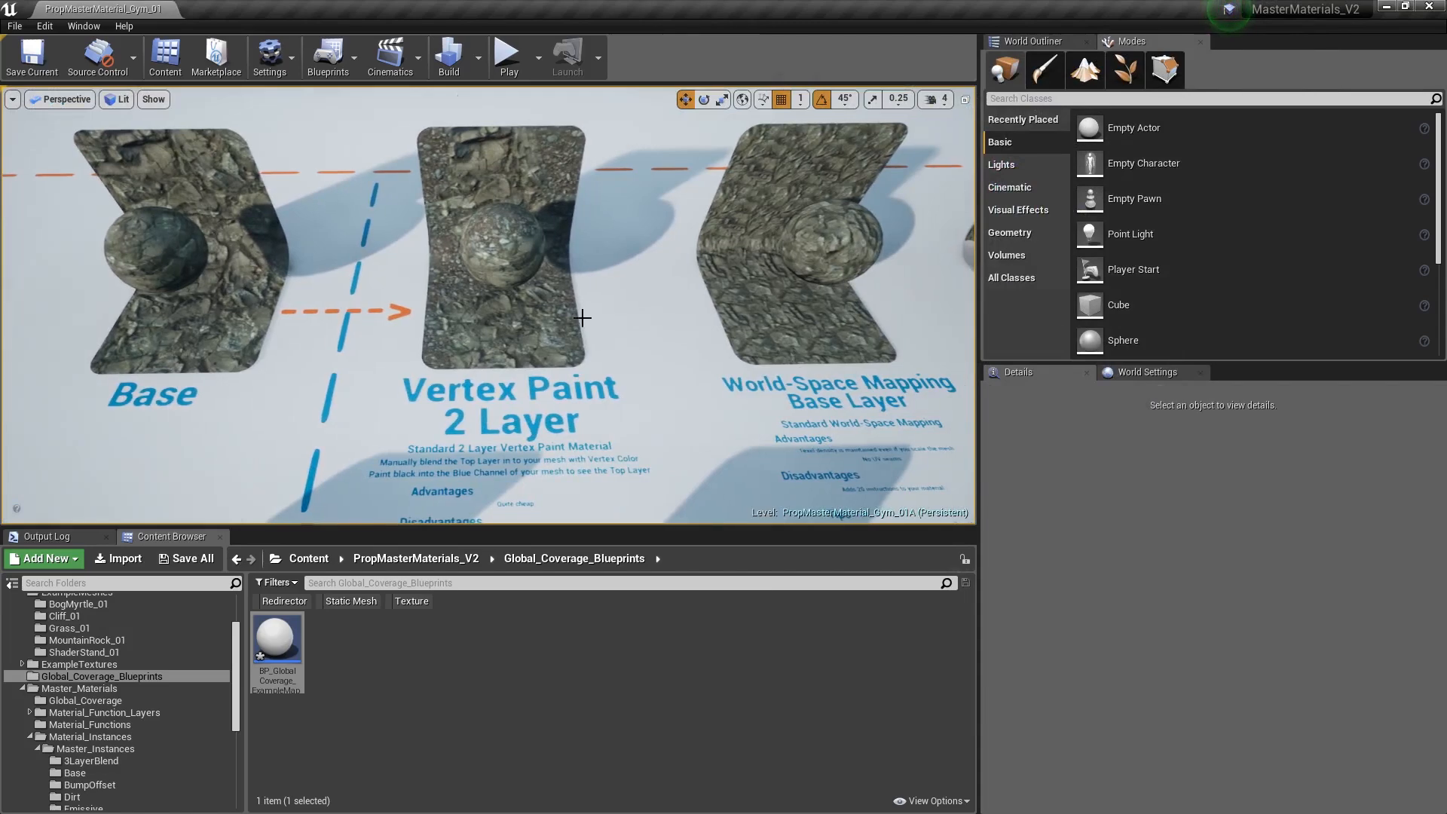
middle_drag(594, 287, 494, 298)
click(545, 286)
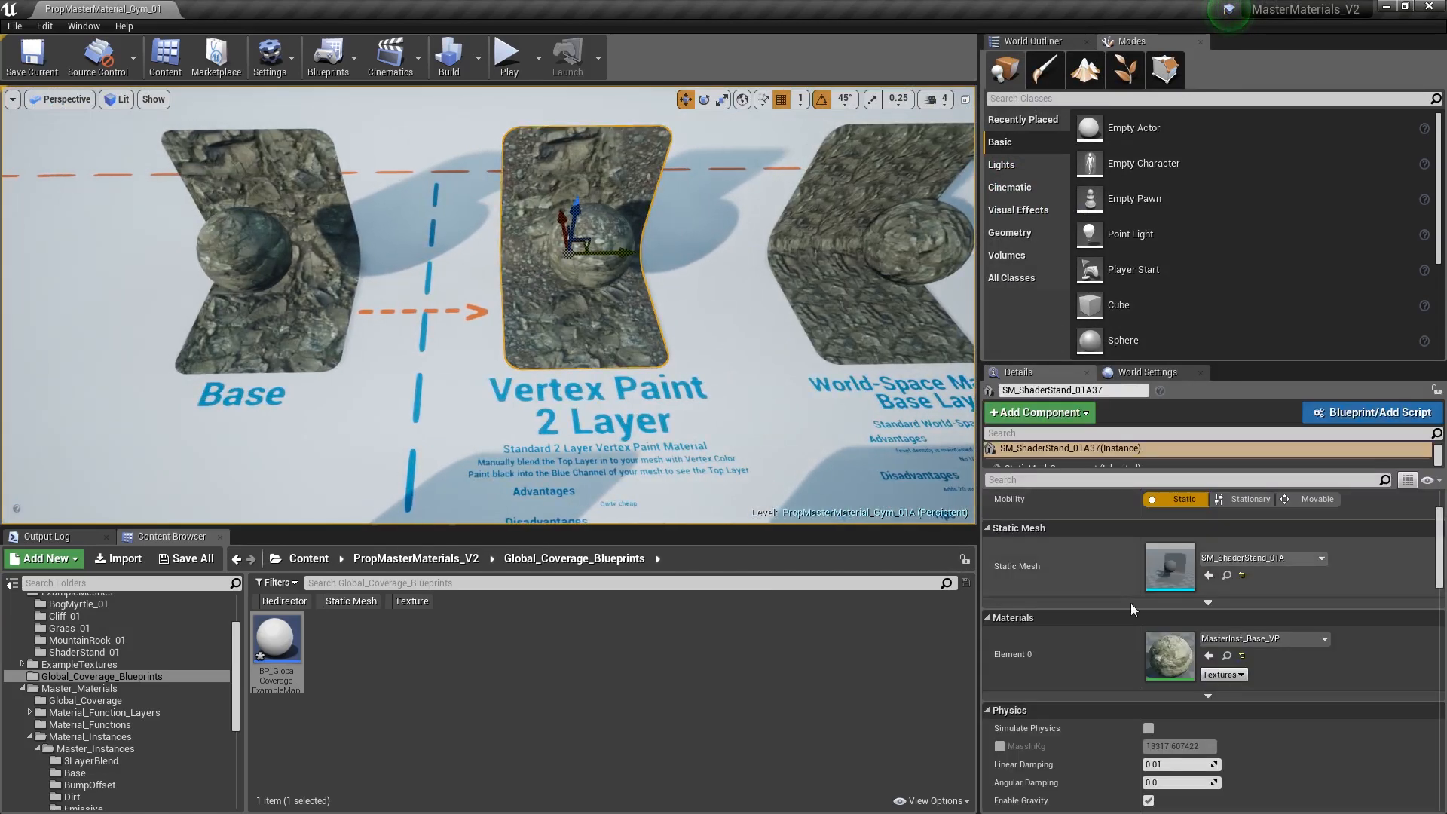
double_click(1153, 659)
scroll(1126, 264, down, 8)
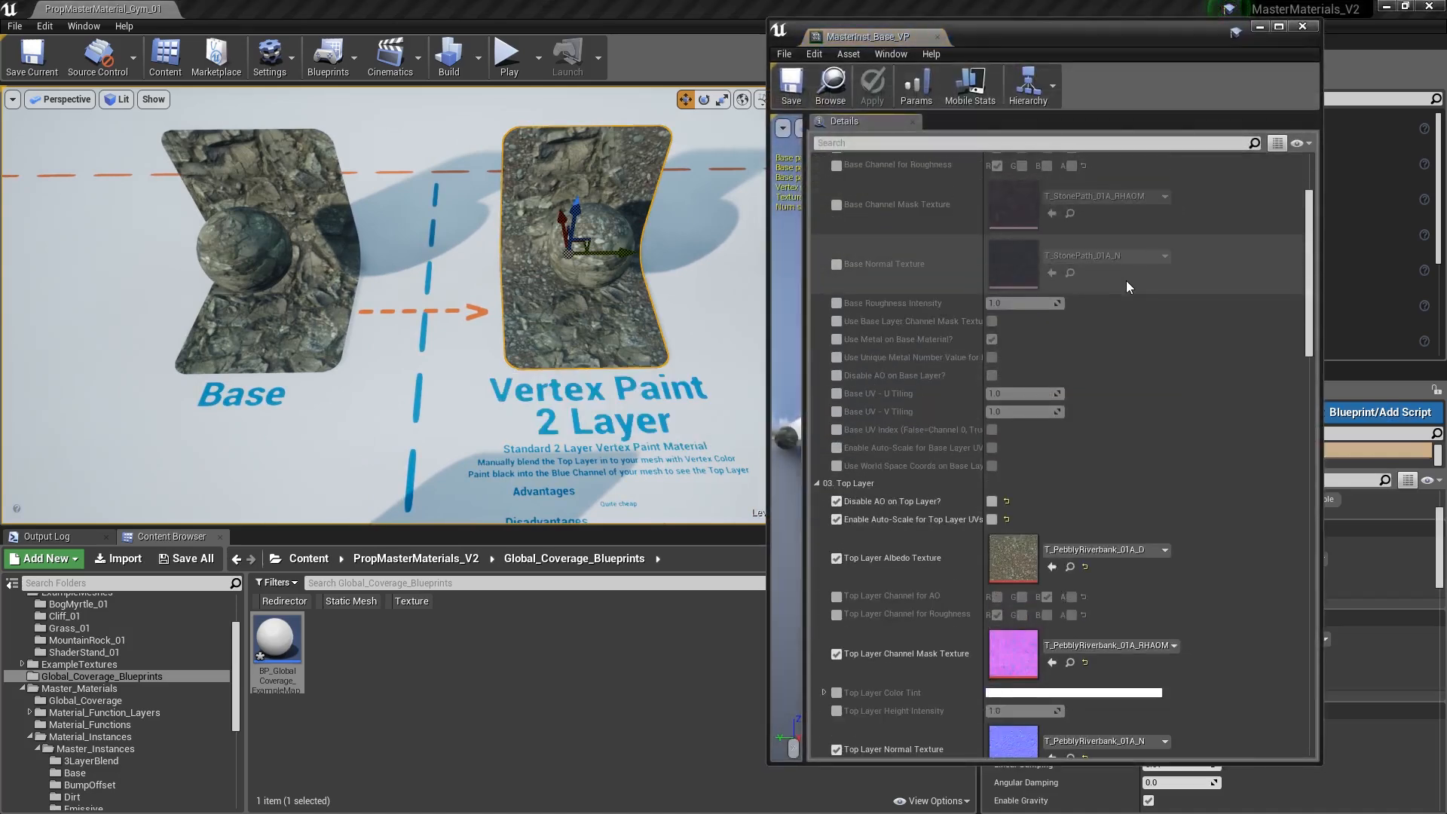
right_drag(560, 266, 544, 262)
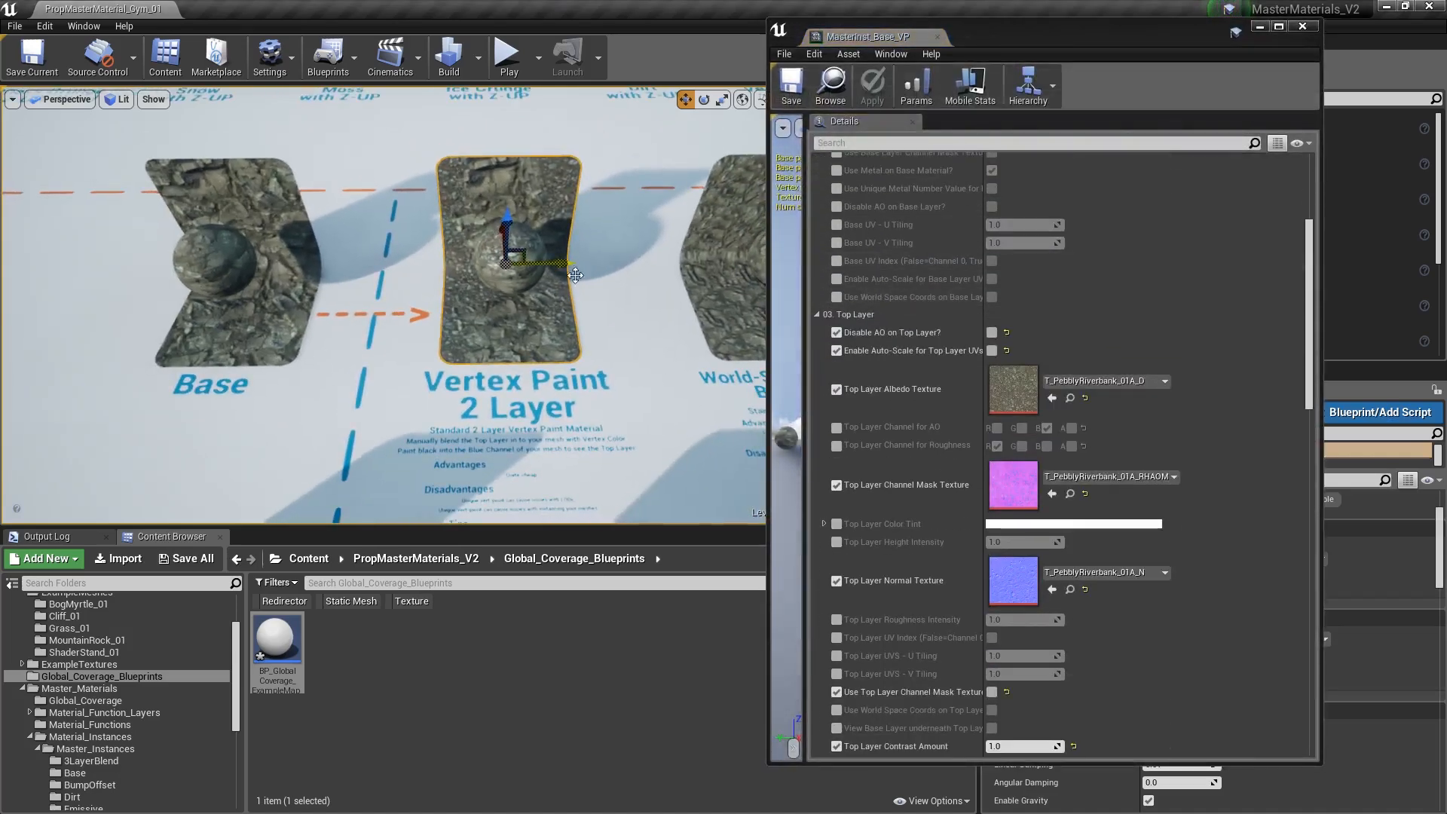
click(937, 37)
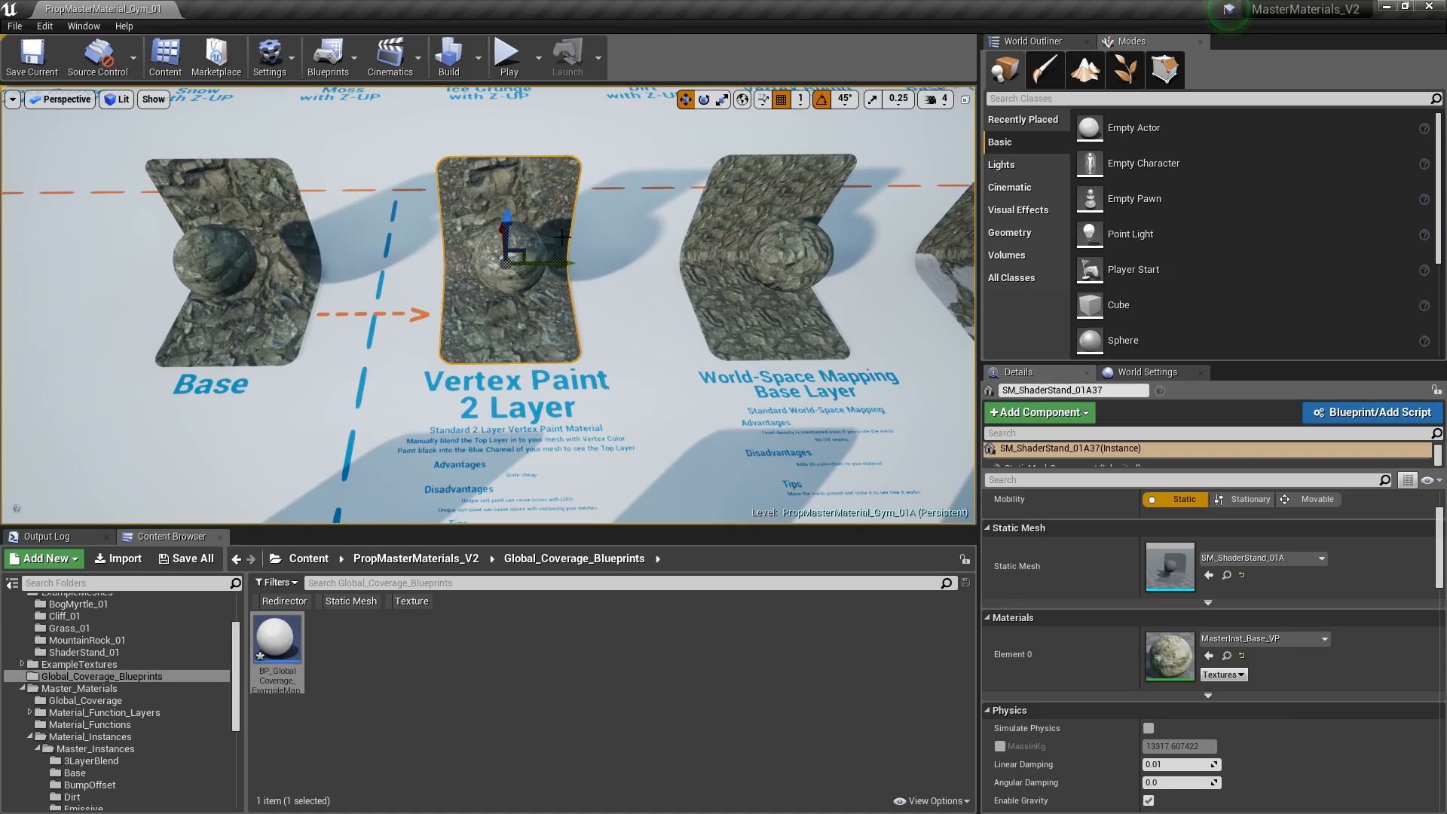
- Move the World-Space Mapping Base Layer stand to demonstrate its texture mapping, and undo the move
mouse_move(624, 275)
right_down()
mouse_move(600, 270)
mouse_move(641, 269)
right_up()
key(Escape)
click(545, 266)
mouse_move(545, 266)
right_down()
mouse_move(564, 294)
mouse_move(544, 265)
right_up()
mouse_move(563, 251)
mouse_down()
mouse_move(433, 243)
mouse_move(636, 246)
mouse_move(549, 249)
mouse_up()
key(ctrl+z)
mouse_move(549, 249)
right_down()
mouse_move(501, 269)
mouse_move(556, 249)
right_up()
- Move the World-Space Mapping Base and Top Layer stand to demonstrate both layers' mapping, and undo the move
click(527, 260)
key(s)
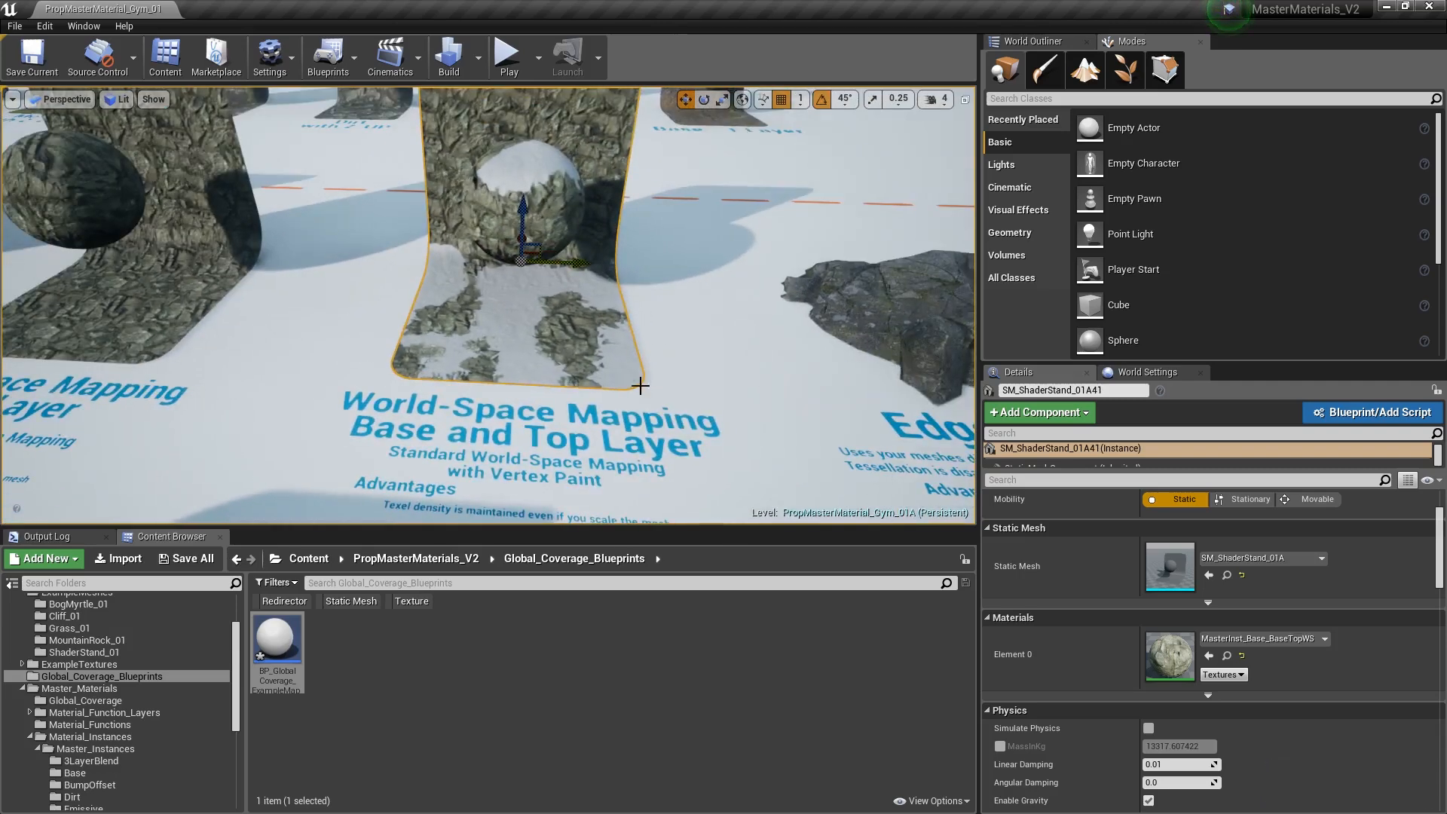
key(w)
right_drag(555, 249, 576, 250)
drag(578, 249, 629, 242)
key(ctrl+z)
- Deselect the stand, inspect the Edge Dither rock and continue to the Detail Channels Added stand
mouse_move(630, 243)
right_down()
mouse_move(623, 264)
mouse_move(606, 258)
mouse_move(649, 235)
right_up()
key(Escape)
key(s)
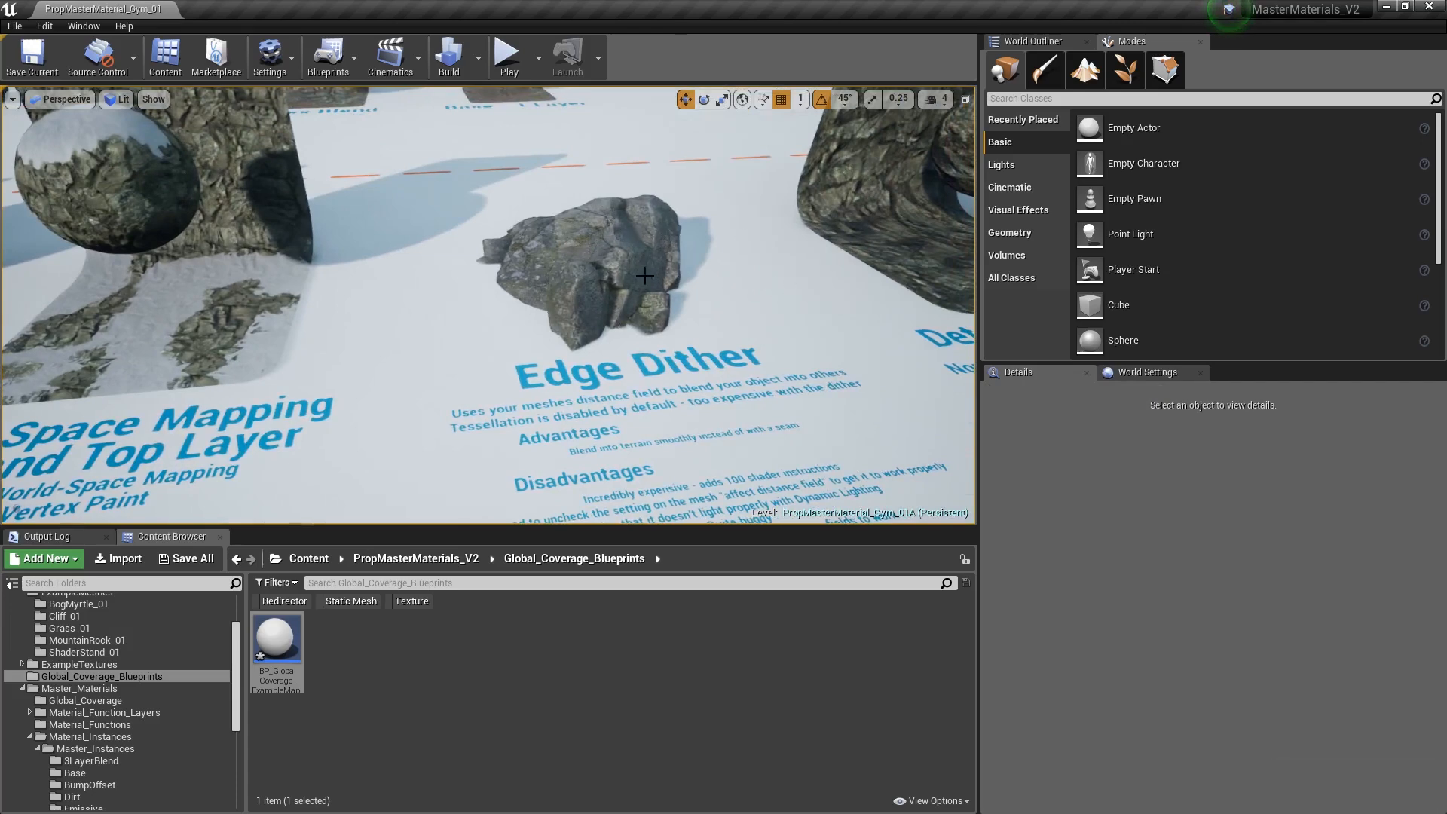
click(603, 270)
right_drag(603, 270, 723, 293)
key(Escape)
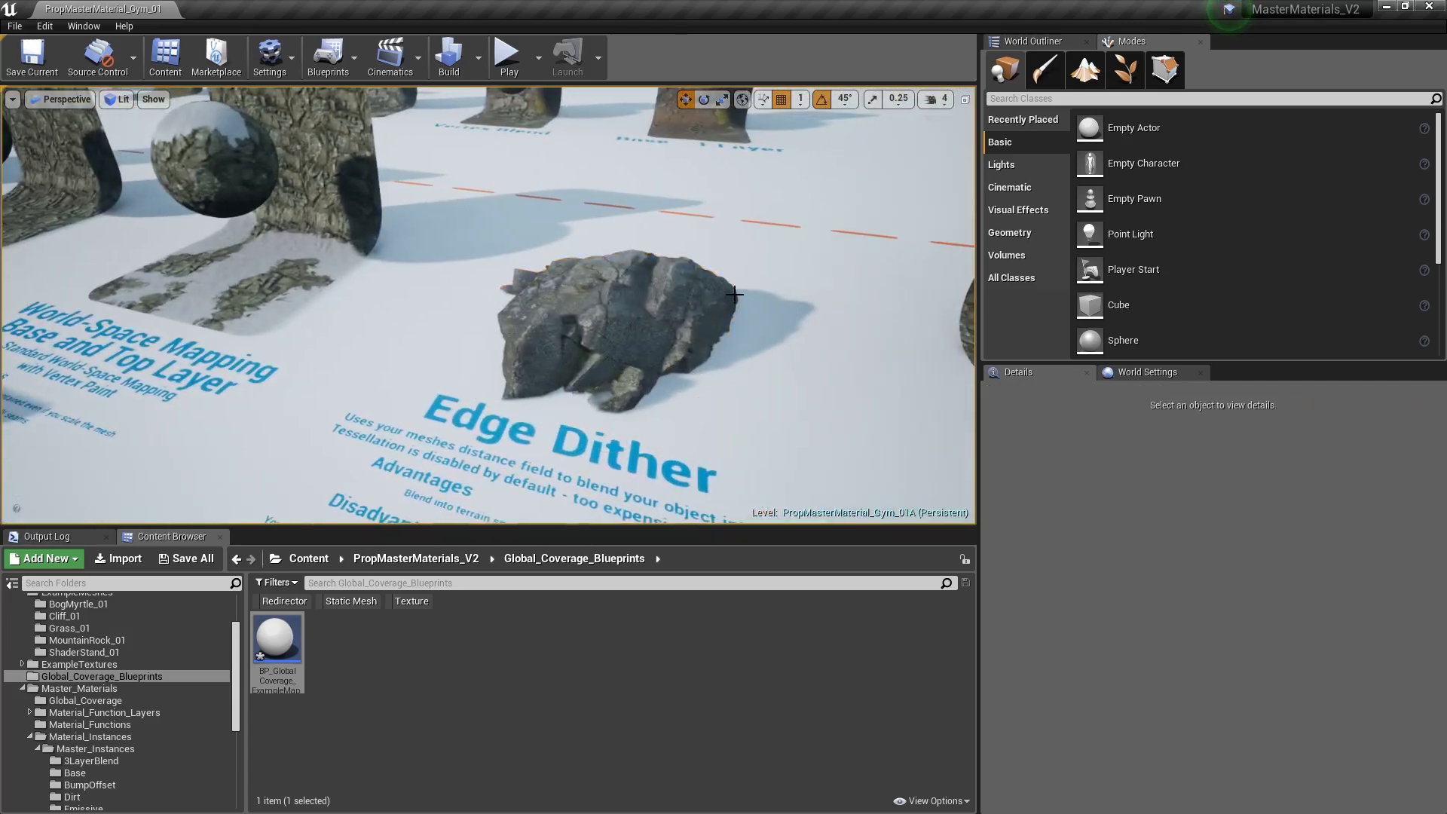
key(s)
right_drag(608, 267, 694, 265)
key(d)
right_drag(452, 422, 462, 416)
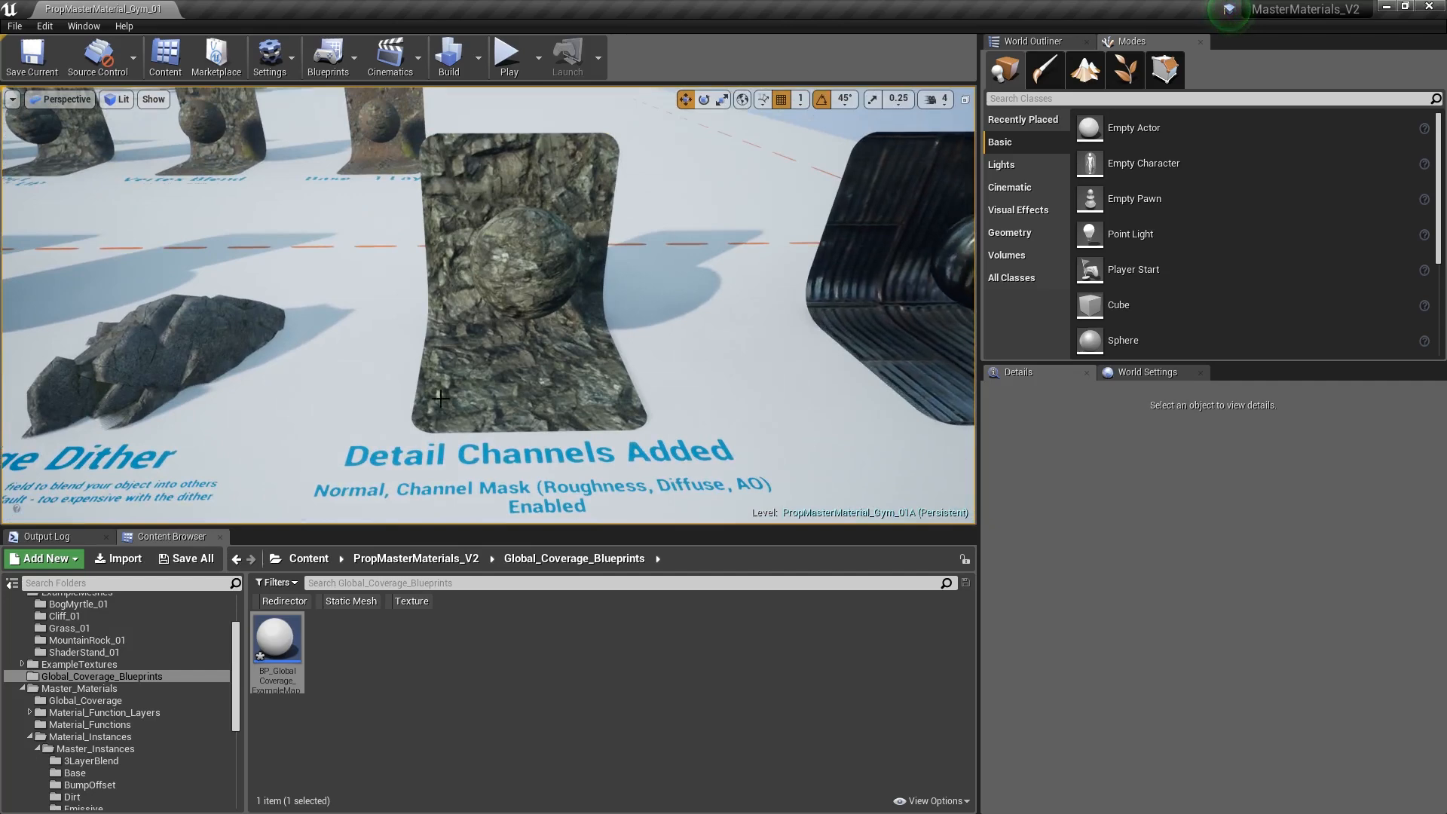
- Open the Detail Channels Added stand's MasterInst_Base_DT material instance, review its parameters and close it
click(463, 416)
double_click(1180, 653)
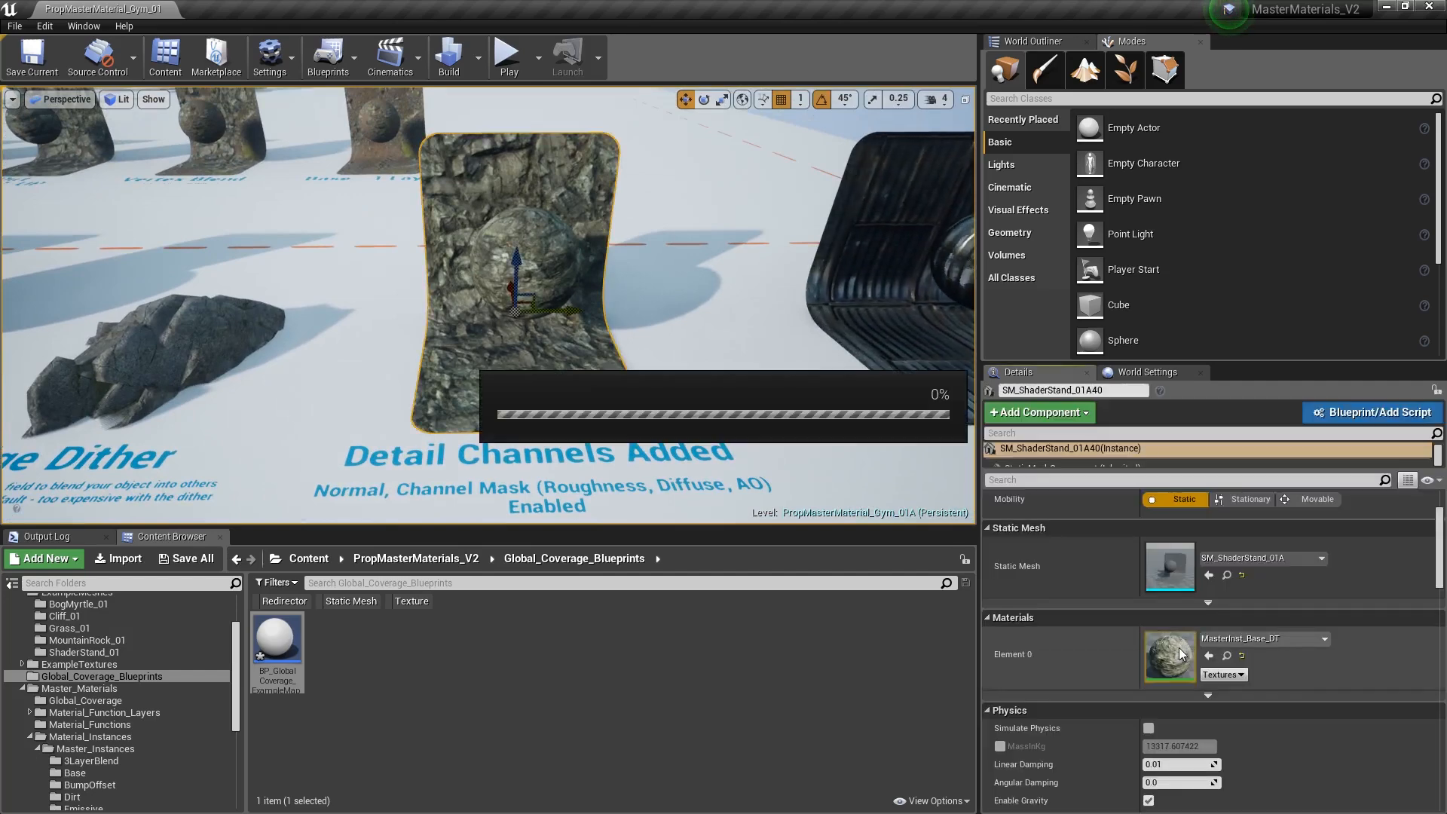
scroll(993, 279, down, 5)
mouse_move(552, 306)
right_down()
mouse_move(512, 290)
mouse_move(490, 348)
mouse_move(567, 302)
right_up()
key(Escape)
key(w)
key(s)
click(937, 37)
- Go to the Panning stand and examine its moving metal texture from several angles
key(s)
right_drag(549, 190, 597, 197)
key(w)
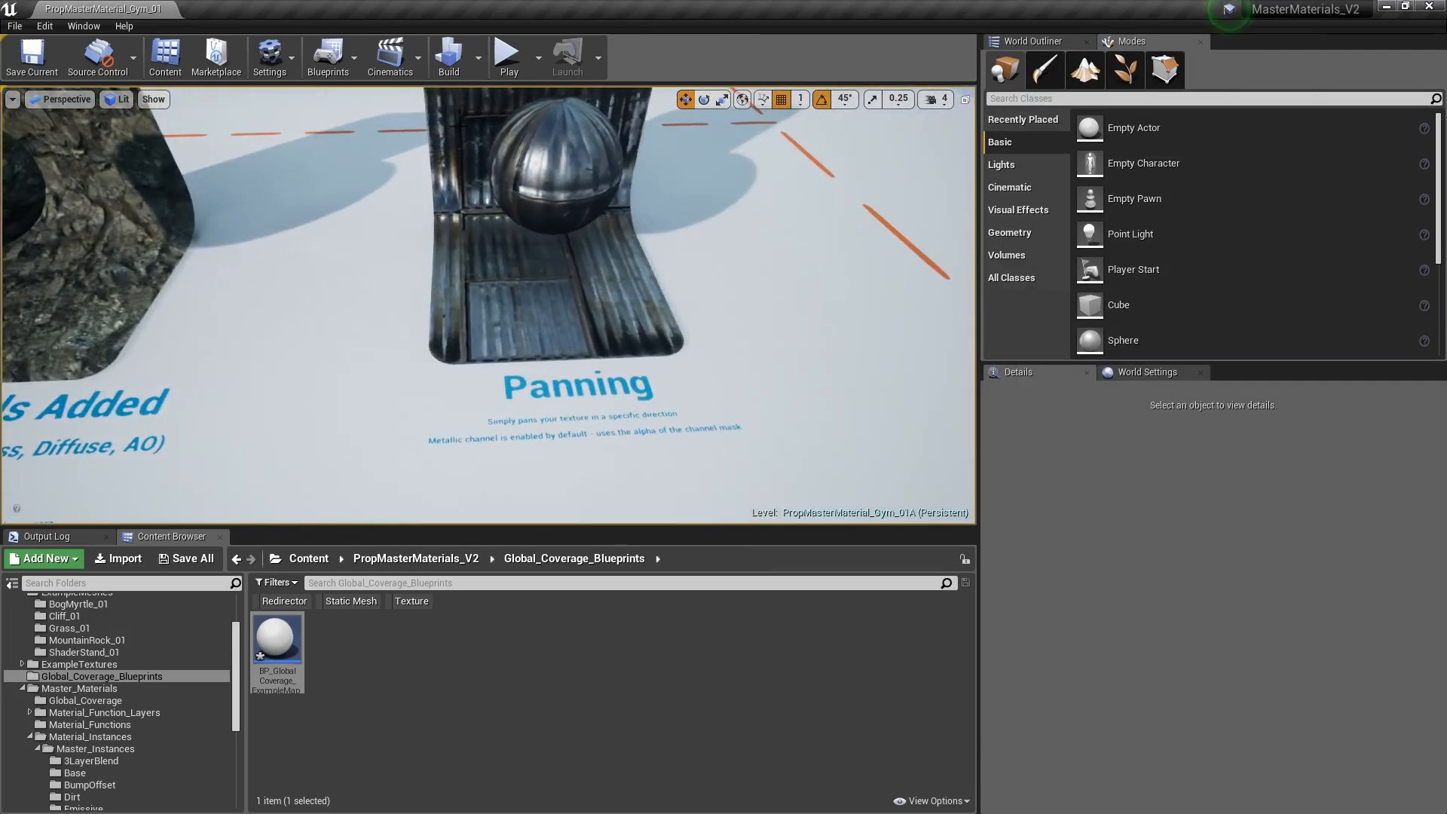
right_drag(368, 154, 245, 129)
key(w)
key(d)
key(s)
right_drag(784, 459, 818, 456)
key(w)
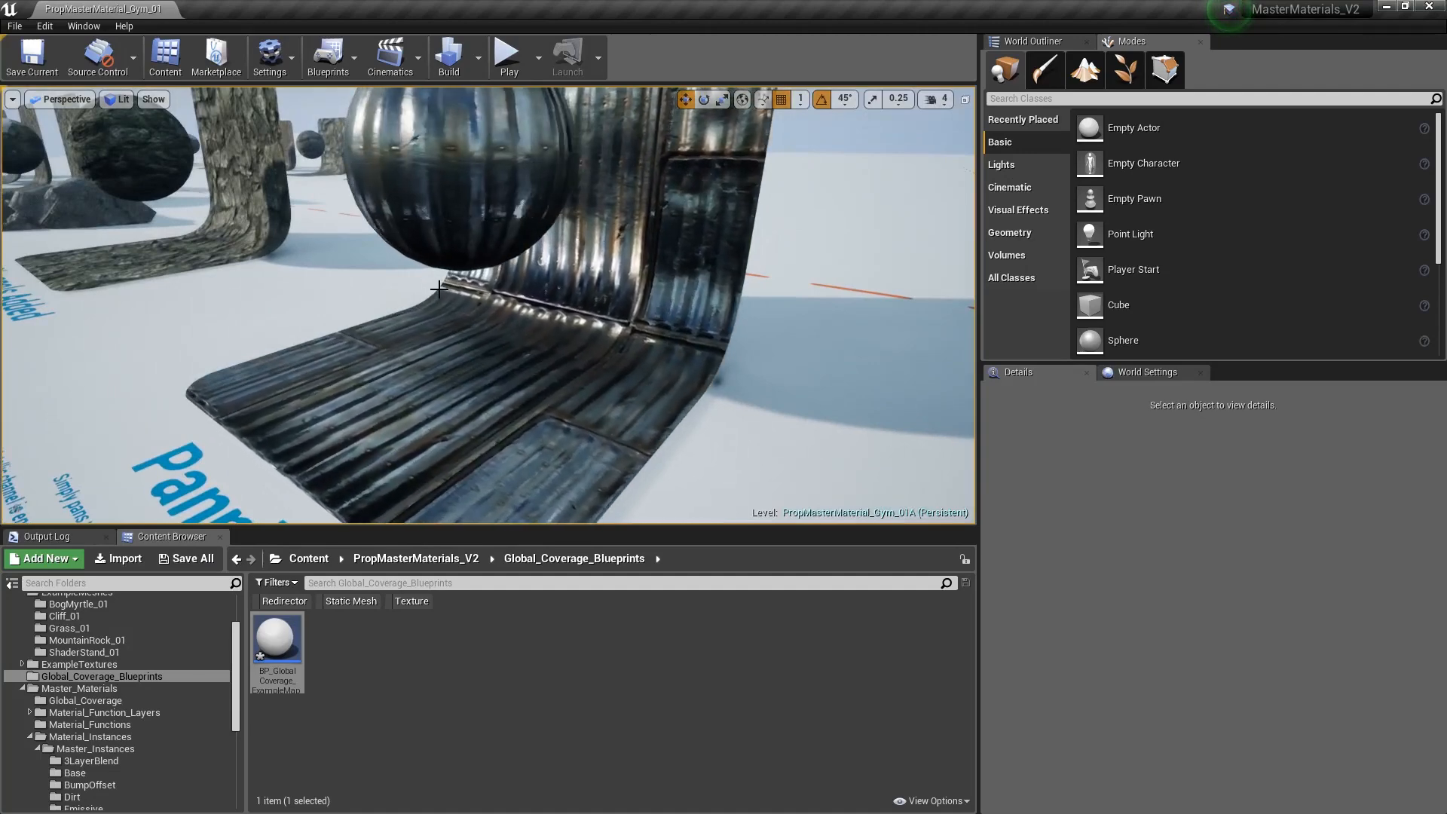
key(a)
right_drag(447, 254, 562, 279)
key(s)
key(a)
right_drag(749, 375, 816, 333)
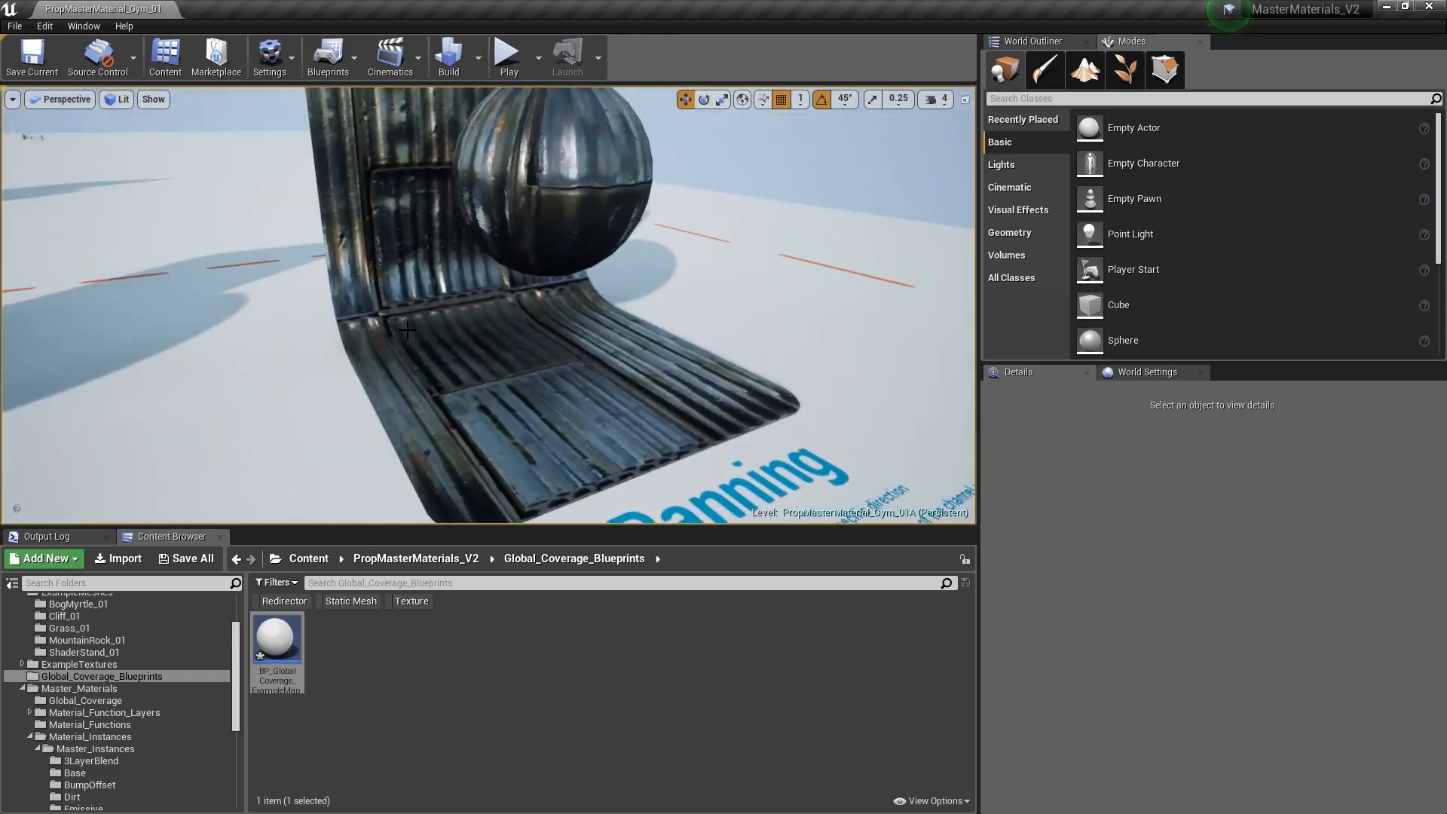
- Open the Panning stand's MasterInst_Panning material instance, expand Base Panner Speed and Direction and read its description
click(749, 375)
double_click(1169, 654)
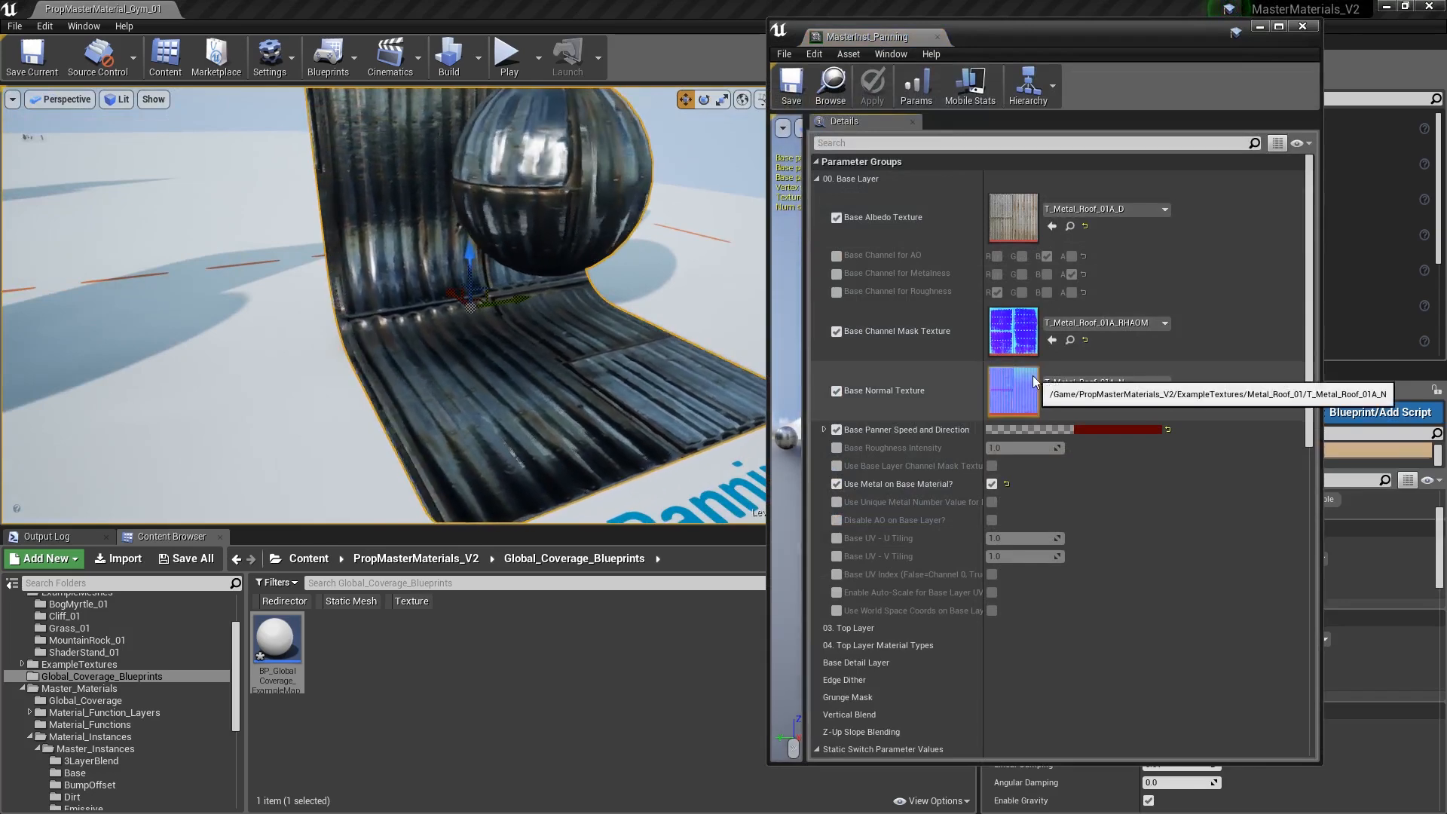
drag(984, 361, 1028, 364)
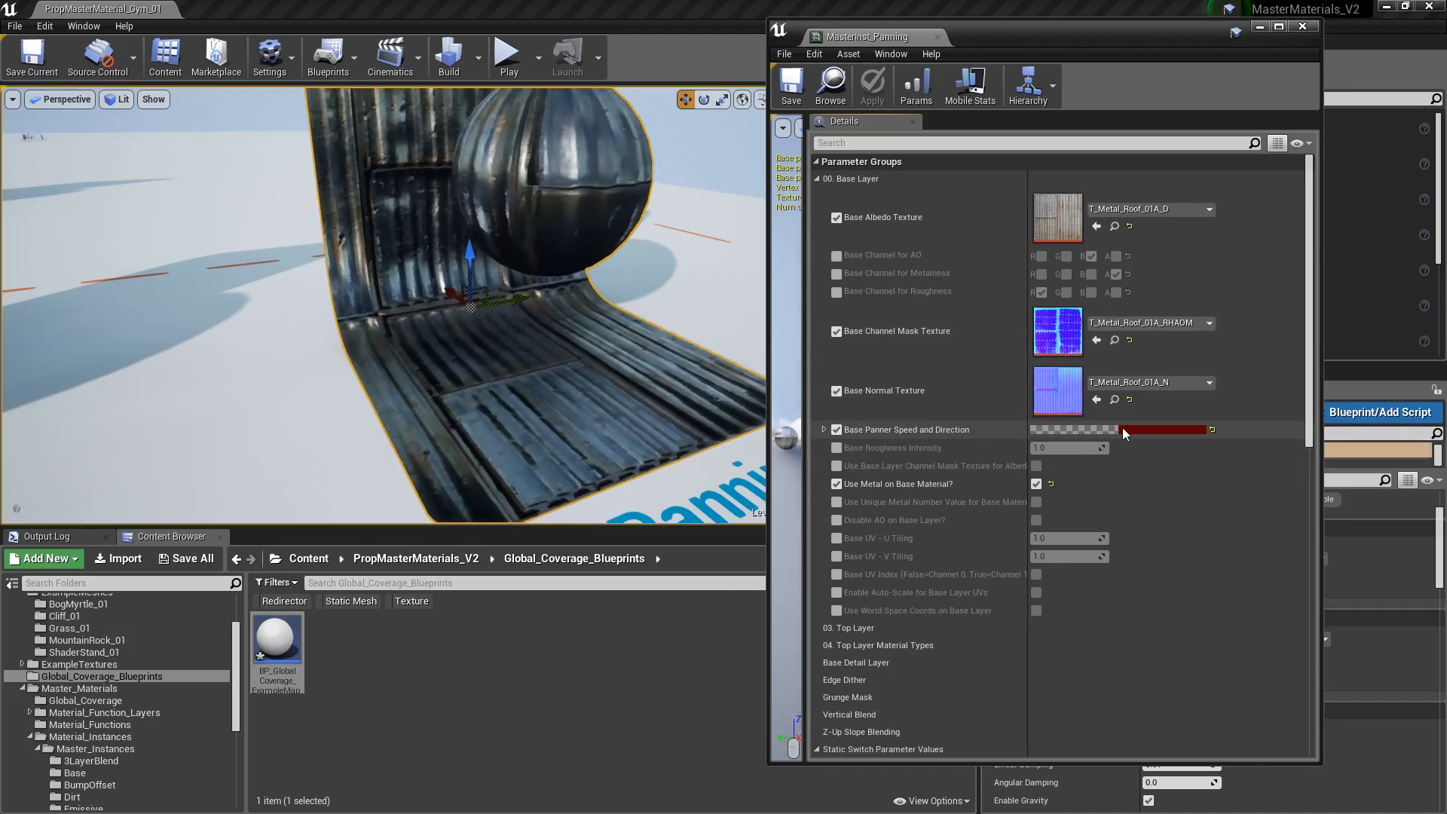
double_click(904, 432)
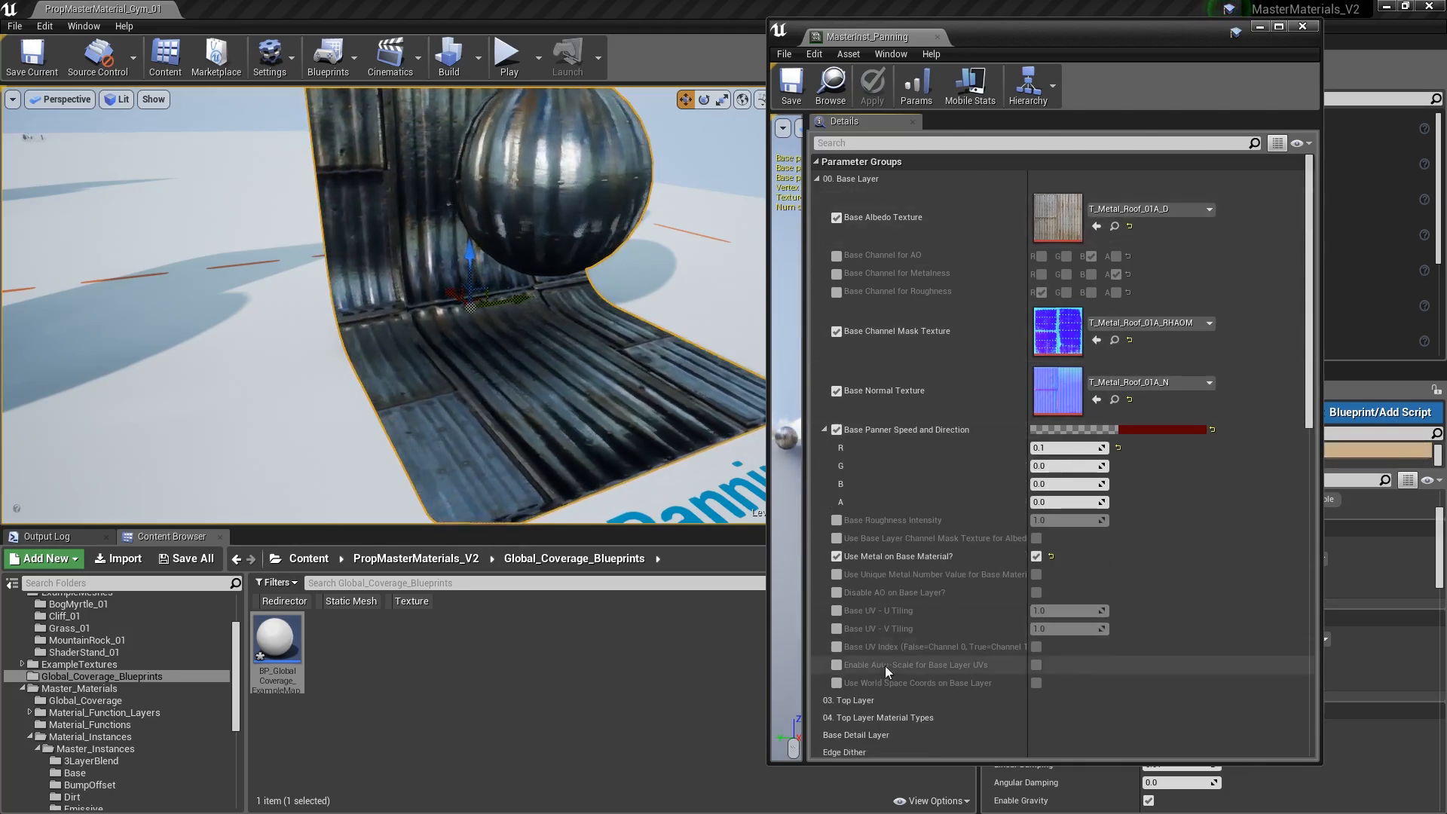
mouse_move(898, 431)
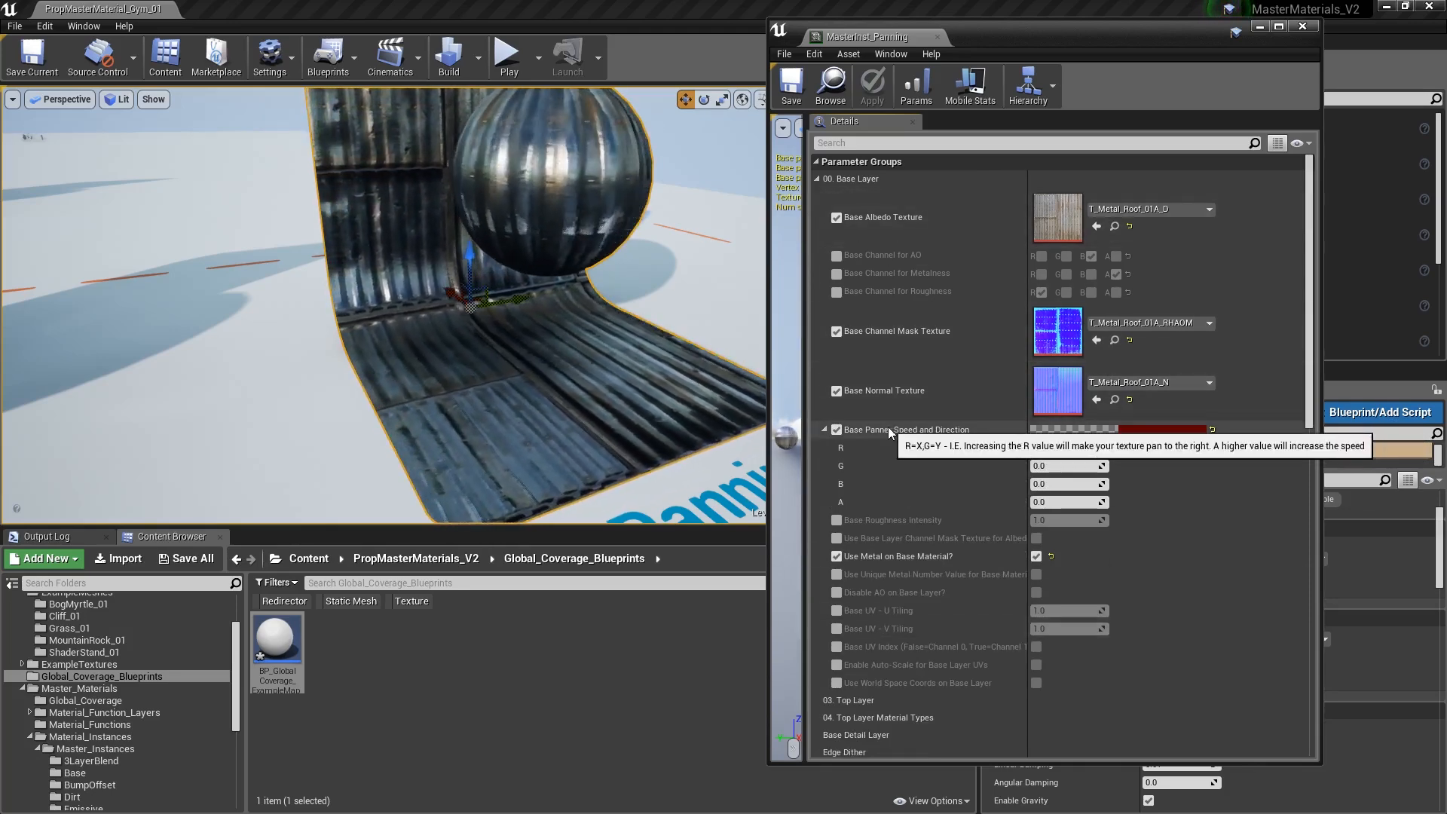
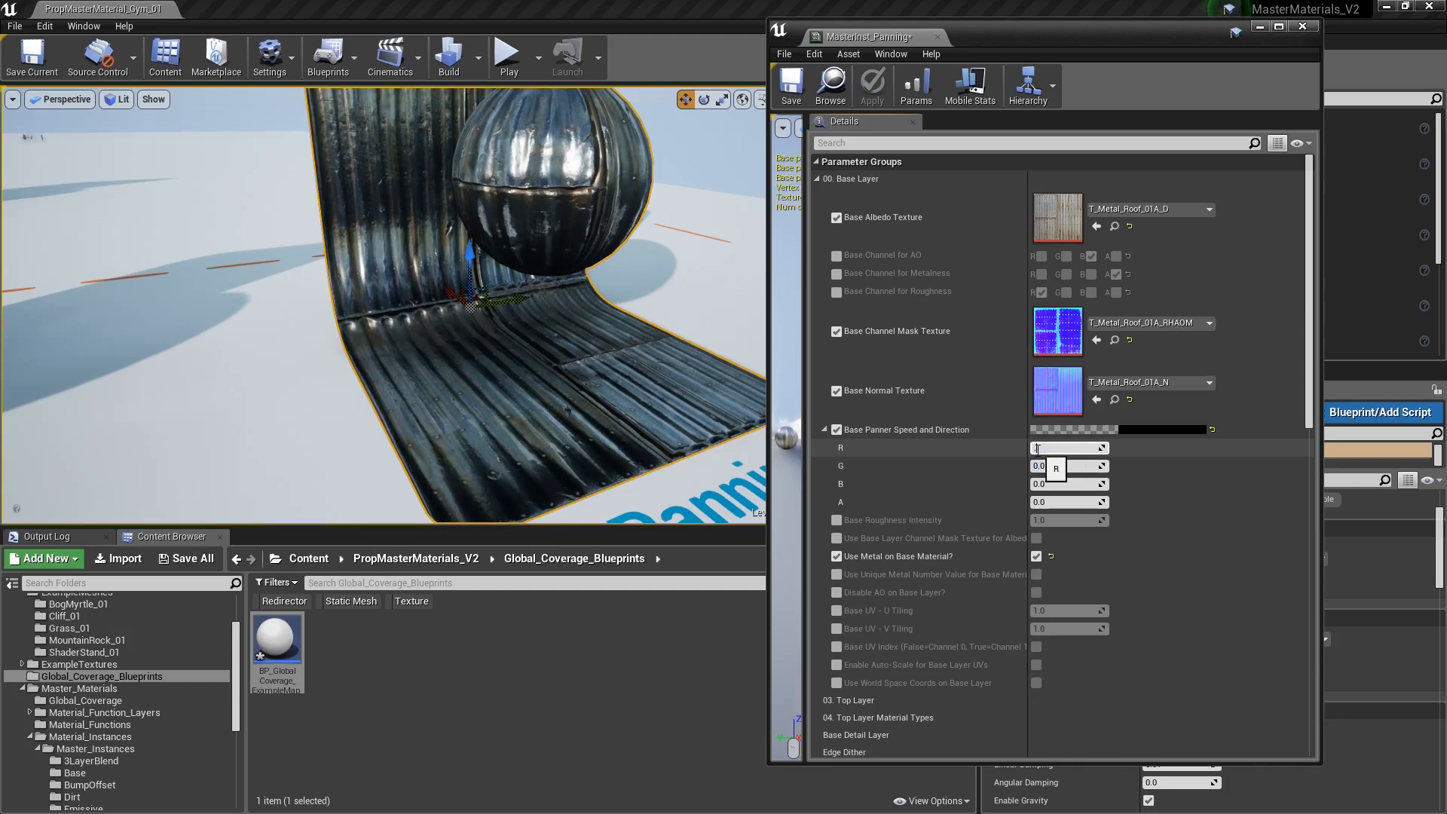
- Go to the tessellation section, select its Wetness Grunge with Z-Up stand and close the panning material instance
right_drag(427, 254, 301, 260)
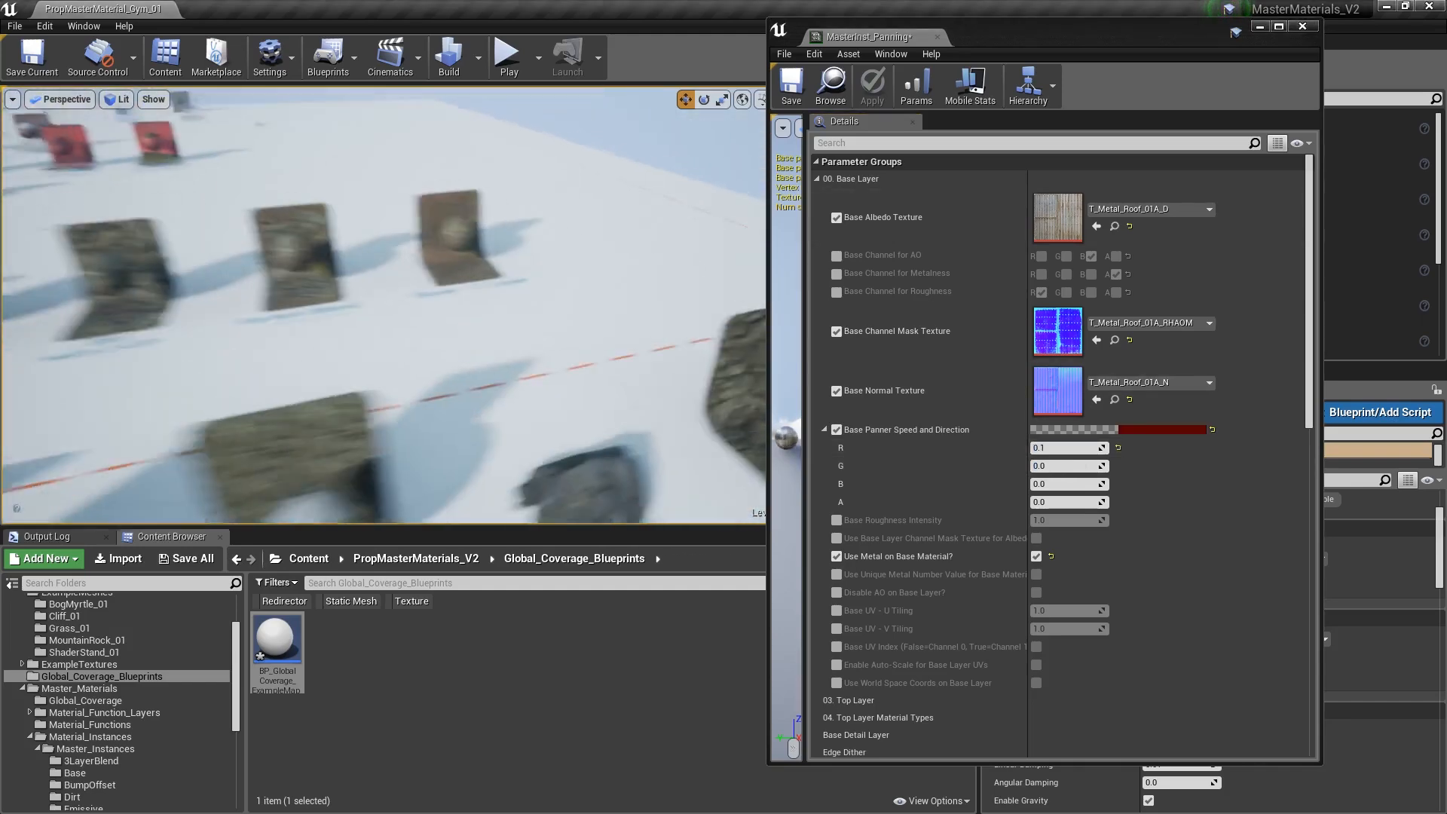
click(427, 254)
right_drag(427, 254, 183, 284)
right_drag(483, 314, 648, 309)
click(610, 256)
right_drag(611, 257, 644, 286)
click(1302, 27)
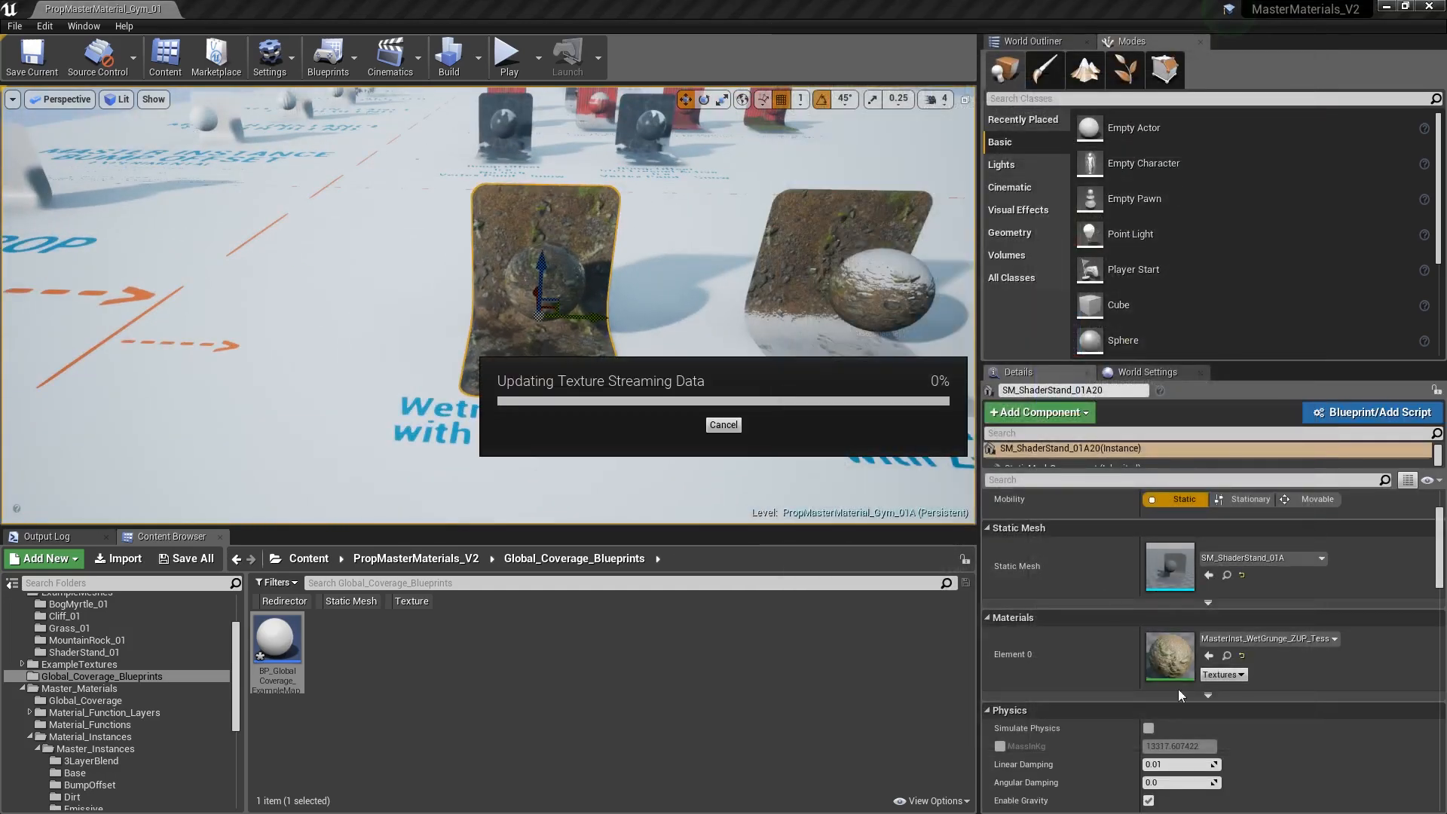
- Open the Wetness Grunge with Z-Up stand's MasterInst_WetGrunge_ZUP_Tess material instance and review its parameters through the static switches
double_click(1172, 663)
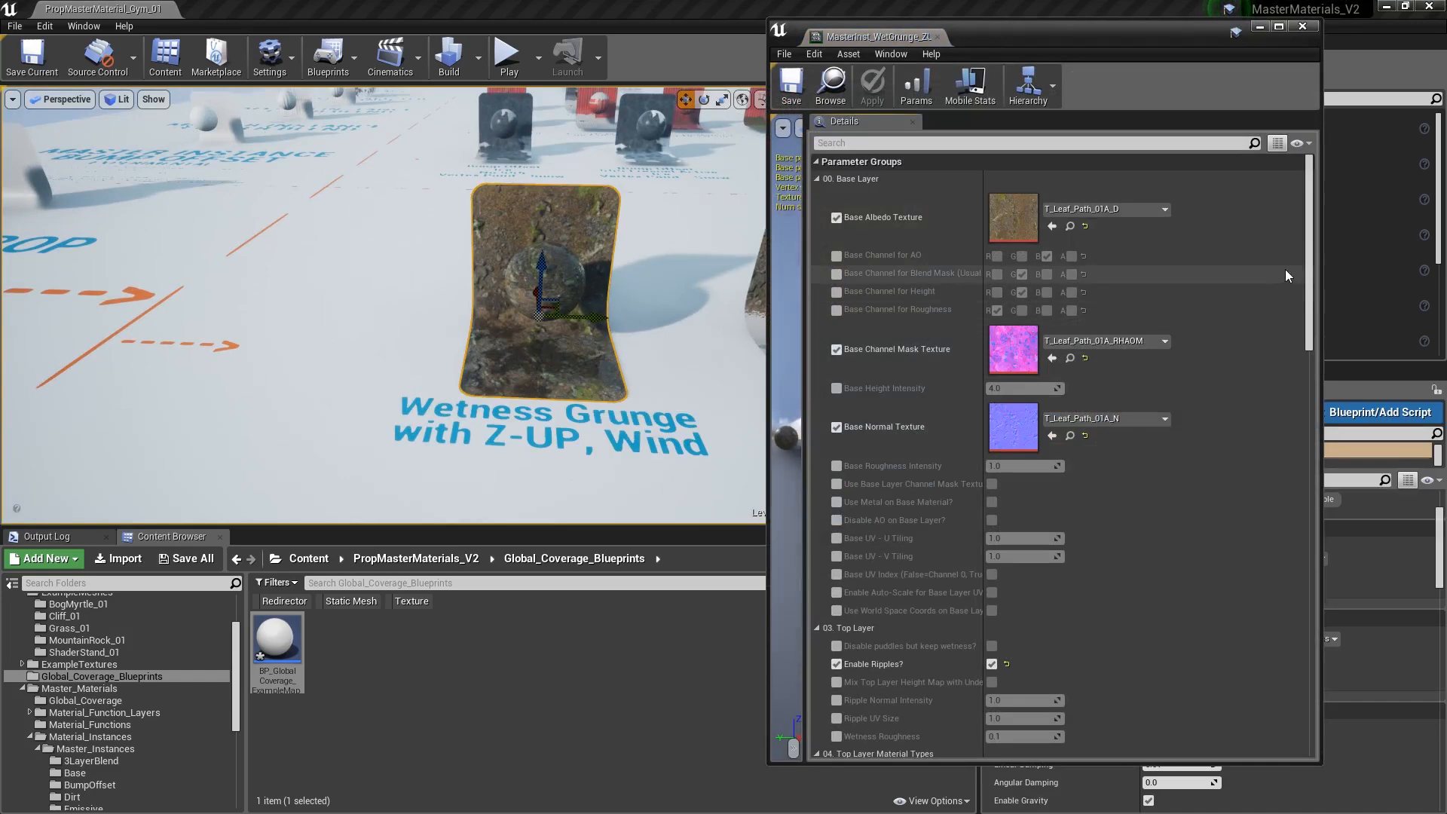
drag(1310, 242, 1310, 514)
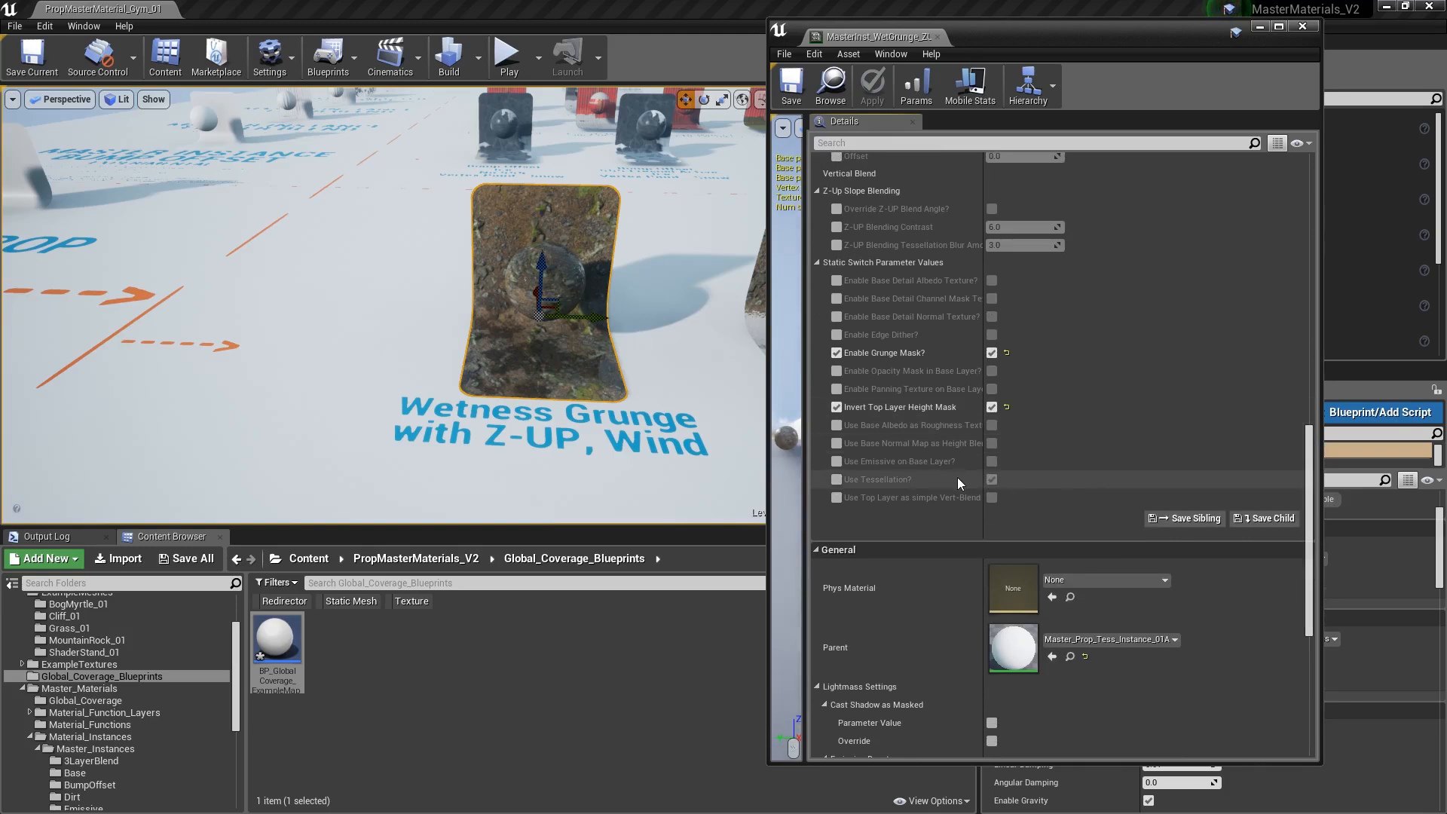
- Survey the tessellation stands and the other sections of the gym from a distance, and close the wetness grunge material instance
key(s)
right_drag(542, 312, 543, 312)
key(Escape)
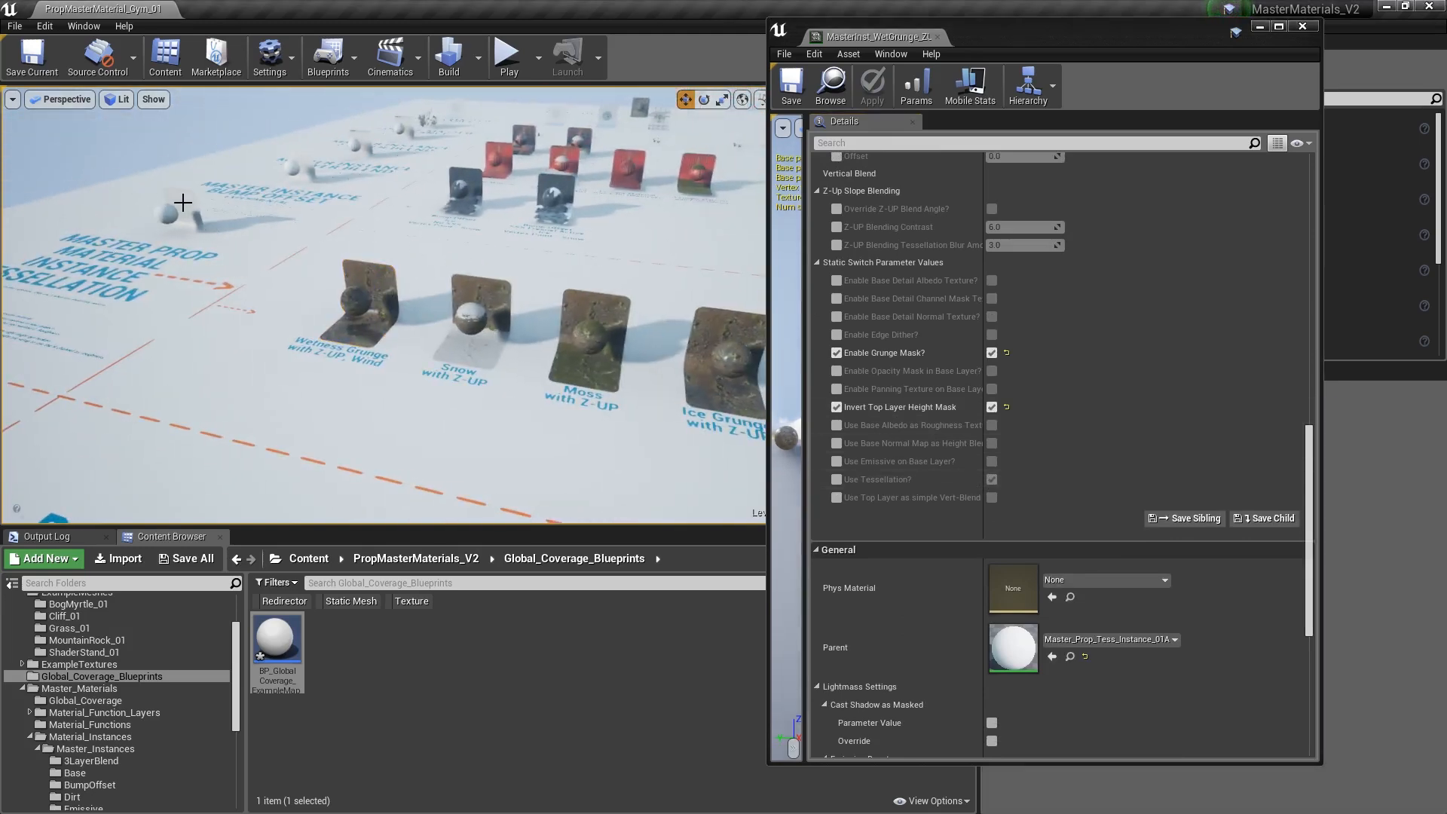
key(w)
right_drag(309, 269, 422, 271)
key(s)
right_drag(528, 249, 653, 231)
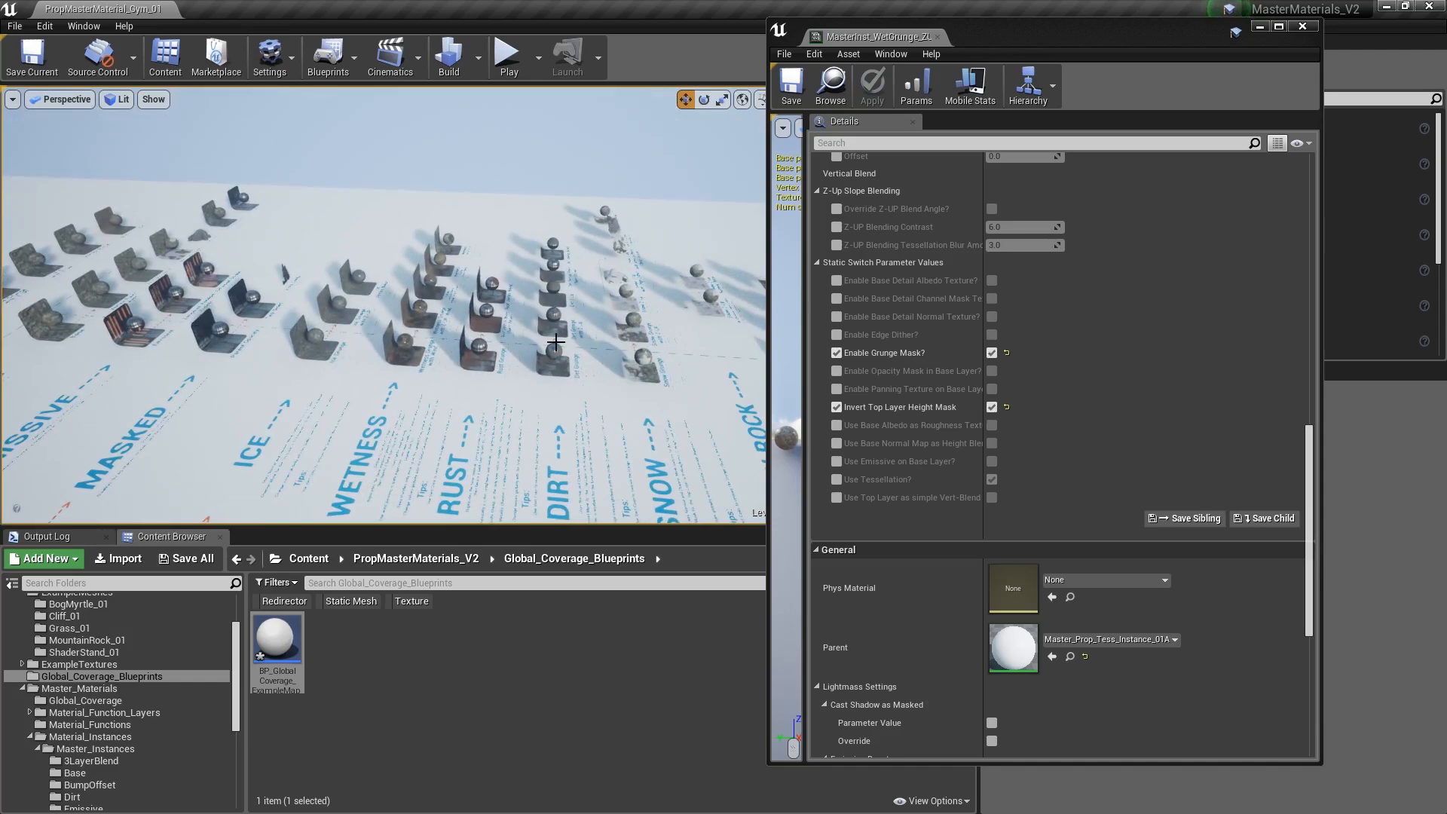
right_drag(588, 285, 461, 238)
key(w)
right_drag(515, 319, 438, 311)
key(s)
right_drag(599, 332, 619, 303)
key(w)
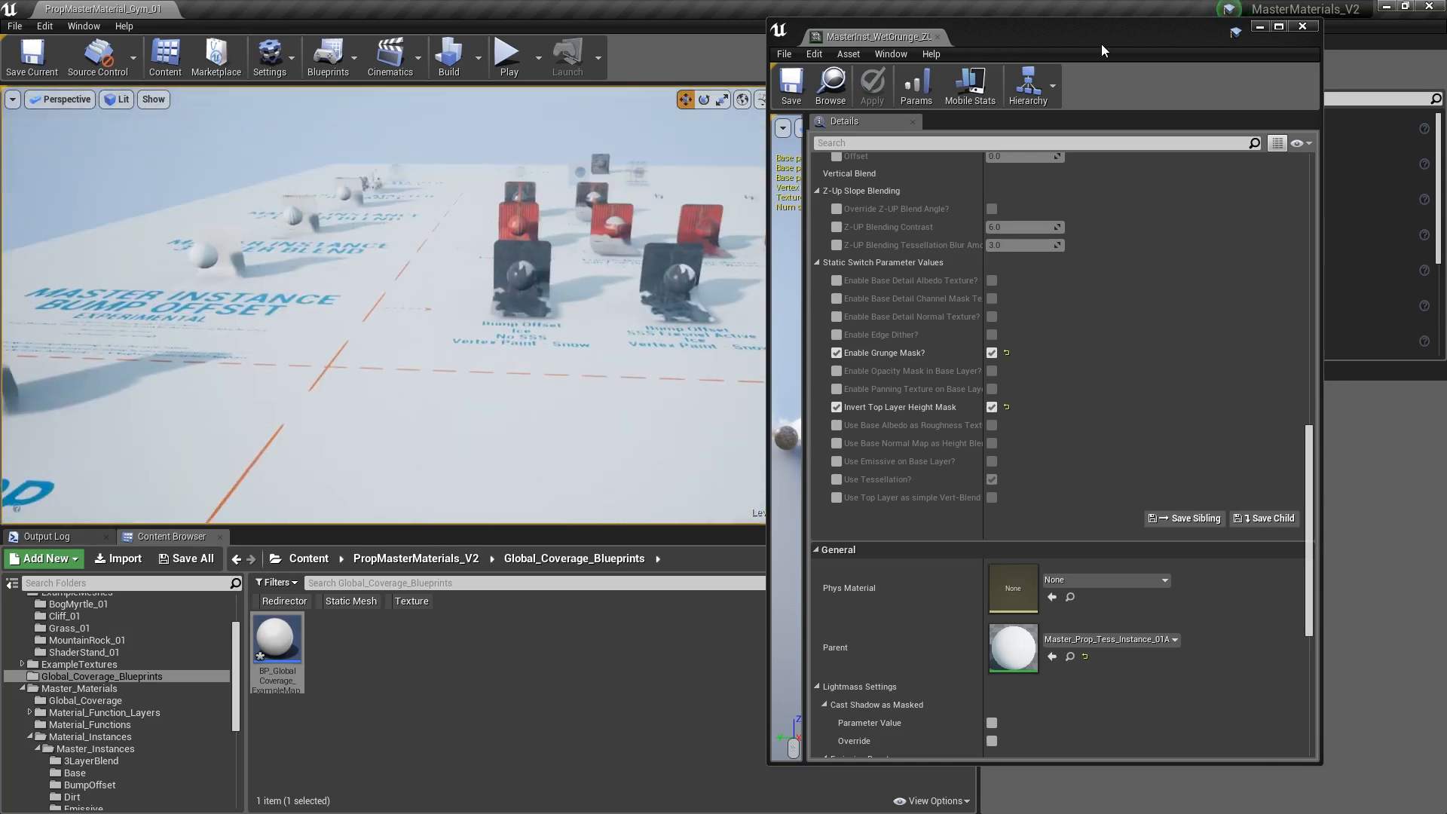
click(935, 38)
- Select the Wetness Grunge with Z-Up stand again, reopen its material instance to look at its parameters and close it
right_drag(641, 226, 637, 305)
key(s)
key(w)
click(399, 294)
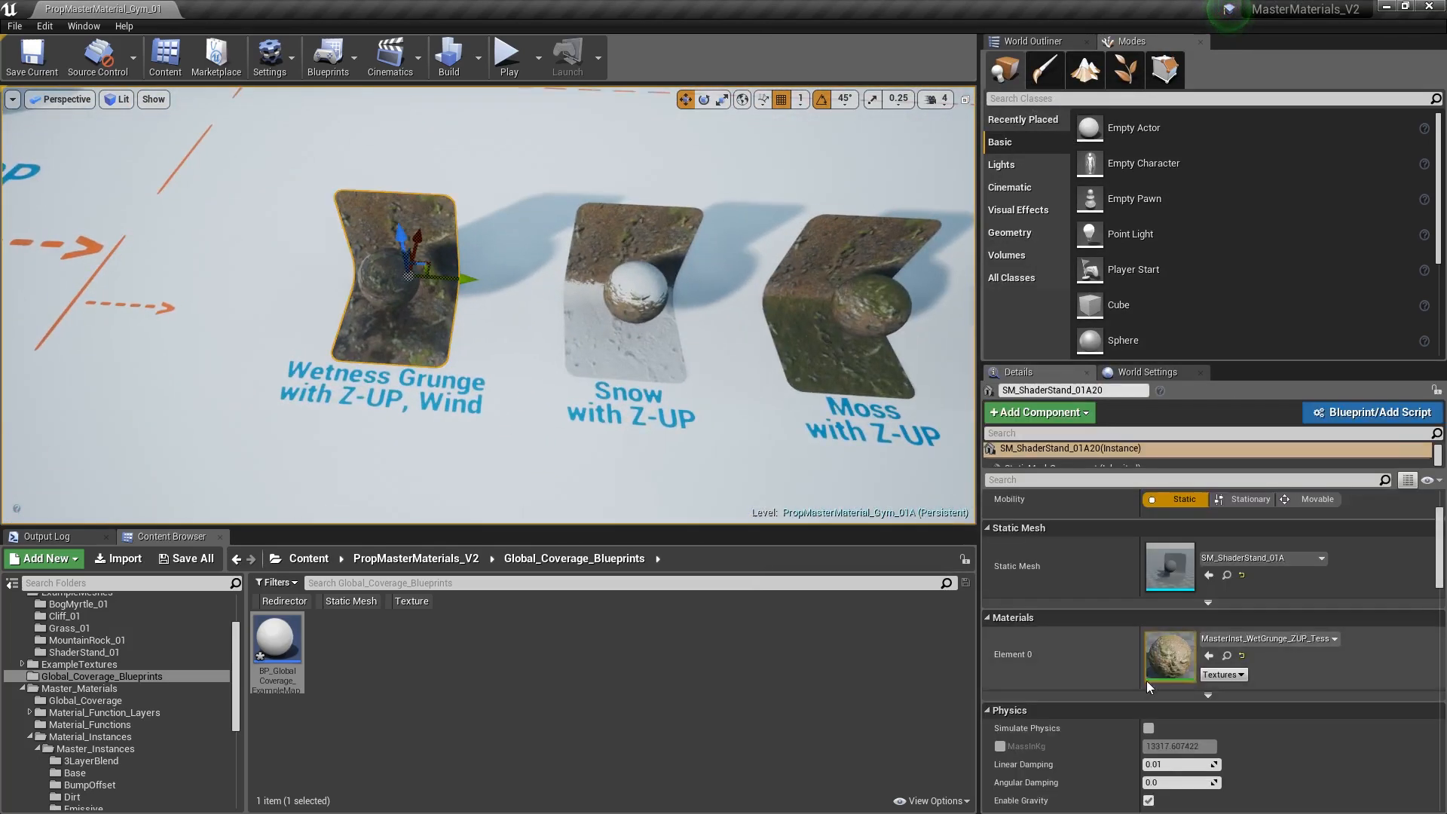
double_click(1177, 660)
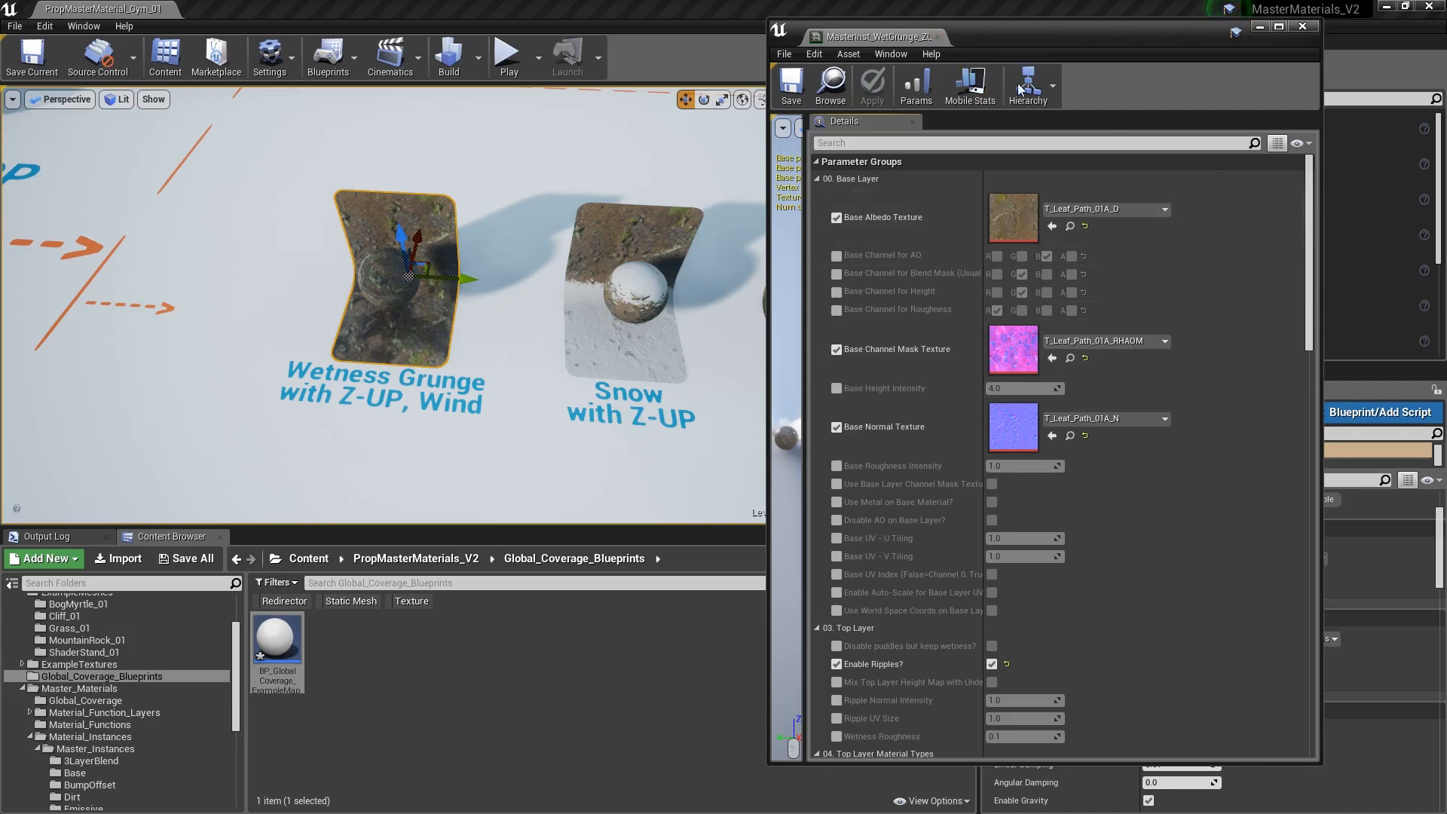
drag(1309, 216, 1272, 181)
click(940, 39)
- Return to the Wetness Grunge stand, open the global coverage example blueprint, dismiss the compiler results window and review its Snow and Wetness values
right_drag(567, 282, 567, 280)
key(Escape)
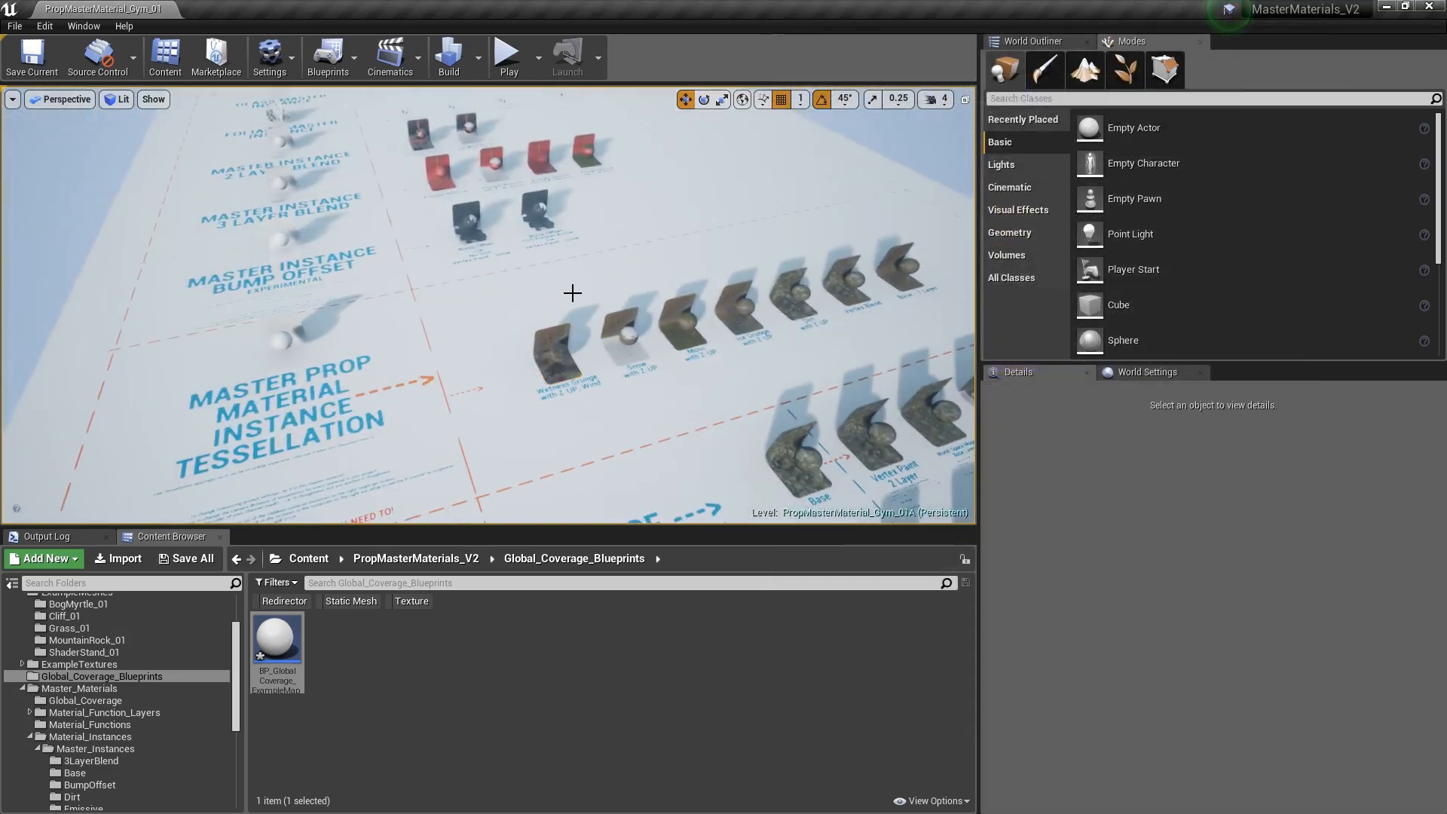
key(w)
mouse_move(695, 305)
right_down()
mouse_move(663, 317)
mouse_move(694, 305)
right_up()
key(s)
double_click(272, 641)
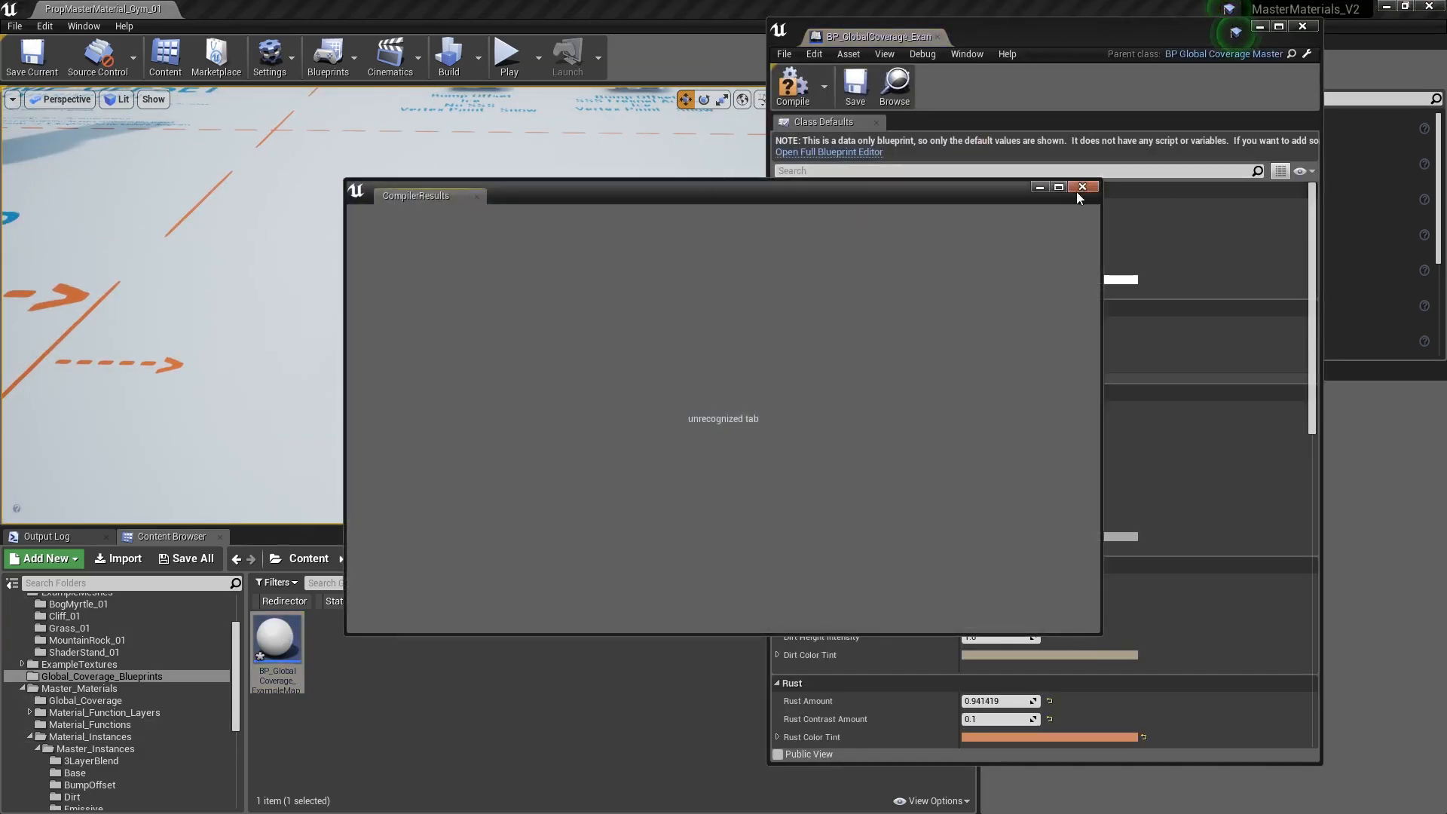
click(1083, 188)
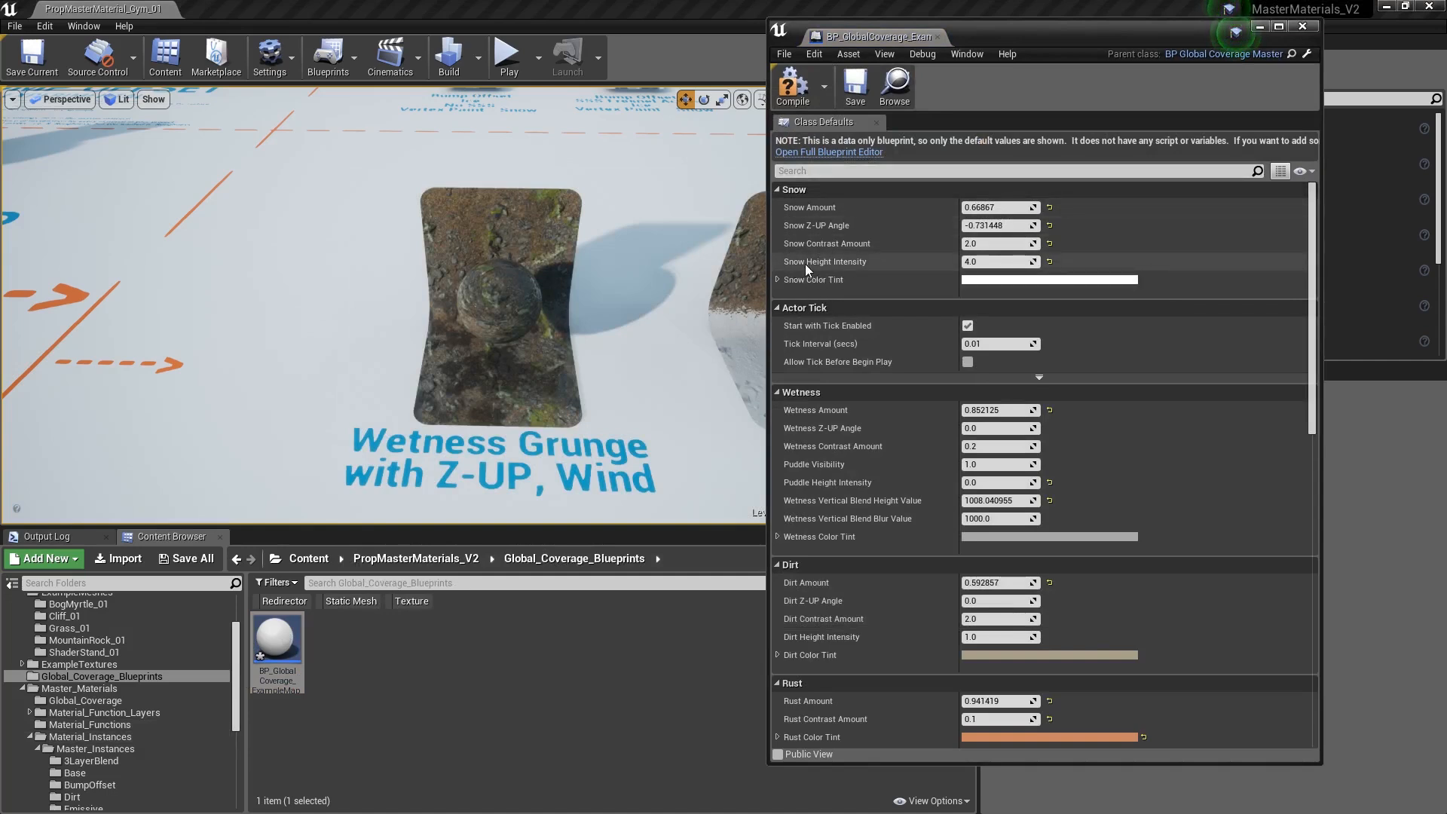
scroll(879, 435, down, 2)
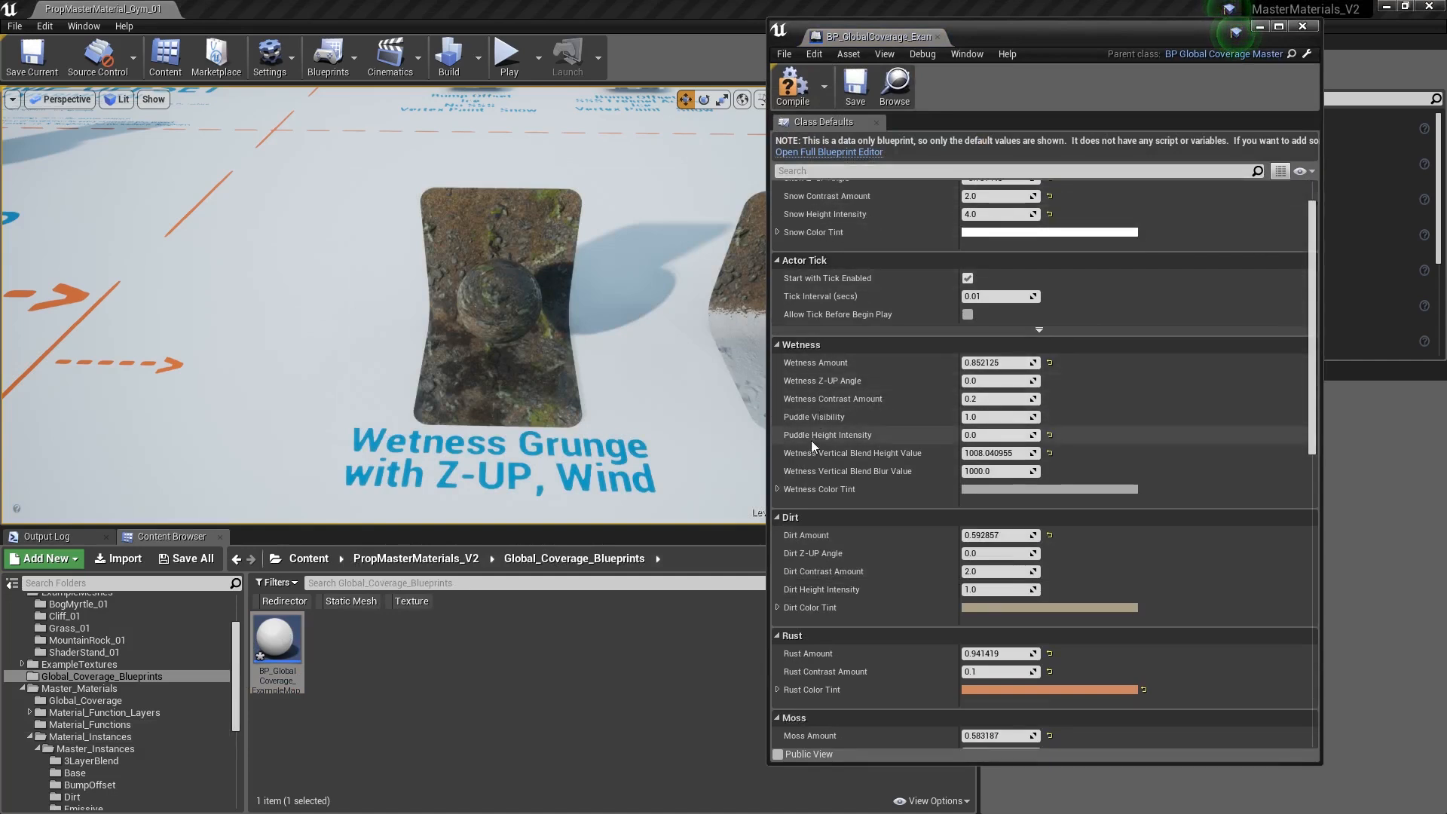
- Examine the Moss with Z-Up stand's surface up close and find the Moss parameters in the global coverage blueprint
key(d)
right_drag(697, 403, 539, 376)
key(w)
key(w)
key(w)
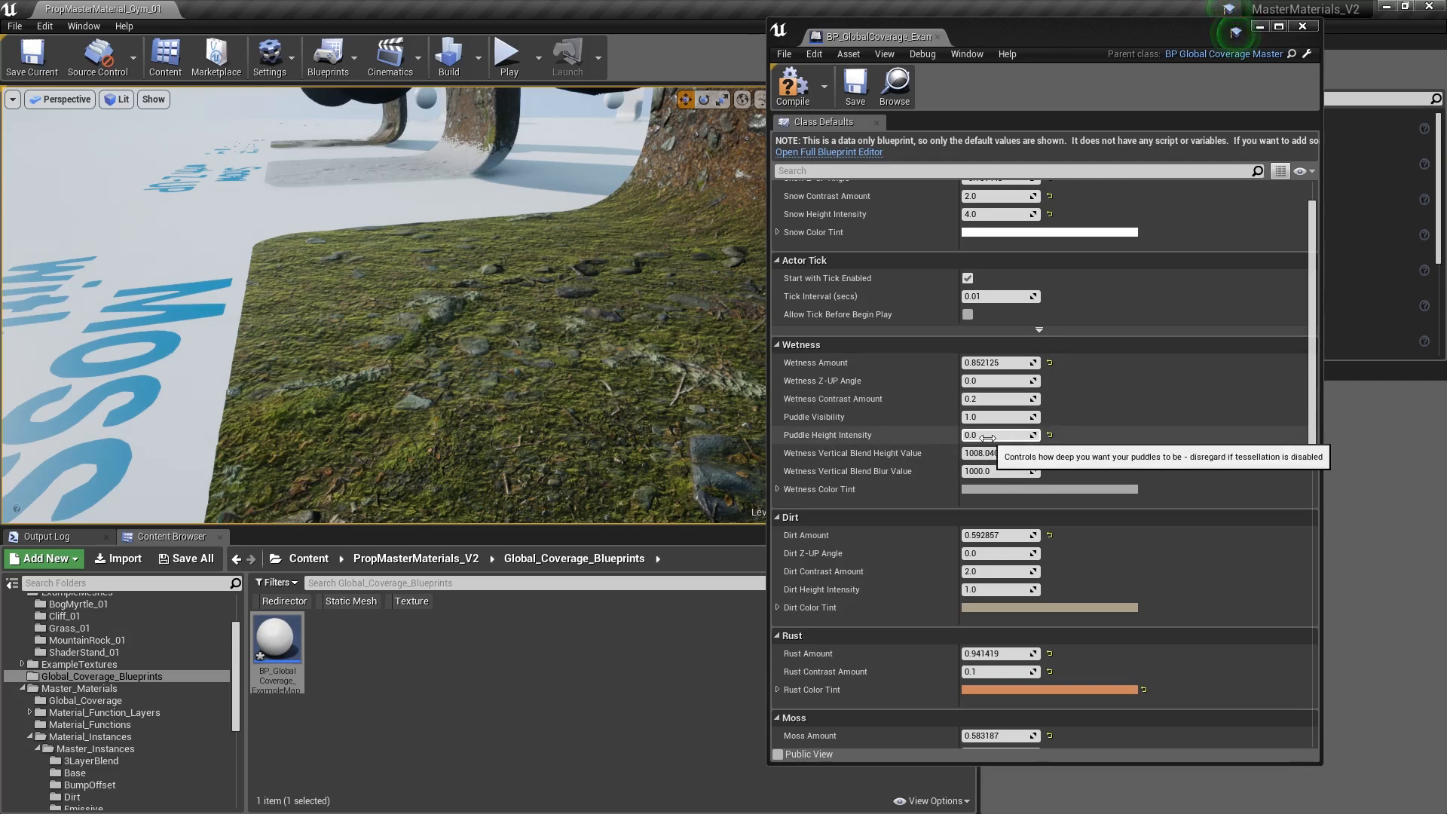
scroll(1107, 475, down, 5)
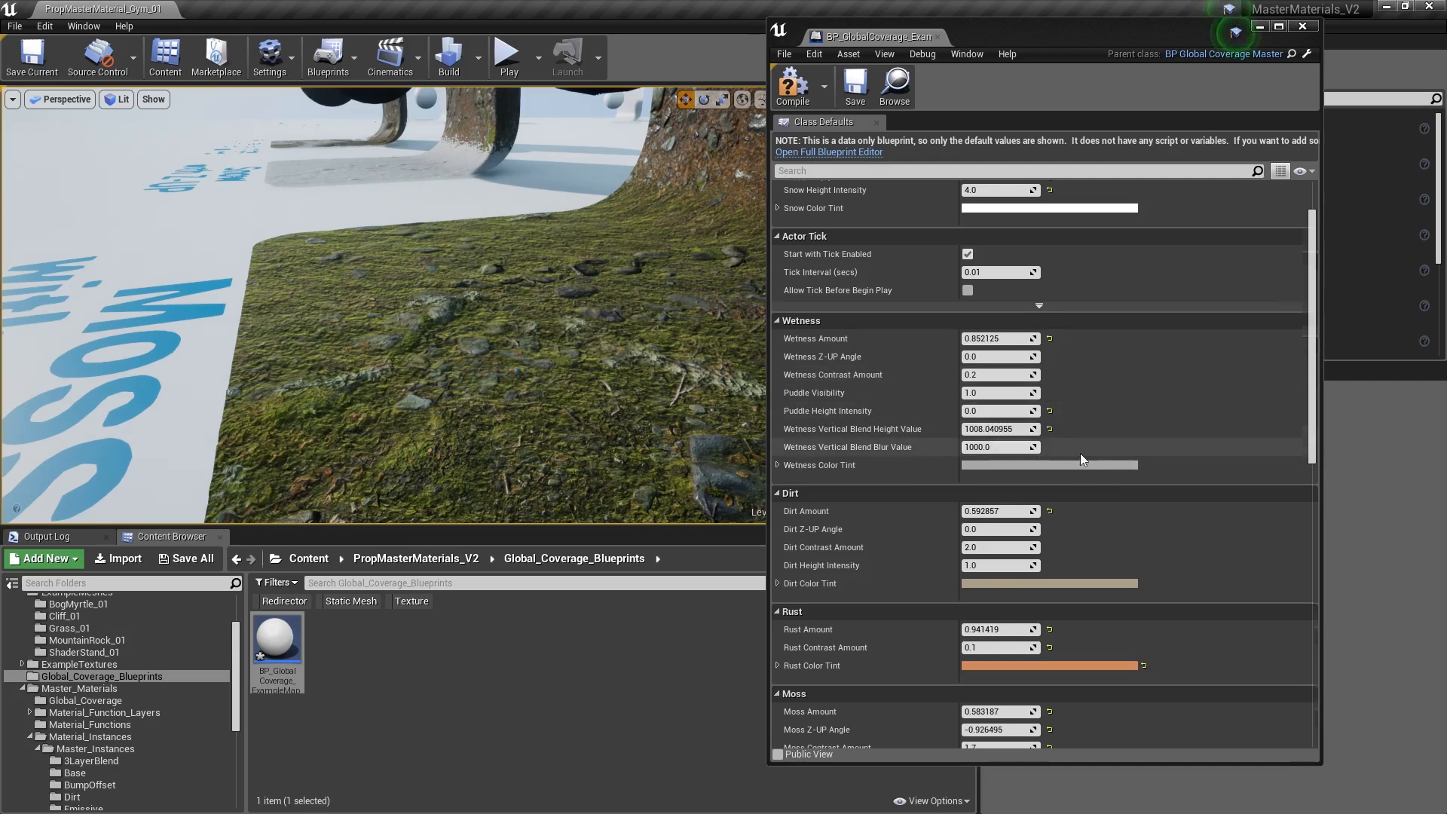
scroll(1100, 480, down, 3)
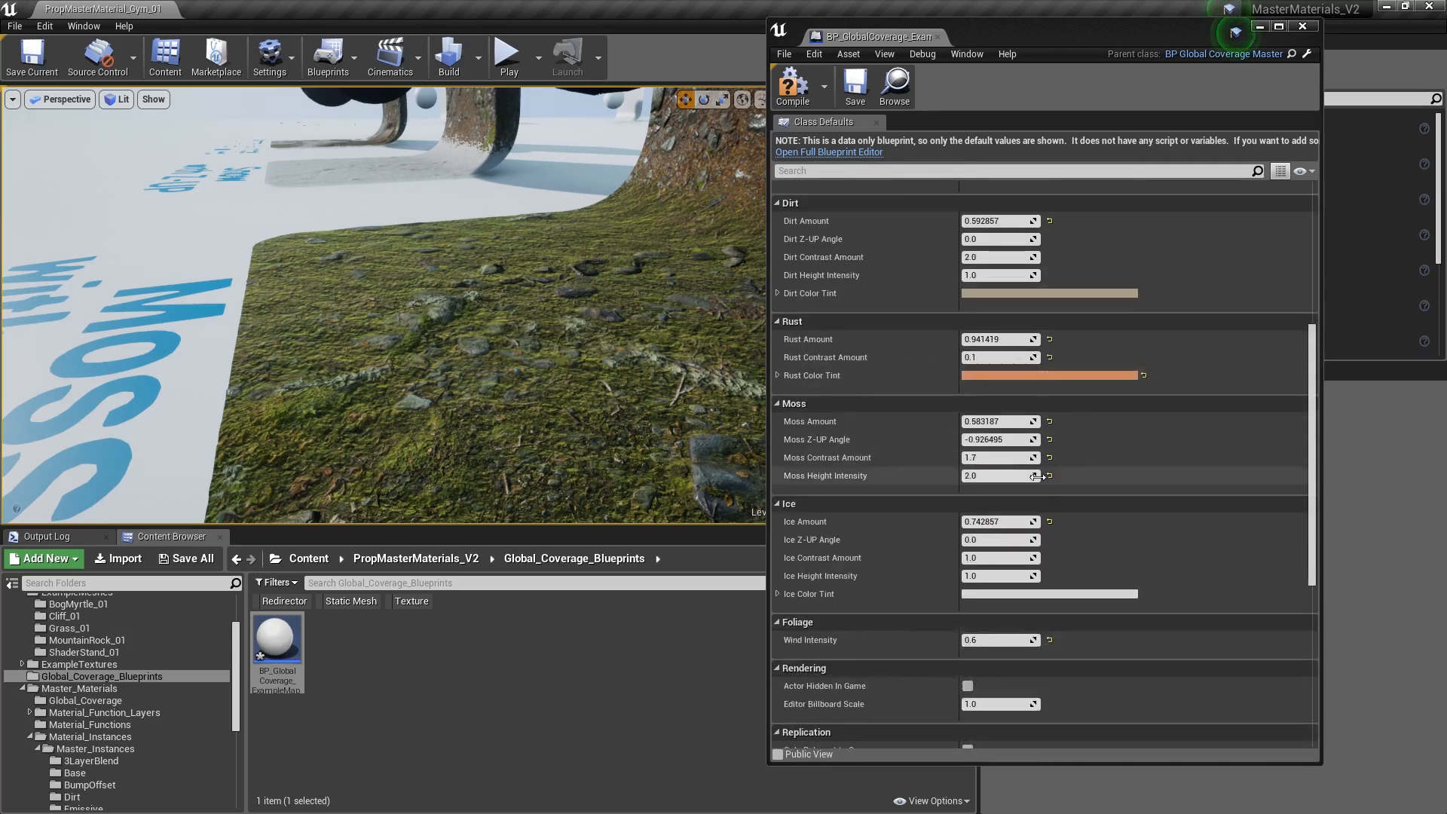
- Try Moss Height Intensity values of 3, 5 and 1 in the global coverage blueprint and set it back to 2
click(979, 475)
text(3)
key(Return)
text(5)
key(Return)
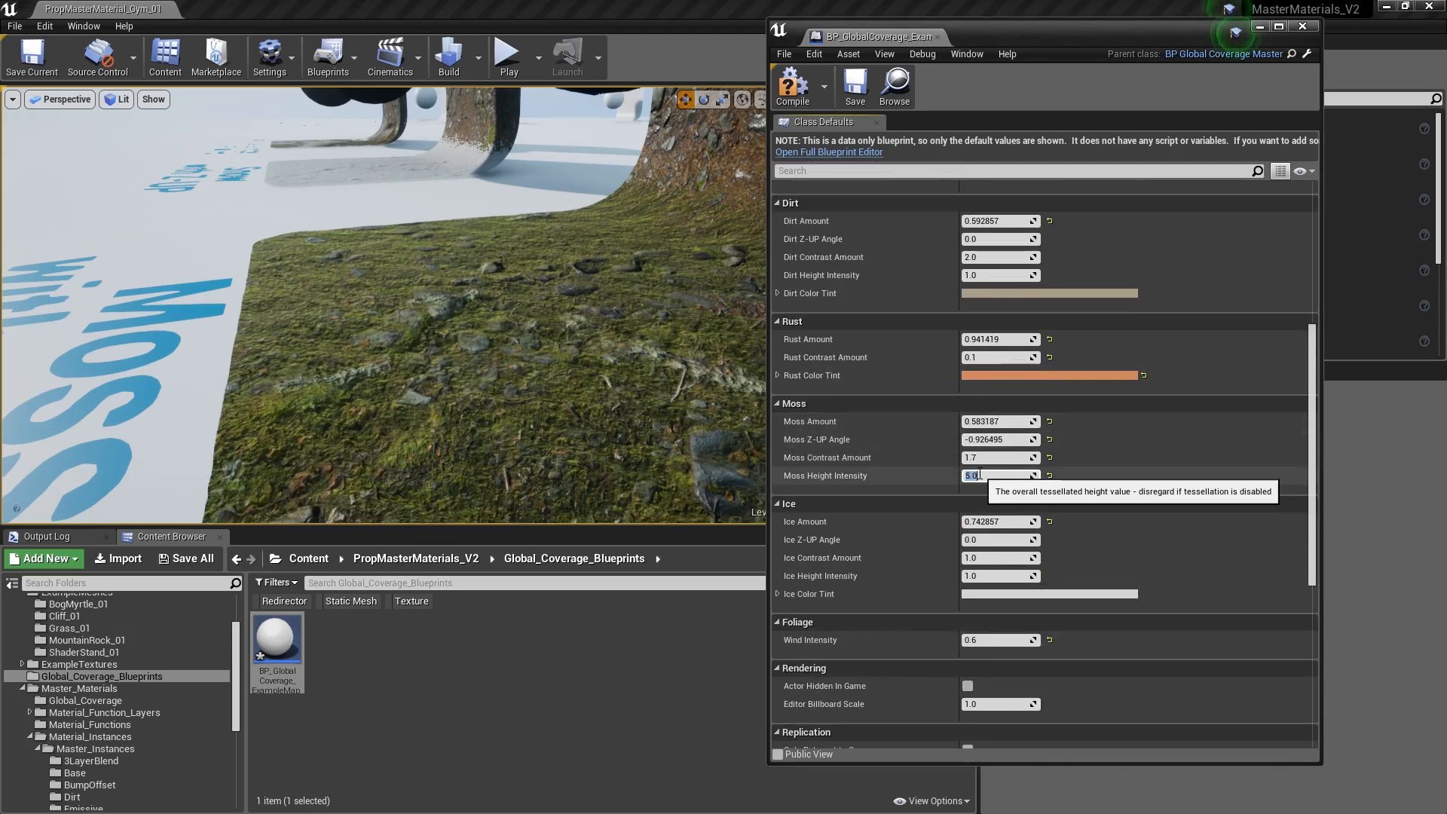
text(1)
key(Return)
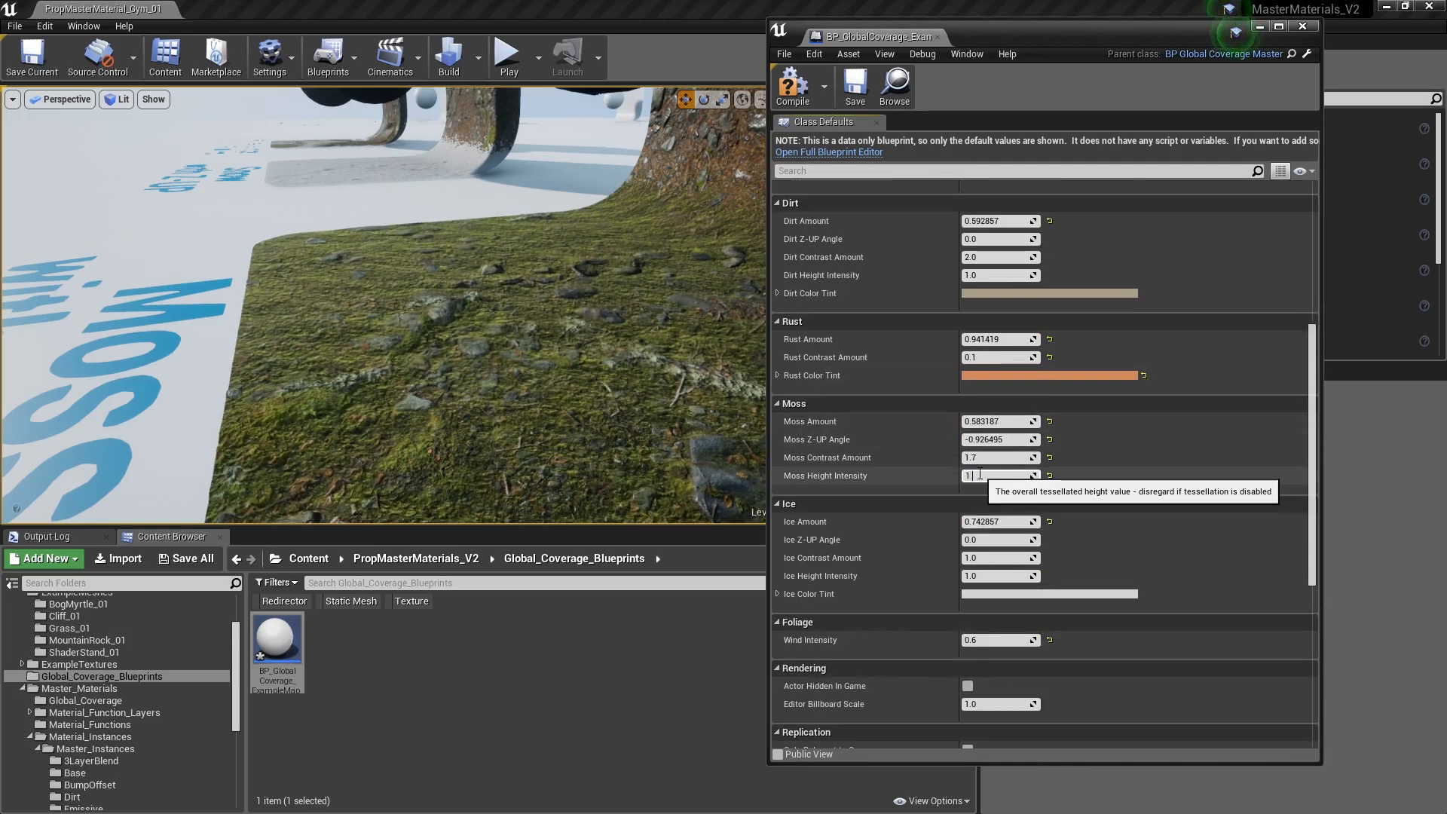
text(2)
key(Return)
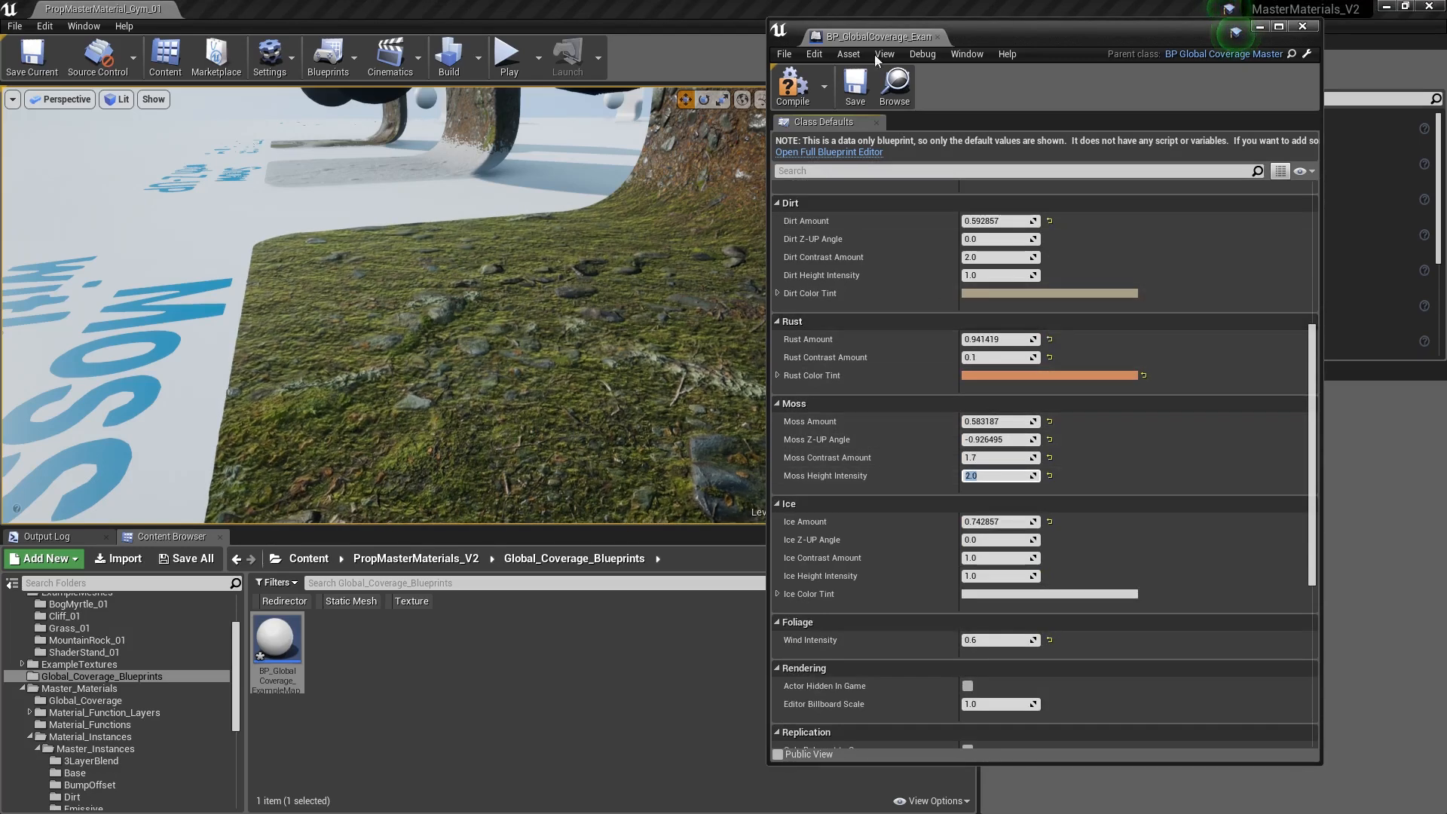
- Close the global coverage blueprint, go to the experimental Bump Offset section and select its Ice No SSS stand
right_drag(384, 305, 445, 268)
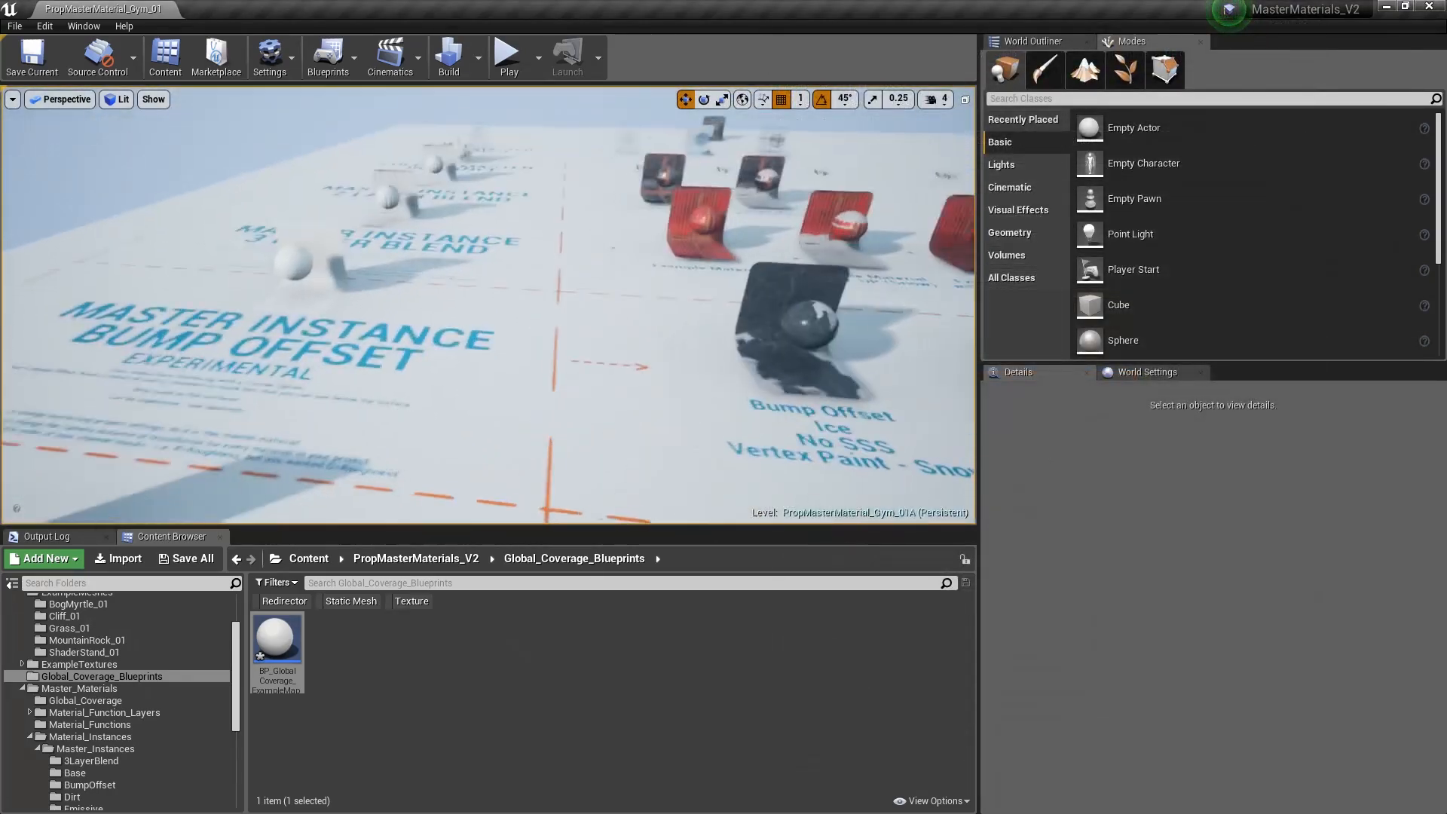
right_drag(488, 305, 522, 281)
click(523, 281)
right_drag(498, 341, 529, 316)
key(Escape)
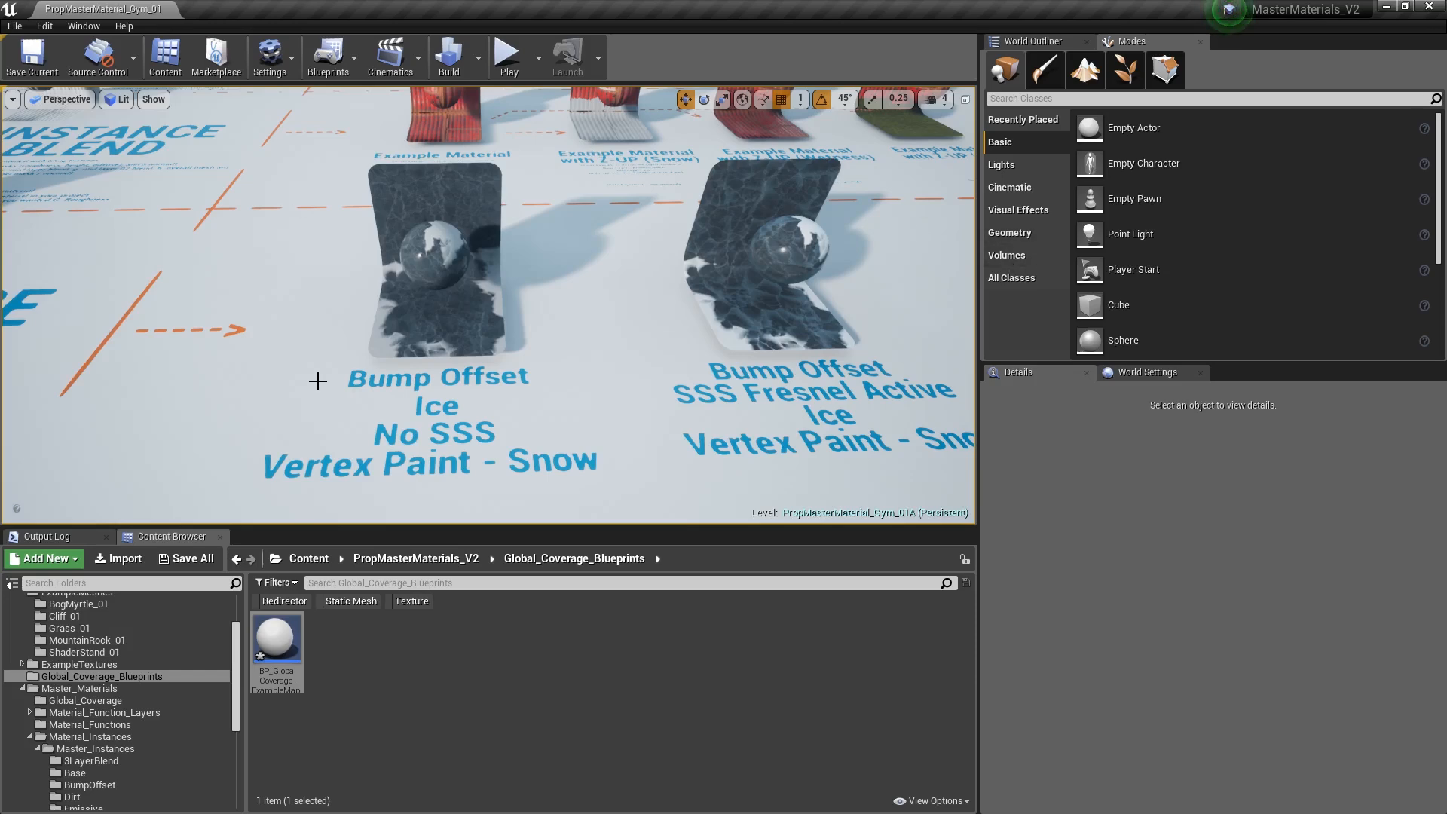
right_drag(648, 348, 637, 368)
click(501, 290)
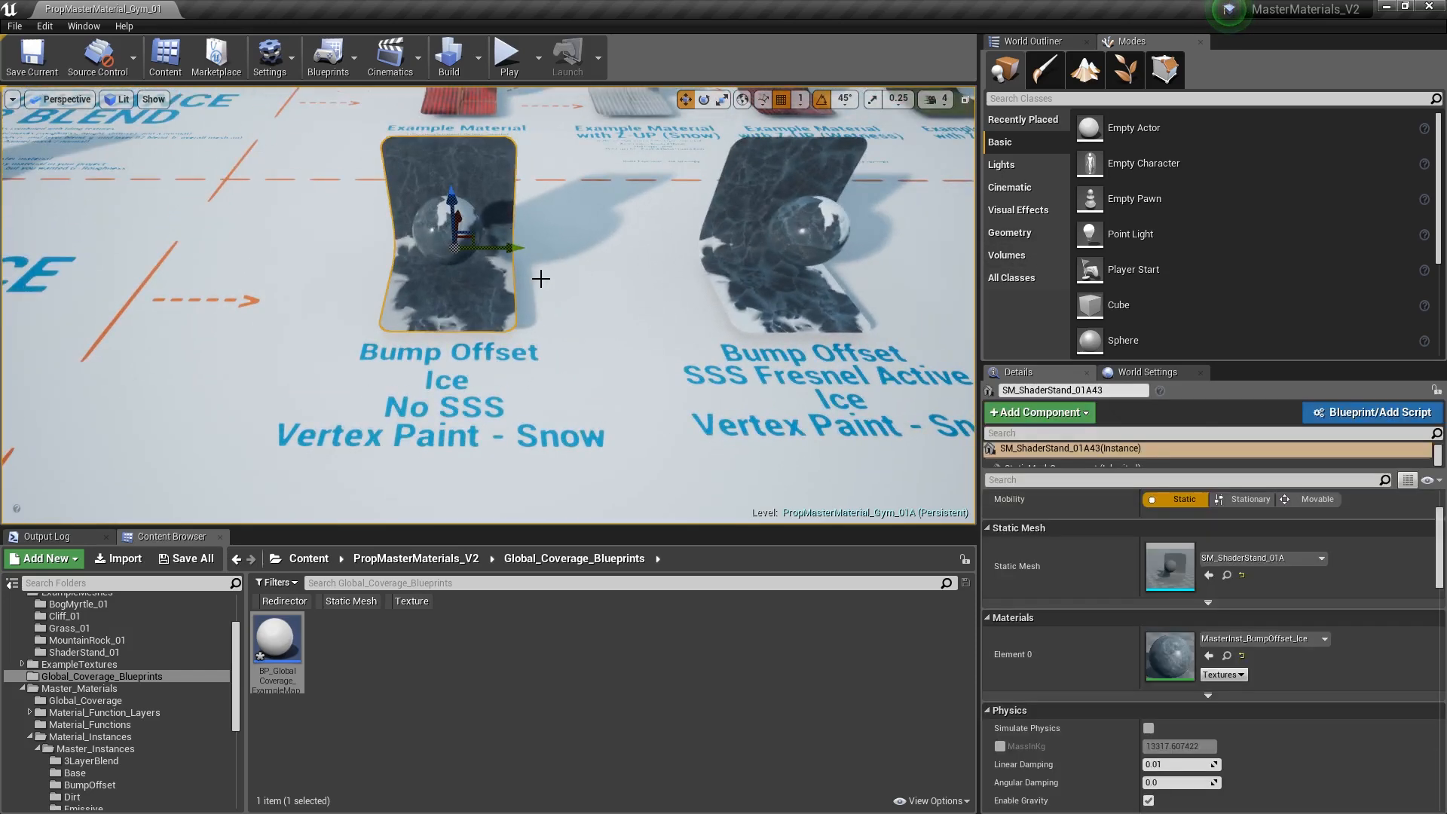
- Examine the Bump Offset ice stands up close from several angles
right_drag(348, 248, 203, 211)
key(w)
key(d)
mouse_move(354, 218)
right_down()
mouse_move(298, 218)
mouse_move(344, 218)
right_up()
key(w)
key(s)
- Switch the viewport to a buffer visualization and inspect the Bump Offset ice sphere from changing angles
click(119, 99)
mouse_move(173, 296)
click(326, 580)
right_drag(631, 353, 960, 343)
key(a)
key(Escape)
key(d)
right_drag(889, 170, 708, 170)
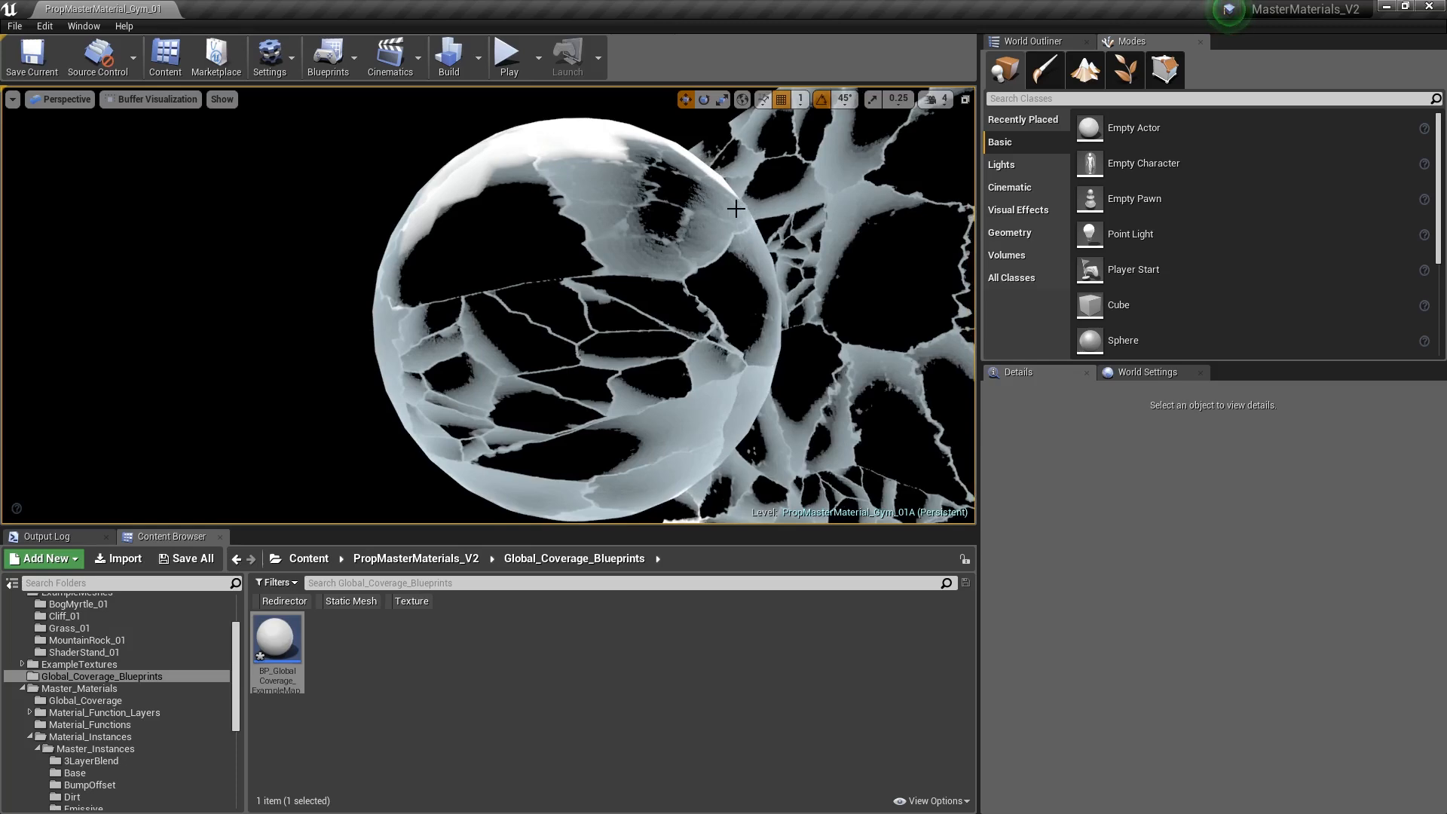
key(d)
right_drag(758, 247, 626, 250)
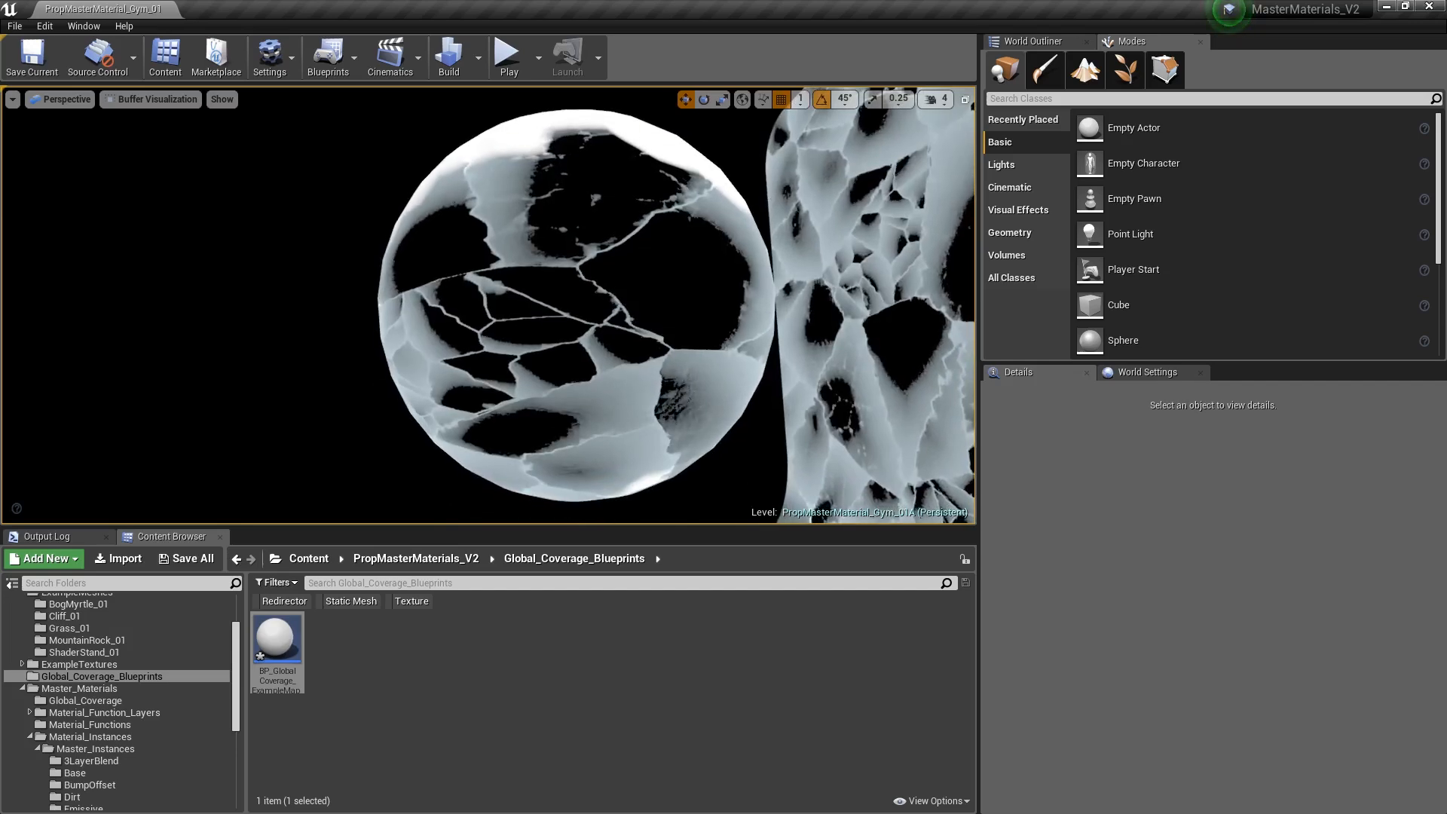
- Return the viewport to Lit shading and select the Bump Offset Ice No SSS stand
right_drag(660, 127, 734, 192)
key(s)
key(alt+4)
right_drag(662, 253, 662, 264)
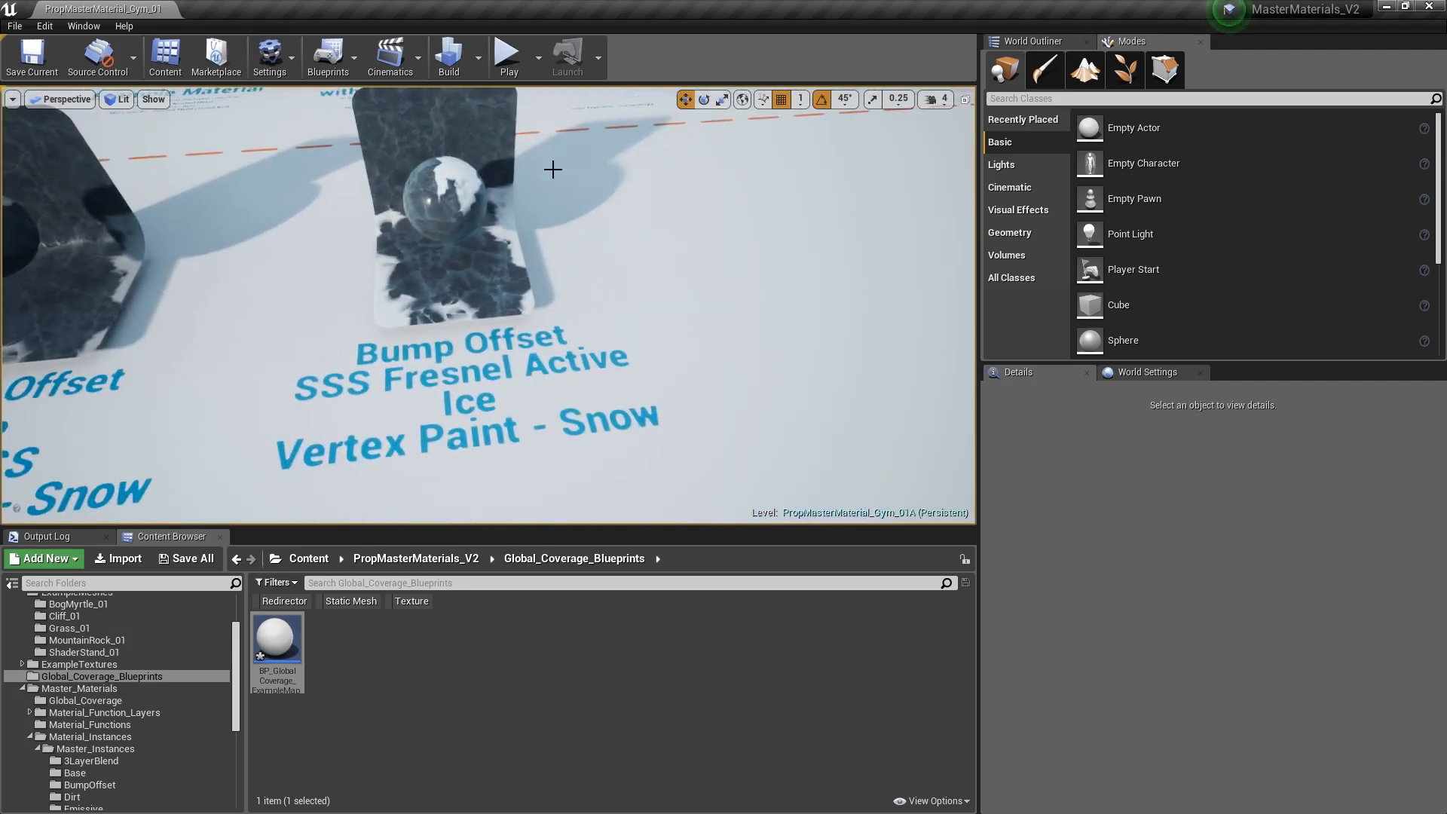
right_drag(622, 279, 561, 285)
key(a)
click(530, 315)
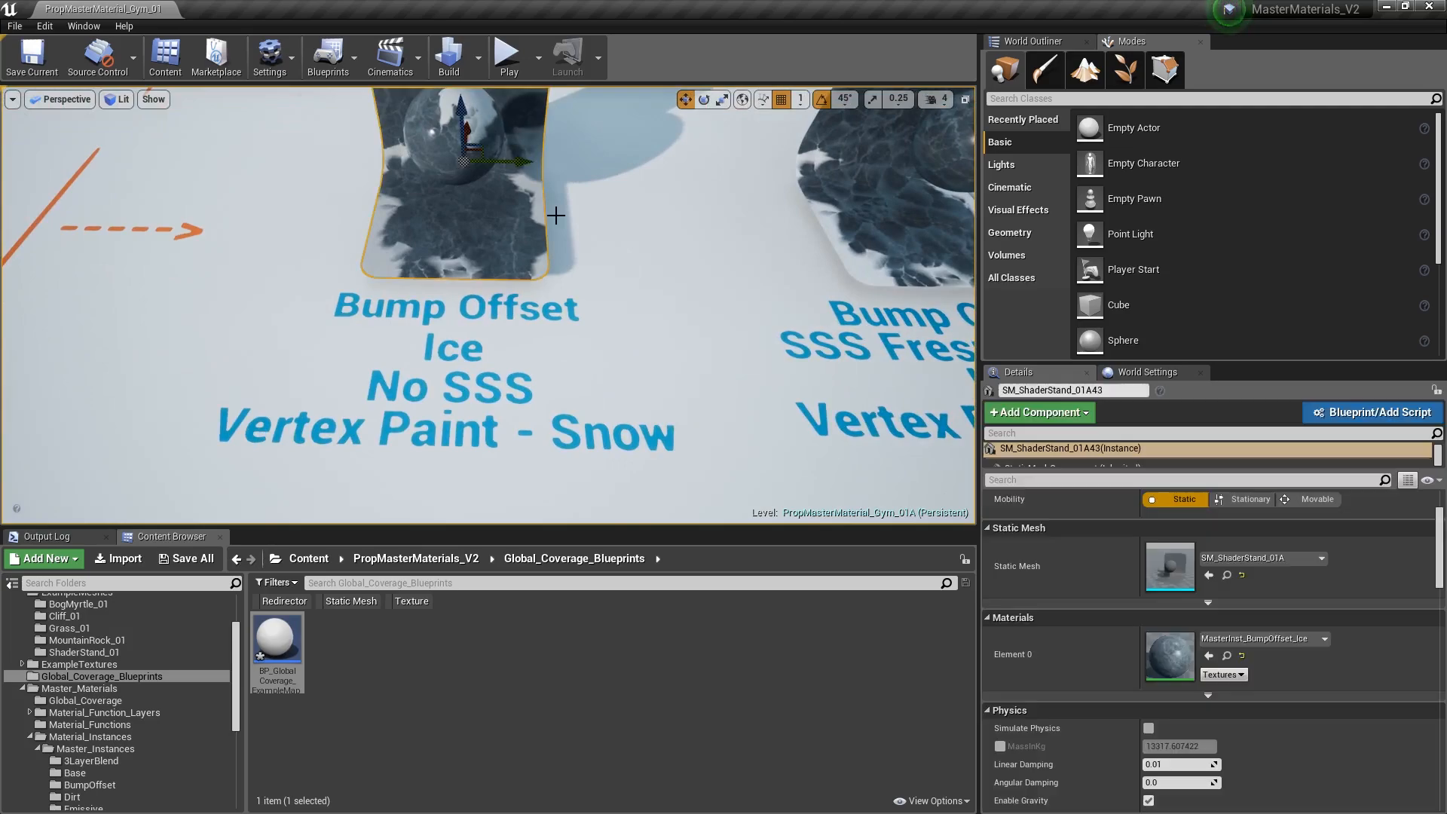
- Focus on the selected No SSS stand and examine its ice surface from close up
key(f)
alt+drag(688, 306, 770, 347)
key(w)
mouse_move(770, 347)
right_down()
mouse_move(633, 343)
mouse_move(784, 346)
right_up()
key(Escape)
key(s)
mouse_move(569, 338)
right_down()
mouse_move(554, 343)
mouse_move(569, 338)
right_up()
click(569, 338)
- Open the stand's MasterInst_BumpOffset_Ice material instance and set Bump Offset Albedo Visibility to 1
double_click(1179, 665)
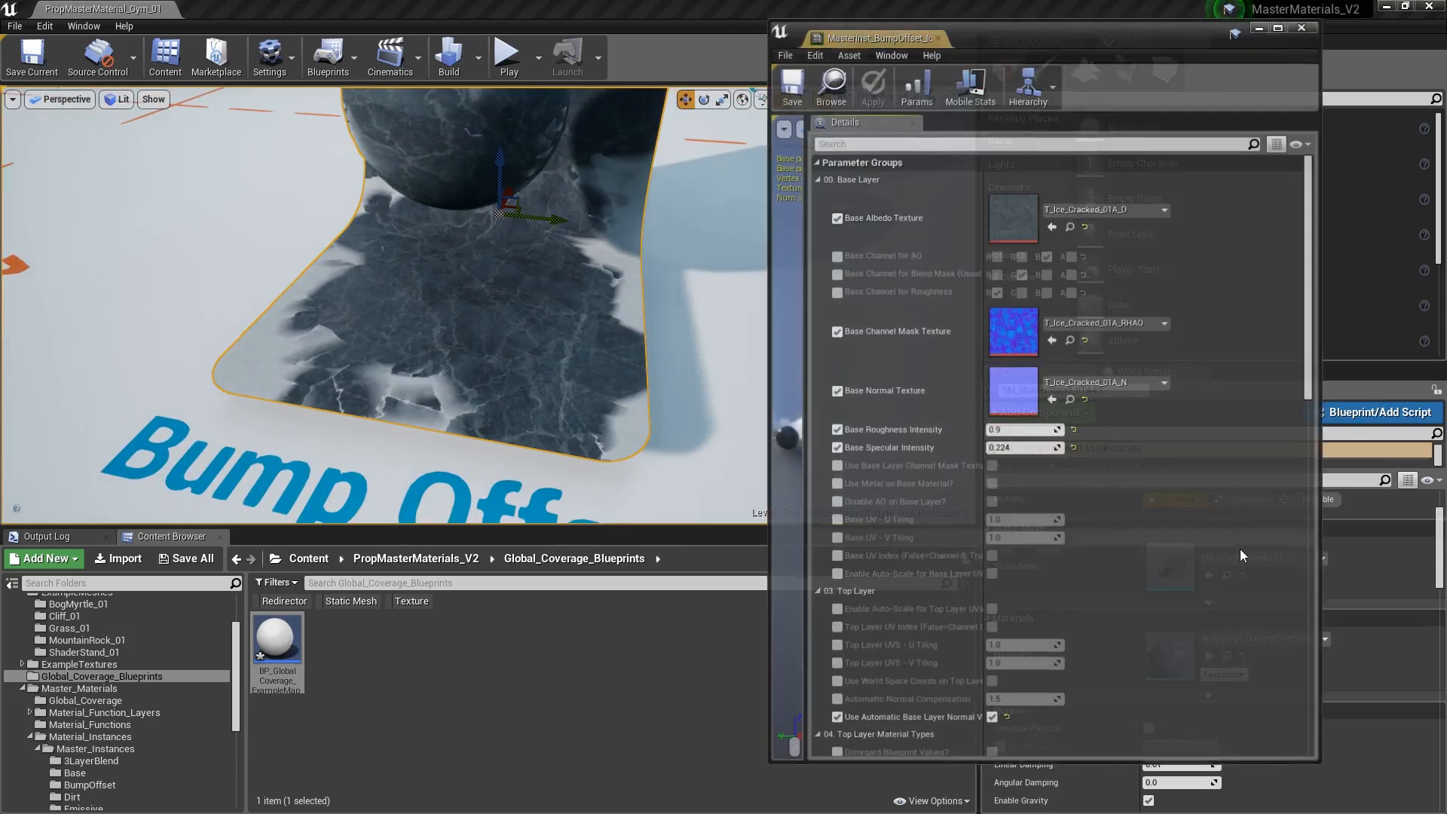
drag(1309, 220, 1310, 377)
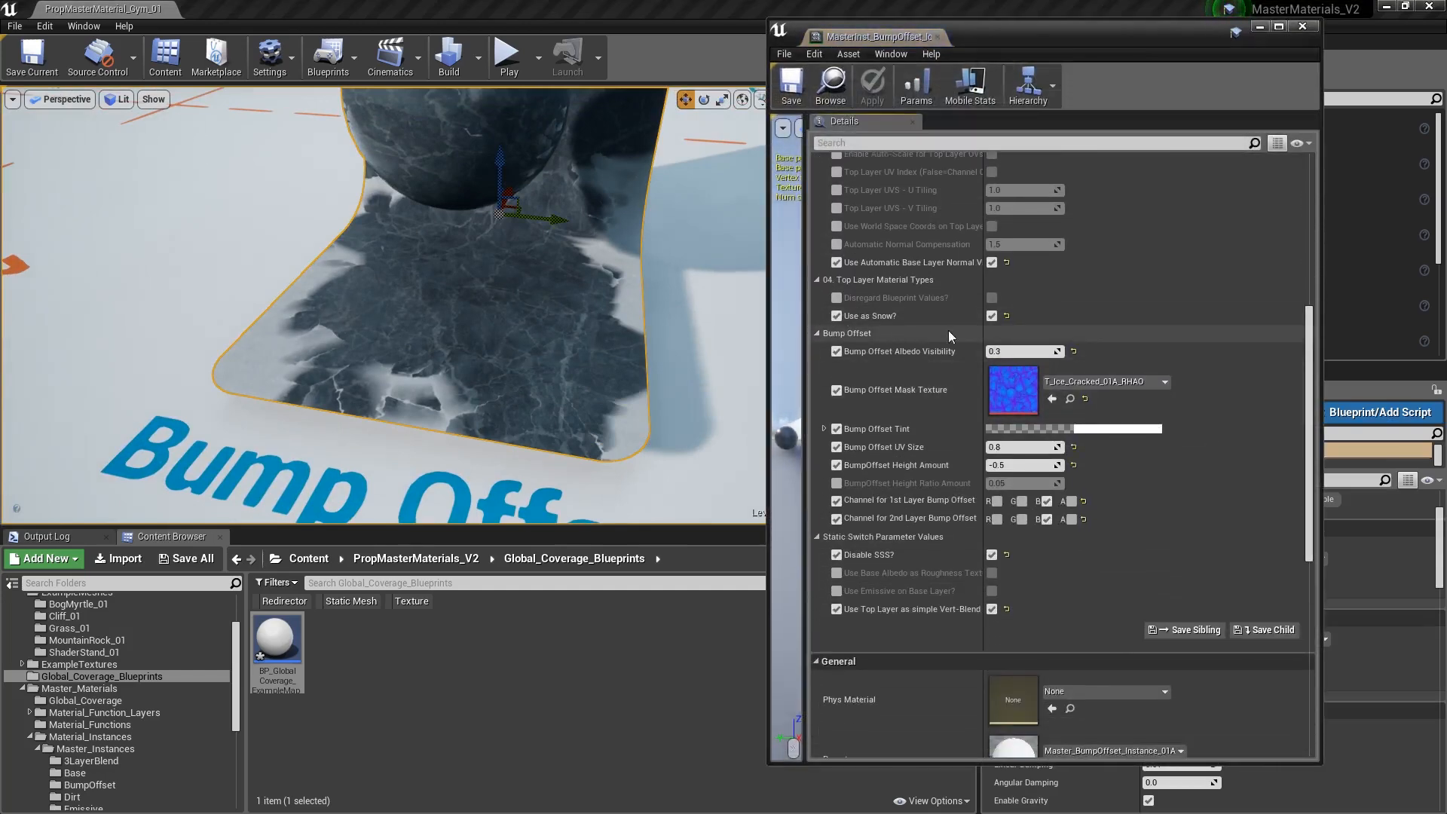
click(1030, 352)
text(1)
key(Return)
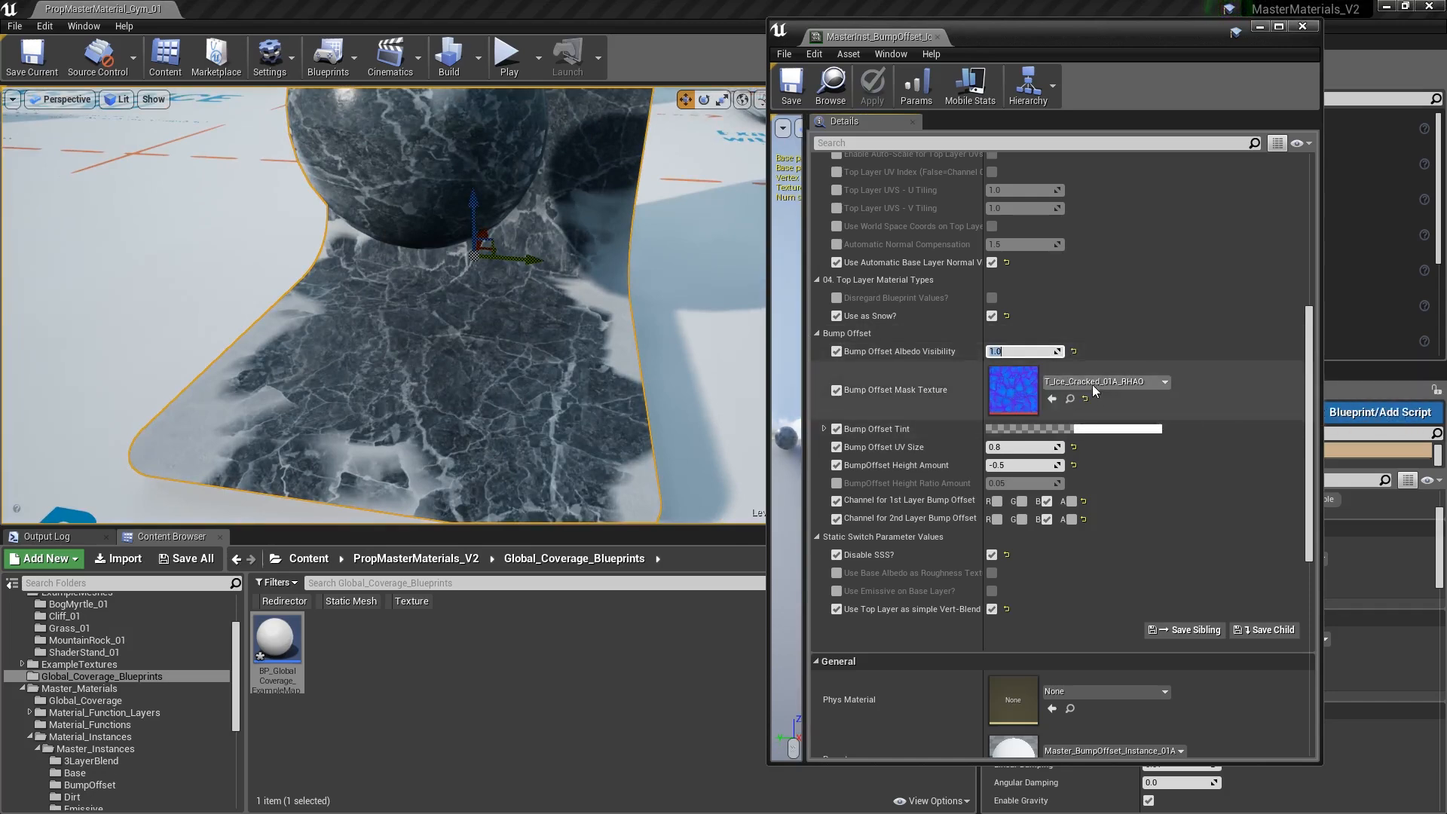
- Open the Bump Offset Mask Texture T_Ice_Cracked_01A_RHAO, show only its blue channel and close it
double_click(1014, 388)
click(792, 143)
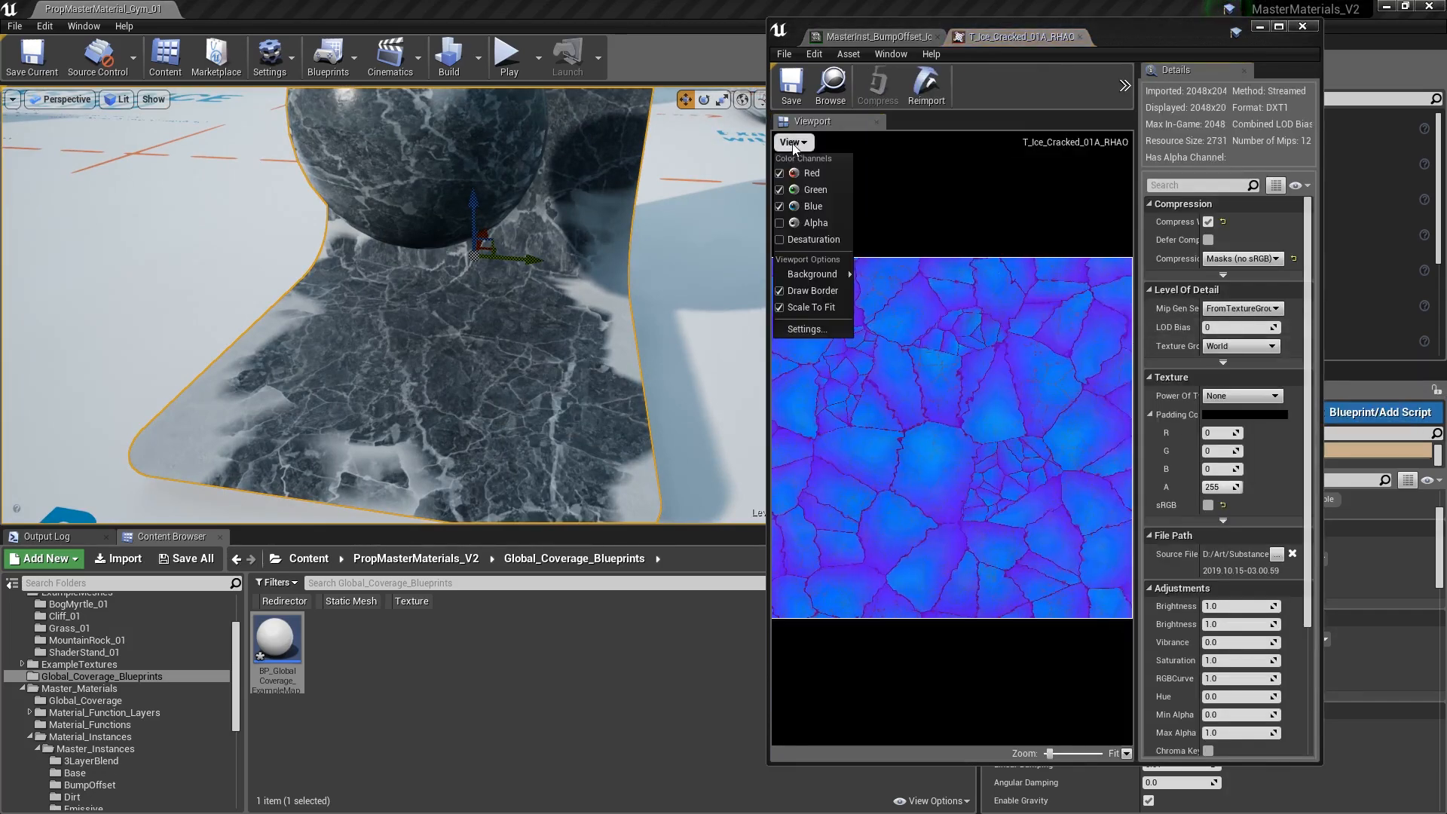
click(781, 174)
click(781, 190)
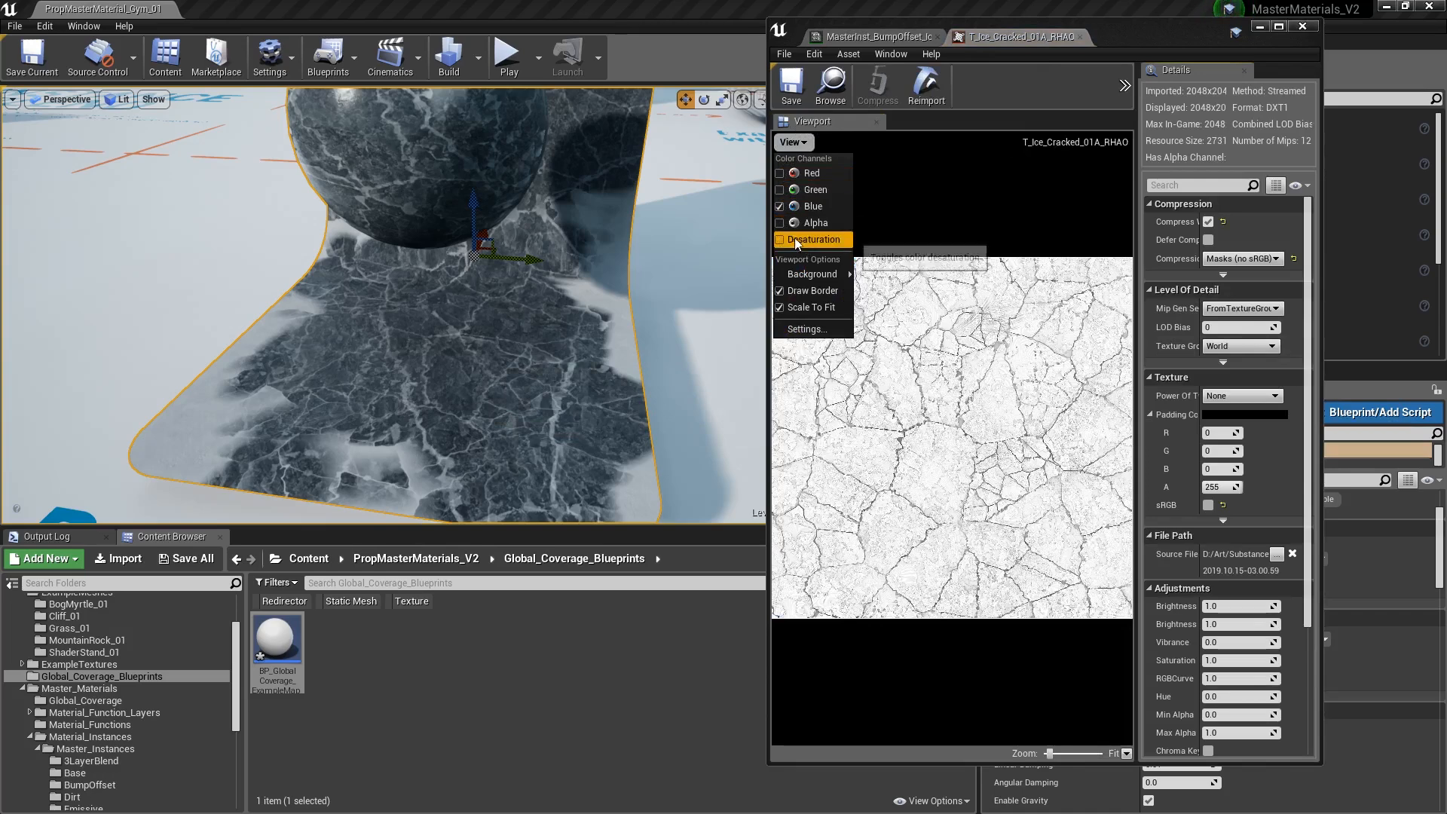
click(1014, 214)
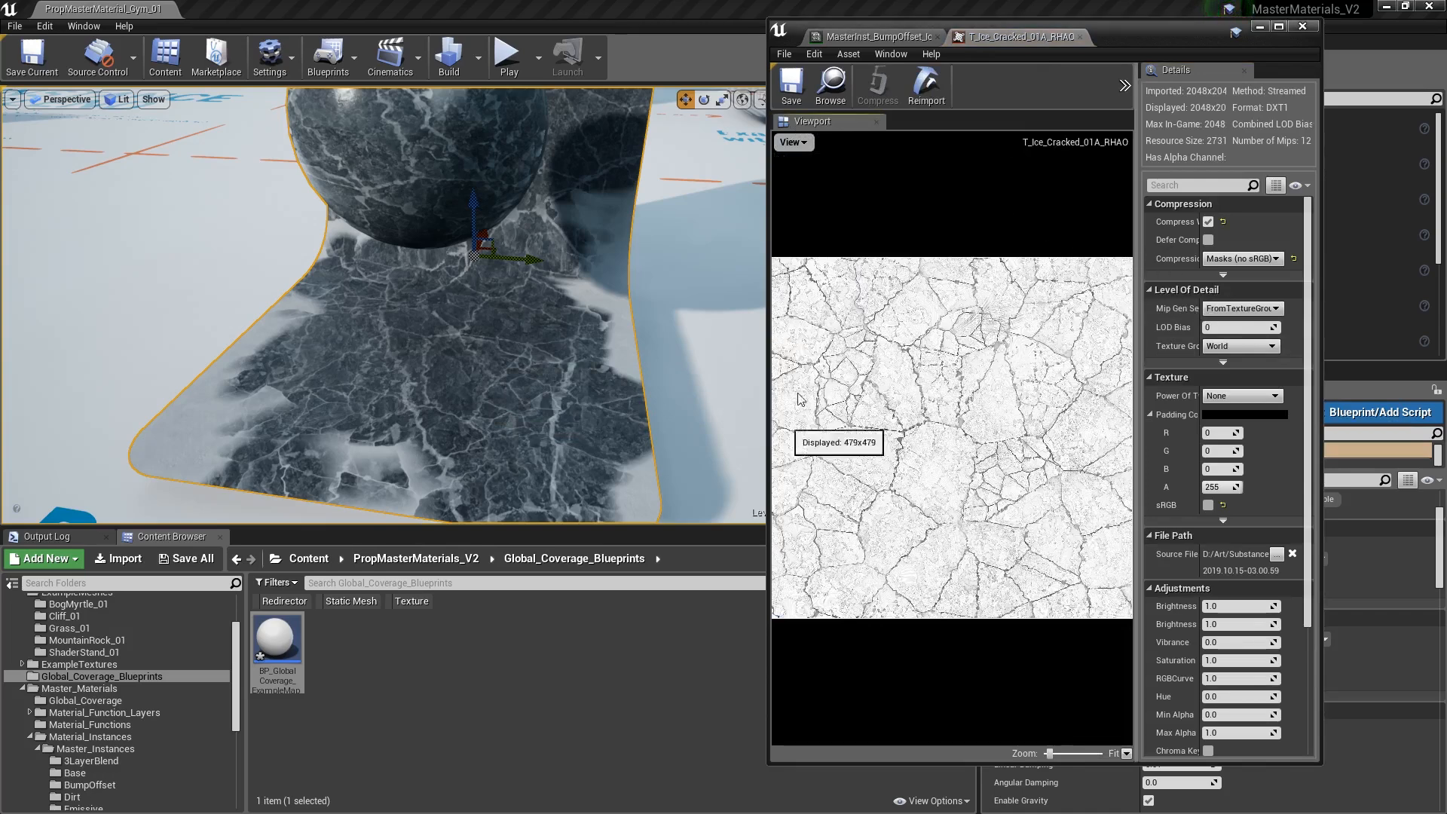
click(1080, 37)
- Inspect the layered cracks in the No SSS stand's ice from closer and changing viewpoints
right_drag(527, 249, 524, 290)
key(w)
key(a)
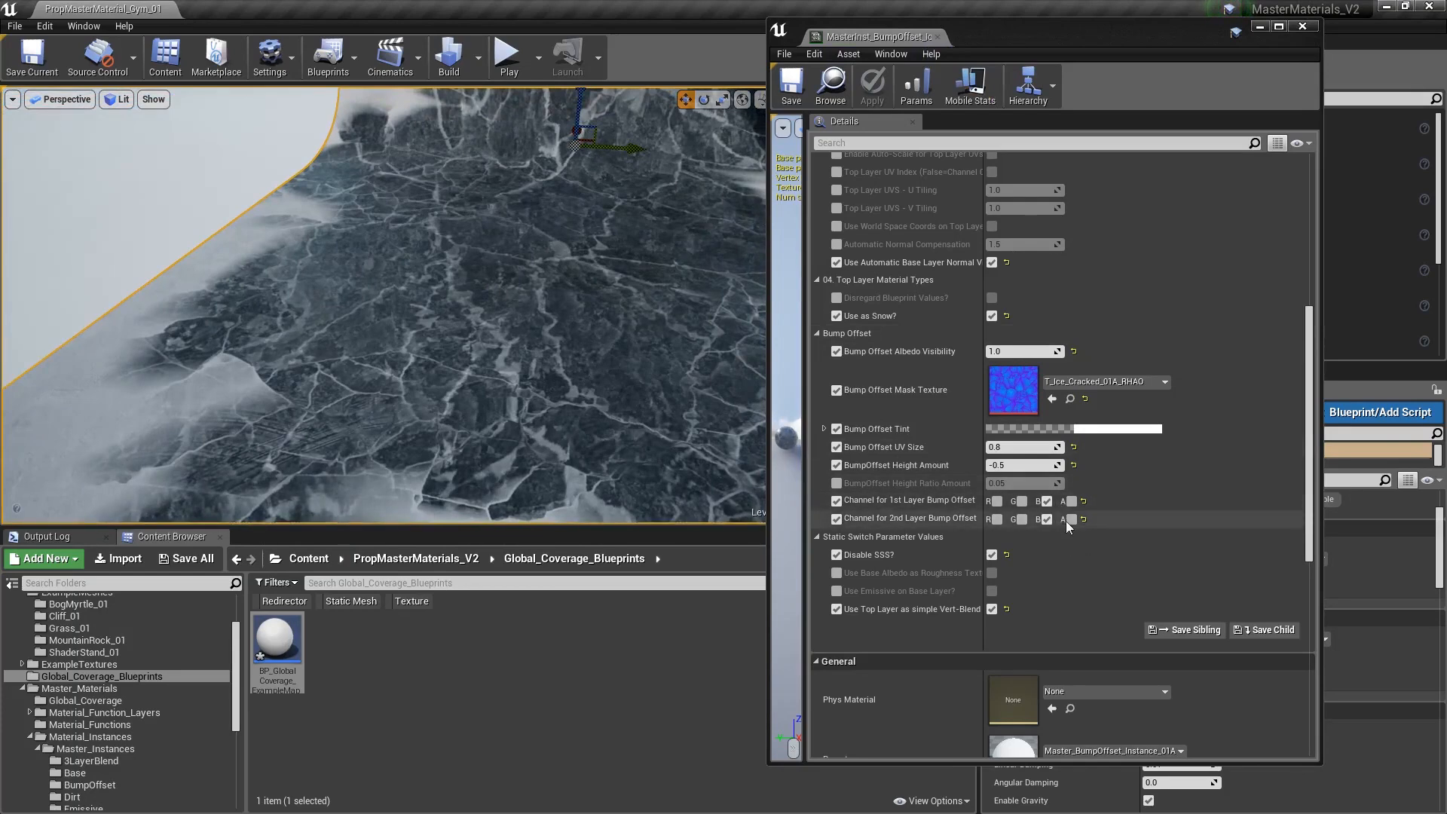
key(s)
right_drag(640, 407, 671, 403)
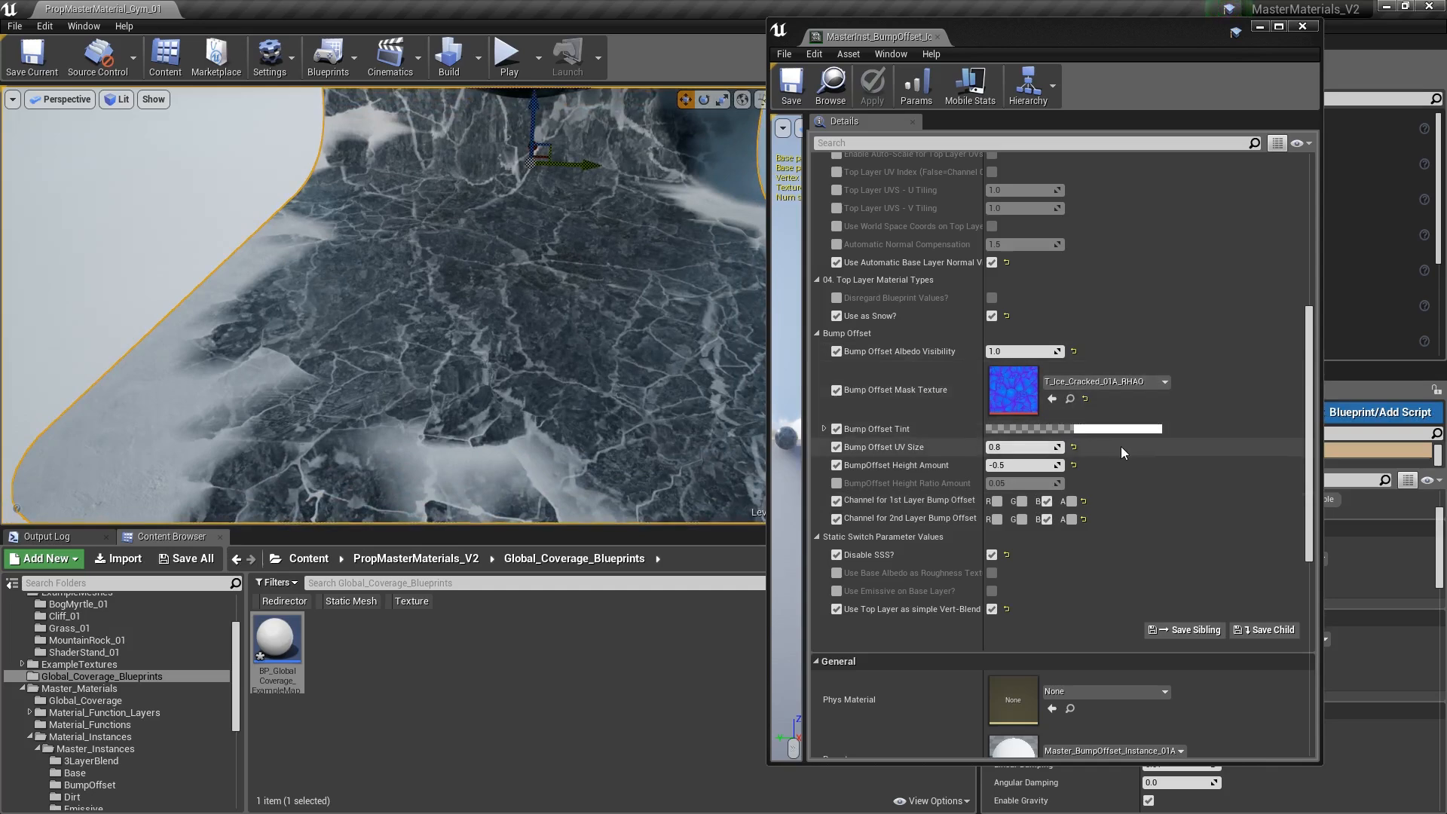
- Try a Bump Offset UV Size of 0.5 and set it back to 0.8
click(1020, 446)
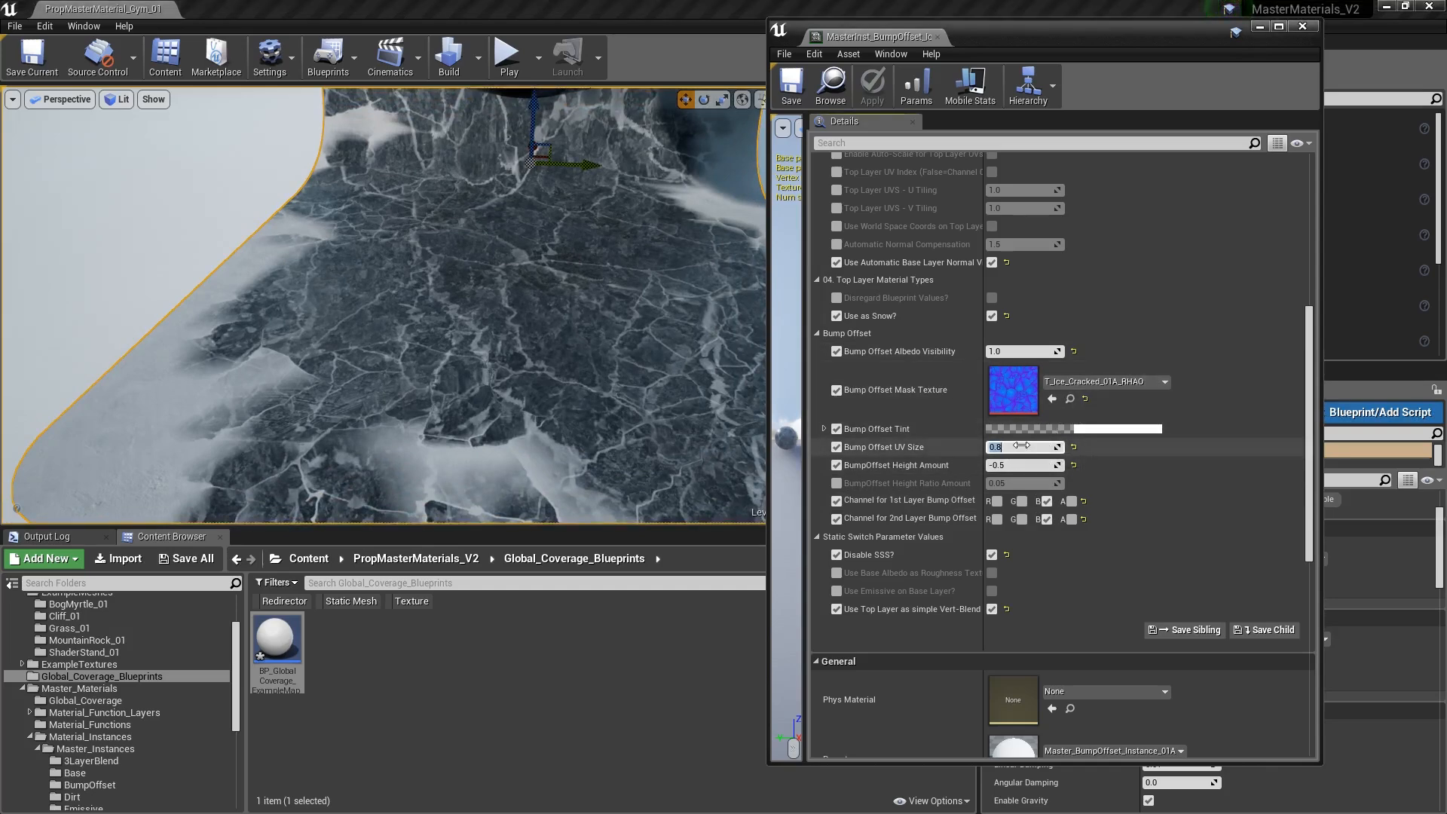
text(0.50.8)
key(Return)
- Try a BumpOffset Height Amount of 1 and set it to -1
click(1017, 464)
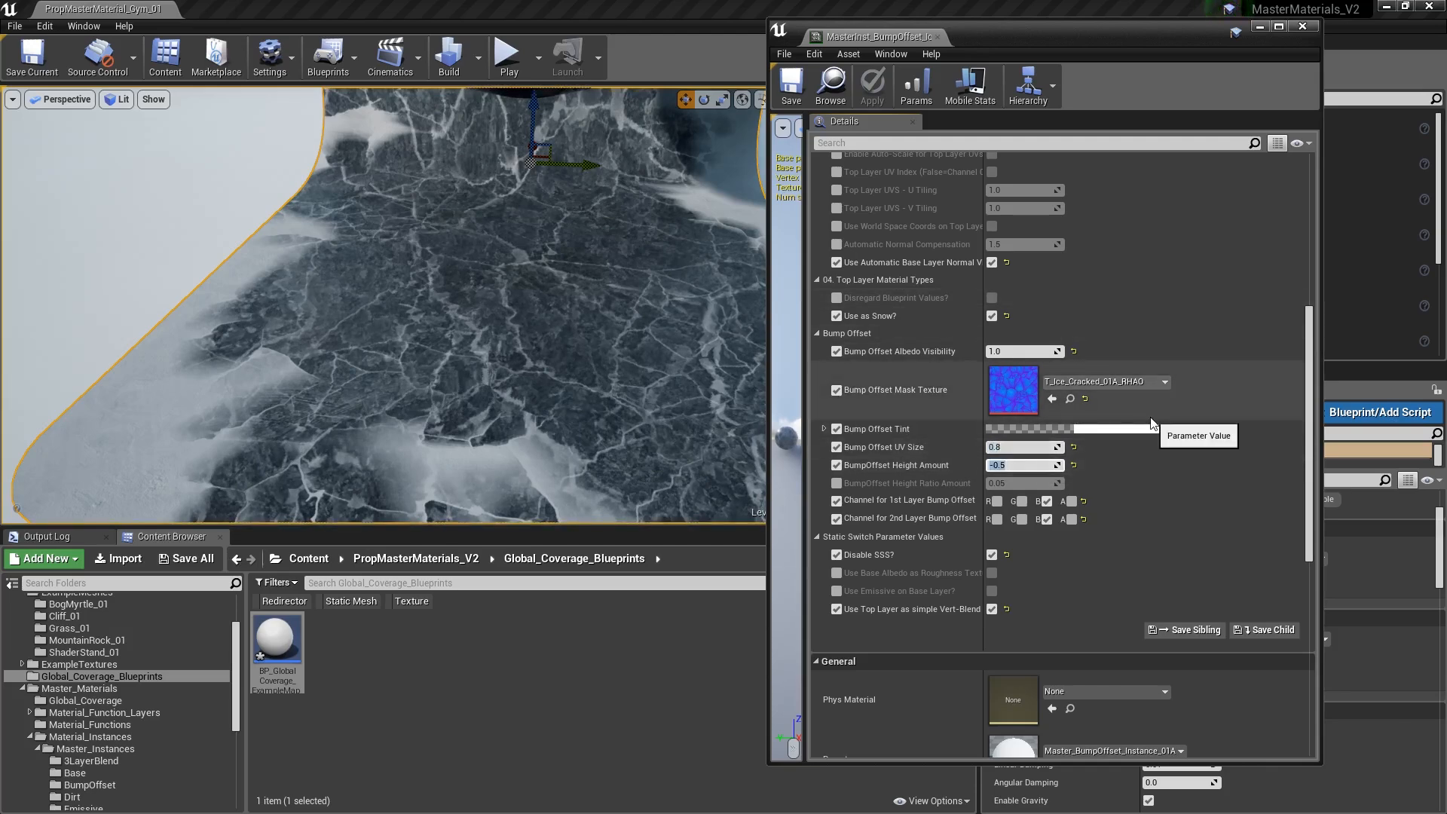
text(1)
key(Return)
text(-1)
key(Return)
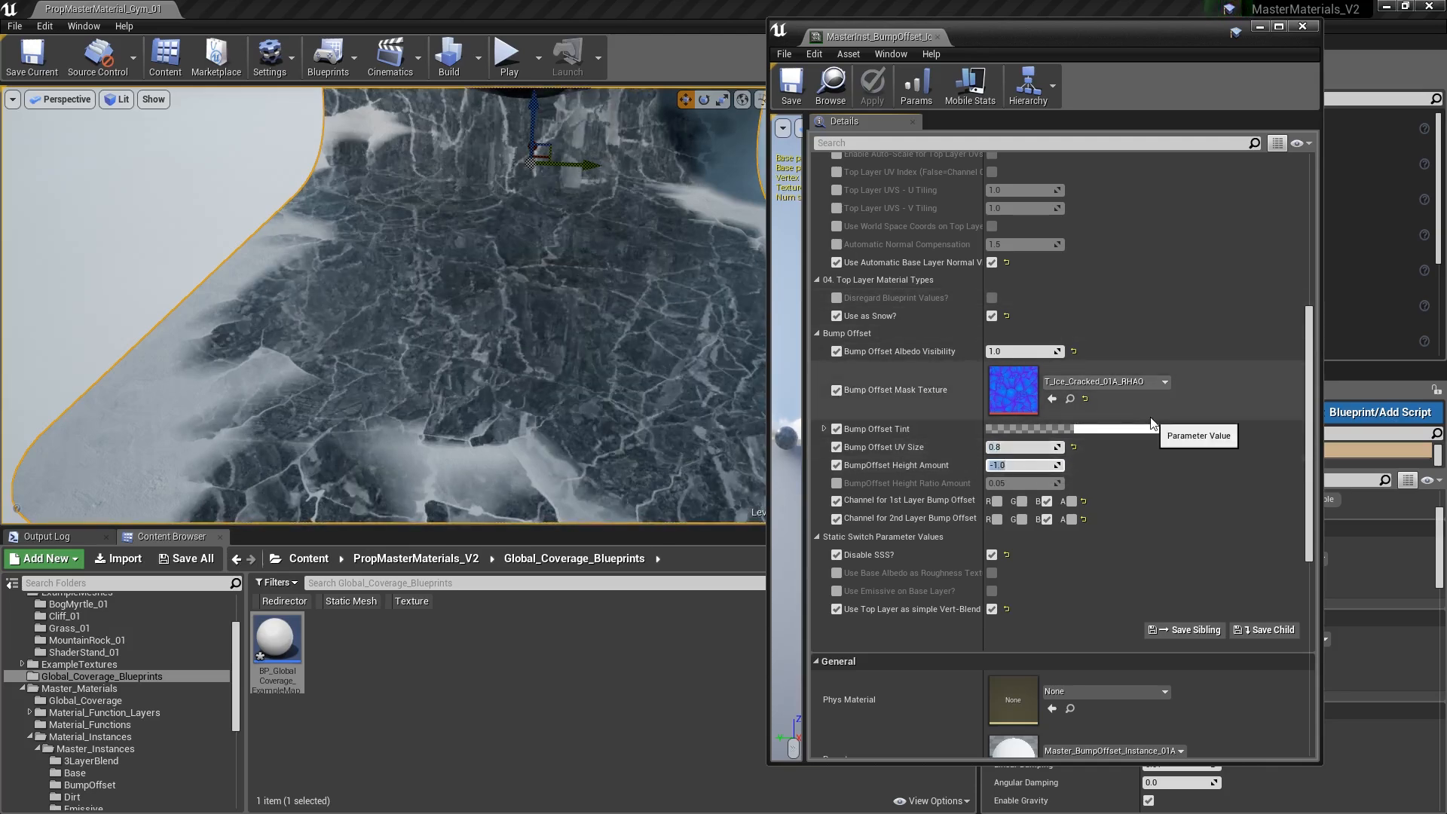
- Set the BumpOffset Height Amount to -0.5 and reset the Bump Offset Albedo Visibility to its default
text(-0.5)
key(Return)
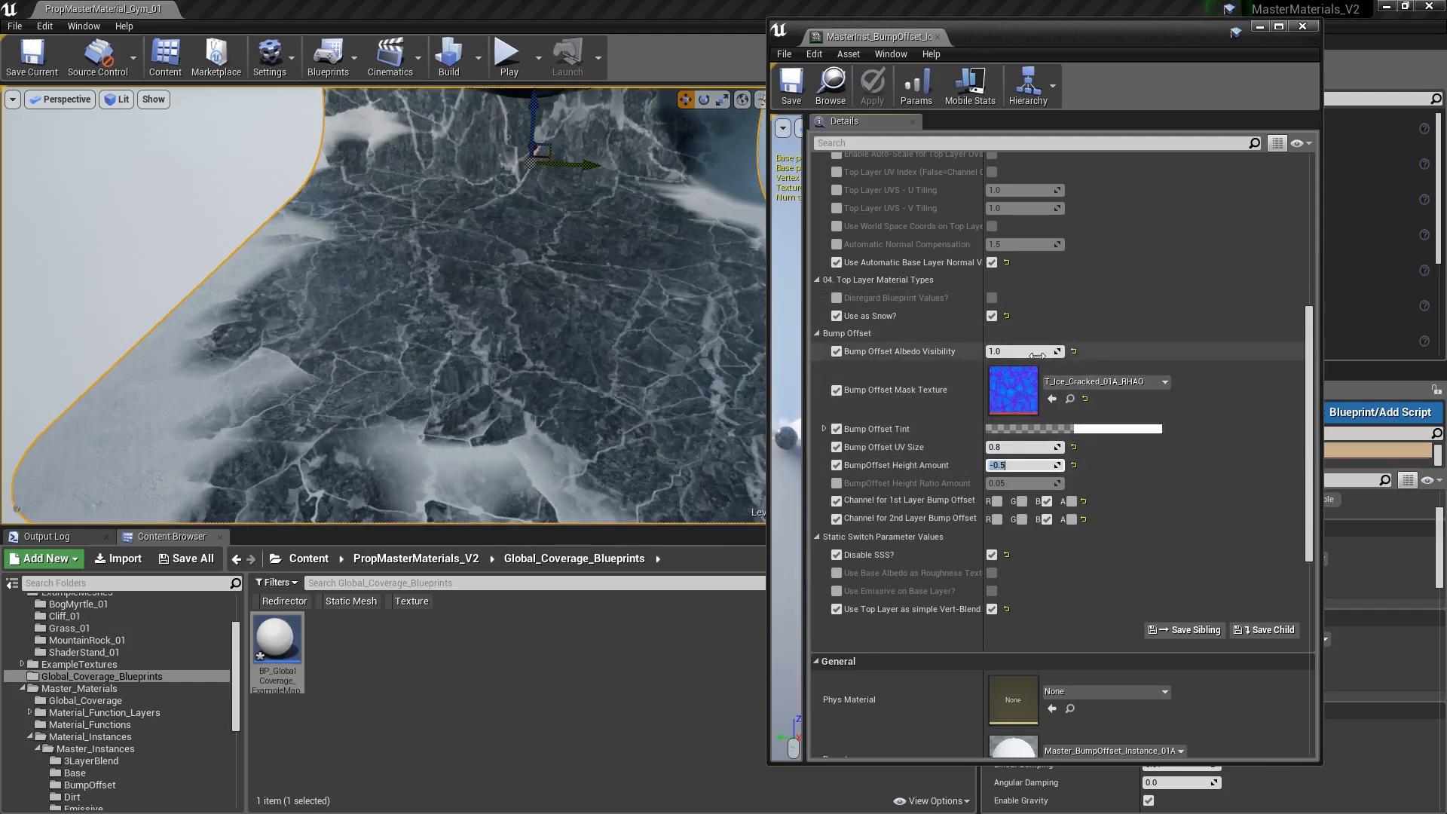
click(1074, 352)
- Examine the Master Instance 3 Layer Blend area and the red corrugated metal on its example stand from close up
mouse_move(743, 299)
right_down()
mouse_move(757, 292)
mouse_move(723, 302)
right_up()
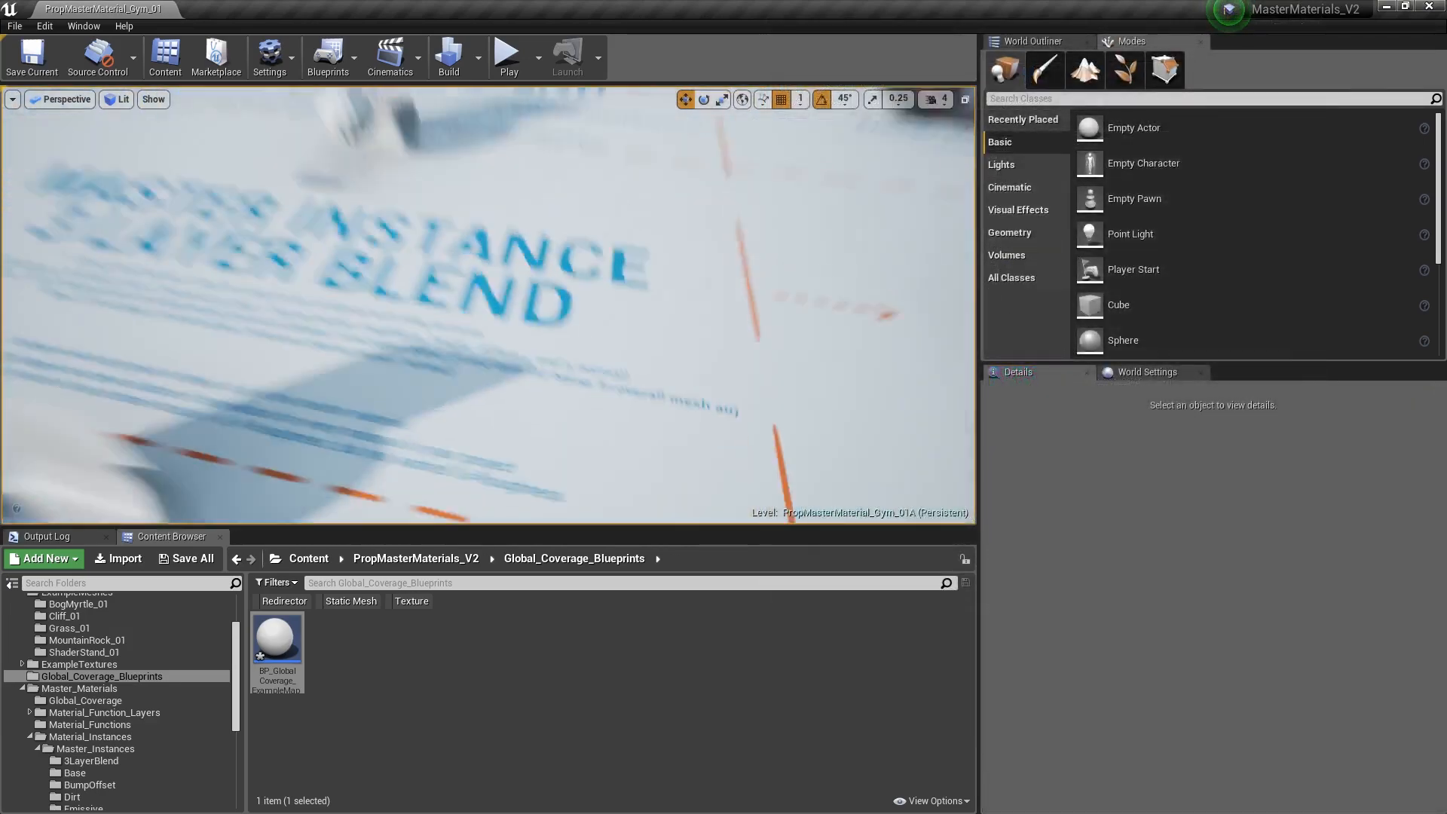
scroll(624, 300, down, 3)
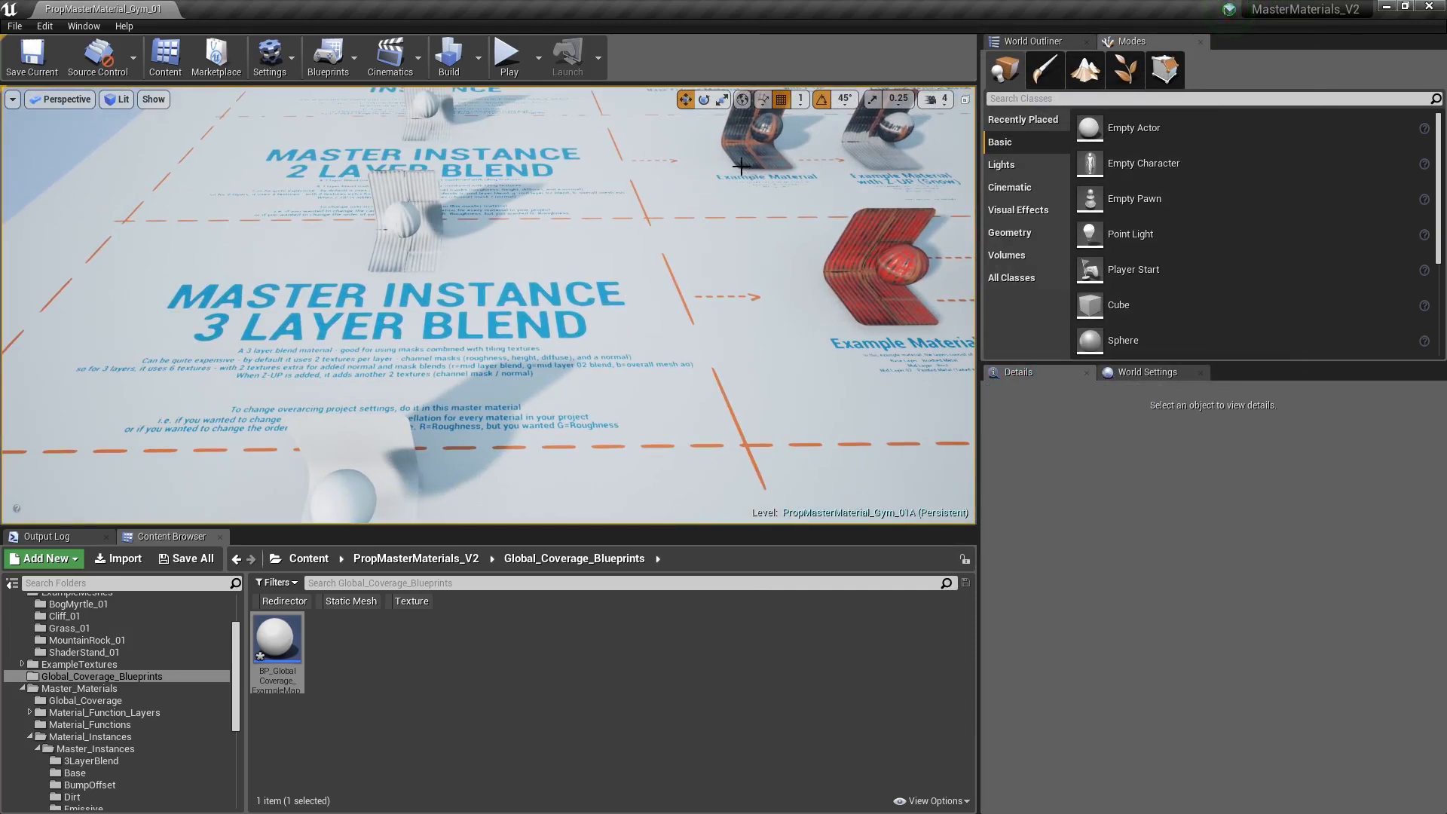
mouse_move(690, 207)
right_down()
mouse_move(735, 211)
mouse_move(704, 199)
mouse_move(693, 220)
right_up()
key(w)
key(s)
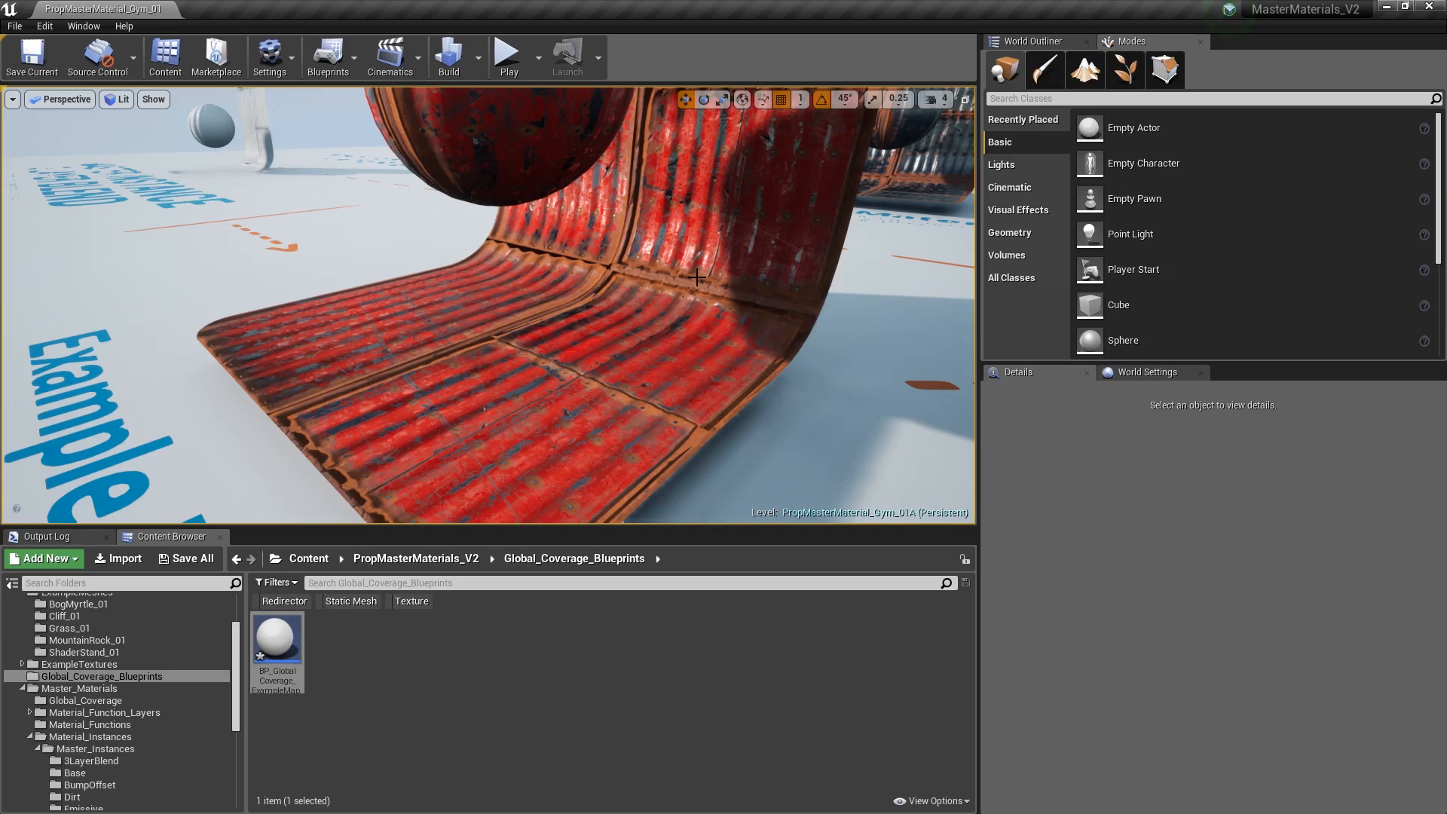
key(w)
right_drag(583, 311, 488, 234)
key(s)
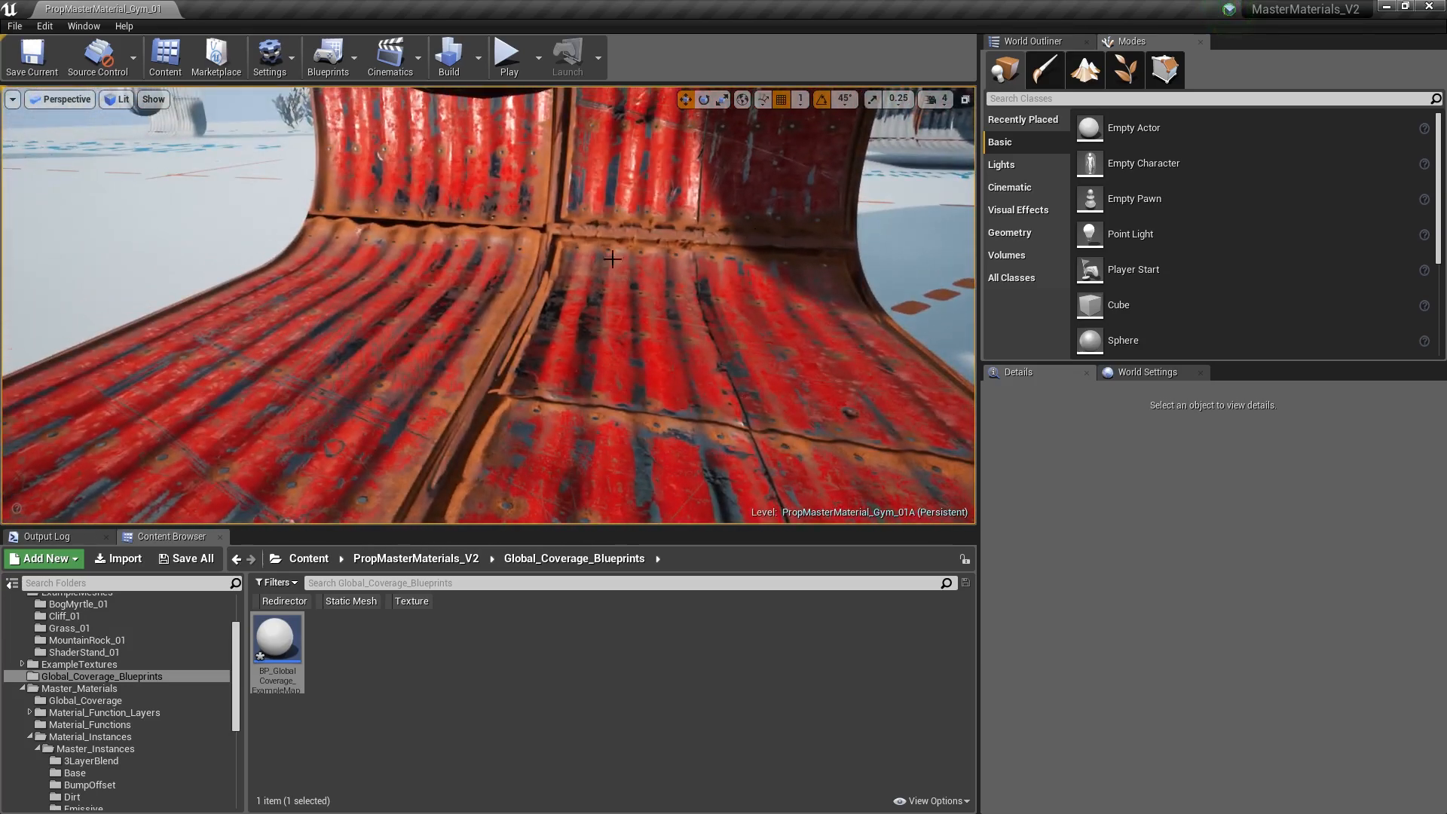
- Open the MasterInst_3LayerBlend material instance assigned to the red corrugated stand and frame the stand in the level view
click(636, 300)
double_click(1159, 659)
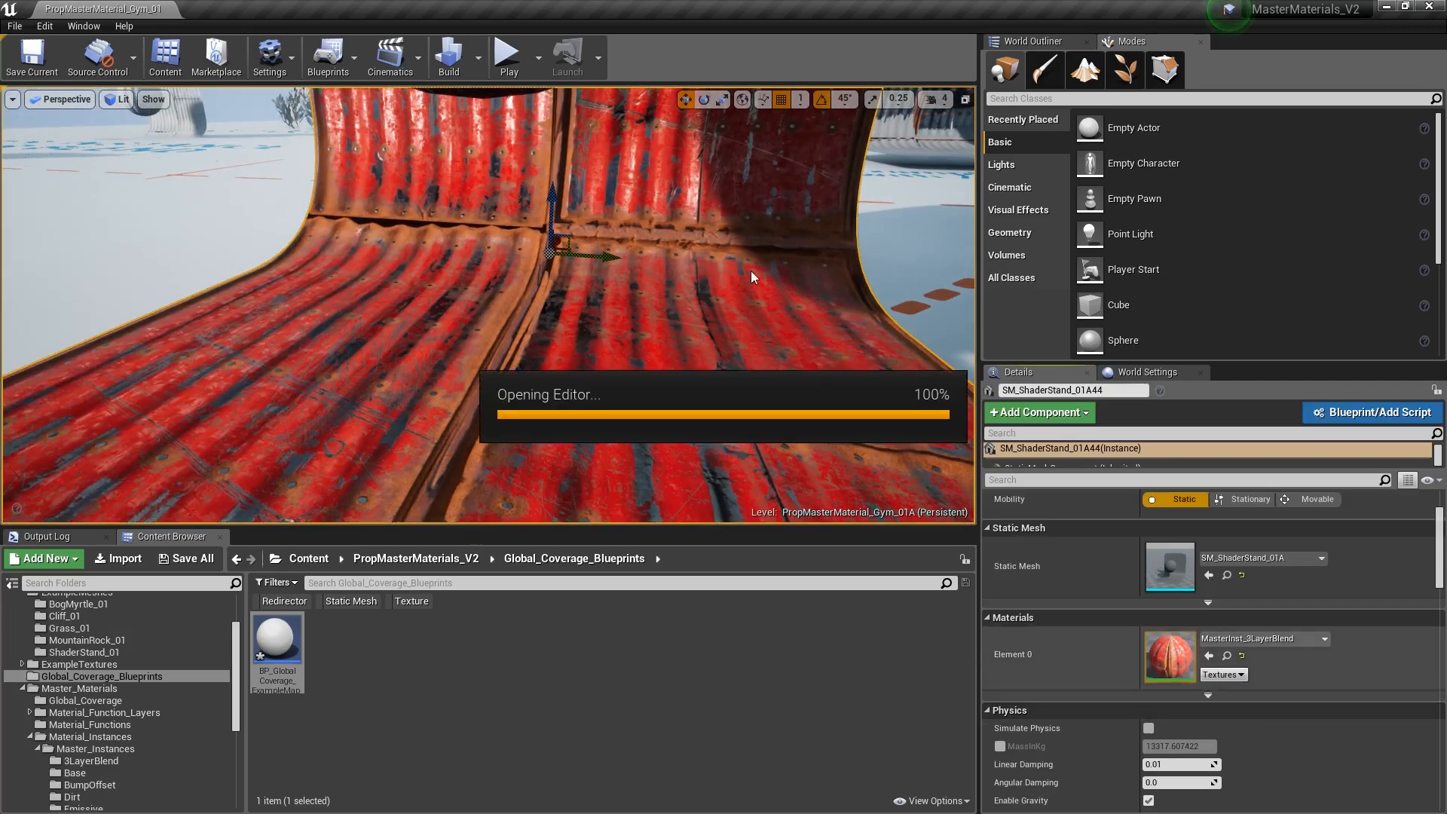
key(f)
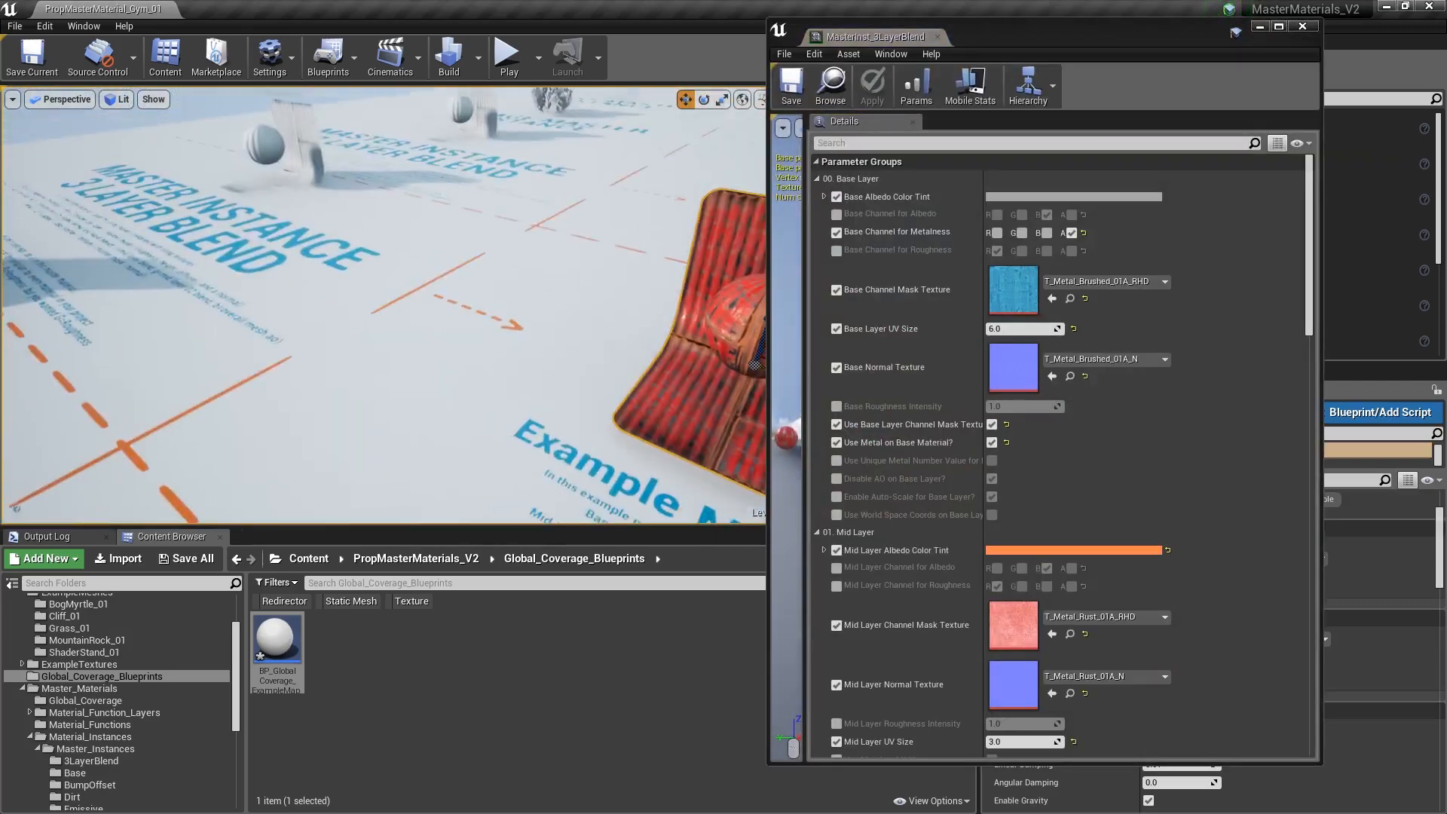
- Examine the Base Layer and Mid Layer parameters of MasterInst_3LayerBlend alongside a close view of the red corrugated example mesh
key(w)
mouse_move(383, 304)
right_down()
mouse_move(437, 299)
mouse_move(399, 320)
right_up()
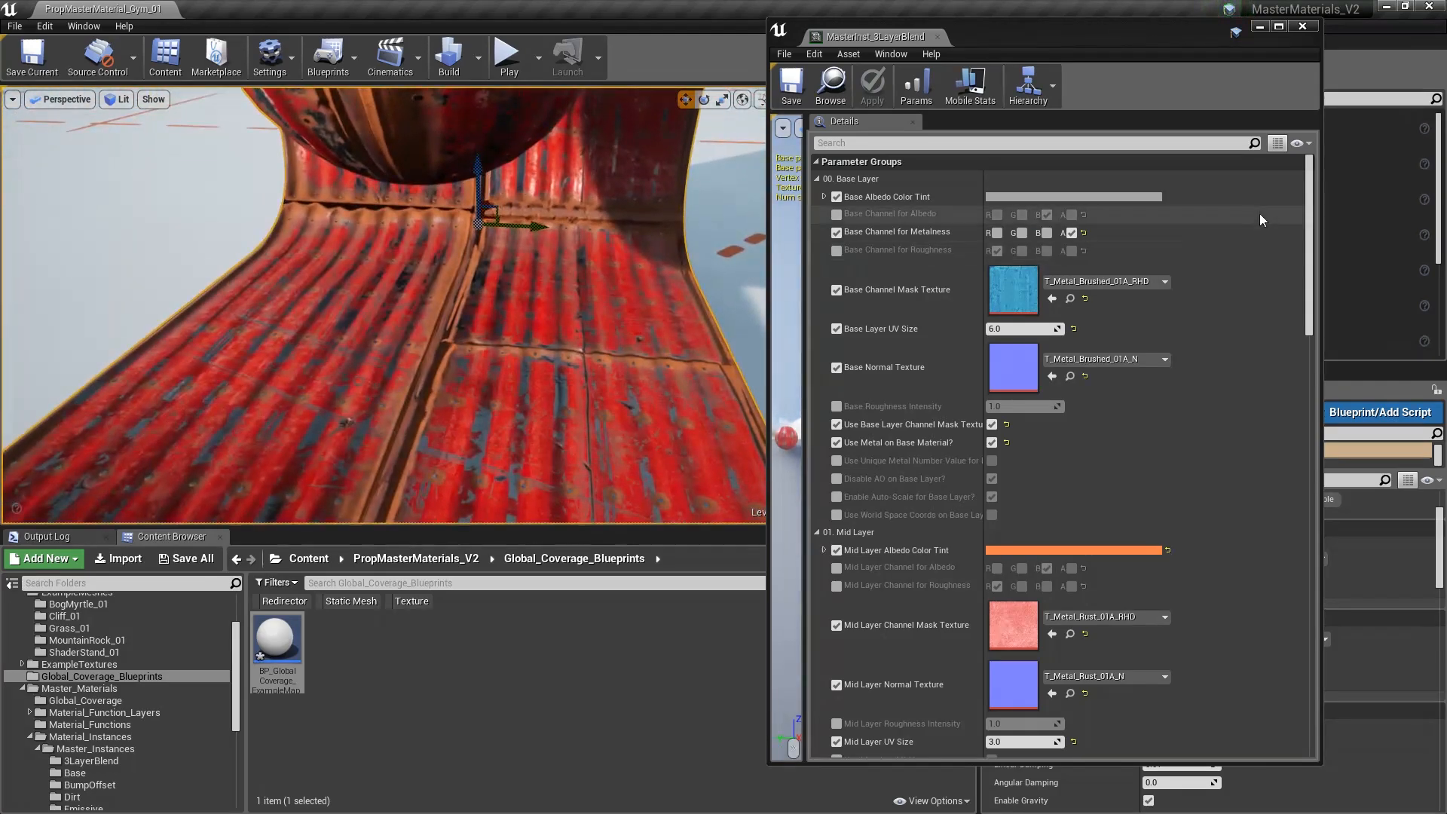
scroll(1309, 218, down, 1)
mouse_move(1308, 218)
mouse_down()
mouse_move(1309, 237)
mouse_move(1312, 200)
mouse_move(1310, 427)
mouse_move(1310, 242)
mouse_up()
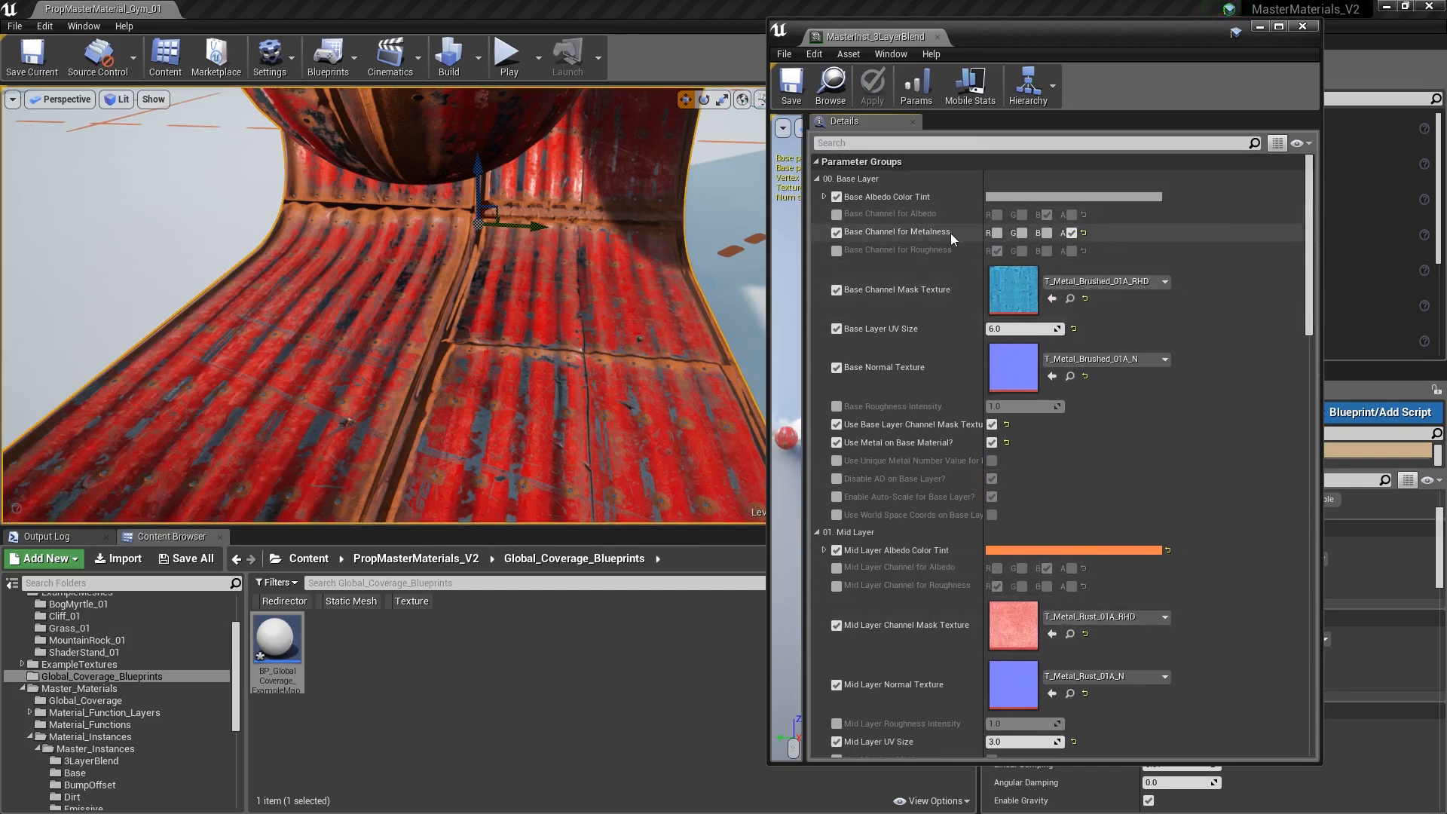
scroll(1108, 405, down, 3)
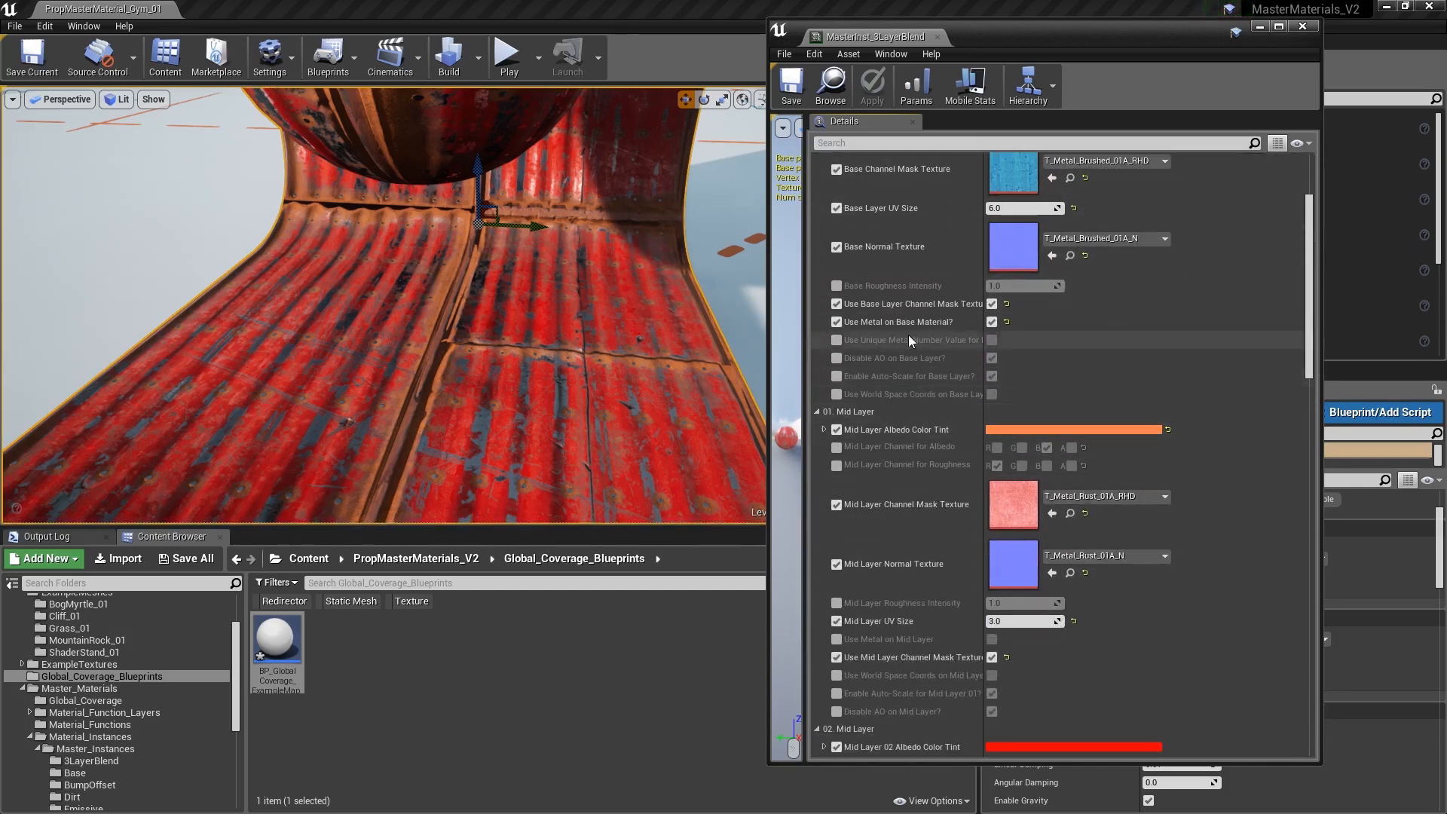
scroll(966, 404, down, 5)
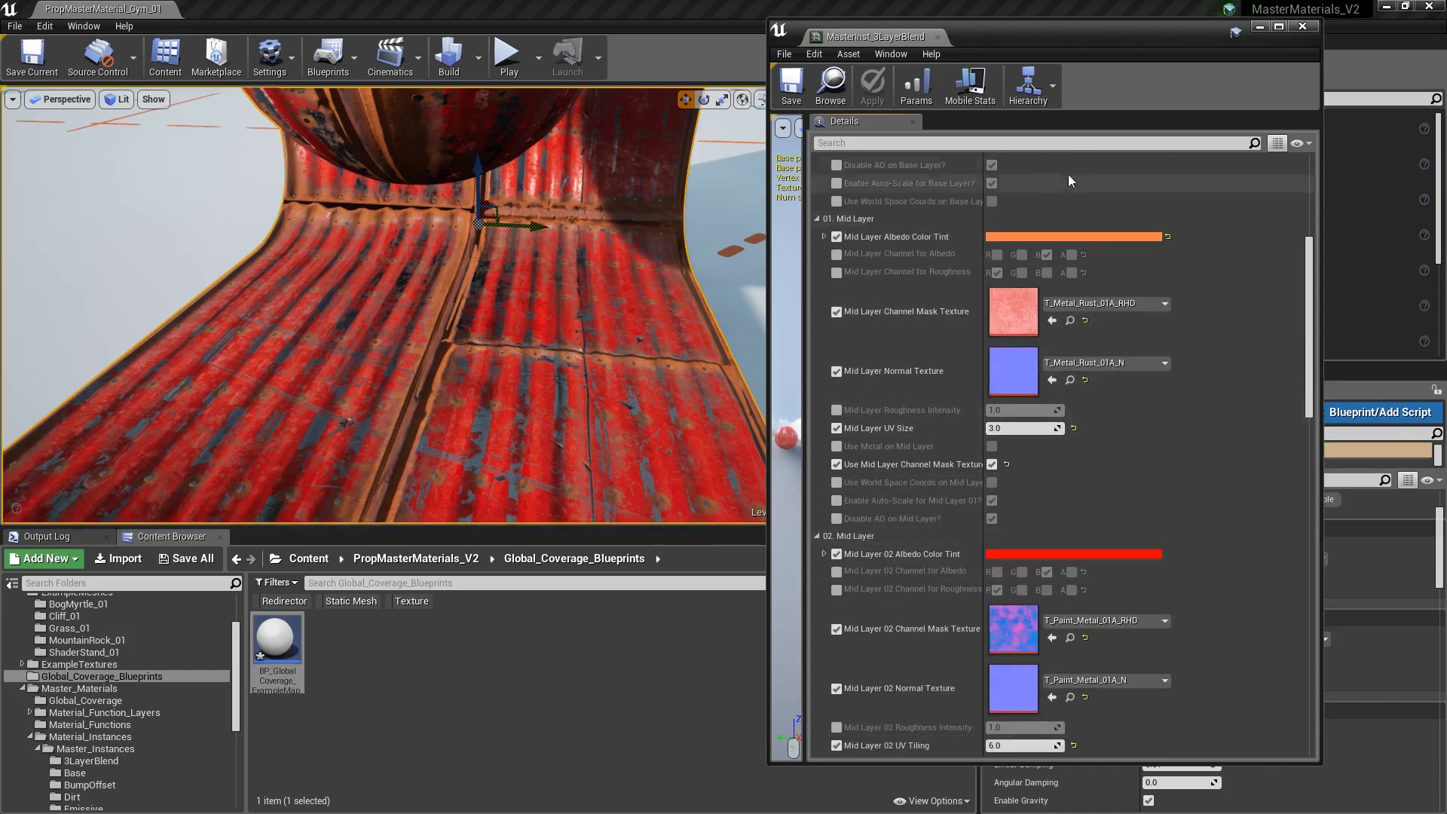
drag(1307, 317, 1307, 321)
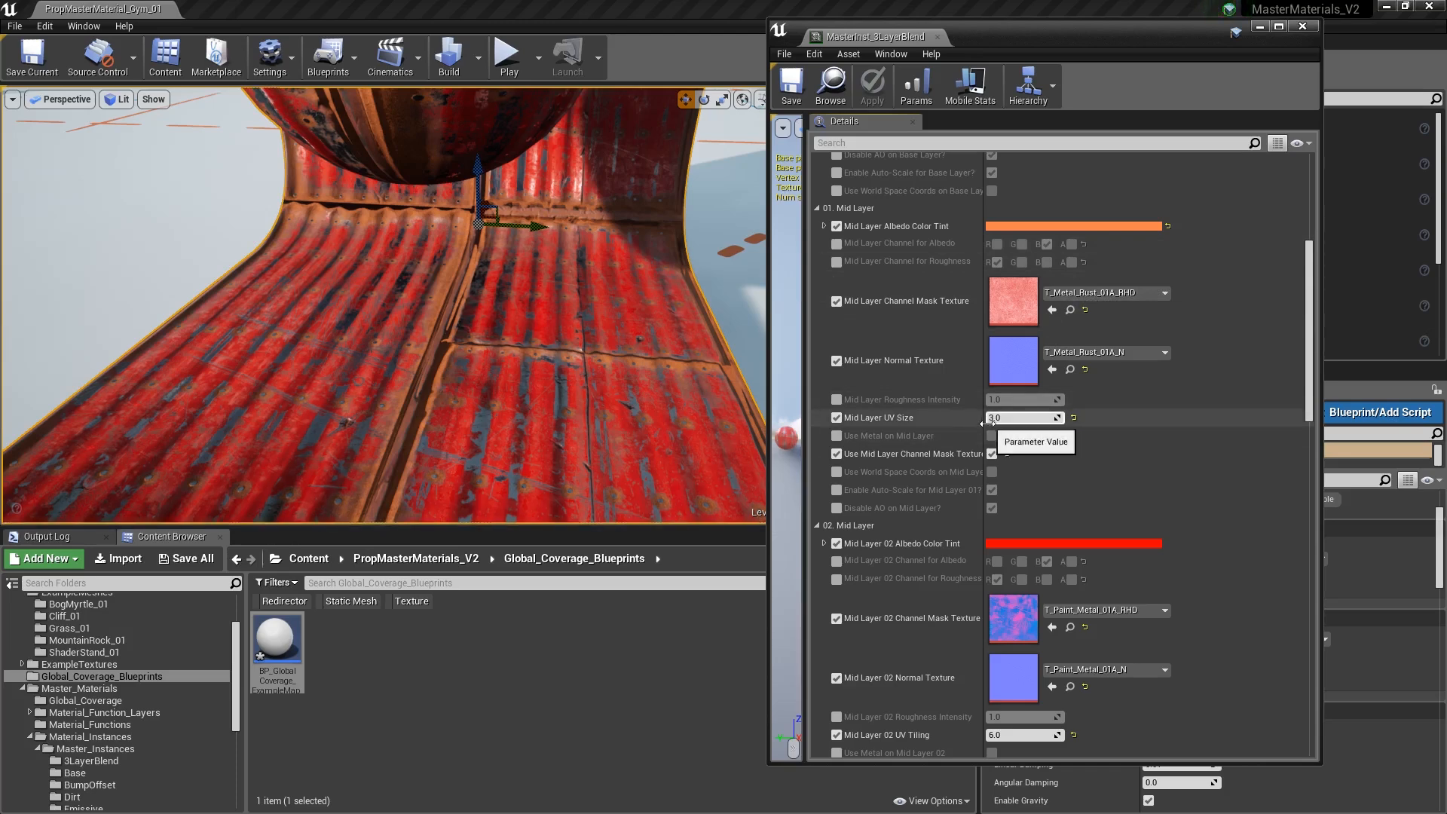
drag(984, 431, 1052, 431)
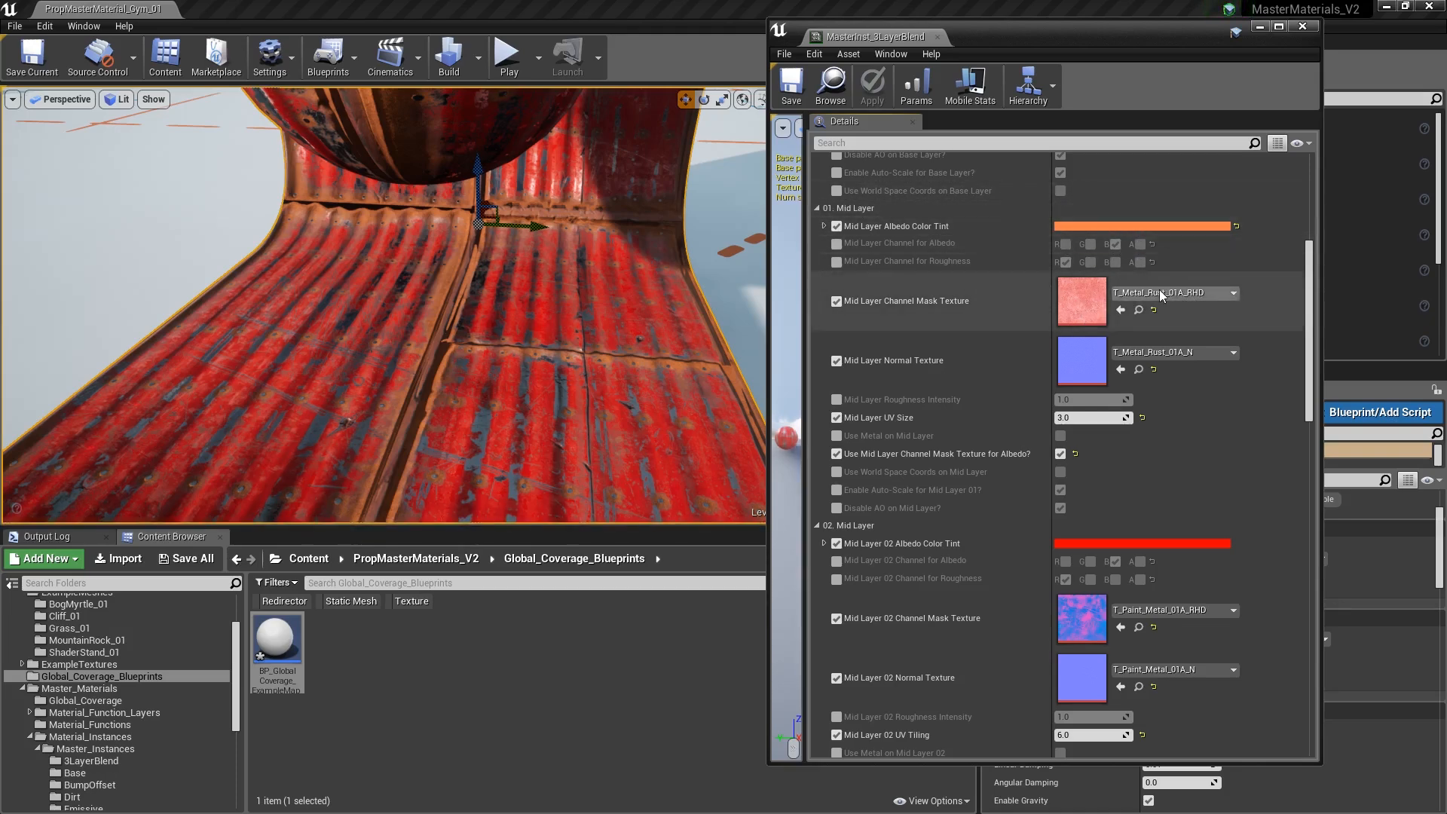
- Inspect the mid layer's T_Metal_Rust_01A_RHD mask texture with its red and green channels hidden, and close it
double_click(1088, 295)
click(793, 142)
click(781, 173)
click(780, 190)
click(1024, 262)
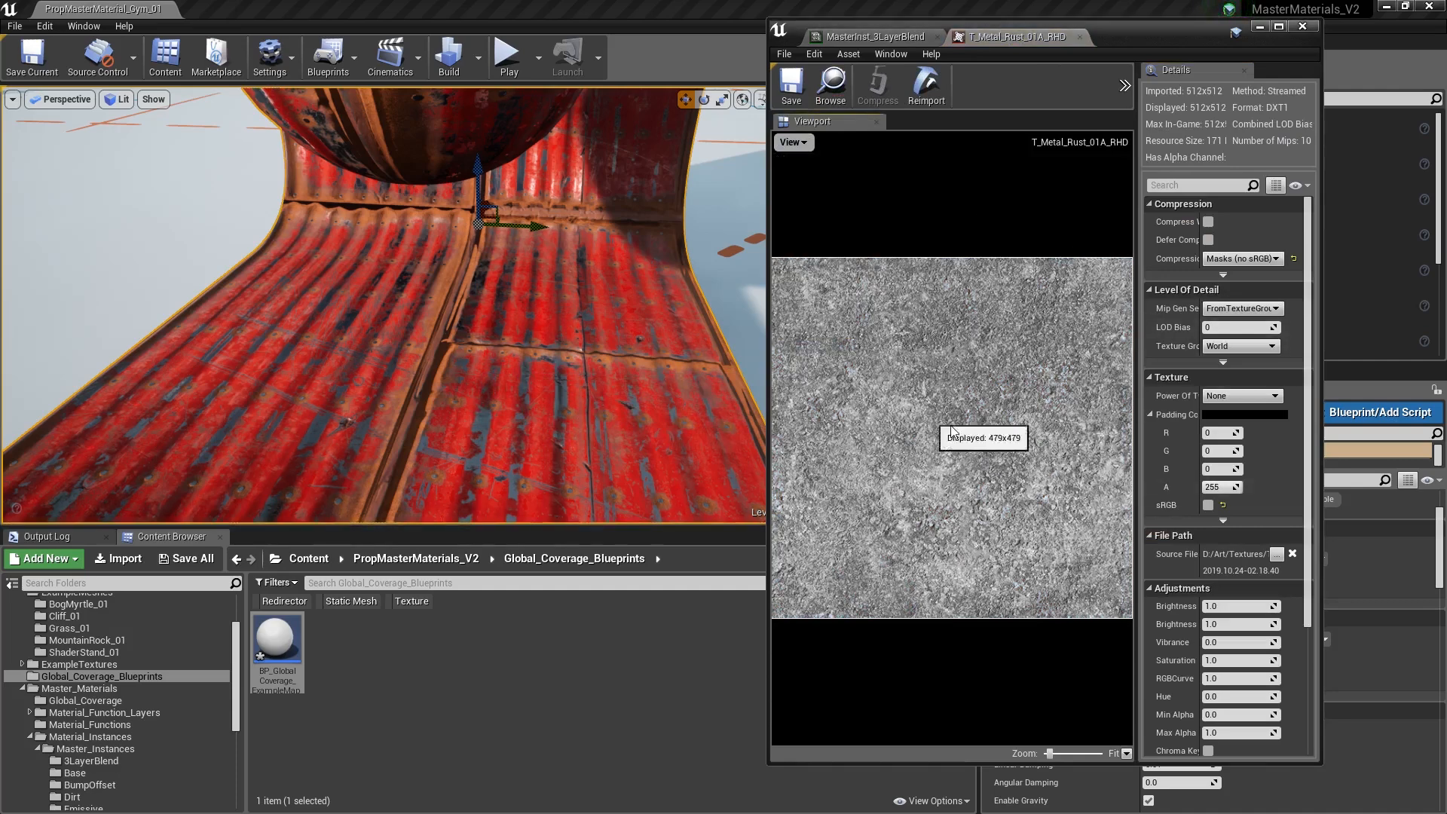
click(1079, 36)
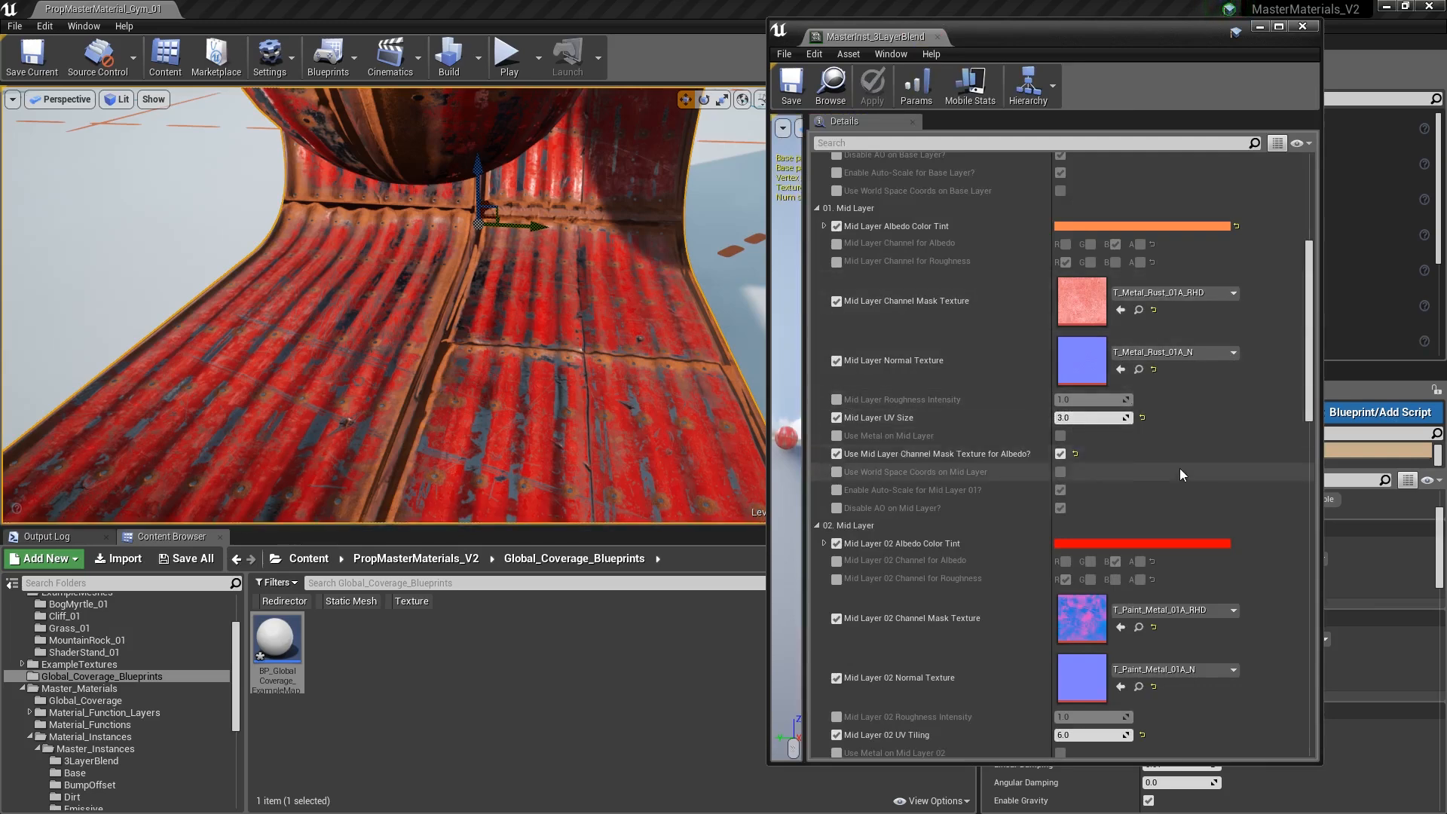
- Resize the material instance's Details panel so the preview sphere shows beside readable parameter names
scroll(1088, 468, up, 2)
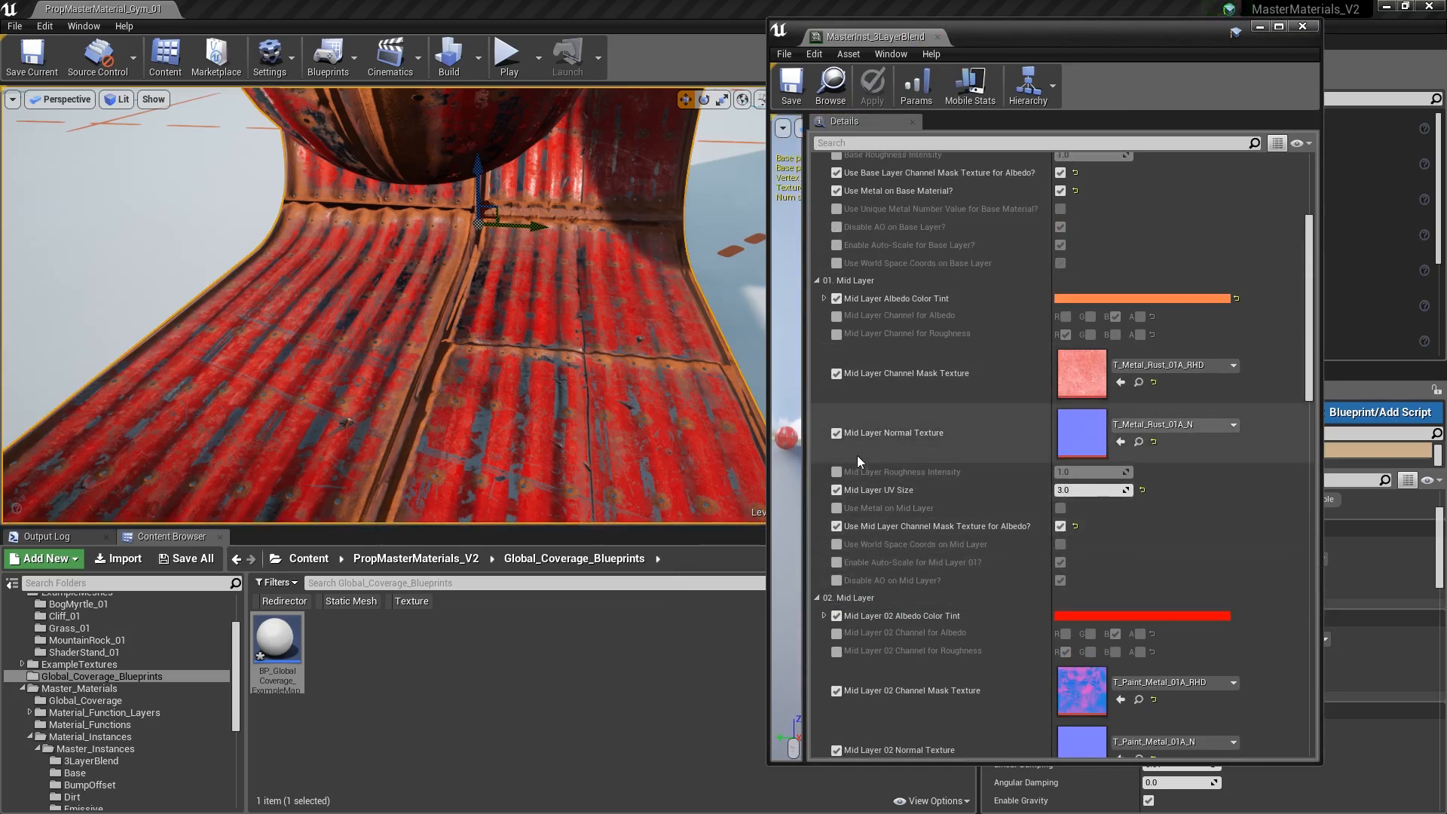
drag(804, 473, 1052, 472)
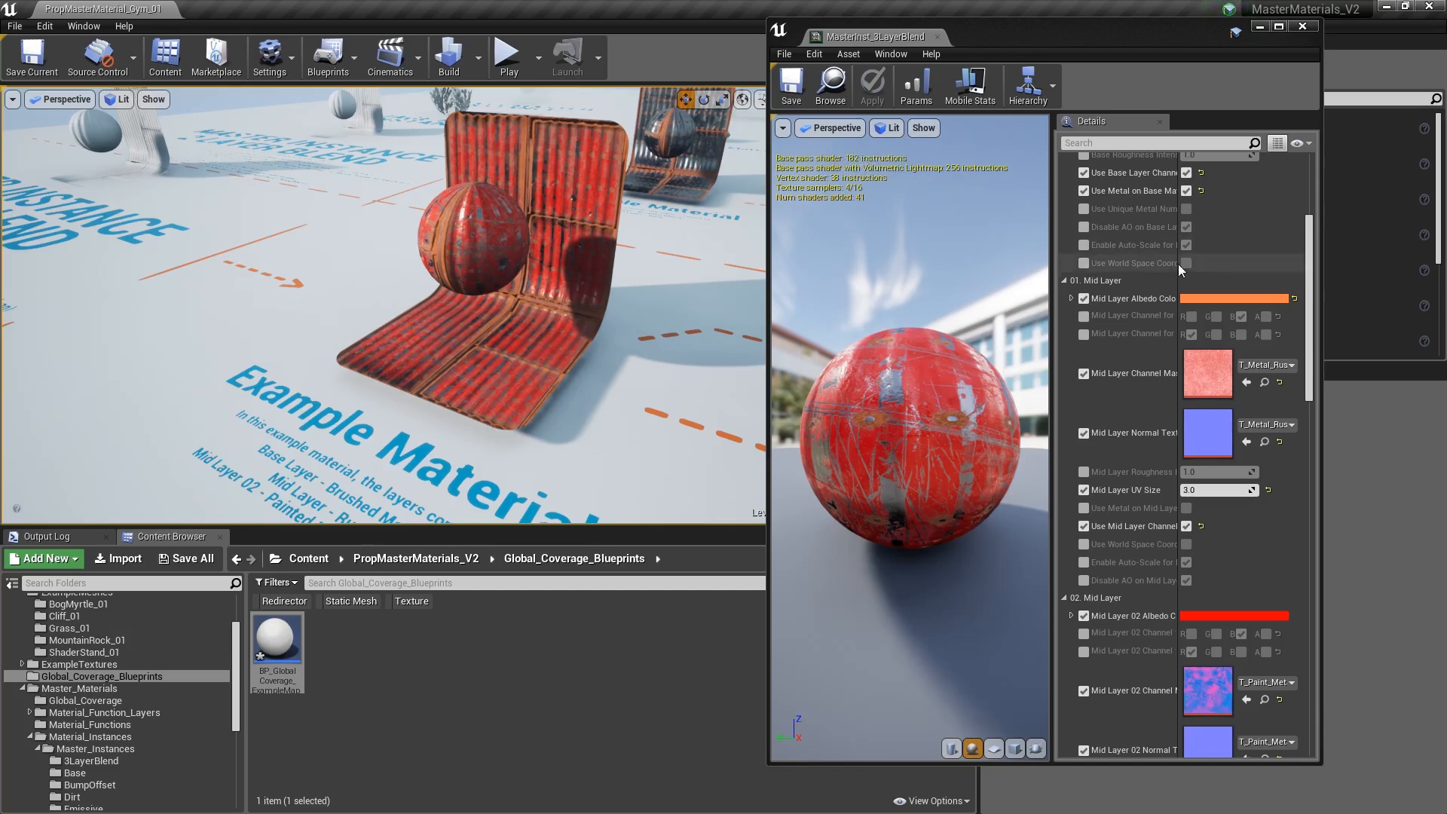
drag(1054, 348, 896, 342)
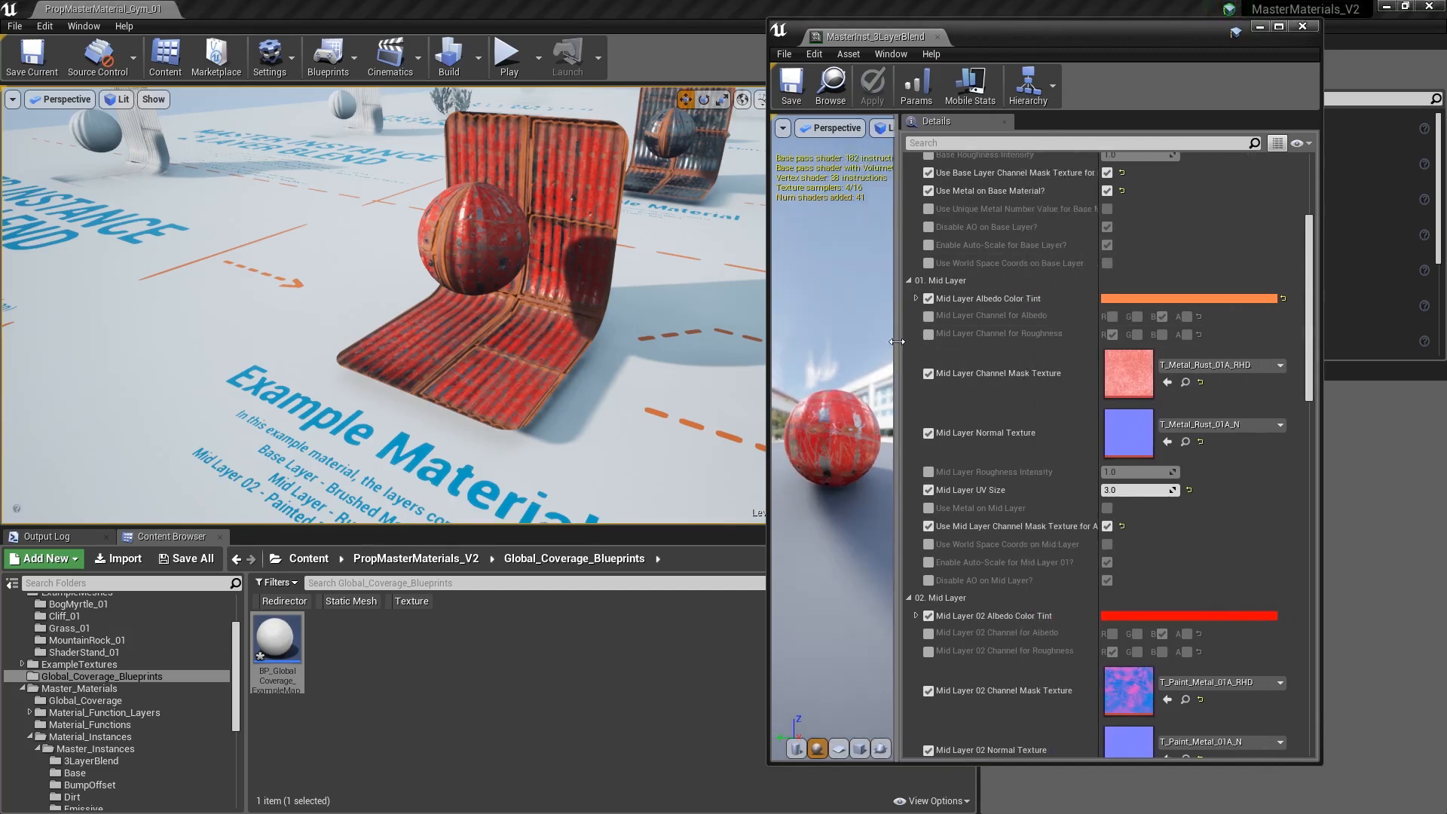
- Inspect the base layer's T_Metal_Brushed_01A_RHD mask texture against the example mesh up close, and close the texture
drag(1310, 337, 1292, 271)
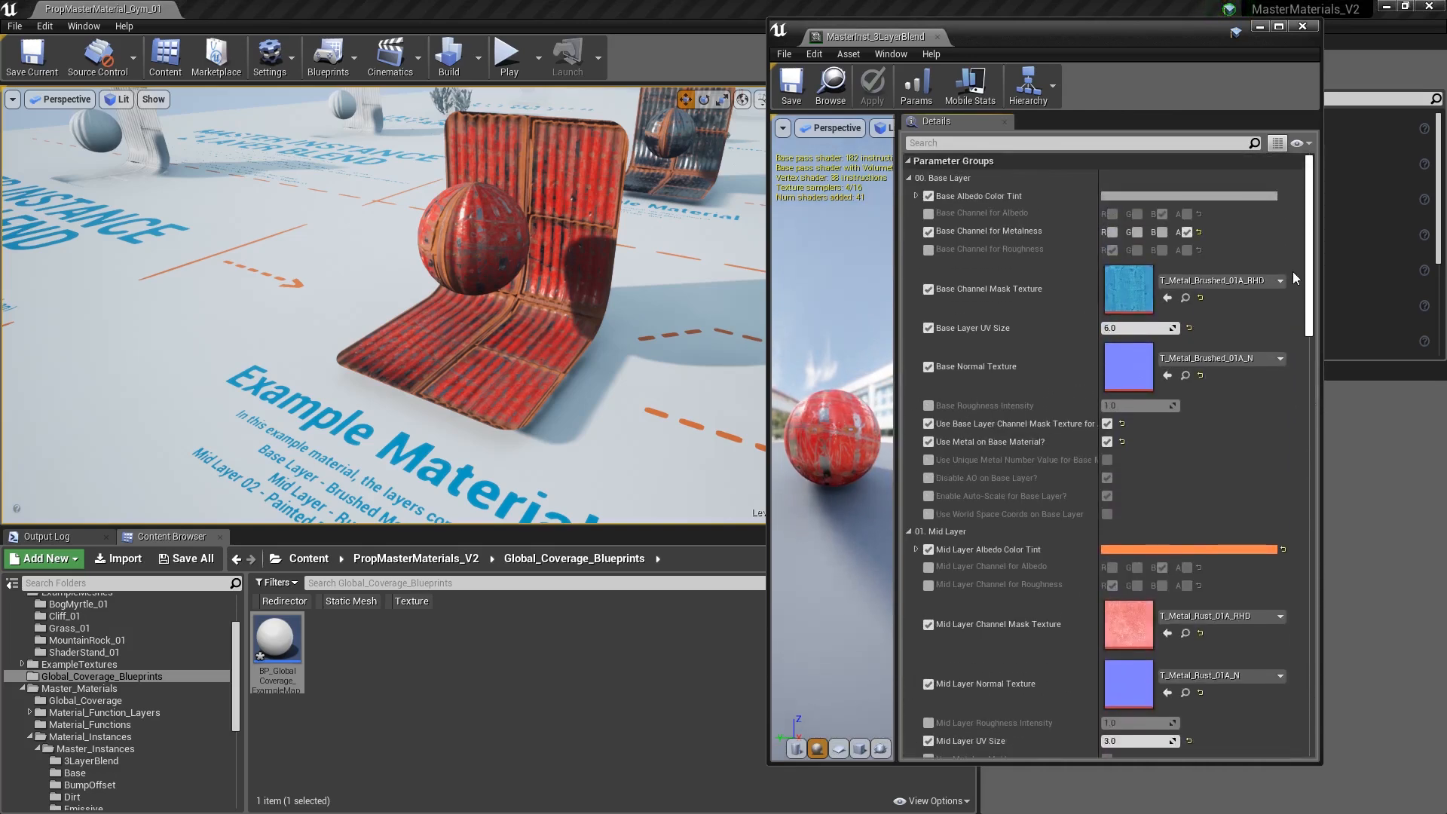
double_click(1125, 283)
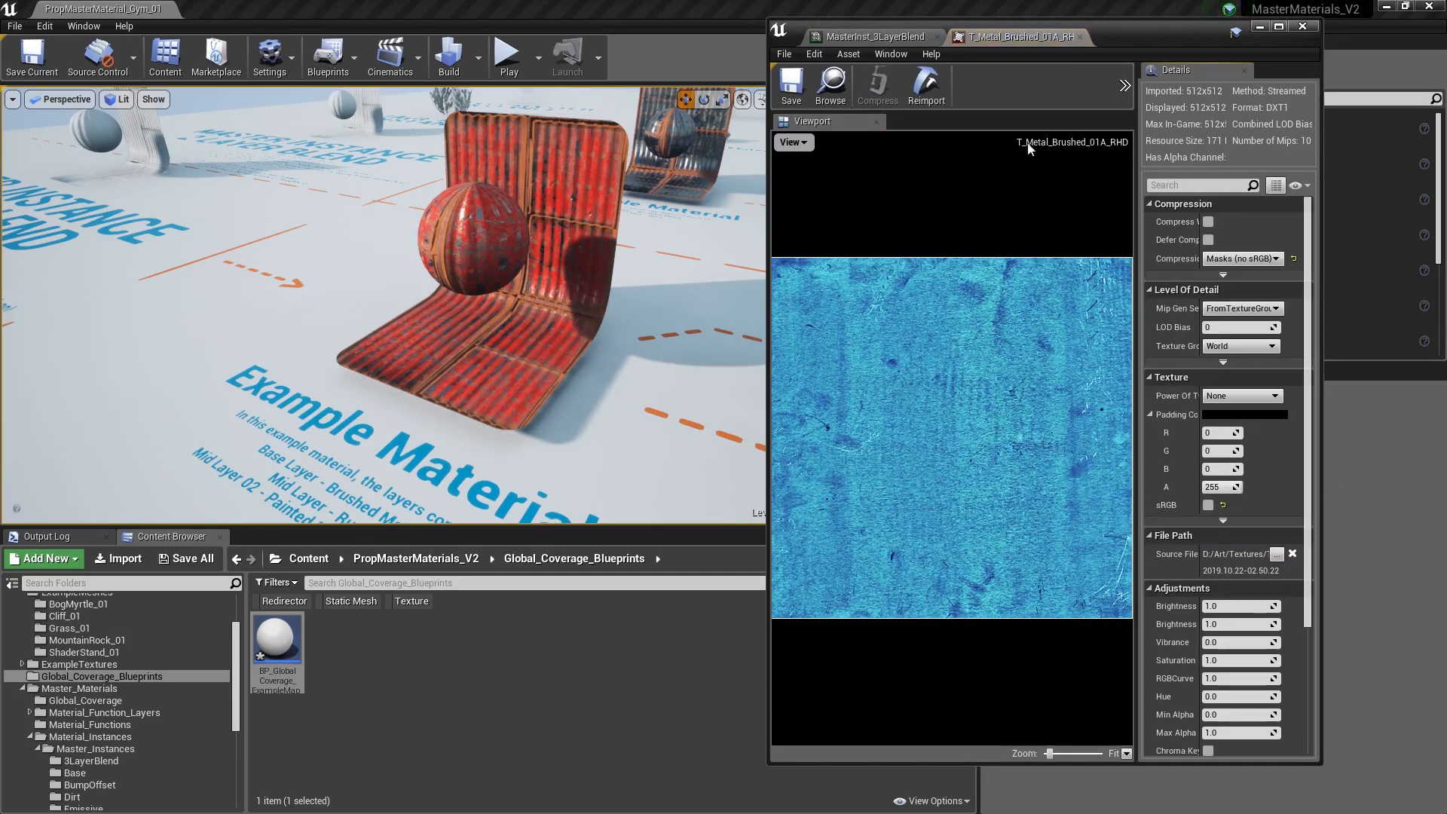
right_drag(613, 269, 608, 302)
key(w)
key(s)
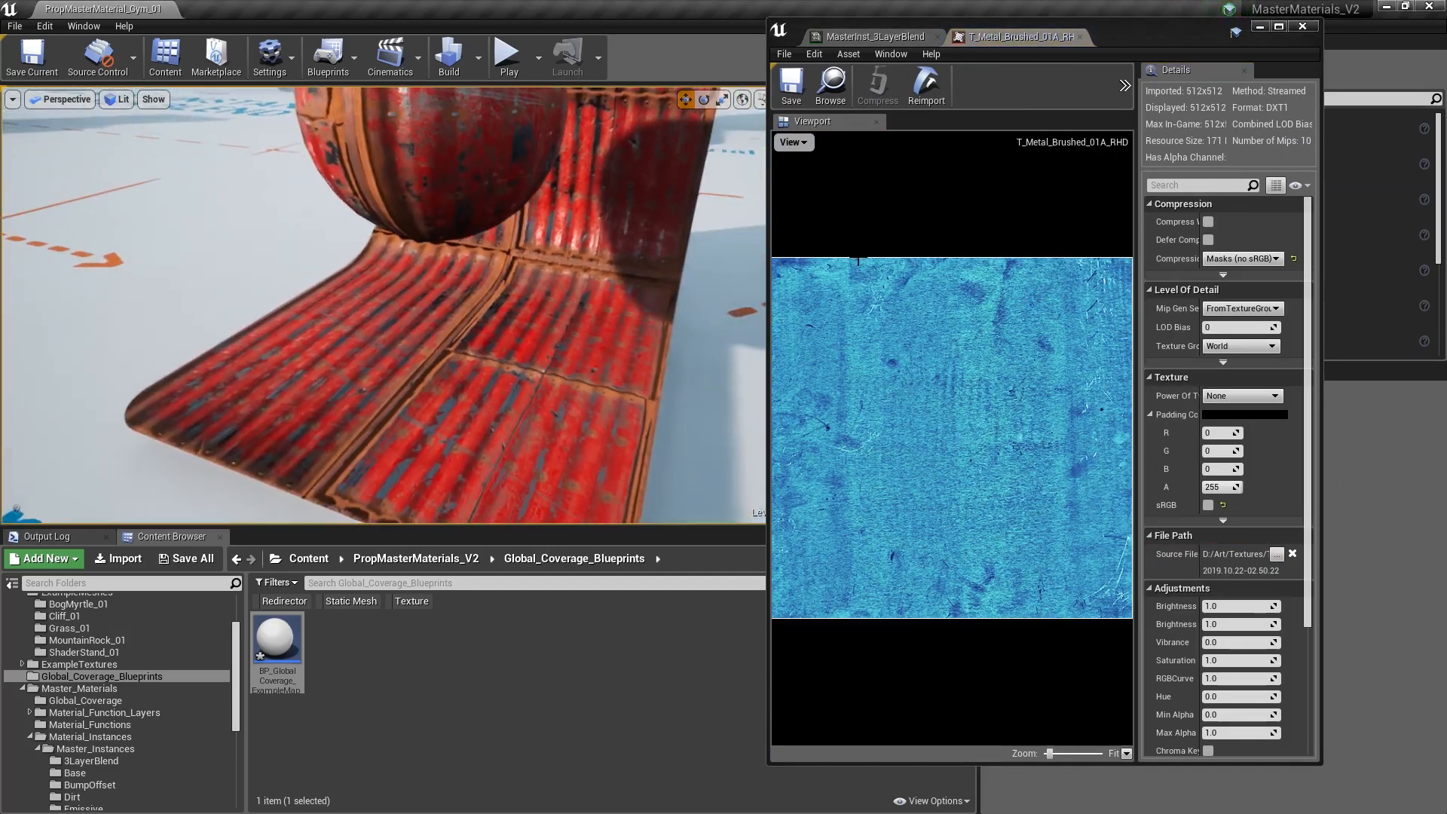
drag(1138, 292, 917, 294)
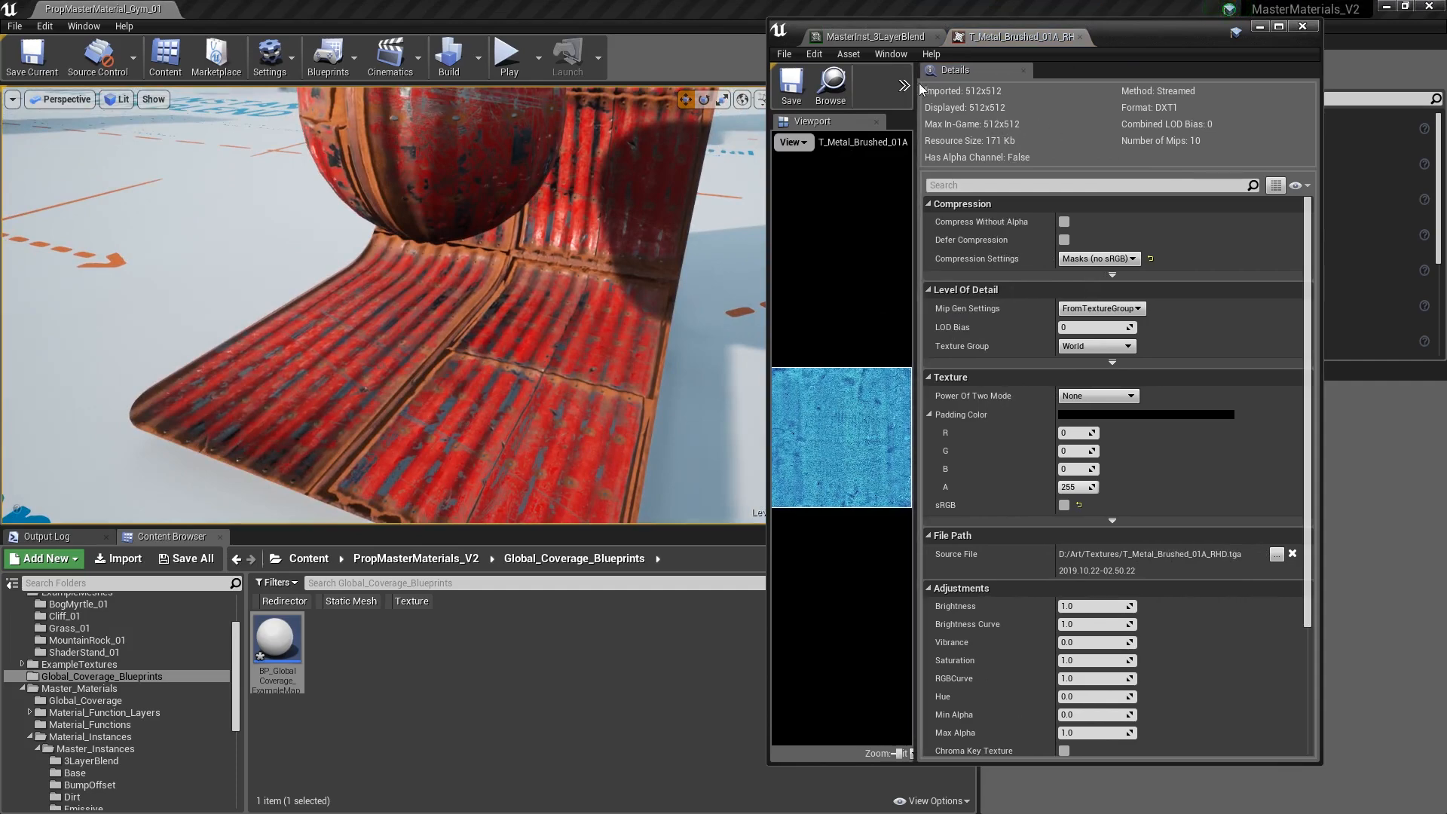
click(1080, 37)
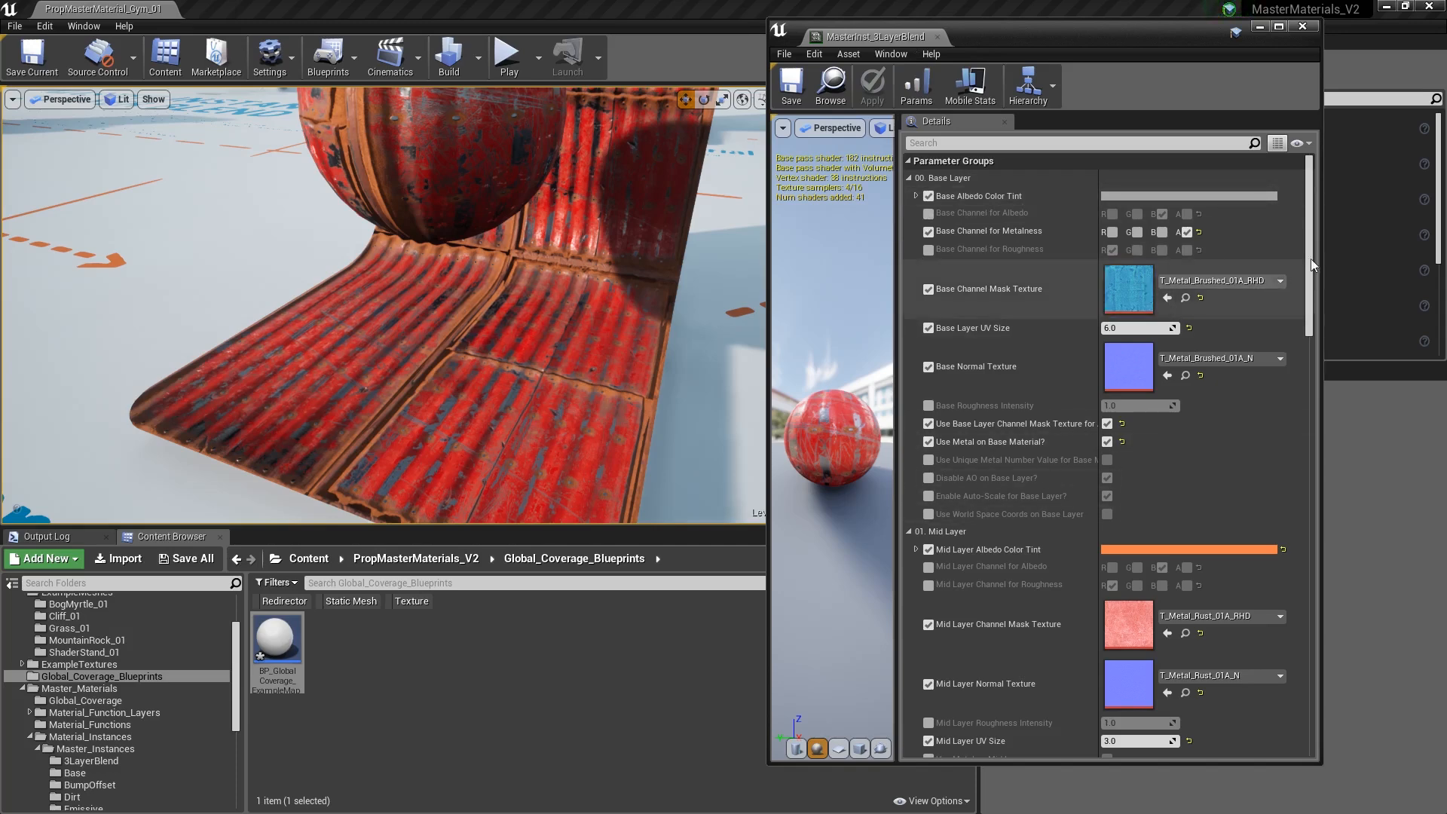
- Review the Mid Layer, Mid Layer 02 and Layer Mask parameters while viewing the example meshes from farther away
scroll(1185, 312, down, 3)
drag(1309, 273, 1336, 330)
right_drag(572, 301, 518, 294)
key(s)
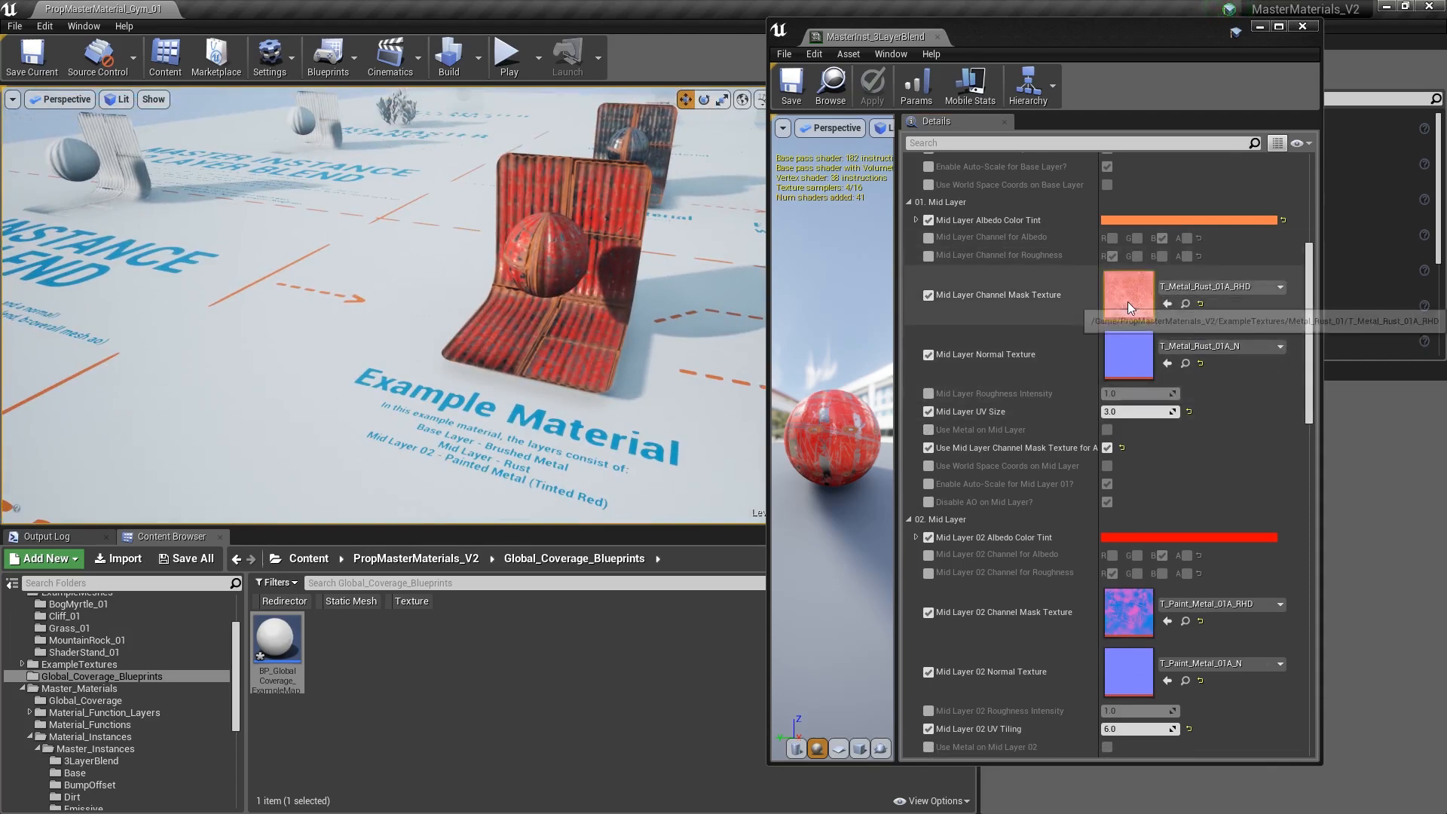
drag(1311, 294, 1301, 382)
mouse_move(508, 286)
right_down()
mouse_move(520, 278)
mouse_move(507, 286)
right_up()
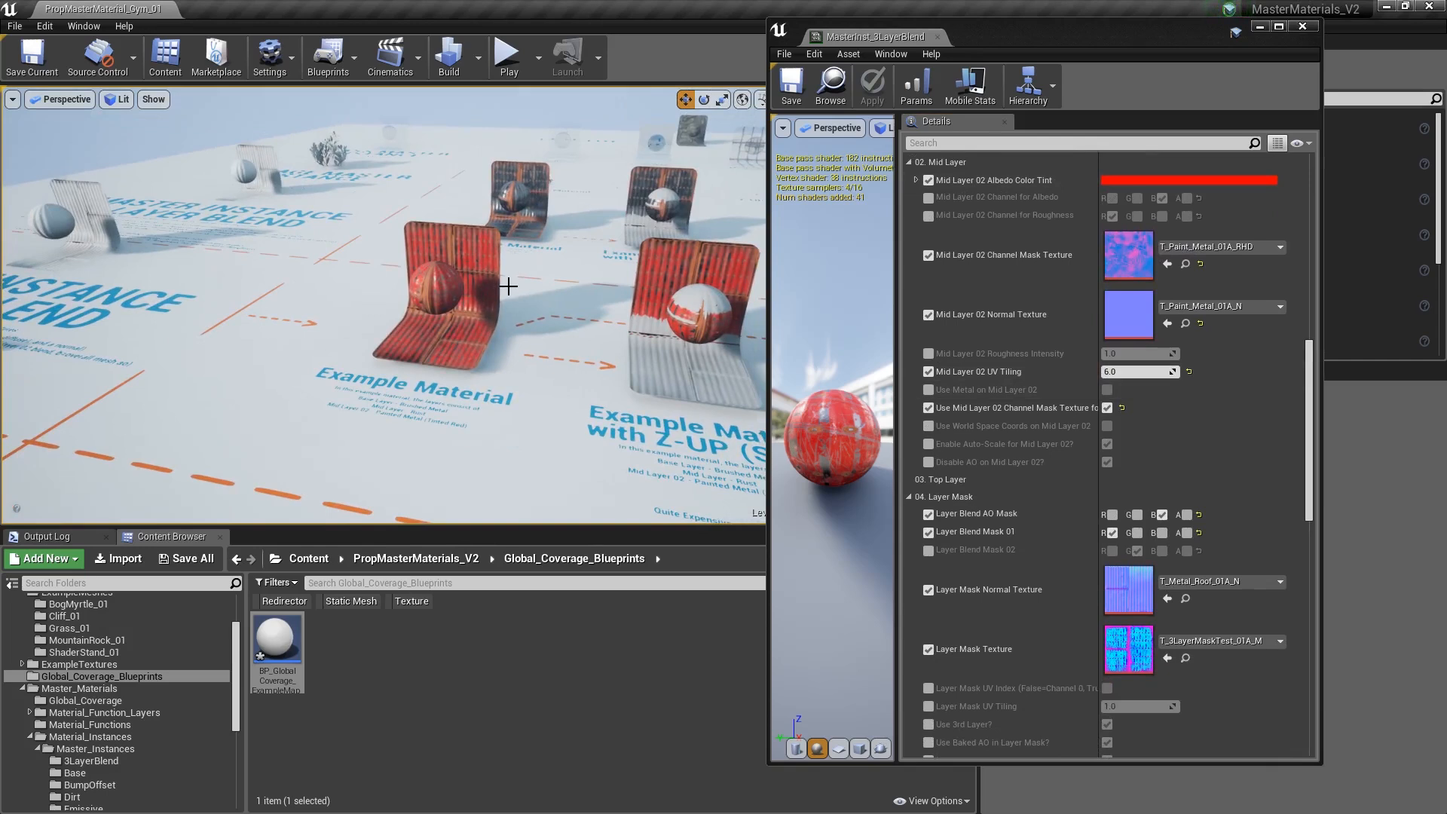
drag(1295, 359, 1296, 400)
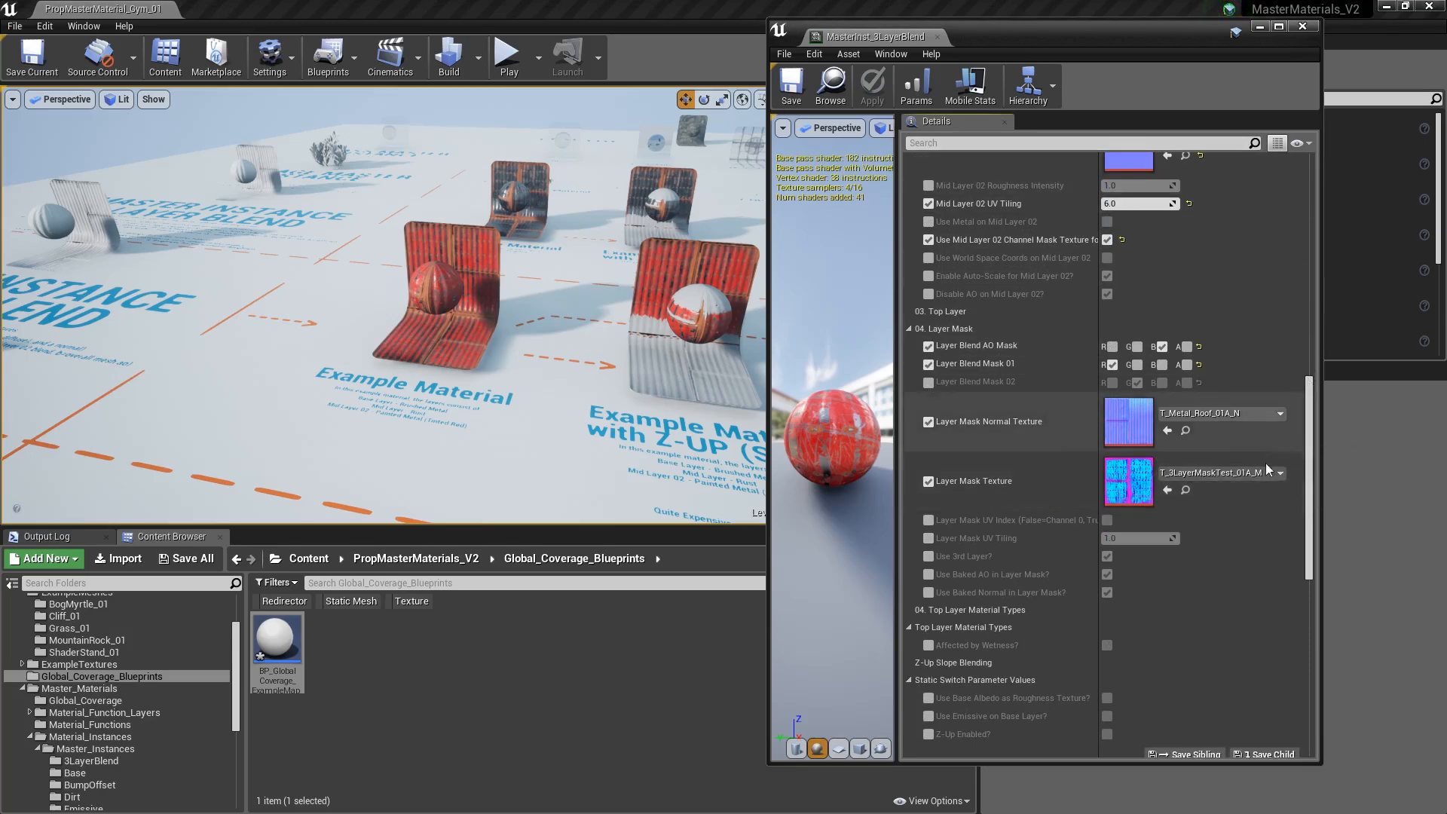
- Open the T_3LayerMaskTest_01A_M layer mask texture in its own maximized window and enlarge its viewport
double_click(1128, 495)
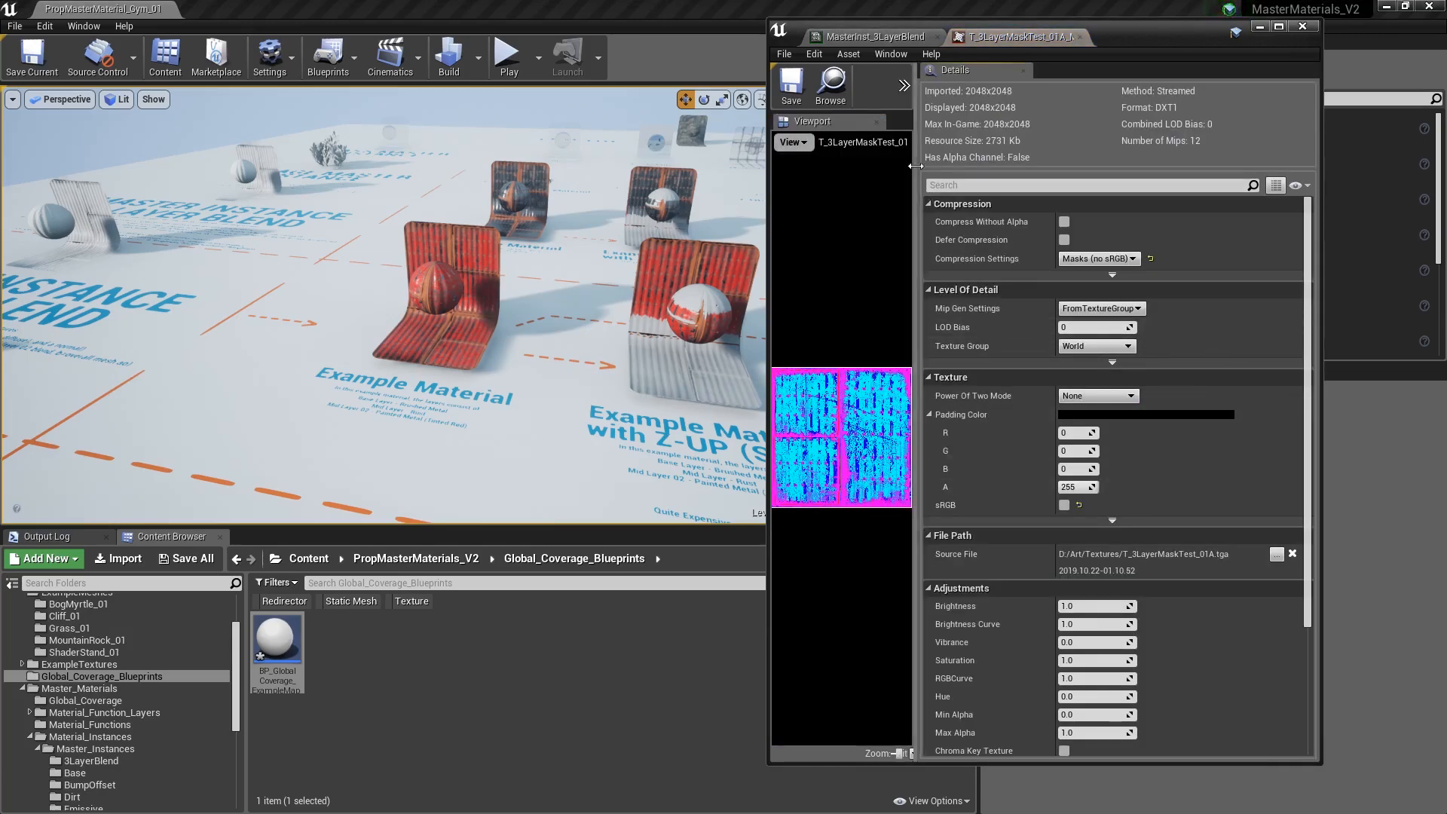
drag(1006, 36, 495, 57)
double_click(614, 73)
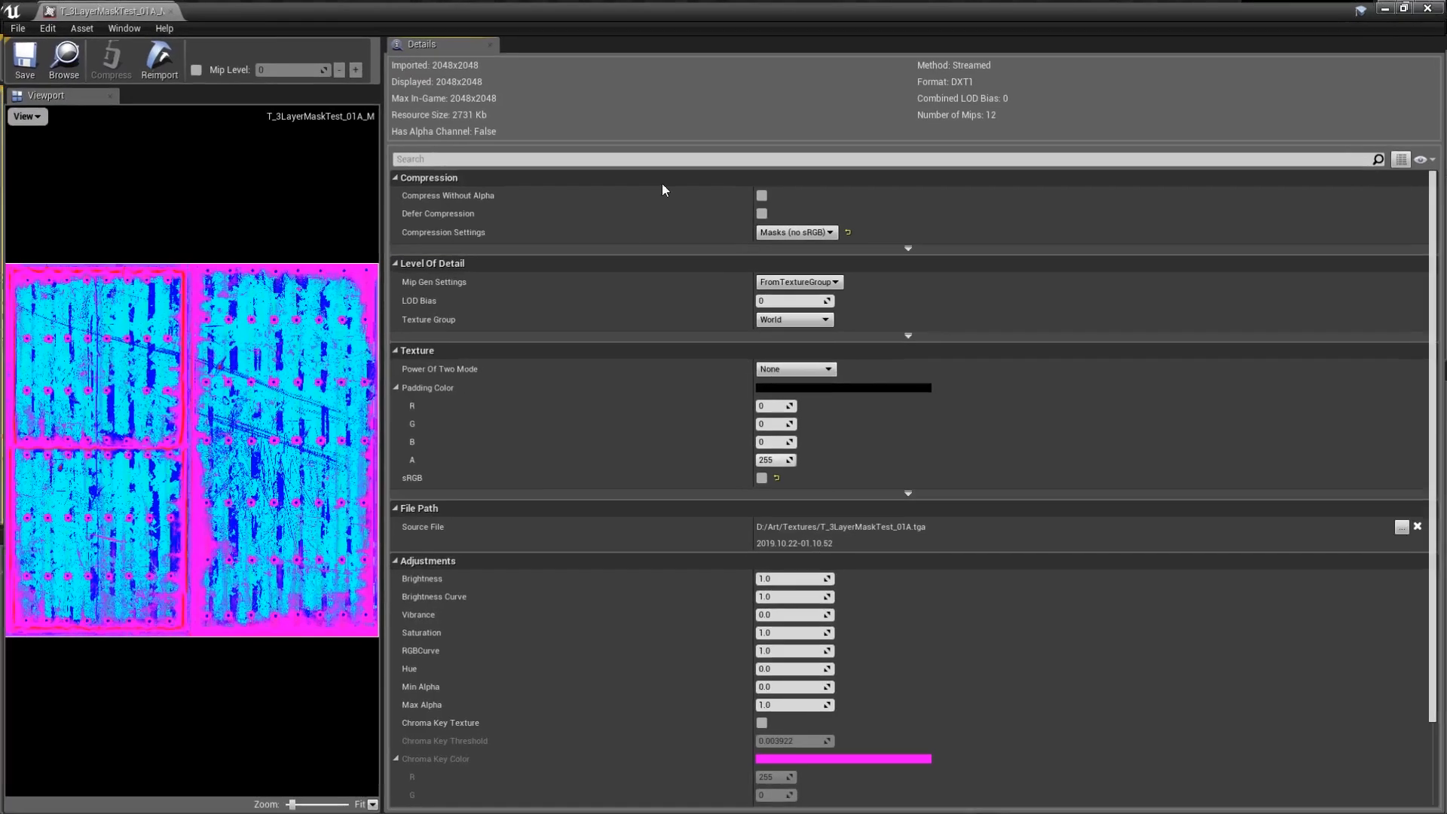
drag(380, 340, 840, 340)
- Show only the red channel of the layer mask texture
click(23, 115)
click(10, 162)
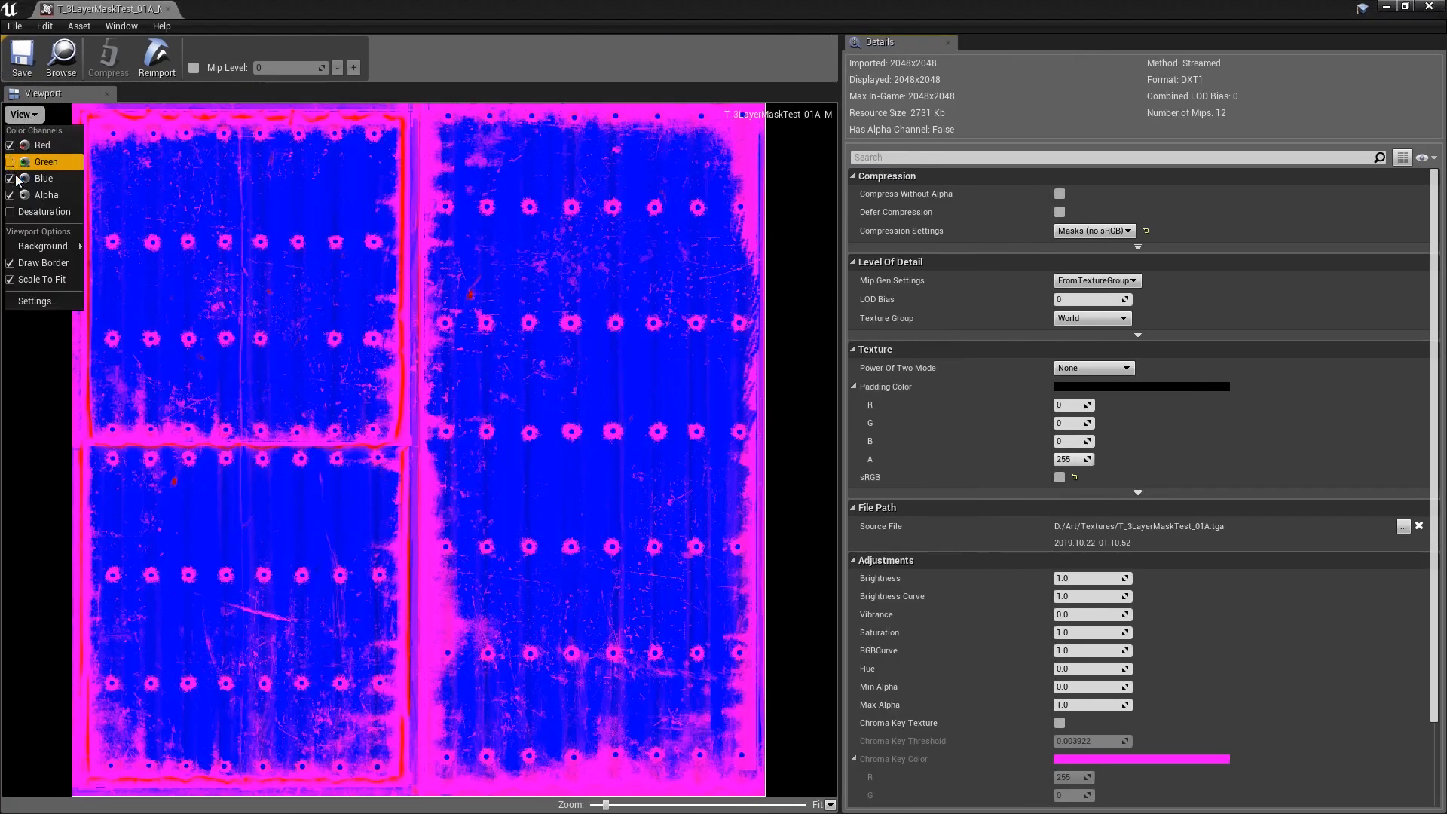
click(10, 177)
click(10, 194)
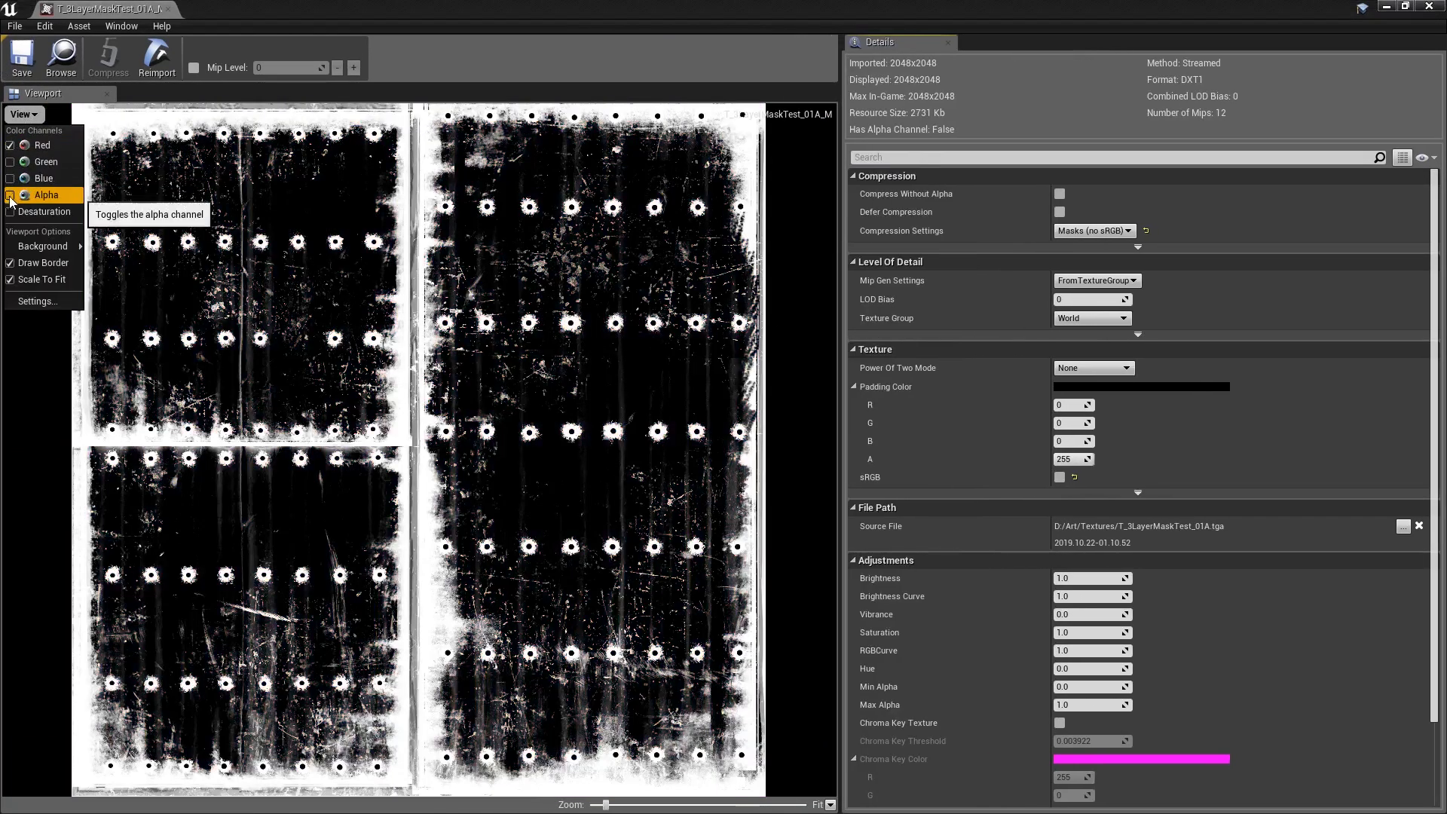
- Compare the layer mask texture's green, blue and red channels one at a time, and close the texture
click(10, 147)
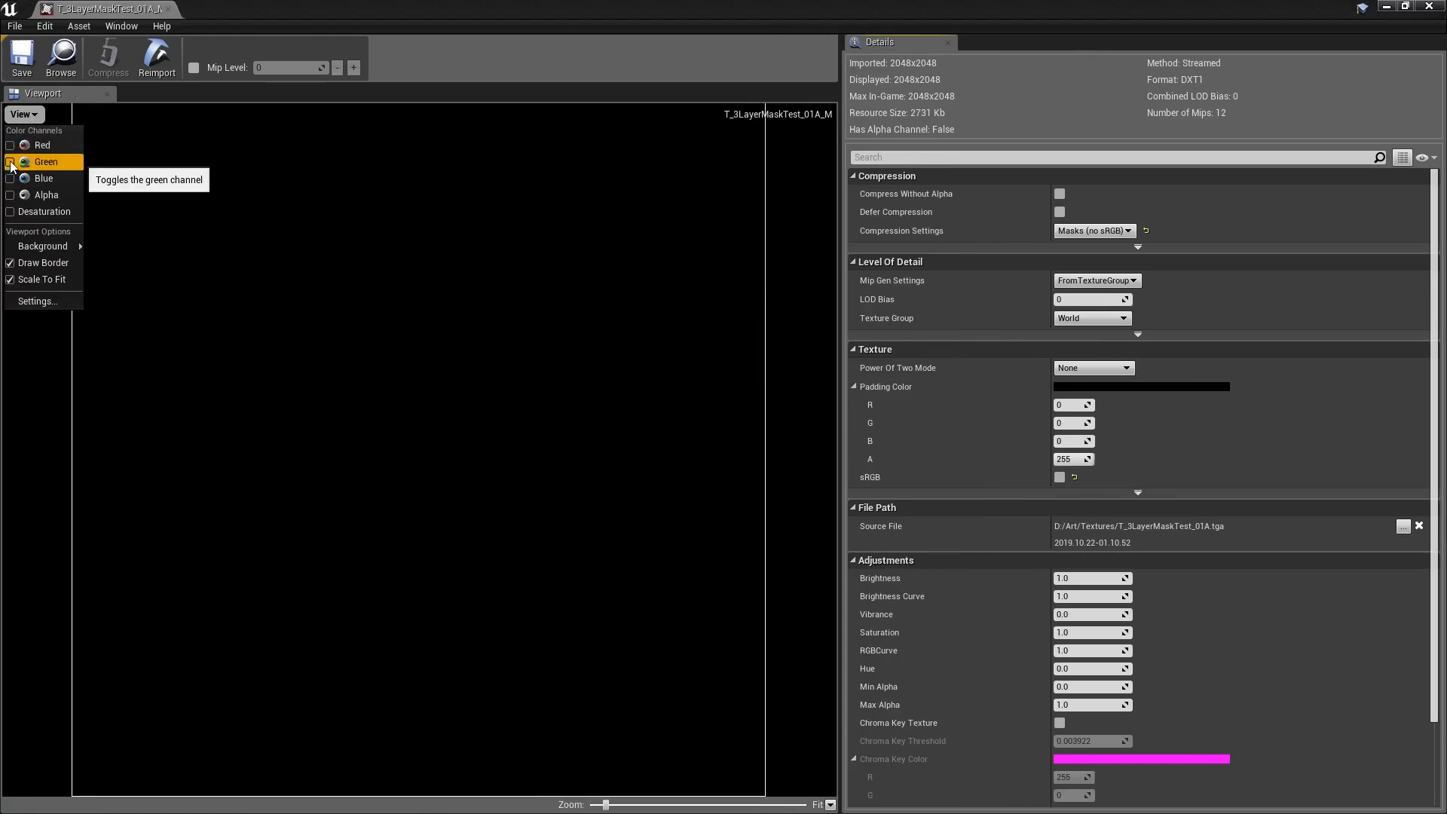
click(10, 162)
click(9, 162)
click(10, 178)
click(10, 178)
click(11, 163)
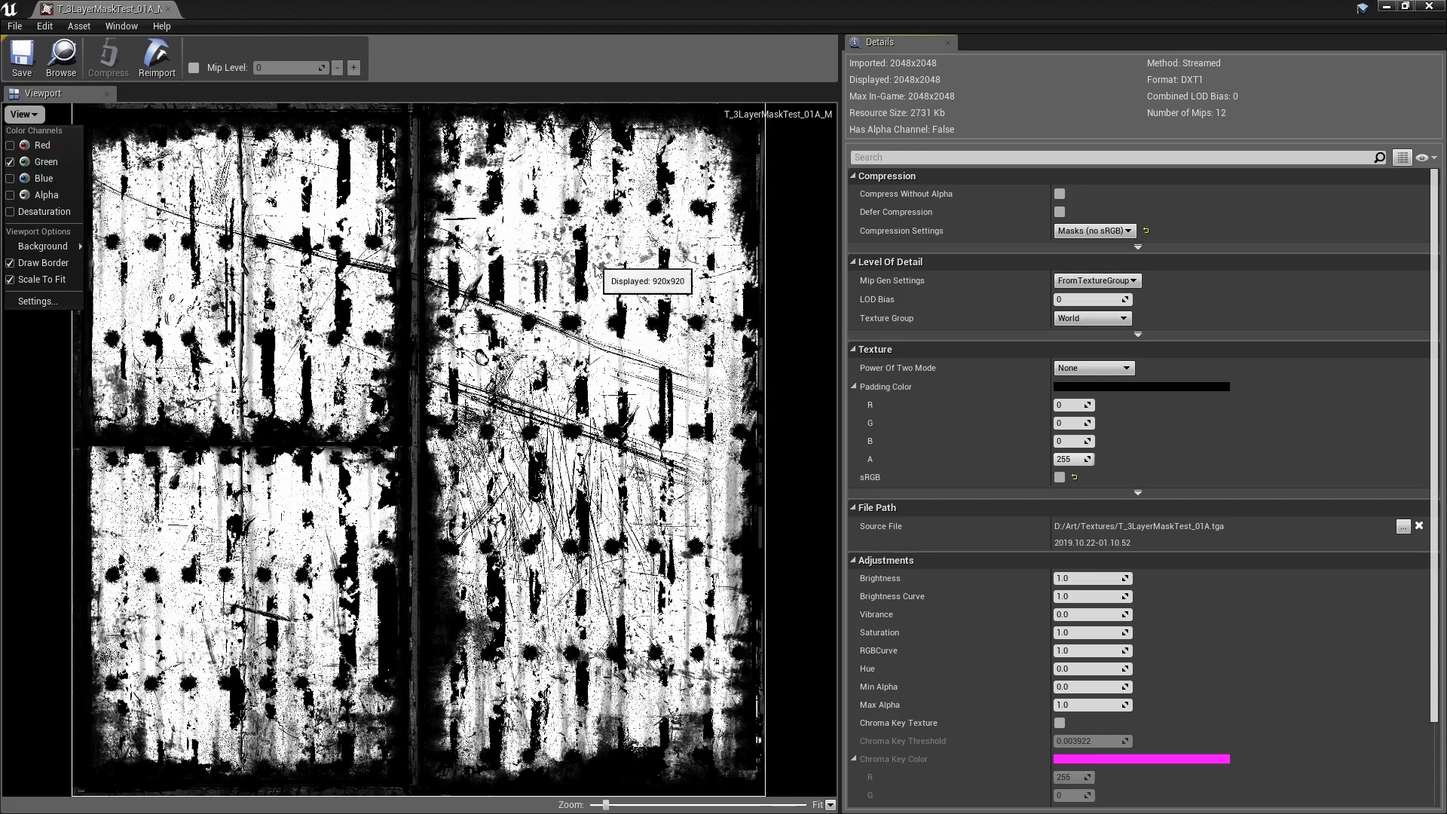
click(10, 163)
click(10, 147)
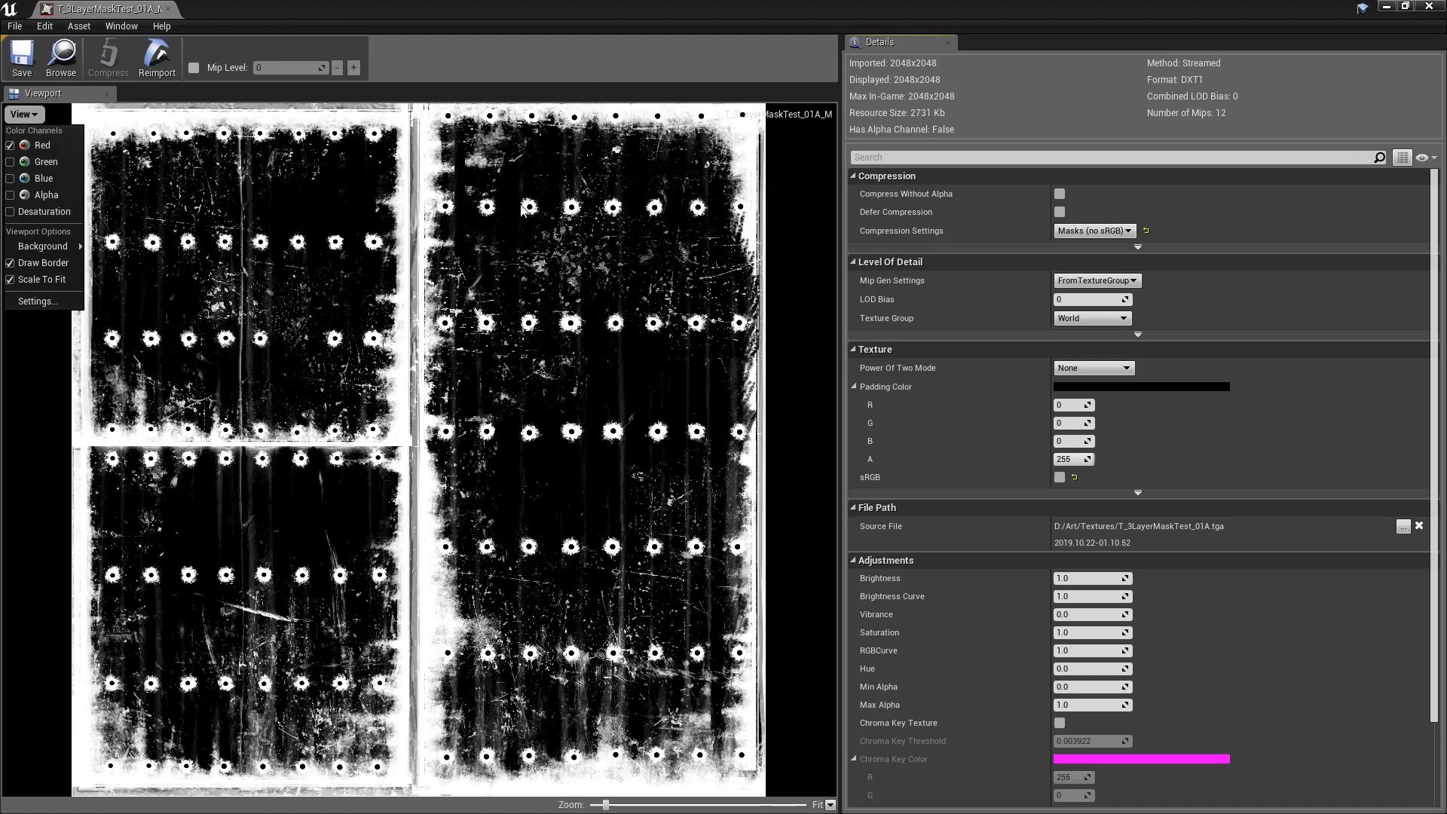
click(168, 9)
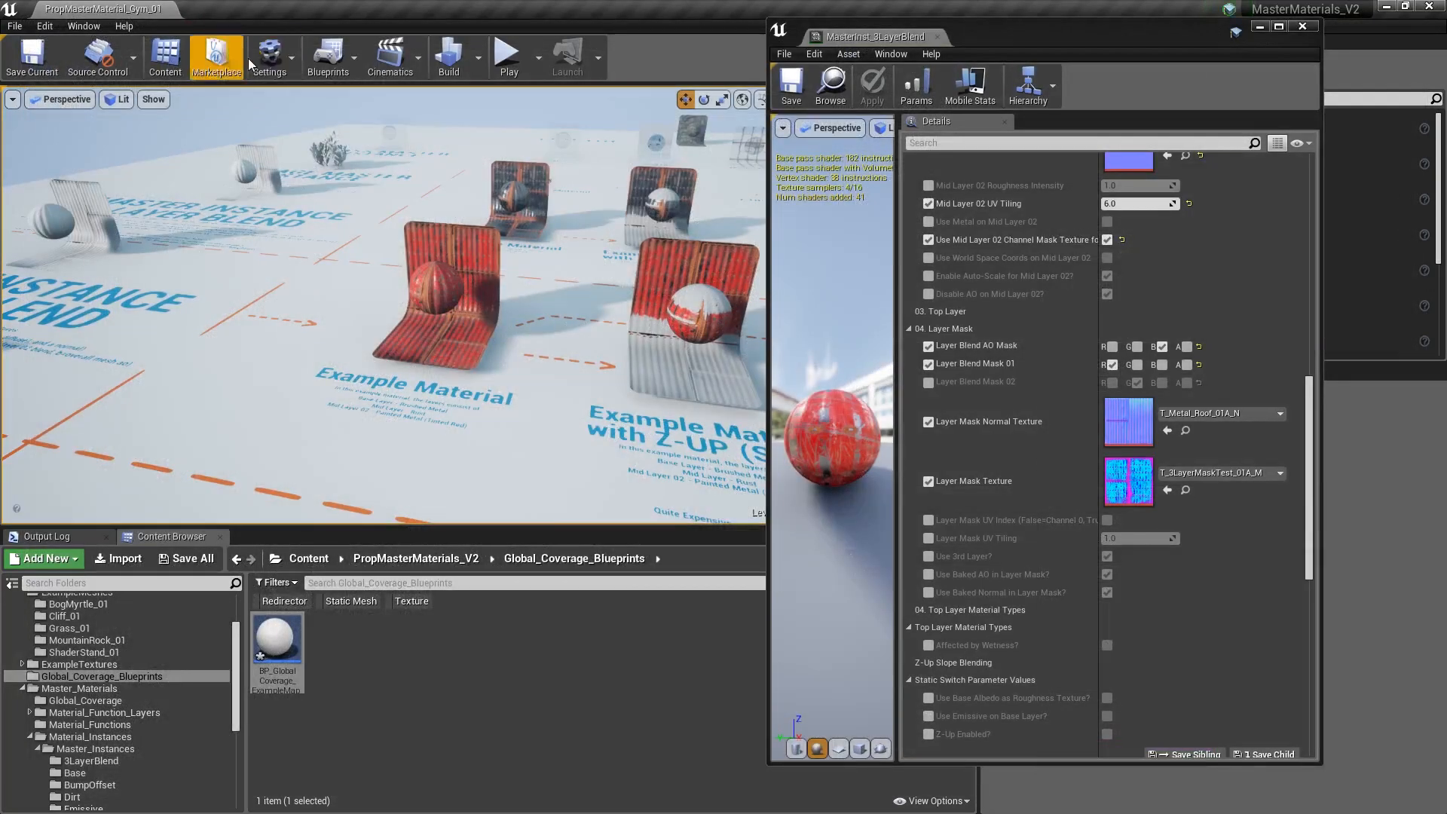
- Reopen the layer mask texture, inspect its ambient occlusion mask with red and green hidden, and close it
scroll(1032, 364, up, 15)
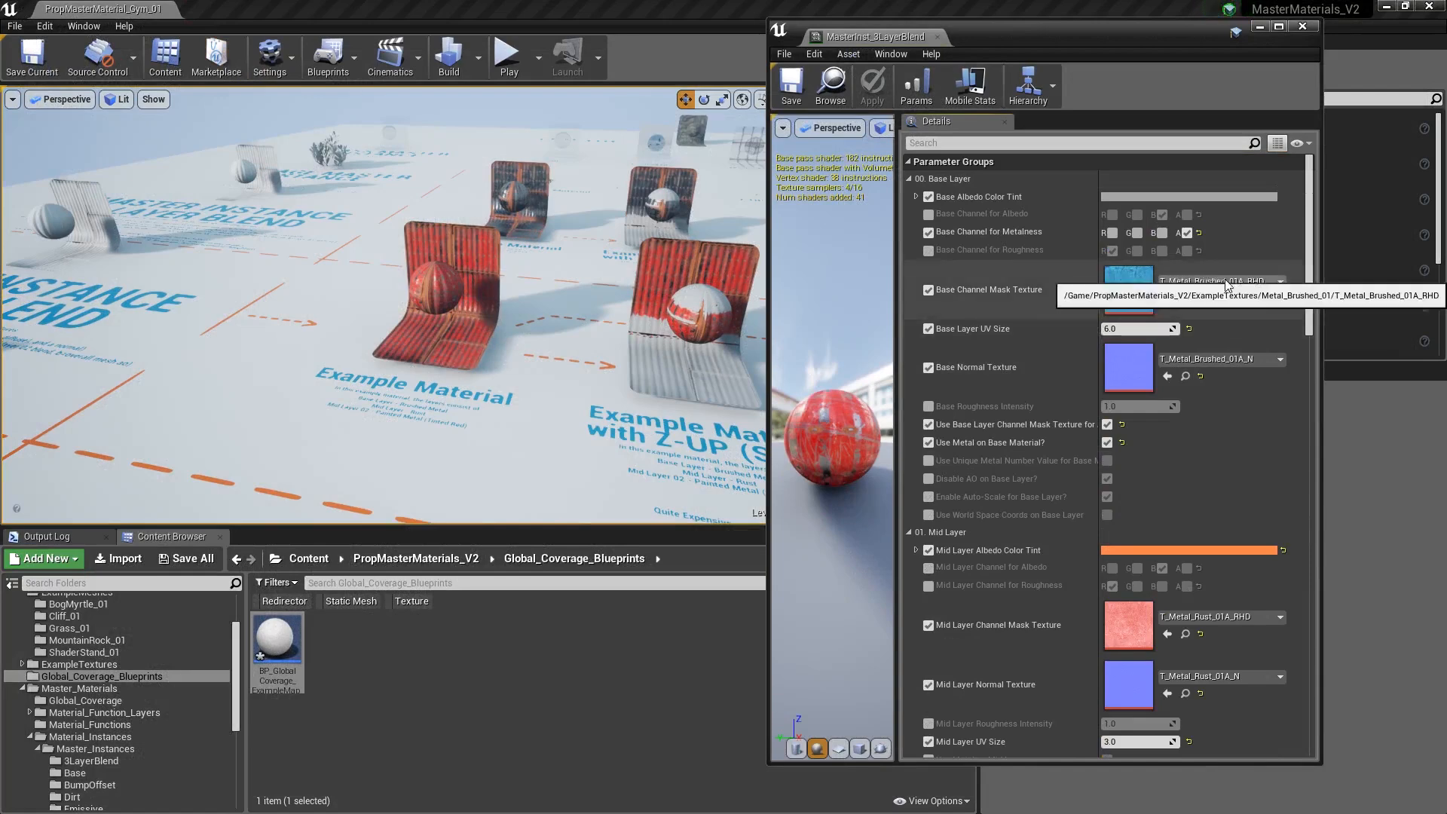
scroll(1310, 251, down, 15)
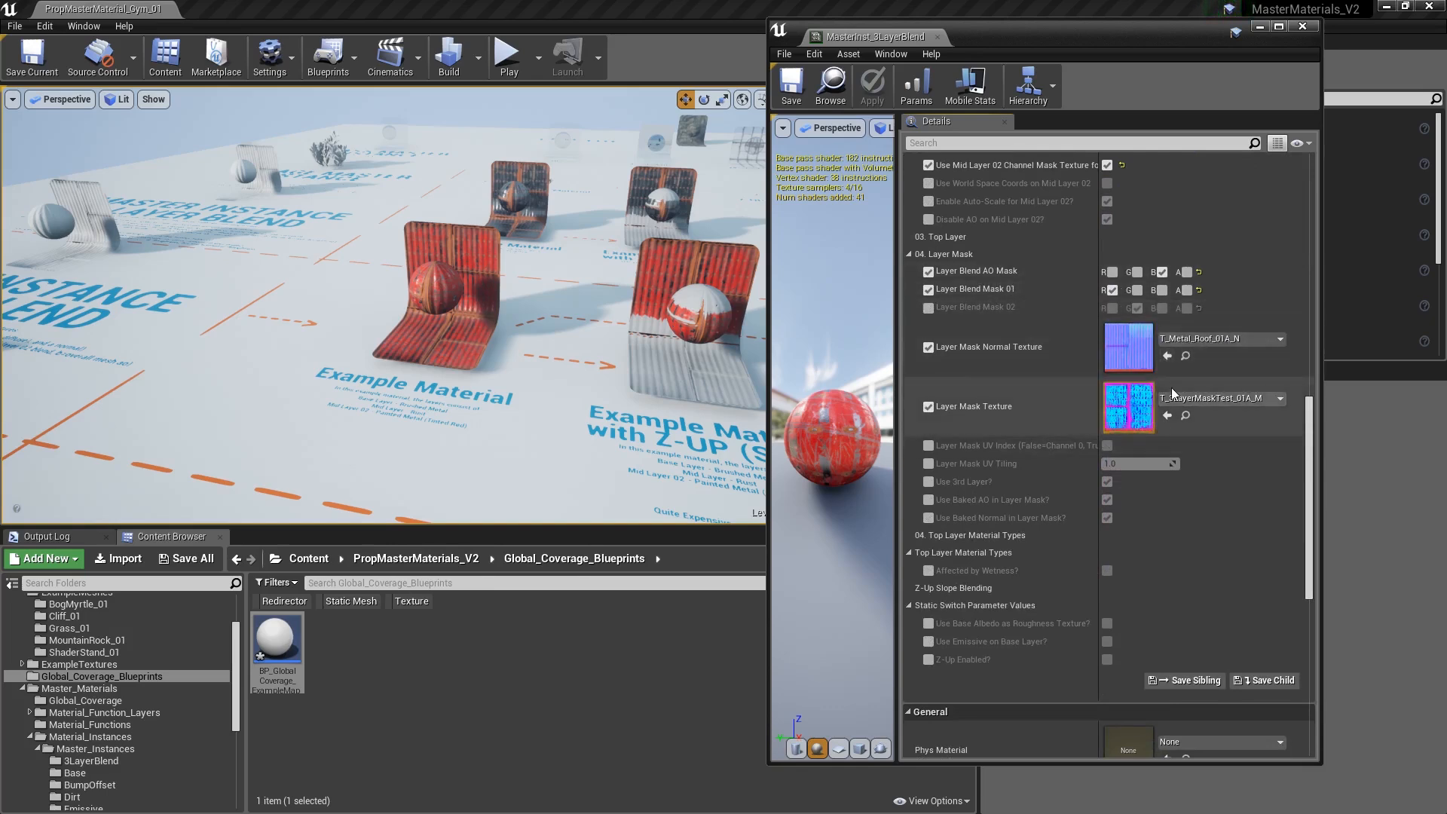
double_click(1128, 407)
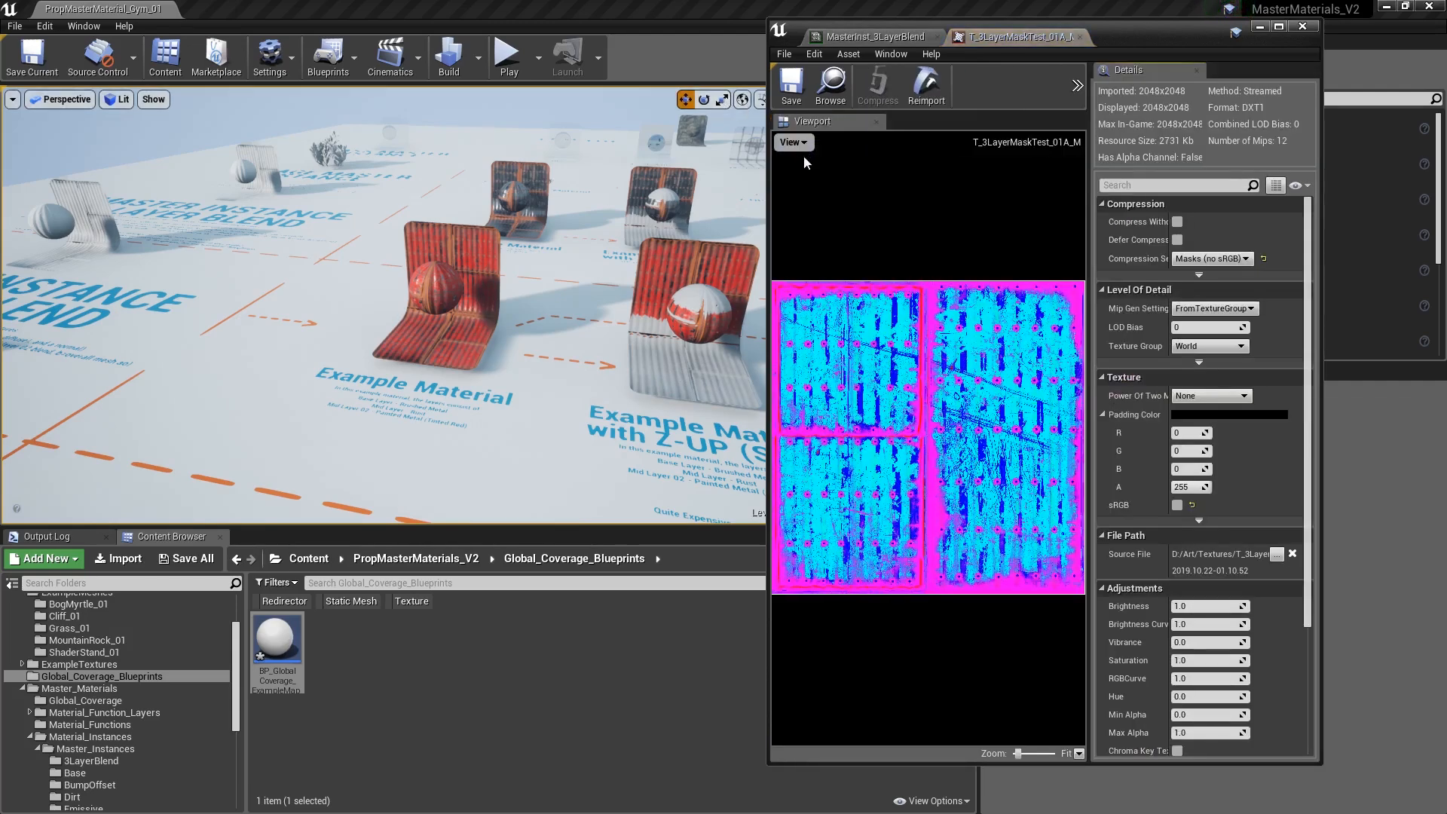
click(793, 142)
click(780, 174)
click(781, 190)
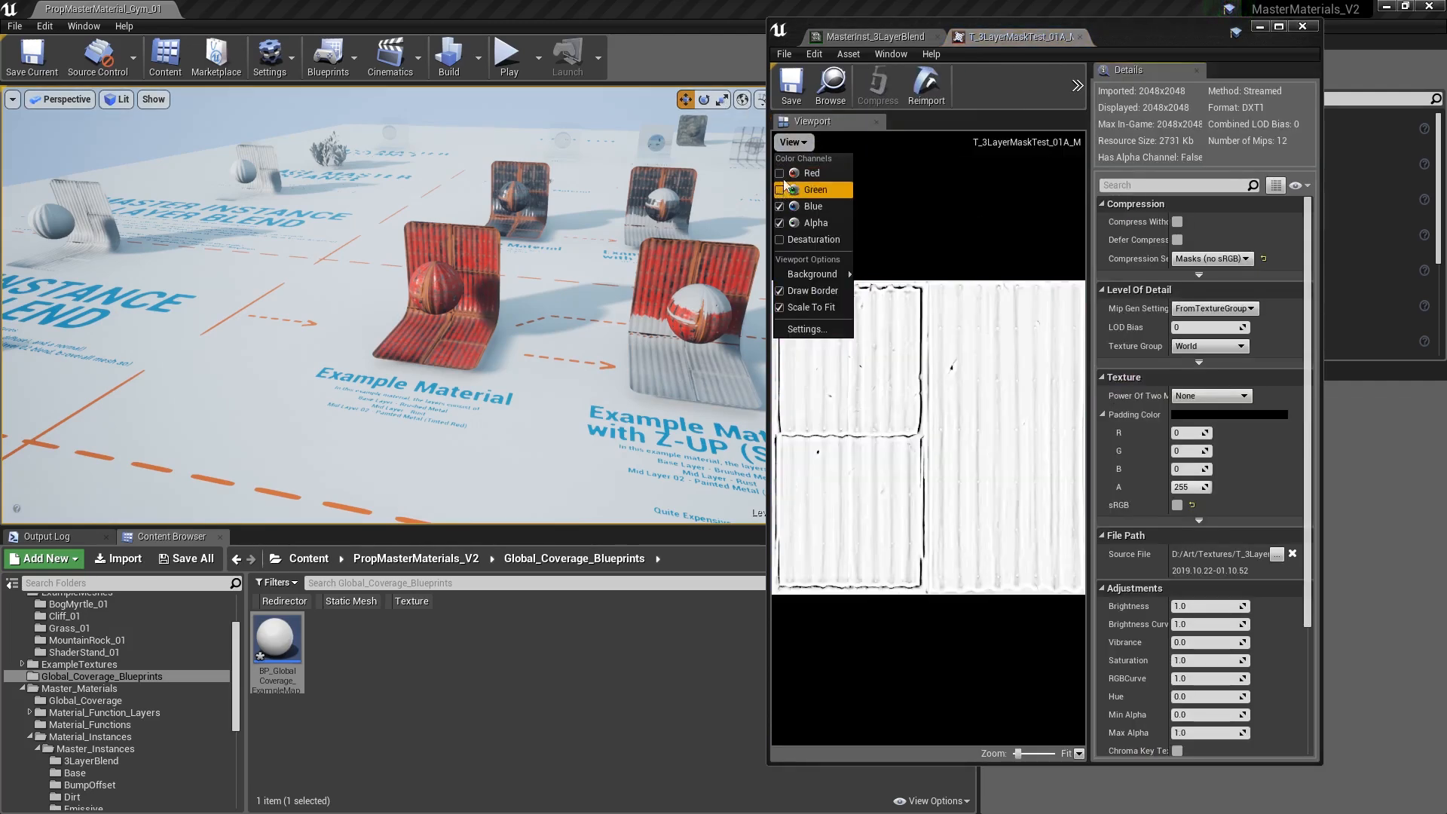
mouse_move(812, 274)
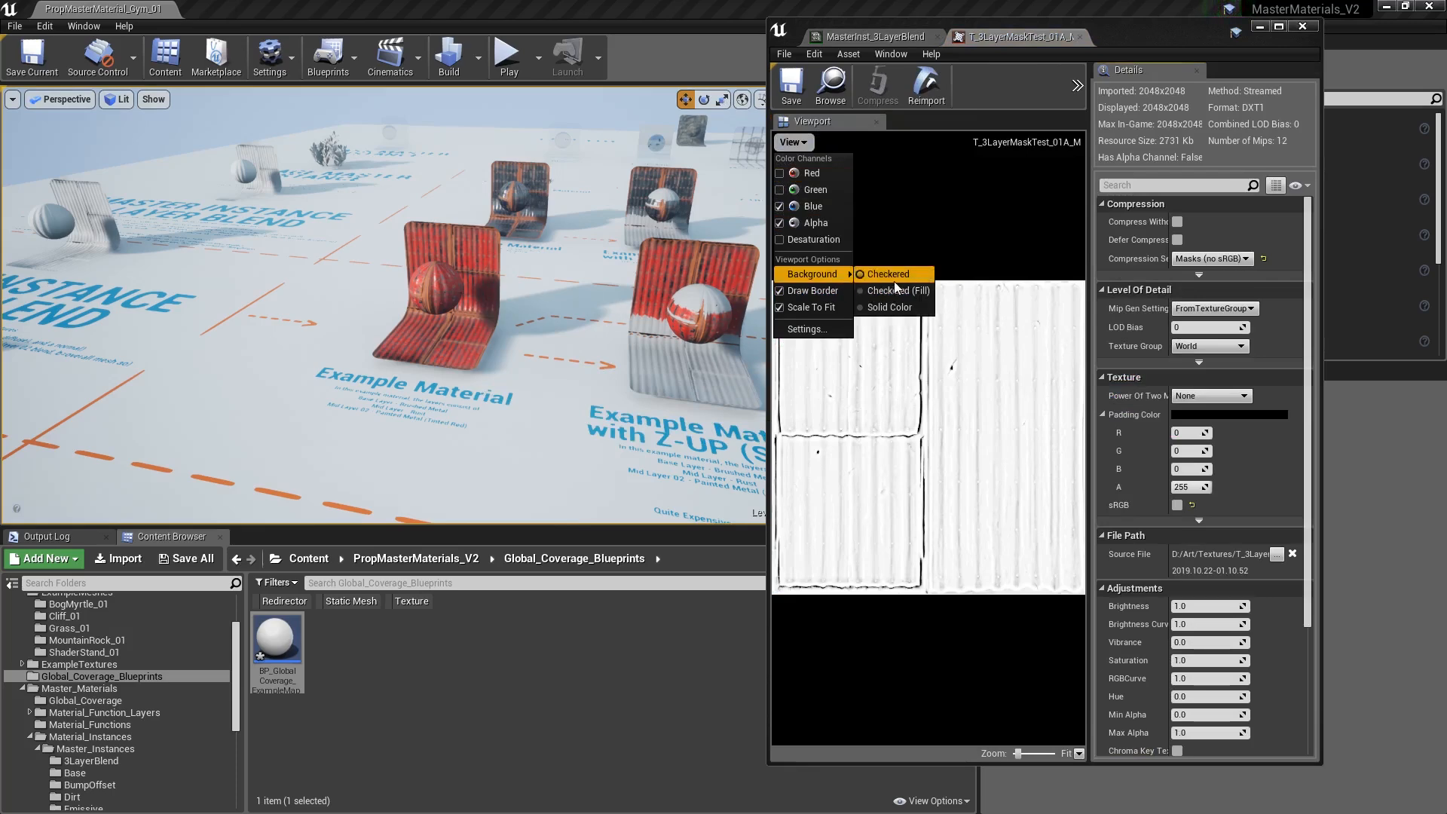
click(1005, 243)
click(1080, 37)
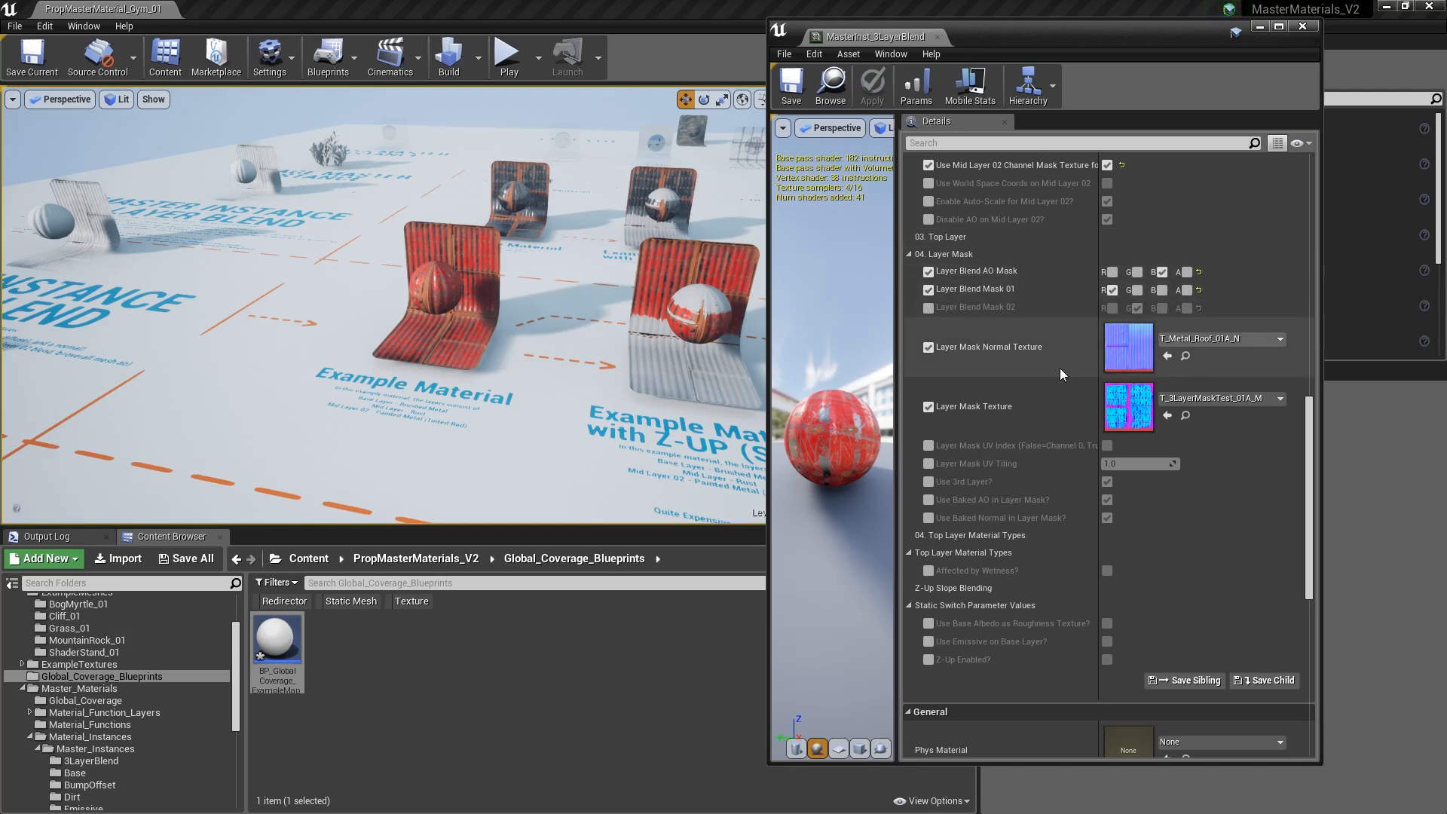
- View the red example mesh up close and close the MasterInst_3LayerBlend editor
key(w)
right_drag(535, 296, 520, 312)
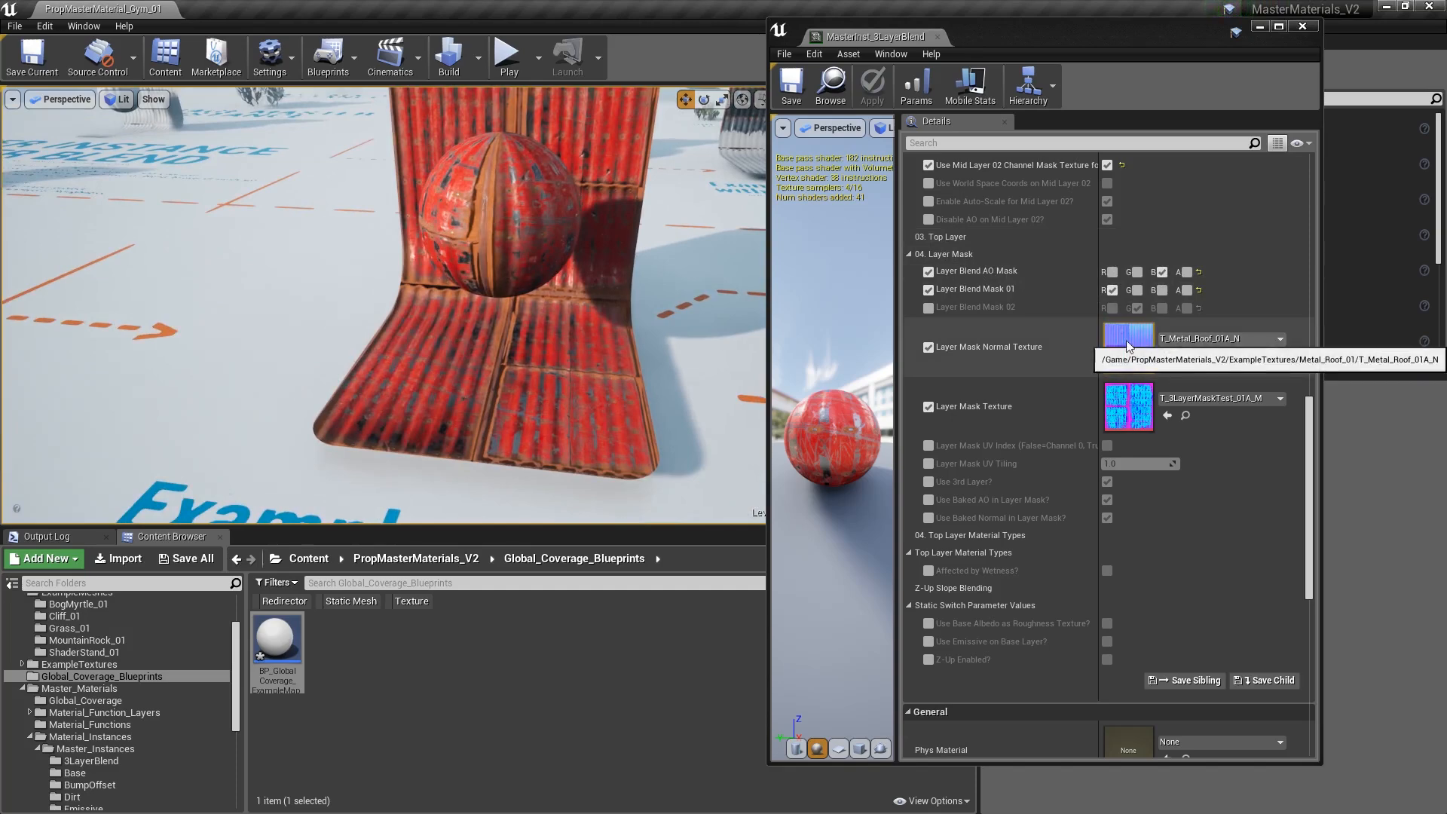
click(936, 36)
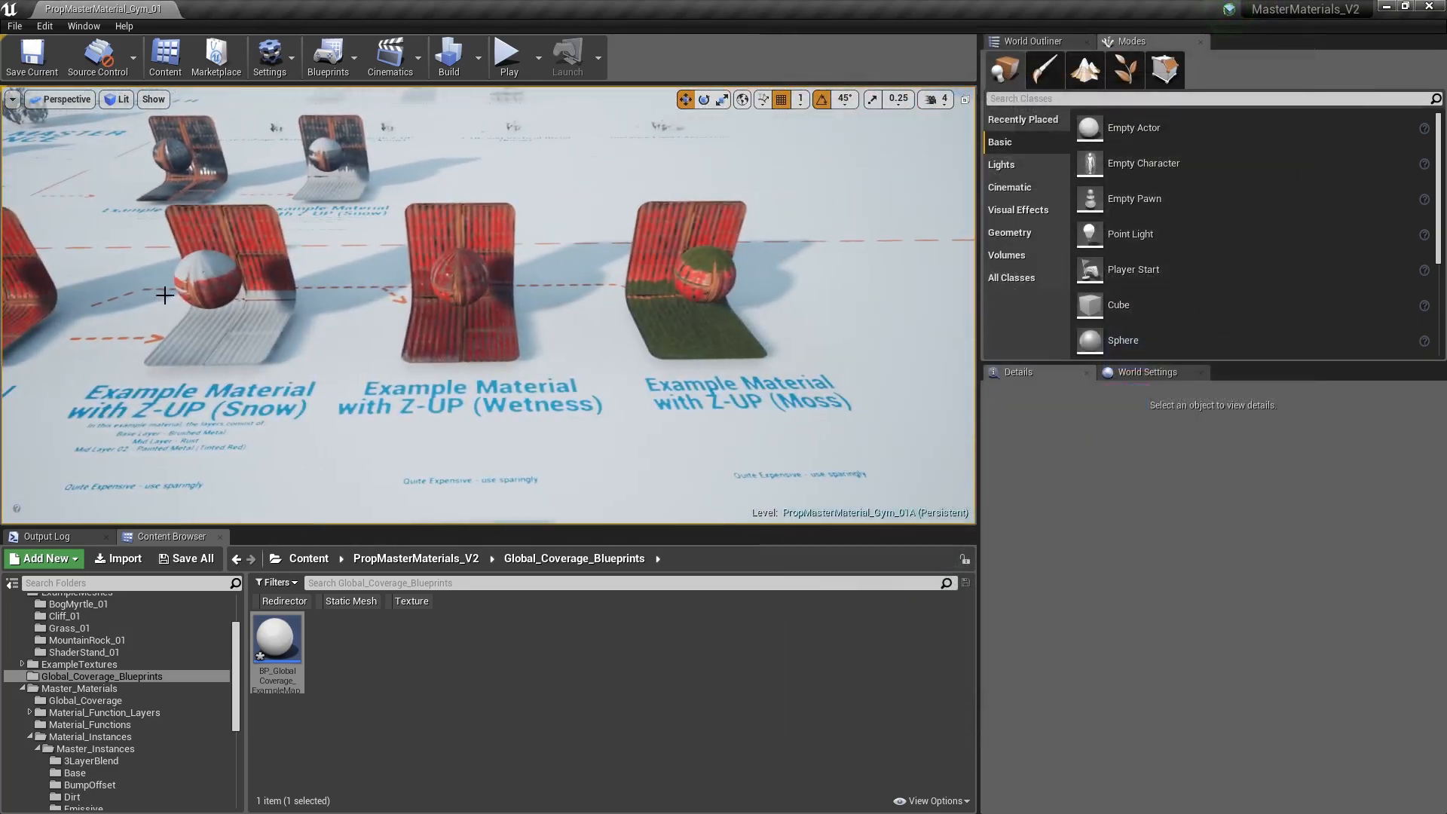
- Examine the three-layer Z-UP examples for snow, wetness and moss, checking the material assigned to the snow example mesh
right_drag(550, 304, 555, 346)
key(w)
key(a)
key(s)
key(a)
key(w)
click(488, 324)
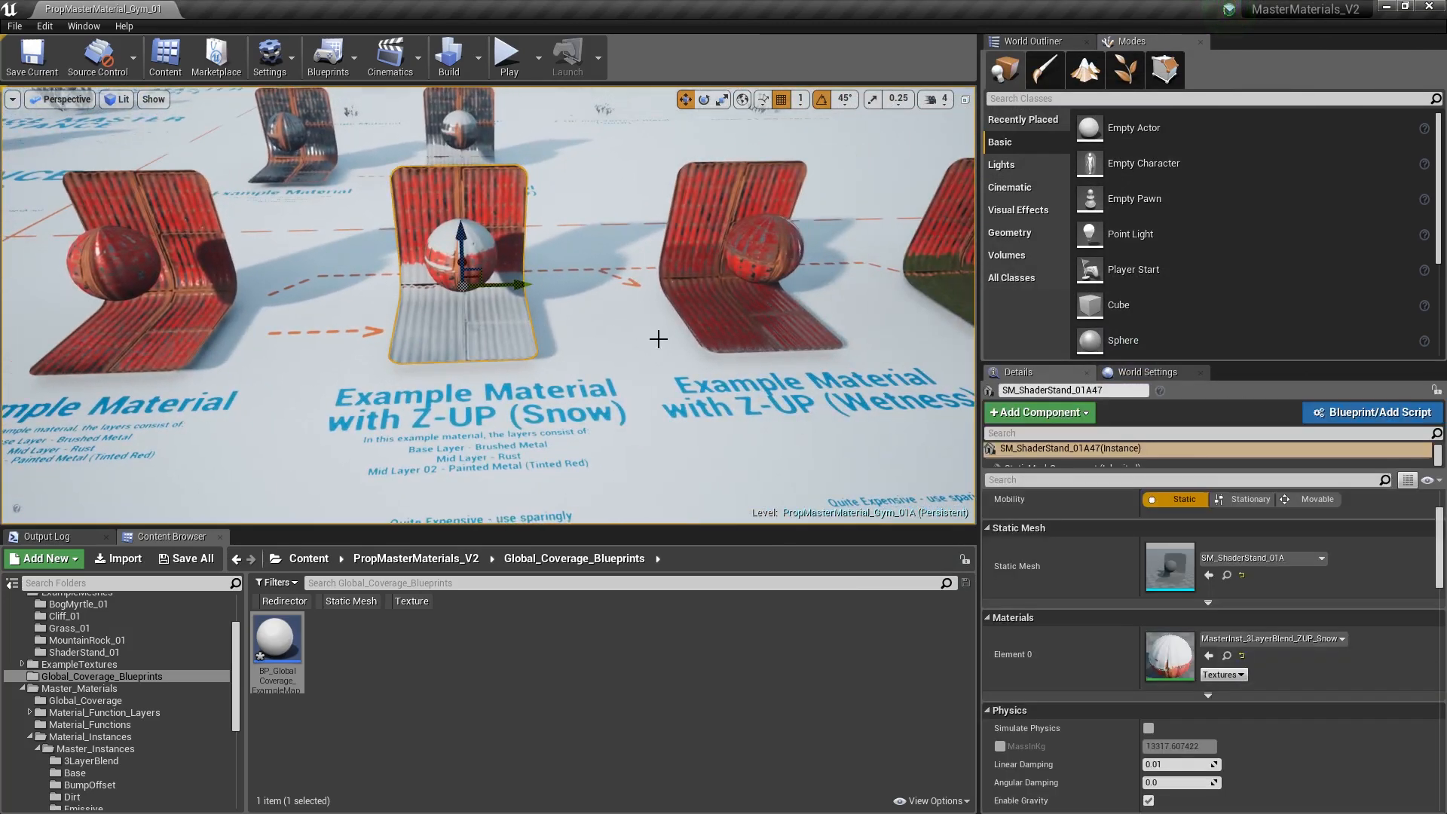
key(a)
right_drag(691, 344, 626, 356)
key(s)
key(a)
key(Escape)
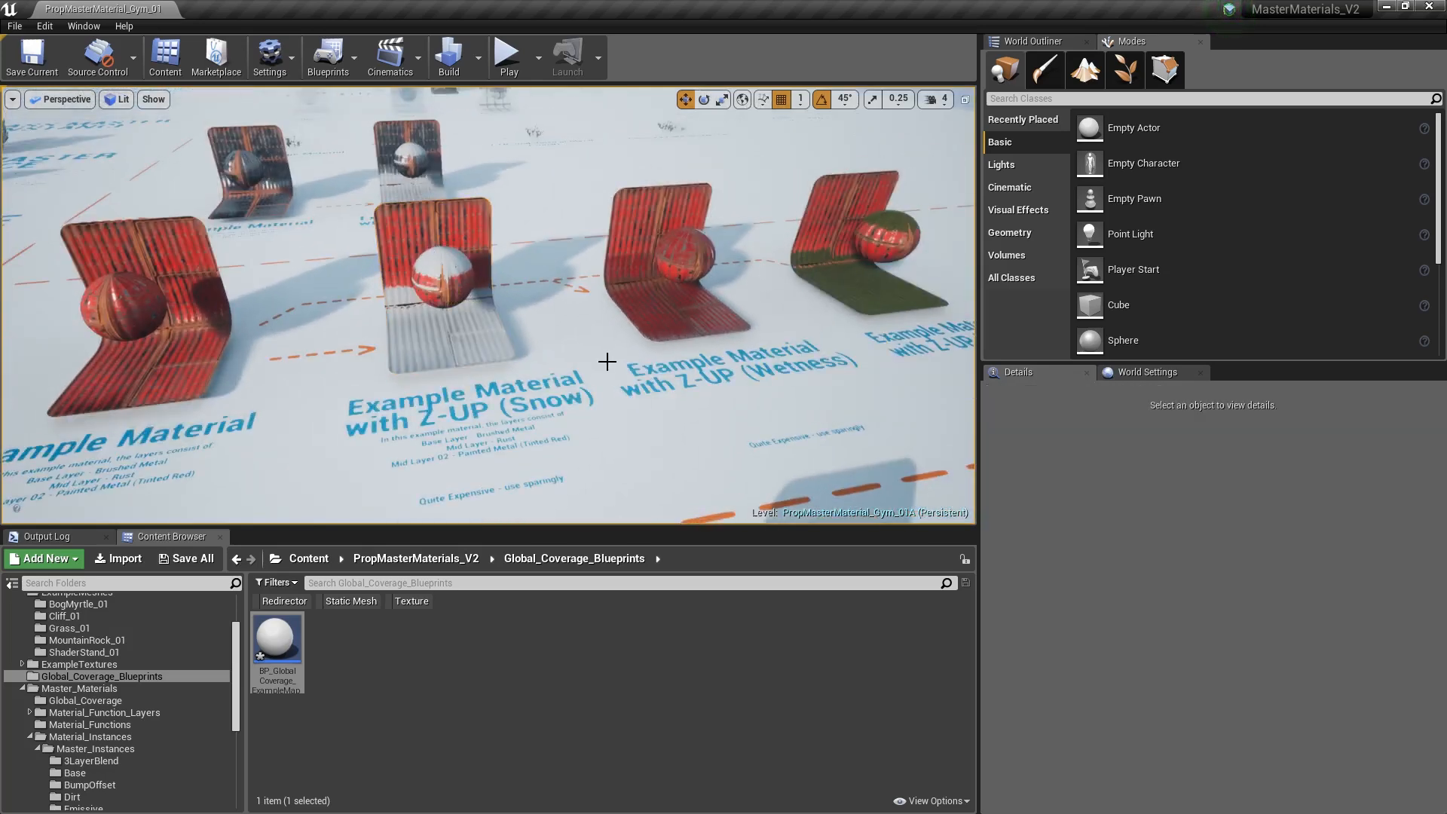
- Open the global coverage example blueprint and set Snow Amount to about 0.43
double_click(279, 635)
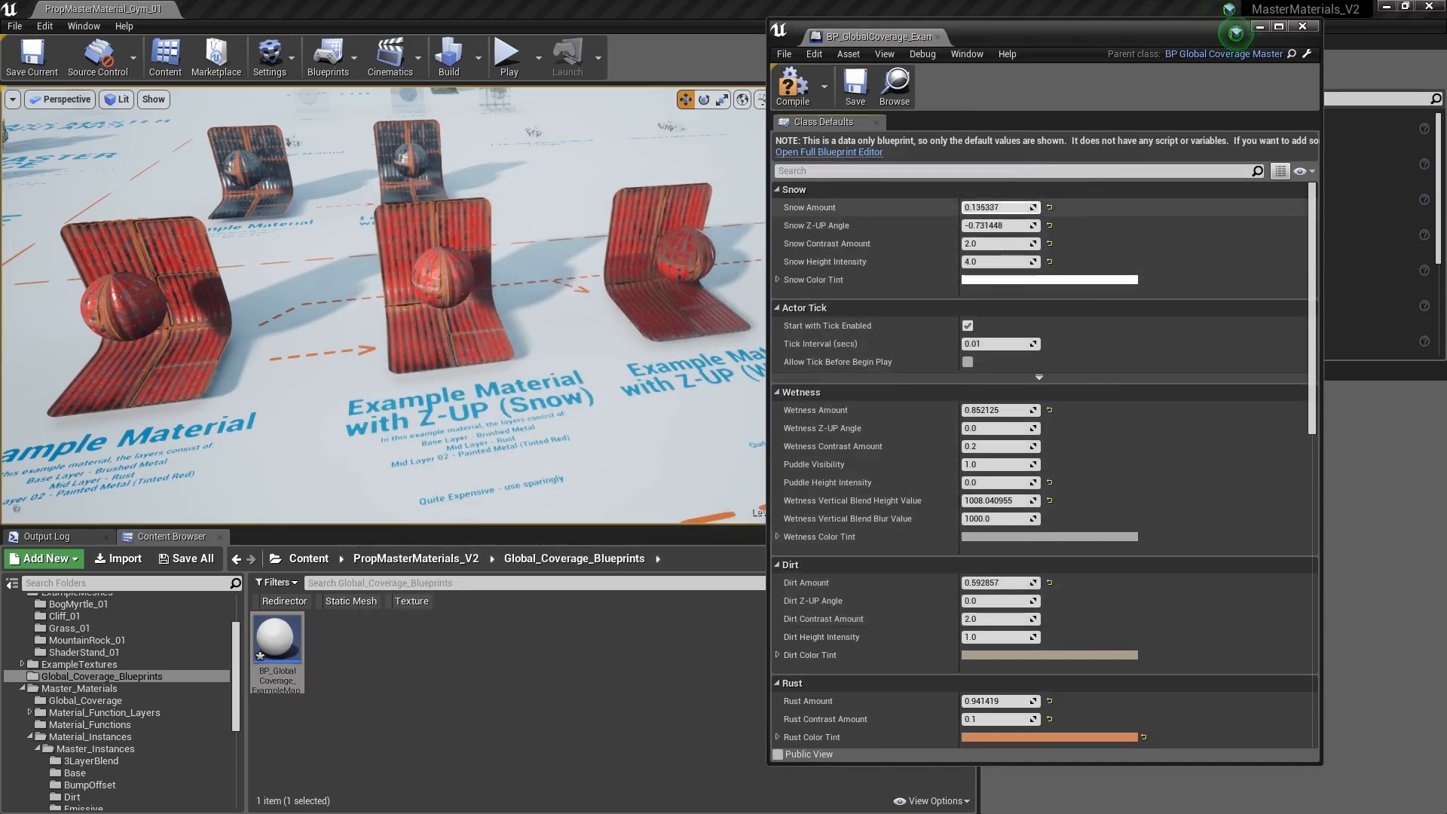
drag(1000, 207, 1017, 208)
- Look over the three-layer blend, two-layer blend and foliage master instance areas of the level, and close the global coverage blueprint
right_drag(542, 332, 499, 302)
key(w)
key(s)
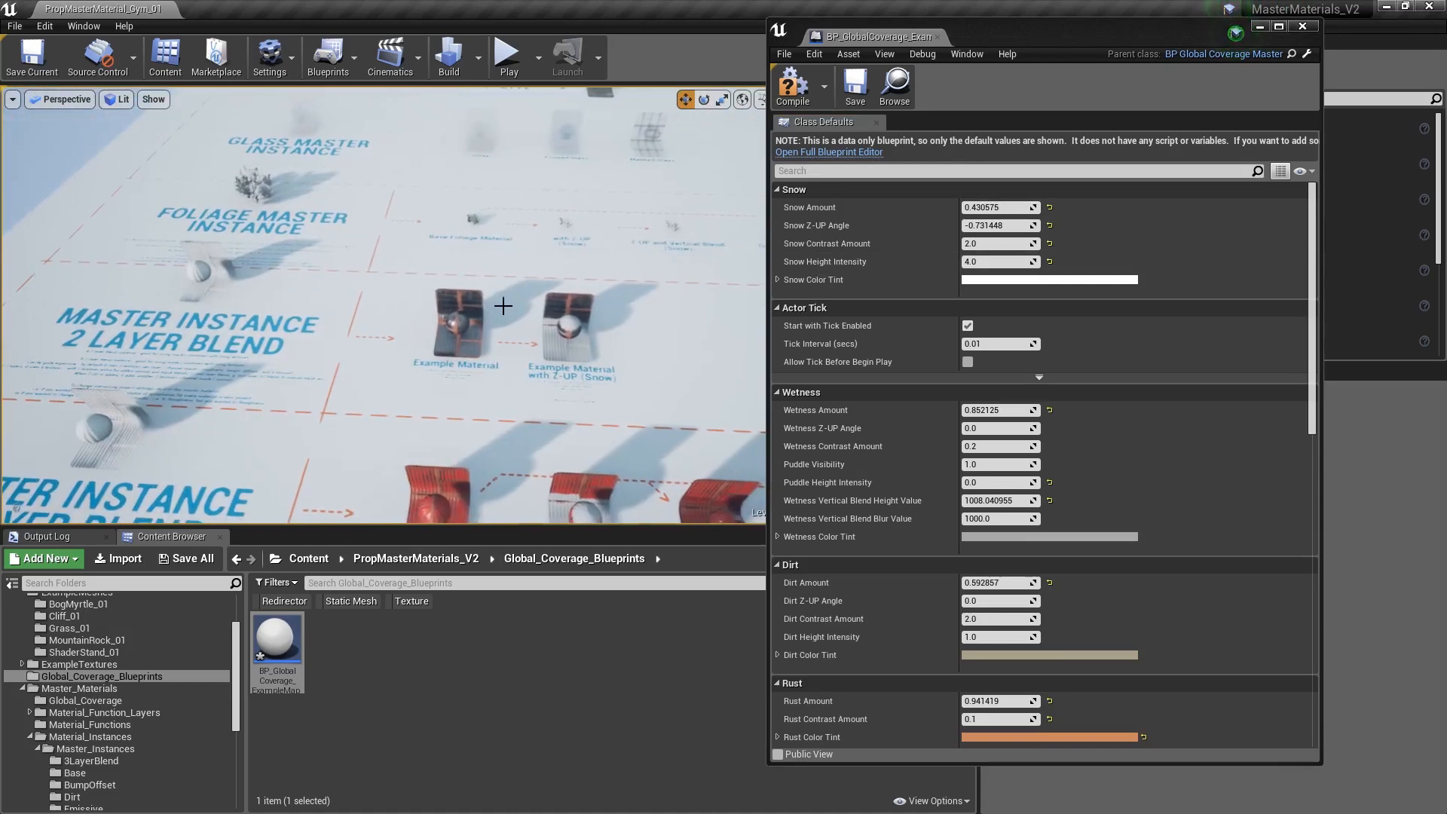
right_drag(264, 372, 234, 407)
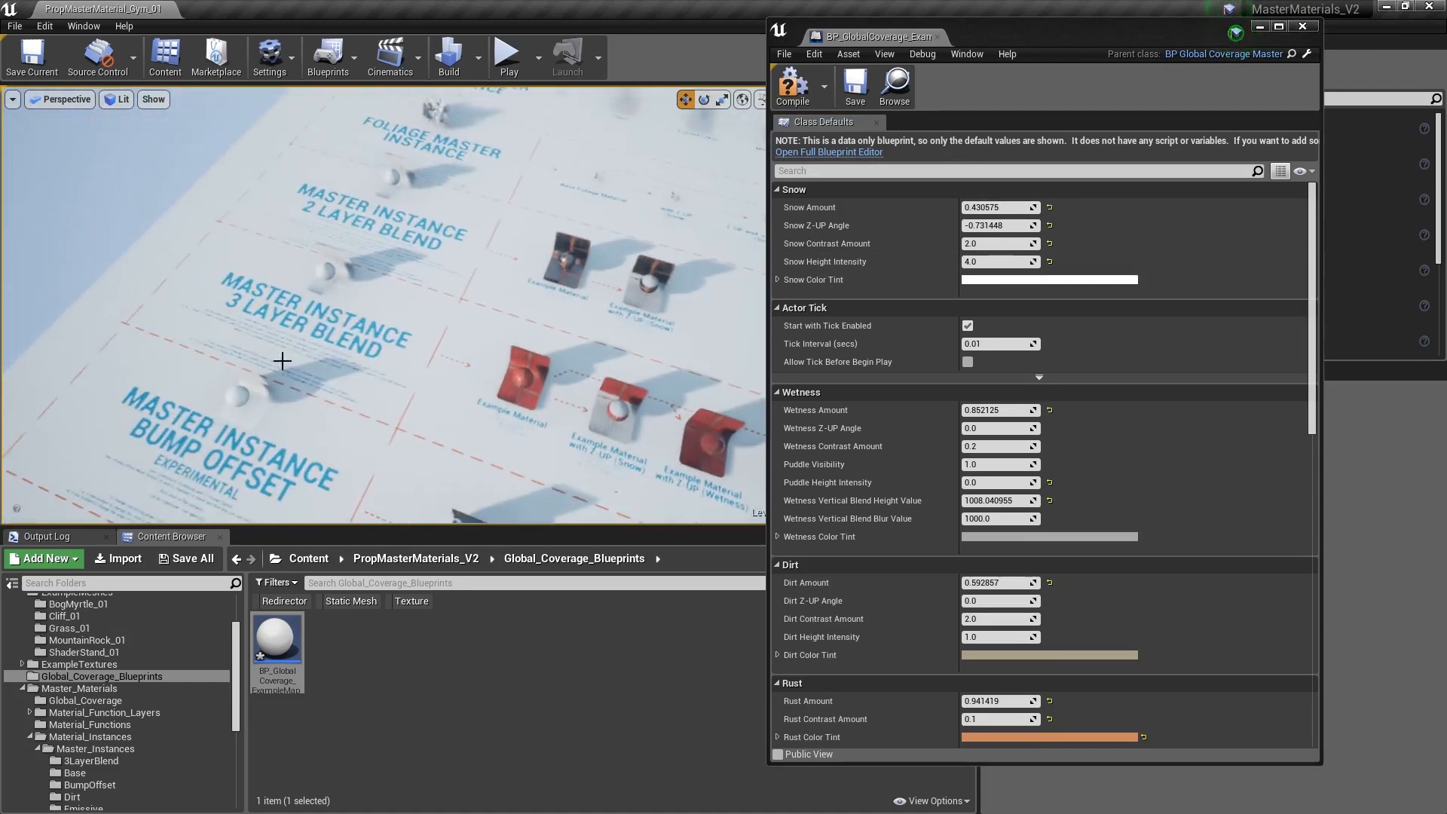
mouse_move(323, 326)
right_down()
mouse_move(369, 328)
mouse_move(347, 331)
right_up()
right_drag(453, 379, 464, 381)
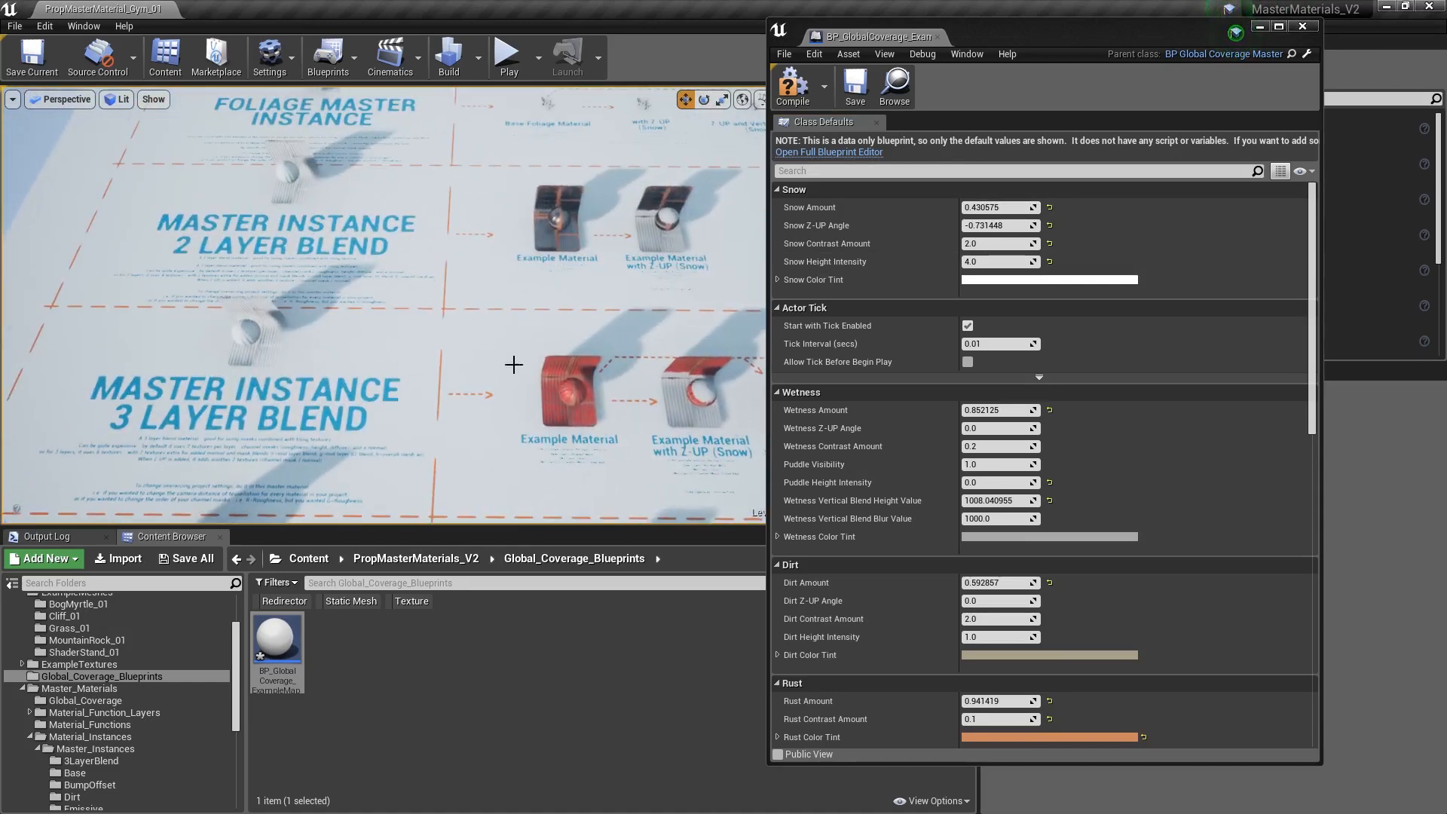
right_drag(480, 303, 459, 294)
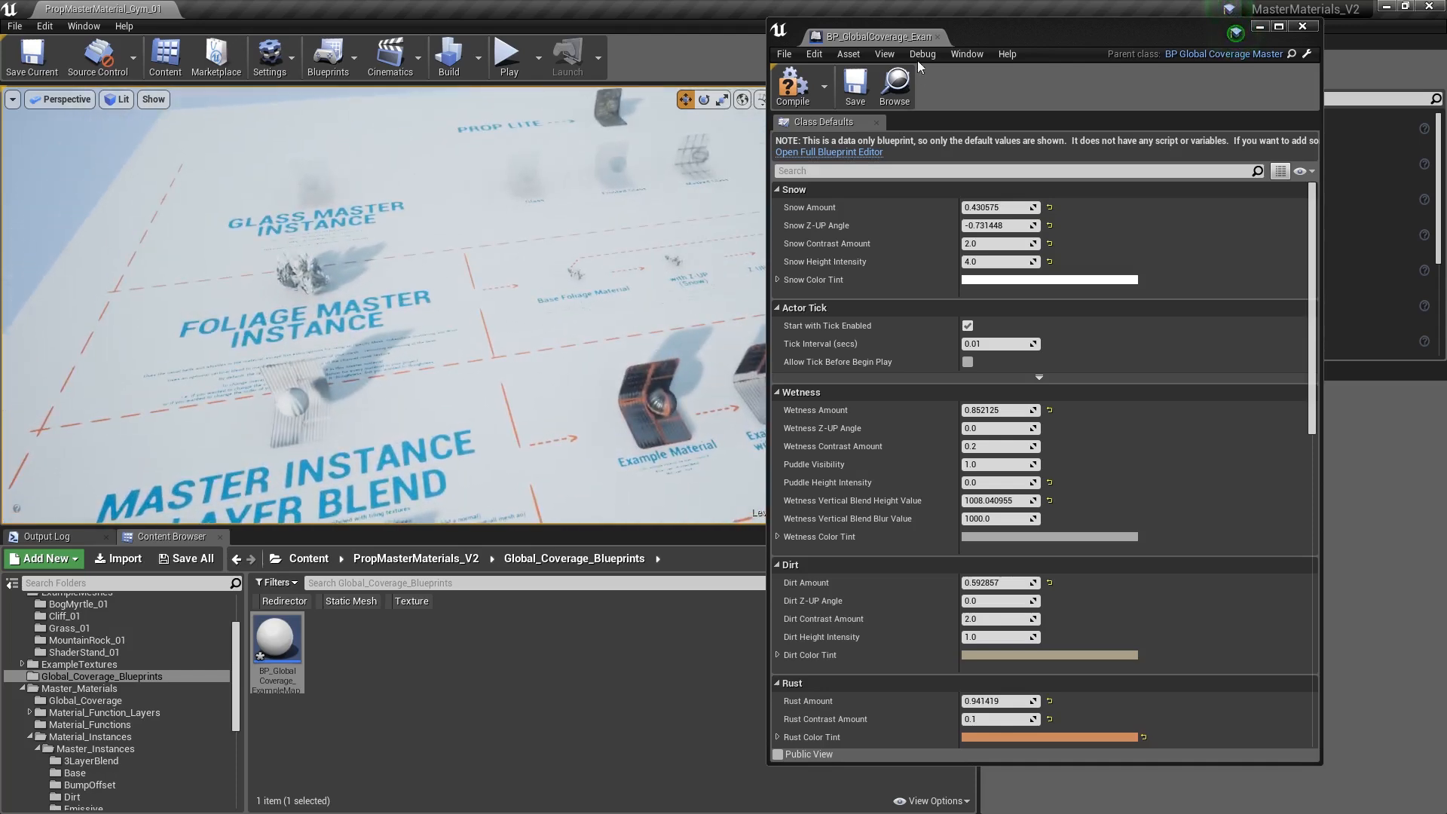
click(939, 38)
- Open MasterInst_Foliage from the base foliage bush, widen its editor and review its base layer, subsurface, interactive foliage and wind parameters
right_drag(581, 365, 603, 336)
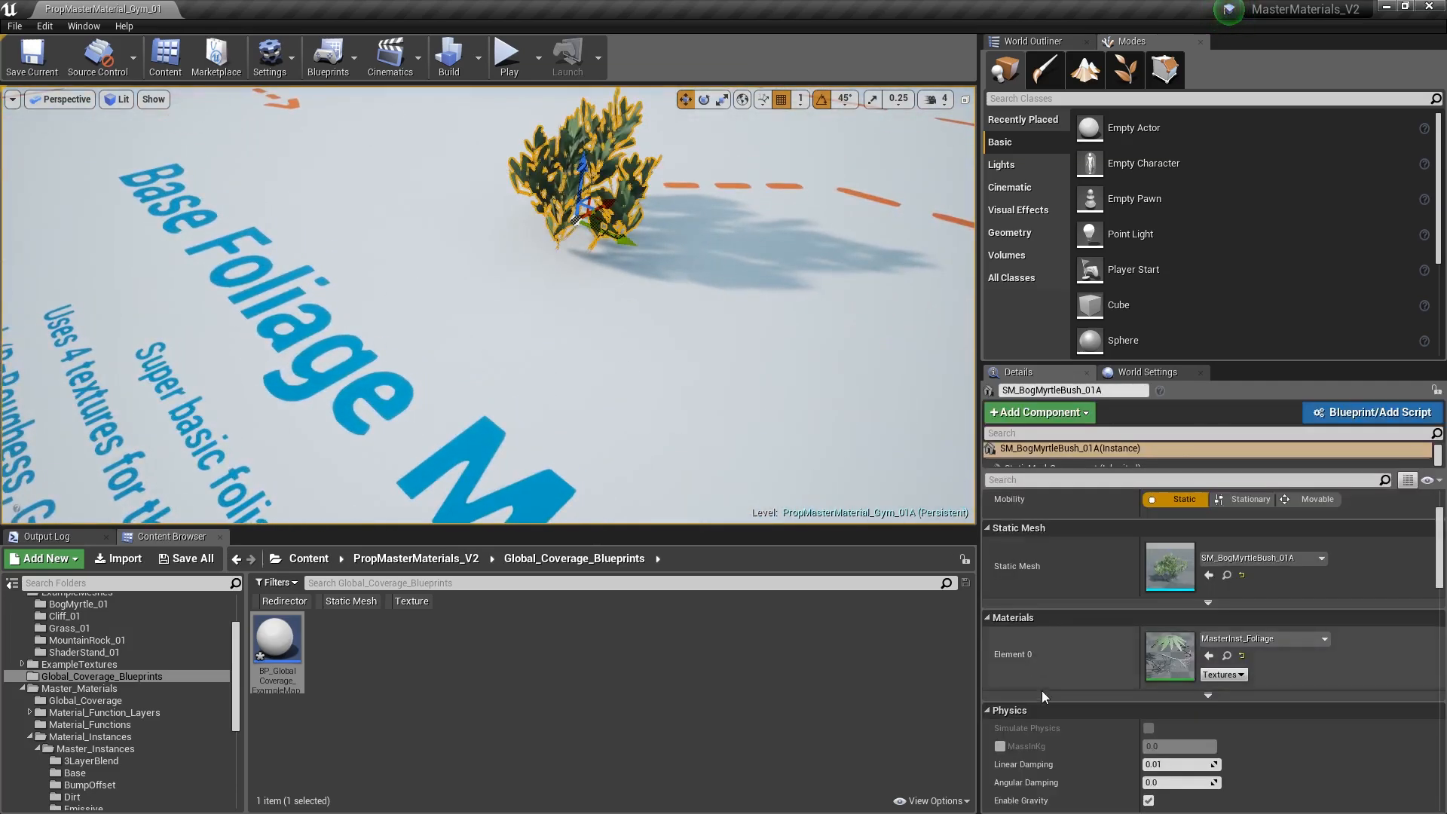
double_click(1169, 654)
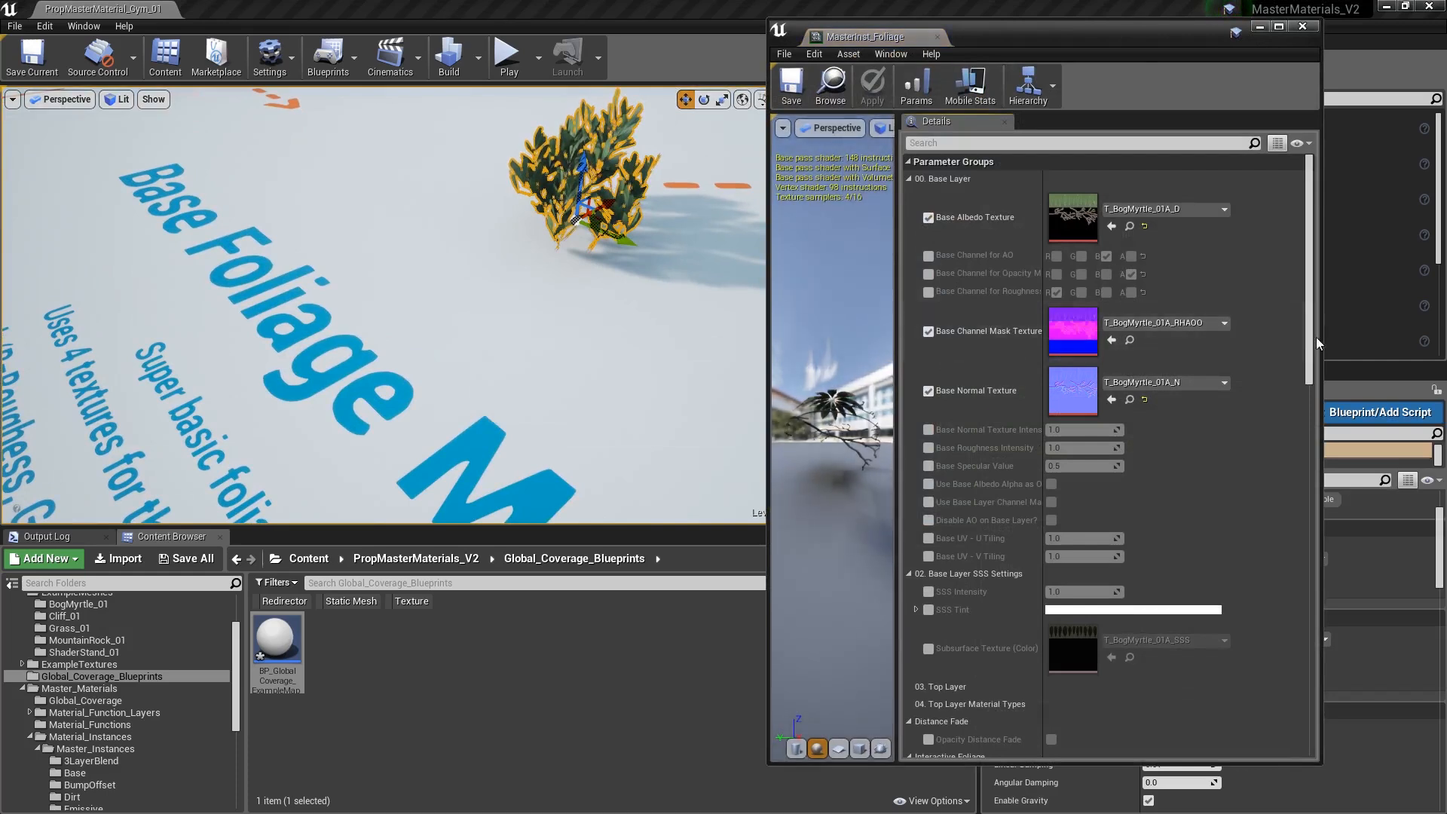
drag(1319, 347, 1424, 317)
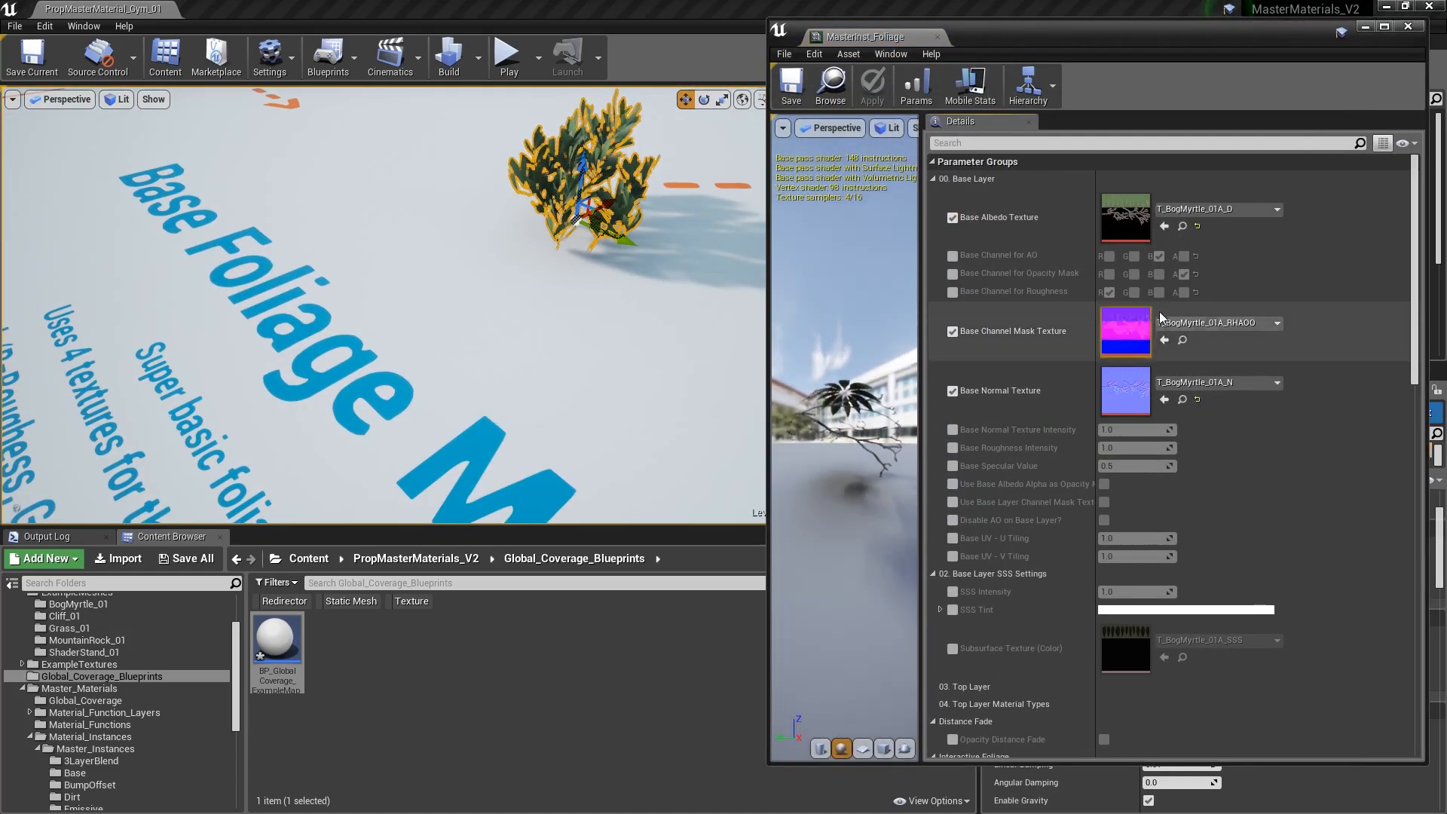
drag(1416, 238, 1413, 351)
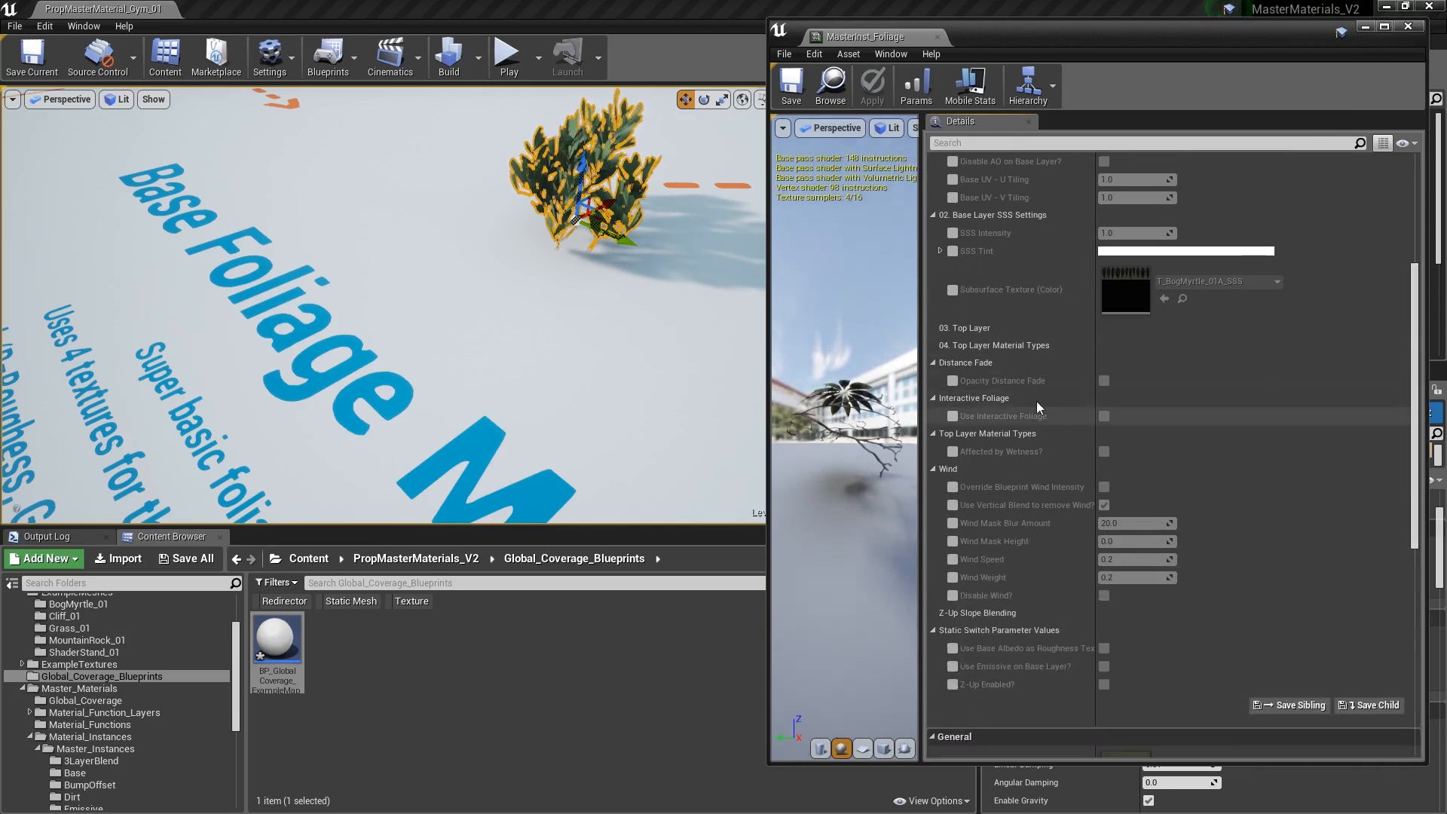
right_drag(581, 290, 637, 290)
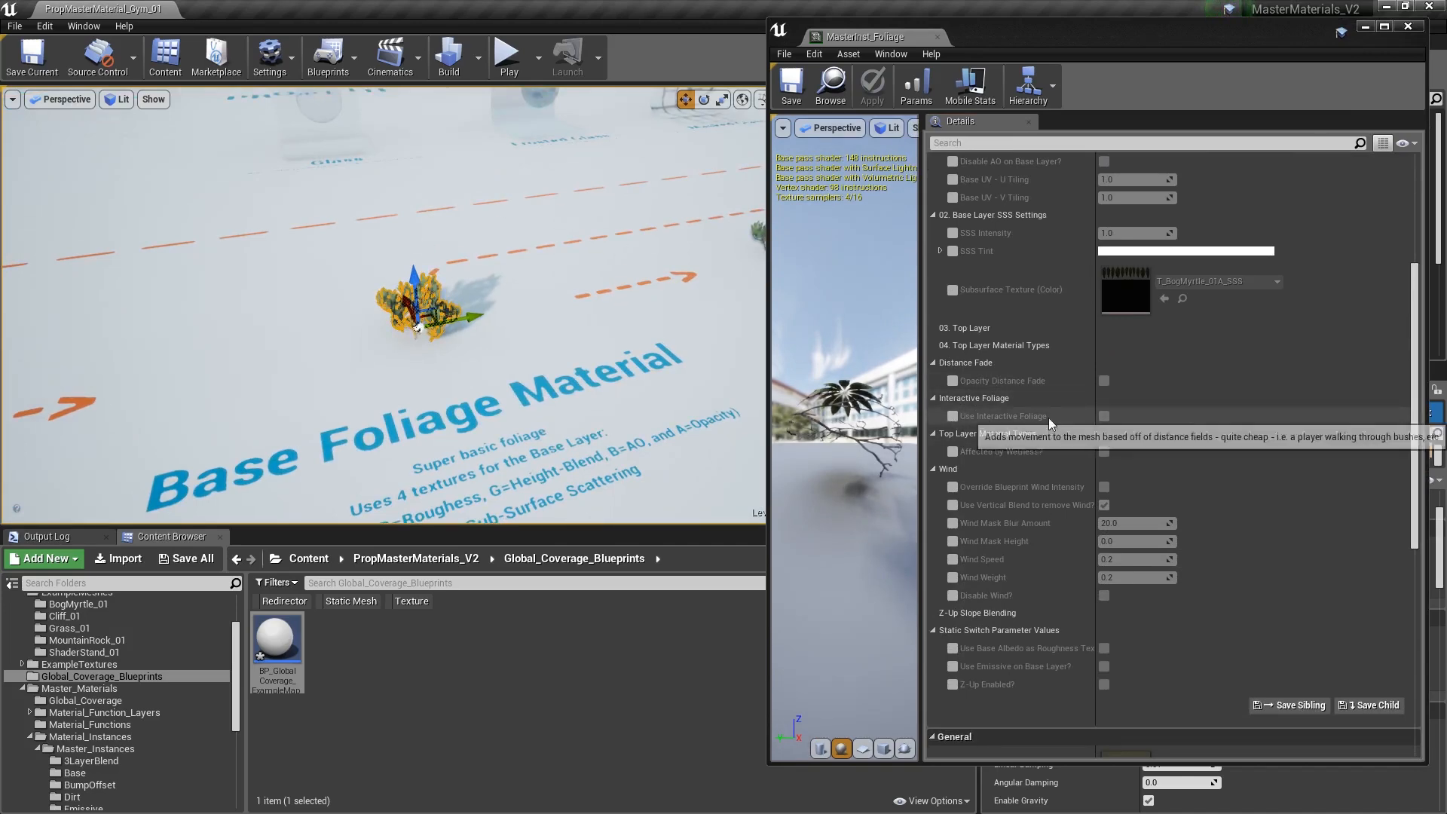
- Inspect the example bushes around the foliage area up close and select the plane standing beside one of them
right_drag(507, 322, 648, 290)
right_drag(504, 295, 468, 316)
click(483, 309)
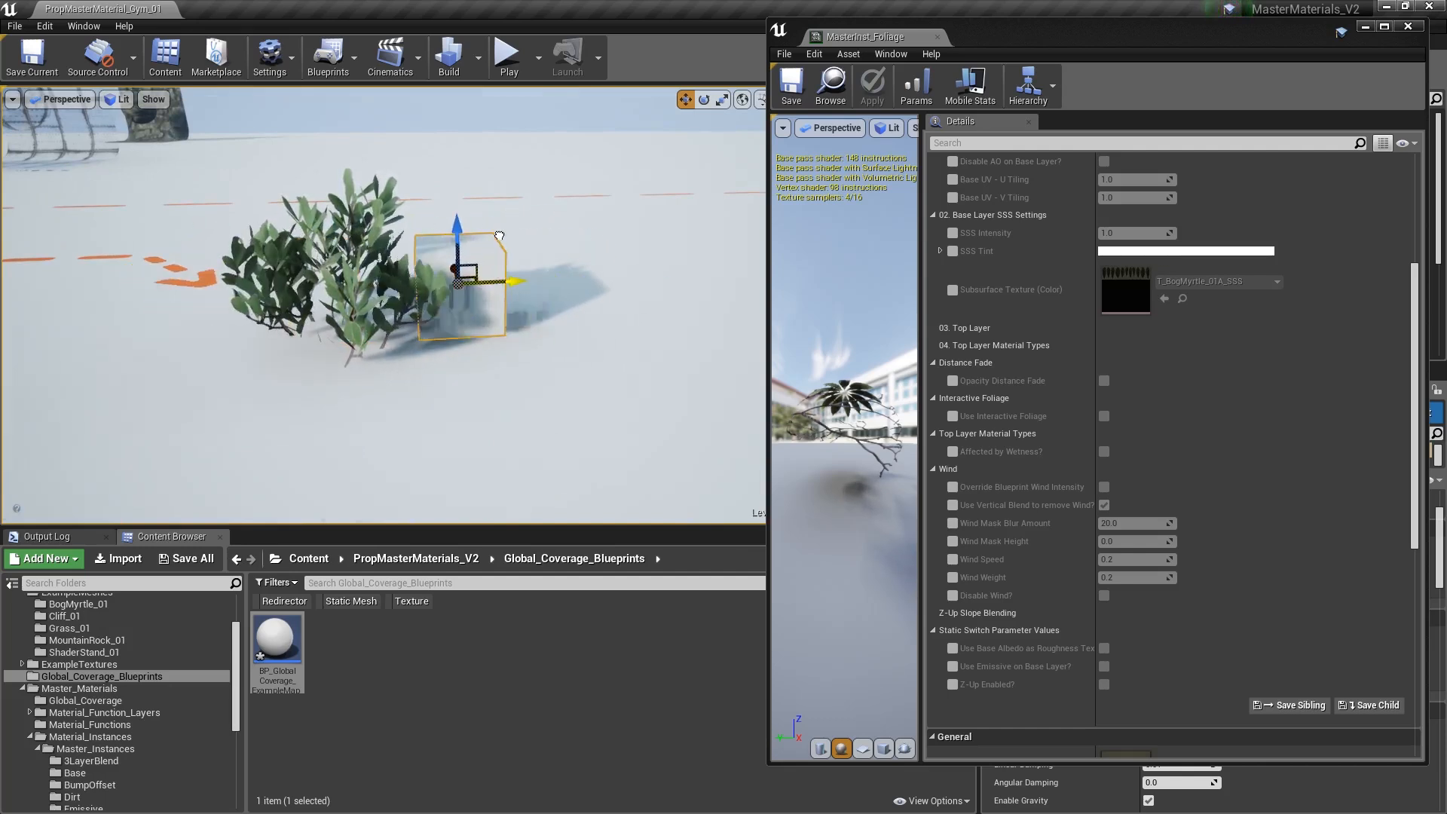
right_drag(524, 235, 439, 242)
key(s)
key(Escape)
- Bring the foliage example with Z-UP (Snow) into view and close the MasterInst_Foliage editor
key(a)
key(w)
key(s)
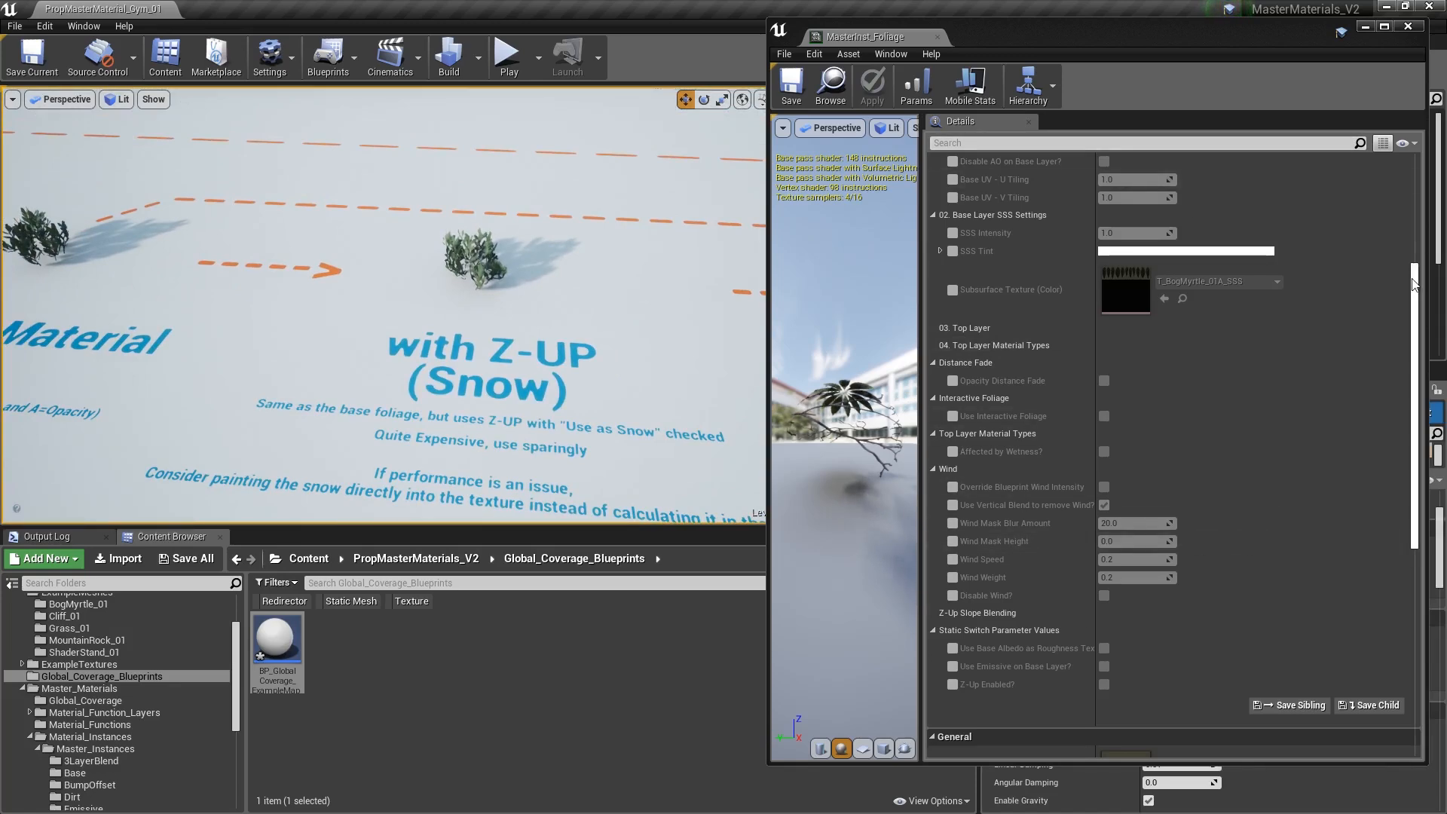
click(938, 37)
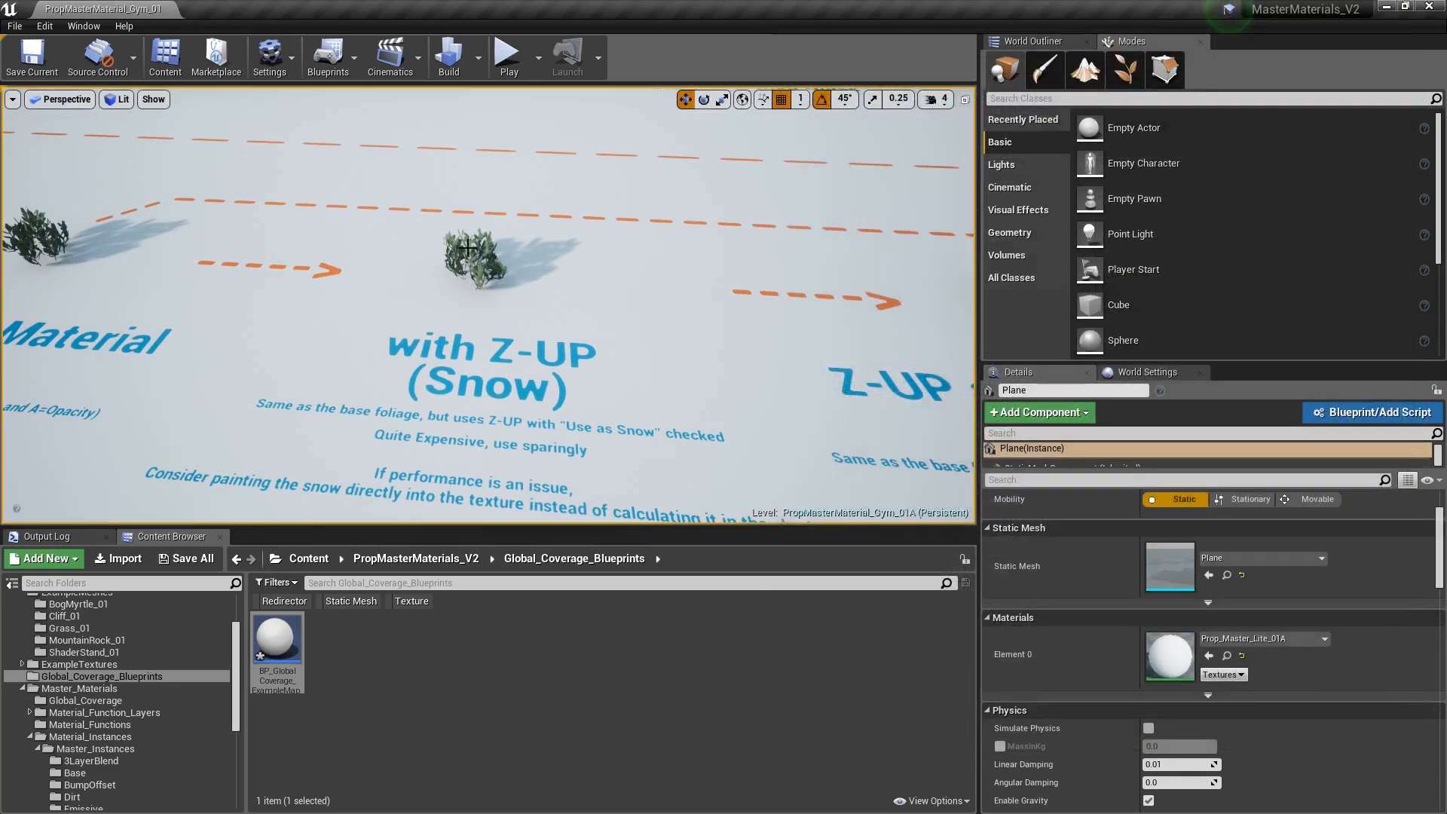
- Open MasterInst_Foliage_ZUP from the Z-UP (Snow) bush and review its Top Layer and Top Layer Material Types settings
double_click(1169, 652)
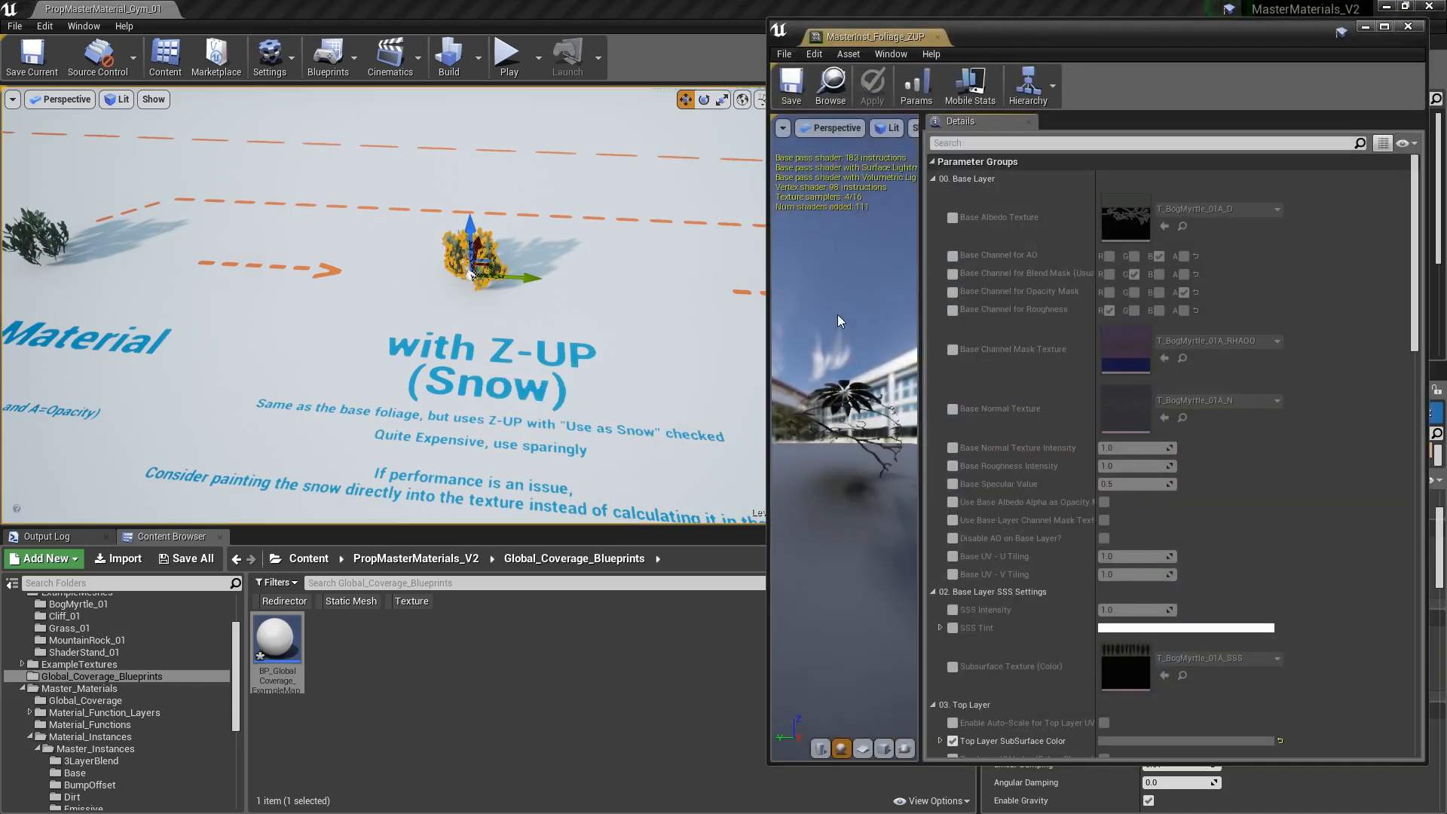
scroll(1014, 311, down, 4)
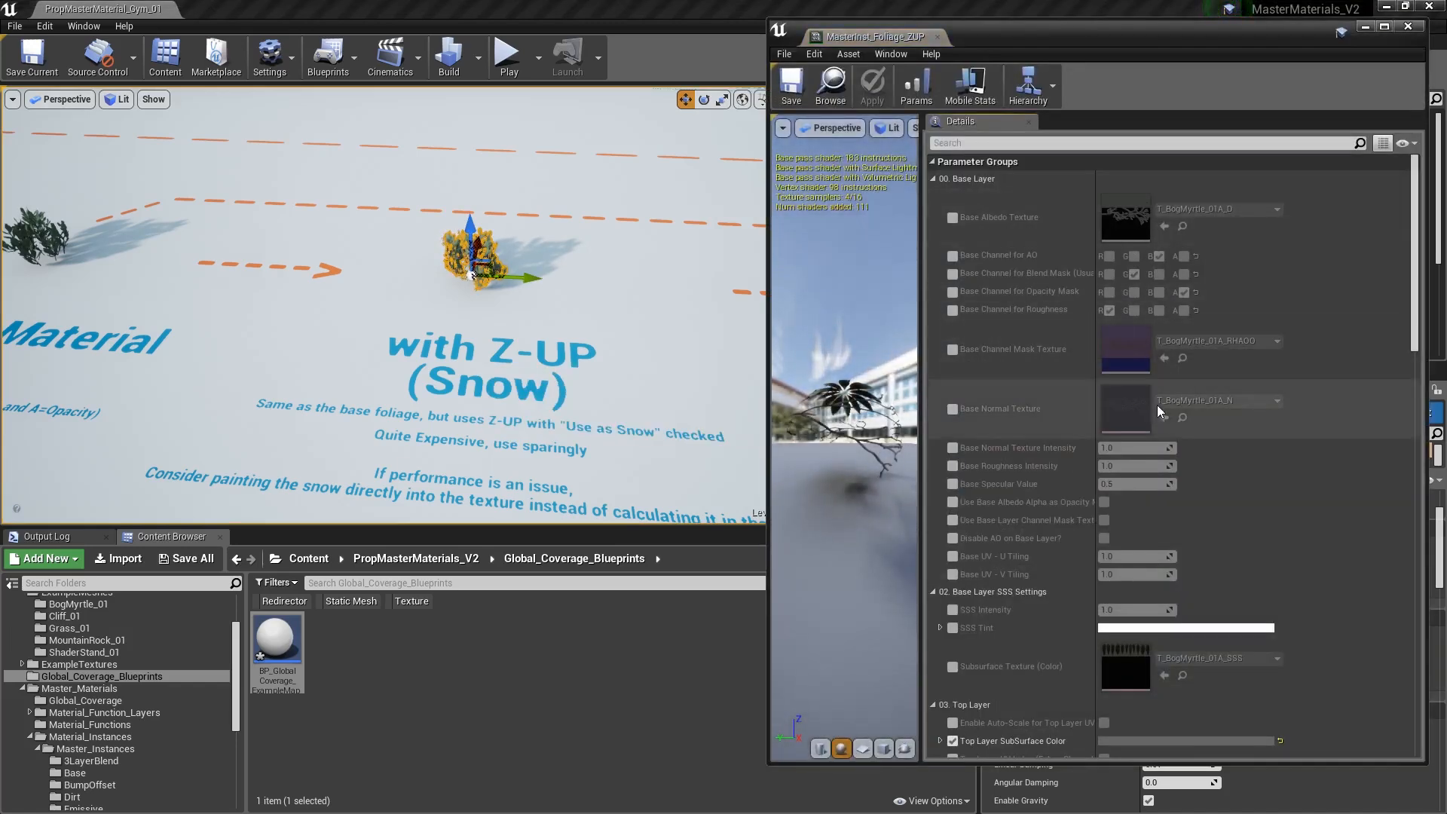
scroll(1107, 364, down, 8)
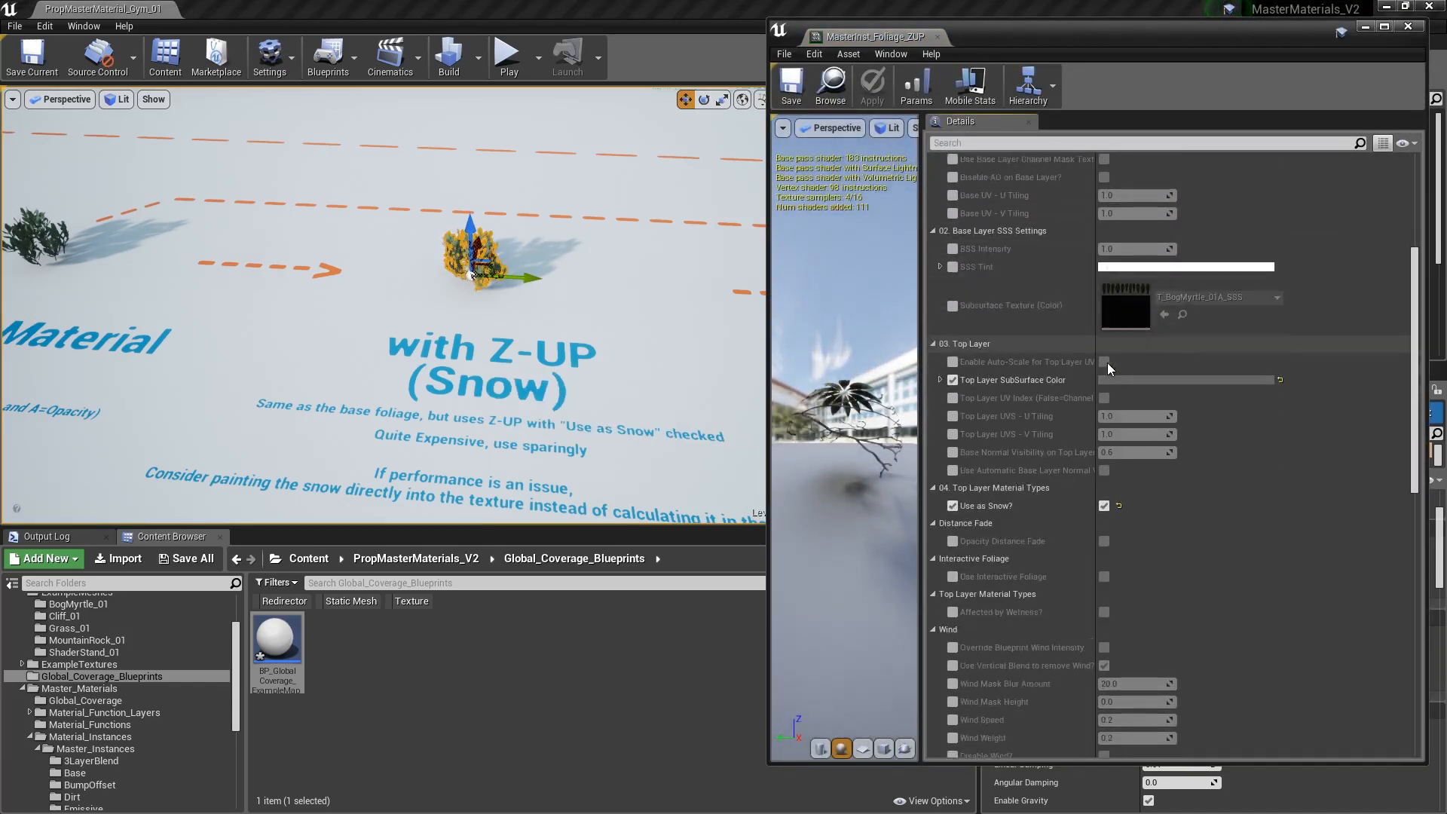
- Frame the Z-UP (Snow) bush, reopen the global coverage blueprint, dismiss the compiler results window and raise Snow Amount to about 0.80
key(f)
double_click(267, 633)
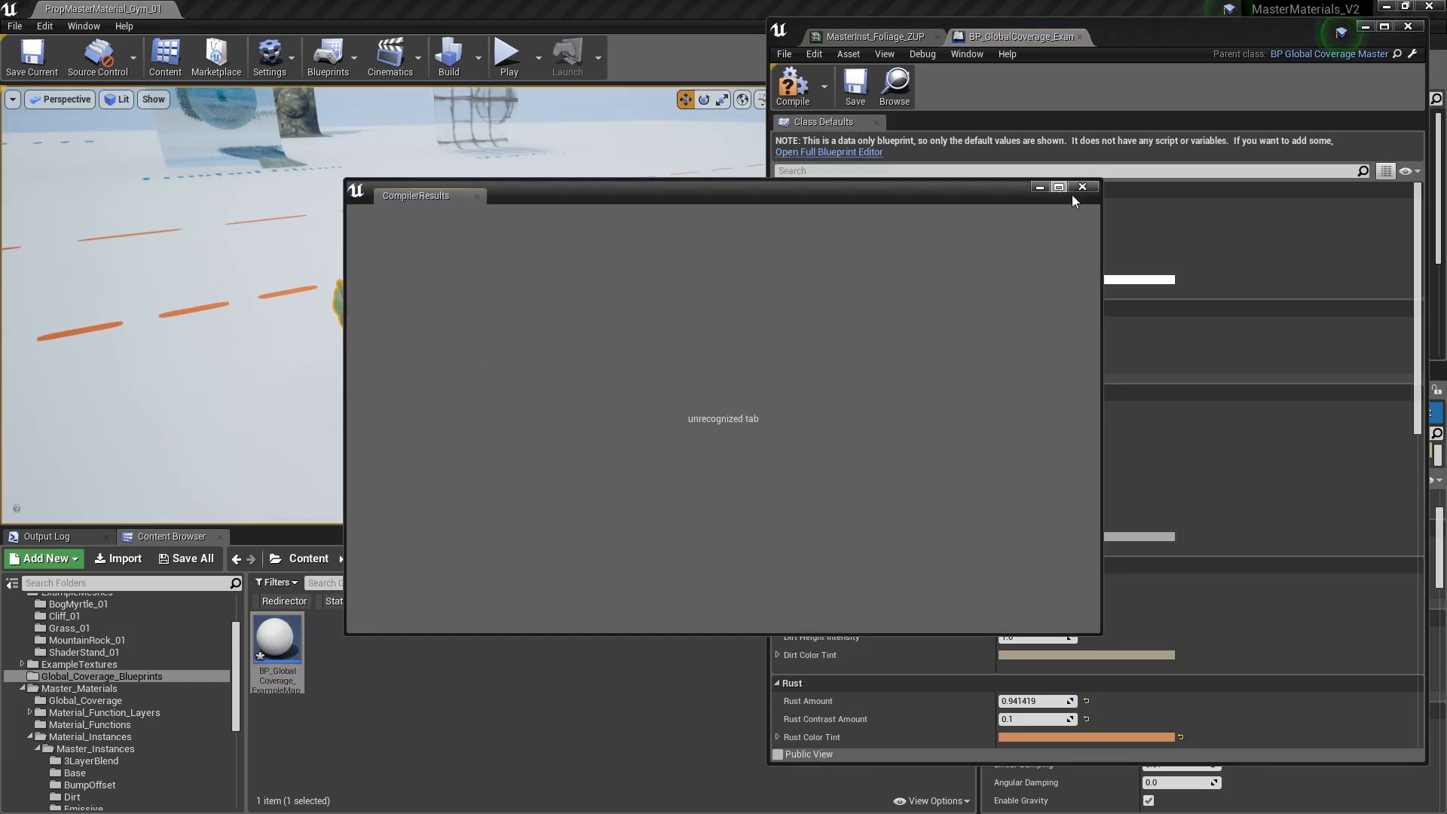
click(1082, 186)
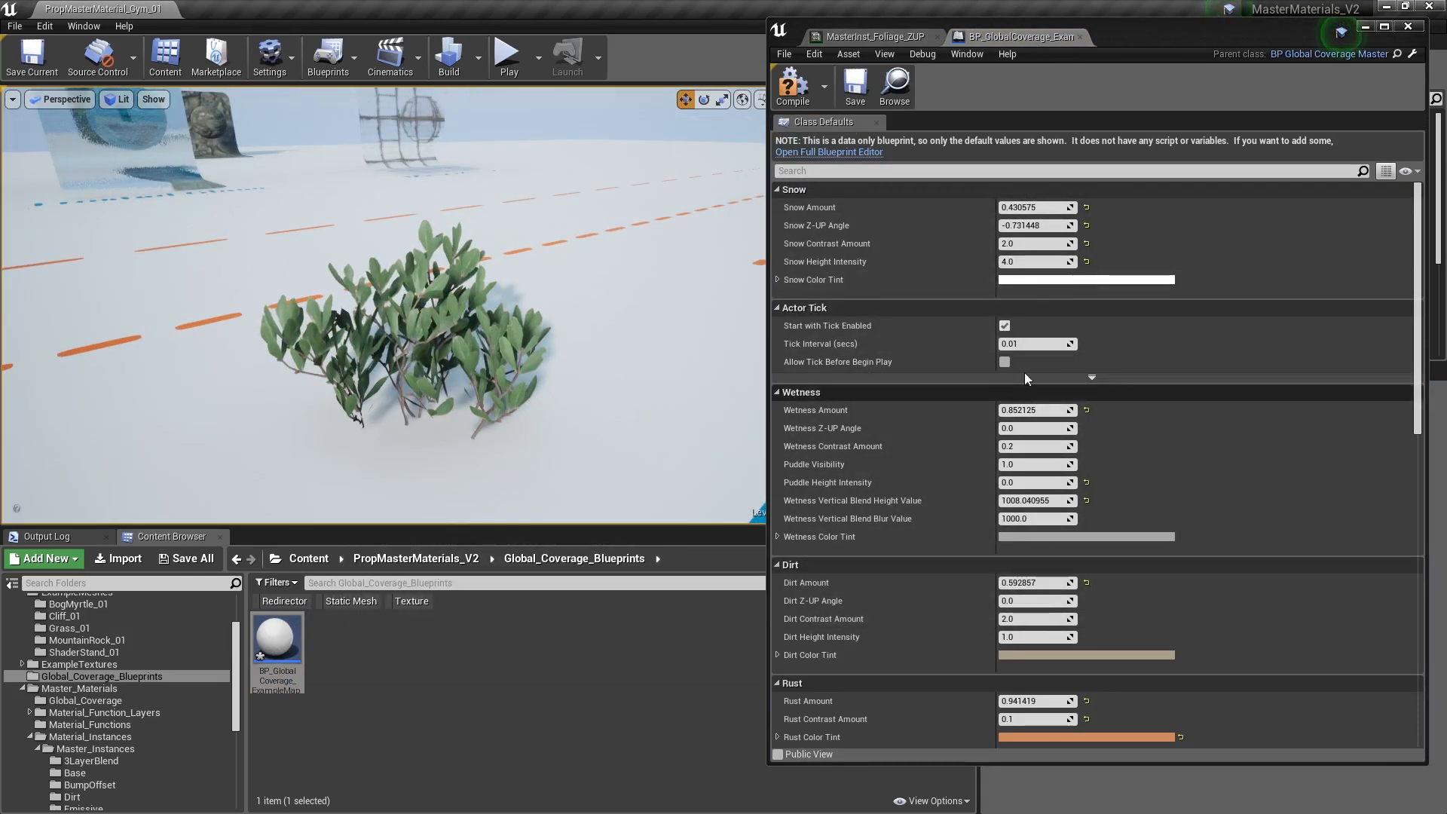
mouse_move(1033, 208)
mouse_down()
mouse_move(1078, 207)
mouse_move(1058, 207)
mouse_up()
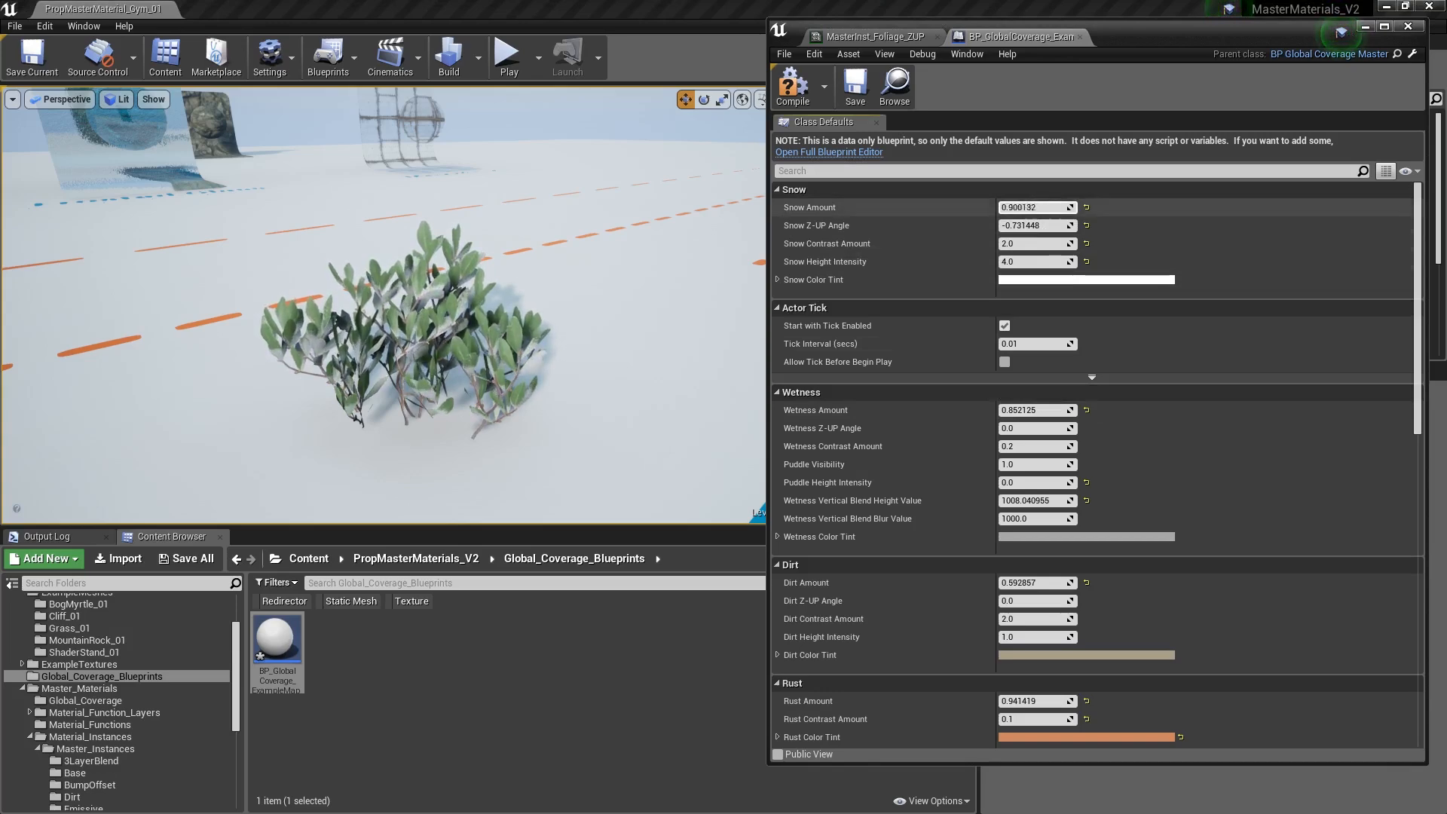
- Open the material instance of the Z-UP and Vertical Blend (Snow) bush and examine the bush's snow coverage up close
right_drag(603, 264, 543, 305)
mouse_move(699, 311)
right_down()
mouse_move(678, 310)
mouse_move(699, 312)
right_up()
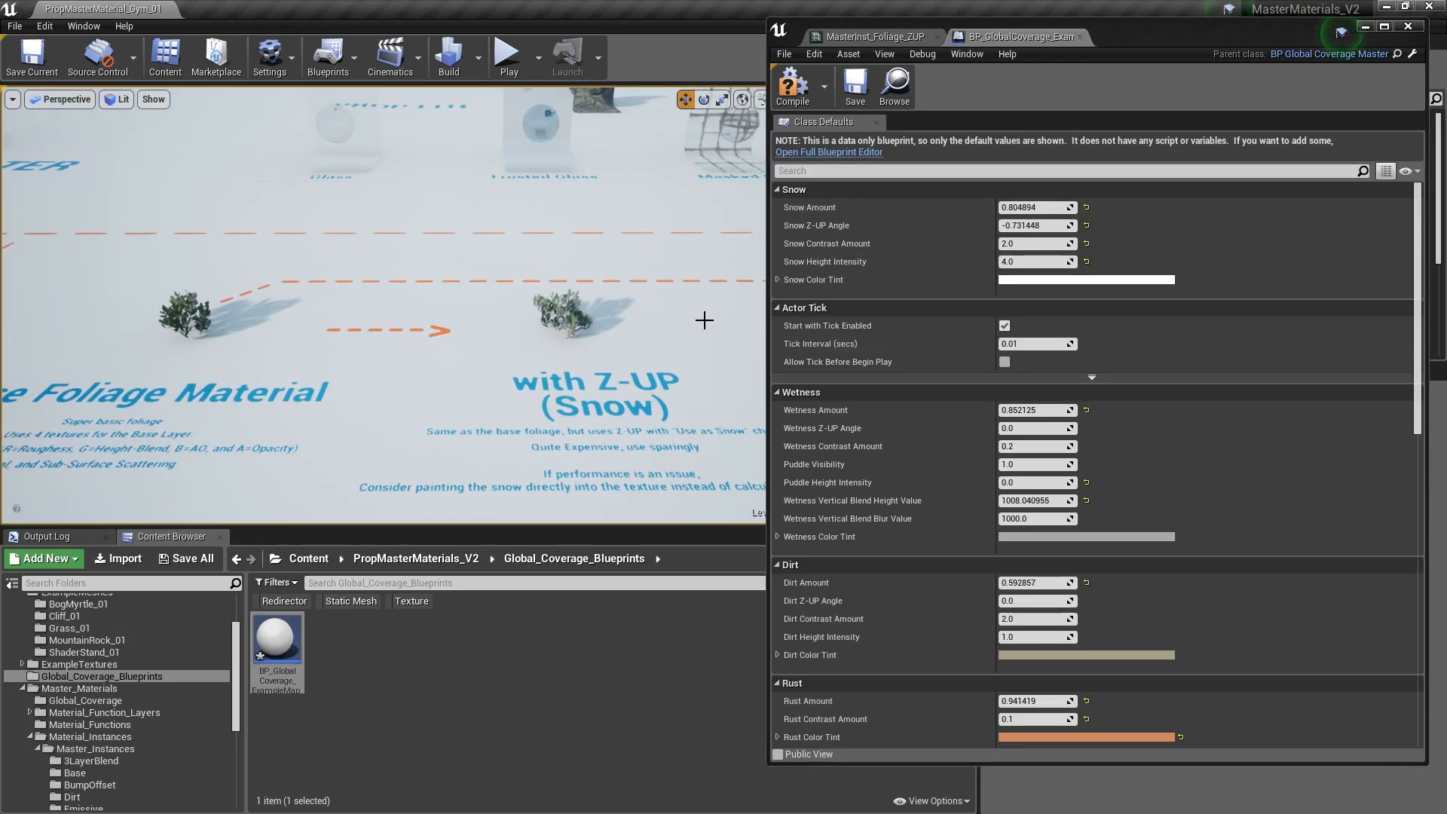
right_drag(591, 341, 566, 321)
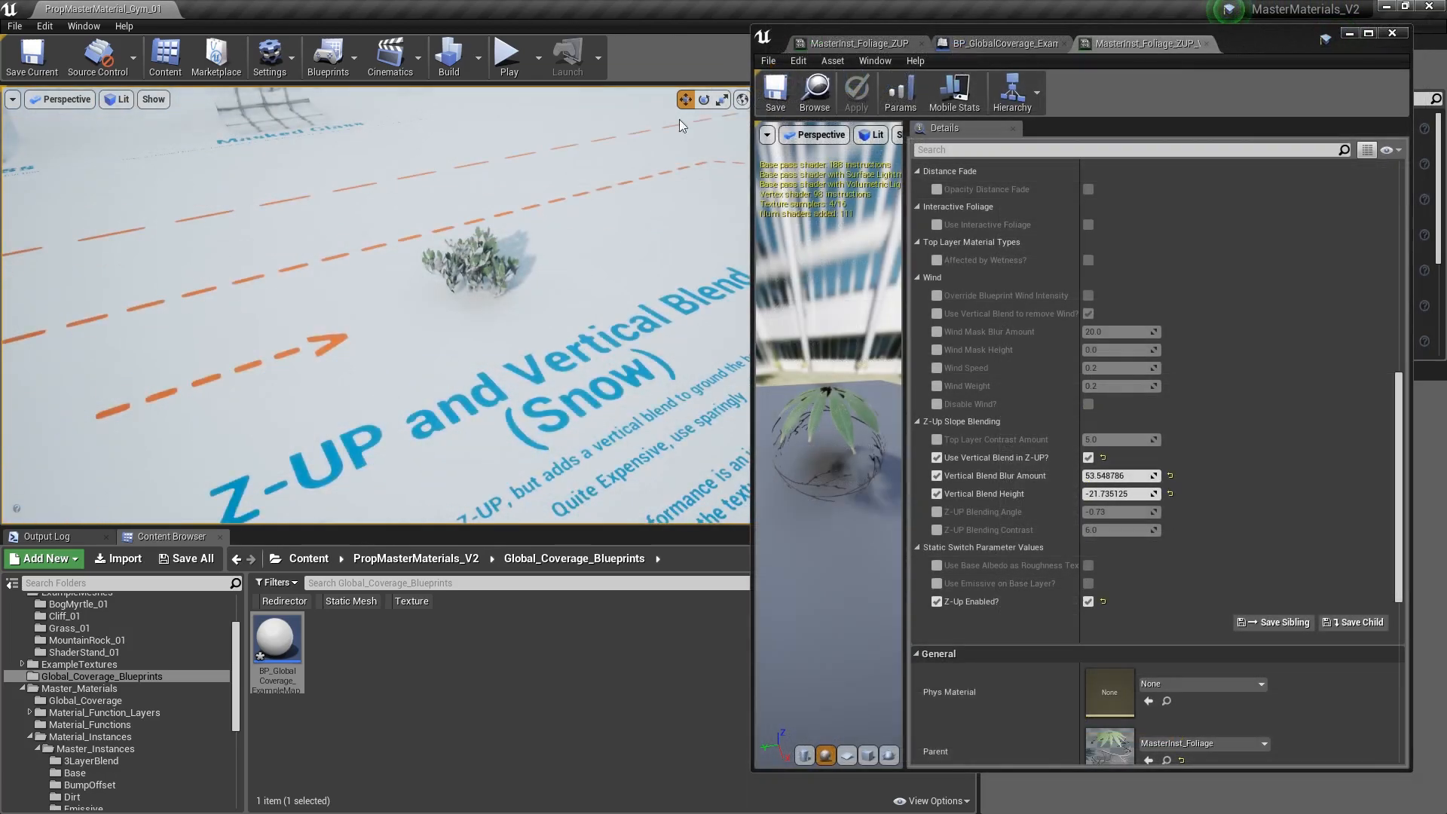
right_drag(392, 279, 379, 272)
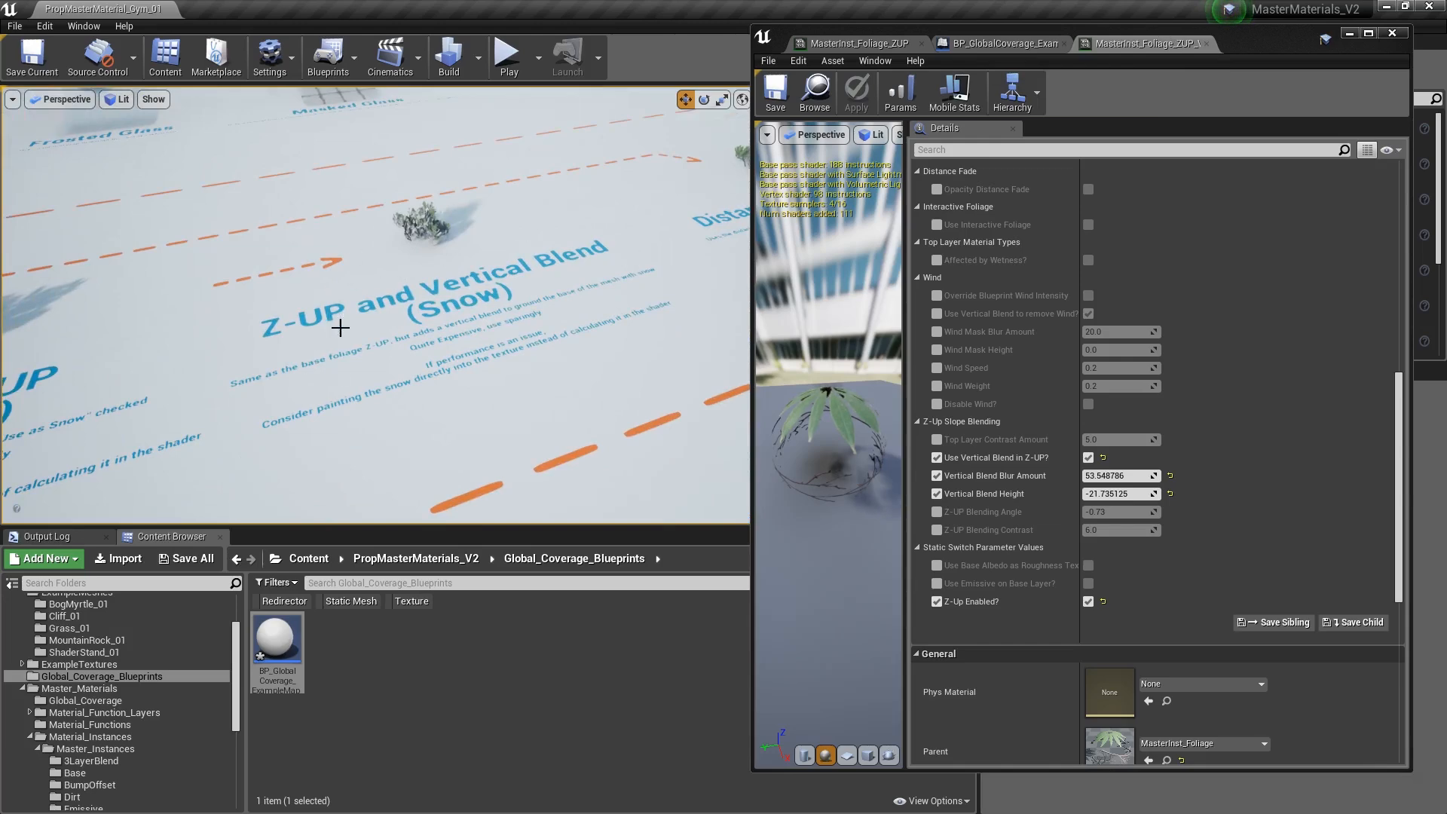
key(w)
mouse_move(271, 292)
right_down()
mouse_move(264, 278)
mouse_move(282, 272)
right_up()
key(a)
key(d)
key(a)
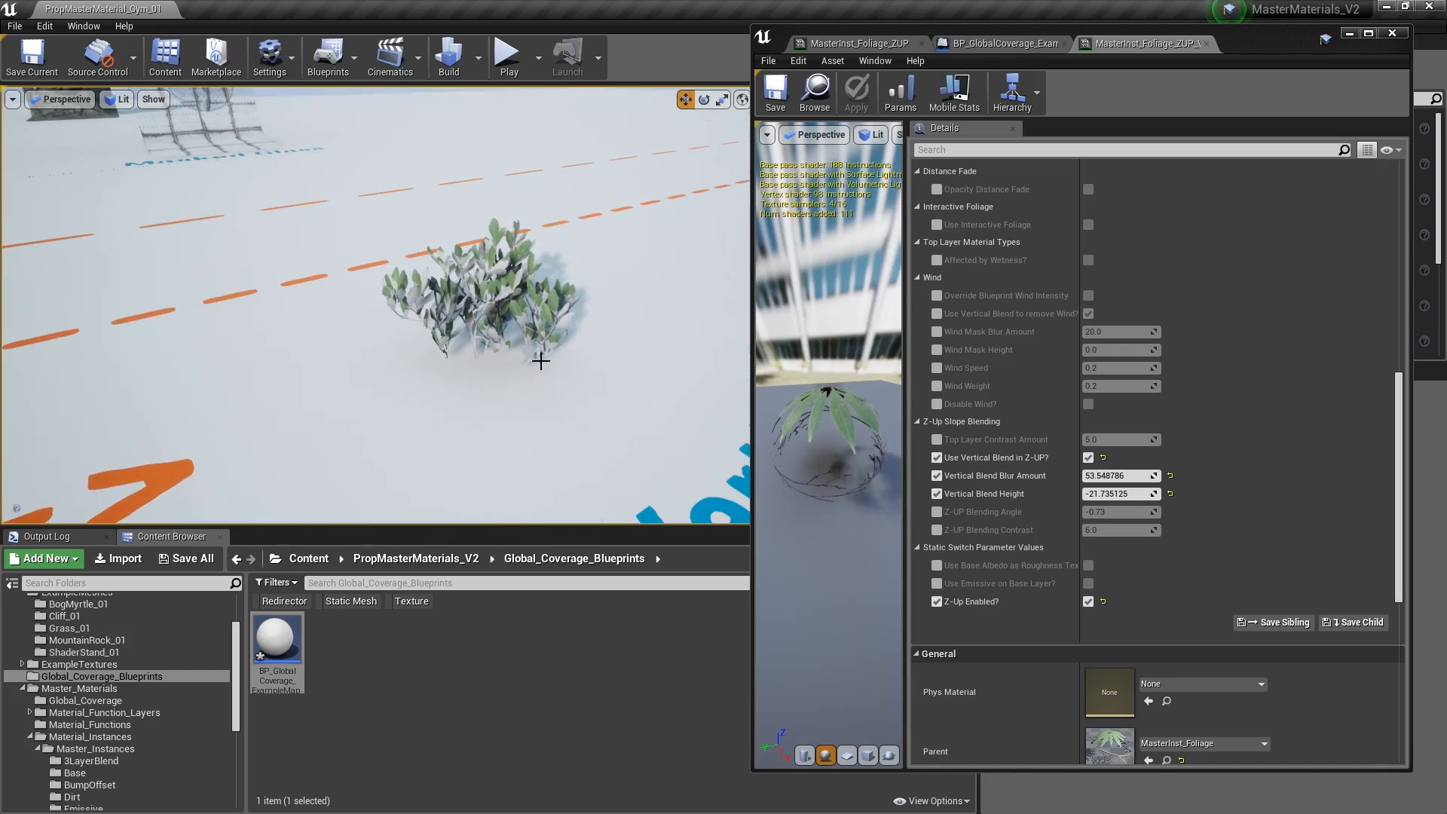
- Adjust Snow Amount in the global coverage blueprint to about 1.79 while comparing snow levels on the vertical blend bush
click(979, 43)
drag(1017, 214, 1053, 214)
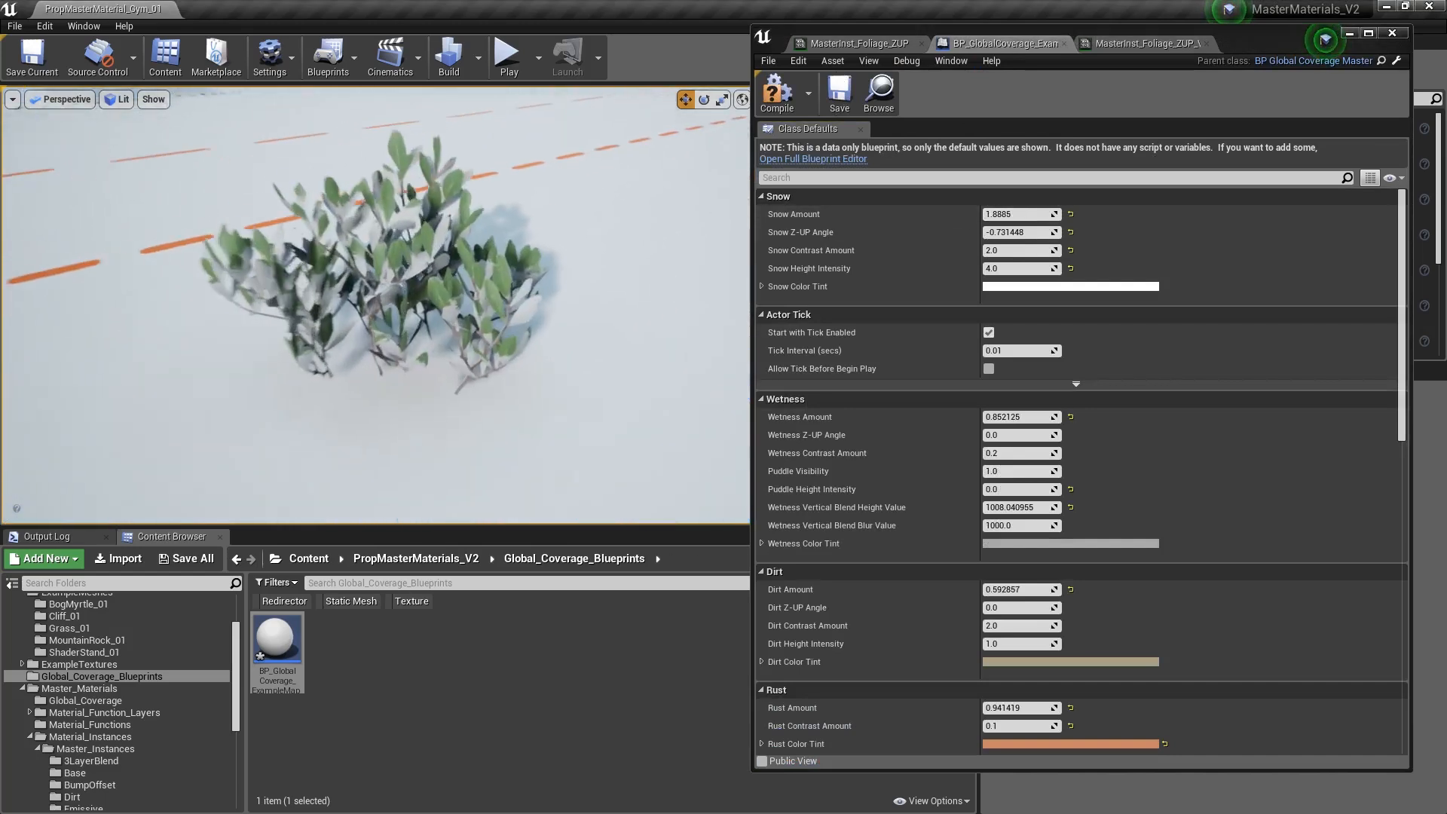
mouse_move(1053, 214)
mouse_down()
mouse_move(1032, 214)
mouse_move(1055, 214)
mouse_up()
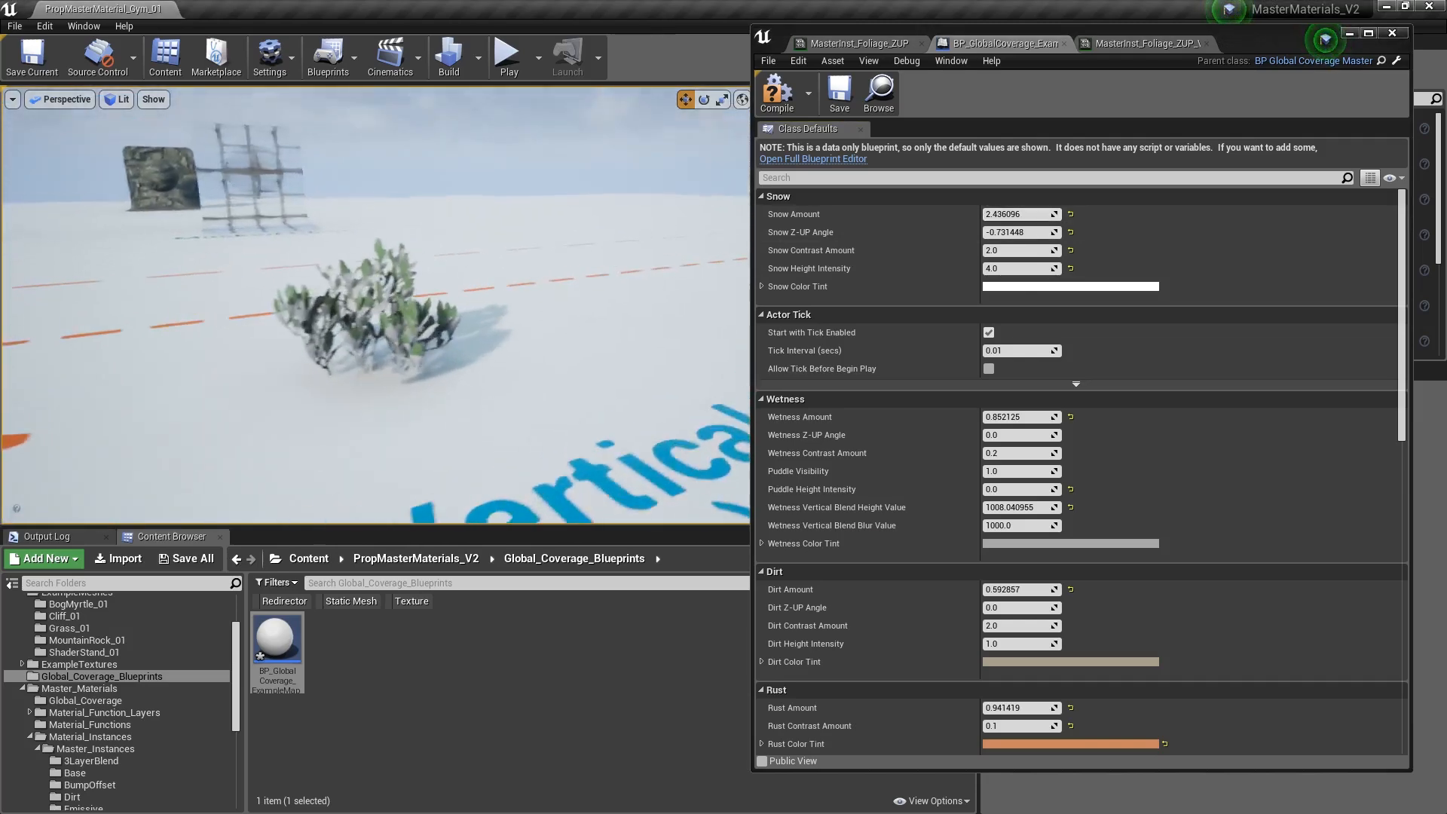
mouse_move(1022, 214)
mouse_down()
mouse_move(1047, 214)
mouse_move(1002, 214)
mouse_move(1027, 214)
mouse_up()
- View the vertical blend bush from below and switch the viewport to the buffer visualization of its subsurface color
right_drag(527, 248, 365, 153)
click(118, 99)
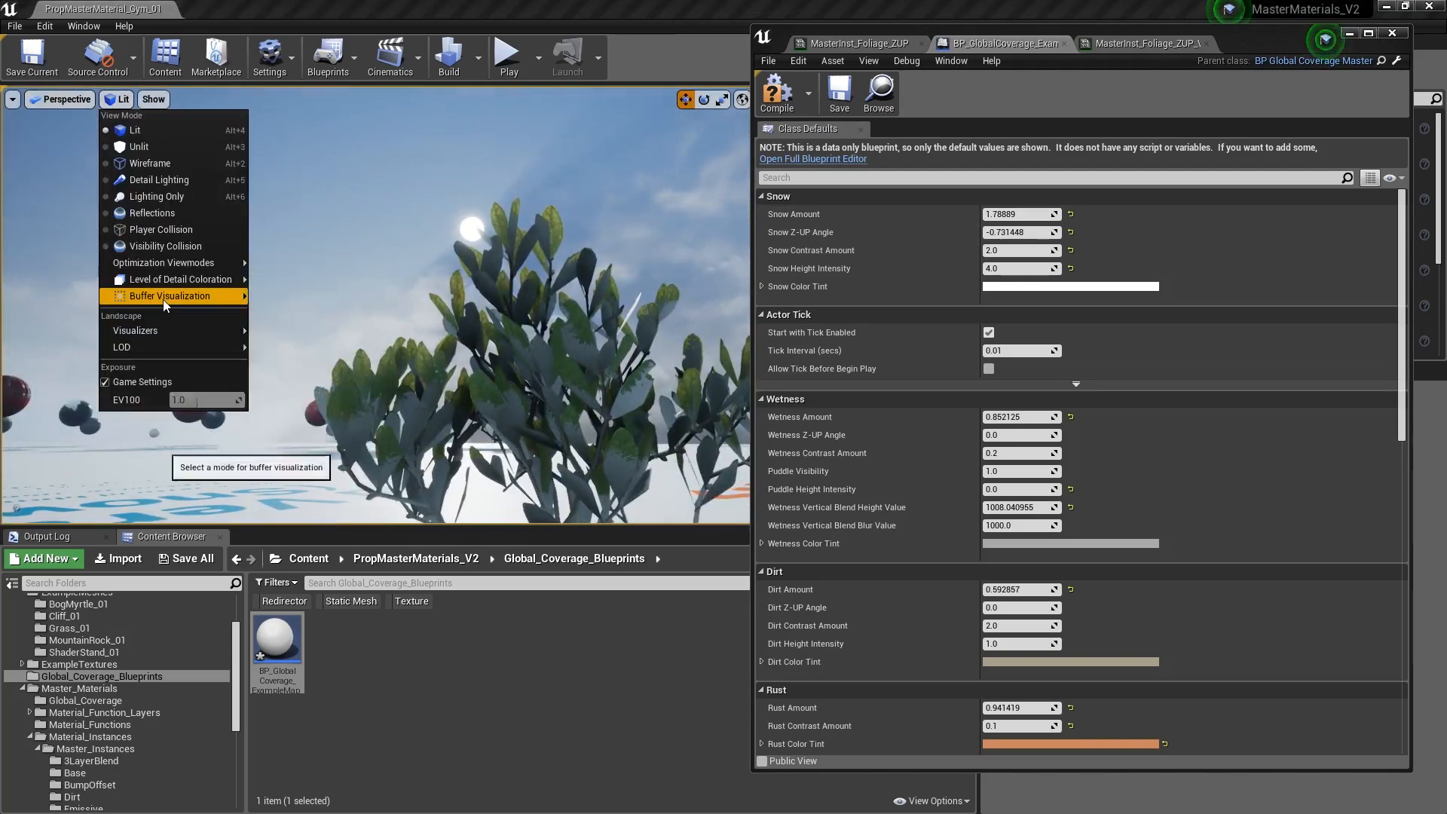
mouse_move(162, 297)
click(316, 565)
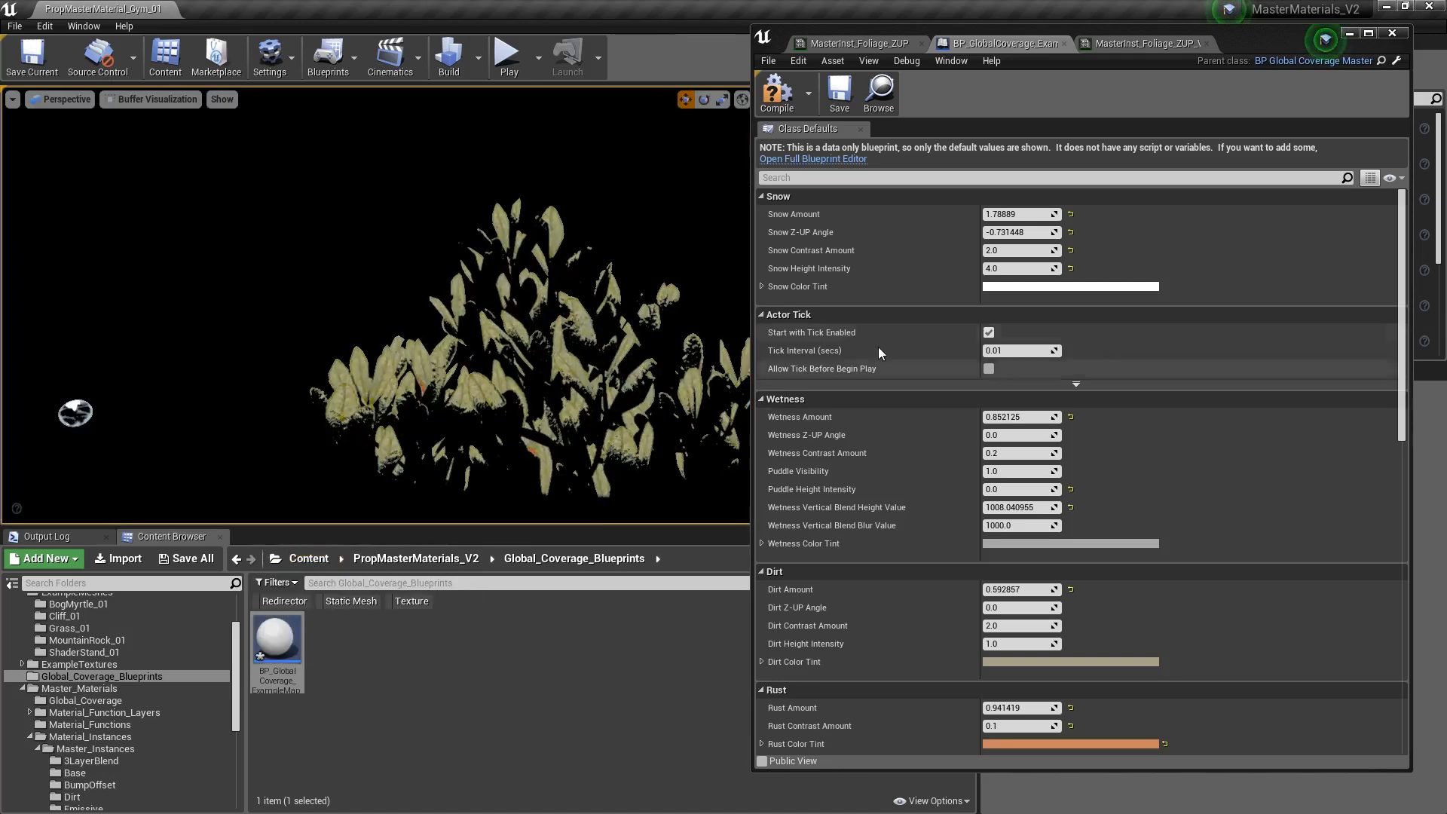
- Set the vertical blend instance's Top Layer SubSurface Color to dark blue-grey, hex sRGB 16191AFF, and return the viewport to Lit mode
click(1168, 41)
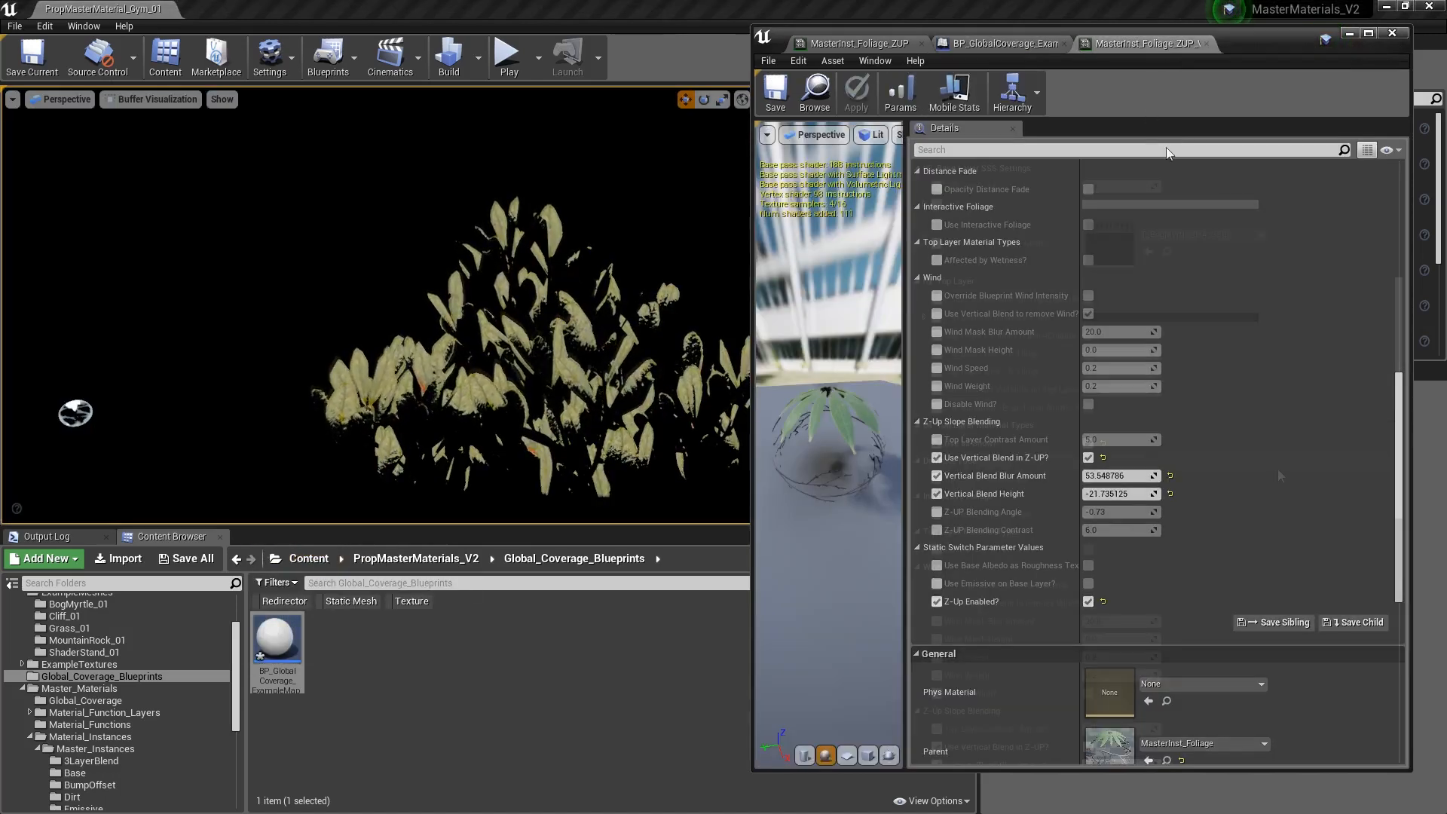
click(936, 317)
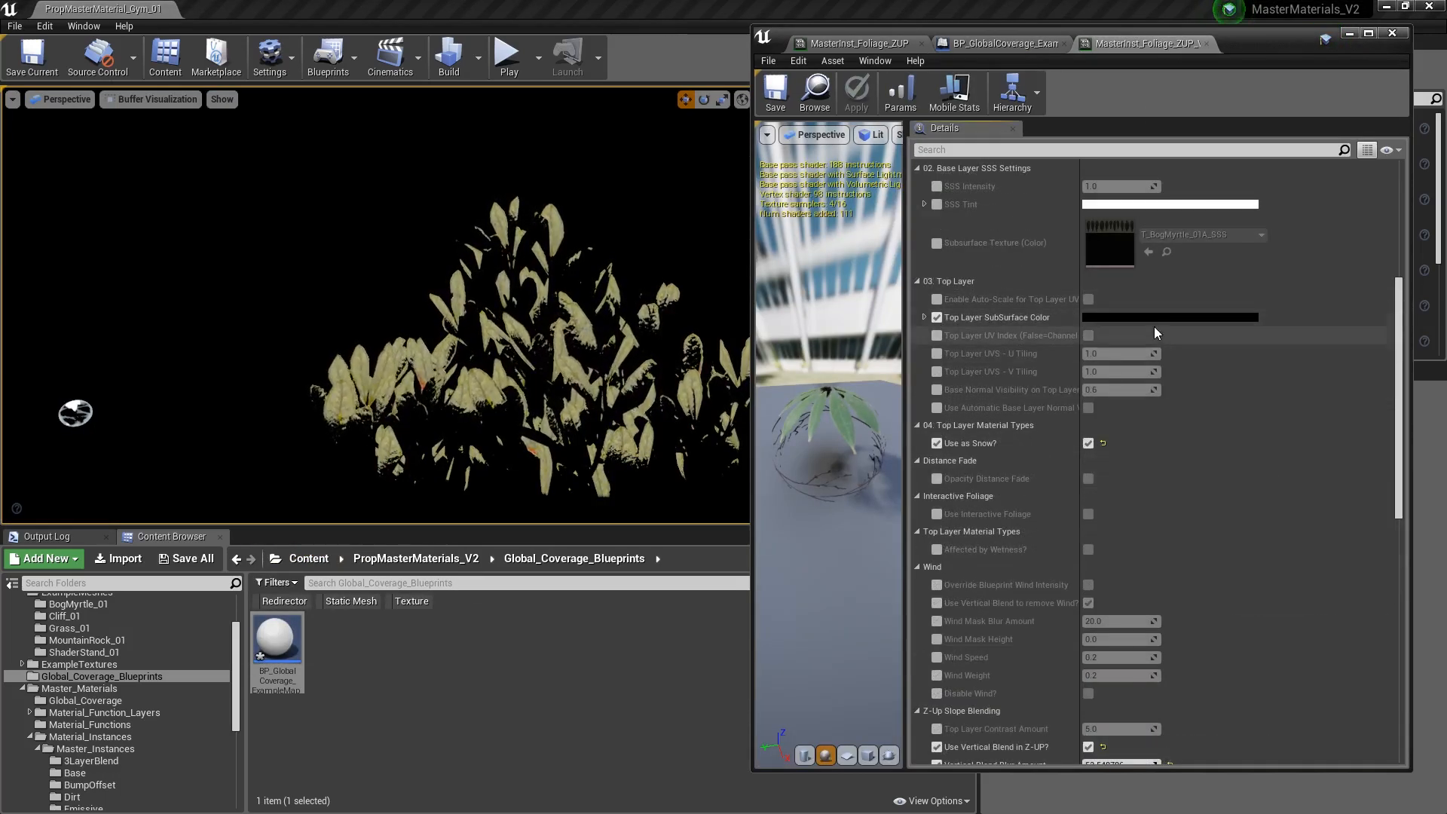
click(1109, 316)
mouse_move(1333, 517)
mouse_down()
mouse_move(1339, 494)
mouse_move(1341, 510)
mouse_up()
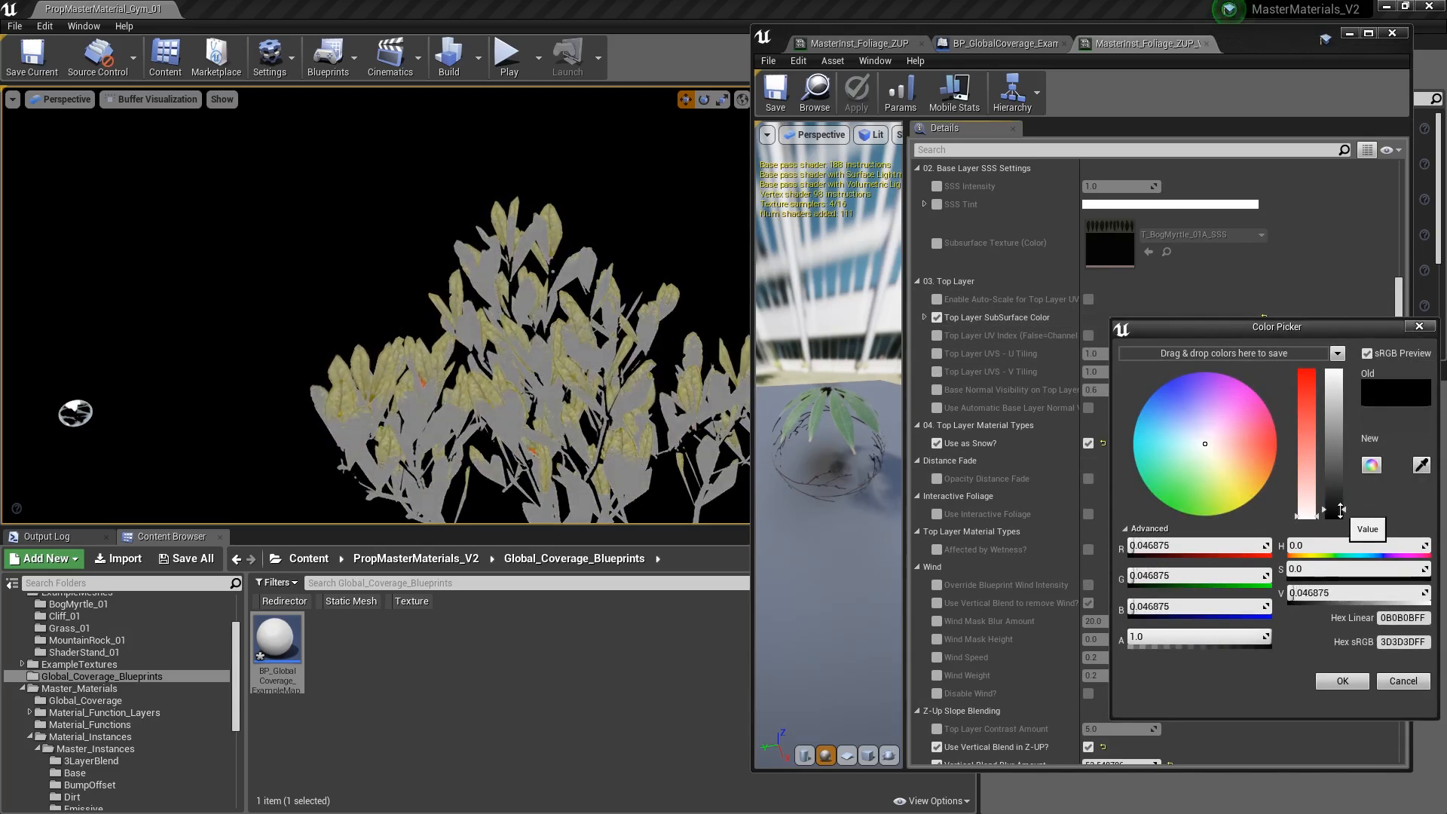
drag(1213, 434, 1147, 429)
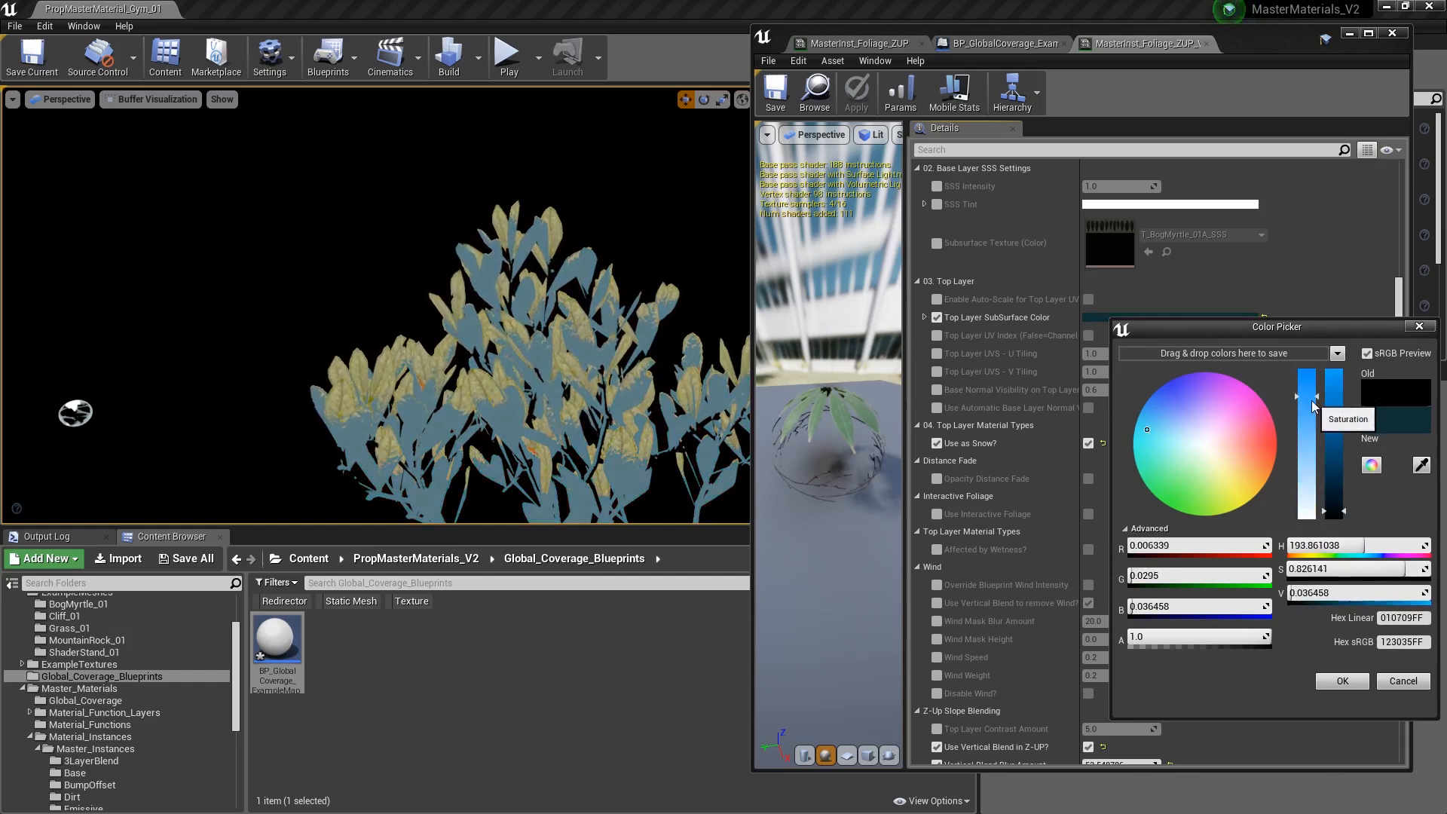
mouse_move(1311, 402)
mouse_down()
mouse_move(1316, 481)
mouse_move(1342, 514)
mouse_up()
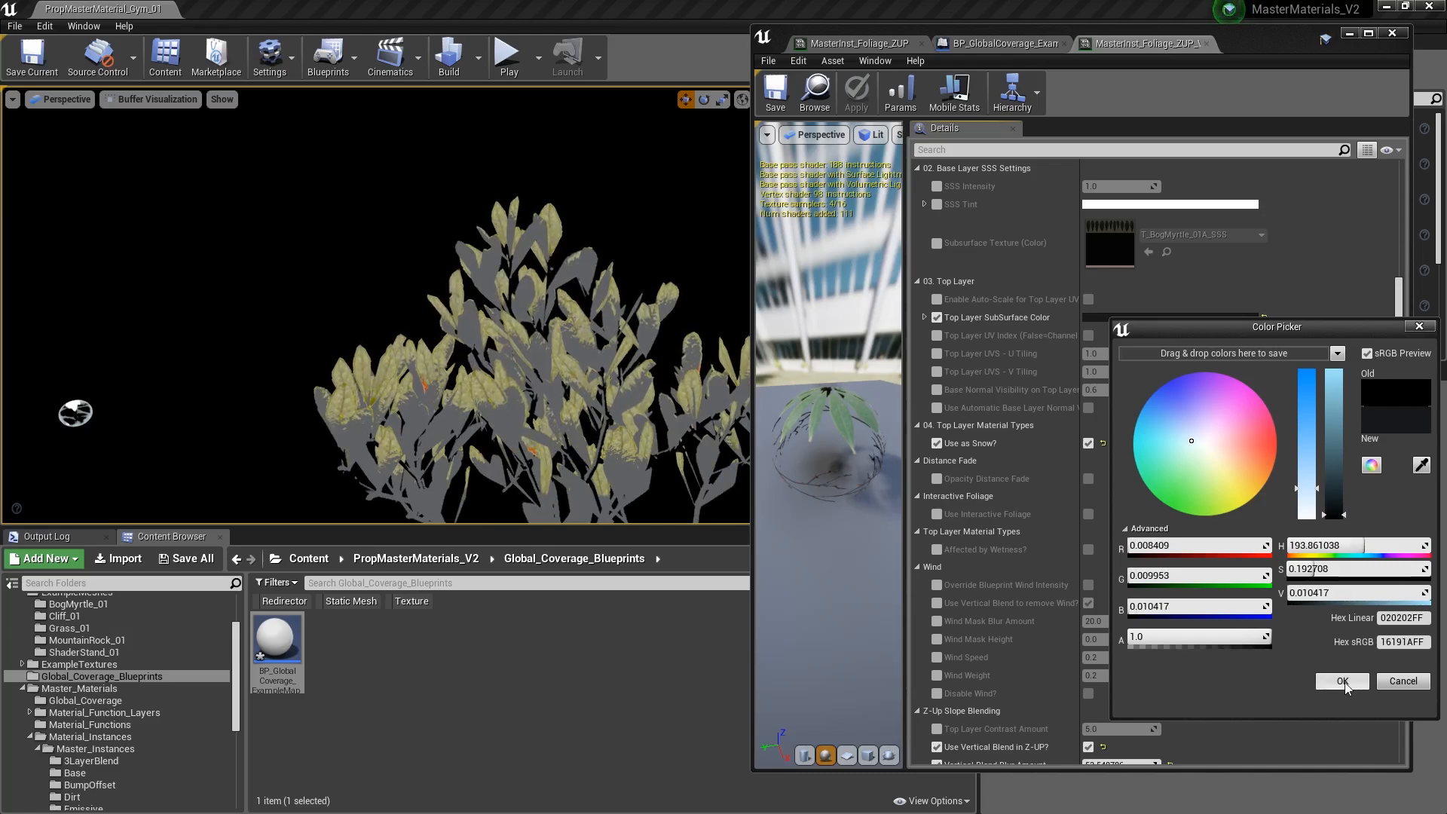
click(1342, 681)
key(alt+4)
right_drag(377, 342, 290, 361)
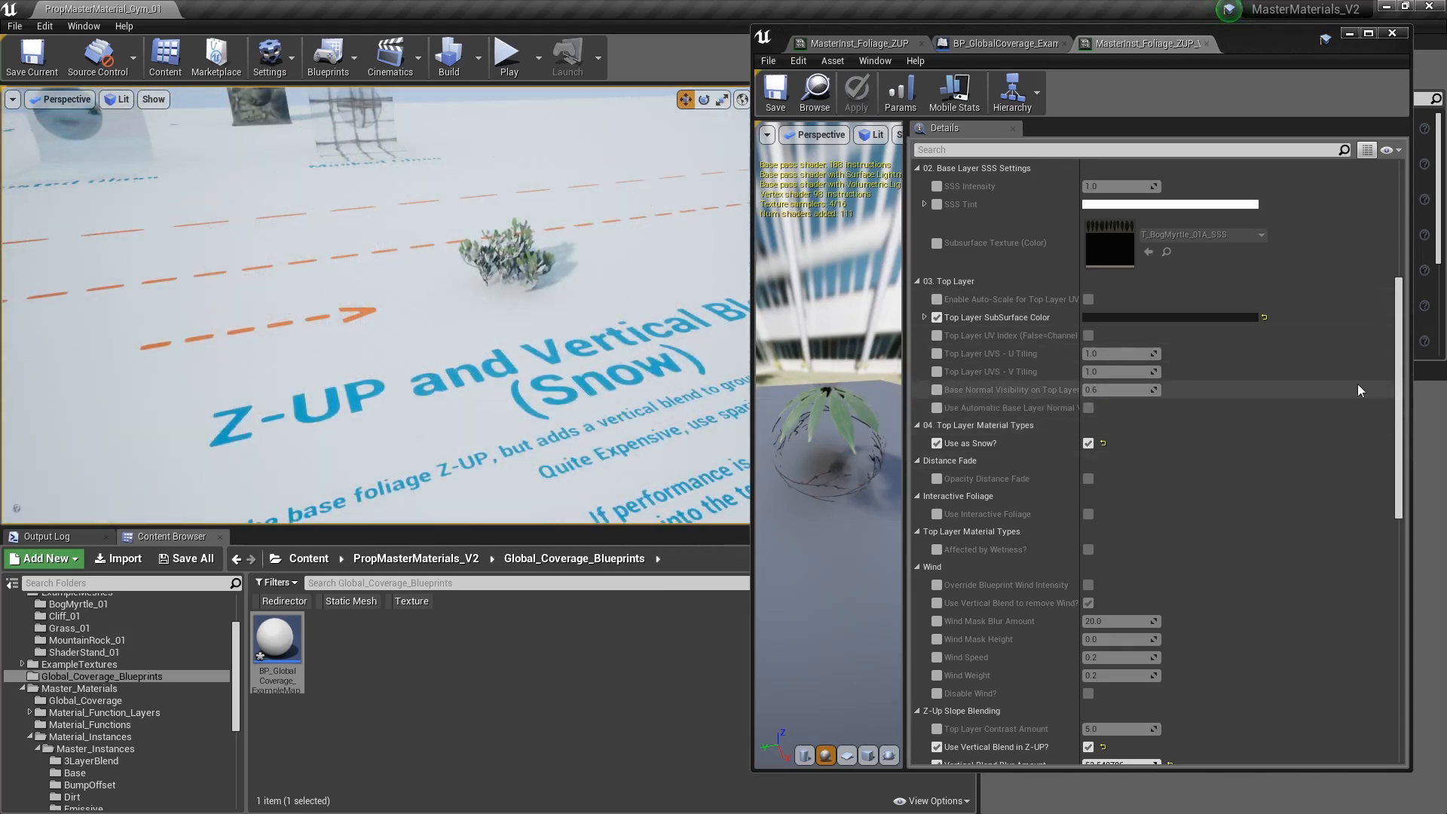
- Review the vertical blend foliage instance's parameters from the base layer through wind to Z-Up Slope Blending
scroll(1386, 290, up, 10)
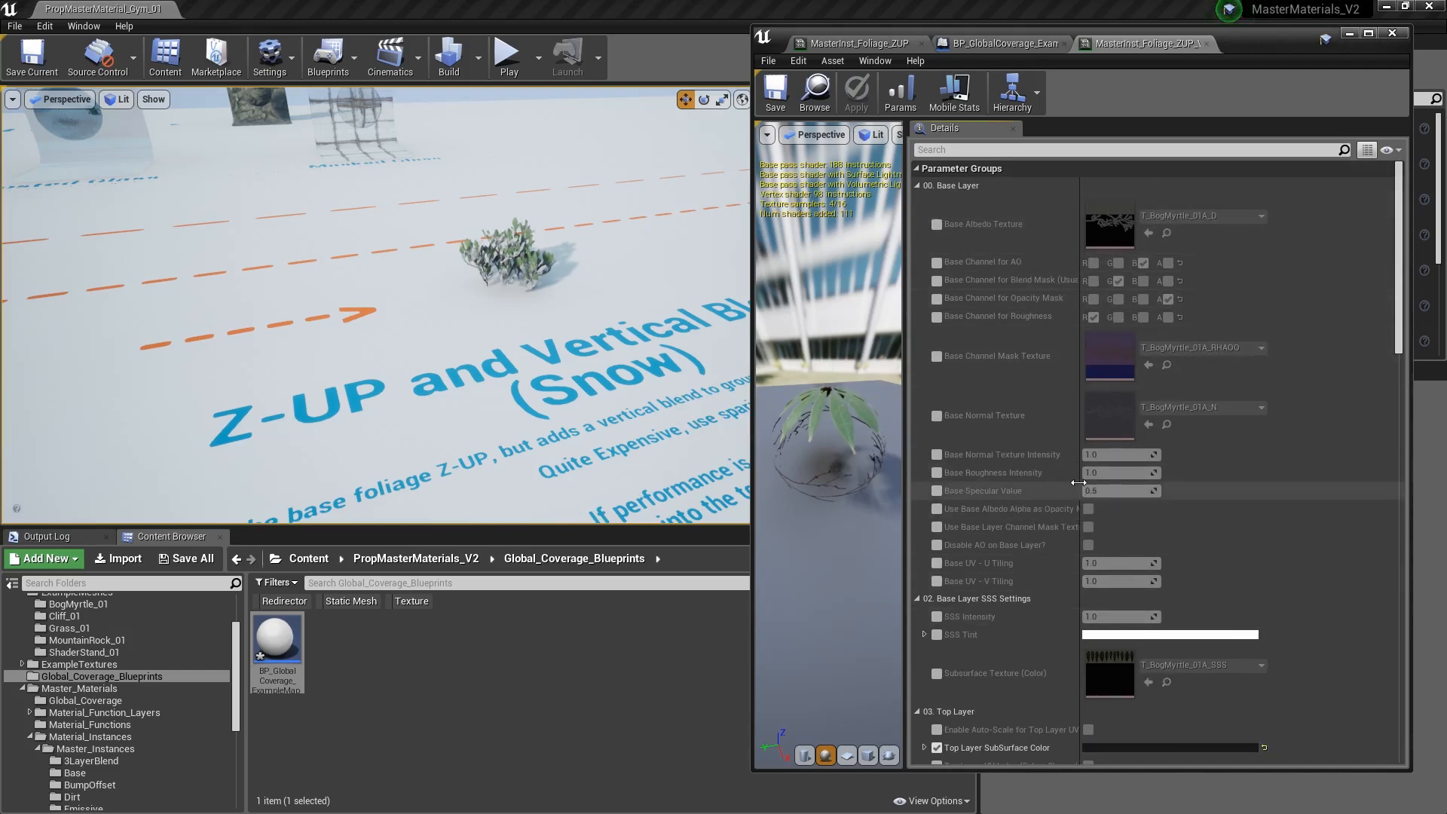
drag(1078, 481, 1125, 480)
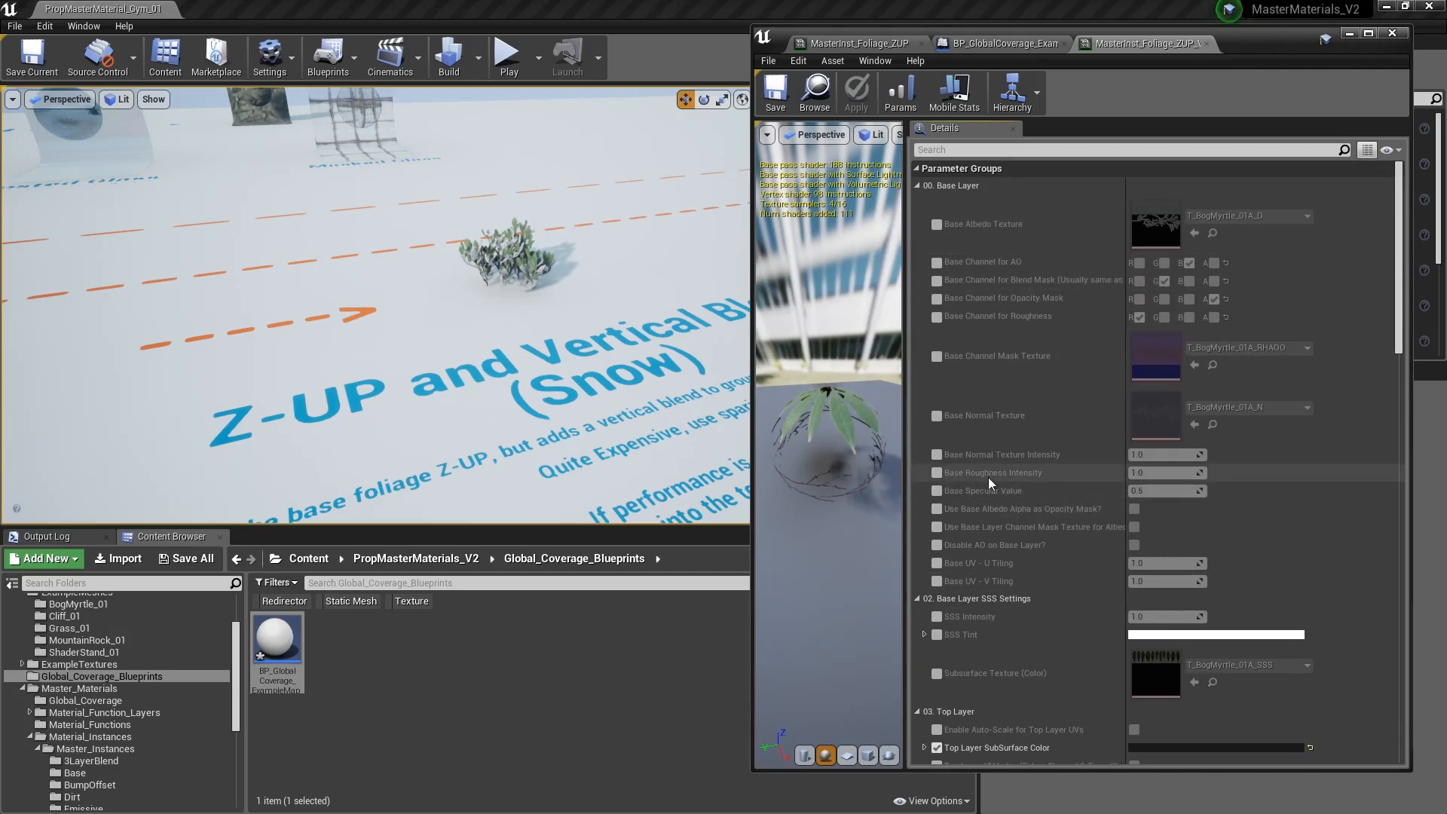
scroll(1077, 505, down, 3)
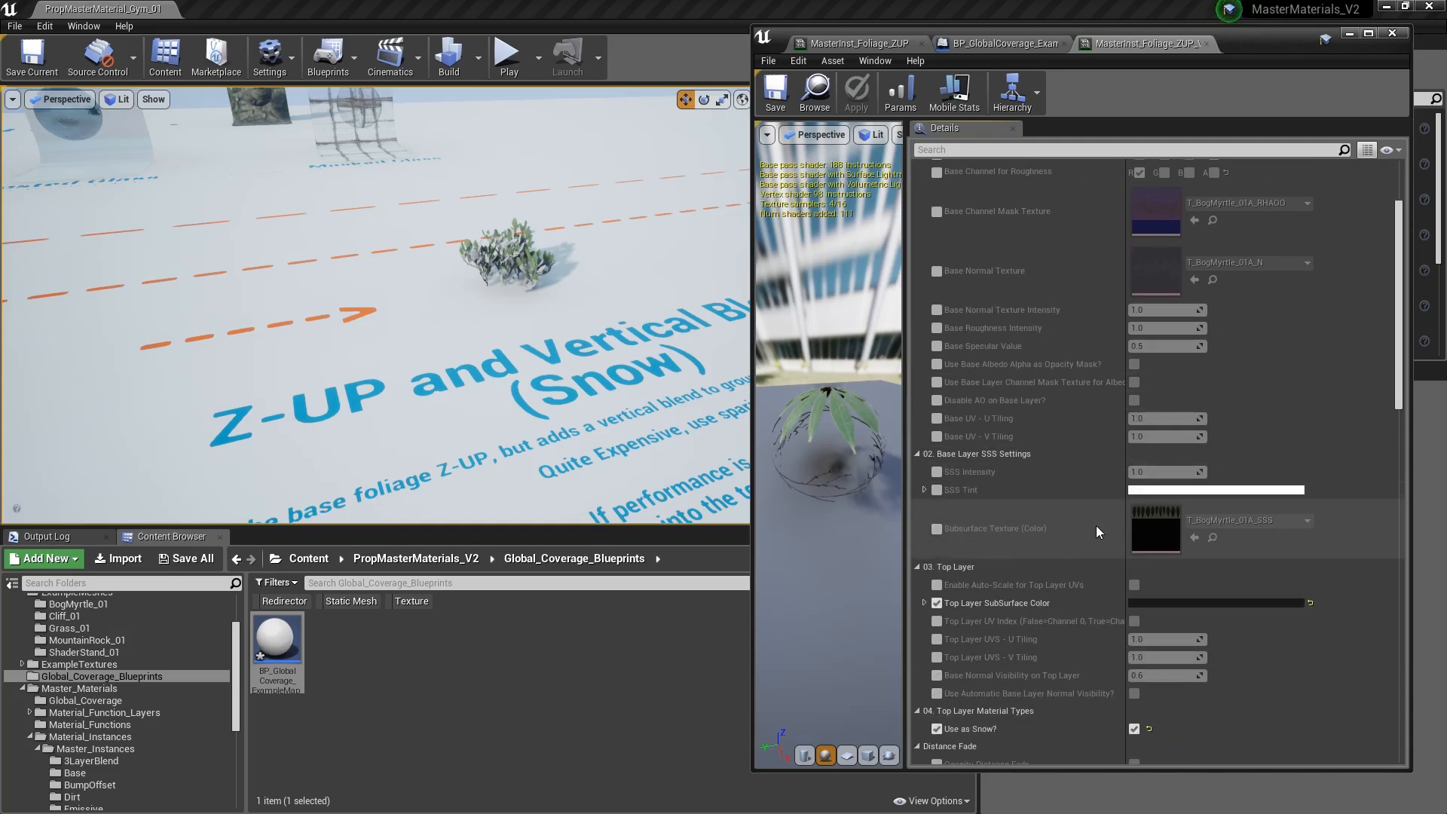
scroll(1100, 496, down, 2)
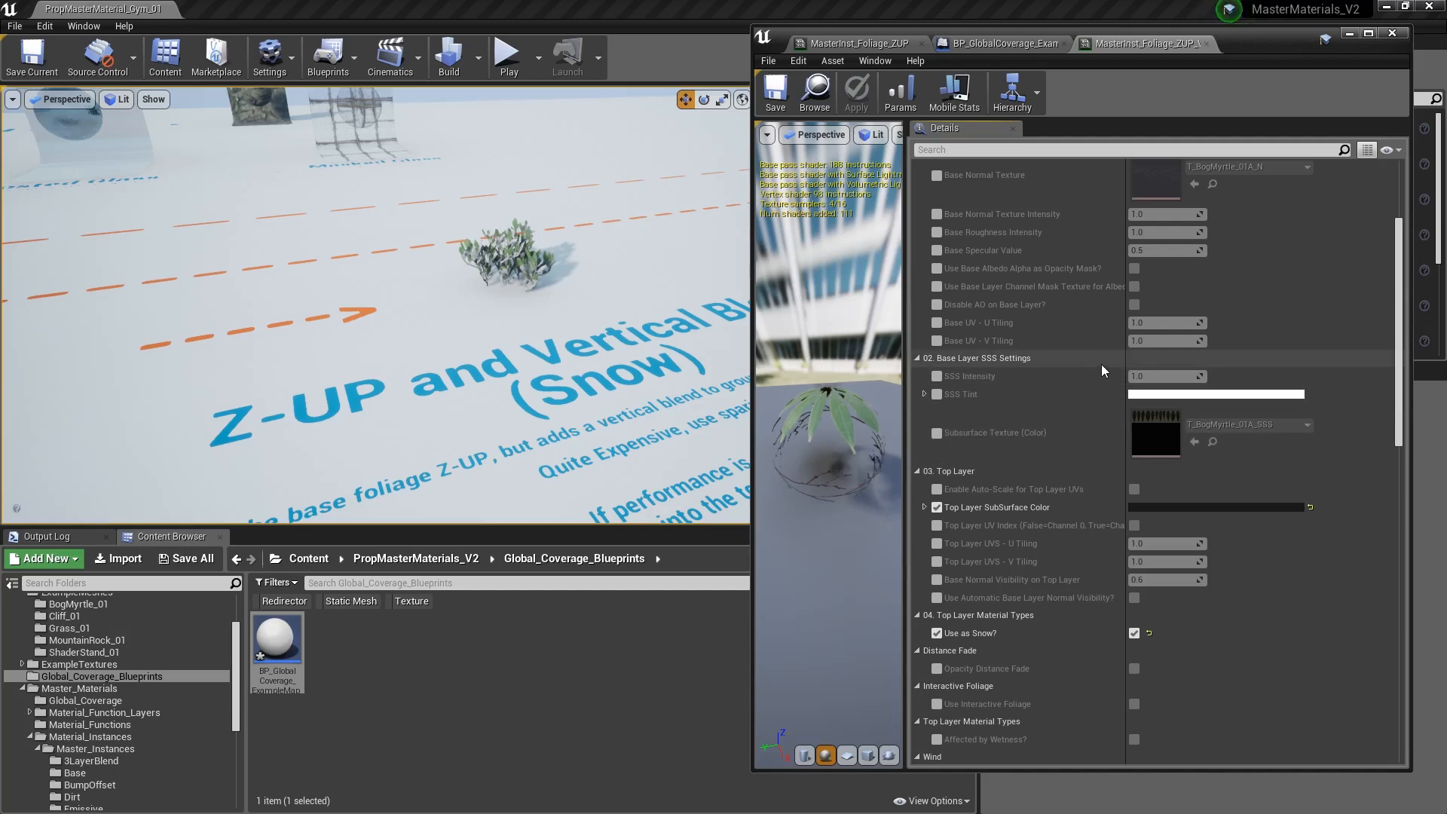
scroll(1195, 486, down, 5)
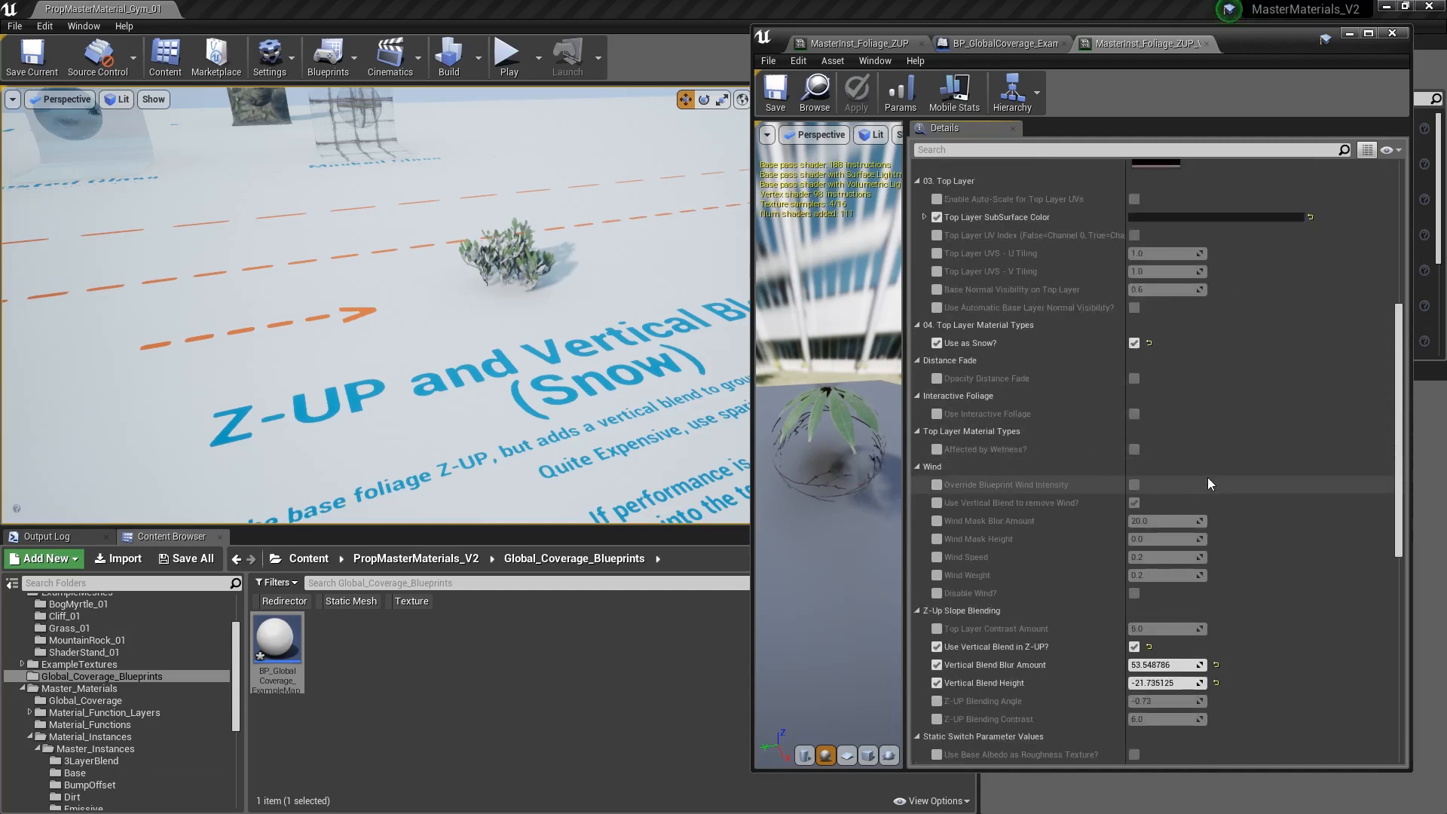
scroll(1396, 427, down, 3)
scroll(1395, 427, down, 3)
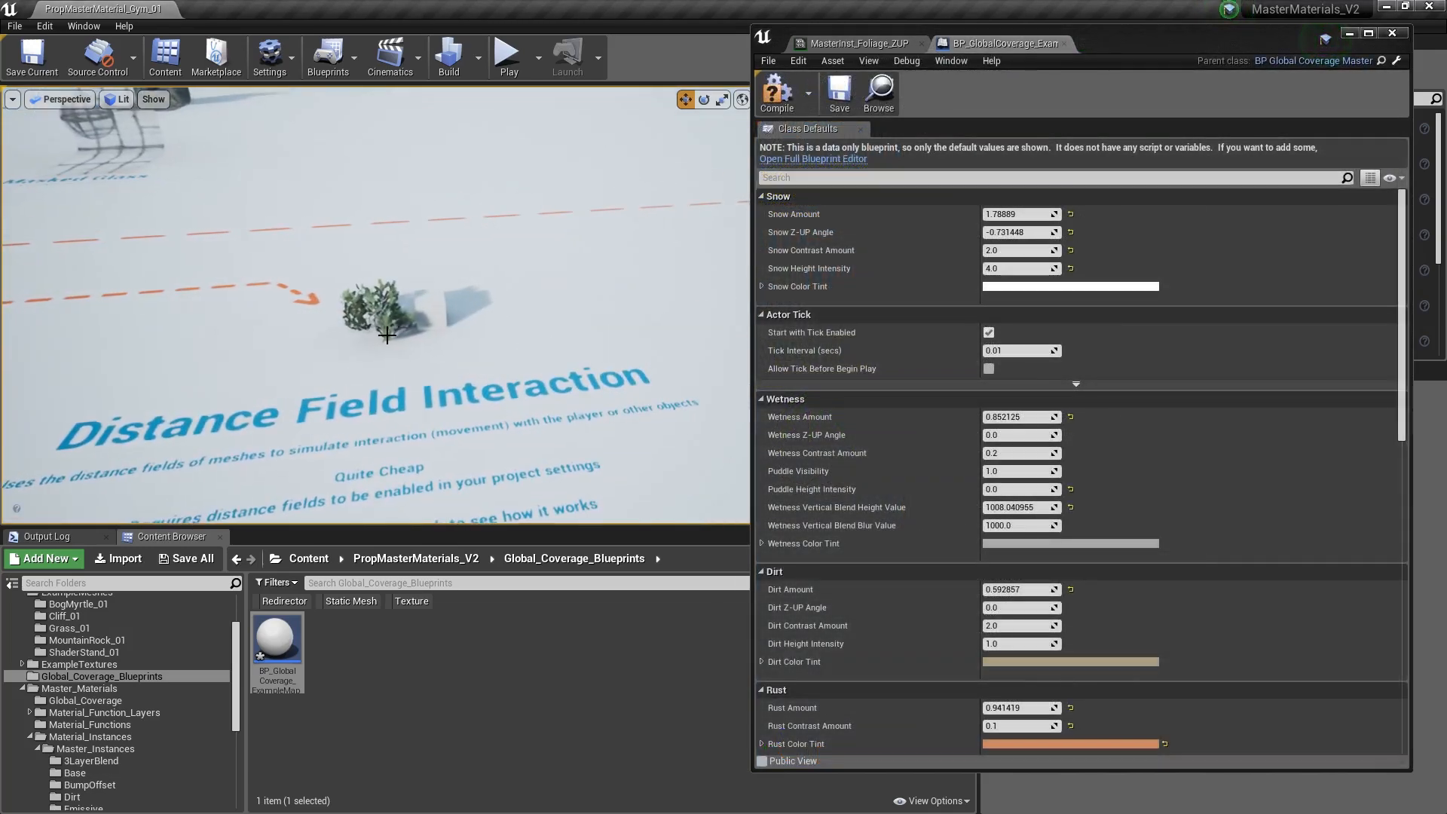
- Open the material instance of the Distance Field Interaction bush at its Interactive Foliage settings and frame the bush up close
click(364, 313)
key(f)
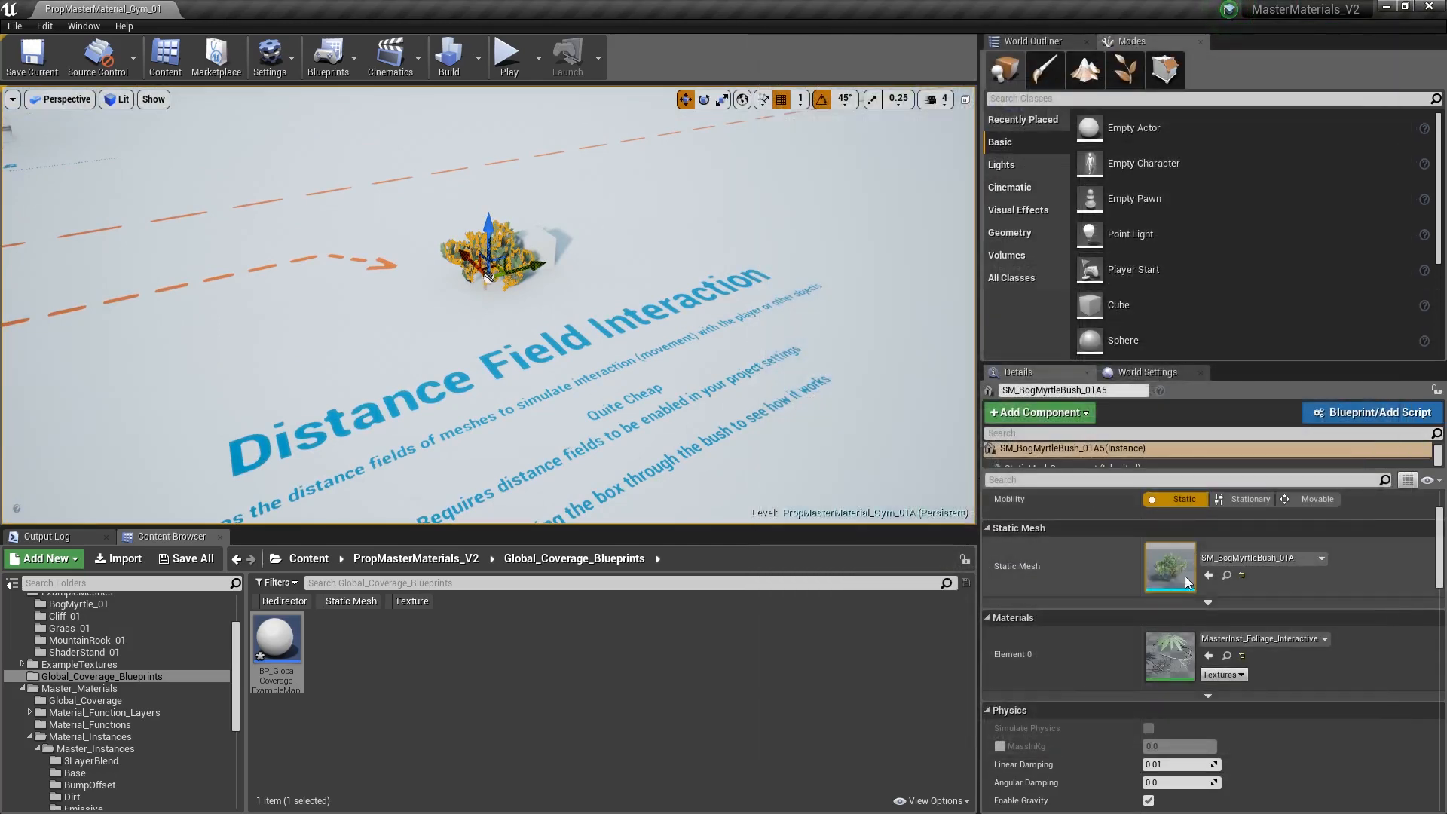
double_click(1167, 656)
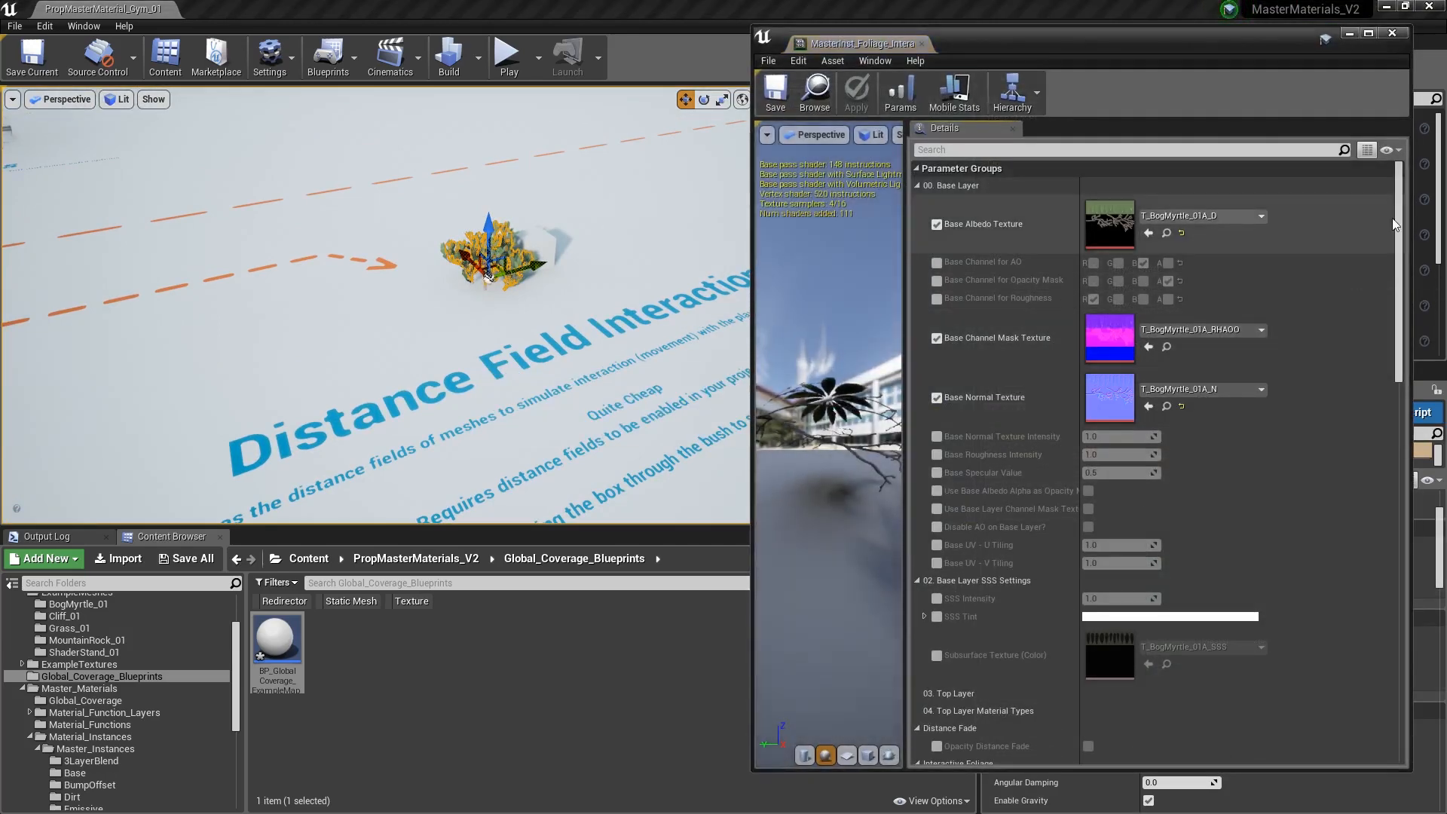
drag(1393, 224, 1399, 362)
key(w)
right_drag(603, 317, 662, 296)
- With the box moved into the bush, set Intensity in X and Y to 2000 and reset Distance from Mesh to 40
click(1111, 360)
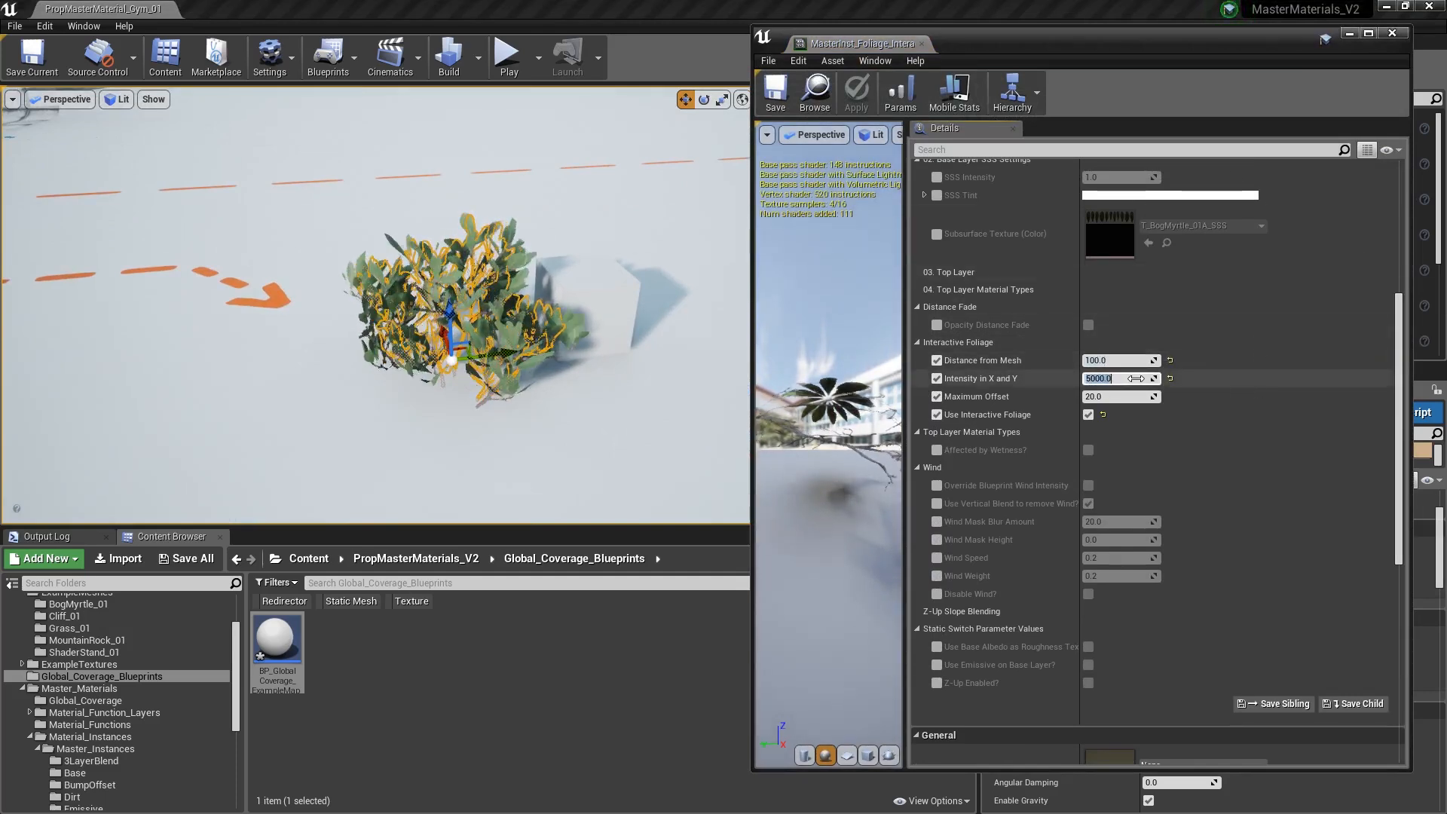
right_drag(718, 337, 718, 337)
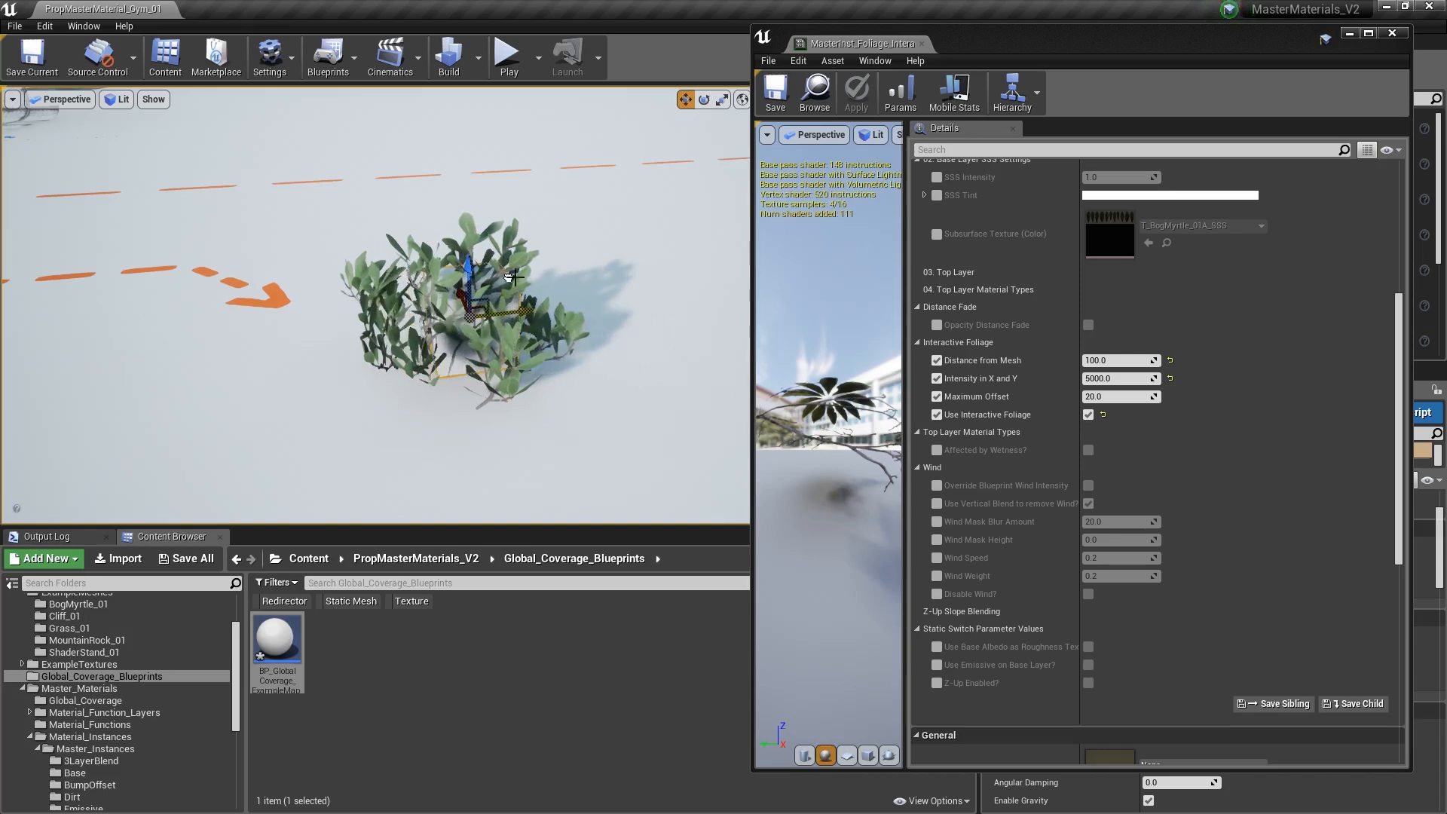
click(1123, 379)
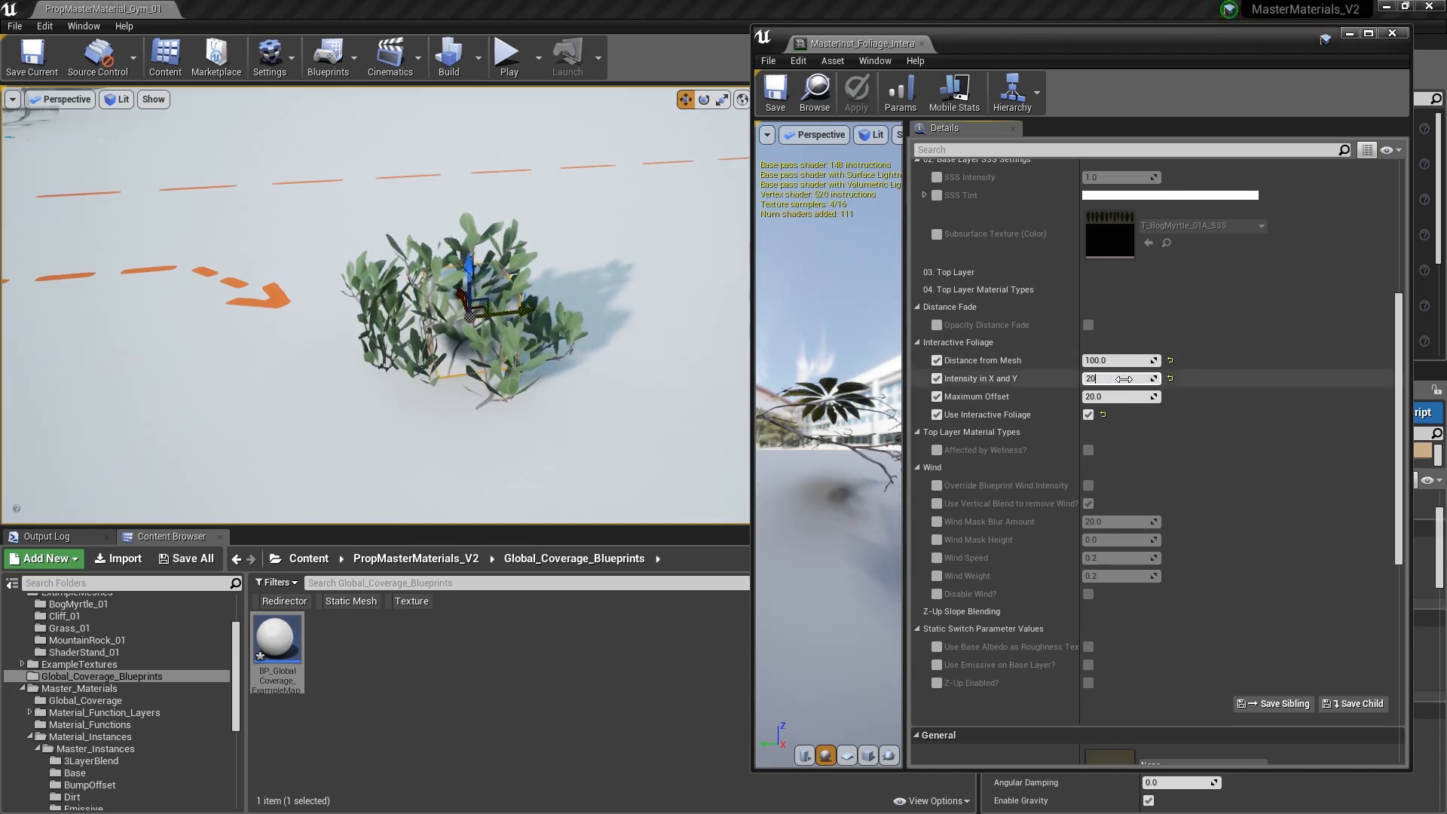
text(2000)
key(Return)
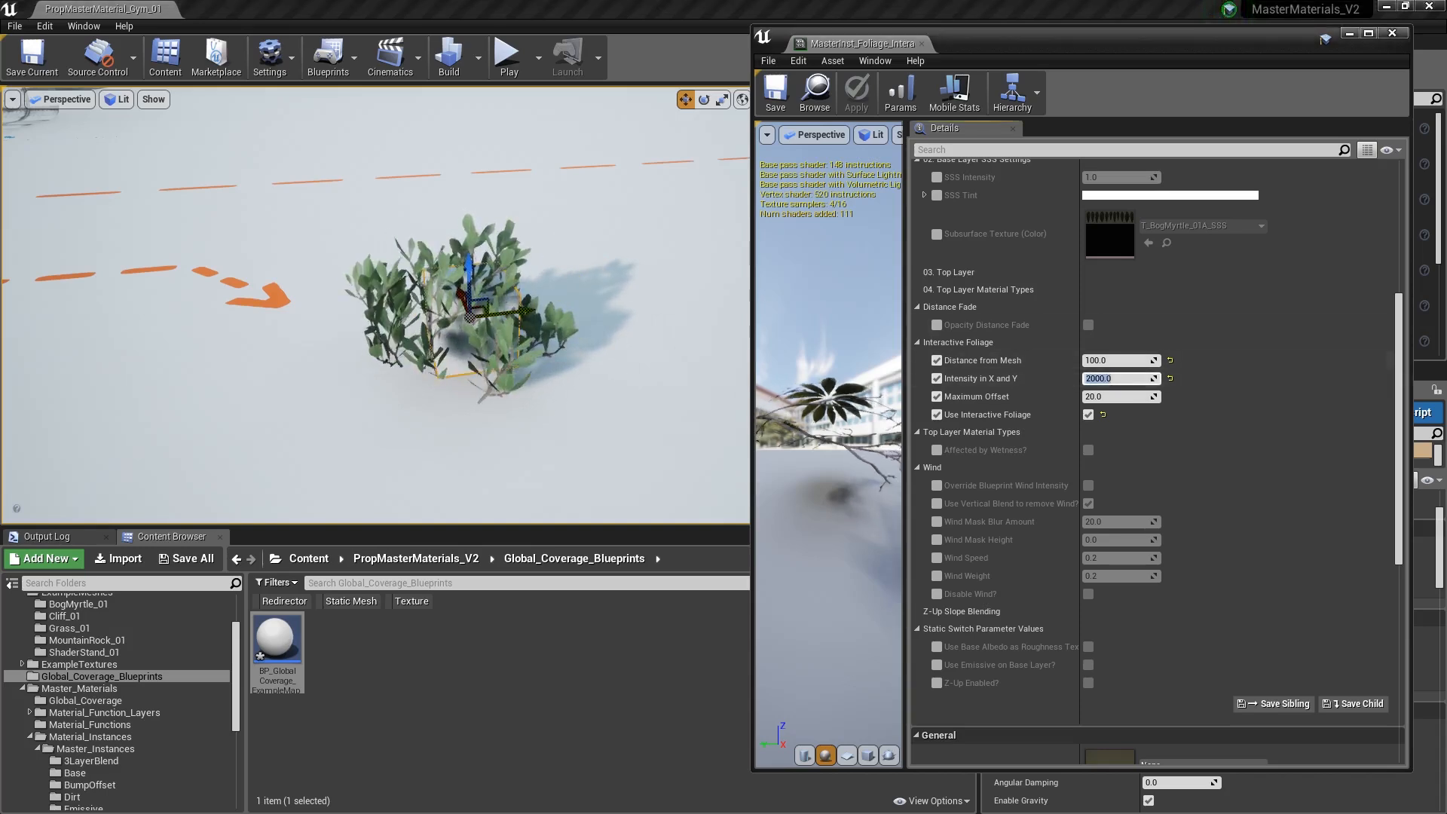
click(1170, 360)
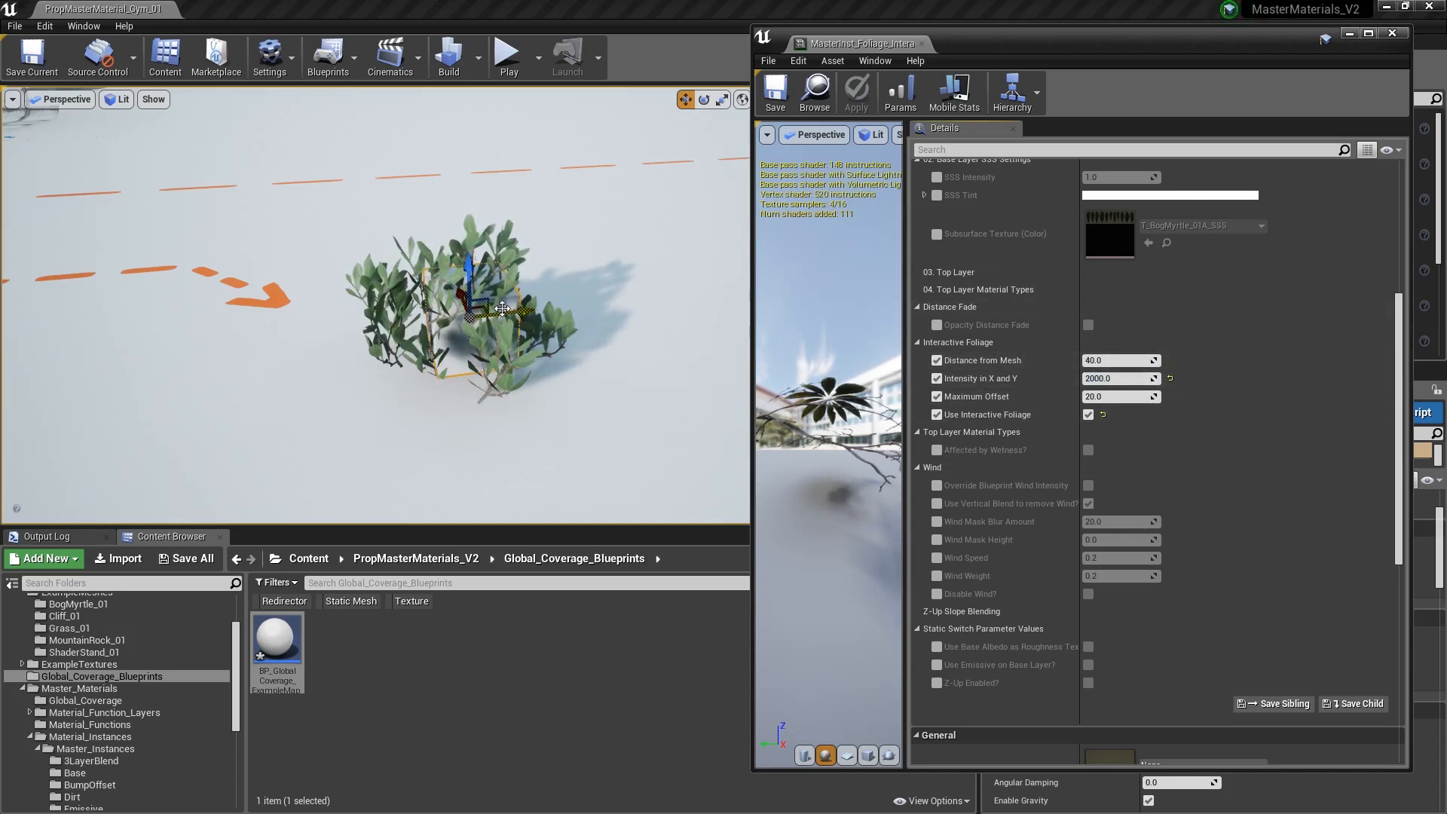
- Move the box back and forth through the bush to test the foliage interaction, leaving it beside the bush
drag(504, 308, 574, 308)
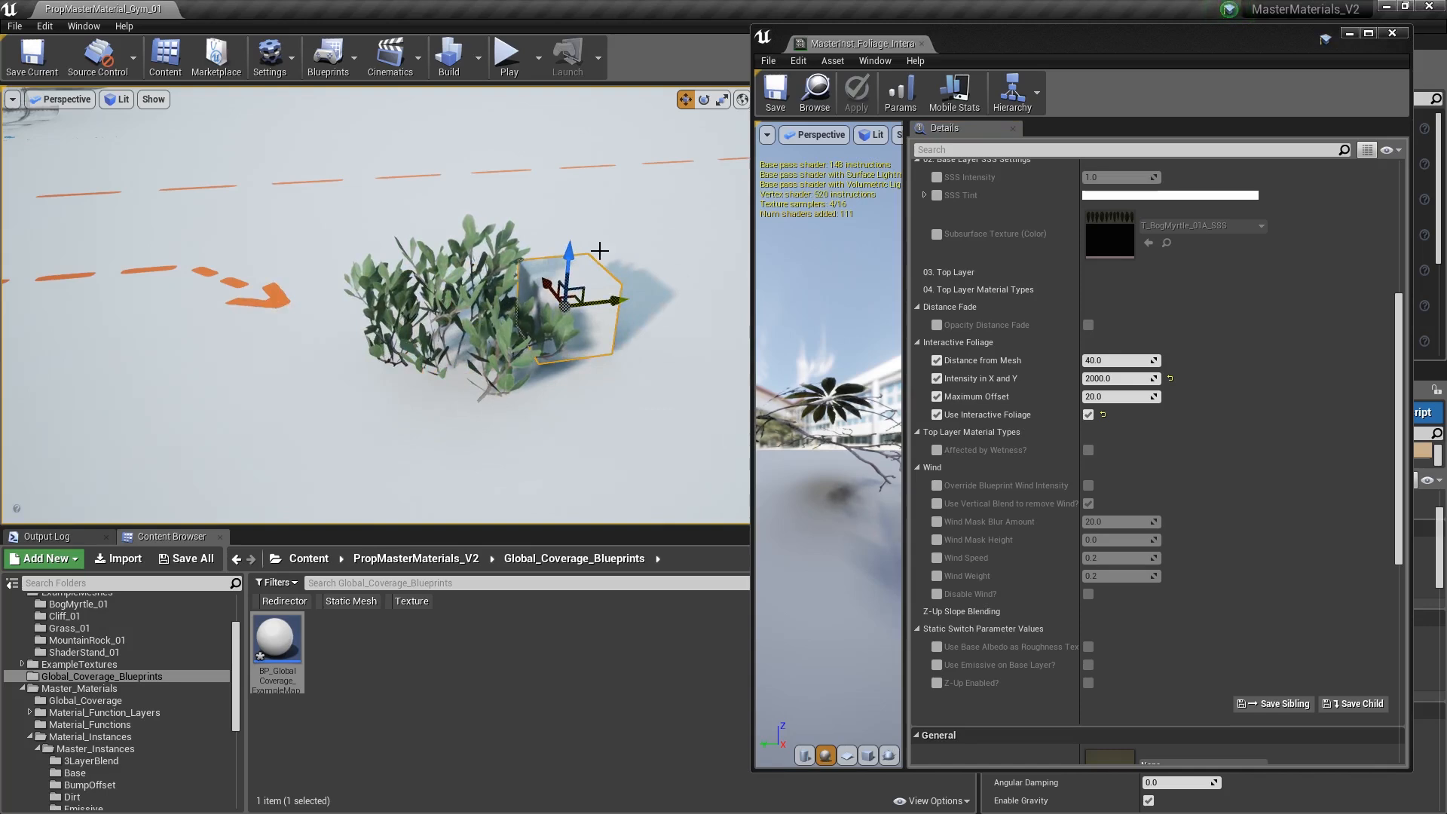
right_drag(551, 292, 589, 283)
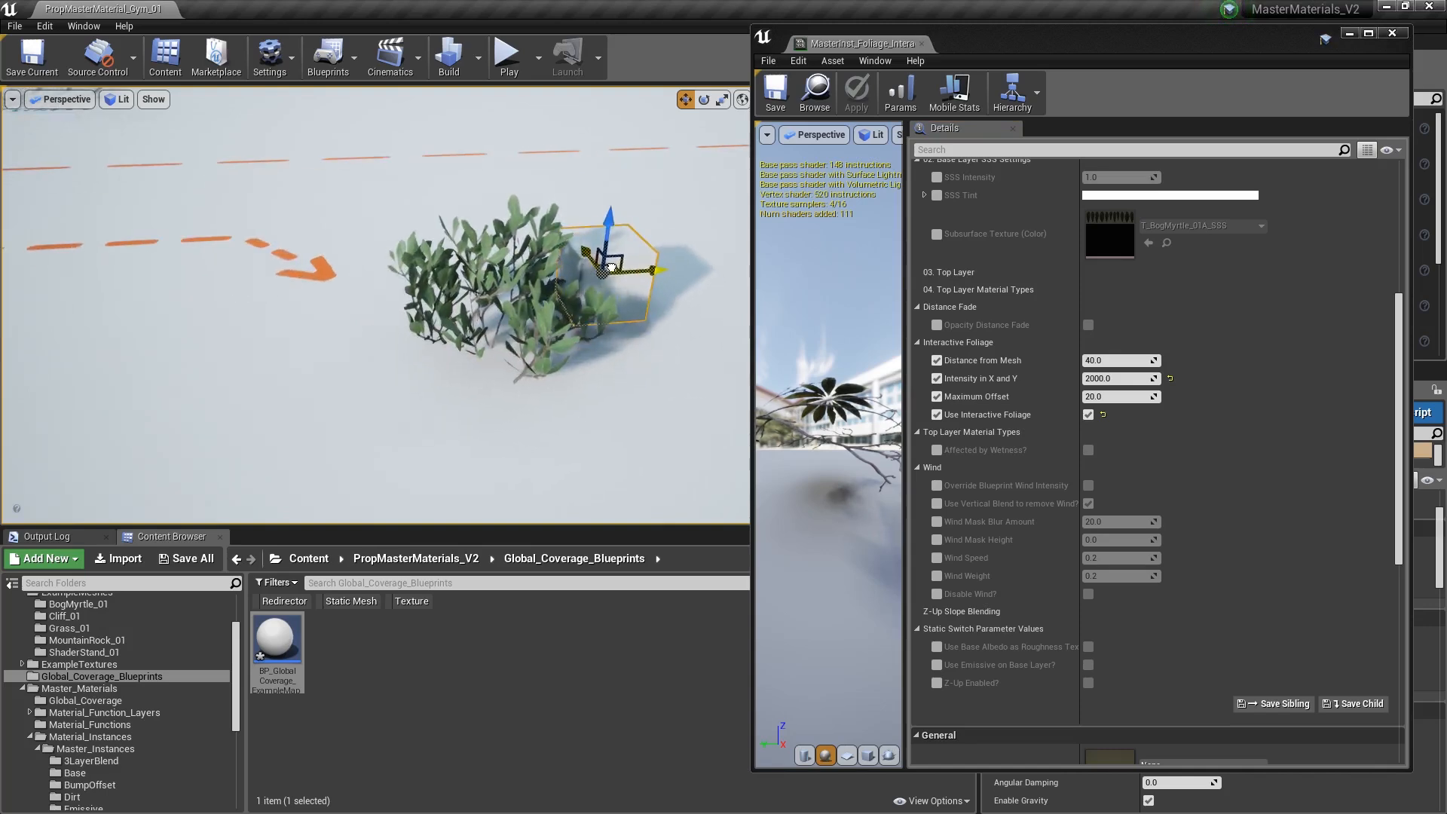
drag(582, 285, 406, 299)
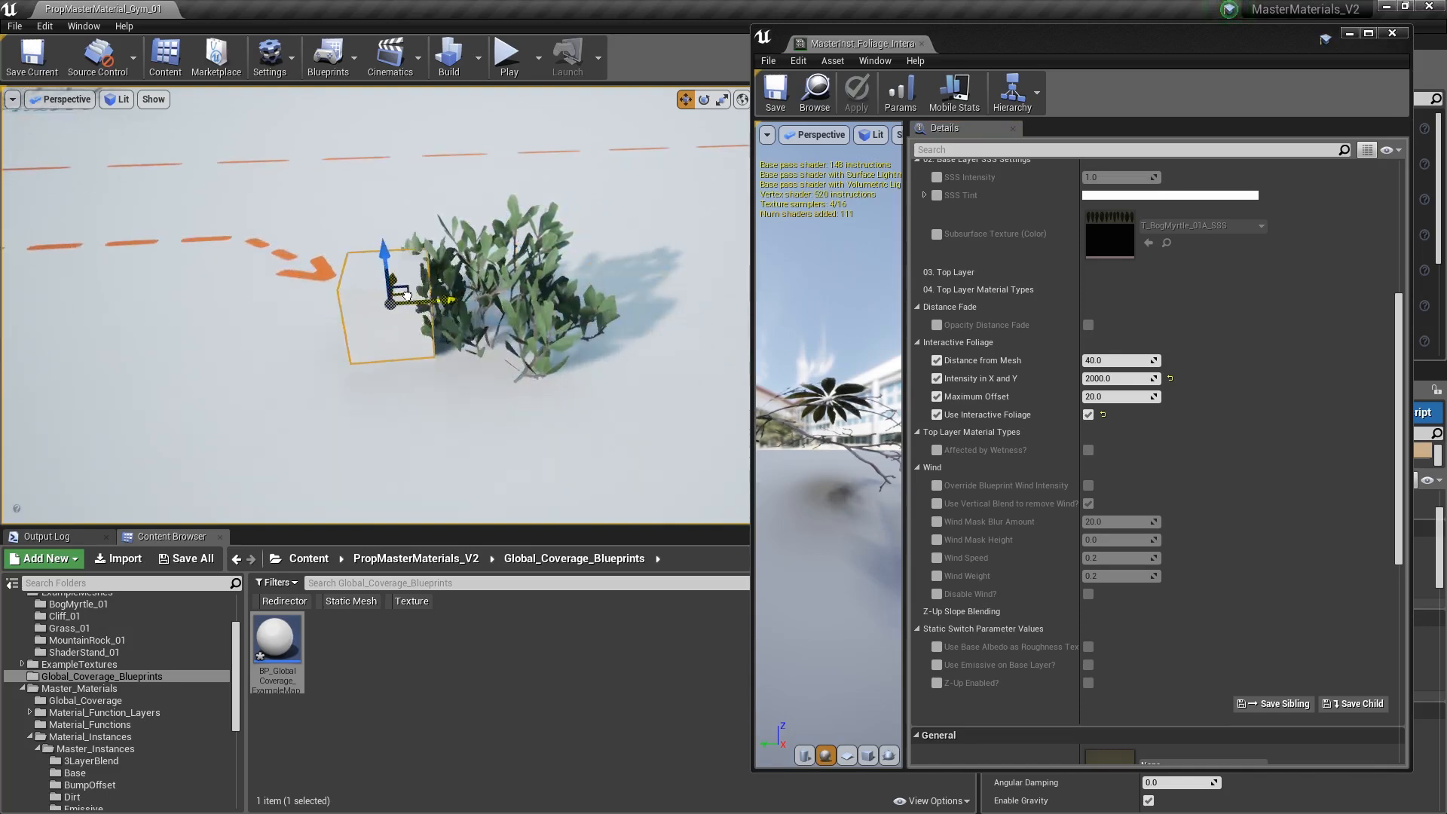
drag(587, 281, 552, 351)
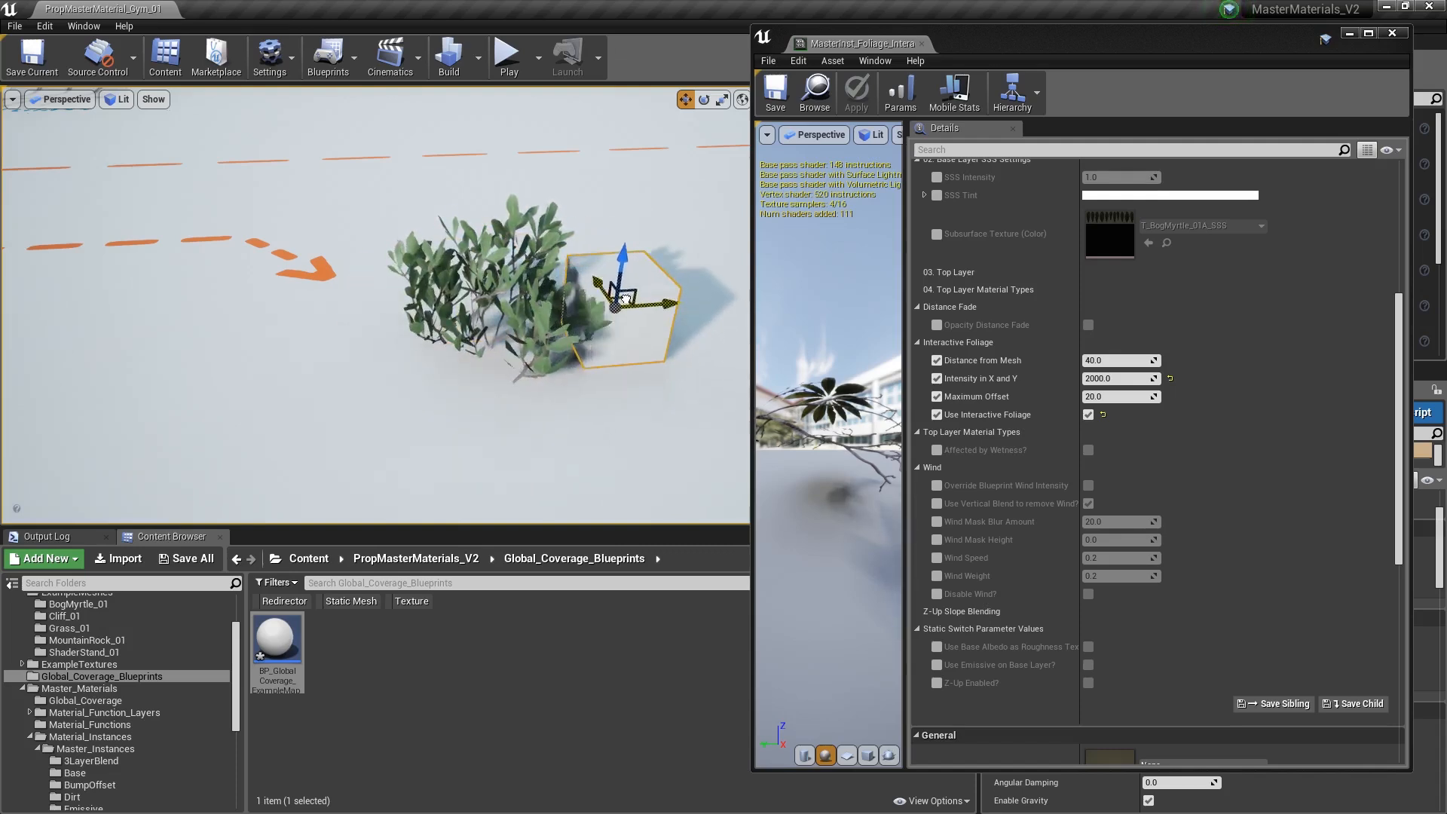
drag(519, 324, 624, 301)
right_drag(639, 290, 599, 289)
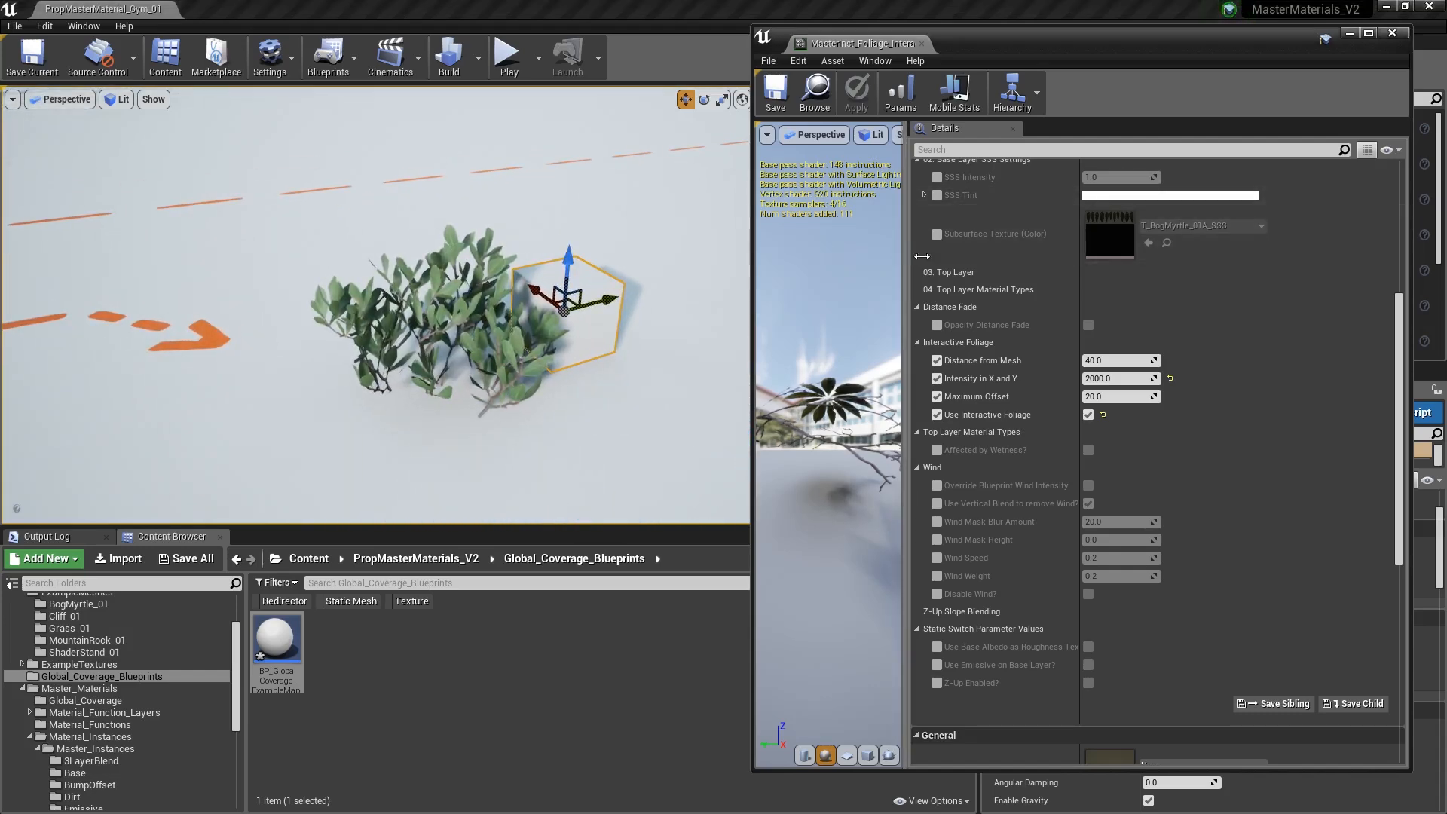
- Examine the bush's reaction beside the box against the Interactive Foliage settings, with the material preview enlarged and the box deselected
drag(905, 255, 1035, 256)
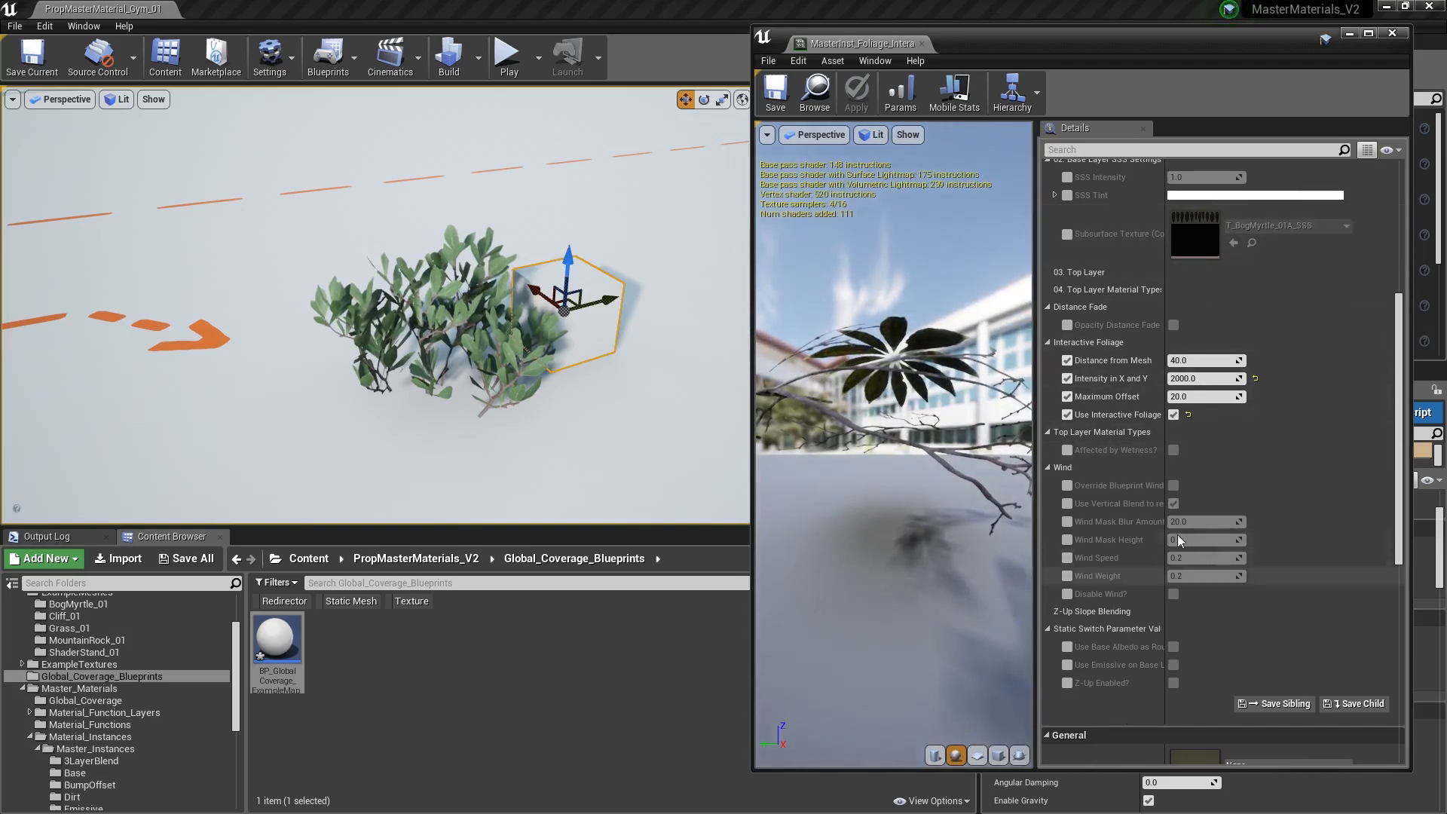
right_drag(718, 369, 604, 325)
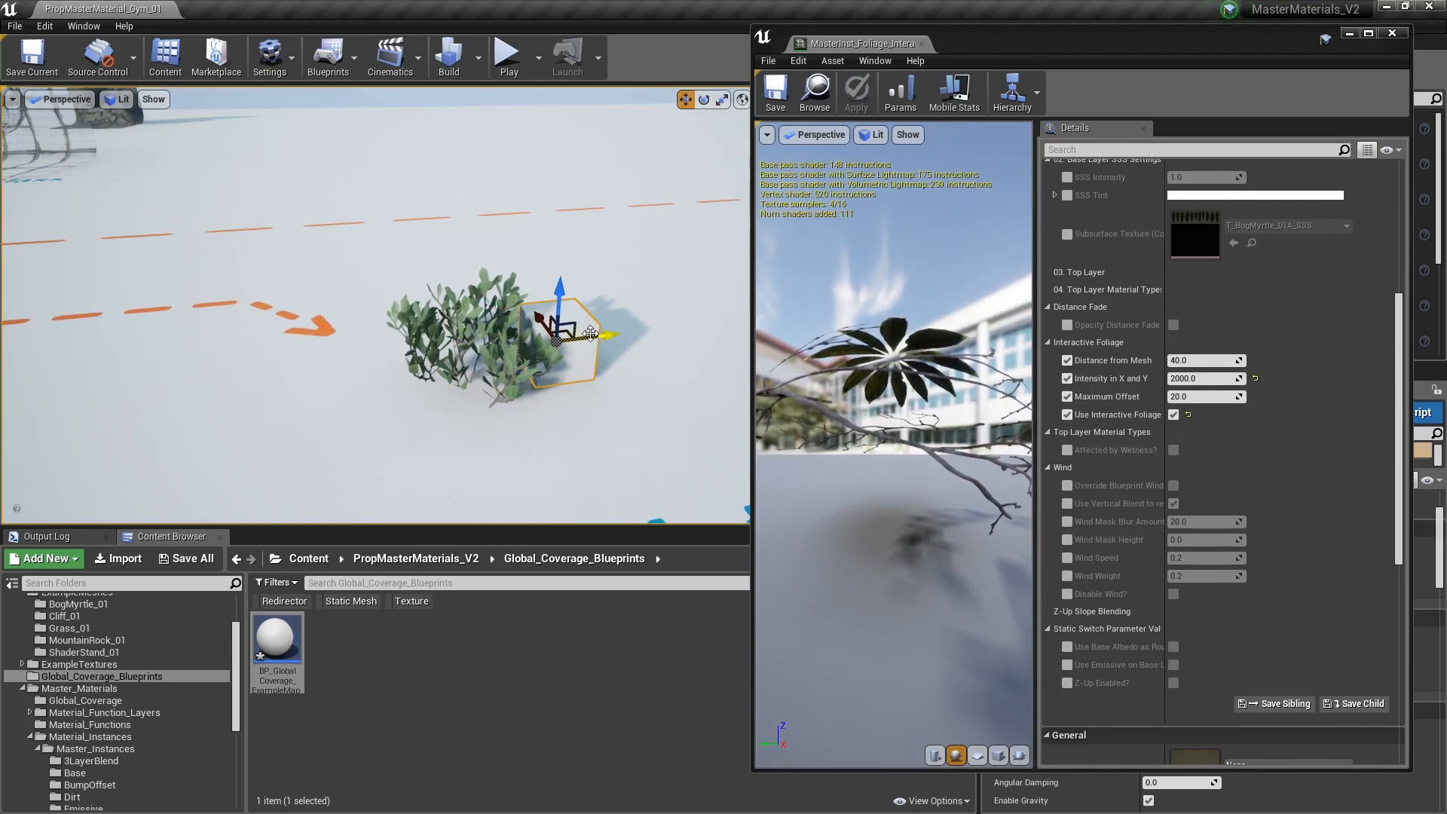
right_drag(639, 324, 675, 353)
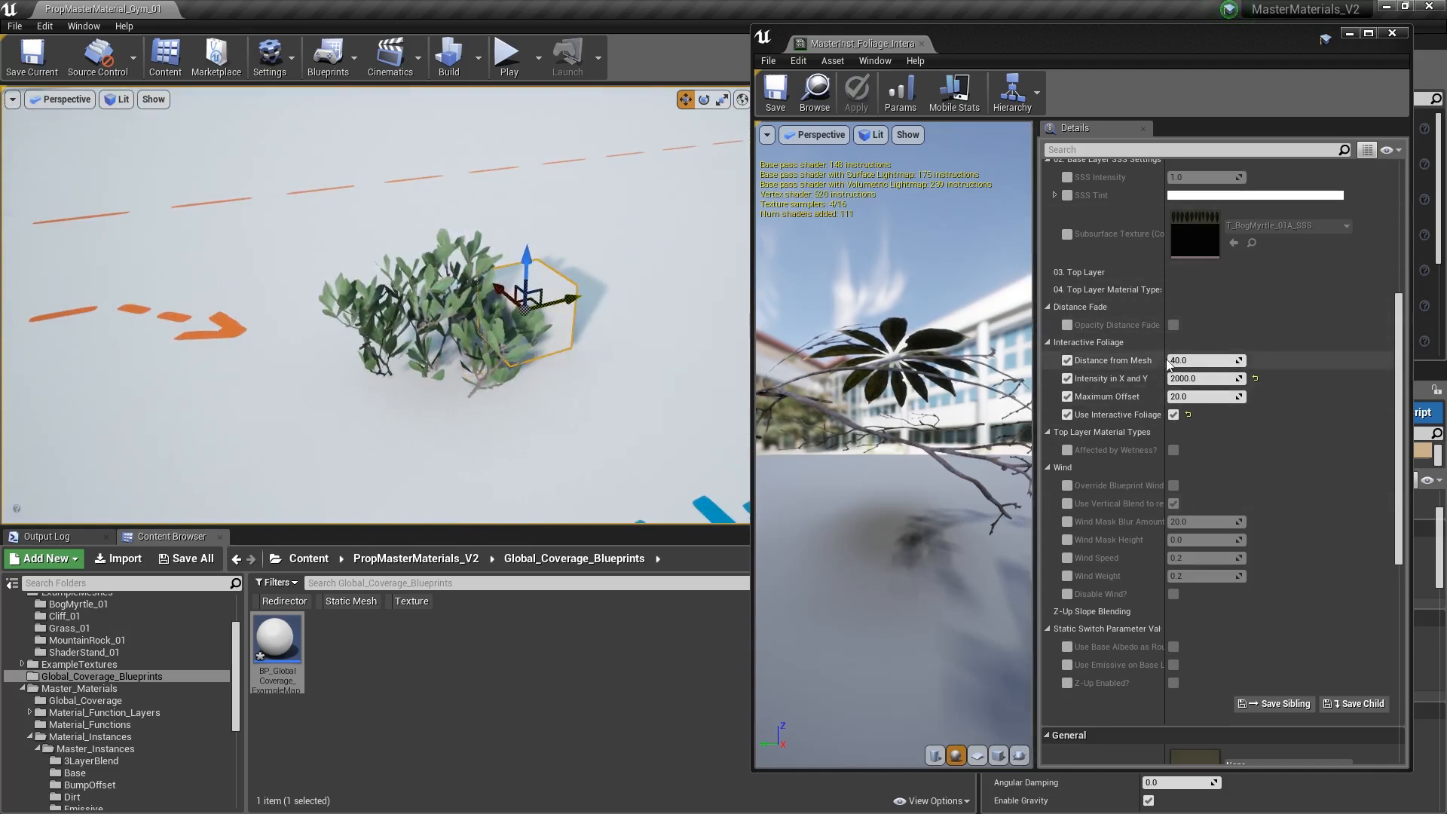
right_drag(587, 299, 532, 292)
key(Escape)
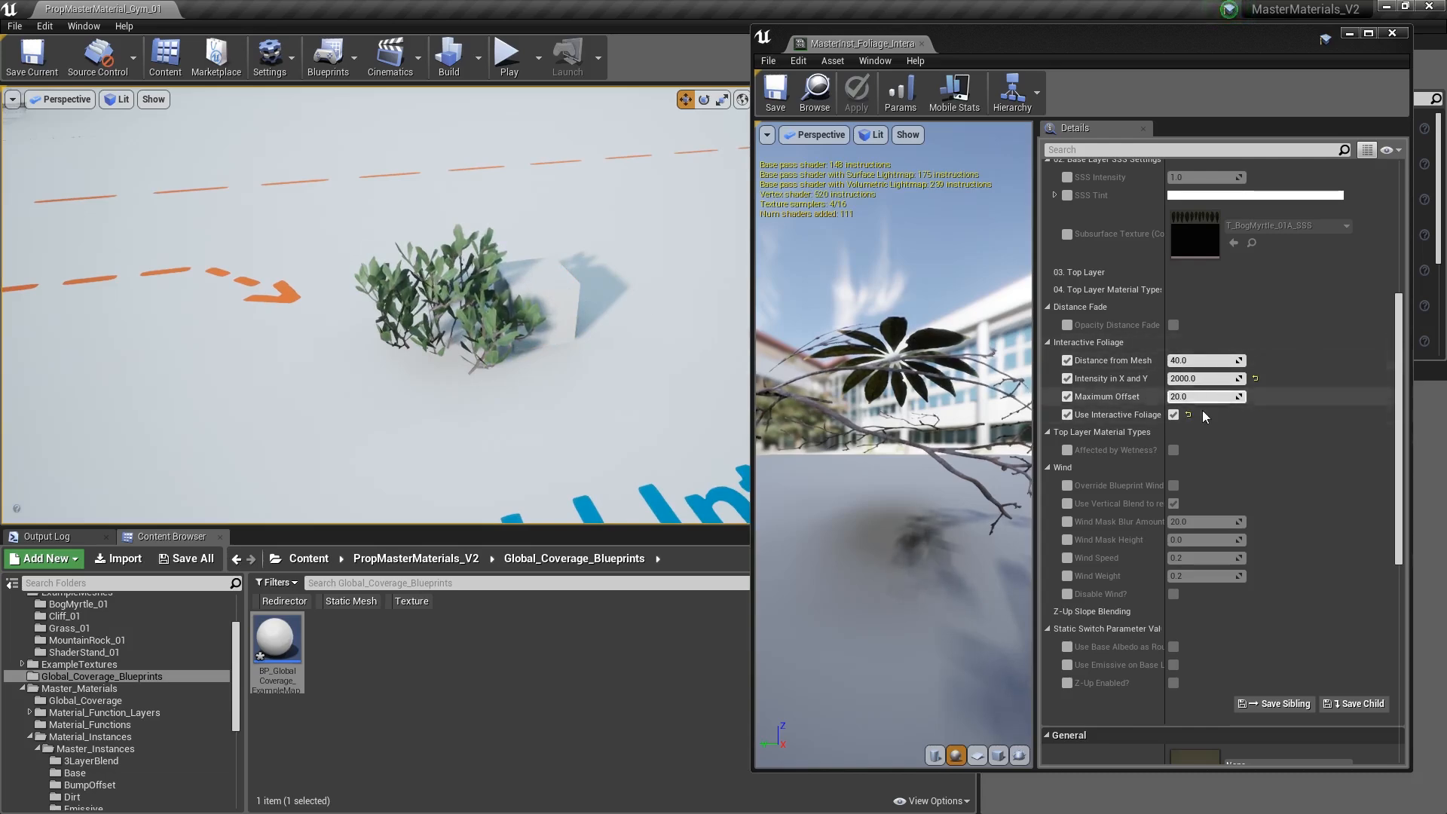
- Open the material instance of the Glass example stand and examine its base layer and glass properties against the stand
right_drag(553, 283, 478, 271)
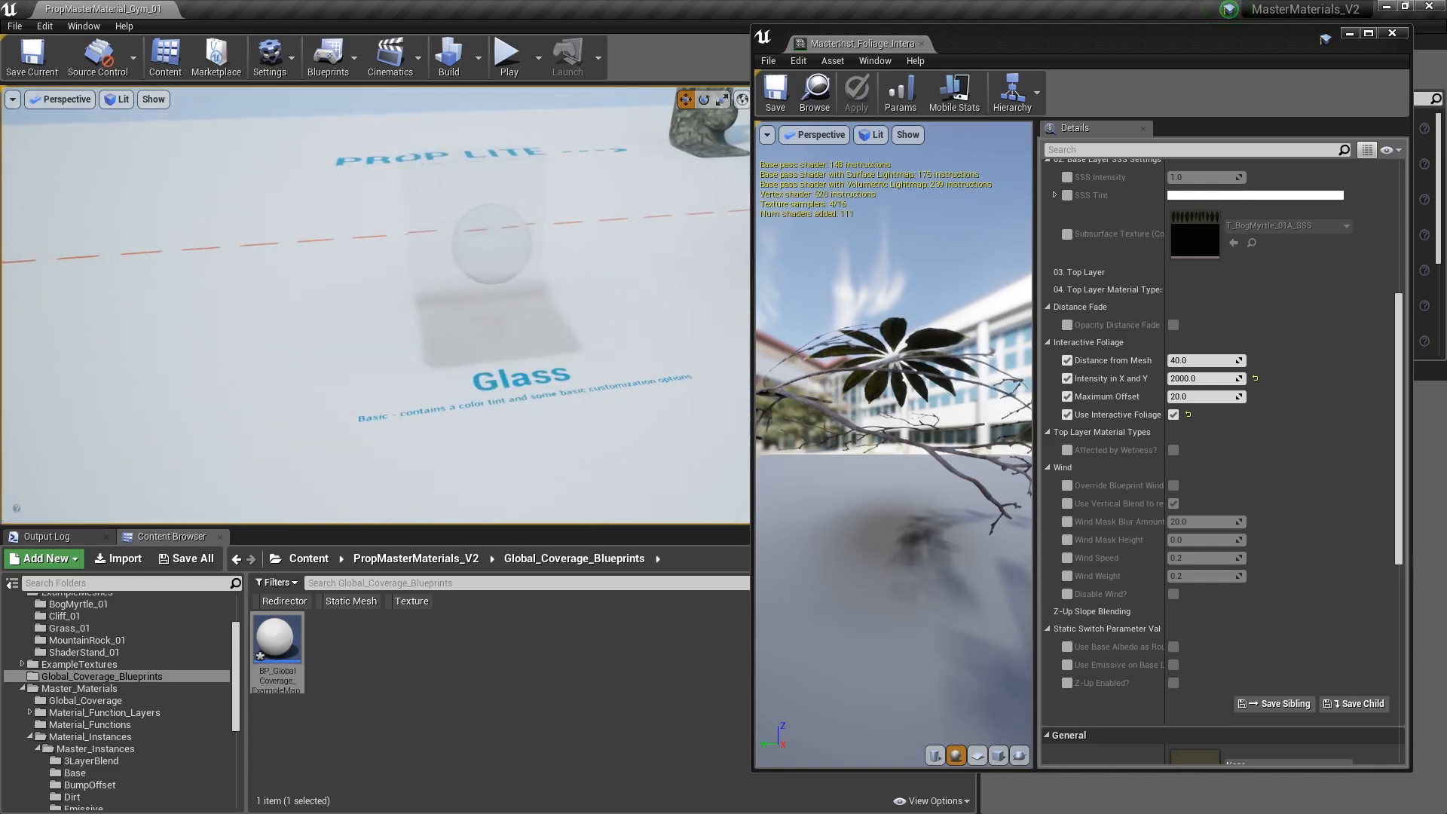
click(541, 302)
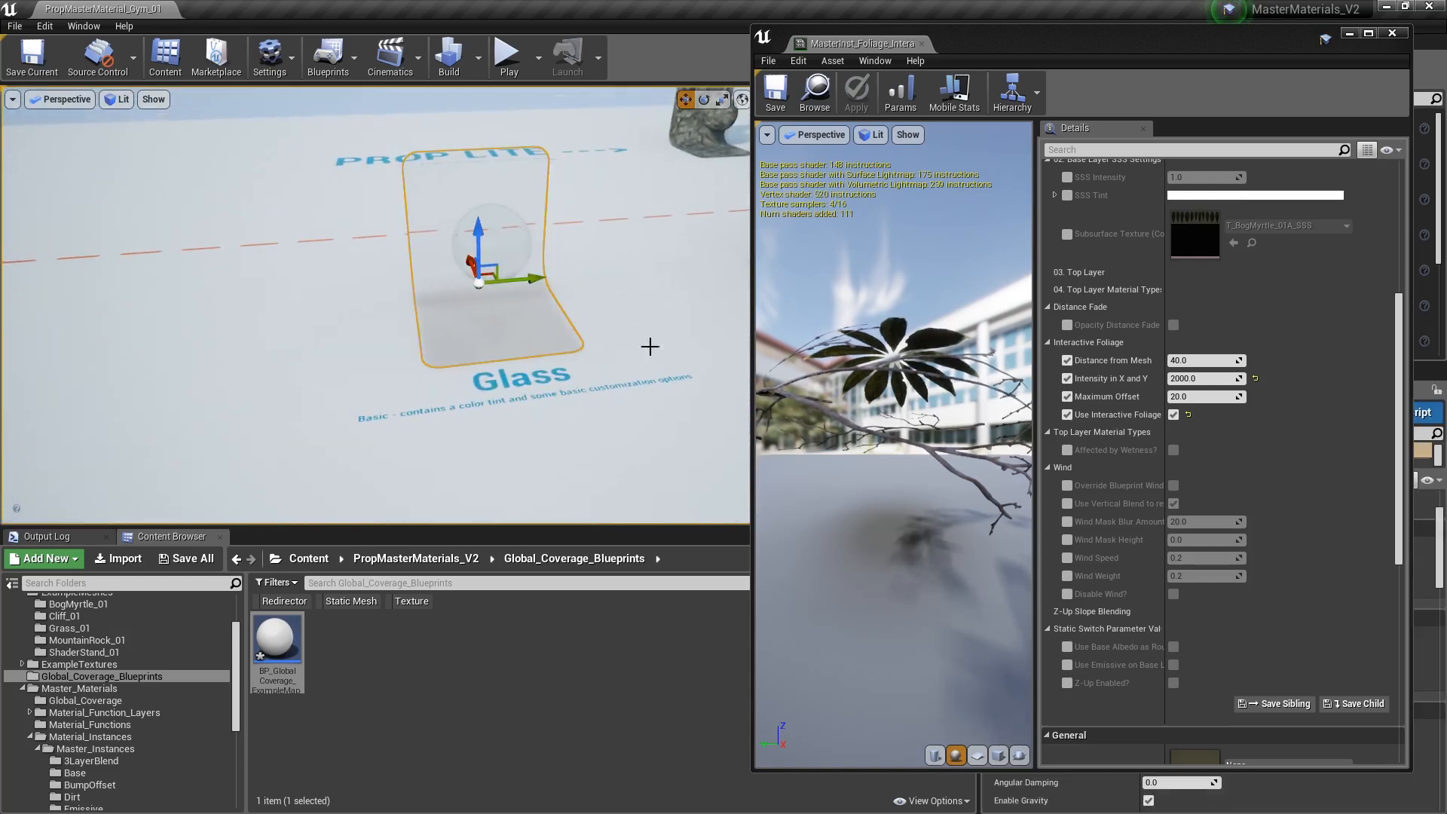
click(1392, 37)
double_click(1212, 655)
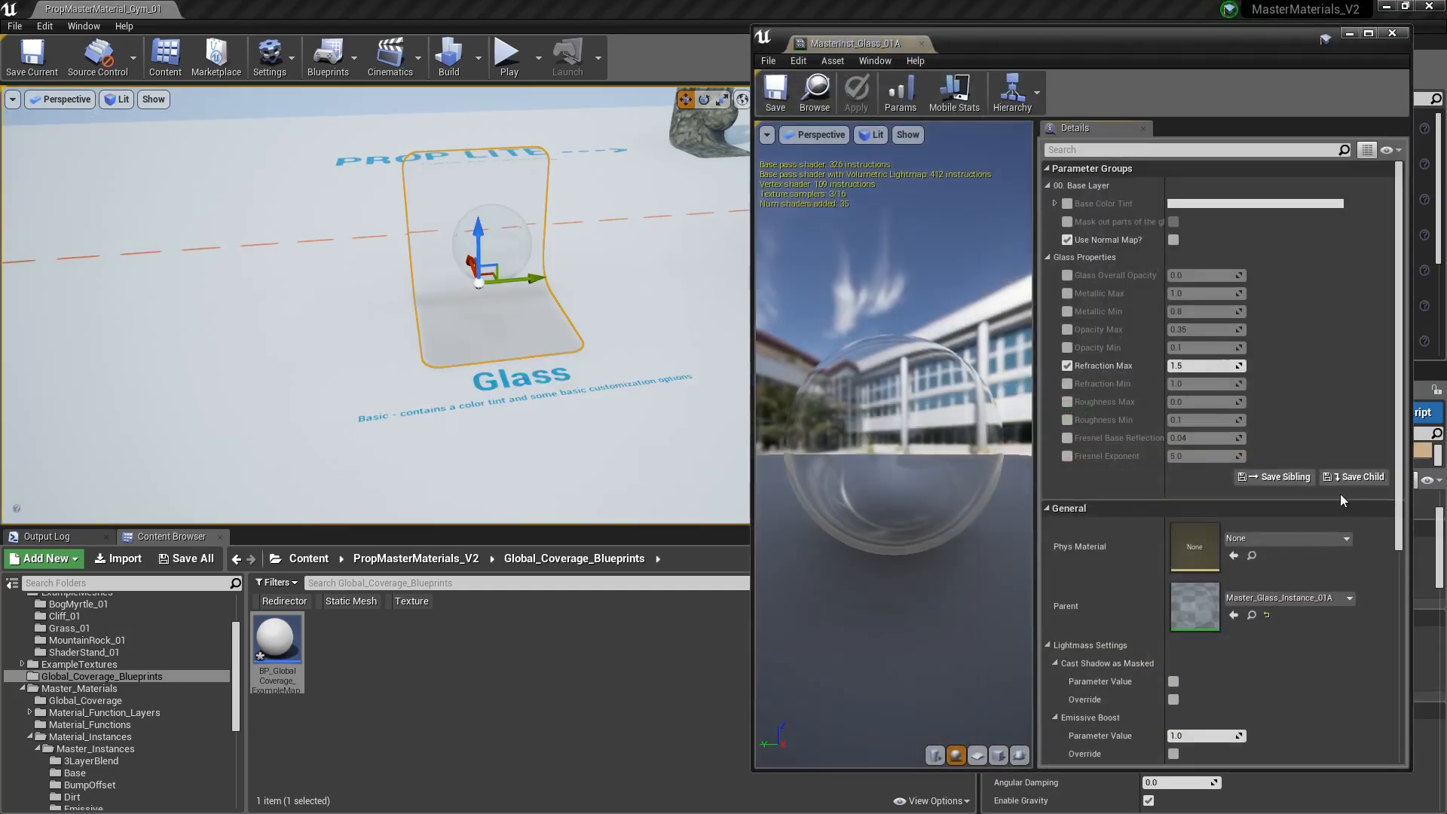
drag(1036, 314, 1035, 314)
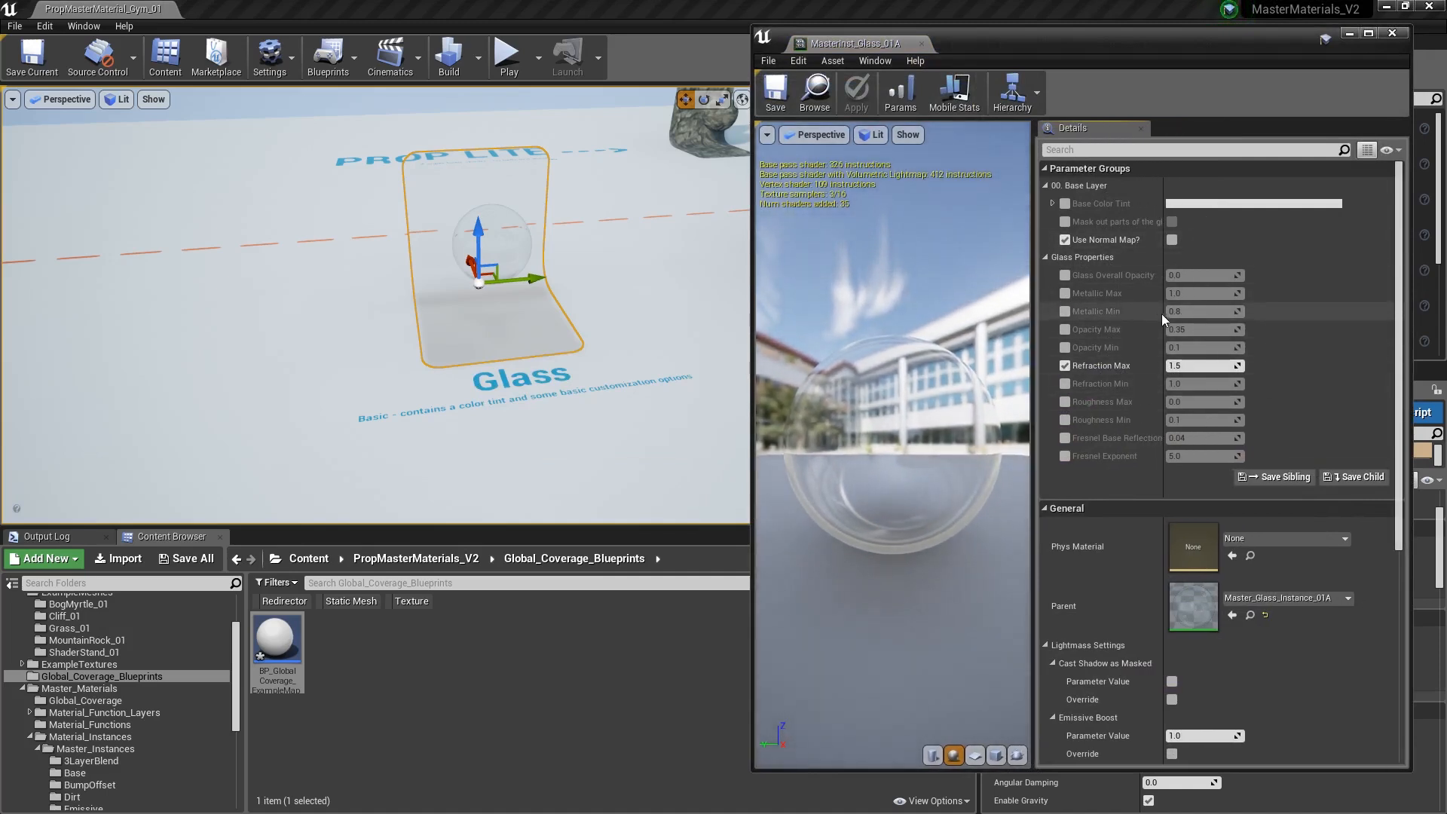
right_drag(641, 316, 528, 315)
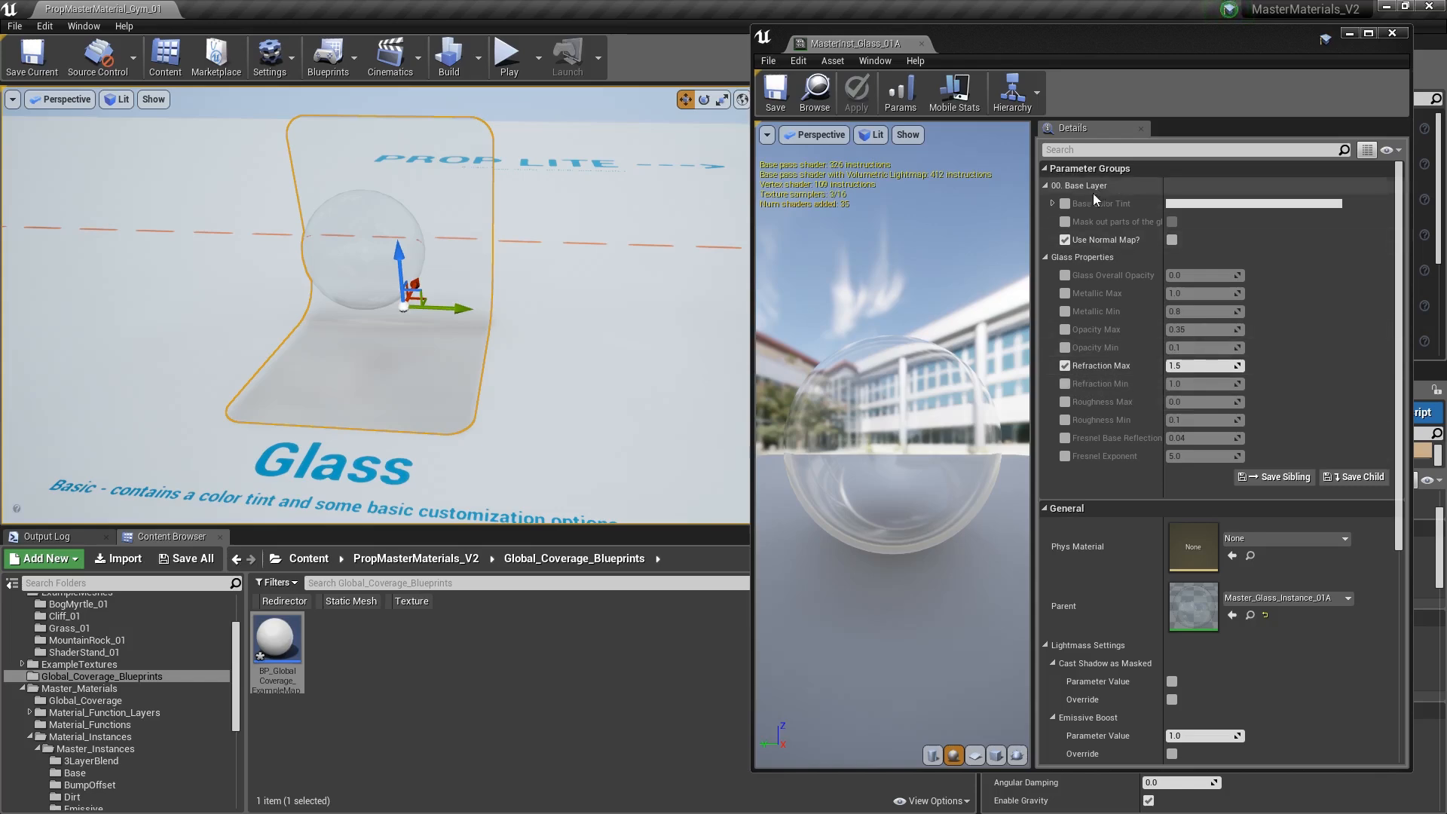
right_drag(663, 267, 599, 262)
click(679, 316)
click(682, 316)
- Select the masked glass stand and open its material instance, MasterInst_Glass_Masked_01A, beside the level view
right_drag(536, 155, 663, 146)
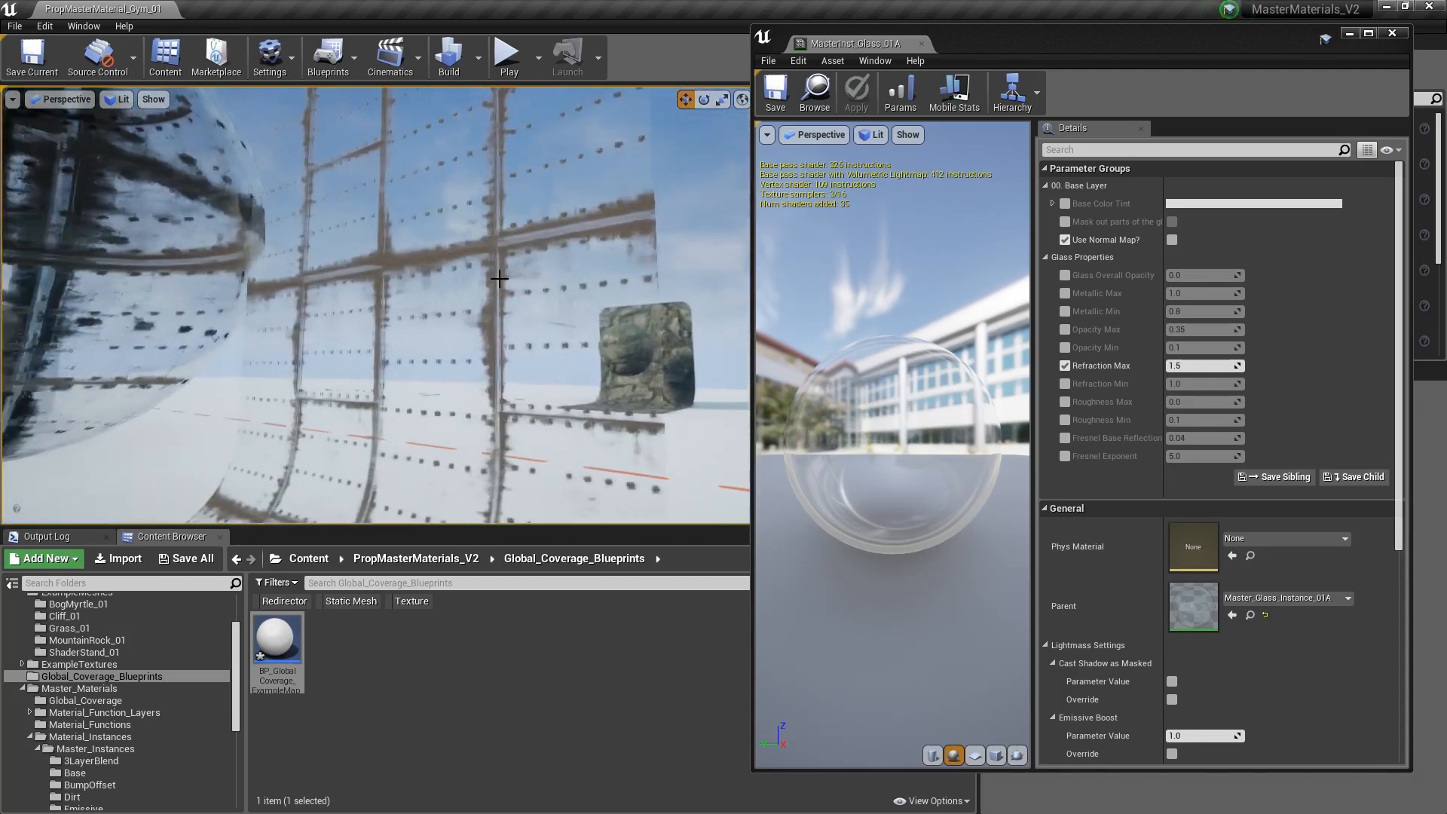
click(444, 196)
right_drag(445, 195, 443, 219)
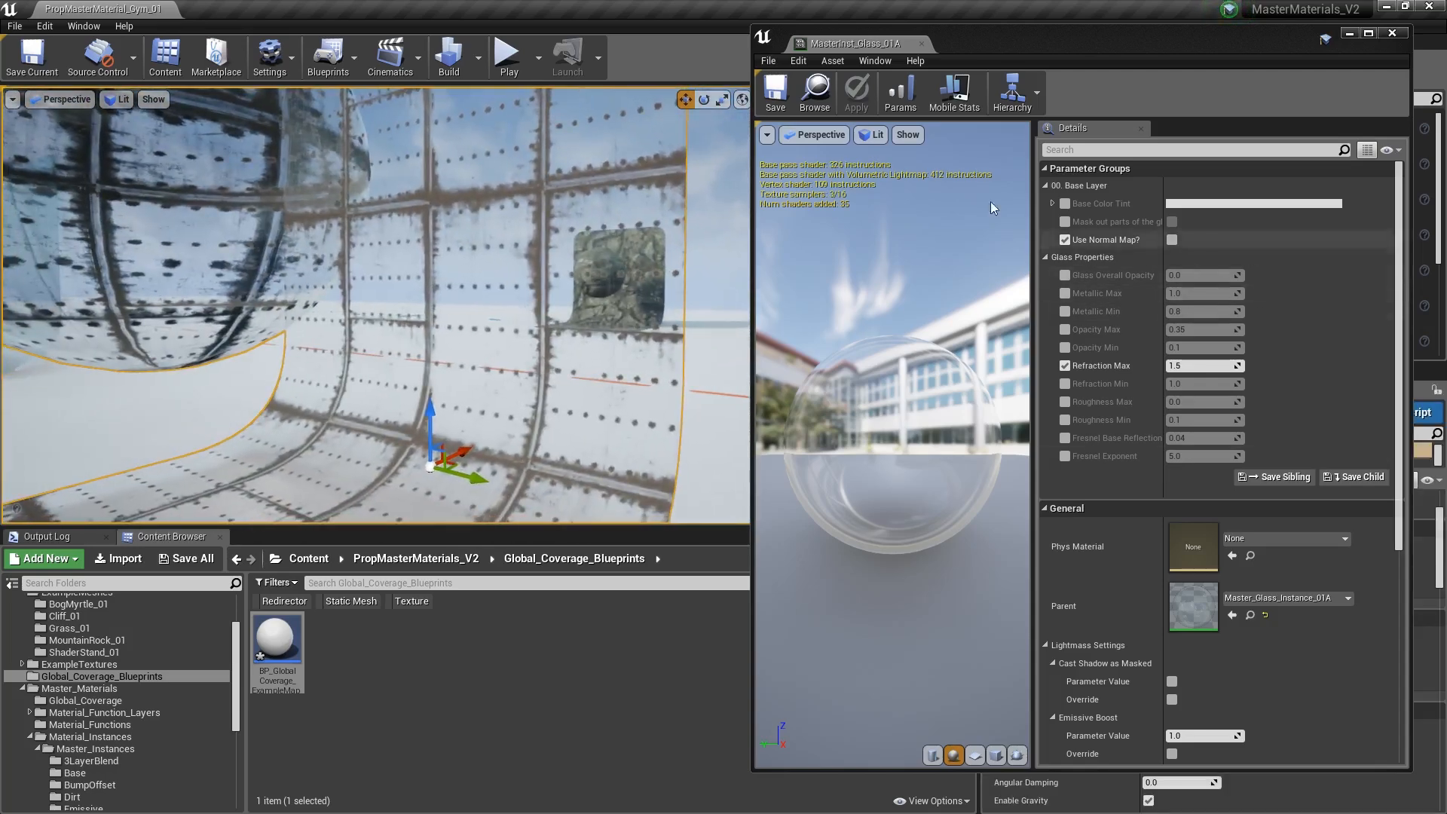
click(1391, 33)
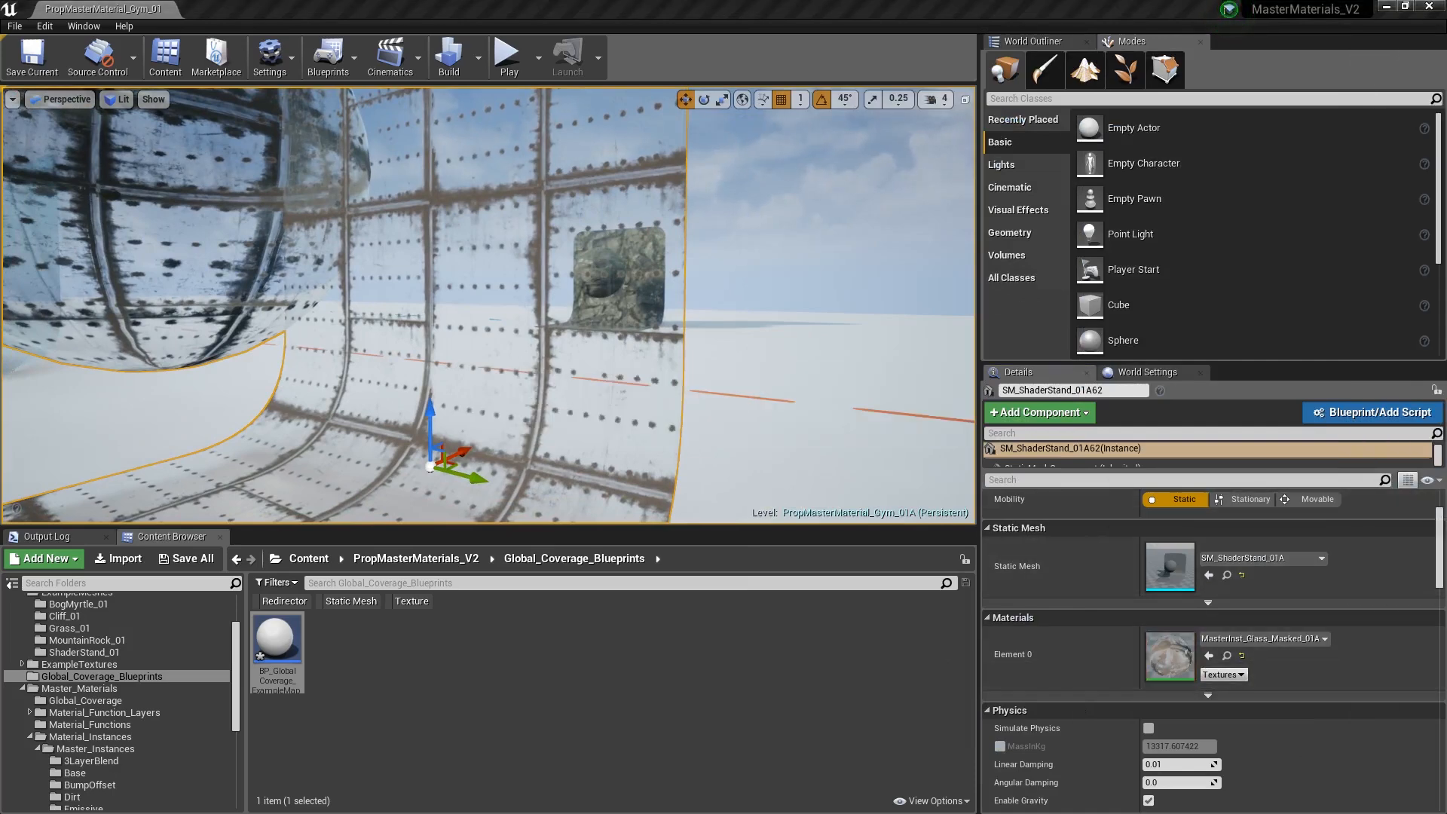
drag(1120, 126, 1042, 46)
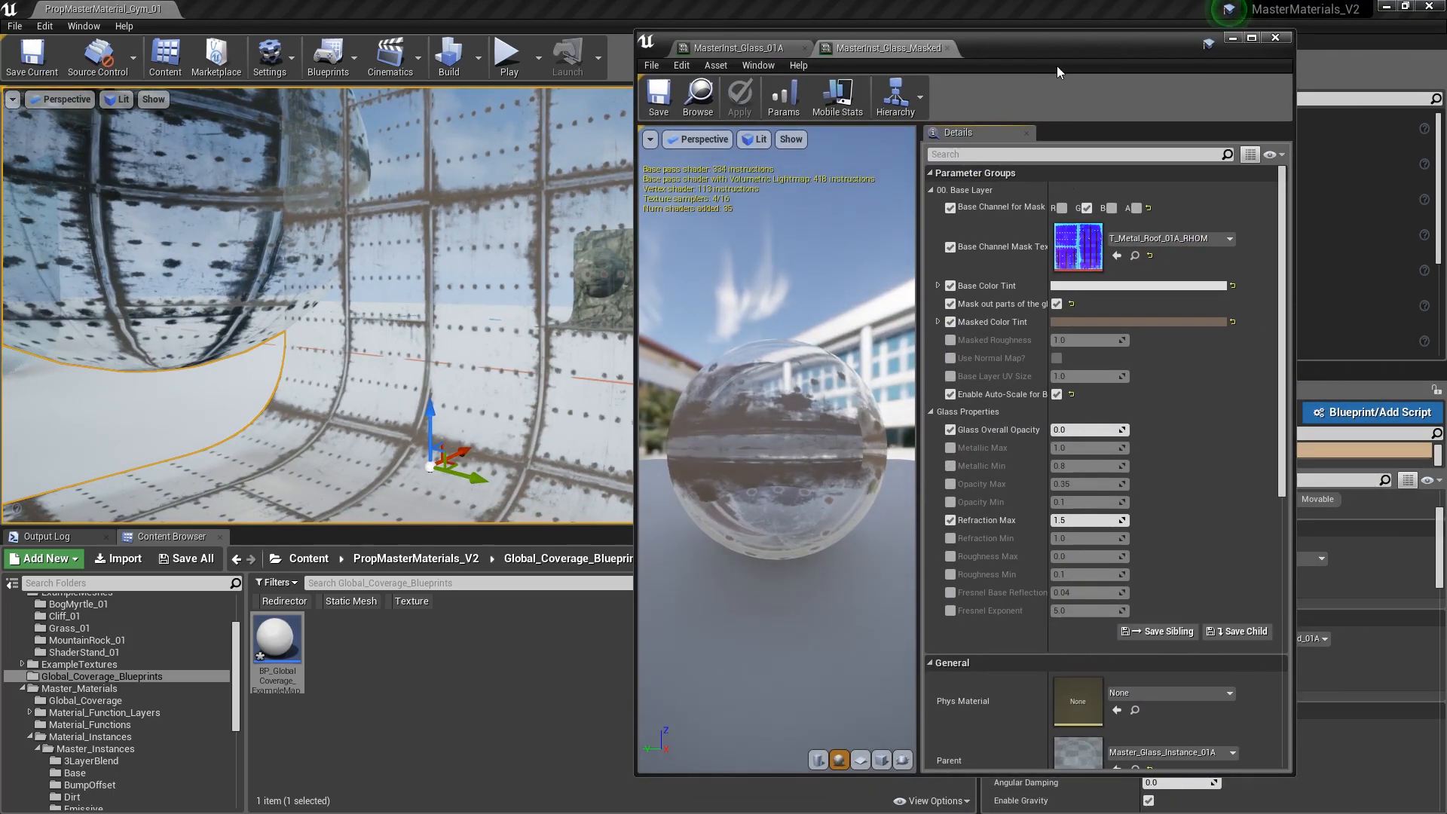
- Examine the masked glass from another angle, duplicate the stand along its X axis, and delete the copy
drag(814, 391, 705, 365)
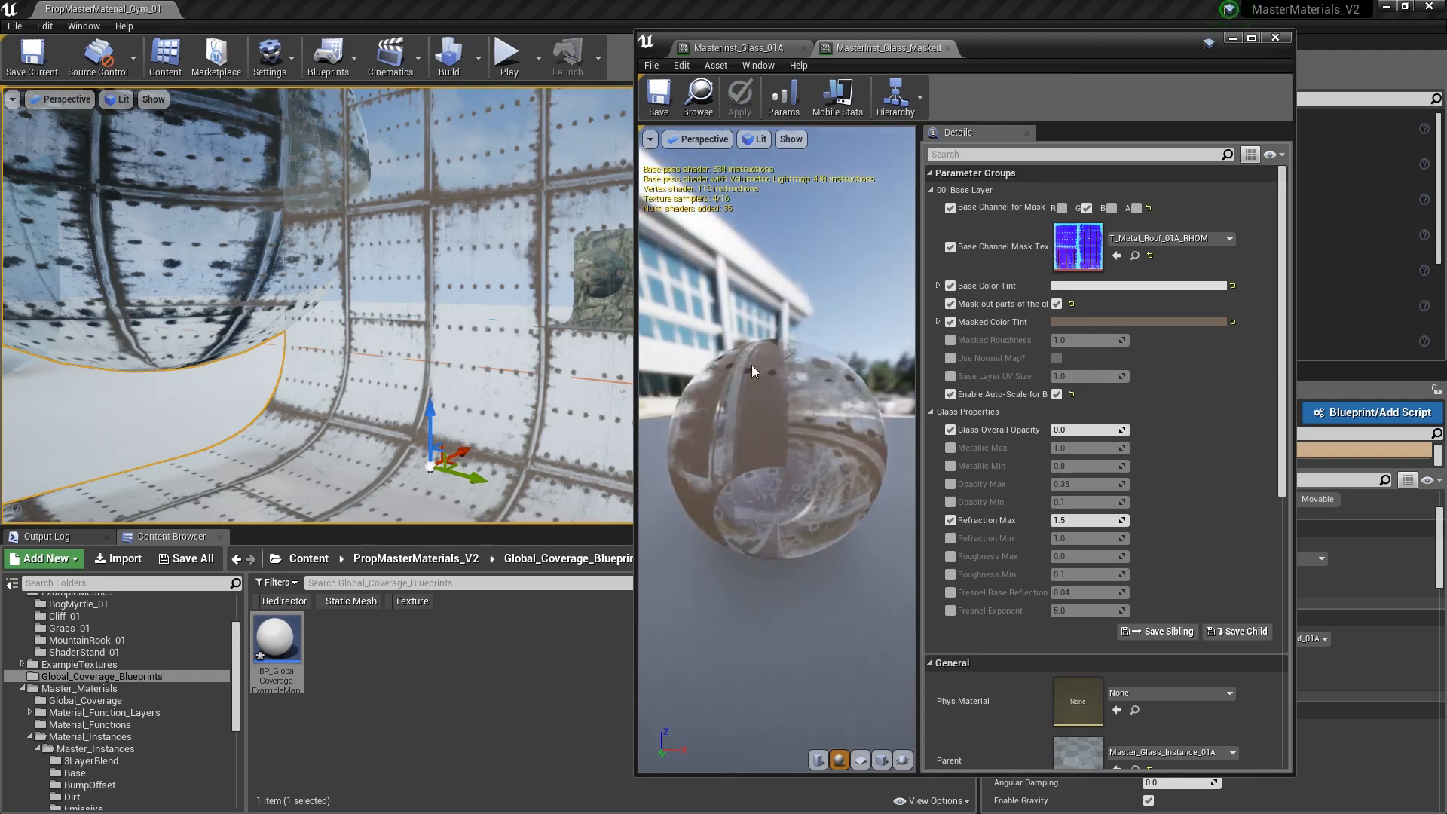
right_drag(385, 354, 413, 369)
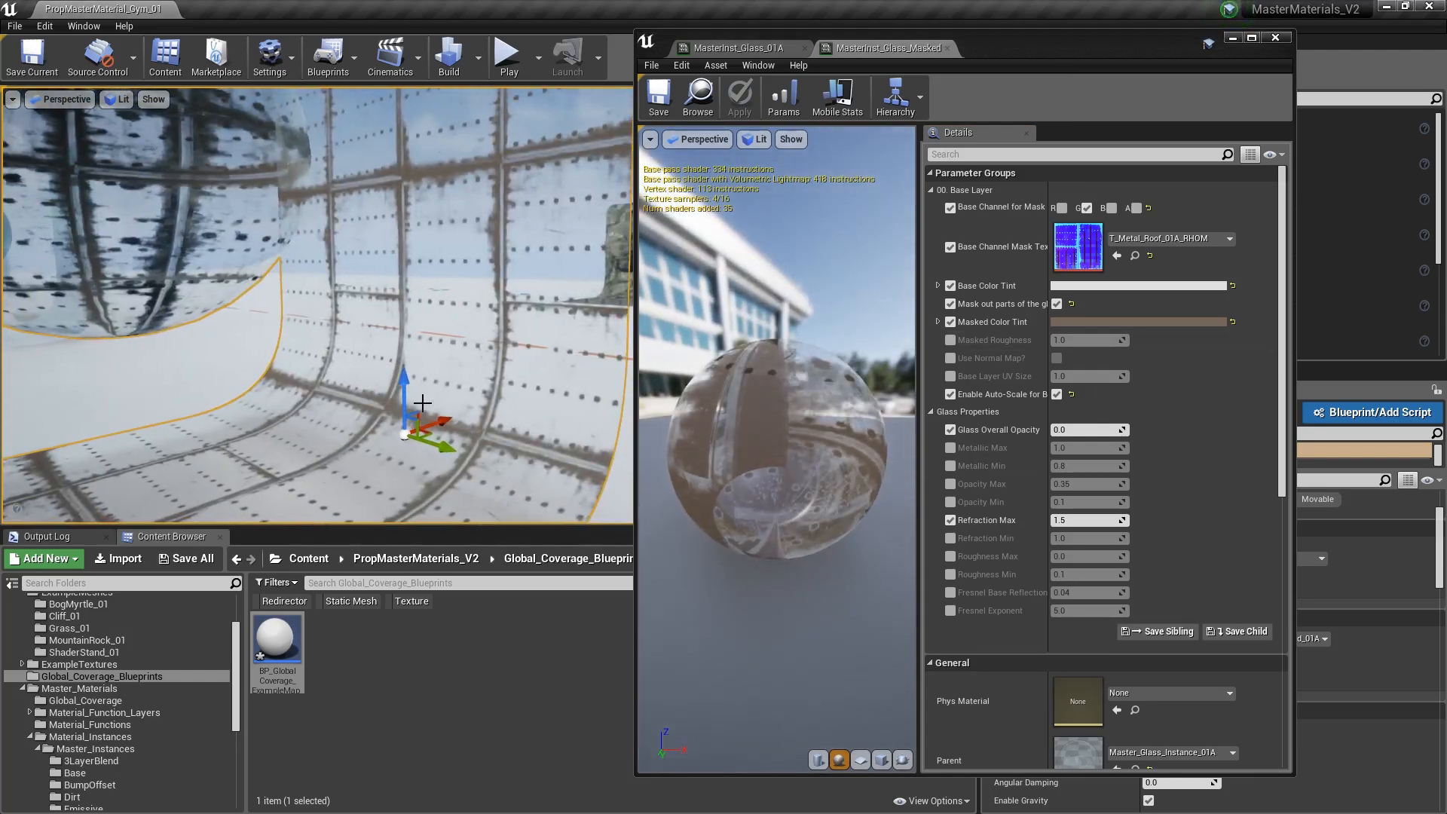
alt+drag(428, 425, 513, 396)
key(Delete)
- View the clear, tinted and masked glass examples together and close the masked glass material instance
mouse_move(577, 311)
right_down()
mouse_move(626, 320)
mouse_move(557, 317)
right_up()
mouse_move(443, 235)
right_down()
mouse_move(459, 293)
mouse_move(389, 245)
mouse_move(433, 242)
right_up()
mouse_move(407, 350)
right_down()
mouse_move(483, 354)
mouse_move(407, 351)
right_up()
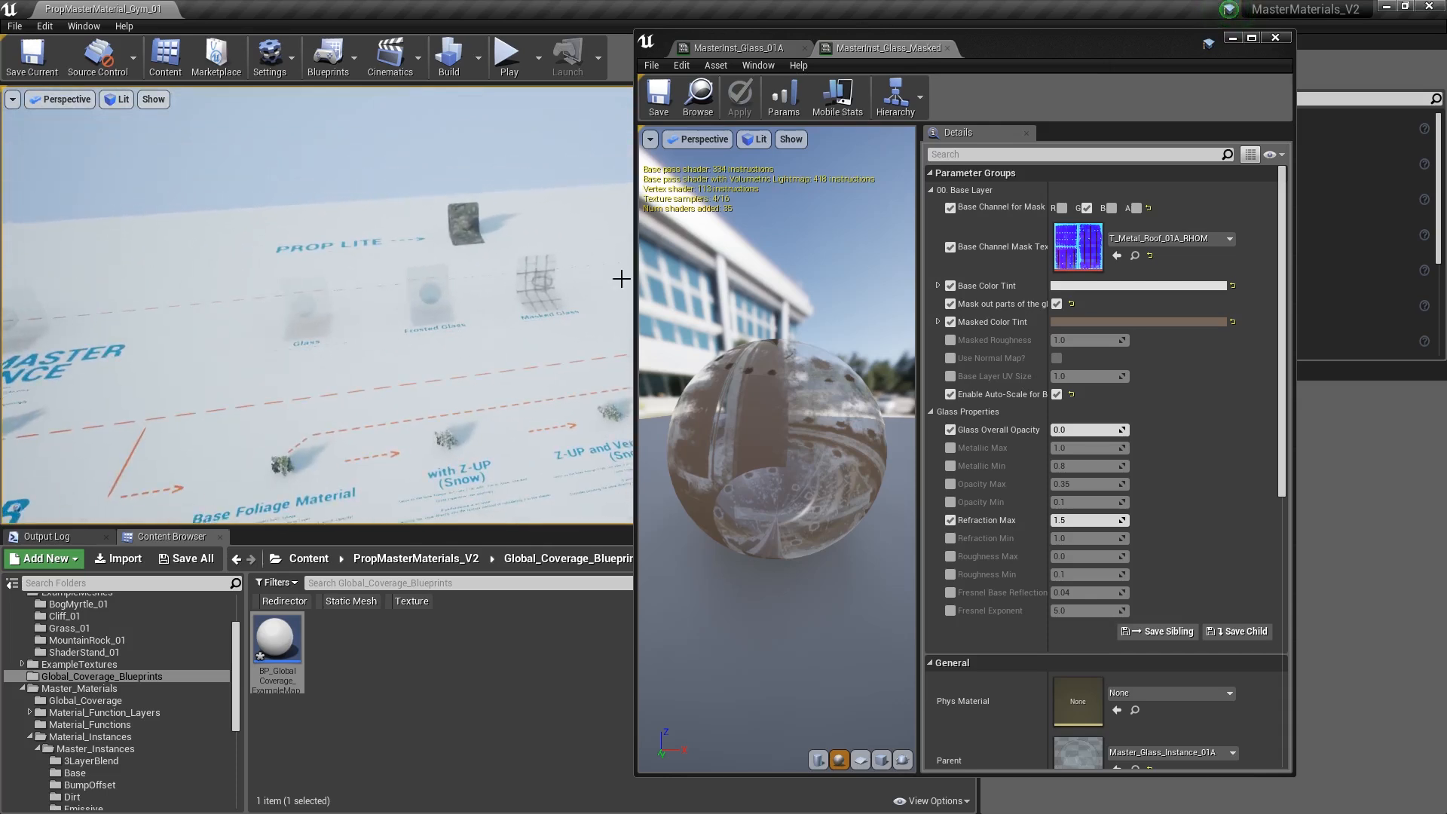
click(947, 49)
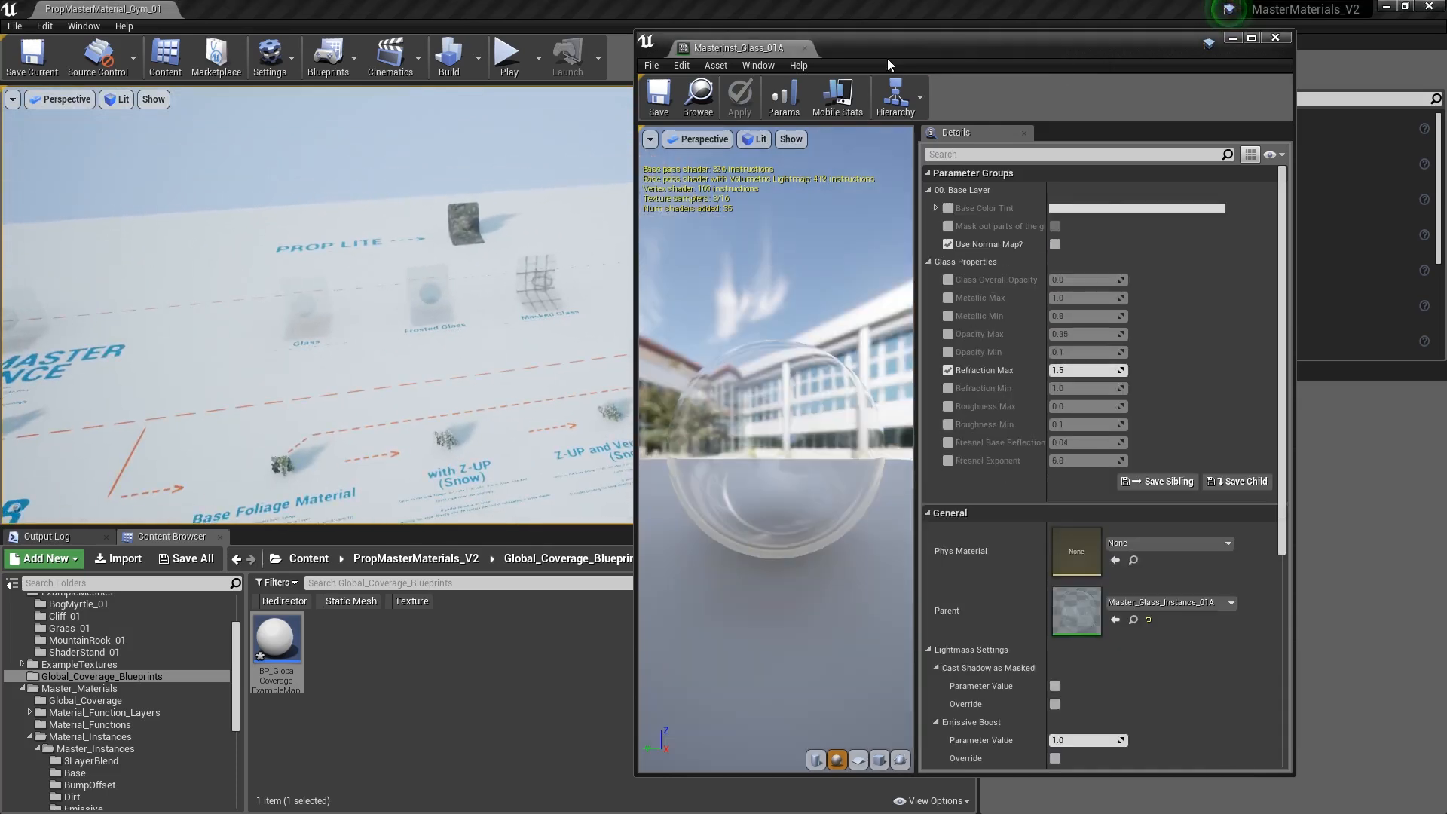
- Close the clear glass material instance and turn off Use as Snow in the mountain rock's material instance
click(804, 49)
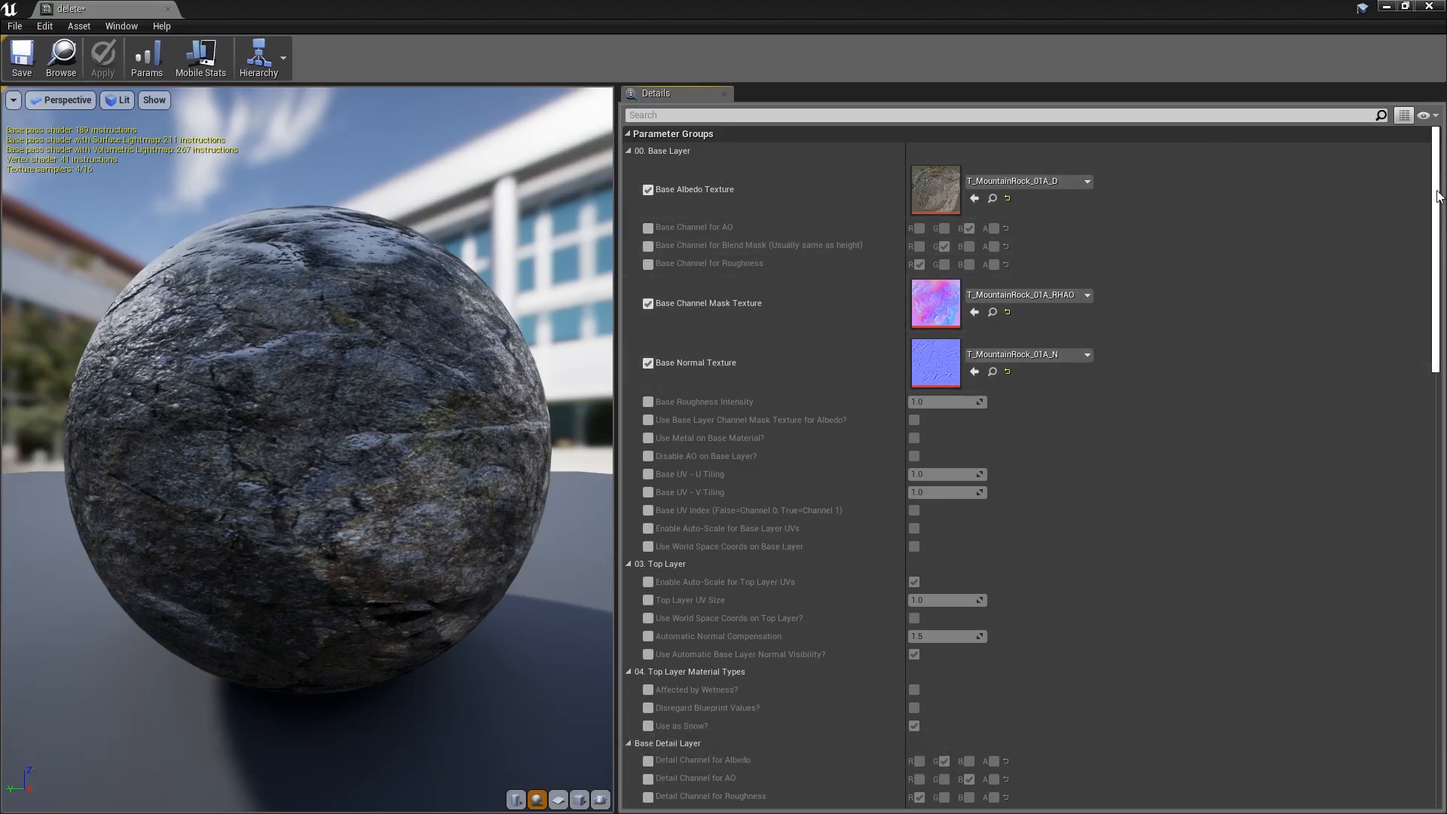
drag(1436, 211, 1399, 194)
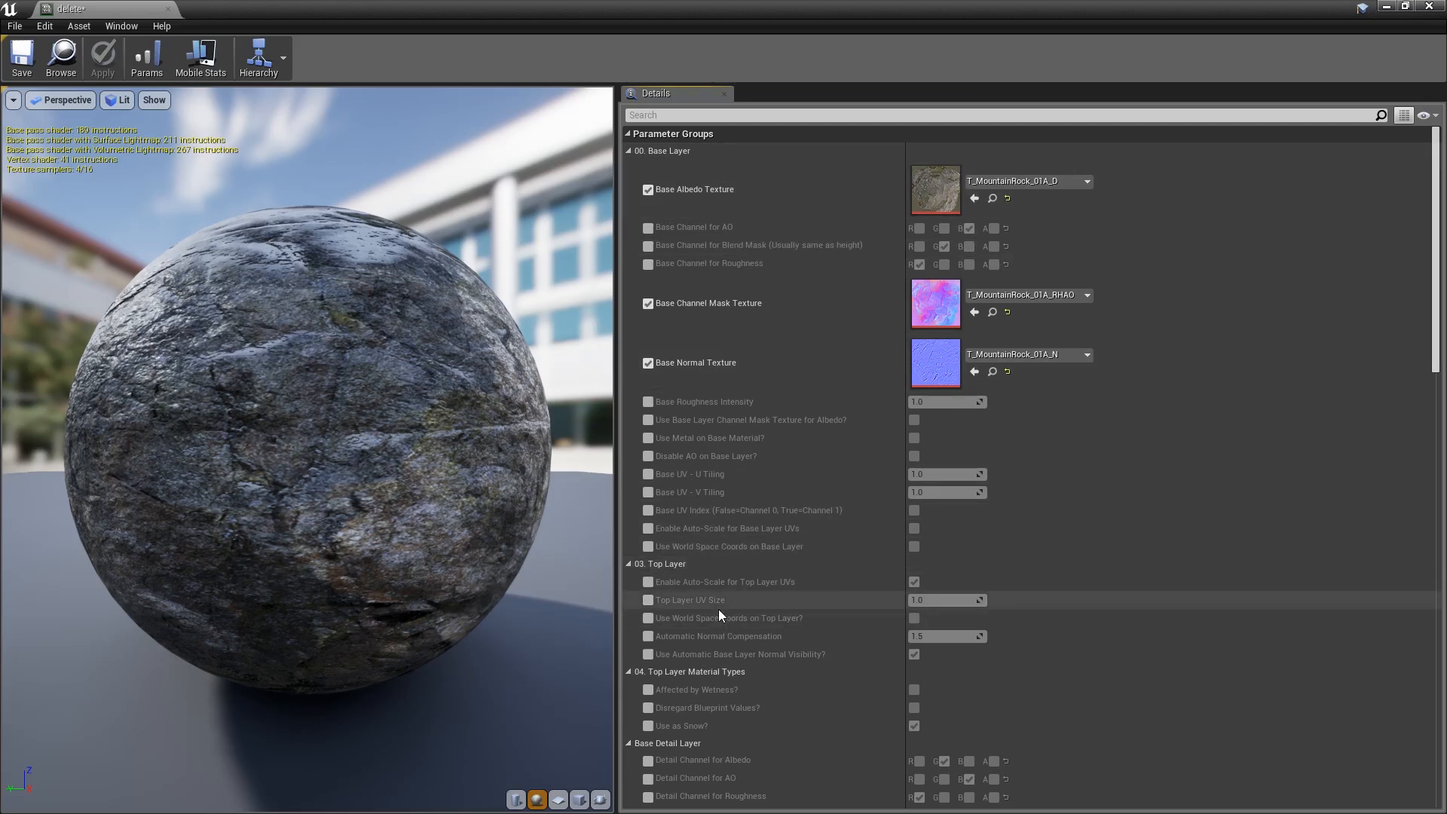
scroll(867, 459, down, 2)
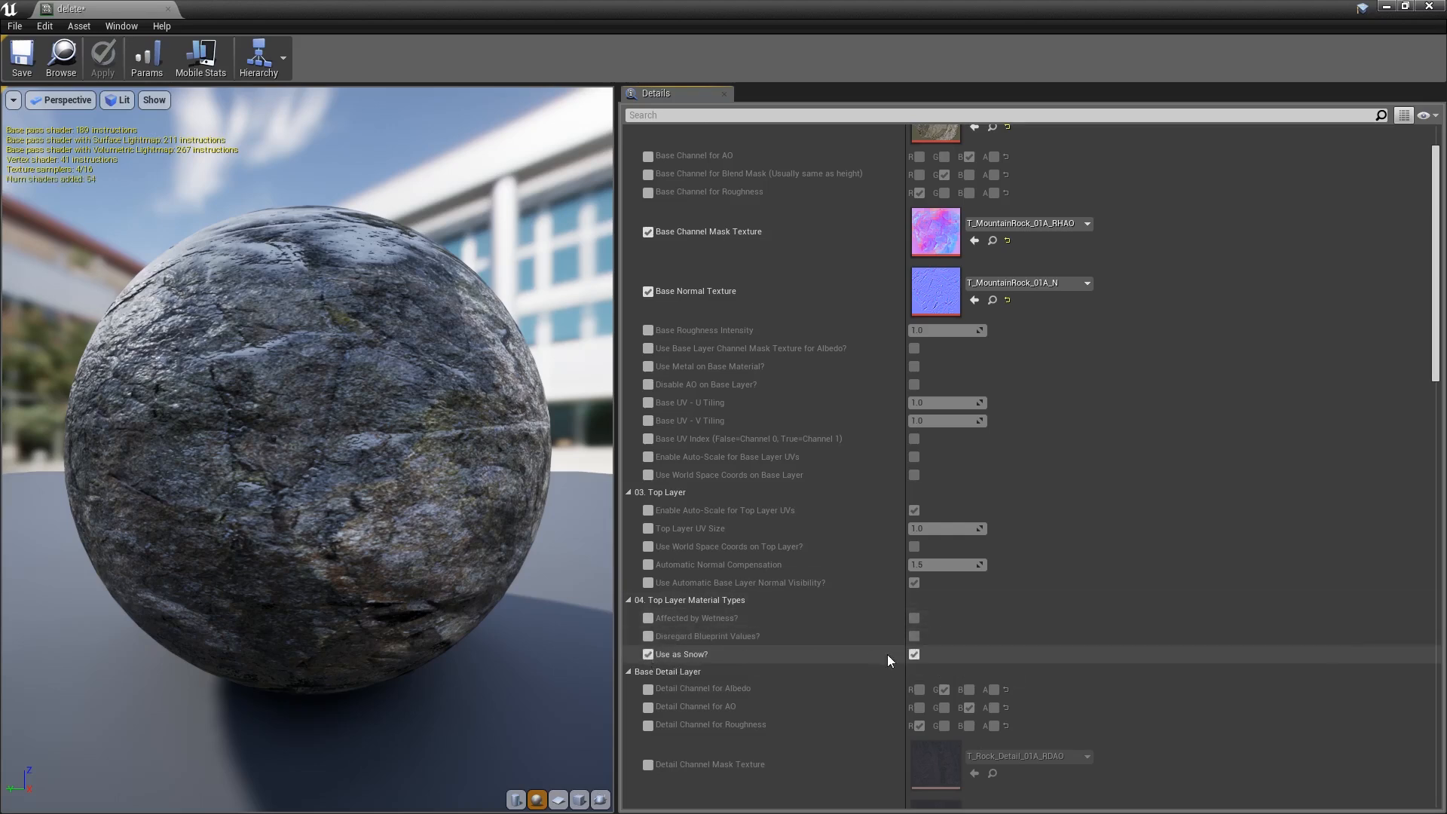
click(915, 654)
scroll(940, 558, down, 1)
scroll(939, 553, down, 5)
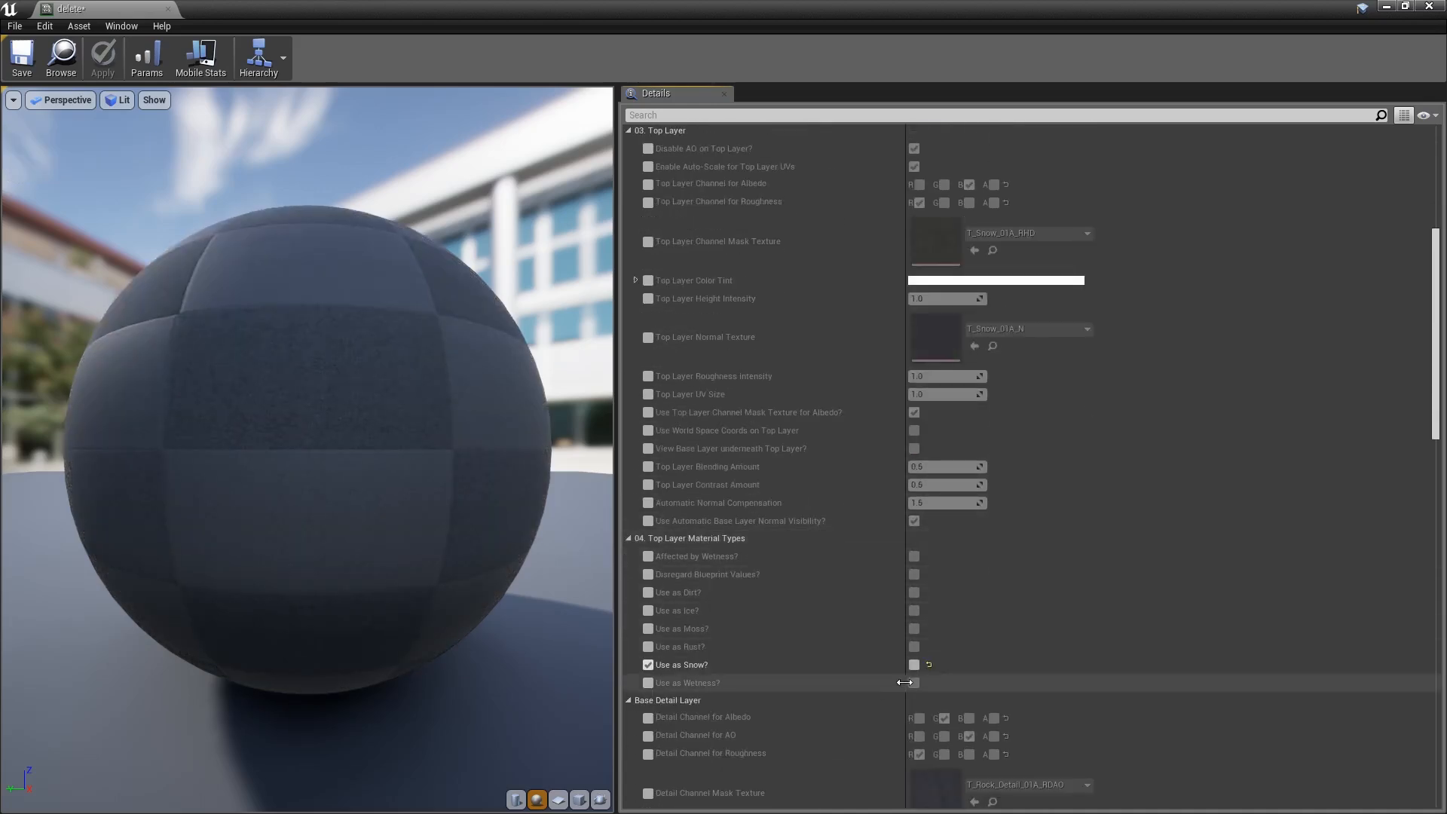
- Examine the top layer parameters and material types offered with Use as Snow off compared with its default
scroll(980, 595, up, 2)
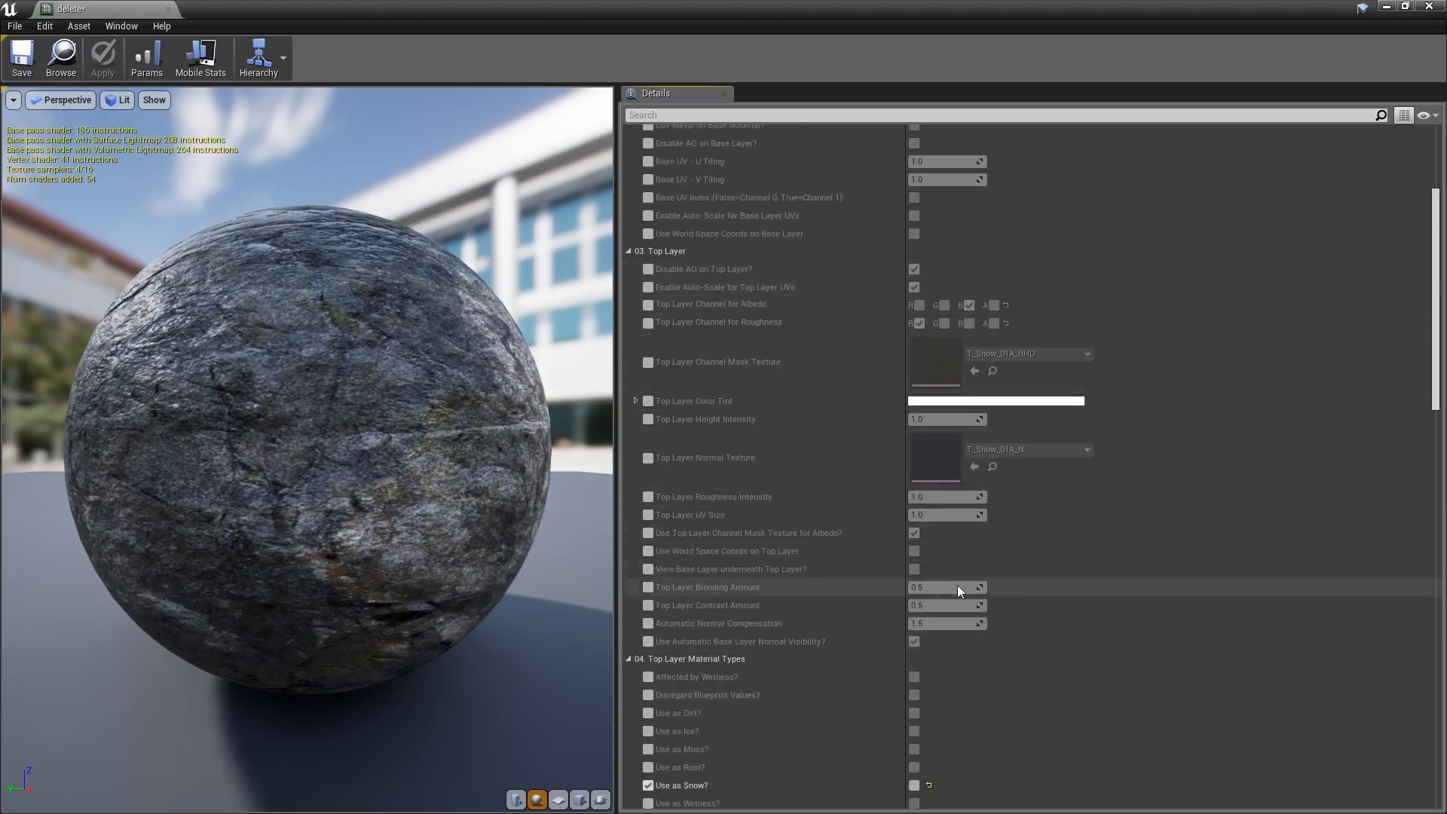
scroll(956, 587, down, 1)
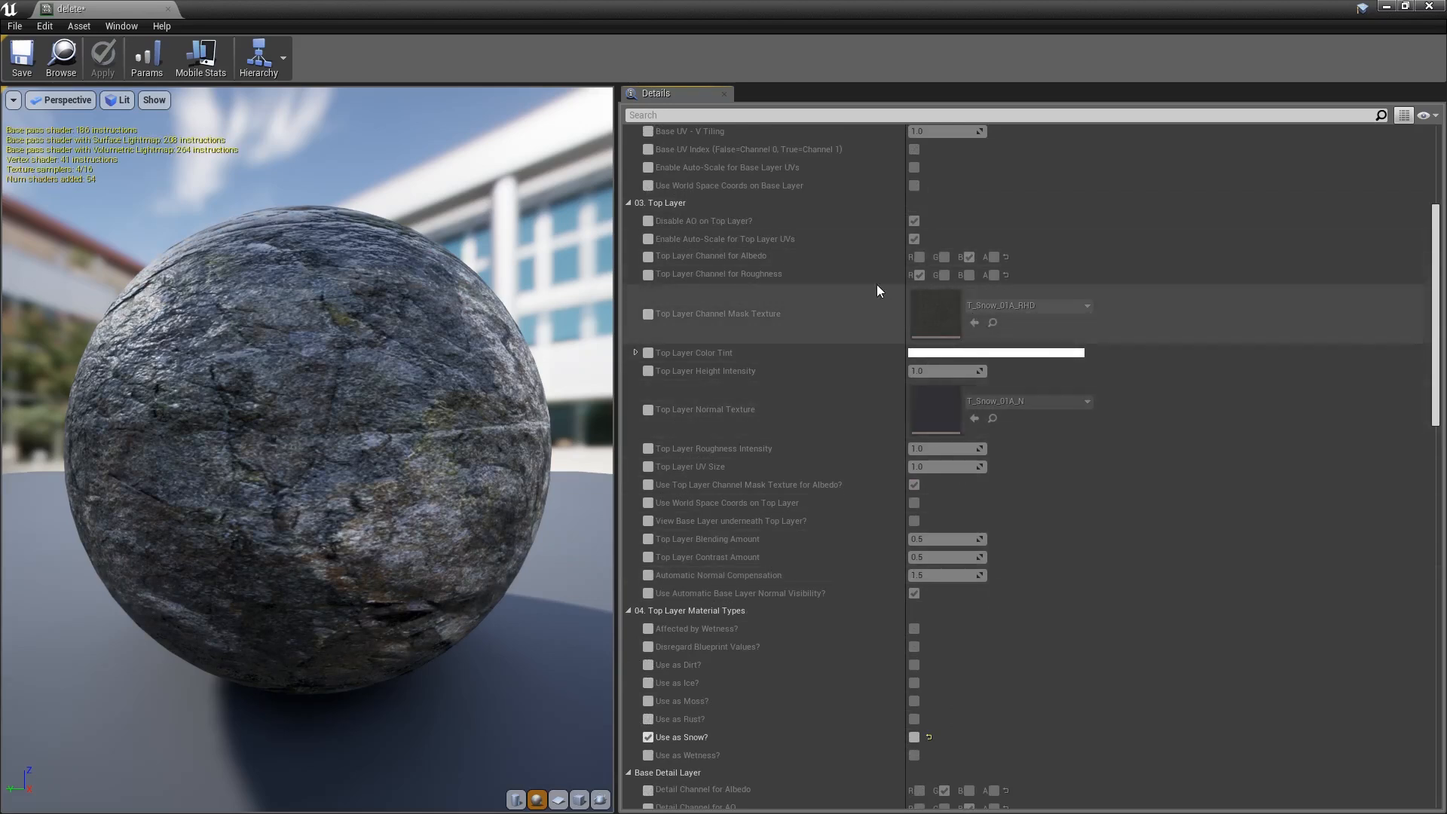
scroll(1005, 579, down, 1)
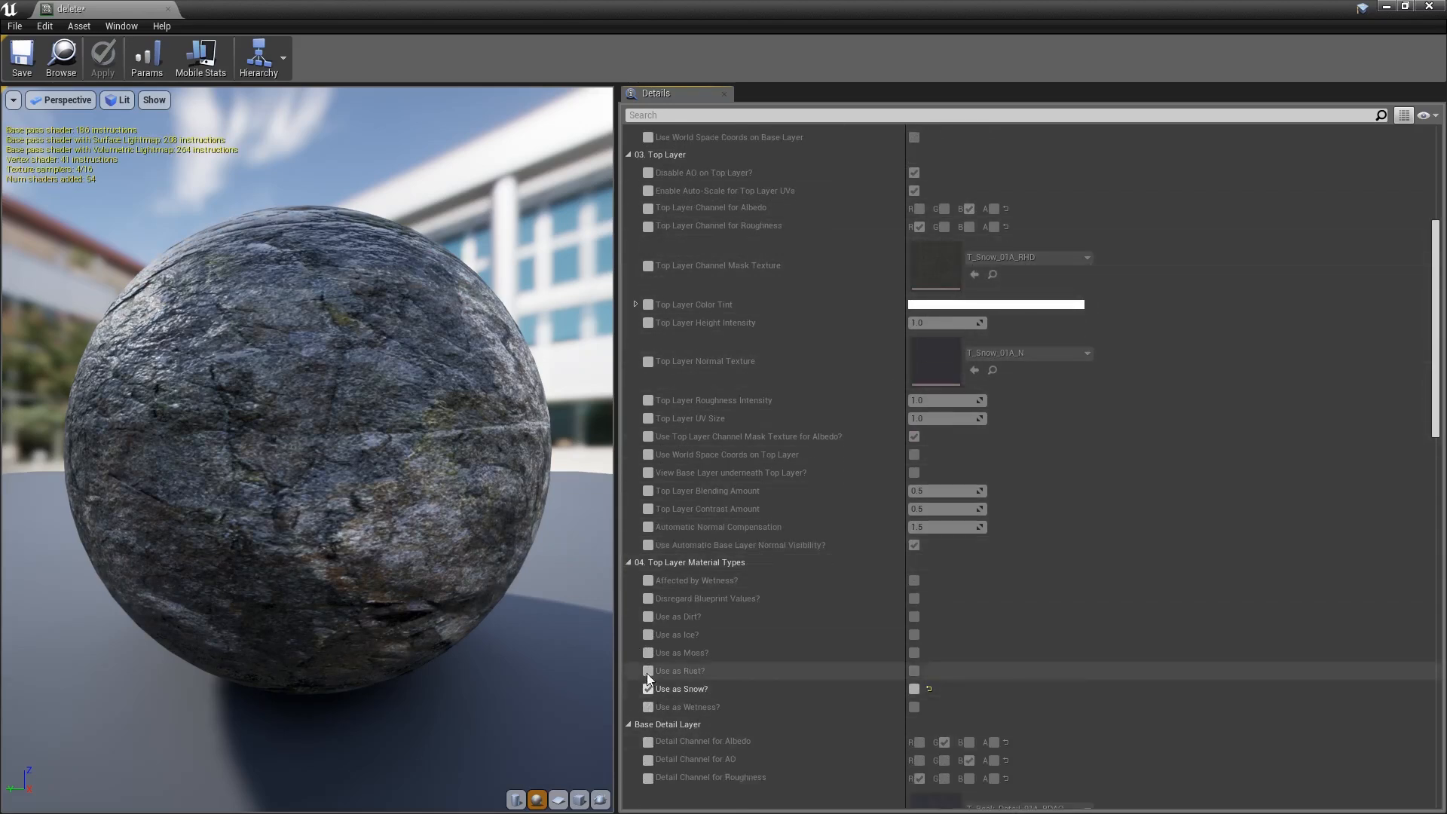
scroll(835, 567, down, 3)
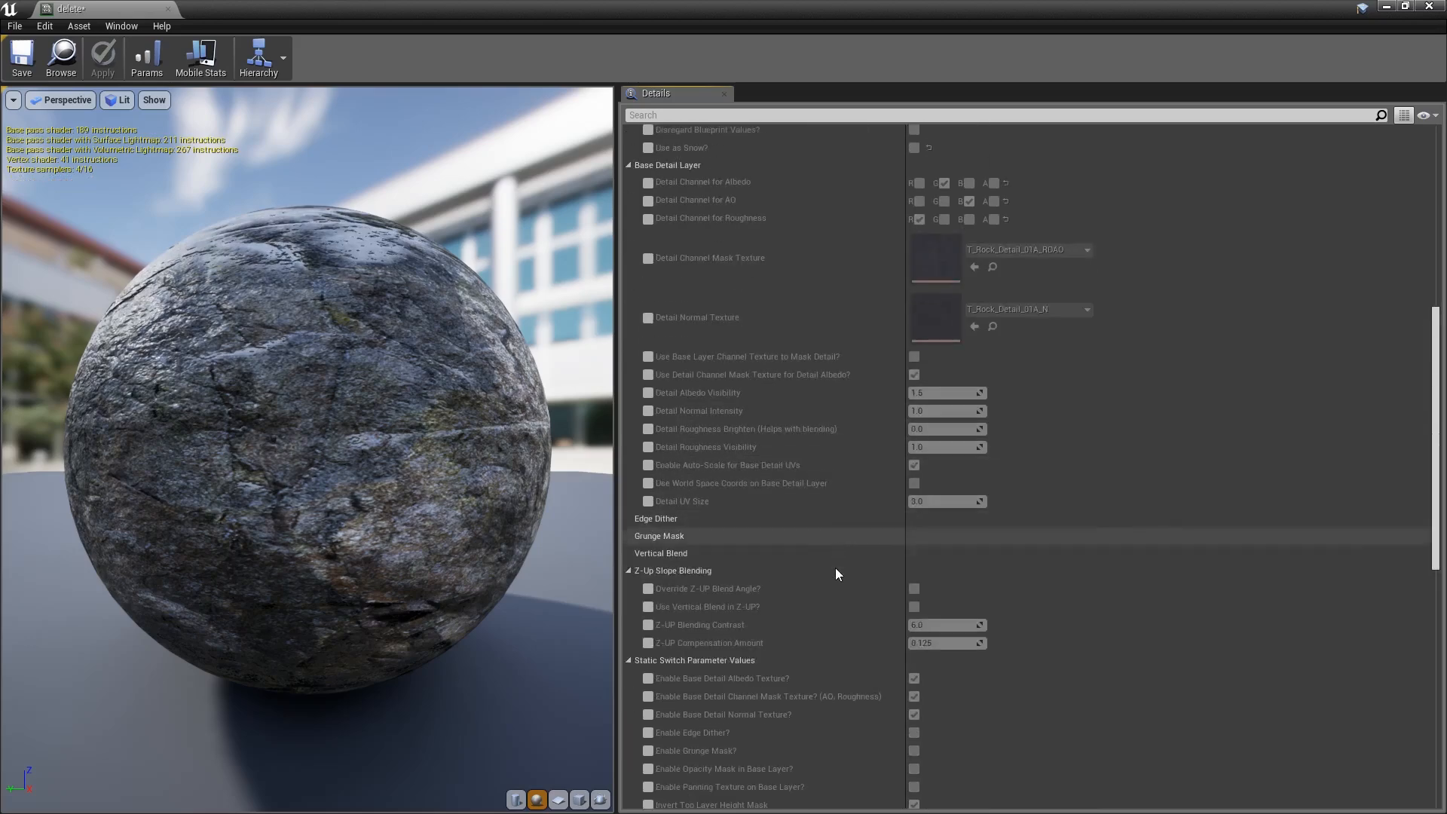
scroll(835, 568, up, 3)
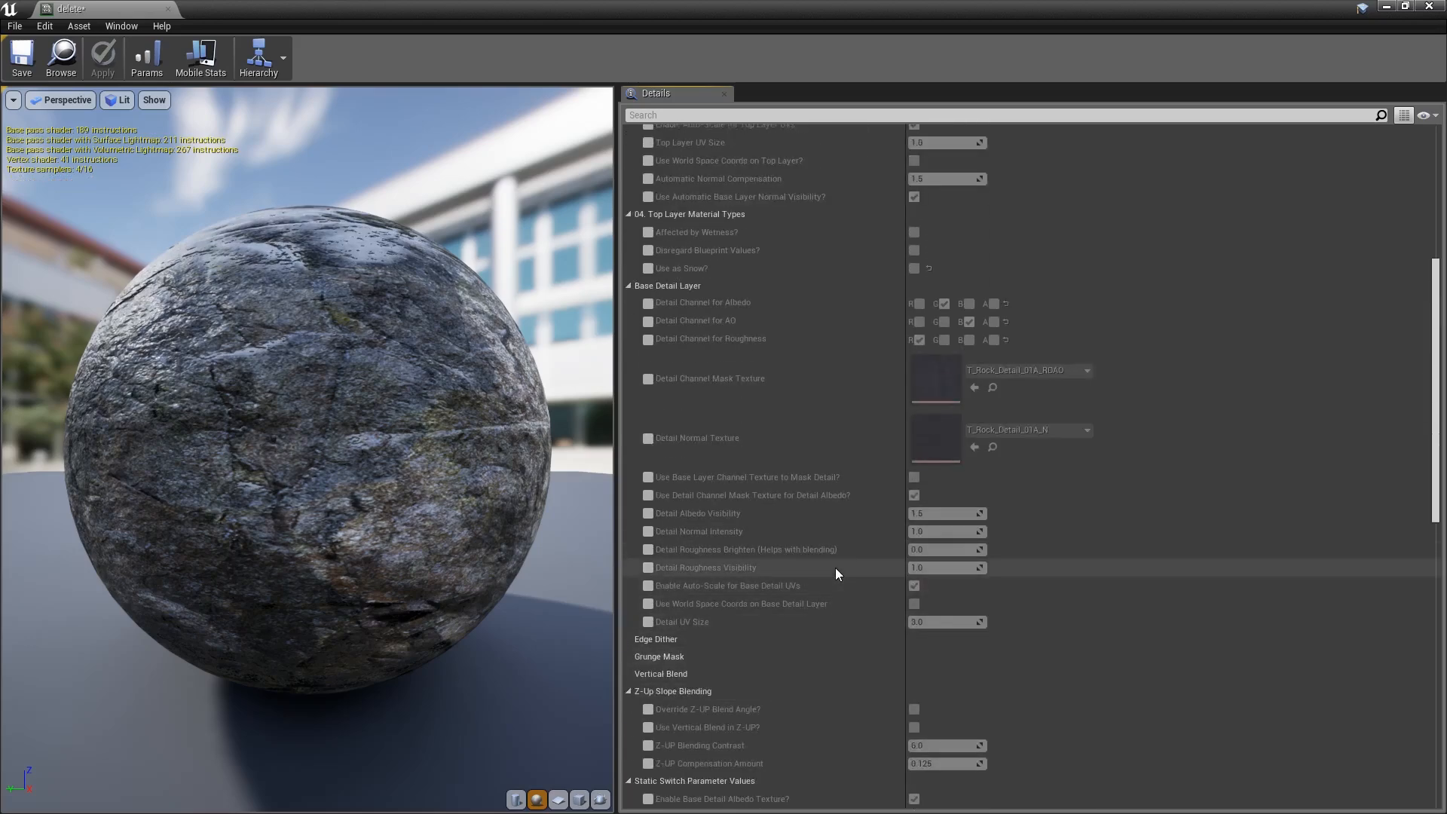
scroll(835, 568, up, 10)
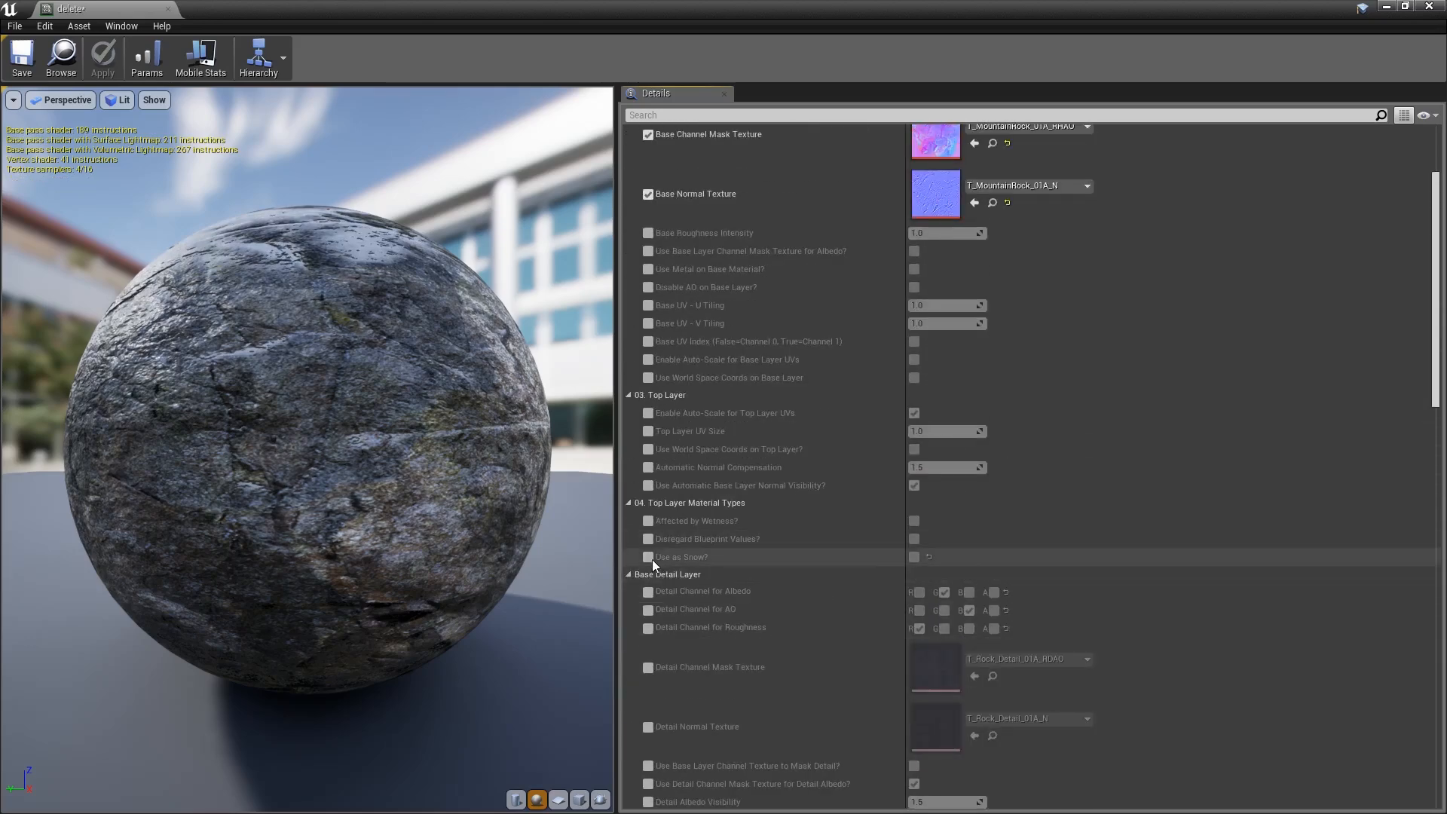
scroll(992, 570, down, 5)
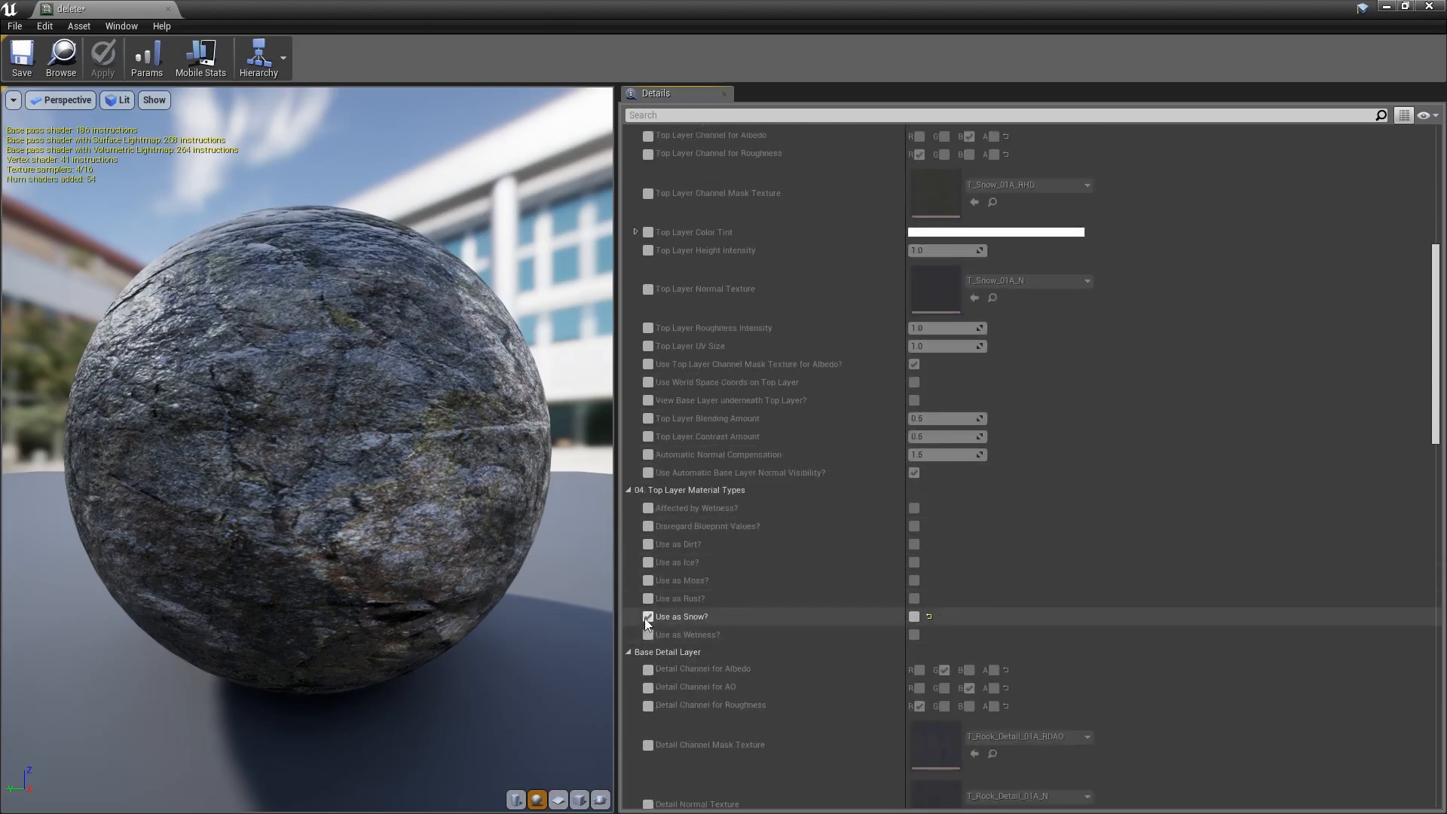
- Turn on Use as Rust under Top Layer Material Types and view the rust on the preview sphere from several sides
click(647, 599)
click(914, 598)
scroll(877, 544, down, 5)
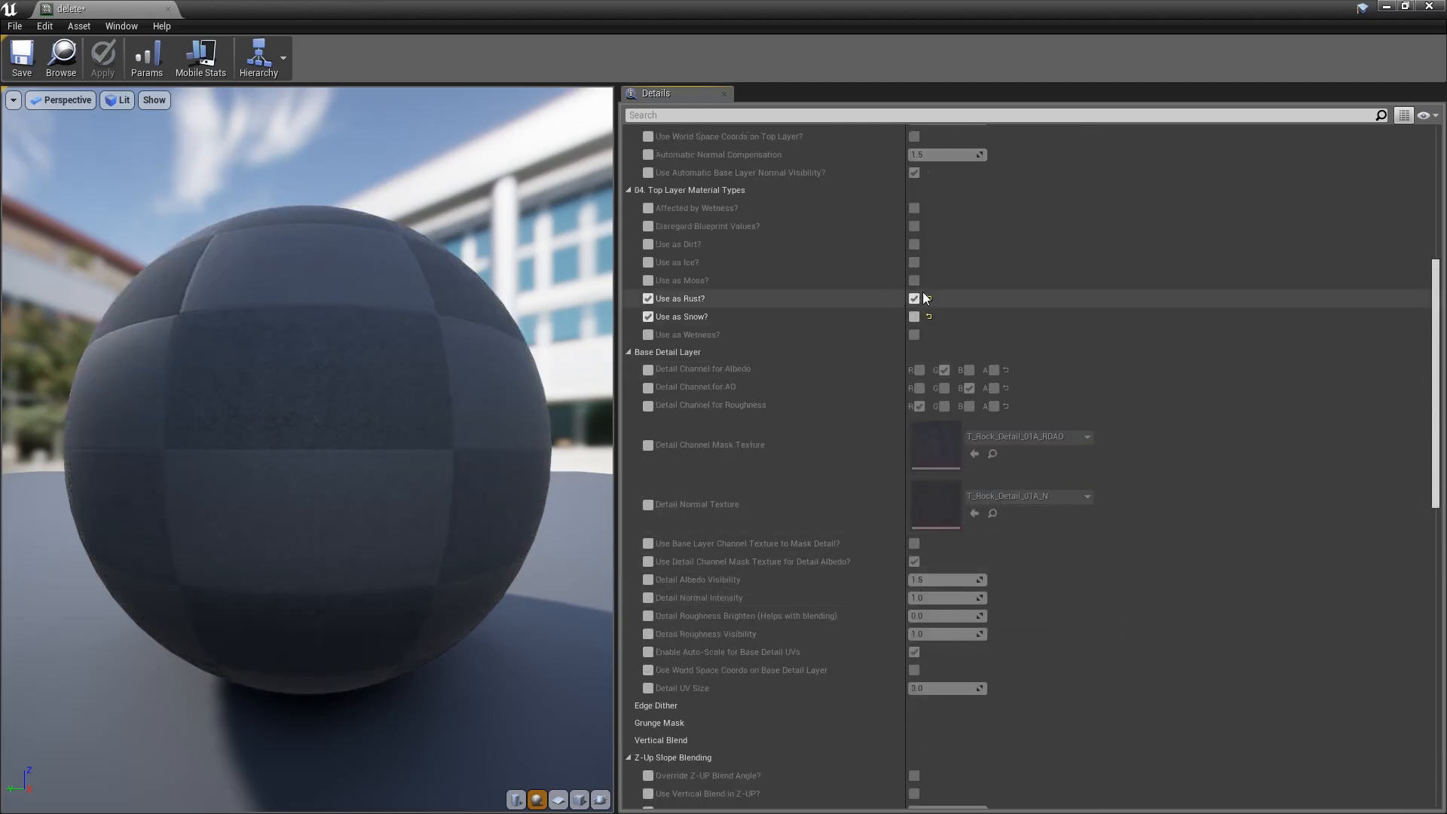
drag(281, 327, 324, 331)
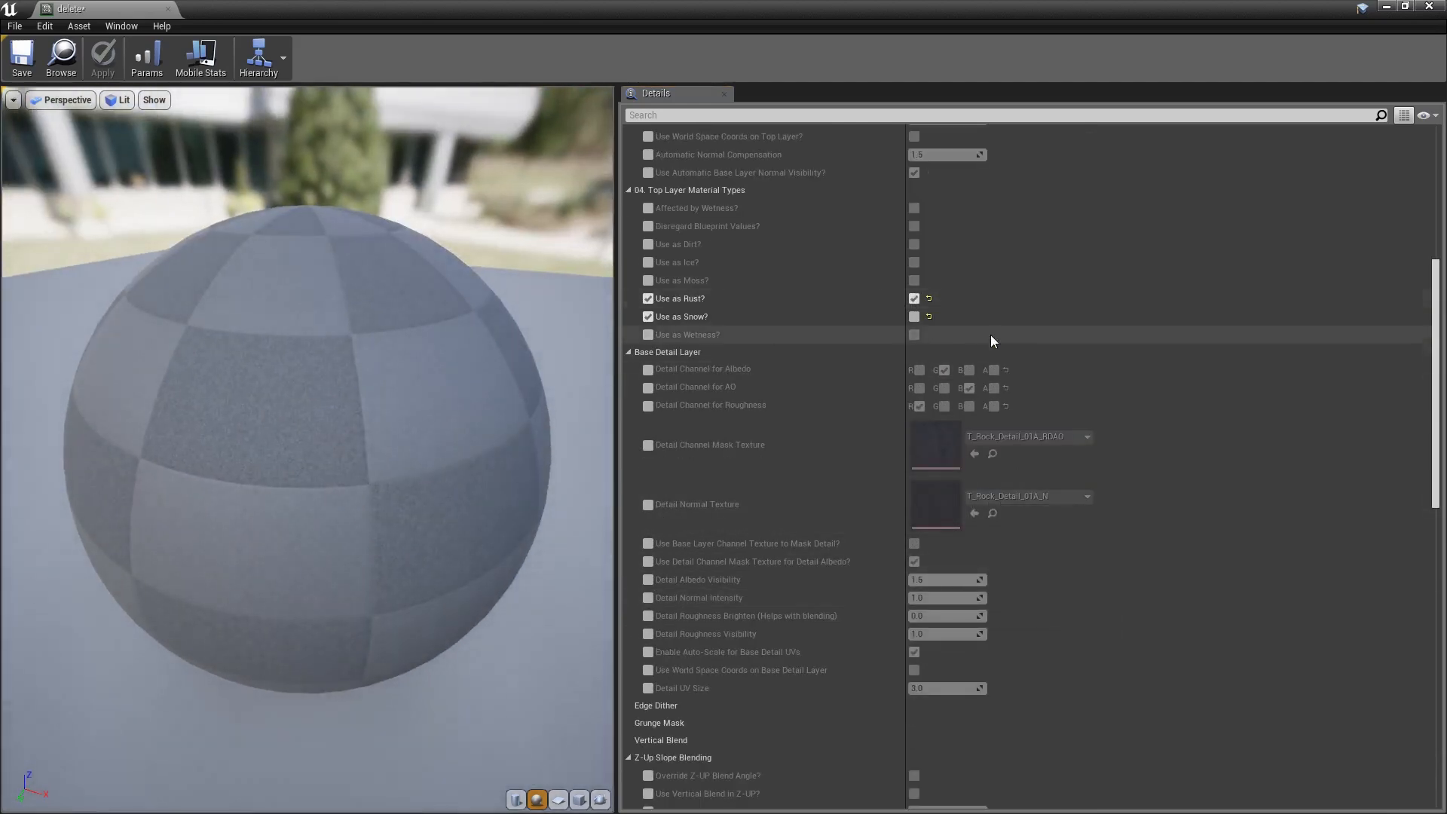
click(648, 316)
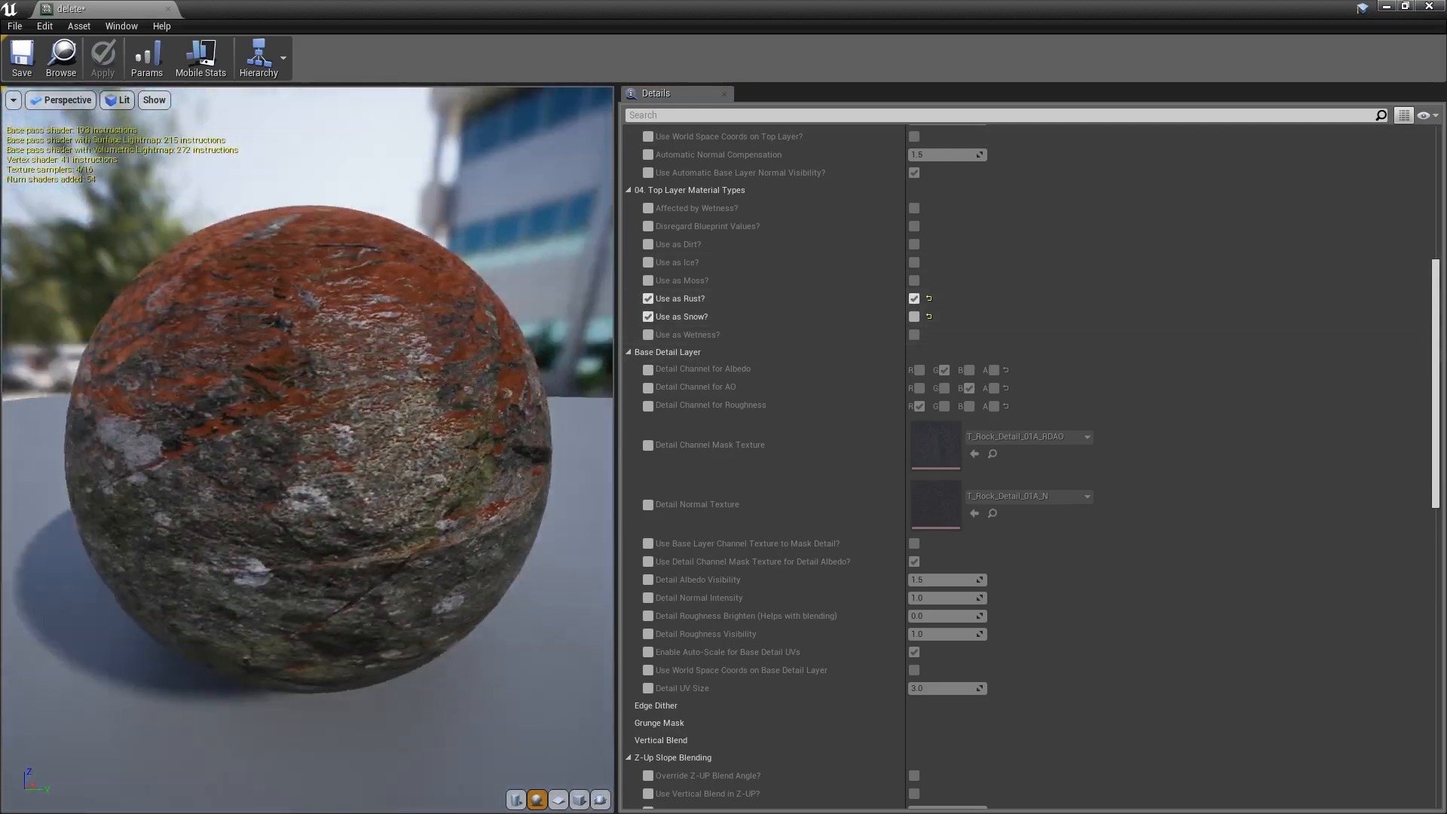
drag(309, 422, 332, 452)
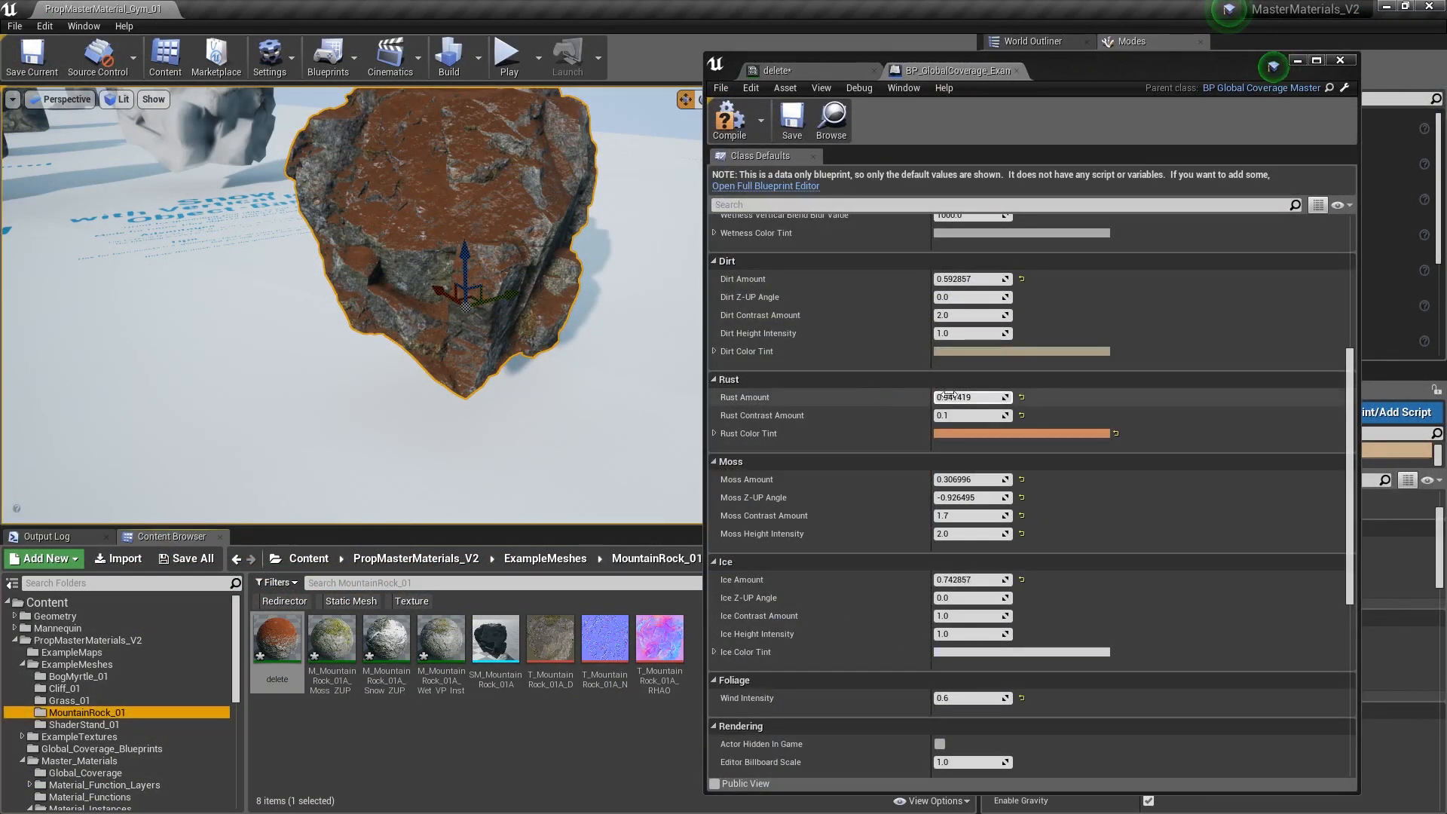
- Adjust Rust Amount in the global coverage blueprint, then return to the rock's material instance and widen its parameter name column
drag(948, 395, 990, 397)
click(796, 70)
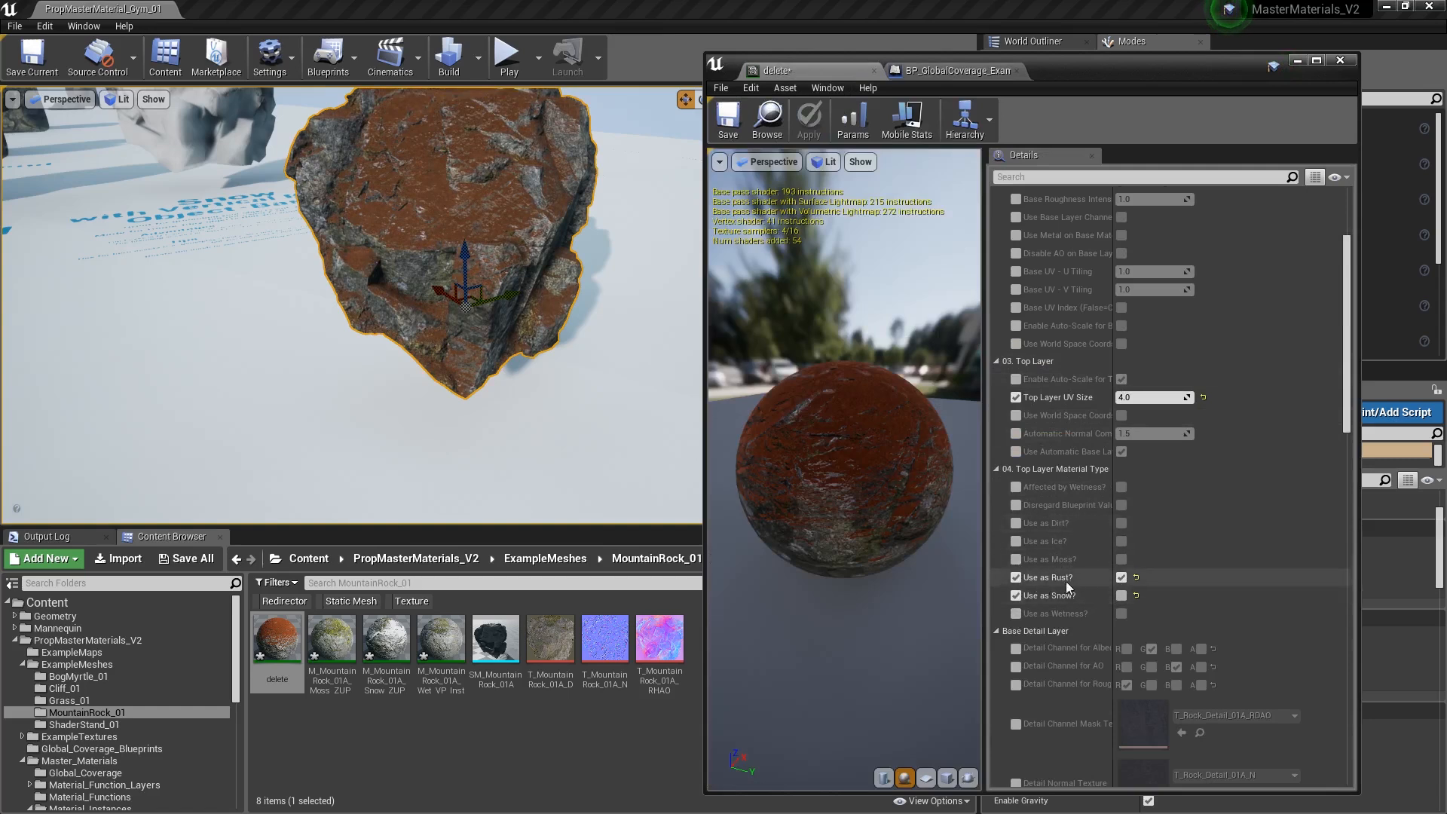
mouse_move(1113, 475)
mouse_down()
mouse_move(1166, 473)
mouse_move(1141, 473)
mouse_up()
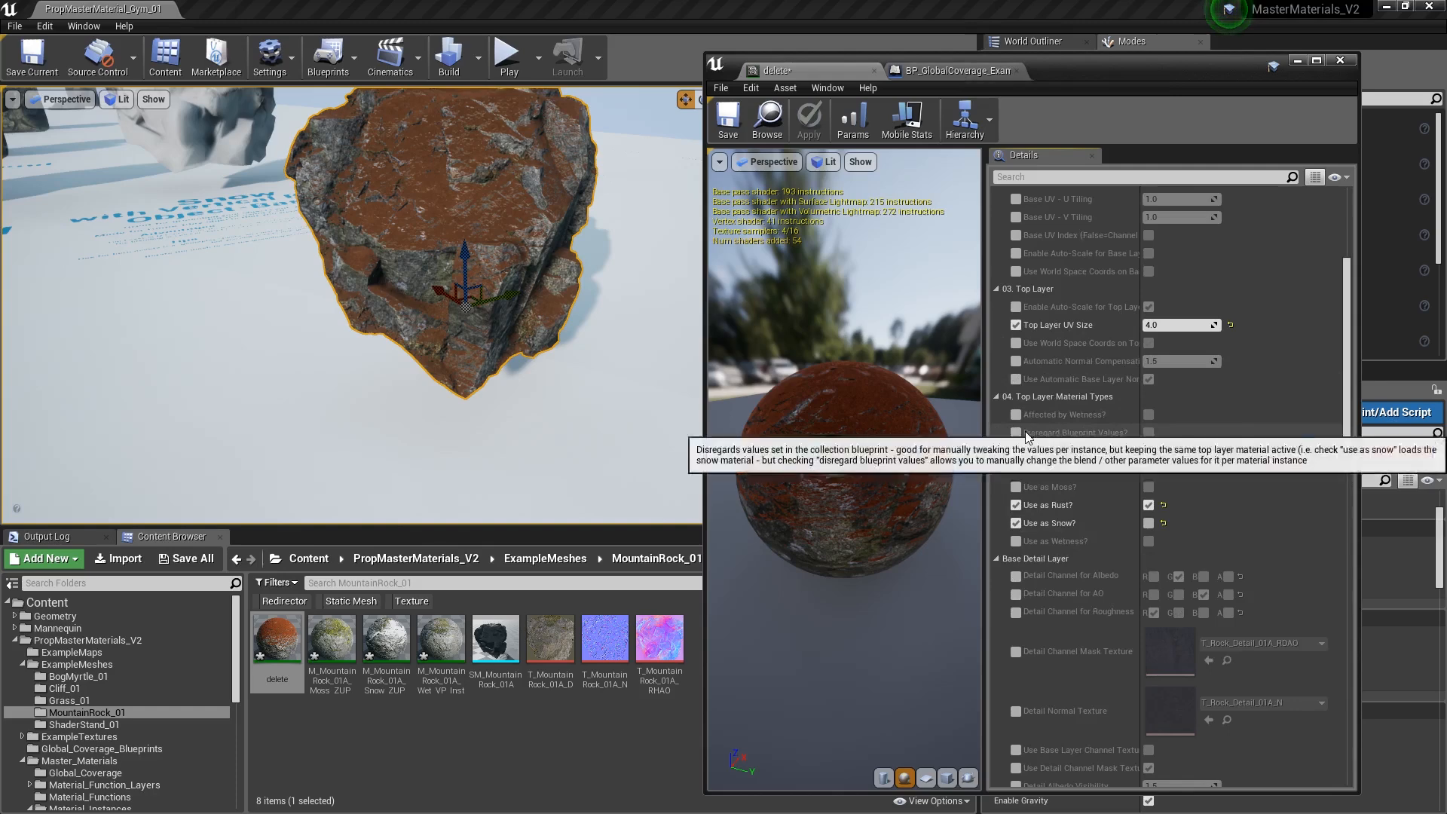
- Override Disregard Blueprint Values under Top Layer Material Types and turn it on
scroll(1179, 397, down, 2)
click(1015, 434)
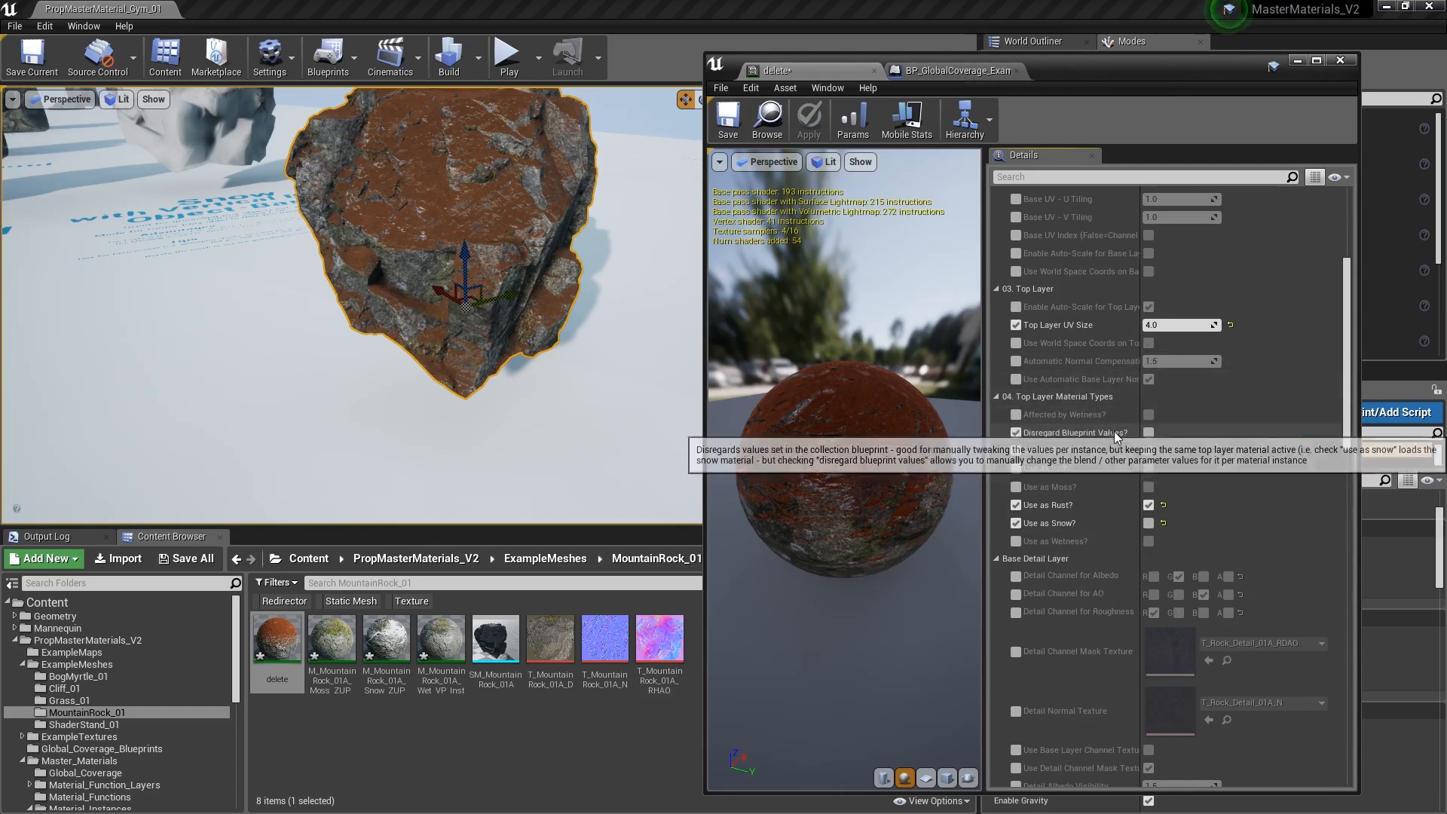
click(1148, 433)
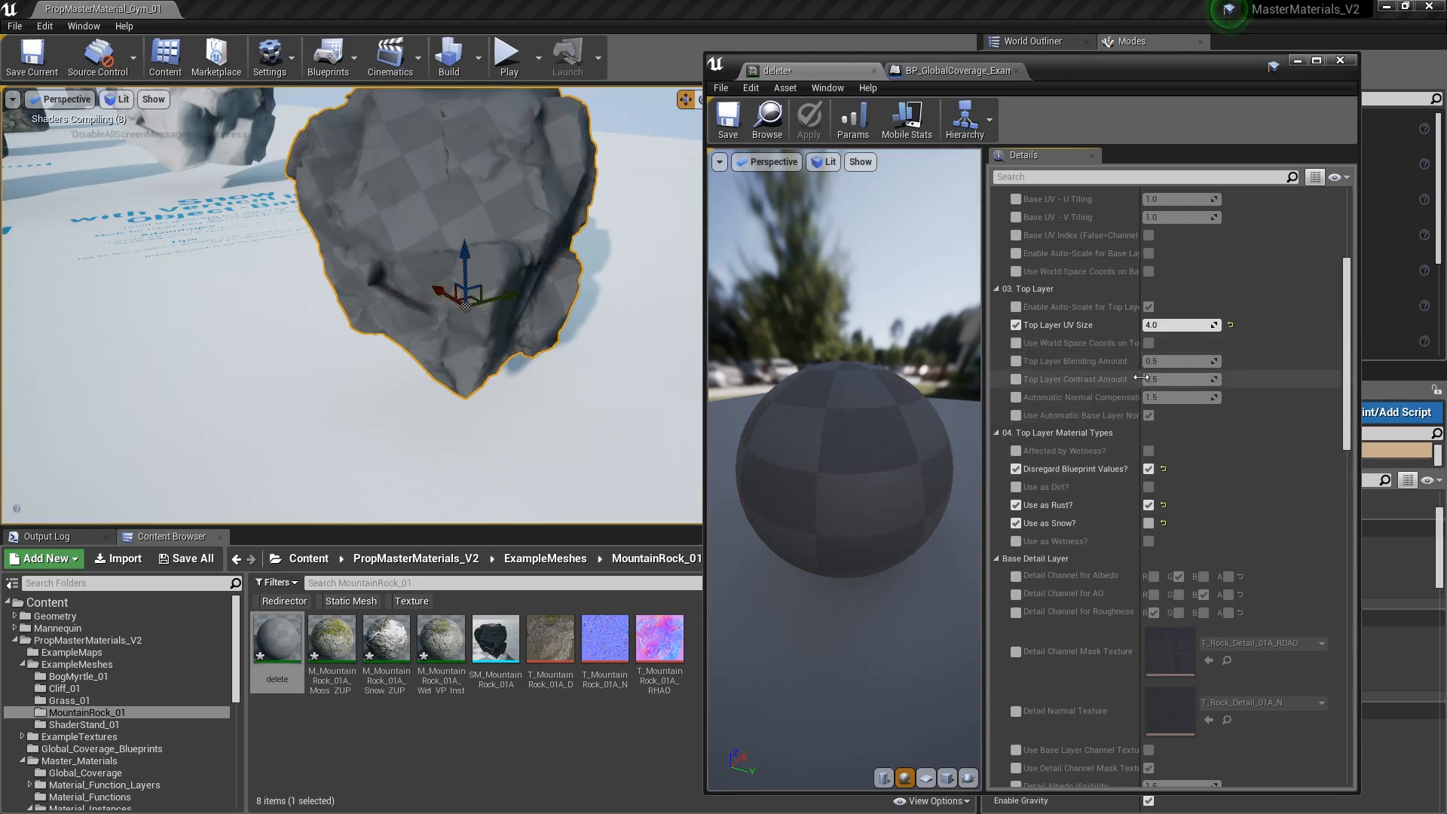
- Override Top Layer Blending Amount and raise it to about 0.73
drag(1141, 377, 1184, 379)
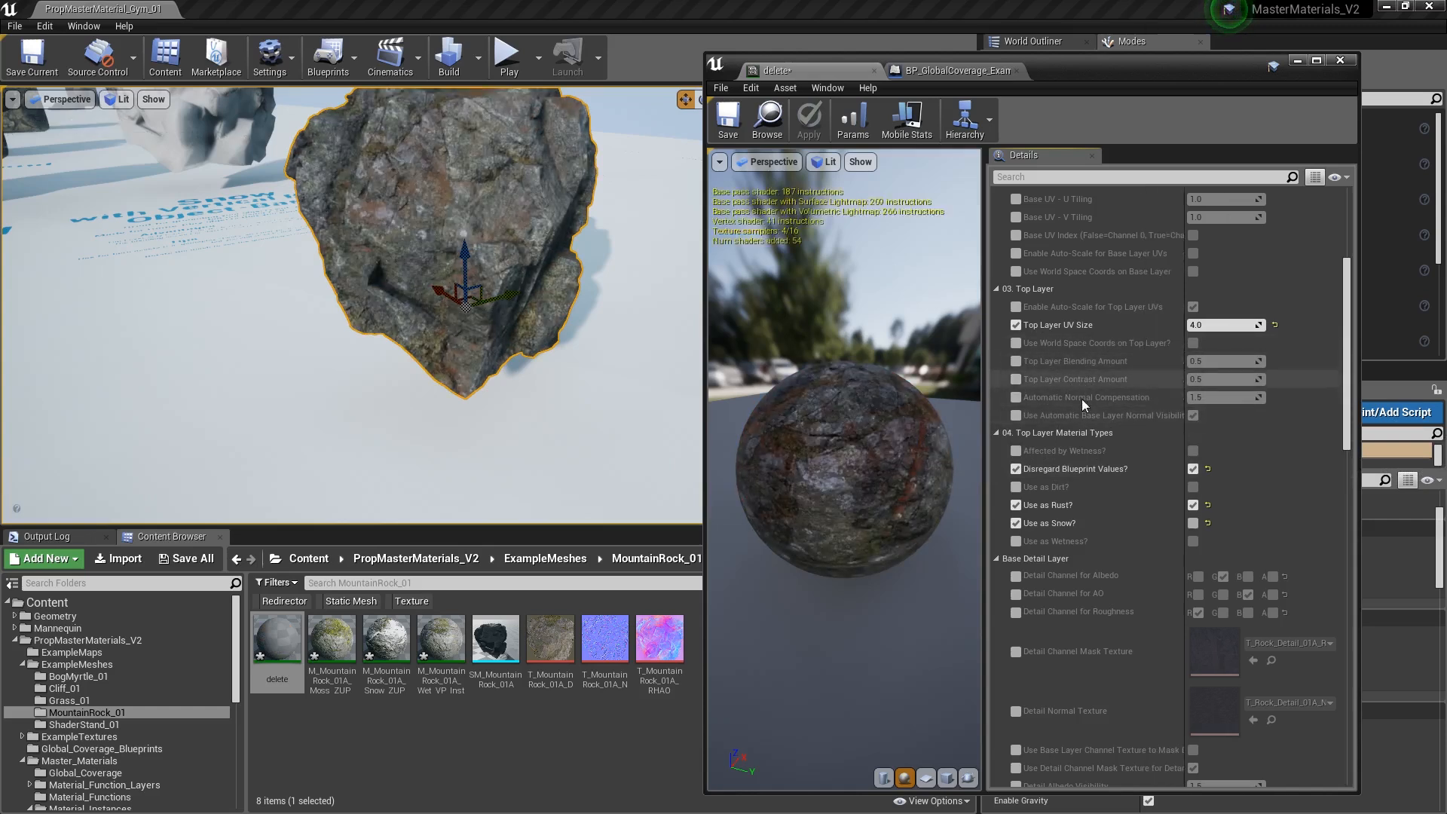
click(1015, 361)
drag(1224, 362, 1330, 362)
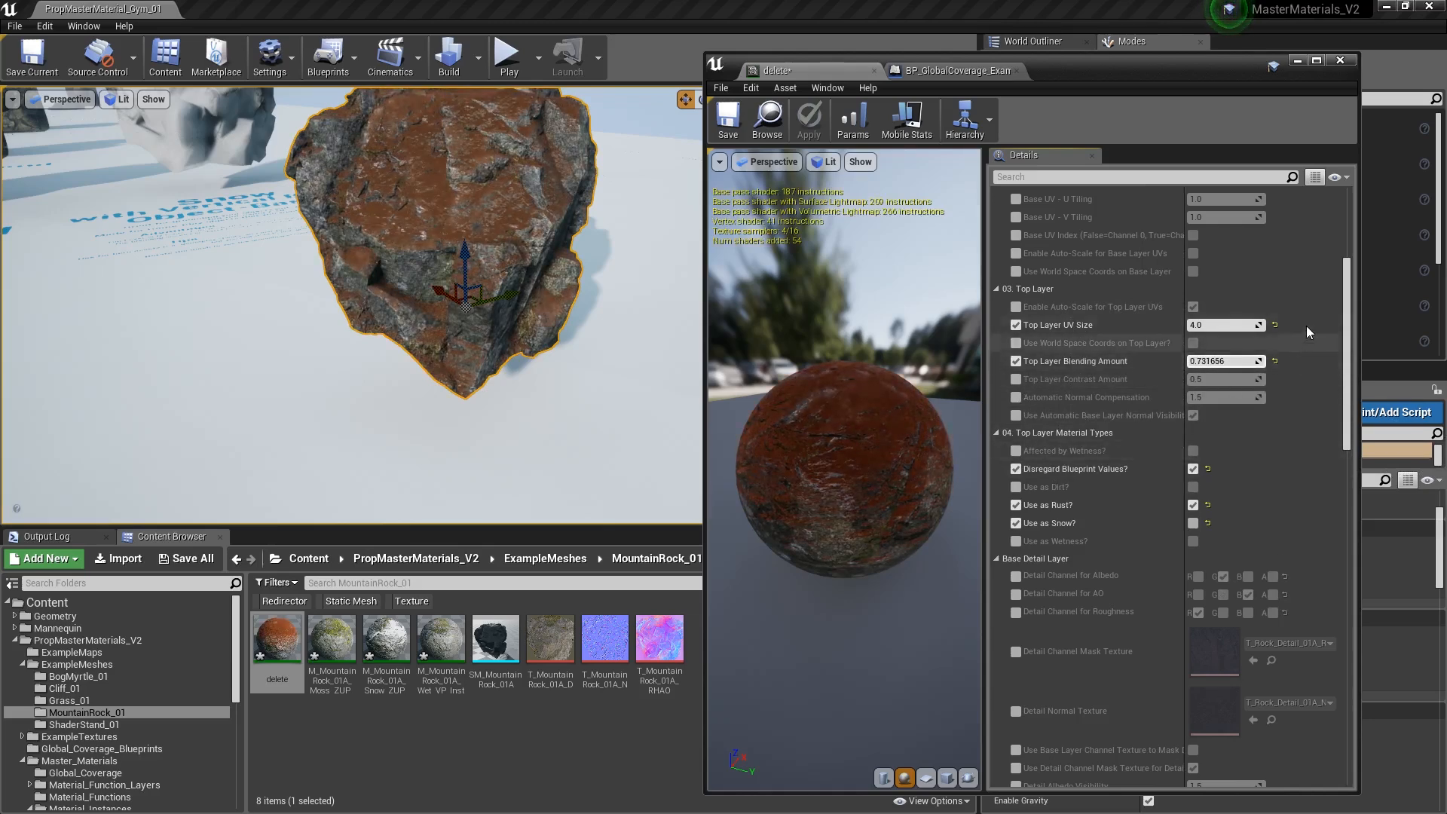
- Try a Z-UP Blending Angle of about -0.95 under Z-Up Slope Blending and remove that override
drag(1347, 324, 1349, 501)
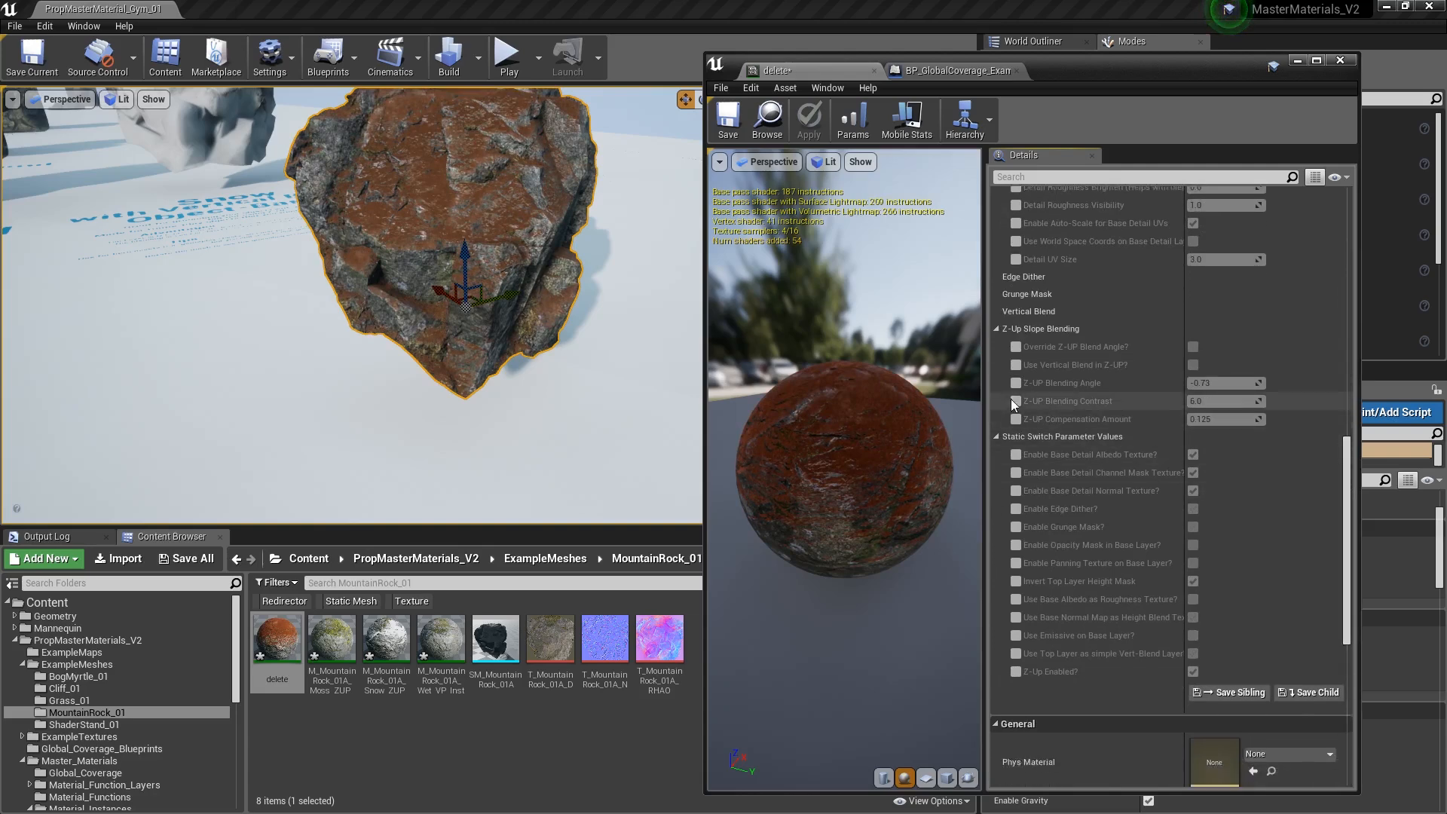
click(1015, 383)
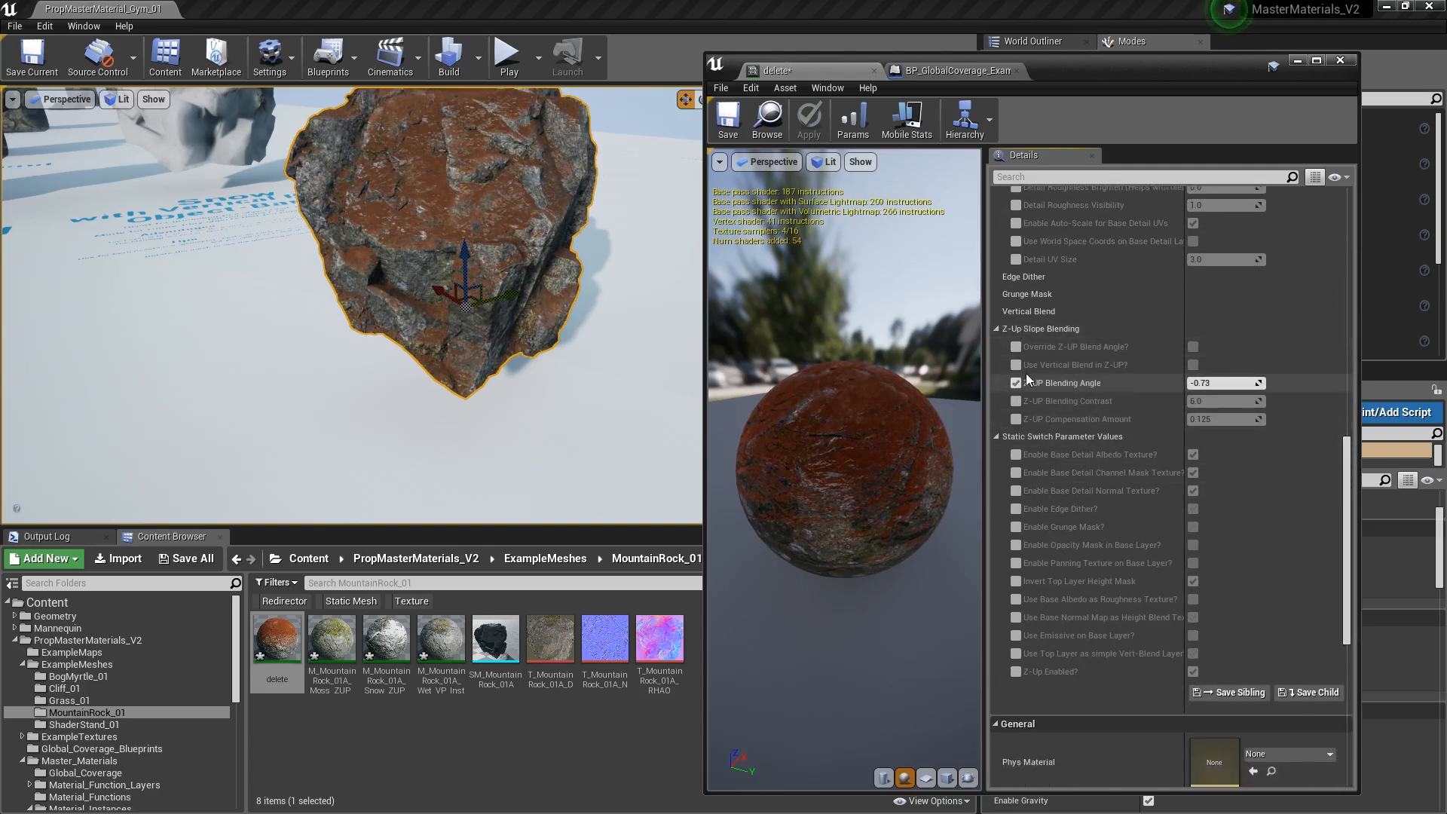
drag(1232, 387, 1221, 383)
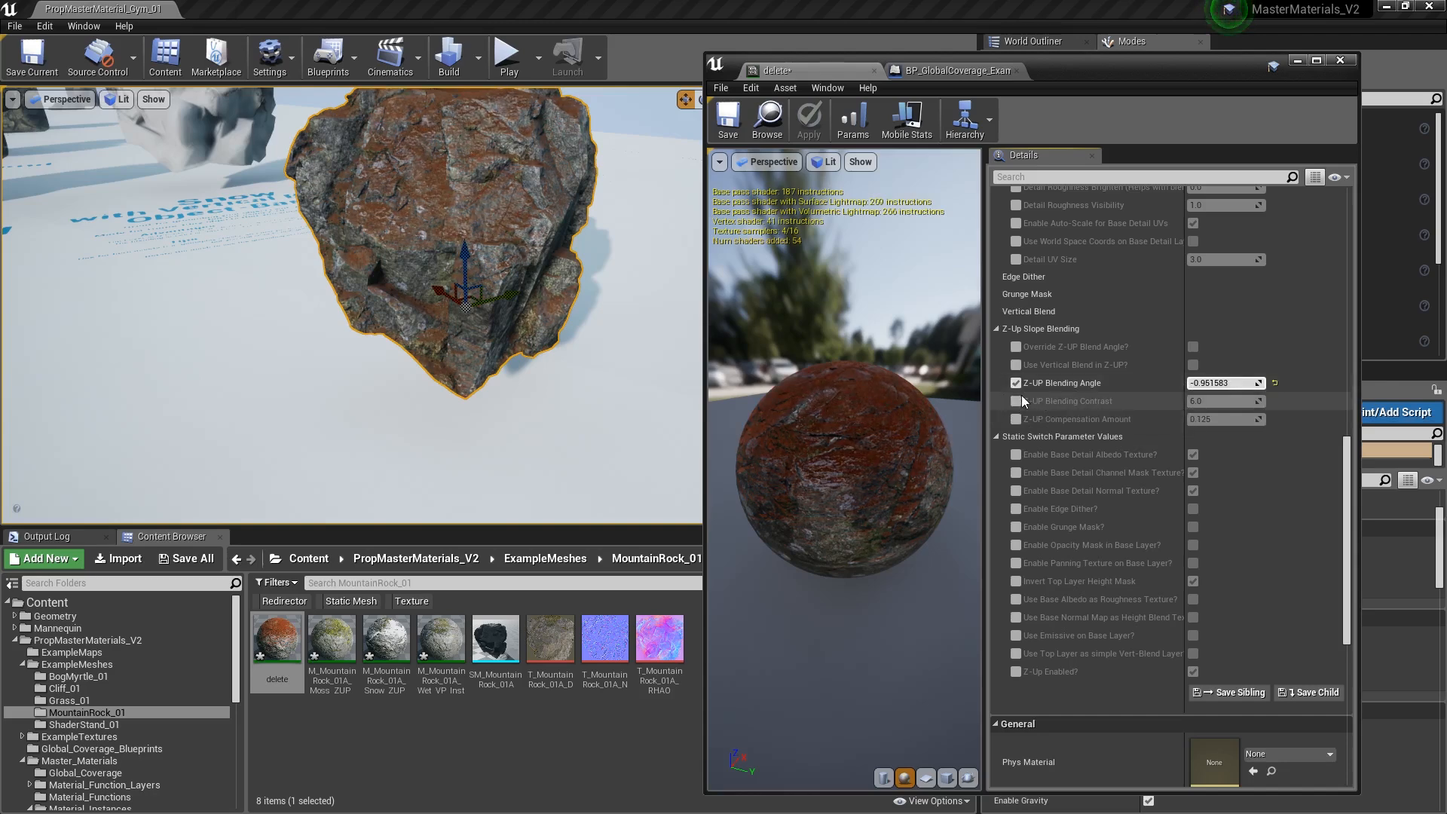
scroll(1120, 411, up, 10)
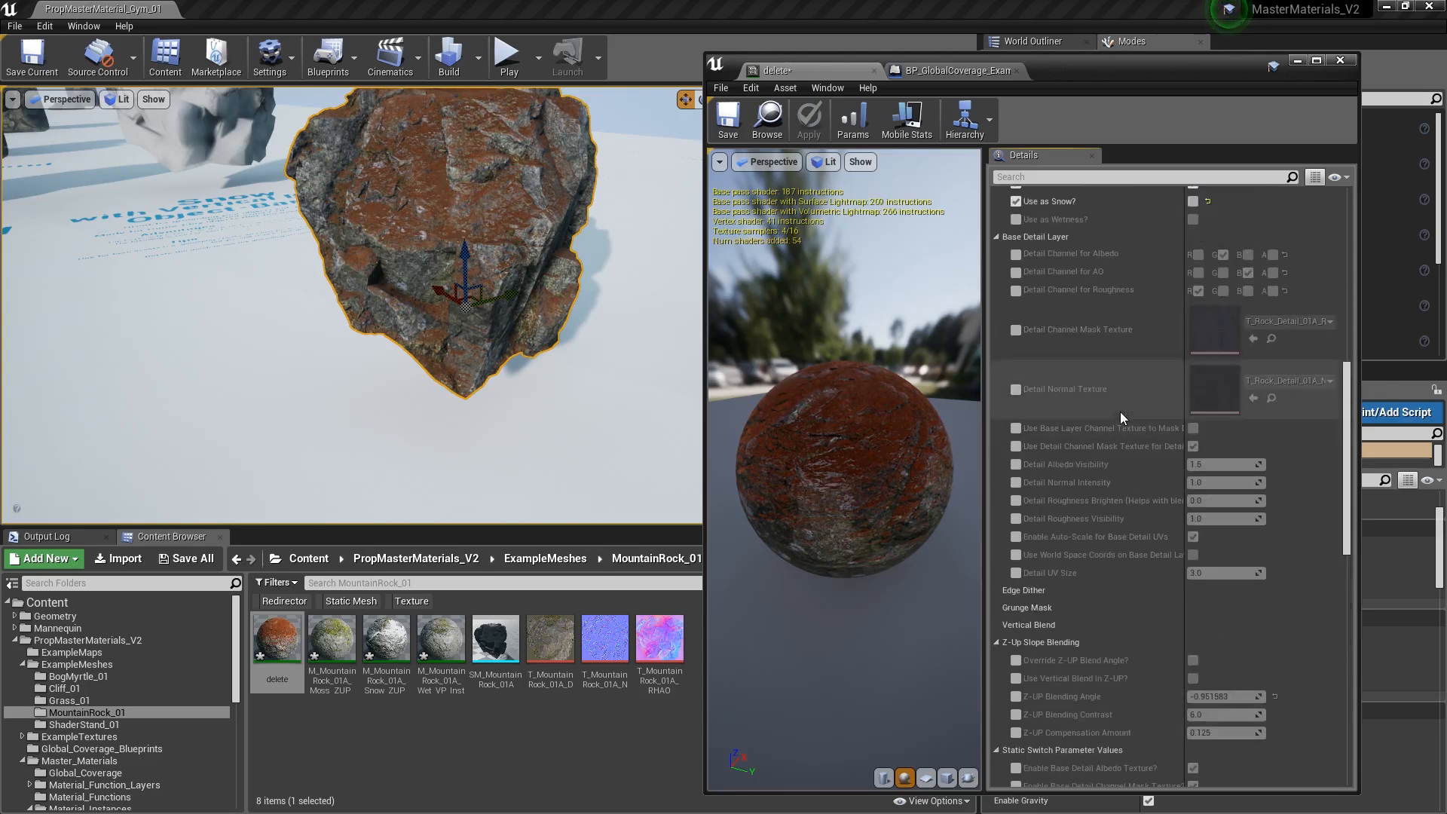
- Review the overridden base and top layer parameters and turn off Use as Rust
drag(1348, 418, 1348, 276)
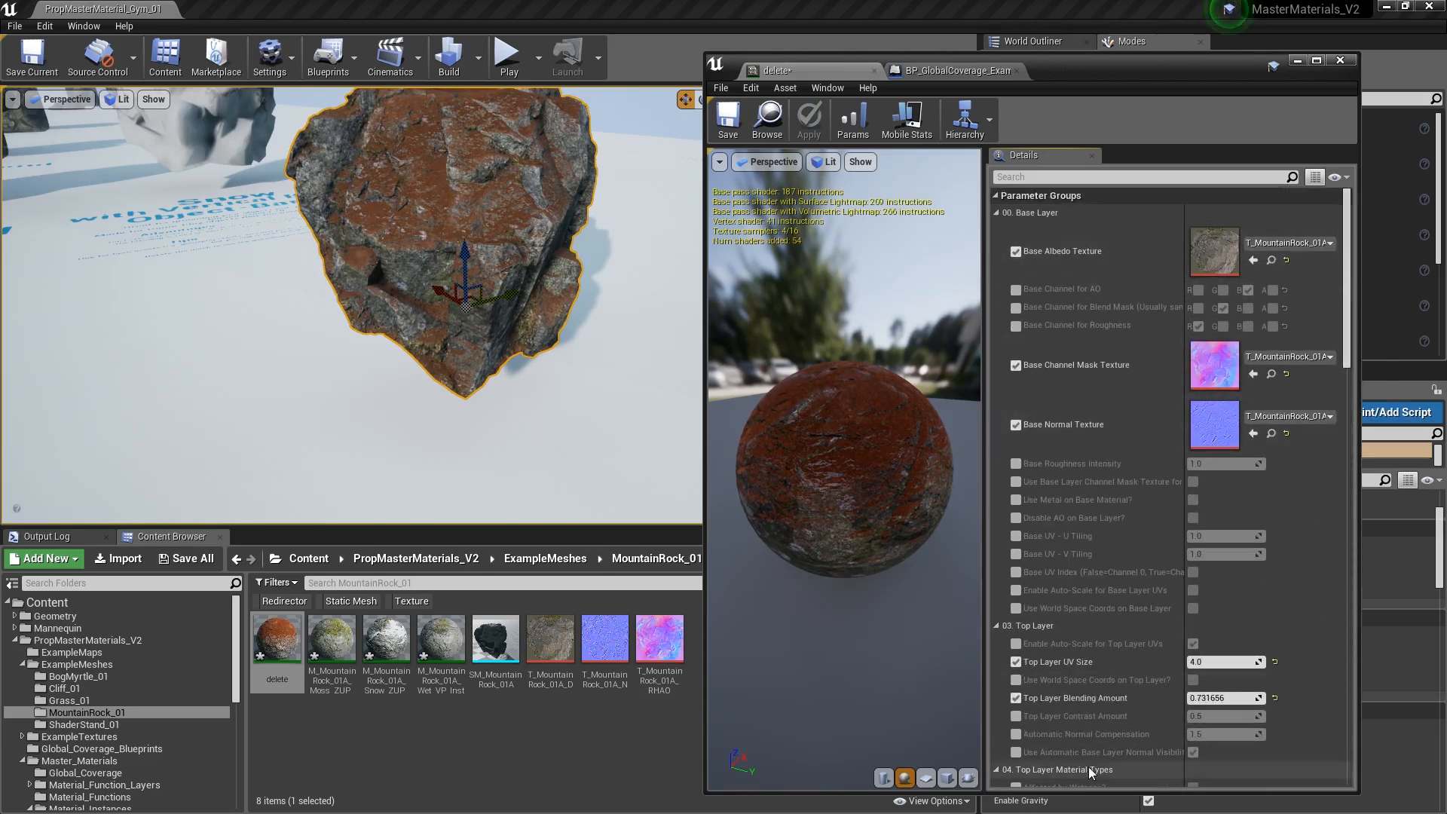
scroll(1146, 518, down, 8)
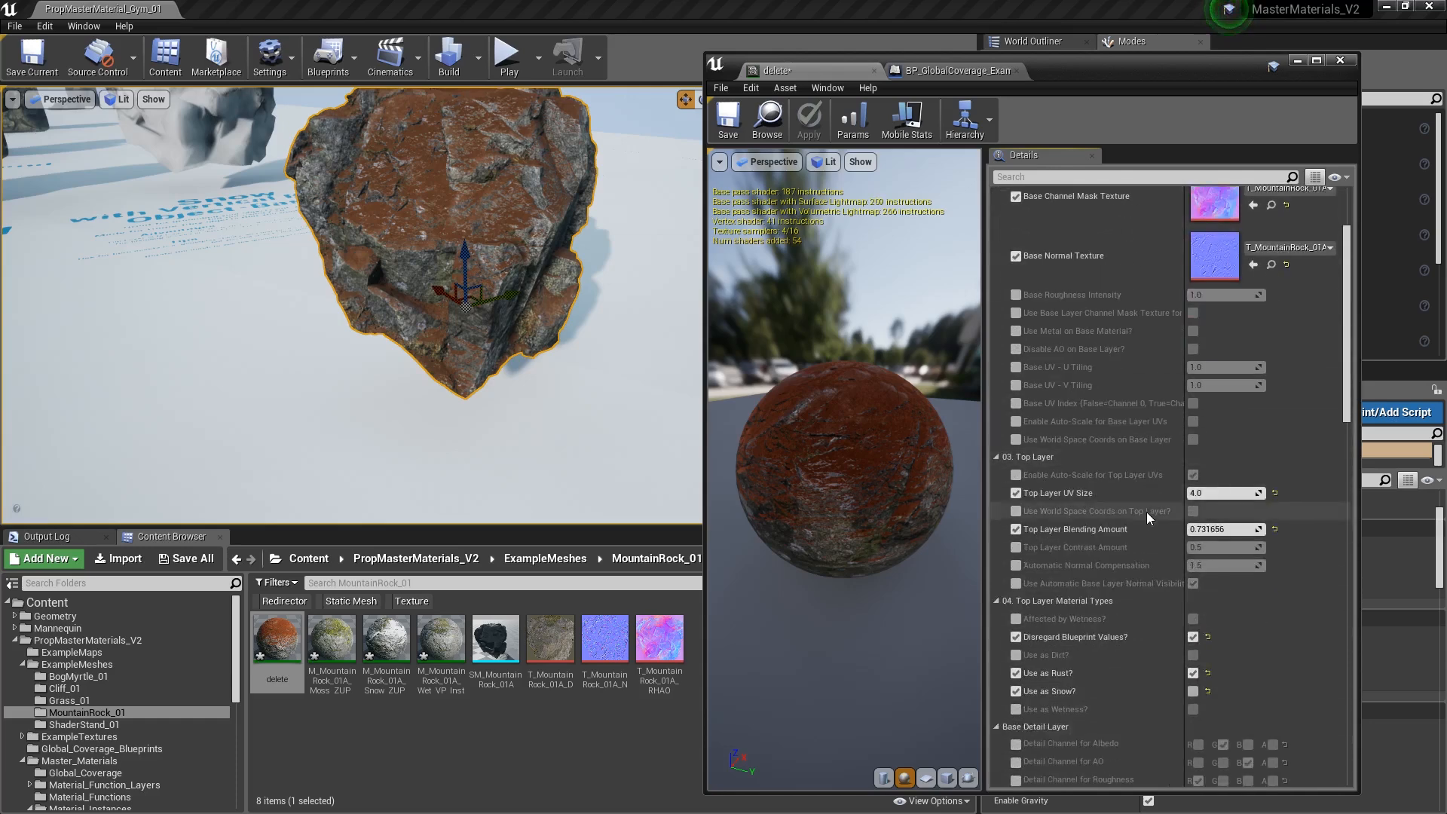
scroll(1210, 468, up, 8)
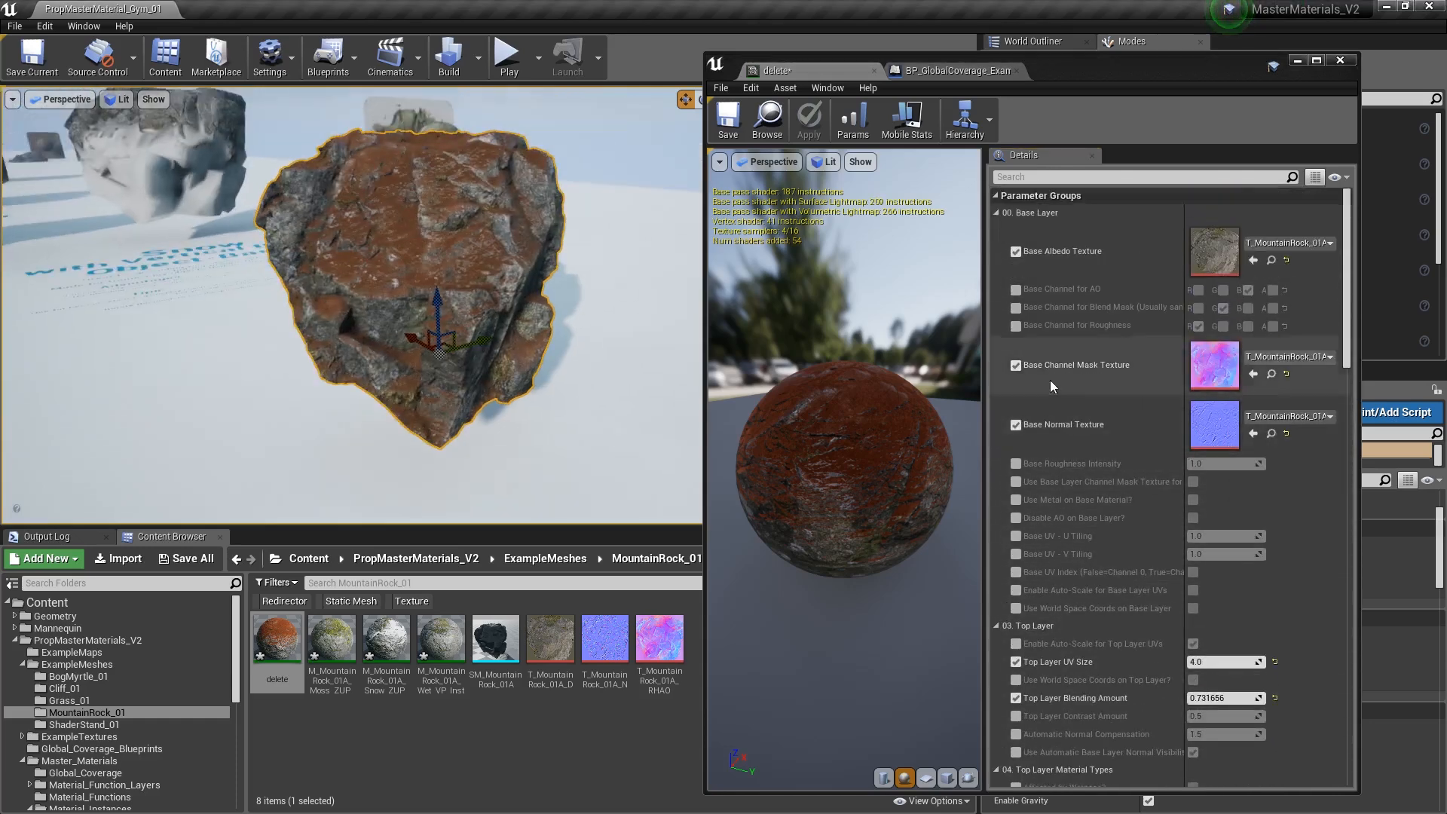
scroll(1169, 445, down, 6)
click(1191, 528)
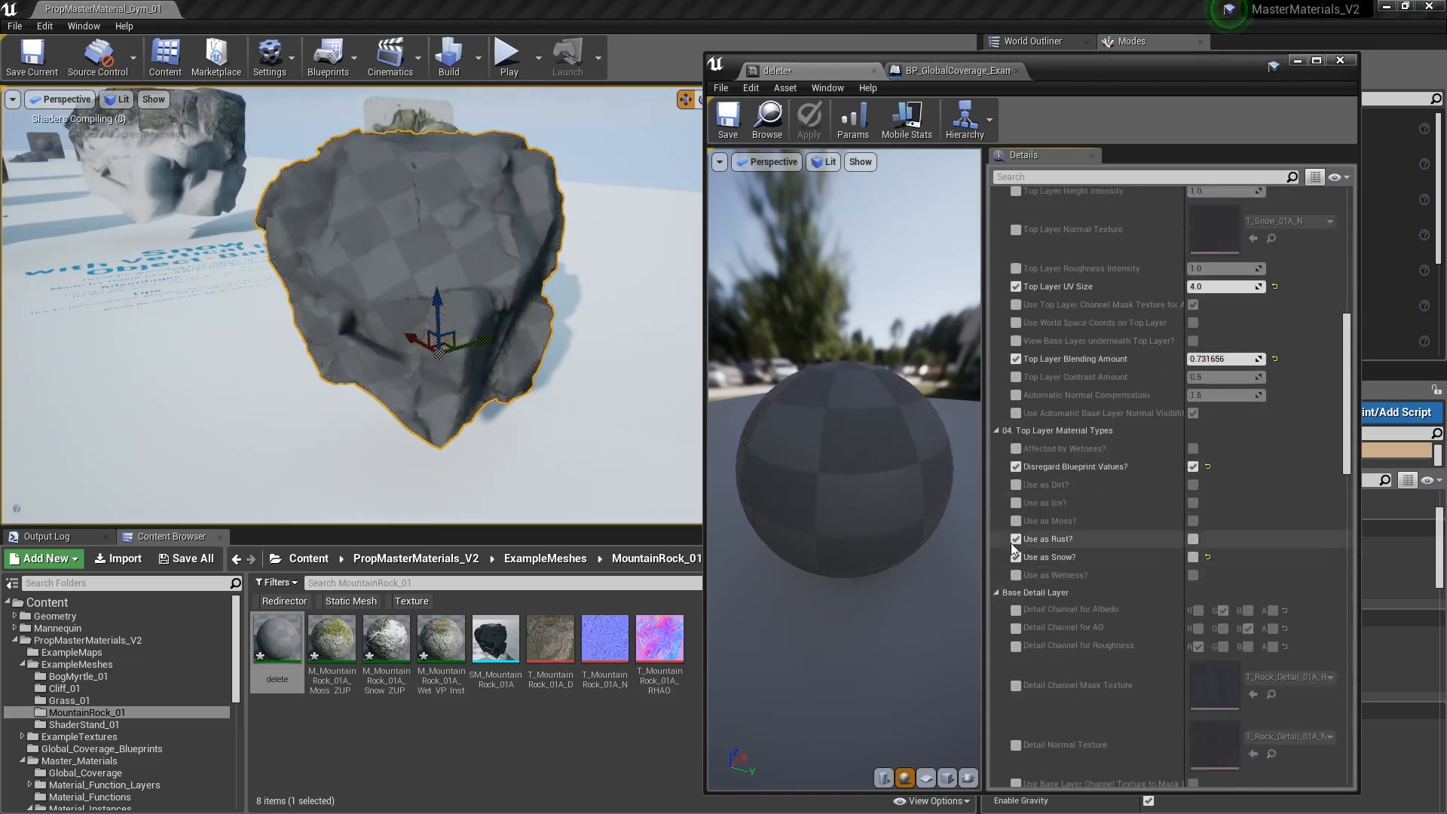
- Remove the Use as Snow override and turn off Disregard Blueprint Values for the rock's top layer
scroll(1016, 555, down, 4)
scroll(1073, 624, down, 4)
scroll(1070, 624, down, 4)
scroll(1070, 624, up, 12)
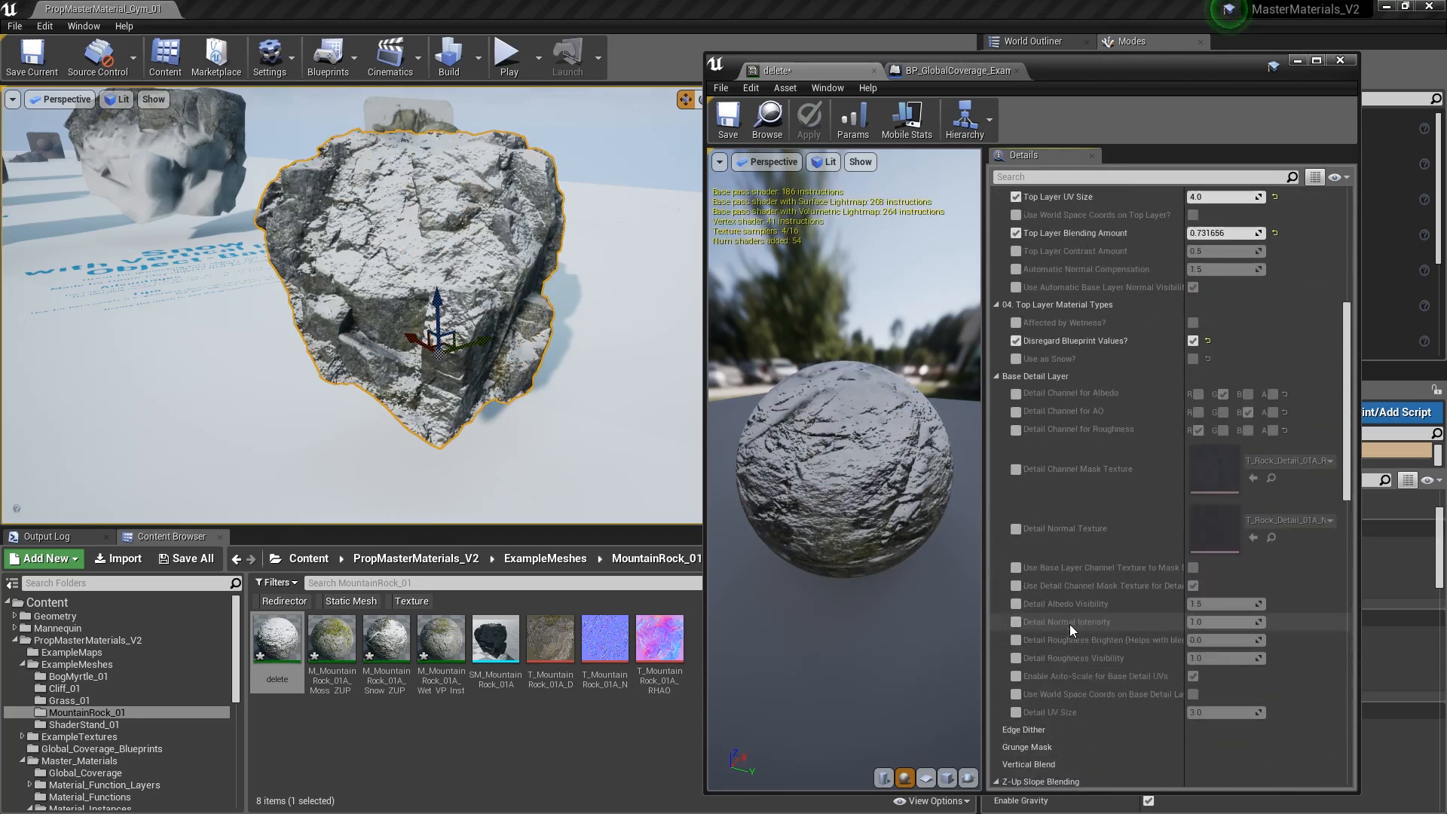
click(1194, 412)
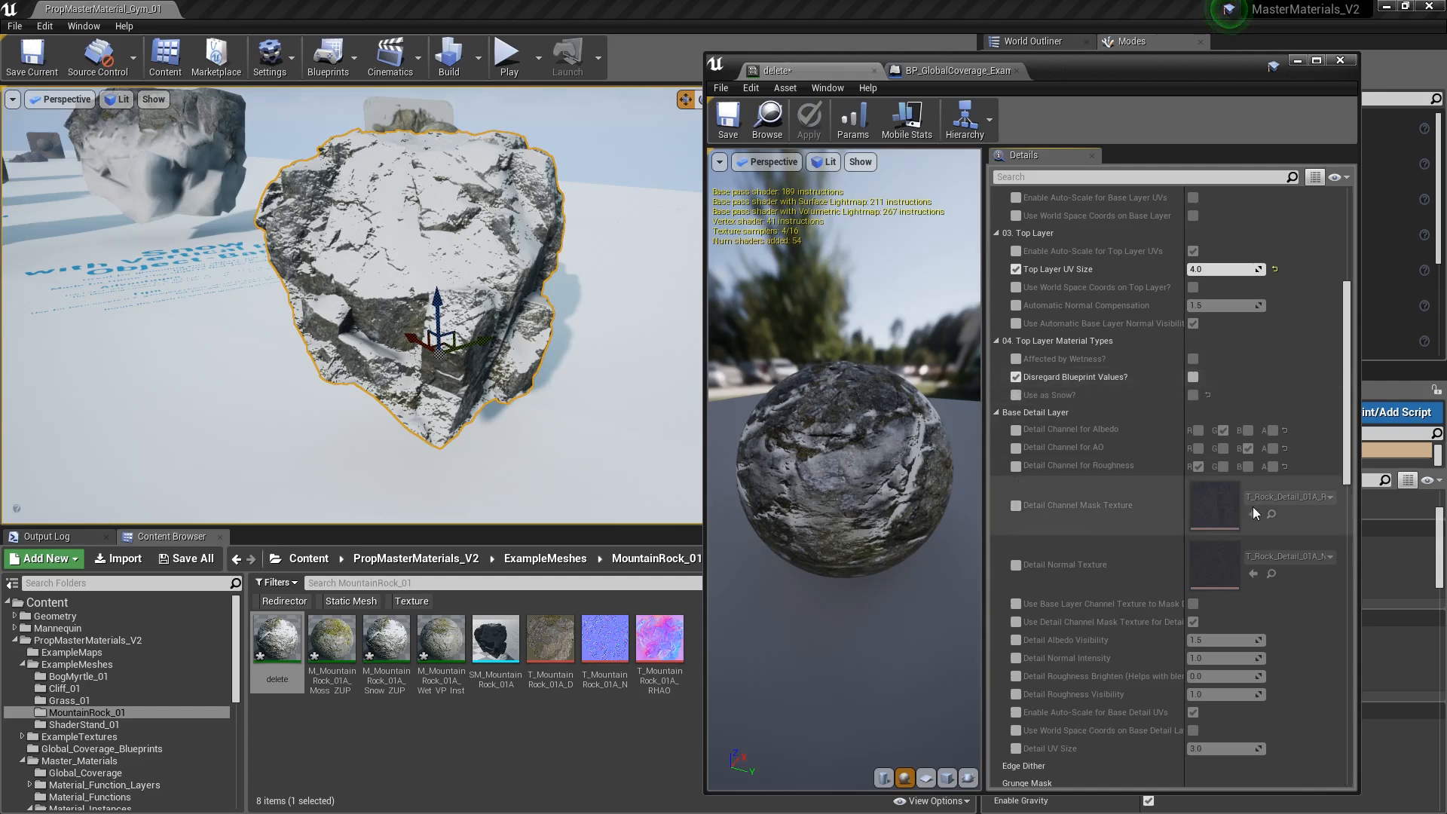
scroll(1257, 504, down, 1)
- Turn off Z-Up Enabled under Static Switch Parameter Values and inspect the rock and the reduced parameter list
drag(1347, 394, 1348, 542)
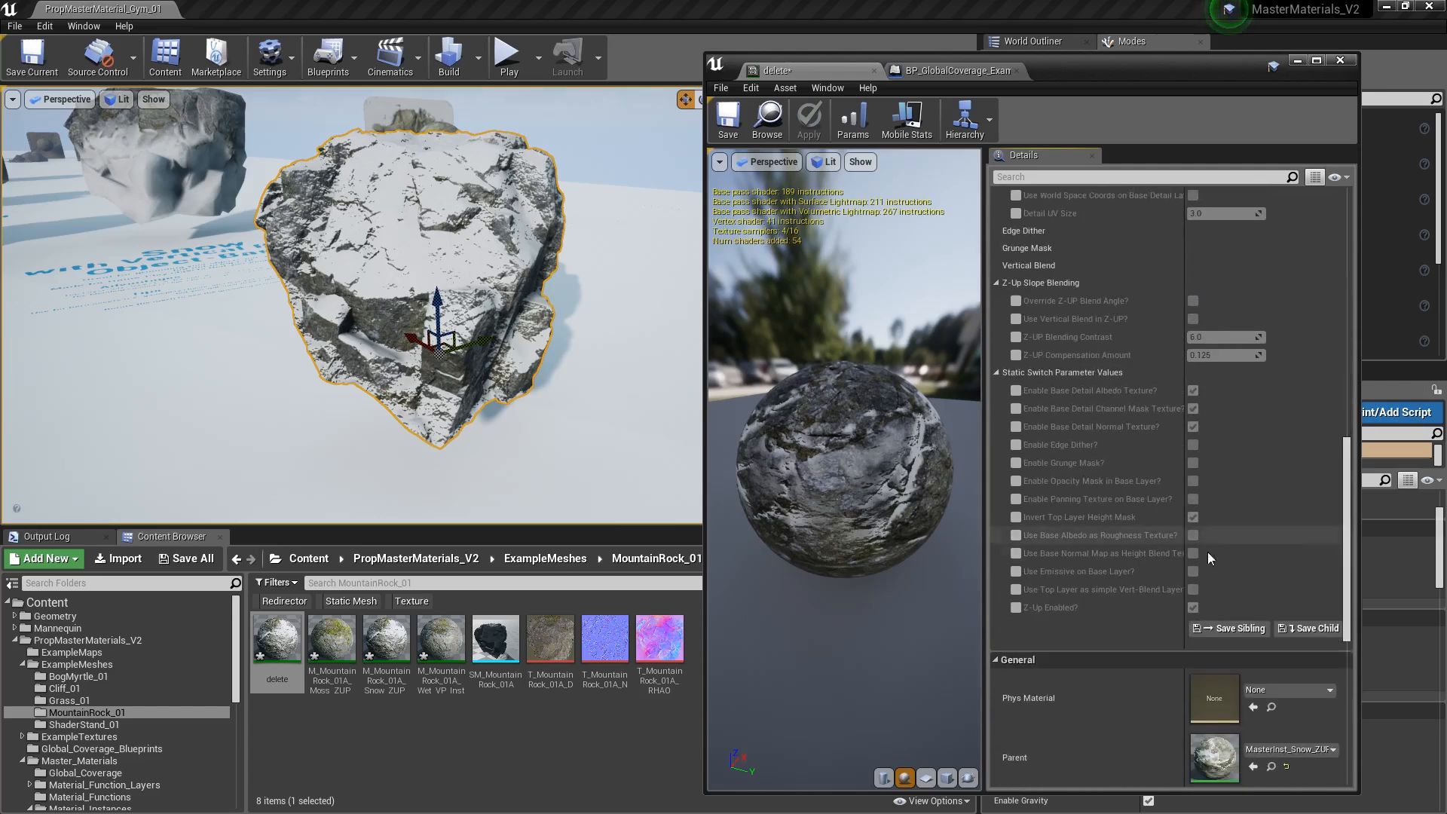
click(1192, 606)
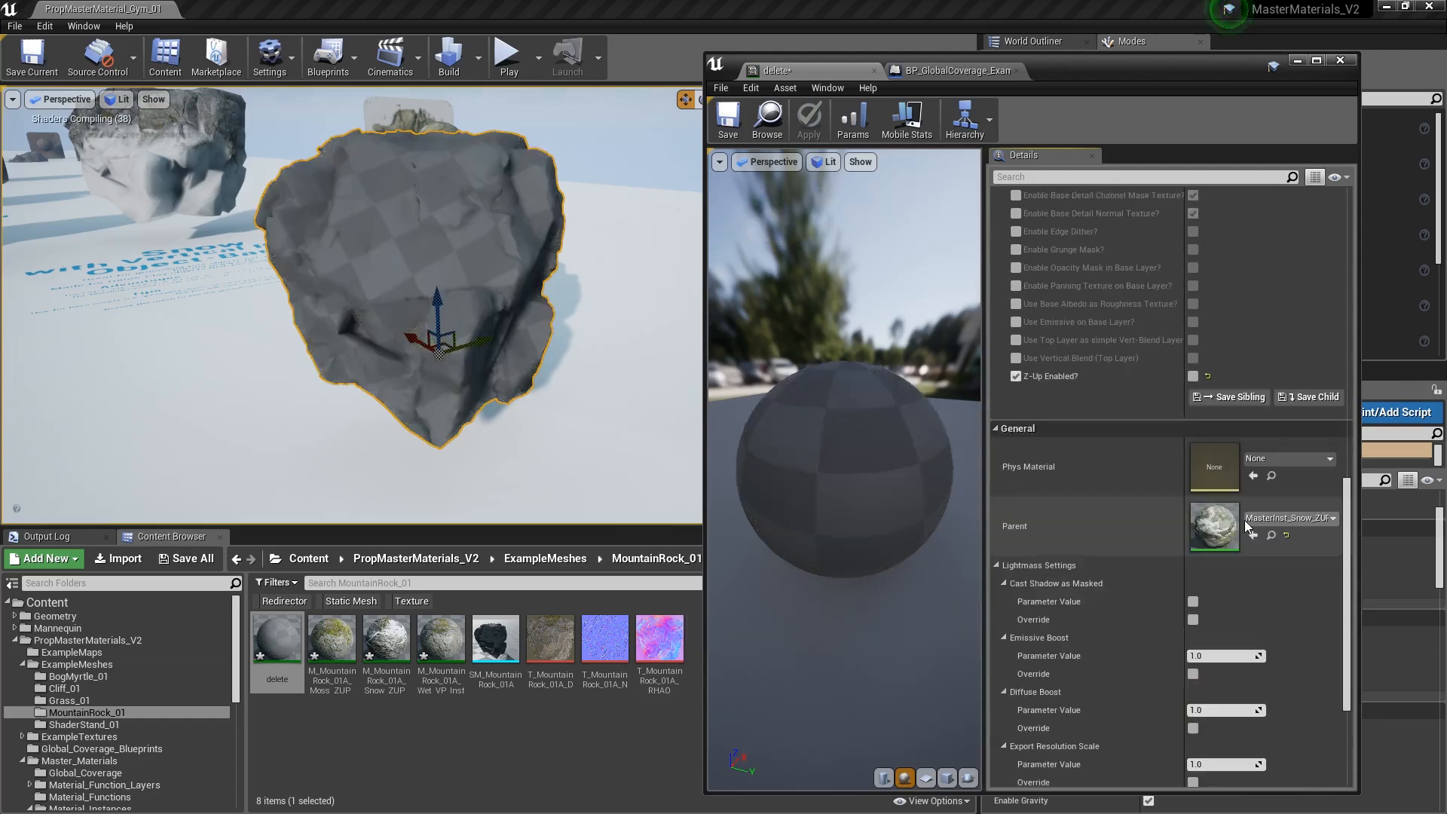
drag(1348, 513, 1327, 202)
right_drag(565, 268, 622, 287)
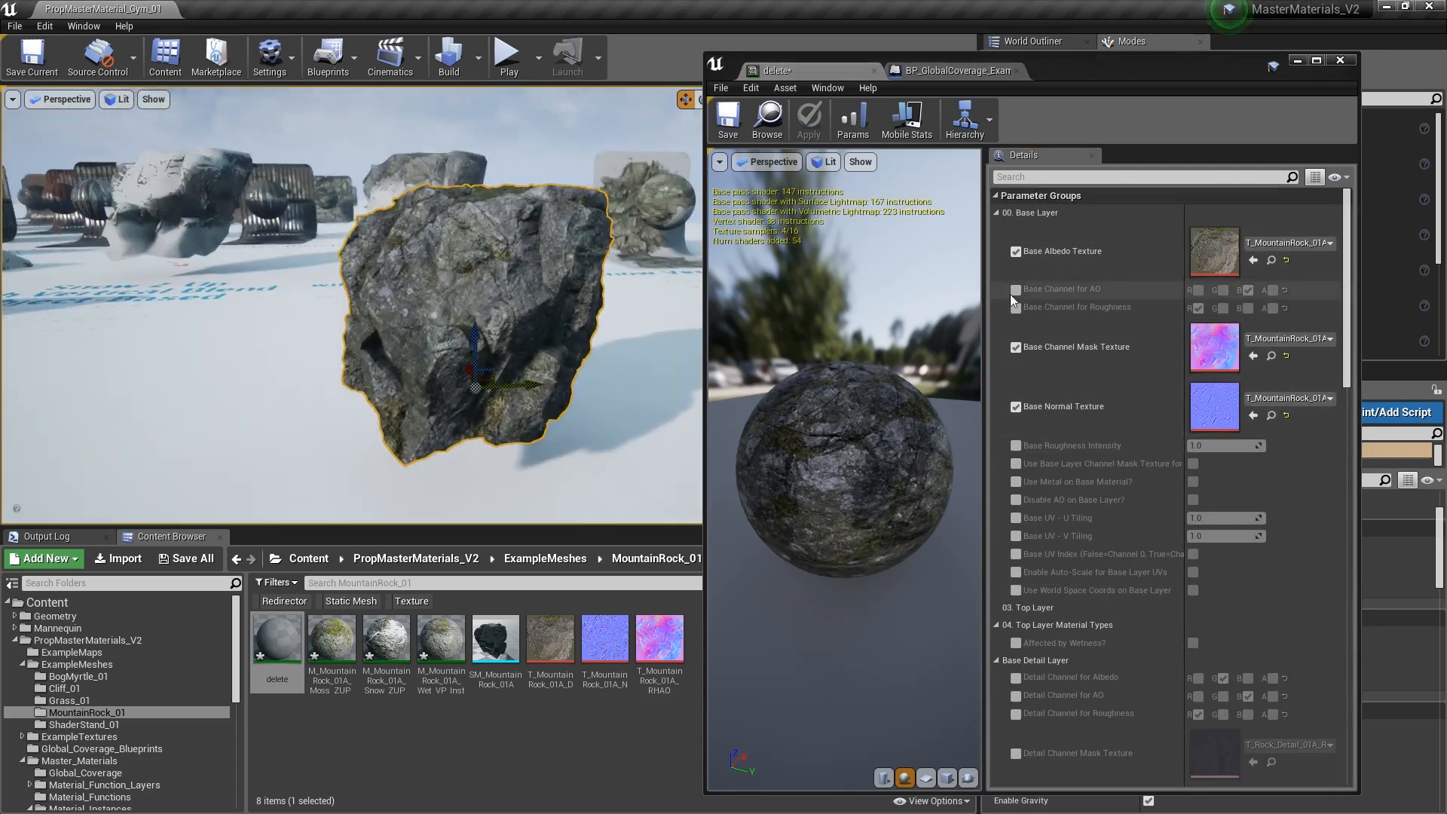
drag(983, 321, 937, 321)
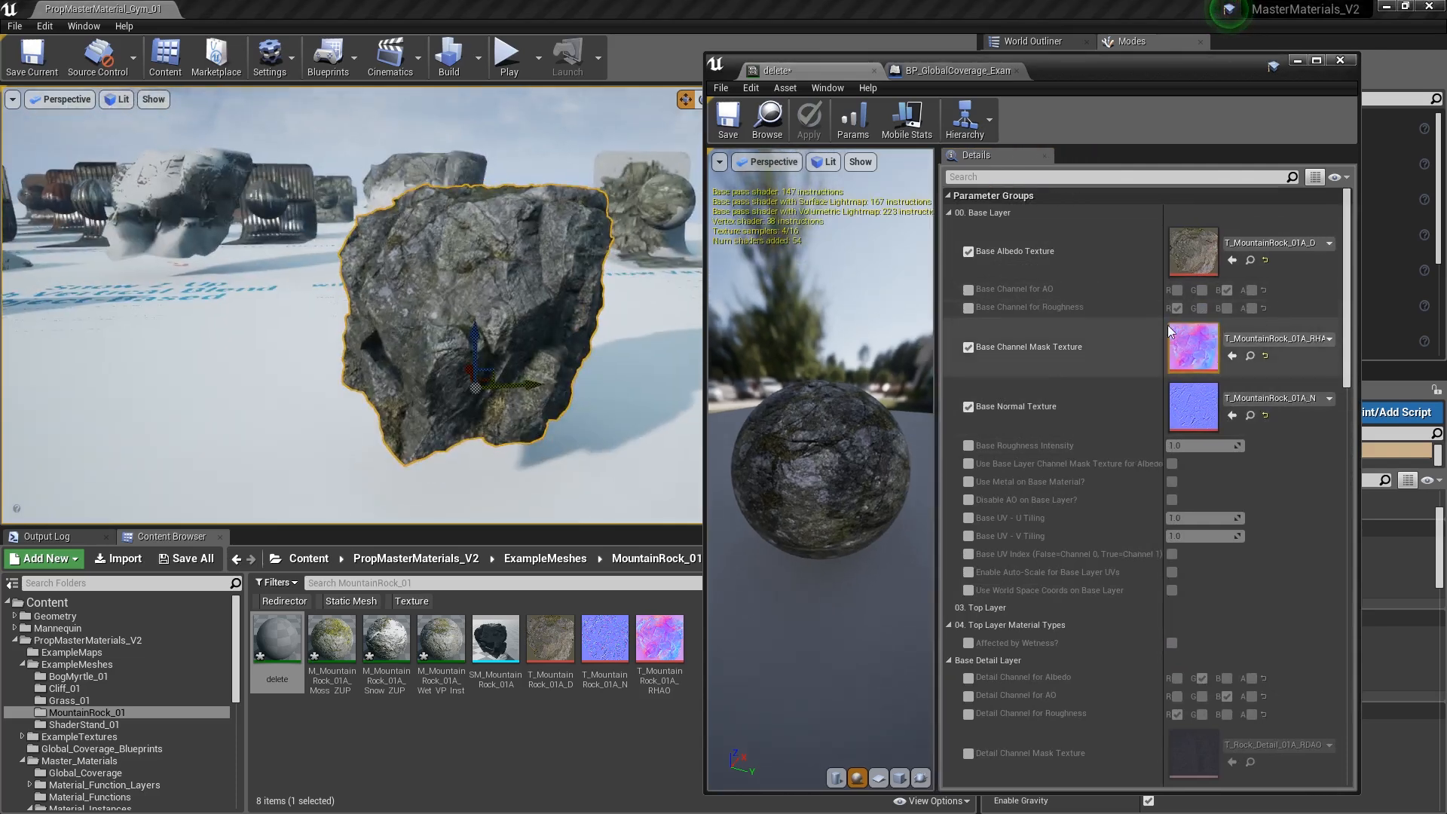
- Inspect the red, green and blue channels of the Base Channel Mask Texture T_MountainRock_01A_RHAO one by one, and return to the material instance
double_click(1194, 337)
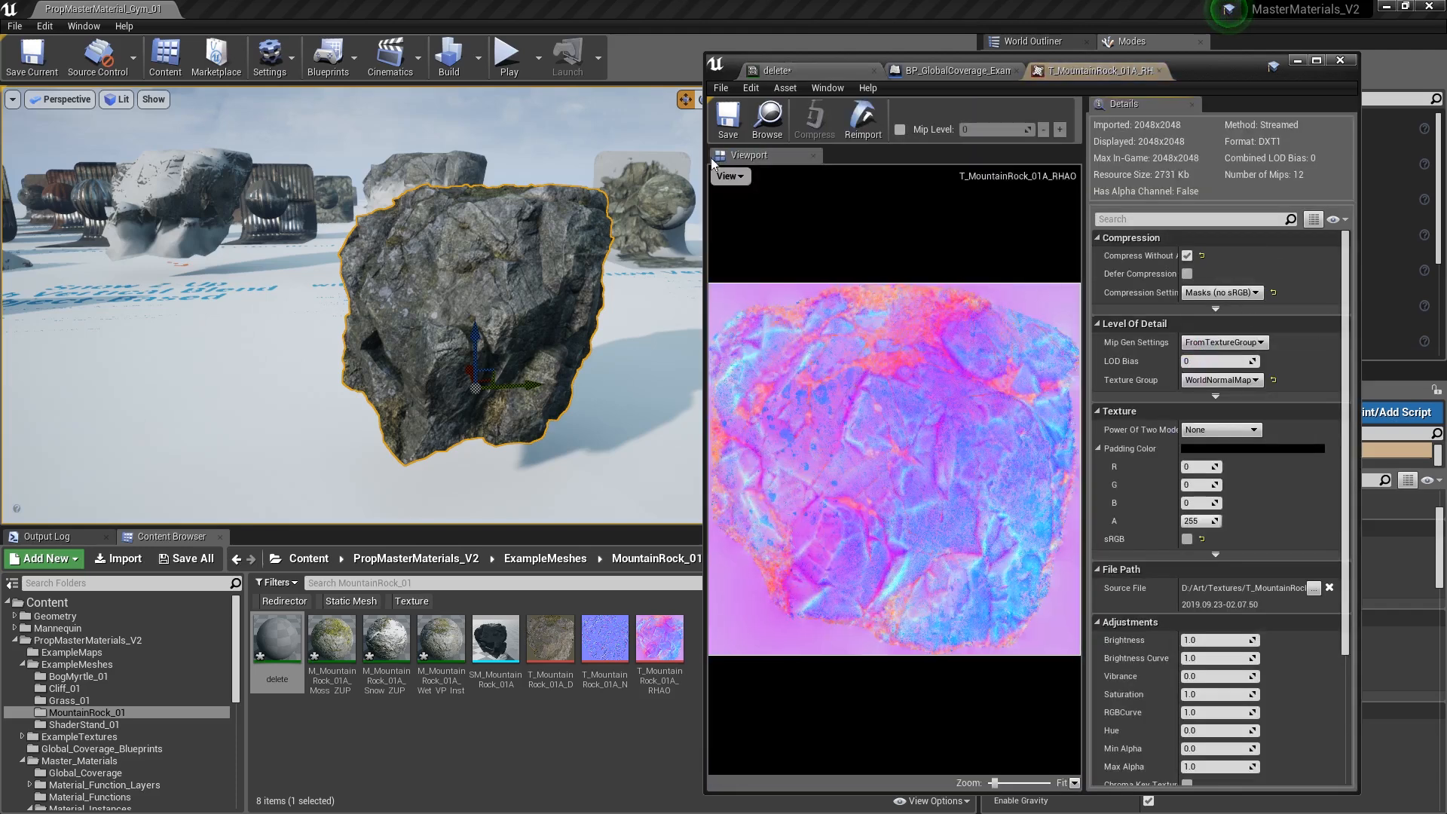
click(726, 177)
click(716, 240)
click(716, 223)
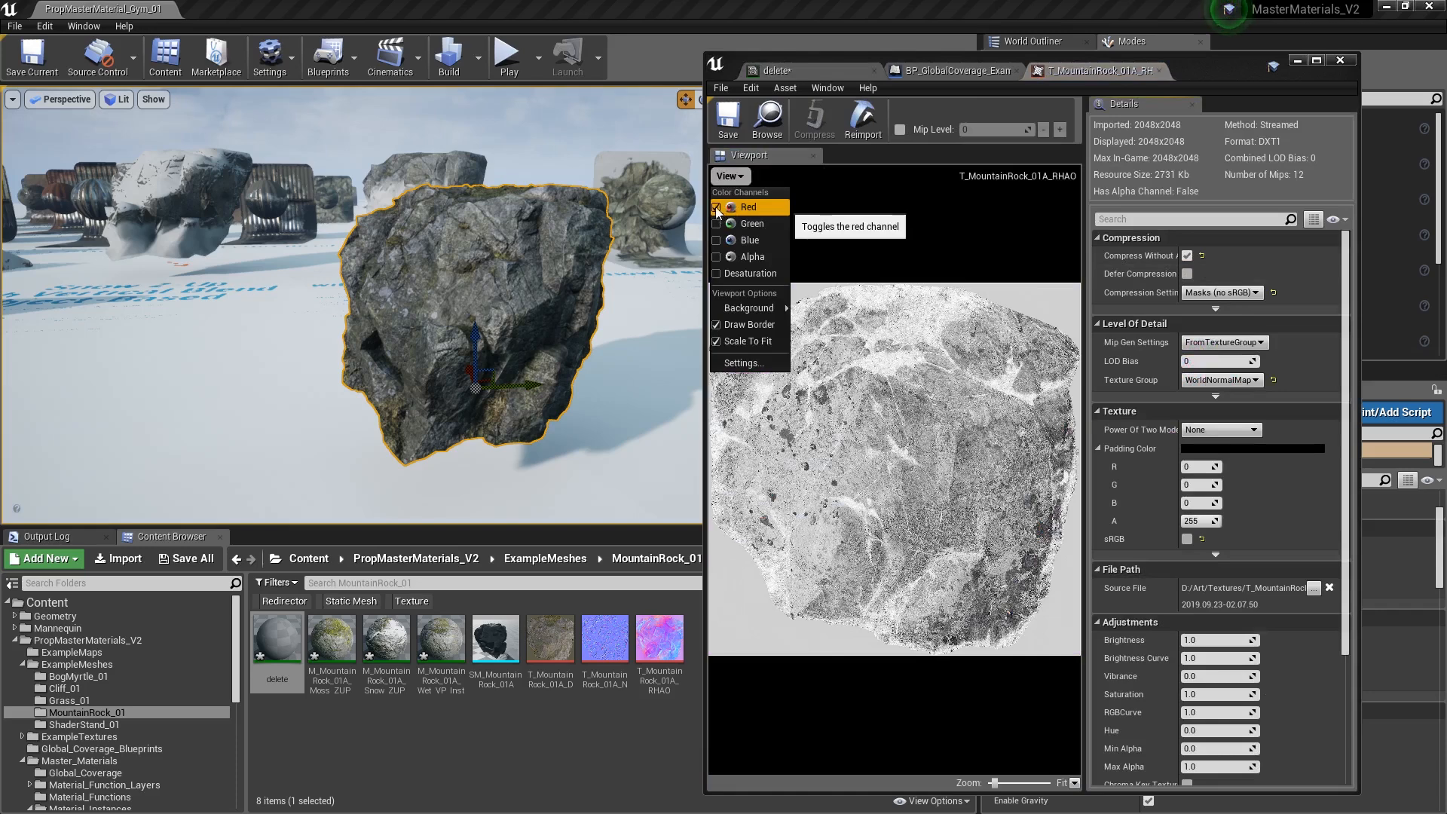
click(715, 208)
click(716, 224)
click(716, 224)
click(716, 240)
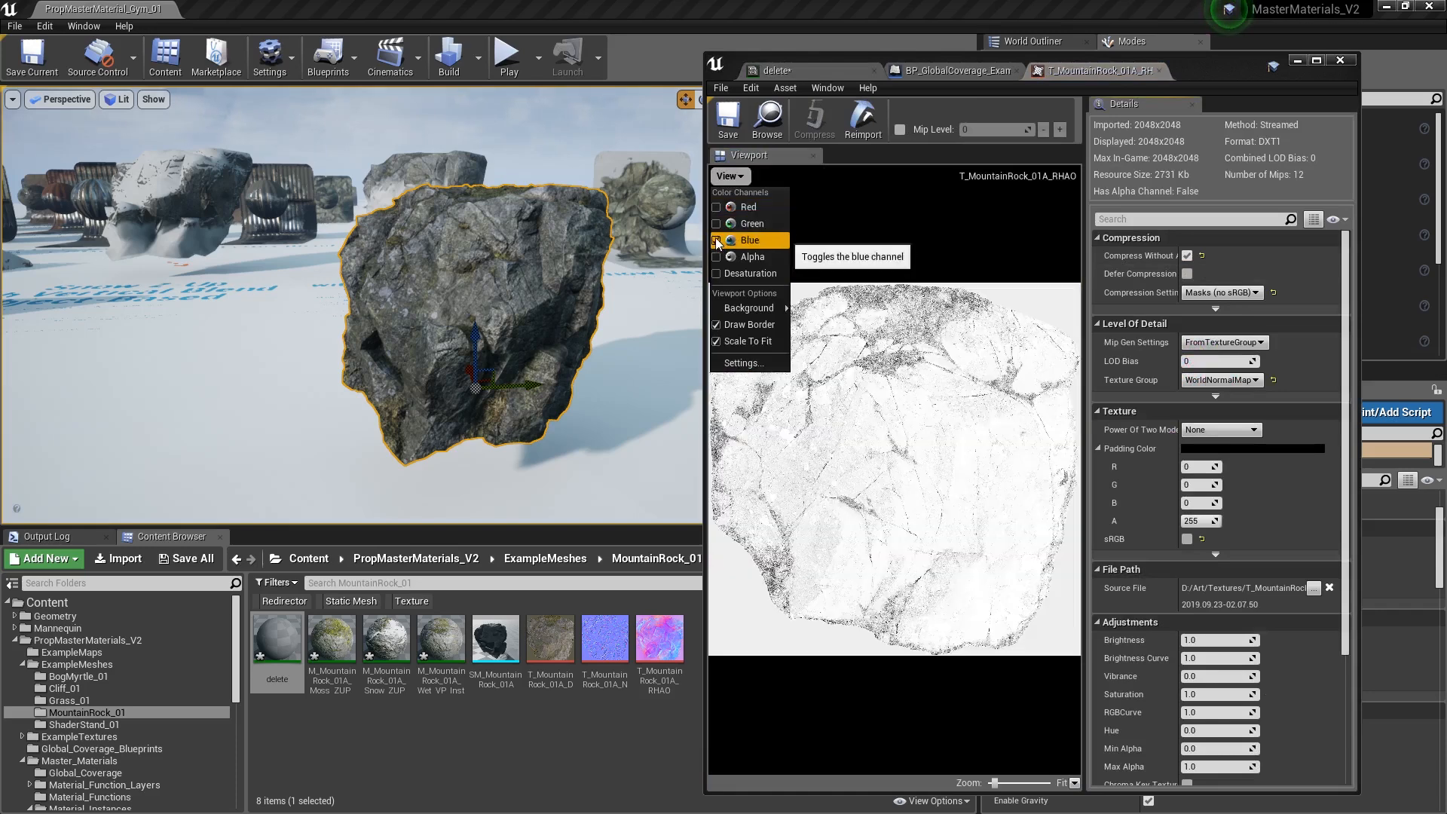
click(716, 240)
click(1160, 75)
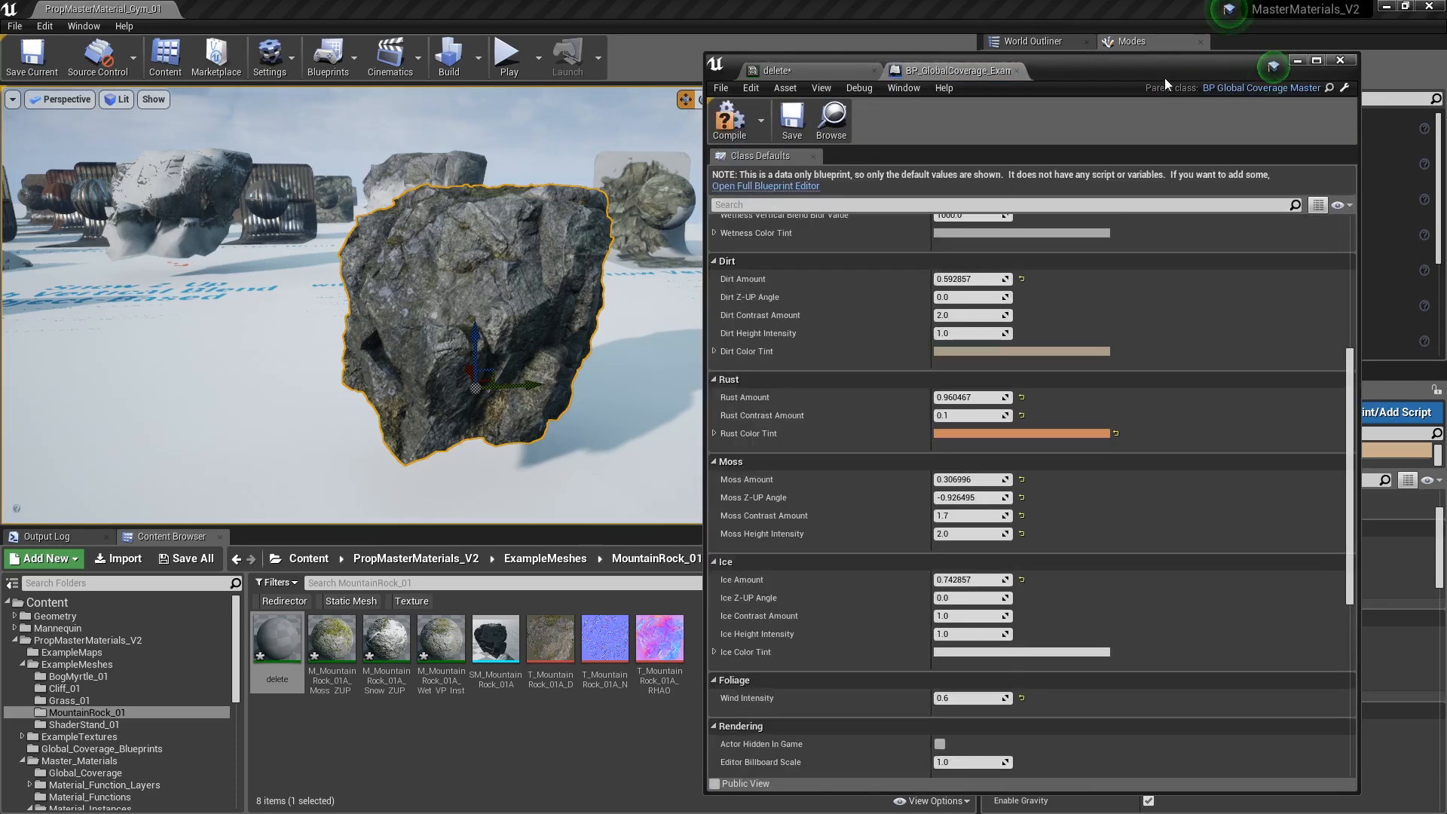
click(807, 67)
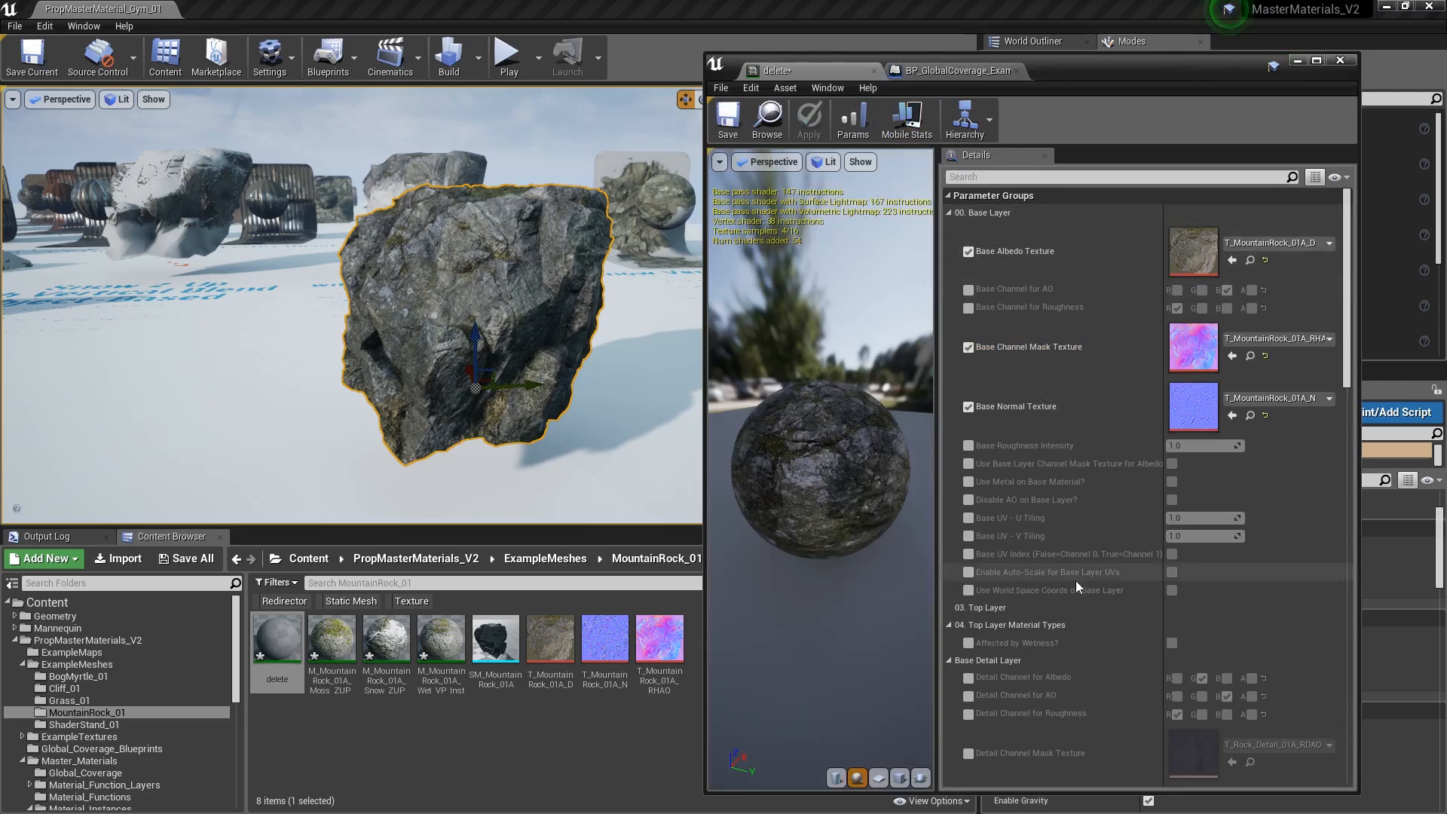
- Examine the mountain rock up close and the rows of example materials around it in the level
right_drag(557, 302, 70, 235)
key(s)
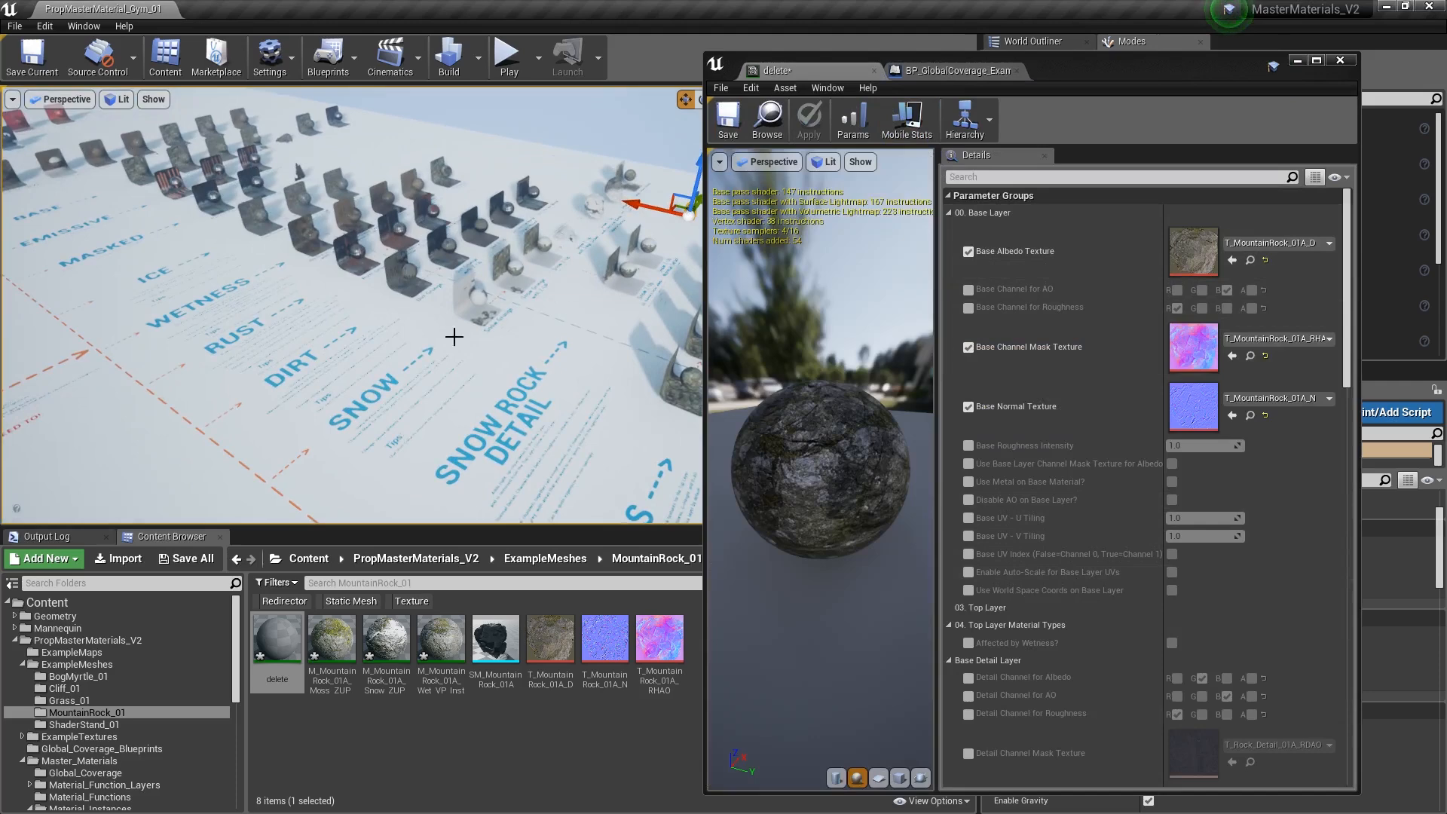
right_drag(506, 233, 452, 233)
key(f)
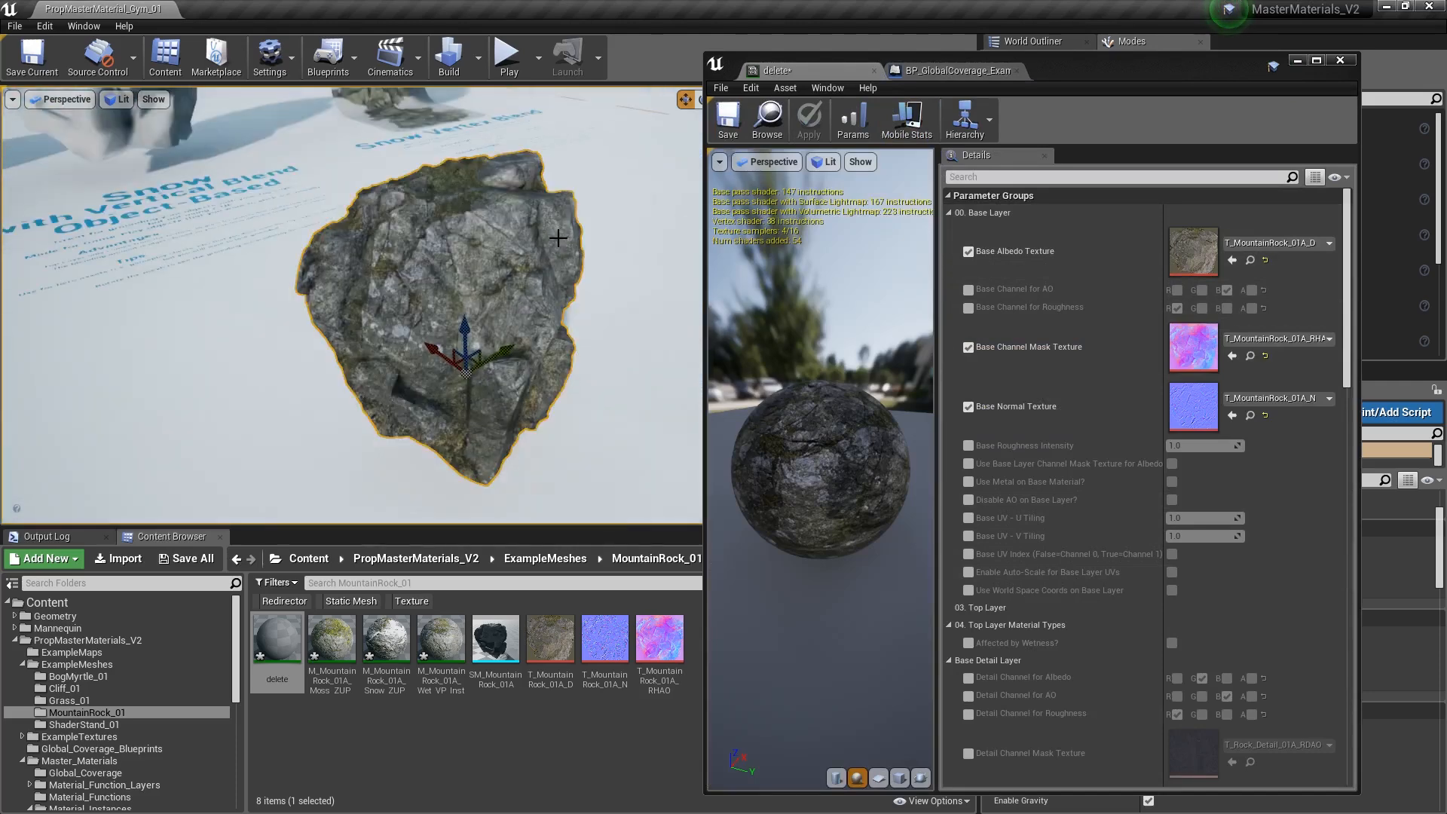
alt+drag(568, 242, 513, 199)
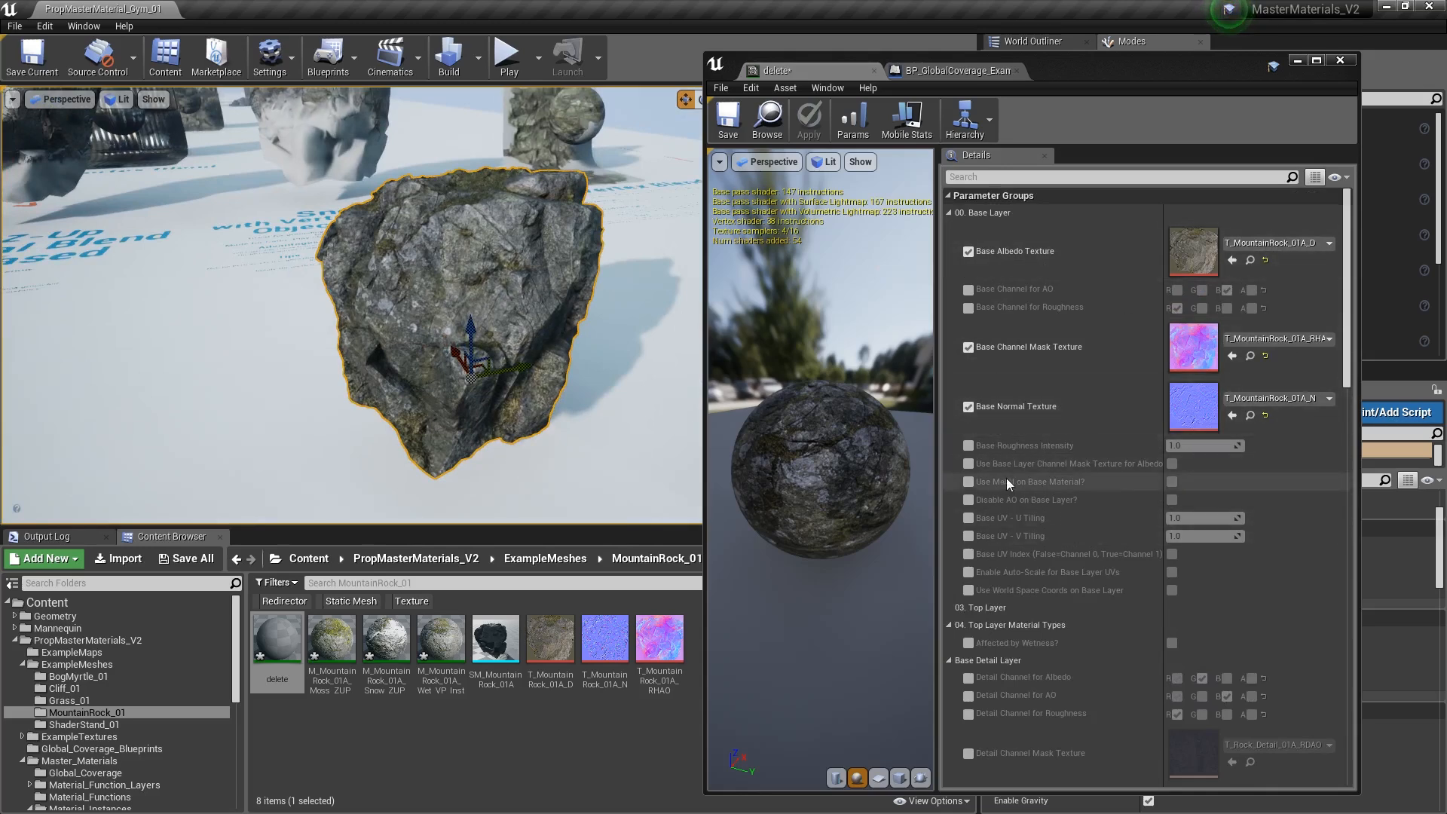
key(s)
right_drag(490, 245, 281, 208)
key(w)
mouse_move(593, 332)
right_down()
mouse_move(640, 342)
mouse_move(501, 348)
mouse_move(641, 347)
mouse_move(603, 373)
mouse_move(572, 377)
mouse_move(618, 362)
mouse_move(603, 339)
mouse_move(633, 354)
mouse_move(640, 324)
mouse_move(618, 327)
mouse_move(603, 358)
right_up()
key(w)
key(w)
key(s)
key(s)
key(w)
key(s)
mouse_move(612, 262)
right_down()
mouse_move(651, 279)
mouse_move(612, 262)
right_up()
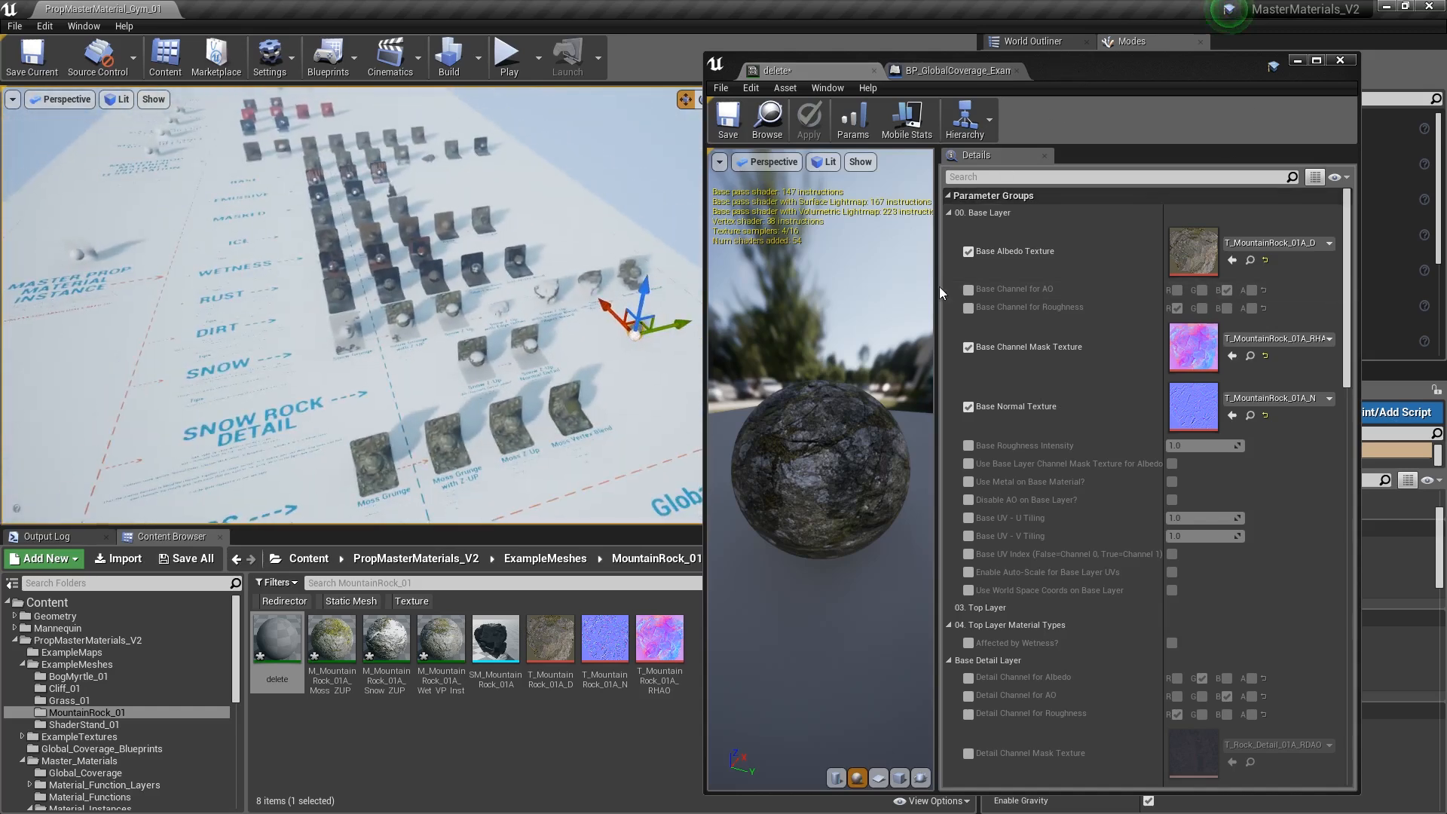
- Widen the parameter list, override and enable Use Metal on Base Material, and inspect the rock up close
drag(938, 287, 842, 292)
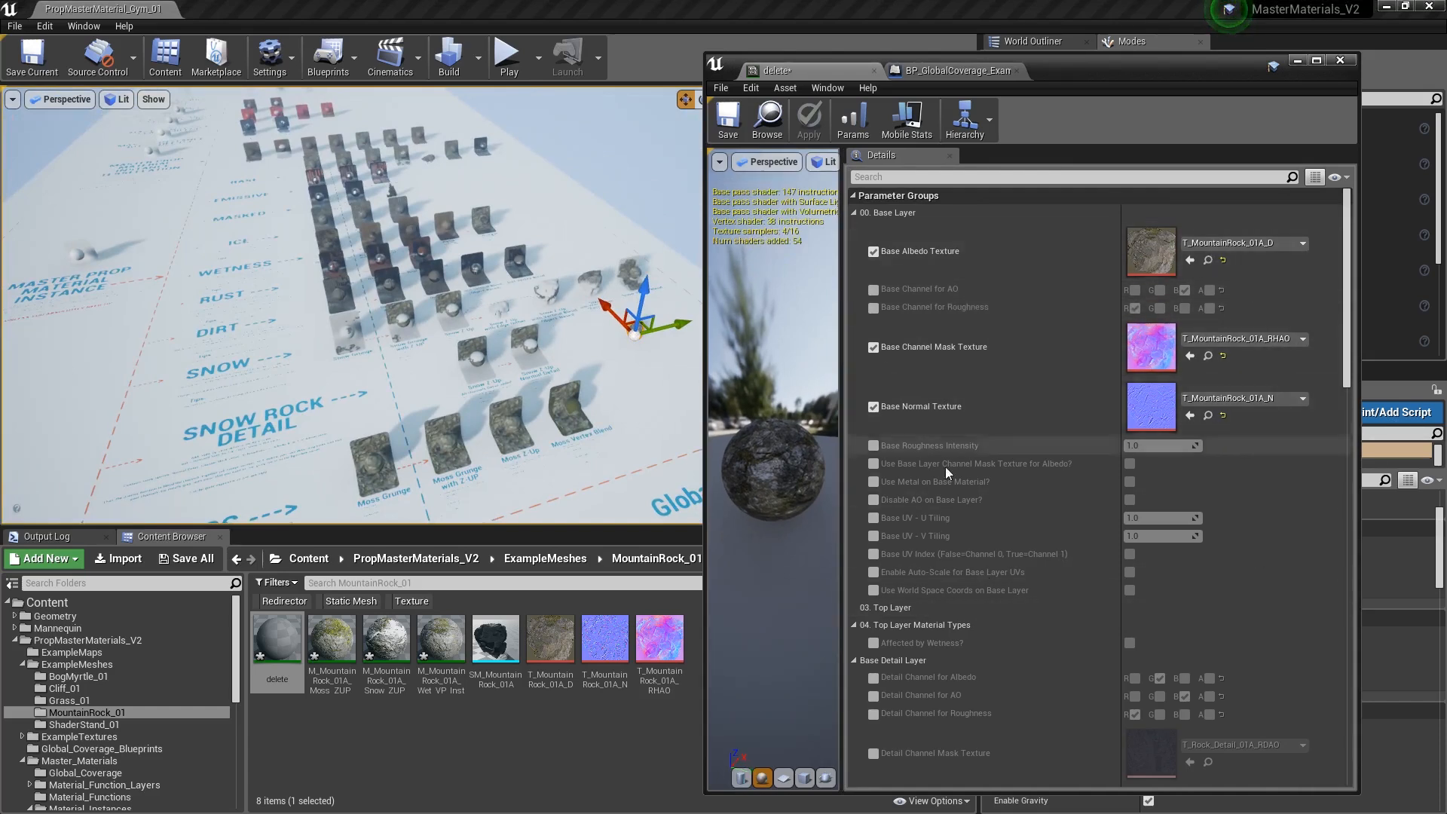
click(873, 481)
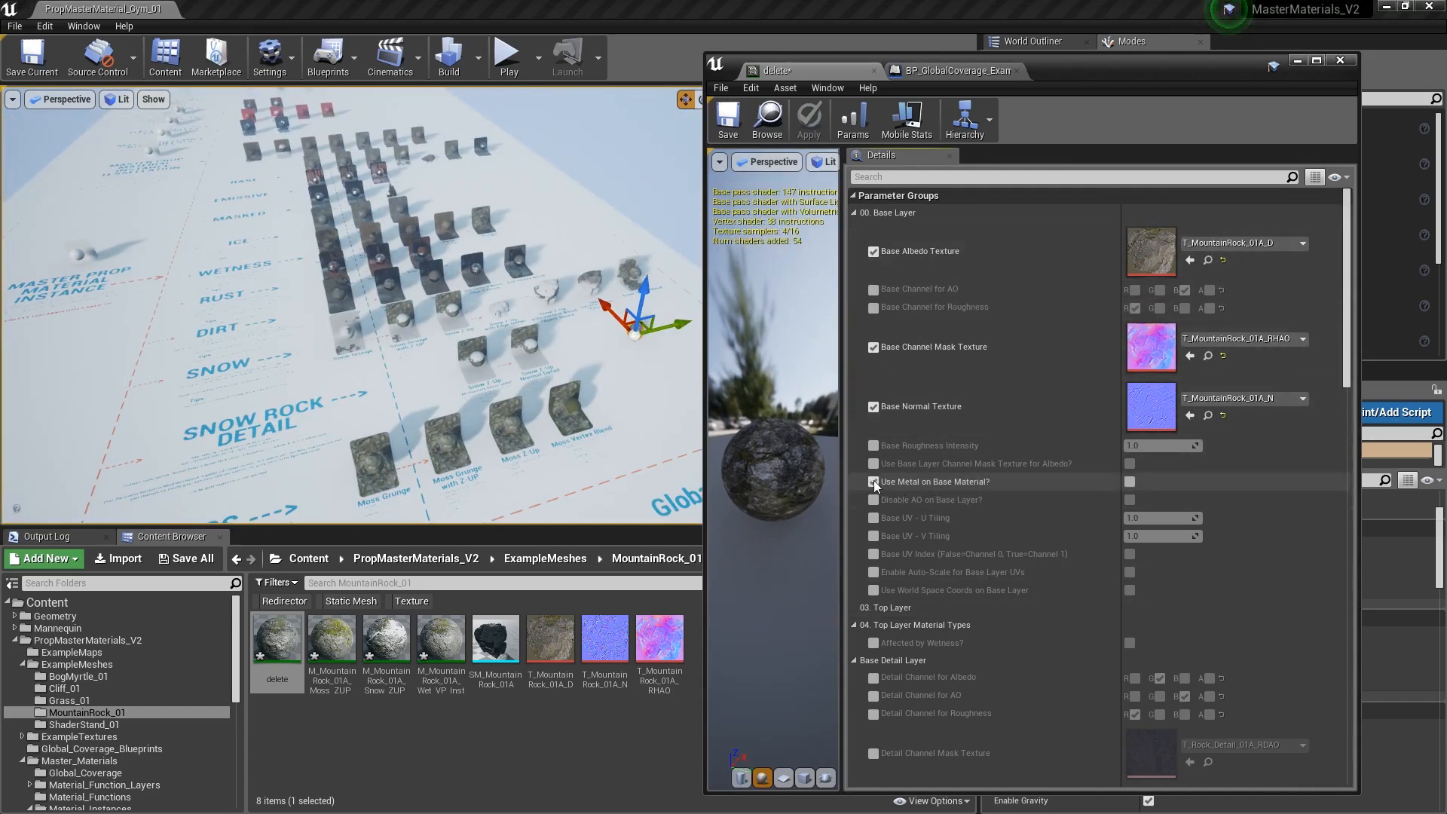
click(1128, 481)
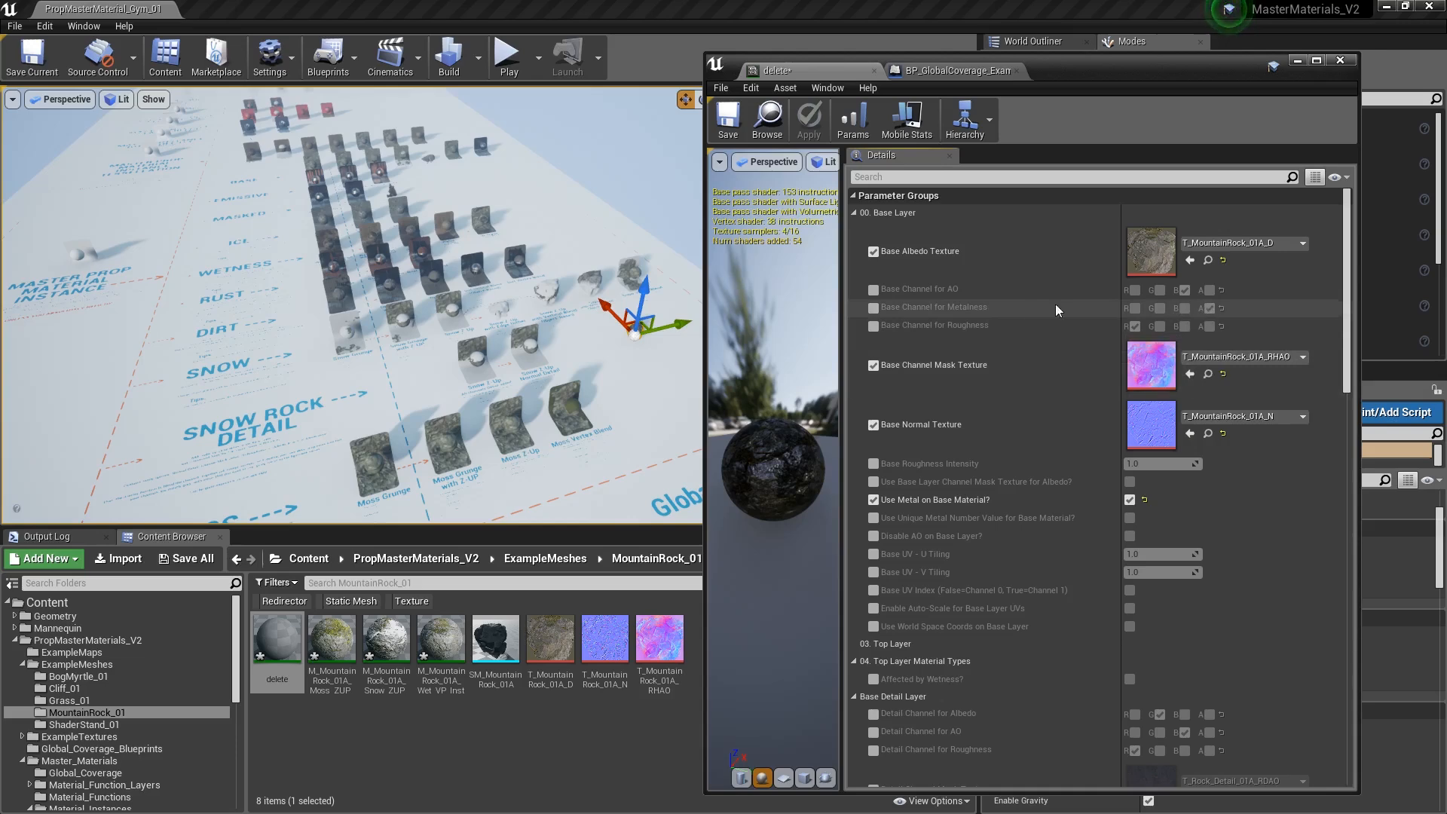
right_drag(557, 301, 603, 312)
key(w)
key(d)
key(w)
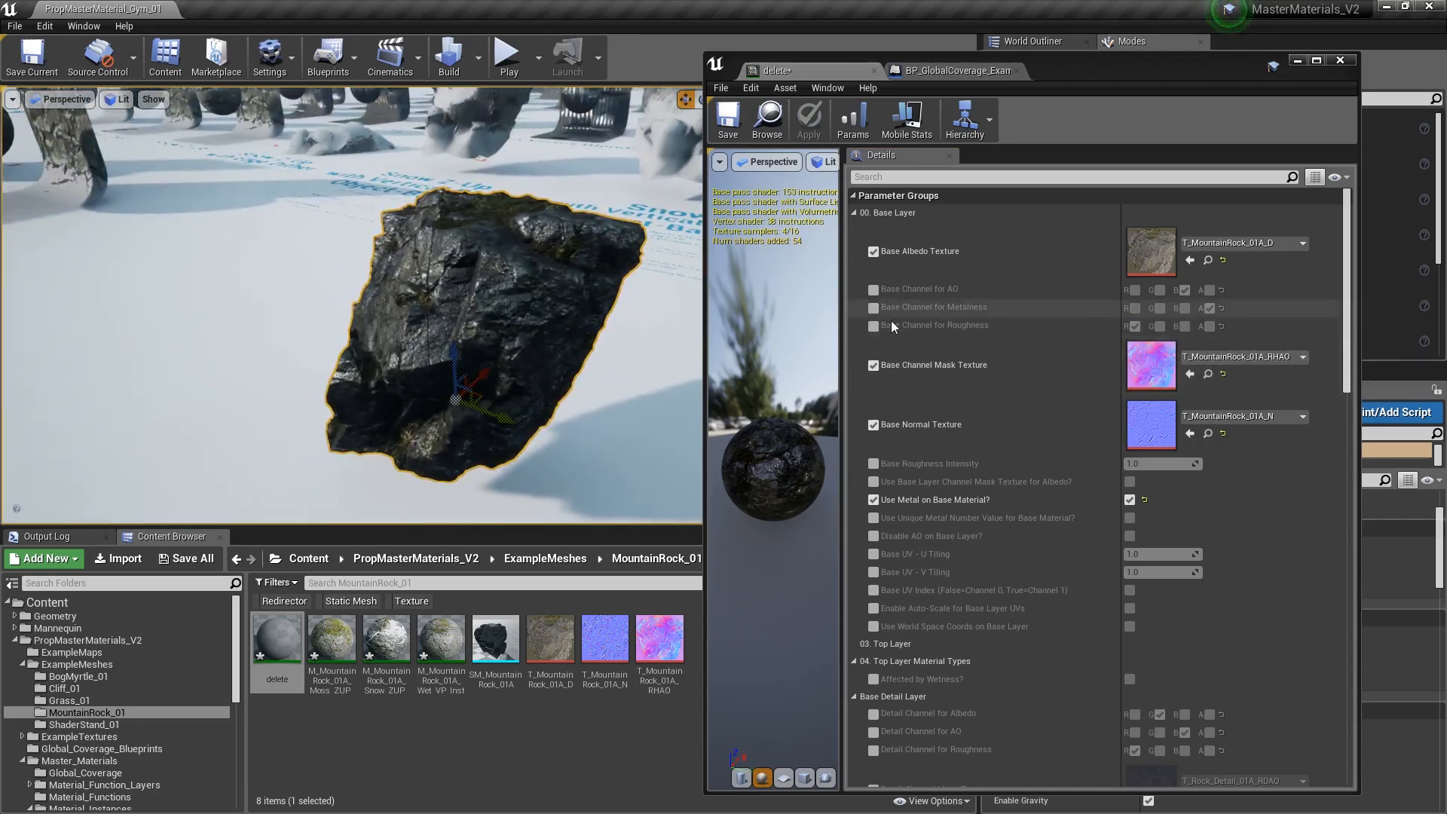
right_drag(606, 361, 646, 355)
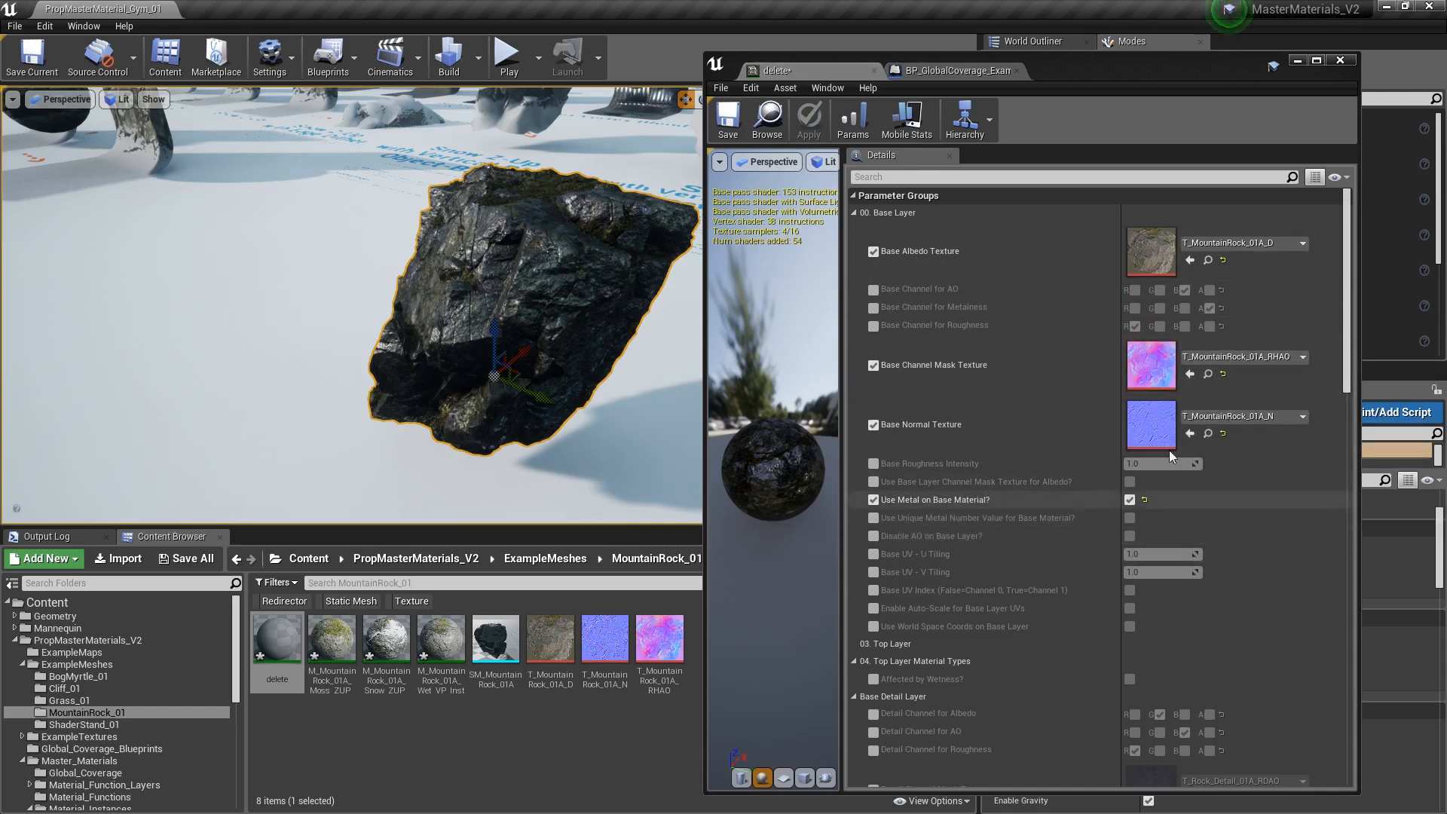
- Isolate the alpha channel of the T_MountainRock_01A_RHAO mask texture to inspect it, and return to the material instance
double_click(1153, 357)
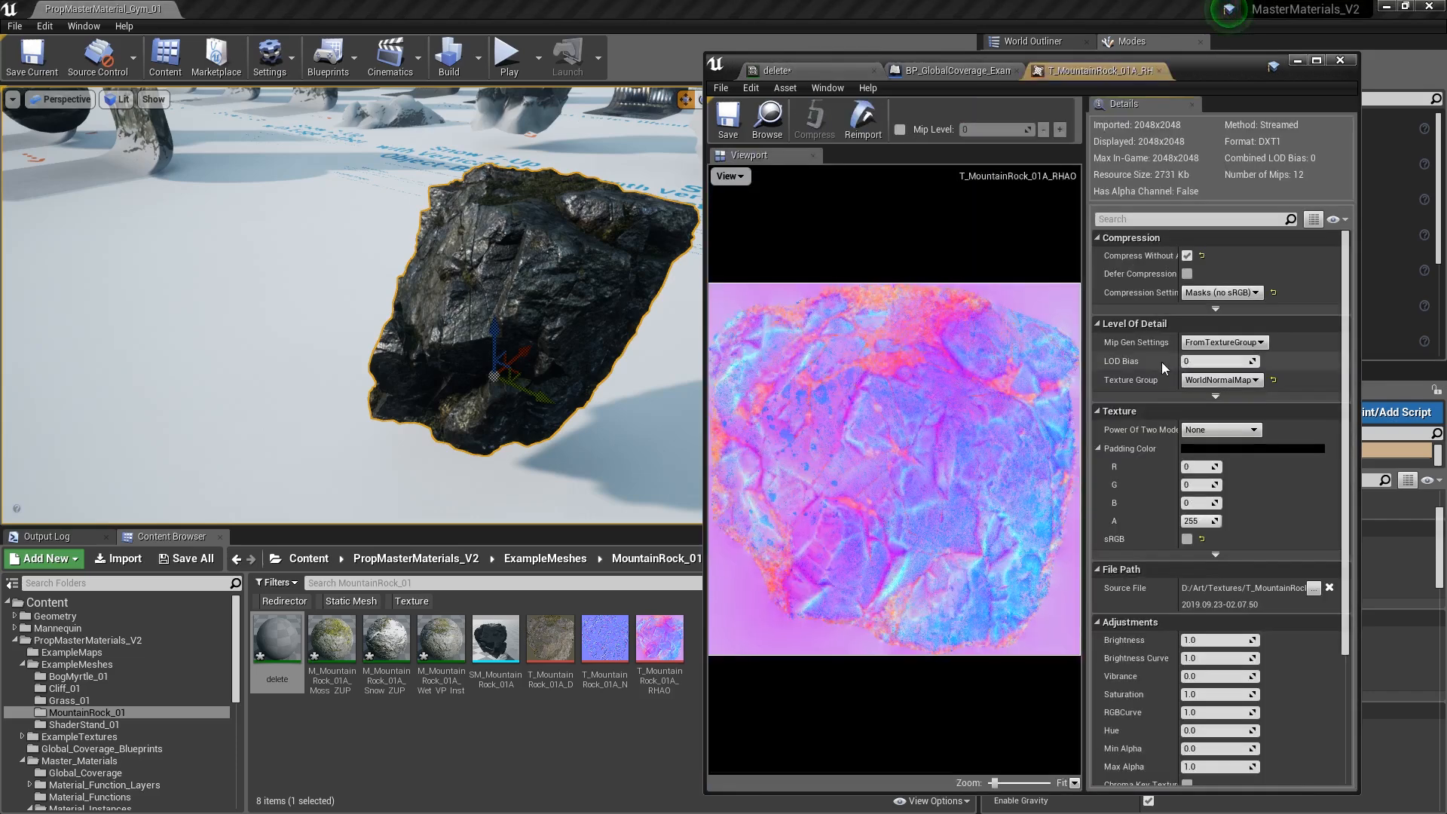
click(728, 176)
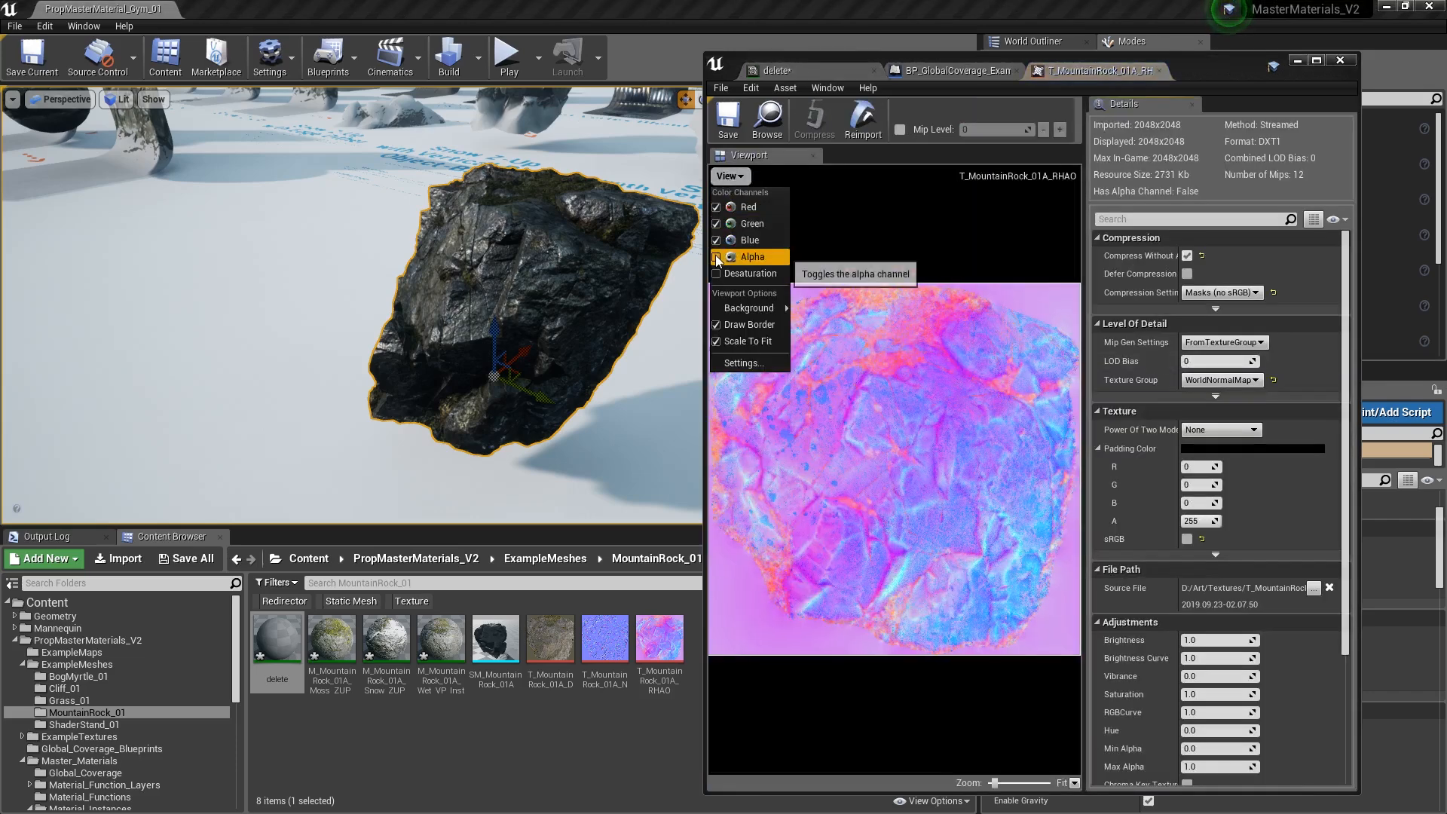
click(716, 240)
click(716, 224)
click(715, 207)
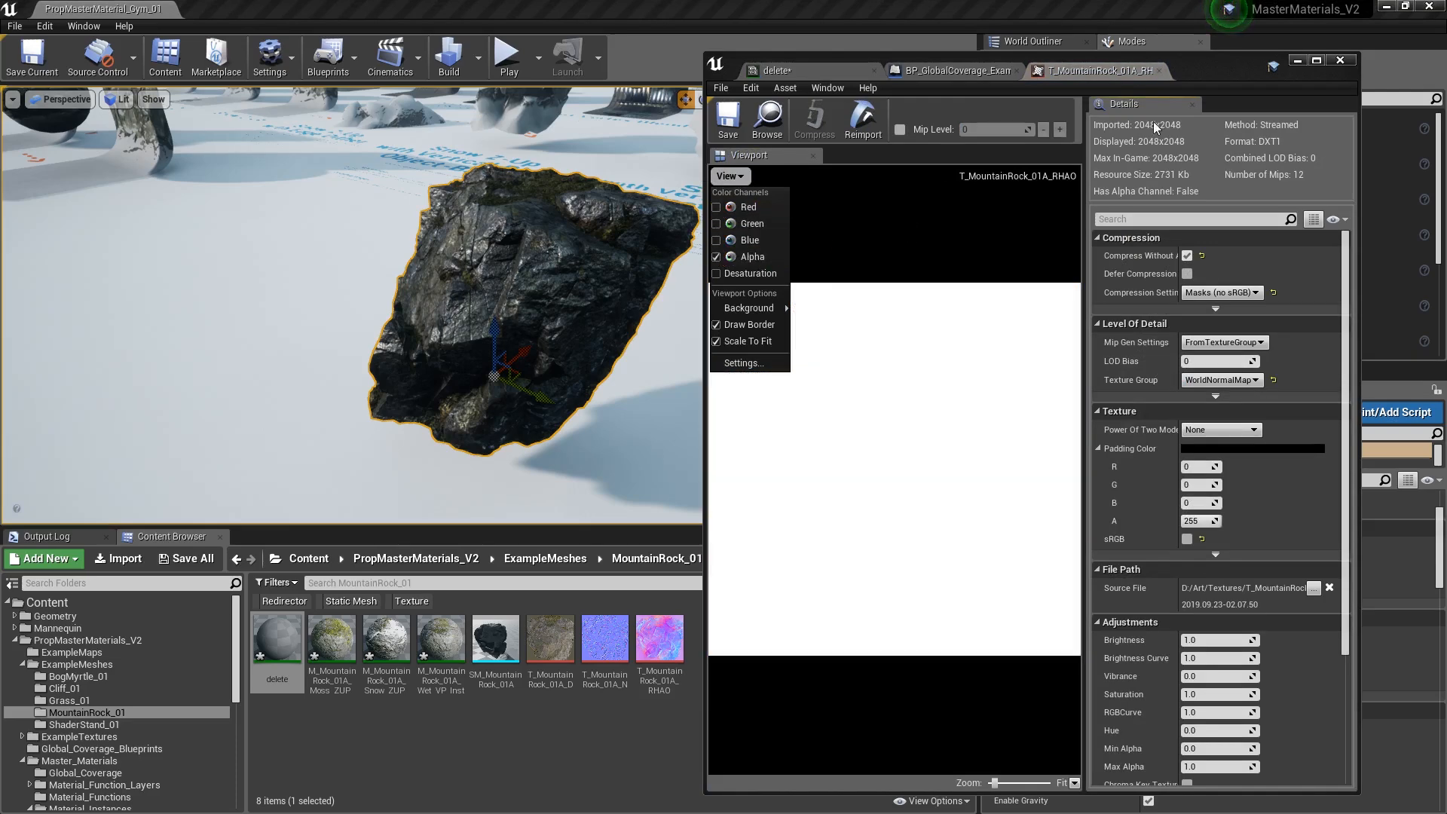
click(1159, 71)
click(829, 70)
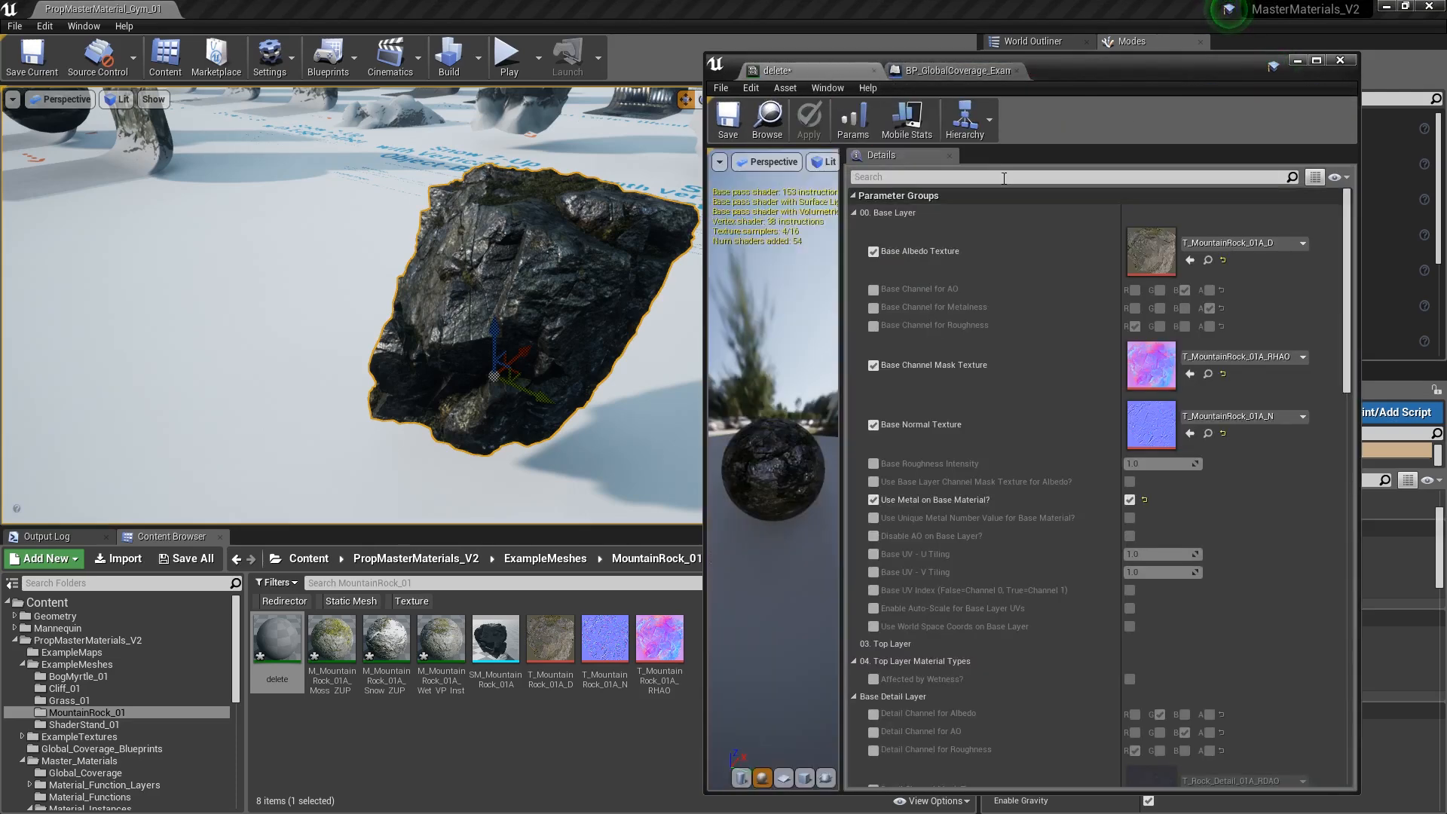
- Override and enable Use Unique Metal Number Value for Base Material in the base layer
scroll(1178, 428, down, 2)
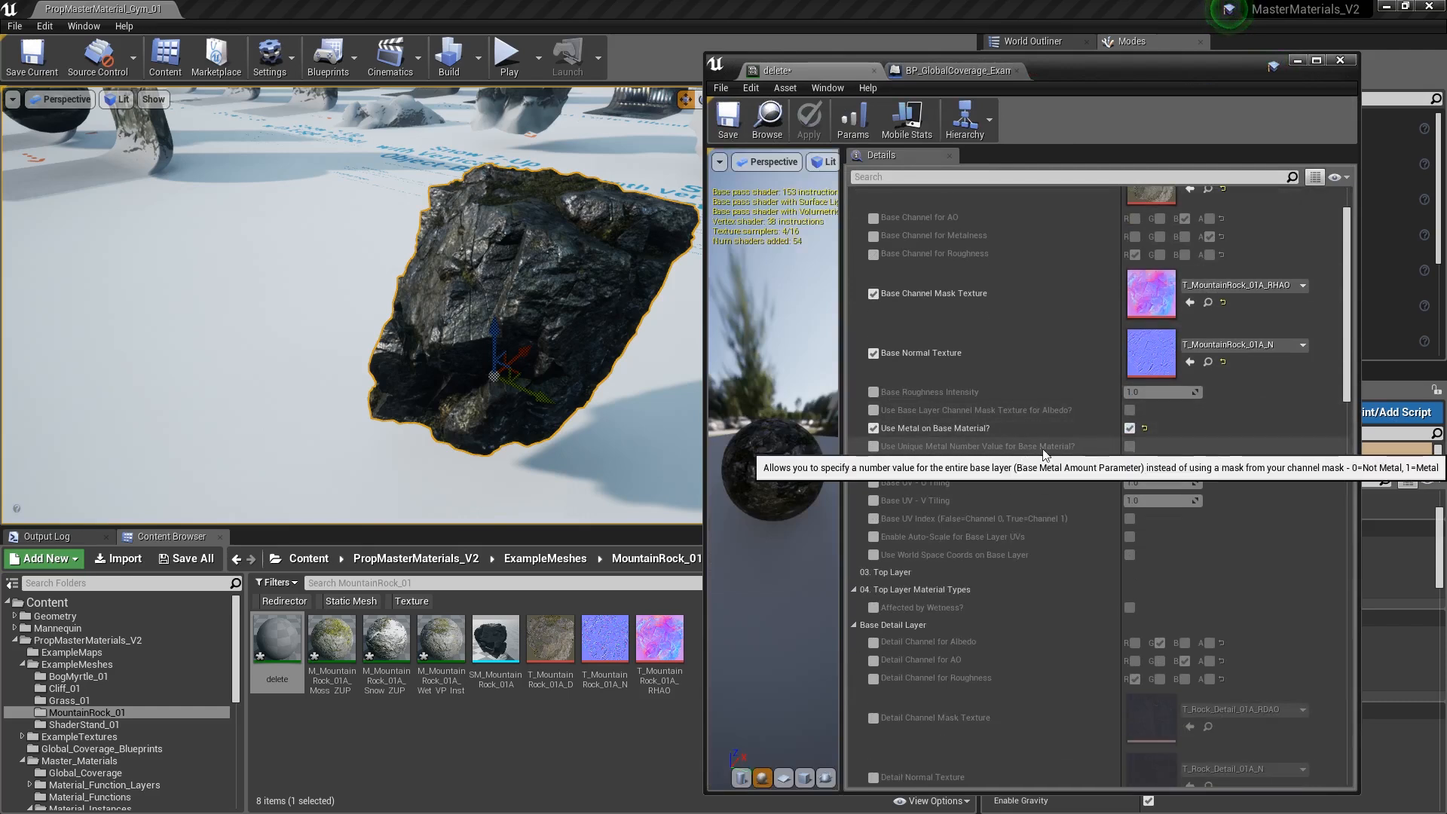
click(872, 445)
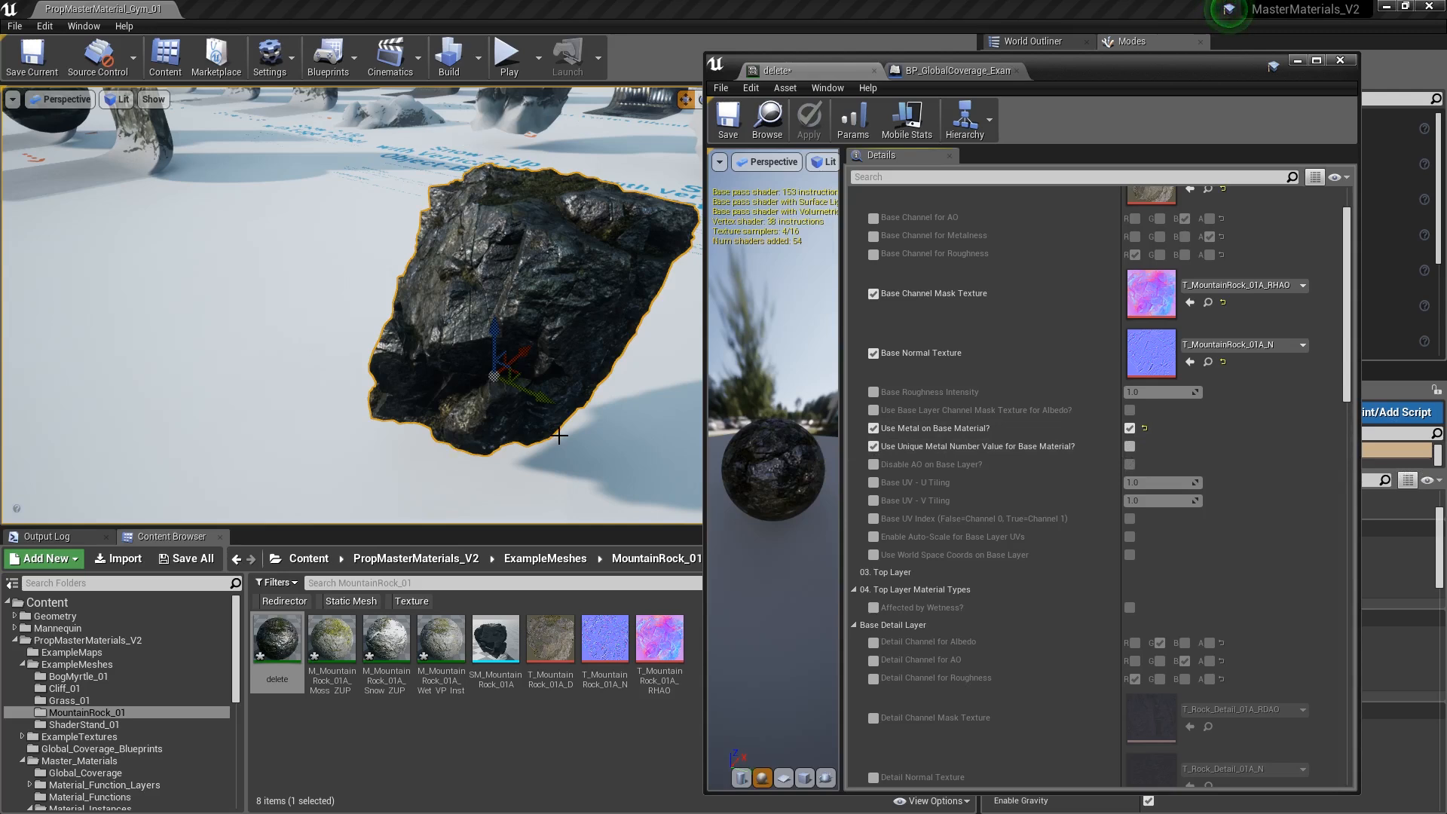
click(1129, 446)
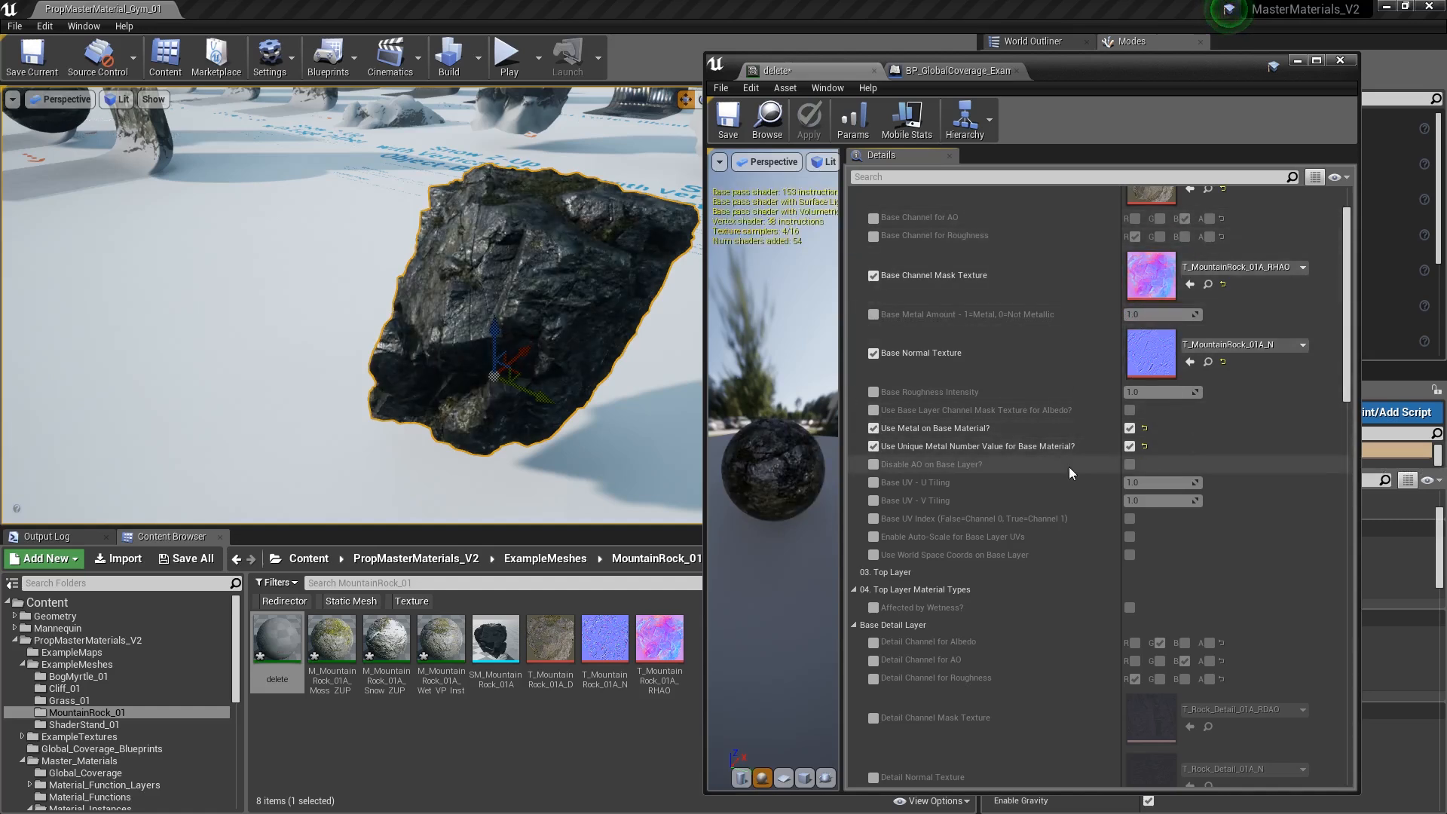
- Override Base Metal Amount, try a value of 0, and set it to 1
scroll(1069, 467, up, 2)
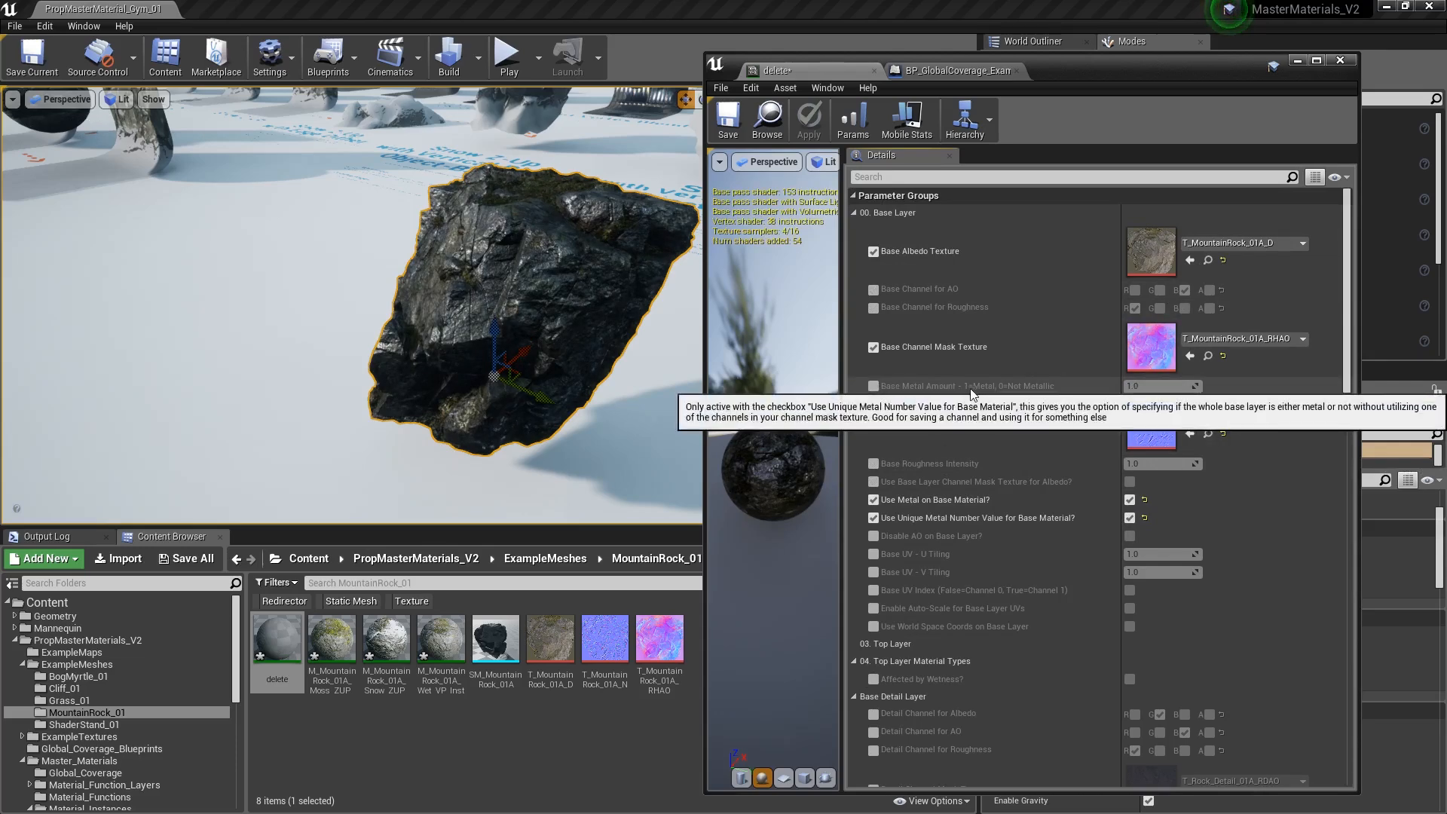
click(872, 386)
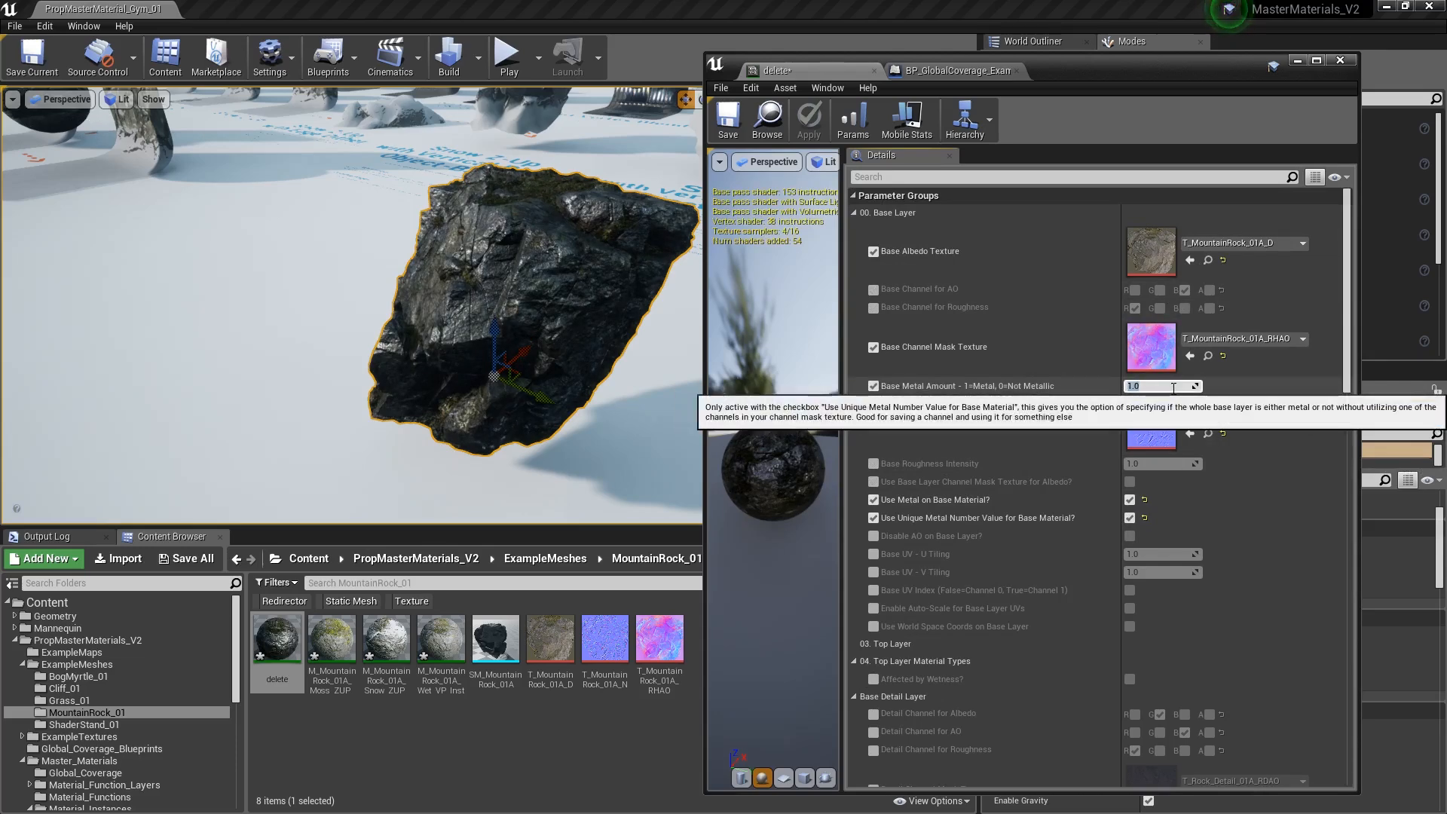
text(0)
key(Return)
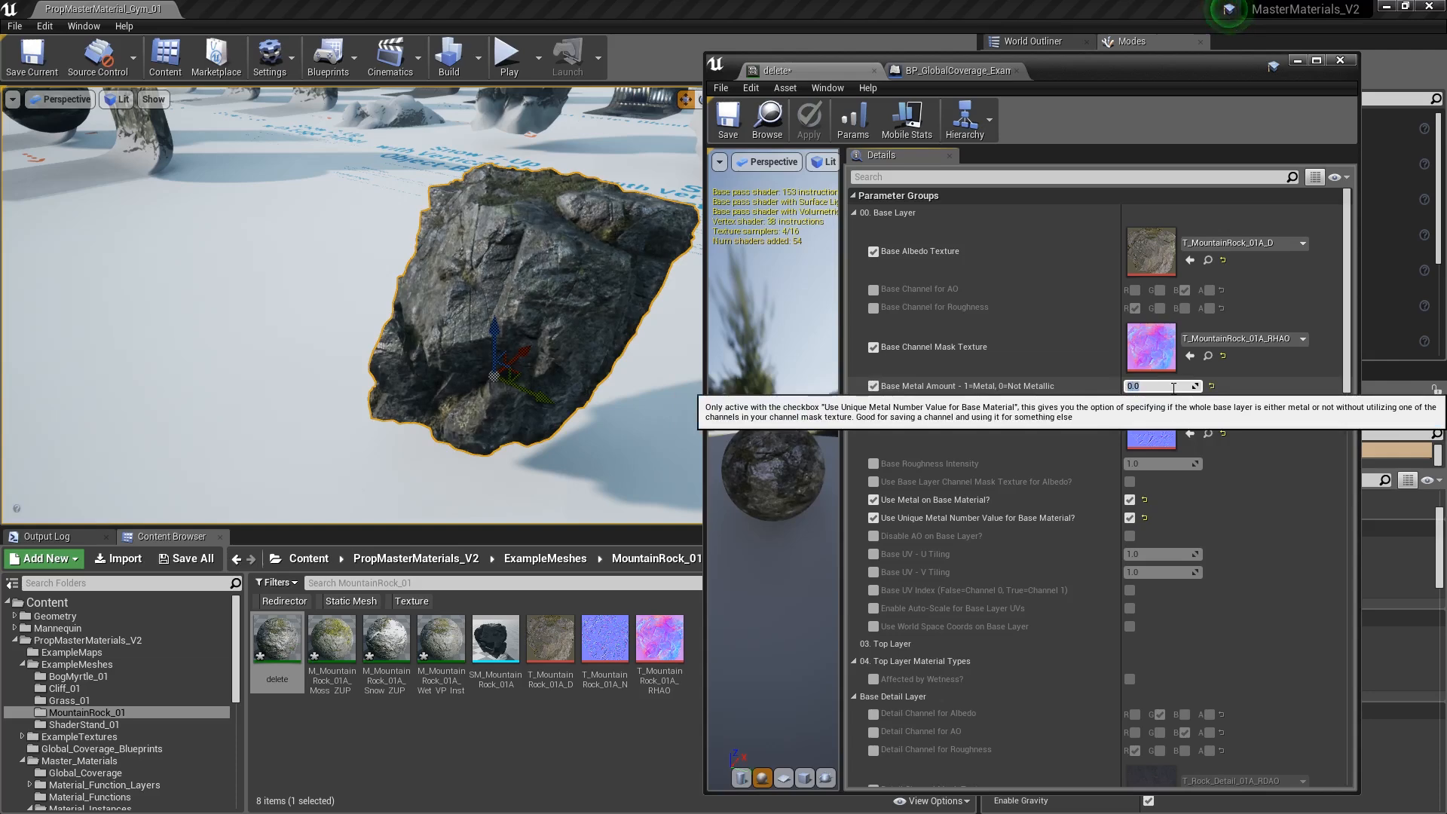
text(1)
key(Return)
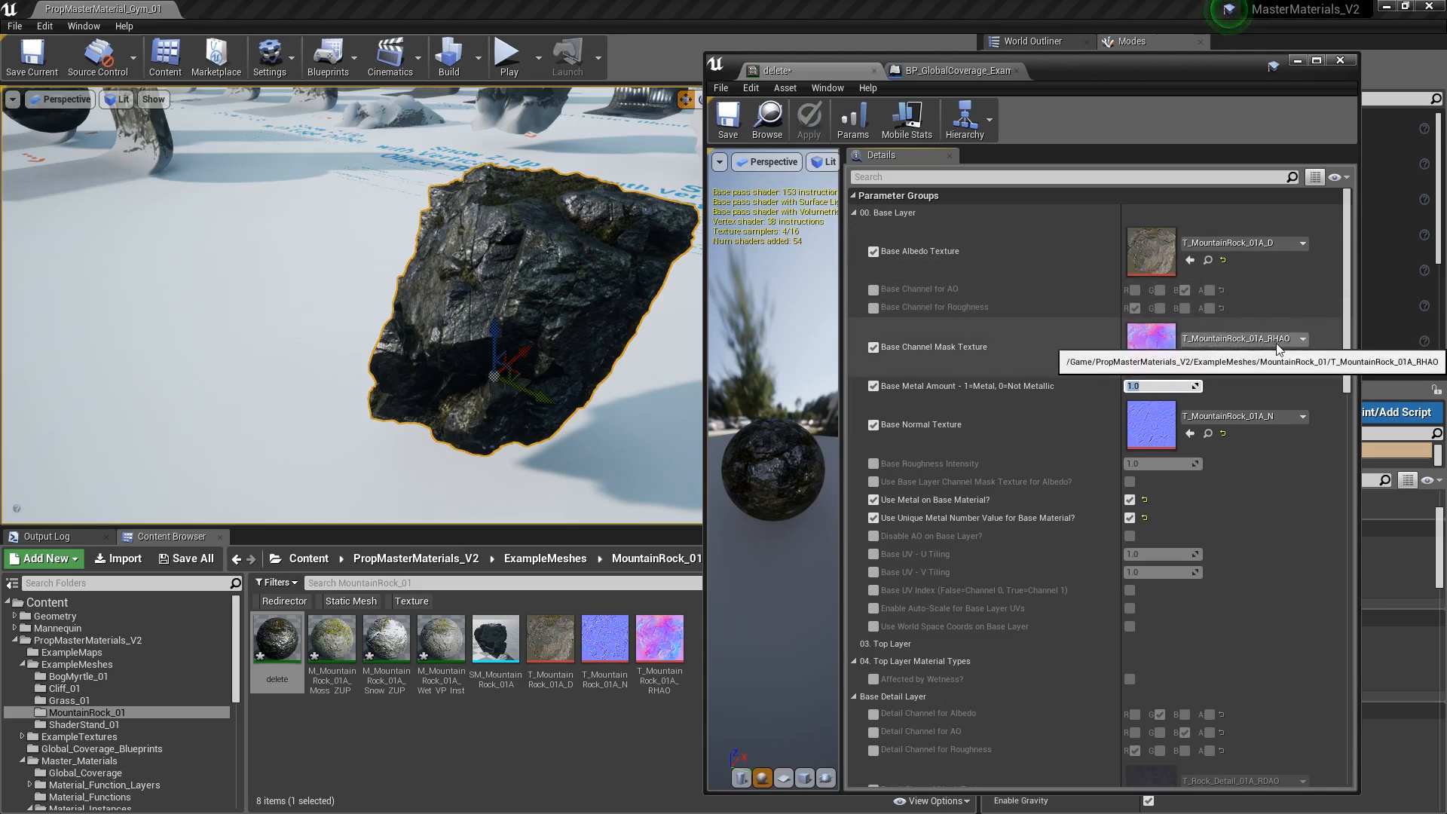
- Override and enable Disable AO on Base Layer, and inspect the rock from another angle
scroll(1088, 384, down, 2)
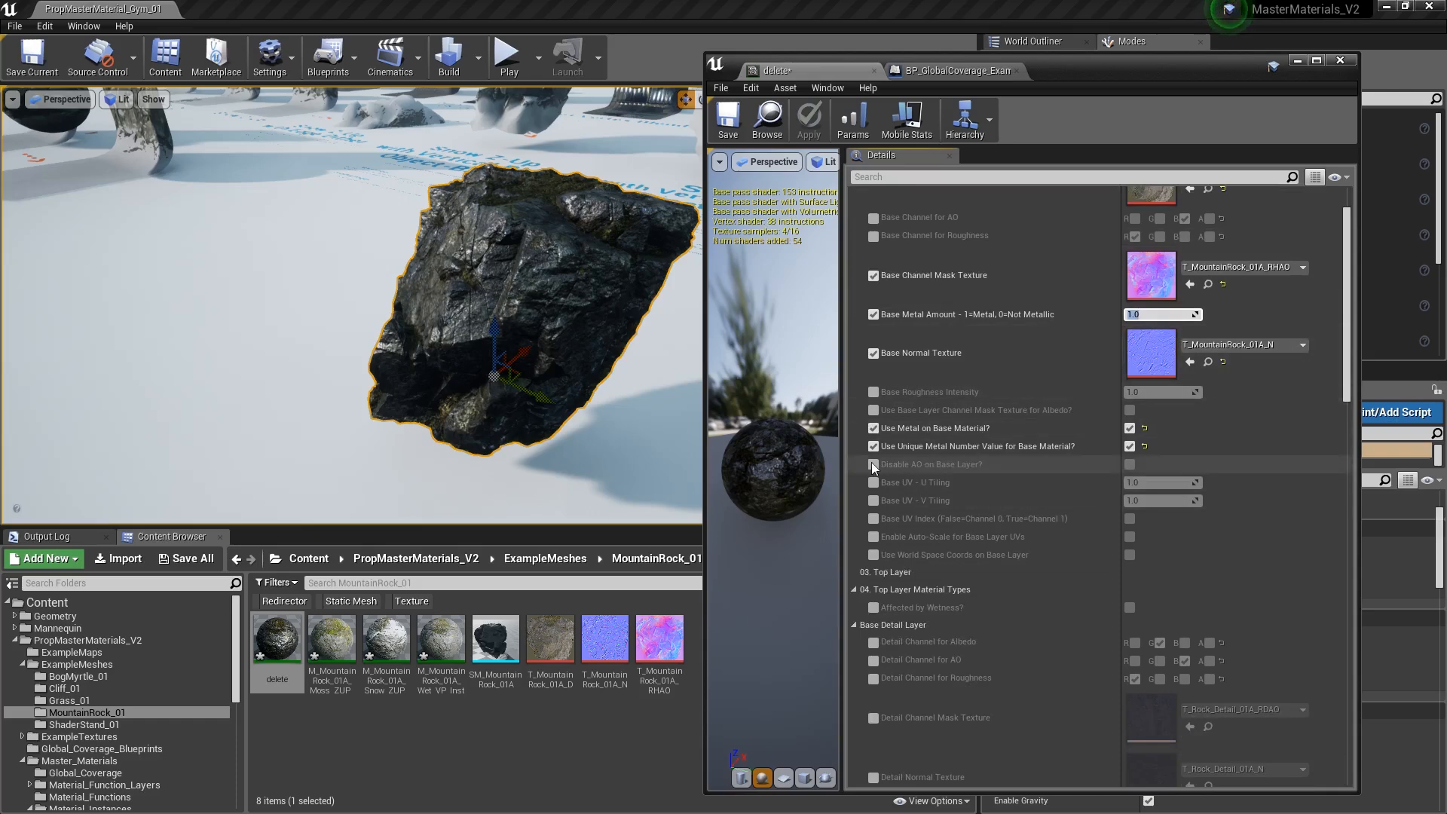
scroll(1065, 490, up, 2)
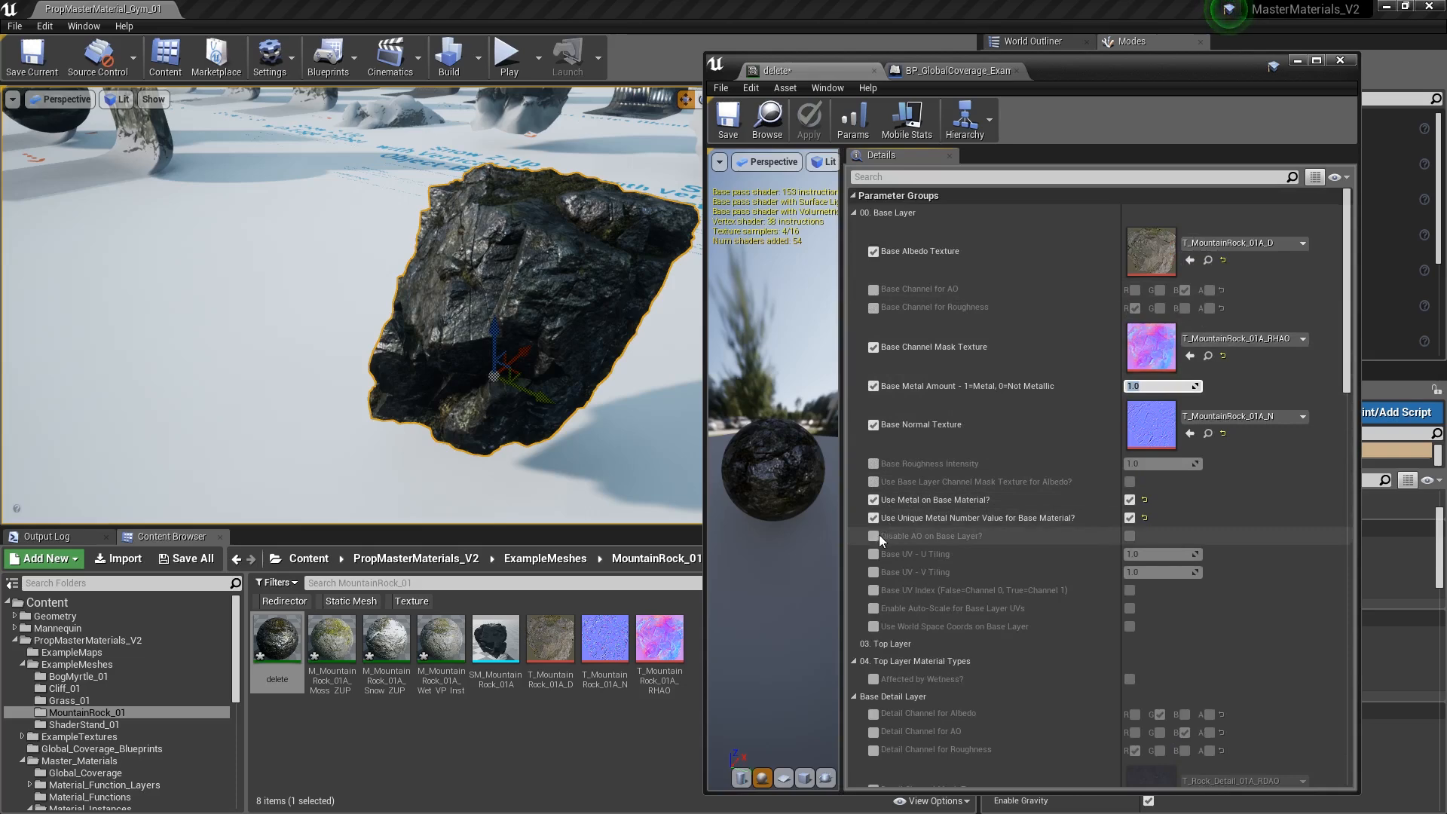
click(1129, 536)
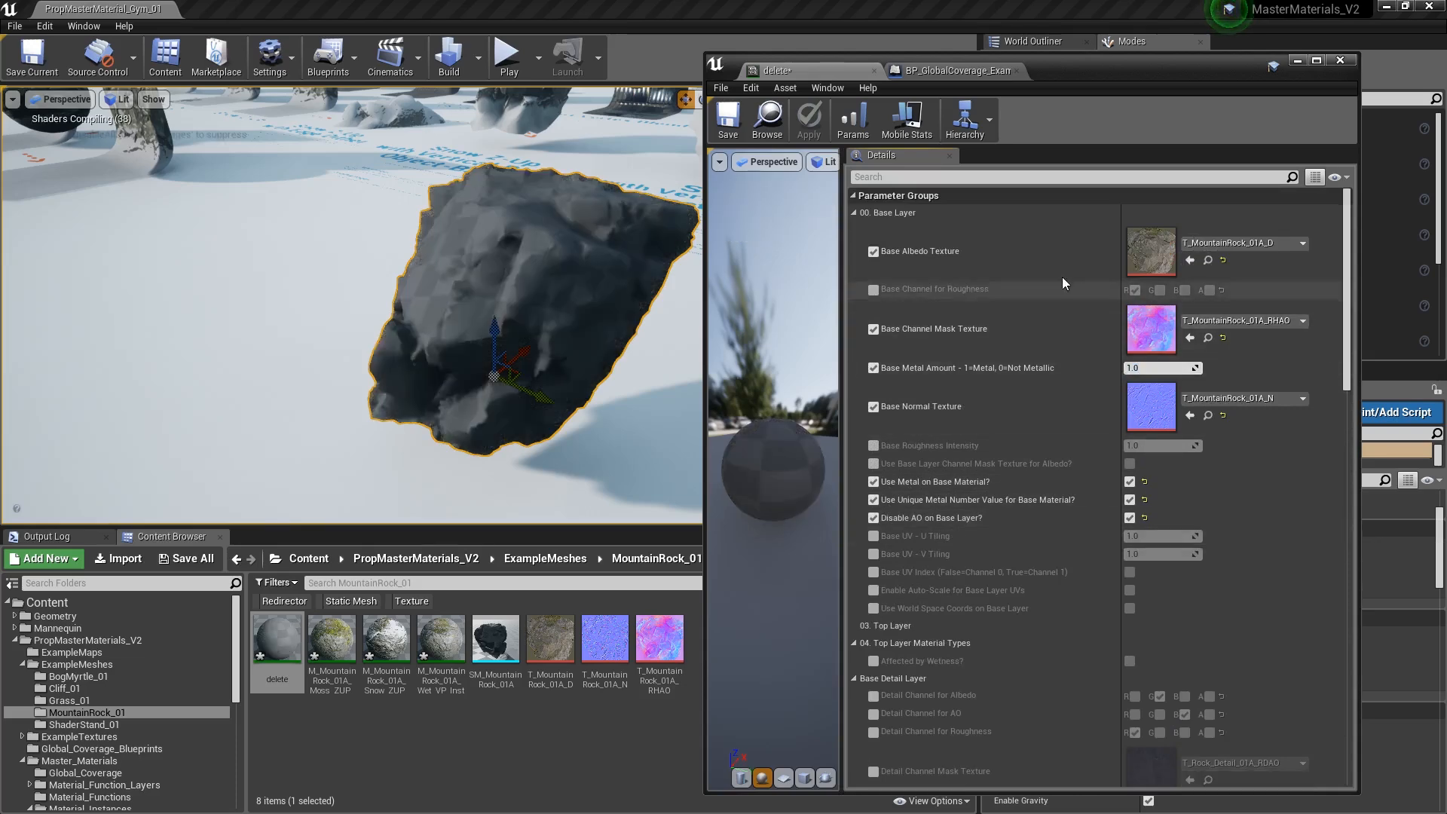
mouse_move(585, 289)
alt+mouse_down()
mouse_move(686, 289)
mouse_move(588, 290)
alt+mouse_up()
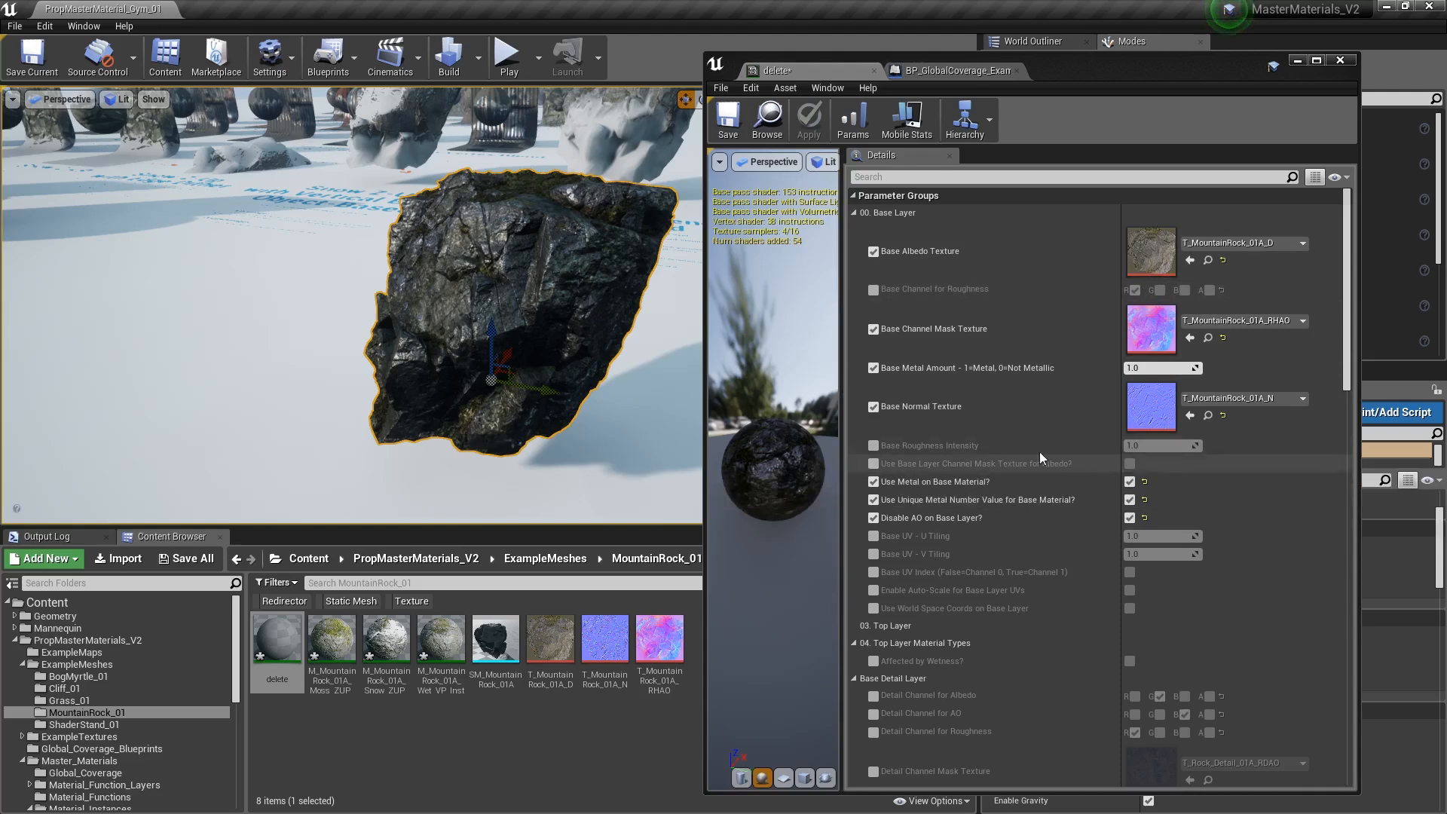
alt+drag(525, 259, 517, 271)
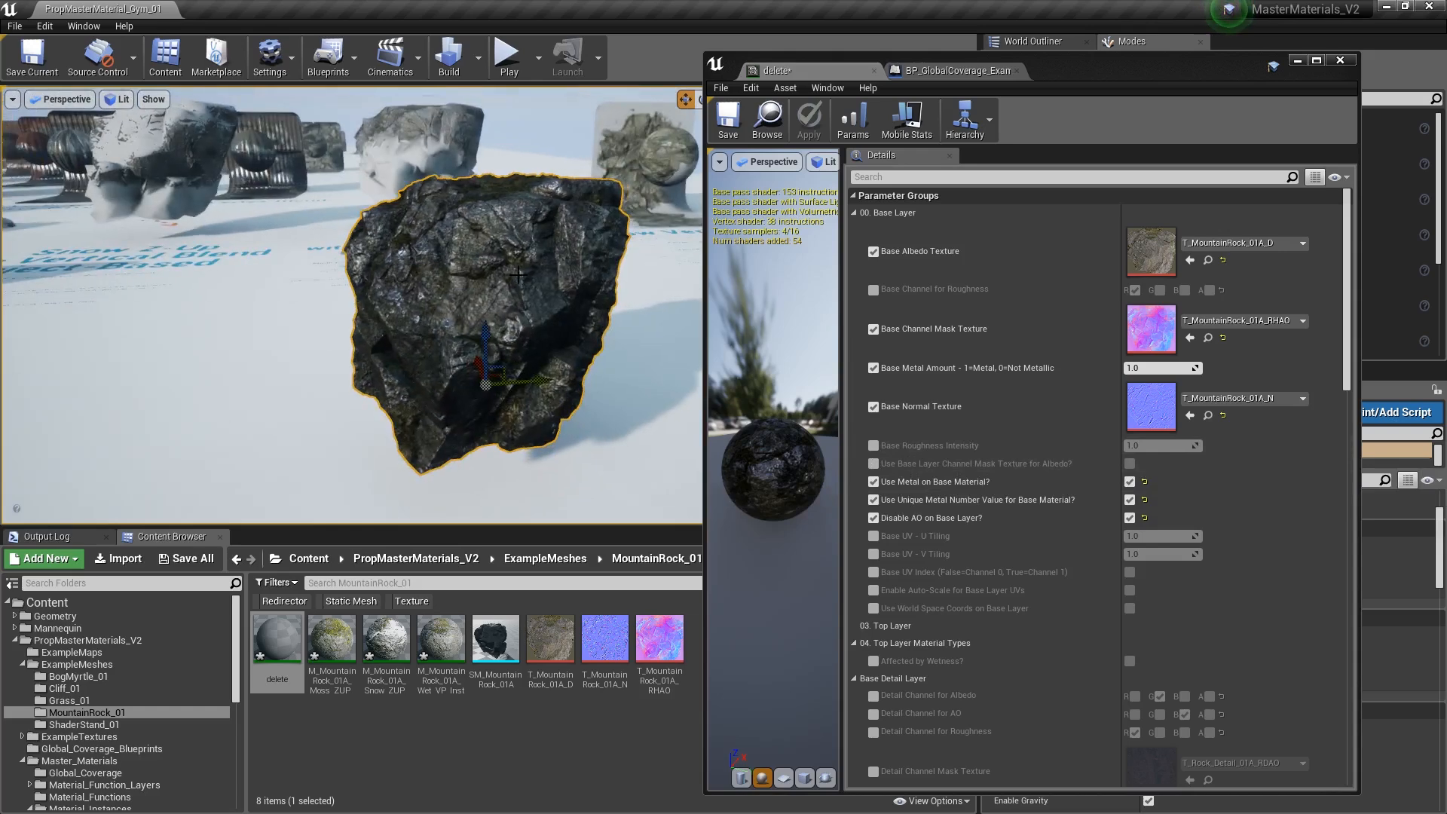
- Override and enable Use Base Layer Channel Mask Texture for Albedo in the base layer
click(878, 463)
click(878, 463)
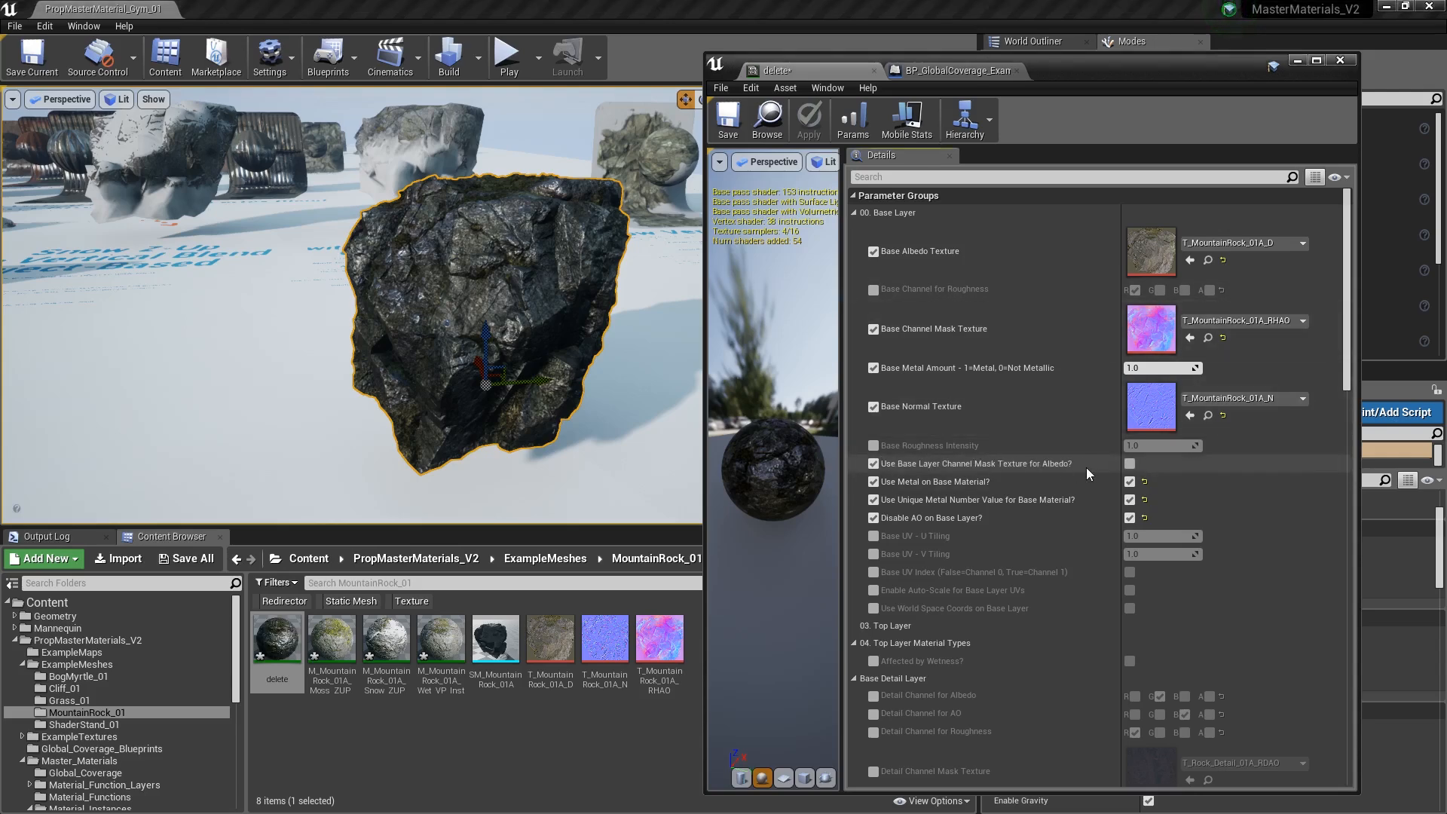
click(1130, 465)
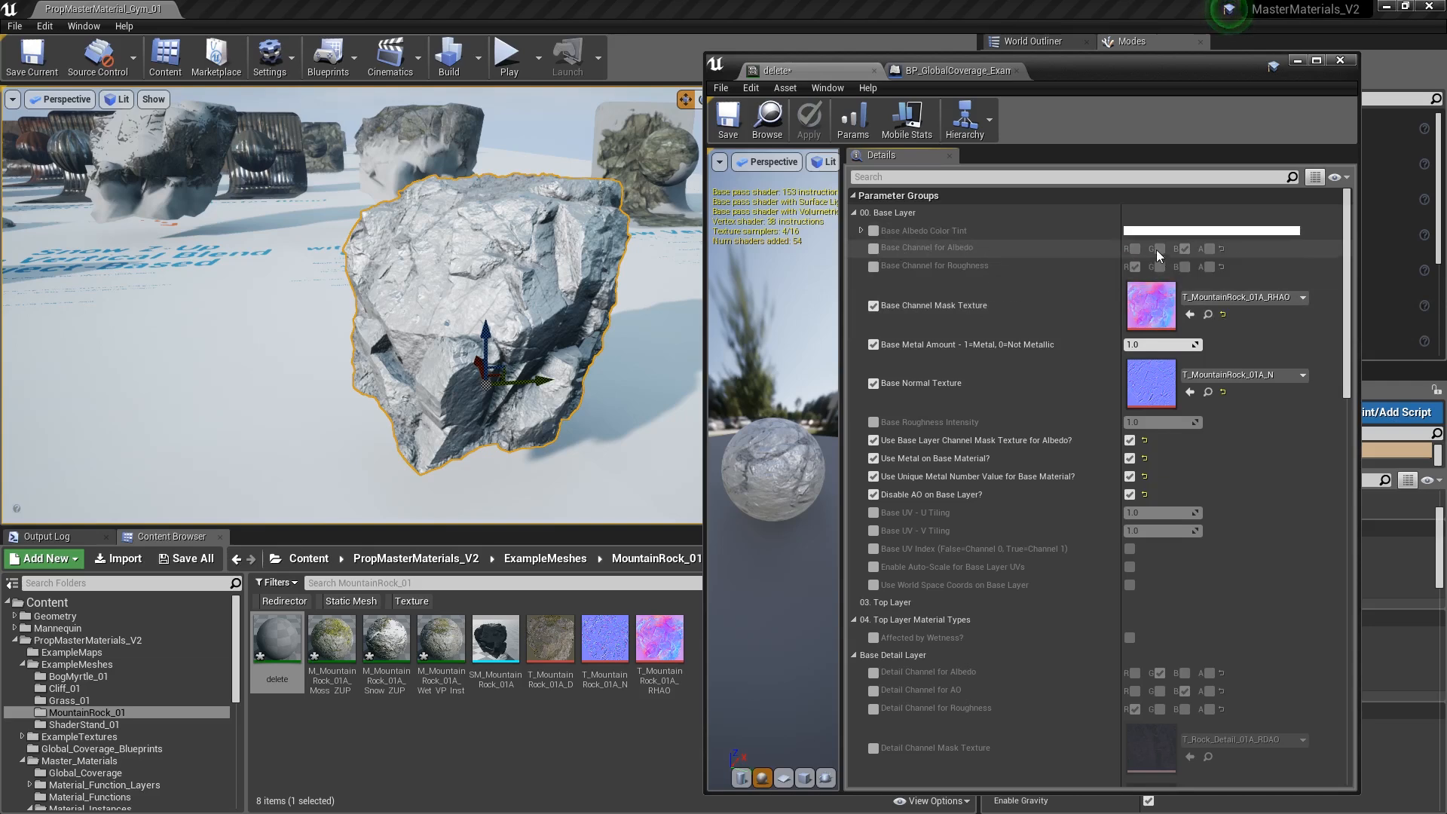
- Inspect the red, green and blue channels of the T_MountainRock_01A_RHAO mask texture separately, and return to the material instance
double_click(1158, 300)
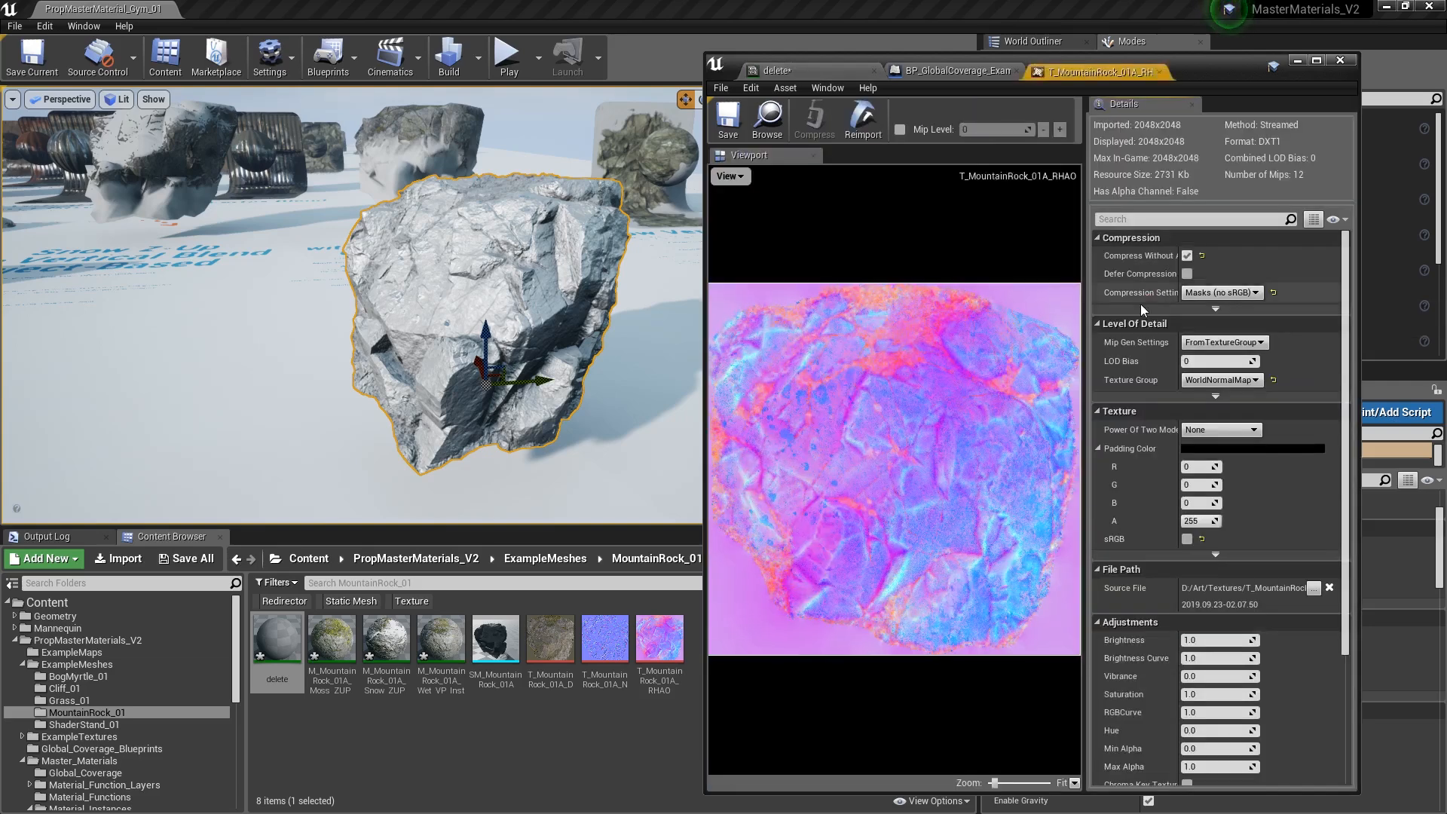
click(729, 176)
click(717, 223)
click(716, 240)
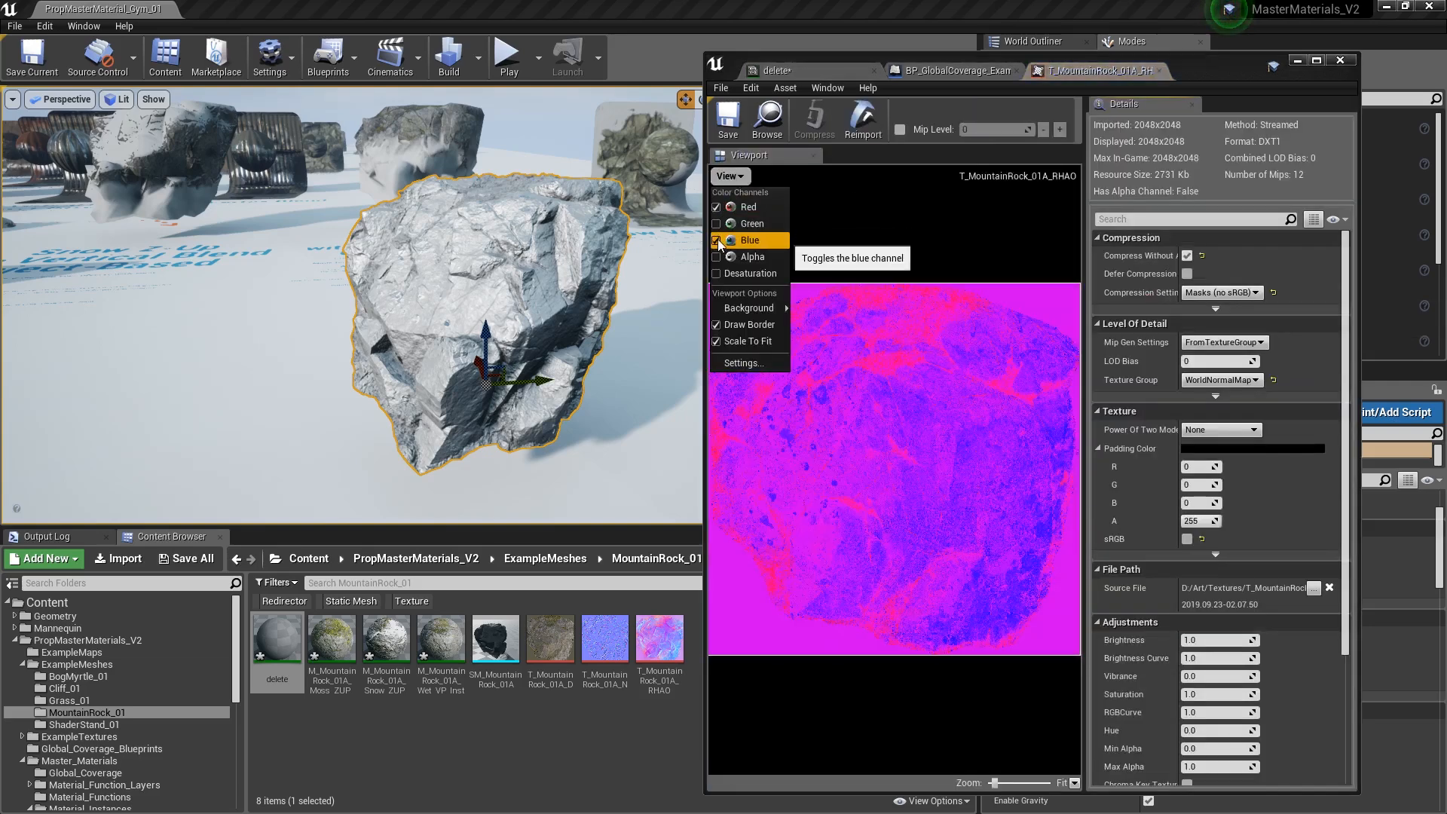
click(716, 208)
click(717, 223)
click(717, 241)
click(717, 240)
click(716, 224)
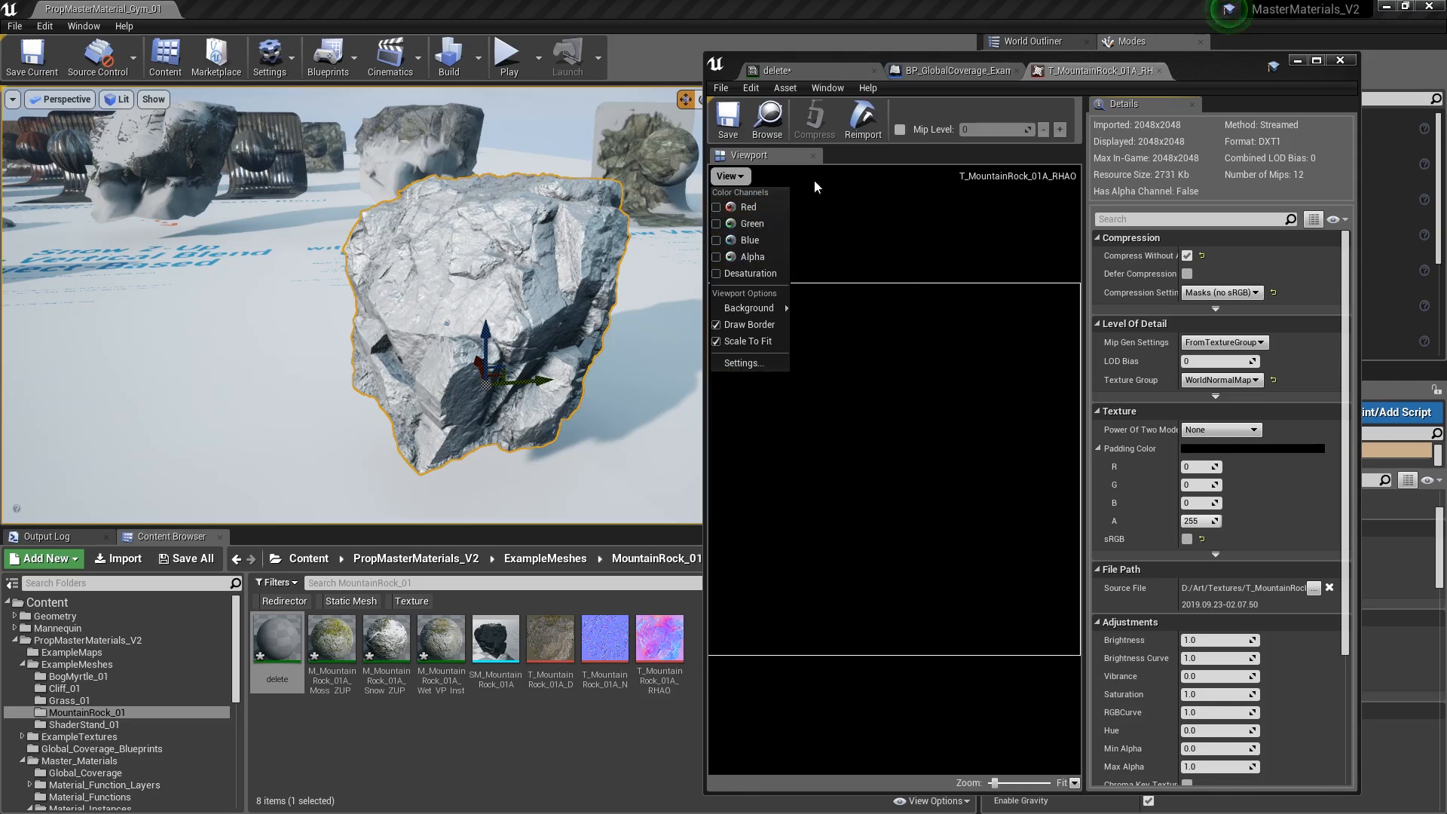
click(1158, 72)
click(866, 70)
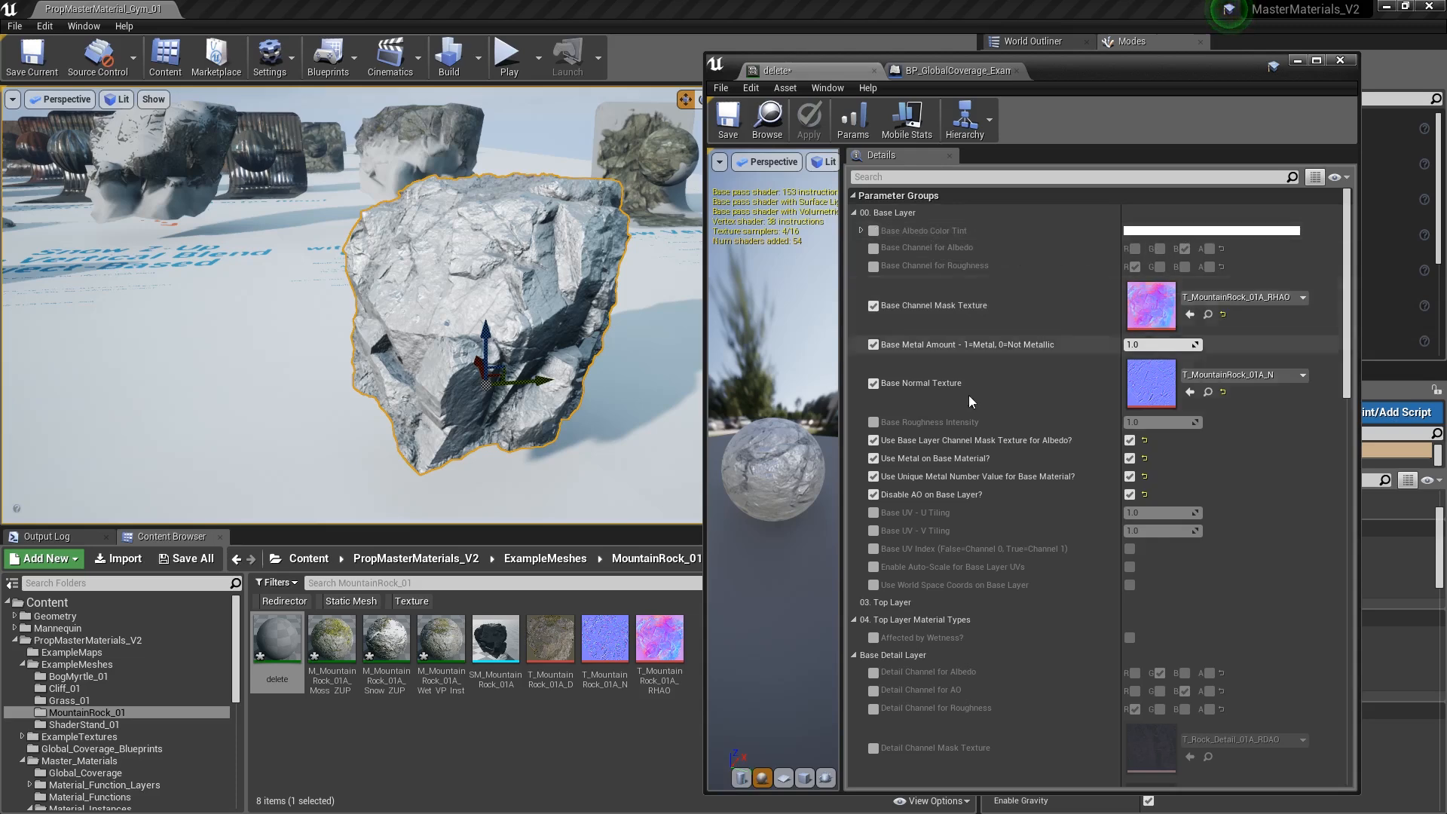
- Override Base UV - U Tiling and V Tiling in the base layer, and set U Tiling to 0.5
scroll(1067, 446, down, 3)
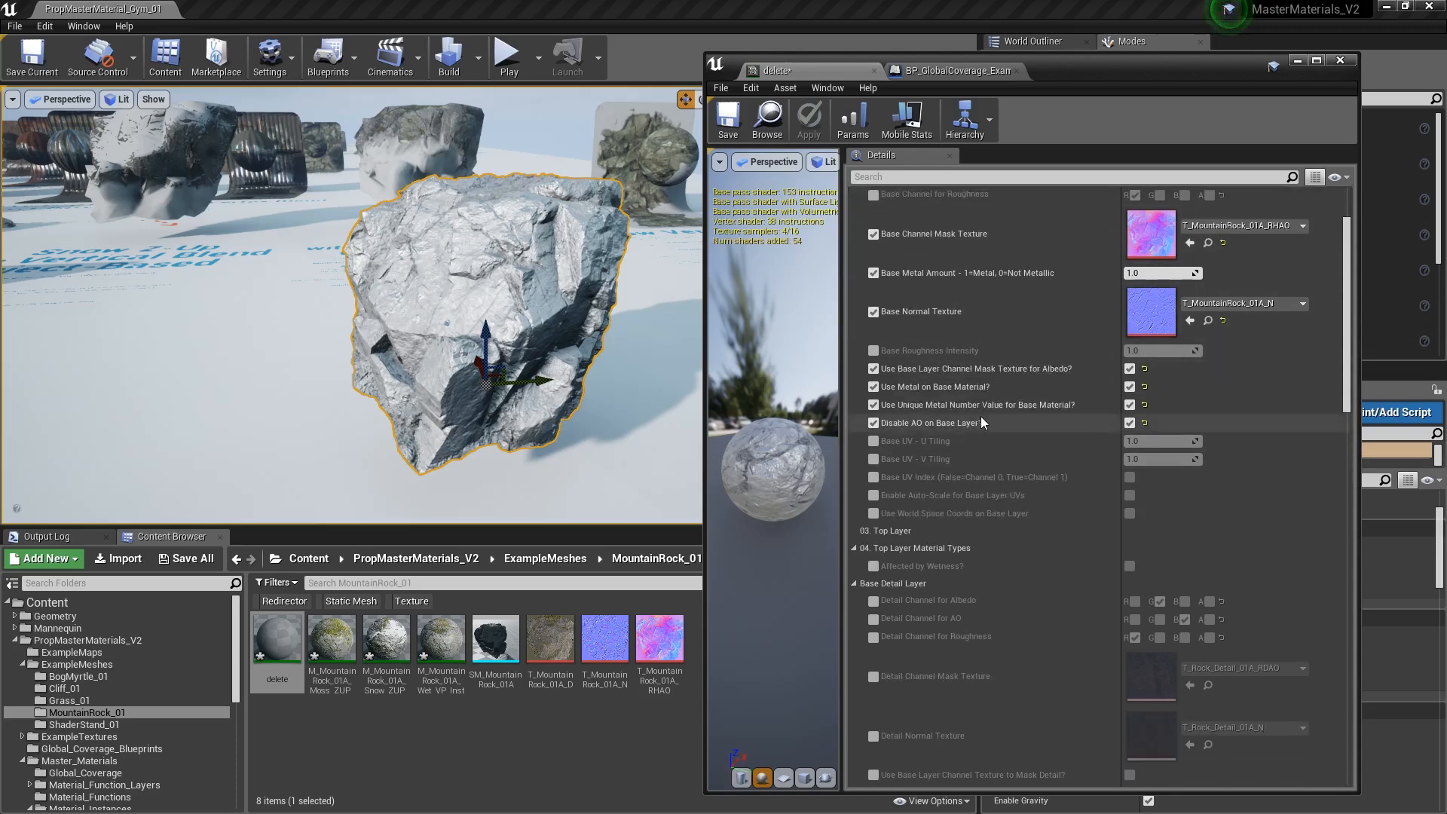
click(873, 441)
click(874, 459)
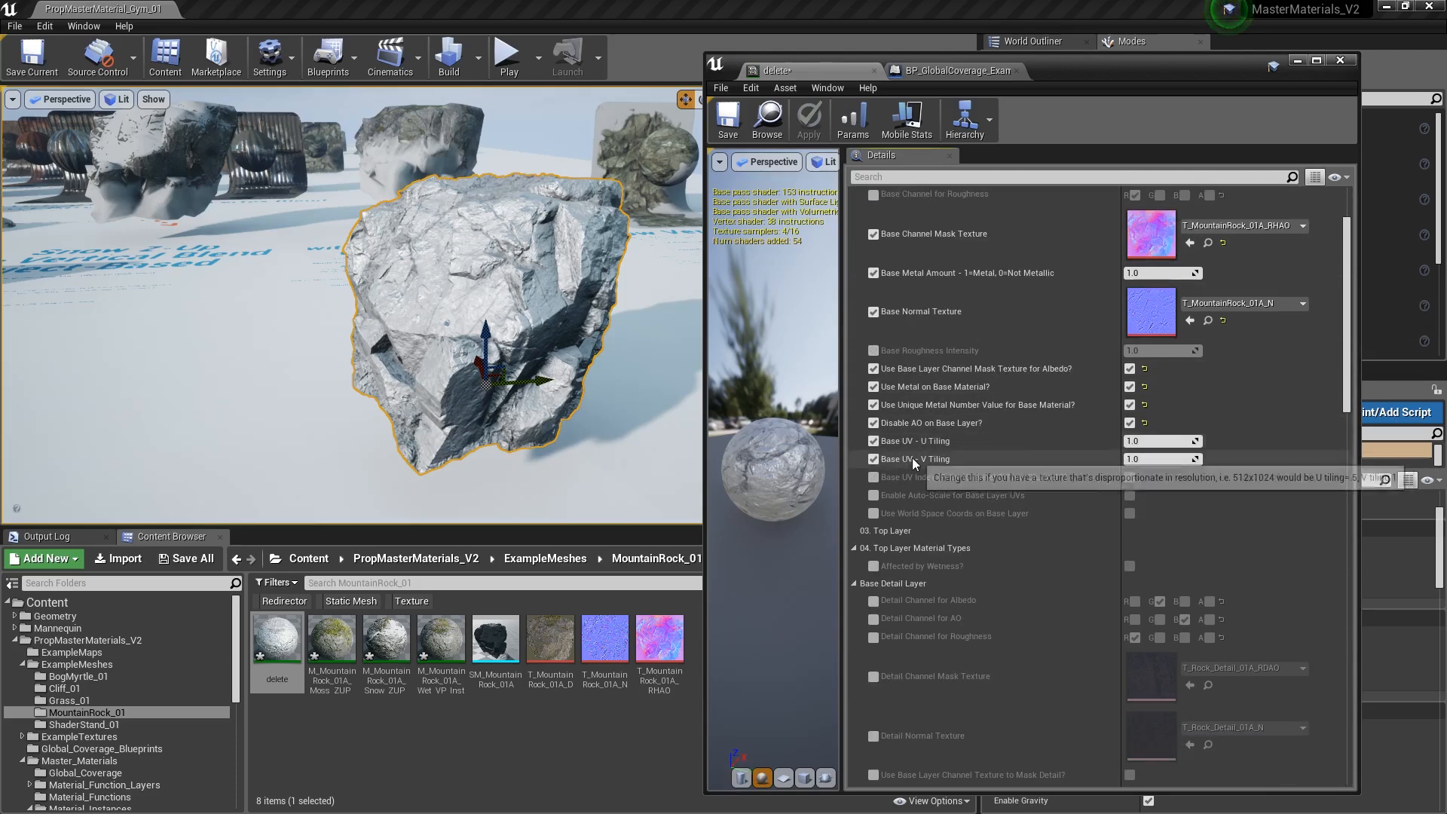
click(1168, 441)
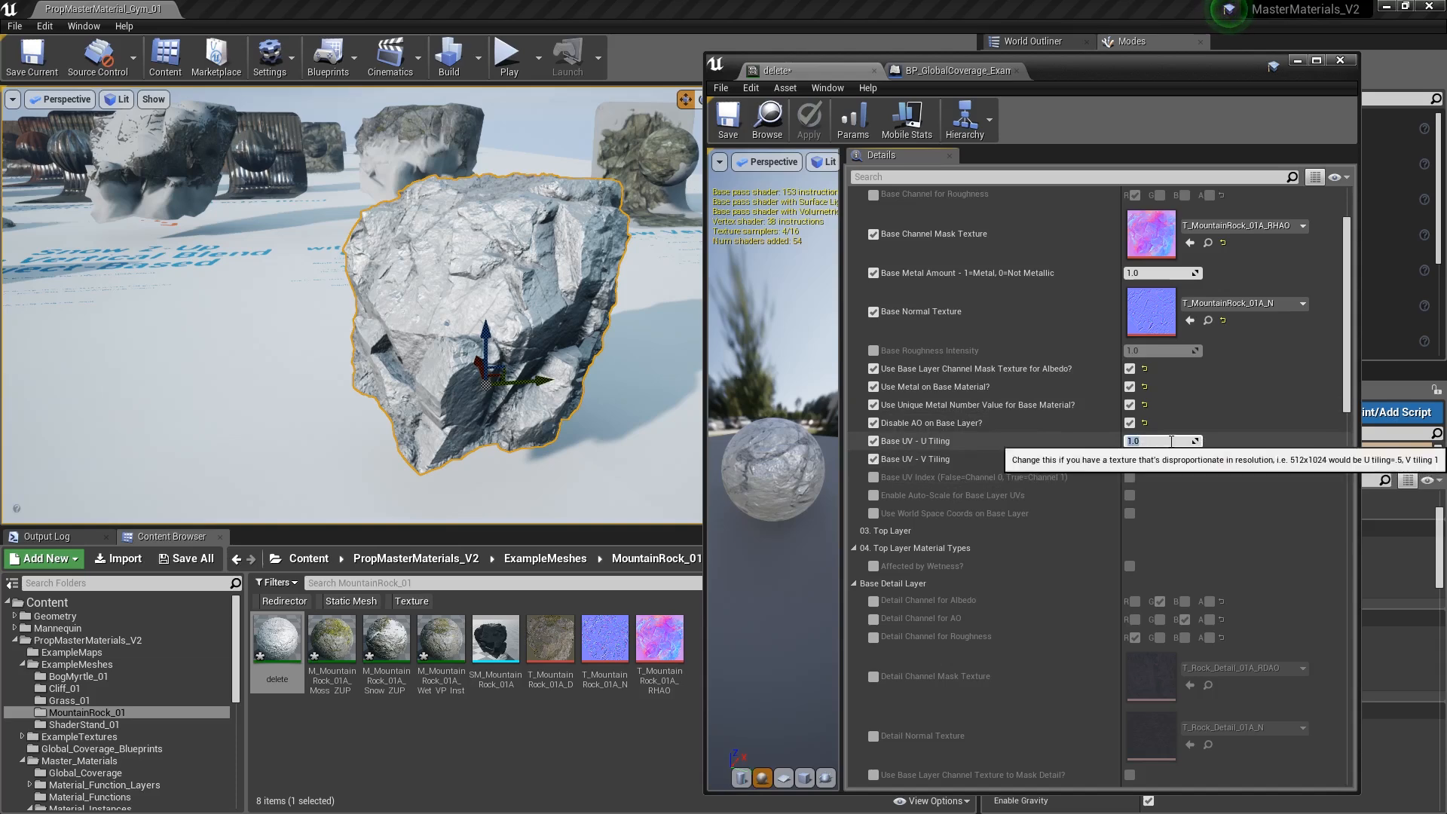
text(0.5)
key(Return)
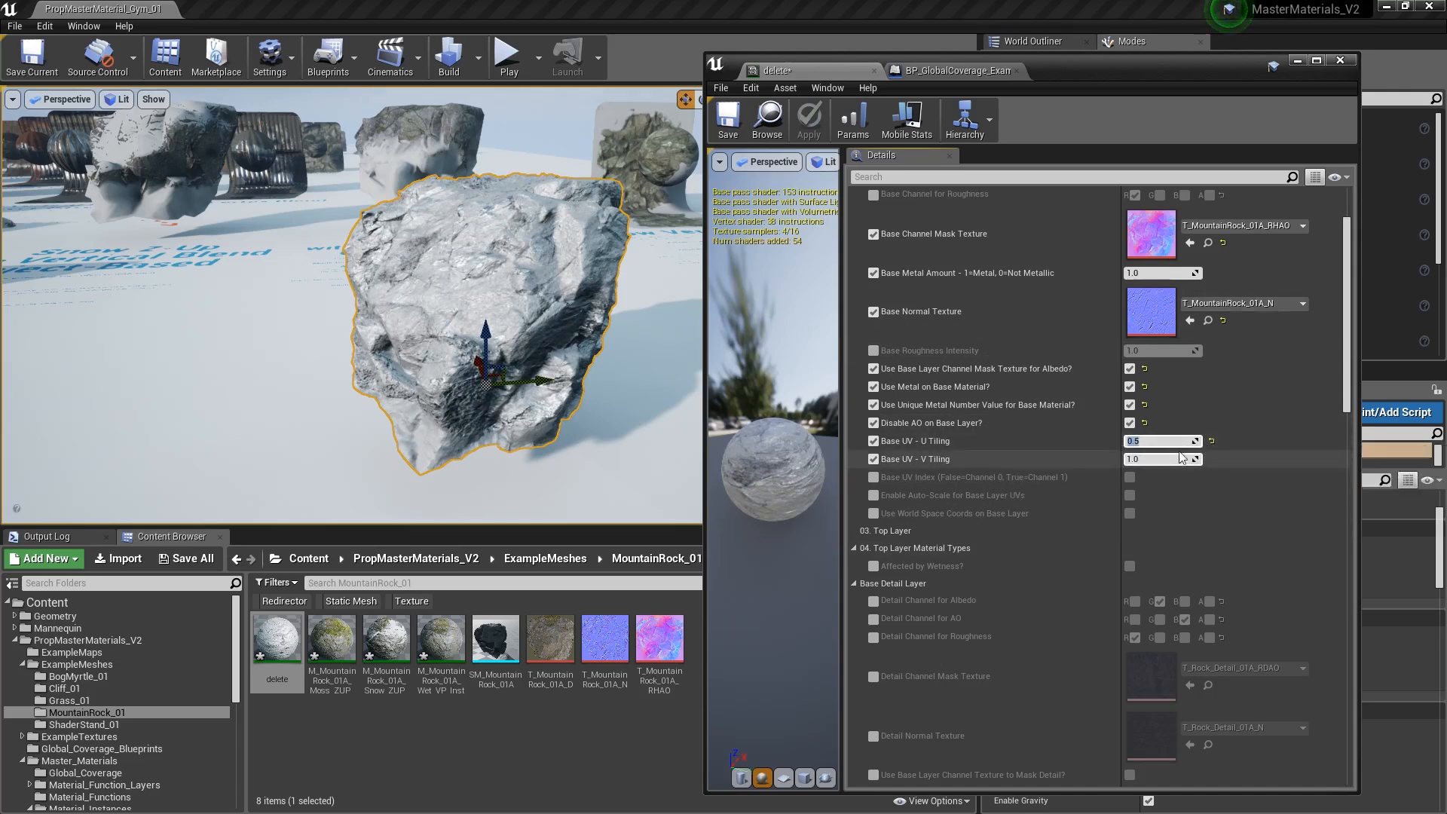
- Turn off the overrides for Base UV - V Tiling and U Tiling
click(874, 459)
click(874, 441)
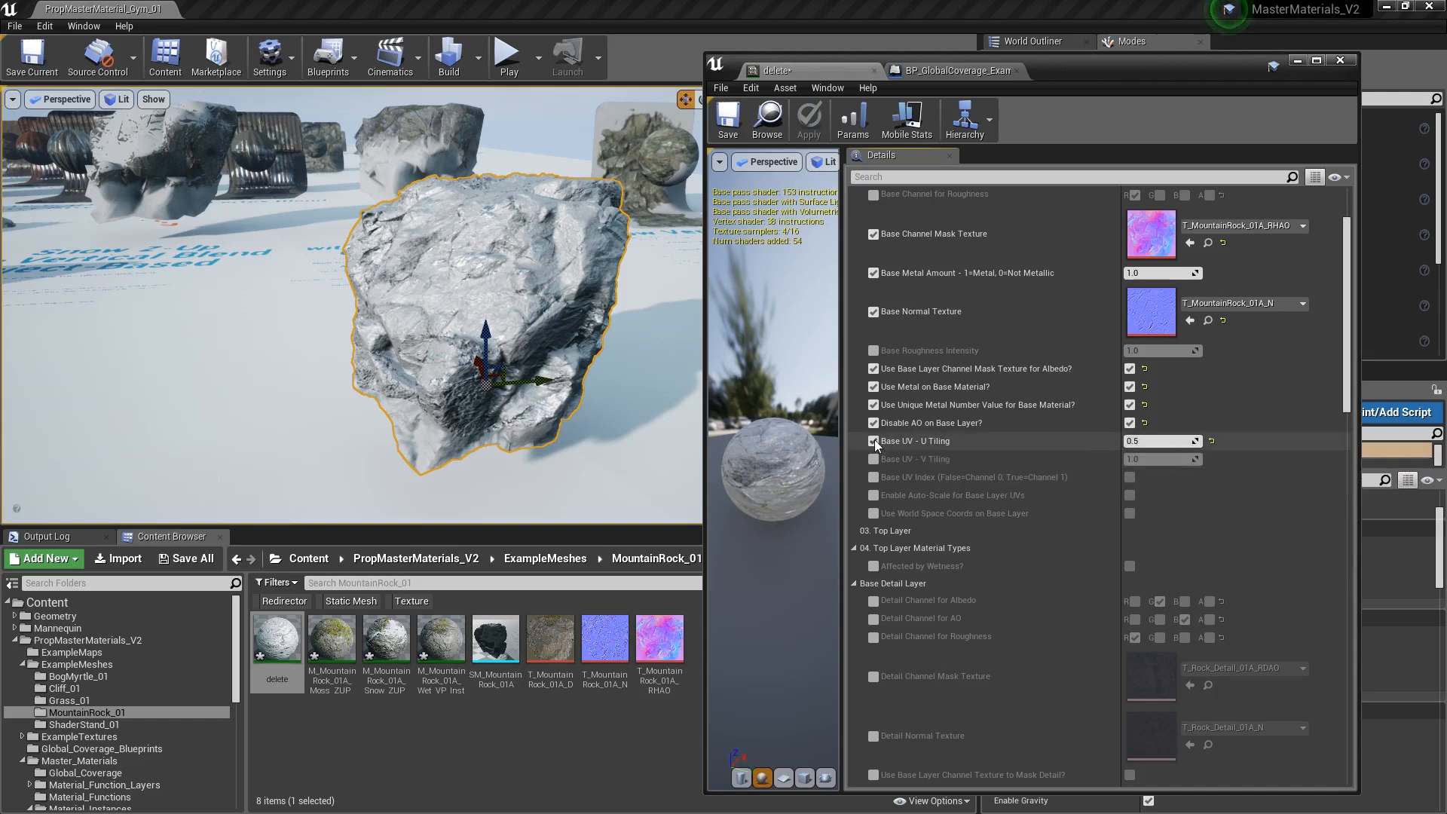
mouse_move(990, 478)
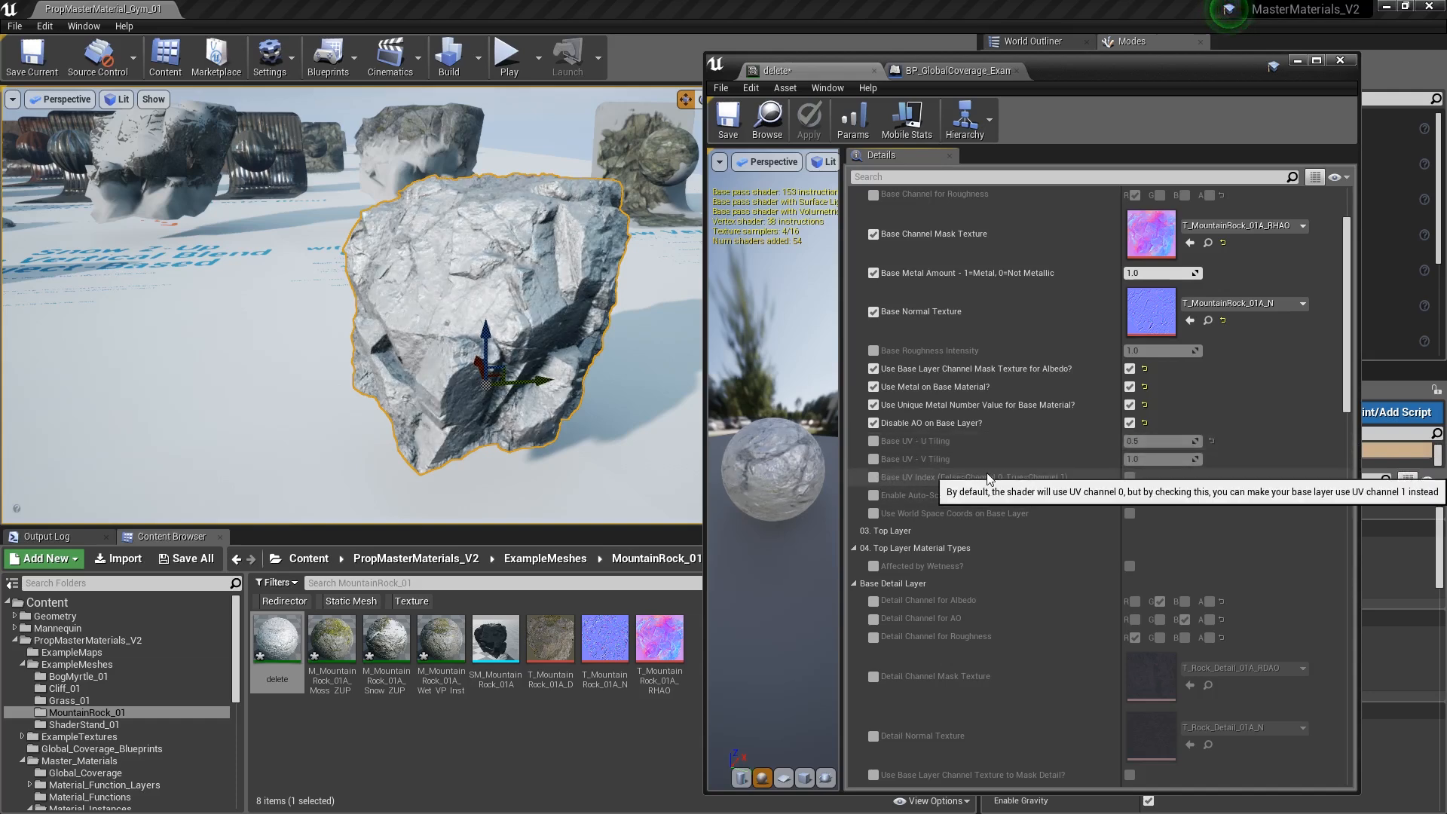
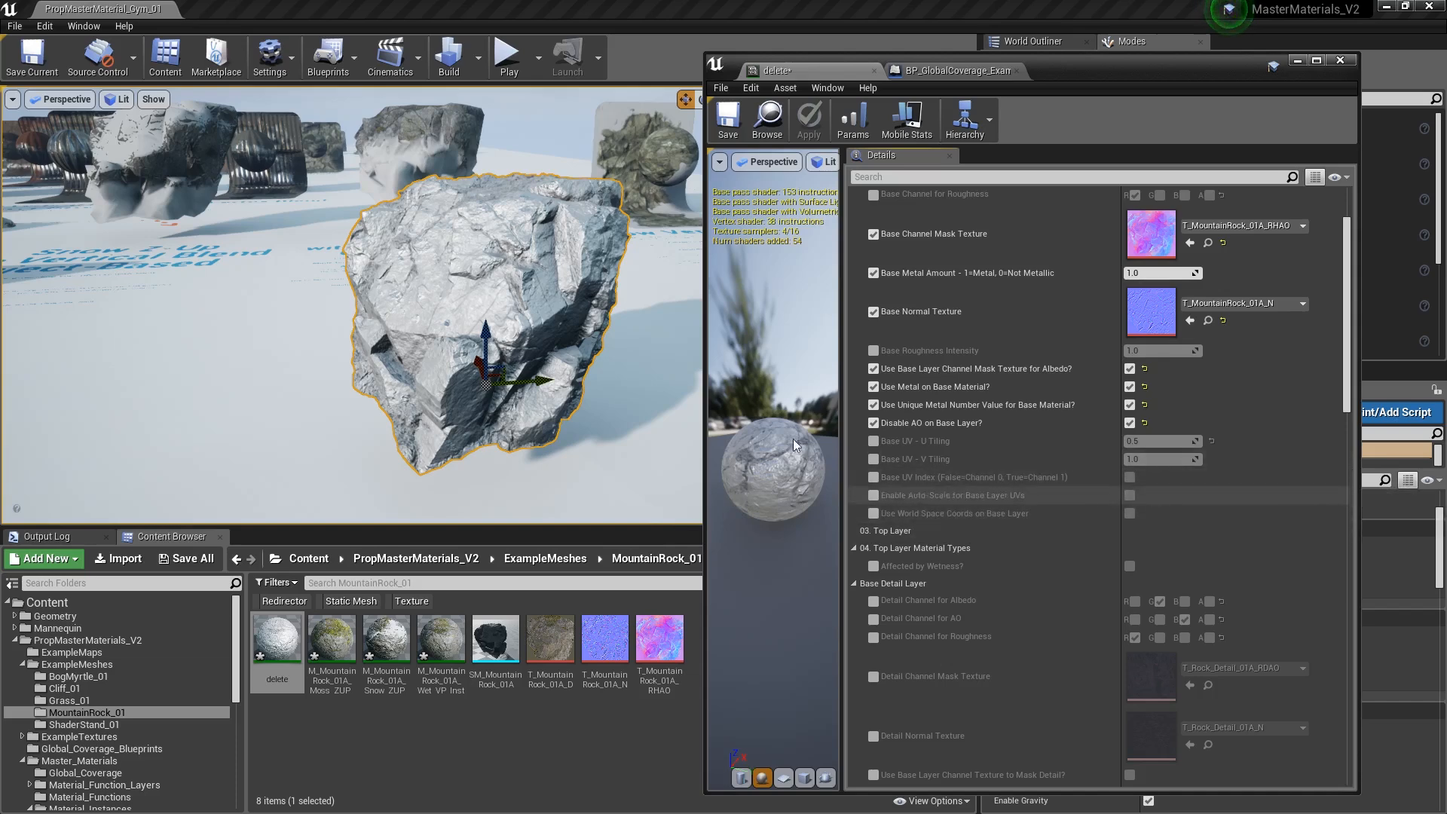
- Try Enable Auto-Scale for Base Layer UVs while scaling the rock, and turn the option off again
alt+drag(627, 308, 527, 291)
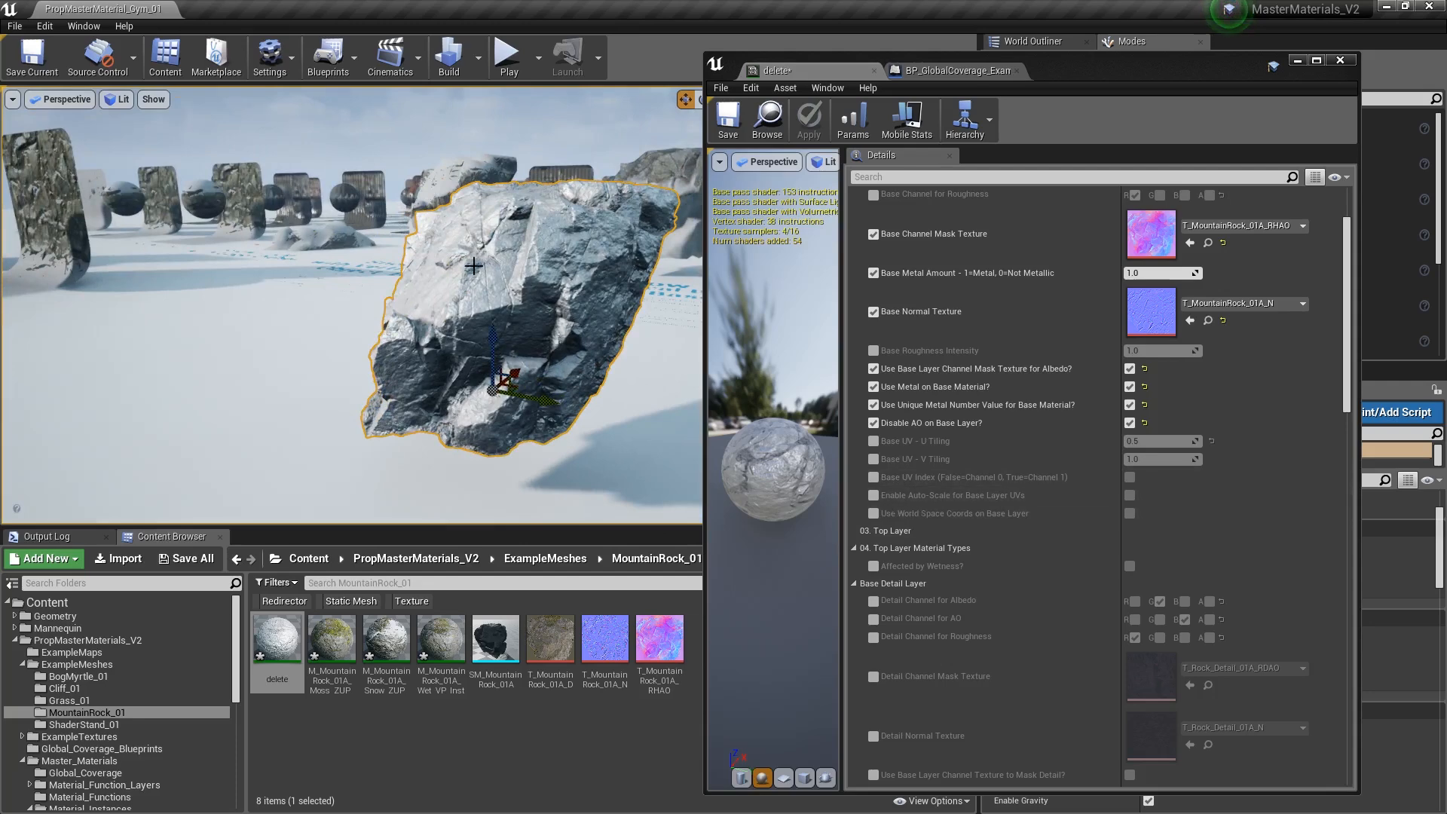
click(1129, 495)
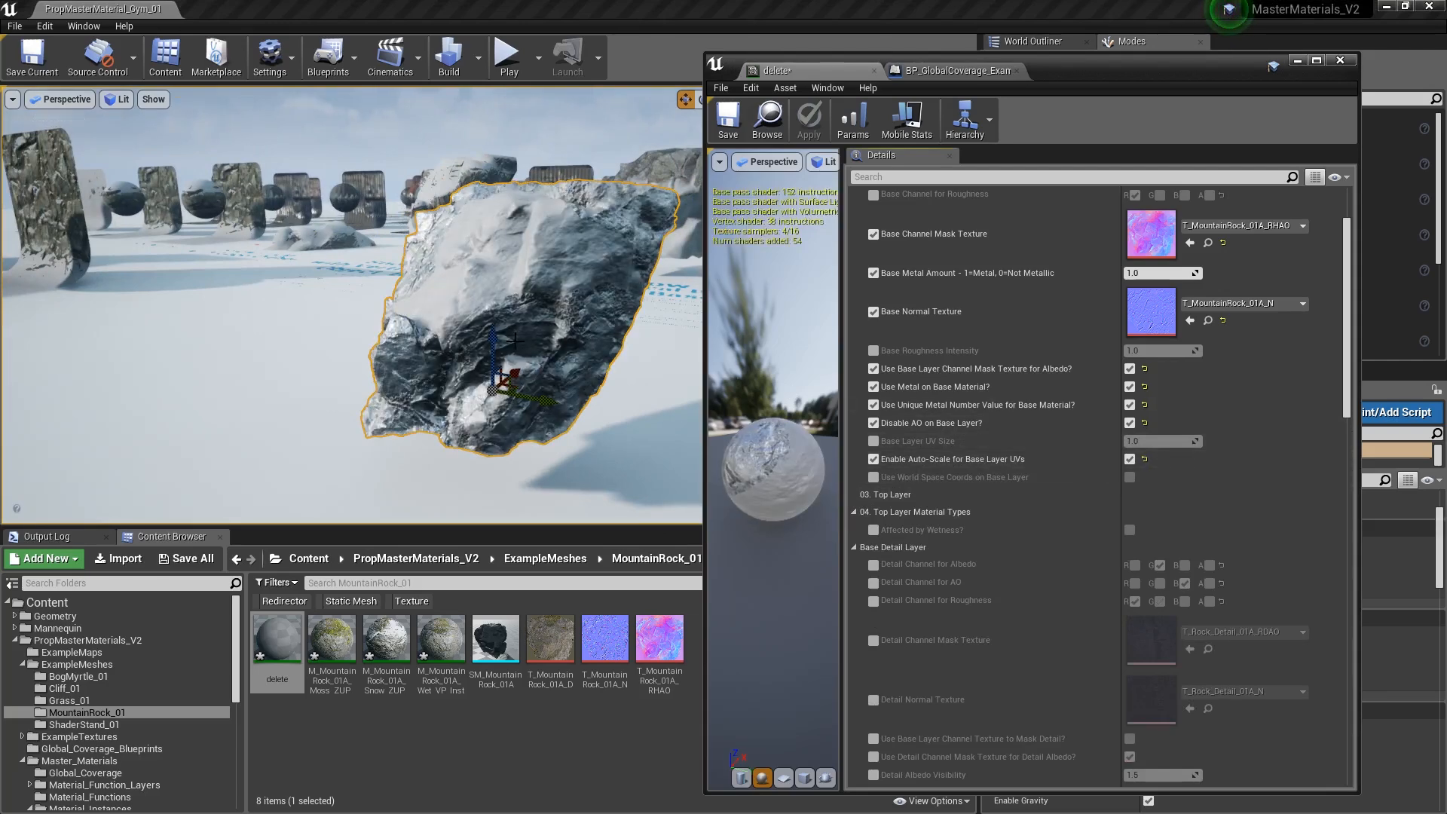
right_drag(532, 369, 549, 387)
key(space)
key(space)
mouse_move(469, 342)
mouse_down()
mouse_move(520, 302)
mouse_move(479, 336)
mouse_move(509, 311)
mouse_move(488, 329)
mouse_up()
click(1129, 459)
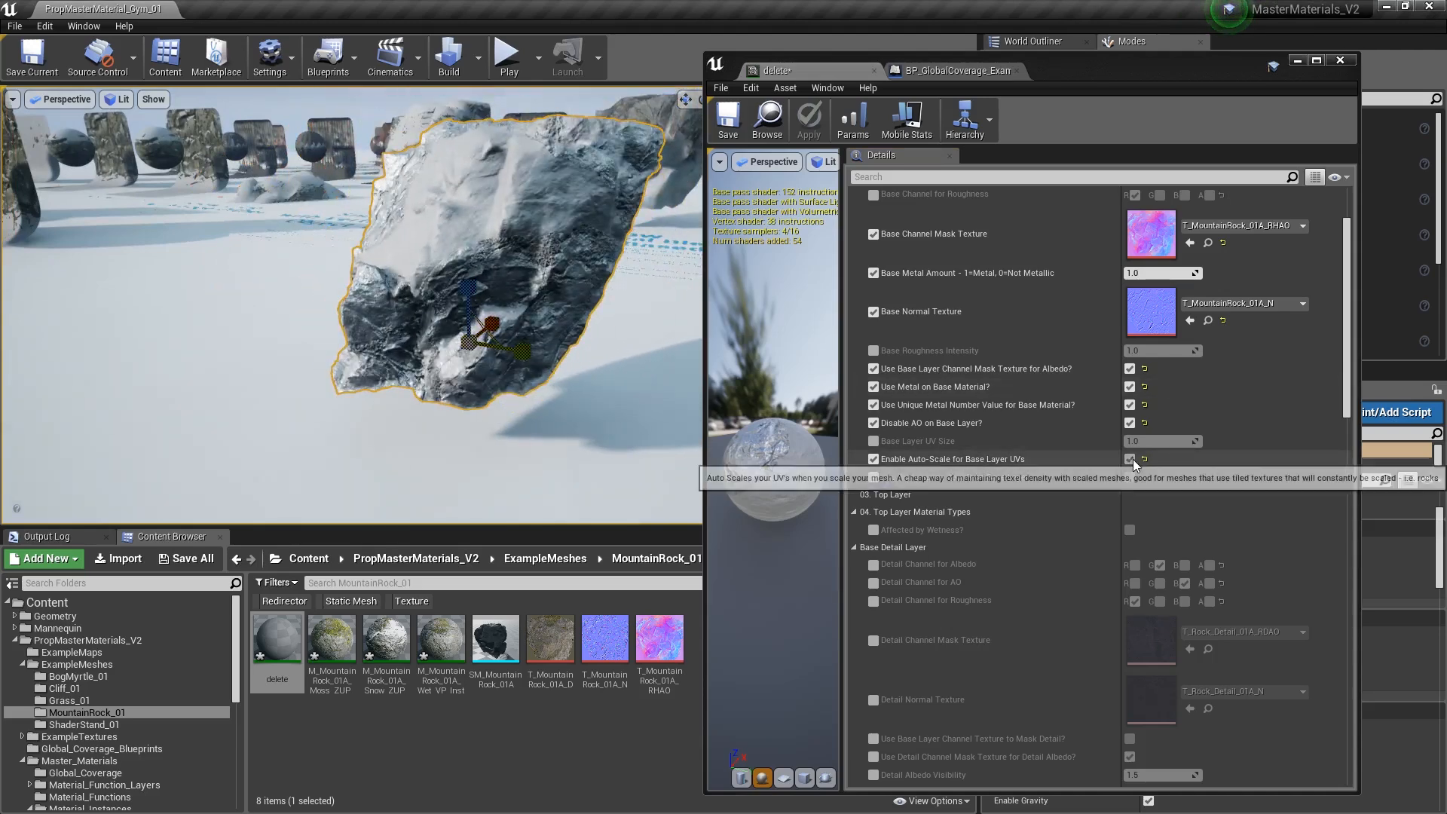
click(874, 495)
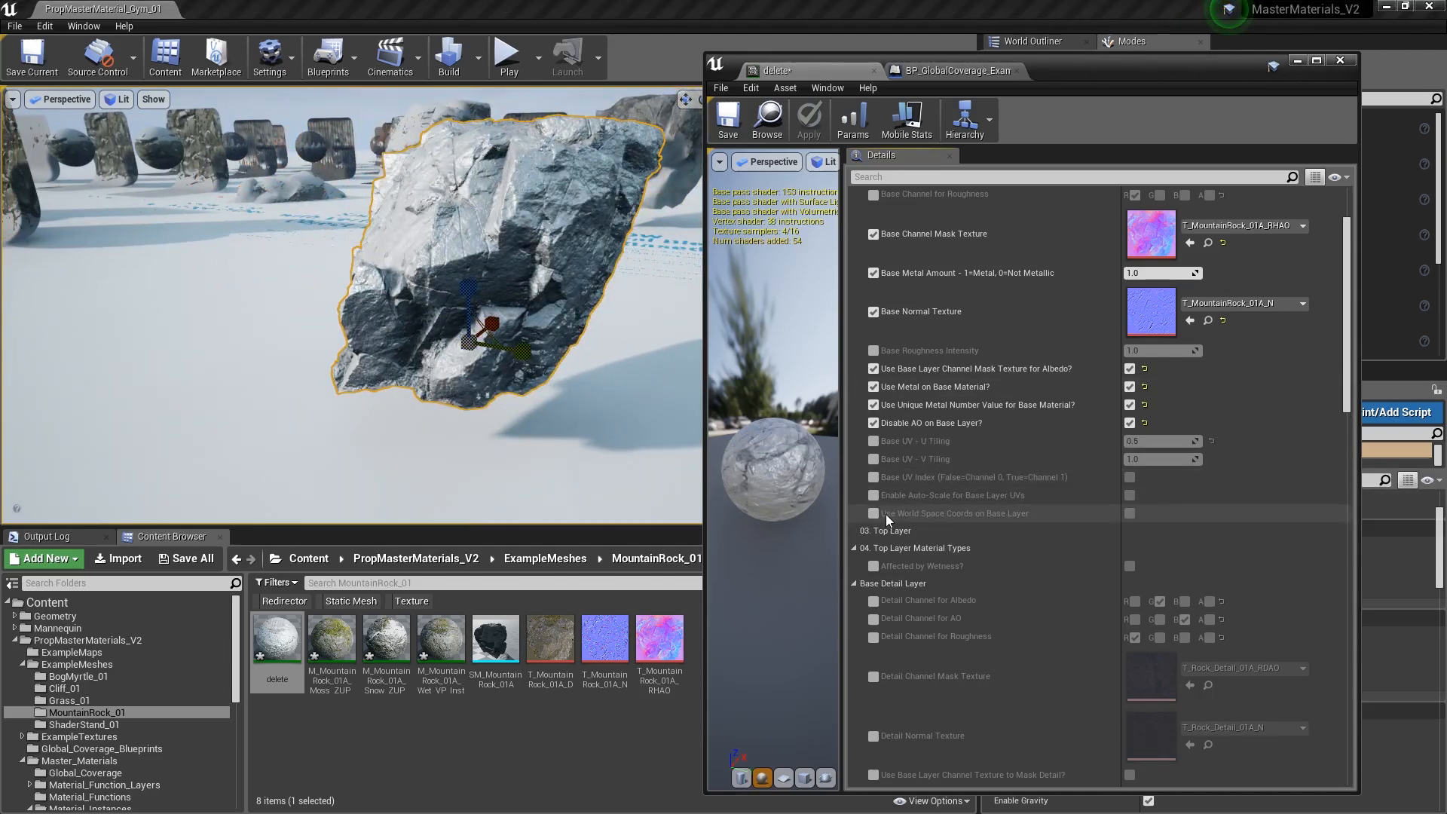
- Examine the Base Detail Layer parameters, the rock from several angles, and the Base and Vertex Paint 2 Layer samples in the level
scroll(1078, 503, down, 6)
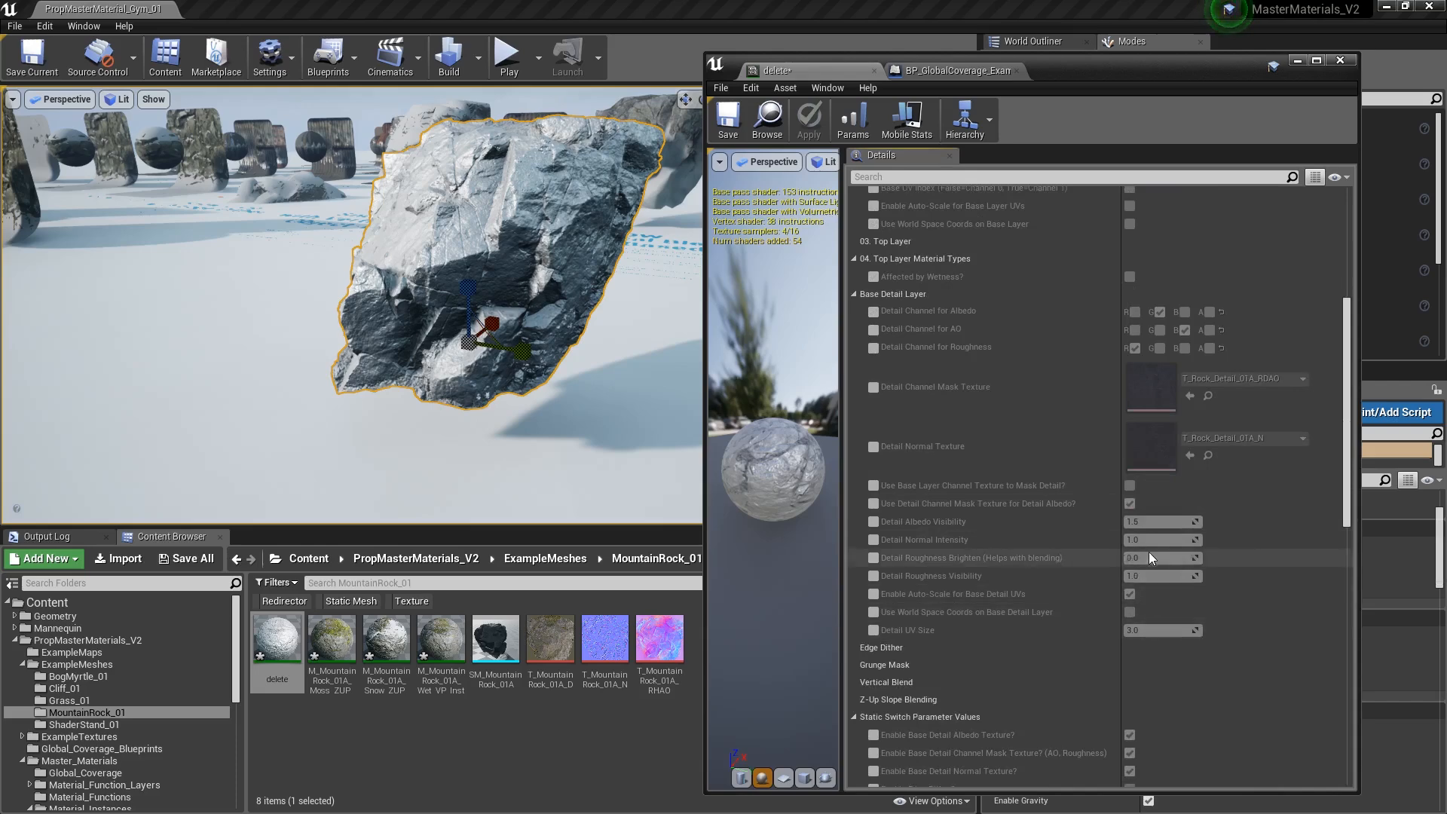
scroll(1149, 552, up, 6)
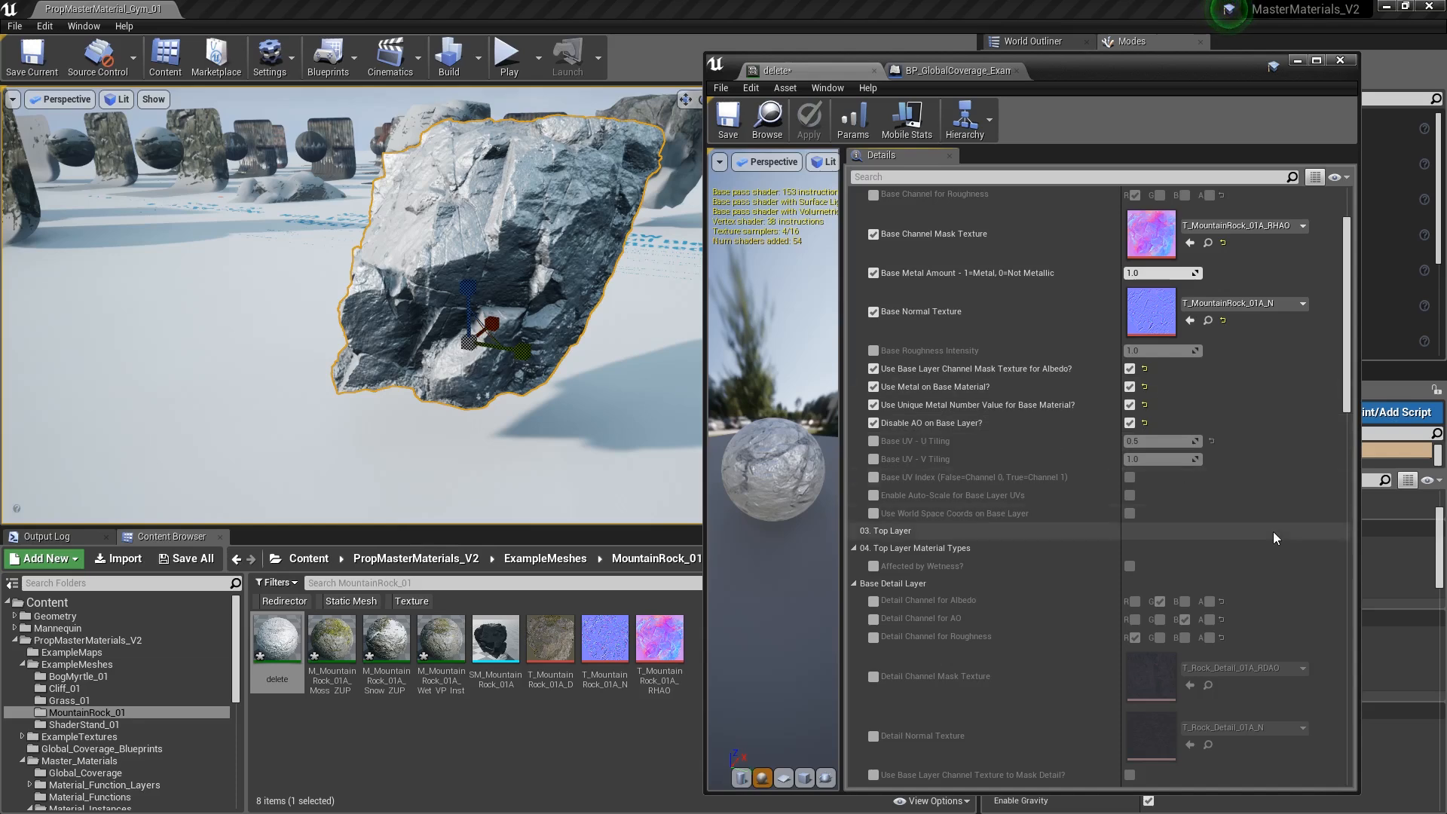
scroll(1172, 461, down, 2)
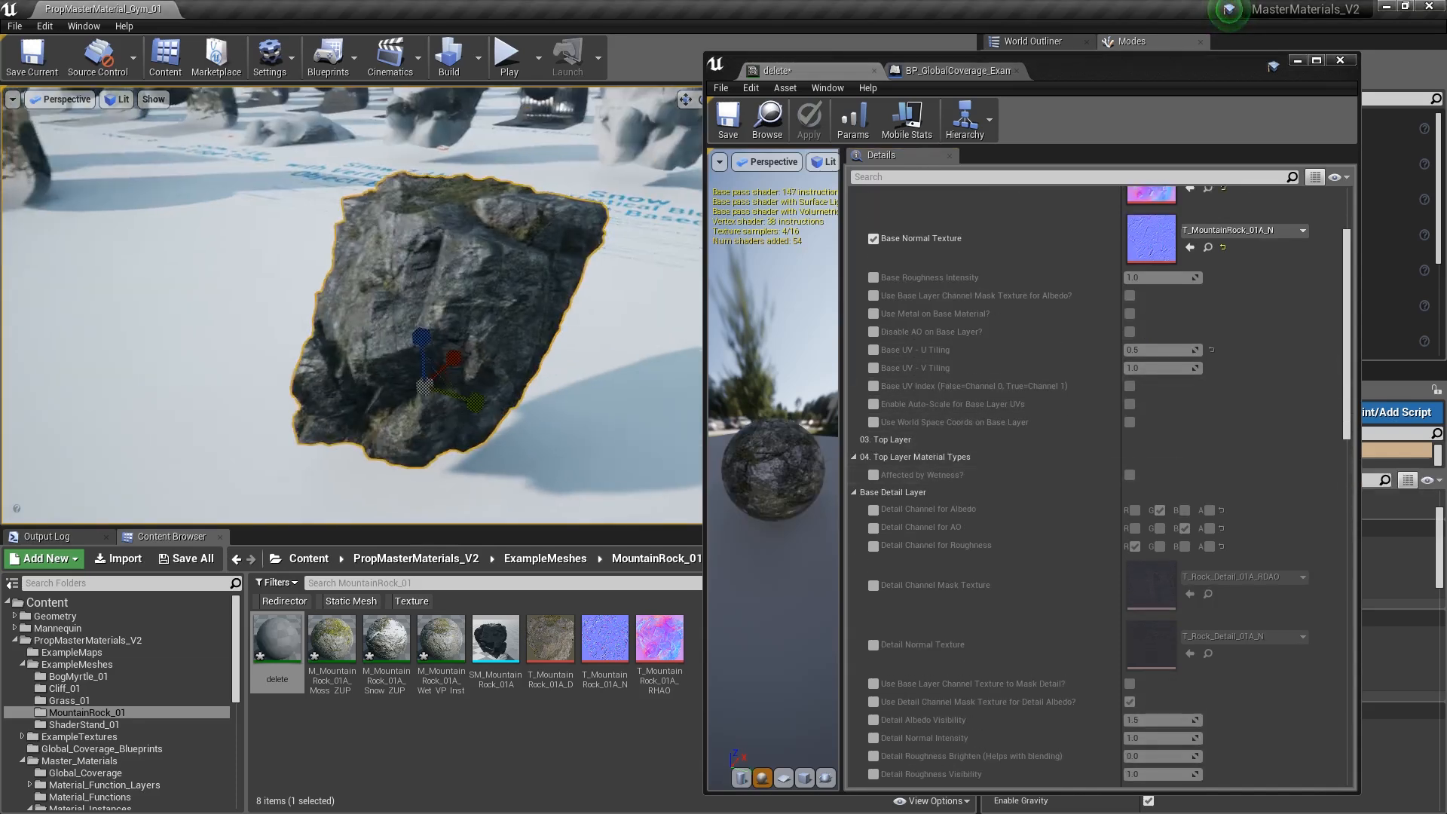
right_drag(662, 314, 639, 317)
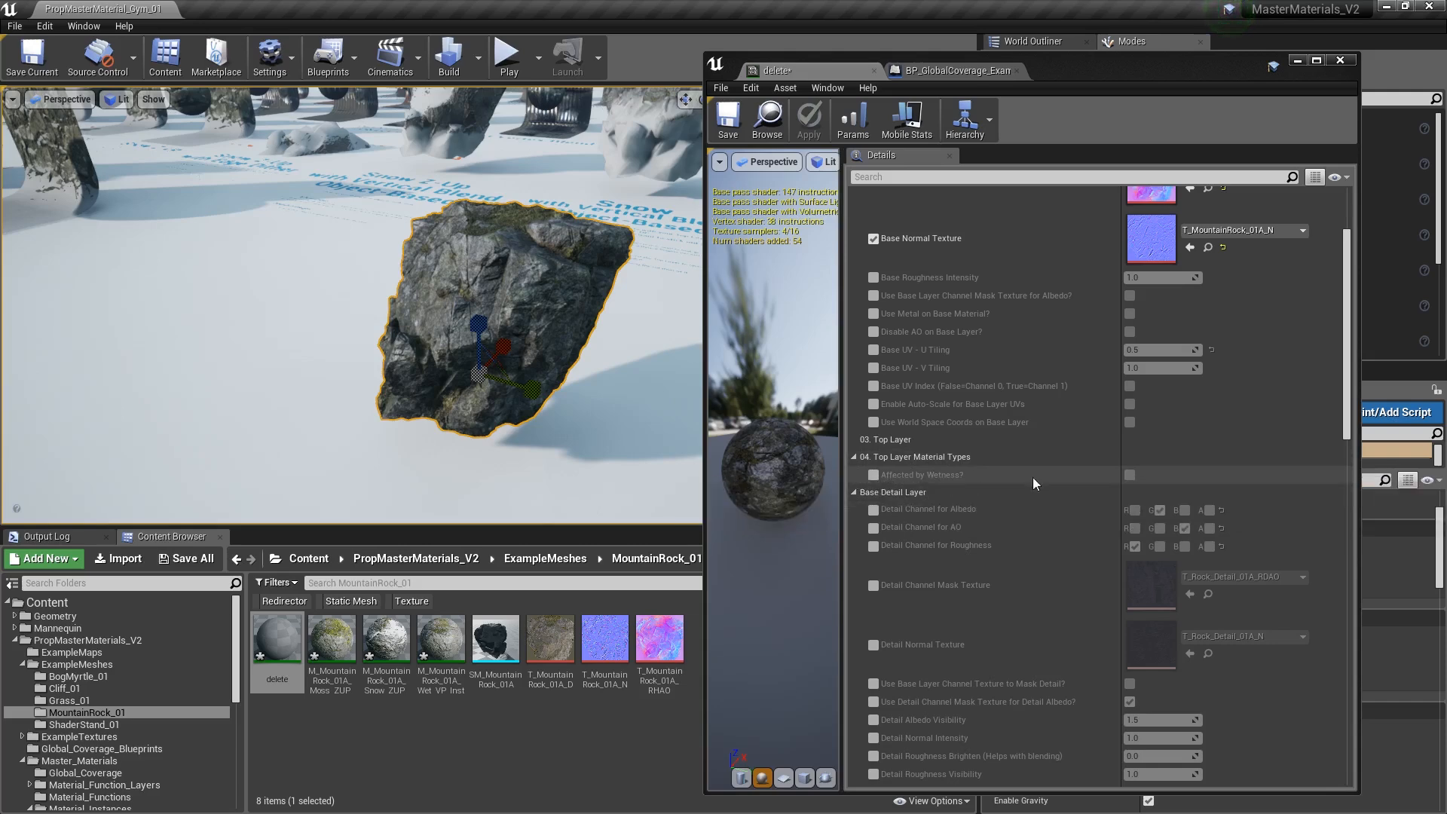
right_drag(452, 215, 405, 215)
key(w)
key(s)
key(w)
key(s)
mouse_move(422, 391)
right_down()
mouse_move(618, 333)
mouse_move(570, 305)
mouse_move(550, 256)
mouse_move(527, 245)
mouse_move(505, 301)
mouse_move(491, 289)
right_up()
key(s)
key(w)
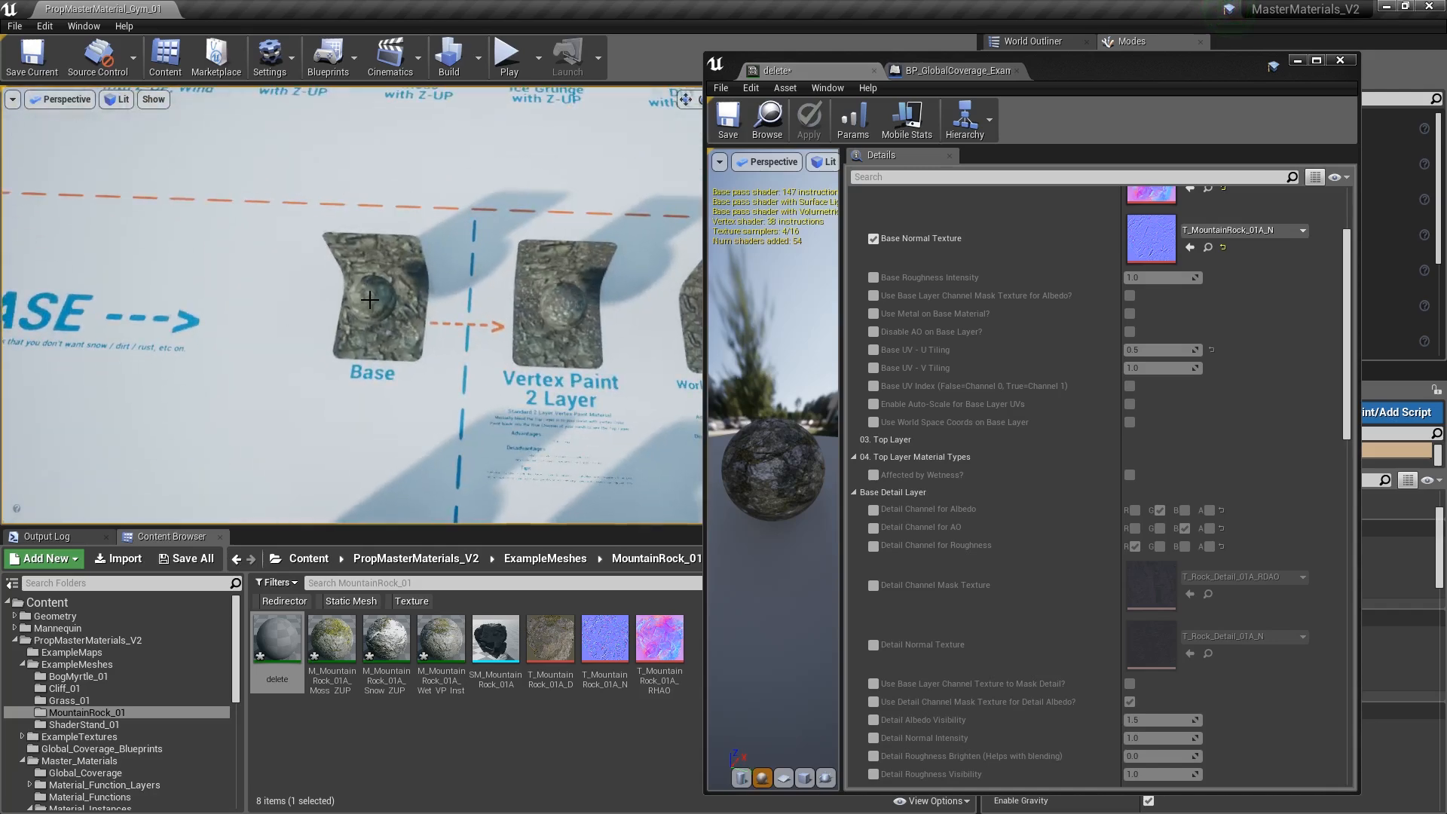
key(s)
right_drag(372, 305, 531, 245)
key(w)
key(s)
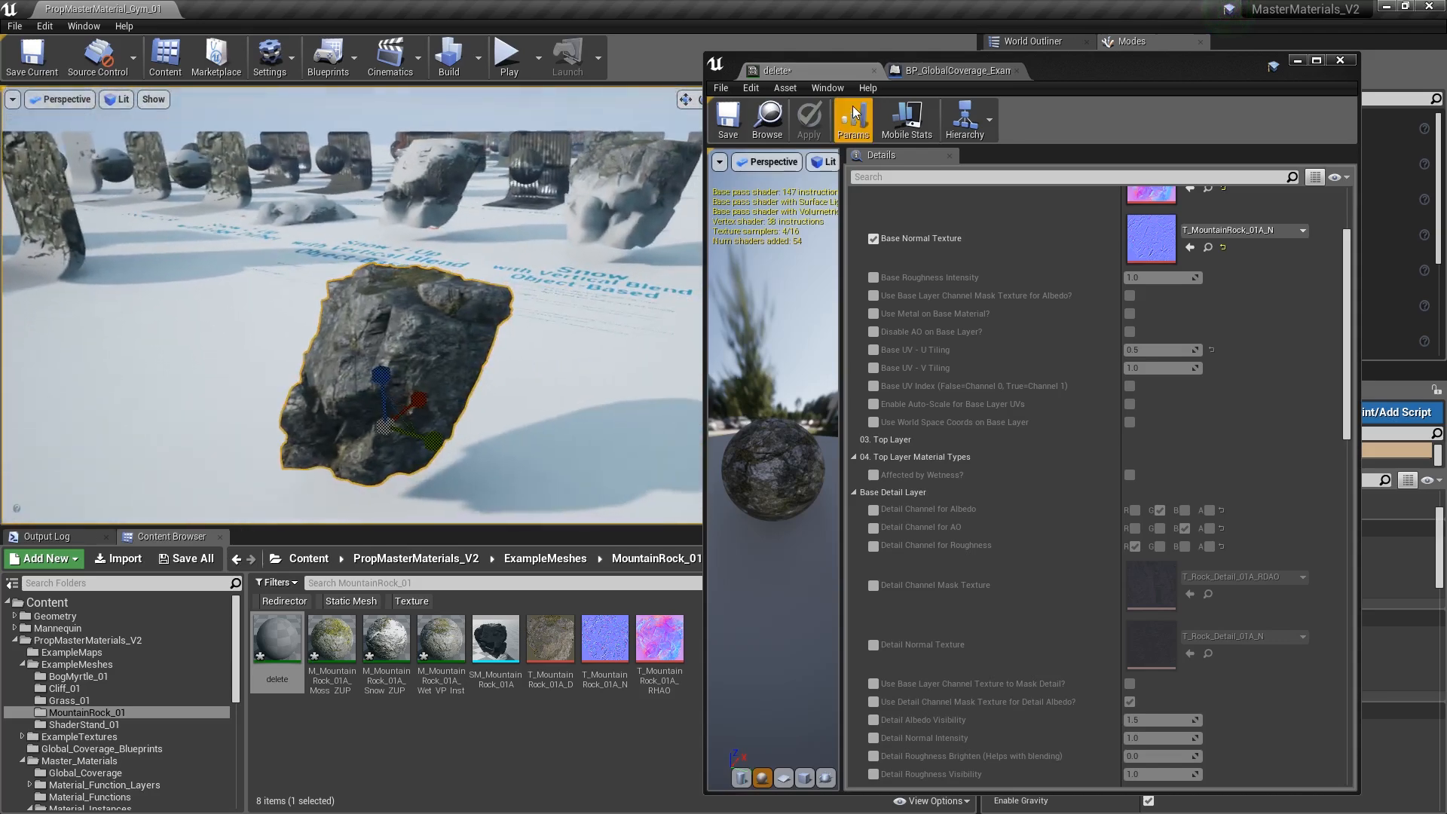
- Check the Wetness settings in the global coverage blueprint, and override and enable Affected by Wetness in the material instance
click(954, 70)
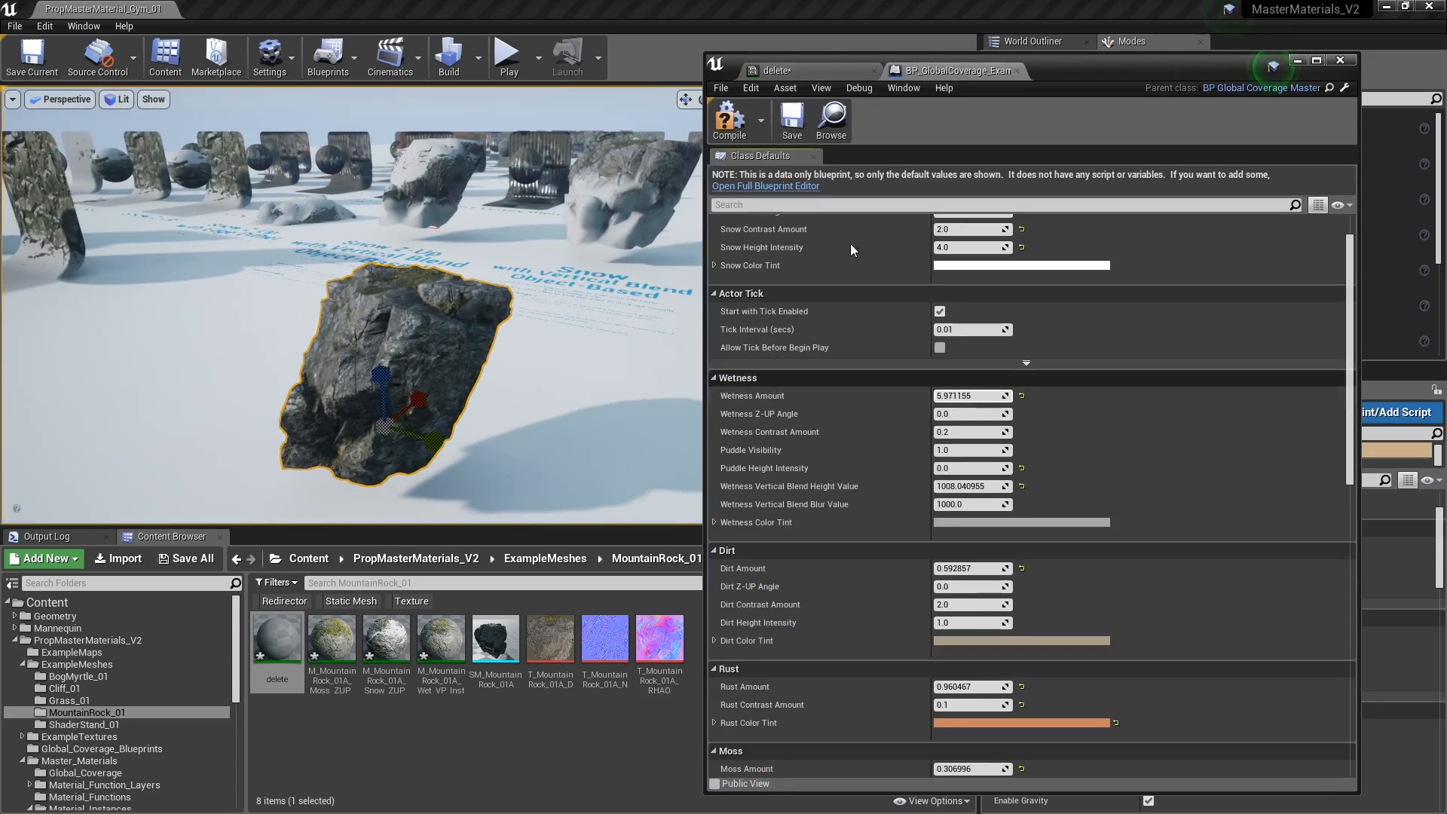
click(783, 70)
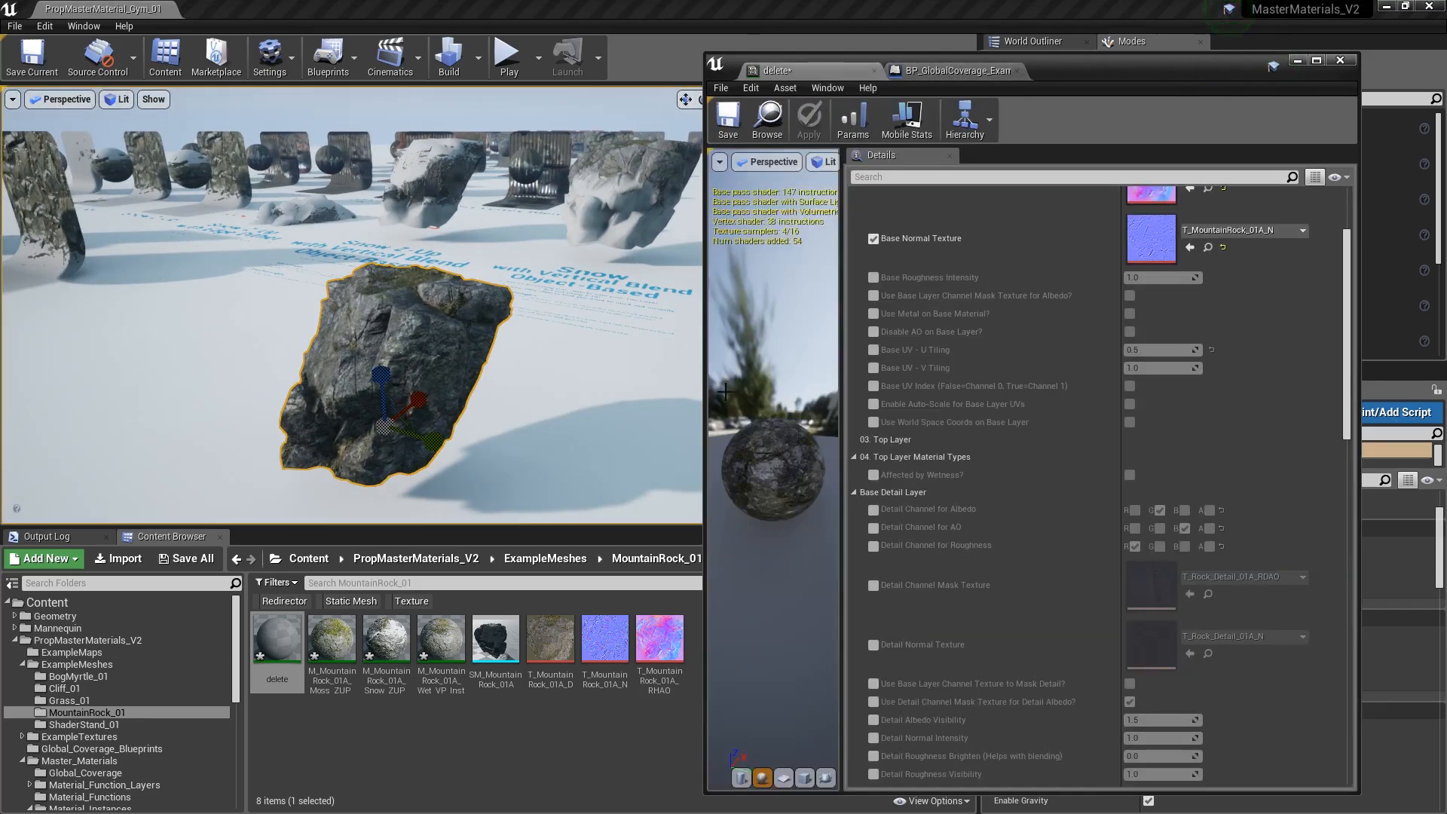
click(873, 474)
click(1128, 475)
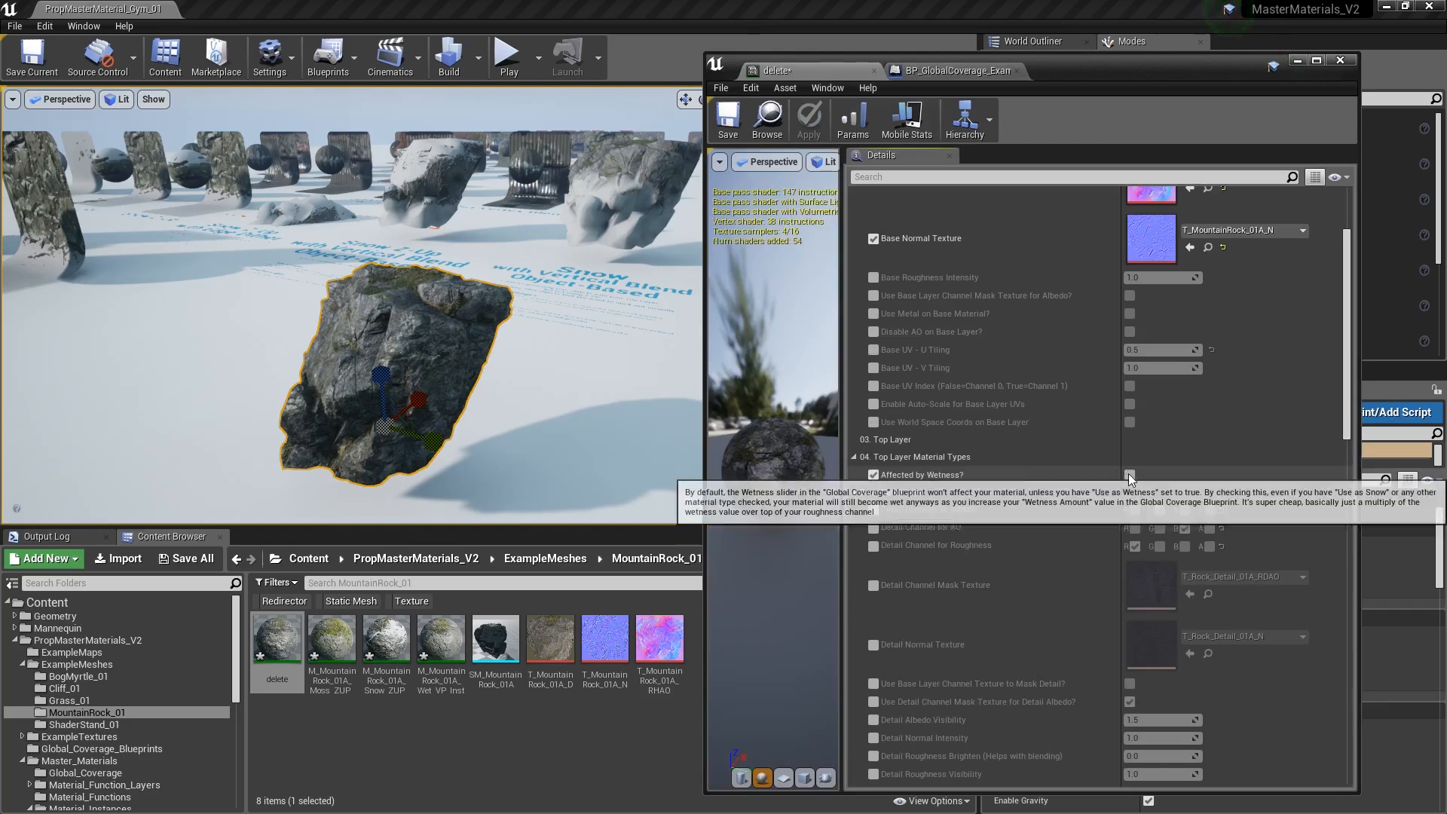
- Lower the Wetness Amount in the global coverage blueprint to about 0.92, and return to the material instance
right_drag(443, 269, 572, 234)
click(959, 72)
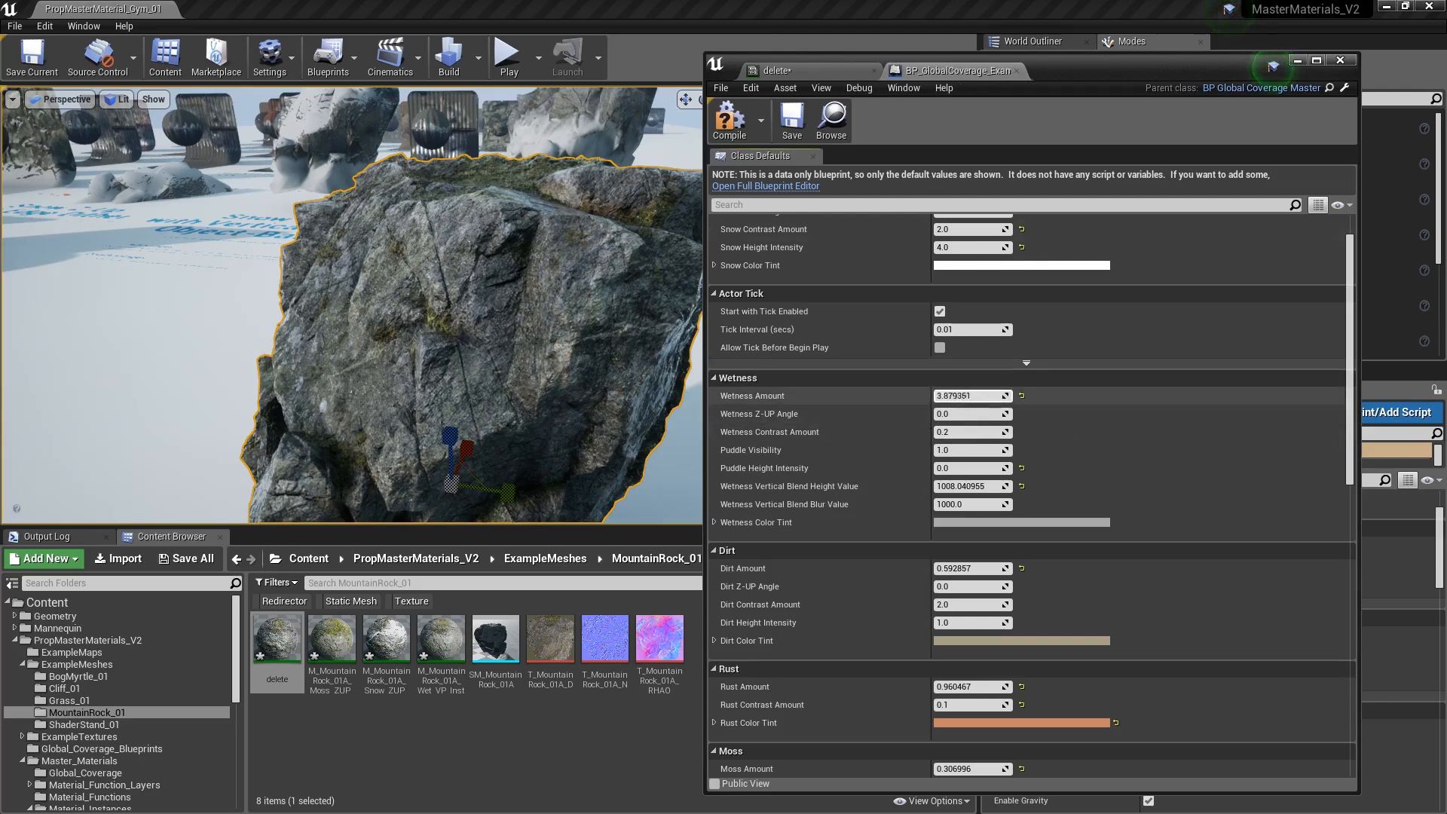
drag(972, 395, 917, 396)
click(808, 70)
scroll(562, 228, down, 3)
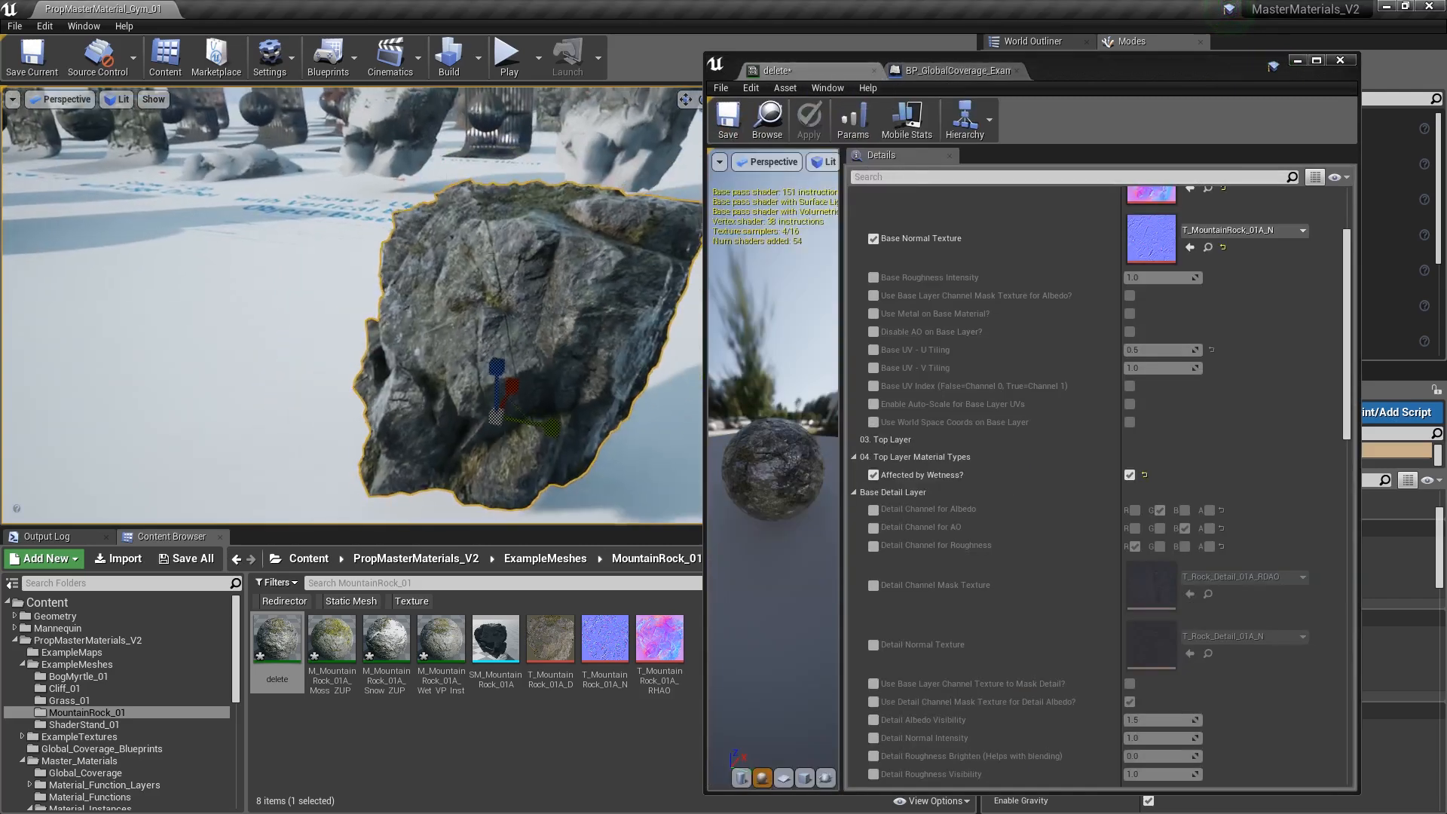
- Display the level in the Roughness buffer visualization and look closely at the rock
click(118, 99)
mouse_move(150, 296)
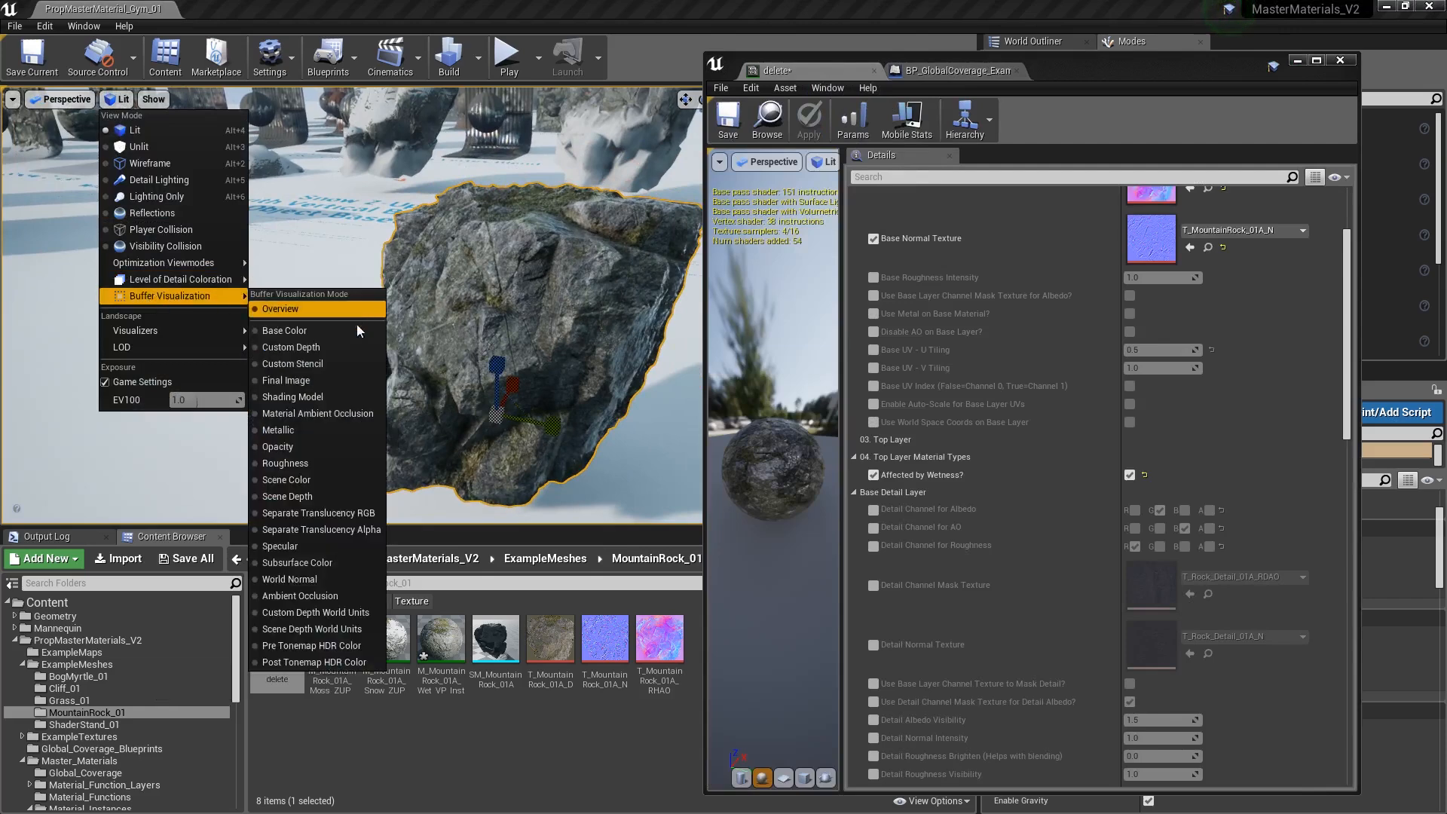
click(299, 464)
scroll(546, 334, up, 3)
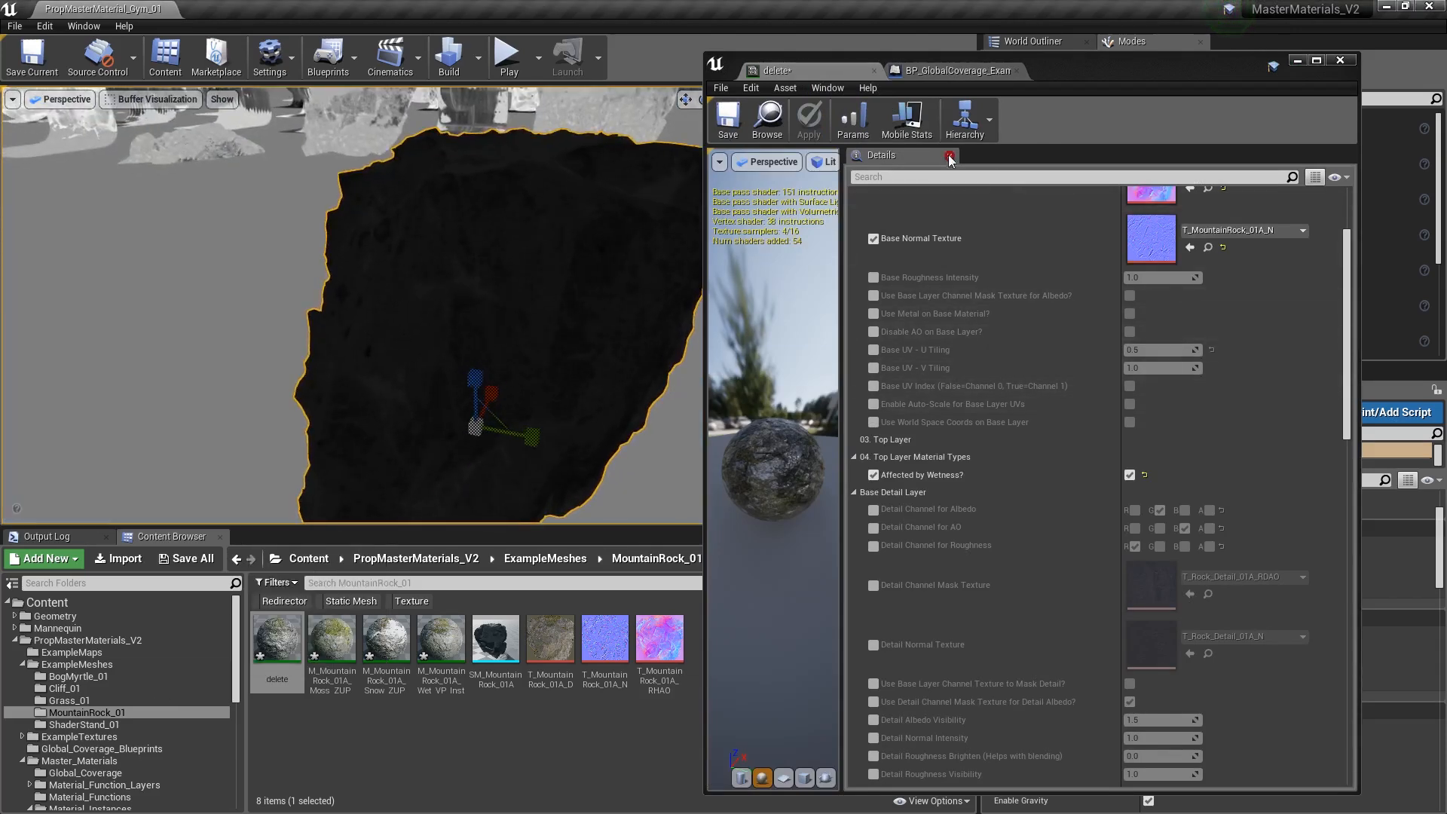
- Lower the Wetness Amount in the global coverage blueprint to about -0.02, and raise it back to about 1.05
click(945, 66)
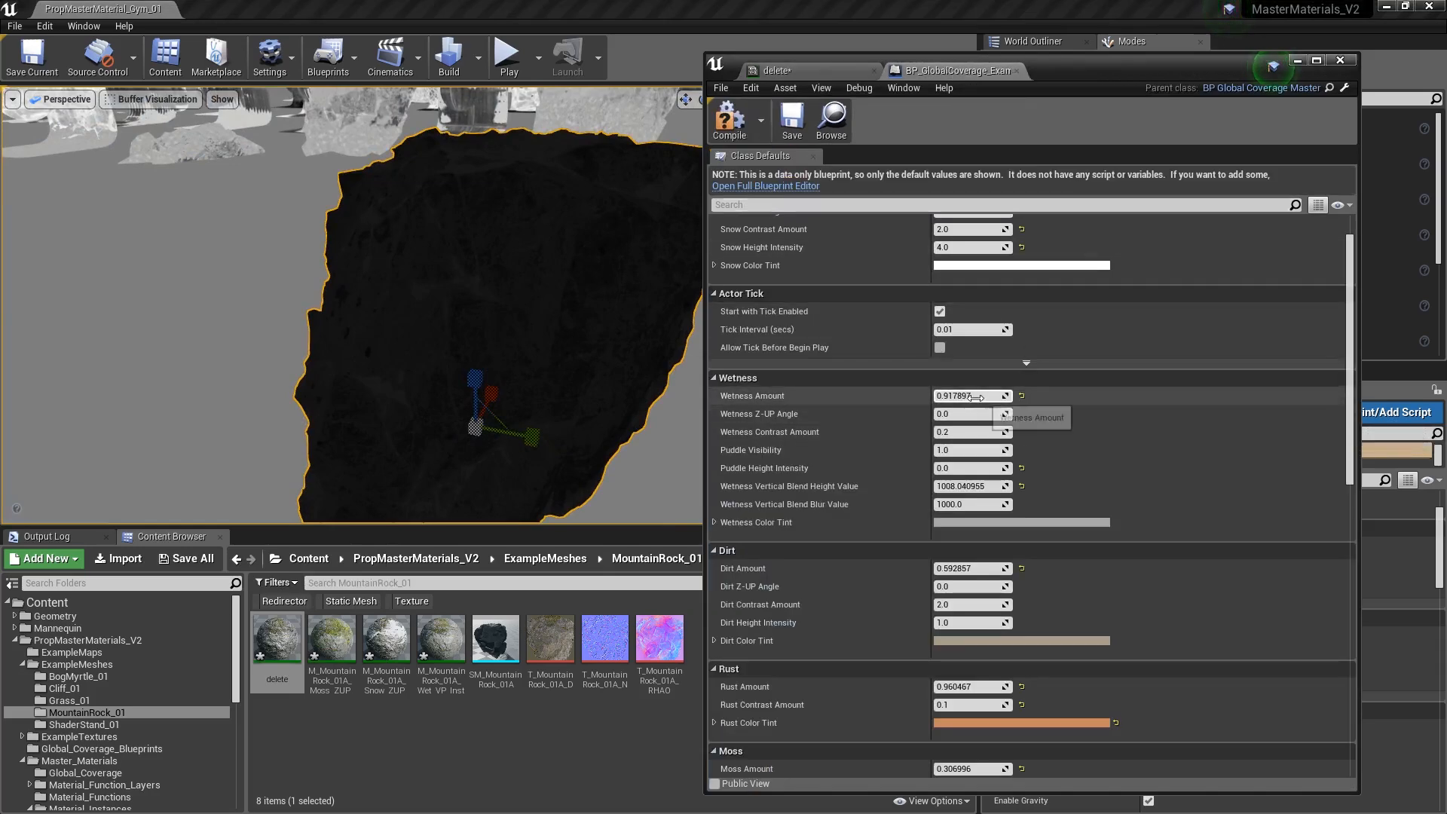
drag(972, 398, 882, 398)
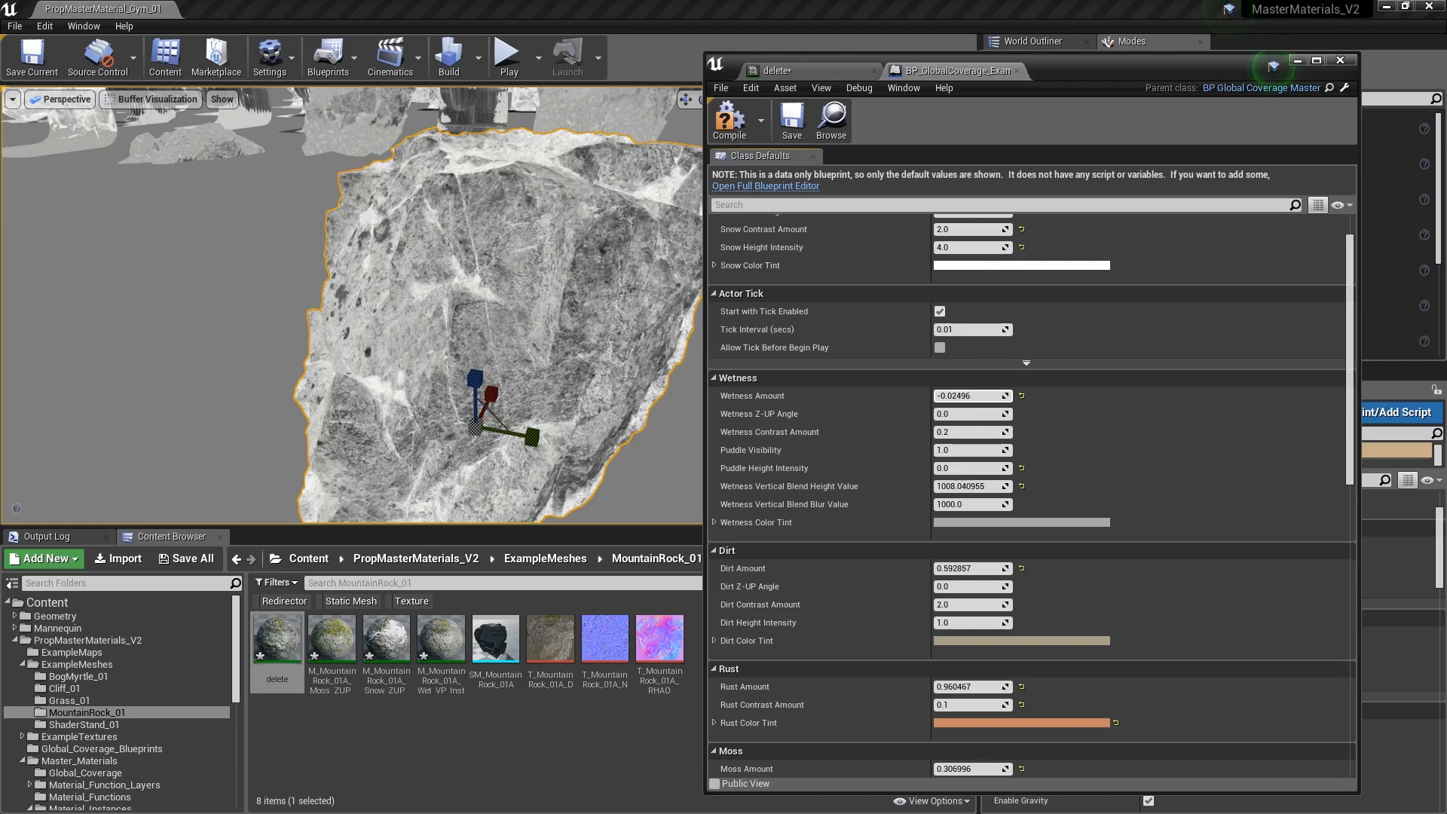
drag(970, 396, 1073, 396)
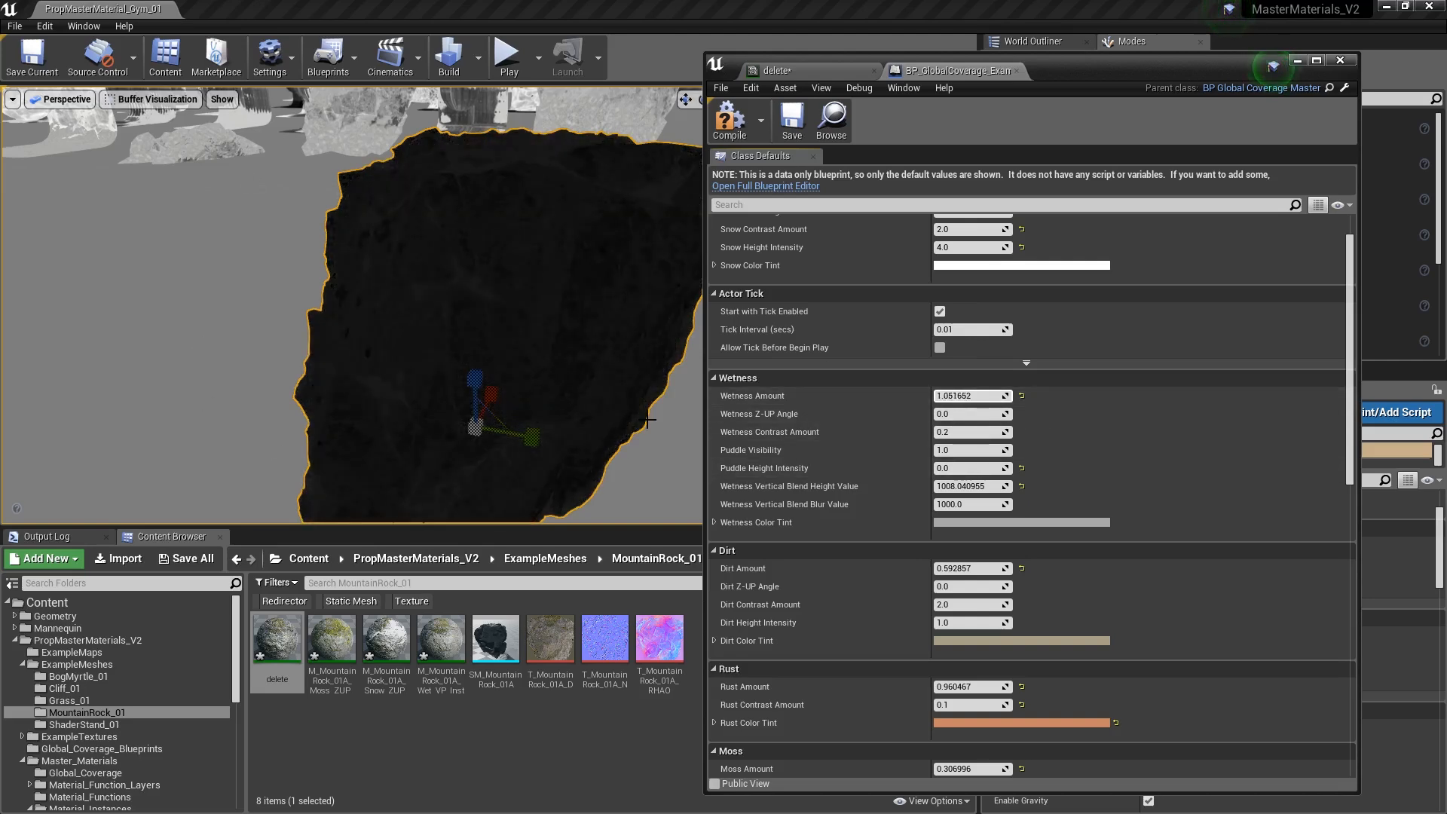
- Return the level view to Lit mode and turn off the Affected by Wetness override in the material instance
key(alt+4)
right_drag(422, 317, 377, 324)
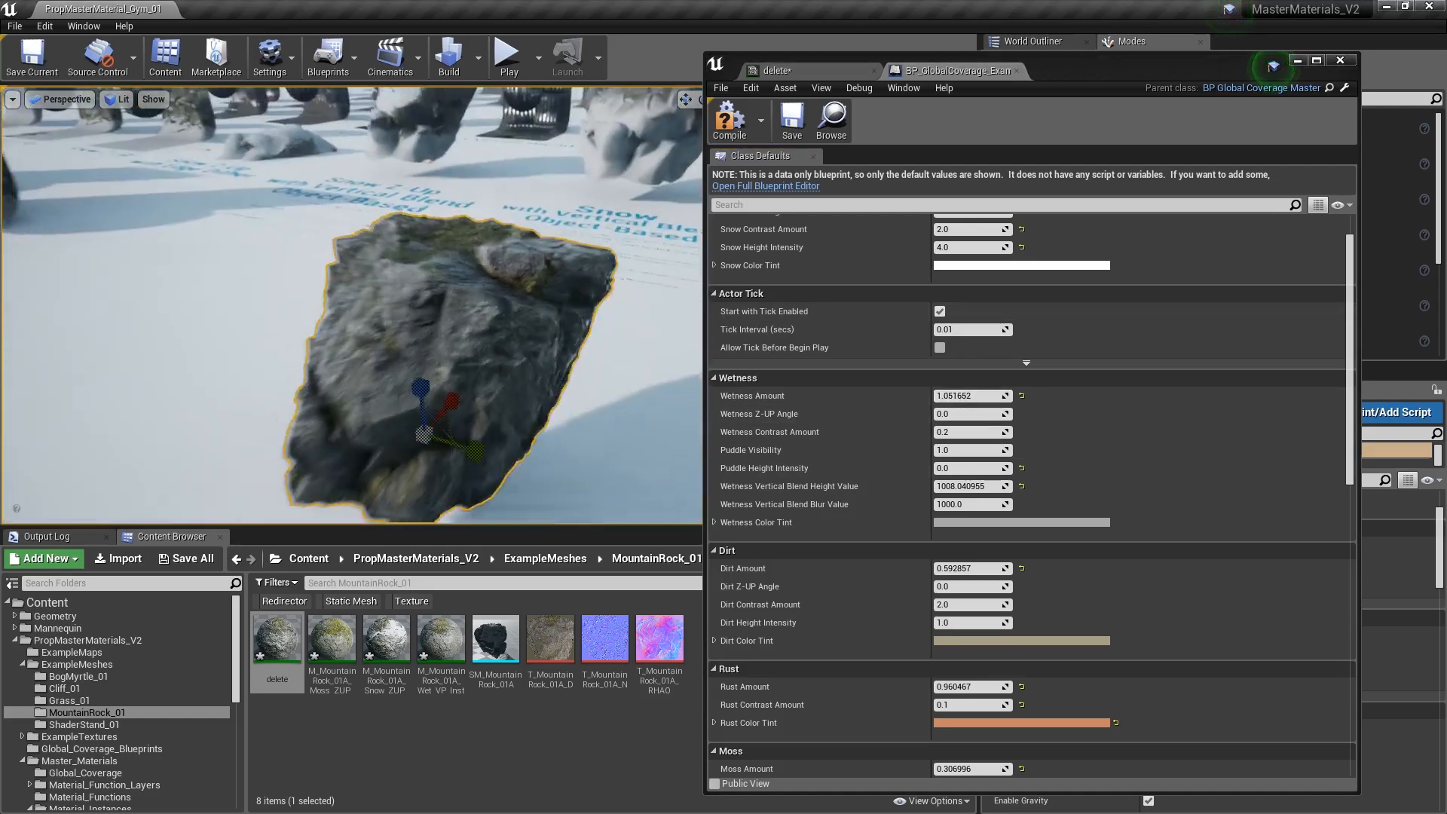
click(873, 475)
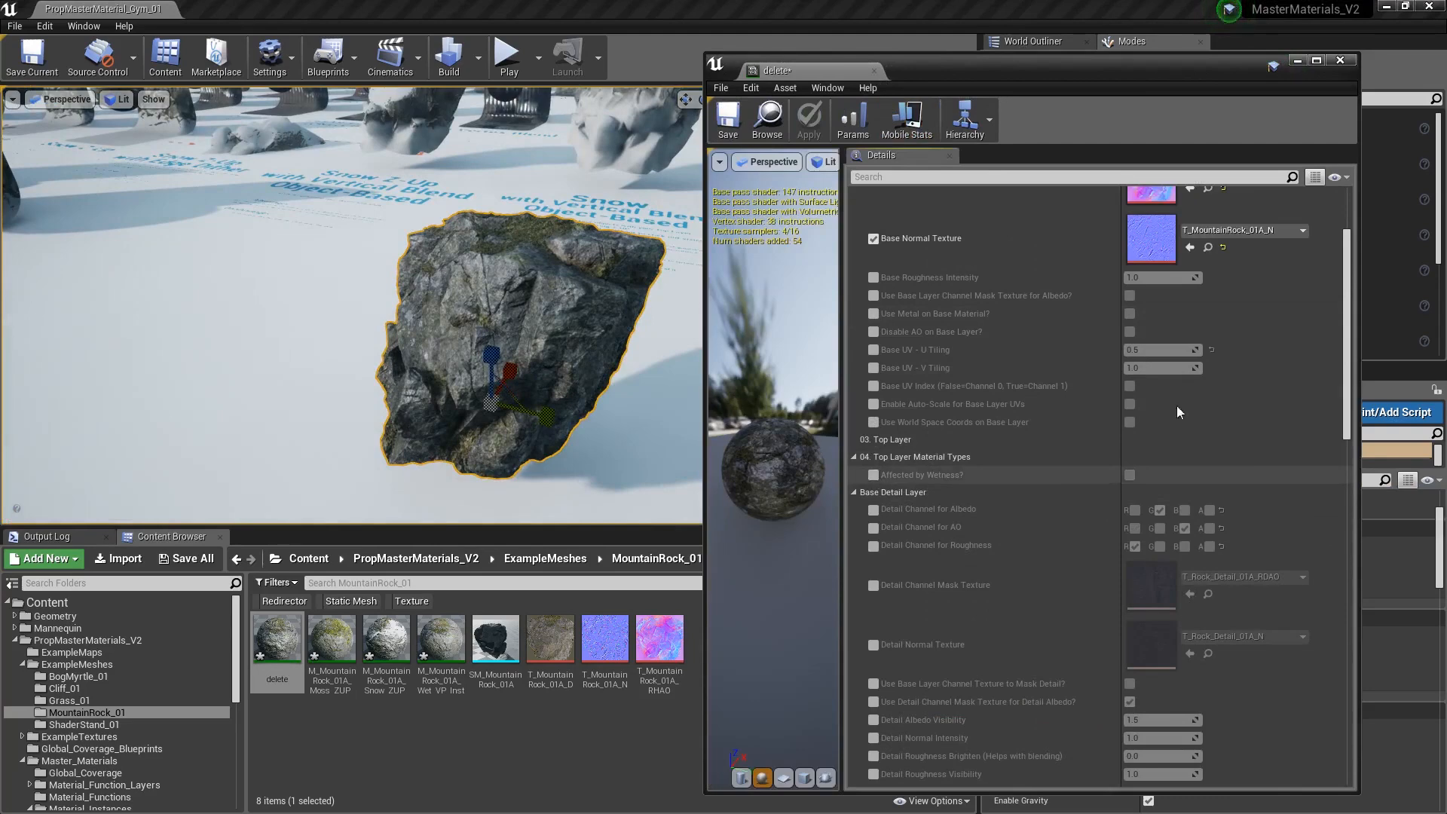
scroll(1218, 383, down, 4)
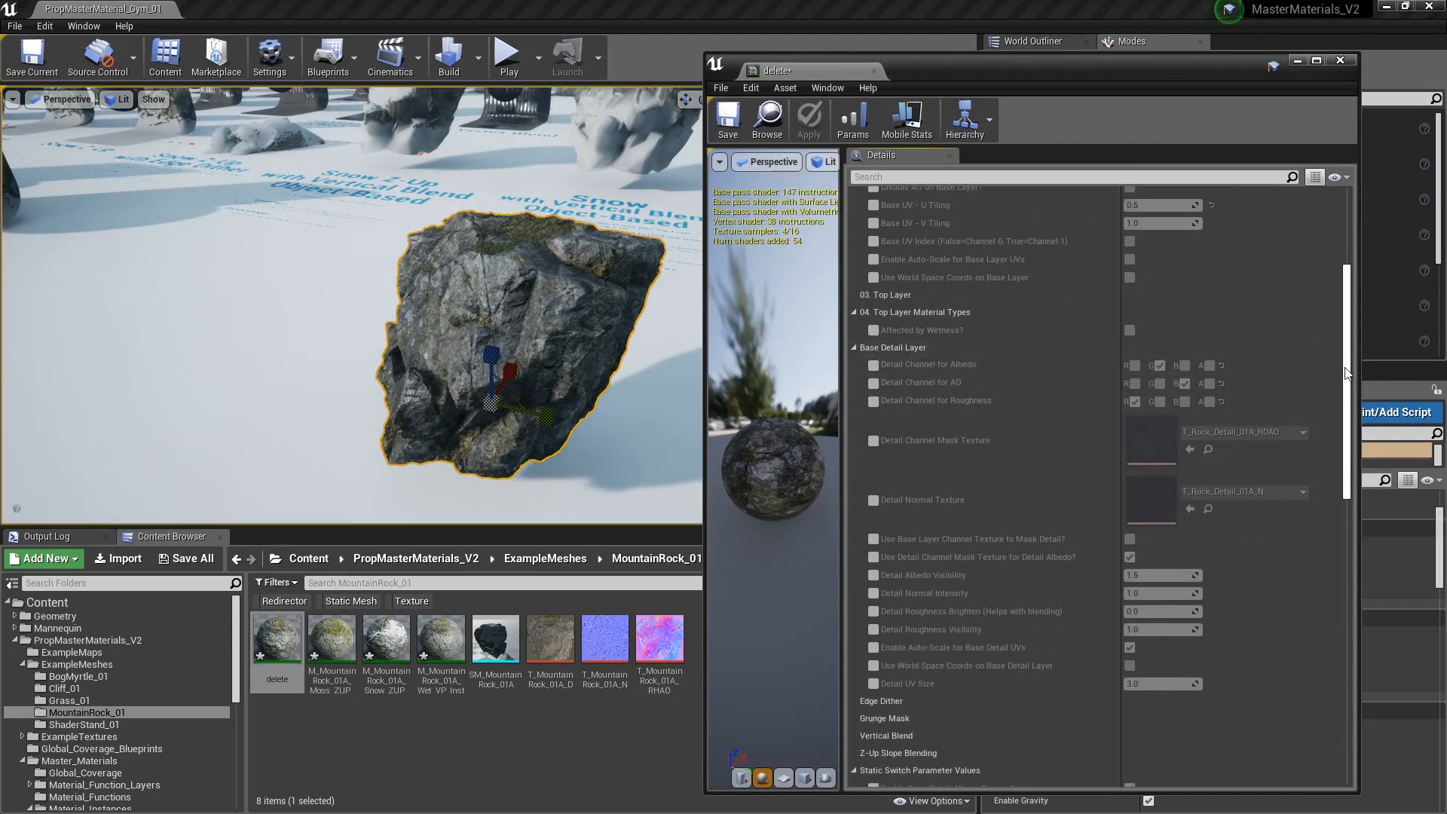
scroll(1347, 374, up, 7)
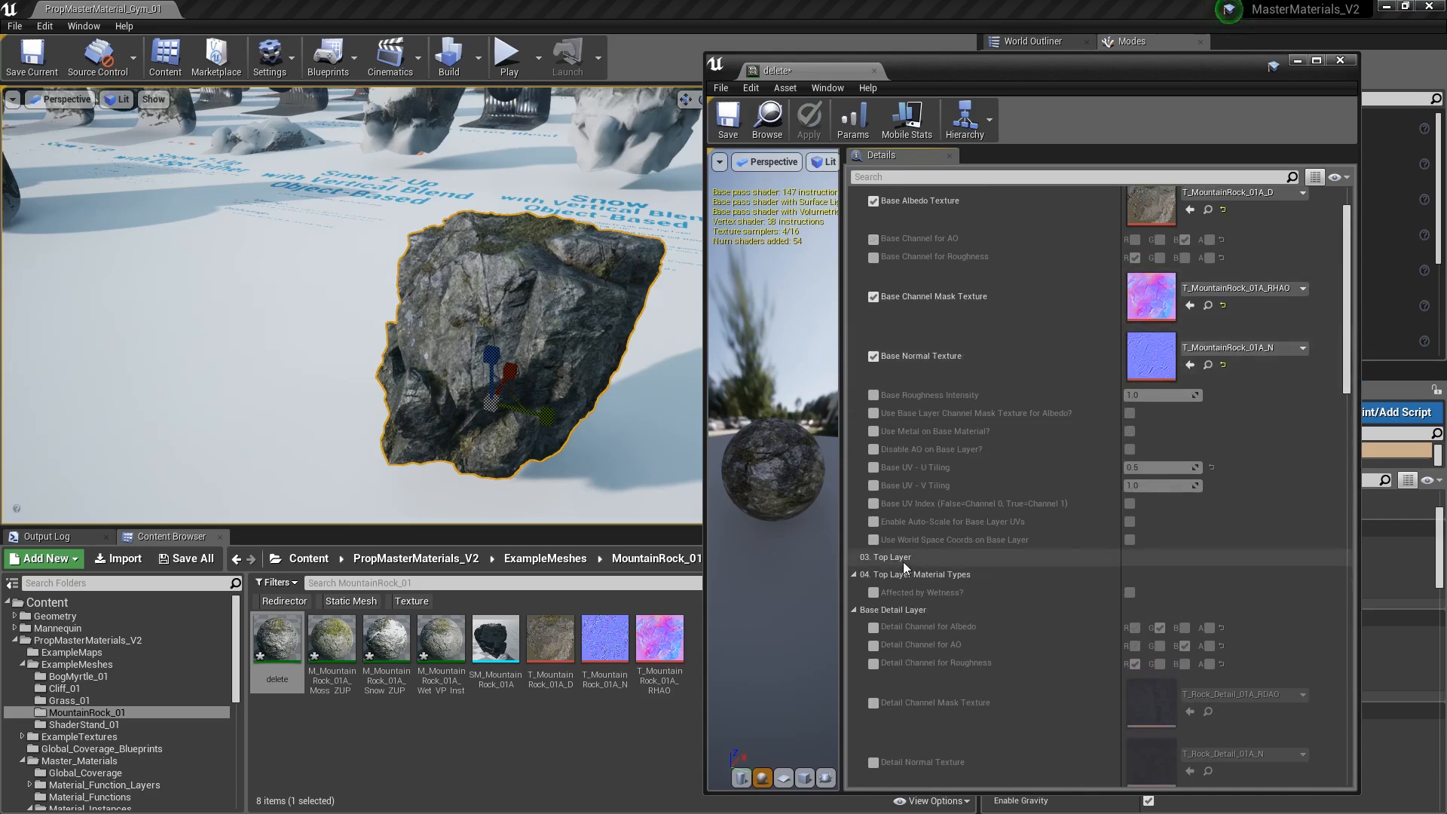
- Turn on the Z-Up Enabled static switch in the mountain rock's material instance and bring the Top Layer parameters into view
scroll(1340, 315, up, 2)
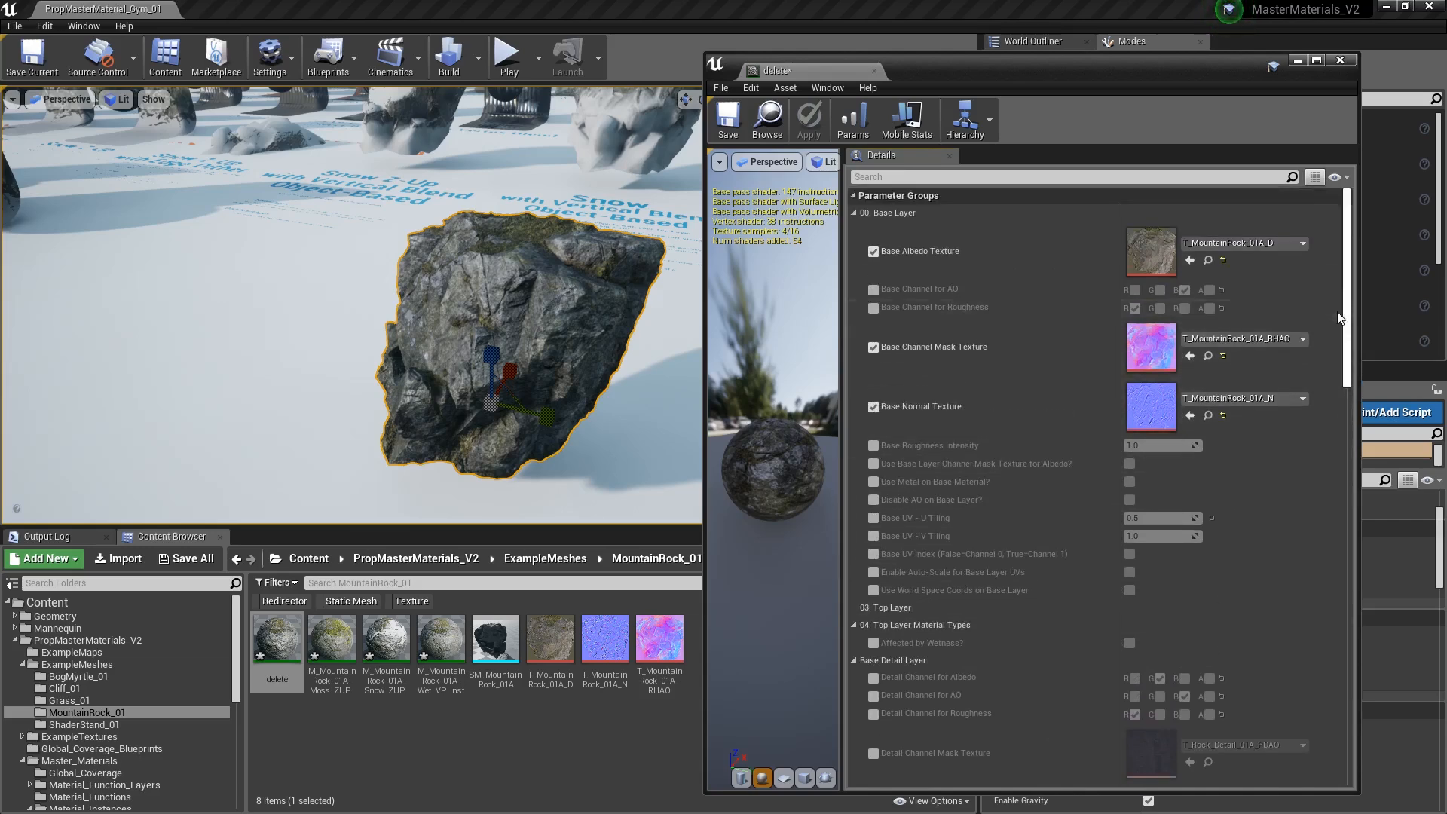
drag(1347, 296, 1282, 510)
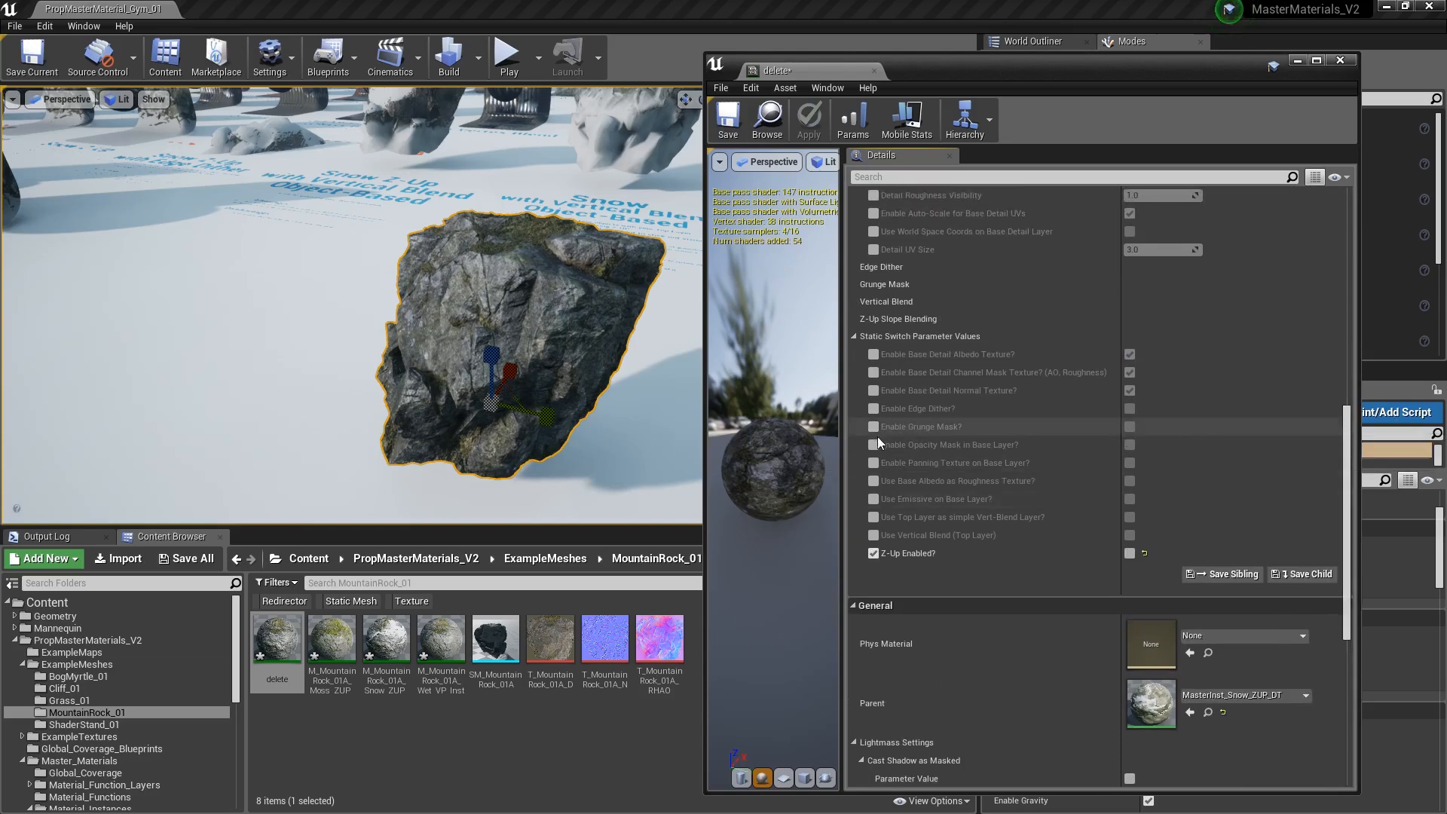
click(1129, 553)
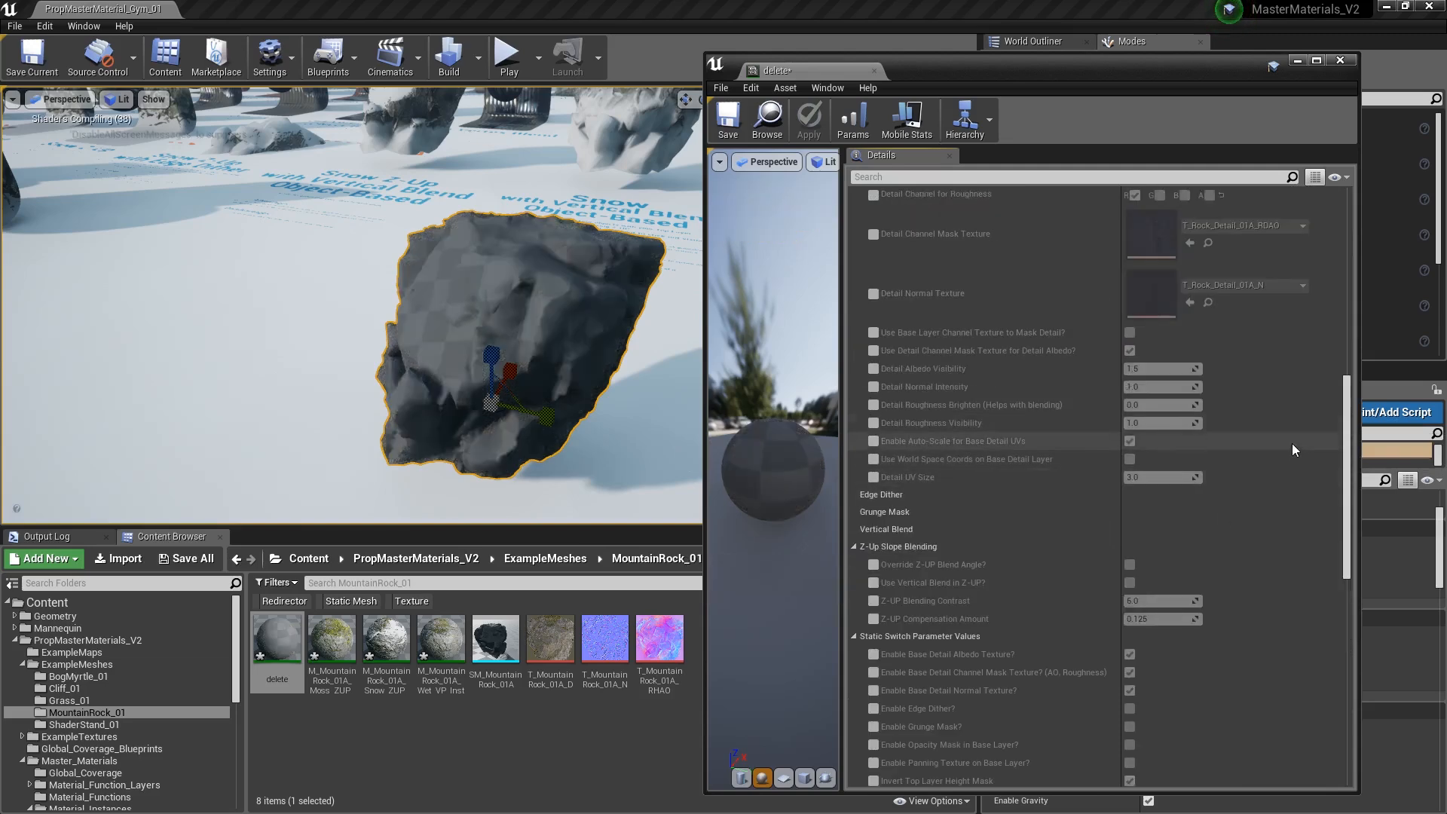
drag(1346, 490, 1345, 342)
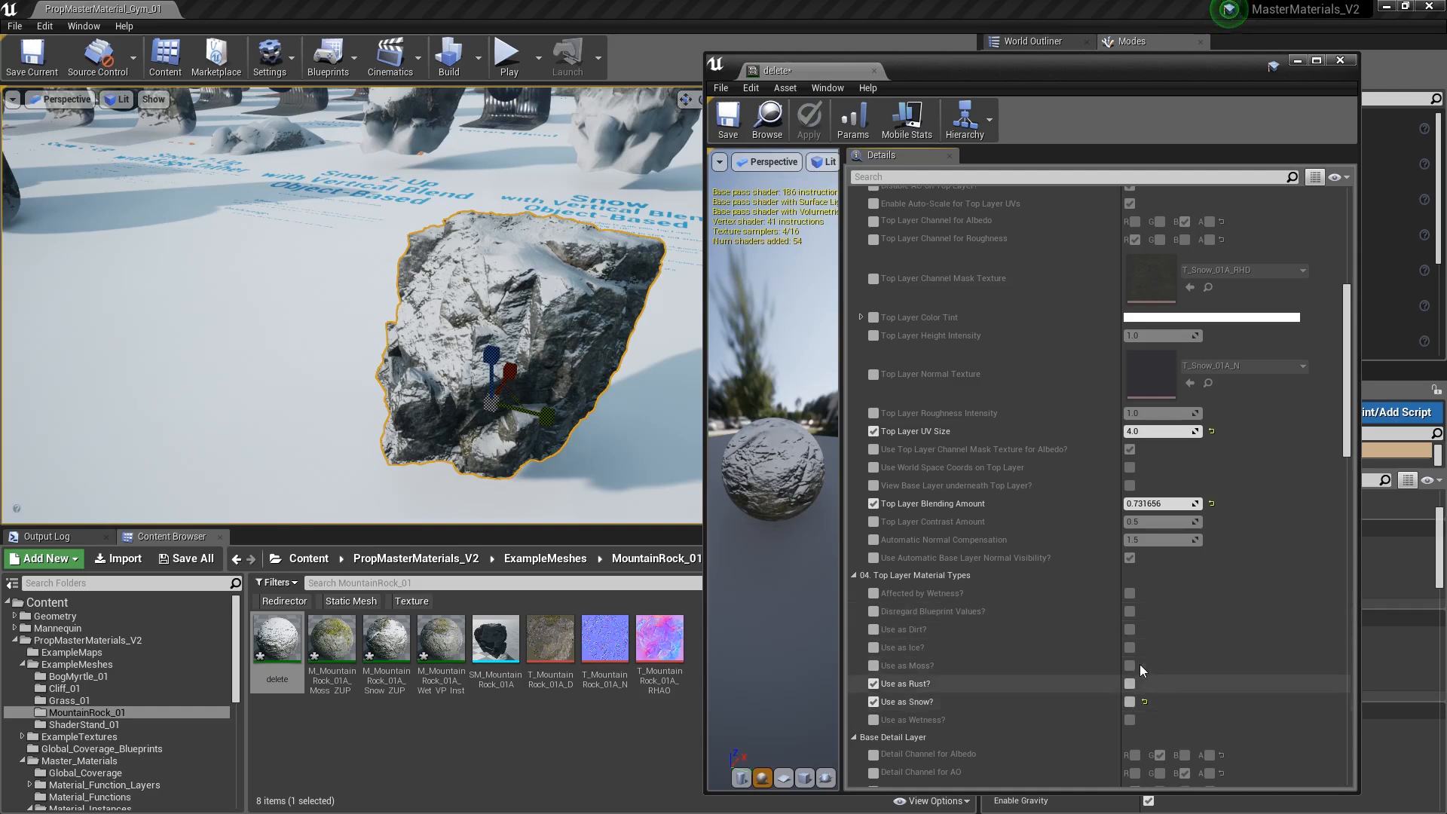
- Examine the Top Layer parameters and compare them with the snow coverage on the rock in the level
scroll(1027, 443, up, 3)
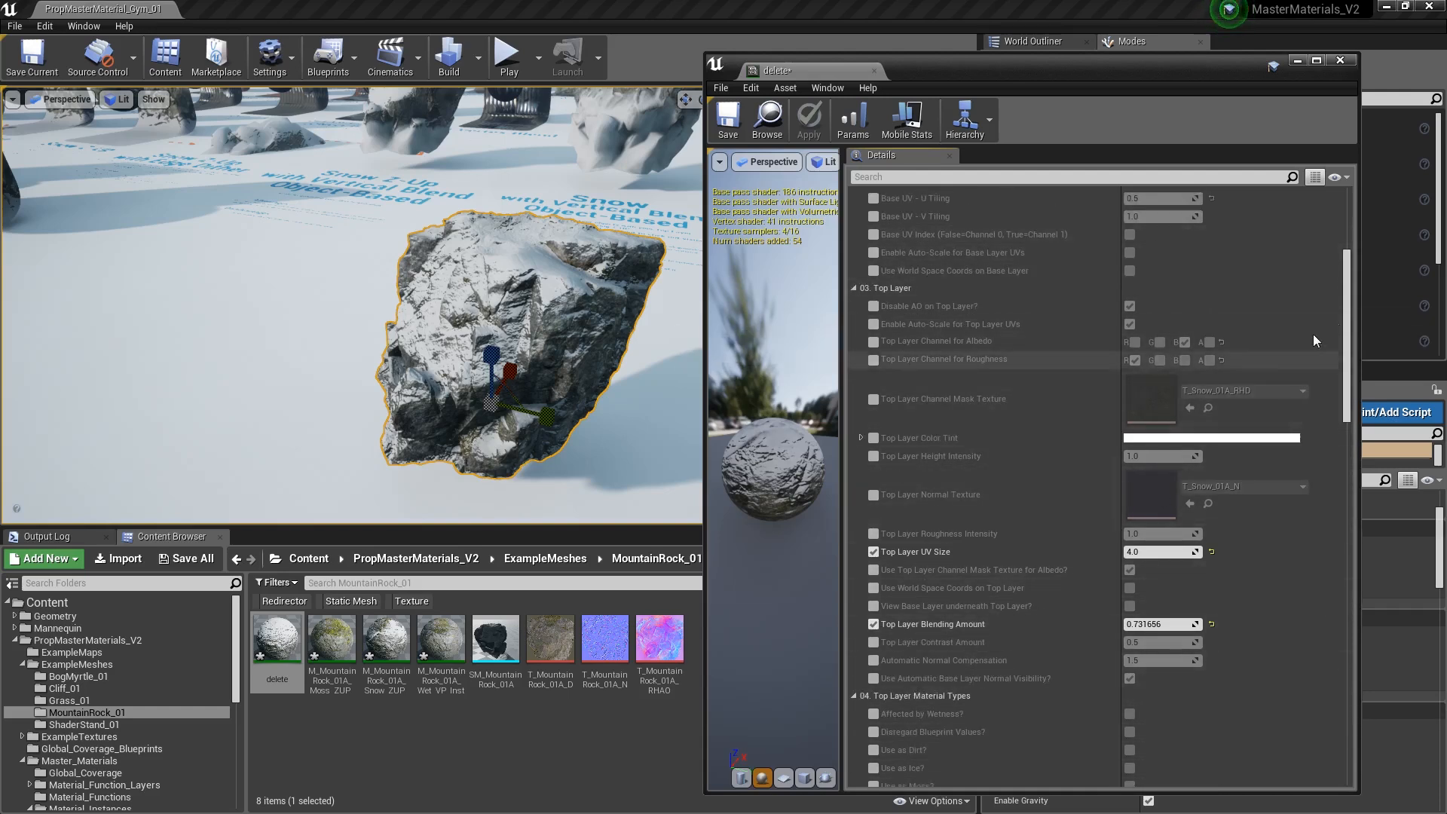
right_drag(574, 272, 678, 309)
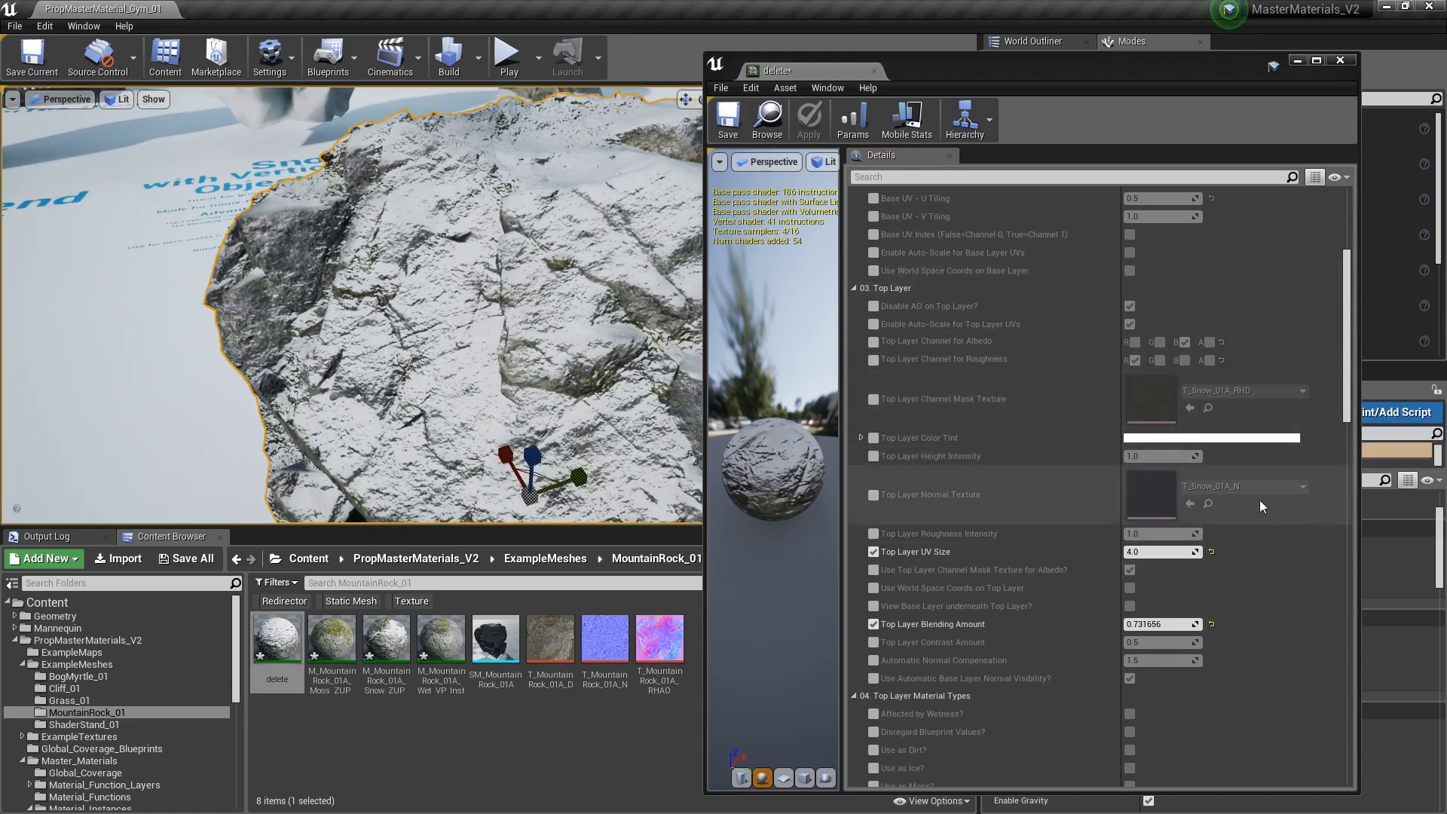
scroll(649, 335, down, 6)
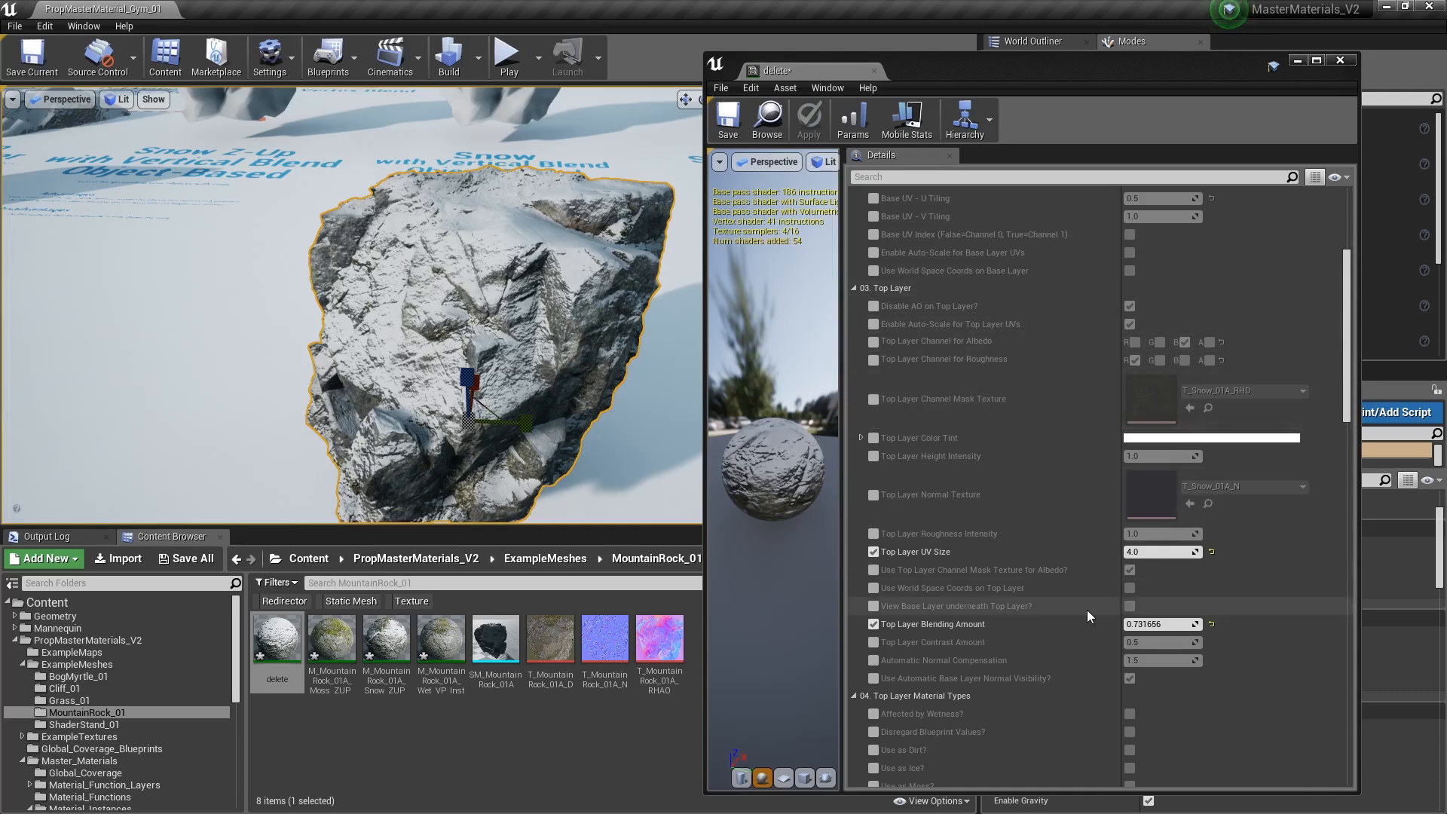
scroll(1088, 671, up, 10)
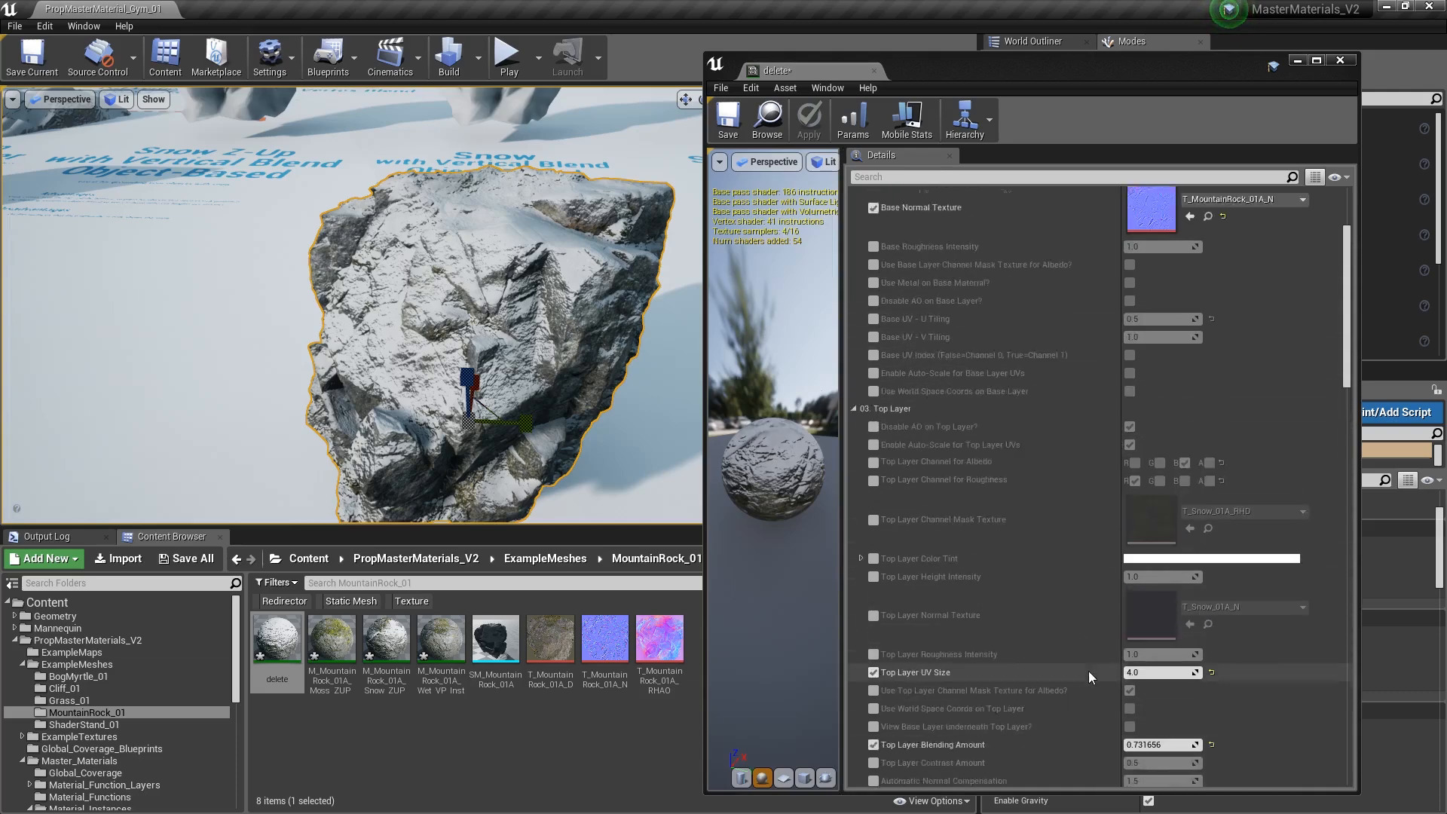
scroll(1054, 700, down, 8)
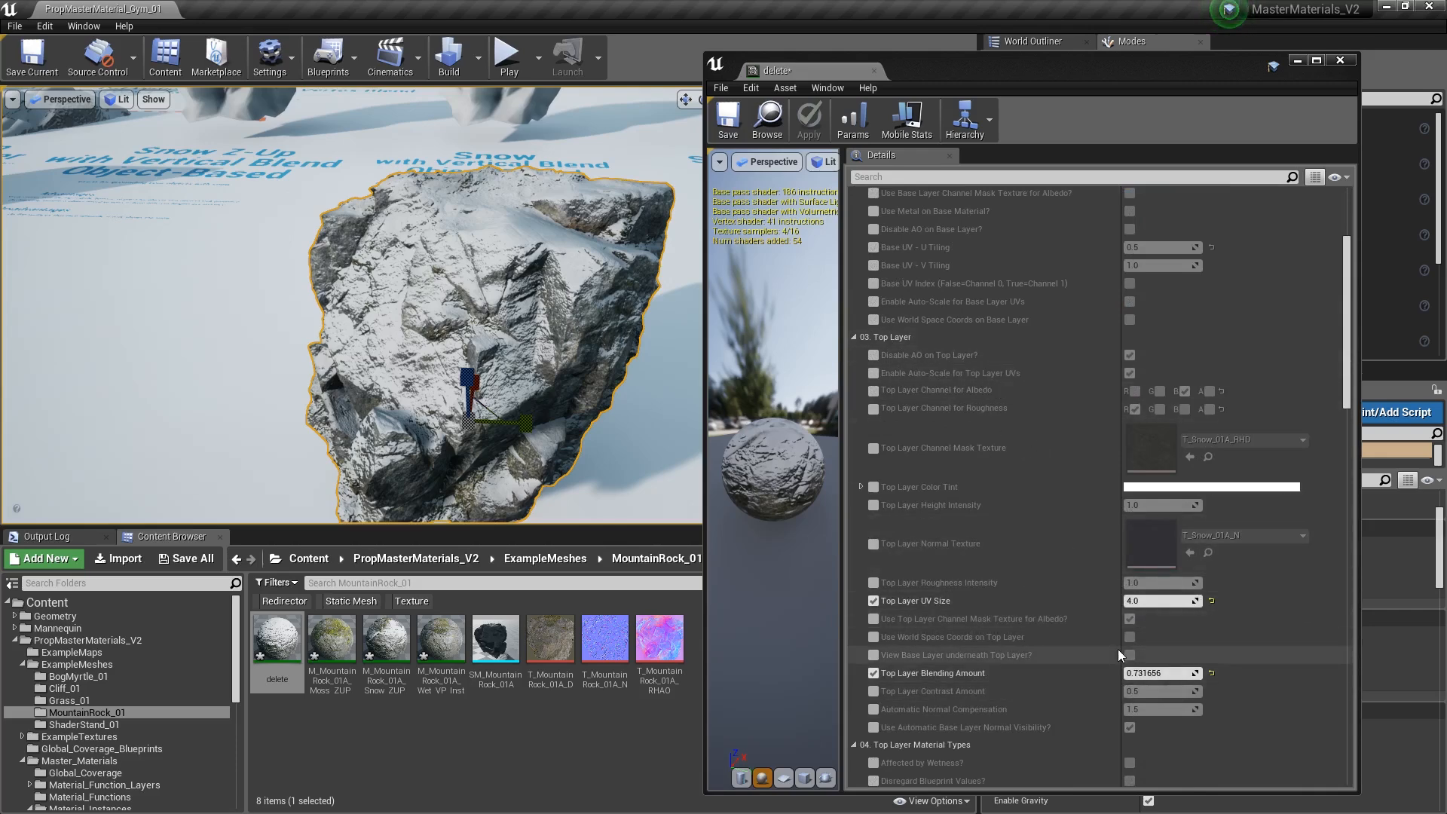
scroll(1117, 648, down, 1)
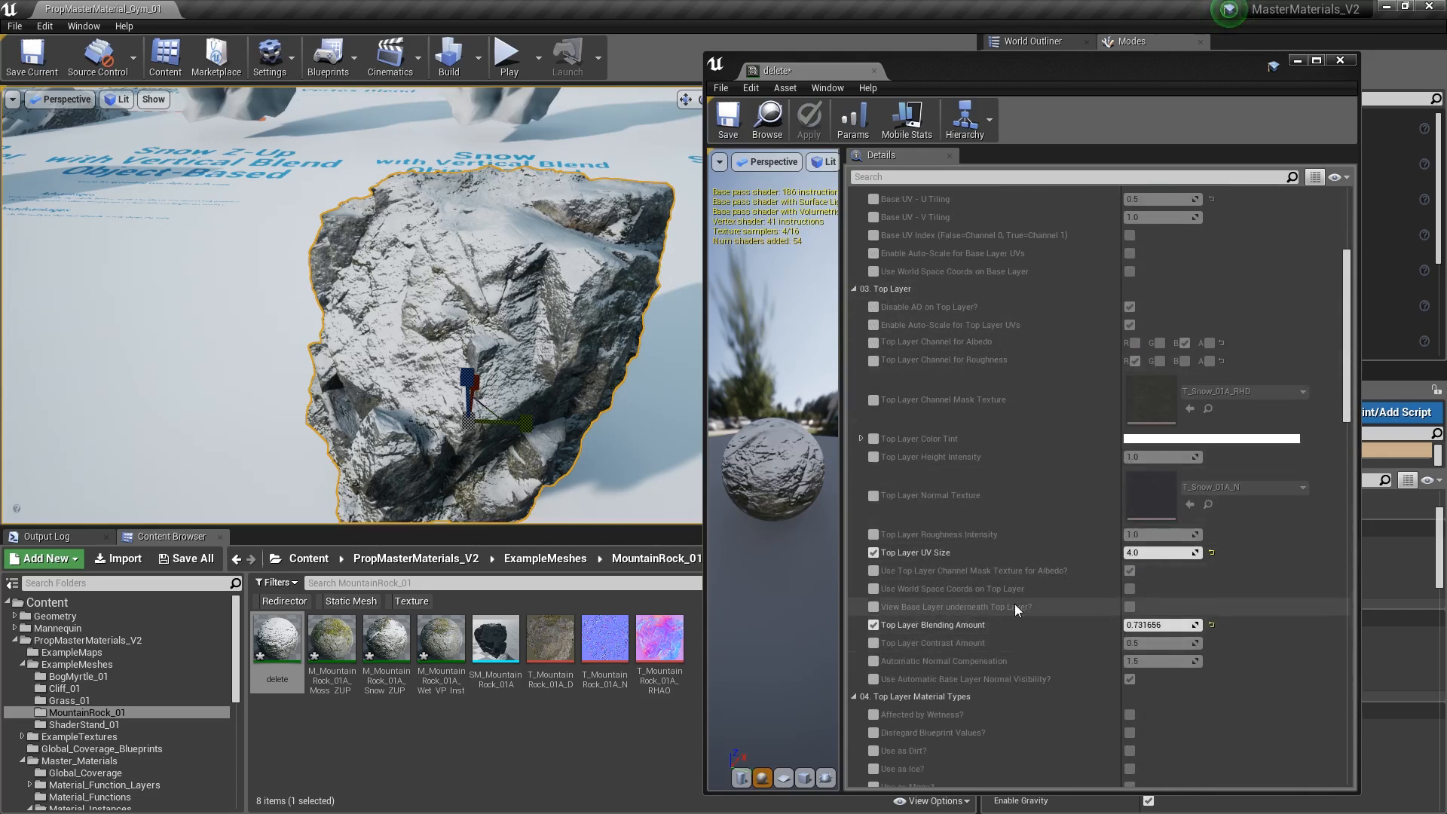
- Enable View Base Layer underneath Top Layer and activate the Top Layer Visibility override
click(873, 606)
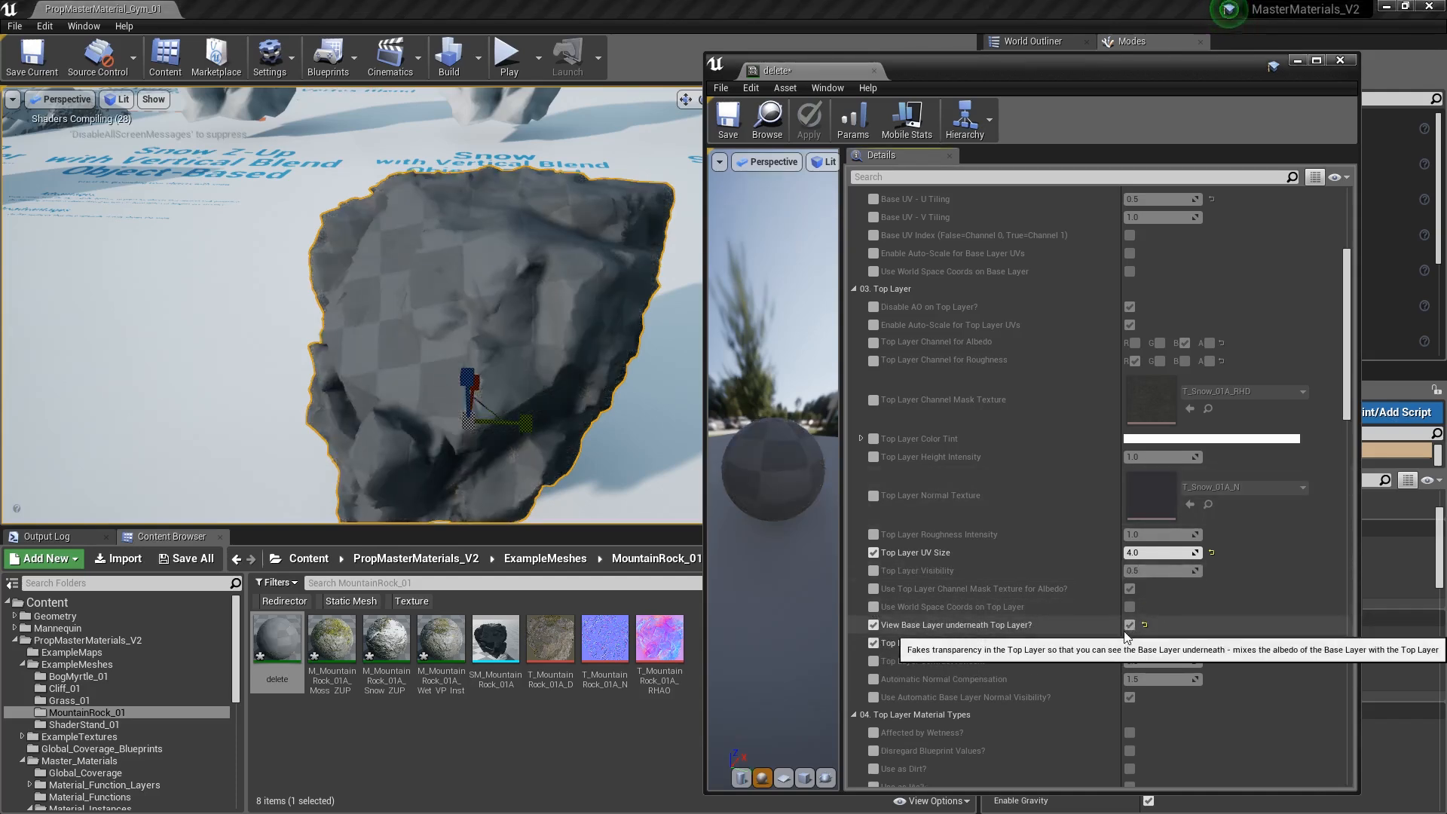
scroll(1255, 586, down, 1)
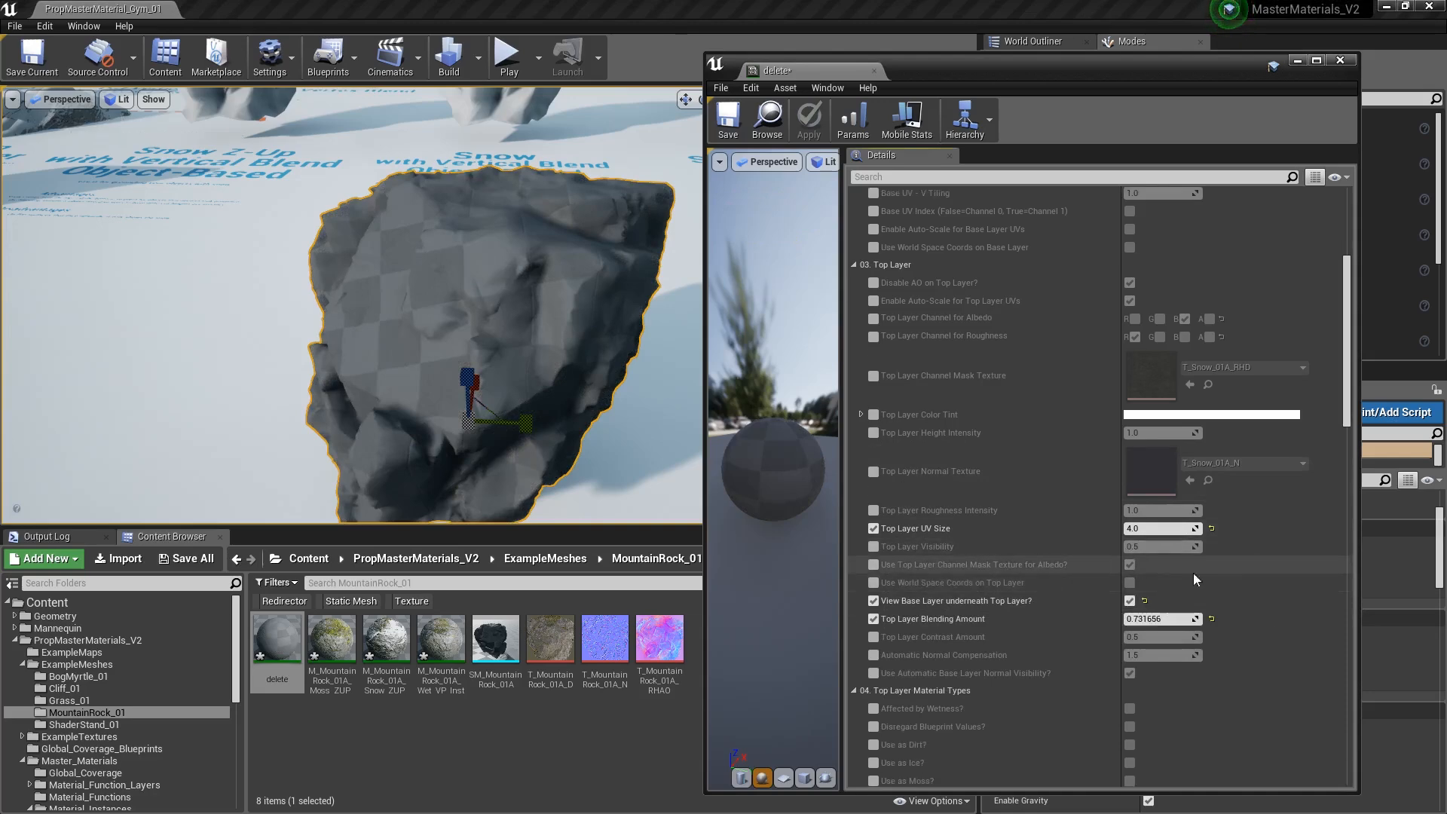
click(874, 546)
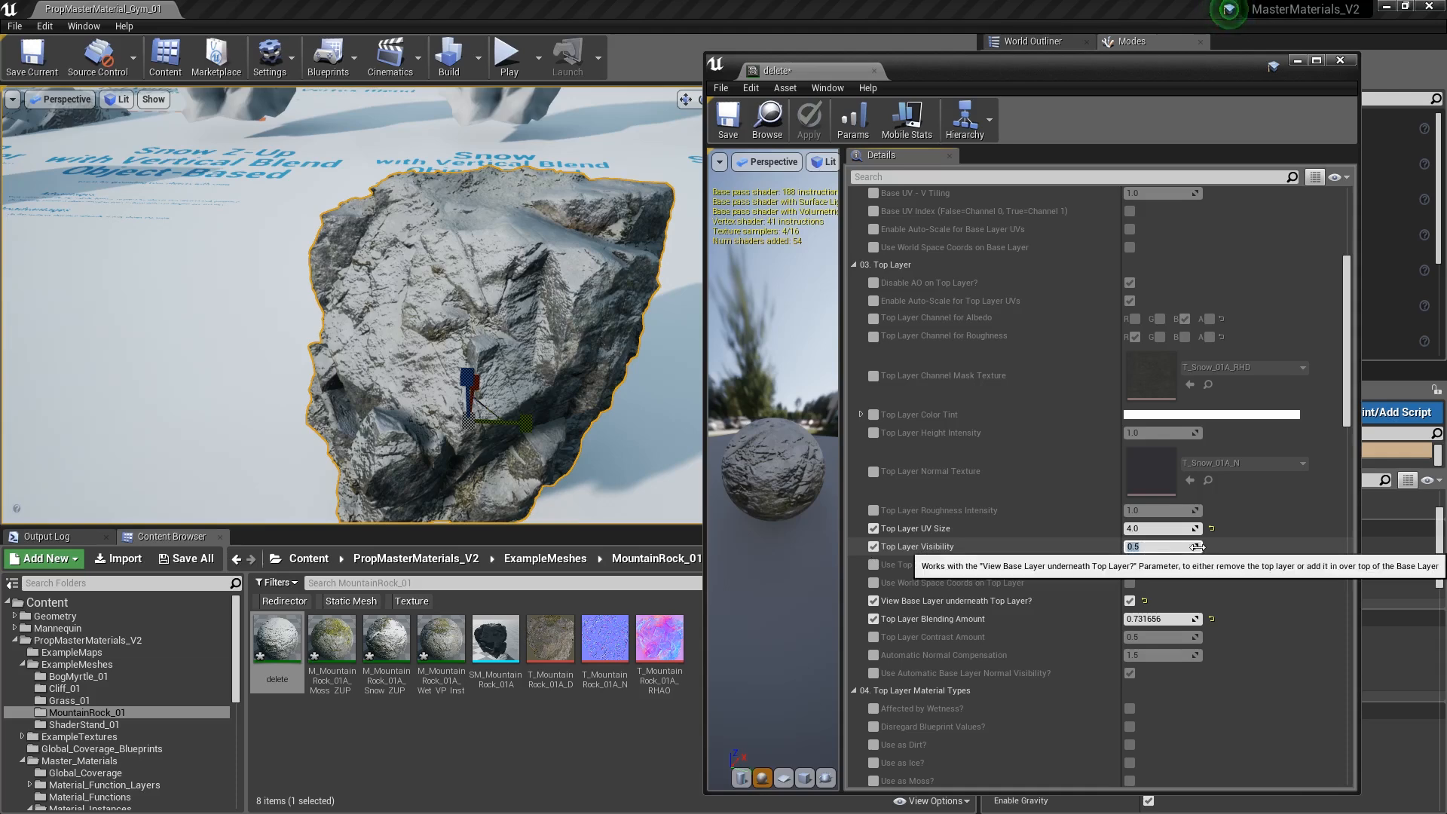
- Try a Top Layer Visibility of 0.1 and then 0.2 while viewing the snowy rock surface up close
mouse_move(528, 324)
right_down()
mouse_move(421, 264)
mouse_move(452, 324)
mouse_move(536, 333)
right_up()
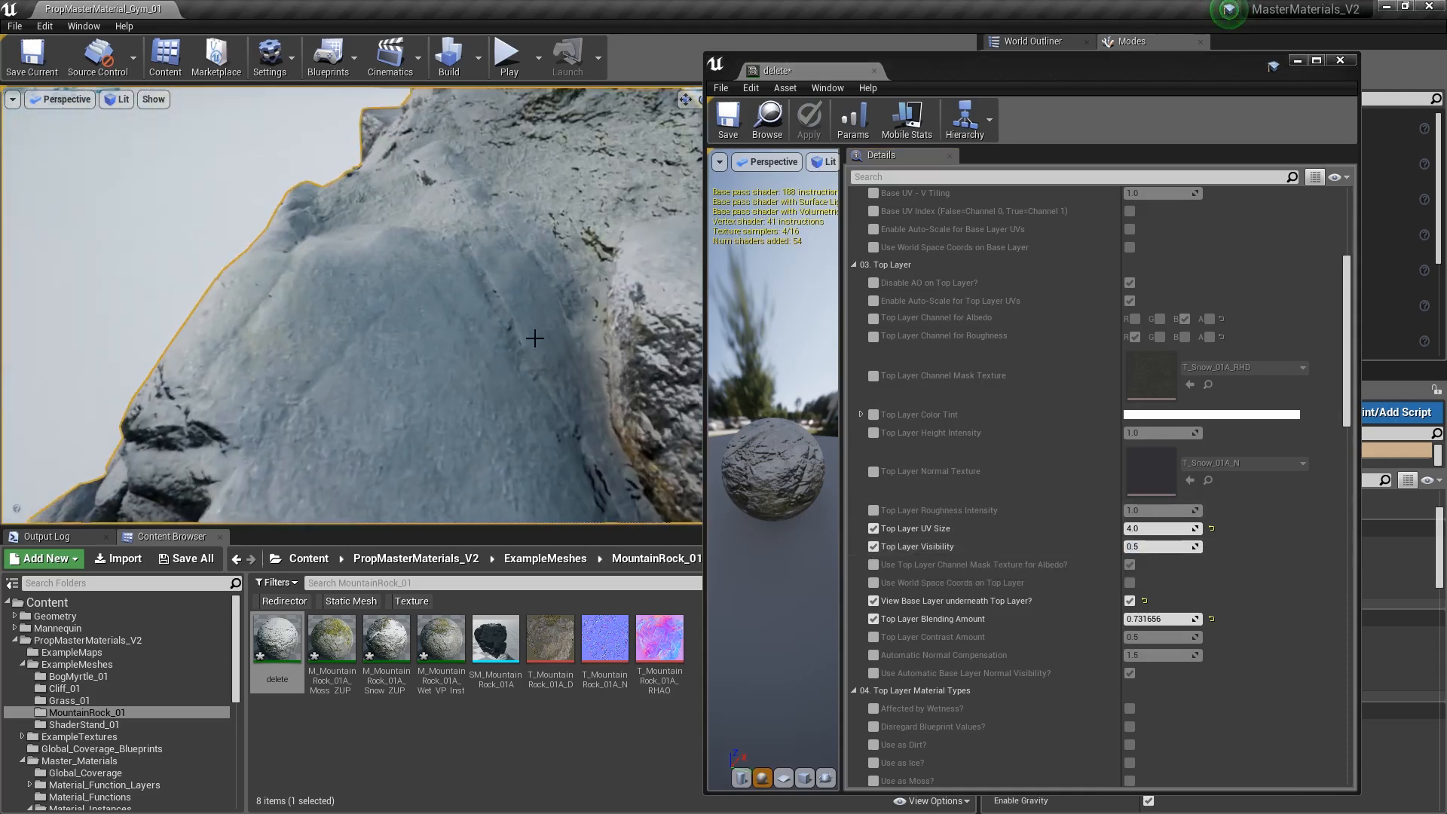
click(1172, 545)
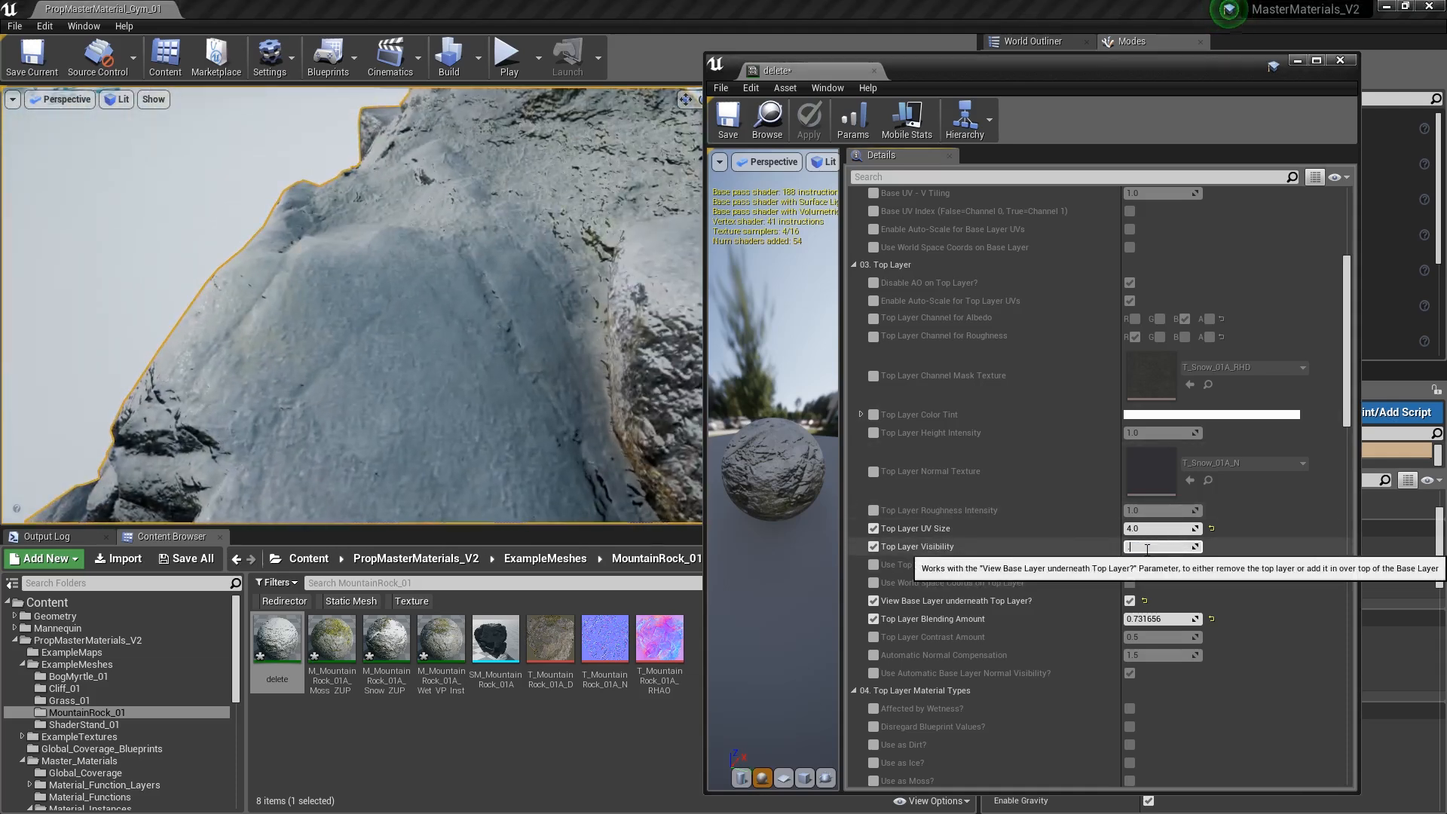
text(0.1)
key(Return)
text(0.2)
key(Return)
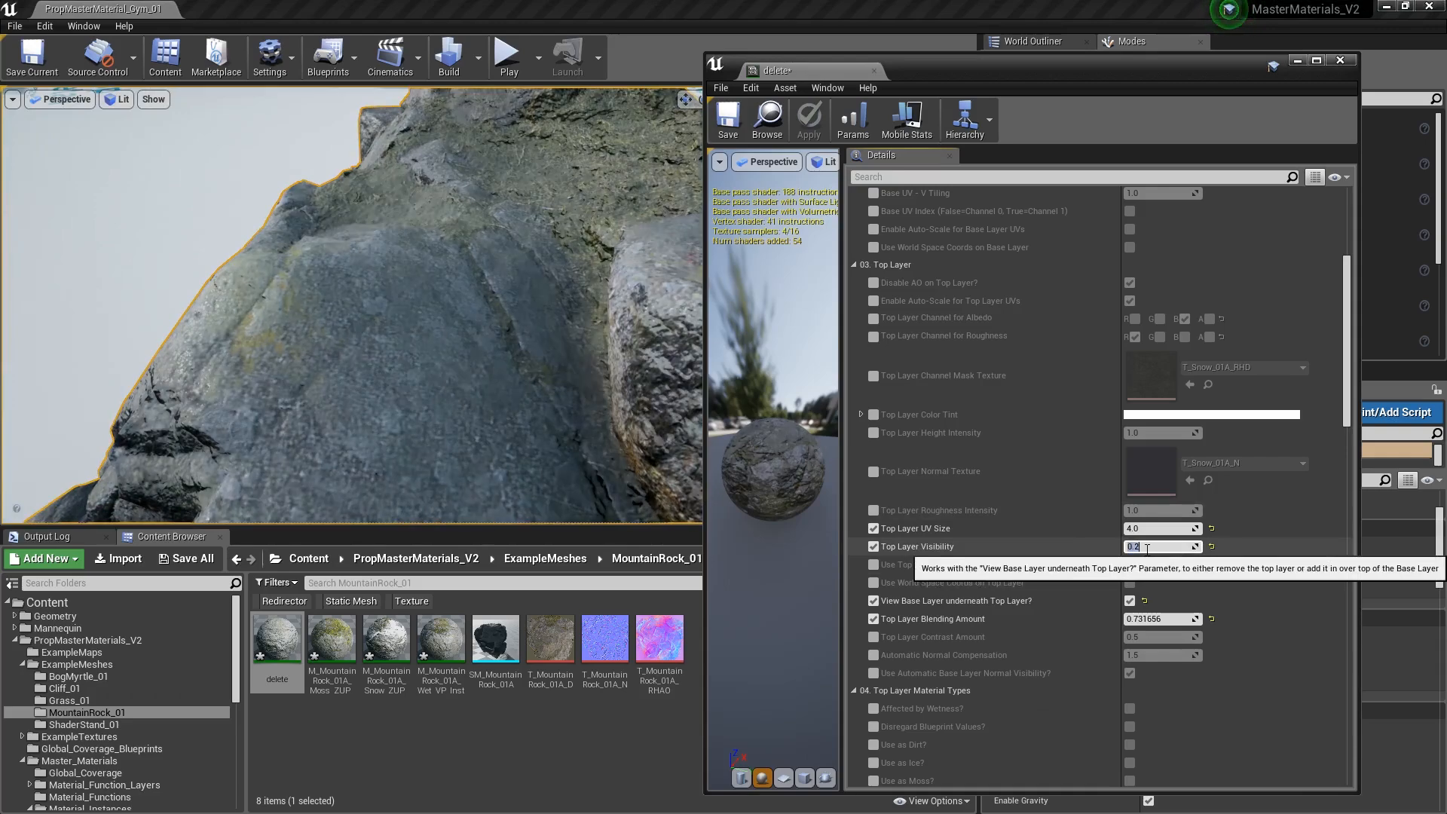
- Look through the material type, Z-Up Slope Blending and Static Switch parameters of the material instance
right_drag(430, 252, 331, 249)
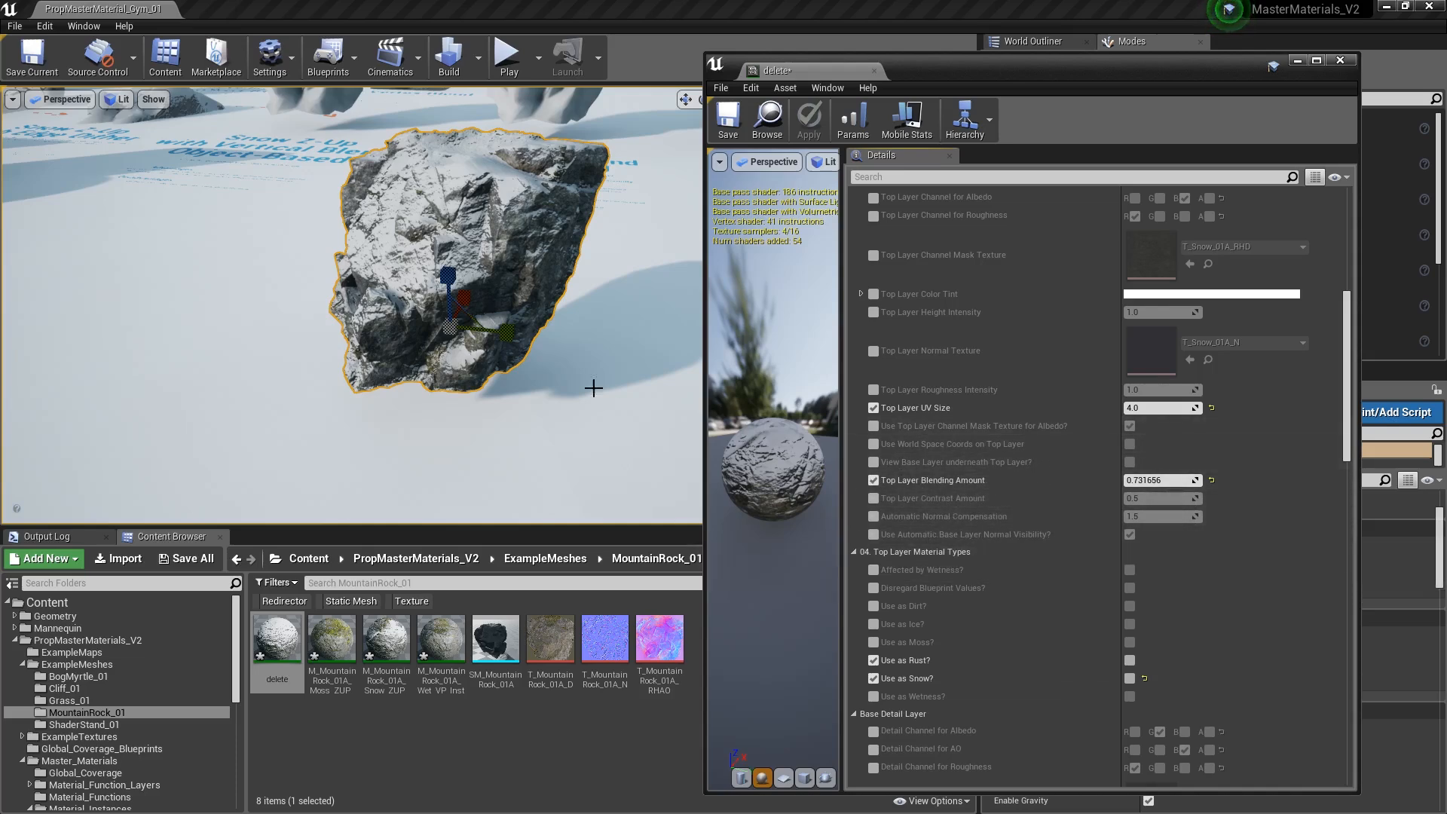
drag(1351, 411, 1354, 583)
scroll(870, 517, up, 3)
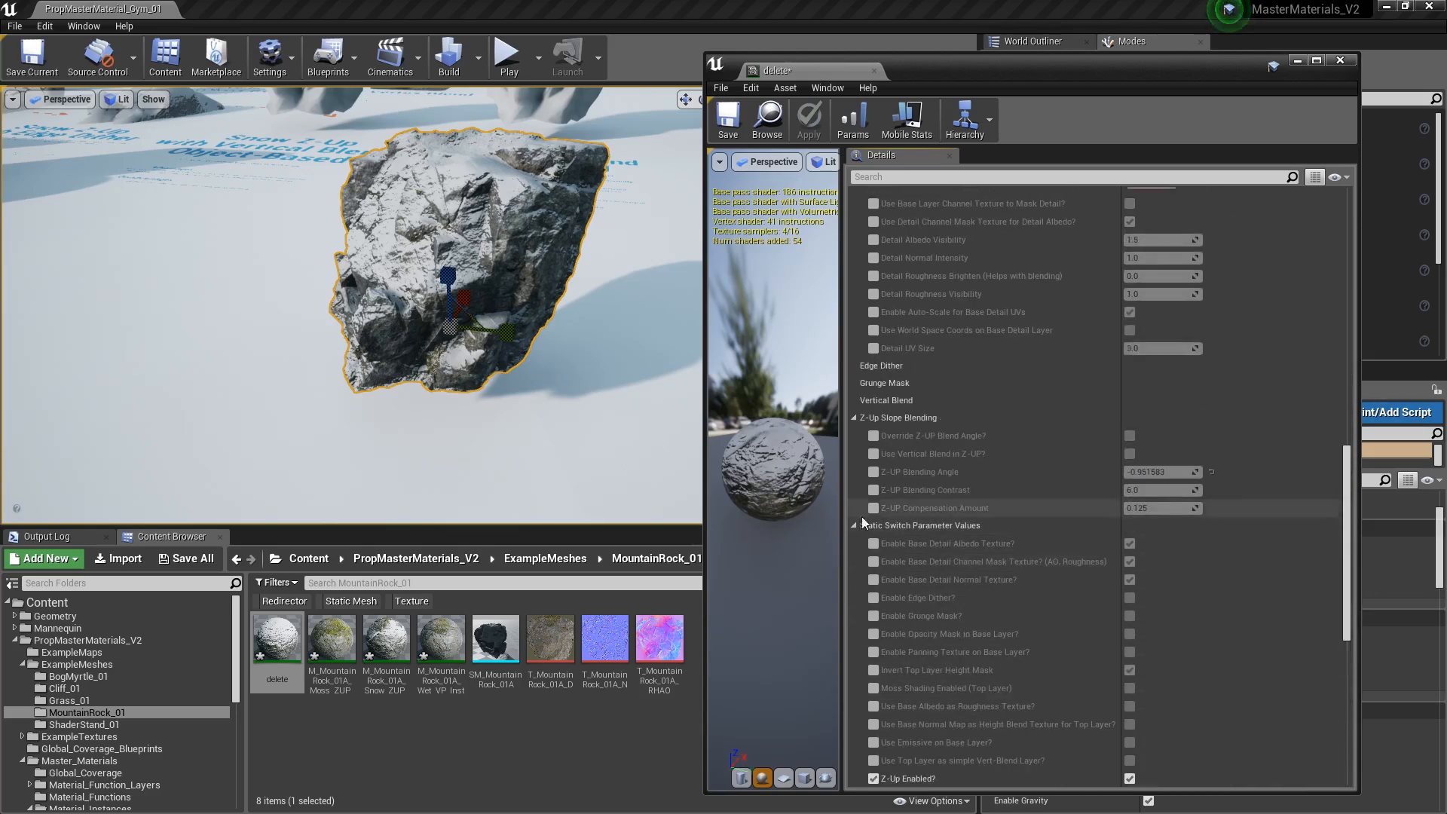
scroll(1121, 565, up, 9)
scroll(1121, 567, down, 13)
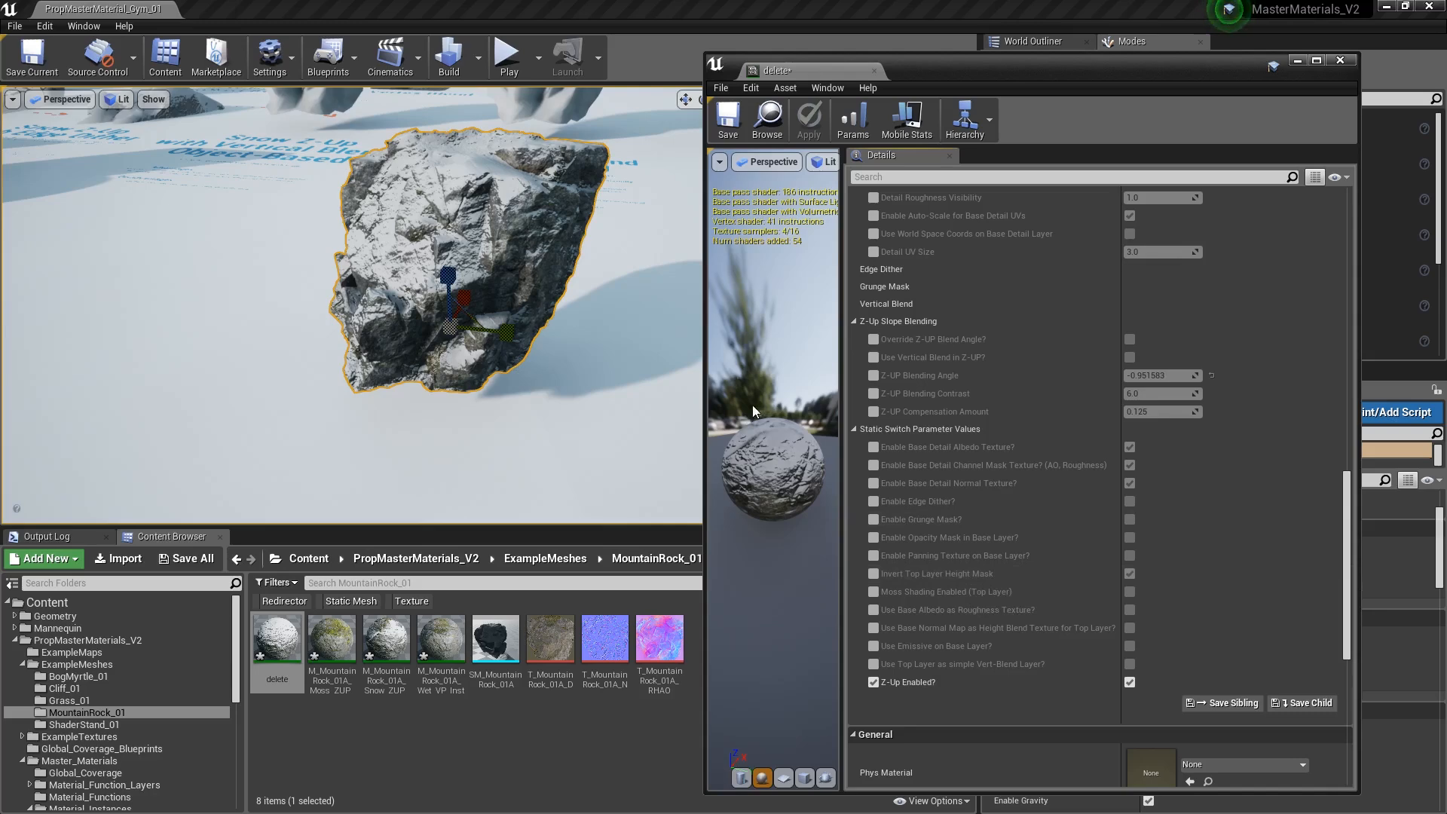
drag(1348, 538, 1346, 581)
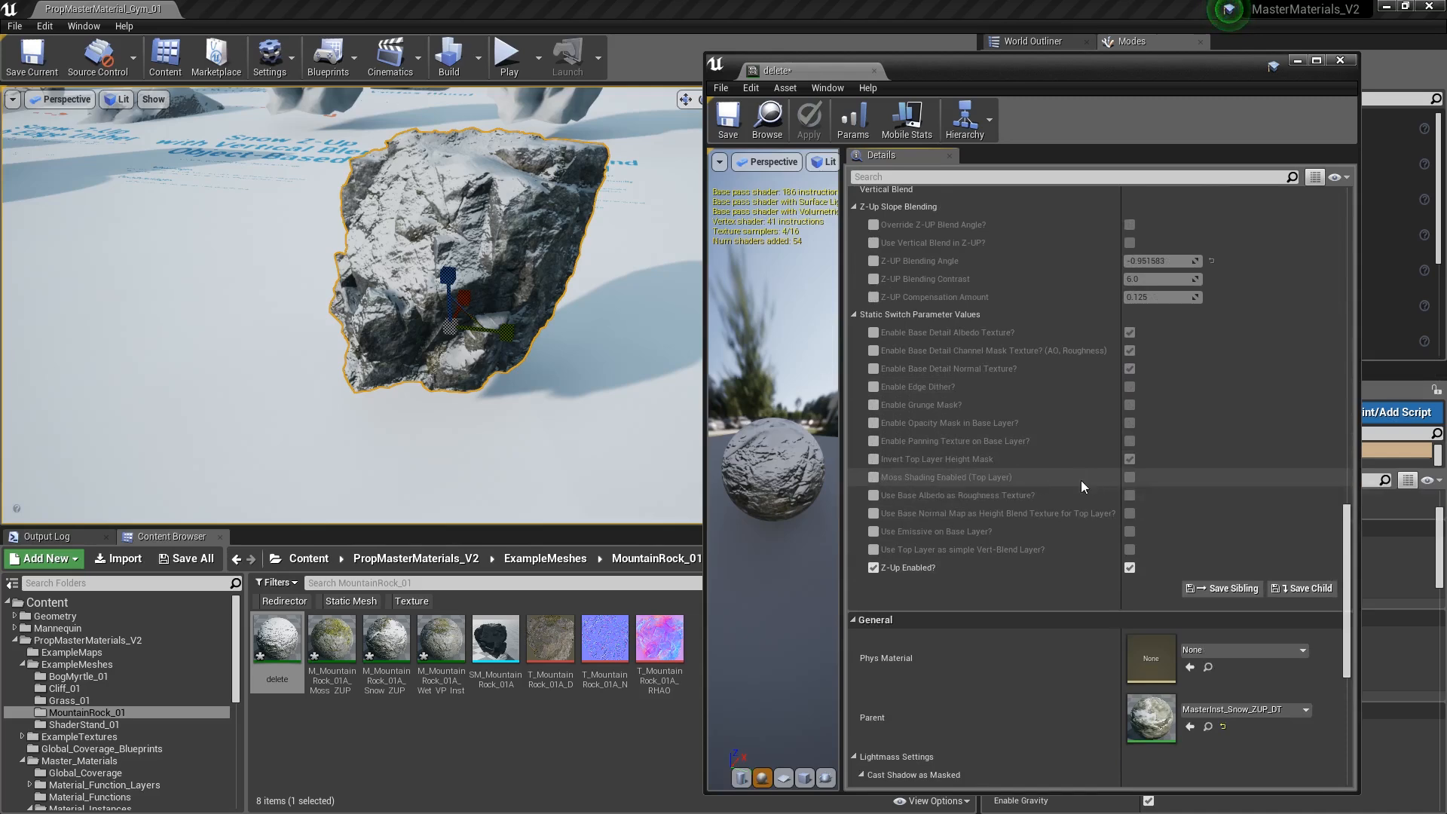
- Frame the snow-covered rock in the level and inspect its coverage from different distances and angles
mouse_move(520, 349)
right_down()
mouse_move(373, 347)
mouse_move(411, 366)
mouse_move(377, 309)
mouse_move(354, 327)
mouse_move(400, 384)
mouse_move(376, 324)
mouse_move(358, 339)
mouse_move(456, 332)
mouse_move(489, 385)
mouse_move(523, 355)
right_up()
key(s)
key(w)
key(s)
key(w)
key(s)
key(f)
alt+drag(523, 355, 617, 302)
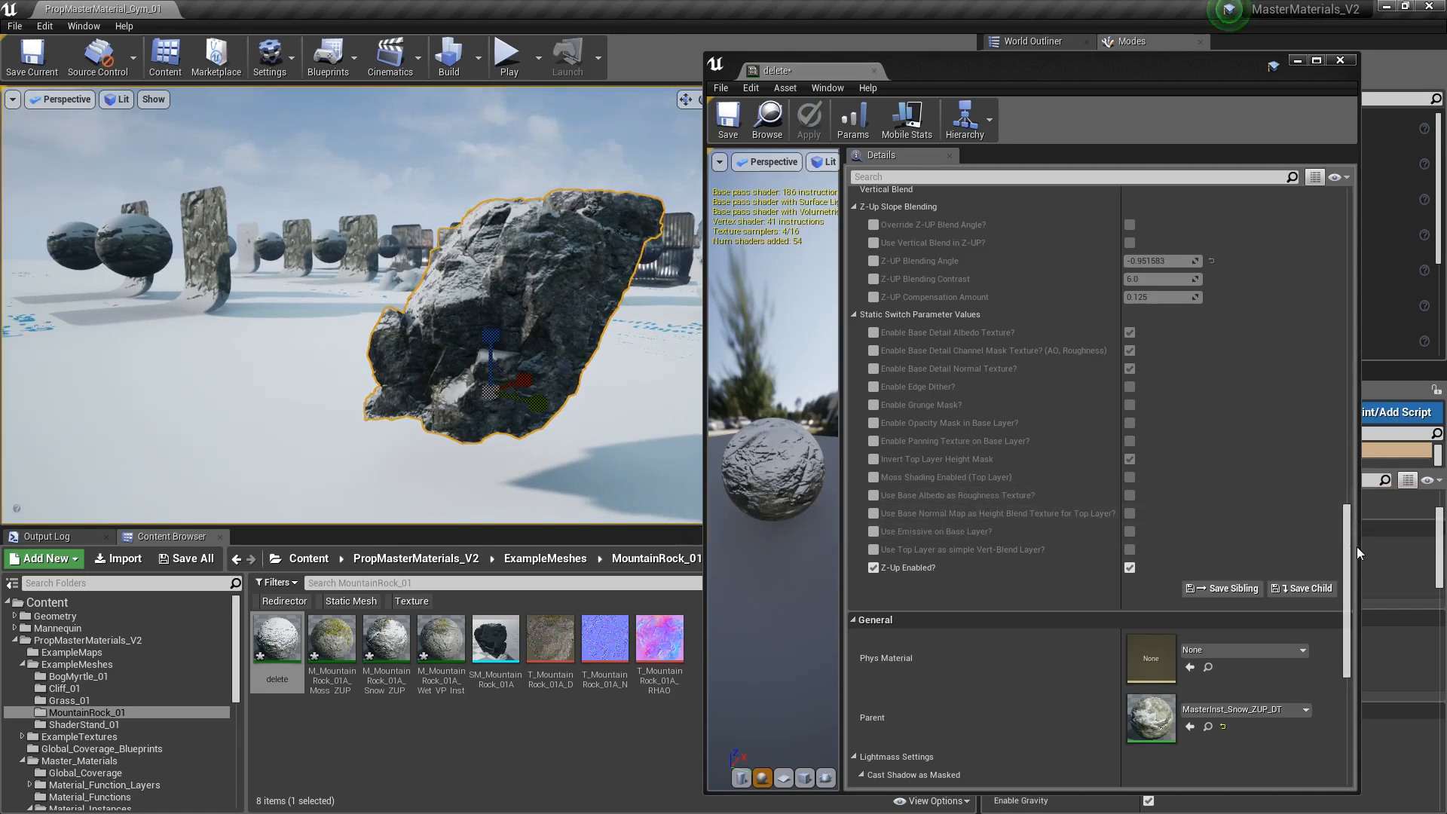
- Review the Base Layer textures and channels, and compare them with the static switches for the base detail textures
drag(1349, 539, 1331, 225)
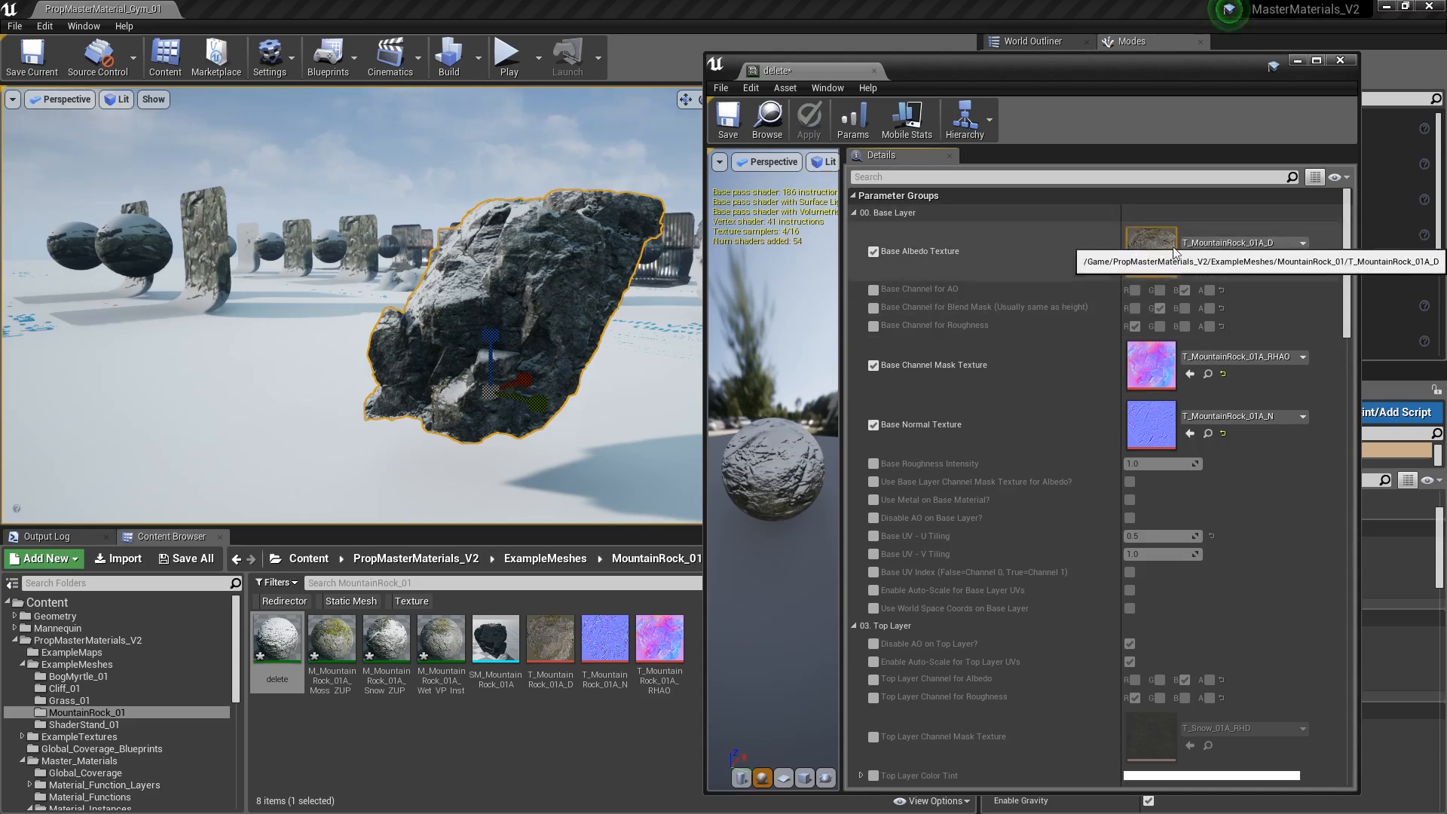
scroll(1348, 263, down, 1)
drag(1348, 264, 1321, 559)
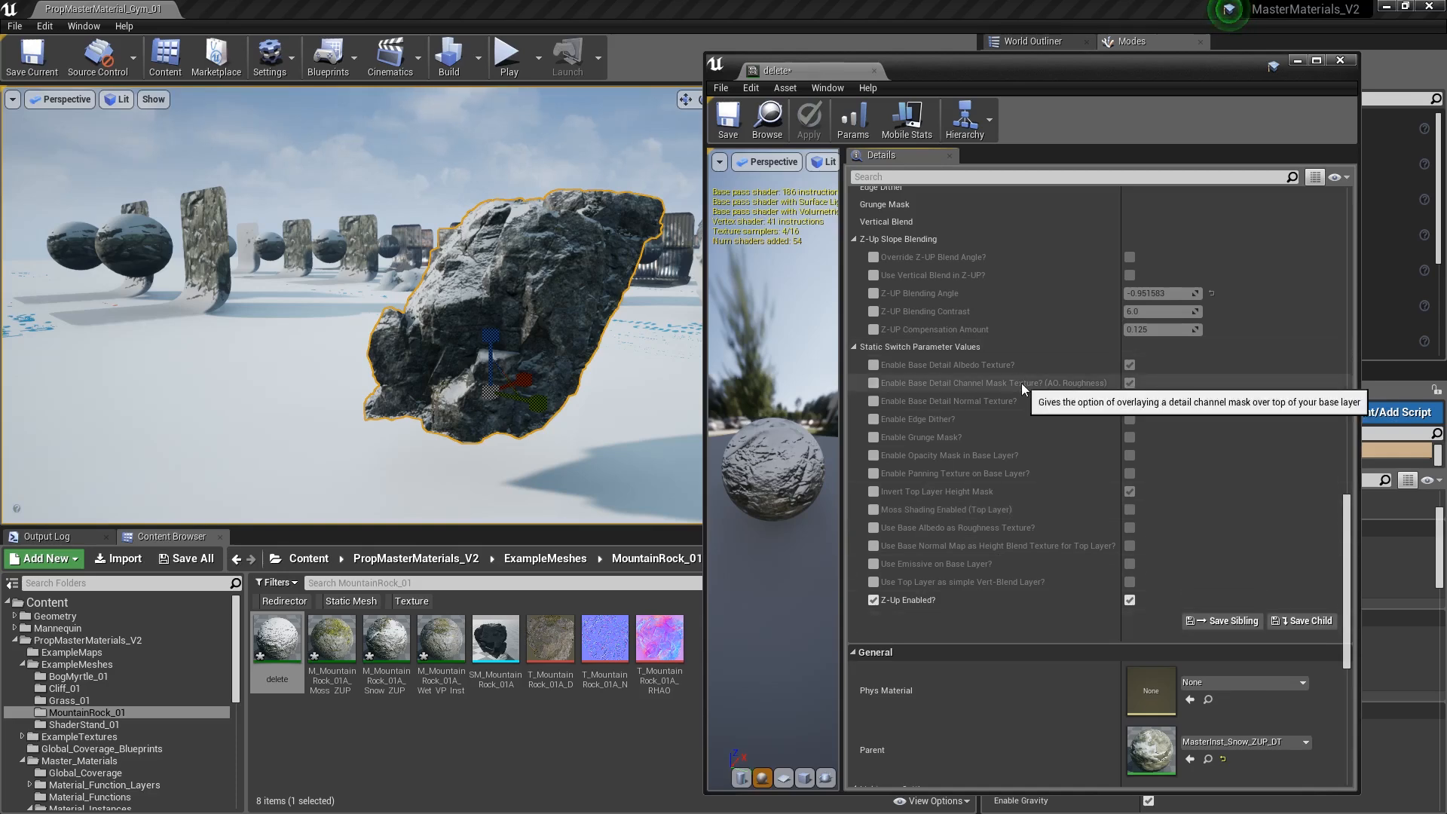
drag(1346, 553, 1295, 220)
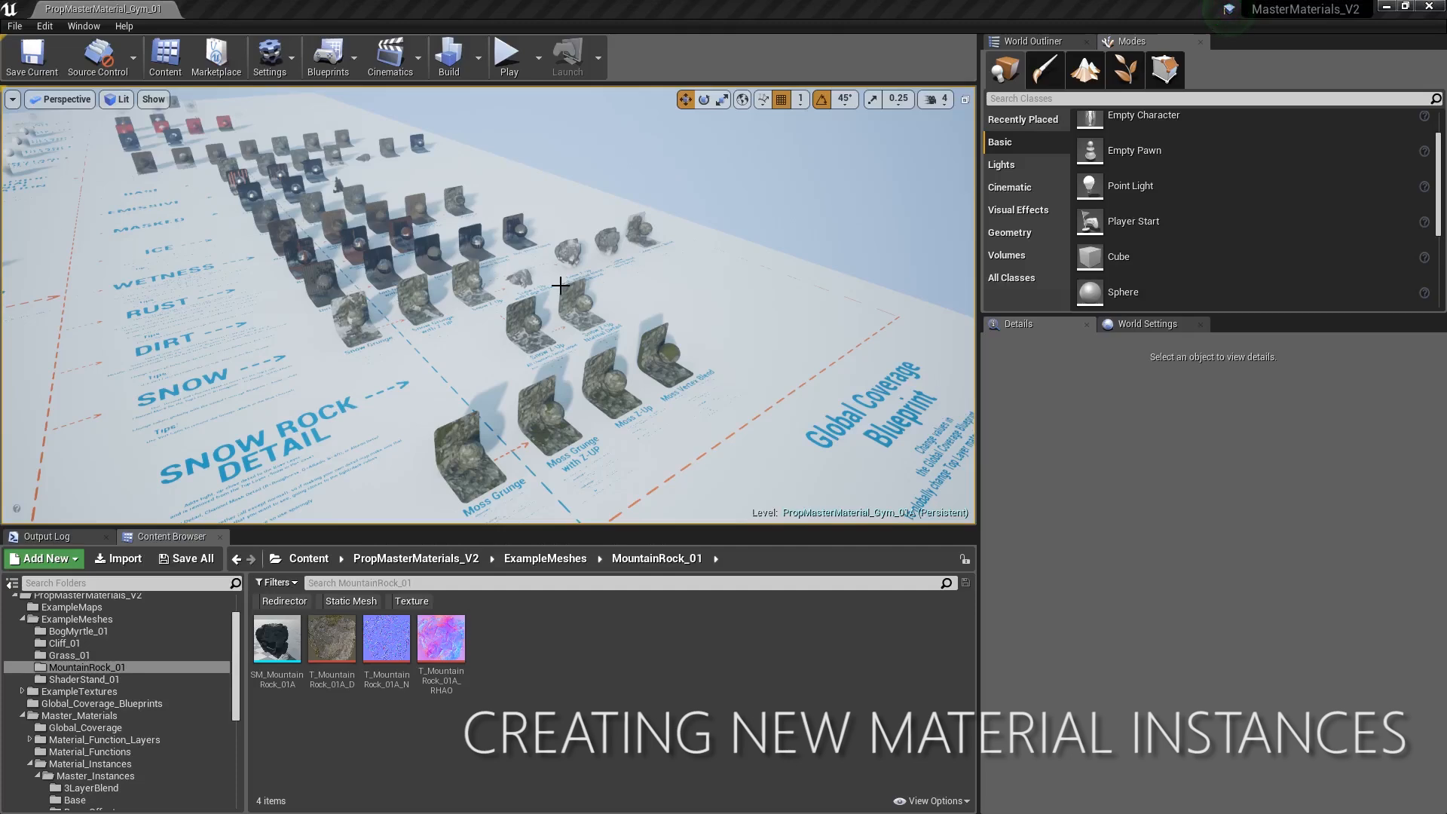
- Open the T_MountainRock_01A_RHAO texture from the MountainRock_01 folder
mouse_move(507, 274)
right_down()
mouse_move(459, 279)
mouse_move(508, 275)
right_up()
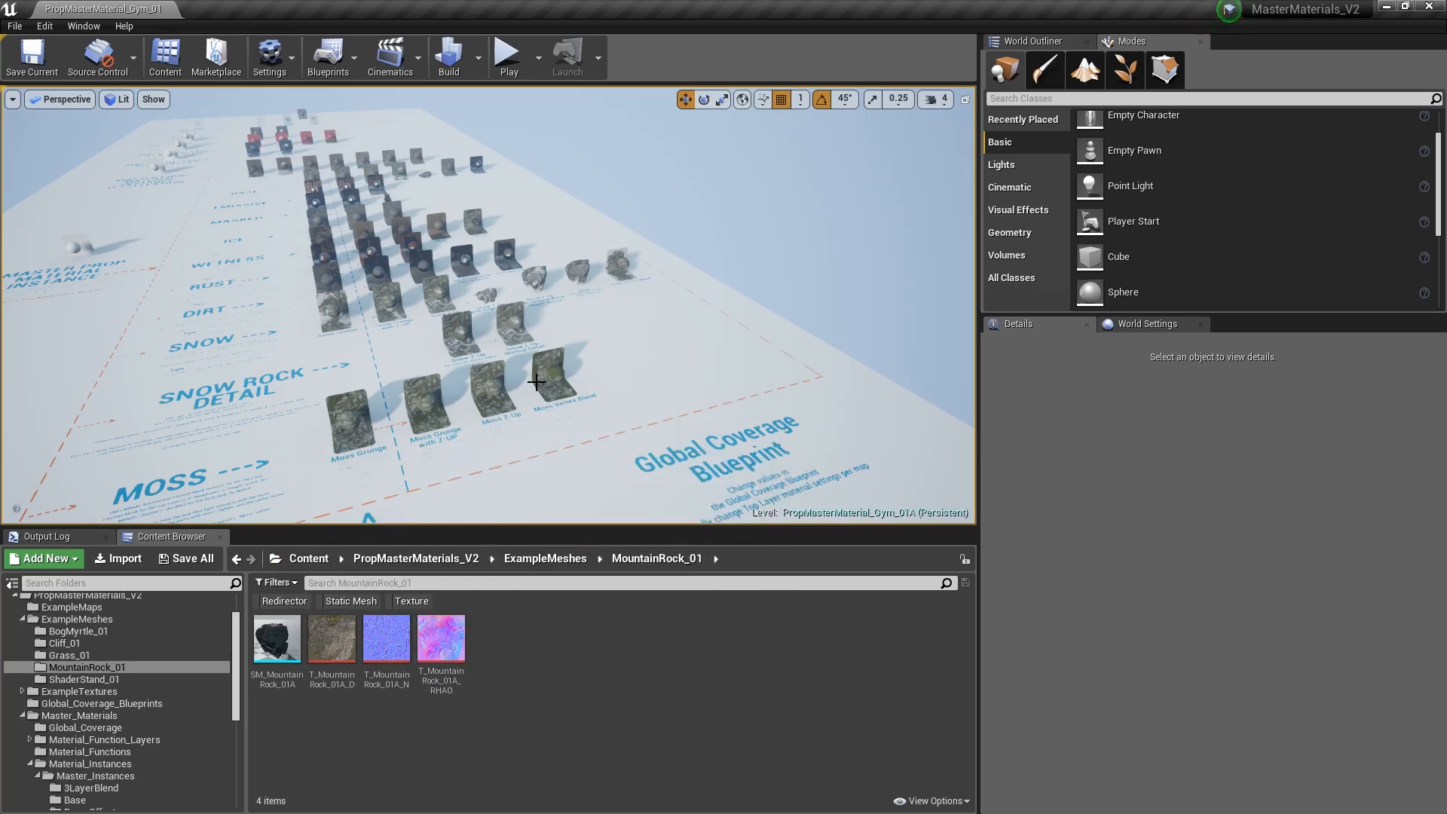
right_drag(585, 344, 659, 345)
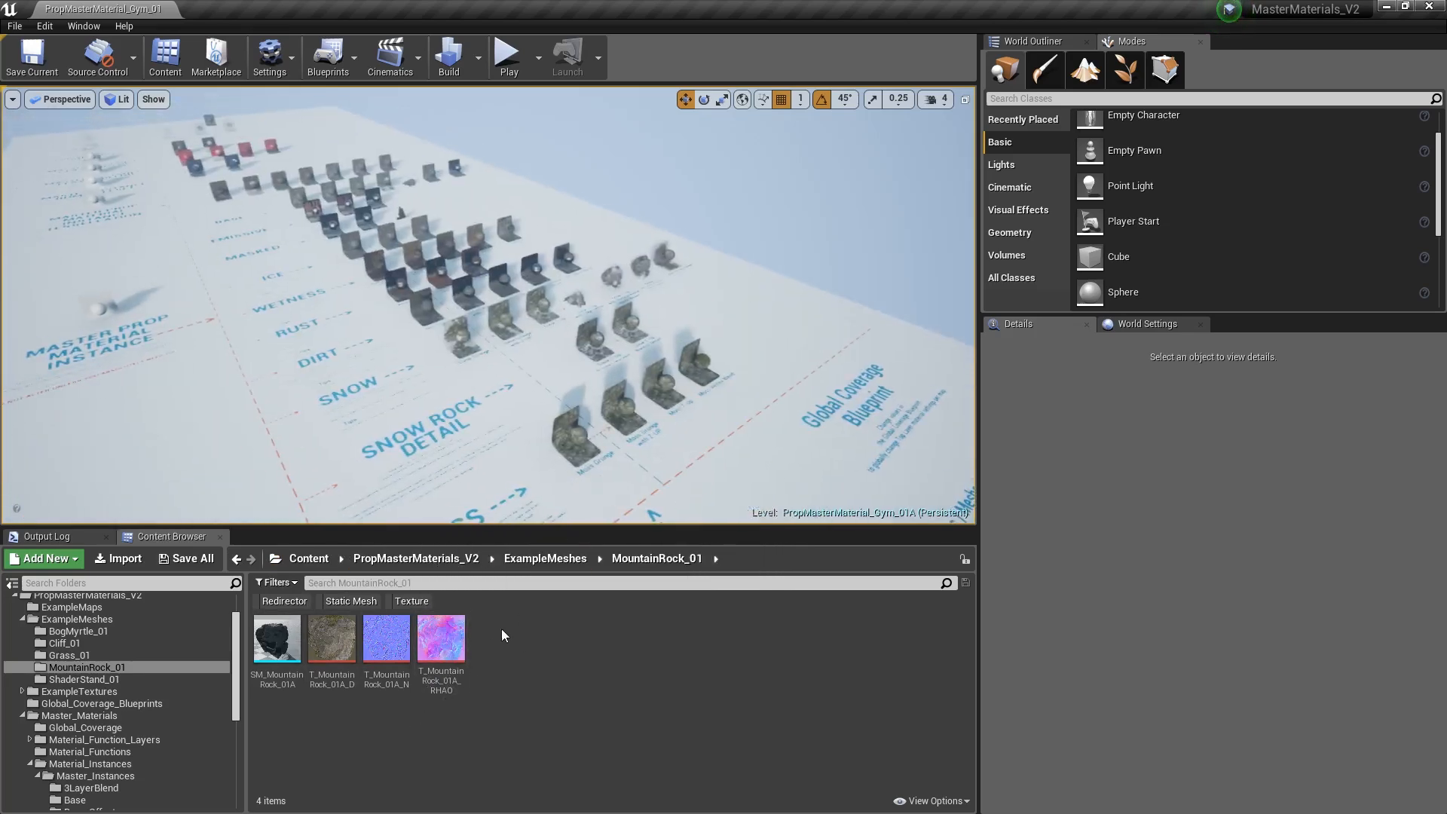
double_click(442, 664)
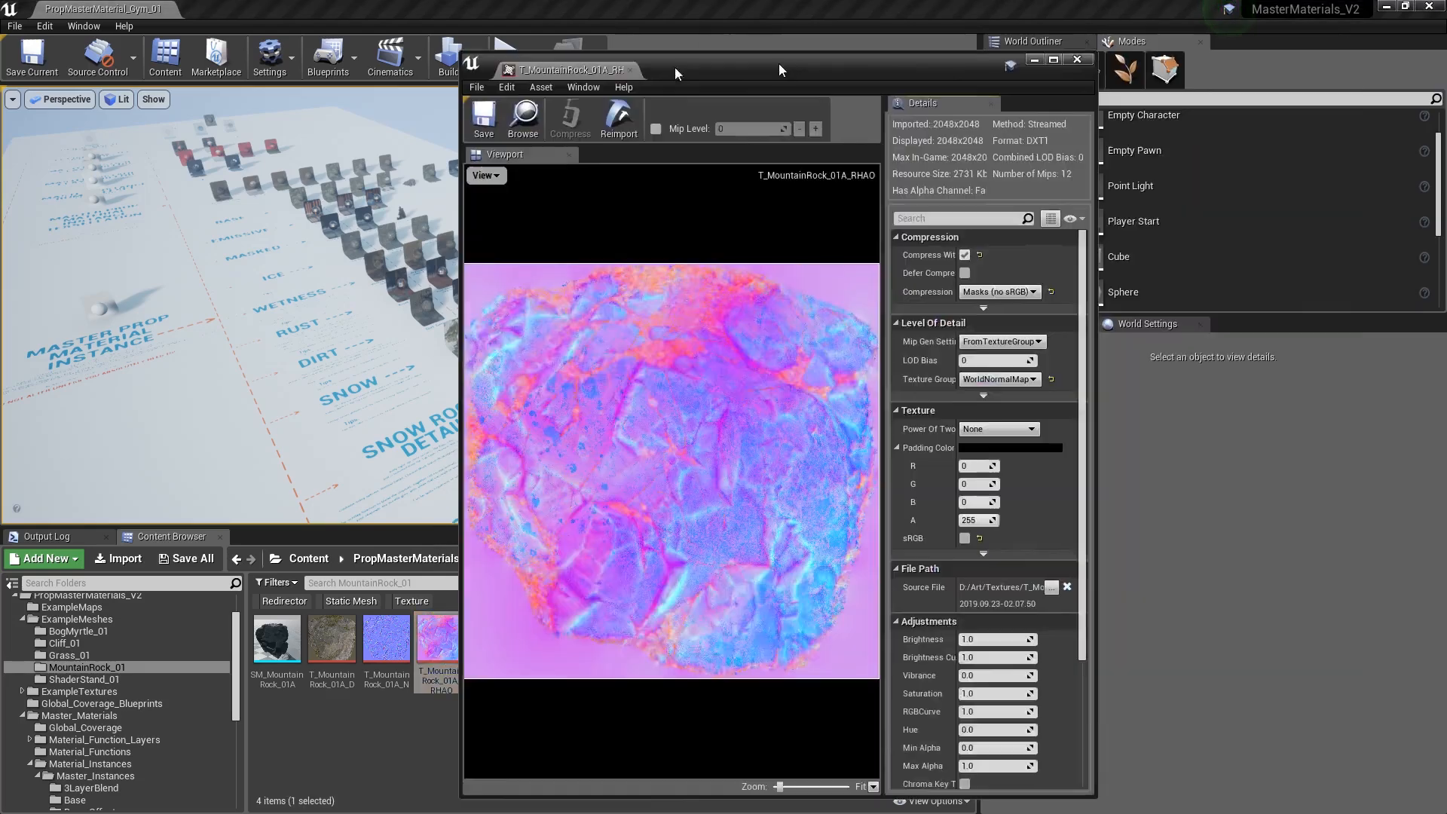
drag(677, 68, 579, 77)
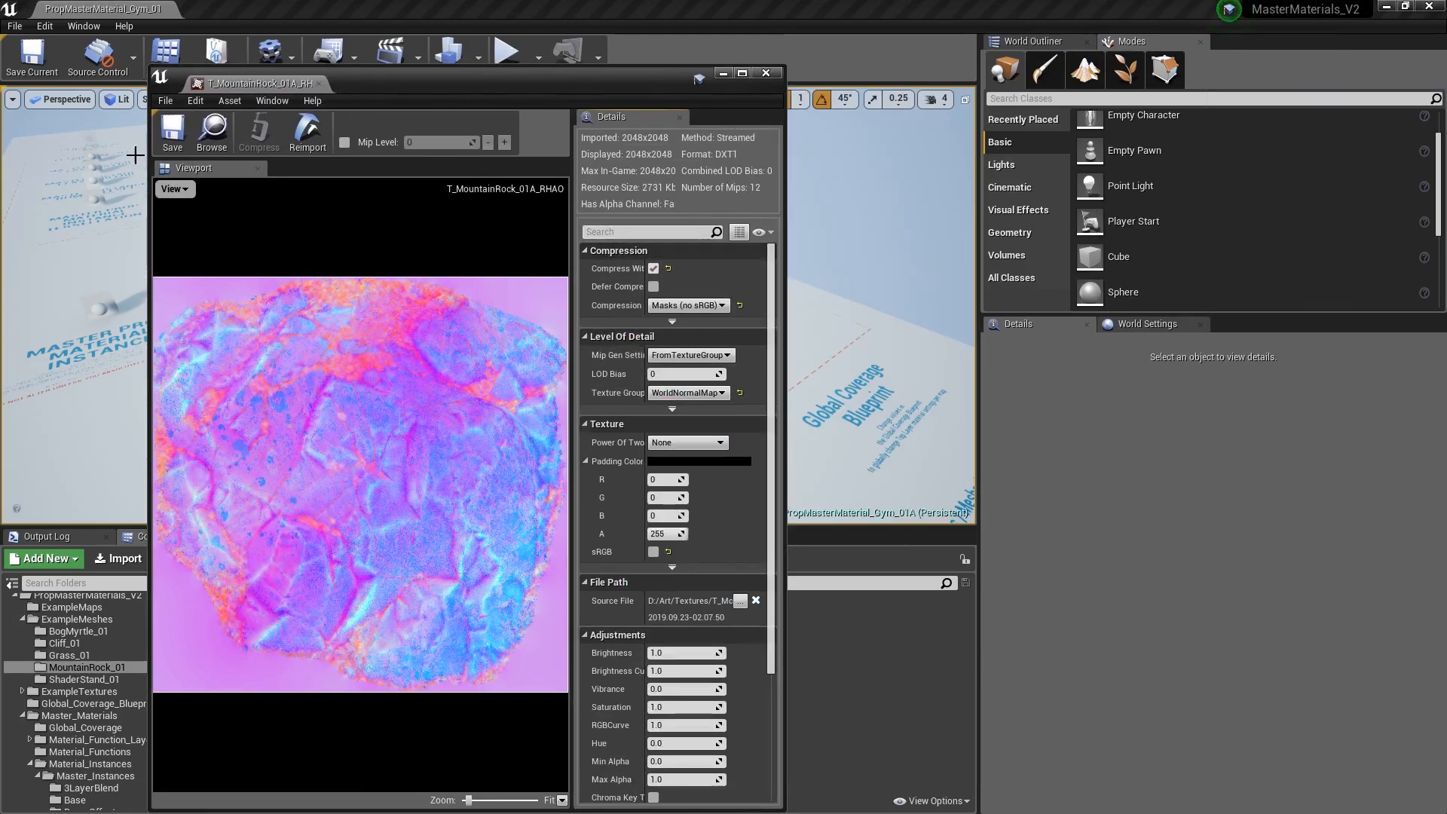
- Inspect the RHAO texture's red, green and blue channels separately, and close the texture editor
click(173, 189)
click(161, 236)
click(160, 252)
click(161, 220)
click(160, 237)
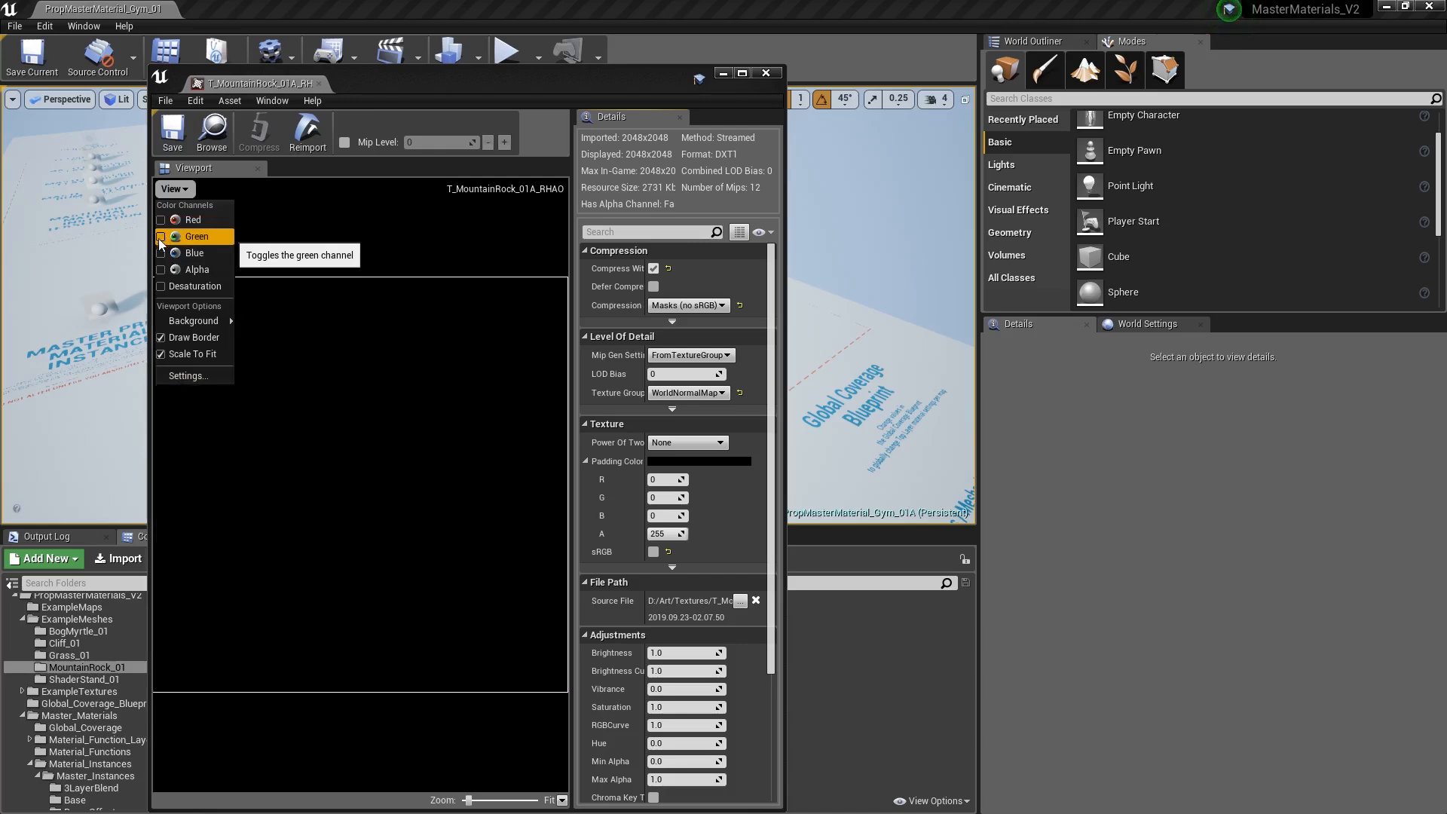
click(161, 238)
click(162, 253)
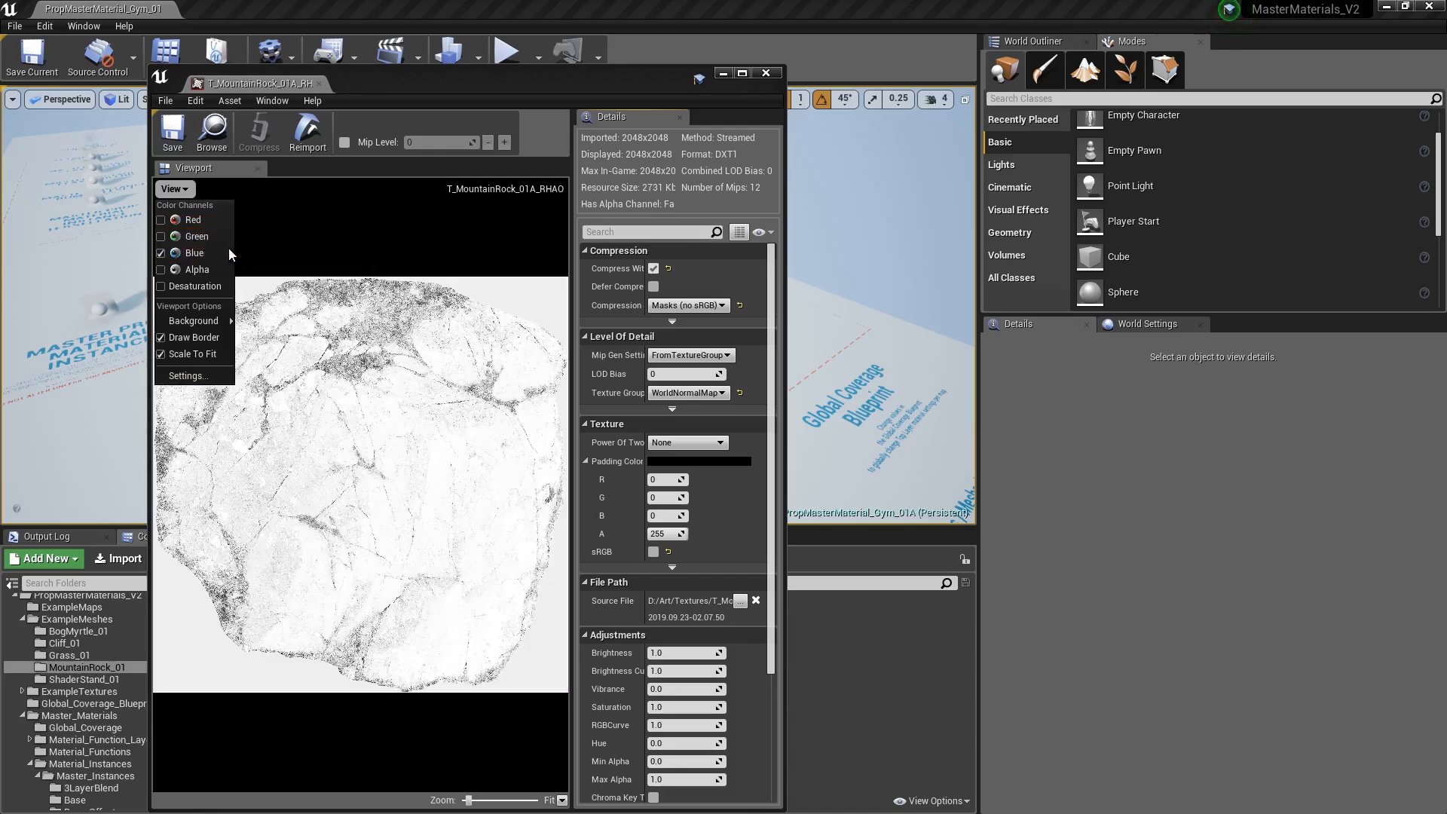
click(175, 253)
click(319, 84)
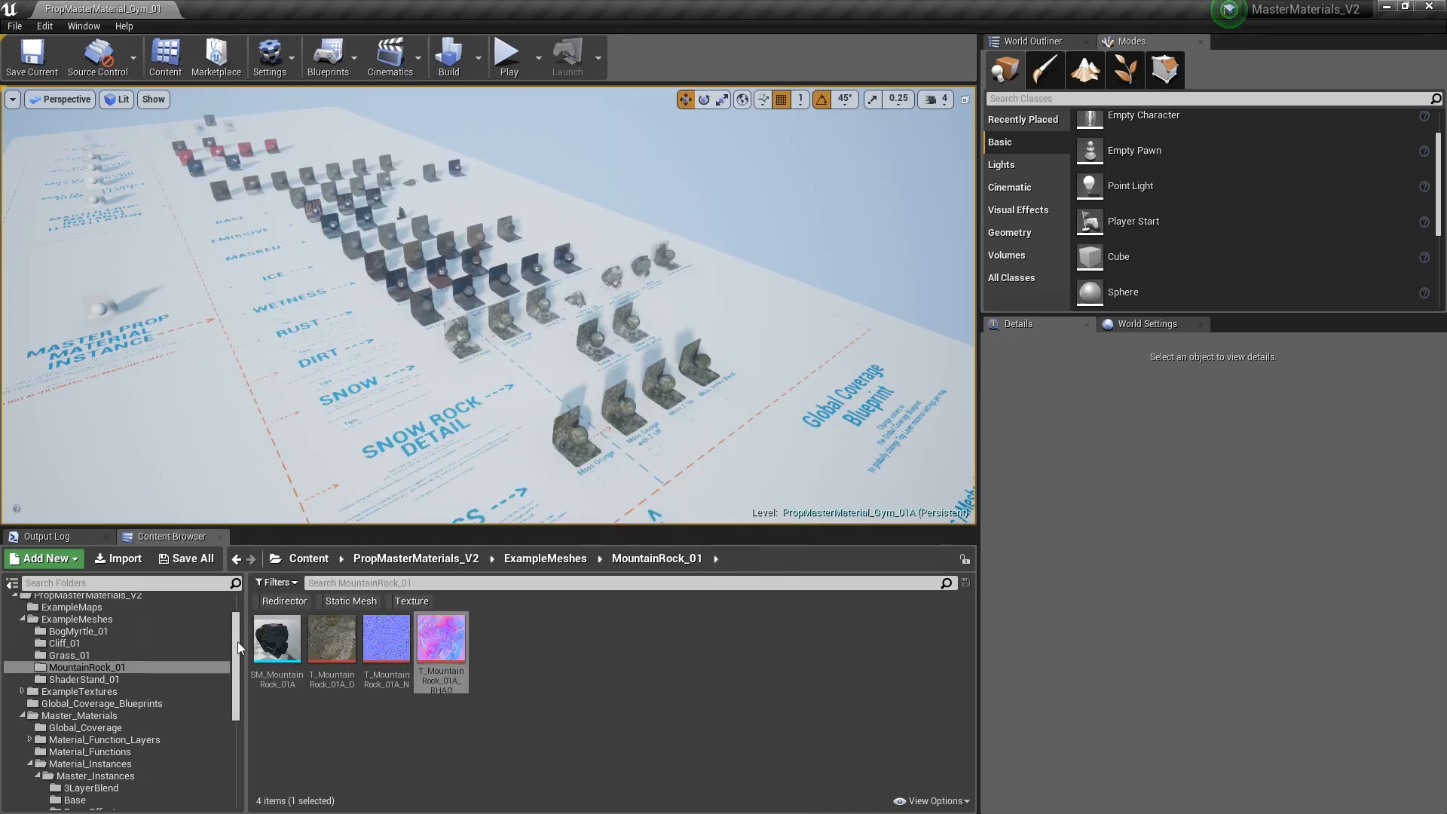
- Place the SM_MountainRock_01A mesh near the snow examples at about X 846, Y 7186, Z 130, and frame it
drag(689, 295, 693, 297)
key(f)
alt+drag(788, 316, 960, 297)
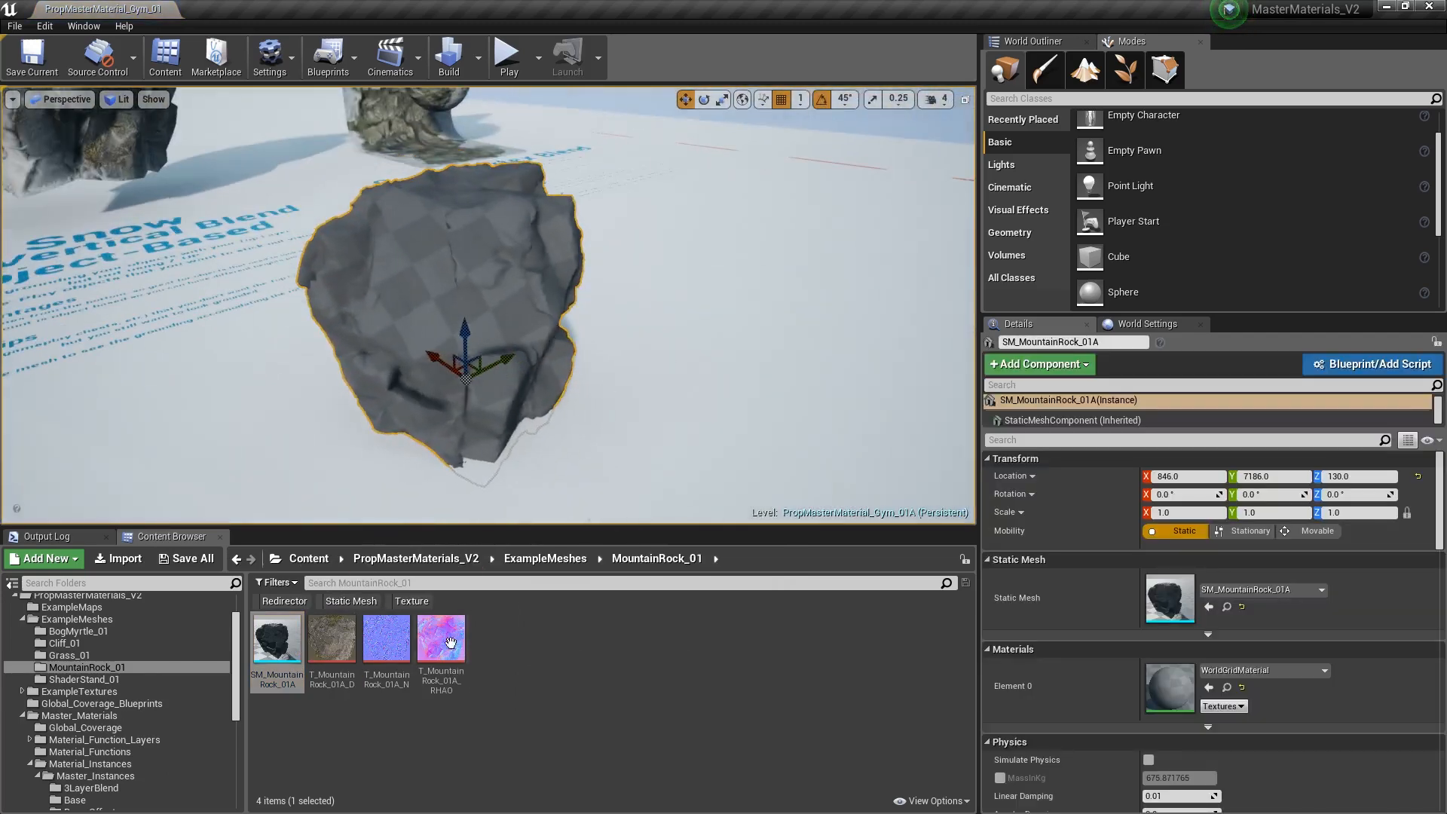
- Move the rock mesh to the open floor in front of the moss examples, at about X -1420, Y 5765, and frame it
key(s)
right_drag(482, 362, 392, 347)
key(w)
mouse_move(605, 362)
right_down()
mouse_move(641, 362)
mouse_move(605, 362)
right_up()
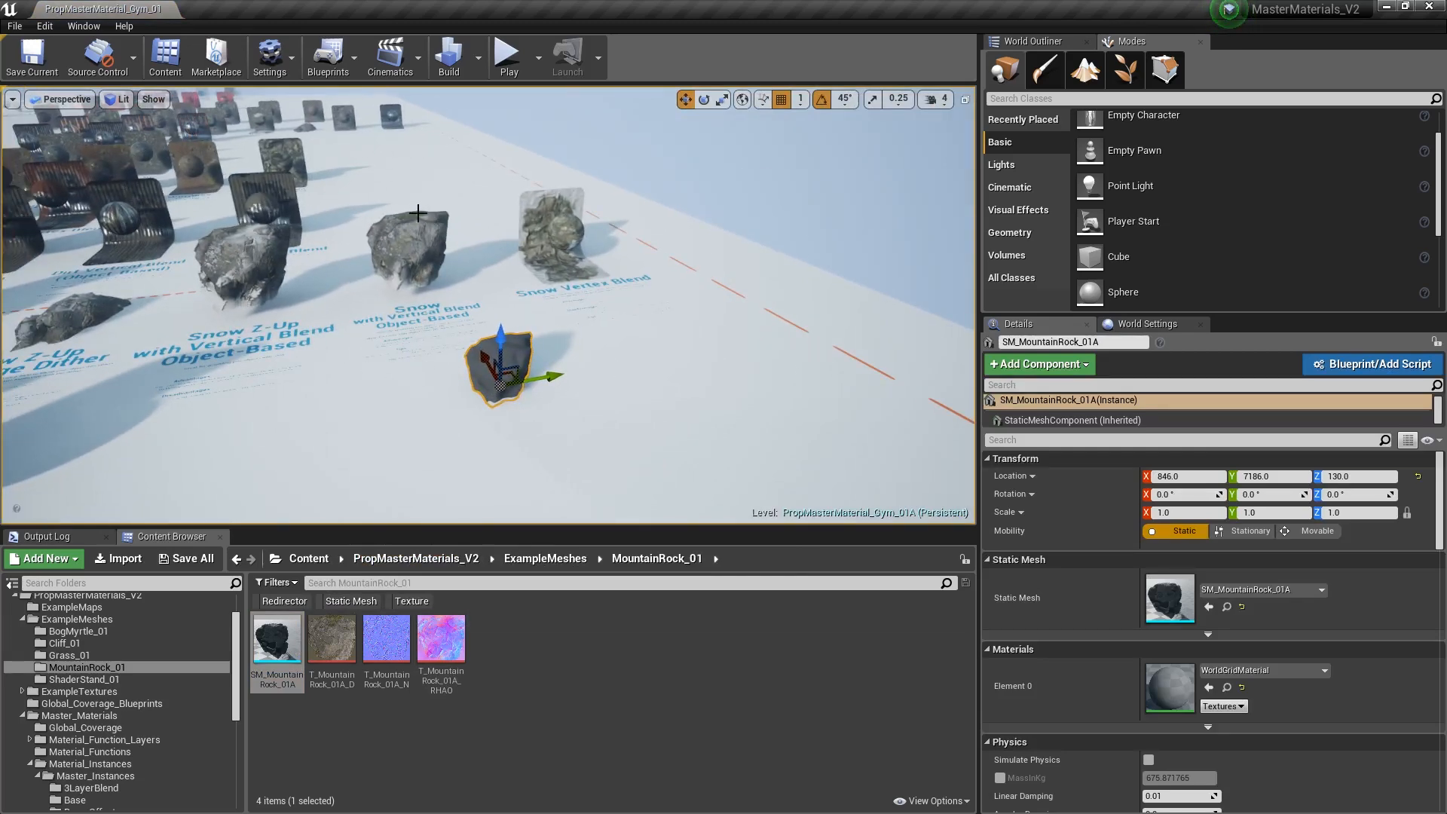
right_drag(551, 307, 468, 387)
key(w)
key(s)
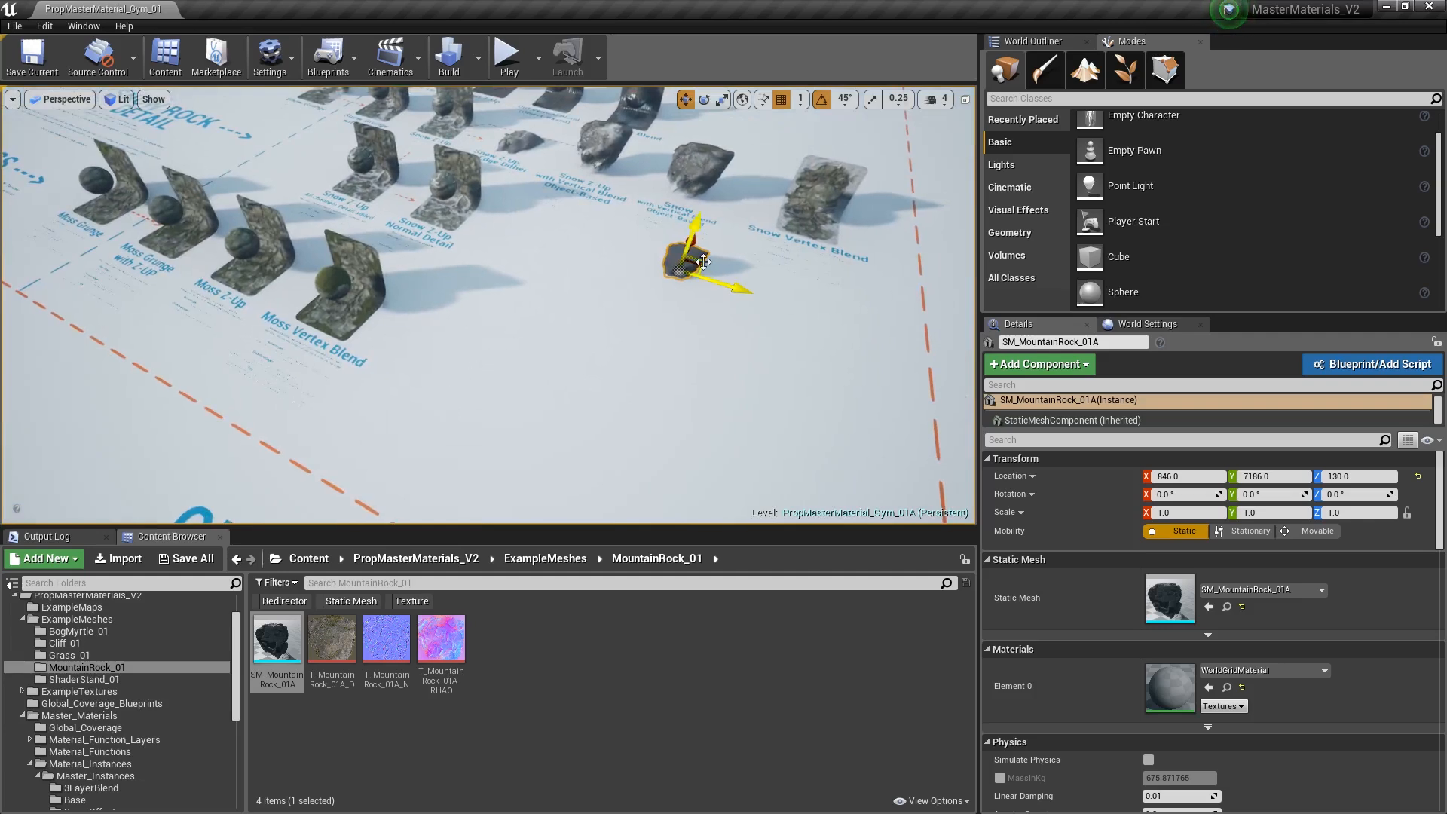
drag(694, 268, 446, 377)
key(f)
- Look over the Moss Grunge with Z-UP, Moss Z-Up and Moss Vertex Blend examples and their floor descriptions
right_drag(557, 288, 524, 288)
key(s)
right_drag(467, 329, 401, 291)
key(a)
key(w)
key(d)
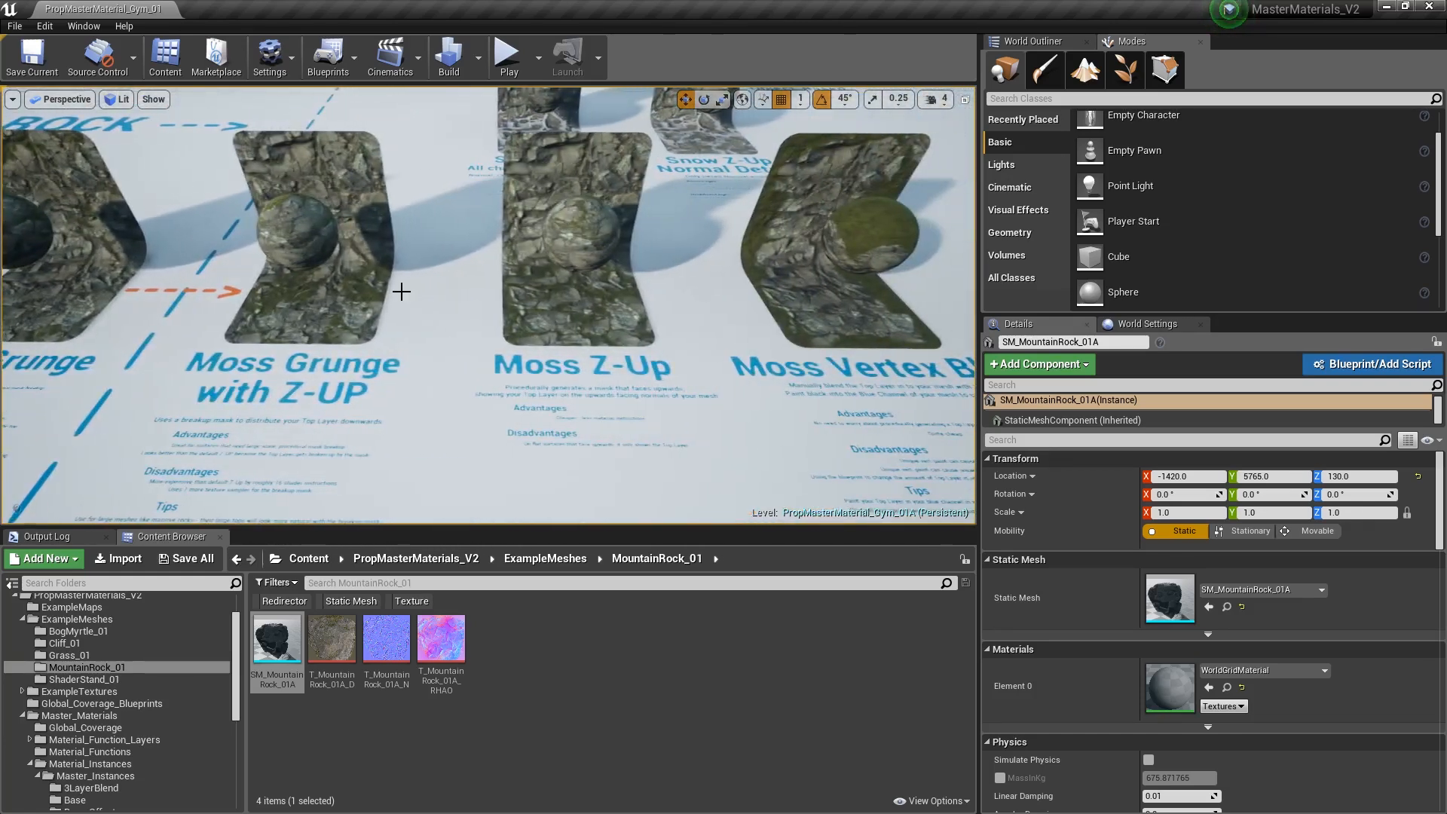
- Find the Moss Z-Up stand's material in the Moss folder and create a material instance from MasterInst_Moss_ZUP with the default name
click(590, 294)
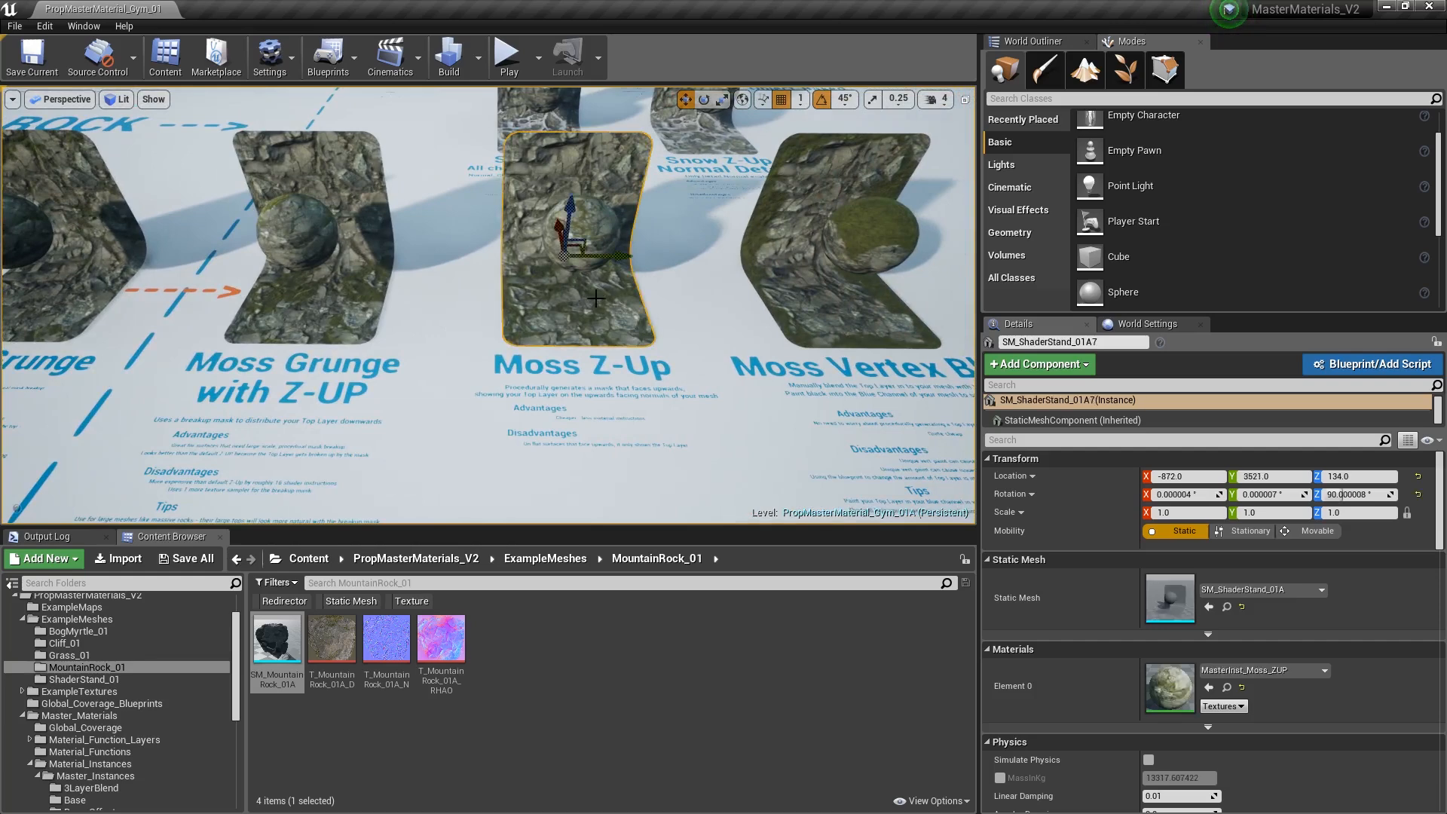
key(f)
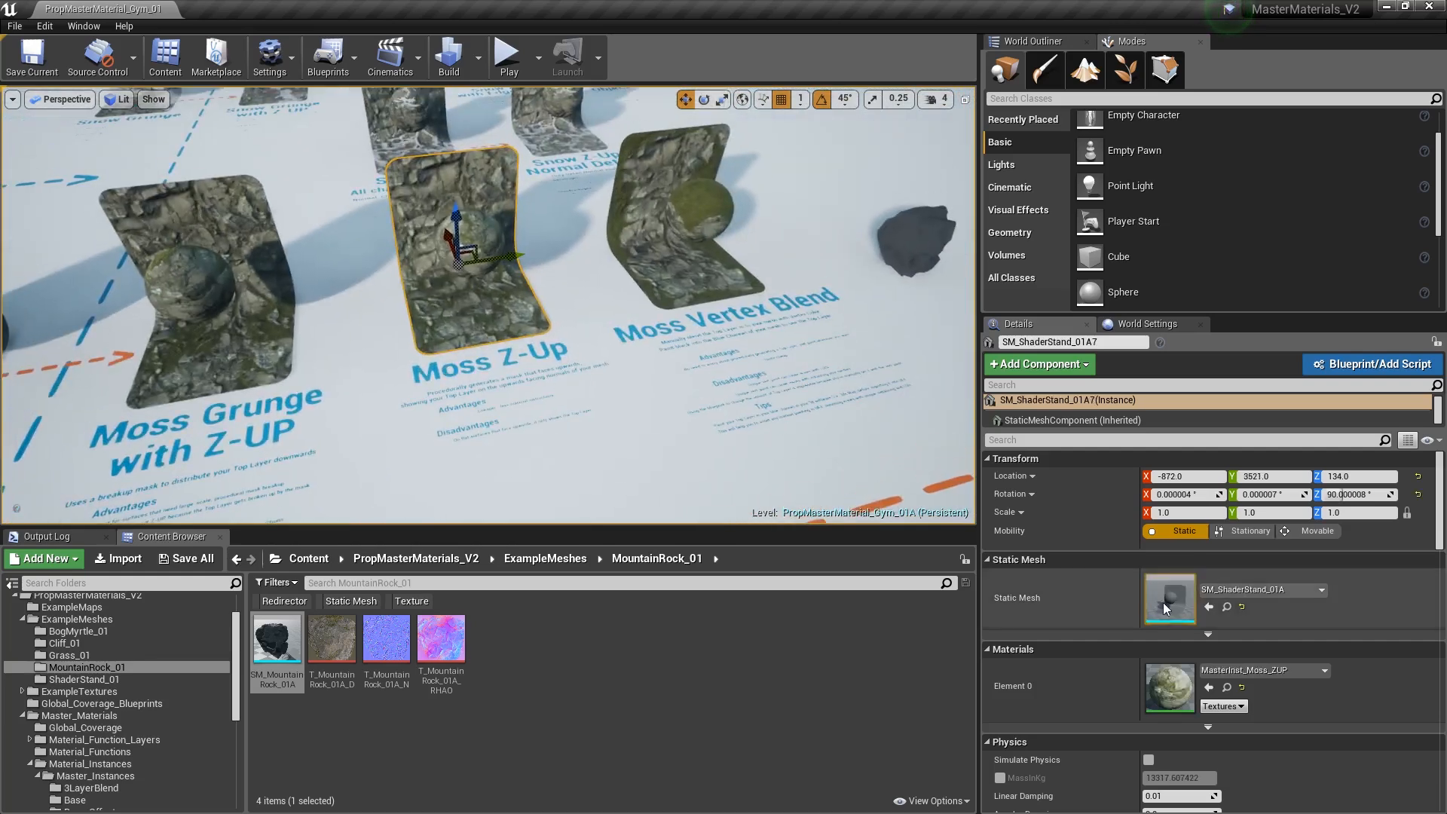
click(1226, 687)
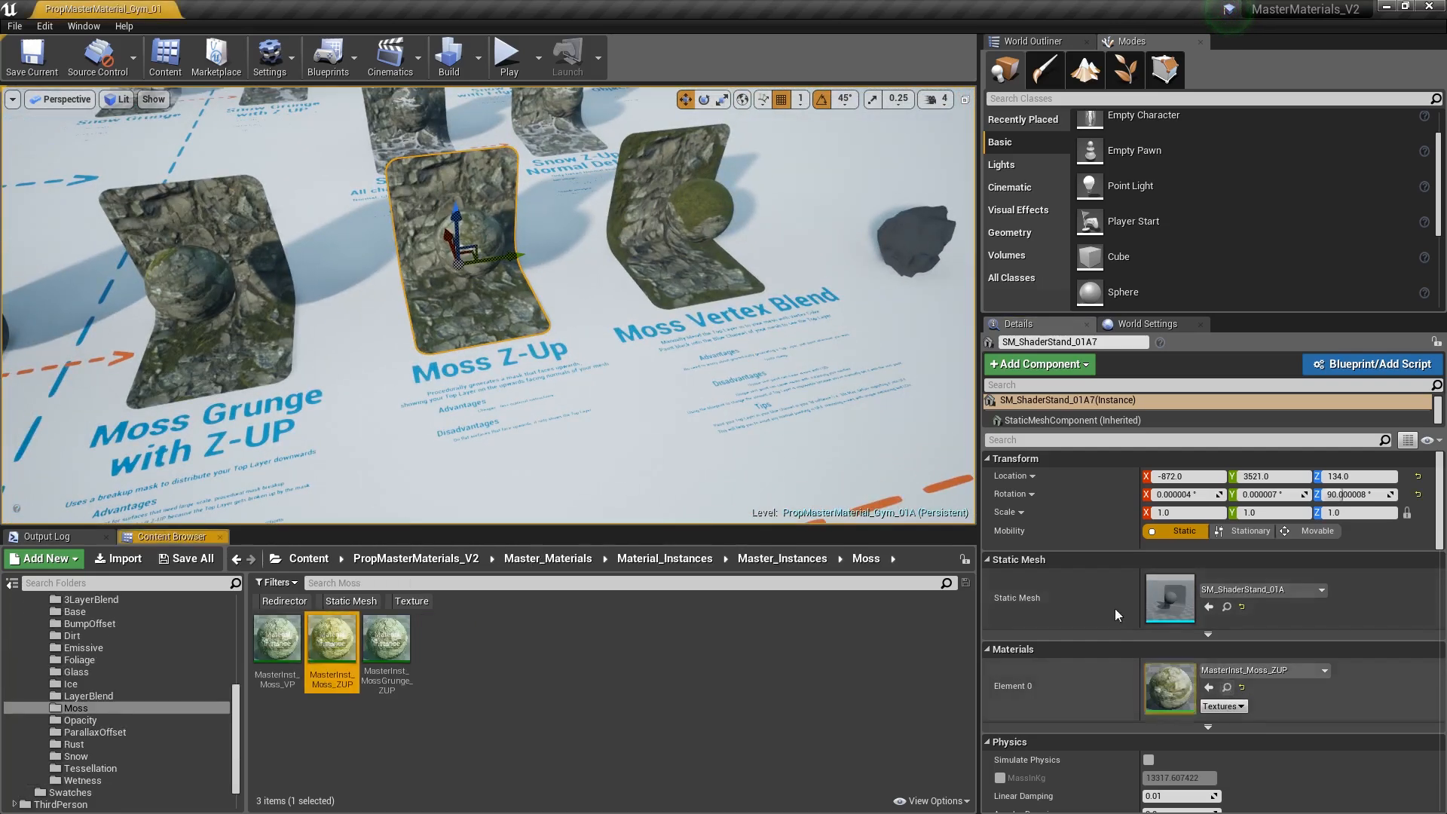
right_click(326, 631)
click(370, 303)
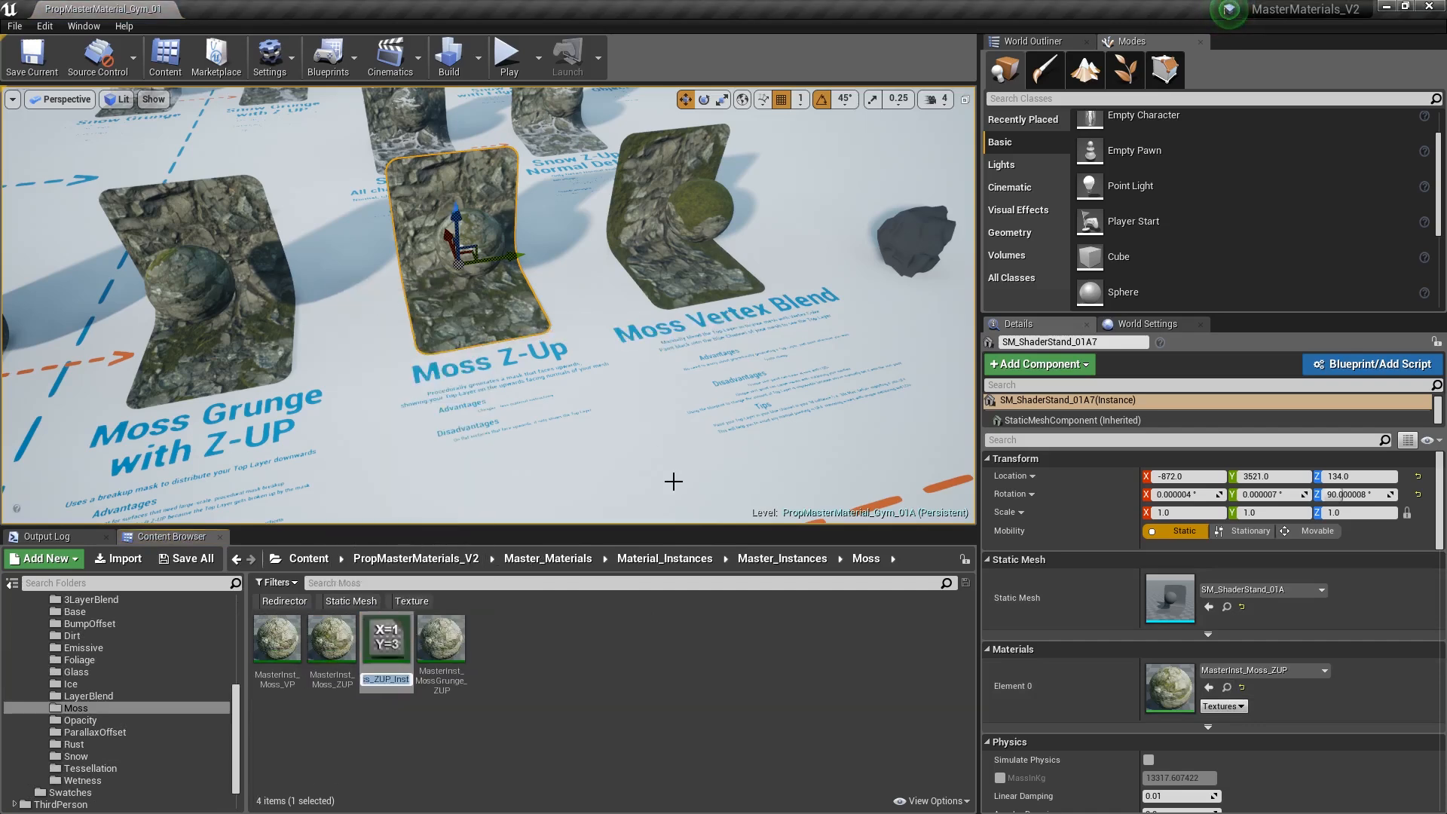
key(Return)
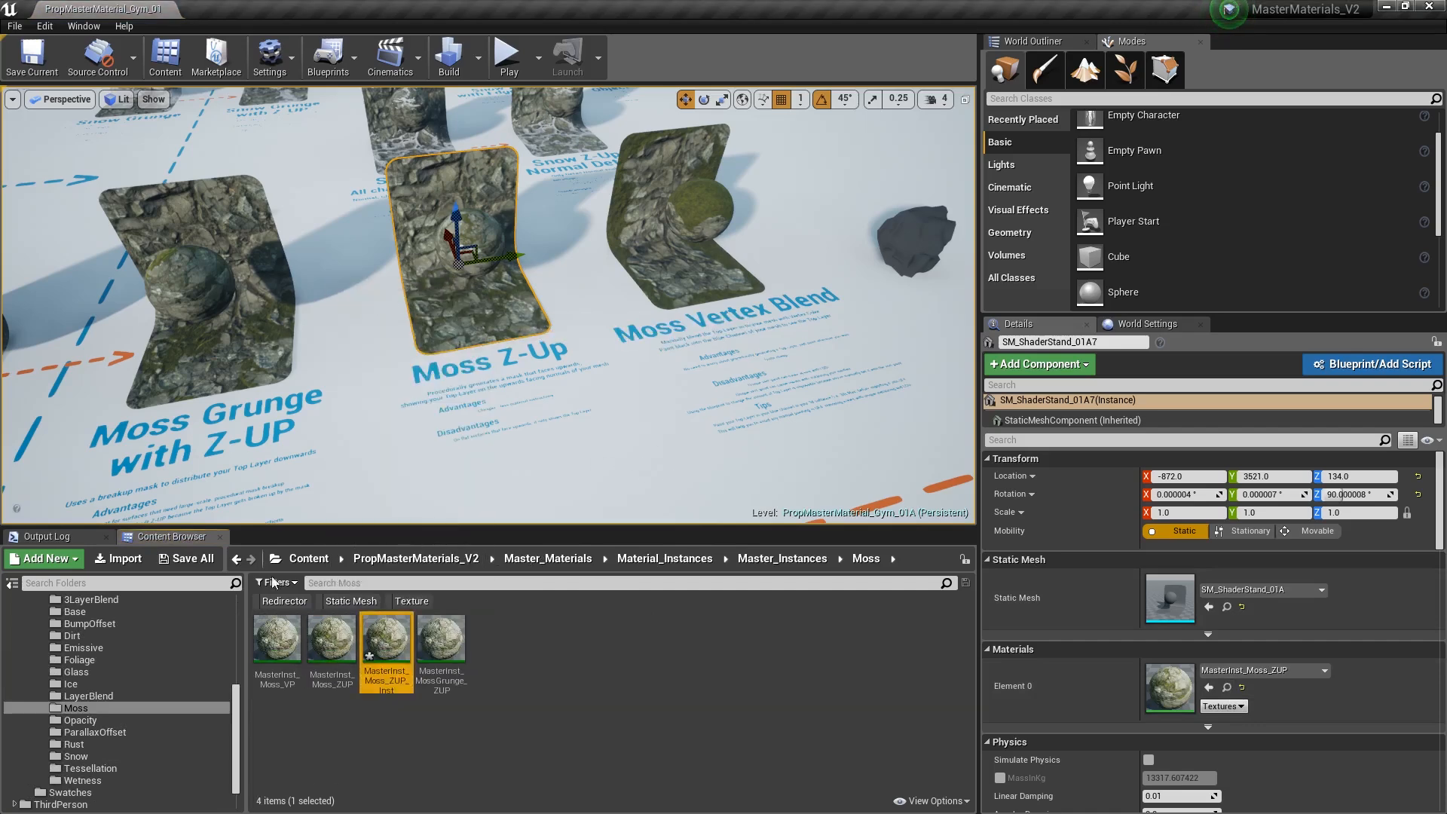
- Move the new MasterInst_Moss_ZUP_Inst into the ExampleMeshes MountainRock_01 folder and open that folder
scroll(225, 660, up, 5)
scroll(225, 660, down, 1)
drag(386, 636, 73, 670)
click(131, 711)
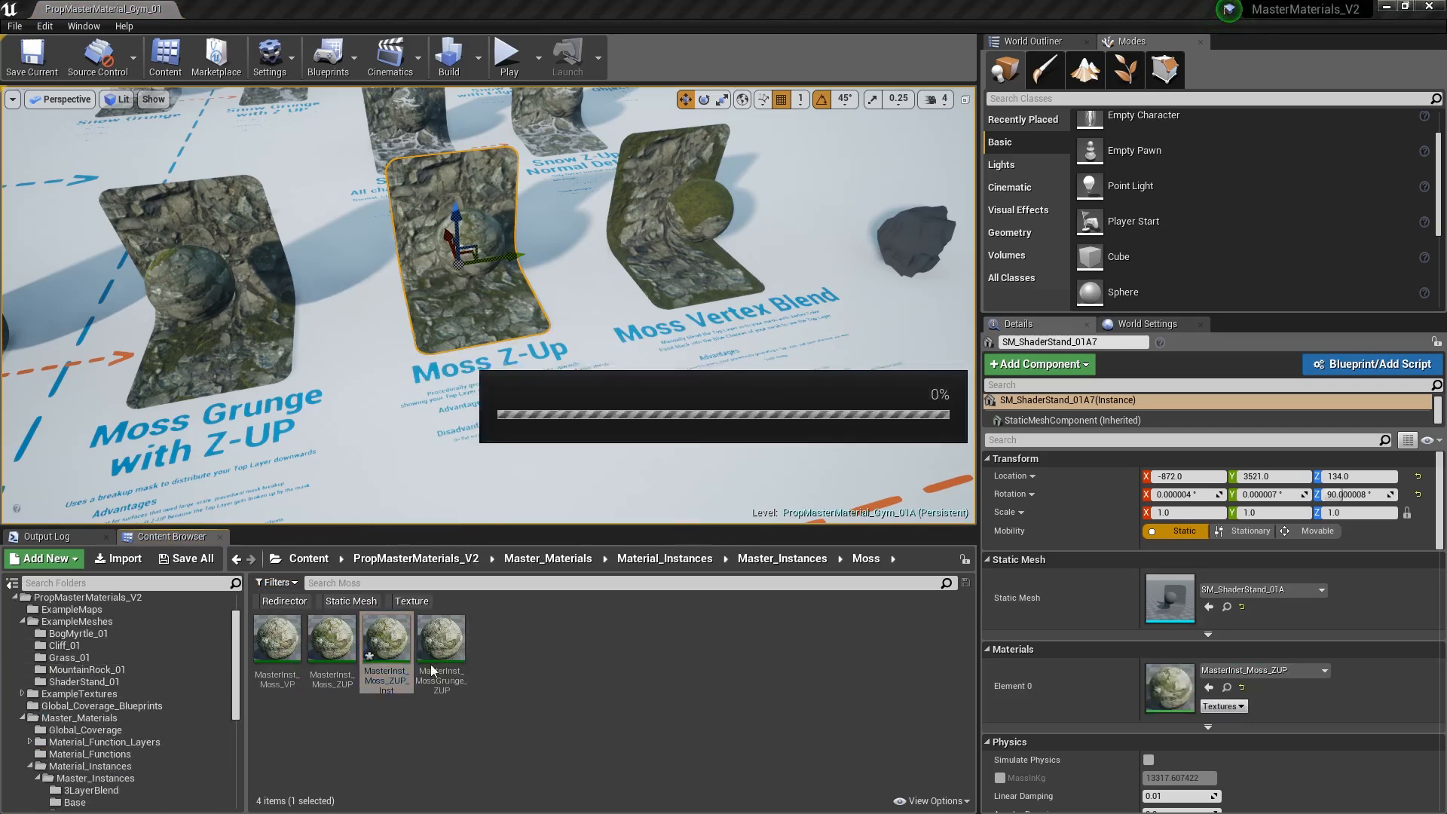
click(110, 670)
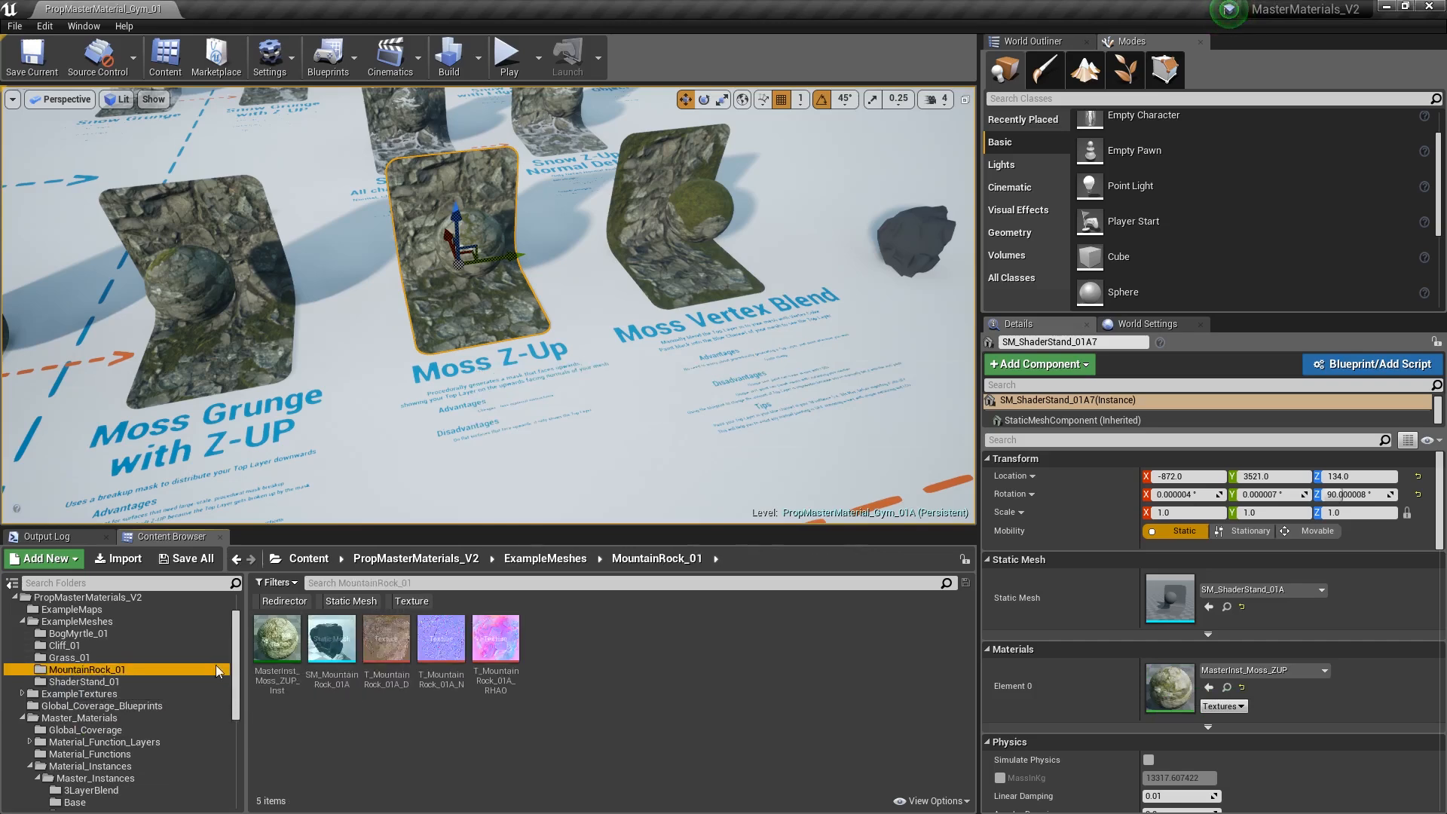
- Rename the moved moss material instance as M_MountainRock_01A_Moss_ZUP_Inst
click(277, 641)
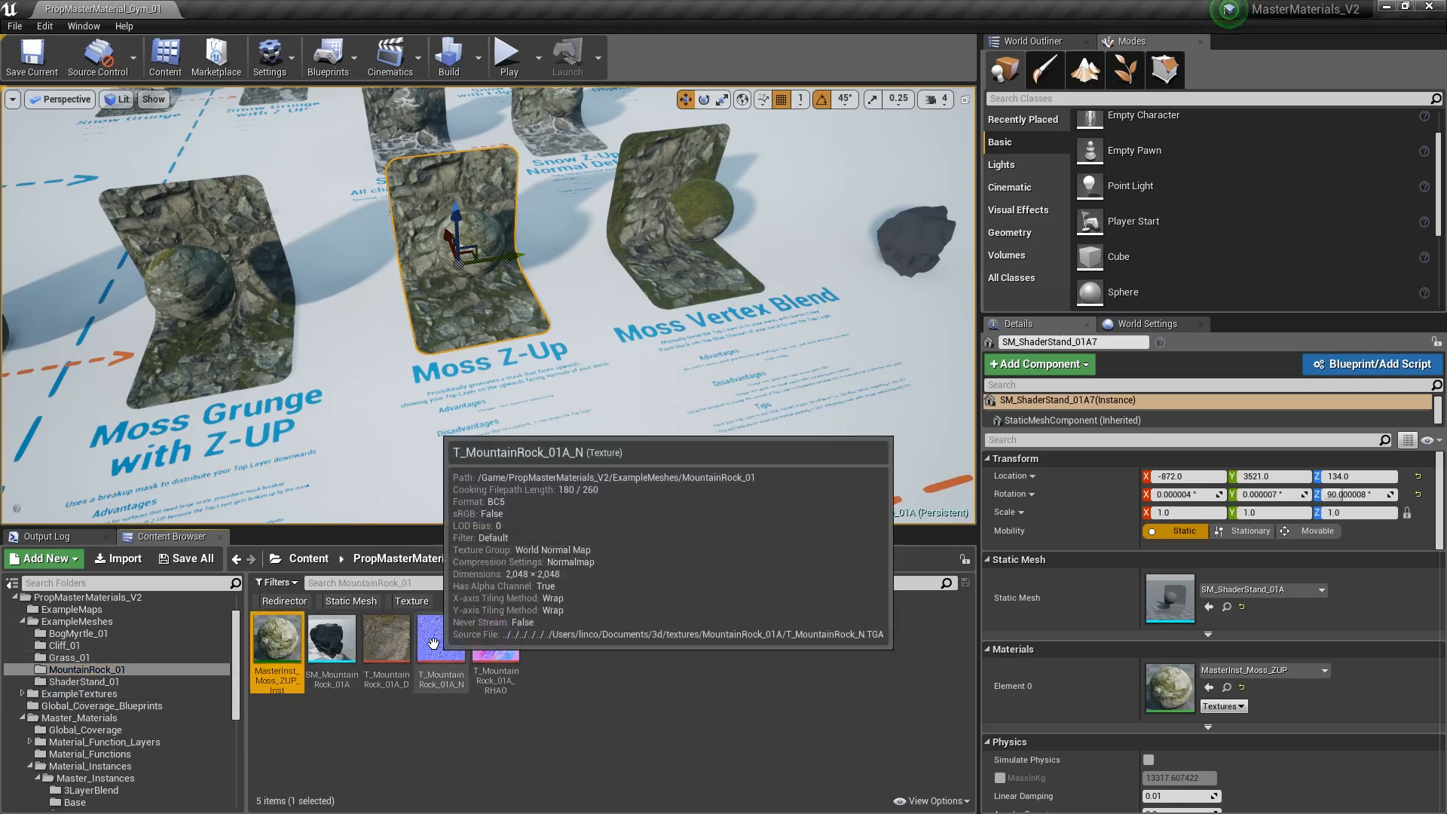
key(F2)
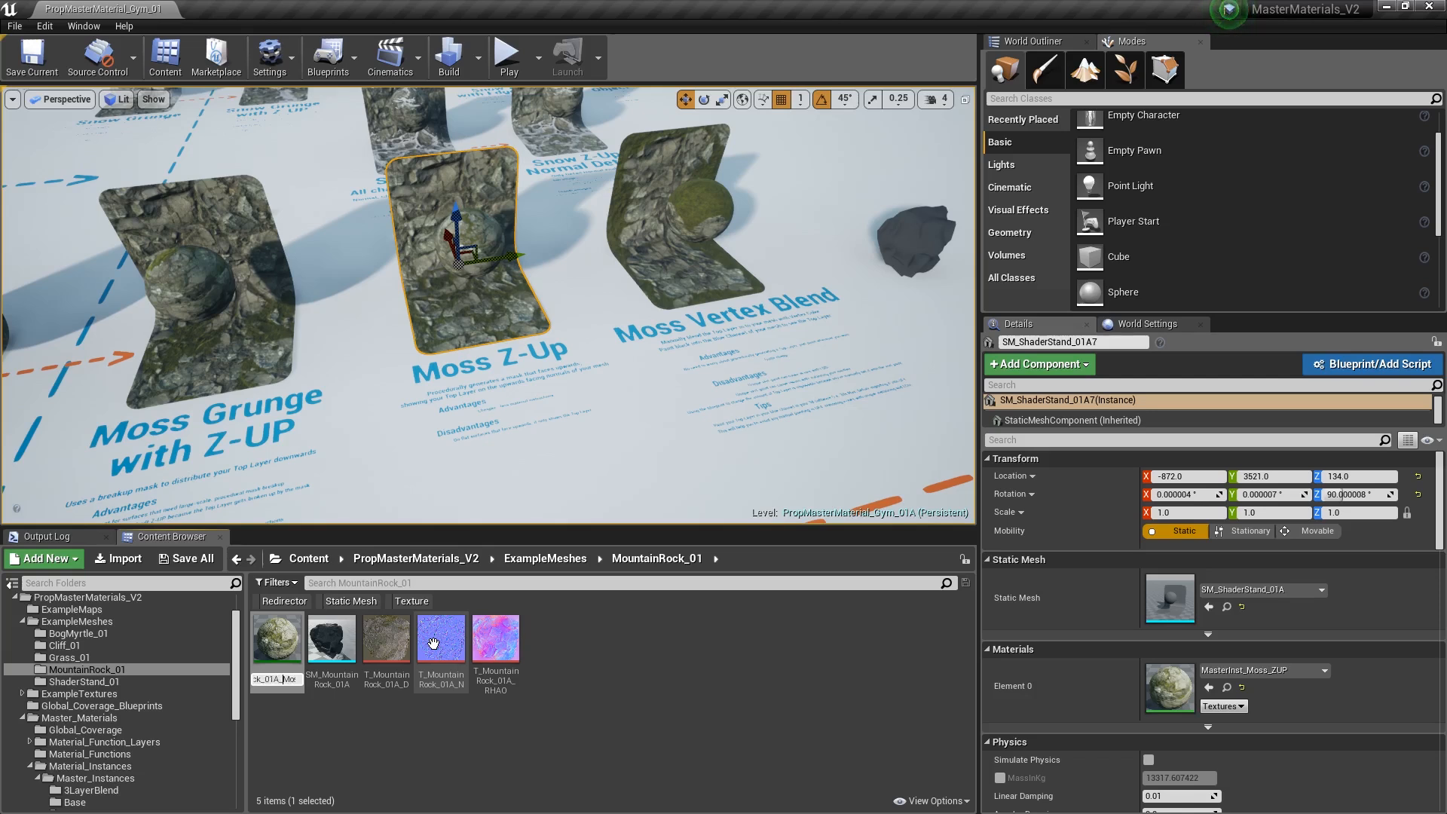
key(Return)
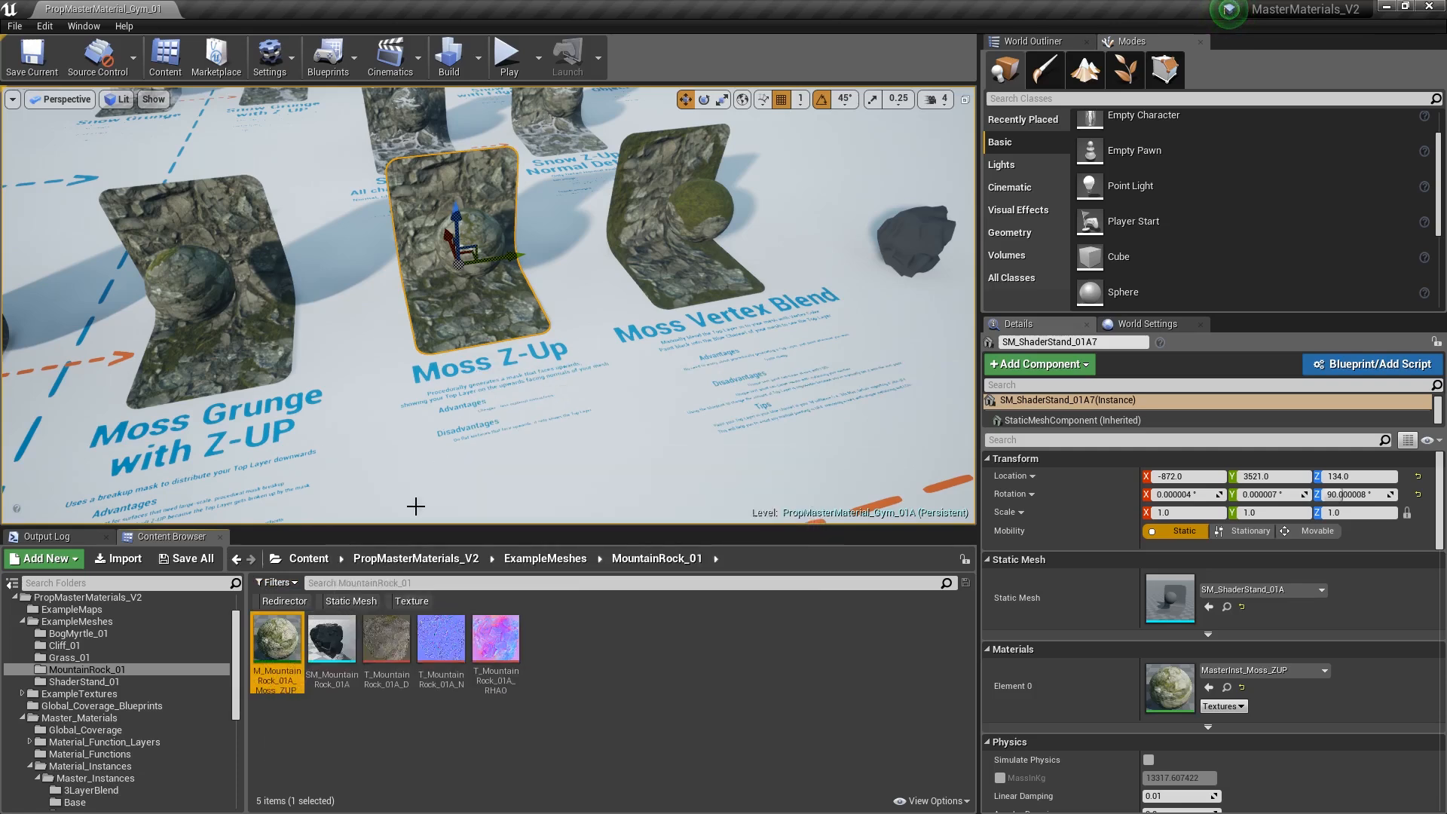
- Apply M_MountainRock_01A_Moss_ZUP_Inst to the mountain rock mesh in the level and frame the rock
right_drag(391, 452, 497, 459)
drag(260, 687, 587, 326)
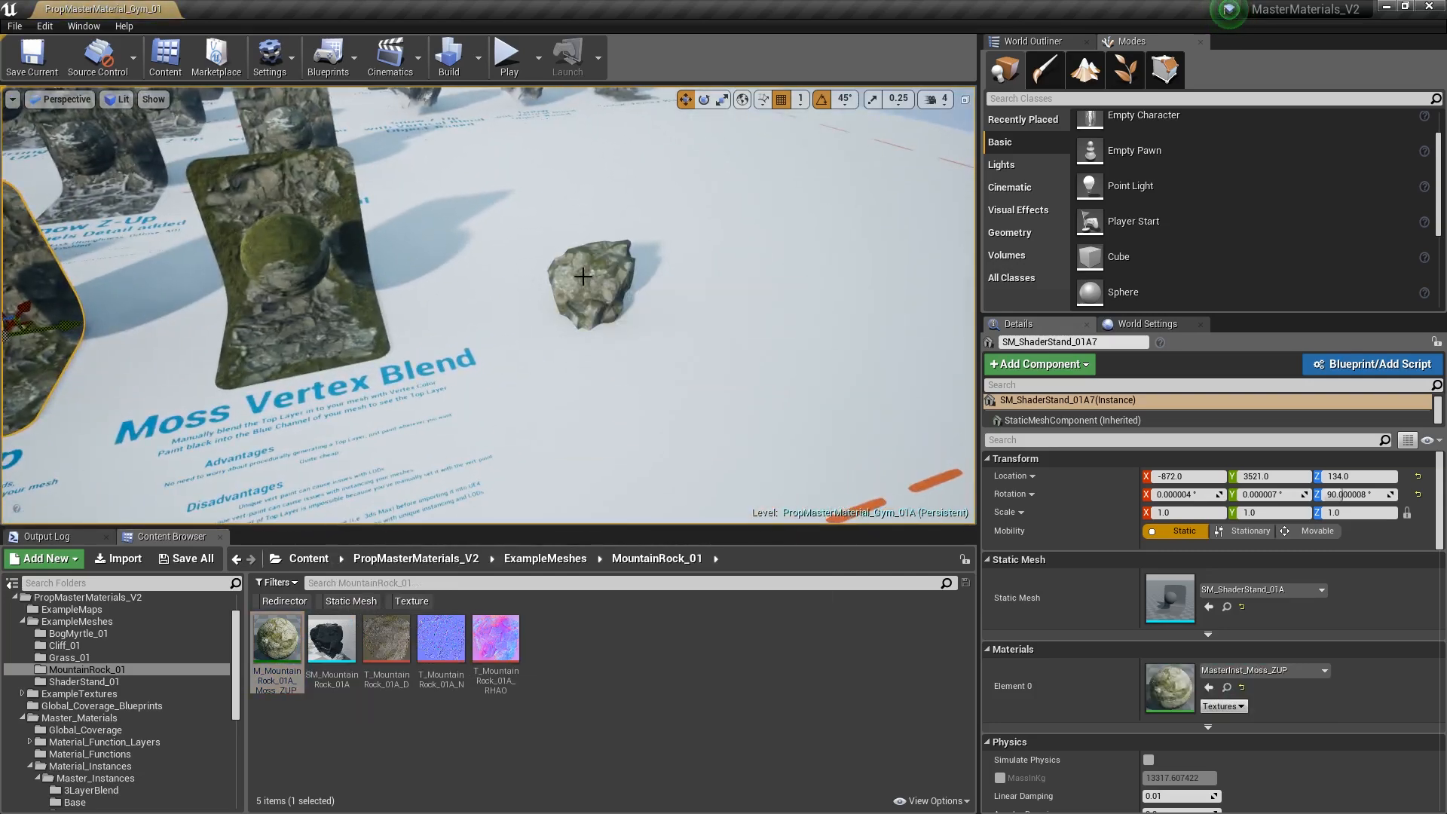
click(608, 273)
key(f)
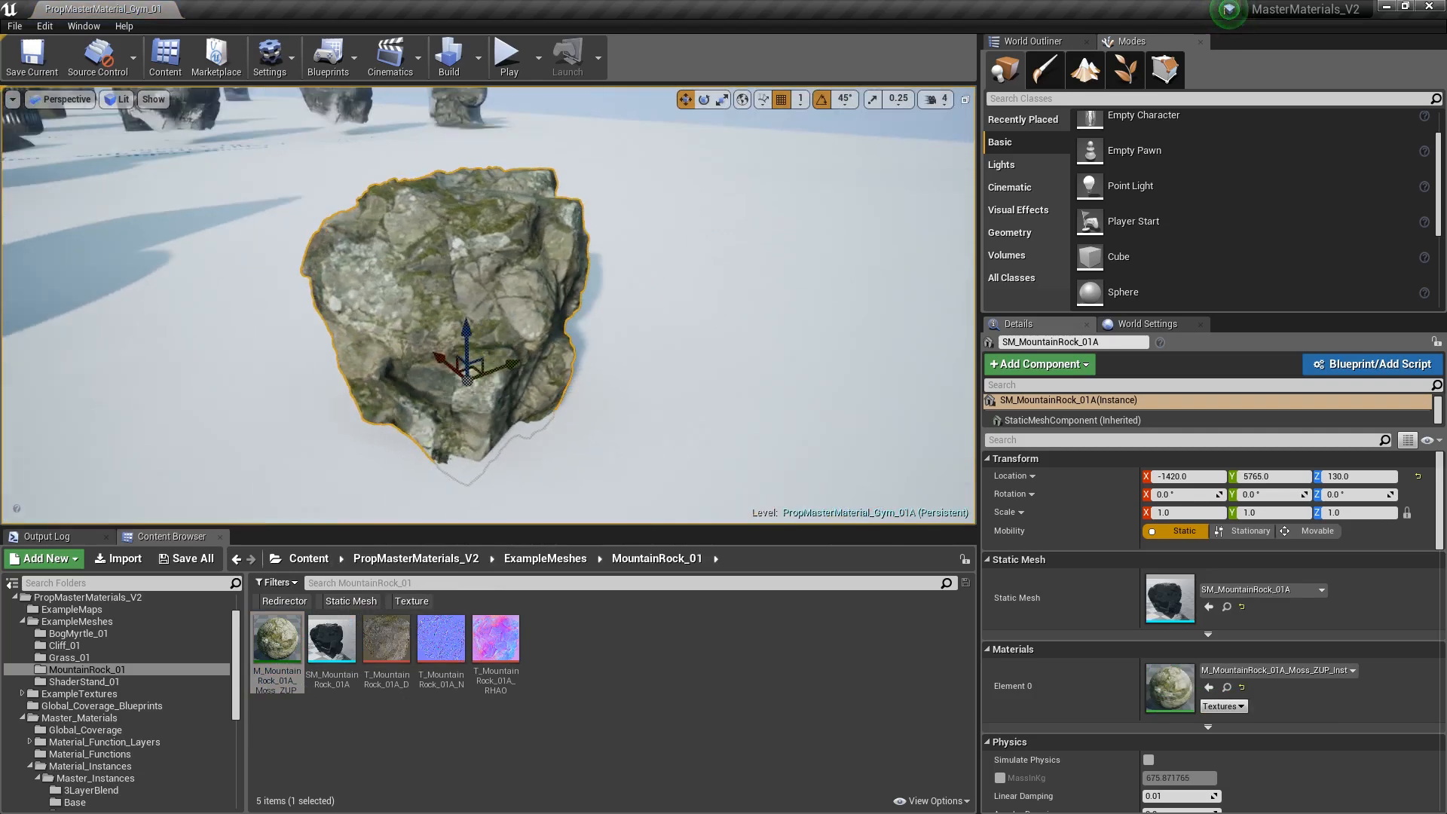
right_drag(418, 214, 173, 239)
right_drag(266, 307, 240, 153)
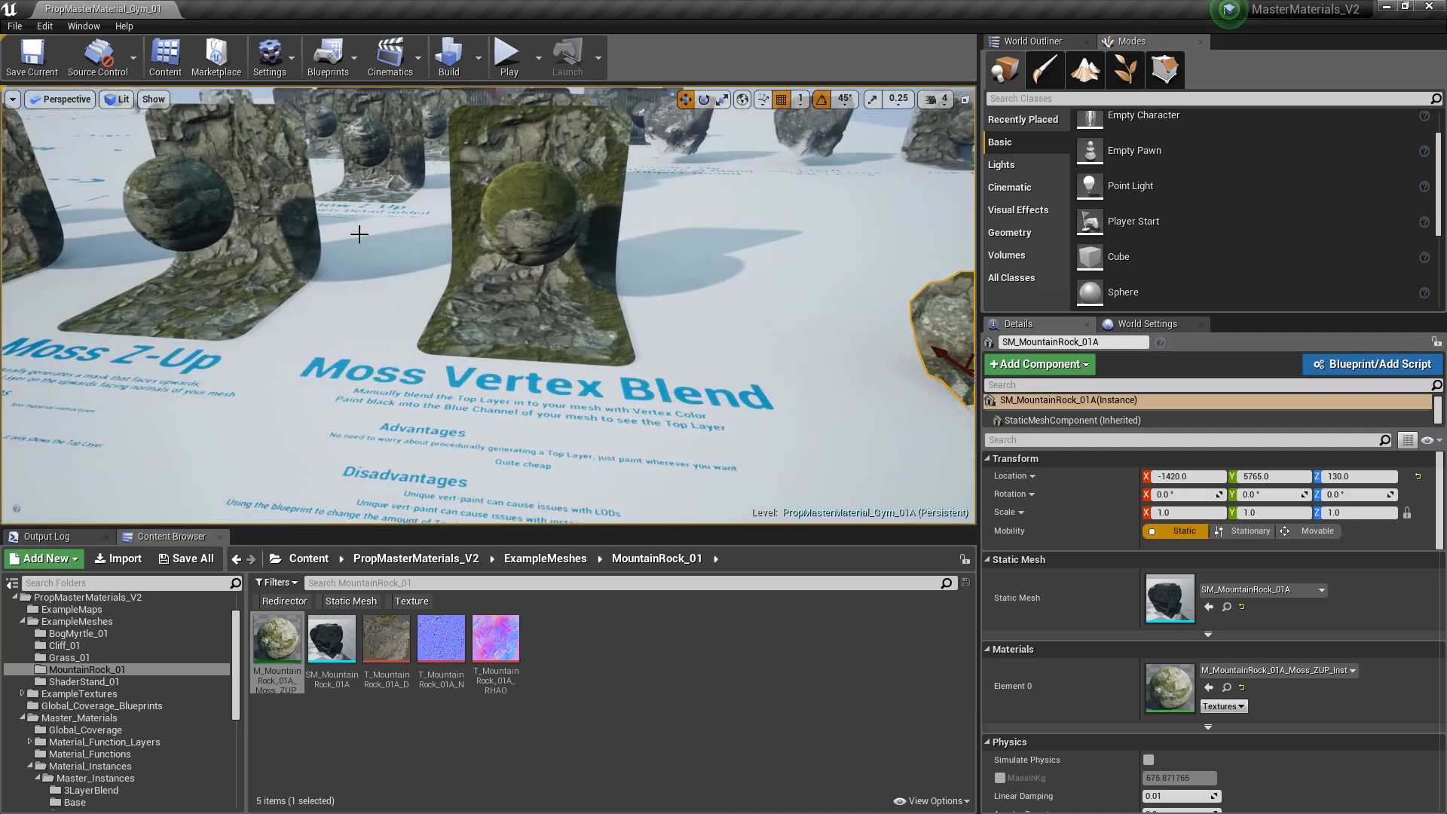
key(f)
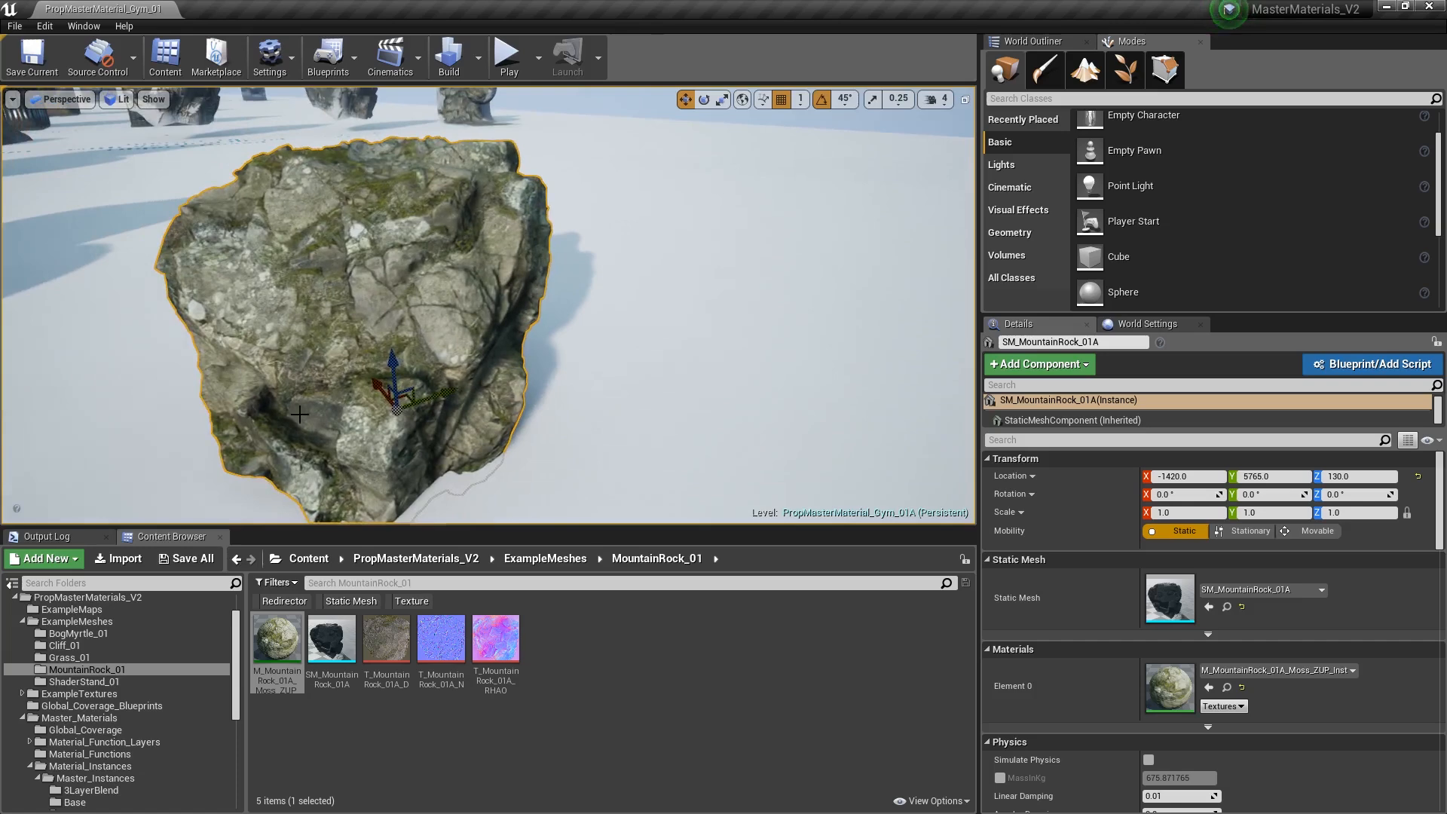
- Open the rock's moss material instance and enable overrides for the Base Albedo, Base Channel Mask and Base Normal textures
click(395, 636)
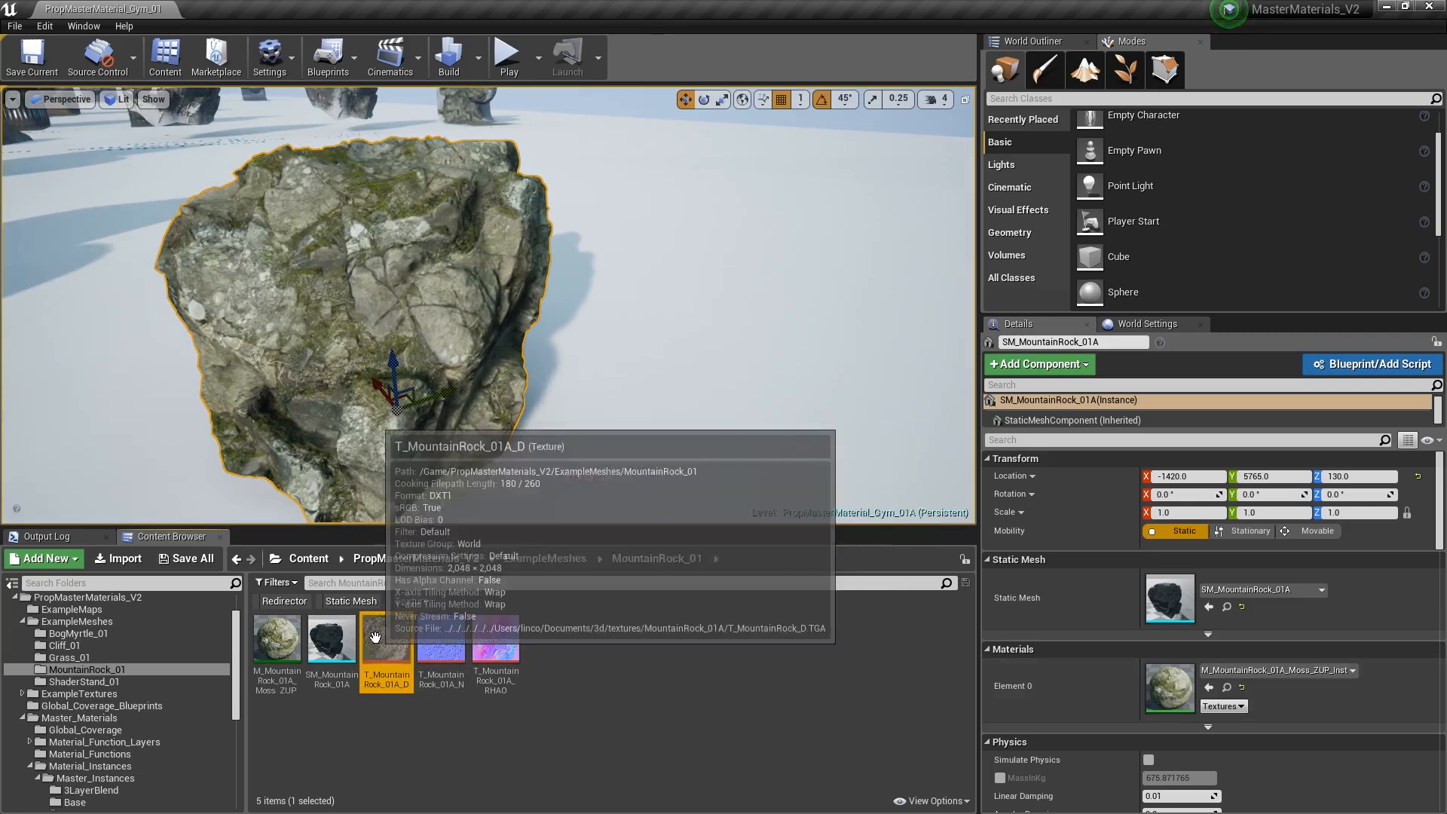
click(1184, 688)
double_click(1184, 687)
drag(543, 89, 1144, 44)
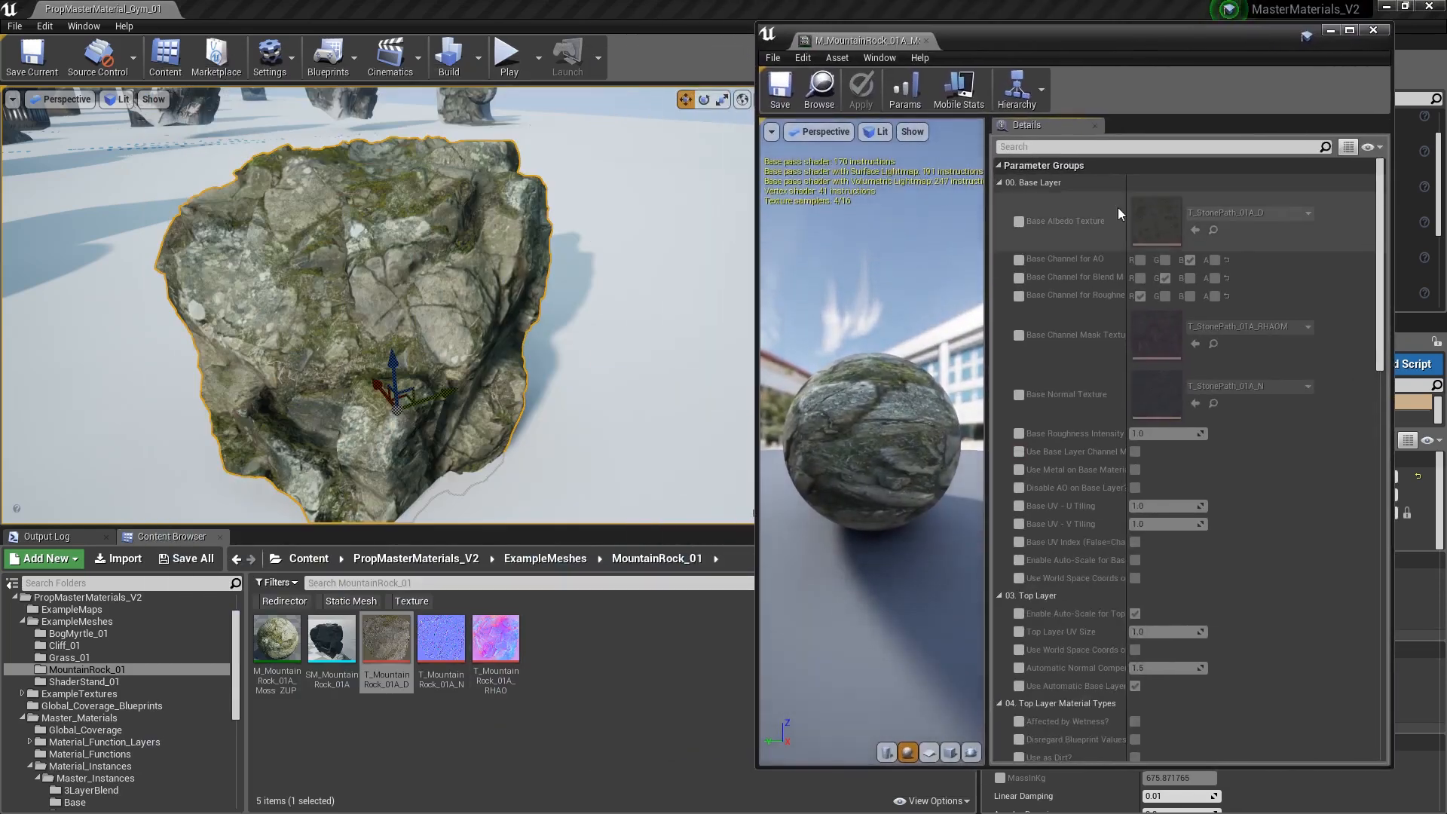
click(1018, 222)
click(1018, 335)
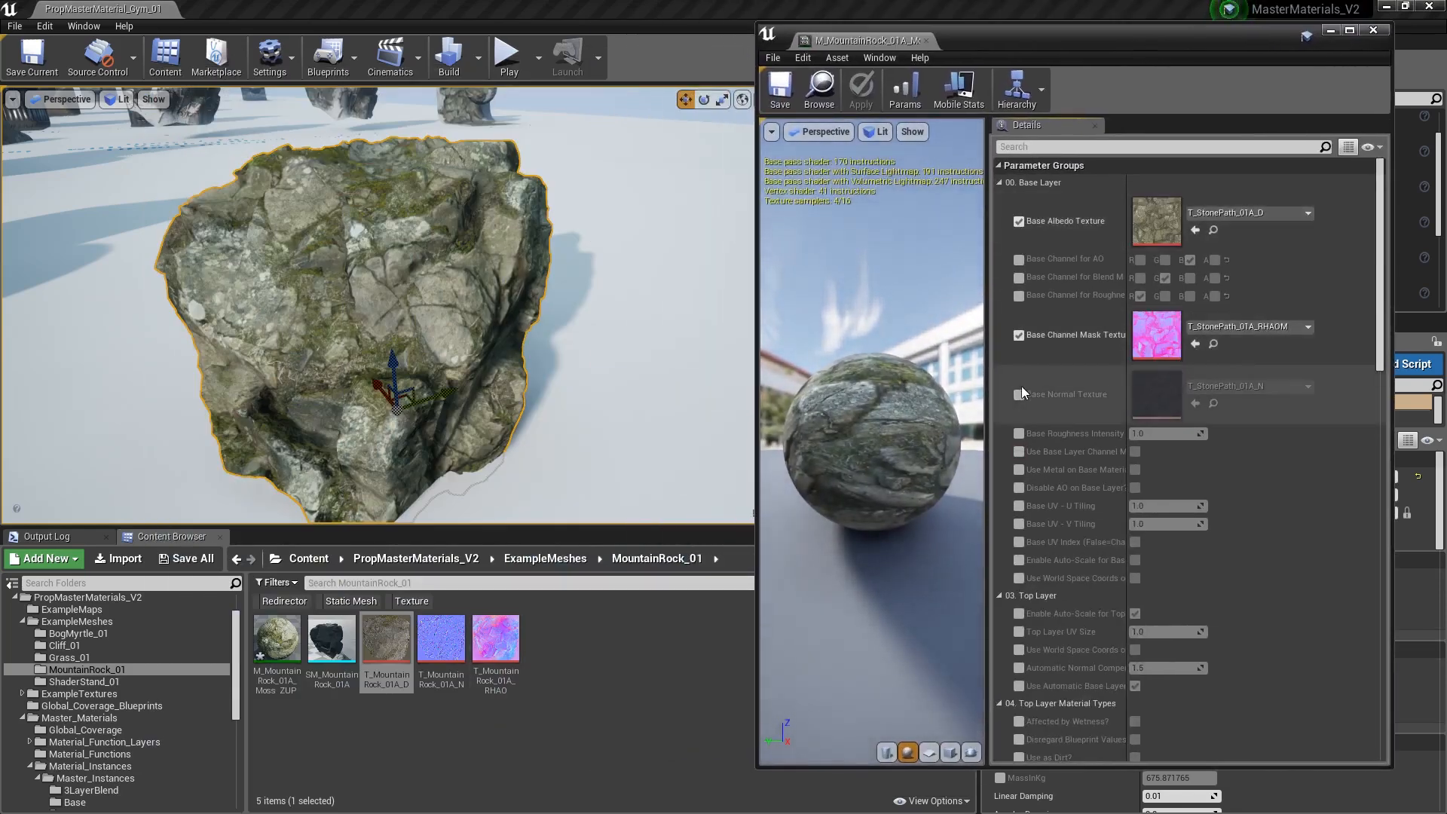
click(1019, 395)
- Assign T_MountainRock_01A_D, T_MountainRock_01A_N and T_MountainRock_01A_RHAO as base albedo, normal and channel mask textures, and close the instance editor
click(1195, 230)
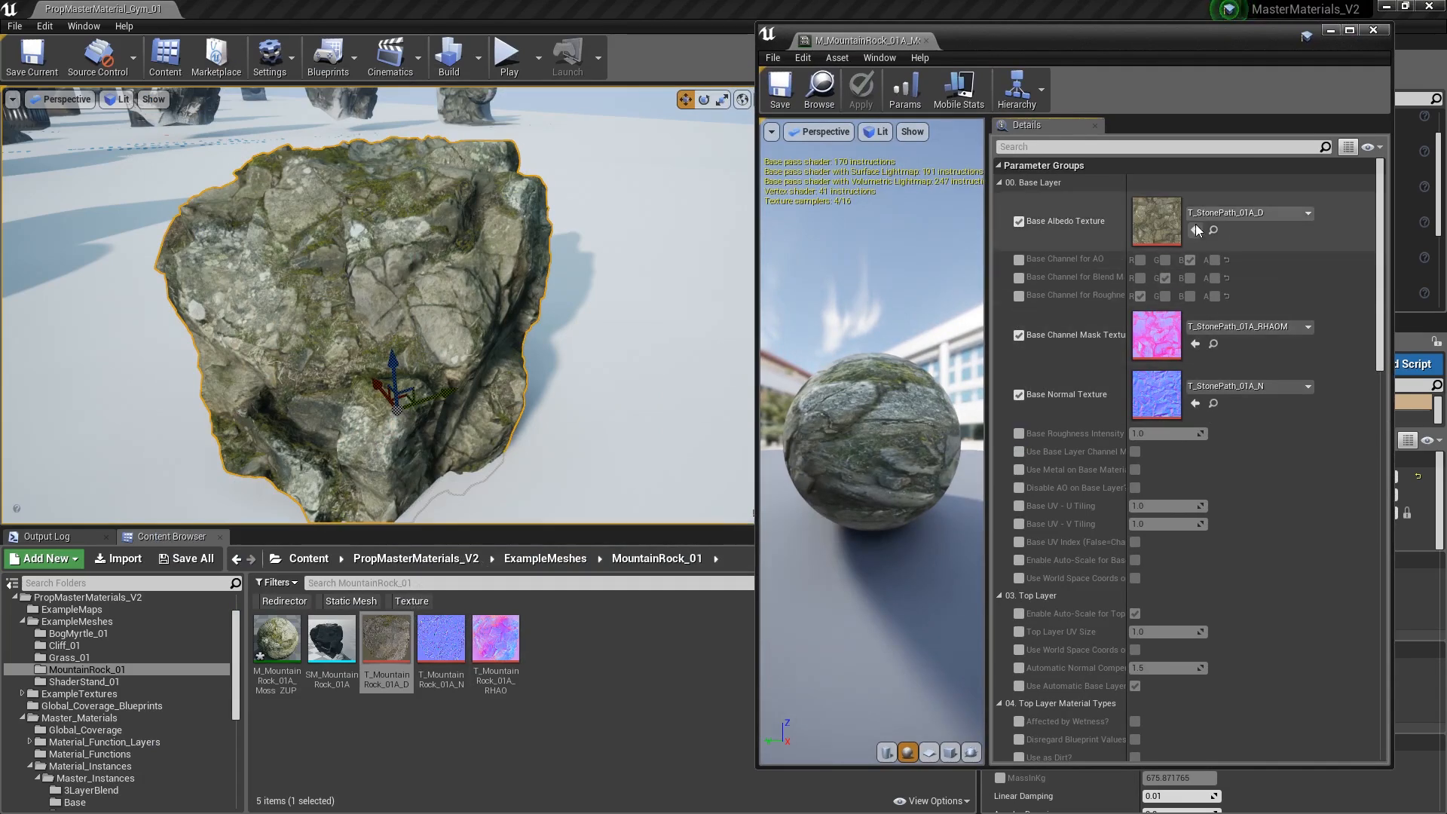
click(439, 642)
drag(438, 642, 1157, 394)
drag(496, 639, 1134, 351)
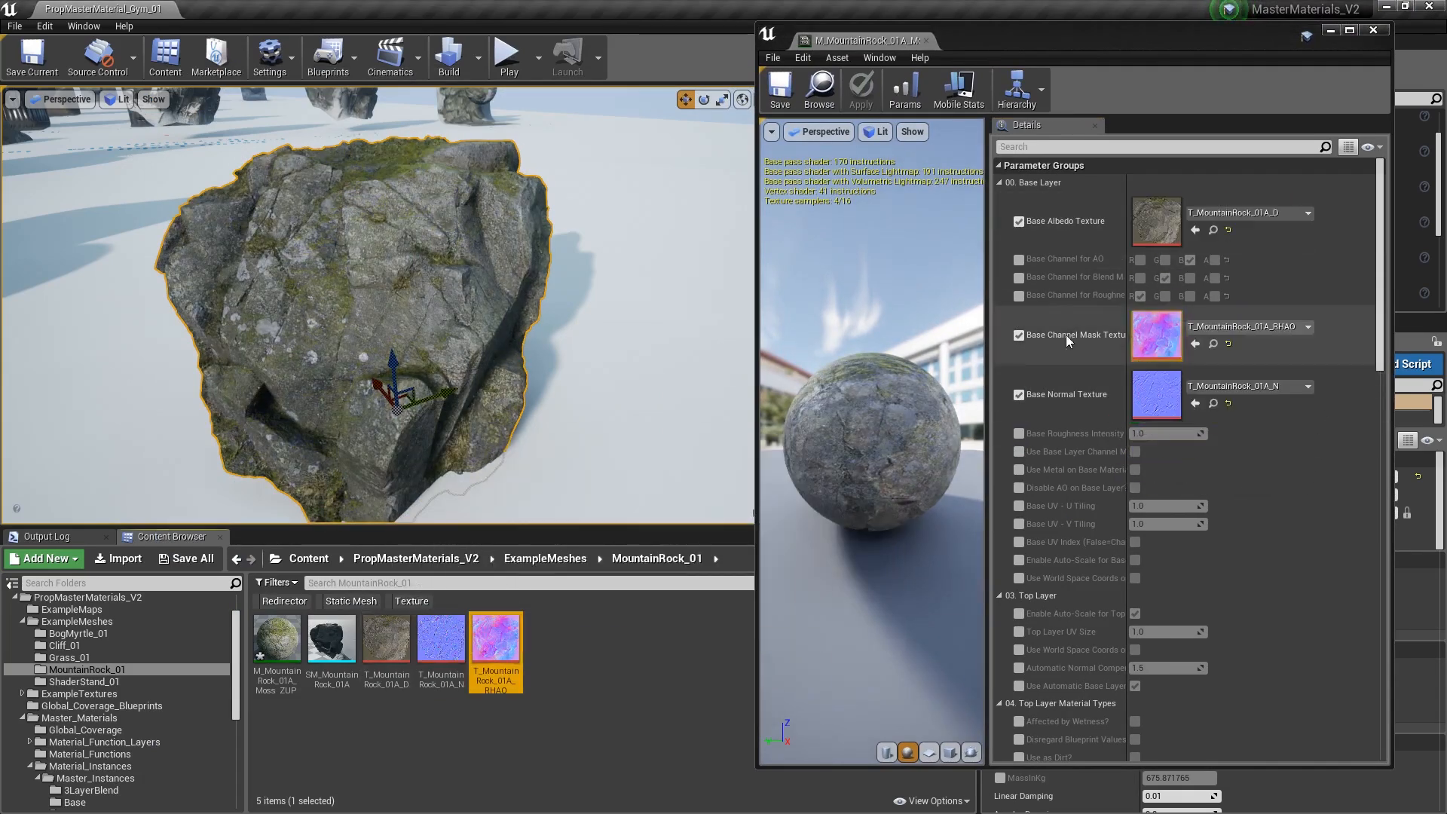
right_drag(554, 245, 540, 261)
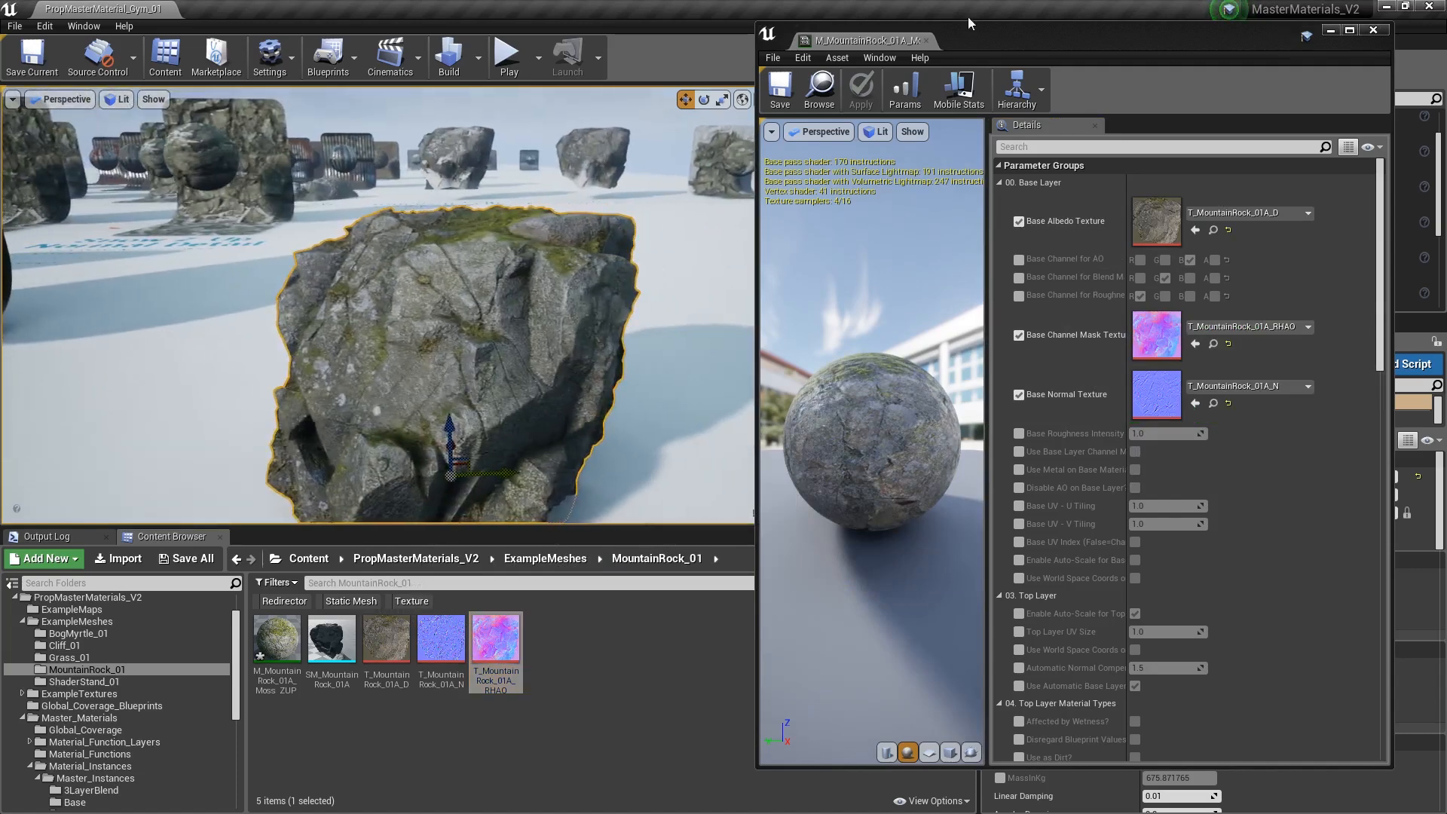
click(925, 42)
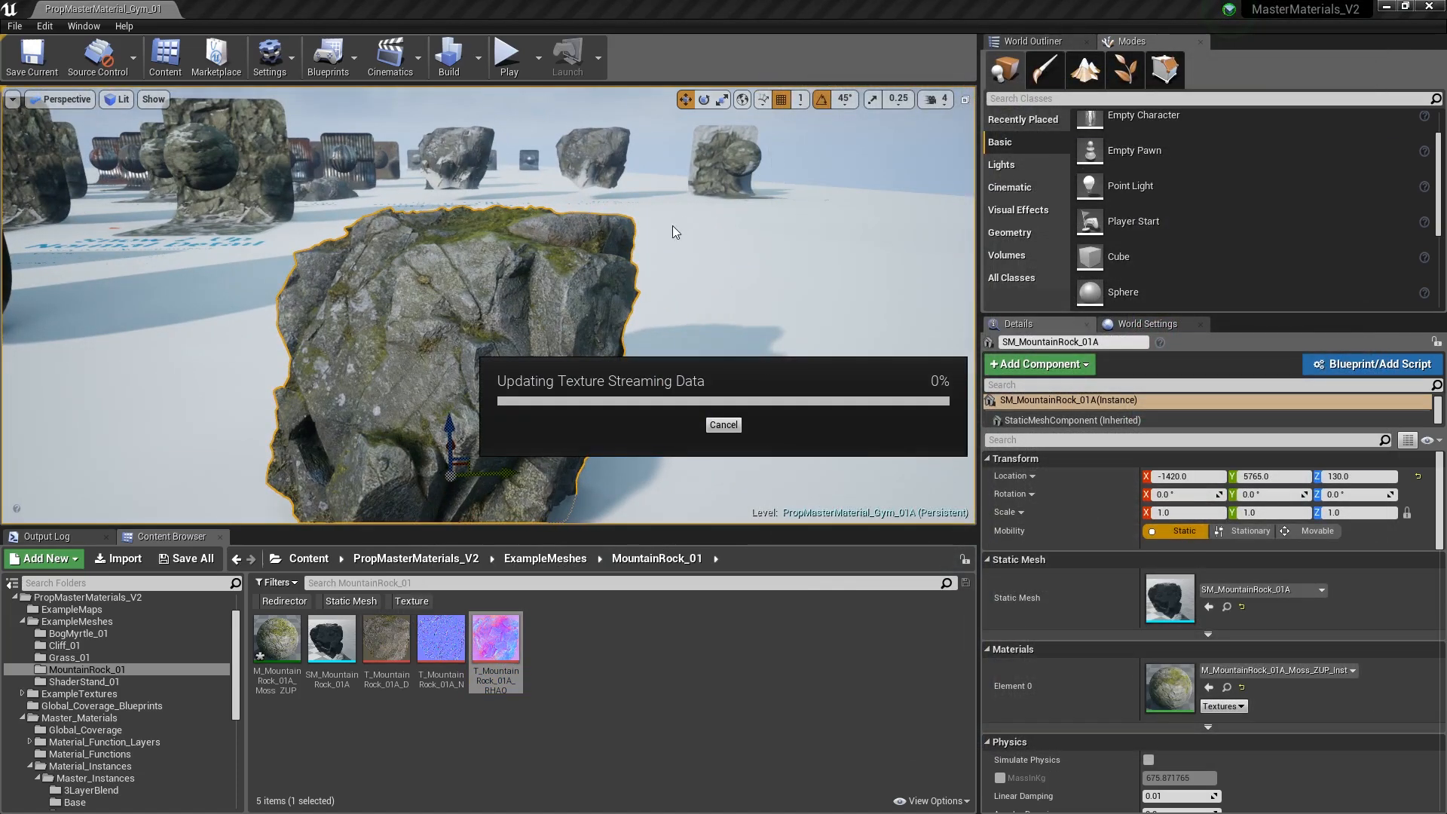
- Duplicate the mountain rock mesh alongside the original along the Y axis, at Y 6194
mouse_move(612, 265)
right_down()
mouse_move(588, 287)
mouse_move(625, 272)
mouse_move(641, 317)
mouse_move(618, 354)
mouse_move(629, 347)
mouse_move(603, 272)
right_up()
right_drag(701, 261, 594, 307)
alt+drag(483, 374, 654, 367)
- Duplicate the rock's moss material instance and name the copy M_MountainRock_01A_Snow_ZUP_Inst
right_click(273, 657)
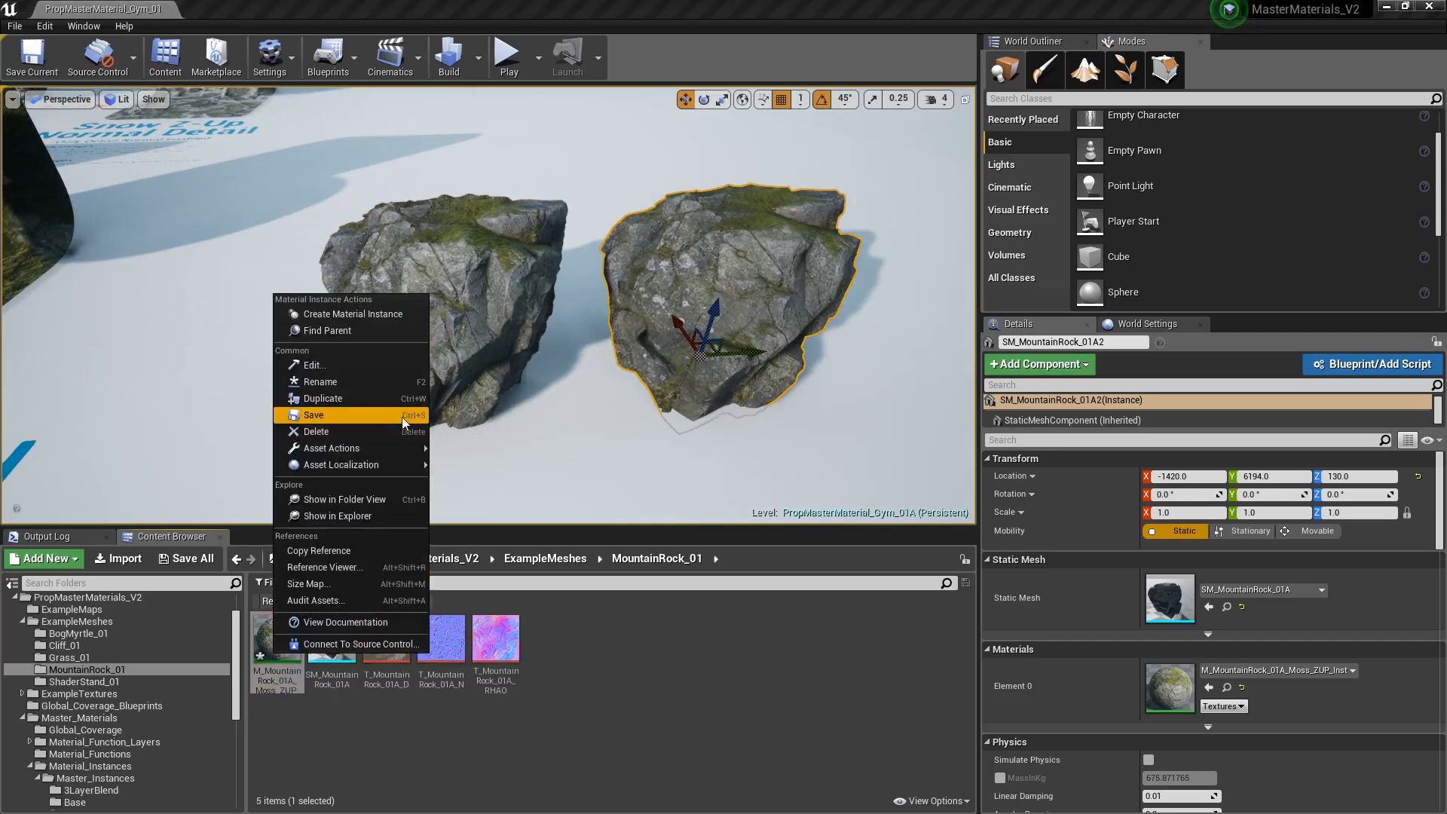
click(345, 398)
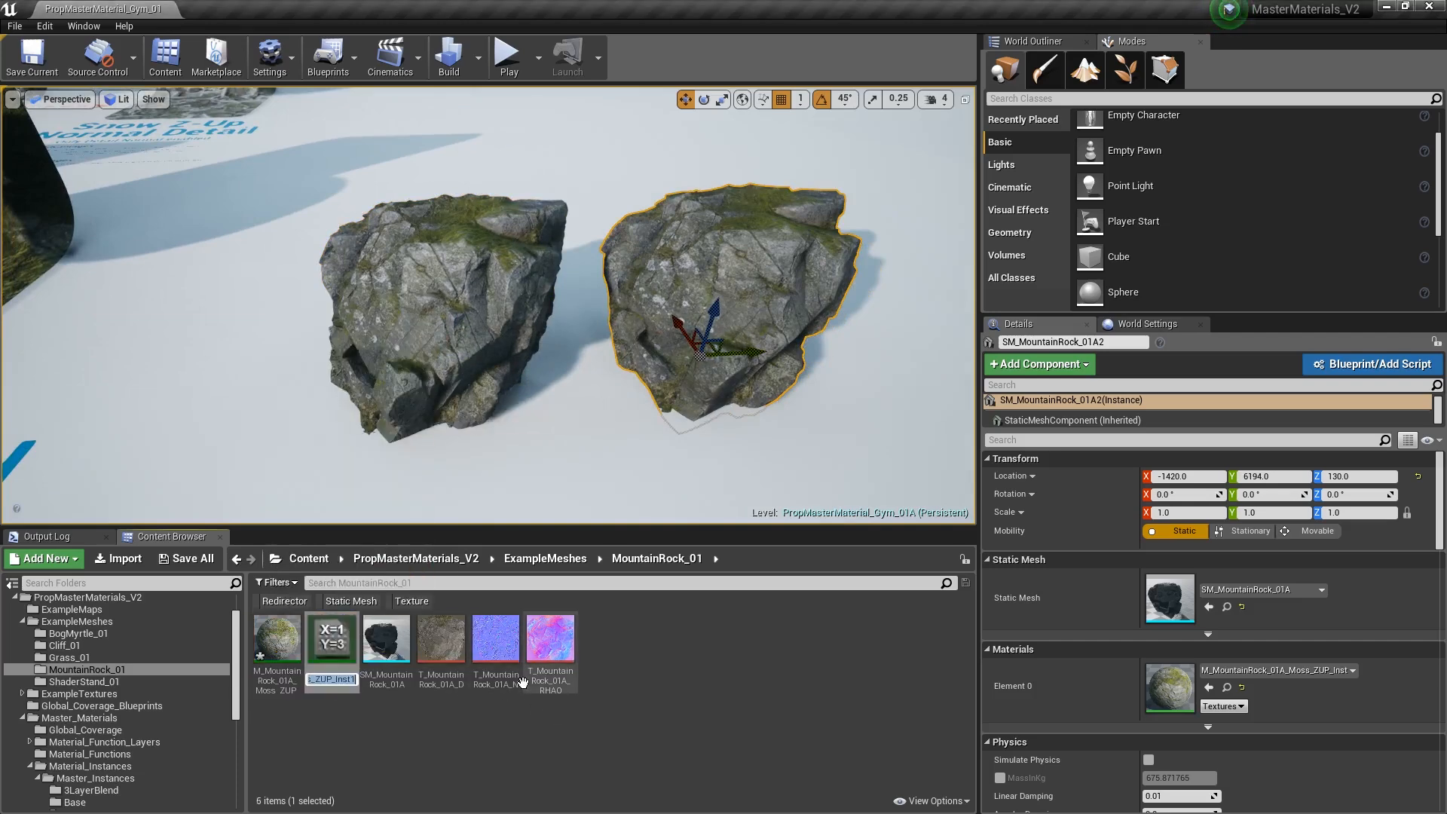
key(BackSpace)
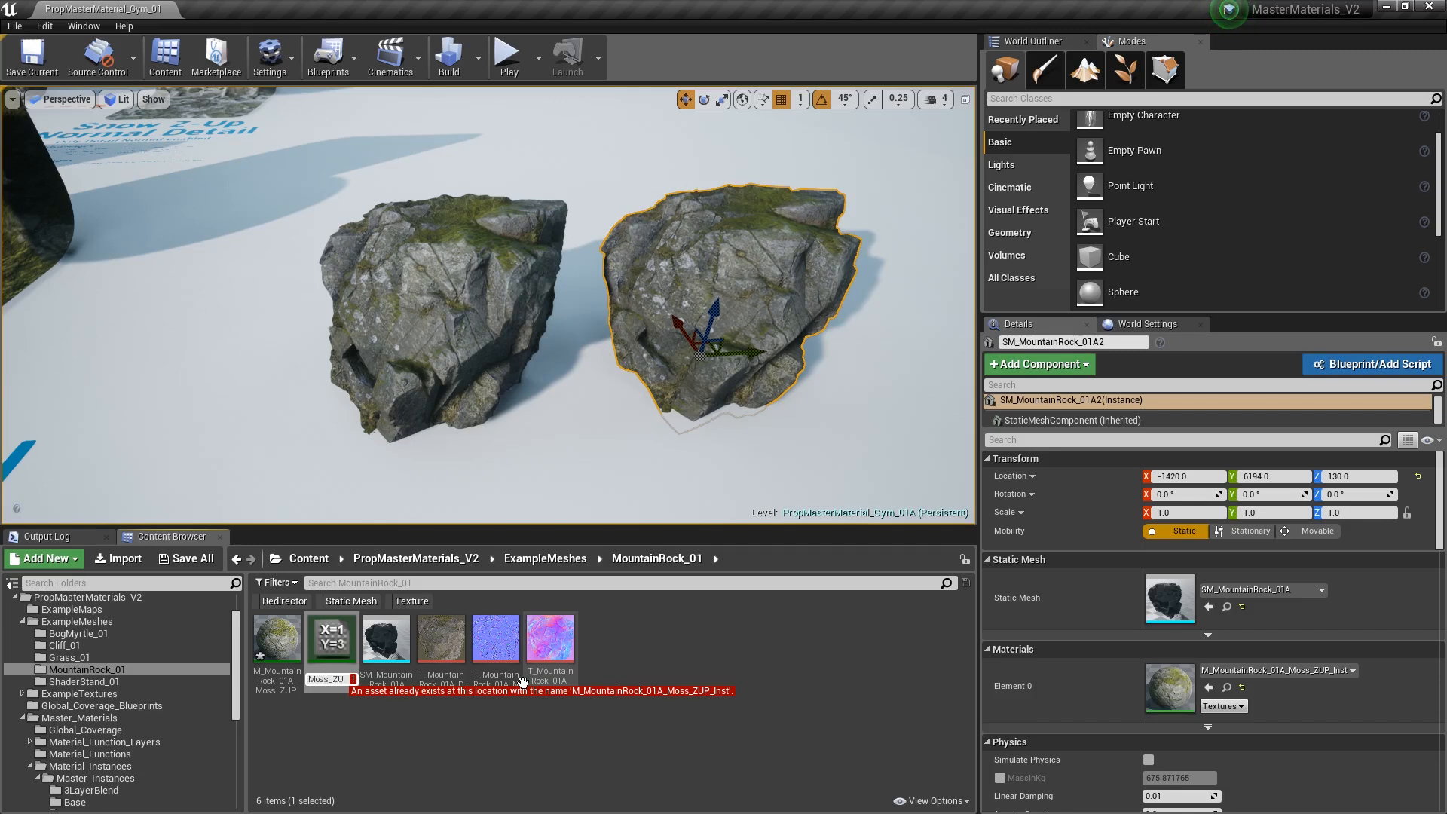
key(BackSpace)
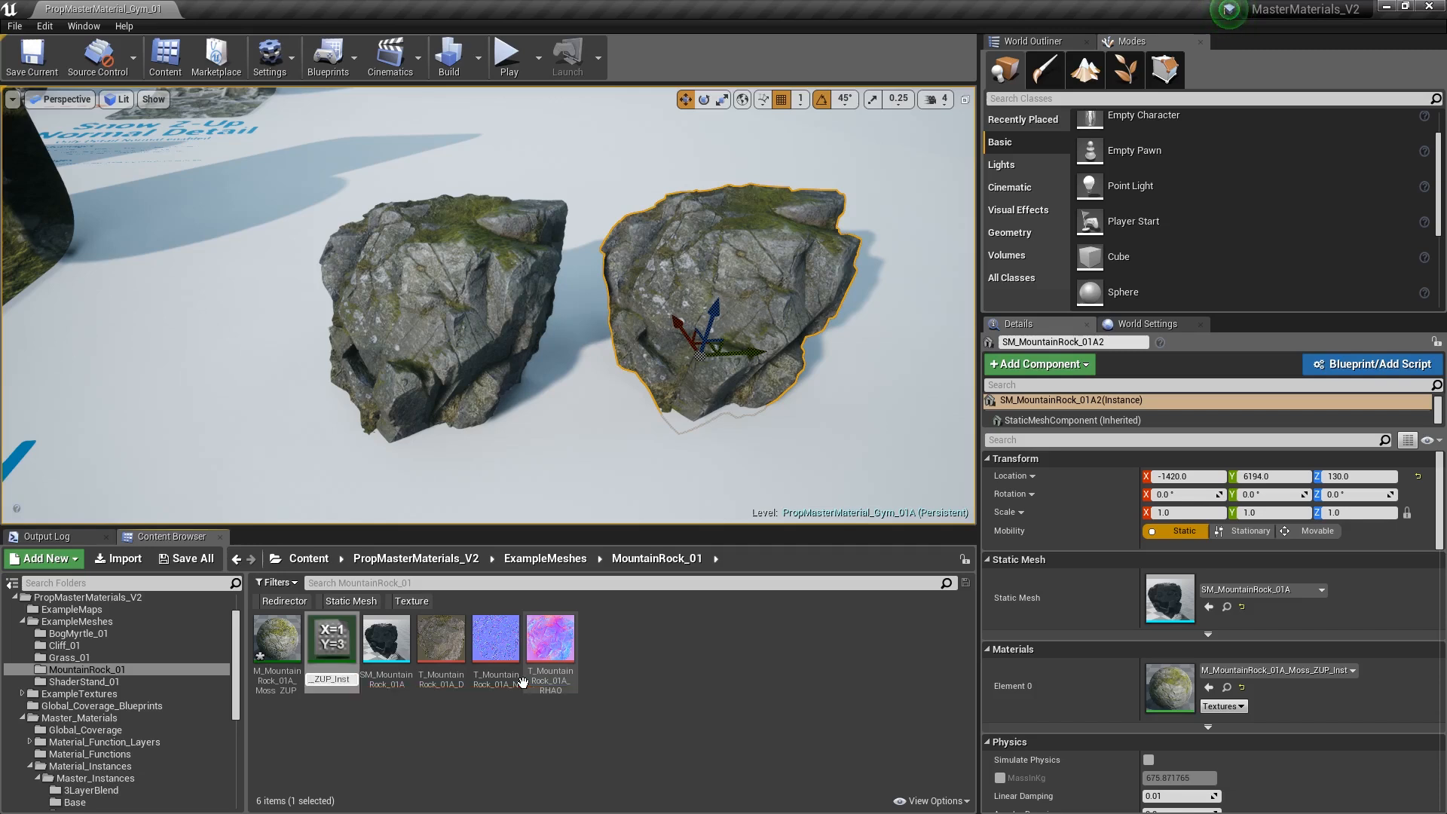
text(Snow_ZUP)
key(Return)
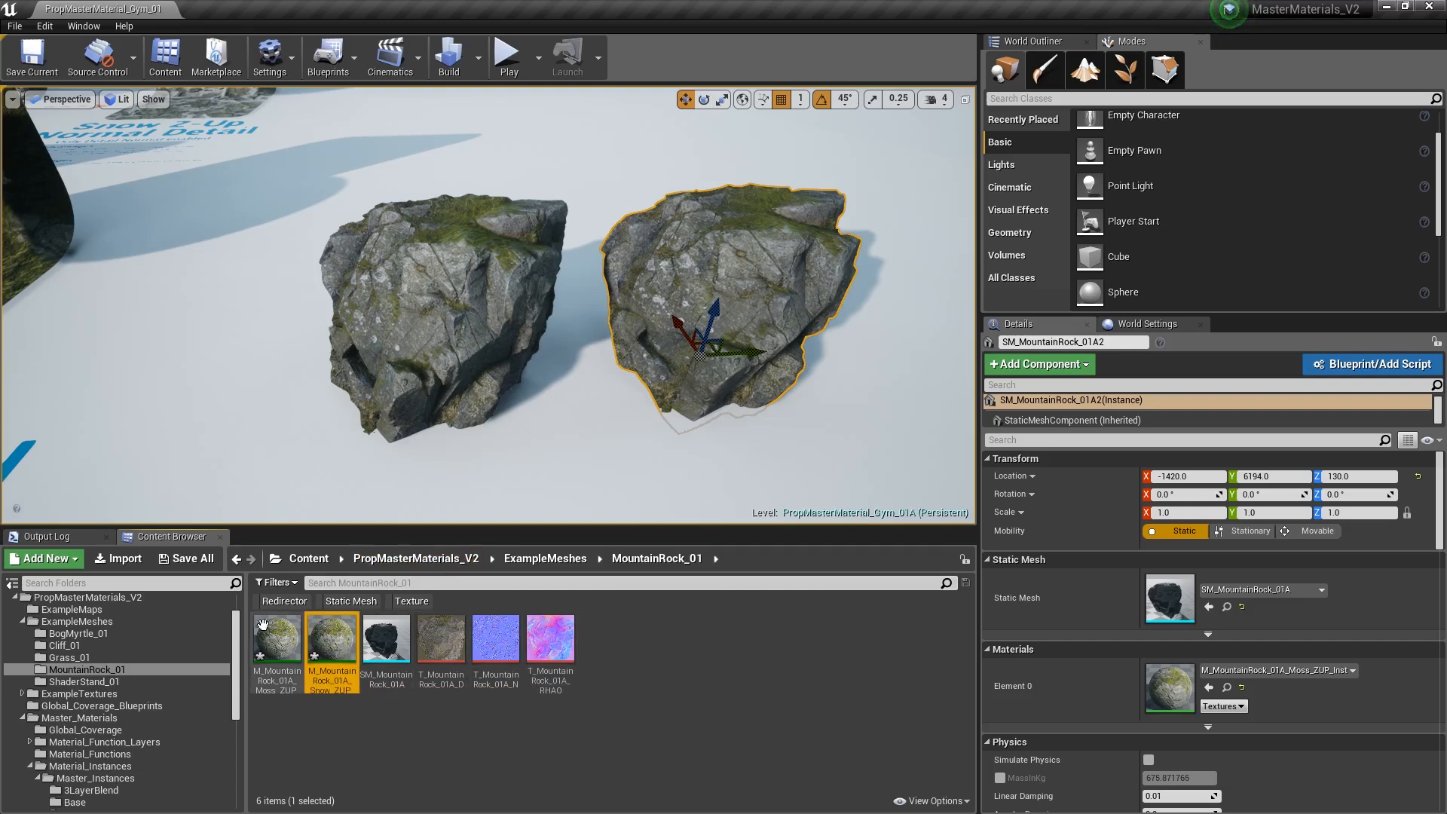
- Apply M_MountainRock_01A_Snow_ZUP_Inst to the duplicated rock and open the instance at its General settings
drag(321, 636, 682, 347)
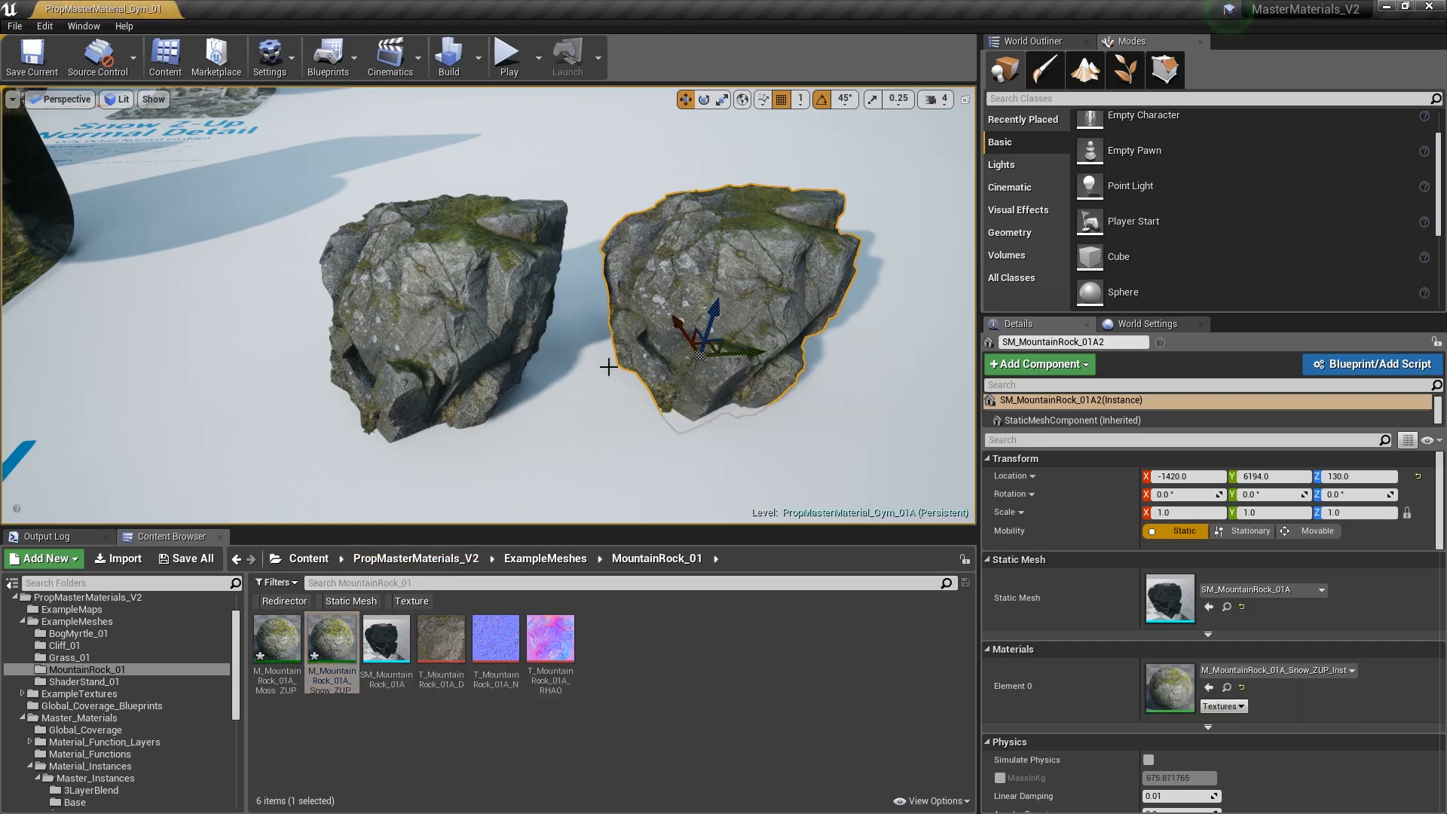
double_click(337, 643)
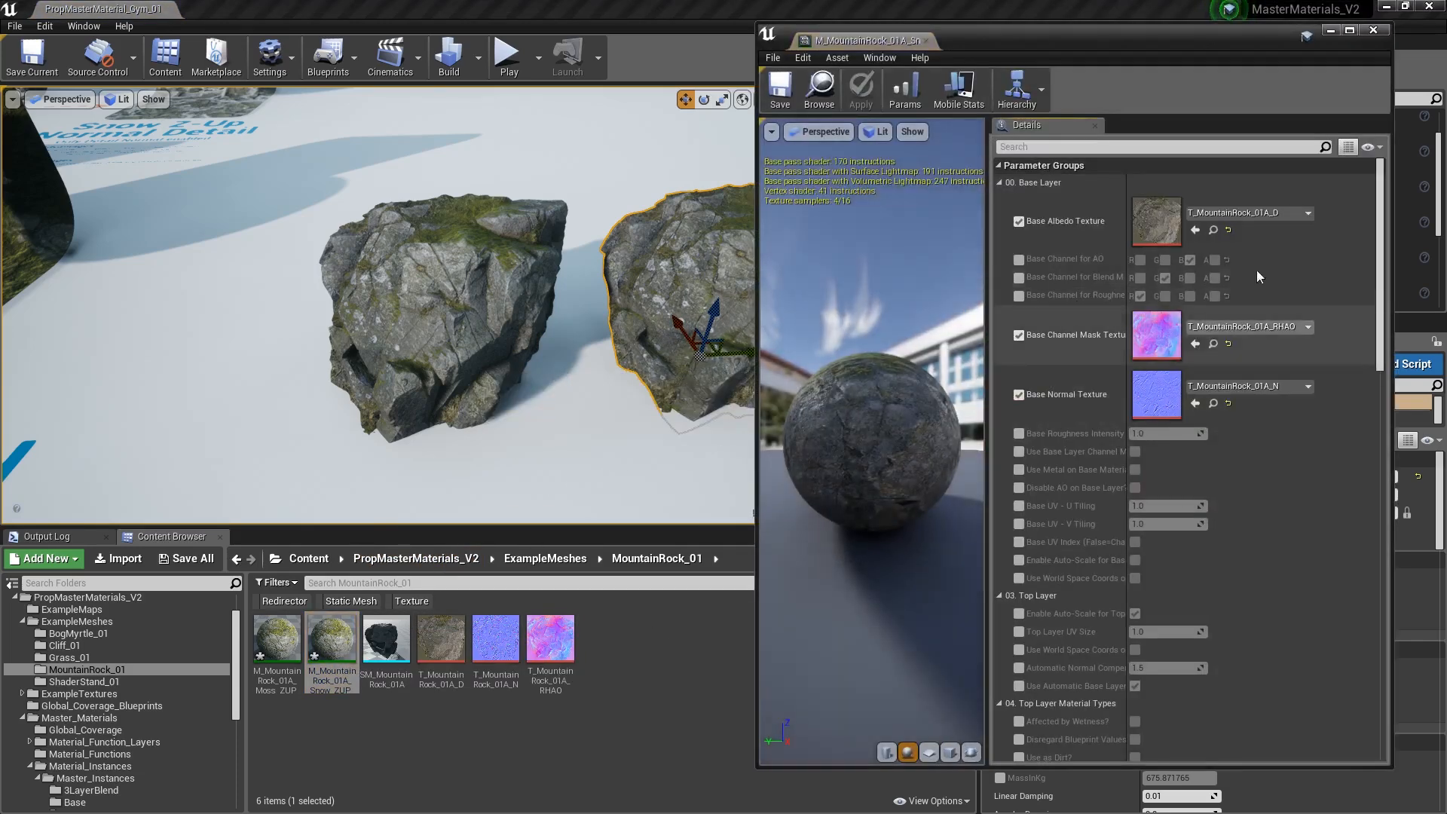
drag(1380, 216, 1365, 507)
- Scale the duplicated rock mesh up uniformly until it is much larger than the original rock
right_drag(540, 364, 497, 377)
key(s)
right_drag(377, 301, 428, 286)
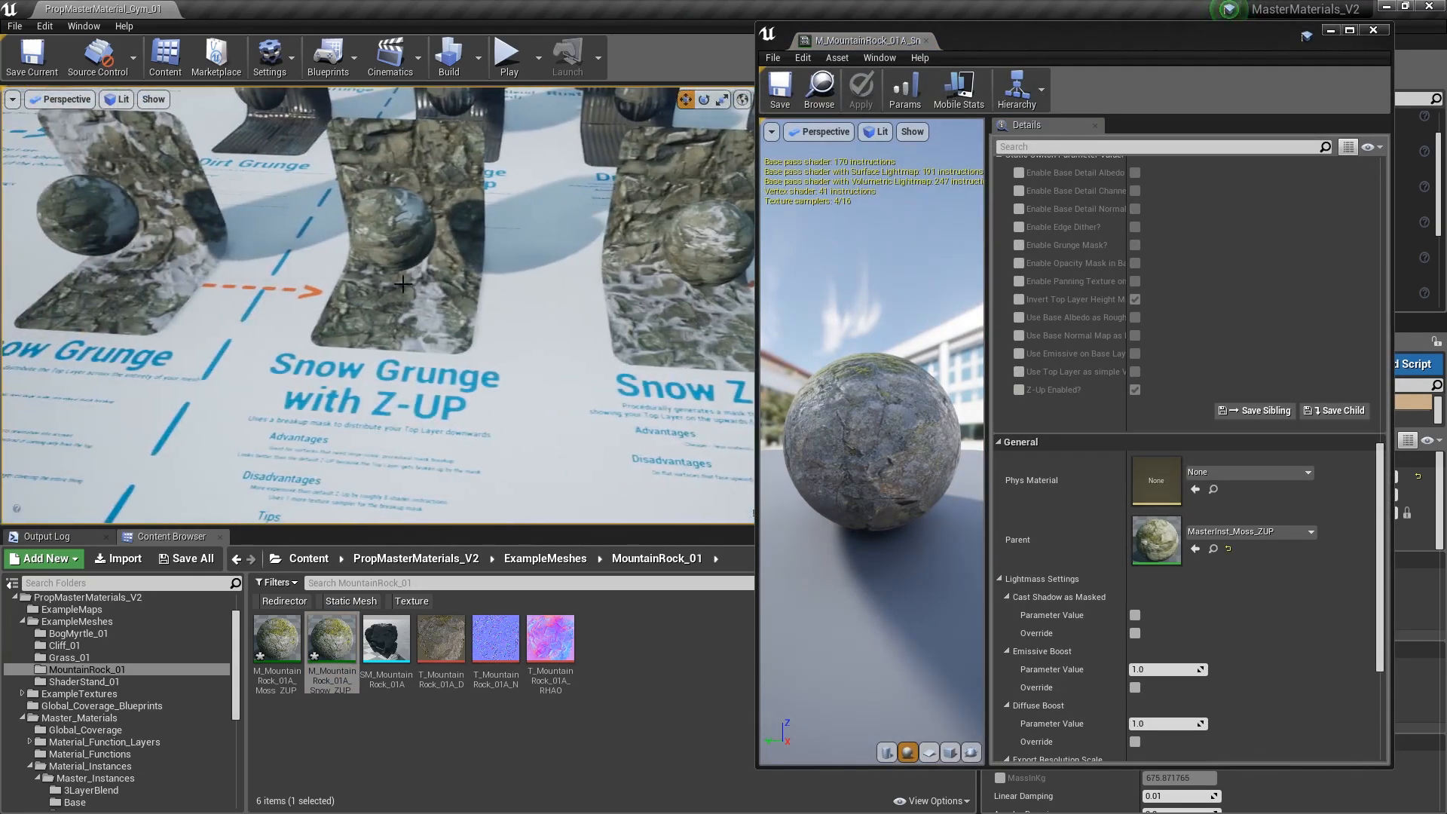
right_drag(397, 228, 442, 230)
key(r)
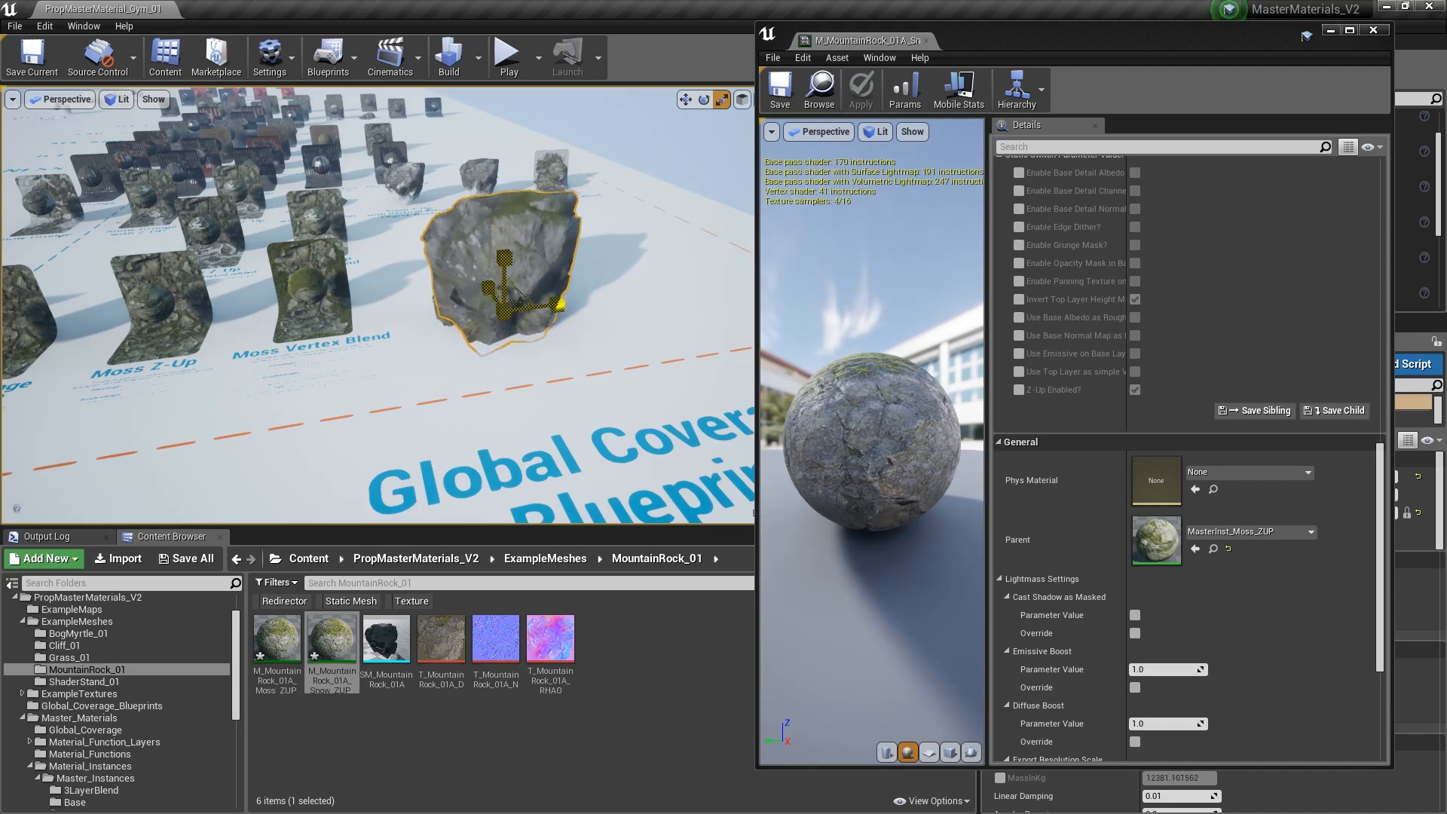
drag(530, 308, 690, 298)
- Set the snow instance's parent to MasterInst_Snow_ZUP_DT, the material of the Snow Z-Up stand with all detail channels added
right_drag(482, 301, 361, 316)
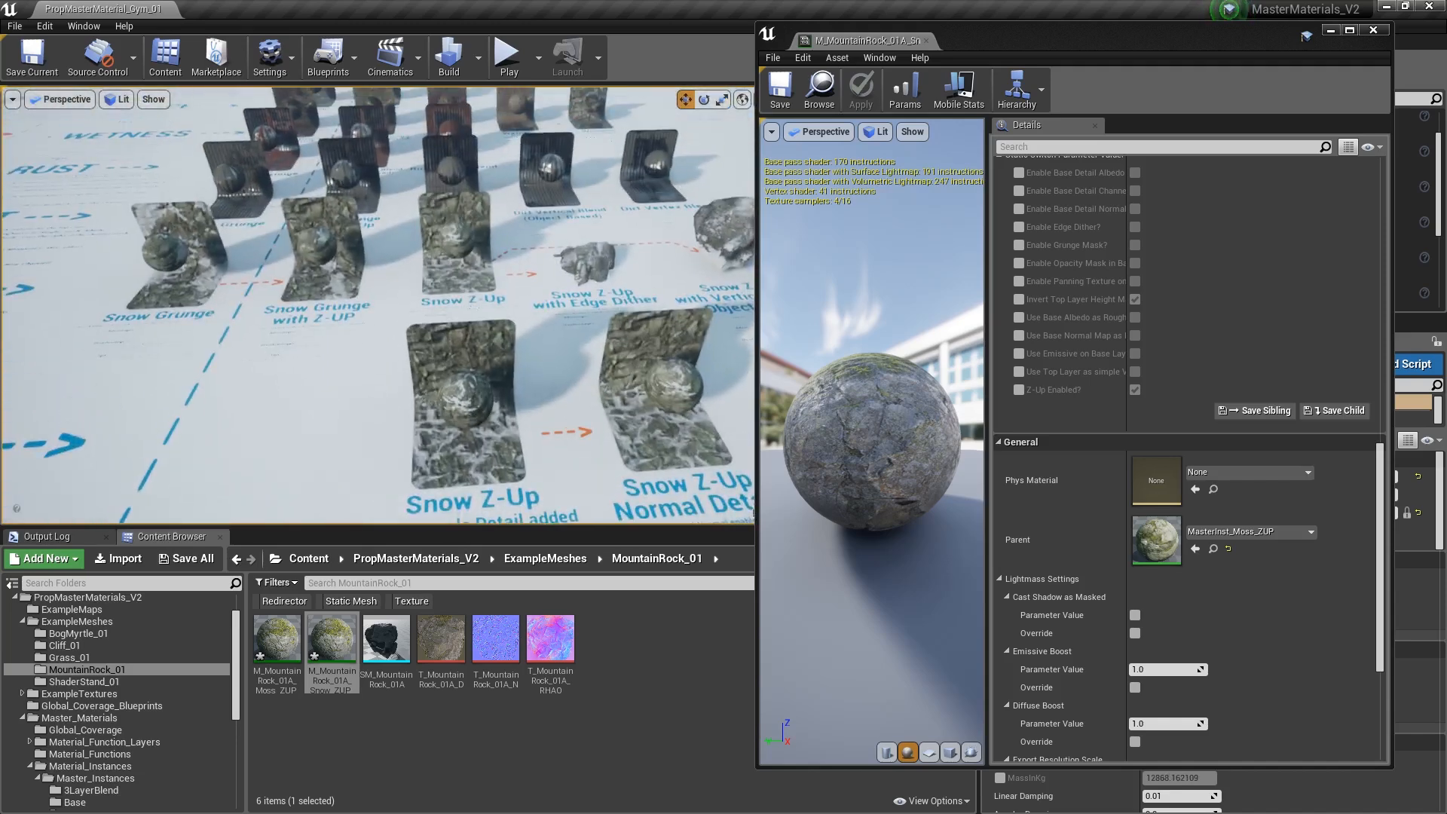
right_drag(437, 389, 341, 369)
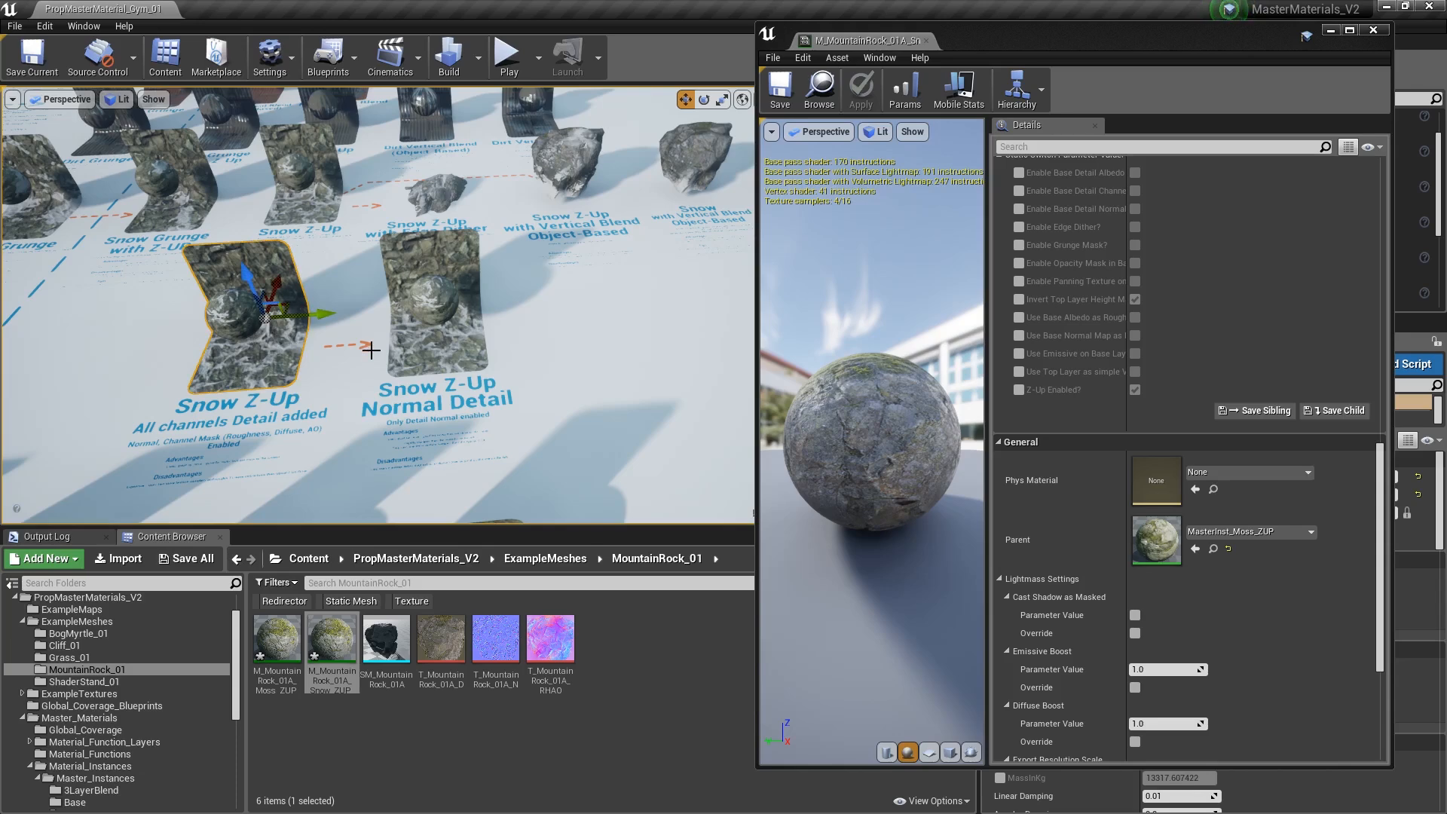
mouse_move(1141, 51)
mouse_down()
mouse_move(754, 66)
mouse_move(1205, 72)
mouse_move(1154, 73)
mouse_up()
click(1227, 687)
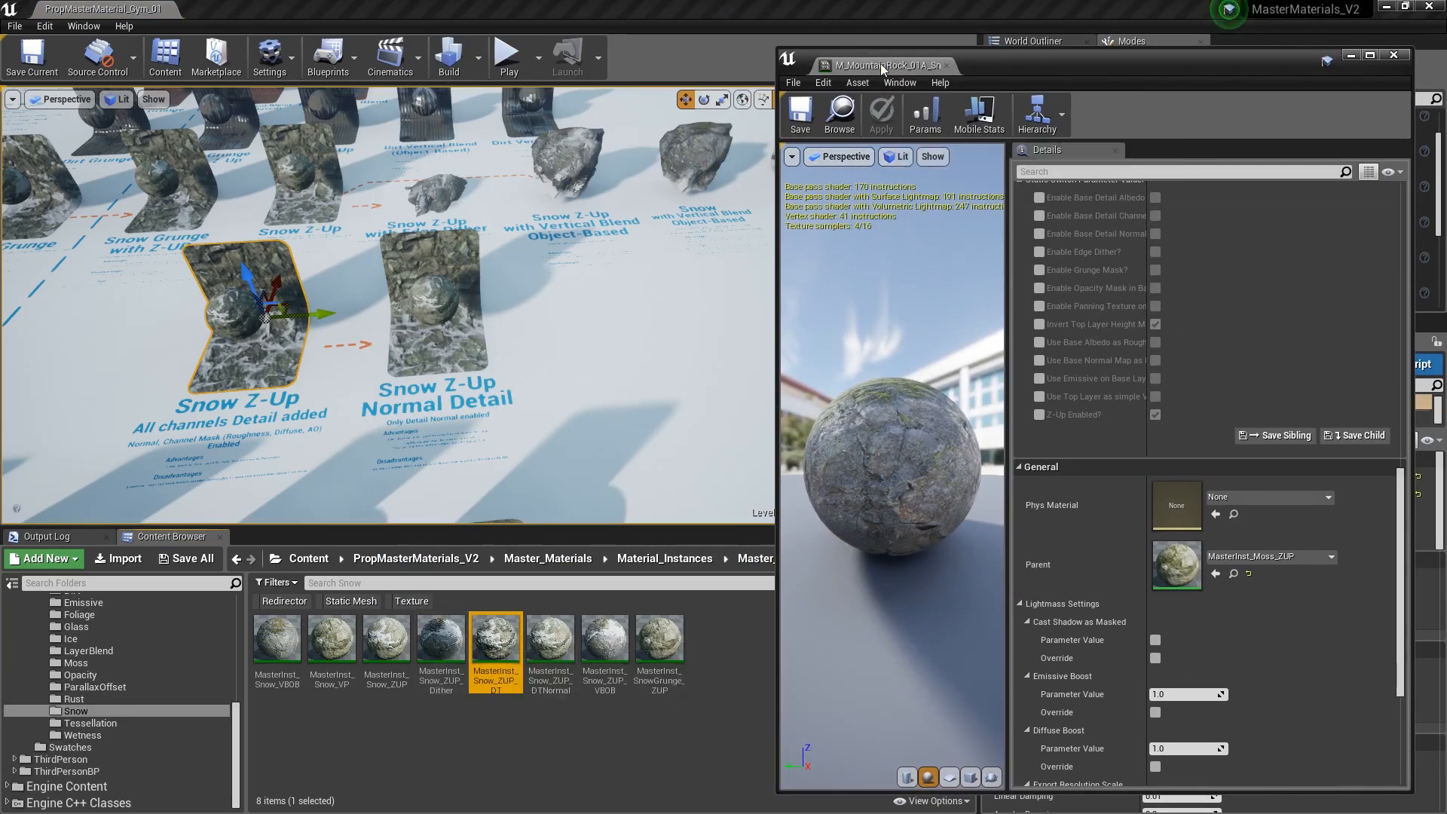
right_drag(573, 271, 724, 301)
mouse_move(453, 263)
right_down()
mouse_move(482, 268)
mouse_move(452, 263)
right_up()
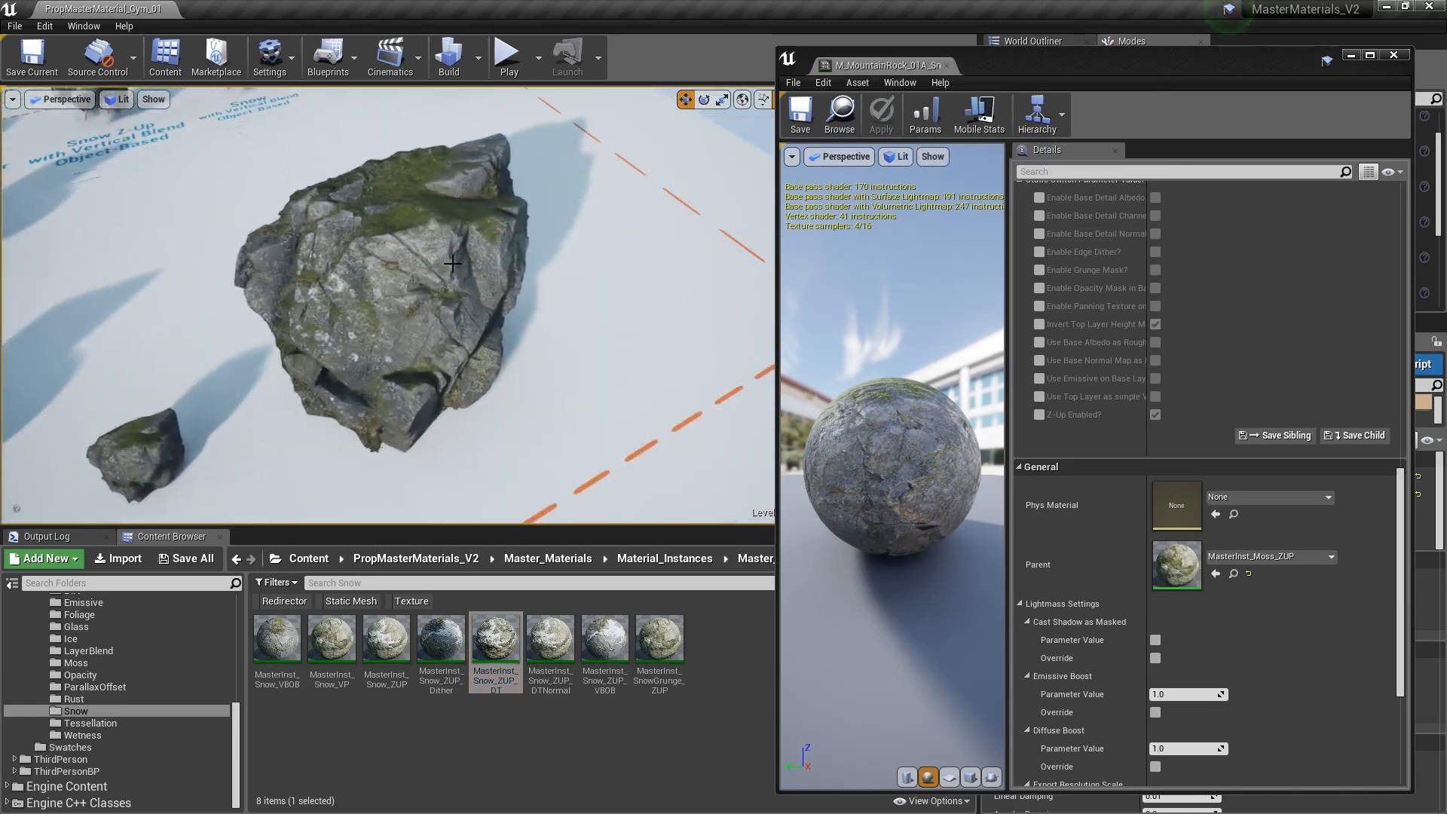
click(1215, 576)
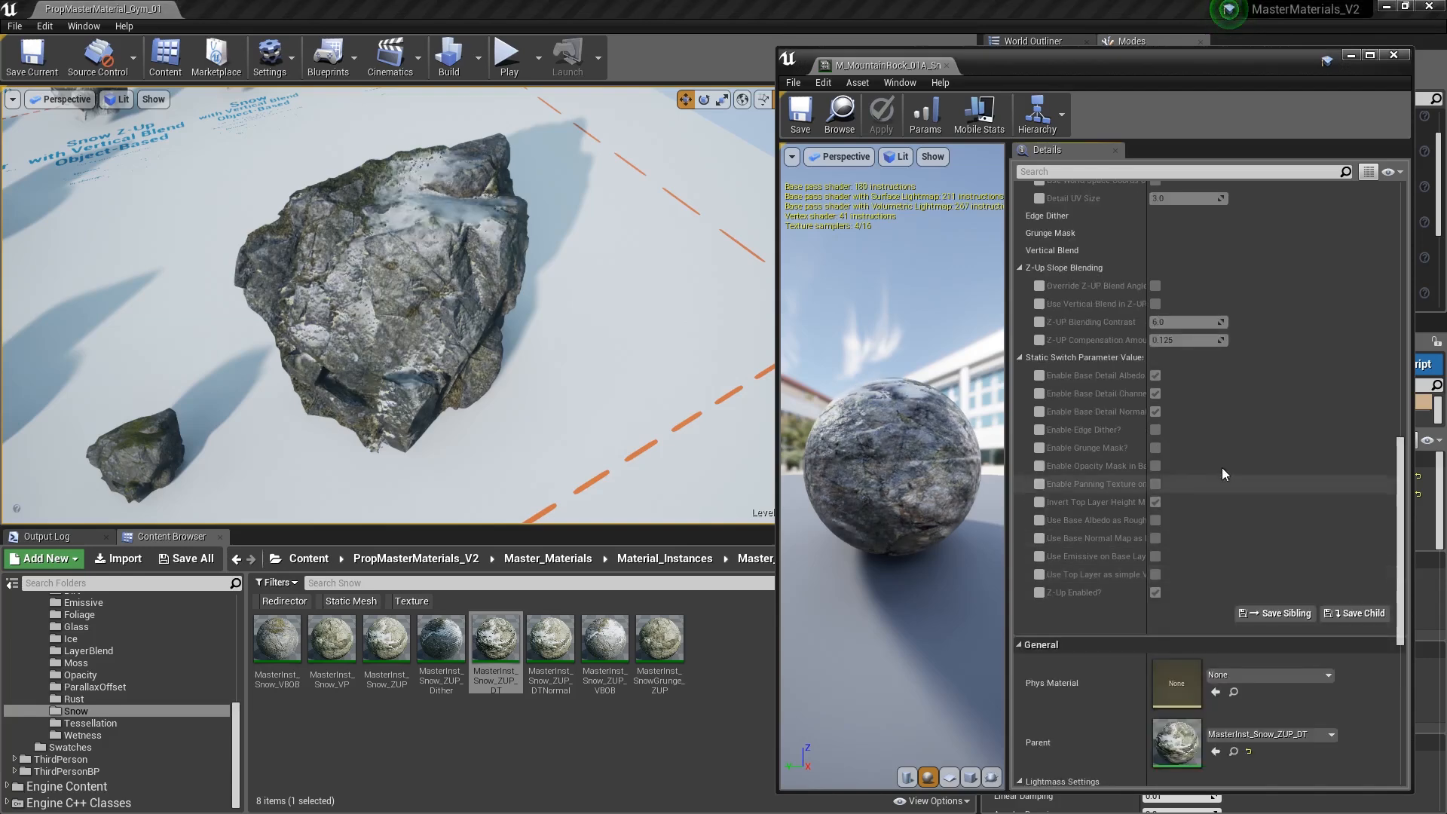
- Review the snow instance's base textures, static switches and parent material alongside the large snowy rock in the level
scroll(1349, 573, down, 3)
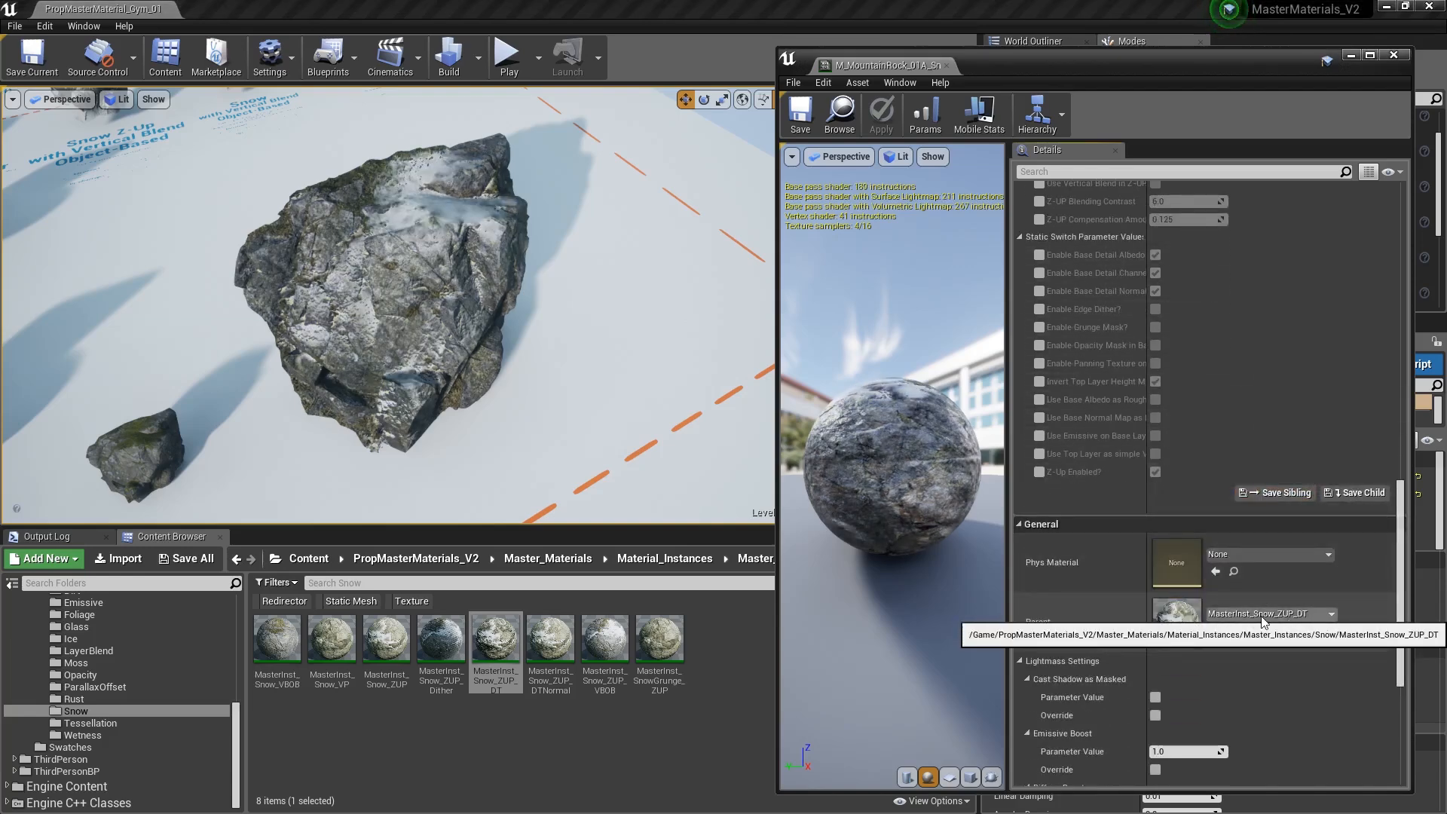
right_drag(721, 201, 444, 235)
drag(1402, 519, 1363, 191)
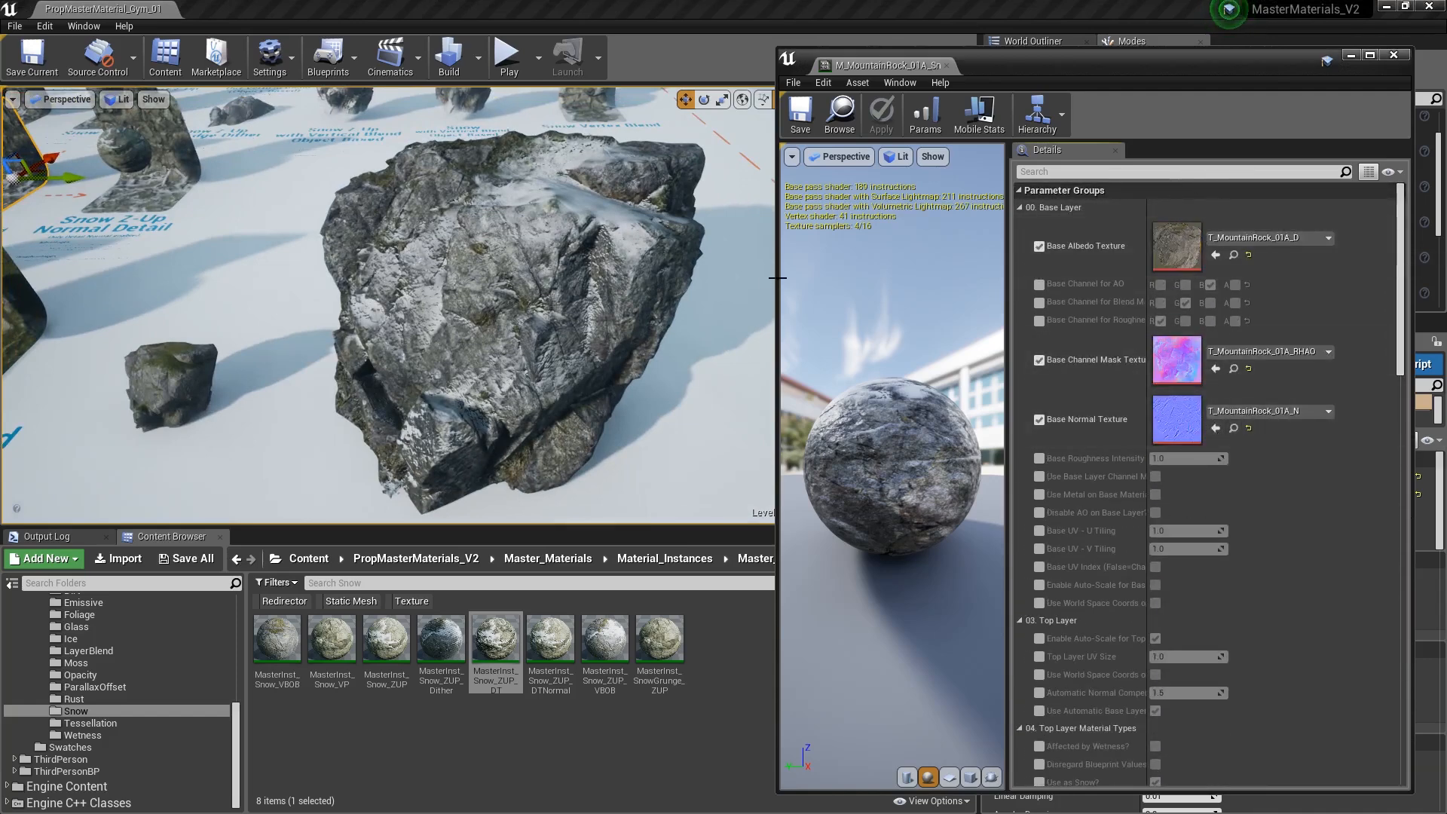
scroll(1339, 259, down, 3)
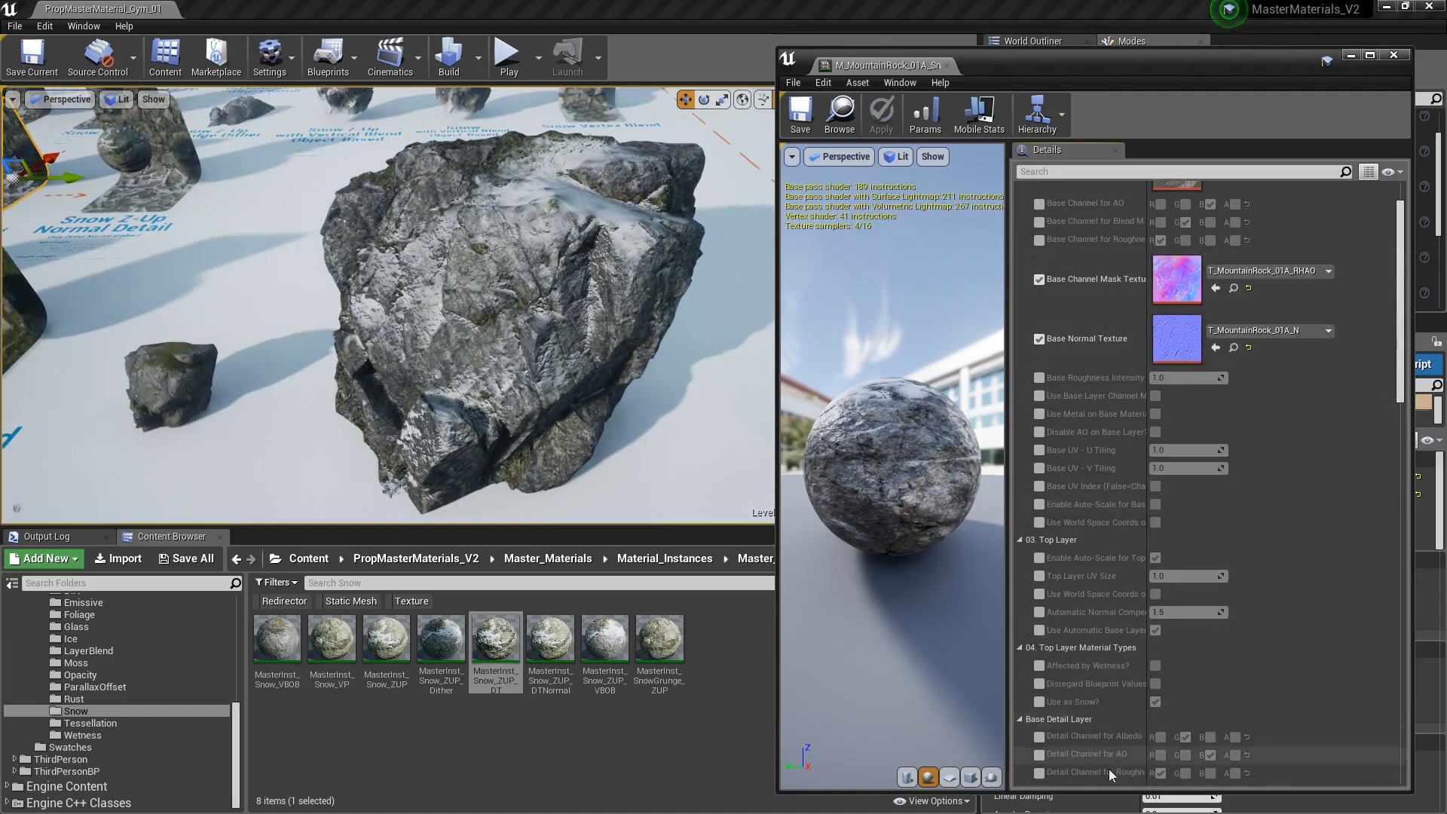
scroll(1205, 527, down, 10)
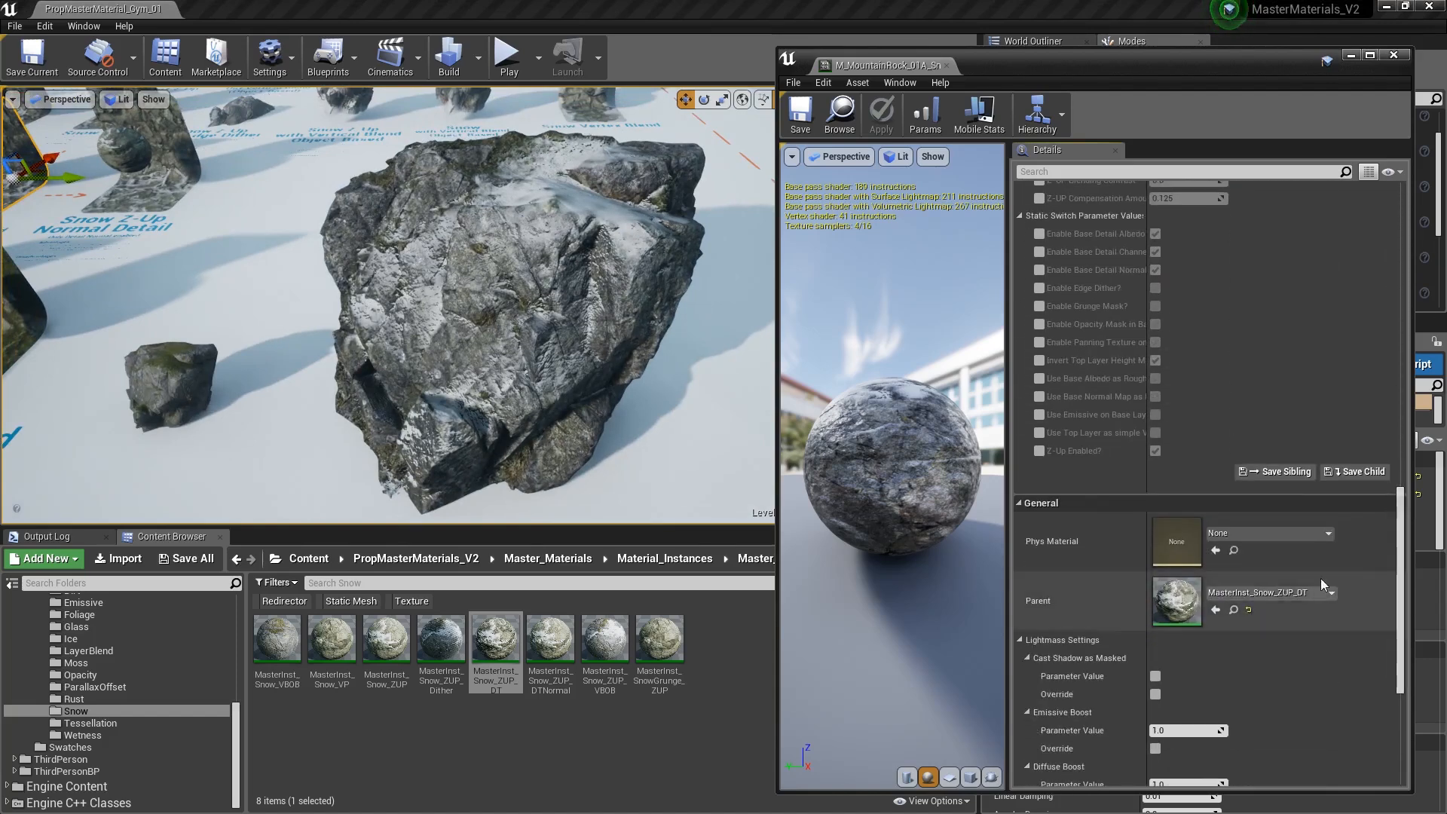
key(w)
mouse_move(581, 282)
right_down()
mouse_move(527, 286)
mouse_move(582, 282)
mouse_move(557, 264)
mouse_move(596, 275)
mouse_move(513, 280)
mouse_move(595, 281)
mouse_move(527, 309)
mouse_move(582, 282)
right_up()
key(s)
key(w)
key(s)
key(w)
key(s)
click(582, 281)
key(s)
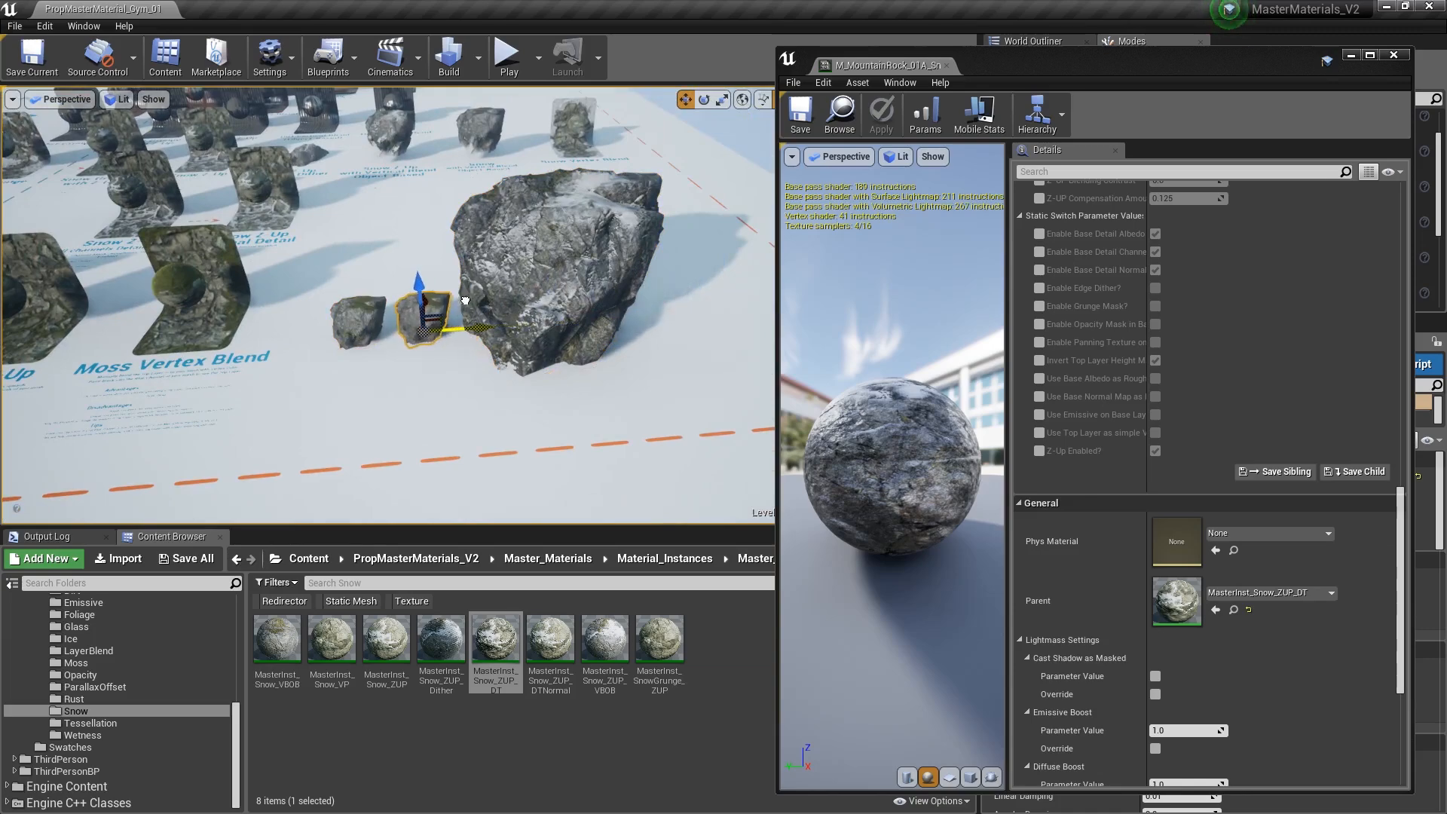
- Select the Wetness Vertex Blend stand and locate its MasterInst_Wet_VP material in the project content
key(s)
right_drag(476, 372, 449, 336)
key(w)
key(w)
key(d)
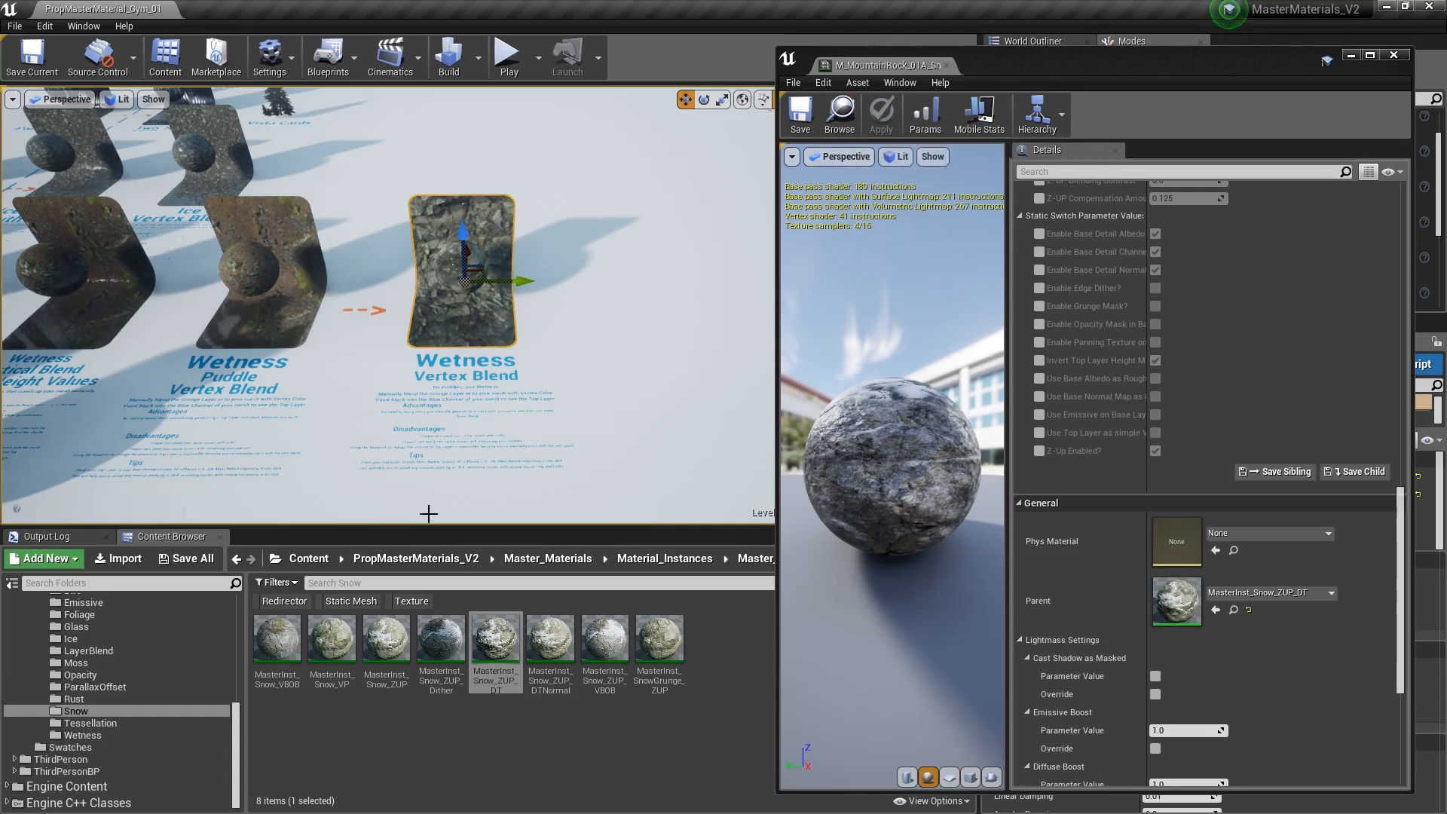
drag(1120, 59, 1446, 82)
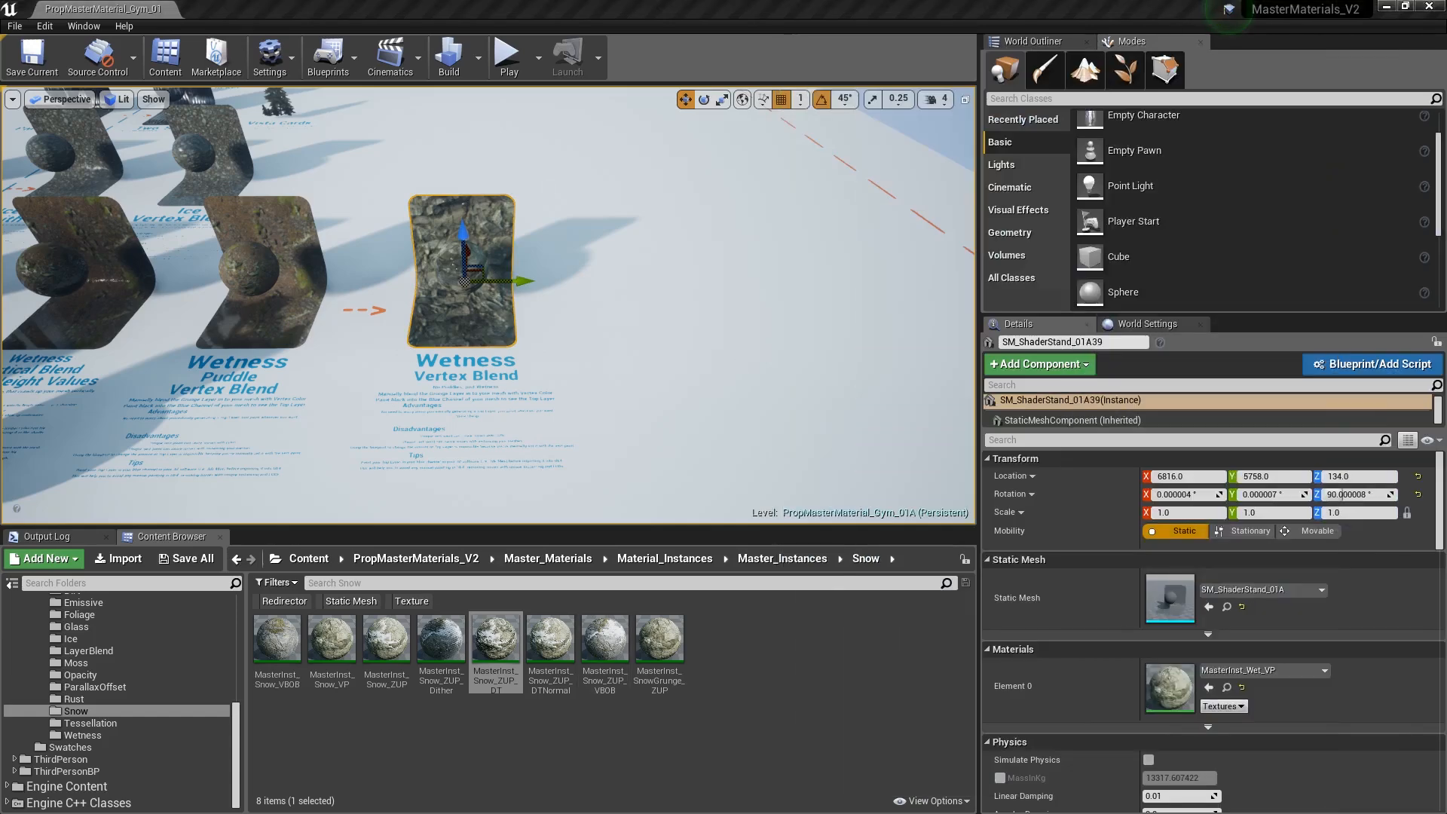
click(1226, 687)
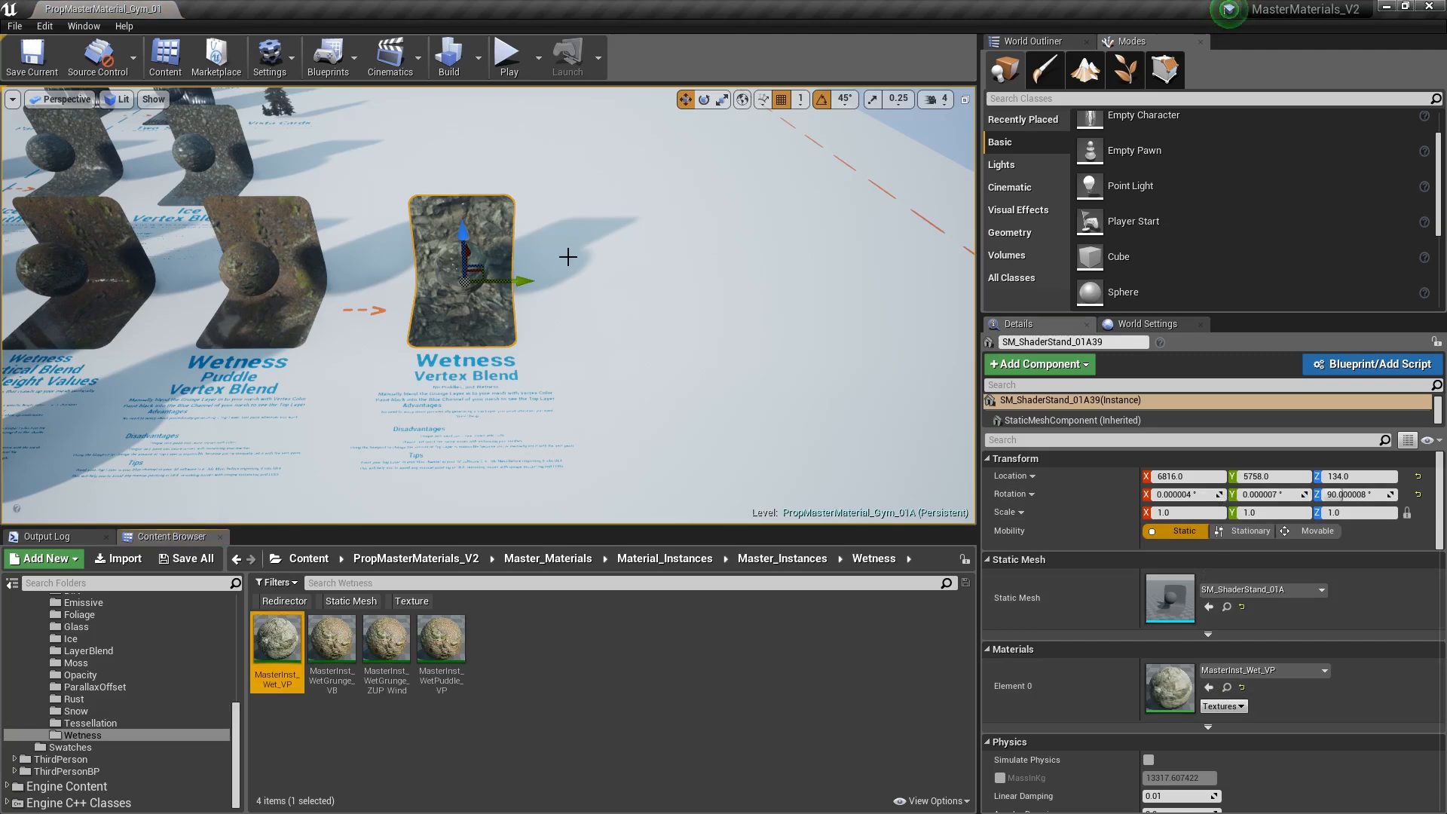
- Duplicate the rock's snow material instance in the MountainRock_01 folder and name the copy M_MountainRock_01A_Wet_VP_Inst
right_drag(639, 302, 942, 270)
drag(0, 90, 806, 52)
click(649, 112)
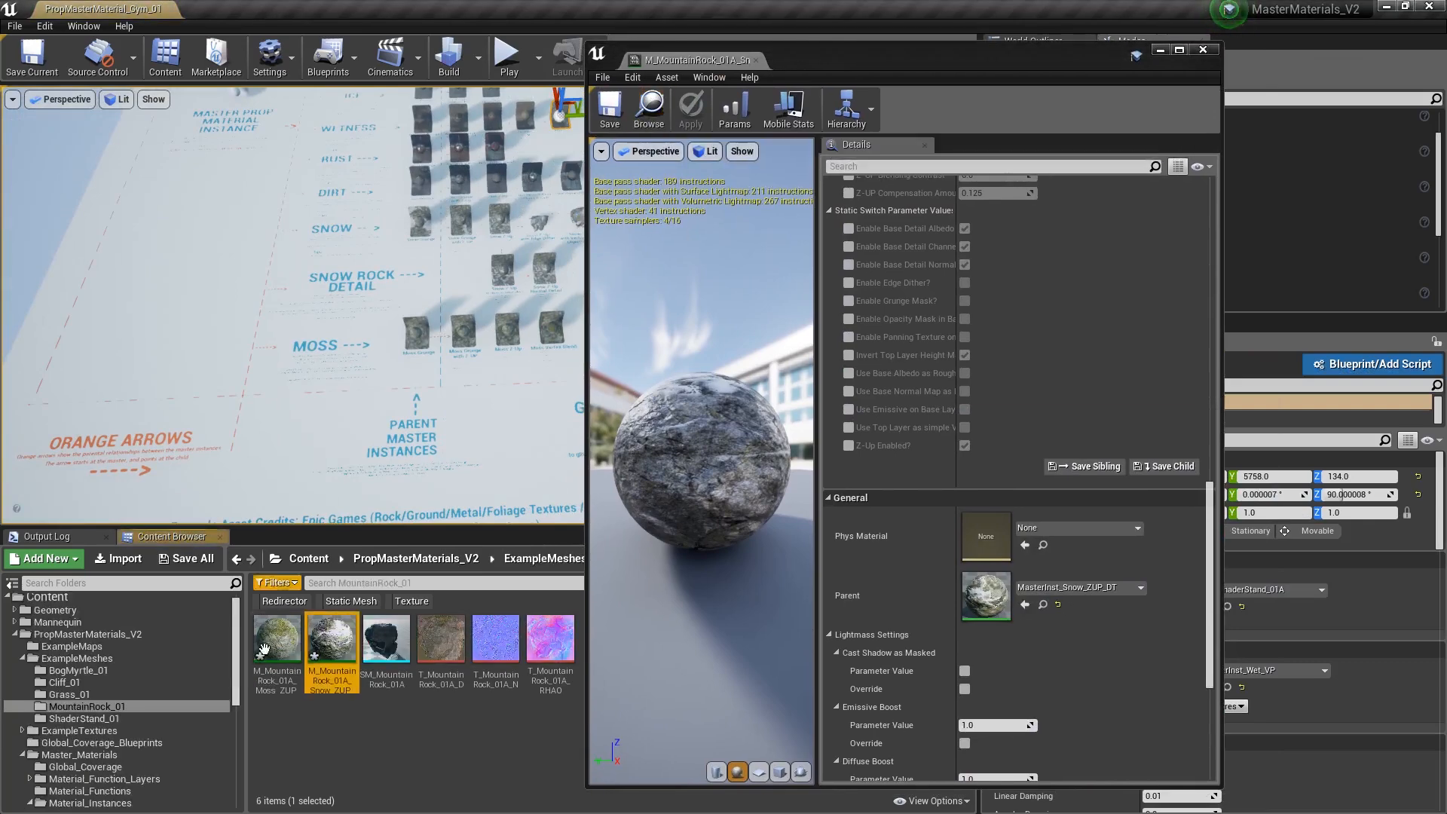
right_click(315, 641)
click(387, 419)
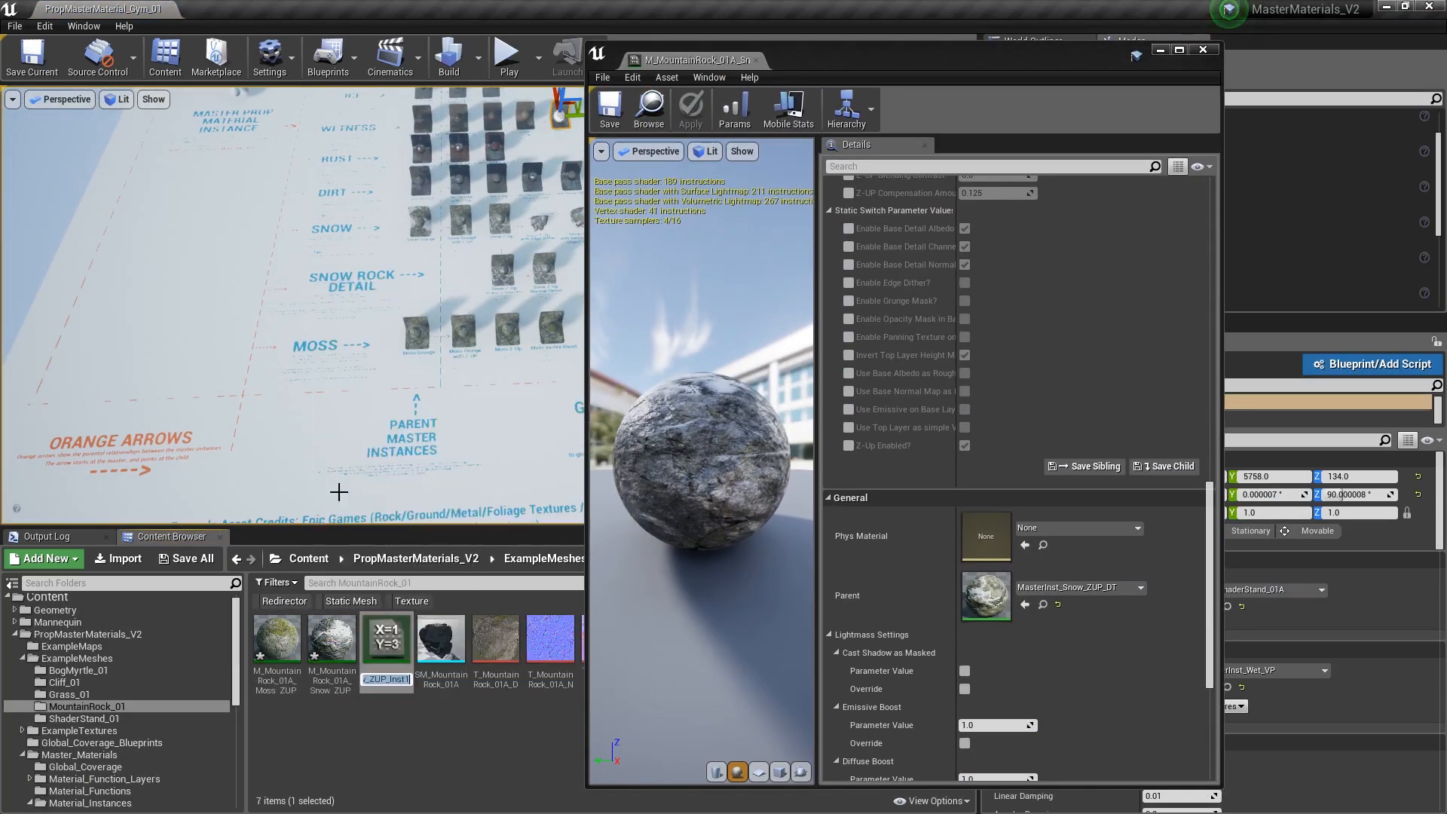
key(w)
right_drag(465, 325, 526, 306)
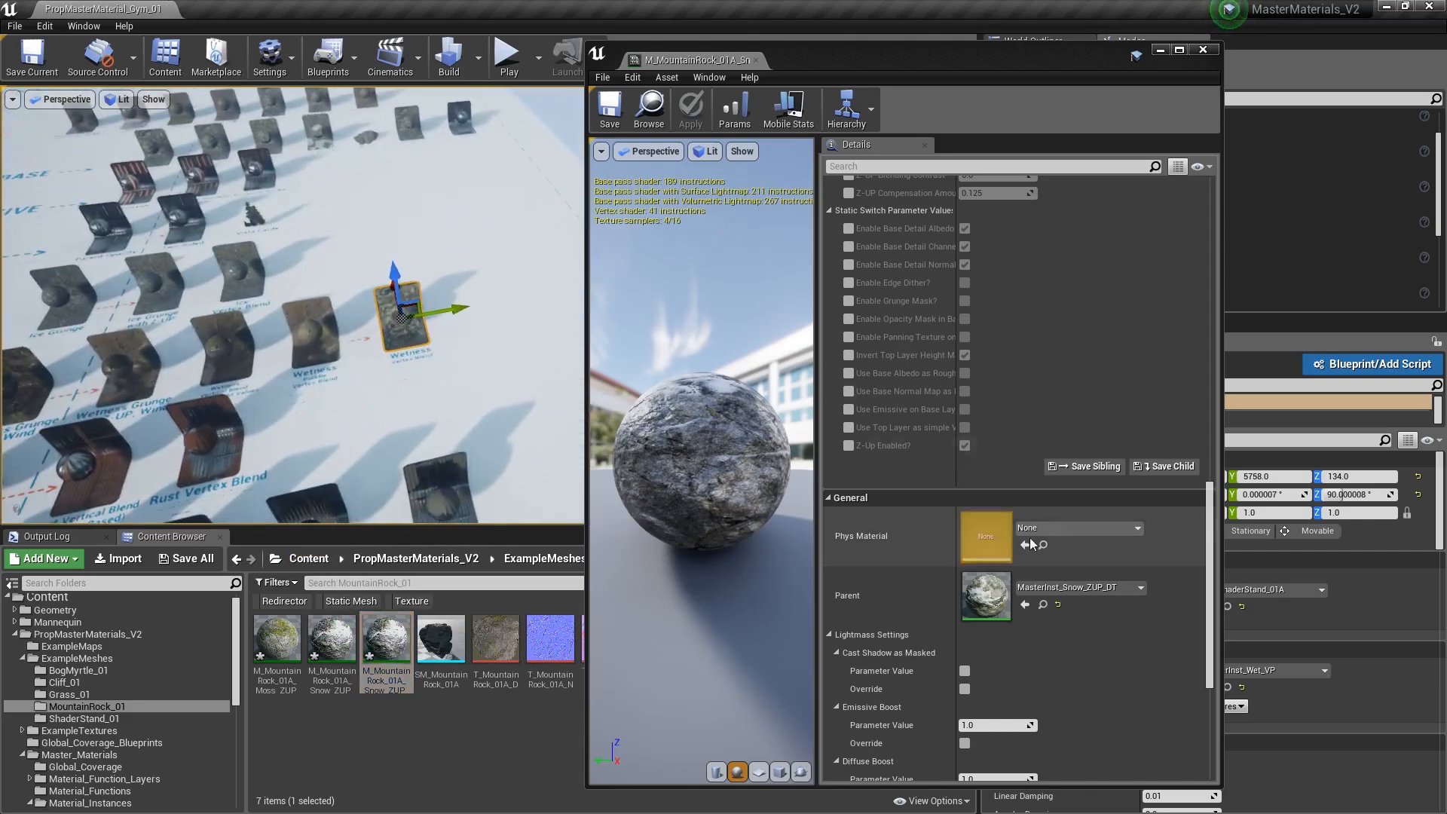
click(1283, 218)
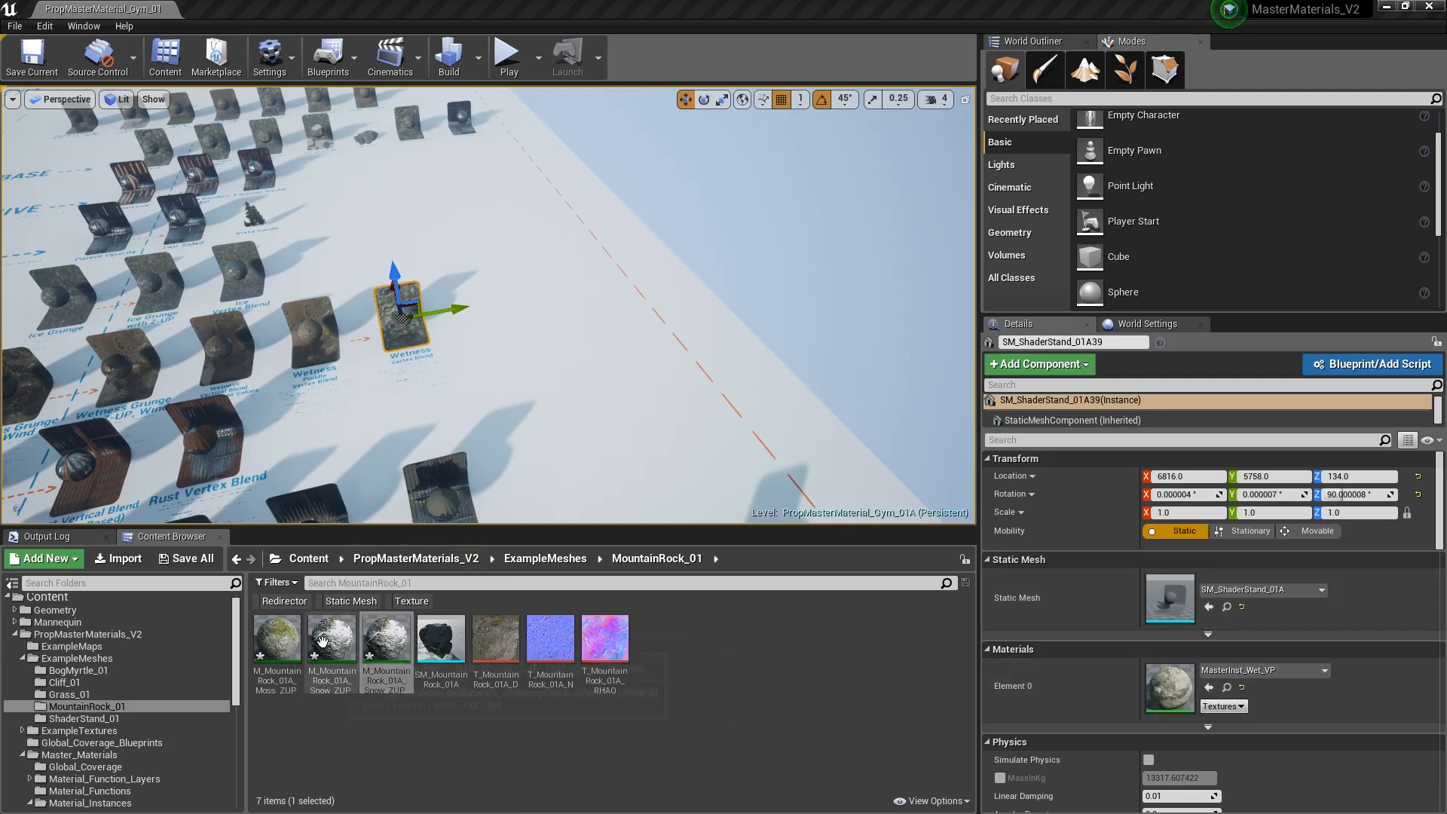
click(340, 641)
click(388, 639)
key(F2)
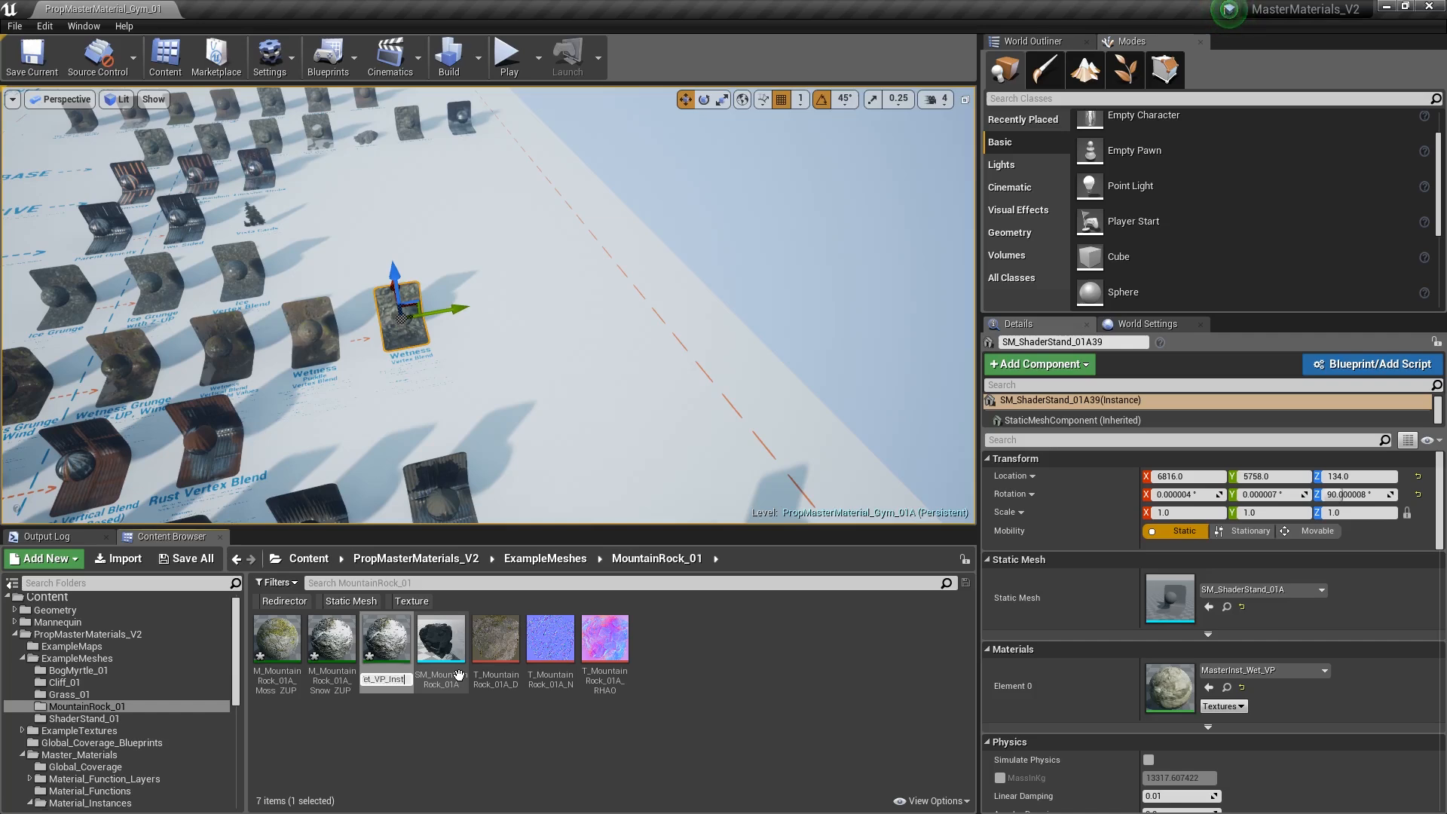
- Apply M_MountainRock_01A_Wet_VP_Inst to the small rock nearest the orange dashed border and open the instance for editing
right_drag(482, 392, 420, 478)
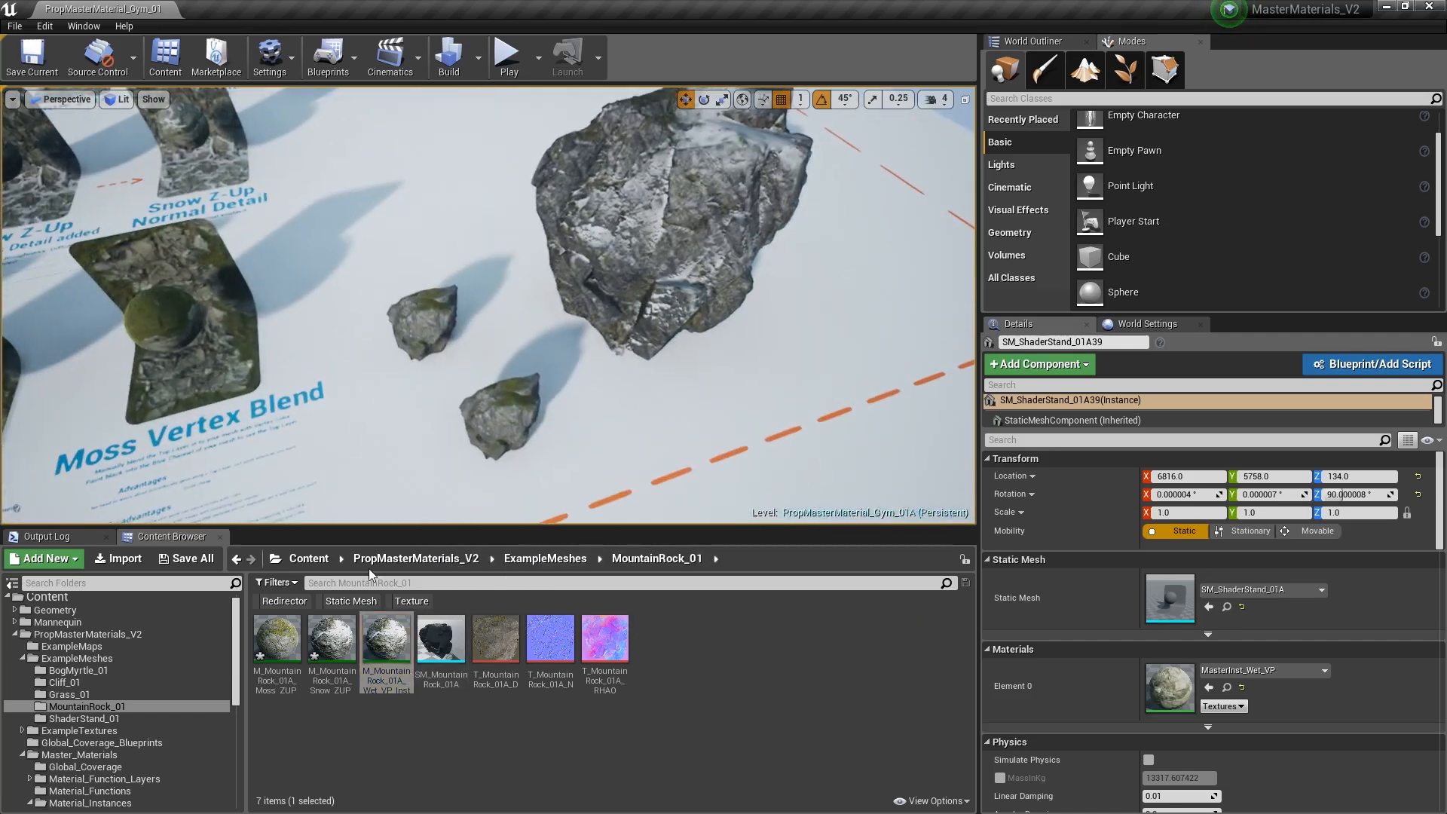
drag(386, 639, 518, 405)
right_drag(532, 424, 591, 414)
right_drag(679, 451, 528, 433)
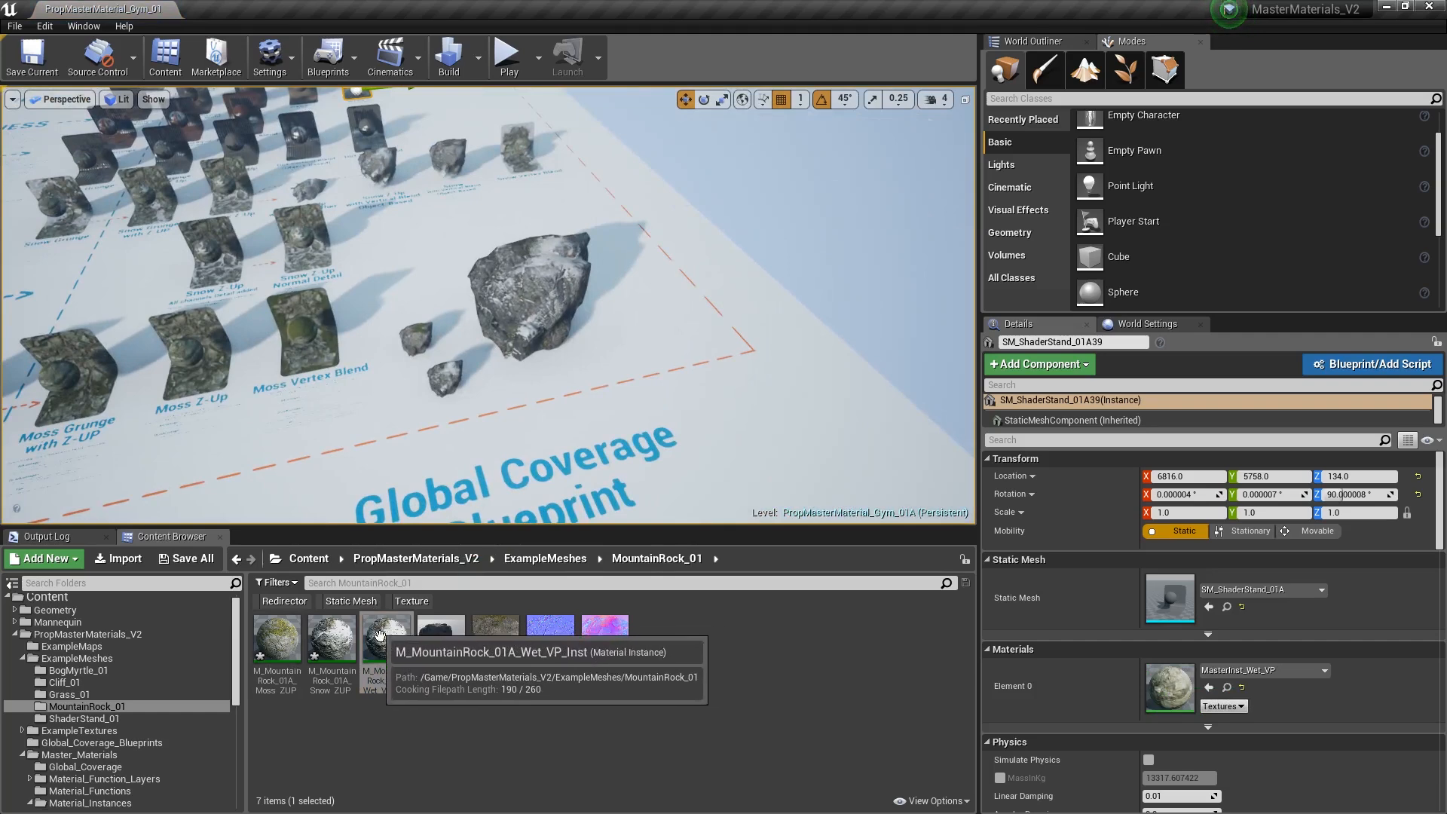
right_drag(598, 435, 648, 422)
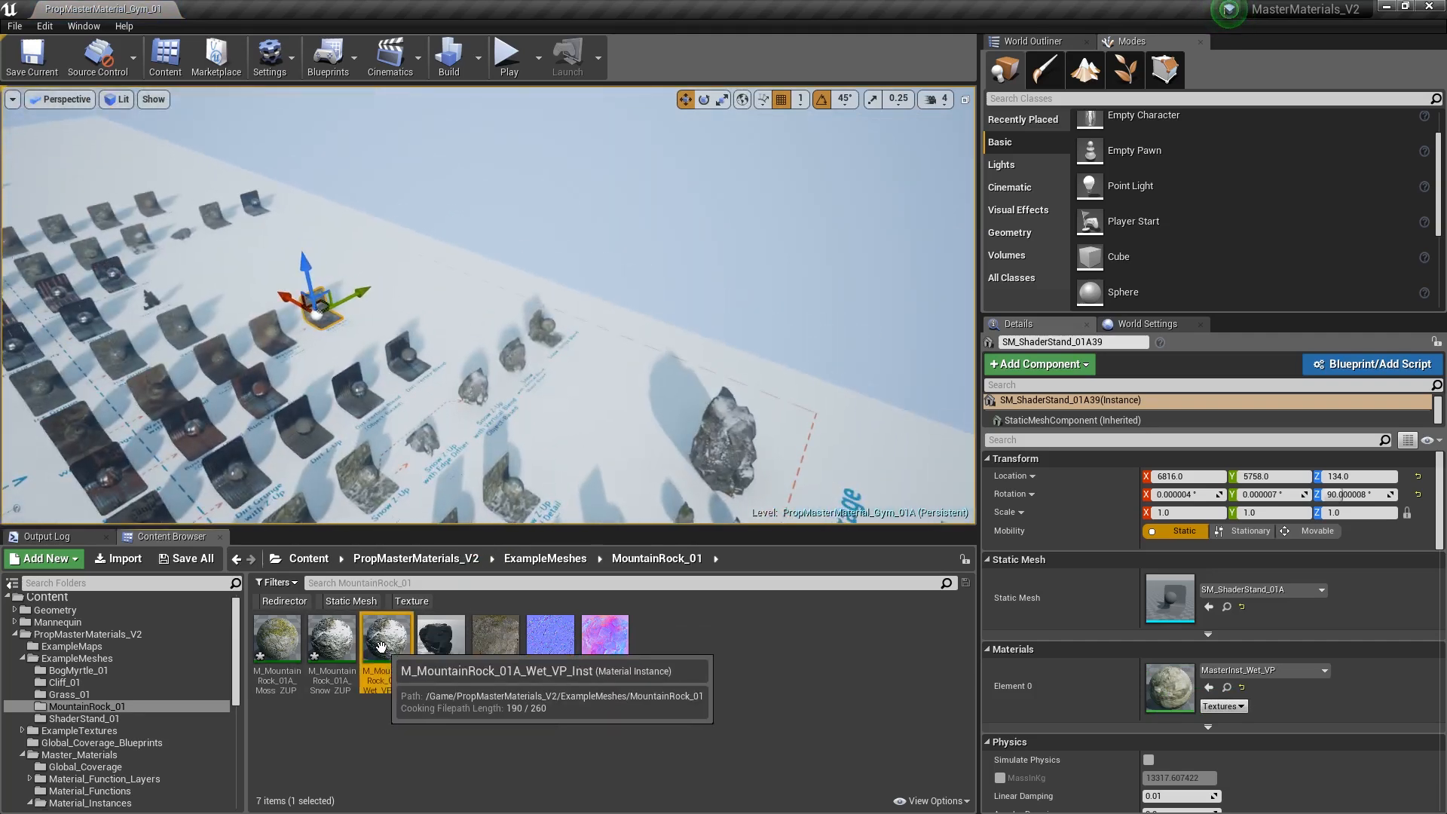
drag(1446, 49, 1253, 53)
click(1054, 58)
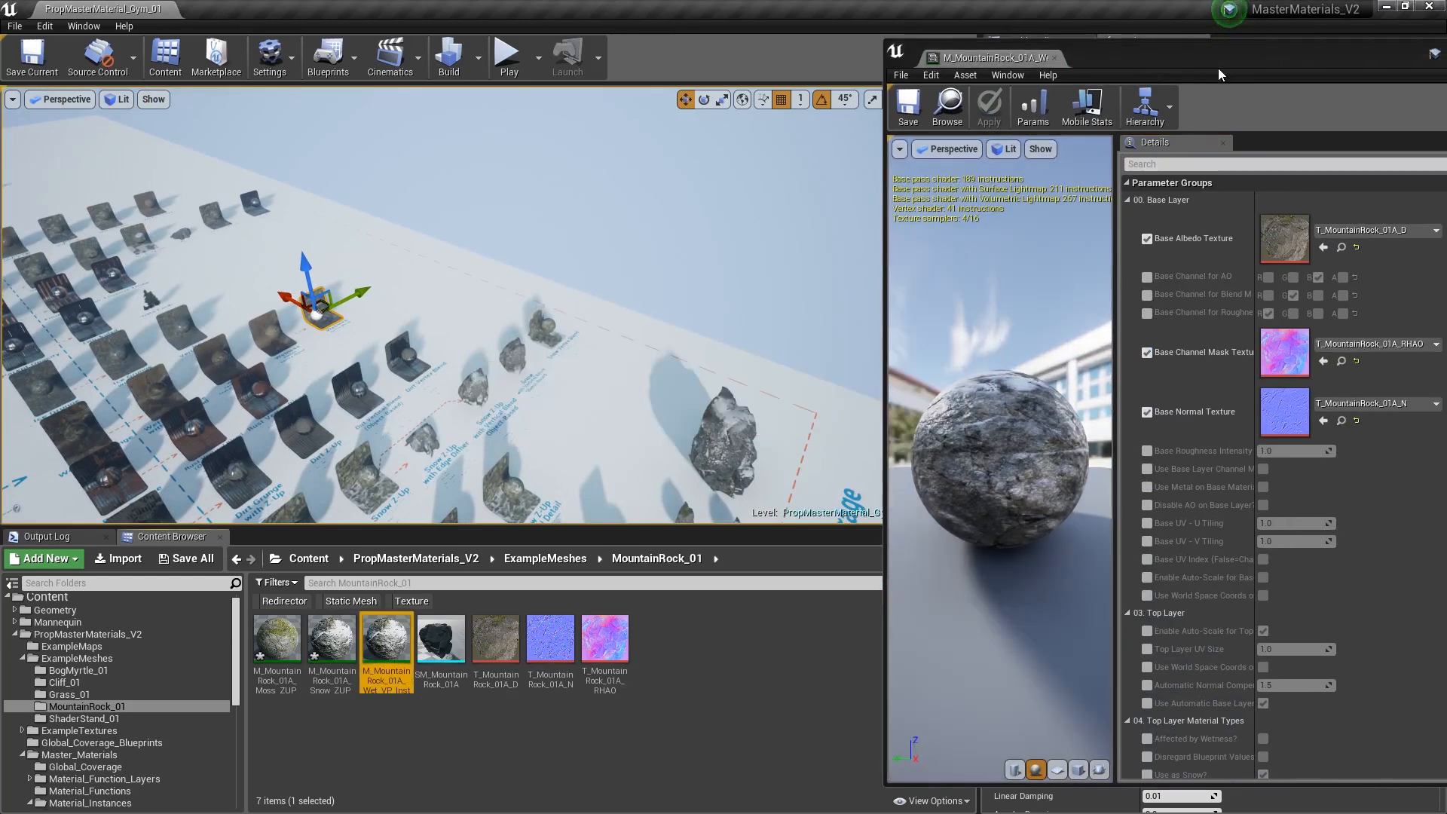
- Set the wet instance's parent to MasterInst_Wet_VP, the material of the Wetness Vertex Blend stand
right_drag(602, 226, 561, 211)
right_drag(597, 339, 554, 358)
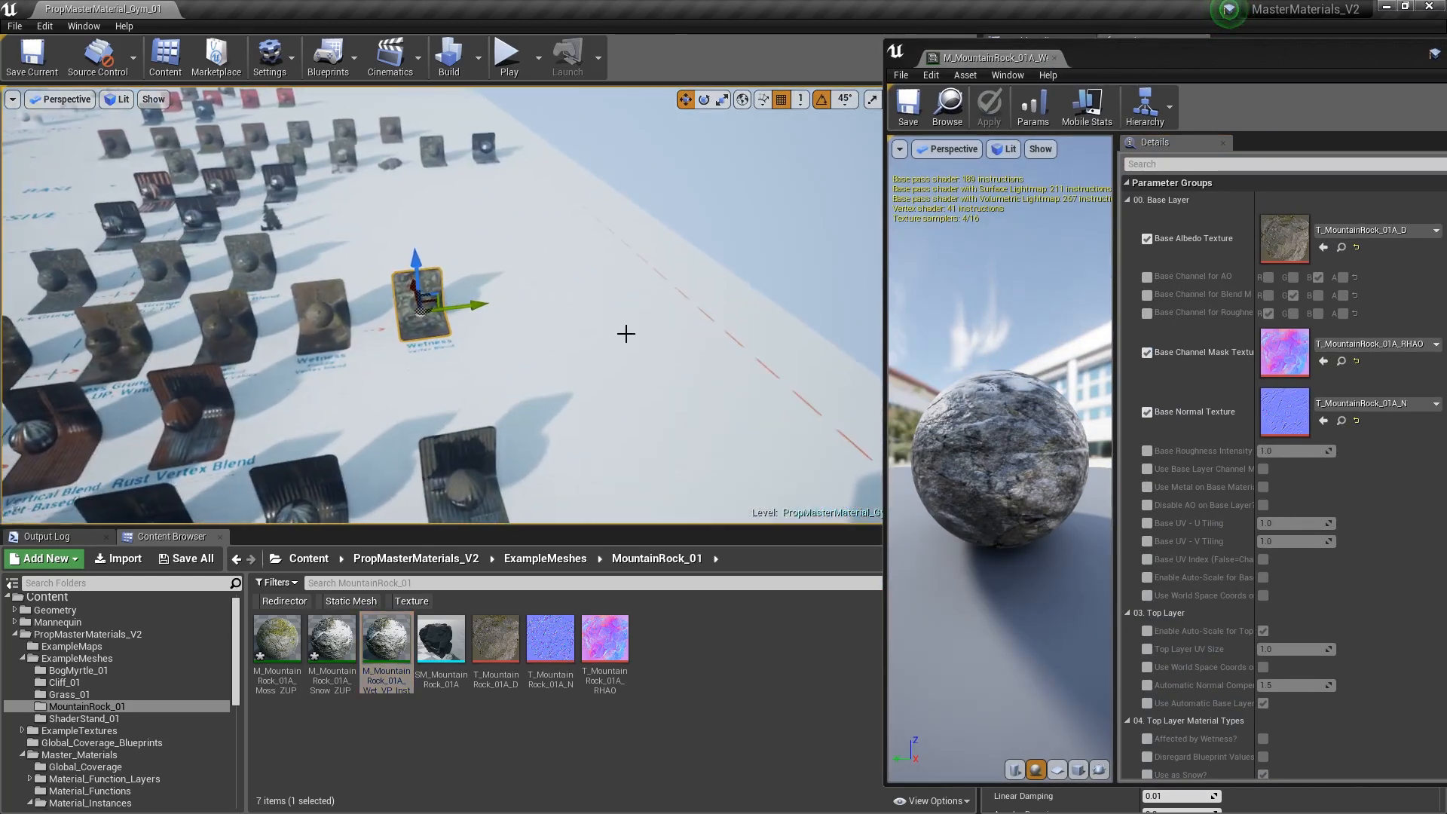
drag(1168, 51, 1446, 53)
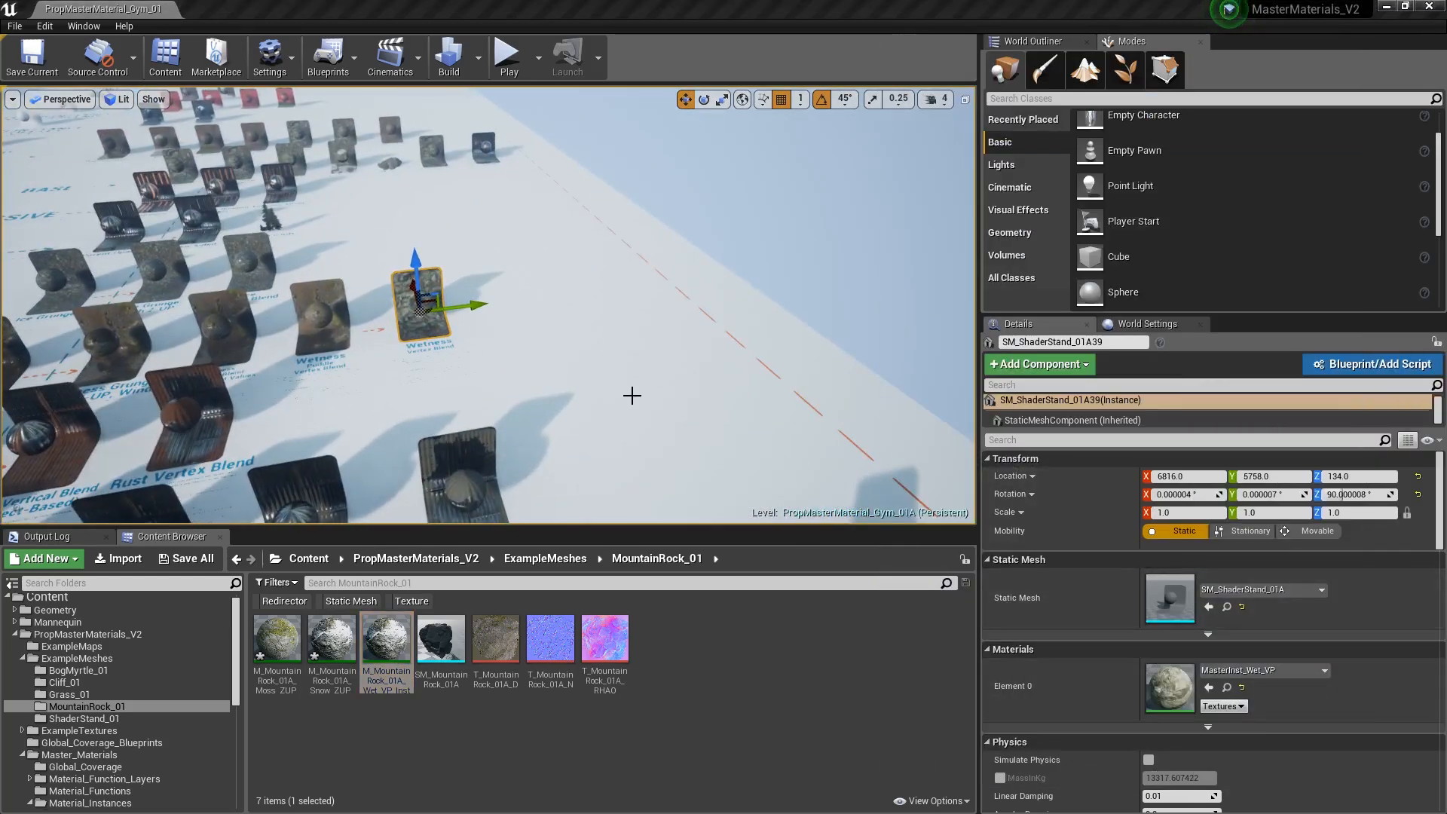
click(1227, 686)
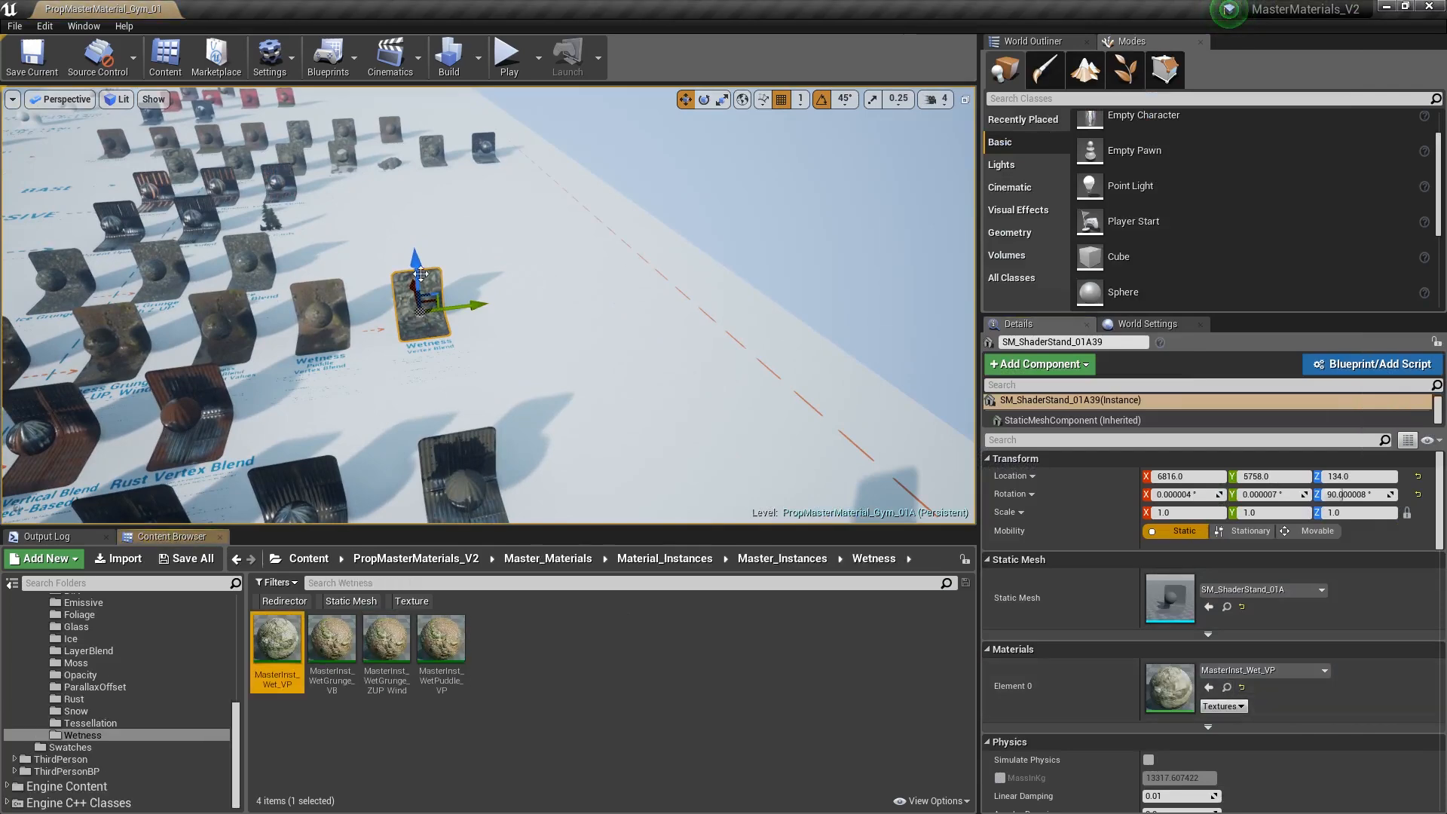
drag(1446, 61, 917, 54)
drag(1272, 268, 1293, 678)
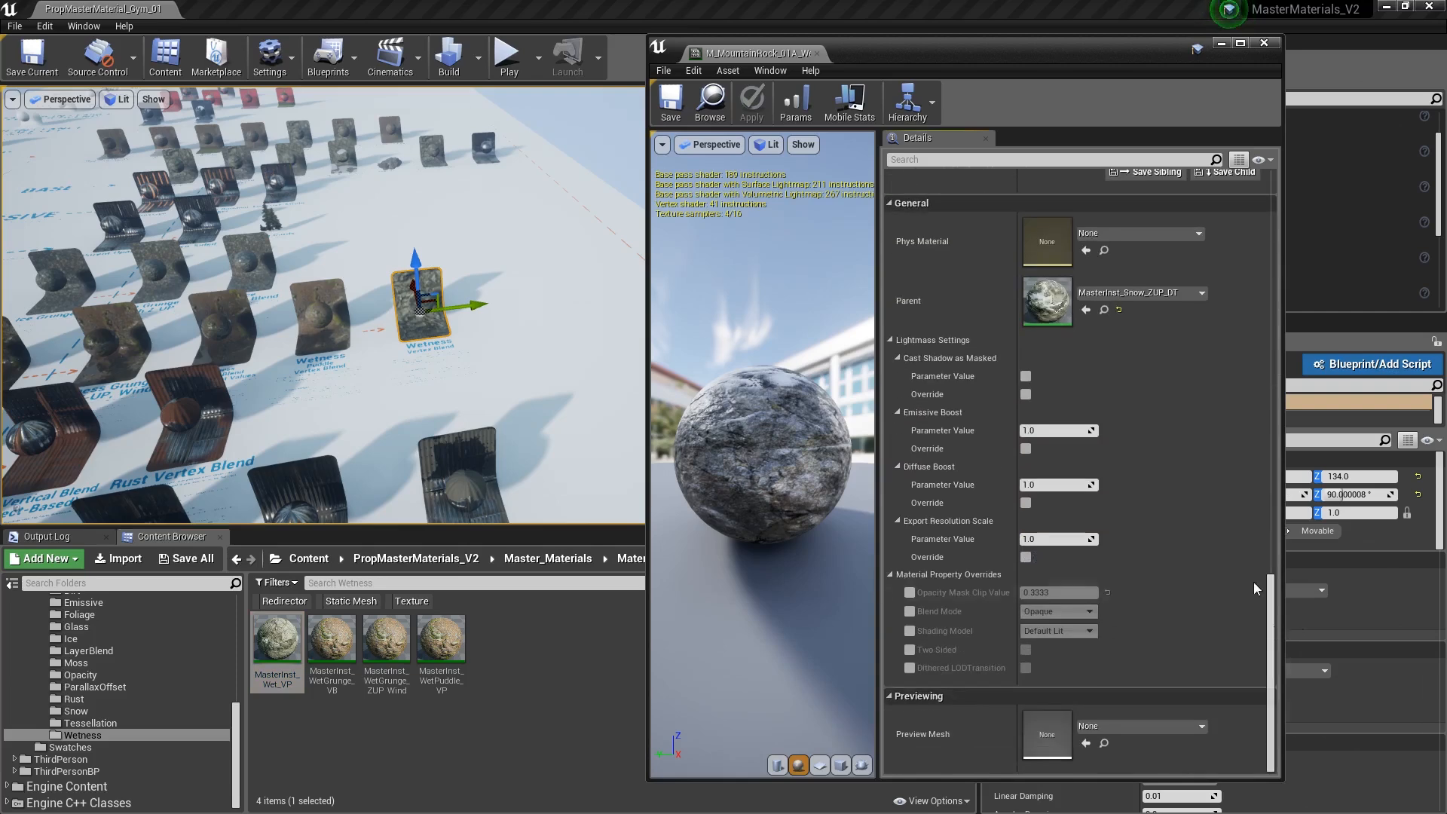
click(1086, 309)
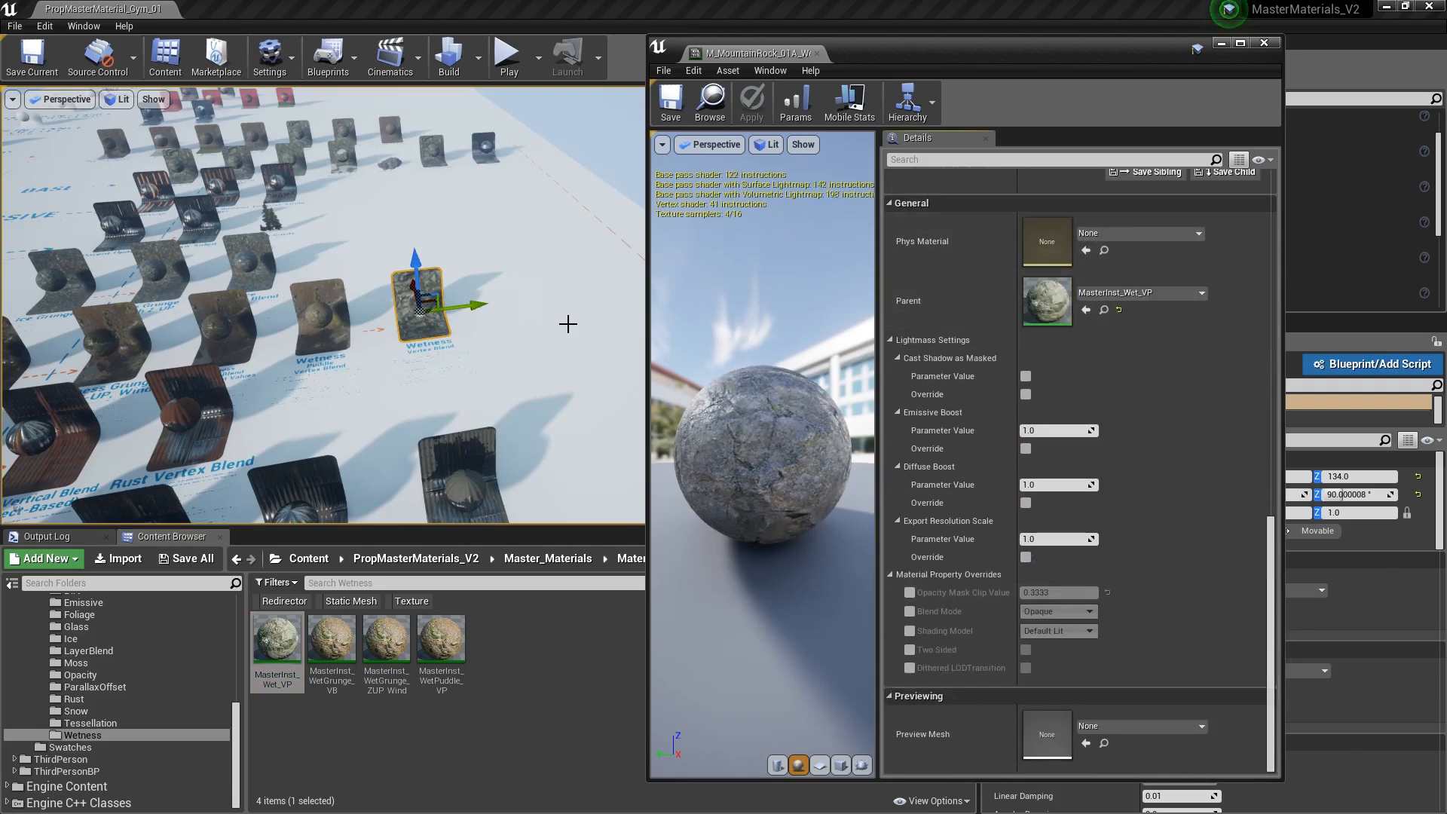
- Vertex-paint wetness onto the small rock with the wet material using a brush strength of 0.1, and return to placement mode
drag(571, 317, 546, 400)
key(w)
right_drag(361, 347, 376, 372)
click(377, 372)
key(f)
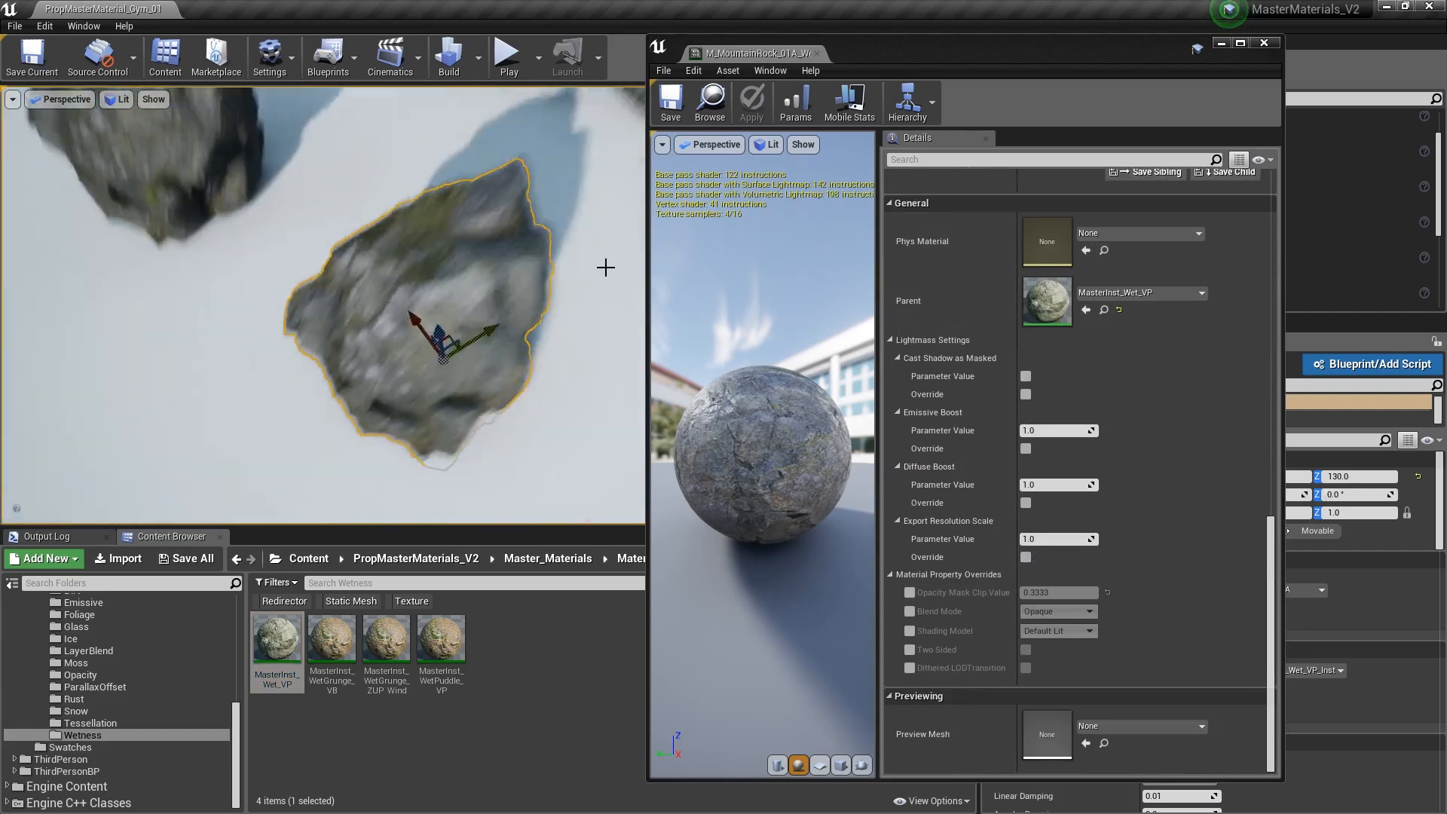
alt+drag(564, 220, 616, 307)
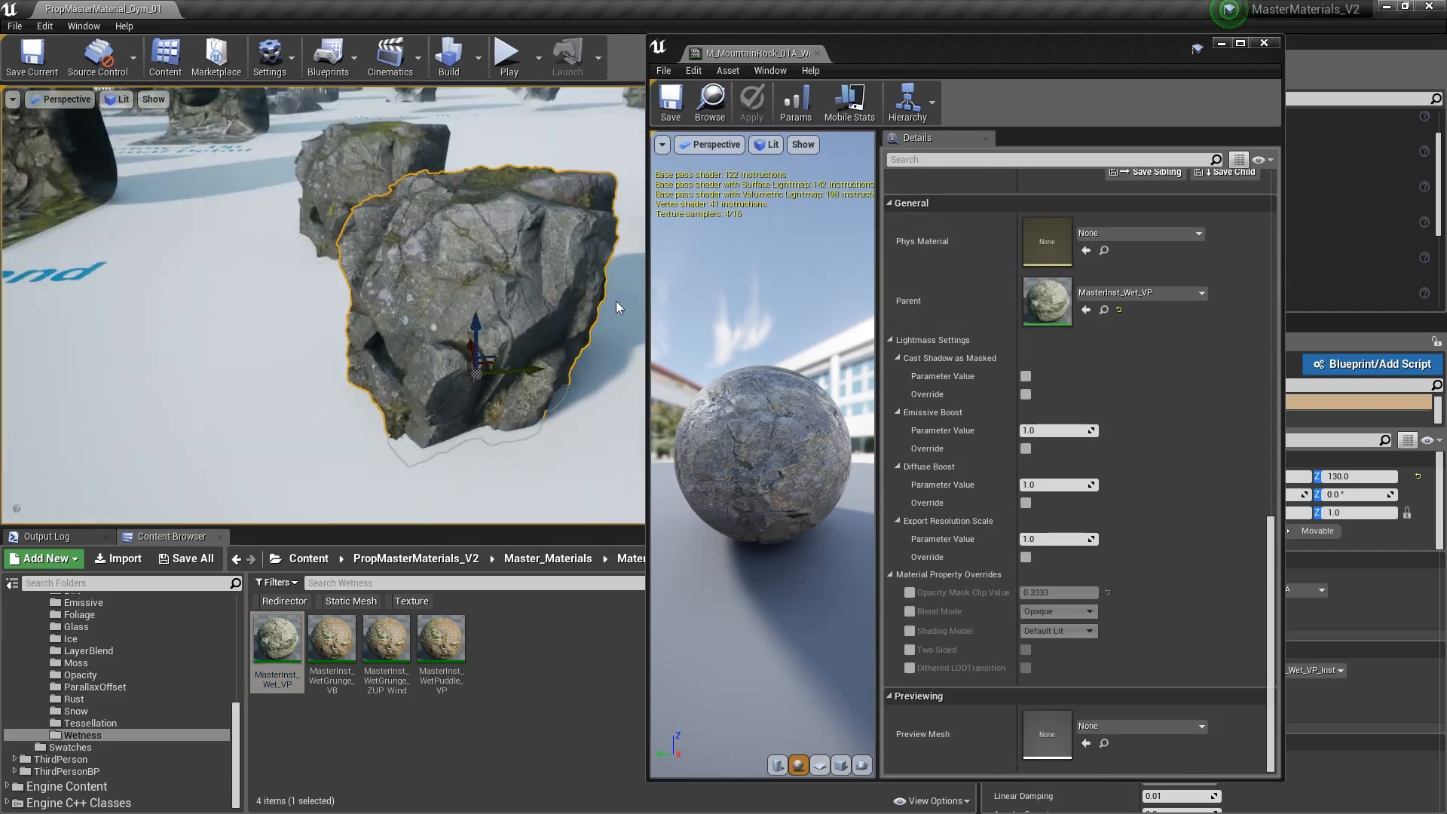
click(898, 26)
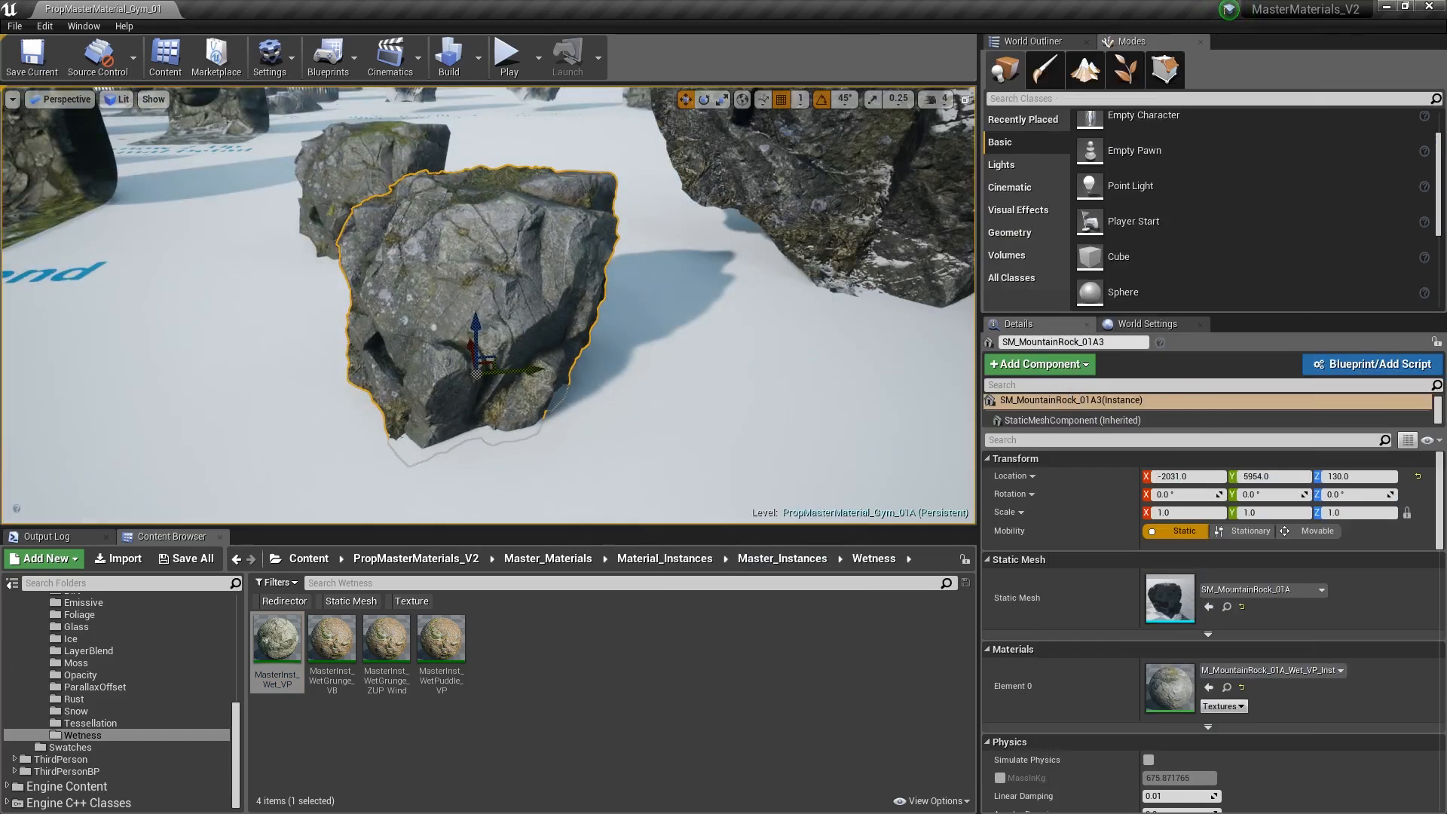
click(1044, 69)
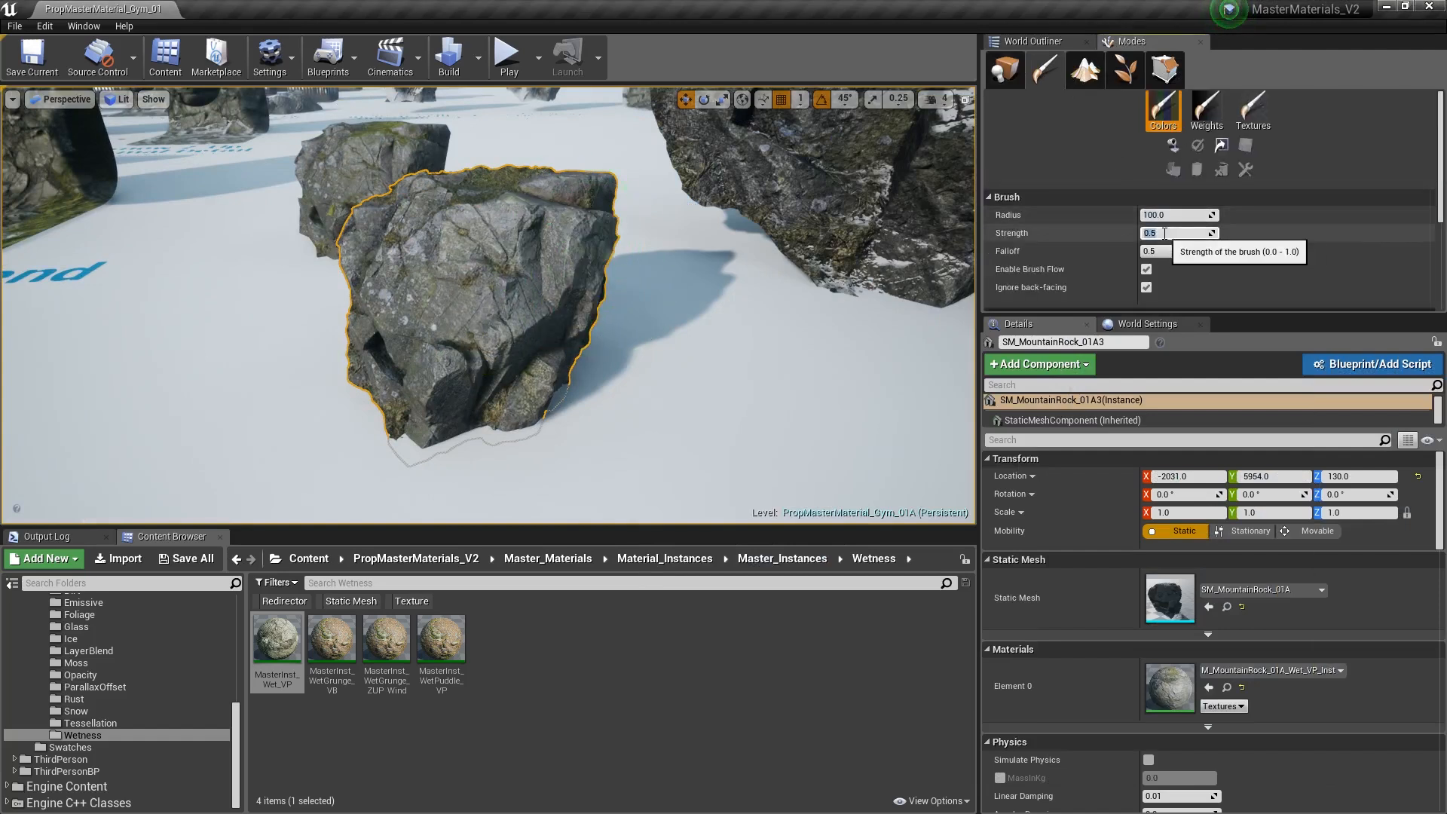
mouse_move(718, 243)
right_down()
mouse_move(798, 249)
mouse_move(556, 282)
right_up()
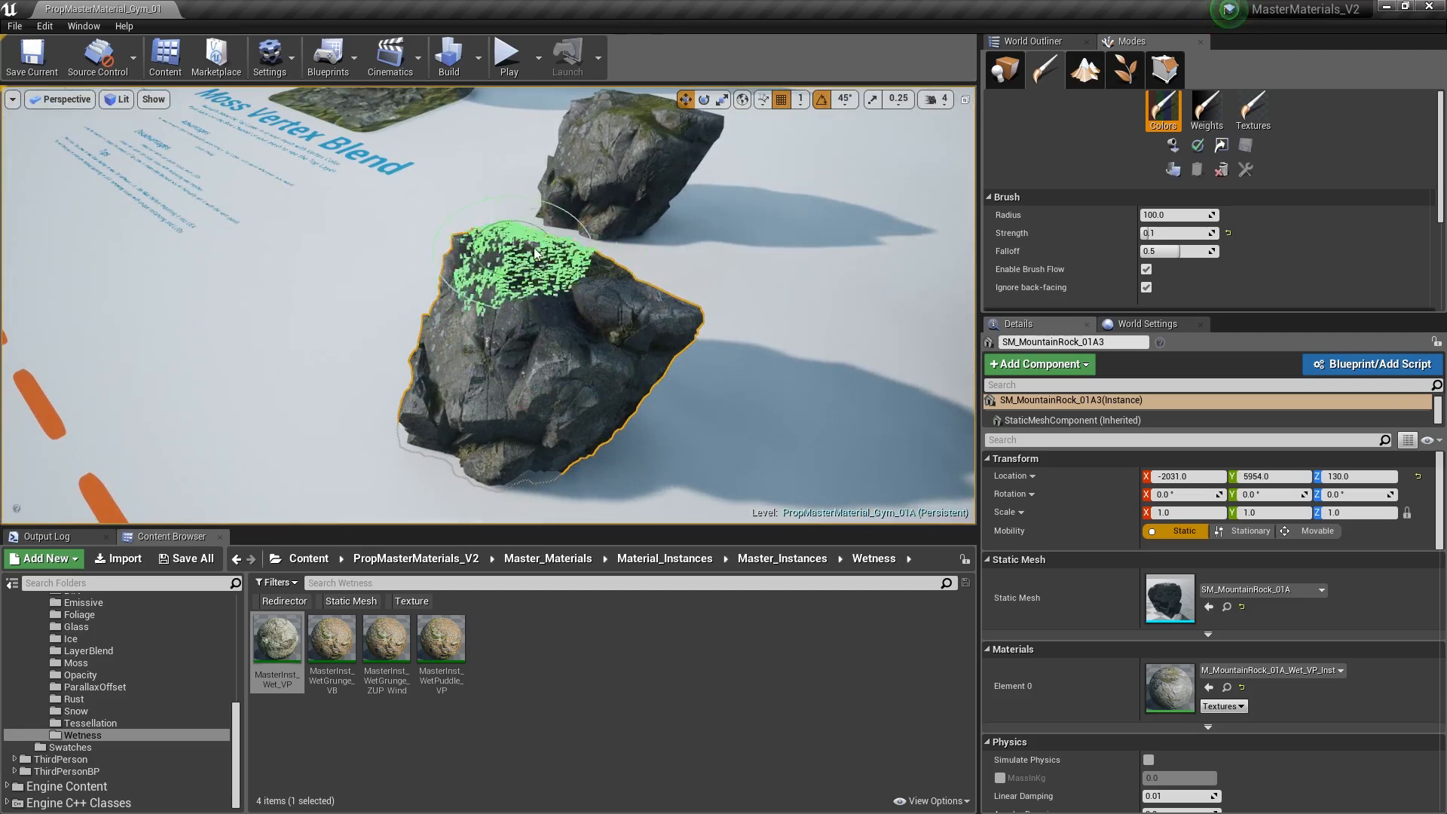
right_drag(596, 366, 678, 339)
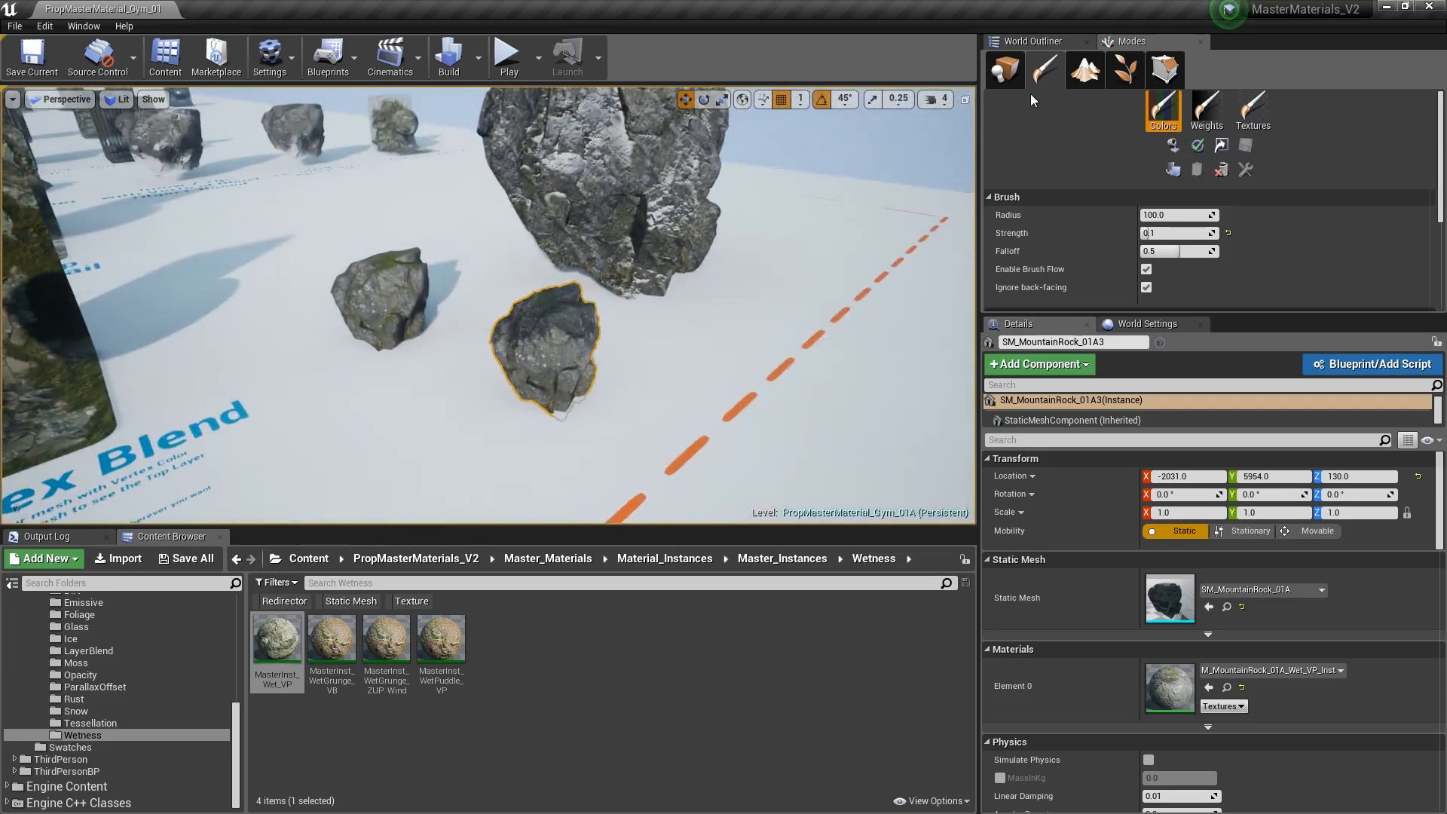
click(1004, 70)
right_drag(452, 380, 429, 384)
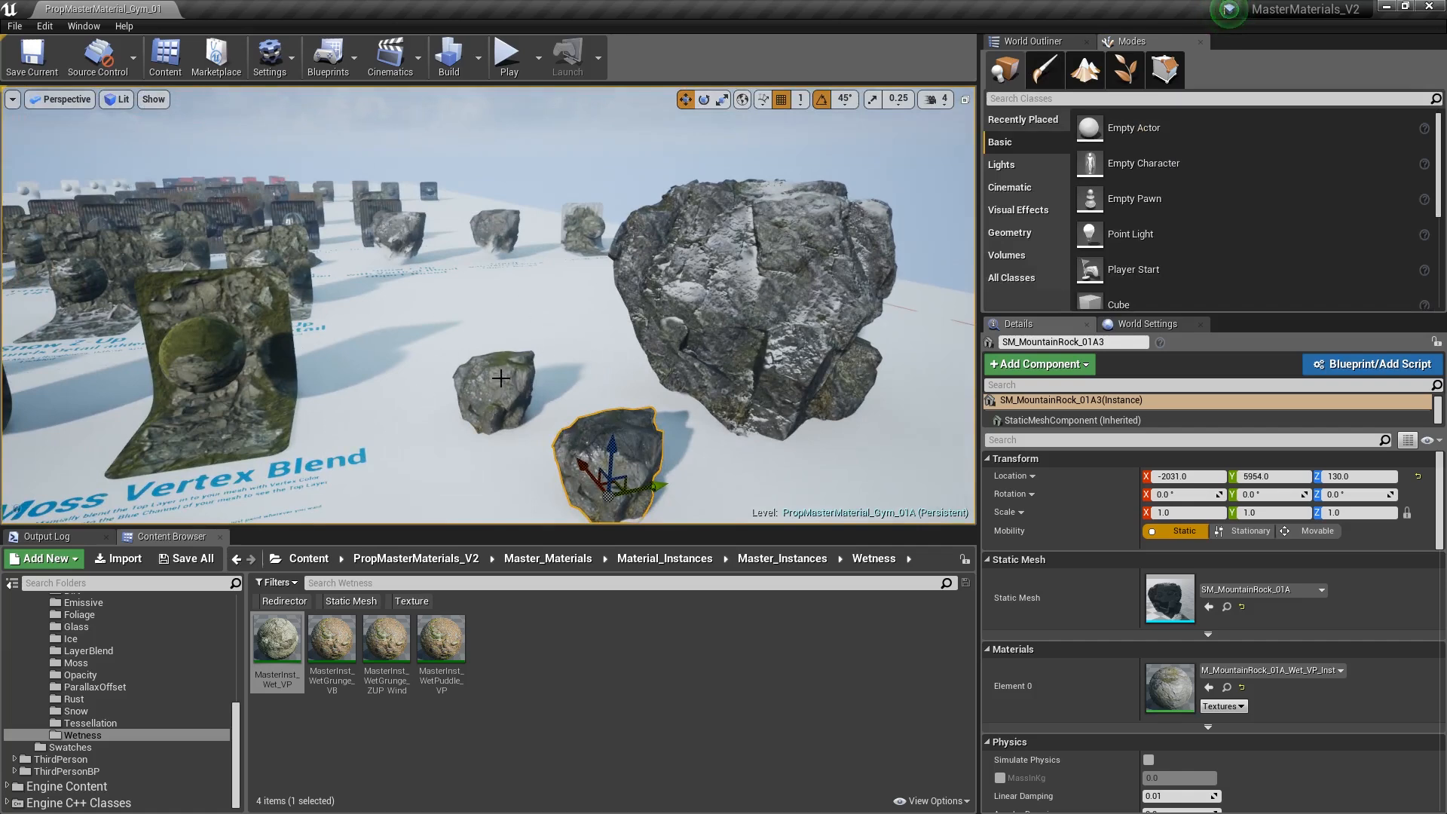
right_drag(651, 315, 723, 346)
right_drag(498, 233, 427, 217)
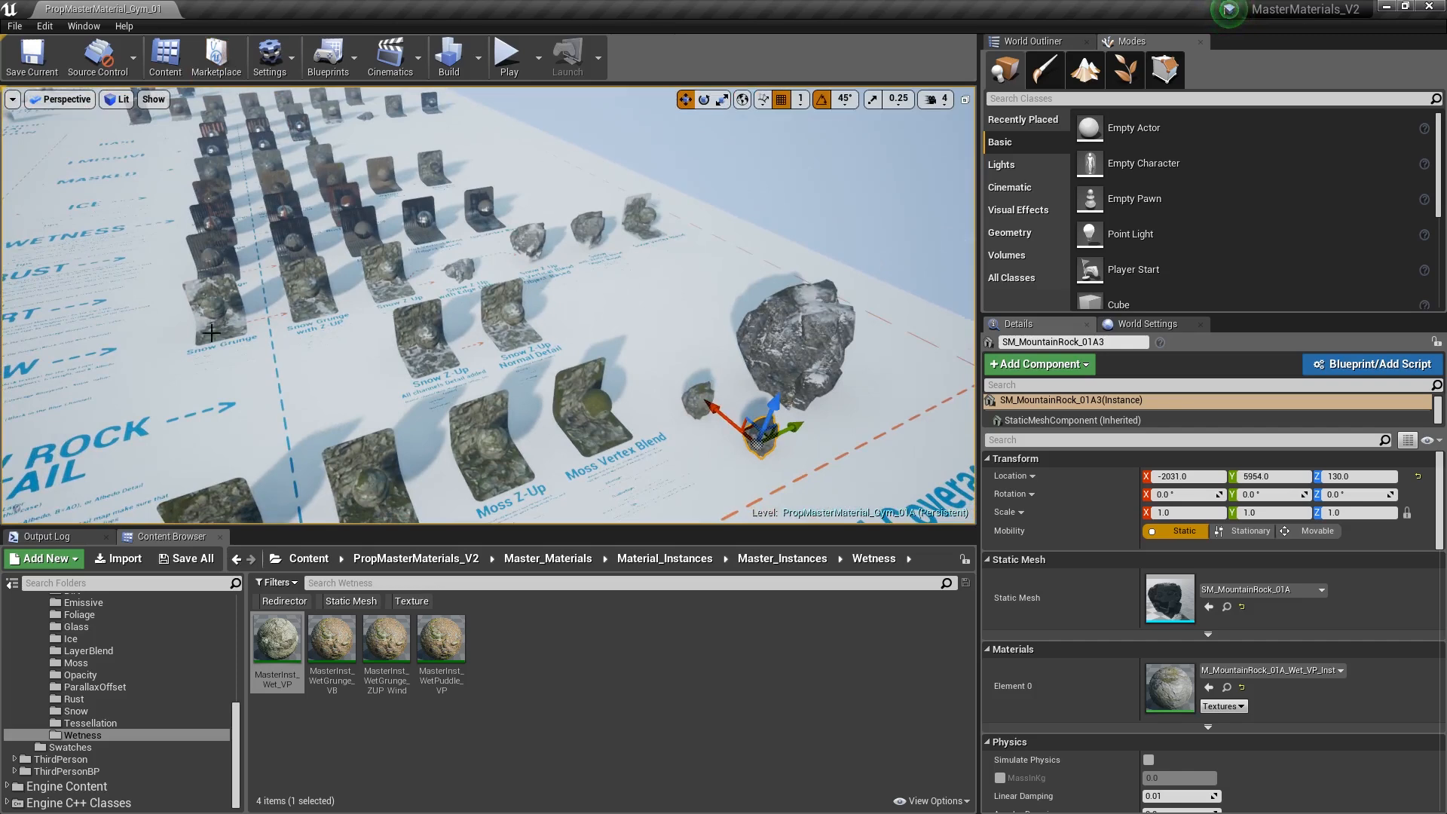
key(w)
key(d)
right_drag(727, 220, 670, 221)
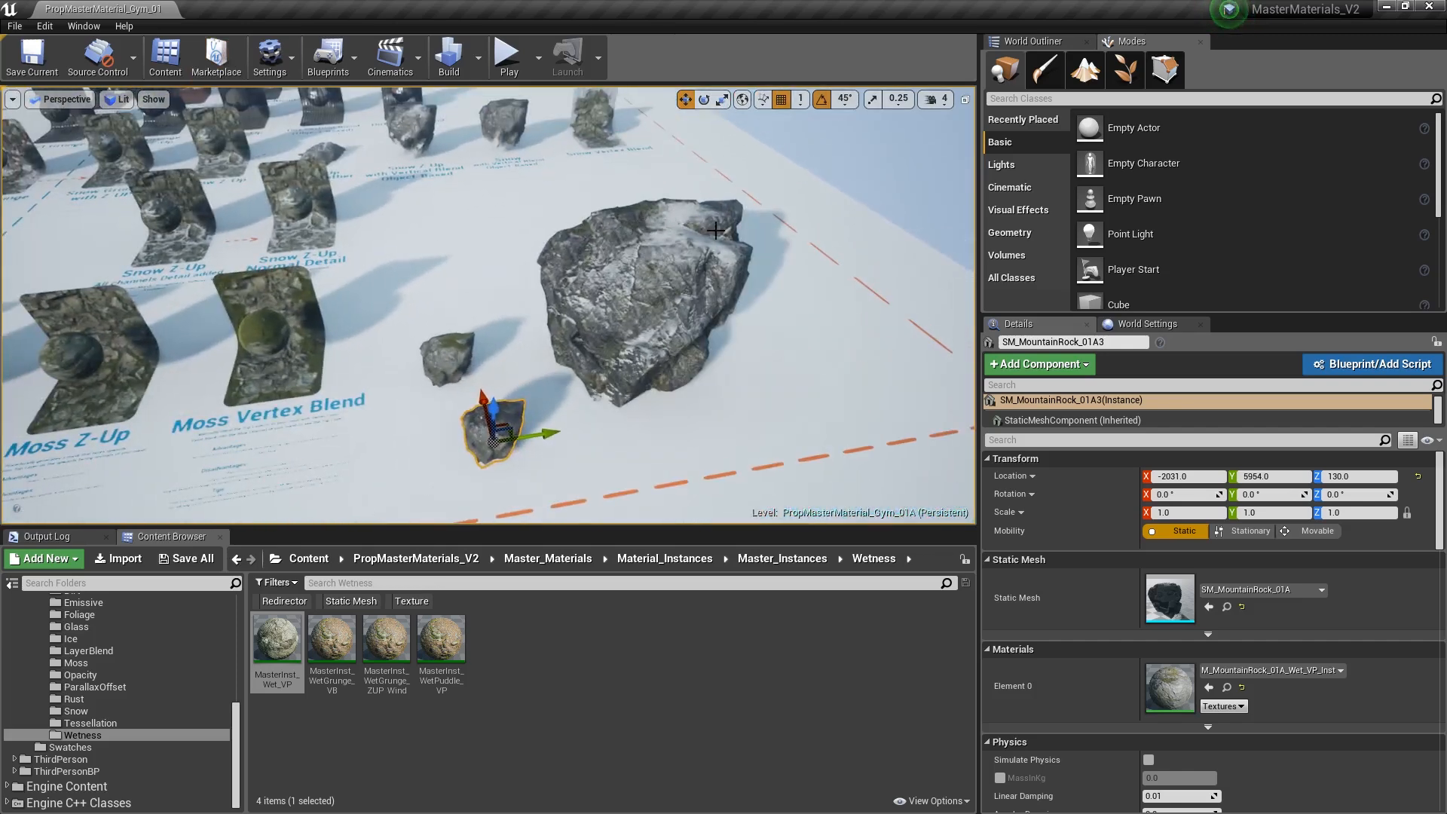
- Open the BP_GlobalCoverage_ExampleMap blueprint from the Global_Coverage_Blueprints folder and place its window beside the rocks
drag(239, 726, 241, 665)
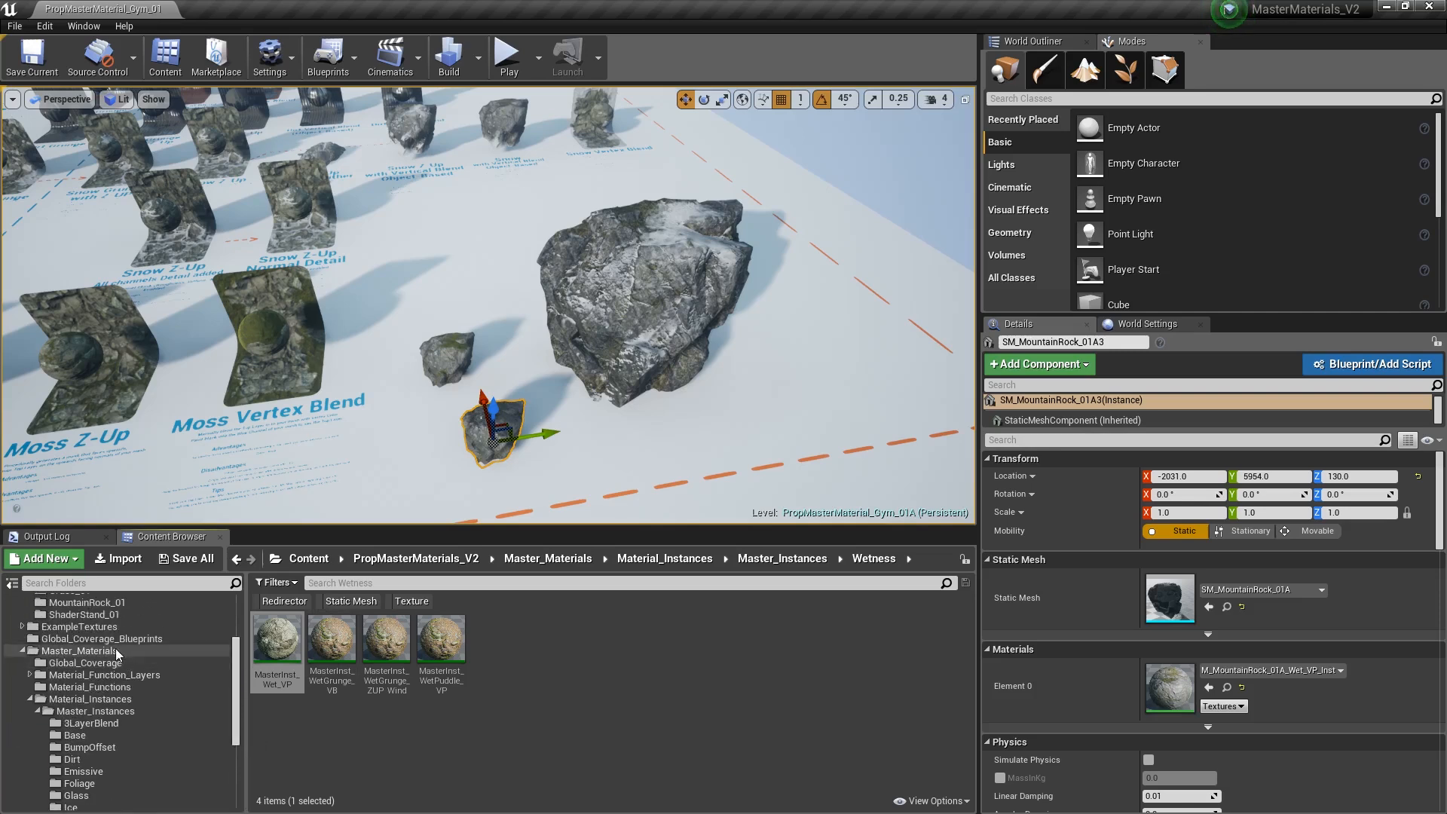
click(91, 637)
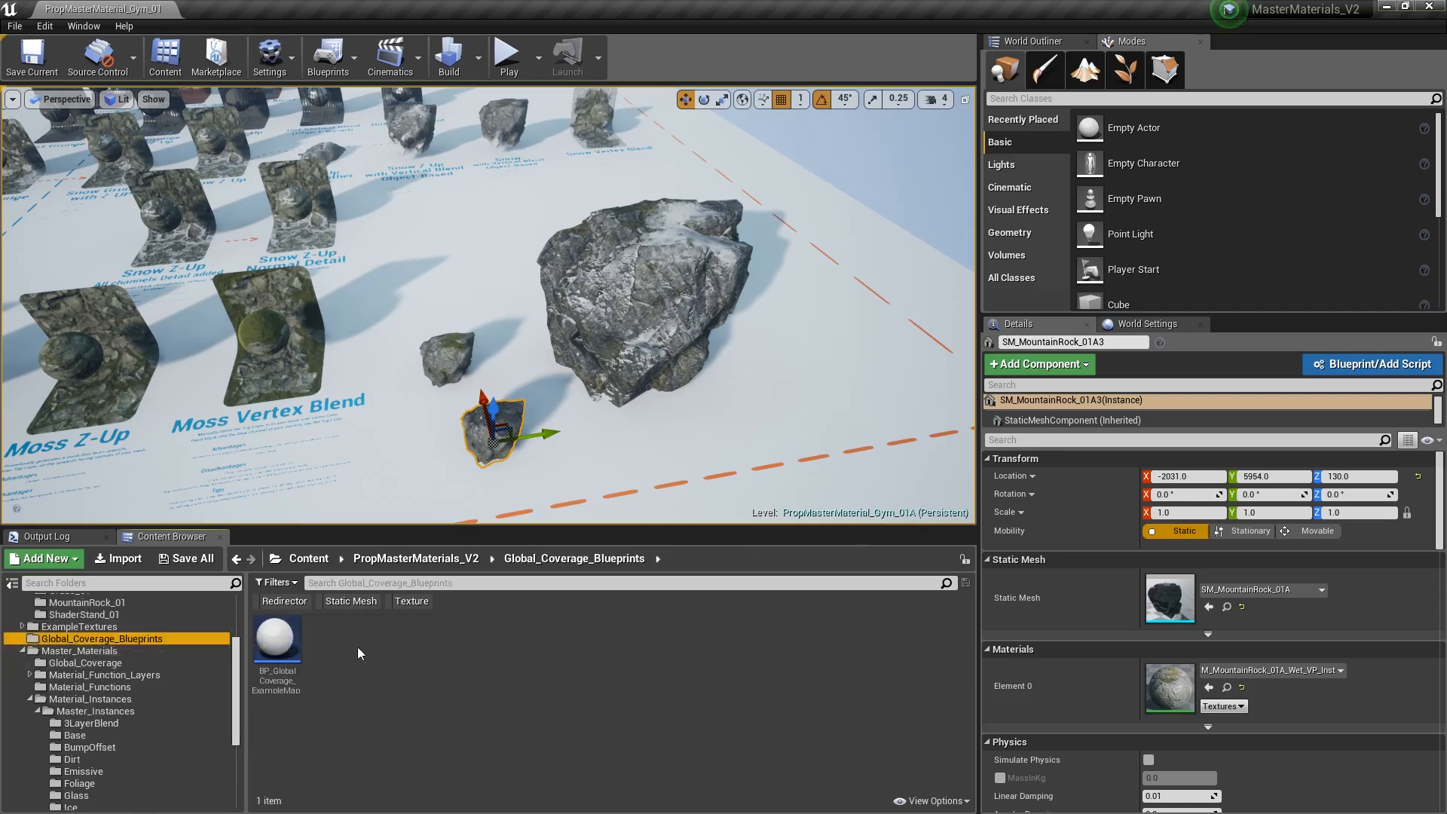
double_click(273, 639)
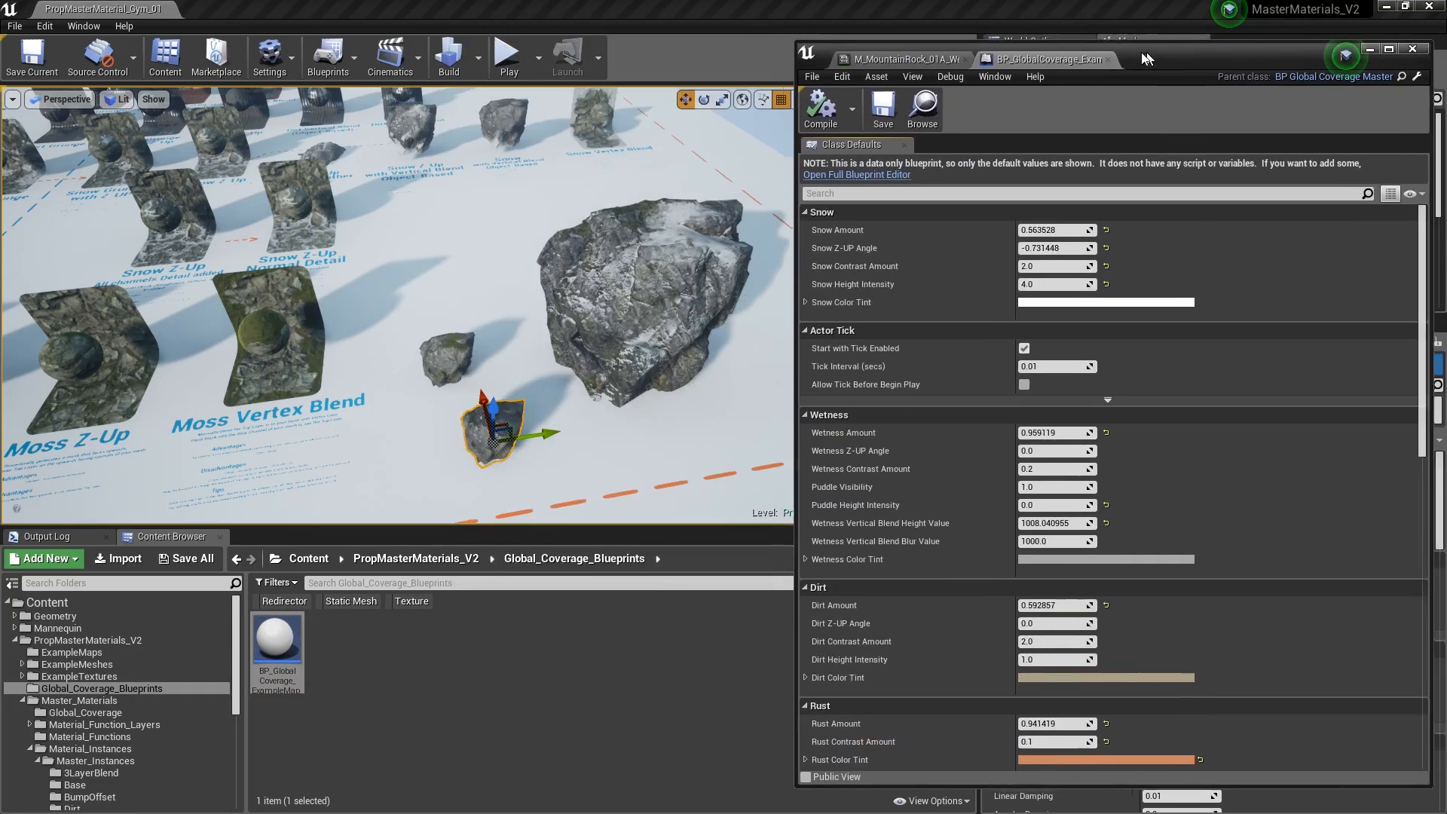
drag(777, 259, 941, 249)
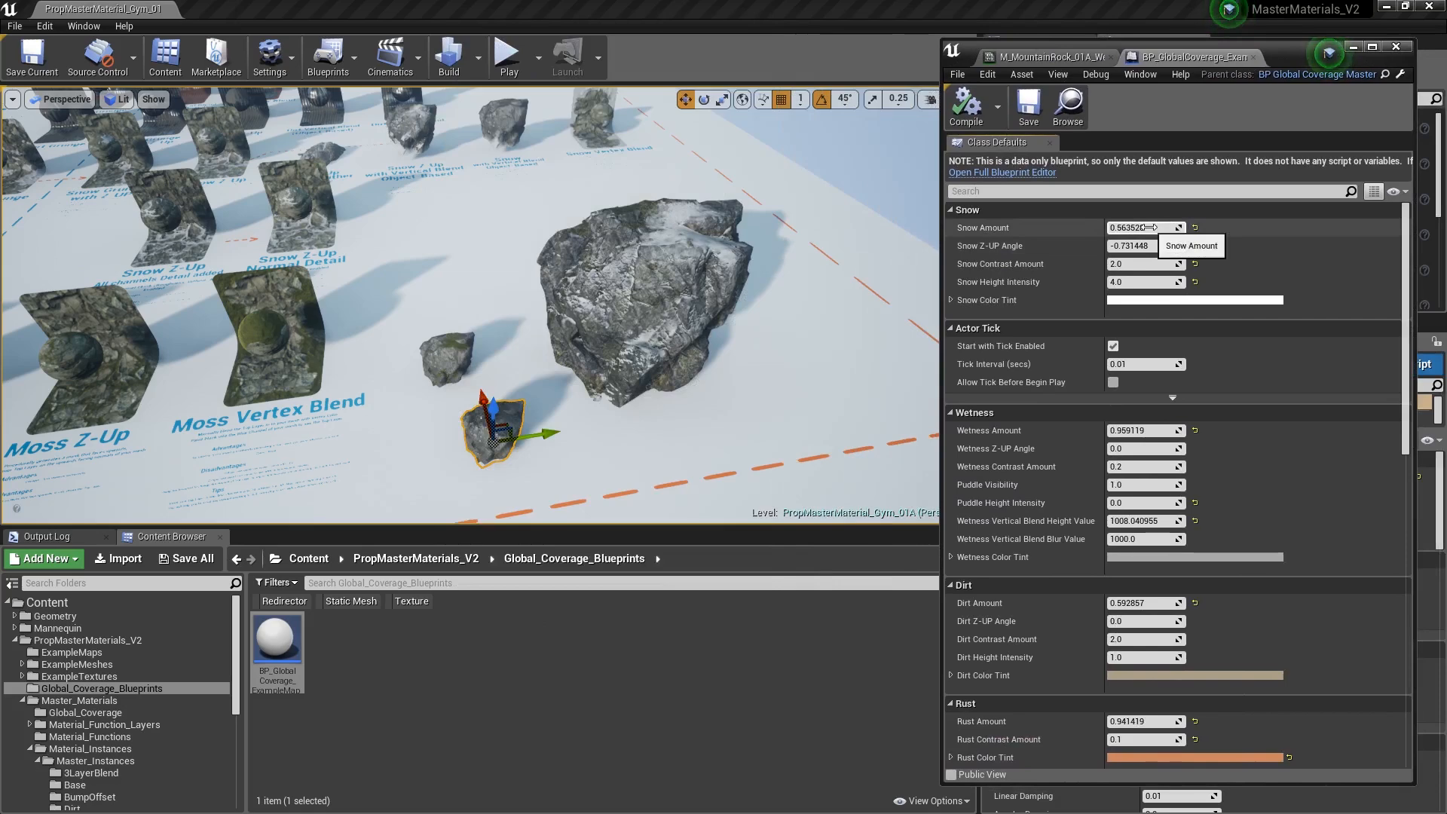
- Set the Snow Amount in the global coverage blueprint to about 0.573
right_drag(539, 349, 630, 369)
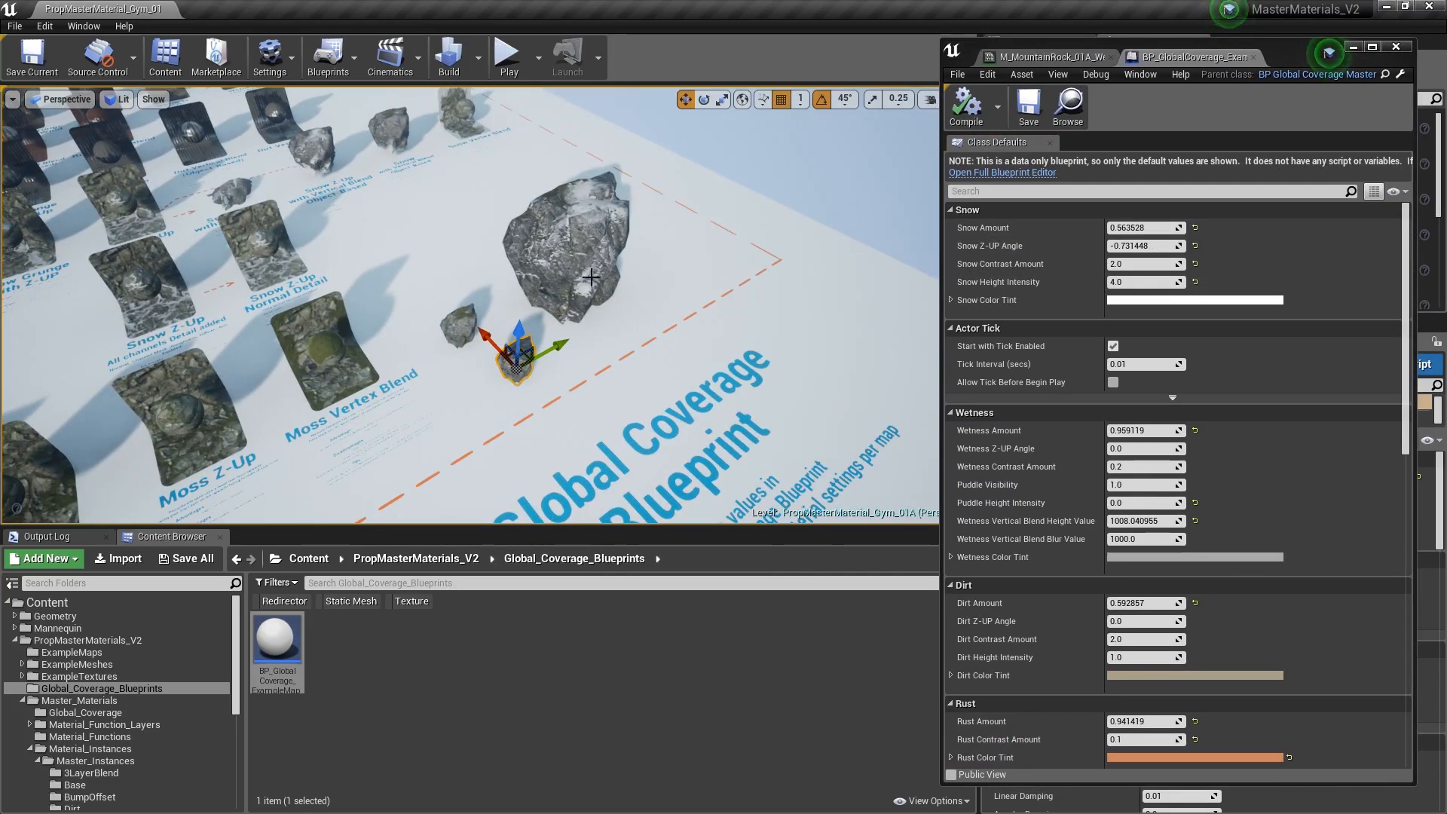
mouse_move(1143, 226)
mouse_down()
mouse_move(1159, 227)
mouse_move(1125, 227)
mouse_move(1141, 227)
mouse_up()
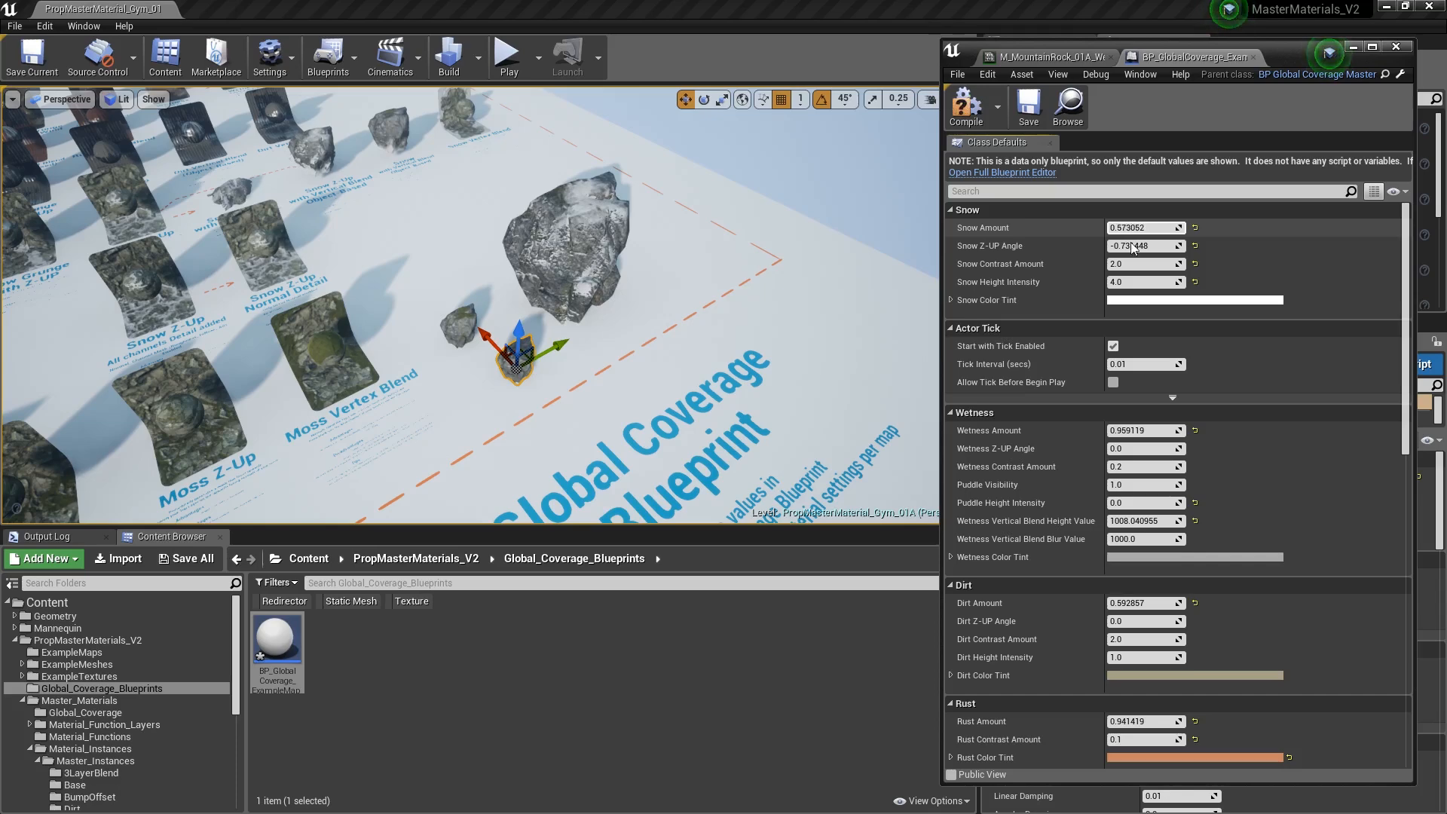
scroll(1186, 386, down, 5)
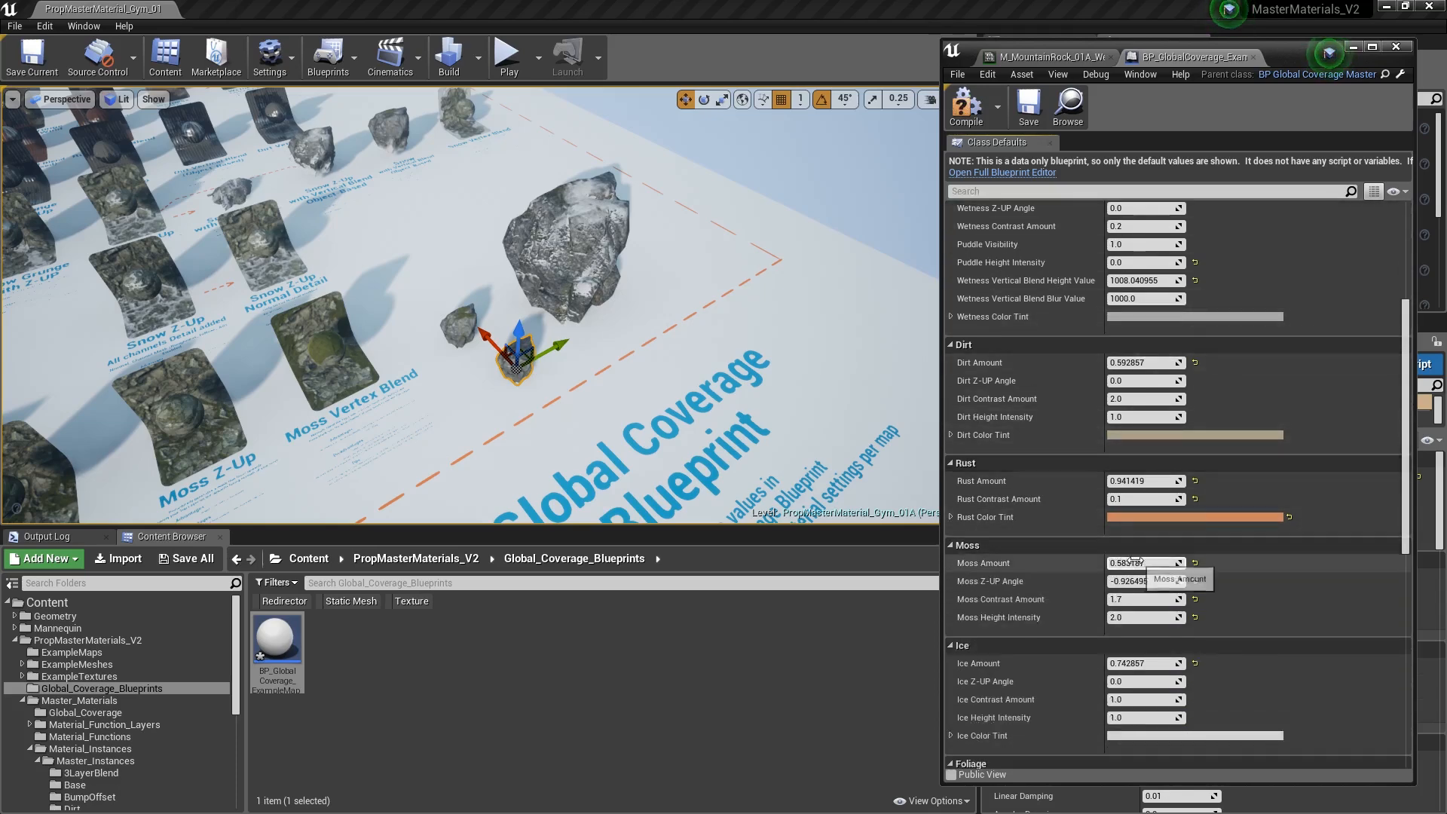
mouse_move(591, 290)
right_down()
mouse_move(535, 354)
mouse_move(527, 324)
mouse_move(584, 279)
mouse_move(591, 290)
right_up()
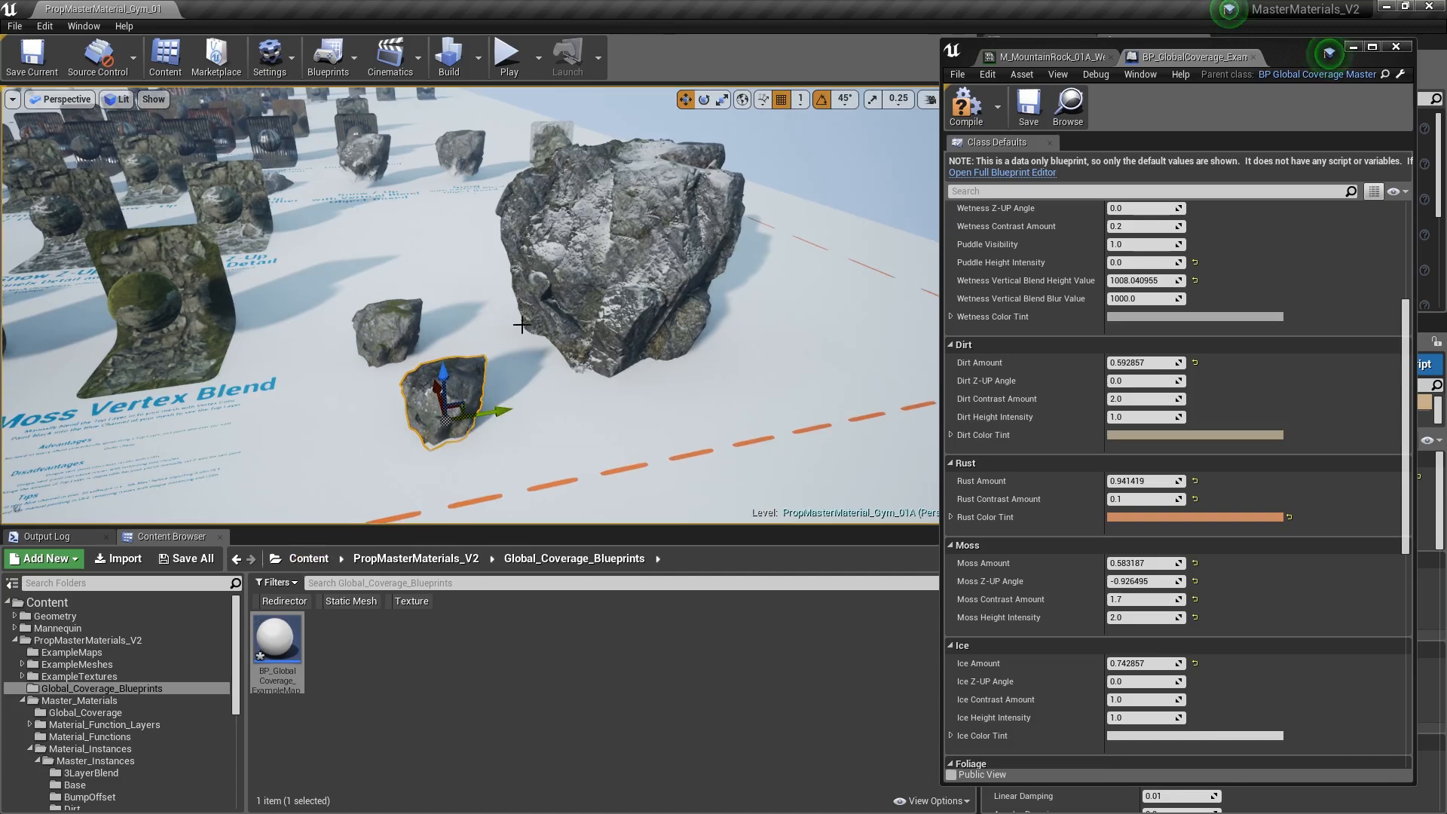
- Minimize the coverage blueprint window and locate the selected rock's wet material instance in the MountainRock_01 folder
click(1353, 47)
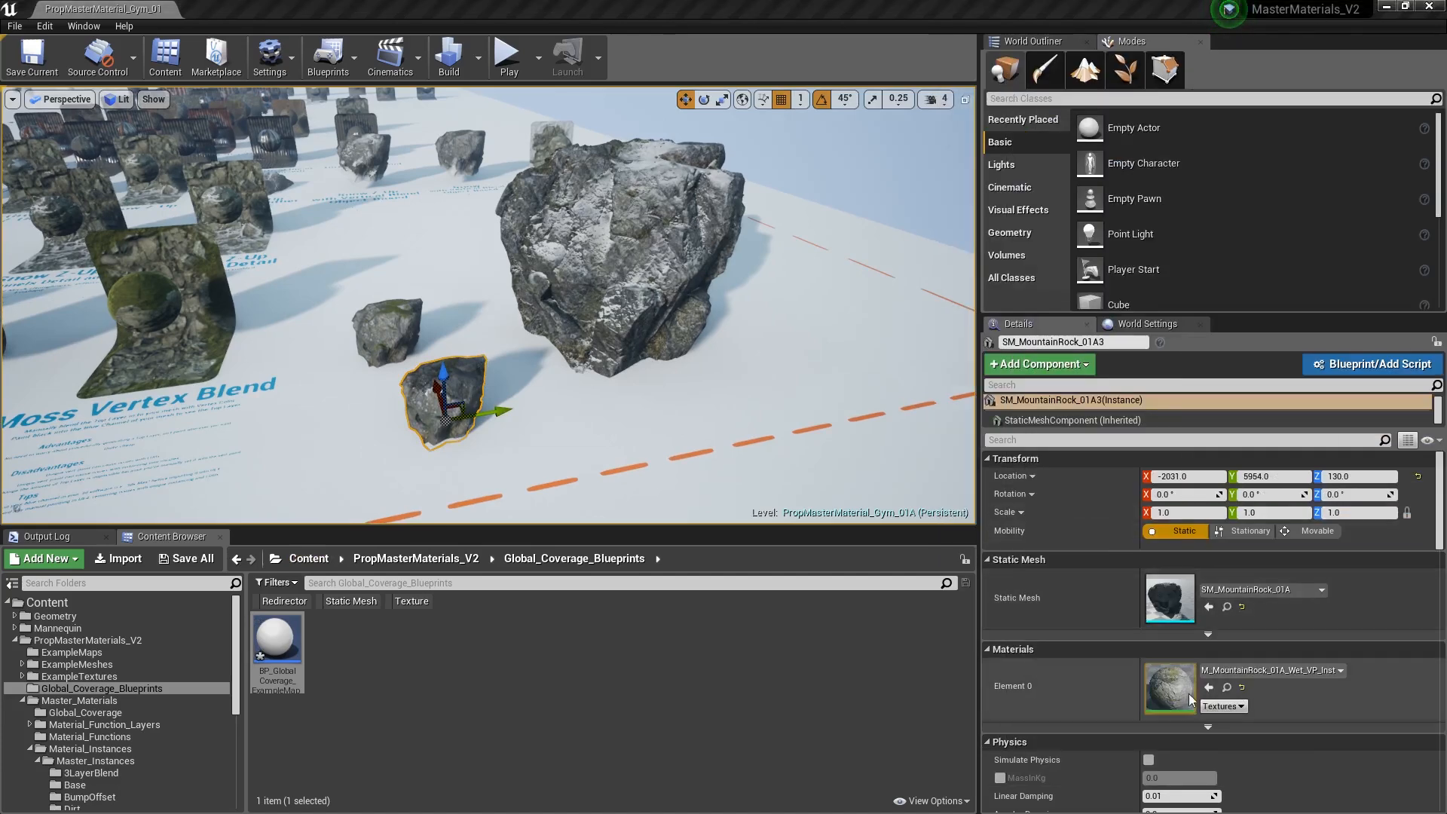
click(1226, 685)
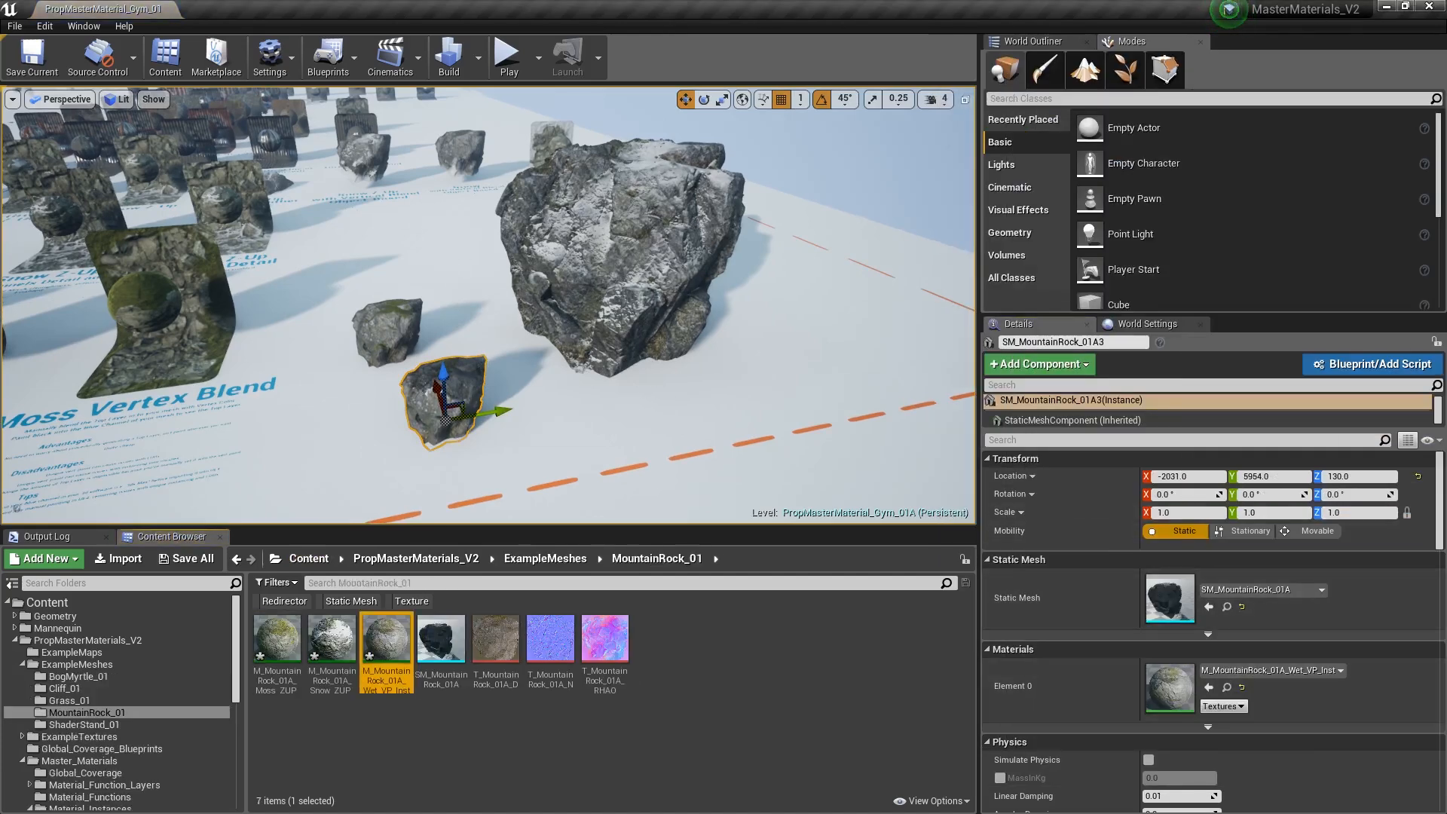
- Examine the mountain rocks and the surrounding example material stands from several angles and distances
right_drag(573, 339, 576, 318)
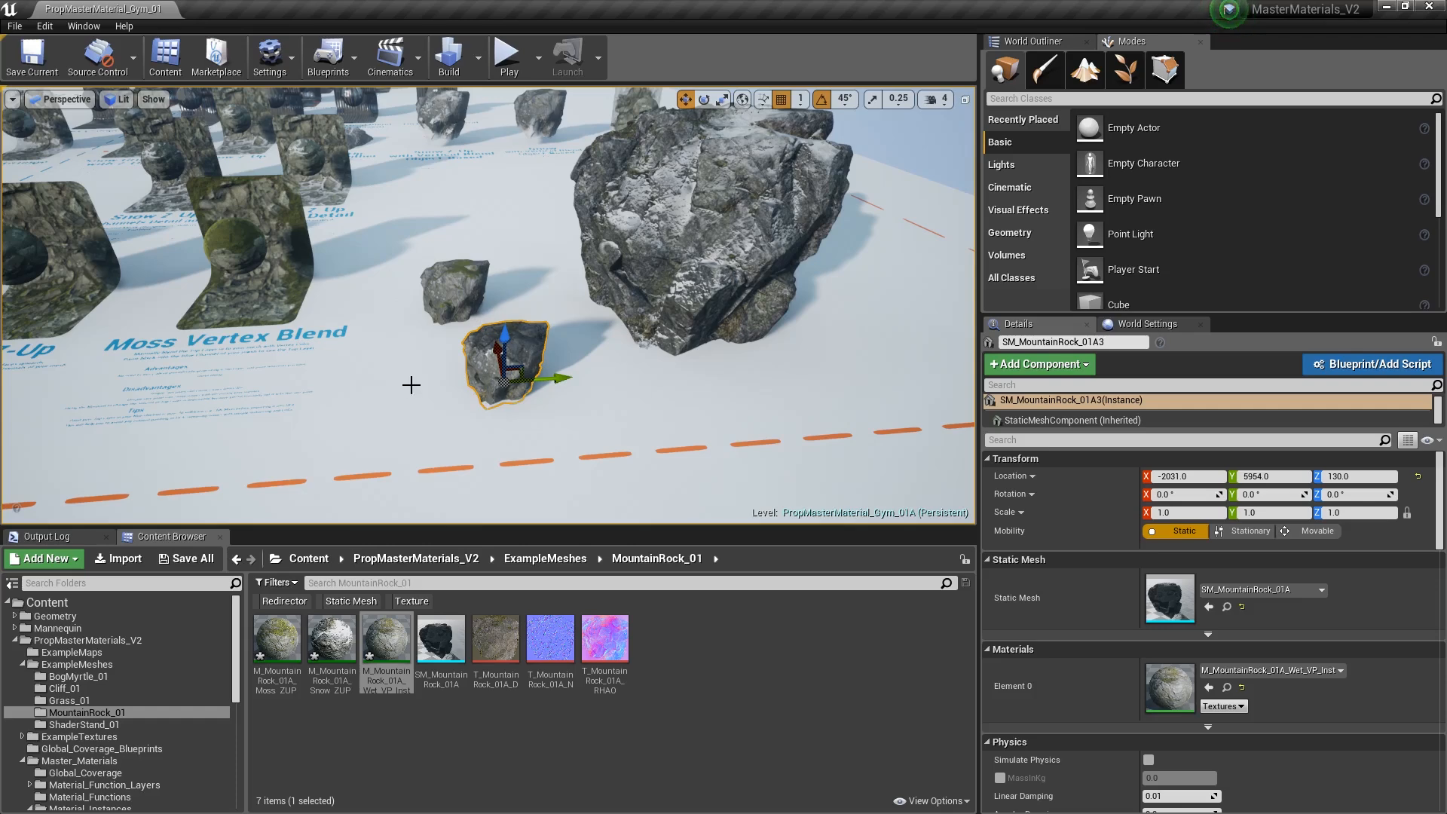
mouse_move(581, 228)
right_down()
mouse_move(641, 230)
mouse_move(581, 229)
right_up()
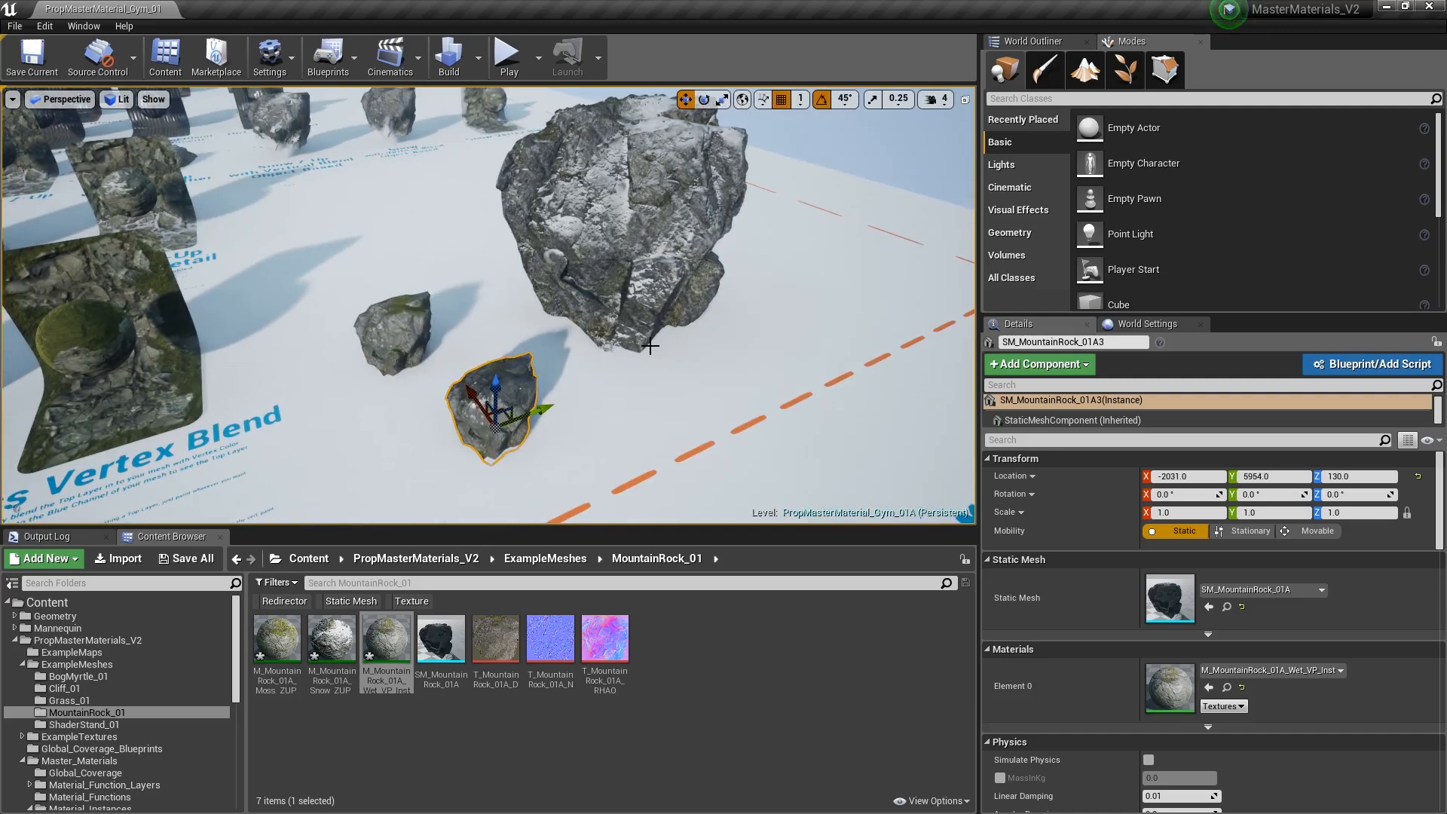
right_drag(714, 114, 697, 113)
right_drag(565, 262, 611, 238)
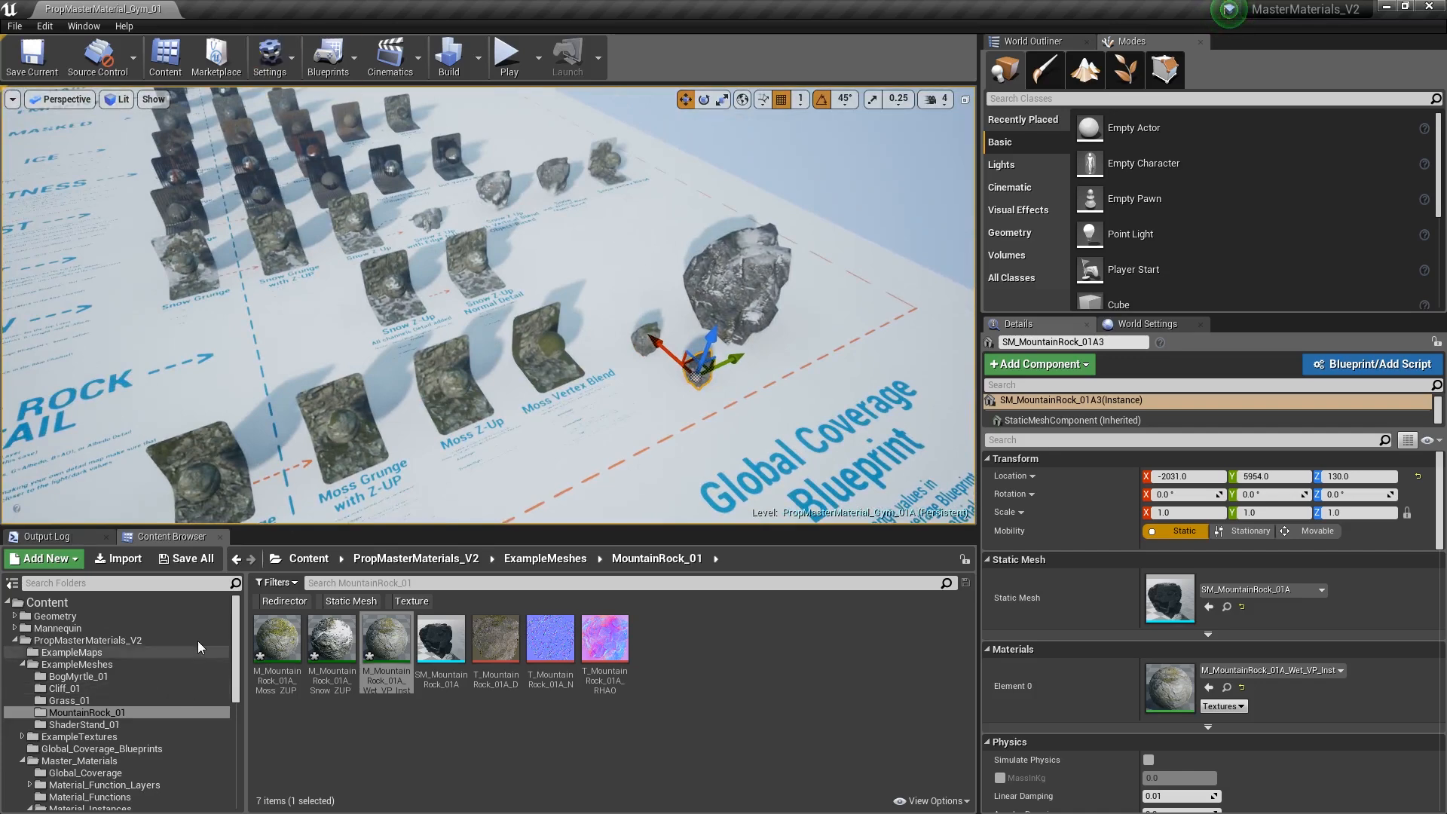
key(w)
right_drag(528, 301, 607, 297)
key(s)
right_drag(558, 347, 506, 375)
key(w)
key(d)
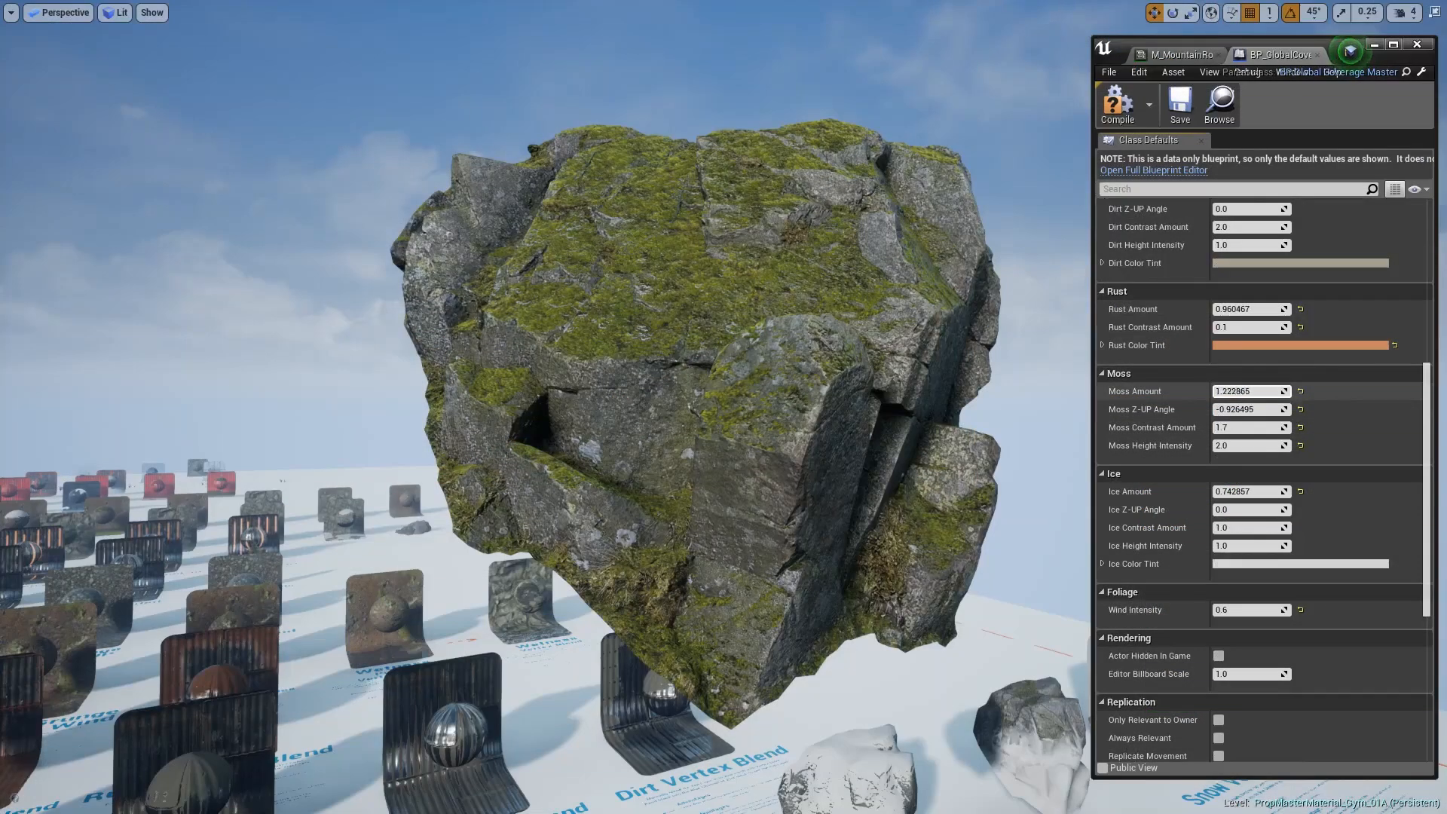
- Set the Moss Amount in the global coverage blueprint to about 0.96
mouse_move(1247, 391)
mouse_down()
mouse_move(1281, 391)
mouse_move(1214, 391)
mouse_move(1263, 391)
mouse_up()
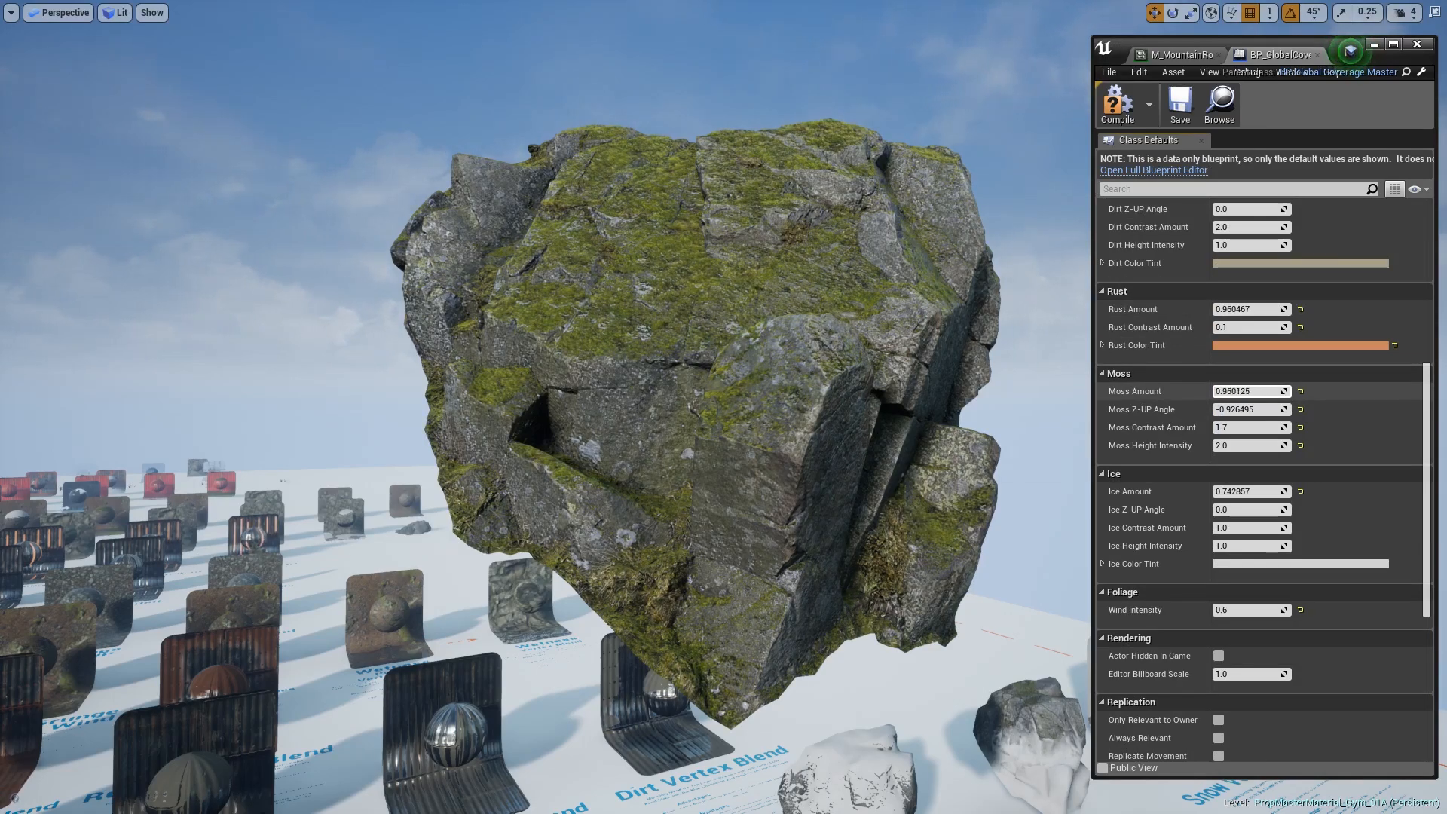